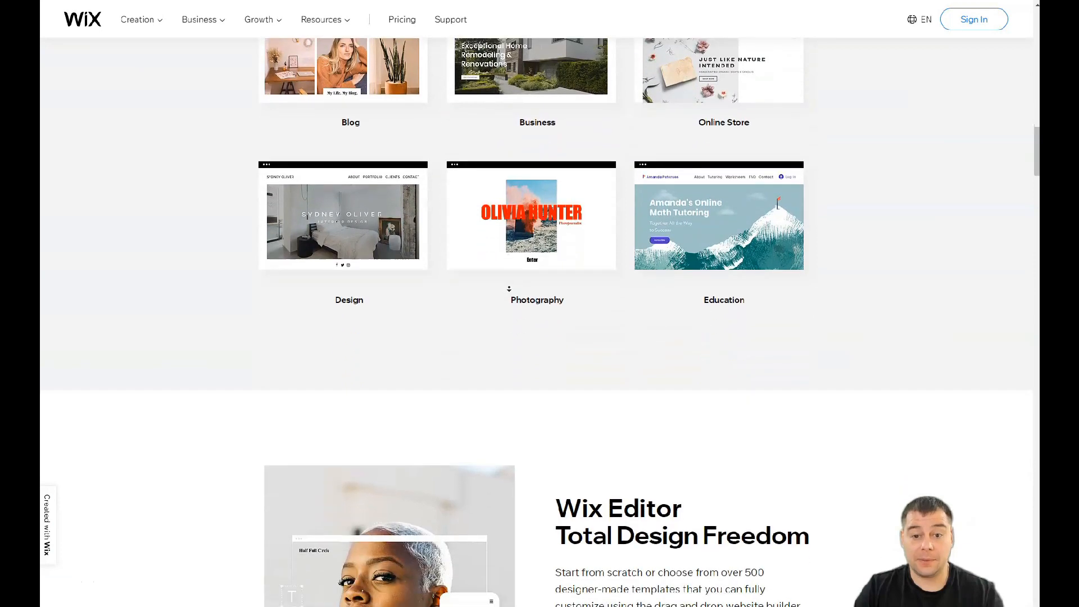
Examine the Wix homepage's sections on template samples, editor features, business tools, website creation steps, blog articles and the FAQ
{"action": "scroll", "coordinate": [511, 284], "scroll_direction": "down", "scroll_amount": 3}
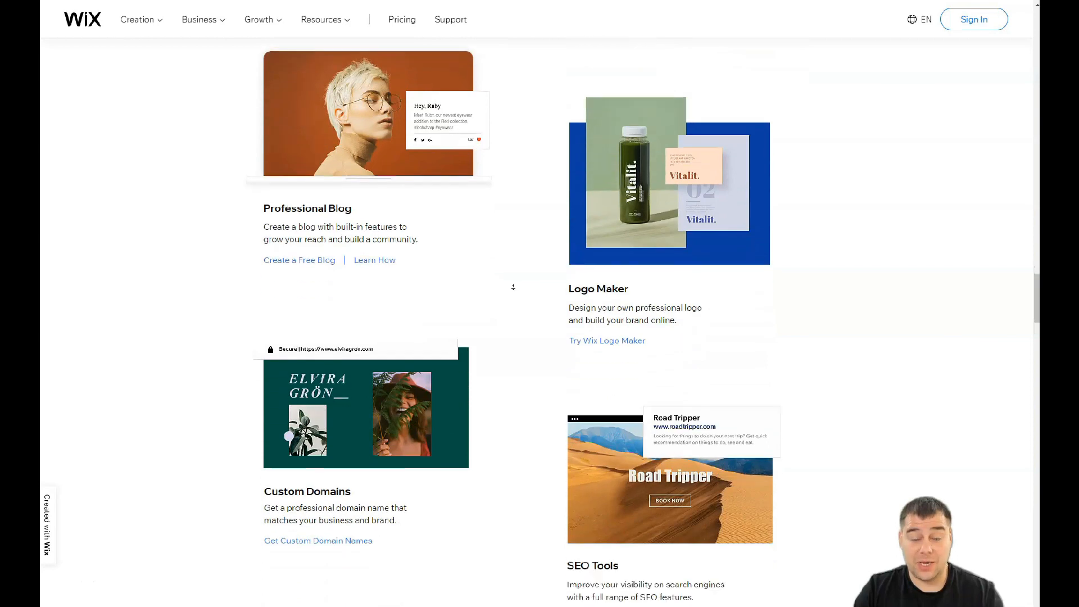
{"action": "scroll", "coordinate": [513, 287], "scroll_direction": "down", "scroll_amount": 7}
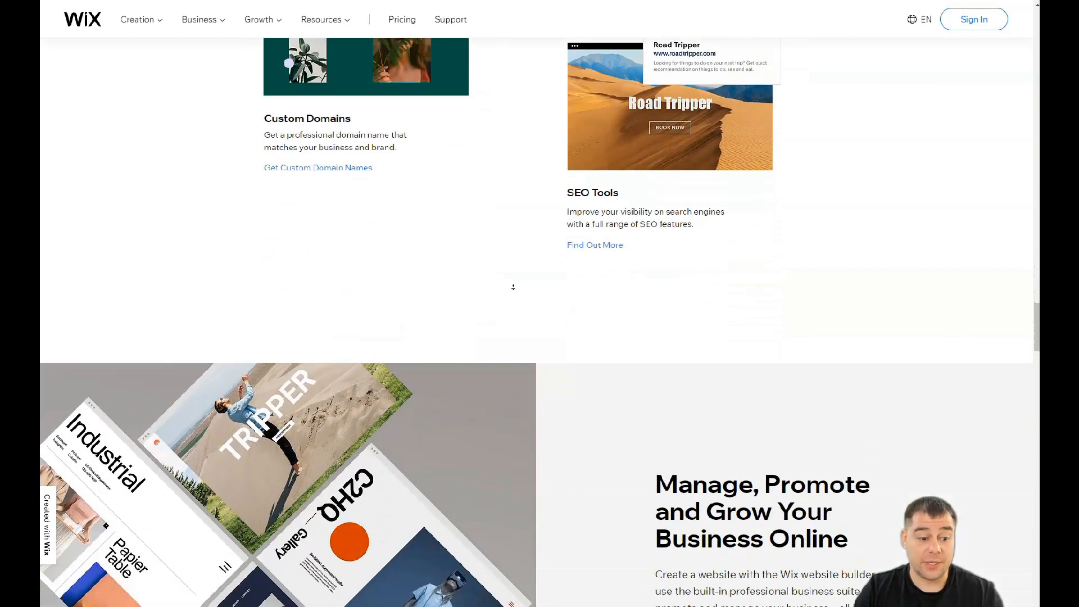
{"action": "scroll", "coordinate": [513, 287], "scroll_direction": "down", "scroll_amount": 7}
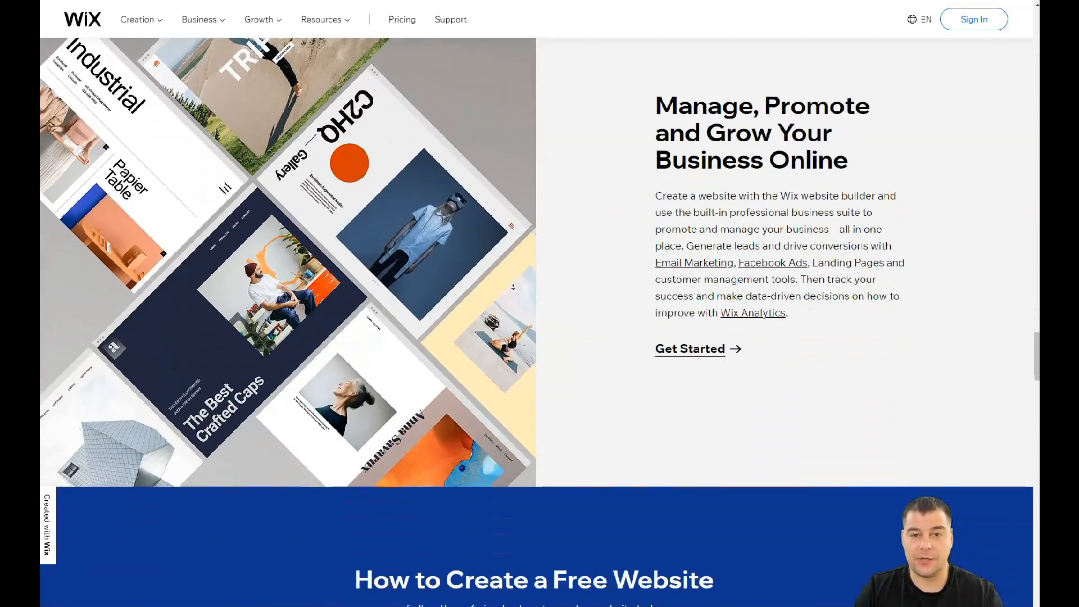
{"action": "scroll", "coordinate": [513, 287], "scroll_direction": "down", "scroll_amount": 7}
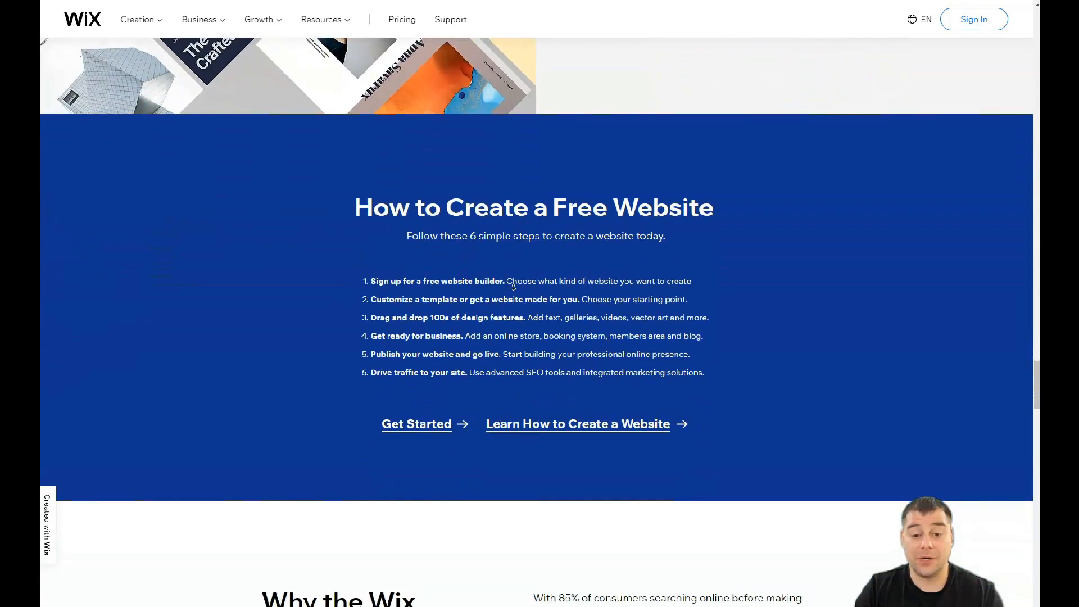
{"action": "scroll", "coordinate": [513, 287], "scroll_direction": "down", "scroll_amount": 6}
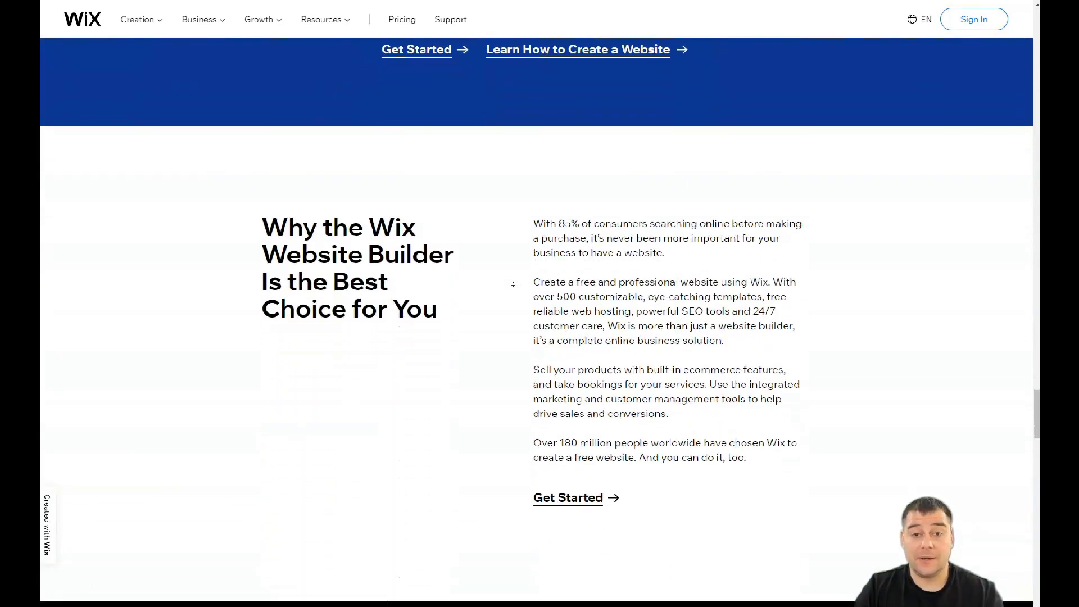
{"action": "scroll", "coordinate": [513, 286], "scroll_direction": "down", "scroll_amount": 6}
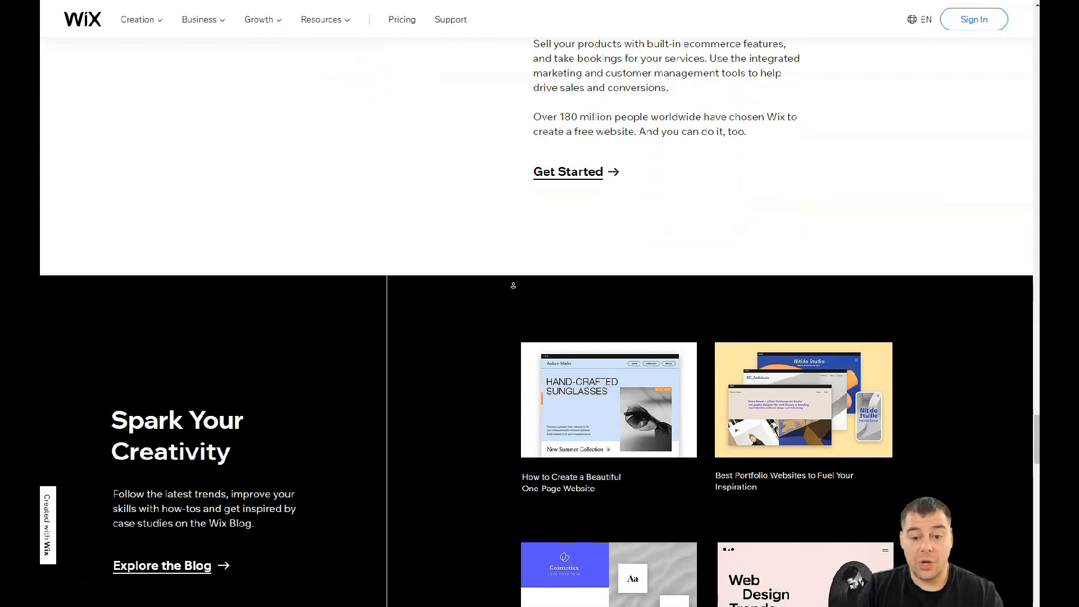
{"action": "scroll", "coordinate": [513, 285], "scroll_direction": "down", "scroll_amount": 6}
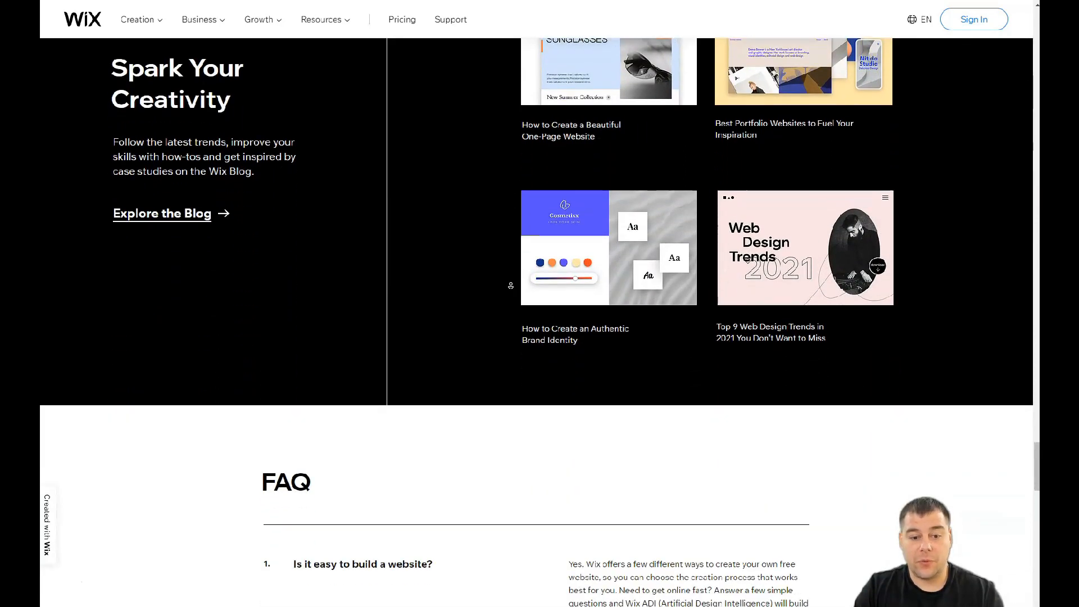
{"action": "scroll", "coordinate": [510, 286], "scroll_direction": "down", "scroll_amount": 6}
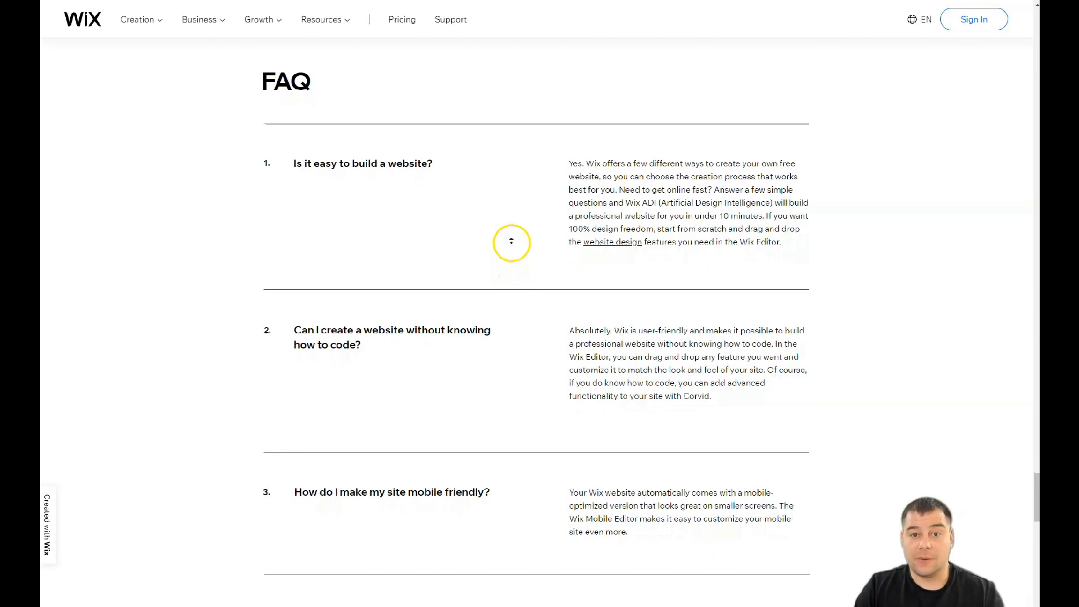
{"action": "scroll", "coordinate": [512, 233], "scroll_direction": "up", "scroll_amount": 4}
{"action": "scroll", "coordinate": [514, 220], "scroll_direction": "up", "scroll_amount": 6}
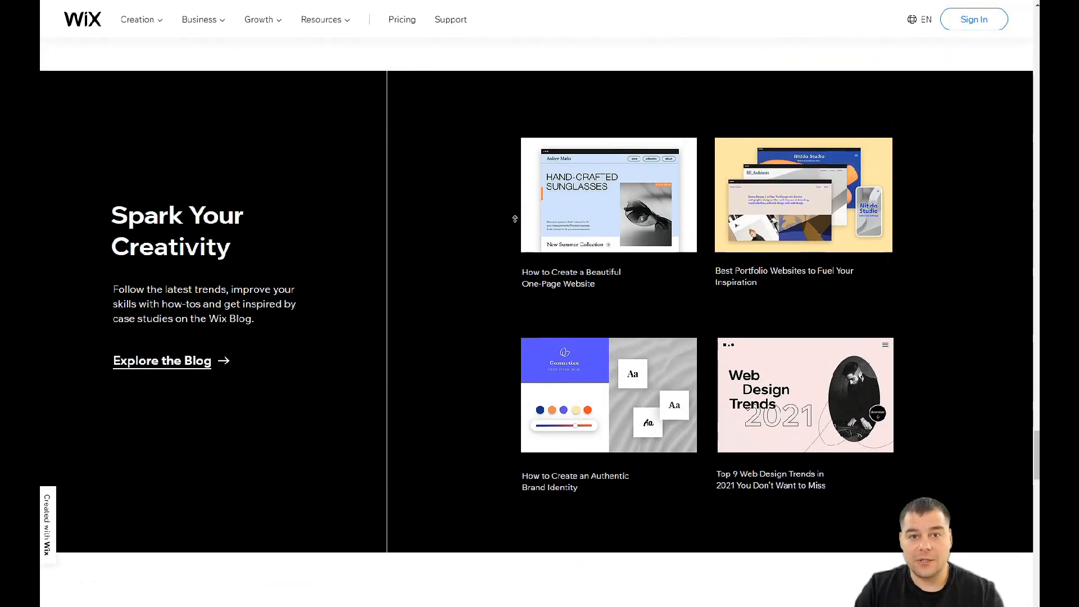
{"action": "scroll", "coordinate": [515, 218], "scroll_direction": "up", "scroll_amount": 6}
{"action": "scroll", "coordinate": [513, 218], "scroll_direction": "up", "scroll_amount": 7}
{"action": "scroll", "coordinate": [513, 217], "scroll_direction": "up", "scroll_amount": 7}
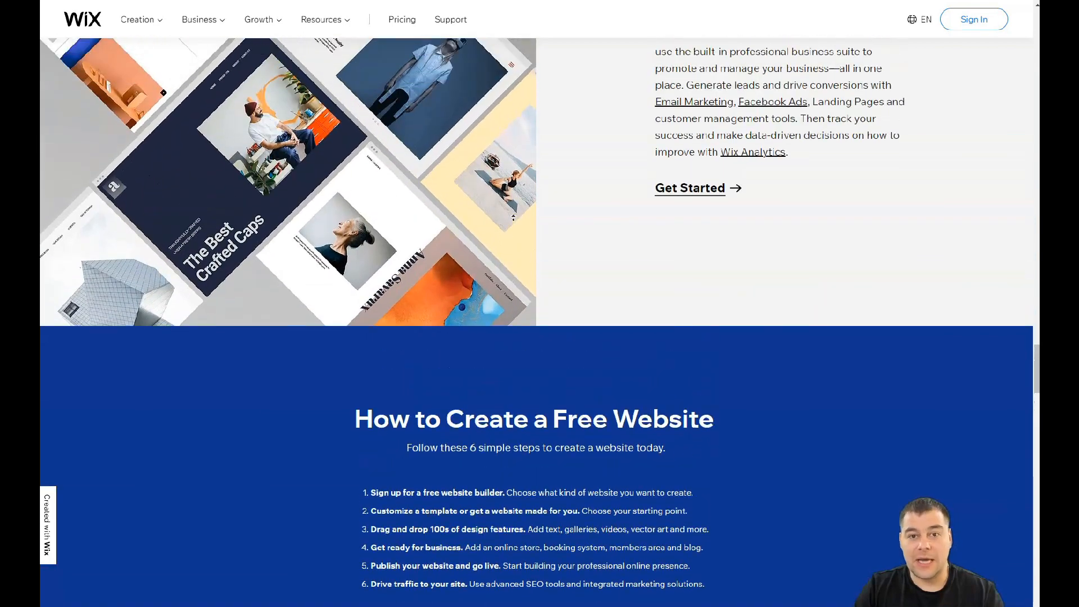
{"action": "scroll", "coordinate": [513, 217], "scroll_direction": "up", "scroll_amount": 7}
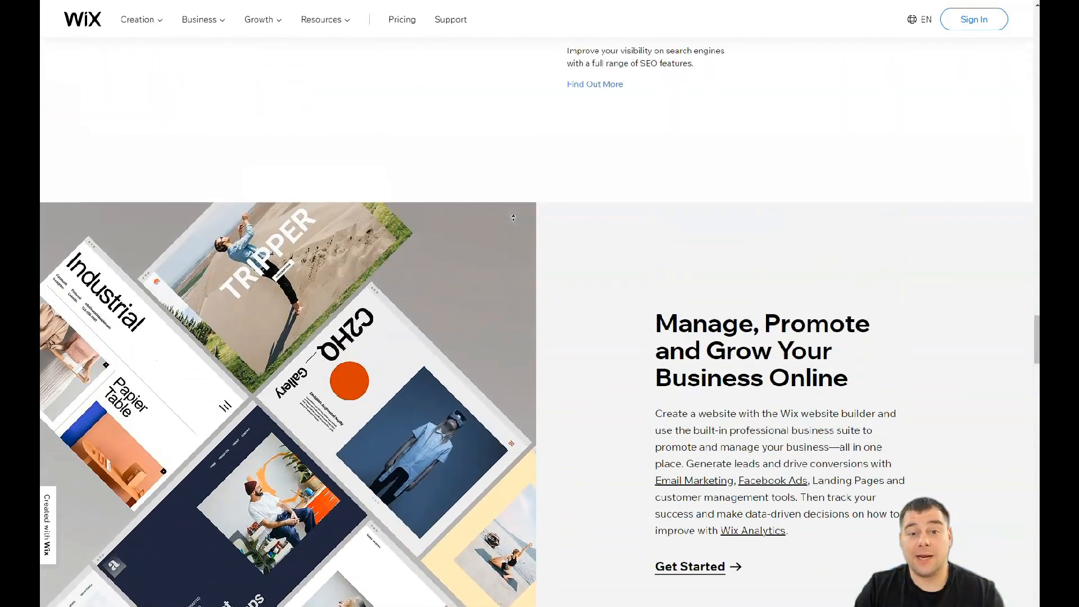
{"action": "scroll", "coordinate": [513, 218], "scroll_direction": "up", "scroll_amount": 7}
{"action": "scroll", "coordinate": [513, 218], "scroll_direction": "up", "scroll_amount": 8}
{"action": "scroll", "coordinate": [514, 213], "scroll_direction": "up", "scroll_amount": 9}
{"action": "scroll", "coordinate": [517, 213], "scroll_direction": "up", "scroll_amount": 9}
{"action": "scroll", "coordinate": [518, 212], "scroll_direction": "up", "scroll_amount": 9}
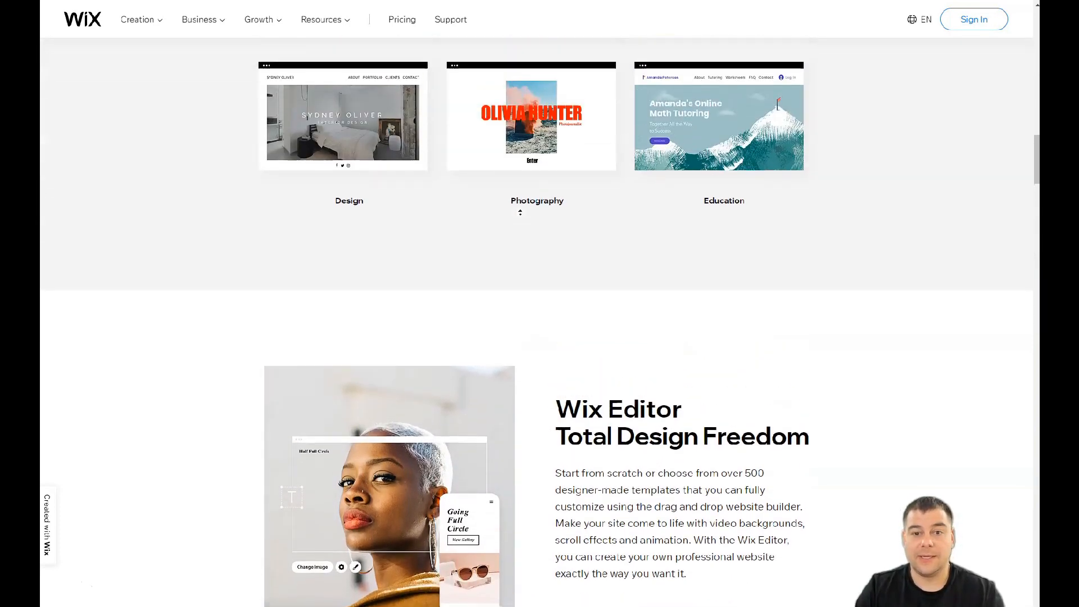
{"action": "scroll", "coordinate": [520, 211], "scroll_direction": "up", "scroll_amount": 10}
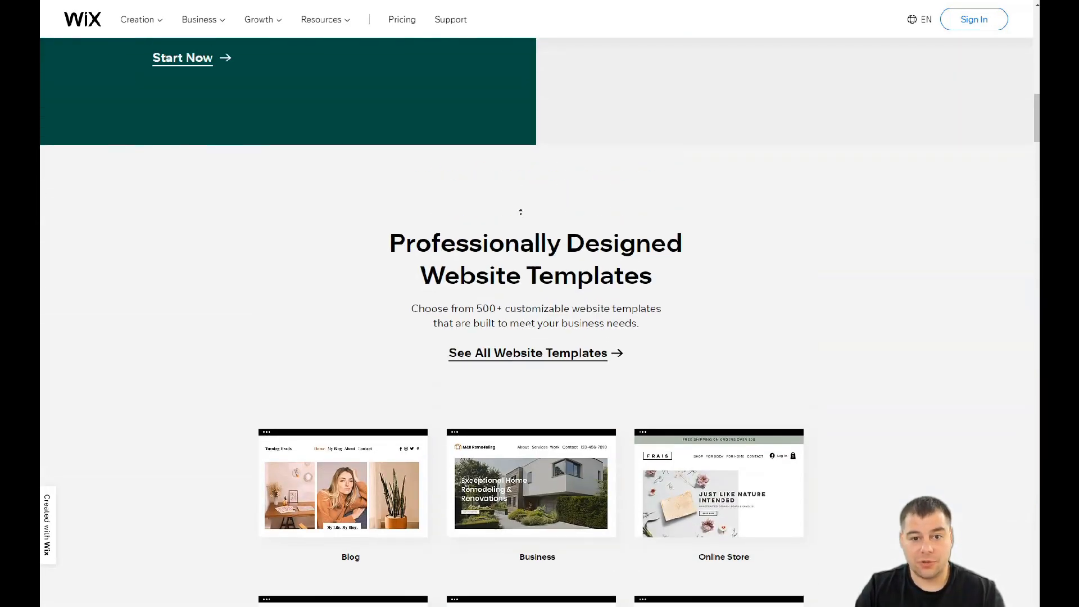
{"action": "scroll", "coordinate": [520, 211], "scroll_direction": "up", "scroll_amount": 10}
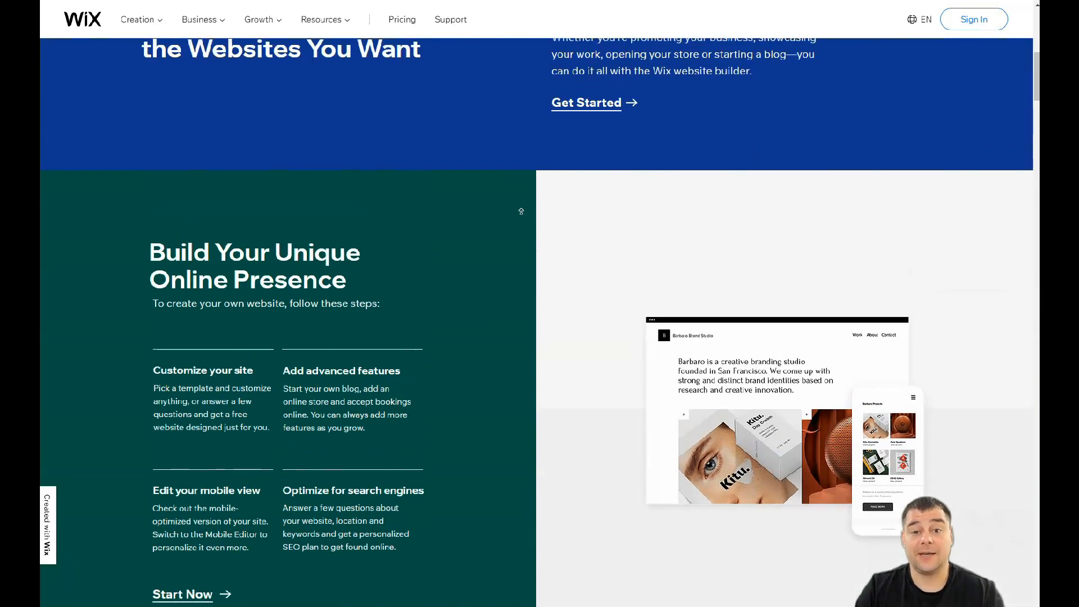
{"action": "scroll", "coordinate": [520, 211], "scroll_direction": "up", "scroll_amount": 10}
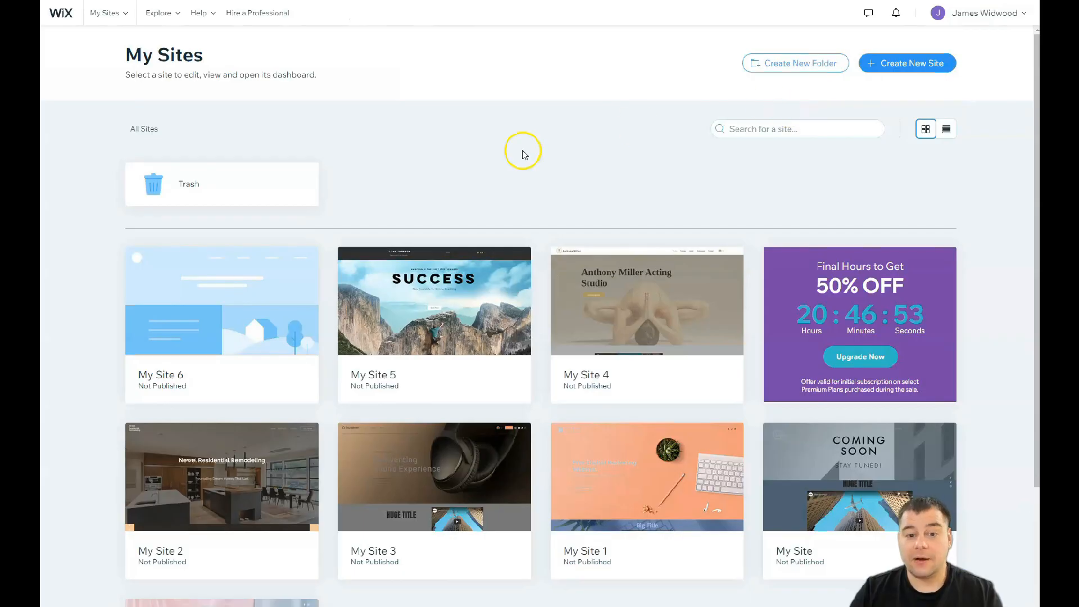
Start a new site of the kind Other and choose to create it with the Editor from a template
{"action": "left_click", "coordinate": [893, 65]}
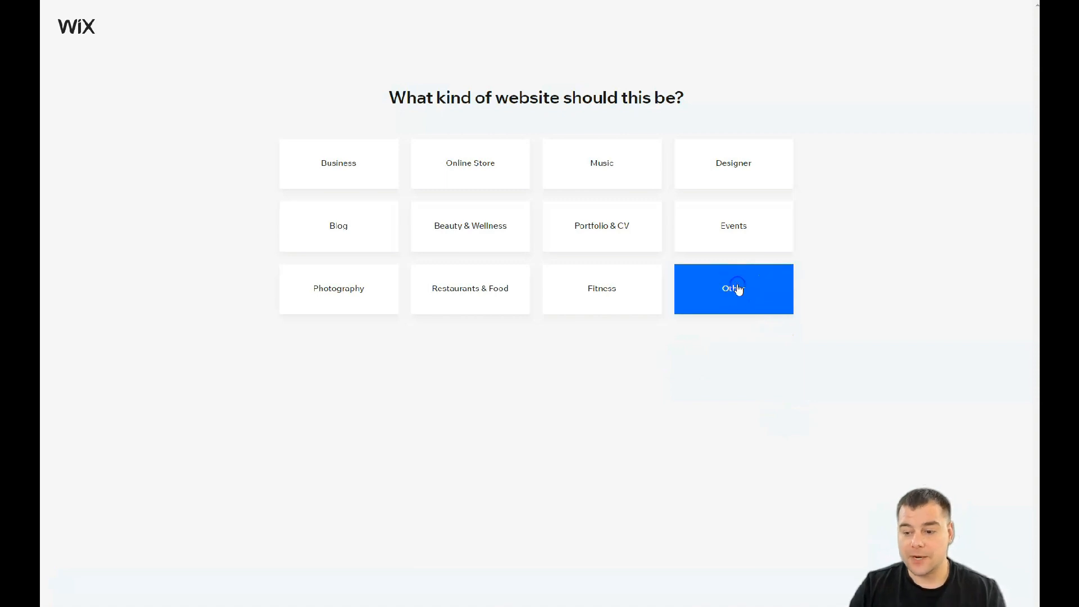
{"action": "left_click", "coordinate": [740, 303]}
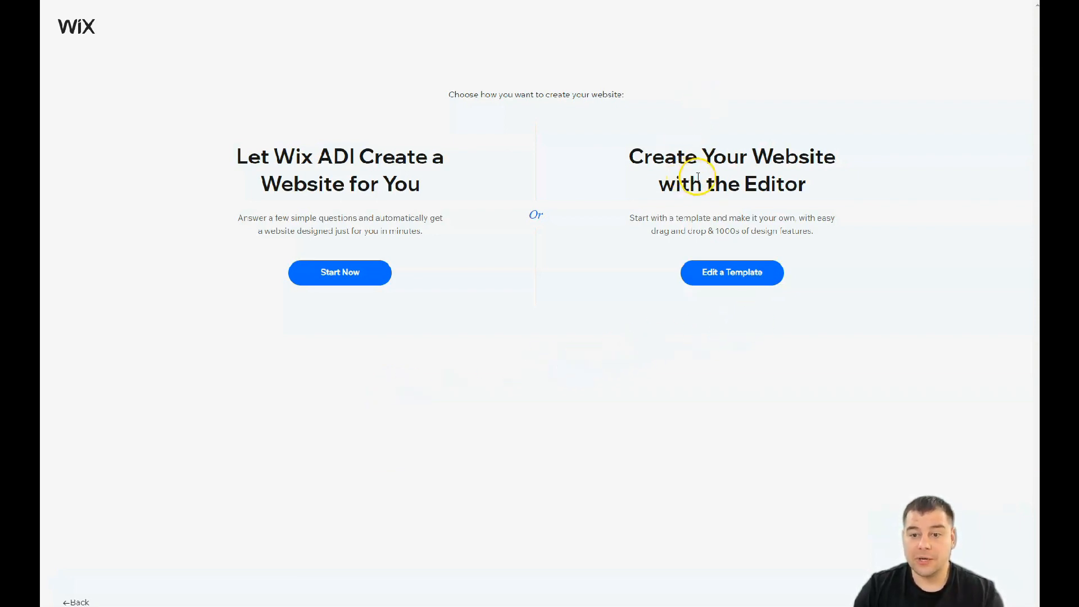
{"action": "left_click", "coordinate": [738, 283]}
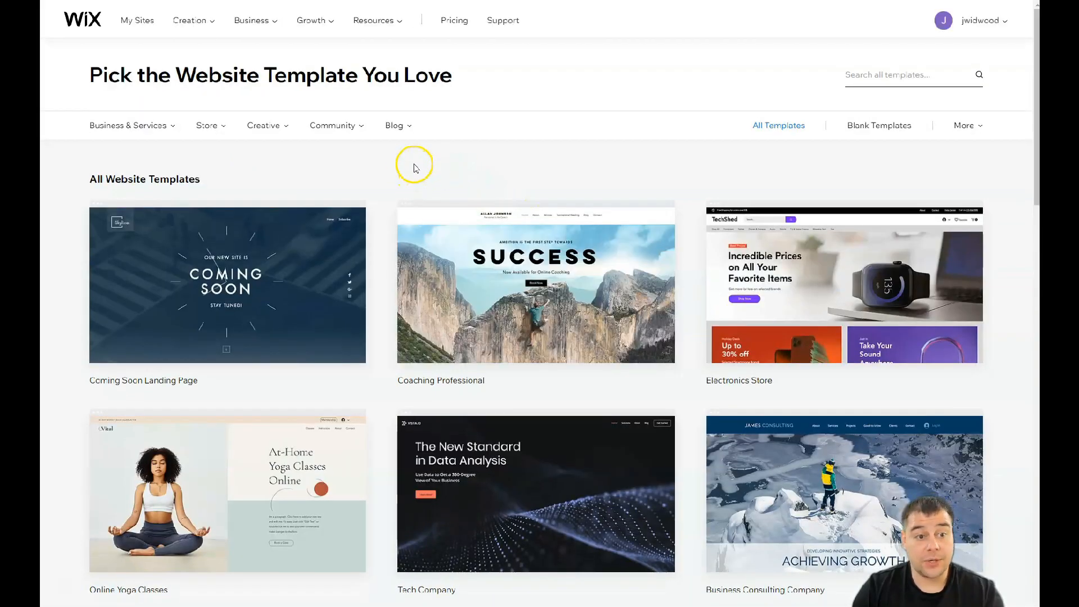
Look through the Business & Services, Store, Creative, Community and Blog template categories and the list of all templates
{"action": "mouse_move", "coordinate": [172, 127]}
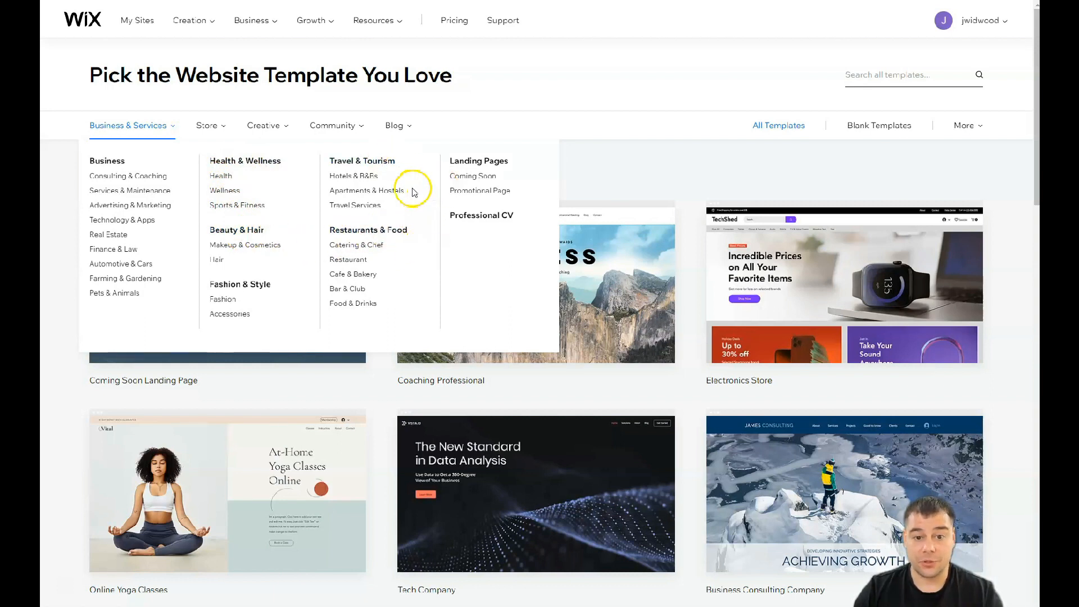
{"action": "mouse_move", "coordinate": [218, 128]}
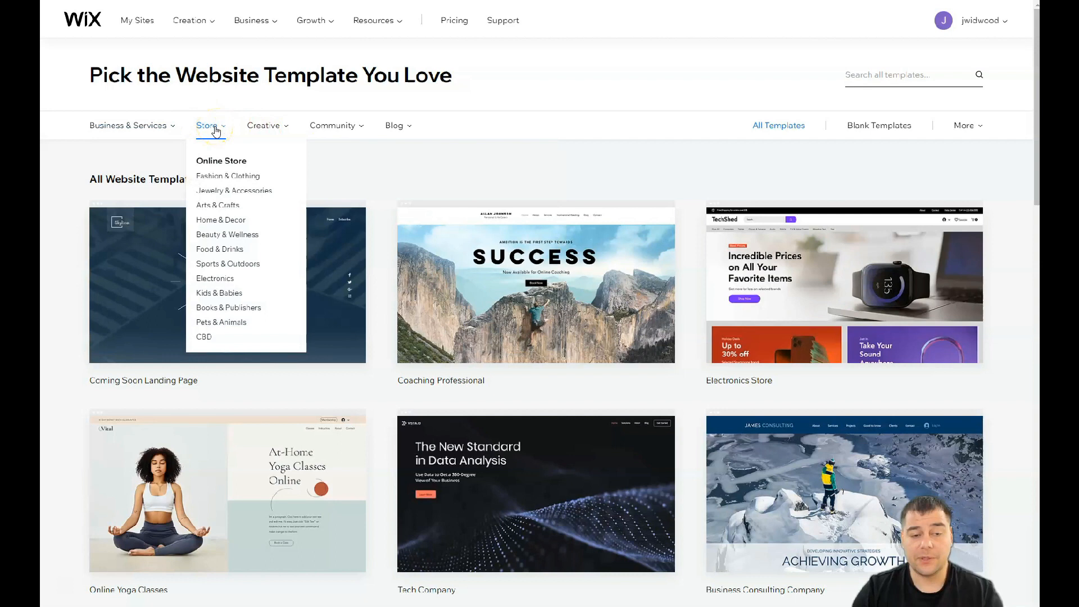
{"action": "mouse_move", "coordinate": [283, 131]}
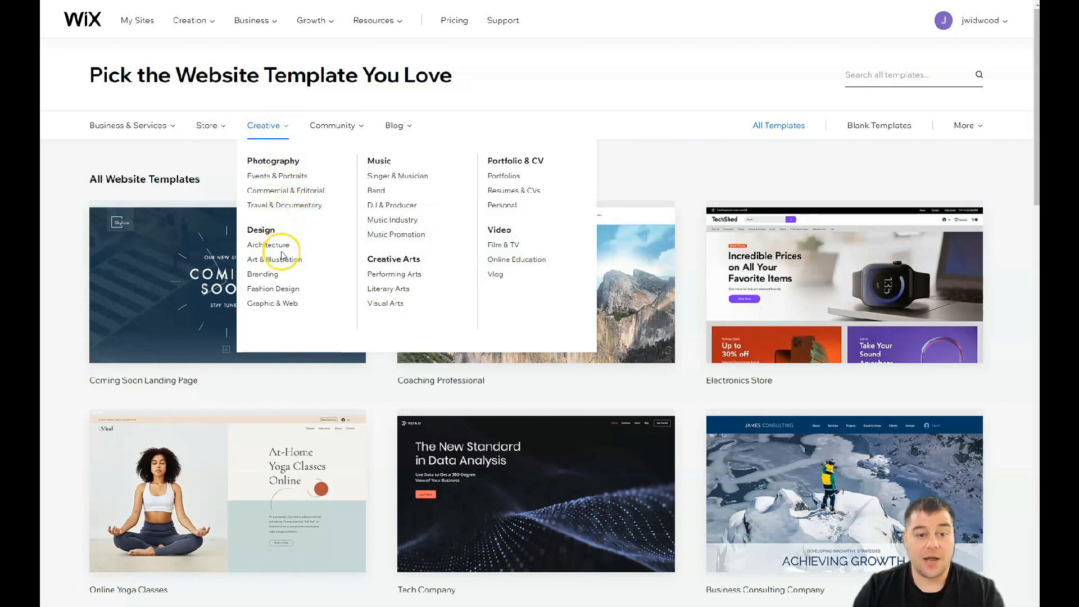
{"action": "mouse_move", "coordinate": [352, 133]}
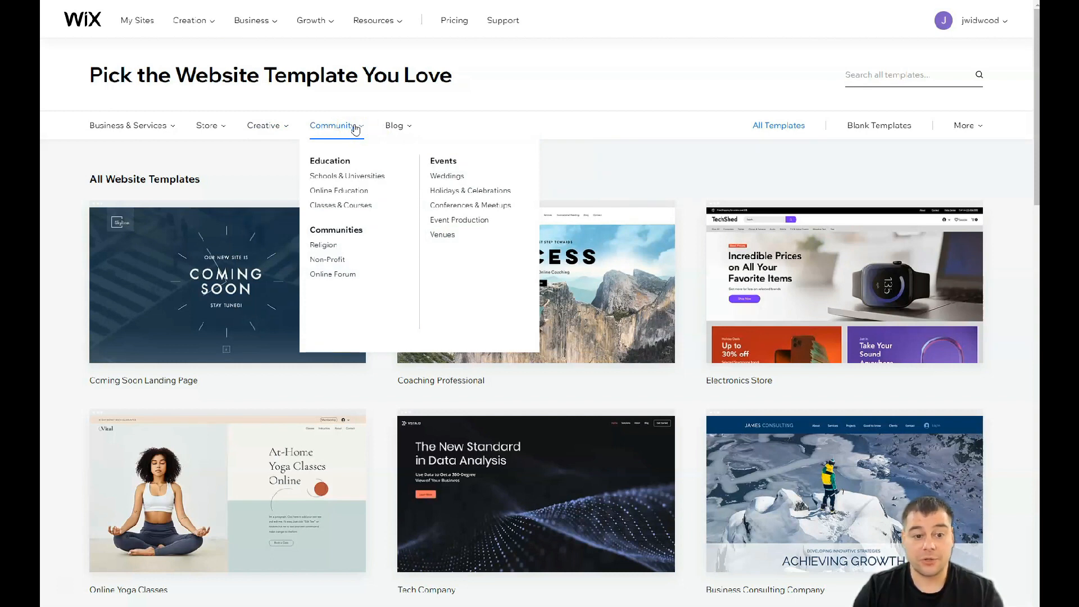
{"action": "left_click", "coordinate": [399, 126]}
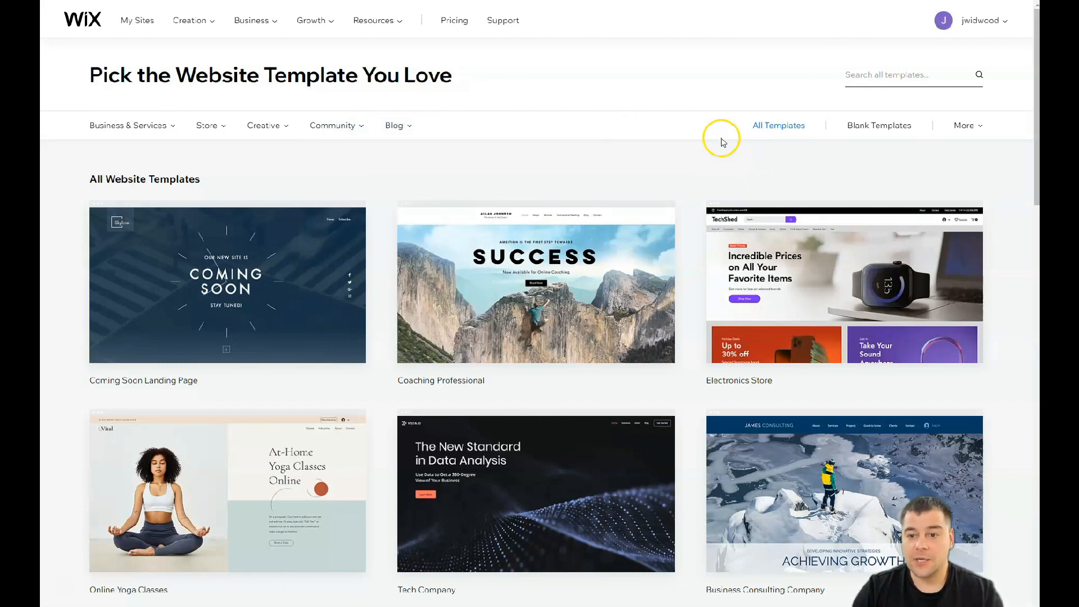
{"action": "scroll", "coordinate": [689, 295], "scroll_direction": "down", "scroll_amount": 5}
{"action": "scroll", "coordinate": [688, 295], "scroll_direction": "down", "scroll_amount": 6}
{"action": "scroll", "coordinate": [694, 264], "scroll_direction": "up", "scroll_amount": 11}
Show the blank website templates and review the available layouts
{"action": "left_click", "coordinate": [883, 129]}
{"action": "mouse_move", "coordinate": [500, 178]}
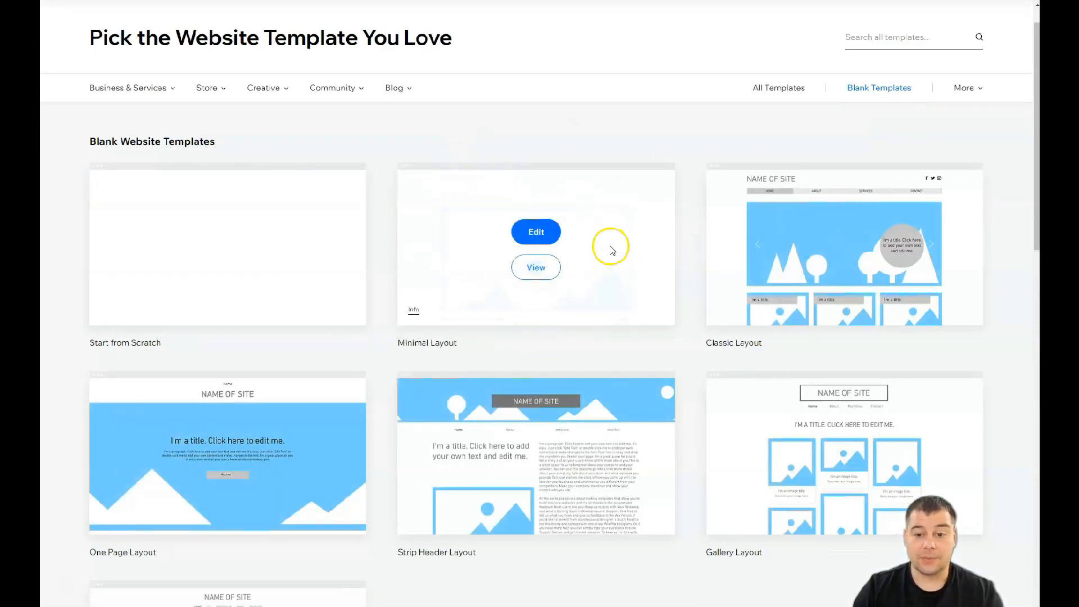
{"action": "scroll", "coordinate": [254, 322], "scroll_direction": "down", "scroll_amount": 3}
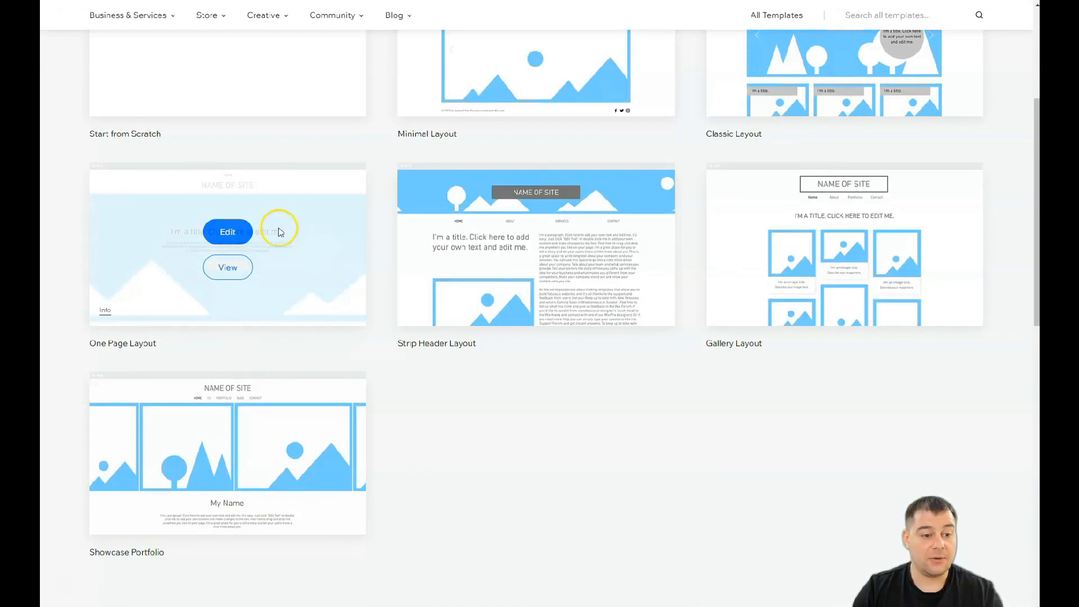
{"action": "mouse_move", "coordinate": [608, 252]}
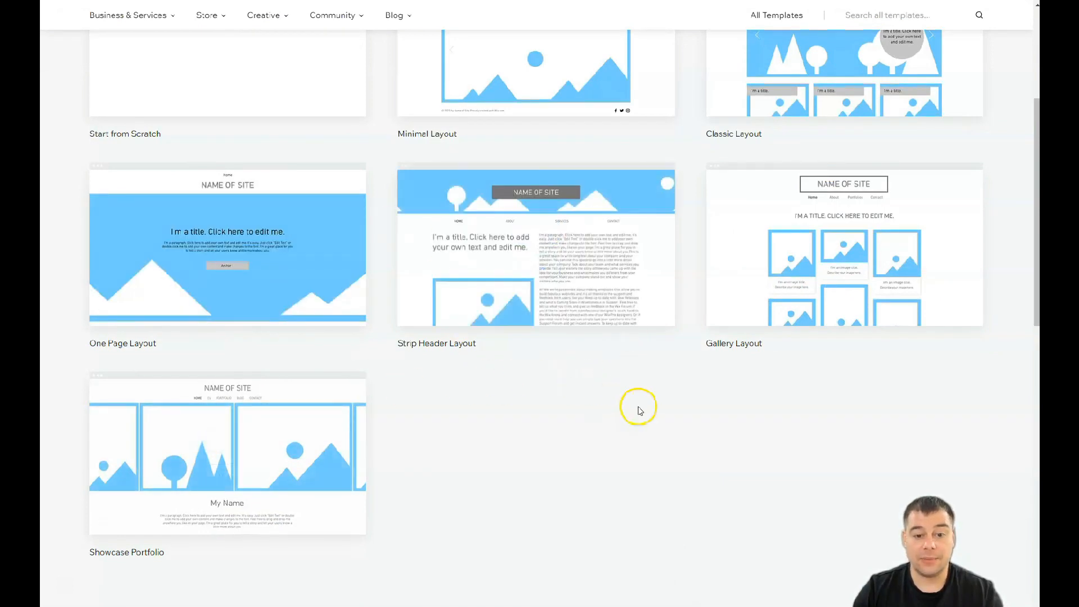
{"action": "scroll", "coordinate": [667, 366], "scroll_direction": "up", "scroll_amount": 4}
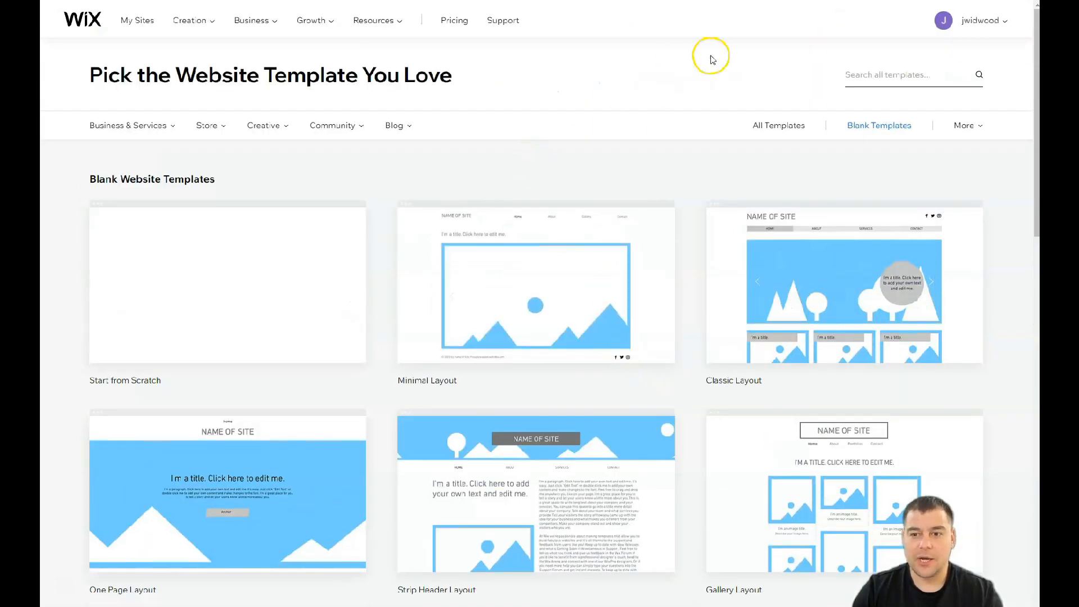
Return to all website templates and review the ones on page 82
{"action": "left_click", "coordinate": [777, 123]}
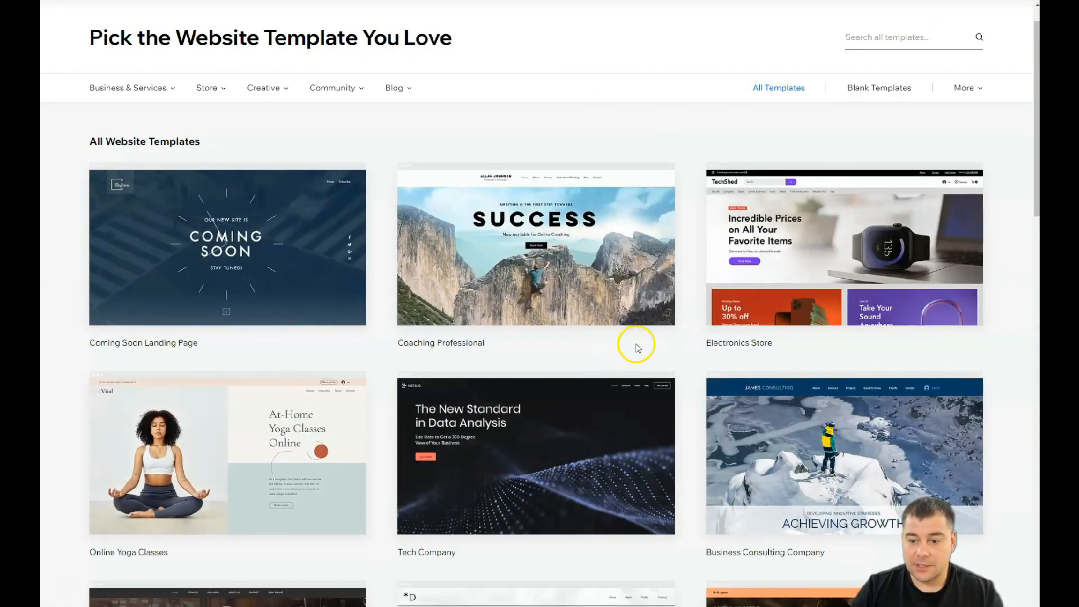
{"action": "scroll", "coordinate": [633, 351], "scroll_direction": "down", "scroll_amount": 10}
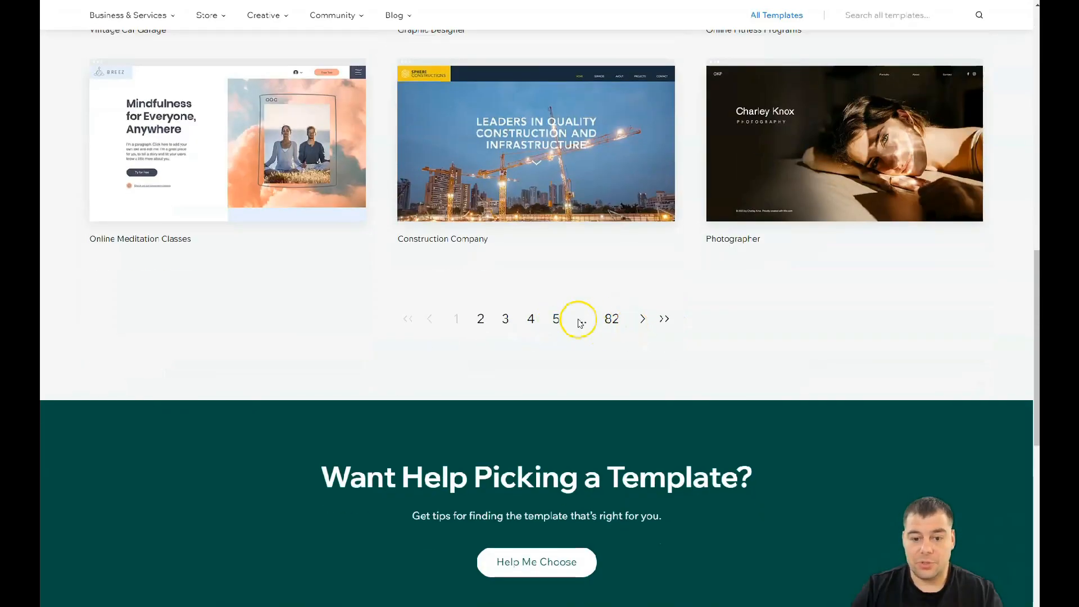
{"action": "left_click", "coordinate": [611, 319]}
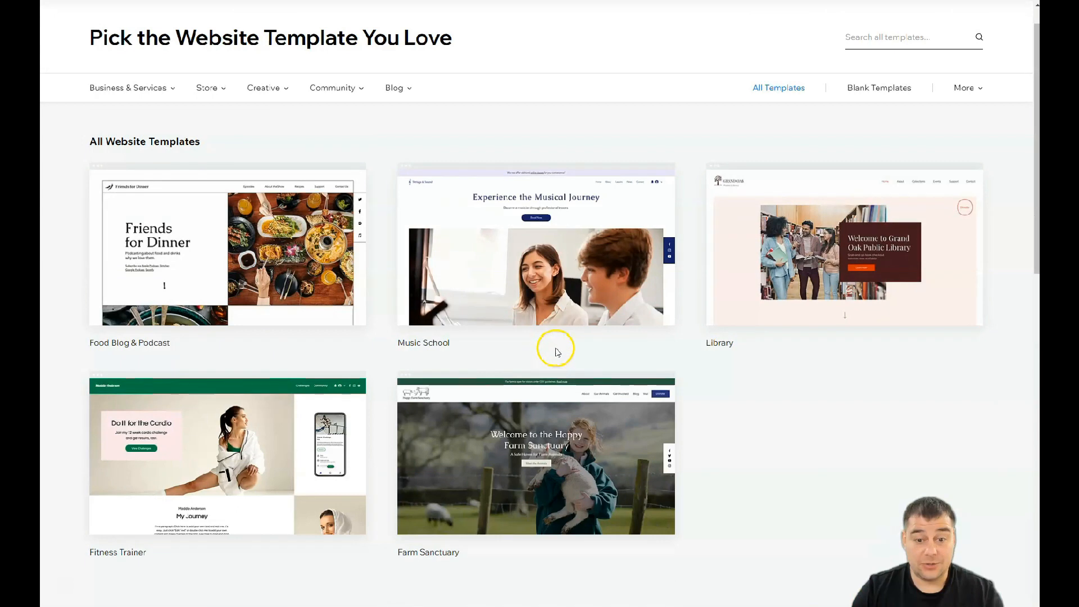
{"action": "scroll", "coordinate": [506, 315], "scroll_direction": "down", "scroll_amount": 3}
{"action": "scroll", "coordinate": [450, 279], "scroll_direction": "up", "scroll_amount": 2}
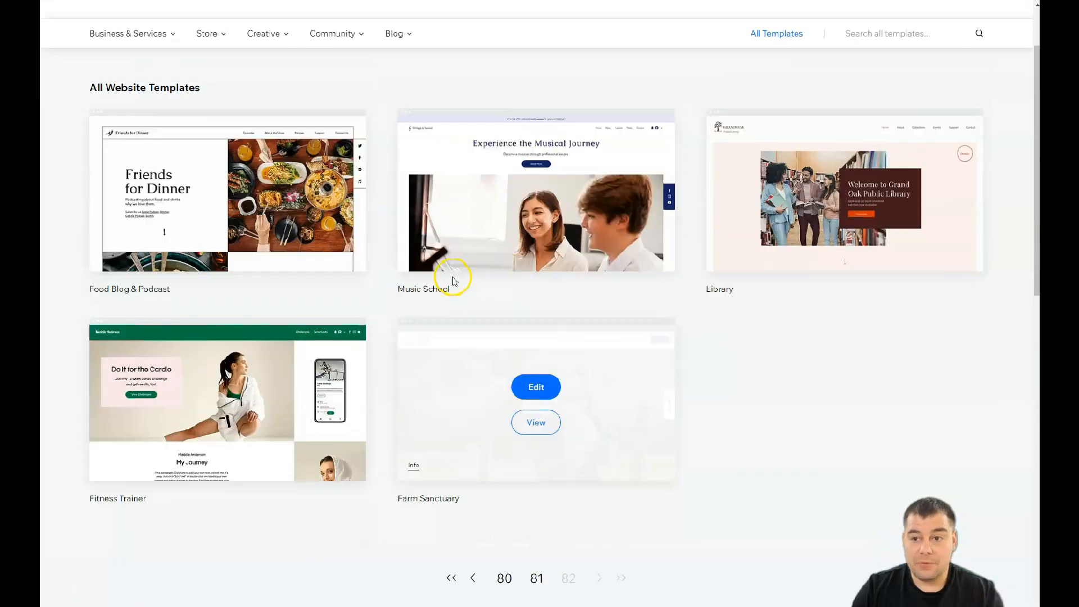
{"action": "scroll", "coordinate": [455, 281], "scroll_direction": "down", "scroll_amount": 2}
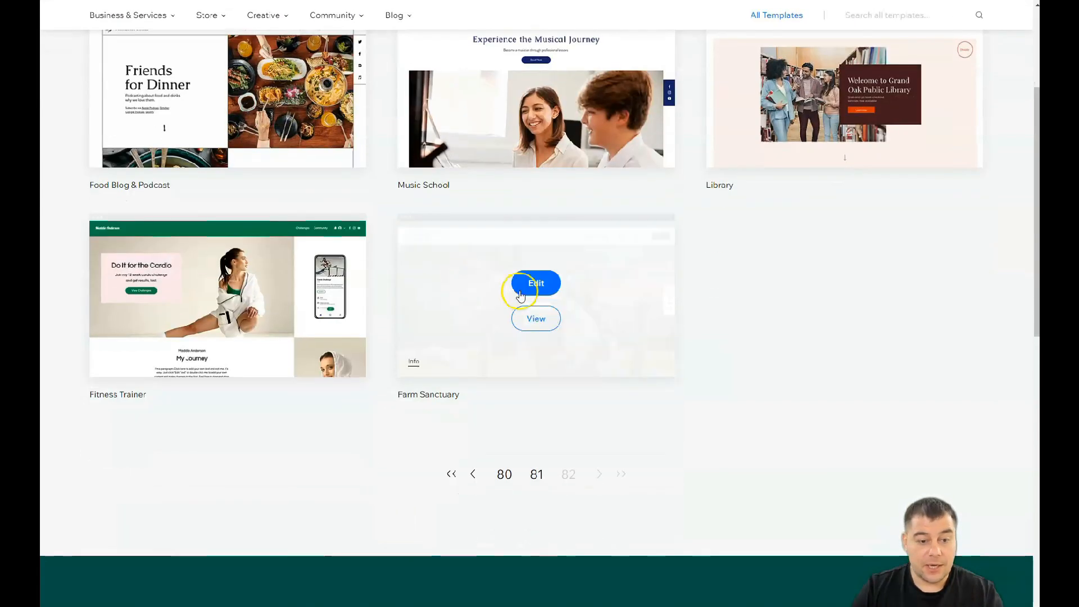
Go to page 80 of the website templates and review the designs there
{"action": "left_click", "coordinate": [505, 475]}
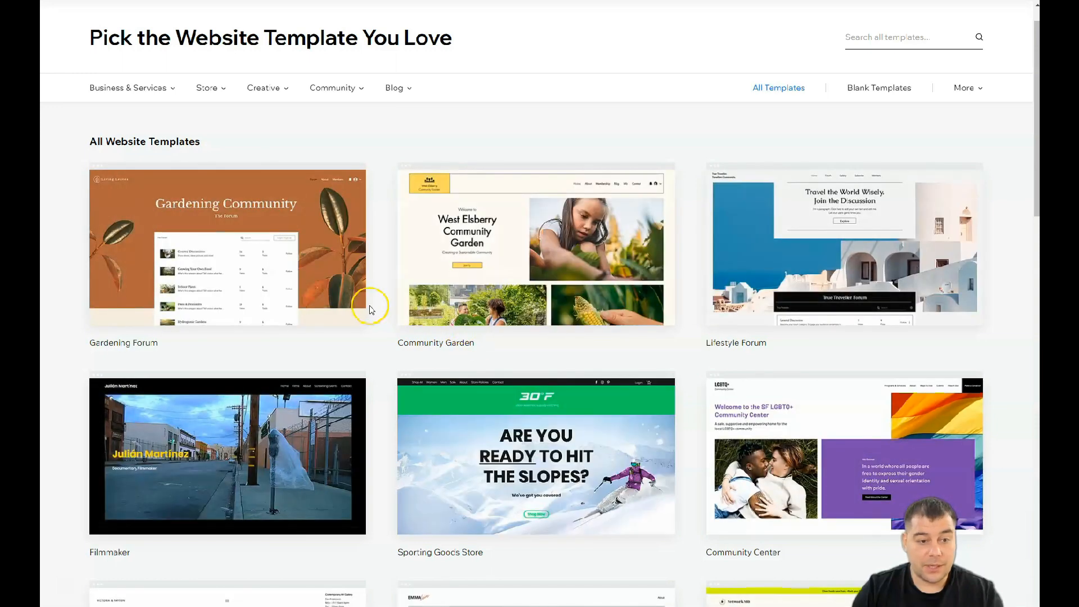
{"action": "scroll", "coordinate": [640, 277], "scroll_direction": "down", "scroll_amount": 6}
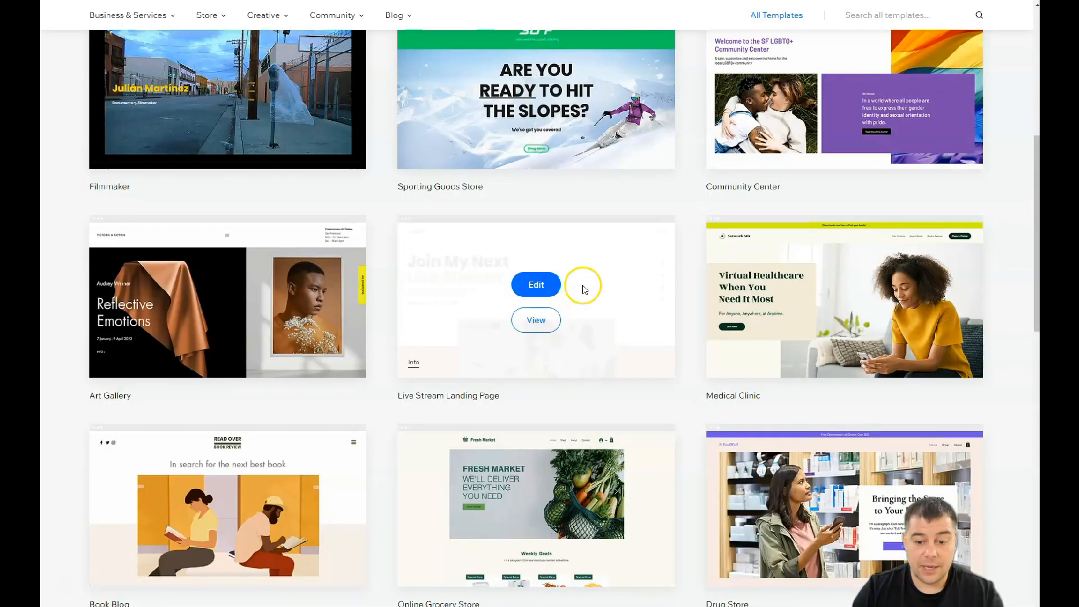
{"action": "scroll", "coordinate": [583, 289], "scroll_direction": "down", "scroll_amount": 4}
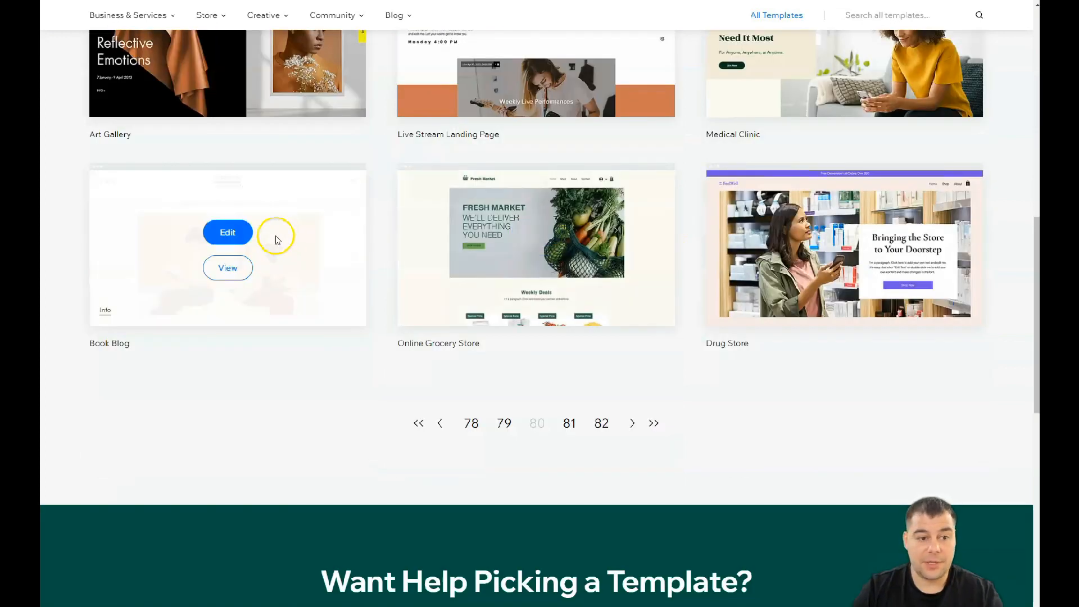
Open the Book Blog template for editing and look through its home page from header to footer
{"action": "left_click", "coordinate": [227, 232]}
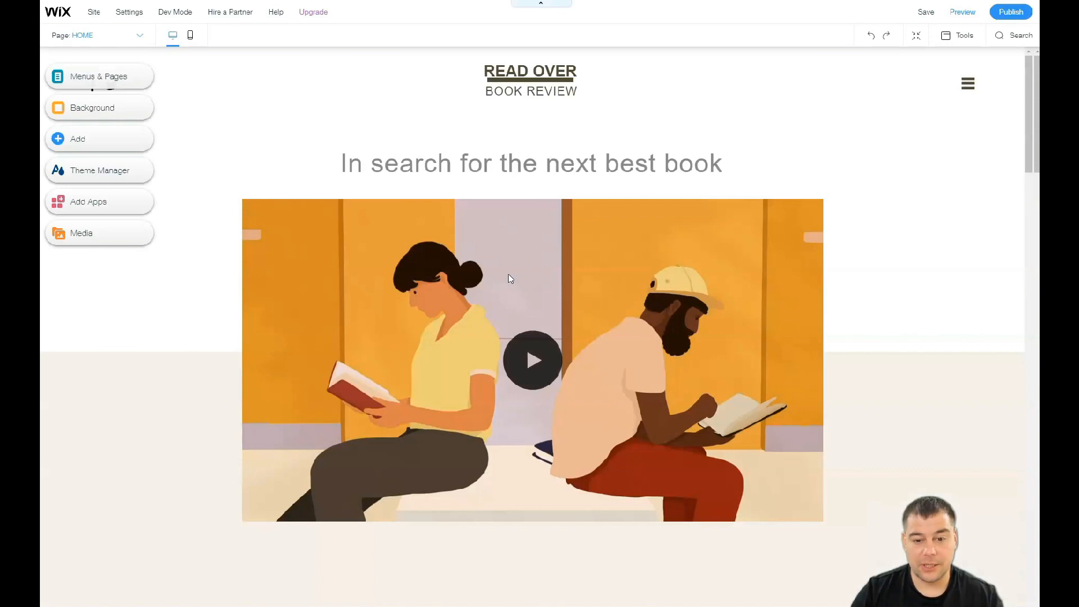
{"action": "left_click", "coordinate": [386, 164]}
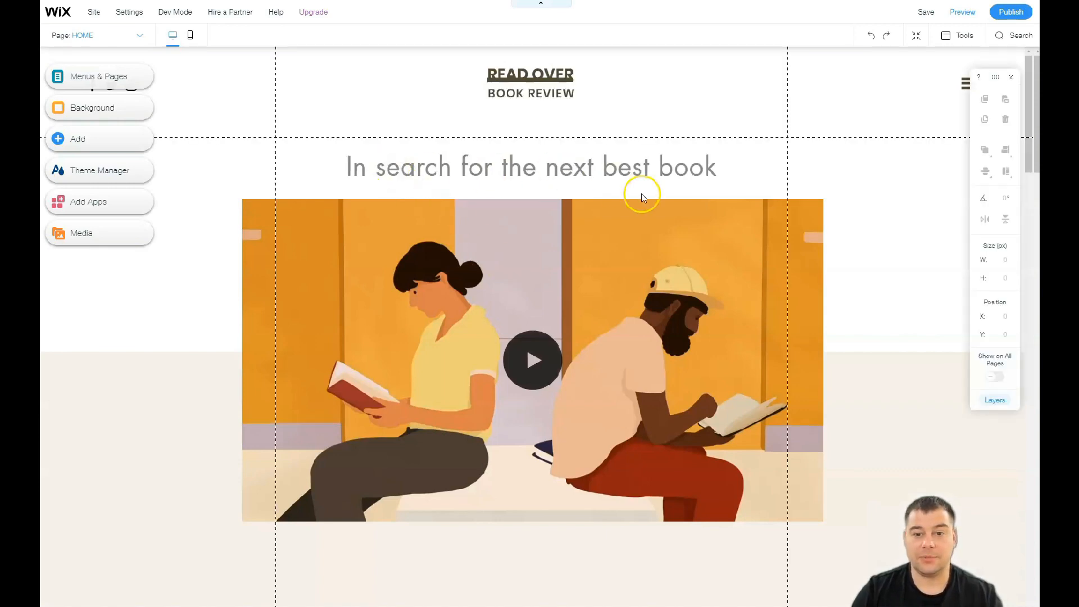
{"action": "scroll", "coordinate": [609, 200], "scroll_direction": "down", "scroll_amount": 8}
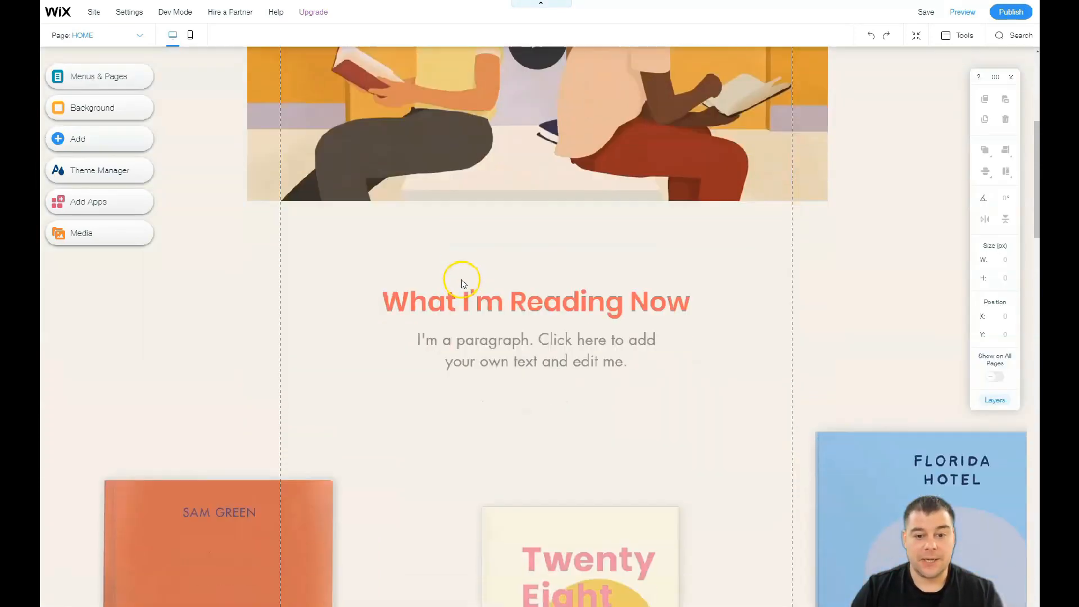
{"action": "scroll", "coordinate": [512, 275], "scroll_direction": "down", "scroll_amount": 12}
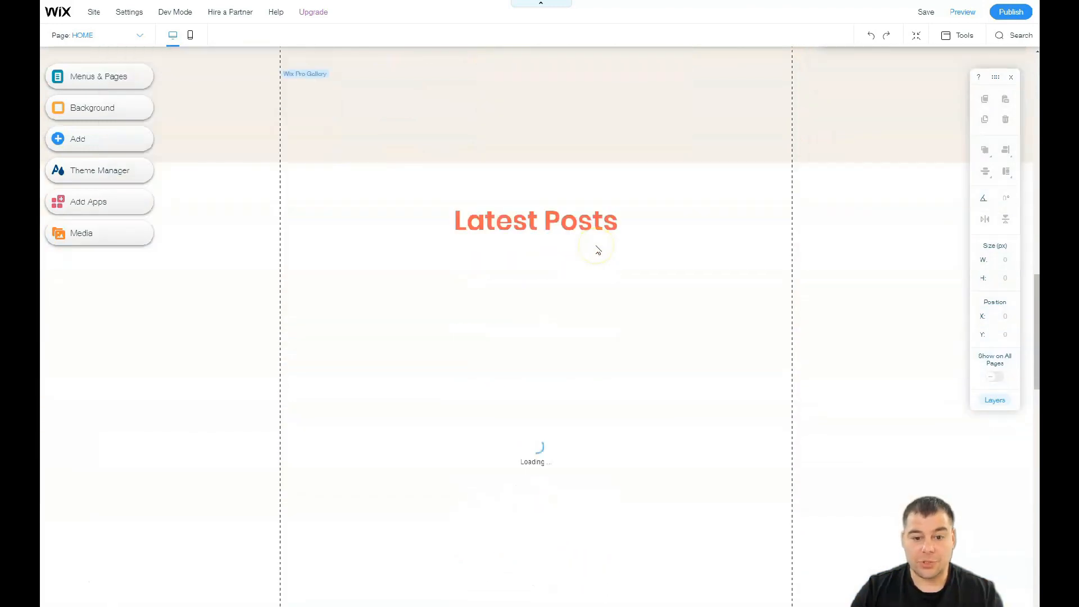
{"action": "scroll", "coordinate": [598, 250], "scroll_direction": "down", "scroll_amount": 5}
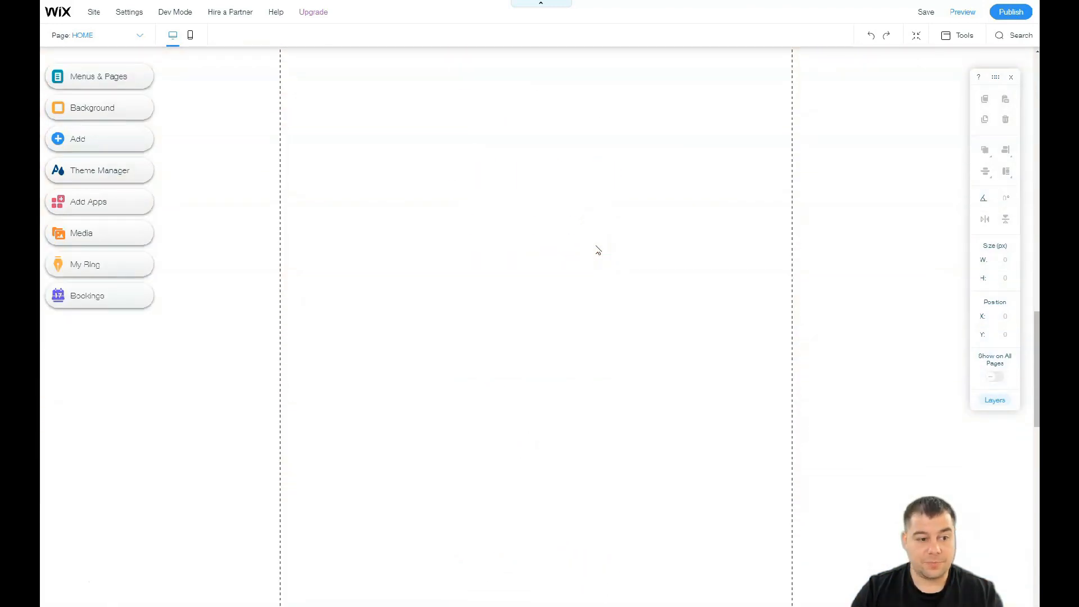
{"action": "scroll", "coordinate": [598, 250], "scroll_direction": "down", "scroll_amount": 7}
{"action": "scroll", "coordinate": [598, 250], "scroll_direction": "up", "scroll_amount": 11}
{"action": "scroll", "coordinate": [598, 250], "scroll_direction": "up", "scroll_amount": 15}
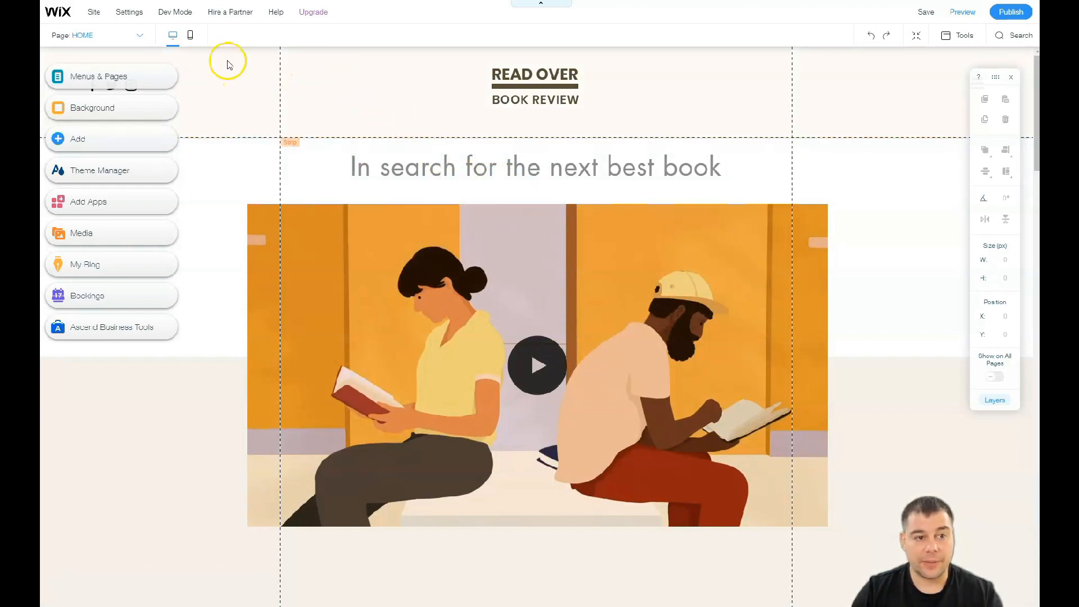
Review the mobile version of the home page and return to the desktop version
{"action": "left_click", "coordinate": [191, 37]}
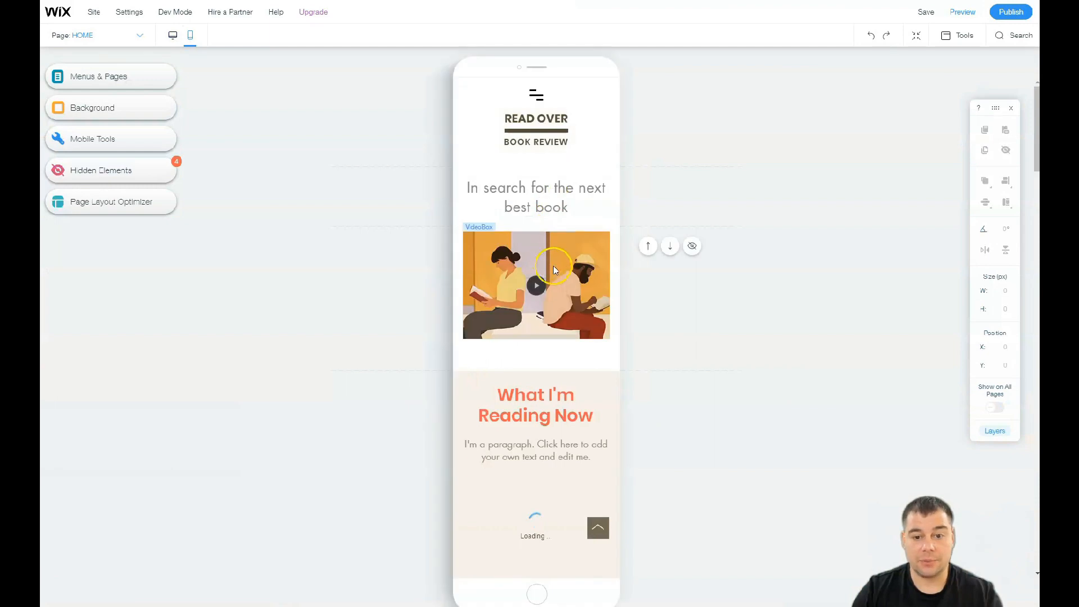
{"action": "scroll", "coordinate": [528, 247], "scroll_direction": "down", "scroll_amount": 6}
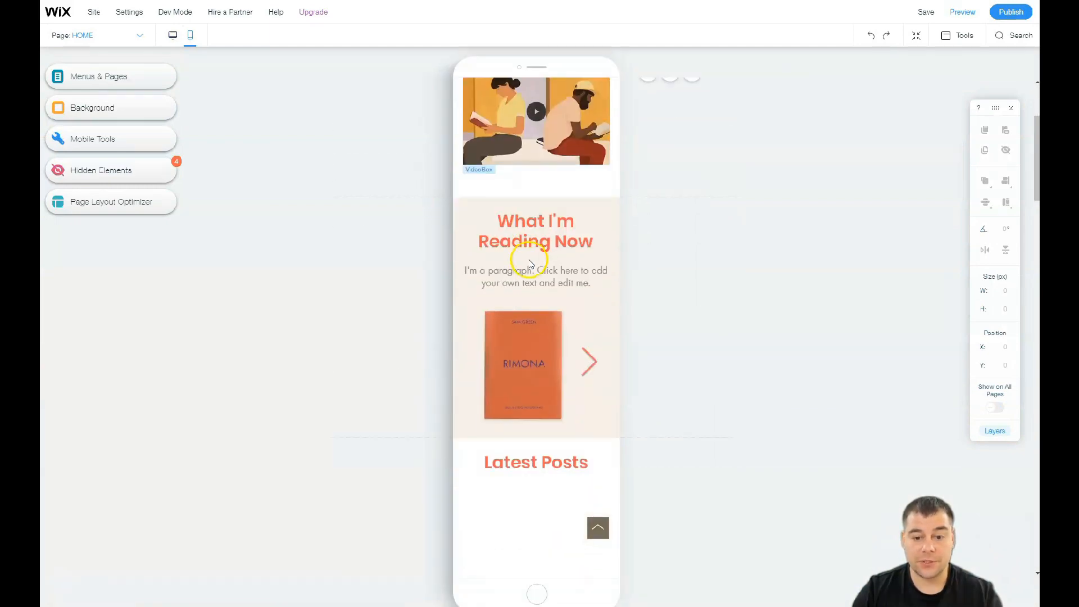
{"action": "scroll", "coordinate": [528, 275], "scroll_direction": "up", "scroll_amount": 5}
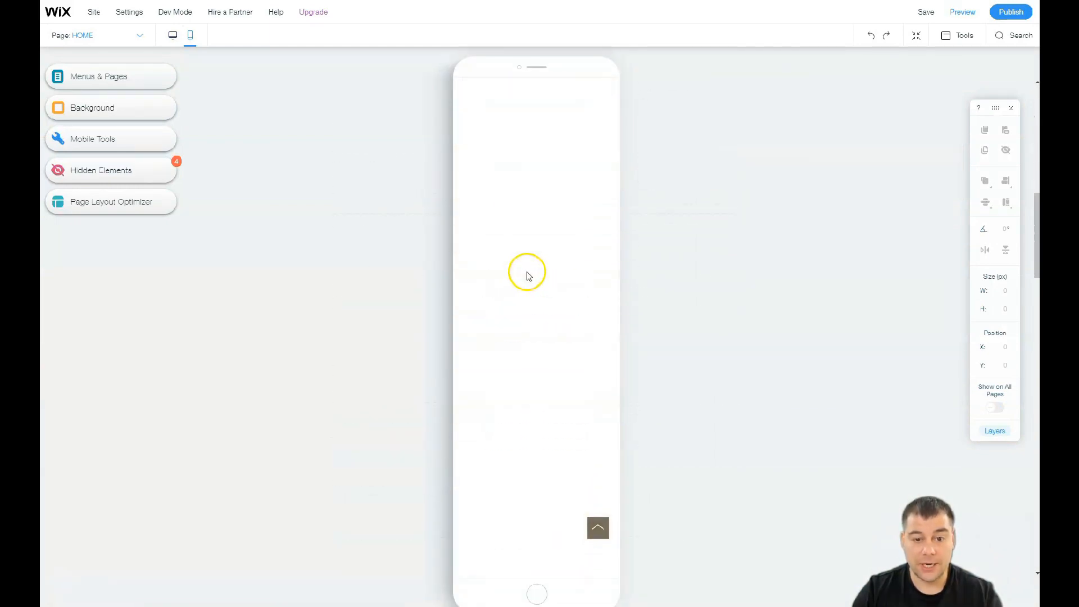
{"action": "scroll", "coordinate": [527, 274], "scroll_direction": "up", "scroll_amount": 2}
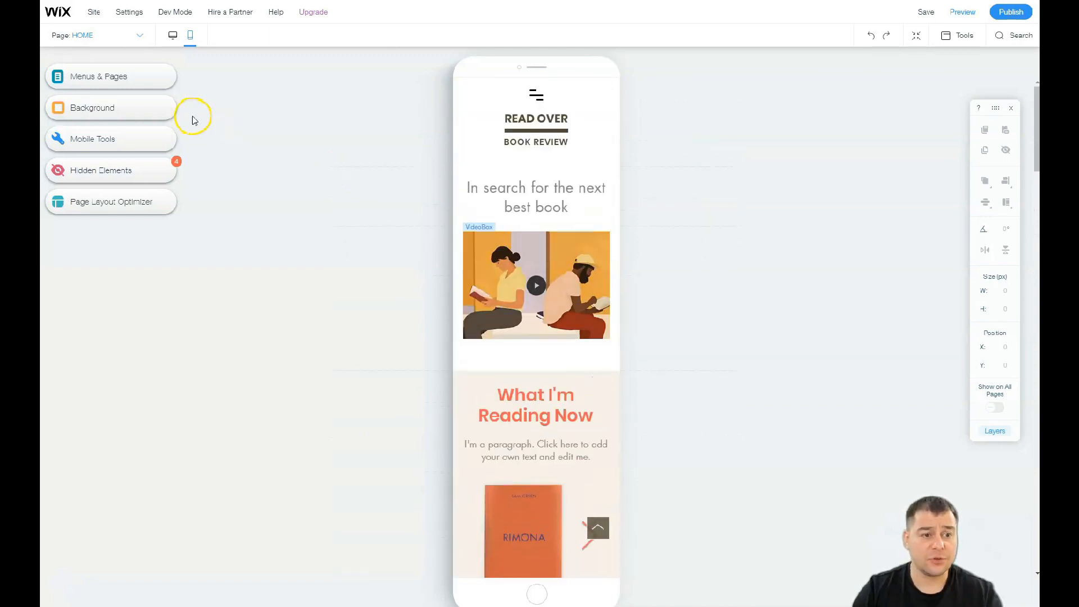
{"action": "left_click", "coordinate": [174, 42]}
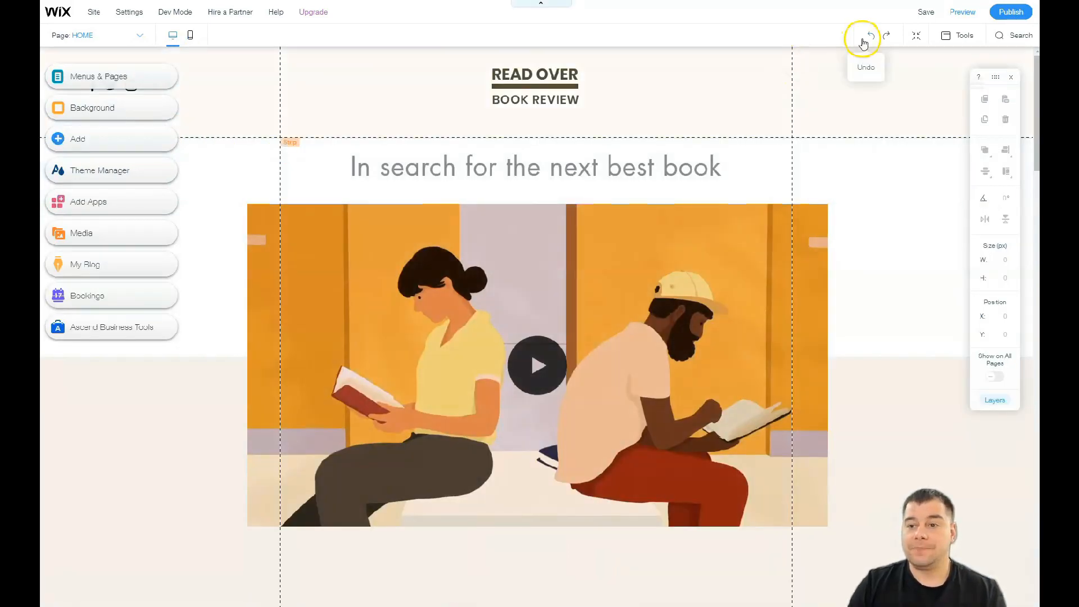
Hide the floating editing toolbar and review the home page's sections in Zoom Out mode before exiting it
{"action": "left_click", "coordinate": [1011, 78]}
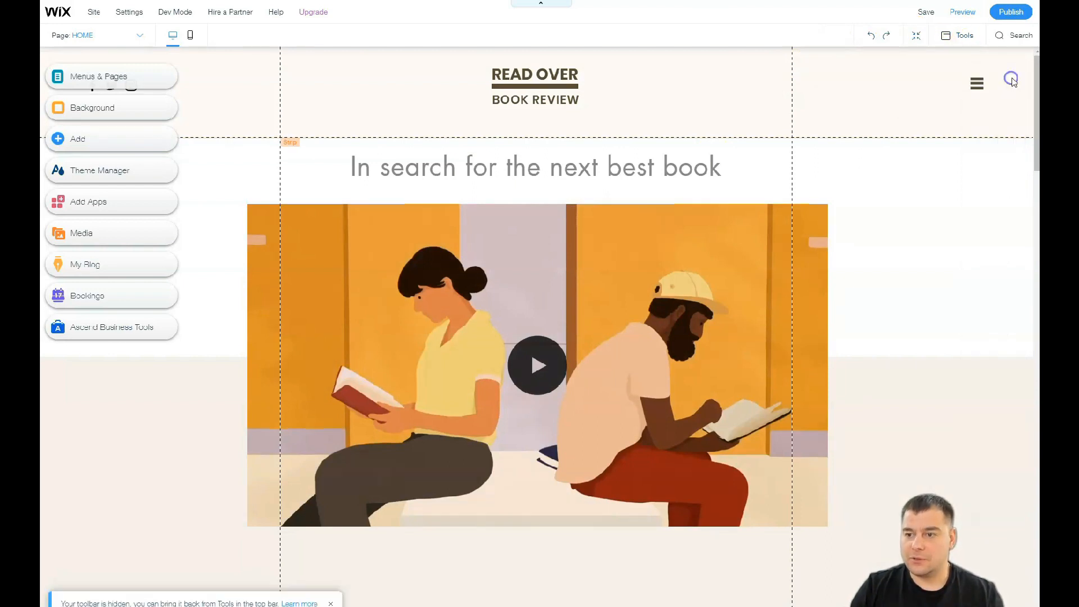
{"action": "left_click", "coordinate": [916, 35]}
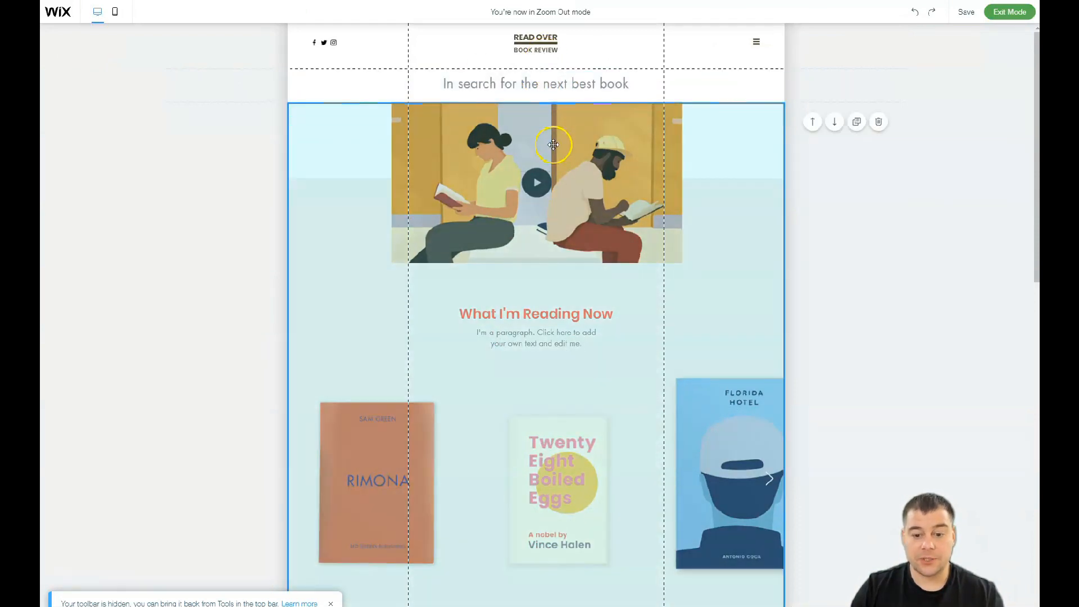
{"action": "scroll", "coordinate": [575, 191], "scroll_direction": "down", "scroll_amount": 3}
{"action": "scroll", "coordinate": [576, 191], "scroll_direction": "down", "scroll_amount": 4}
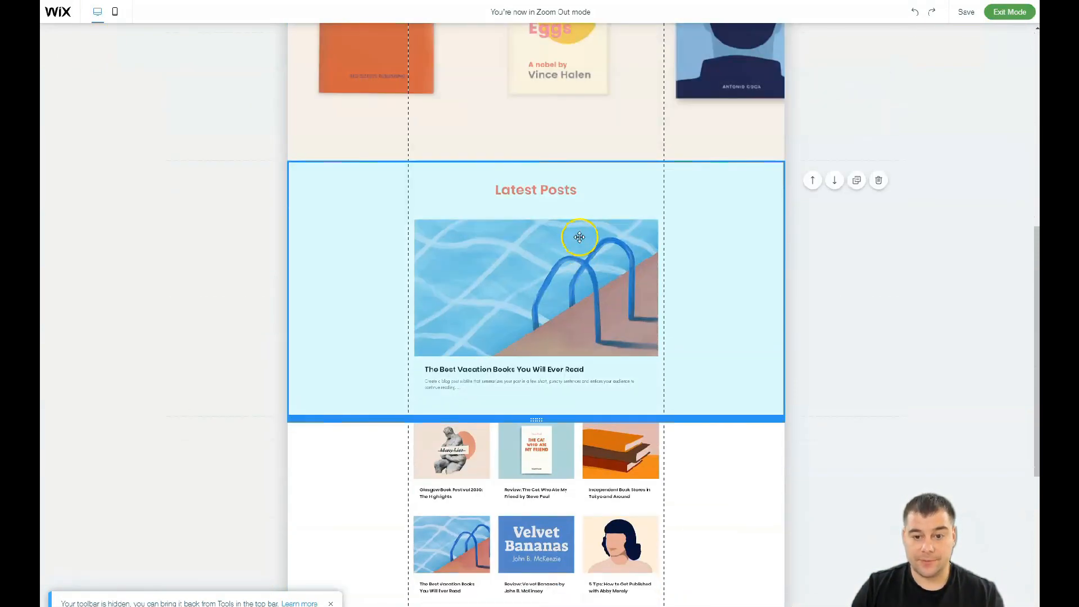
{"action": "scroll", "coordinate": [579, 237], "scroll_direction": "down", "scroll_amount": 5}
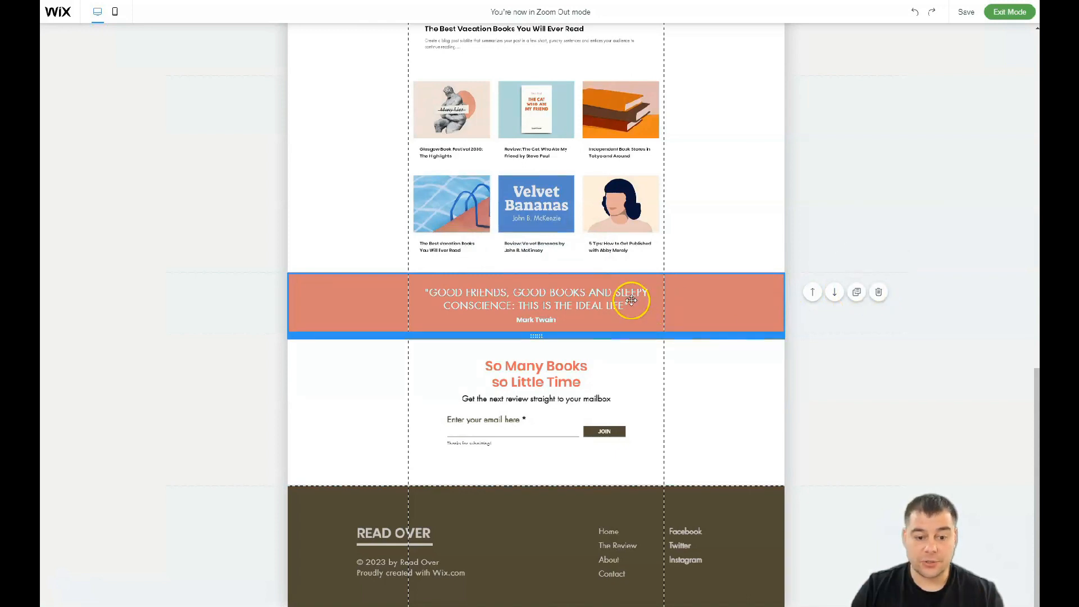
{"action": "left_click", "coordinate": [618, 353]}
{"action": "scroll", "coordinate": [627, 358], "scroll_direction": "up", "scroll_amount": 10}
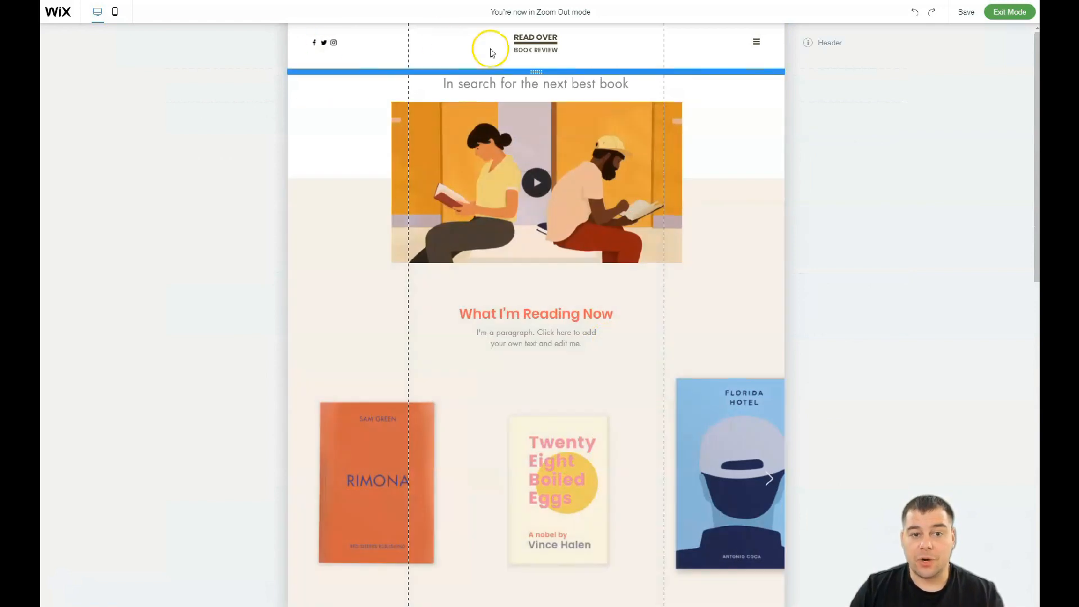
{"action": "left_click", "coordinate": [1012, 13]}
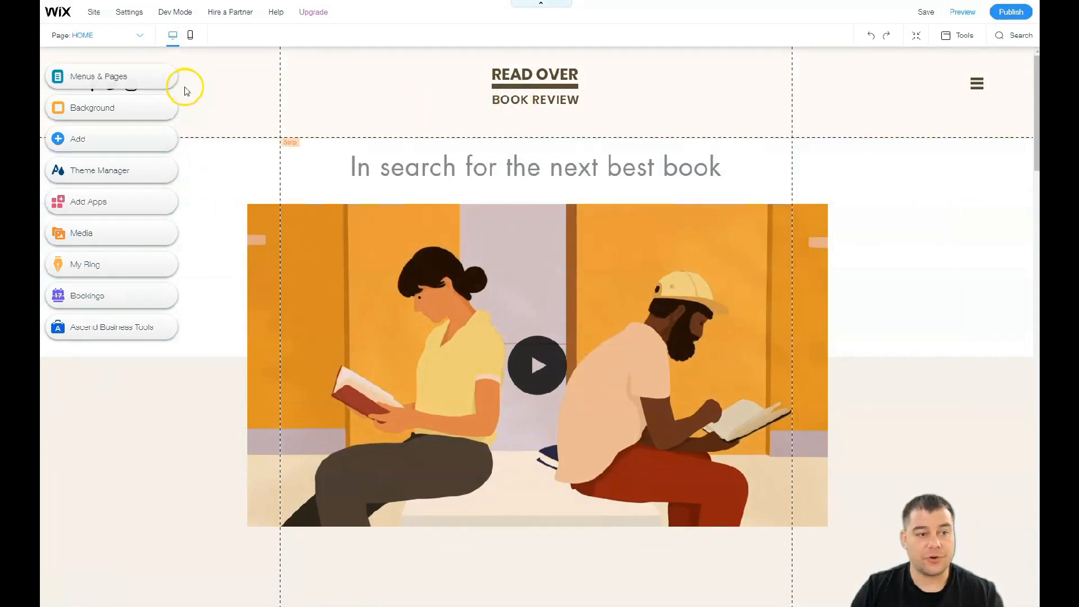
Open the HOME page's settings from the site menu and review its page info, layout and permission options
{"action": "left_click", "coordinate": [83, 76]}
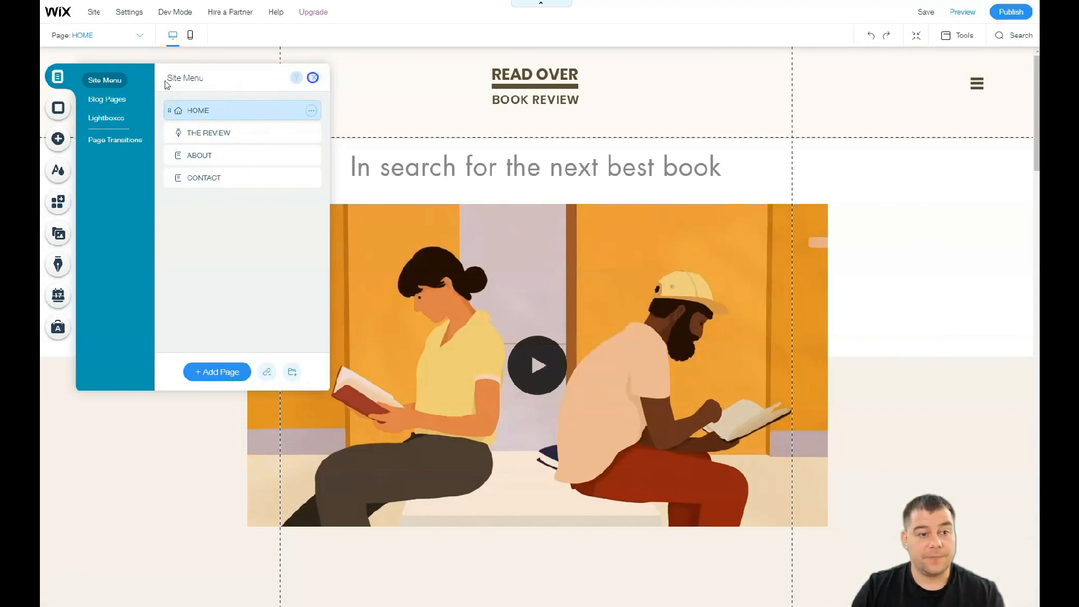
{"action": "left_click", "coordinate": [58, 79]}
{"action": "left_click", "coordinate": [58, 83]}
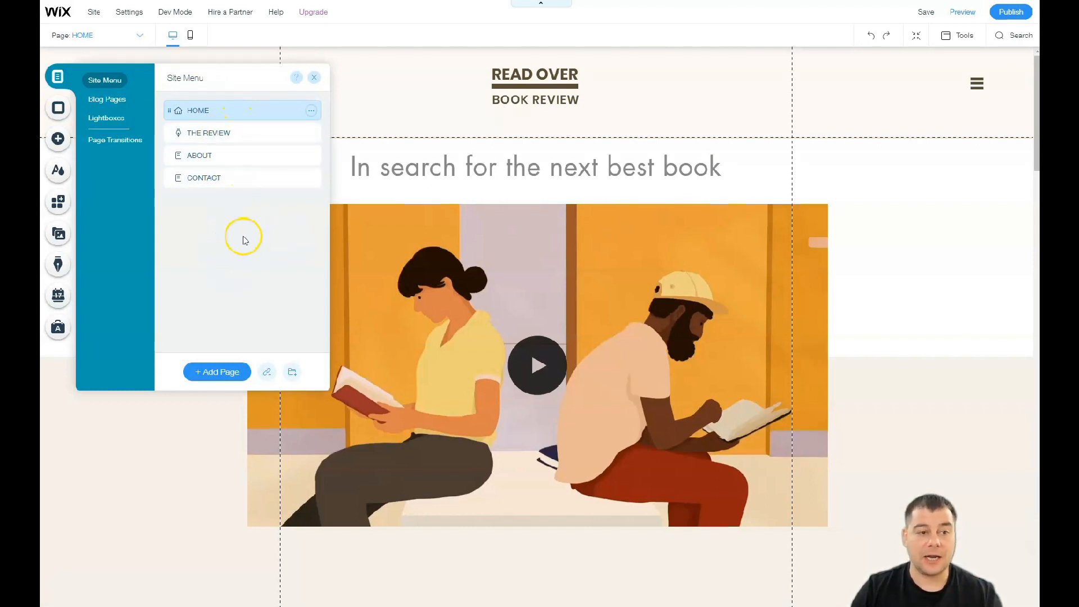
{"action": "left_click", "coordinate": [310, 111]}
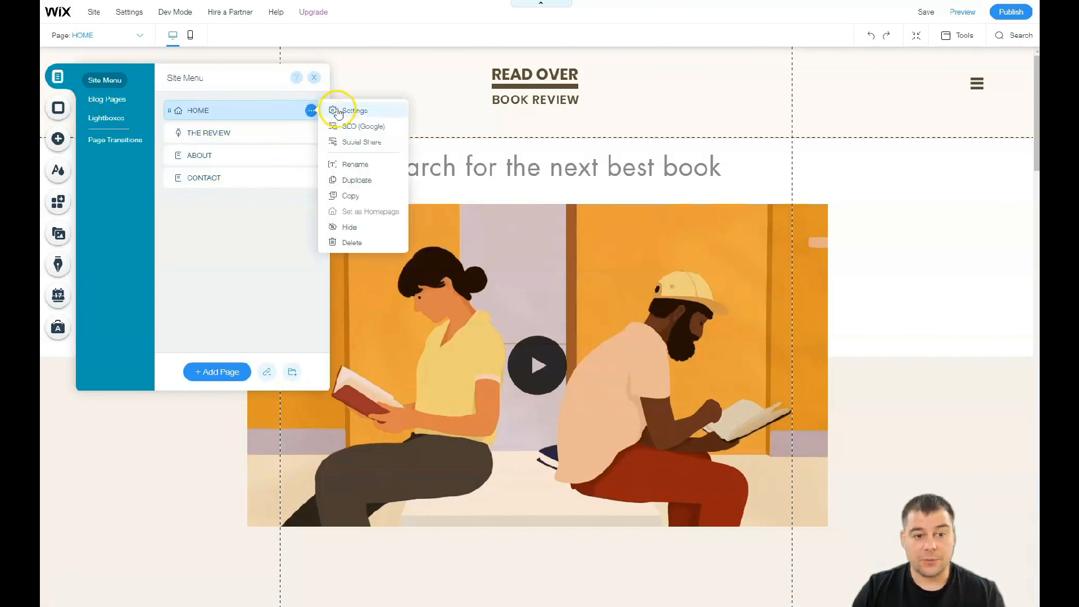
{"action": "left_click", "coordinate": [338, 112]}
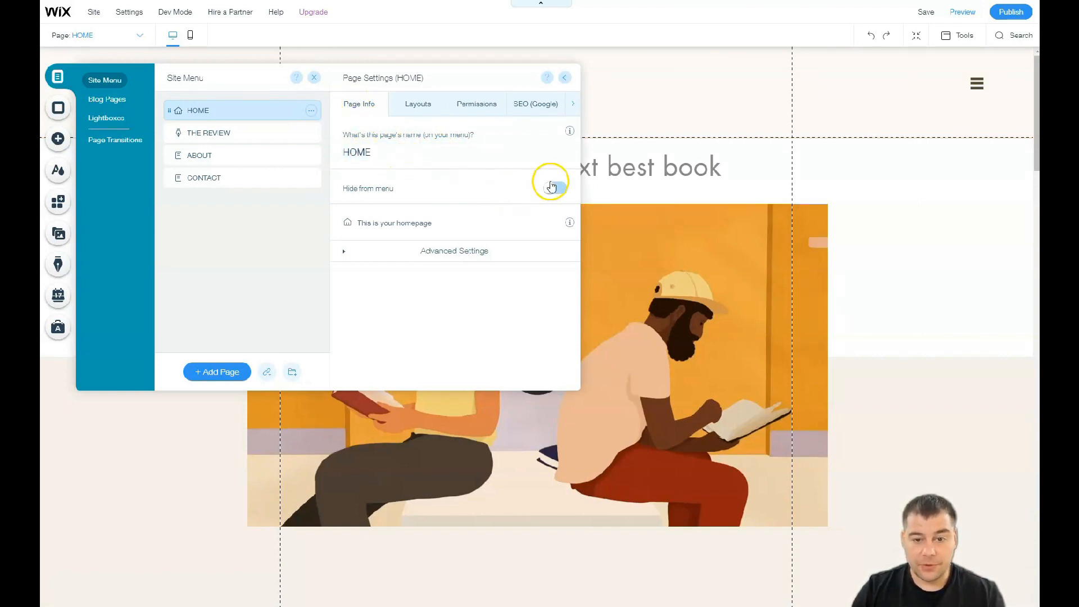
{"action": "left_click", "coordinate": [416, 106]}
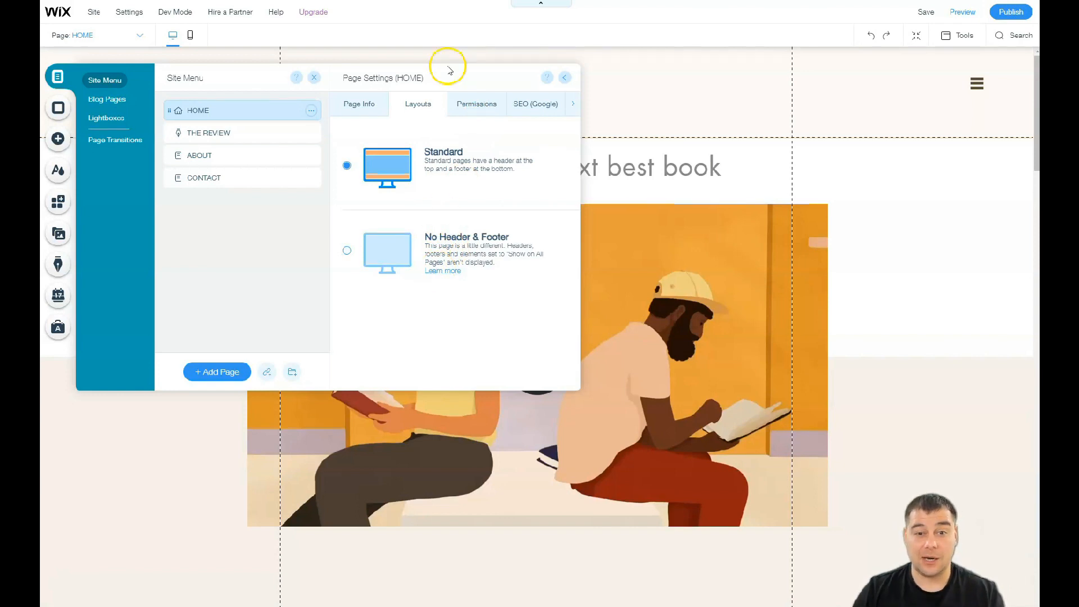
{"action": "left_click", "coordinate": [476, 108]}
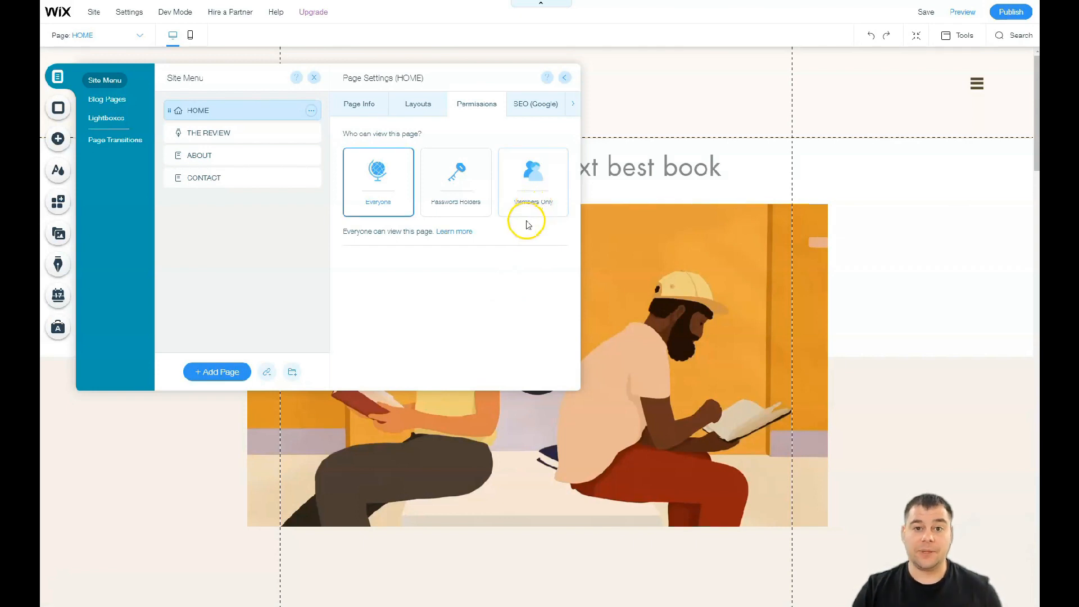
Review the HOME page's SEO (Google) and Social Share settings and close the site menu
{"action": "left_click", "coordinate": [529, 108]}
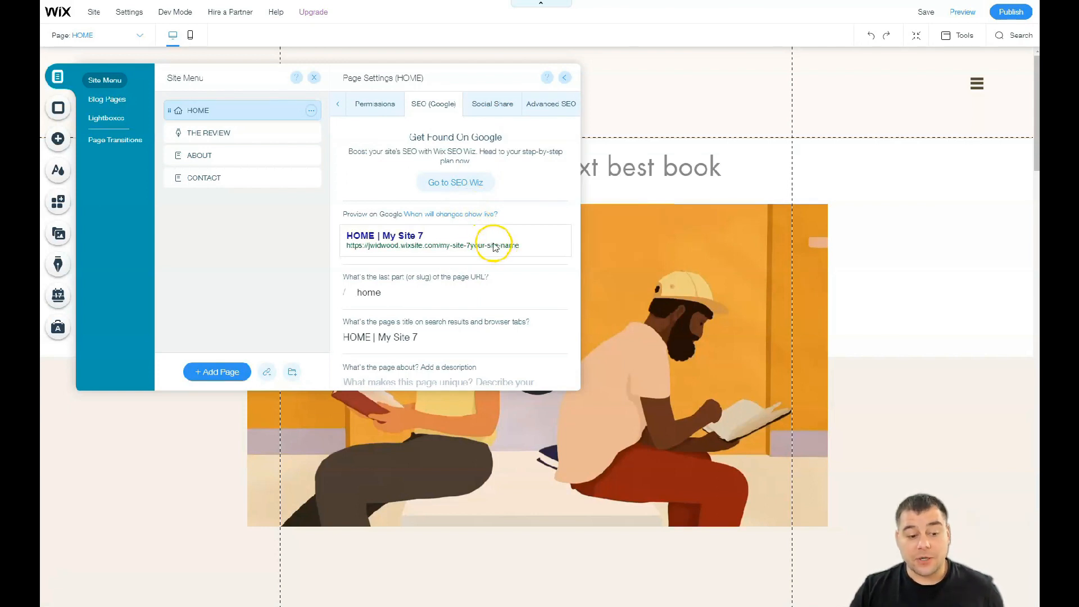
{"action": "scroll", "coordinate": [494, 247], "scroll_direction": "down", "scroll_amount": 3}
{"action": "scroll", "coordinate": [490, 246], "scroll_direction": "up", "scroll_amount": 3}
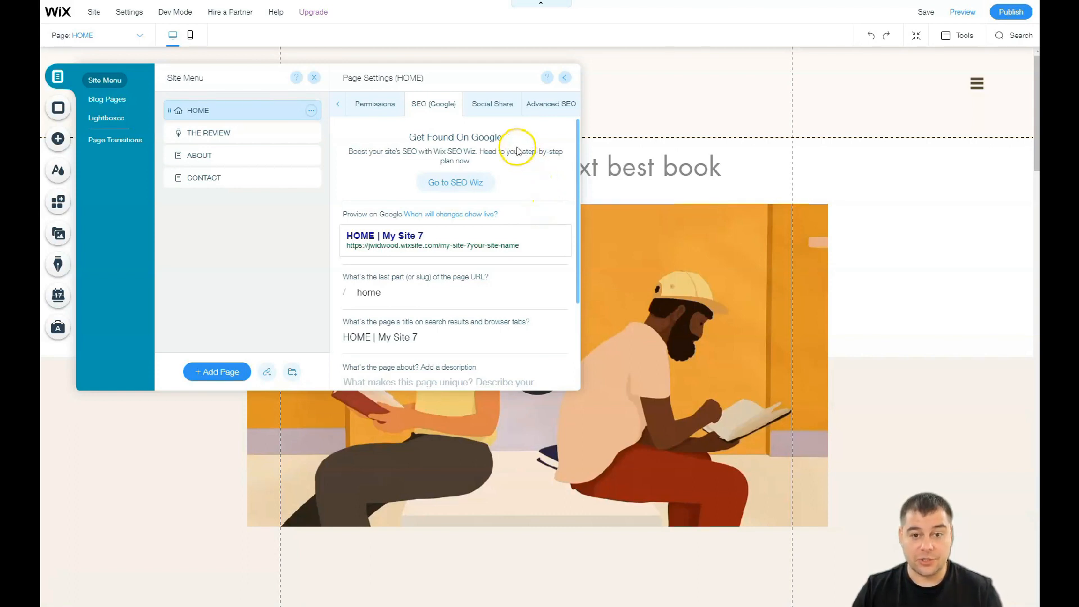
{"action": "left_click", "coordinate": [489, 105]}
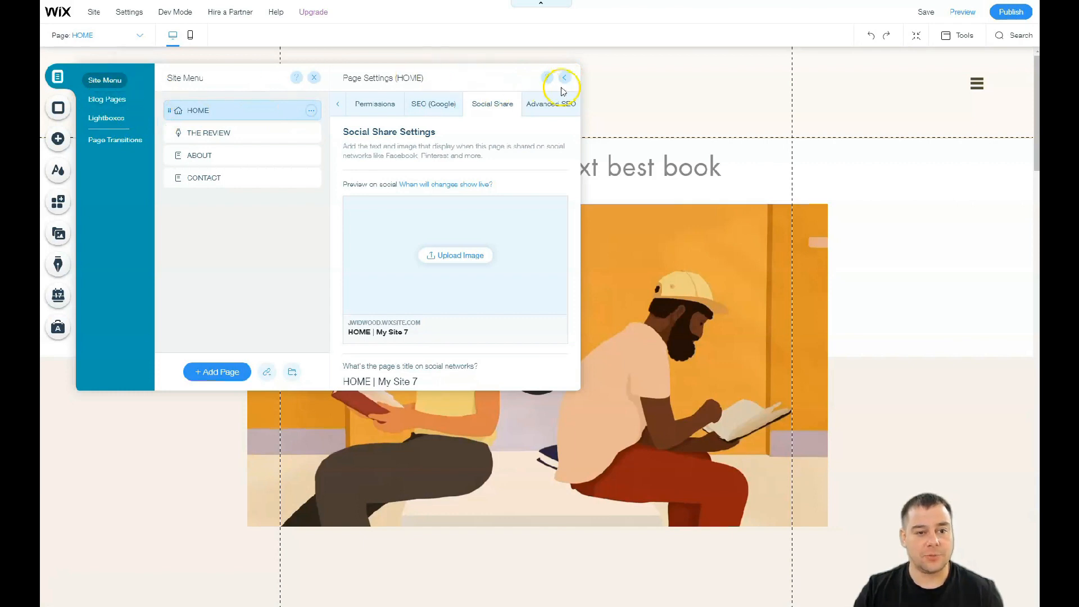
{"action": "left_click", "coordinate": [317, 79]}
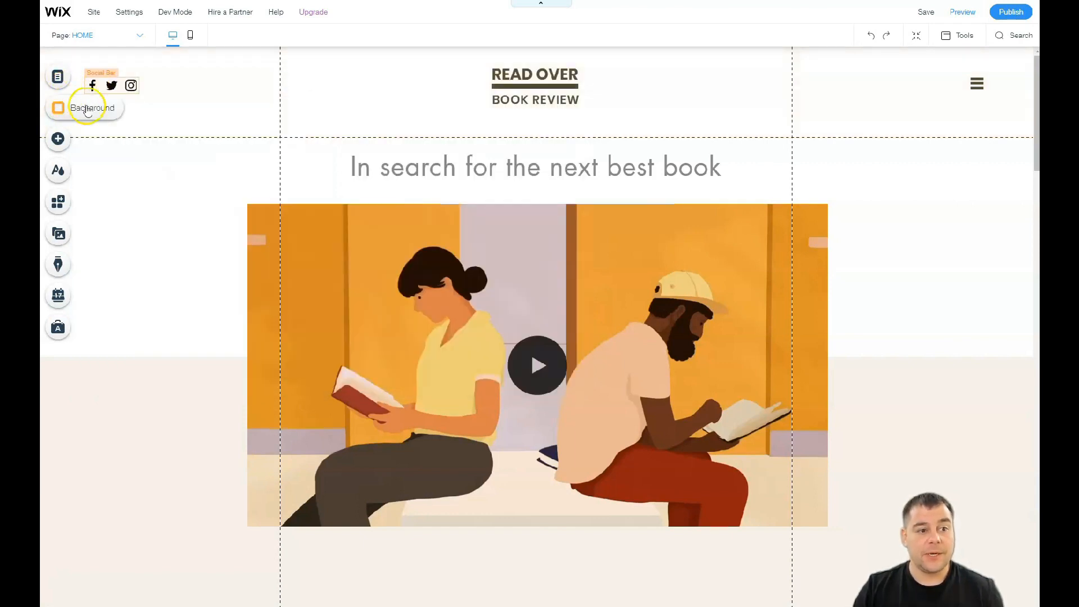
View the column management options of the header strip and close them
{"action": "left_click", "coordinate": [189, 116]}
{"action": "left_click", "coordinate": [315, 166]}
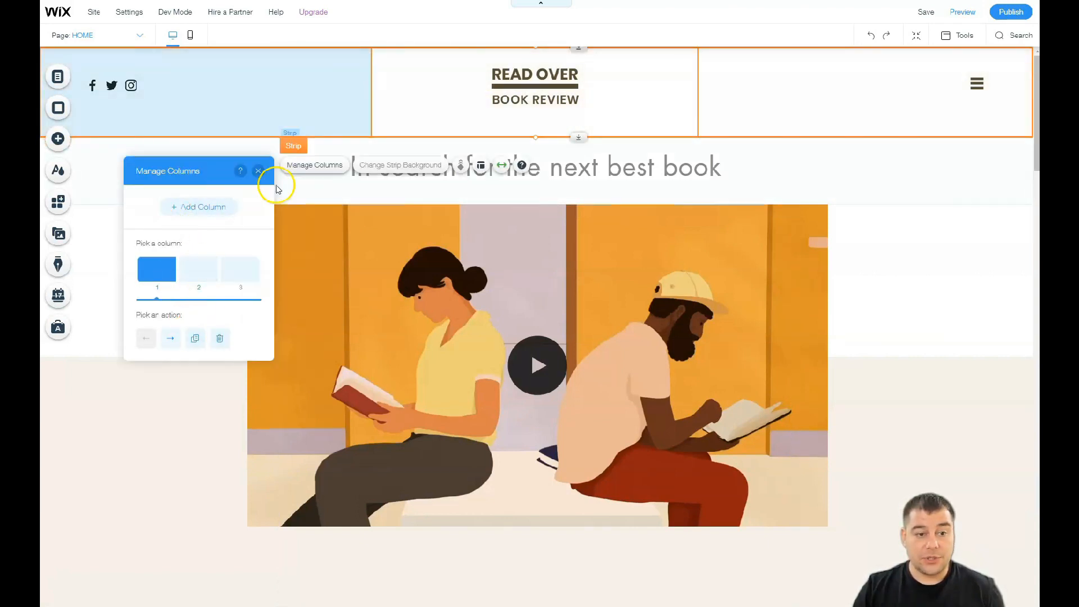
{"action": "left_click", "coordinate": [258, 171]}
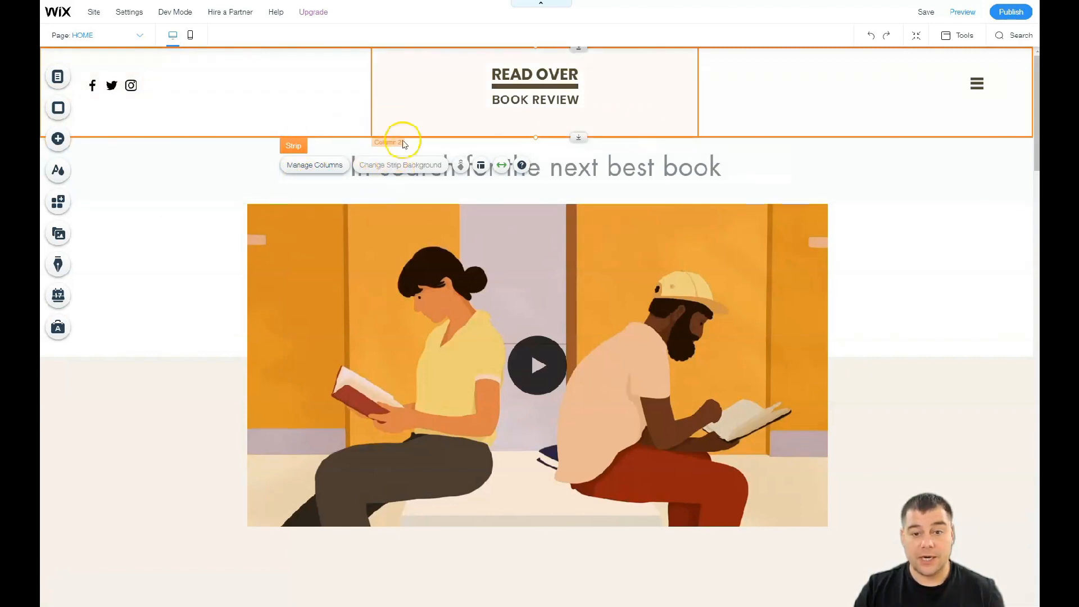
Change the background of the strip behind the home page video to the light beige theme color
{"action": "left_click", "coordinate": [158, 233]}
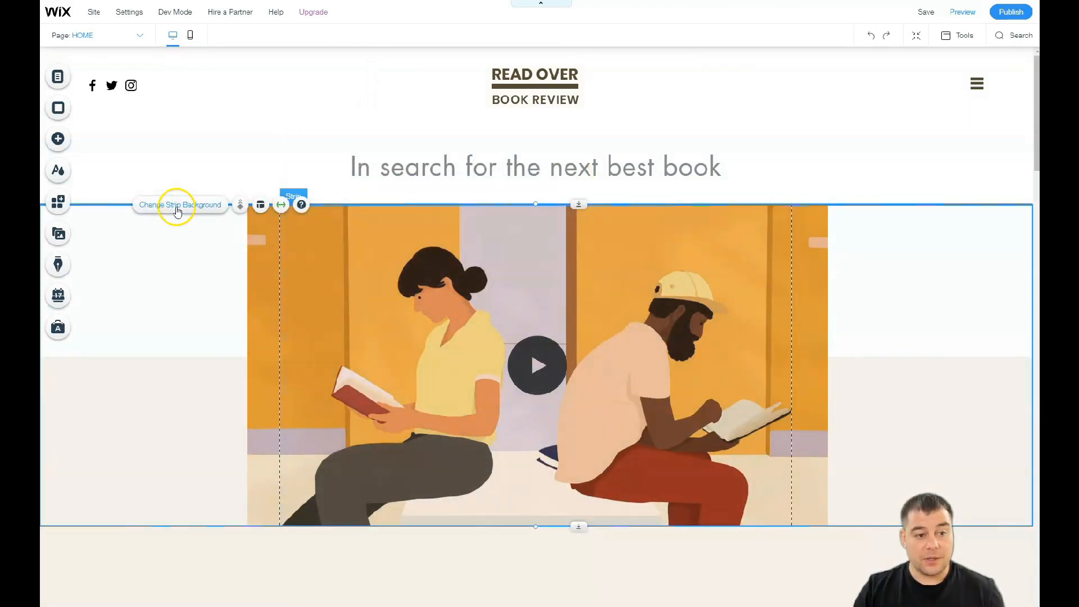
{"action": "left_click", "coordinate": [176, 206]}
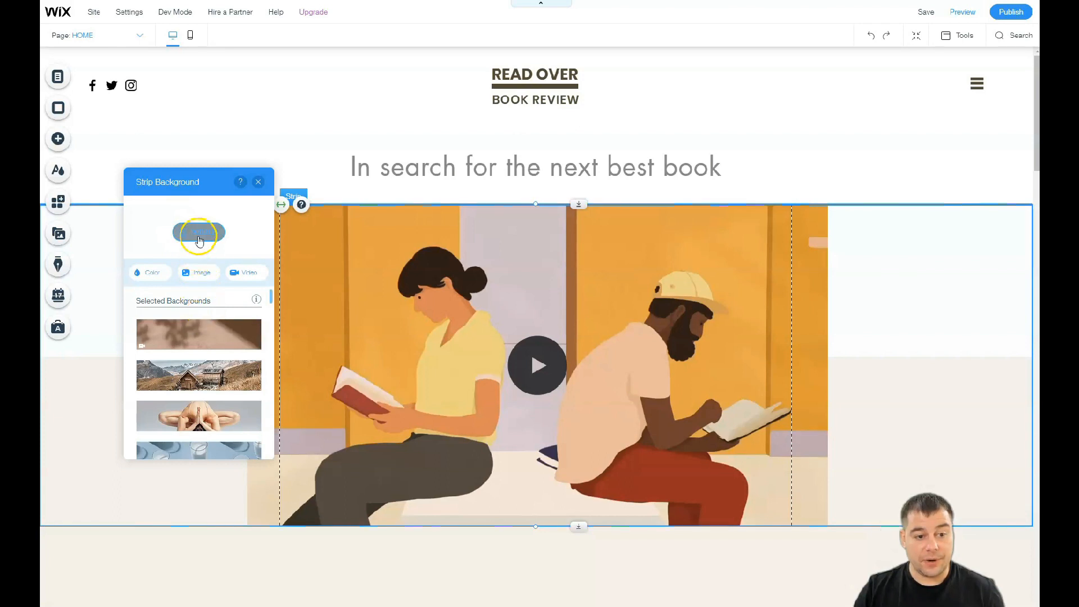
{"action": "left_click", "coordinate": [142, 273]}
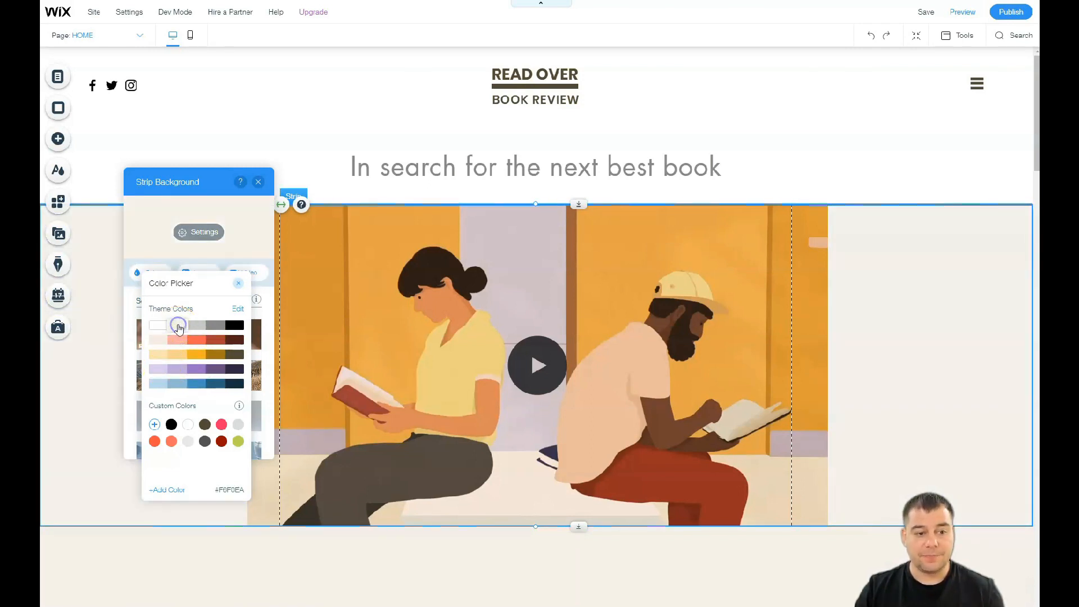
{"action": "left_click", "coordinate": [242, 273]}
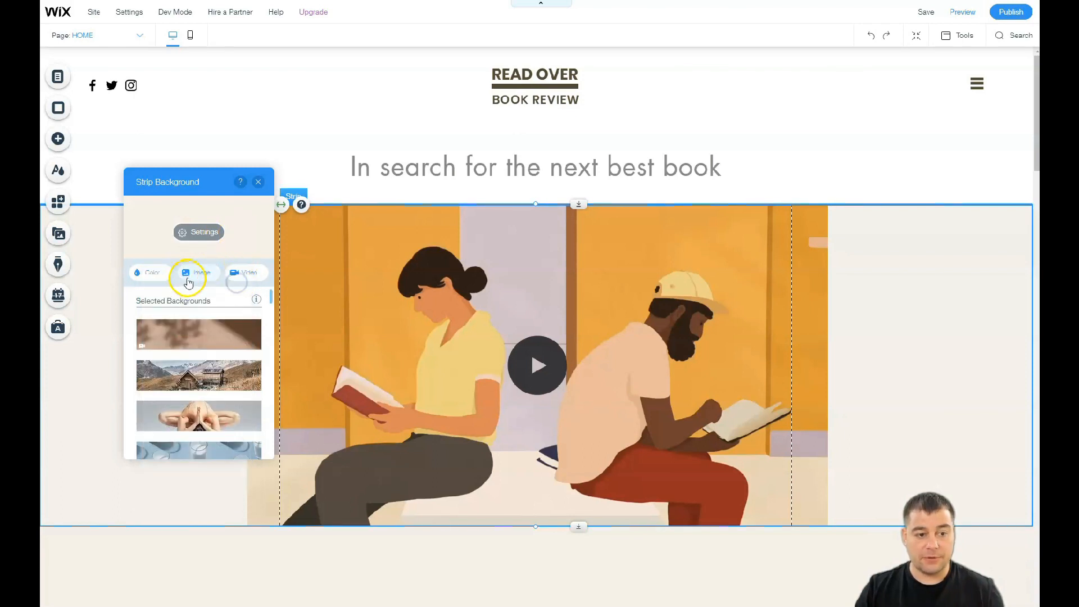
Look through the preset backgrounds offered for the video strip and close the background settings
{"action": "scroll", "coordinate": [233, 361], "scroll_direction": "down", "scroll_amount": 1}
{"action": "scroll", "coordinate": [232, 361], "scroll_direction": "down", "scroll_amount": 6}
{"action": "scroll", "coordinate": [231, 362], "scroll_direction": "up", "scroll_amount": 7}
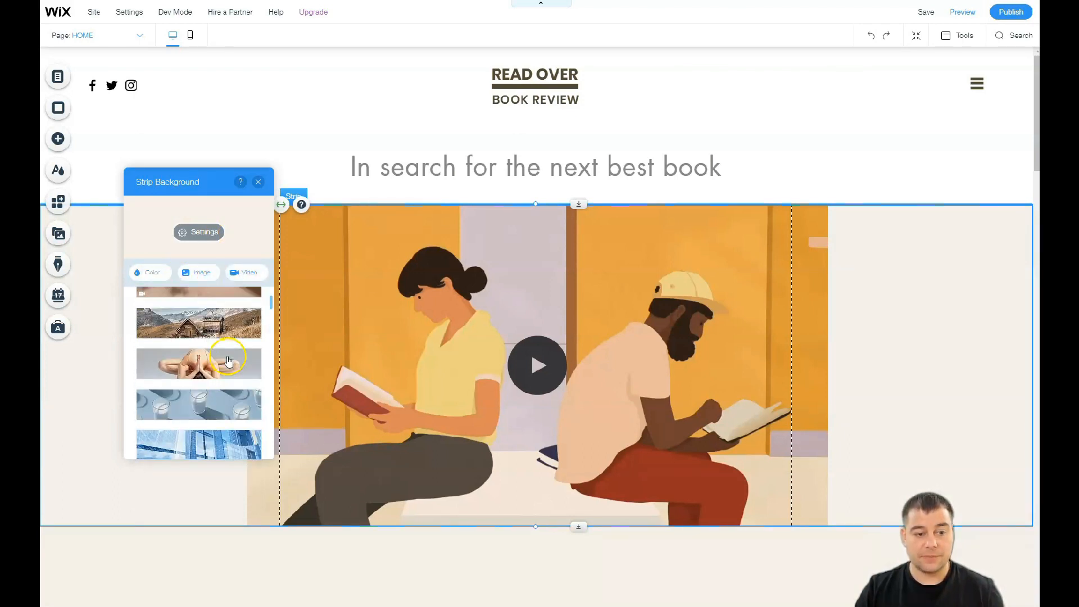
{"action": "left_click", "coordinate": [259, 182]}
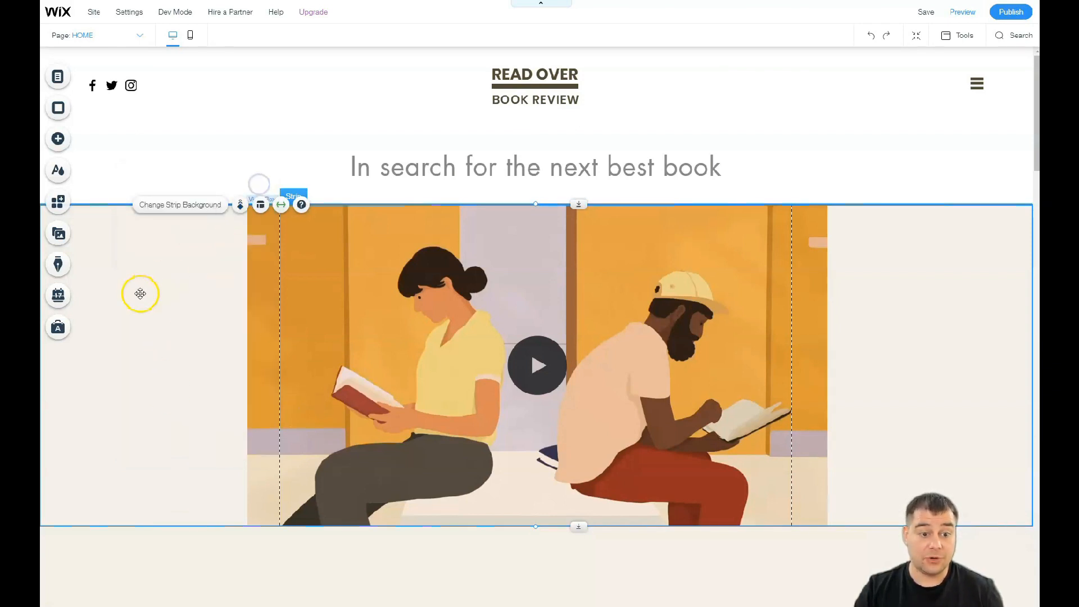
{"action": "scroll", "coordinate": [158, 343], "scroll_direction": "down", "scroll_amount": 5}
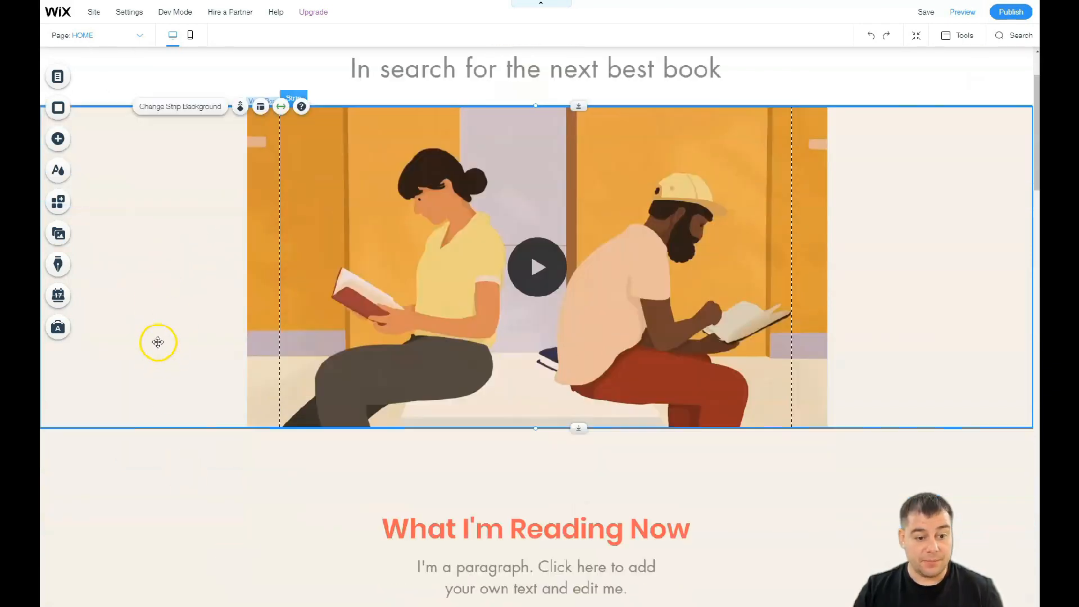
{"action": "scroll", "coordinate": [158, 343], "scroll_direction": "down", "scroll_amount": 3}
{"action": "scroll", "coordinate": [182, 288], "scroll_direction": "up", "scroll_amount": 2}
{"action": "scroll", "coordinate": [183, 287], "scroll_direction": "down", "scroll_amount": 3}
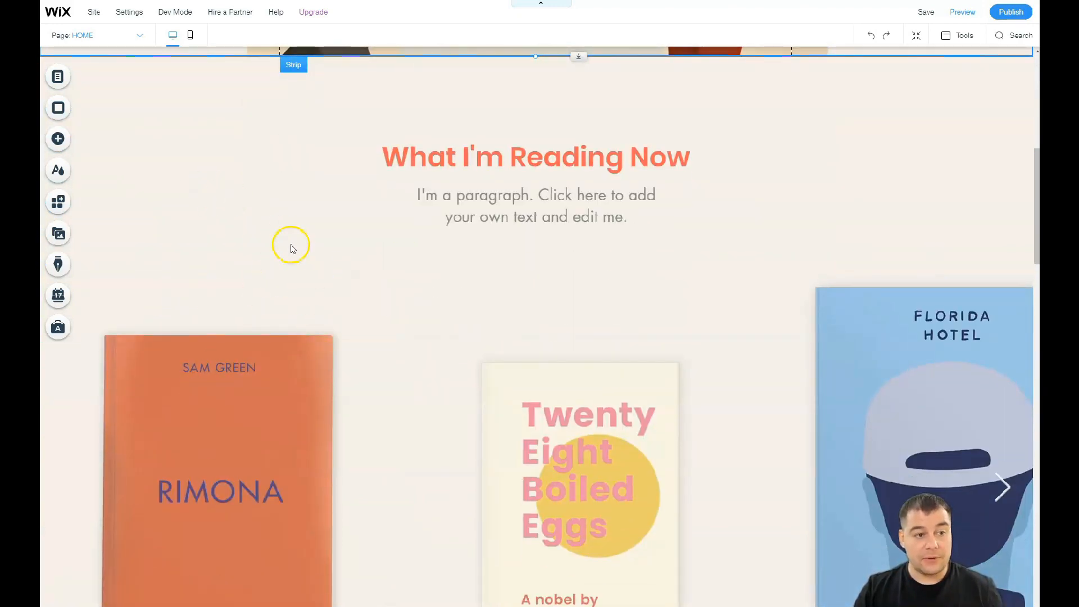
{"action": "scroll", "coordinate": [281, 243], "scroll_direction": "up", "scroll_amount": 9}
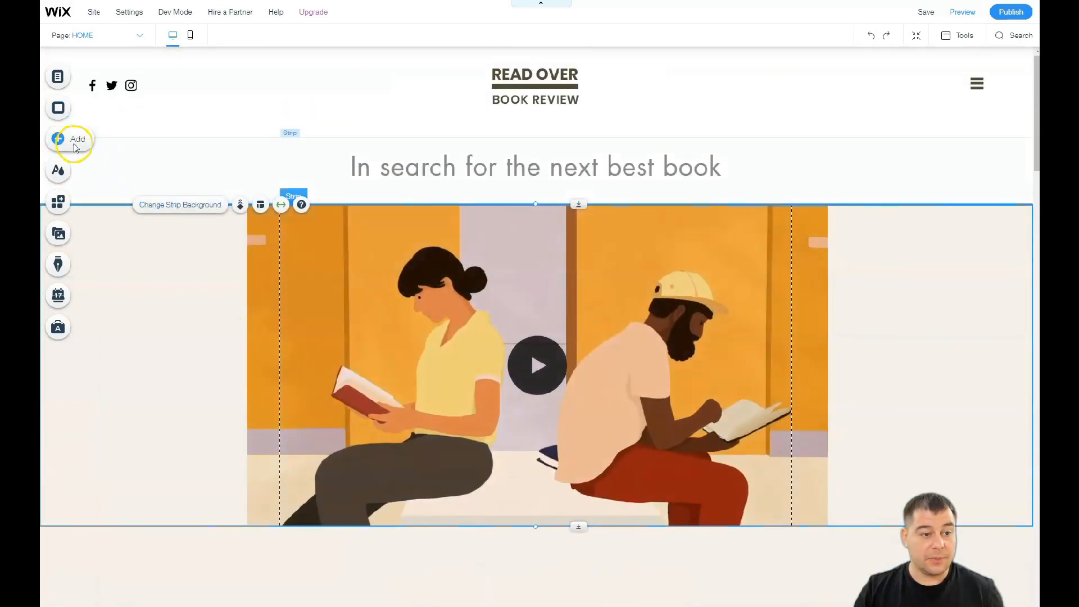
Preview several of the featured color themes for the site, from the light grey and blue one onward
{"action": "left_click", "coordinate": [57, 172]}
{"action": "left_click", "coordinate": [214, 184]}
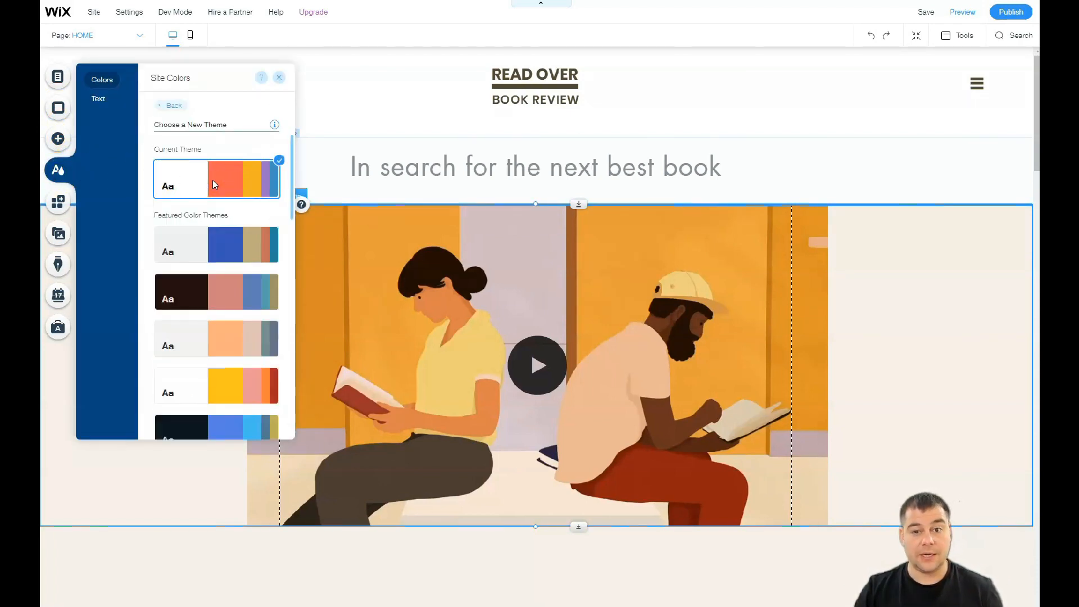
{"action": "left_click", "coordinate": [211, 238]}
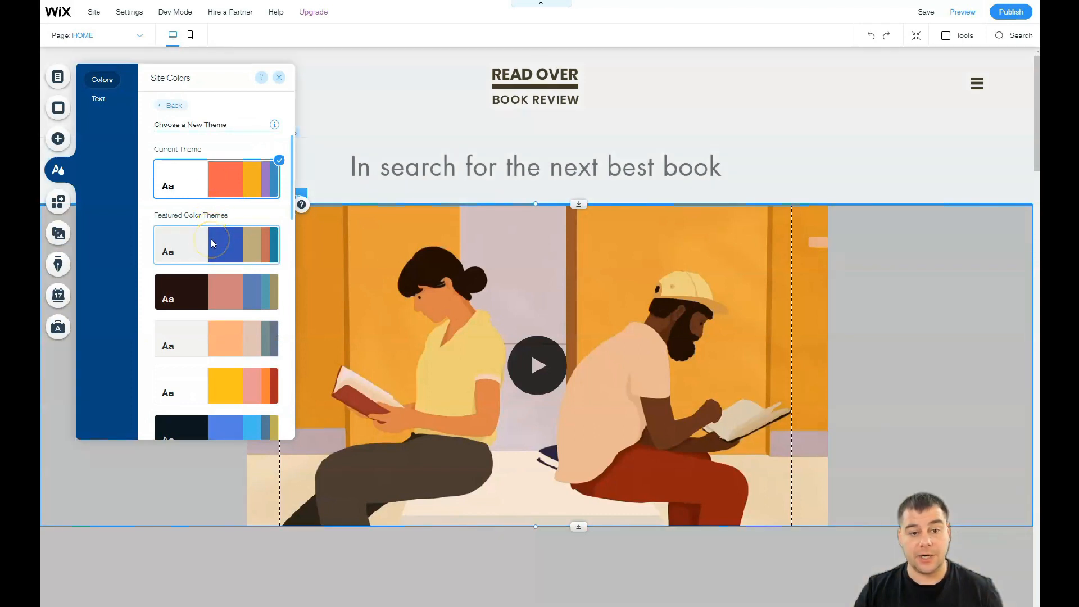
{"action": "left_click", "coordinate": [218, 284]}
{"action": "left_click", "coordinate": [214, 331]}
{"action": "left_click", "coordinate": [213, 373]}
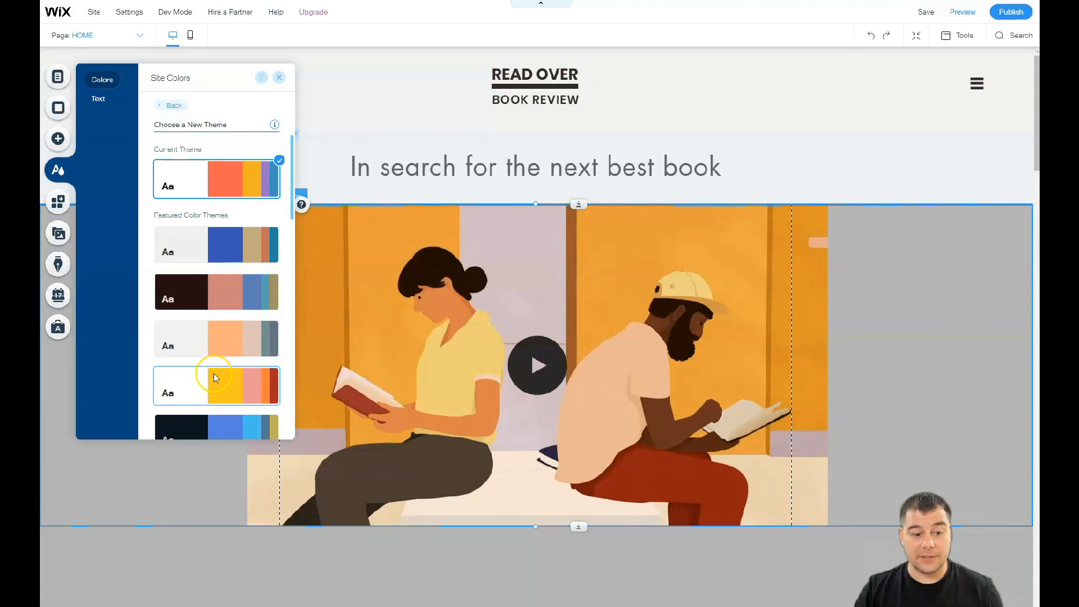
{"action": "scroll", "coordinate": [217, 336], "scroll_direction": "down", "scroll_amount": 3}
{"action": "left_click", "coordinate": [217, 336]}
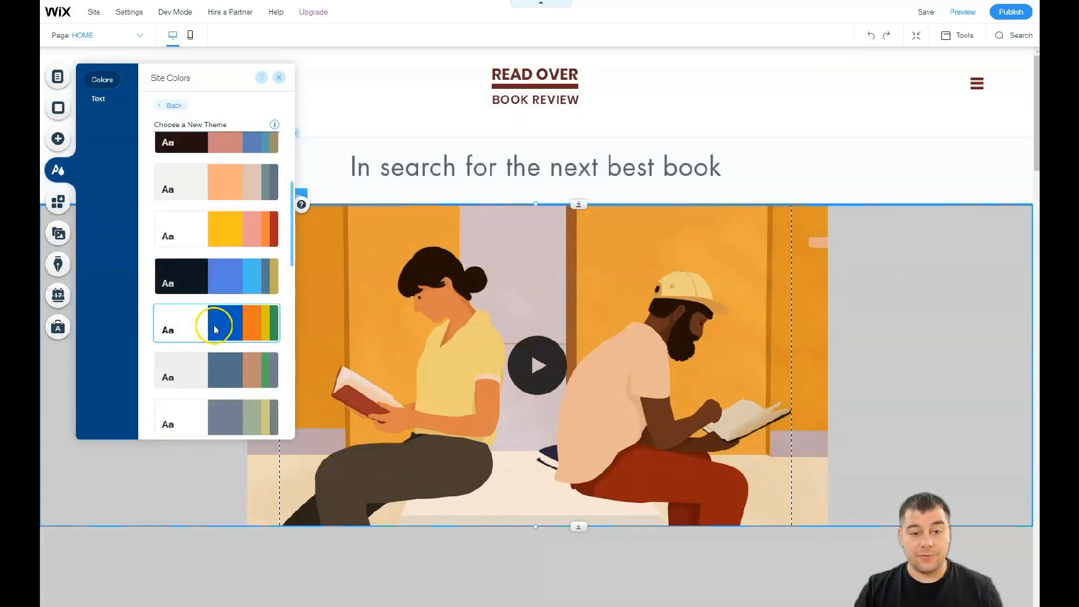
{"action": "left_click", "coordinate": [214, 372]}
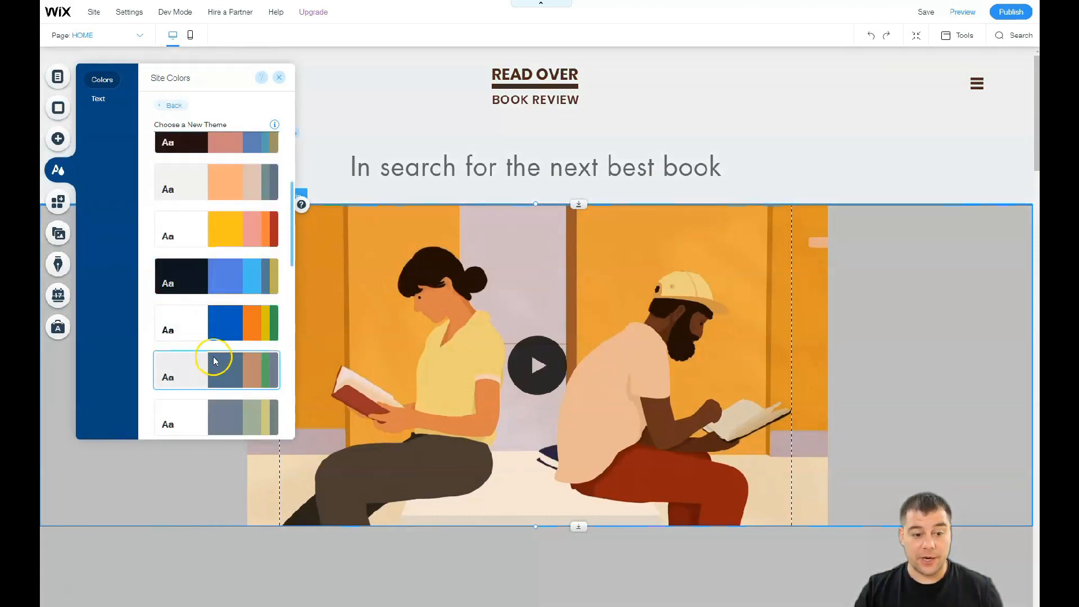
Apply the featured black color theme with orange, blue and green accents to the site and close the site colors
{"action": "scroll", "coordinate": [214, 362], "scroll_direction": "down", "scroll_amount": 3}
{"action": "left_click", "coordinate": [211, 272]}
{"action": "left_click", "coordinate": [219, 304]}
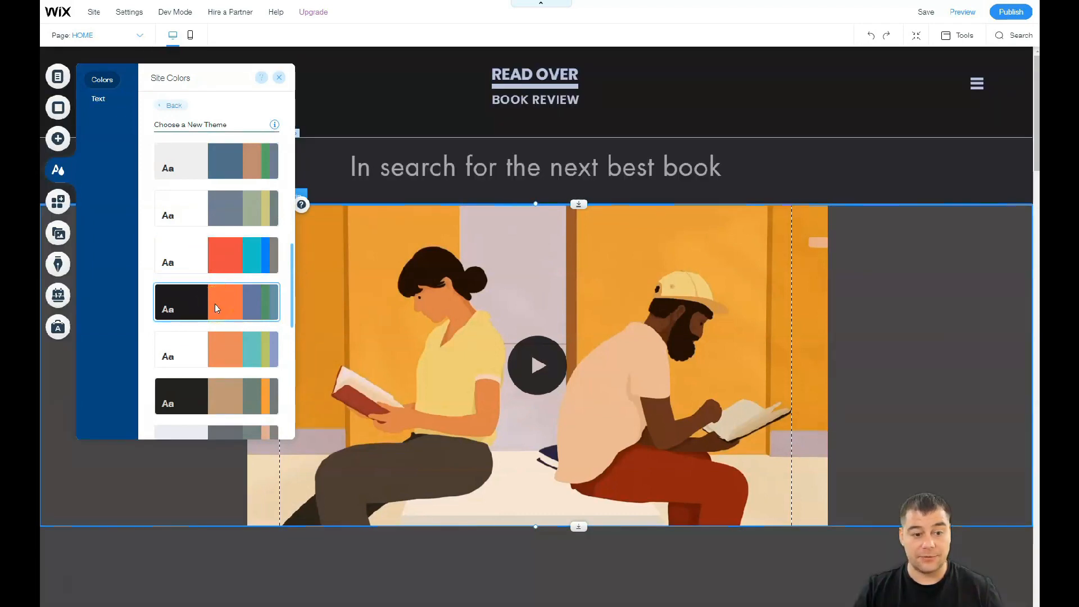
{"action": "left_click", "coordinate": [215, 308]}
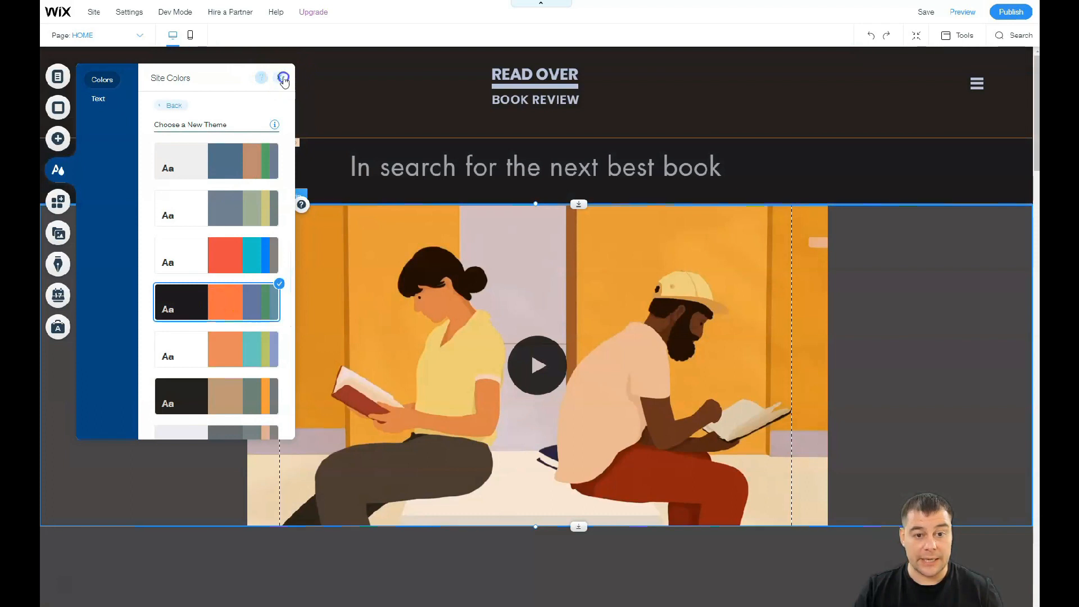
{"action": "left_click", "coordinate": [284, 78]}
Examine how the new color theme looks on every section of the HOME page, down to the footer and back up
{"action": "scroll", "coordinate": [554, 362], "scroll_direction": "down", "scroll_amount": 10}
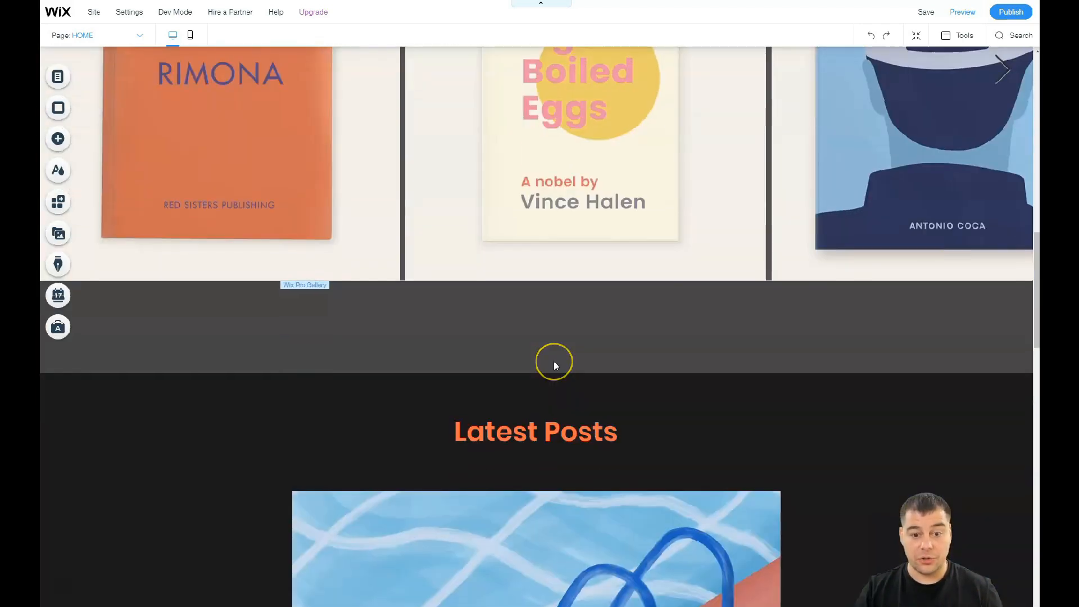
{"action": "scroll", "coordinate": [554, 365], "scroll_direction": "down", "scroll_amount": 15}
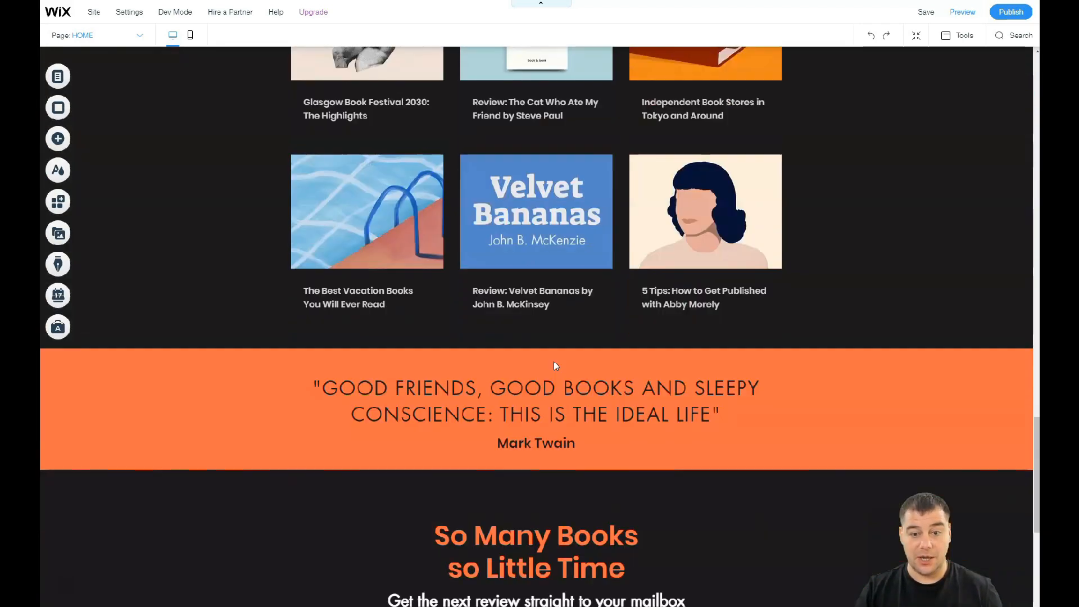
{"action": "scroll", "coordinate": [554, 362], "scroll_direction": "down", "scroll_amount": 4}
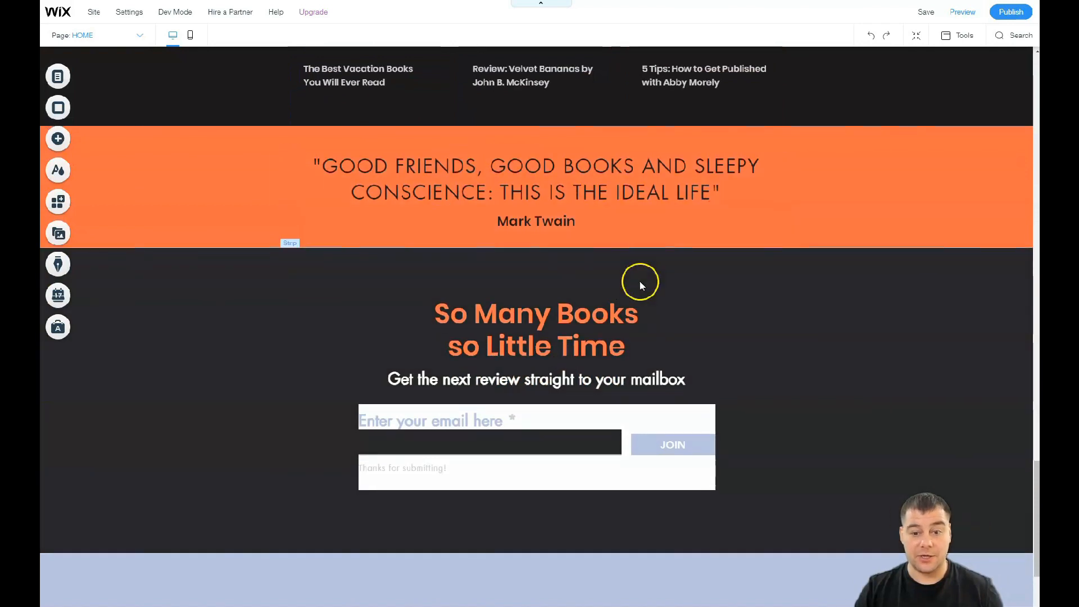
{"action": "scroll", "coordinate": [652, 298], "scroll_direction": "down", "scroll_amount": 4}
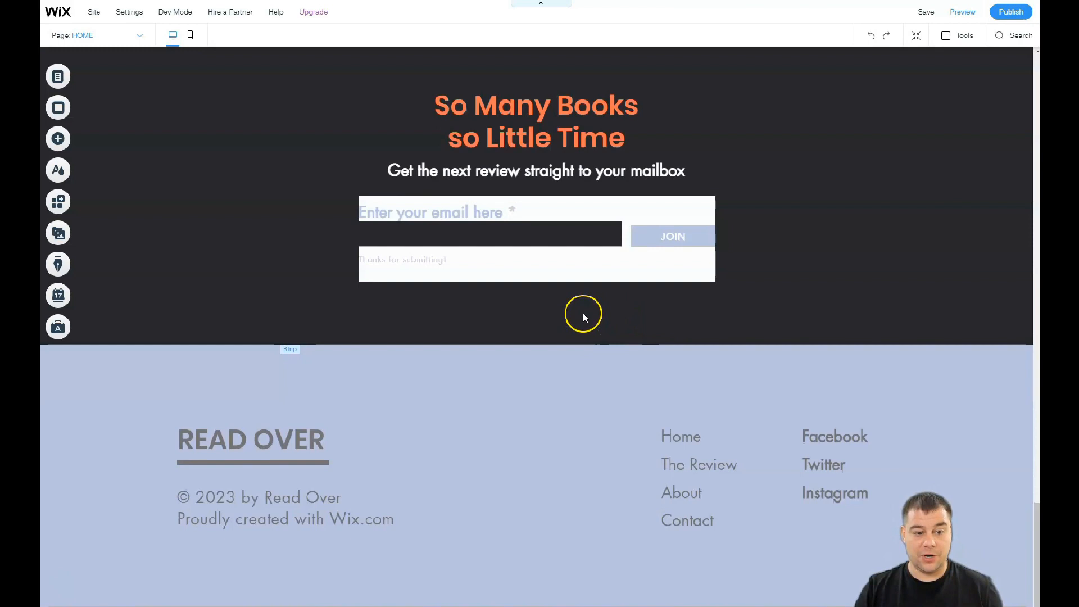
{"action": "scroll", "coordinate": [573, 330], "scroll_direction": "up", "scroll_amount": 10}
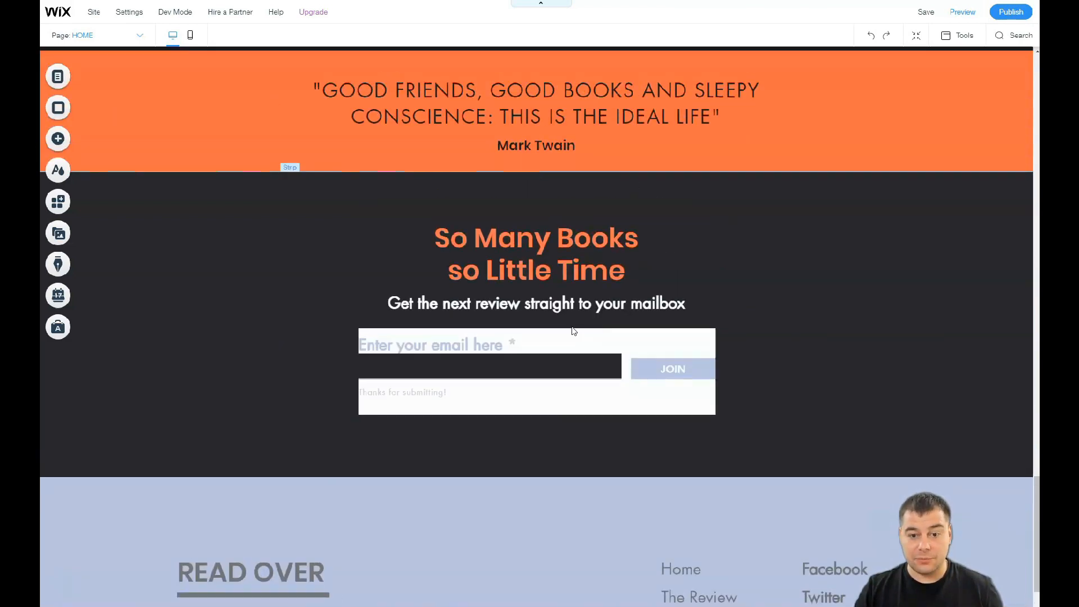
{"action": "scroll", "coordinate": [571, 326], "scroll_direction": "up", "scroll_amount": 4}
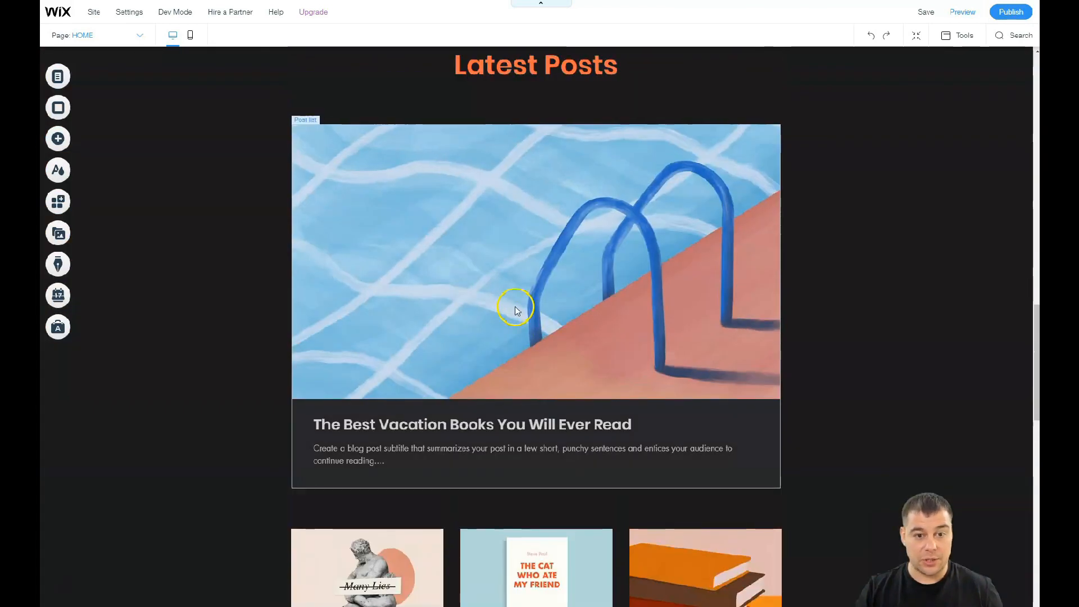
{"action": "scroll", "coordinate": [518, 307], "scroll_direction": "up", "scroll_amount": 8}
{"action": "scroll", "coordinate": [524, 310], "scroll_direction": "up", "scroll_amount": 10}
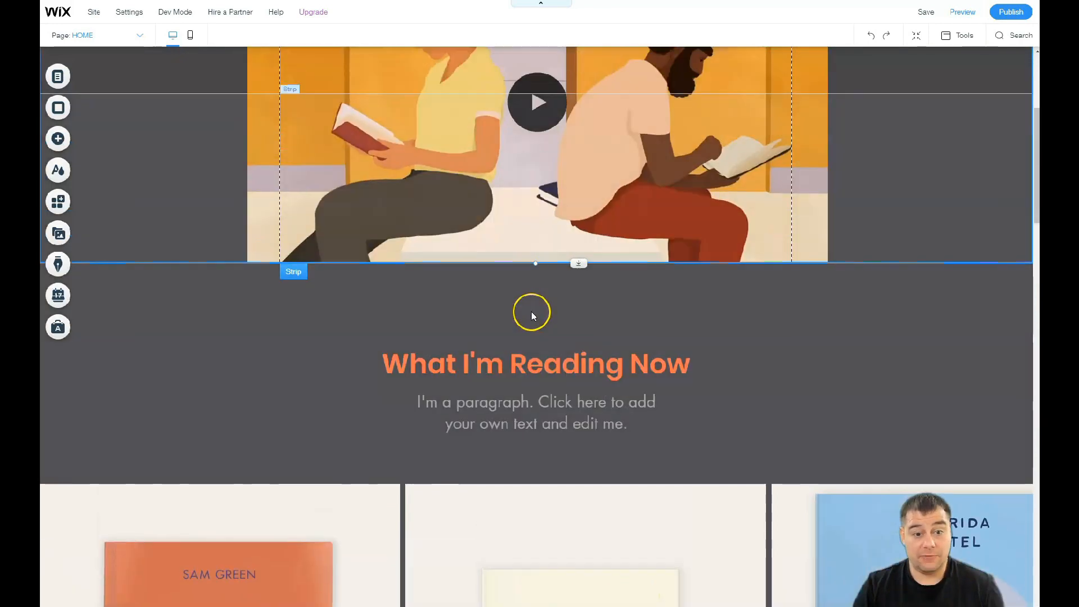
{"action": "left_click", "coordinate": [531, 311]}
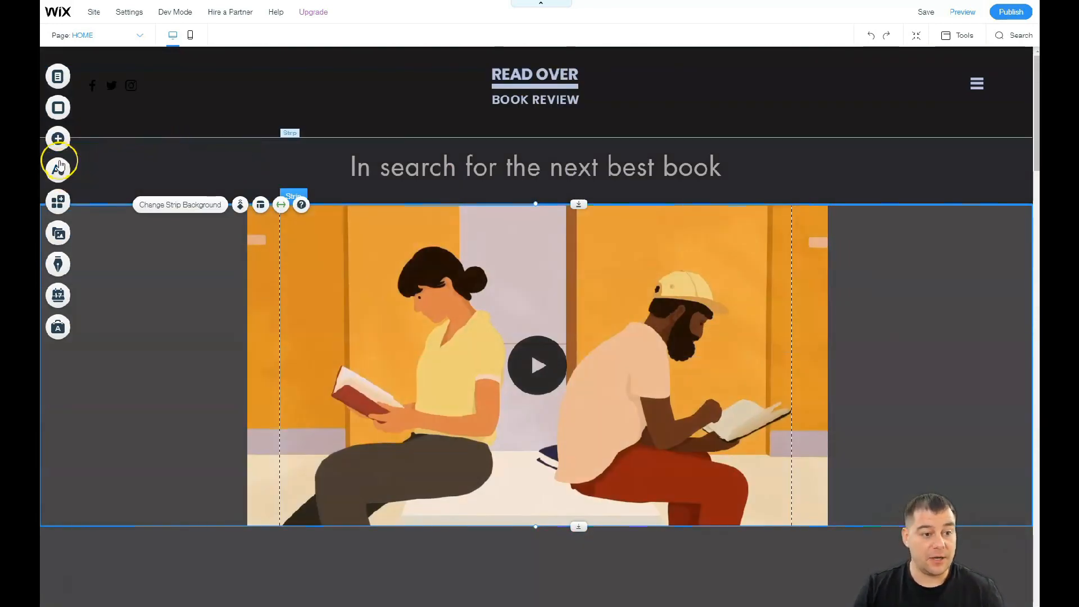
Browse the ready-made strip designs in the About, Contact, Welcome, Services, Team and Testimonials categories
{"action": "left_click", "coordinate": [59, 138]}
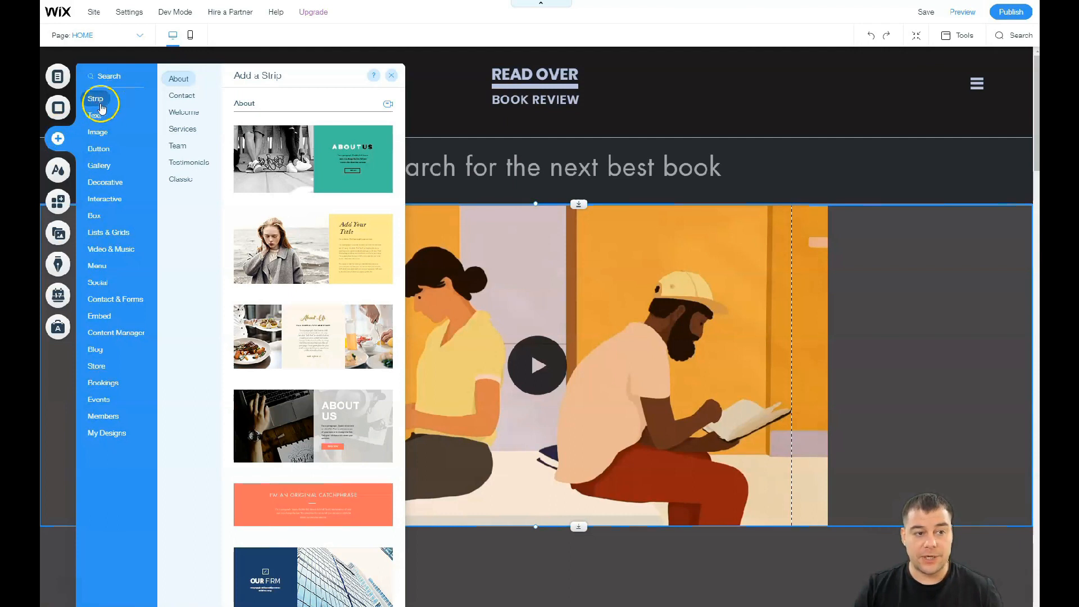
{"action": "left_click", "coordinate": [182, 96]}
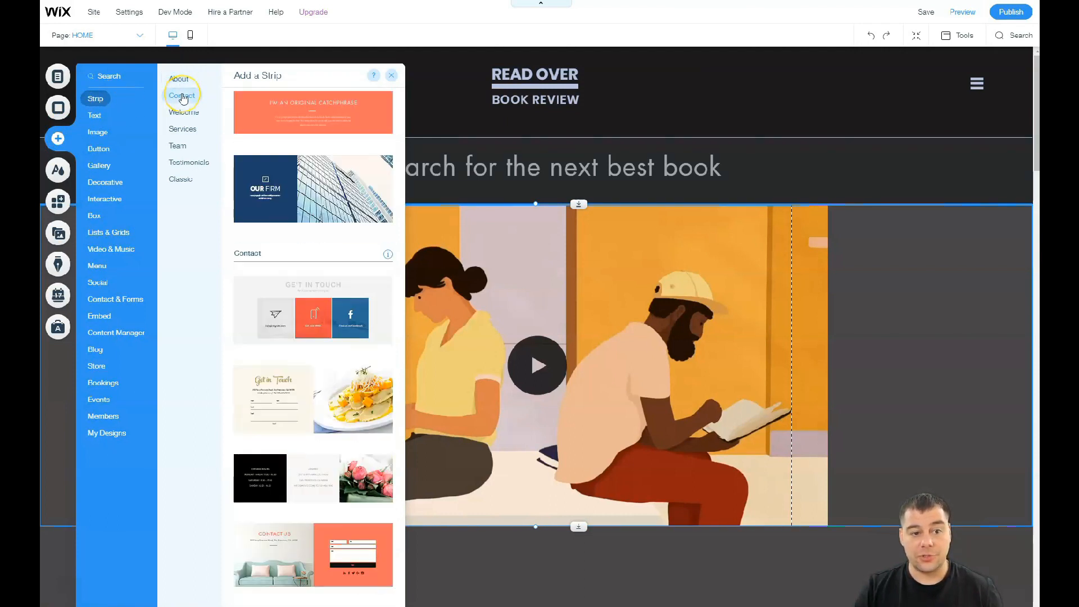
{"action": "left_click", "coordinate": [180, 113]}
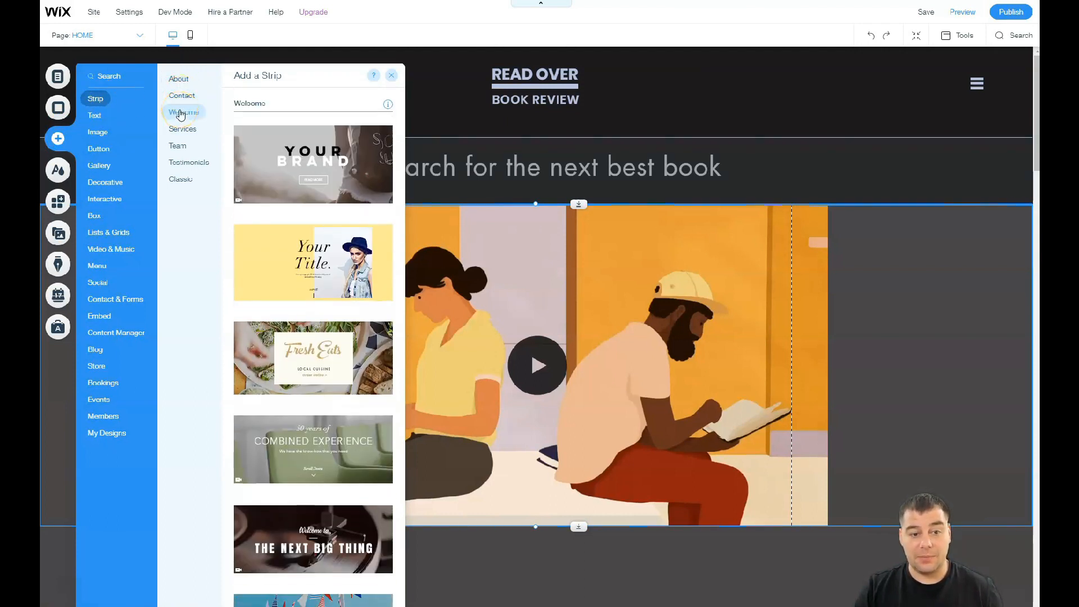
{"action": "left_click", "coordinate": [182, 132]}
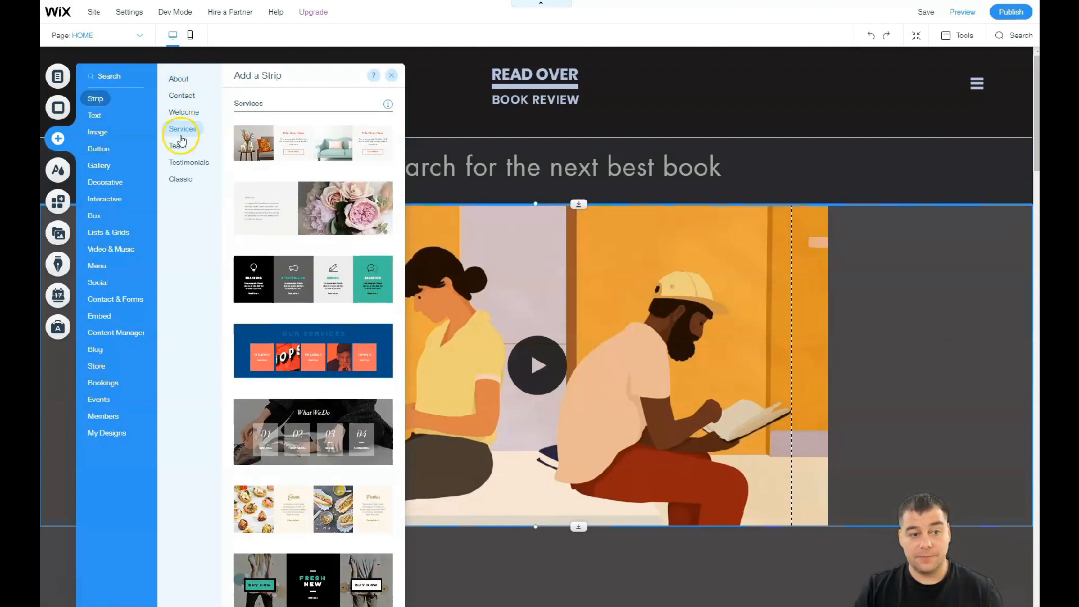
{"action": "left_click", "coordinate": [181, 142]}
{"action": "left_click", "coordinate": [183, 164]}
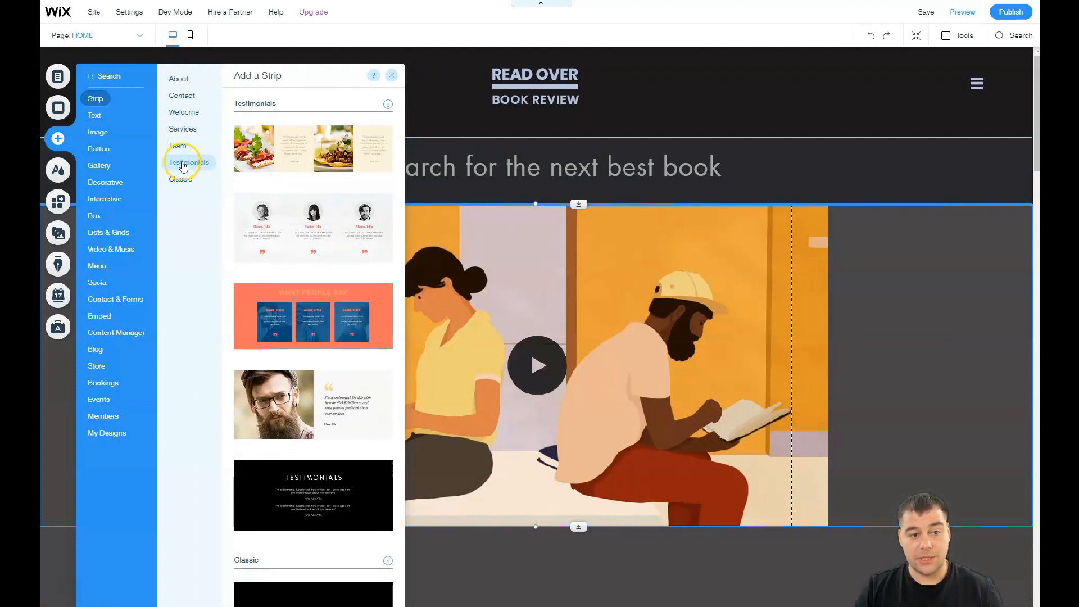
Add the plain black Classic strip between the "In search for the next best book" tagline and the video
{"action": "left_click", "coordinate": [180, 181]}
{"action": "left_click", "coordinate": [338, 408]}
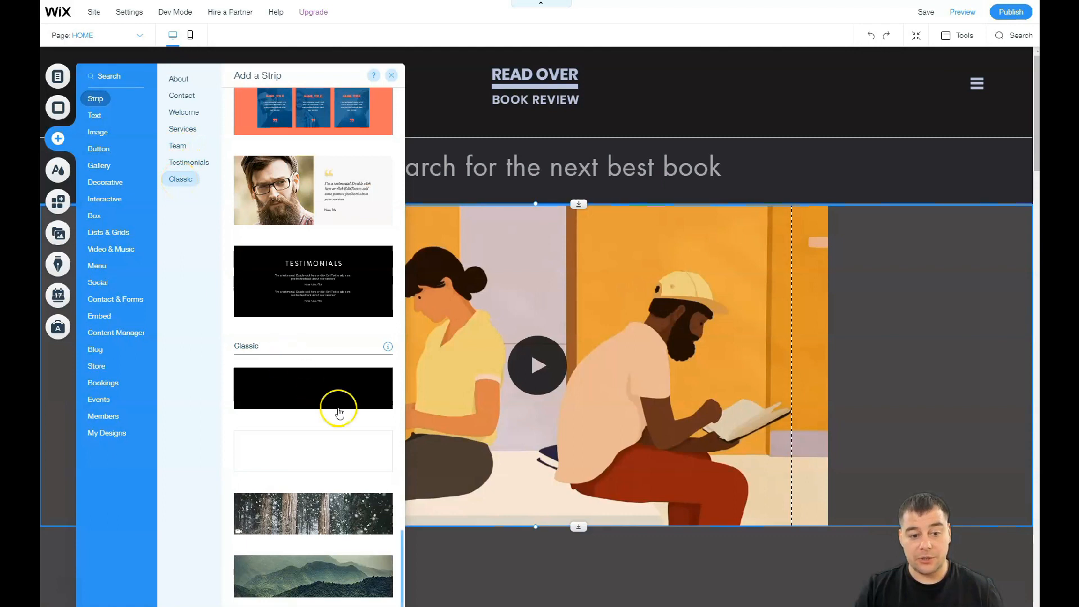
{"action": "left_click_drag", "start_coordinate": [297, 395], "coordinate": [579, 408]}
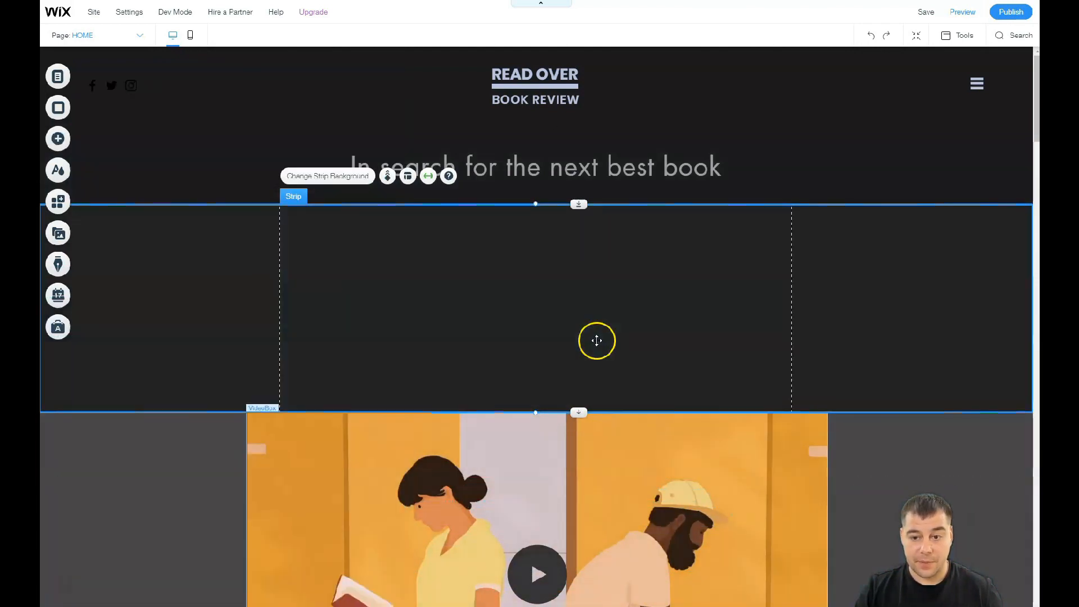
Stretch the new black strip downward to nearly double its height, pushing the video section further down the page
{"action": "scroll", "coordinate": [587, 297], "scroll_direction": "down", "scroll_amount": 3}
{"action": "left_click_drag", "start_coordinate": [578, 256], "coordinate": [578, 260]}
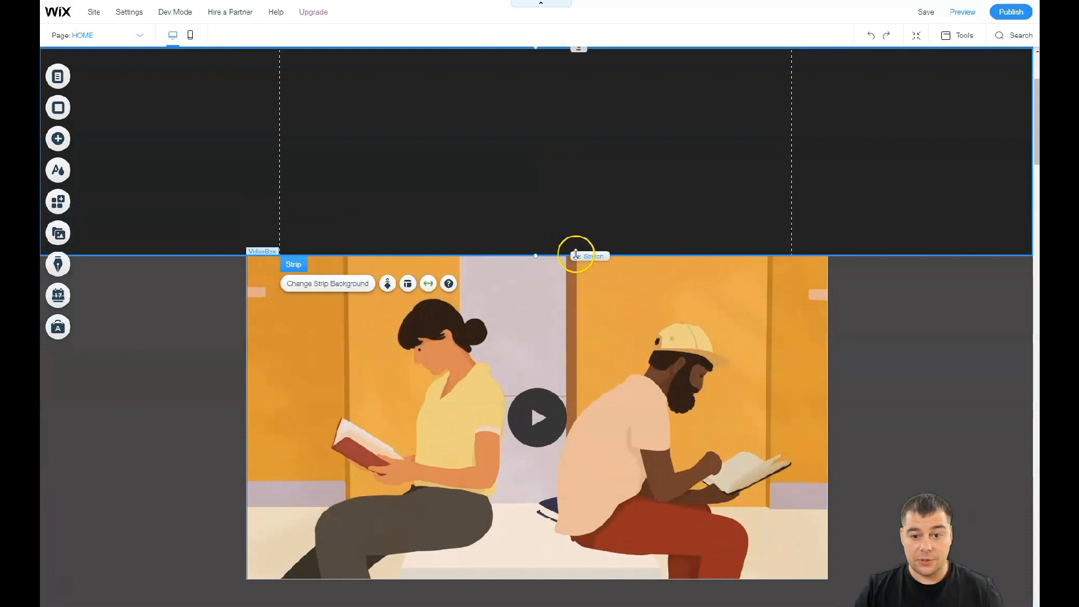
{"action": "left_click_drag", "start_coordinate": [589, 388], "coordinate": [602, 444]}
{"action": "scroll", "coordinate": [518, 226], "scroll_direction": "up", "scroll_amount": 3}
{"action": "scroll", "coordinate": [518, 272], "scroll_direction": "down", "scroll_amount": 2}
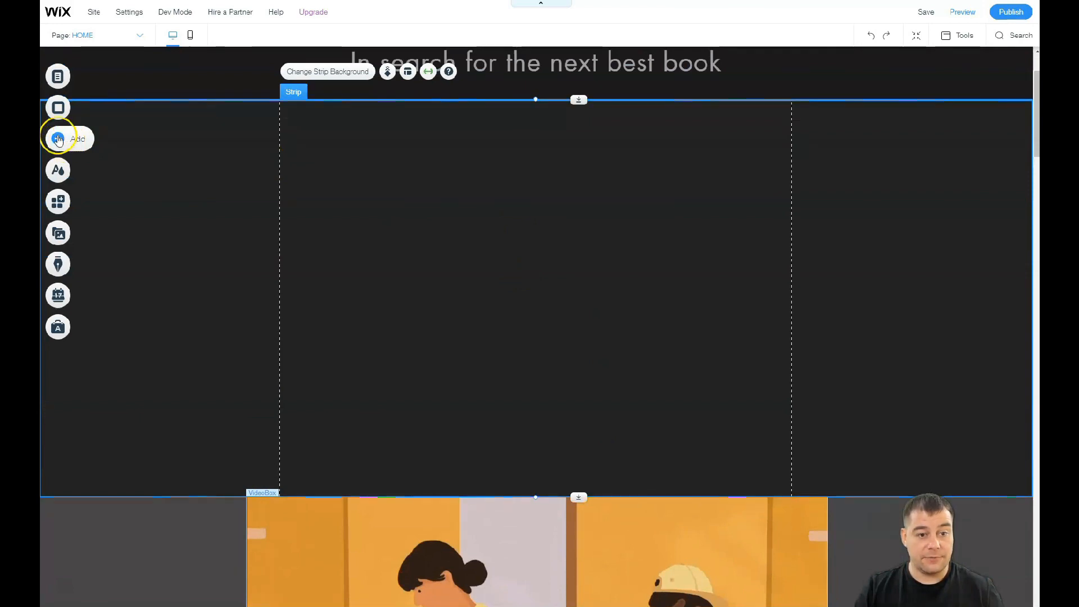
Add a ready-made HUGE TITLE text element near the top of the new black strip
{"action": "left_click", "coordinate": [59, 138]}
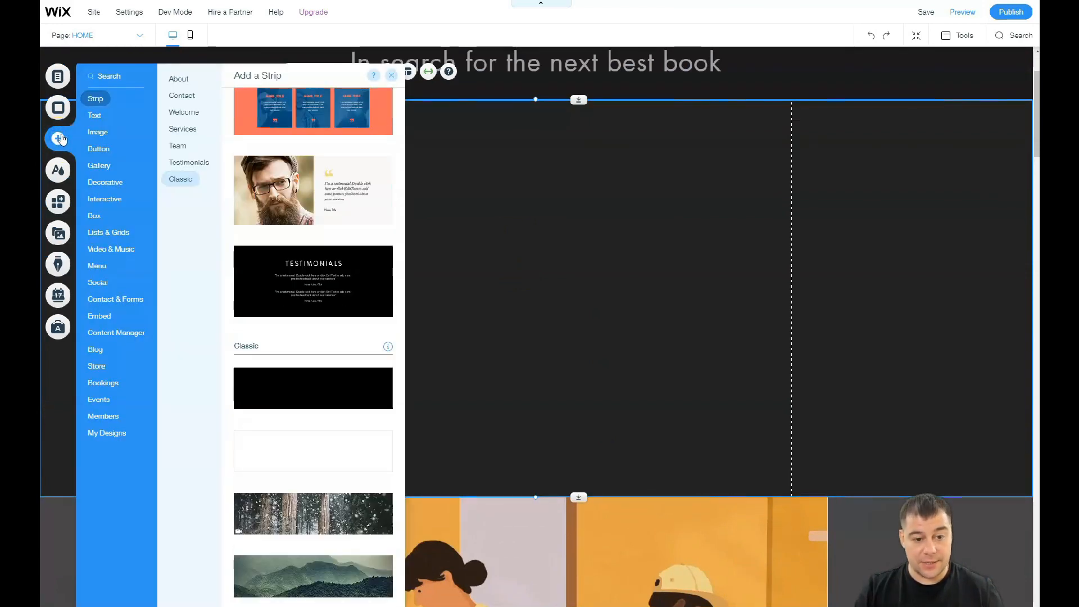
{"action": "mouse_move", "coordinate": [96, 117]}
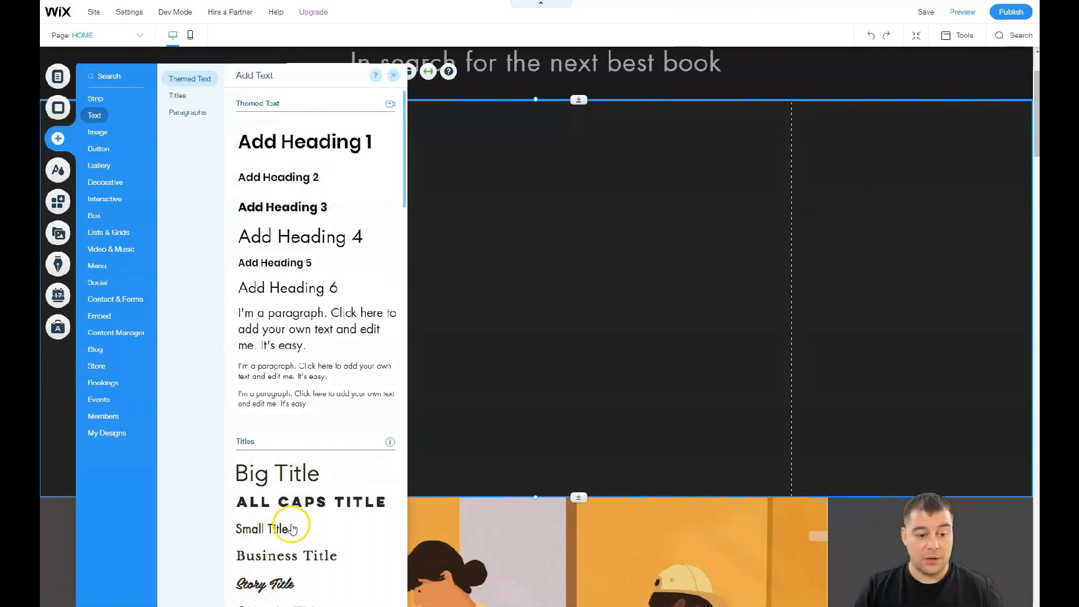
{"action": "scroll", "coordinate": [281, 525], "scroll_direction": "down", "scroll_amount": 4}
{"action": "left_click_drag", "start_coordinate": [558, 208], "coordinate": [472, 156]}
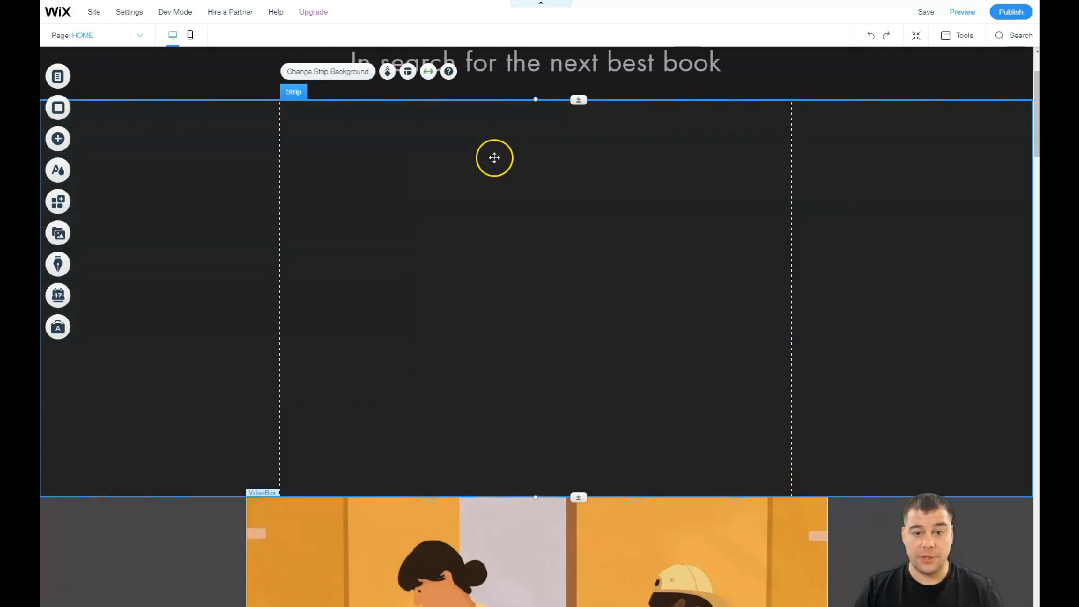
{"action": "left_click", "coordinate": [502, 154]}
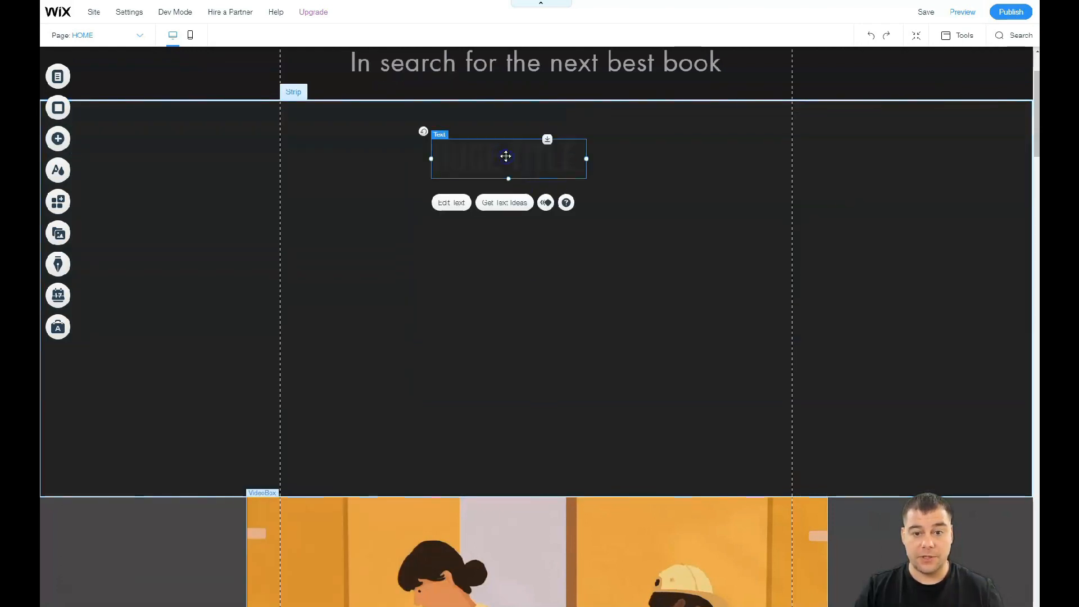
Color the HUGE TITLE text white (#FFFFFF) and move it within the strip to about x 197, y 363
{"action": "double_click", "coordinate": [505, 156]}
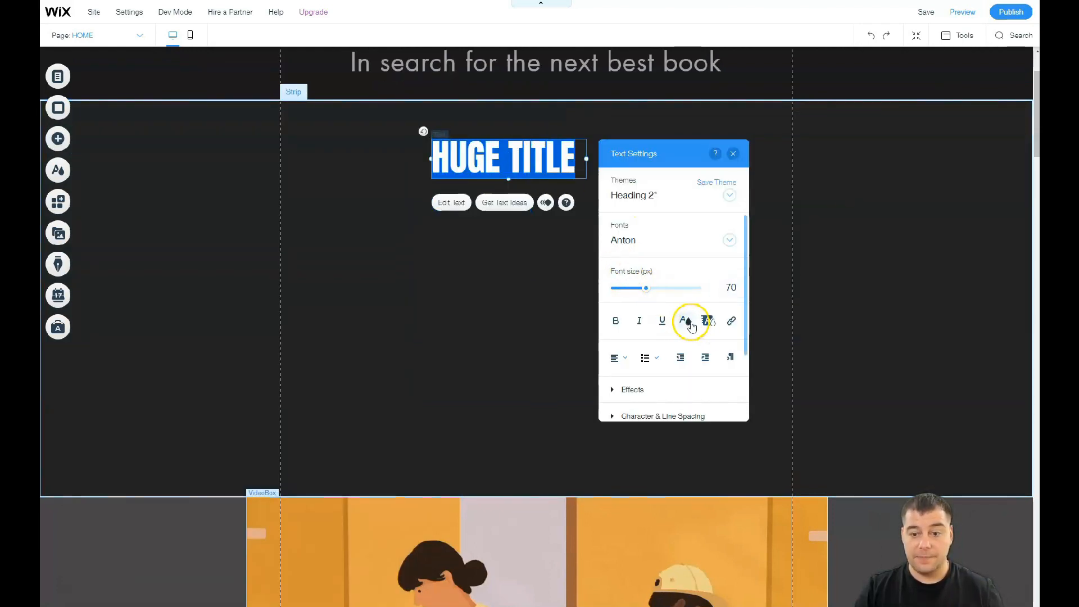
{"action": "left_click", "coordinate": [687, 321]}
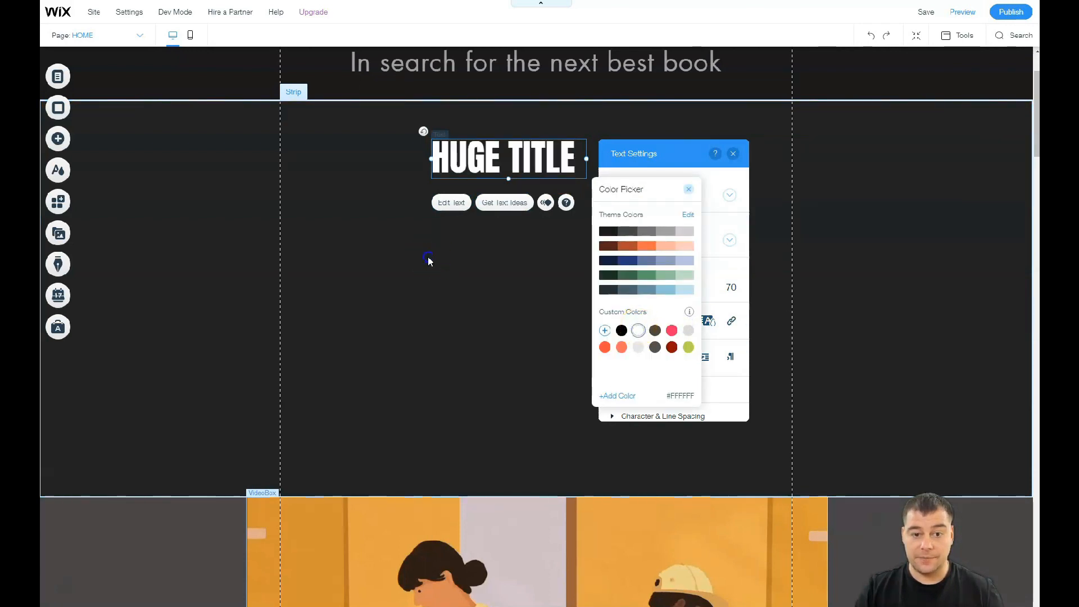
{"action": "left_click", "coordinate": [428, 261]}
{"action": "left_click", "coordinate": [401, 301]}
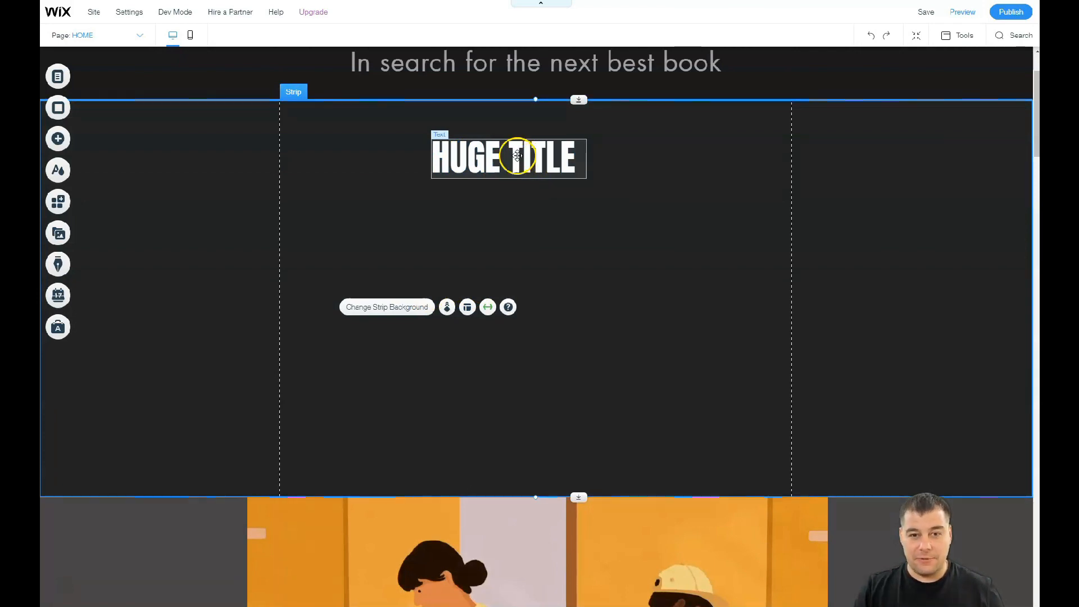
{"action": "left_click_drag", "start_coordinate": [508, 159], "coordinate": [463, 153]}
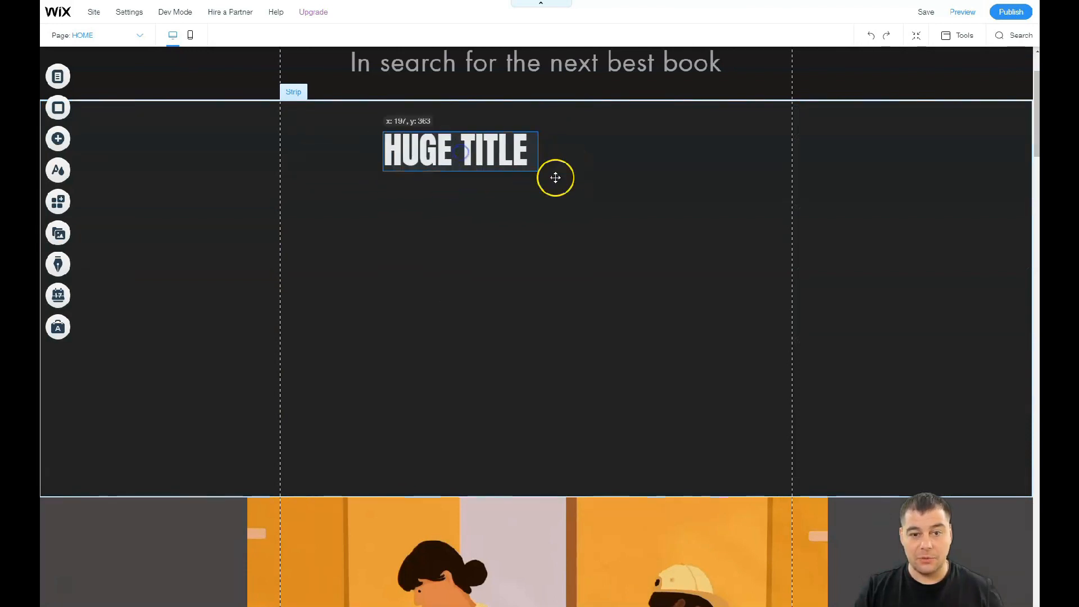
Enlarge the HUGE TITLE text box in width and height and set its font size to 151 px
{"action": "left_click_drag", "start_coordinate": [537, 152], "coordinate": [709, 158]}
{"action": "left_click_drag", "start_coordinate": [545, 171], "coordinate": [560, 273]}
{"action": "double_click", "coordinate": [506, 159]}
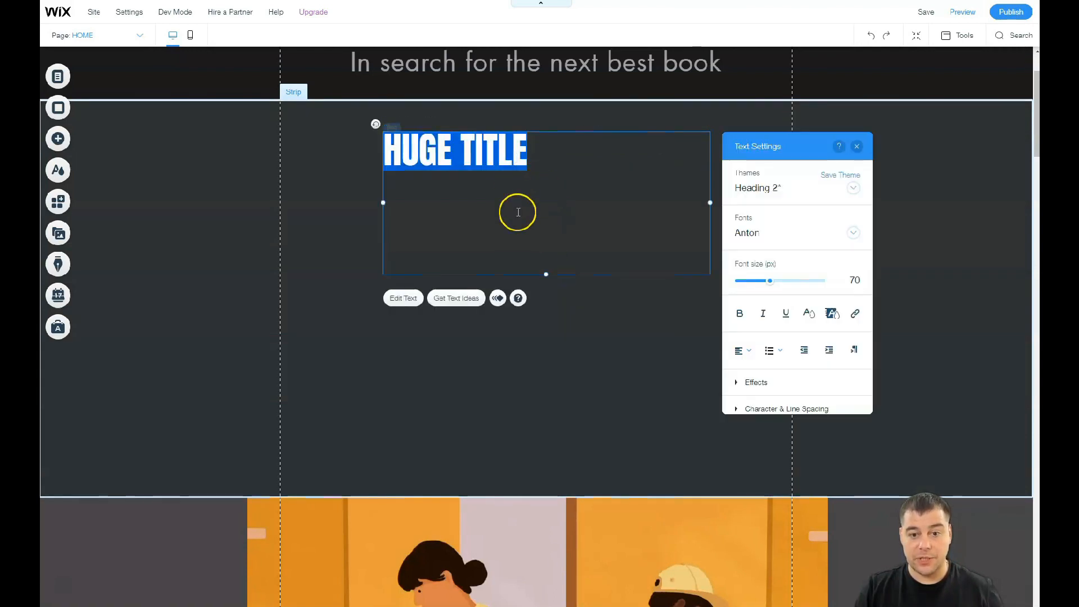
{"action": "left_click_drag", "start_coordinate": [771, 281], "coordinate": [809, 285]}
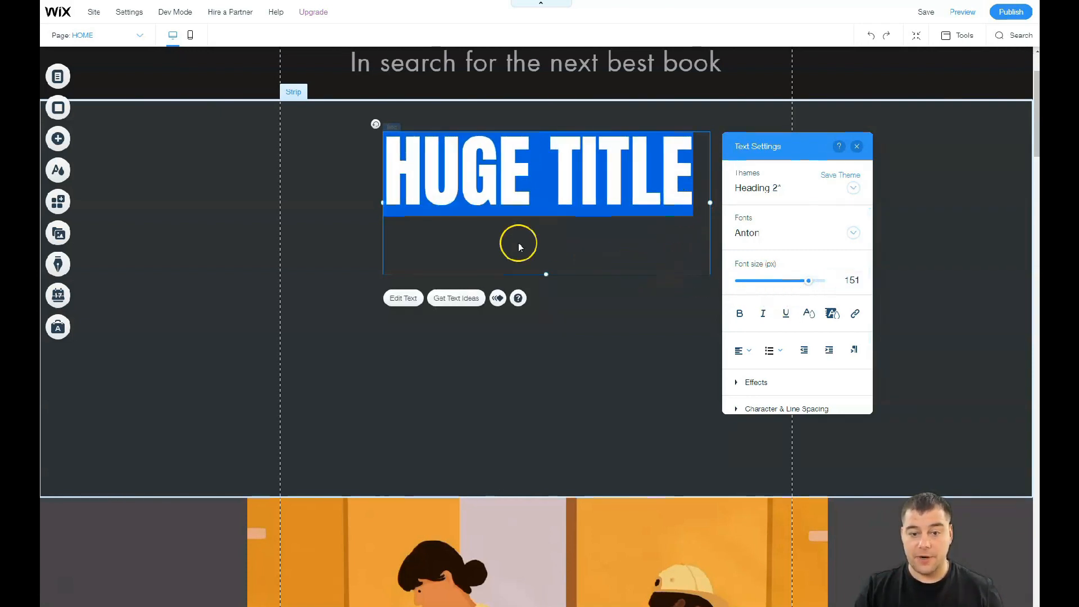
Try bold and italic formatting on the HUGE TITLE text
{"action": "left_click", "coordinate": [739, 313]}
{"action": "left_click", "coordinate": [762, 318]}
{"action": "left_click", "coordinate": [740, 313]}
{"action": "left_click", "coordinate": [762, 315]}
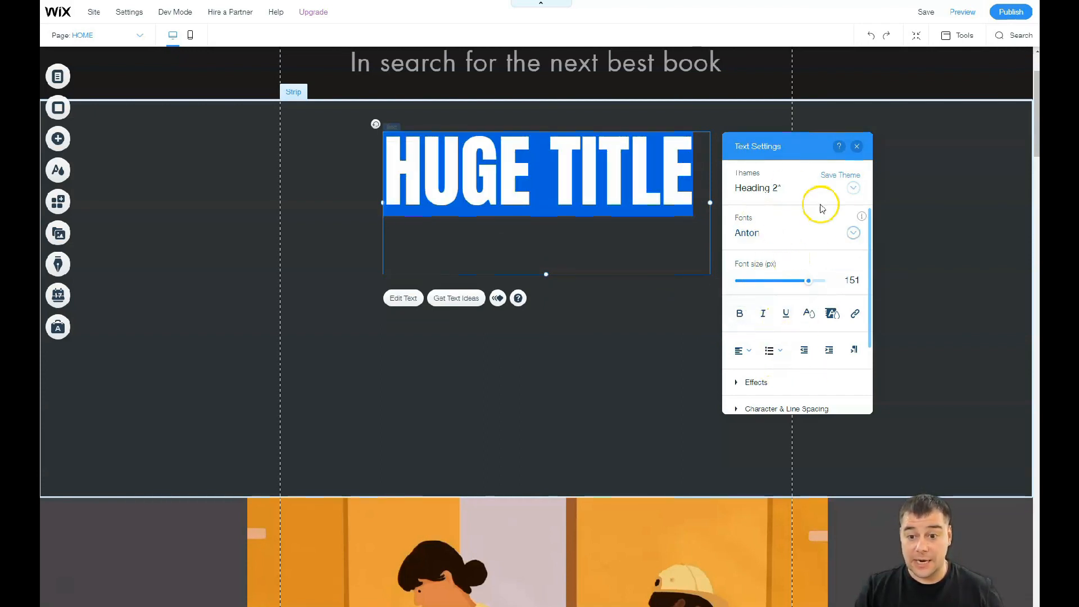
Finish formatting HUGE TITLE and shorten its text box so it ends just below the lettering
{"action": "left_click", "coordinate": [856, 147]}
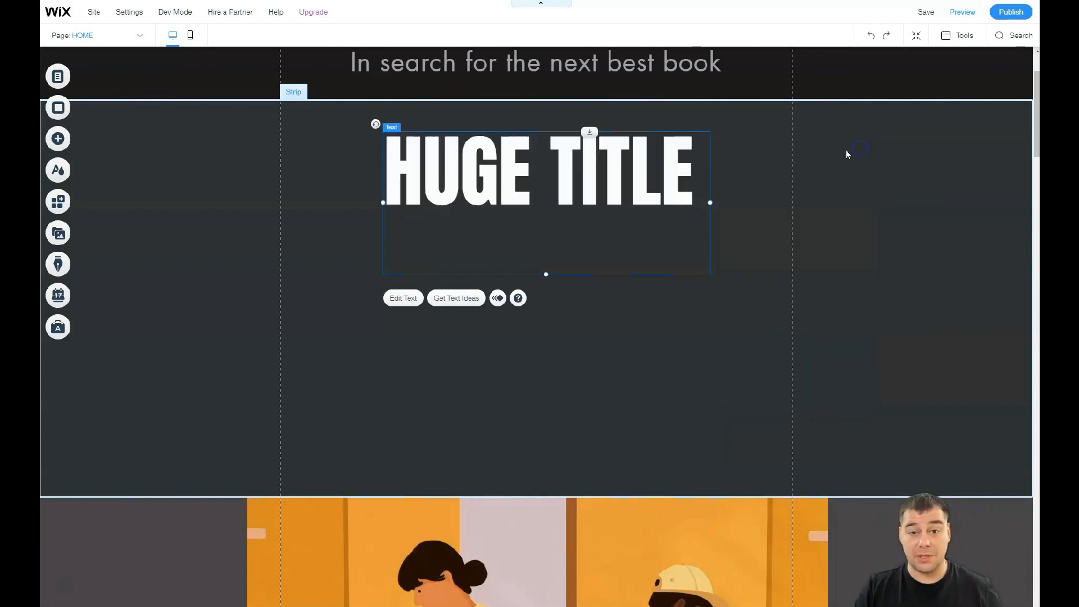
{"action": "left_click_drag", "start_coordinate": [548, 274], "coordinate": [549, 218]}
{"action": "left_click", "coordinate": [554, 303]}
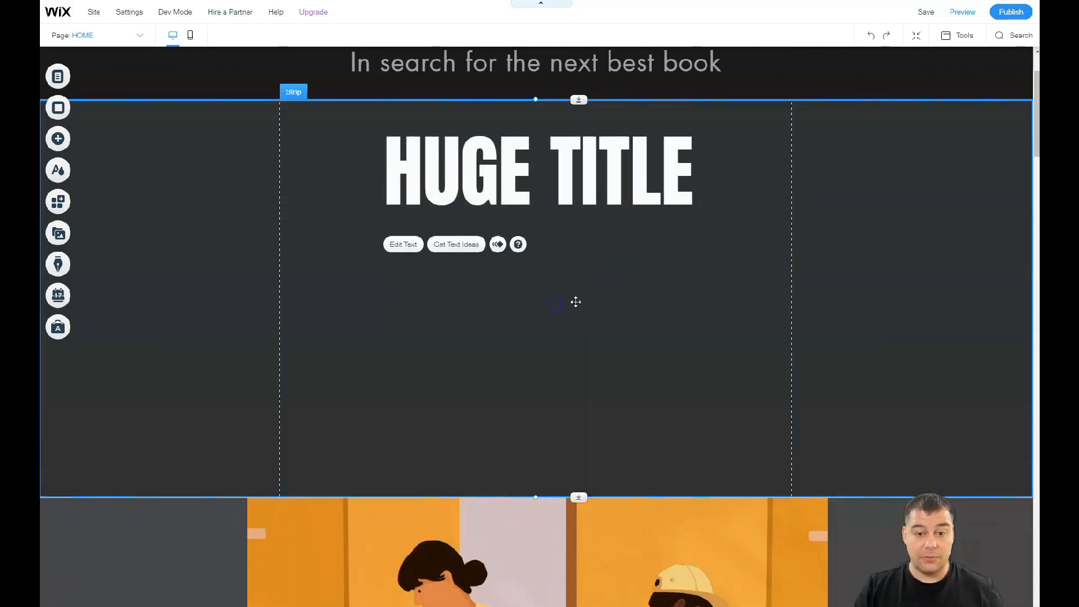
Add a YouTube single video player to the black strip and center it just below HUGE TITLE
{"action": "left_click", "coordinate": [57, 142]}
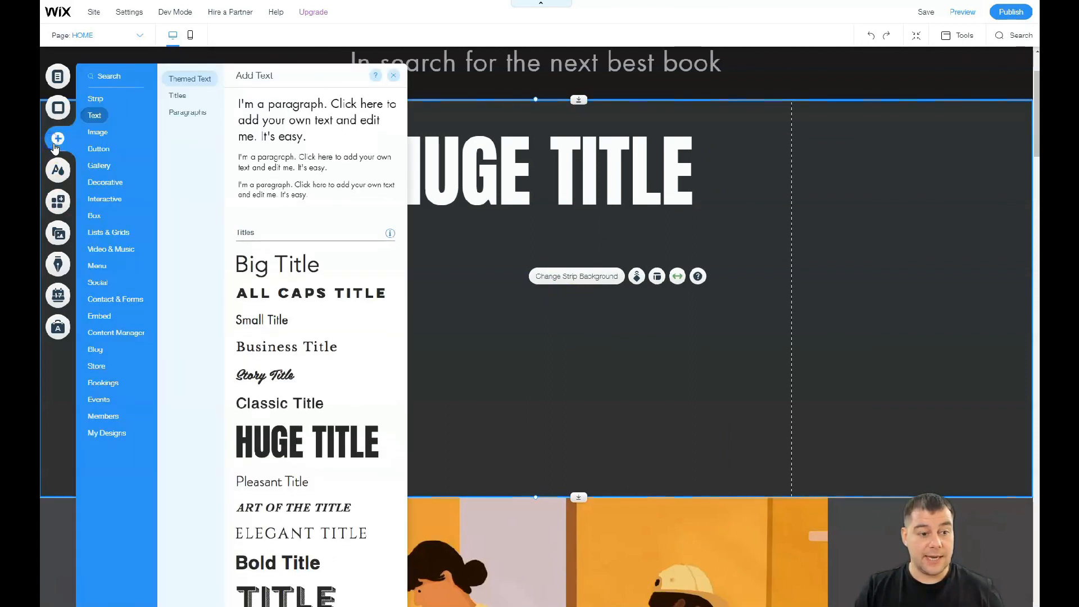
{"action": "mouse_move", "coordinate": [104, 253]}
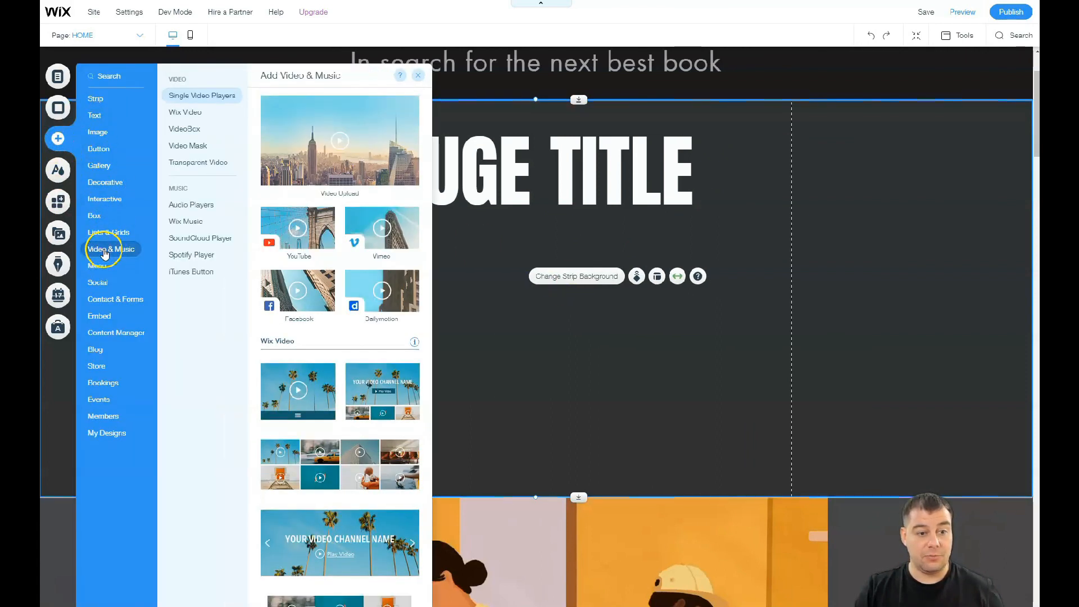
{"action": "left_click_drag", "start_coordinate": [496, 281], "coordinate": [518, 294]}
{"action": "left_click", "coordinate": [418, 75]}
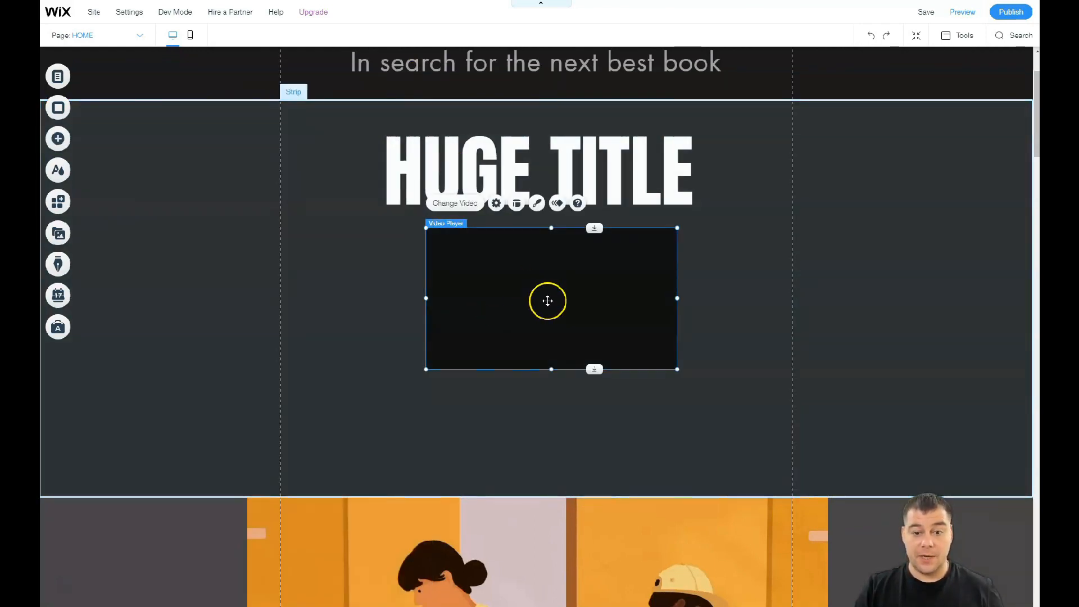
{"action": "left_click_drag", "start_coordinate": [556, 299], "coordinate": [547, 300]}
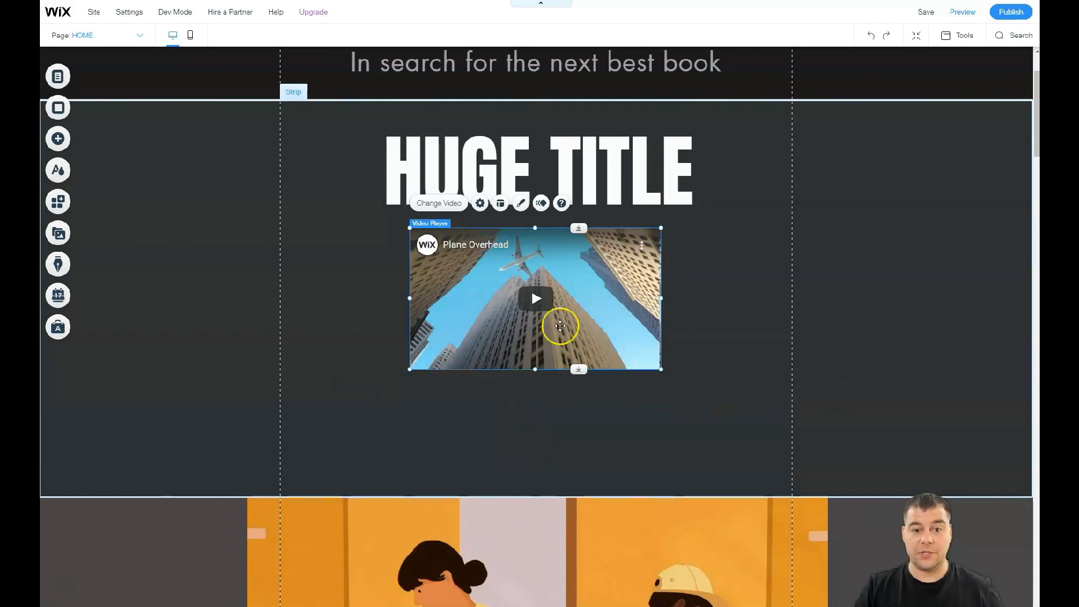
Add the light gray themed button to the black strip, centered below the video player
{"action": "left_click", "coordinate": [57, 139]}
{"action": "left_click", "coordinate": [97, 133]}
{"action": "left_click", "coordinate": [100, 151]}
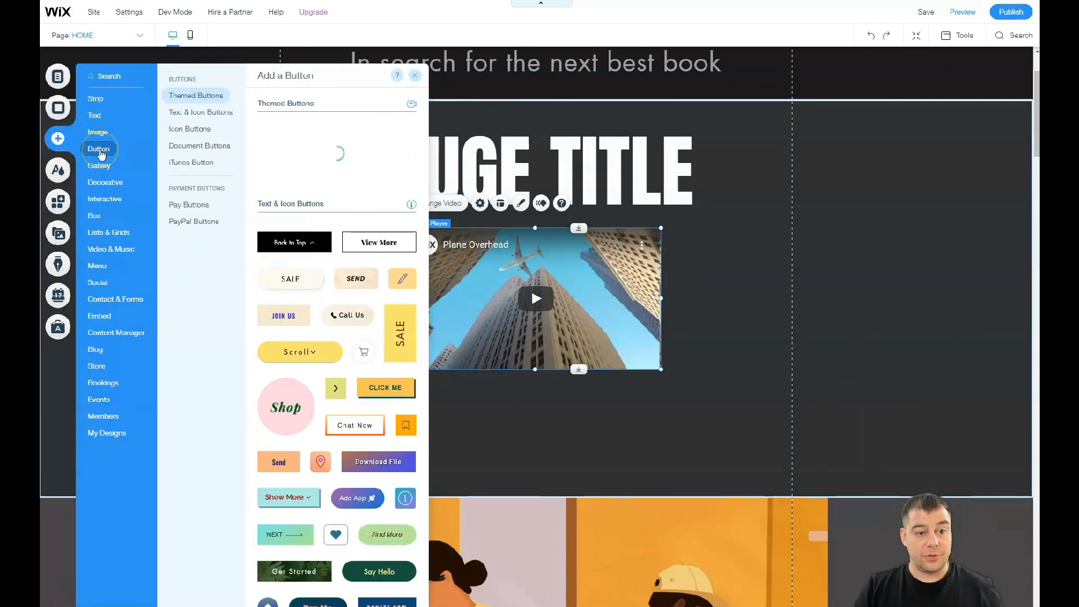
{"action": "left_click_drag", "start_coordinate": [293, 140], "coordinate": [535, 433]}
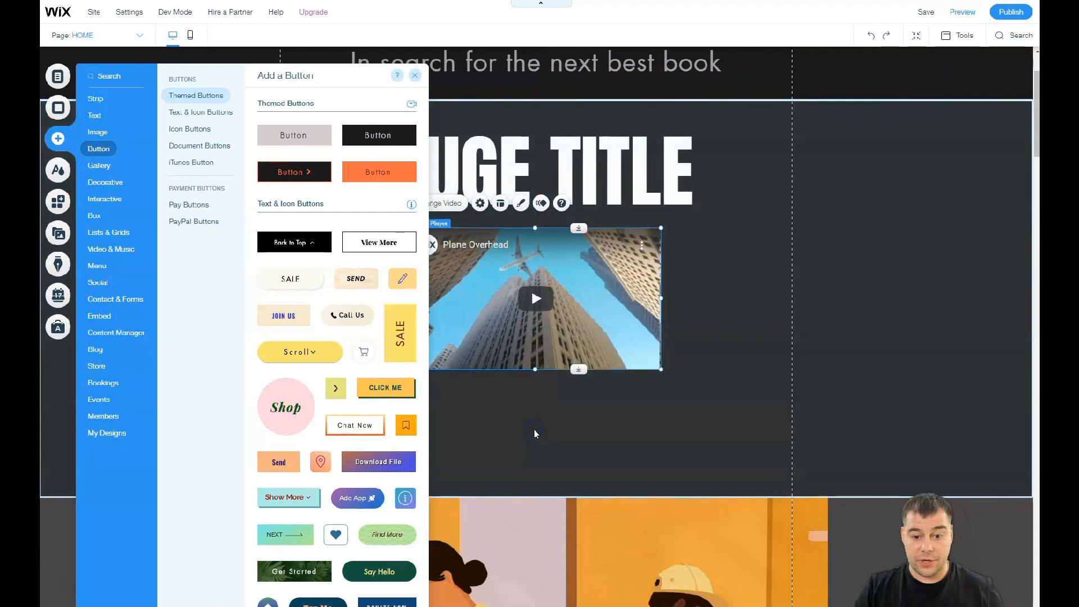
{"action": "left_click", "coordinate": [615, 464]}
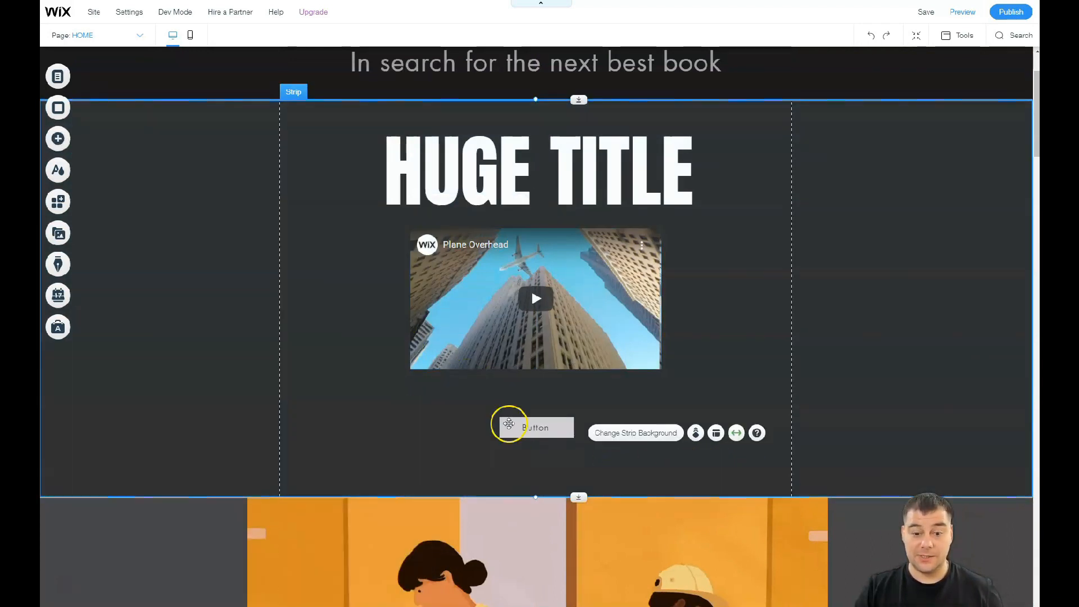
Resize the button to the video player's width, keep it low in height, and place it at x 248, y 882
{"action": "left_click", "coordinate": [510, 427]}
{"action": "left_click_drag", "start_coordinate": [499, 437], "coordinate": [409, 483]}
{"action": "left_click_drag", "start_coordinate": [574, 417], "coordinate": [661, 376]}
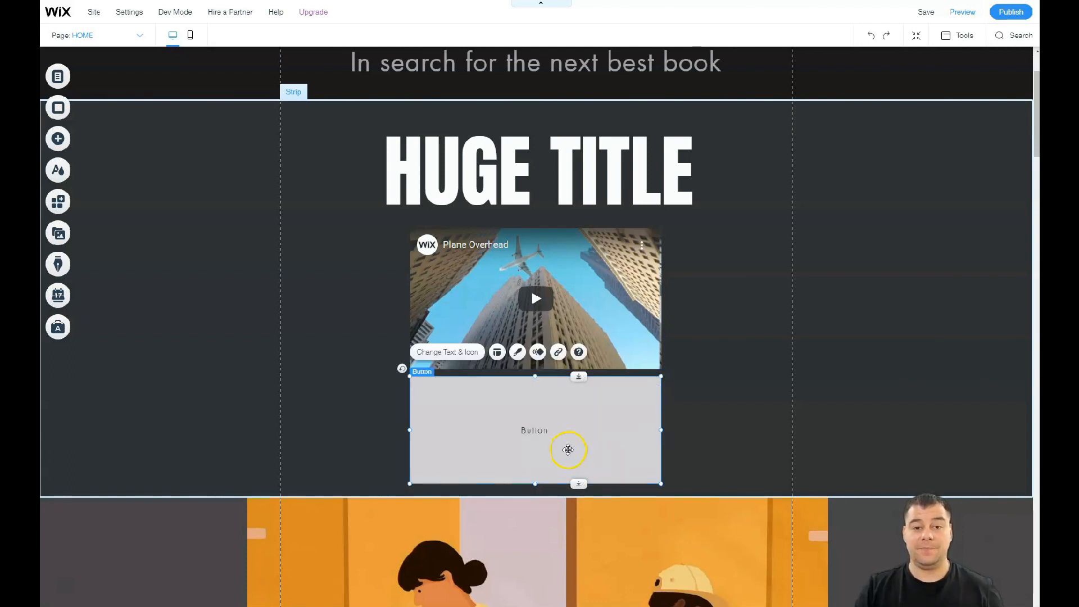
{"action": "left_click_drag", "start_coordinate": [536, 482], "coordinate": [542, 418]}
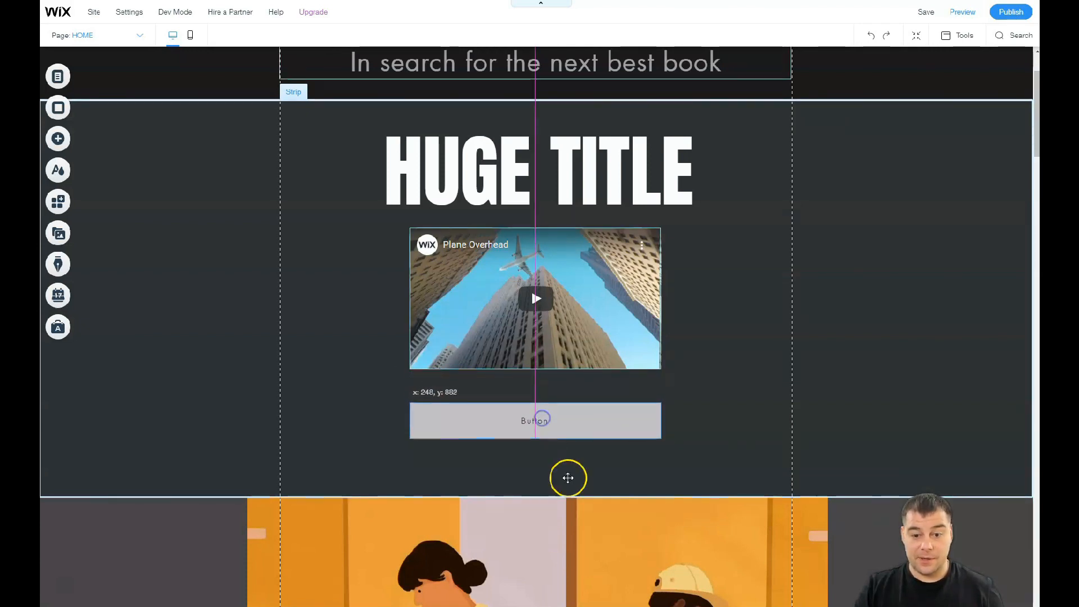
{"action": "left_click_drag", "start_coordinate": [568, 478], "coordinate": [569, 477]}
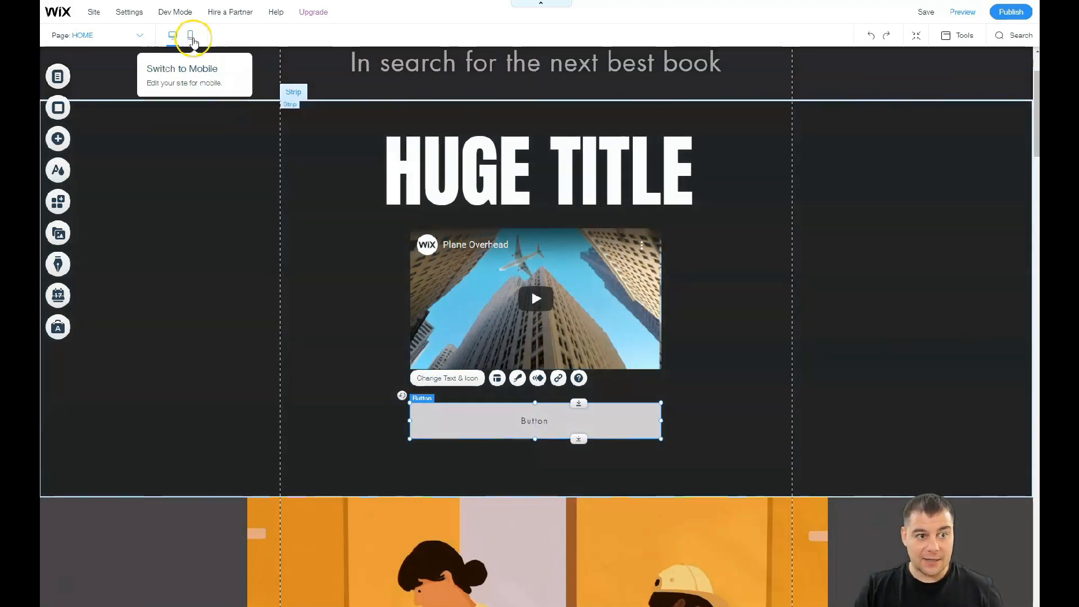
Examine how the new strip and the rest of the home page are arranged in the mobile view, and return to desktop
{"action": "left_click", "coordinate": [191, 37]}
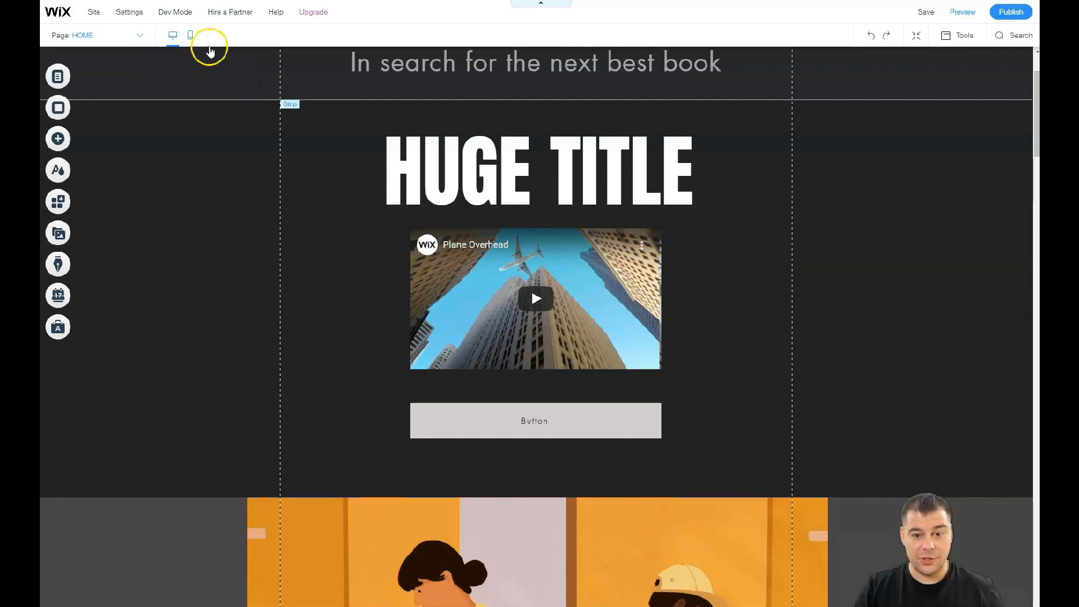
{"action": "scroll", "coordinate": [536, 248], "scroll_direction": "up", "scroll_amount": 2}
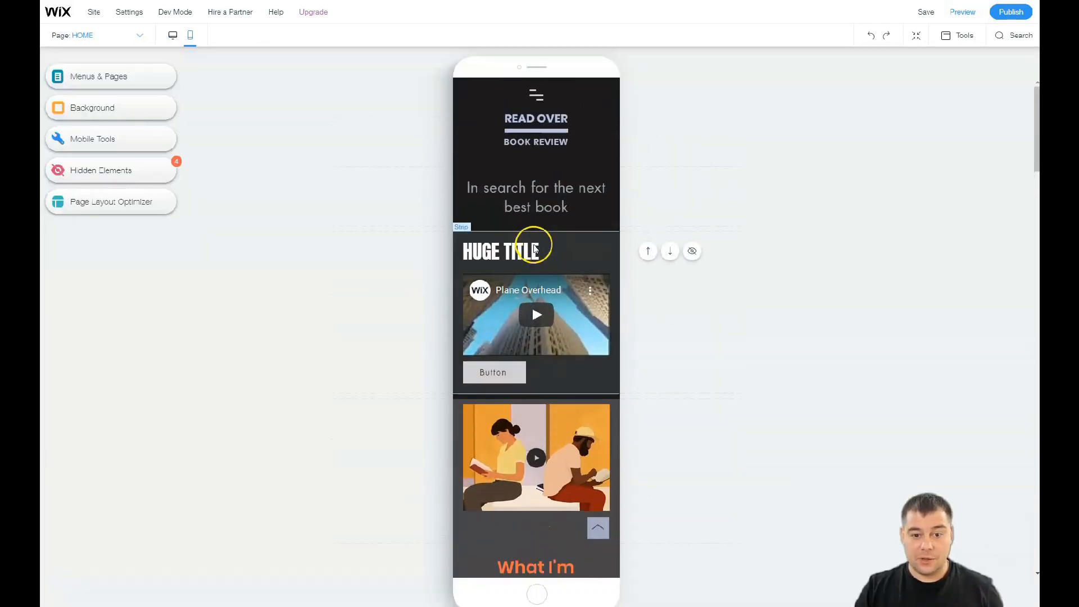
{"action": "scroll", "coordinate": [550, 302], "scroll_direction": "down", "scroll_amount": 2}
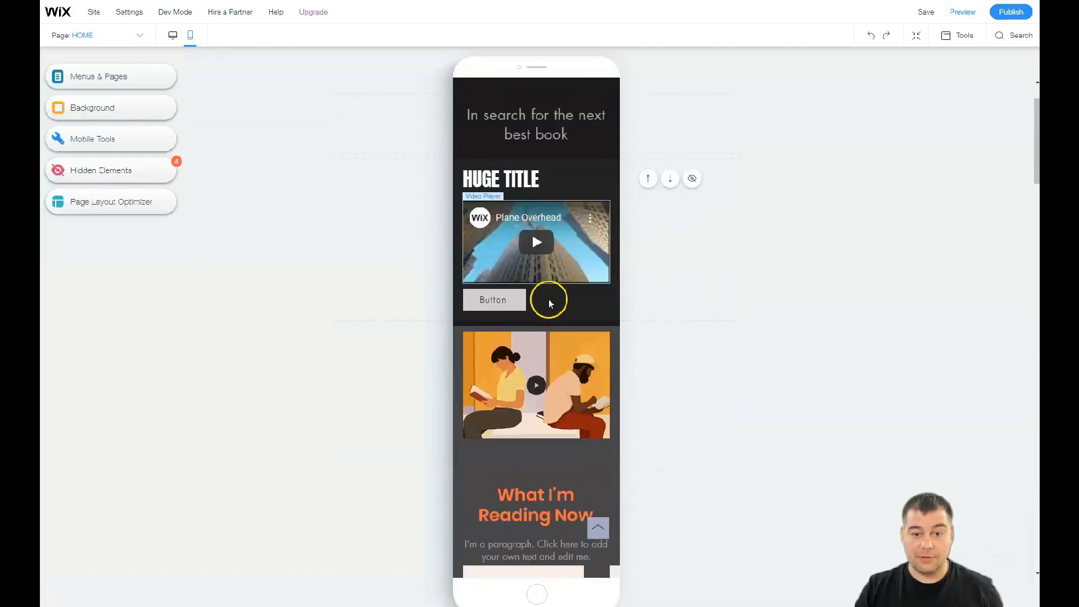
{"action": "scroll", "coordinate": [549, 303], "scroll_direction": "down", "scroll_amount": 3}
{"action": "scroll", "coordinate": [550, 300], "scroll_direction": "up", "scroll_amount": 4}
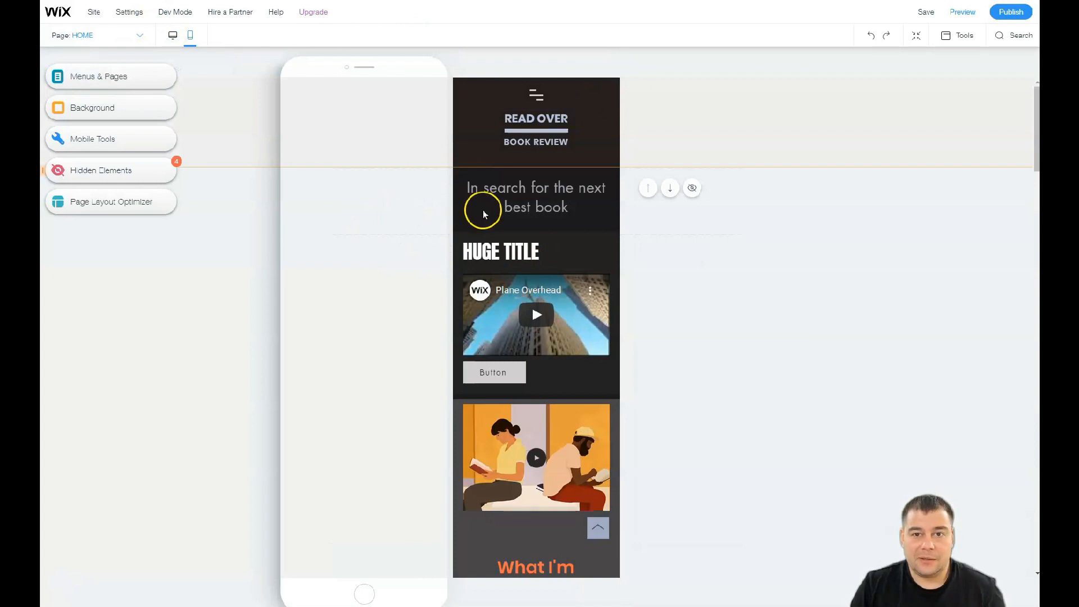
{"action": "scroll", "coordinate": [696, 261], "scroll_direction": "down", "scroll_amount": 2}
{"action": "scroll", "coordinate": [696, 261], "scroll_direction": "down", "scroll_amount": 2}
{"action": "scroll", "coordinate": [696, 260], "scroll_direction": "up", "scroll_amount": 3}
{"action": "scroll", "coordinate": [697, 262], "scroll_direction": "down", "scroll_amount": 6}
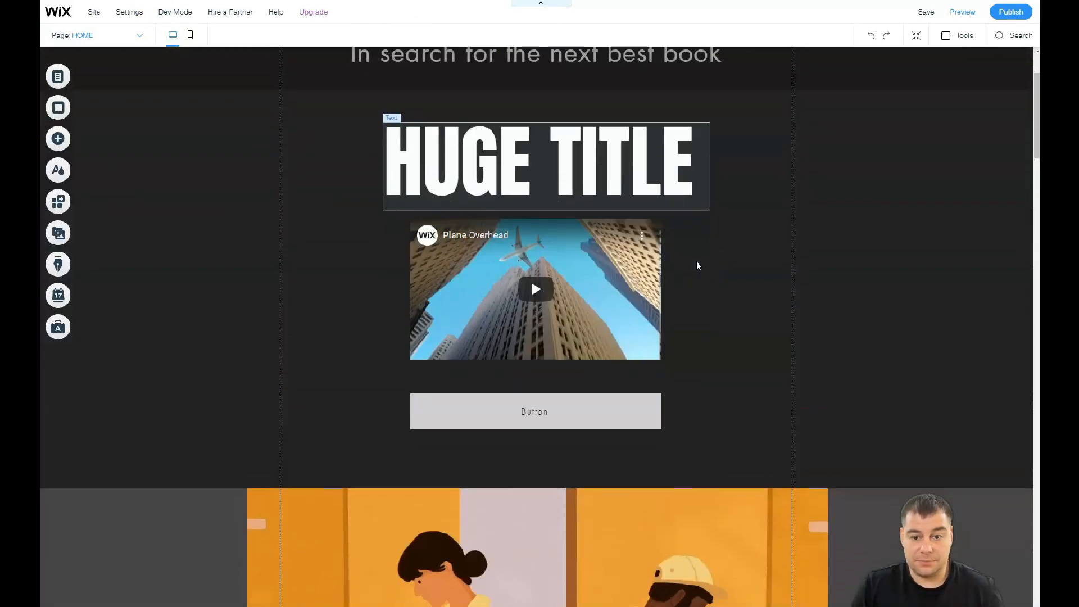
{"action": "scroll", "coordinate": [696, 260], "scroll_direction": "up", "scroll_amount": 5}
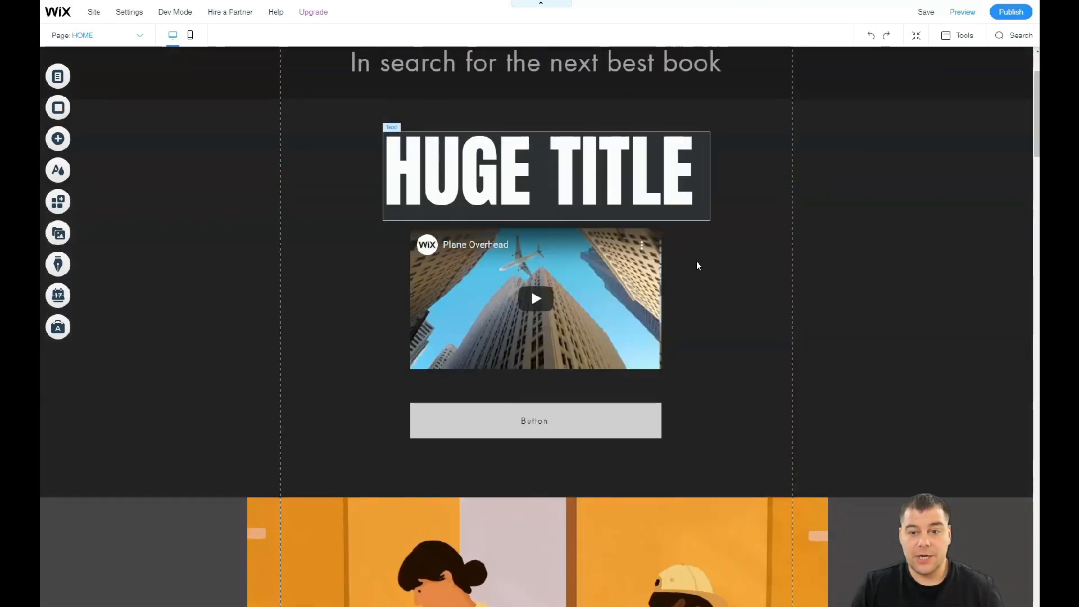
{"action": "scroll", "coordinate": [698, 260], "scroll_direction": "up", "scroll_amount": 1}
In Zoom Out mode, move the HUGE TITLE strip down below the What I'm Reading Now section
{"action": "left_click", "coordinate": [911, 37]}
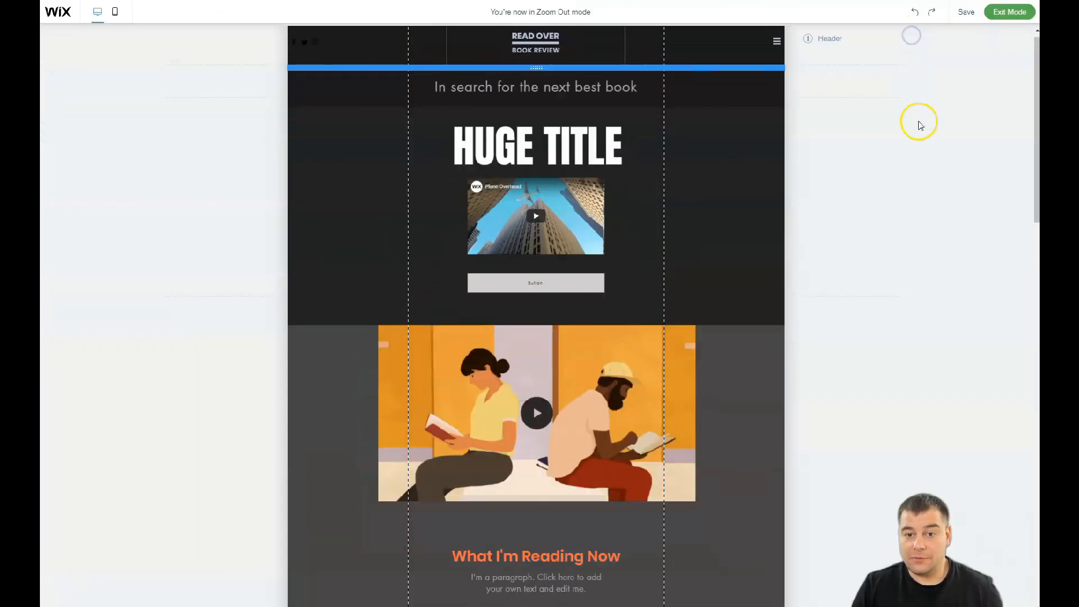
{"action": "left_click", "coordinate": [833, 123]}
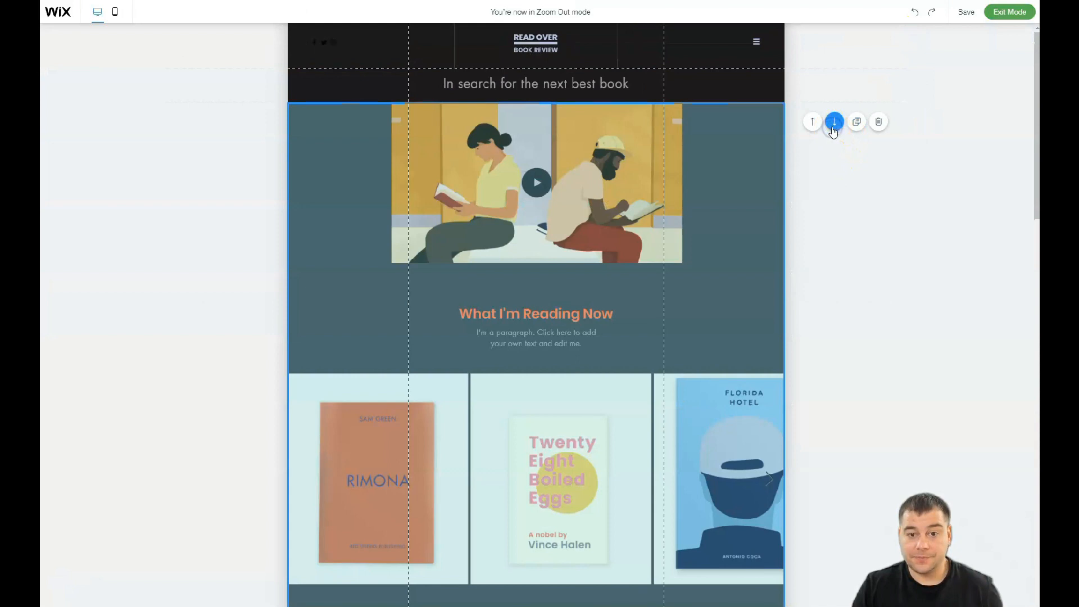
{"action": "scroll", "coordinate": [767, 268], "scroll_direction": "down", "scroll_amount": 5}
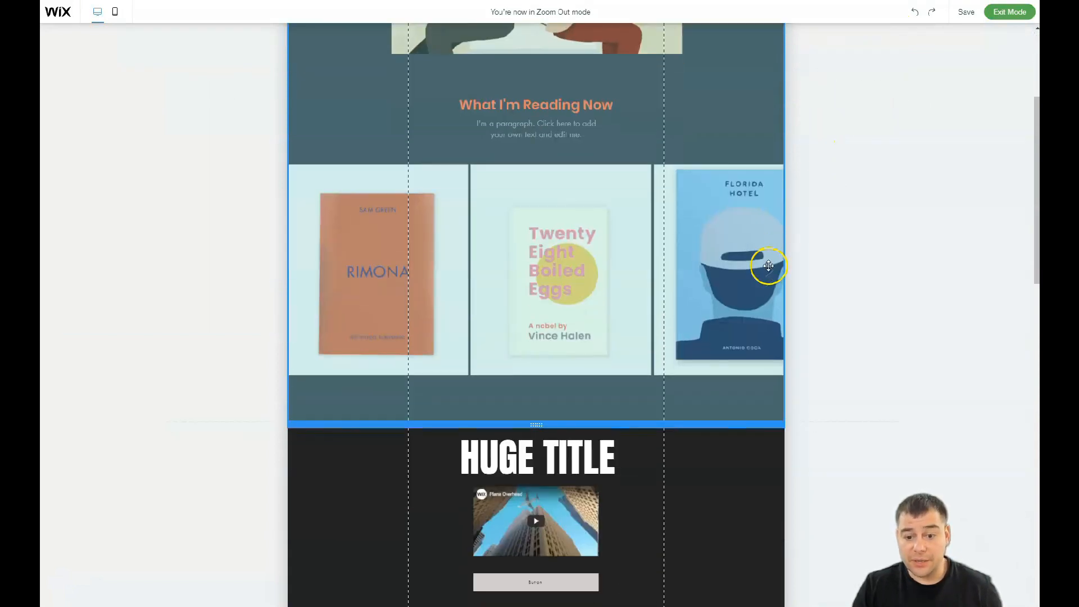
{"action": "scroll", "coordinate": [768, 267], "scroll_direction": "up", "scroll_amount": 5}
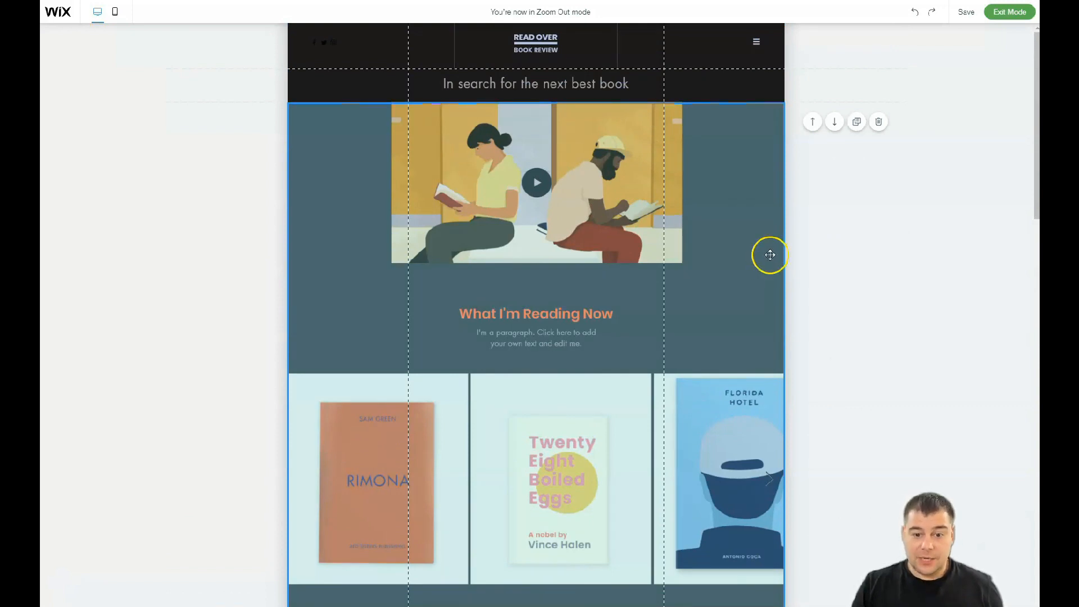
Remove the empty space between the HUGE TITLE strip and the Latest Posts section, and leave Zoom Out mode
{"action": "scroll", "coordinate": [814, 237], "scroll_direction": "down", "scroll_amount": 6}
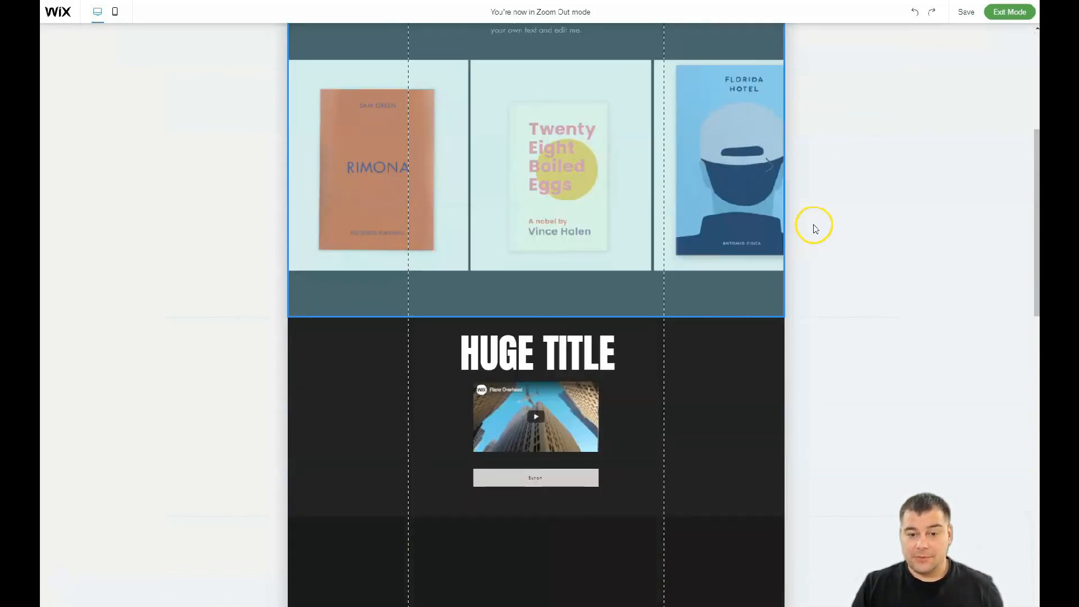
{"action": "scroll", "coordinate": [657, 228], "scroll_direction": "down", "scroll_amount": 2}
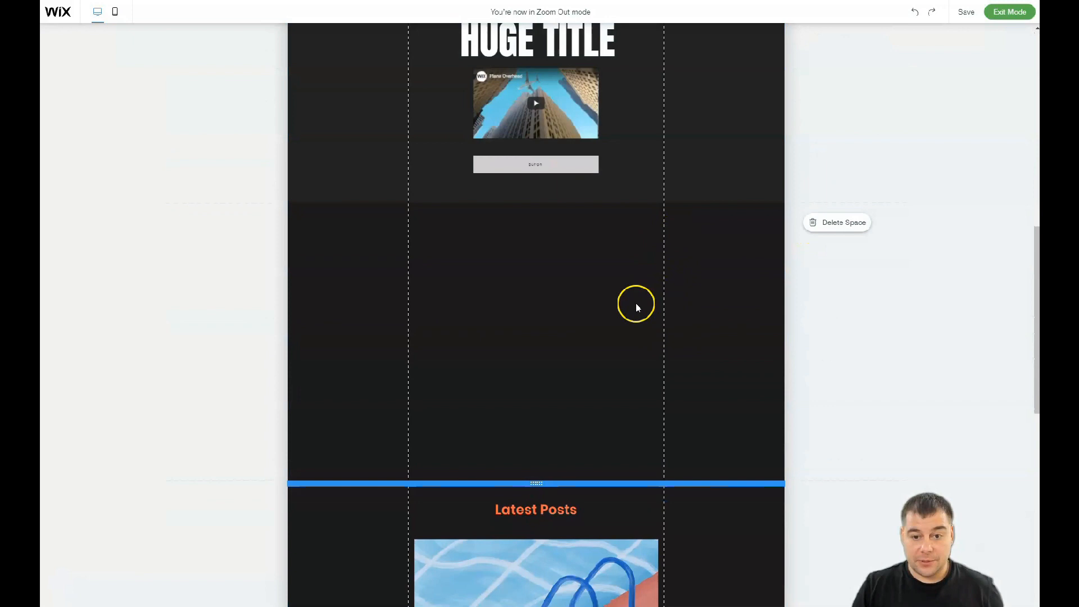
{"action": "left_click_drag", "start_coordinate": [541, 482], "coordinate": [559, 2]}
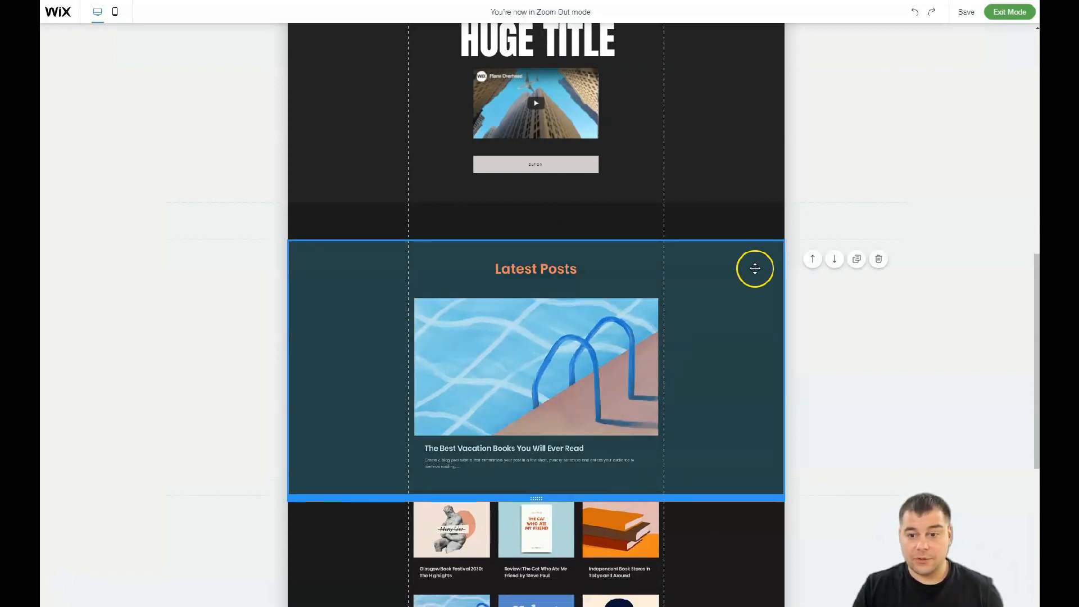
{"action": "left_click", "coordinate": [836, 222]}
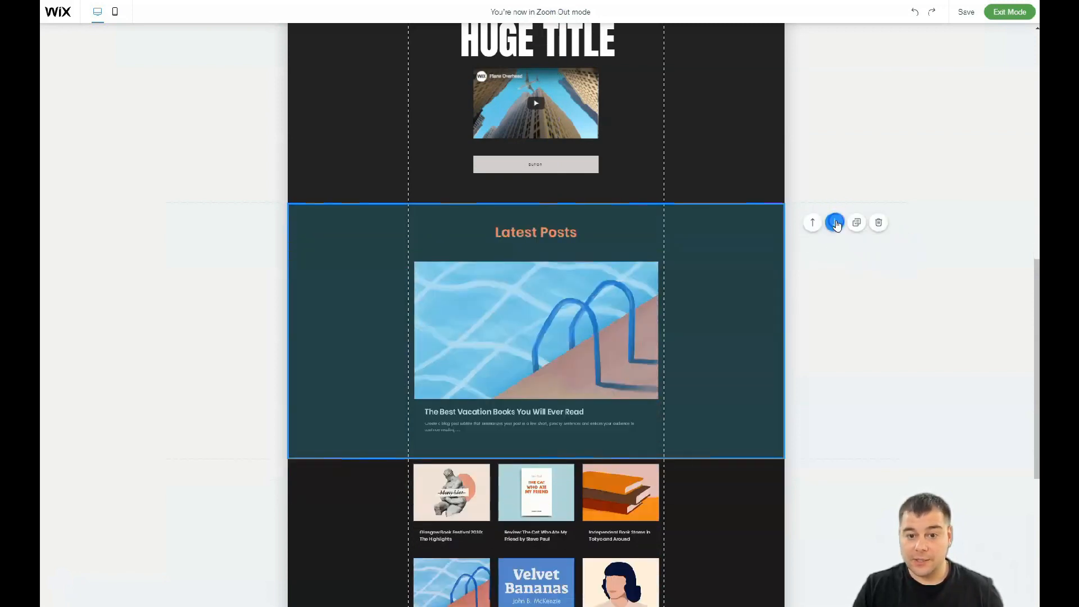
{"action": "left_click", "coordinate": [911, 340]}
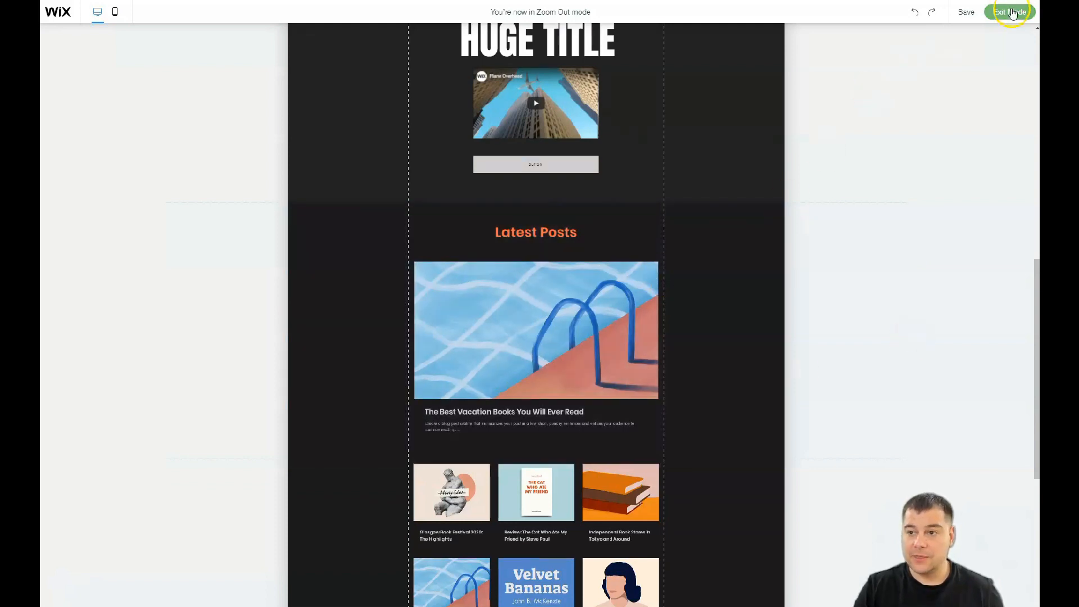
{"action": "left_click", "coordinate": [1009, 12]}
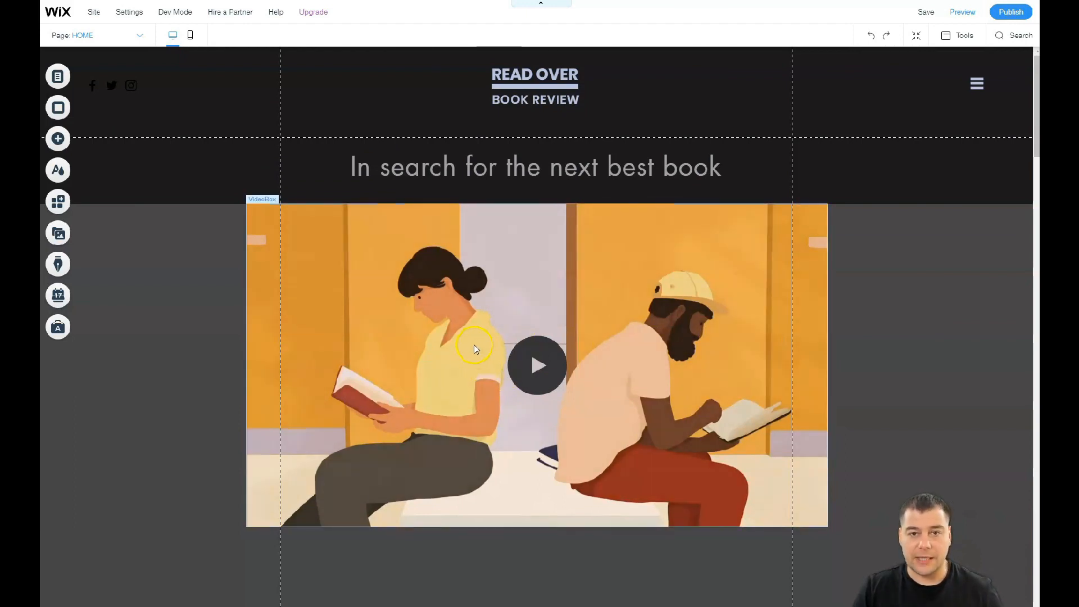
View the header social bar's link settings for the Facebook, Twitter and Instagram icons, and close them without changes
{"action": "scroll", "coordinate": [534, 348], "scroll_direction": "down", "scroll_amount": 2}
{"action": "scroll", "coordinate": [535, 351], "scroll_direction": "up", "scroll_amount": 2}
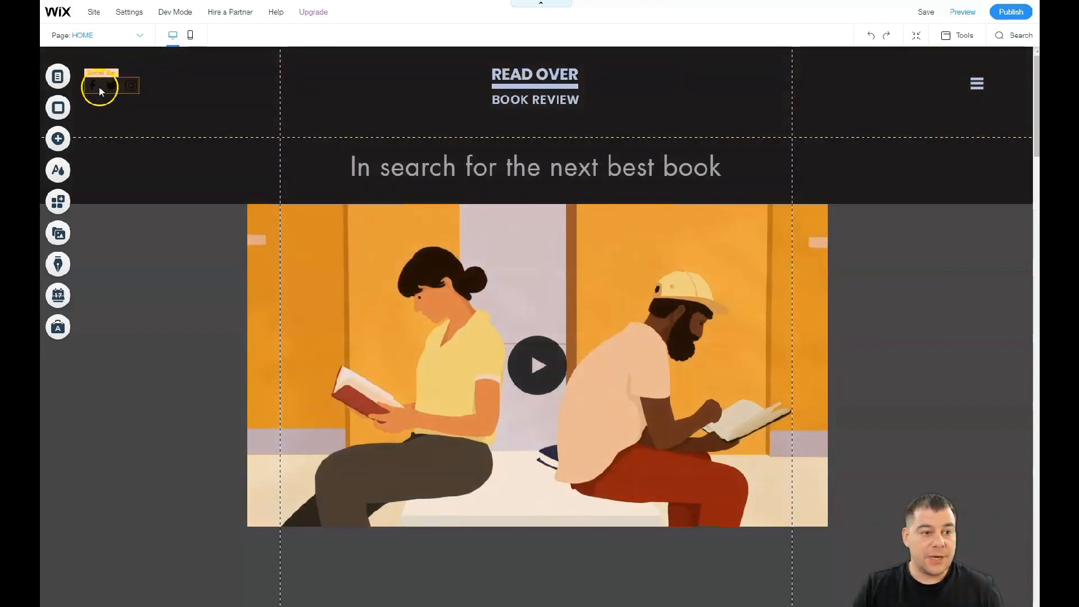
{"action": "left_click", "coordinate": [99, 86]}
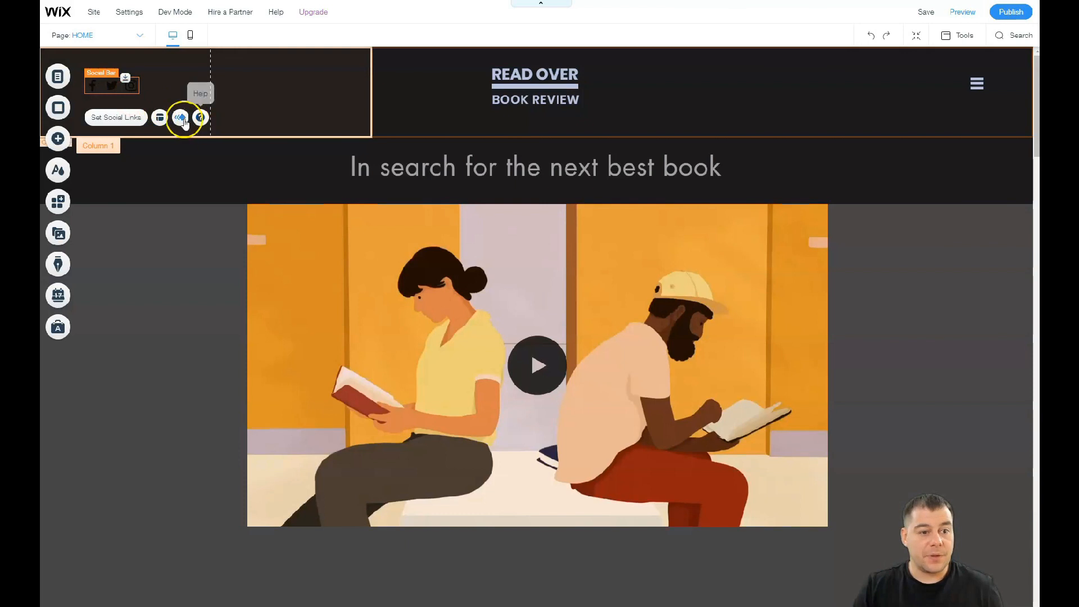
{"action": "left_click", "coordinate": [112, 119]}
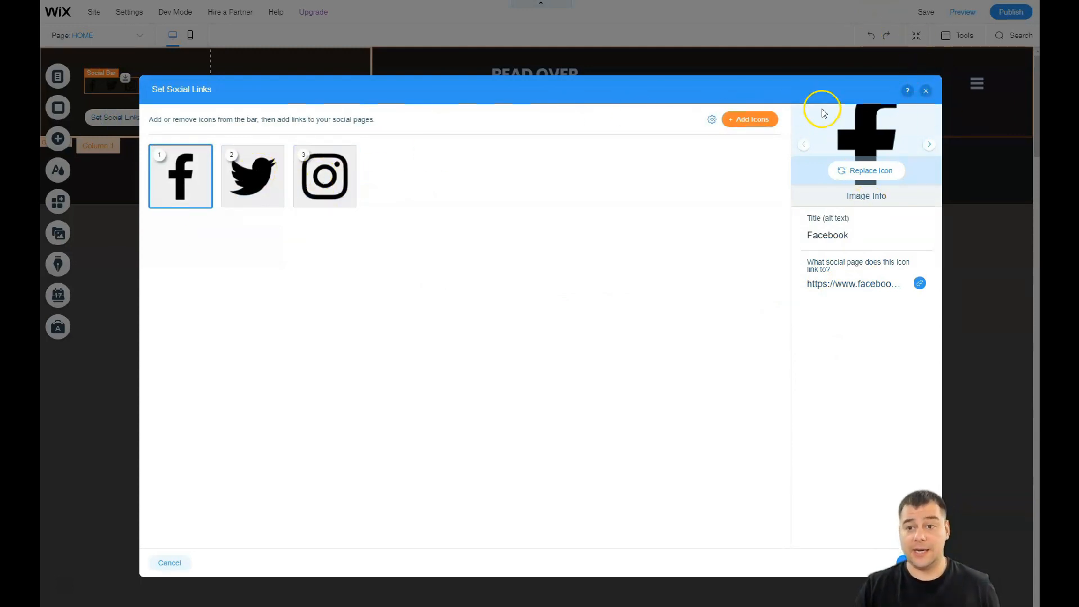
{"action": "left_click", "coordinate": [926, 92]}
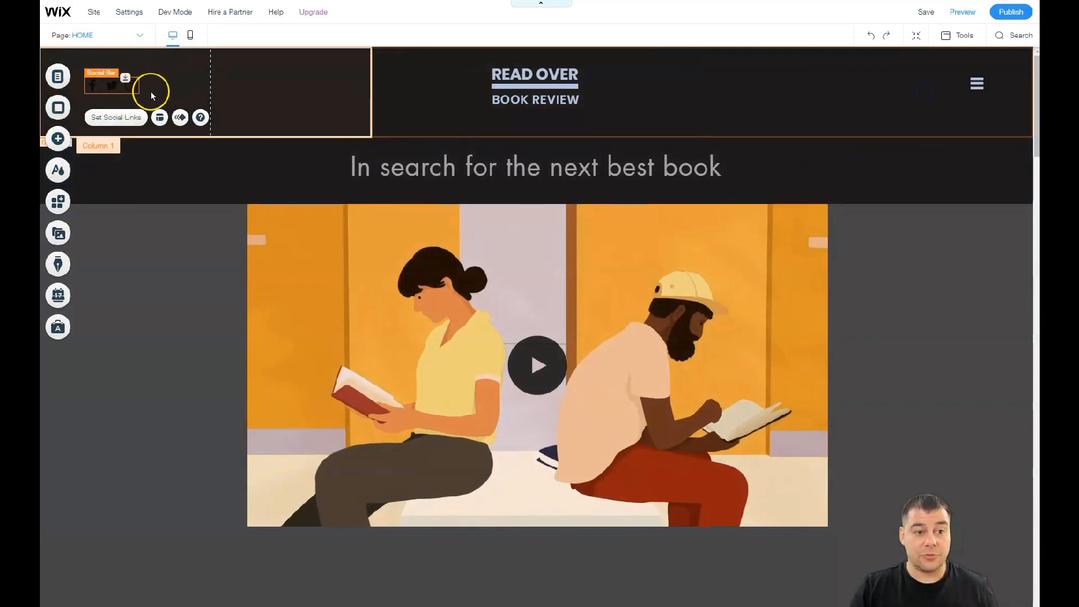
{"action": "scroll", "coordinate": [558, 289], "scroll_direction": "down", "scroll_amount": 4}
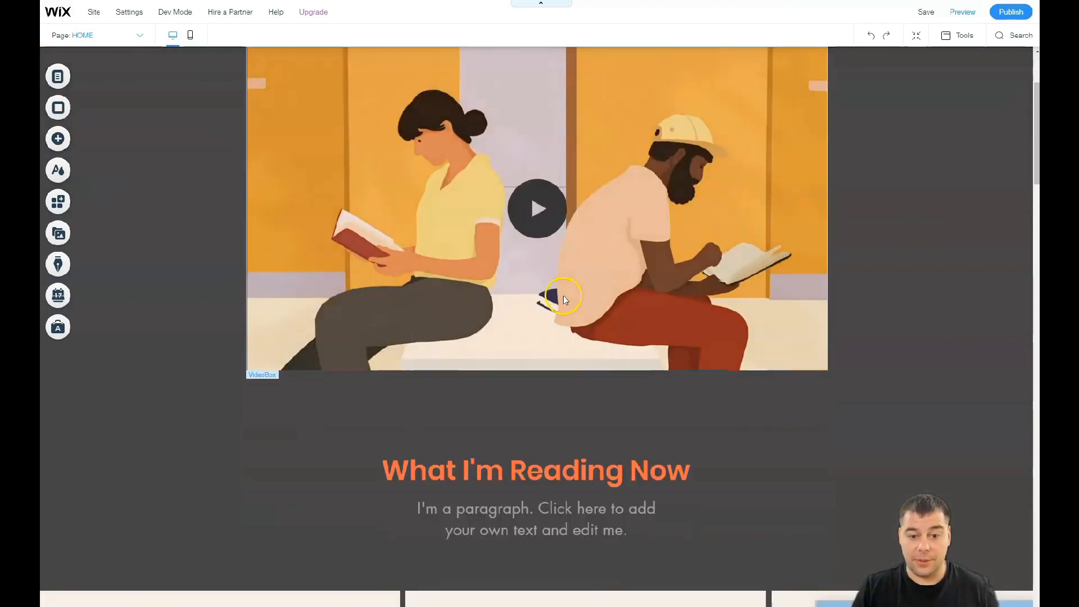
{"action": "scroll", "coordinate": [579, 312], "scroll_direction": "down", "scroll_amount": 2}
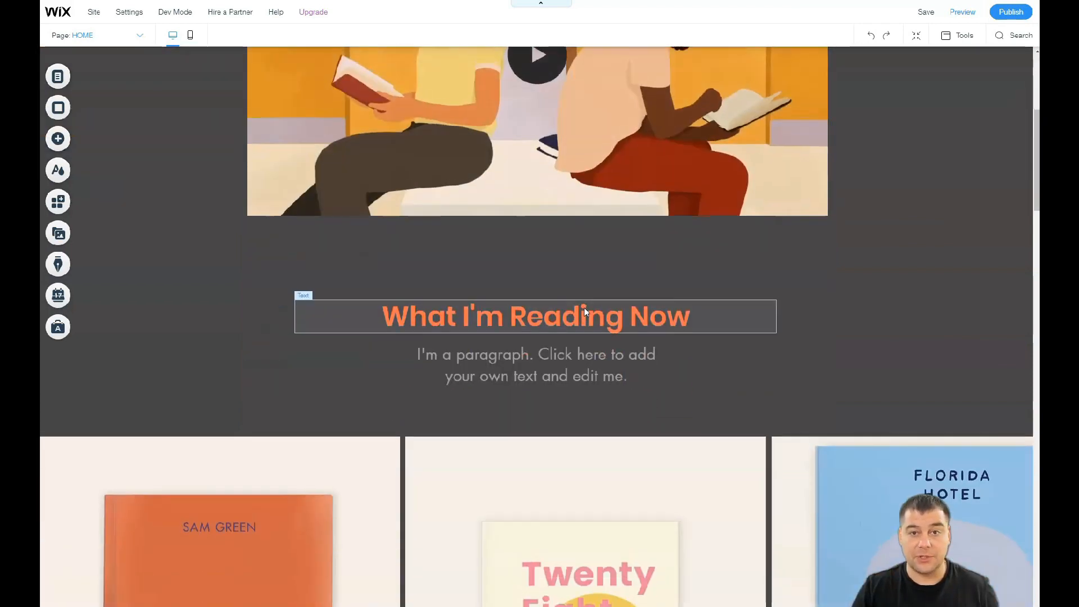
{"action": "scroll", "coordinate": [584, 308], "scroll_direction": "up", "scroll_amount": 6}
{"action": "scroll", "coordinate": [585, 308], "scroll_direction": "down", "scroll_amount": 4}
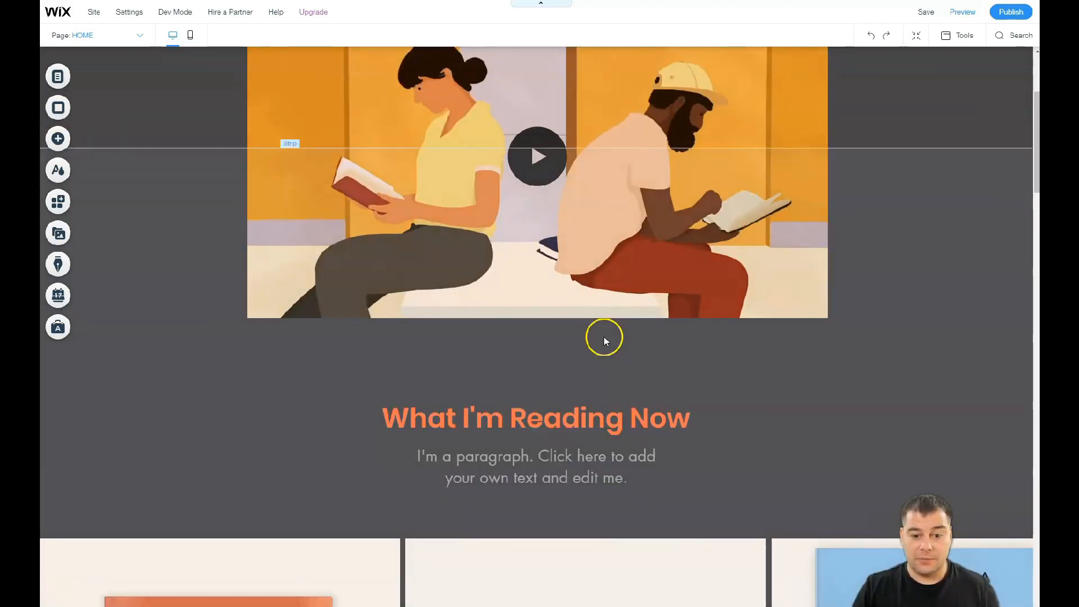
{"action": "scroll", "coordinate": [611, 335], "scroll_direction": "up", "scroll_amount": 4}
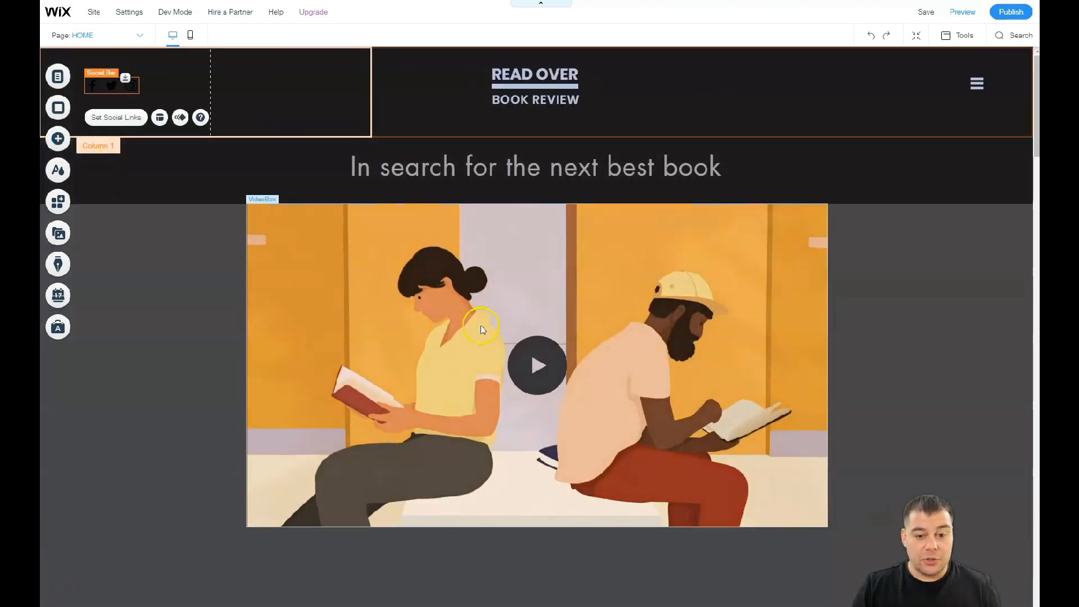
View the link options for the button in the HUGE TITLE strip and close them without adding a link
{"action": "scroll", "coordinate": [668, 389], "scroll_direction": "down", "scroll_amount": 20}
{"action": "scroll", "coordinate": [661, 385], "scroll_direction": "down", "scroll_amount": 3}
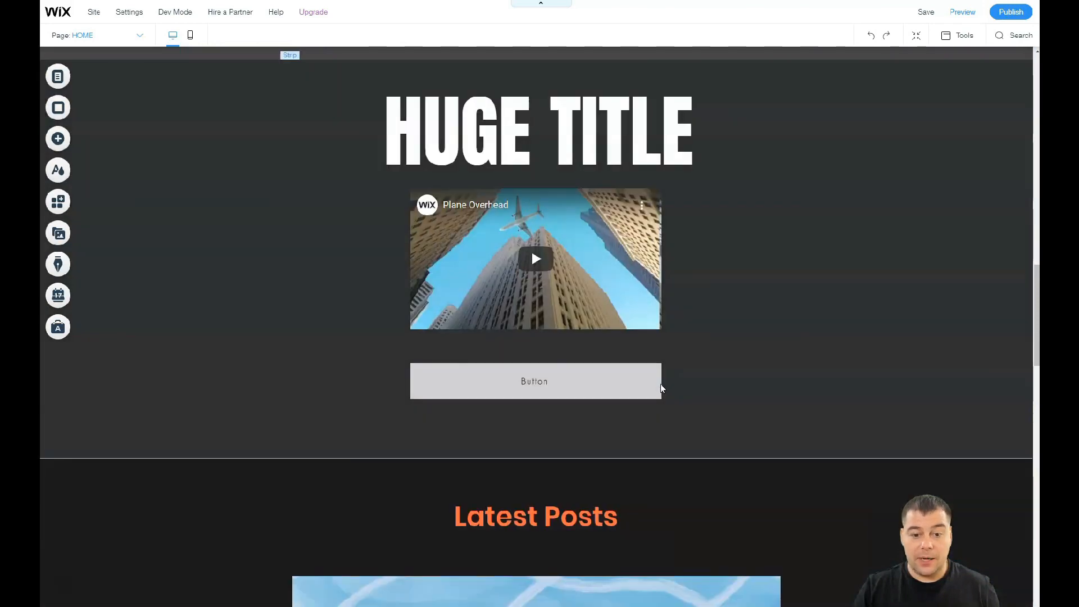
{"action": "left_click", "coordinate": [514, 379]}
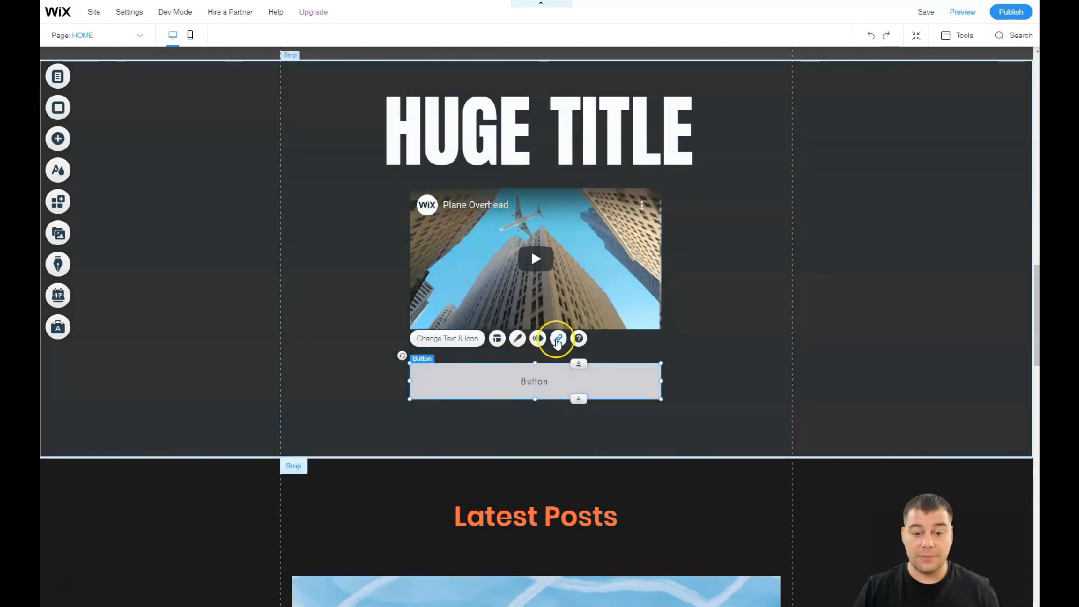
{"action": "left_click", "coordinate": [558, 339]}
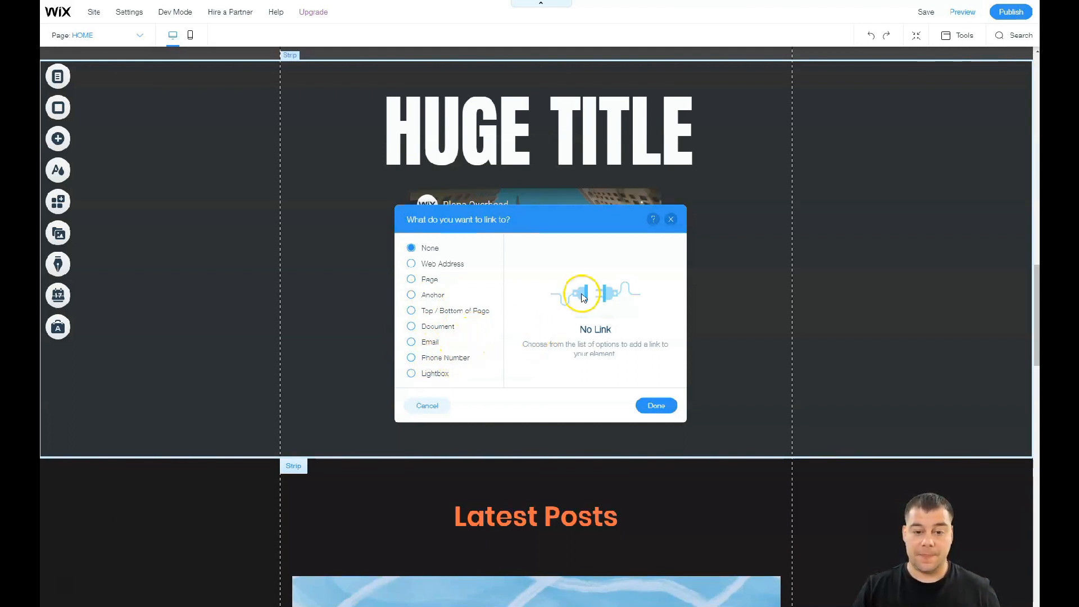
{"action": "left_click", "coordinate": [670, 220]}
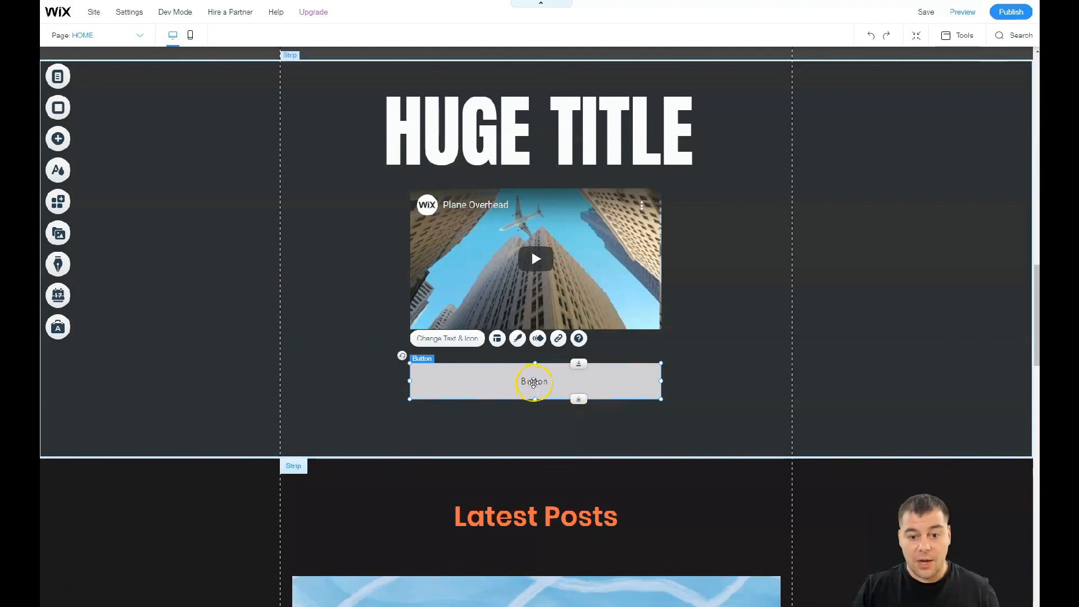
{"action": "scroll", "coordinate": [533, 382], "scroll_direction": "down", "scroll_amount": 15}
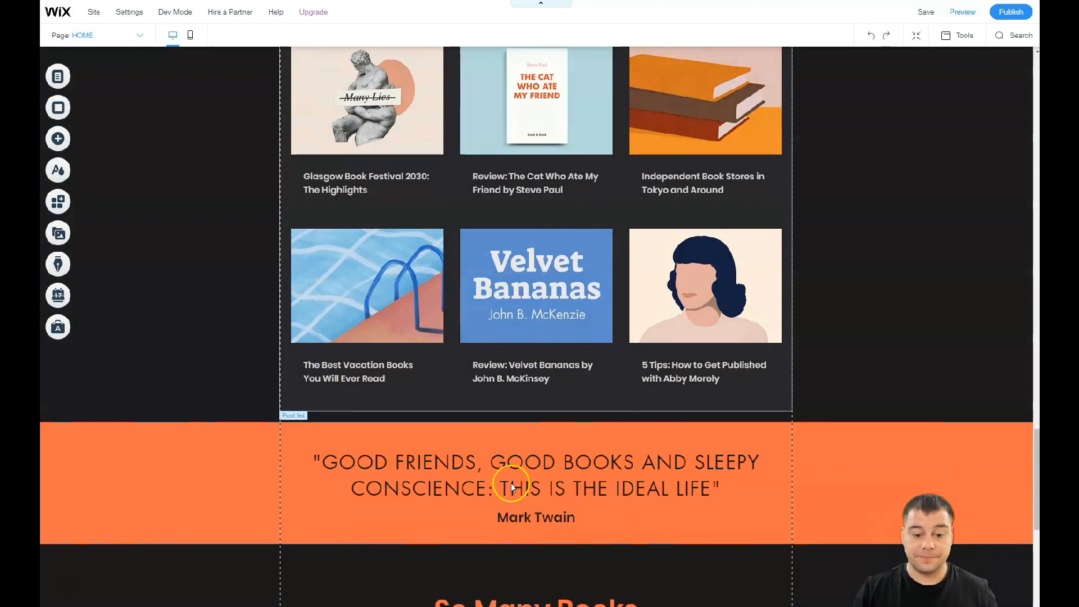
{"action": "scroll", "coordinate": [557, 407], "scroll_direction": "up", "scroll_amount": 4}
{"action": "scroll", "coordinate": [553, 402], "scroll_direction": "up", "scroll_amount": 15}
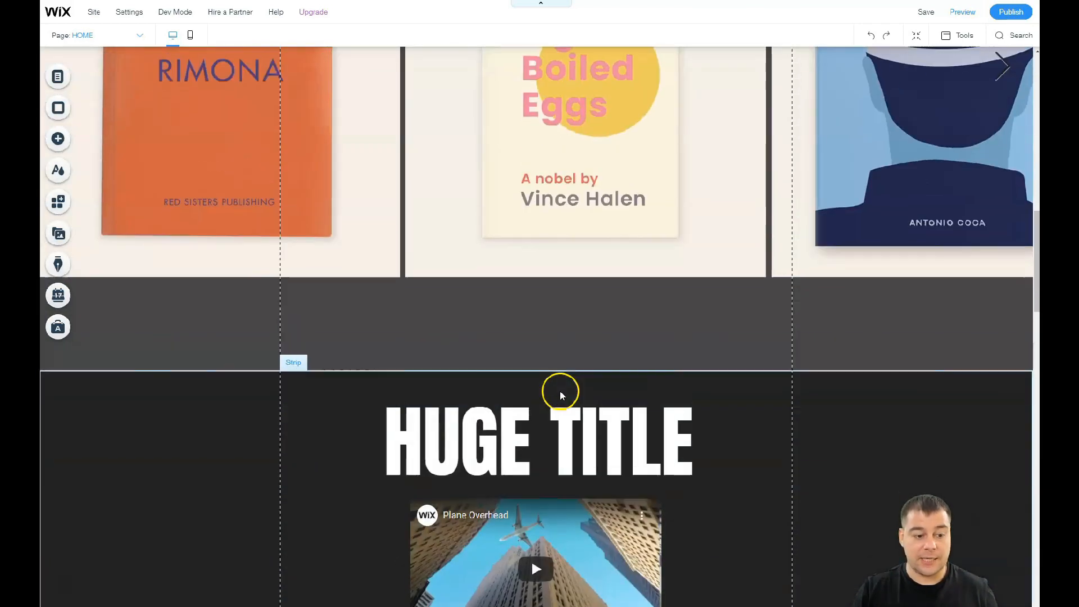
{"action": "scroll", "coordinate": [540, 373], "scroll_direction": "up", "scroll_amount": 7}
{"action": "scroll", "coordinate": [546, 348], "scroll_direction": "down", "scroll_amount": 8}
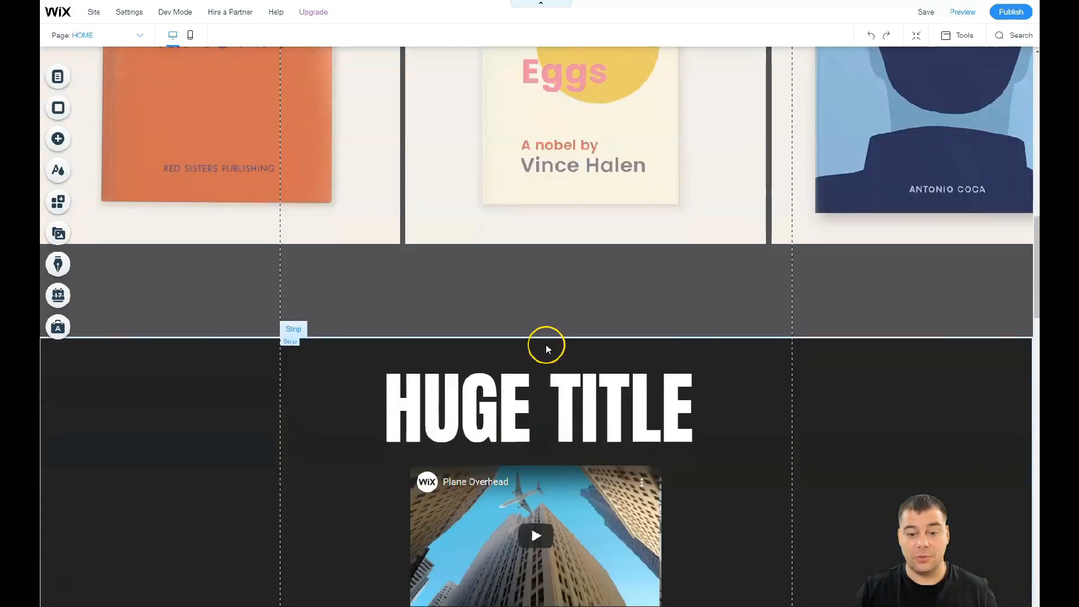
Review again which link types the button under the Plane Overhead video can use, from Web Address to Lightbox, leaving it unlinked
{"action": "scroll", "coordinate": [546, 348], "scroll_direction": "down", "scroll_amount": 6}
{"action": "left_click", "coordinate": [534, 351]}
{"action": "scroll", "coordinate": [534, 288], "scroll_direction": "down", "scroll_amount": 2}
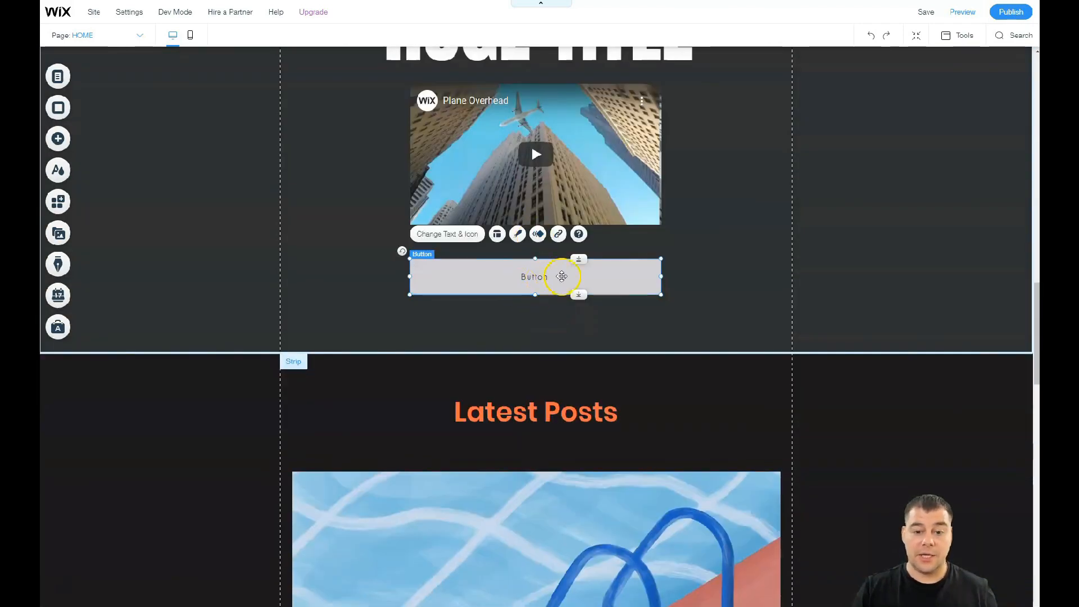
{"action": "left_click", "coordinate": [558, 233]}
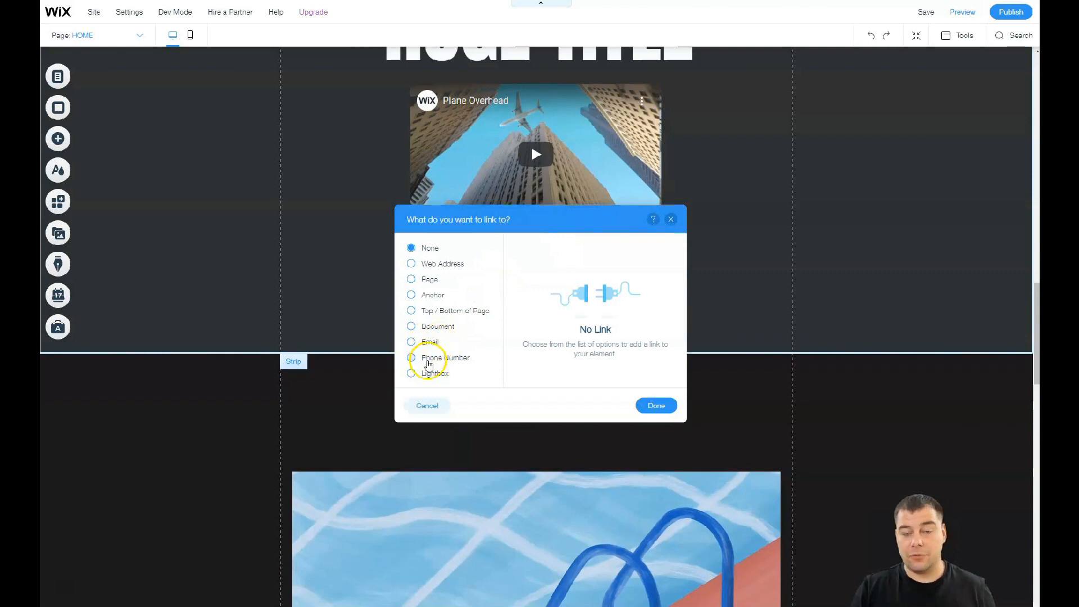
{"action": "left_click", "coordinate": [670, 220]}
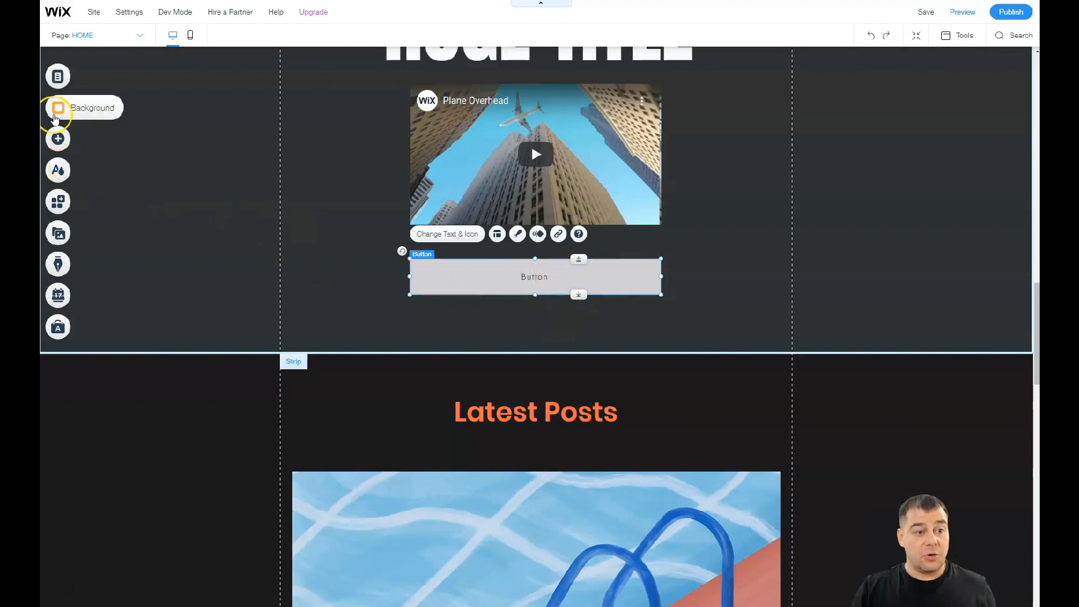
Set the home page background to the white custom color and check the effect along the page
{"action": "left_click", "coordinate": [55, 109]}
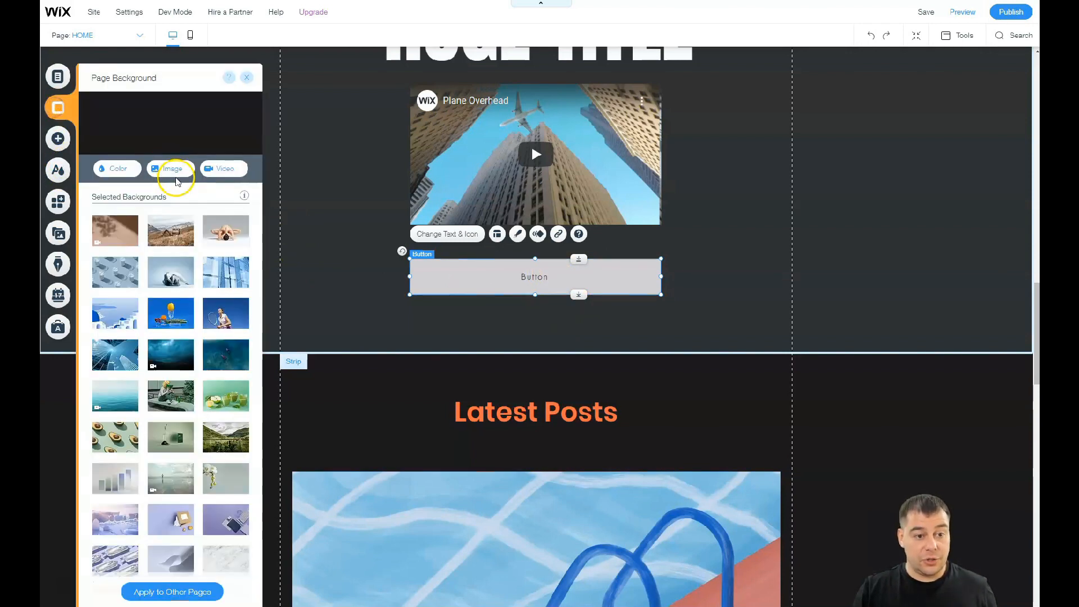
{"action": "left_click", "coordinate": [114, 168]}
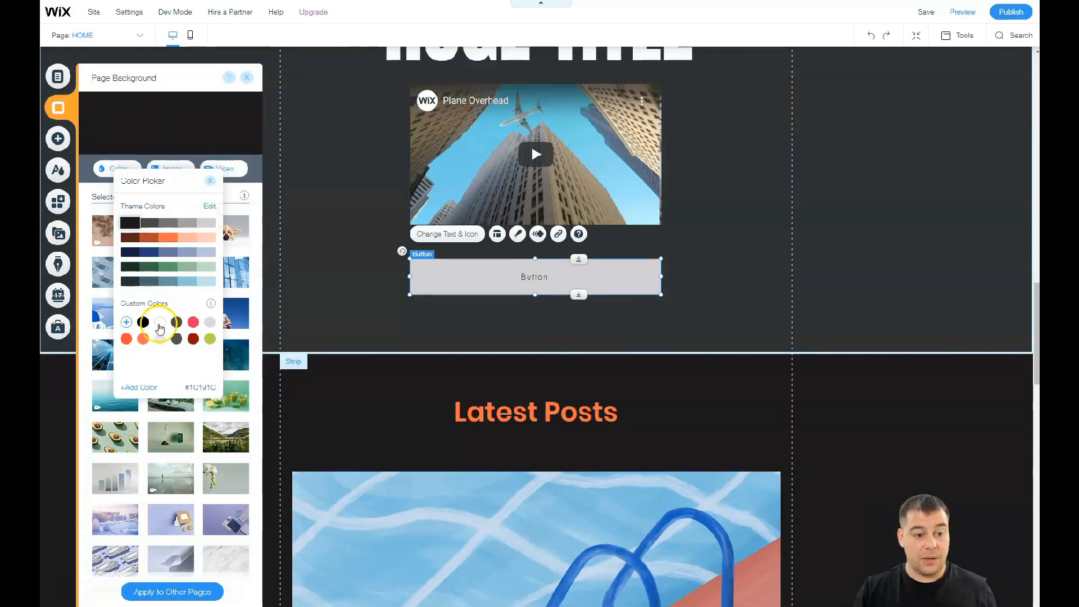
{"action": "left_click", "coordinate": [160, 321]}
{"action": "left_click", "coordinate": [241, 90]}
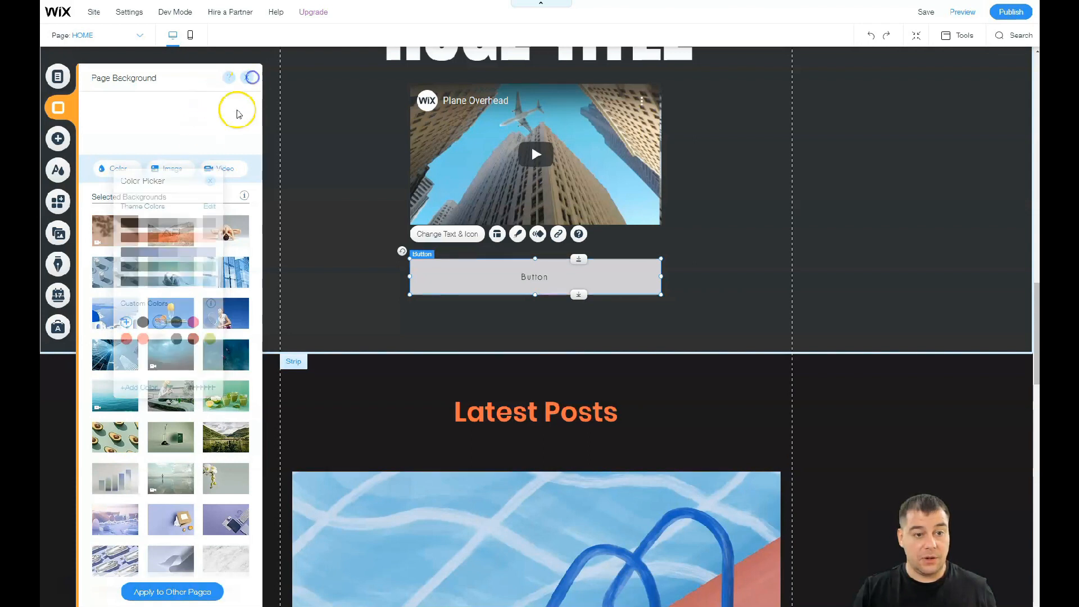
{"action": "left_click", "coordinate": [246, 78]}
{"action": "scroll", "coordinate": [521, 394], "scroll_direction": "down", "scroll_amount": 15}
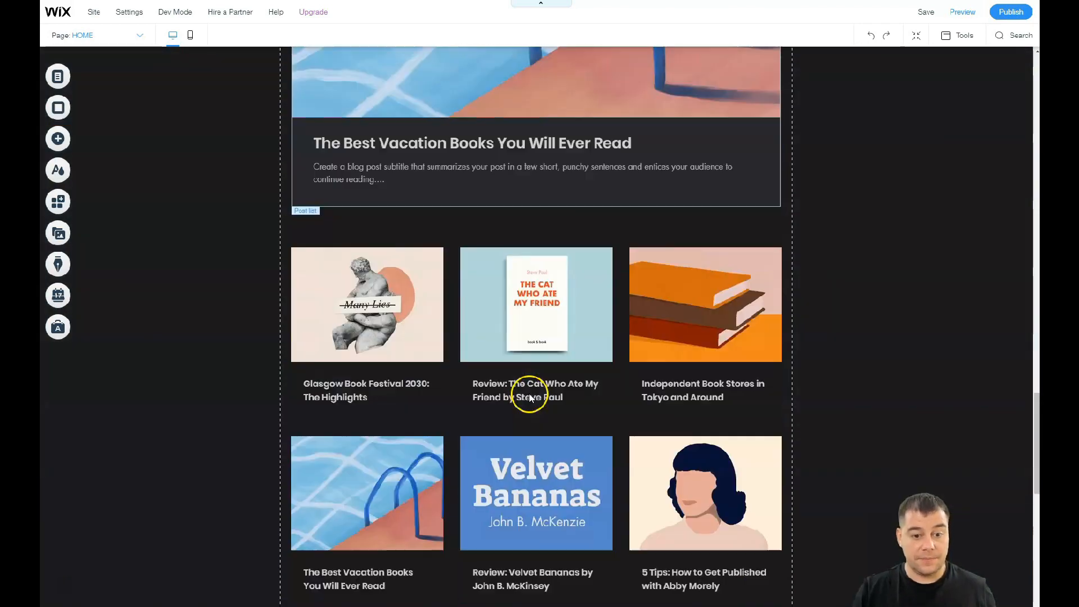
{"action": "scroll", "coordinate": [522, 393], "scroll_direction": "up", "scroll_amount": 10}
{"action": "scroll", "coordinate": [520, 393], "scroll_direction": "up", "scroll_amount": 15}
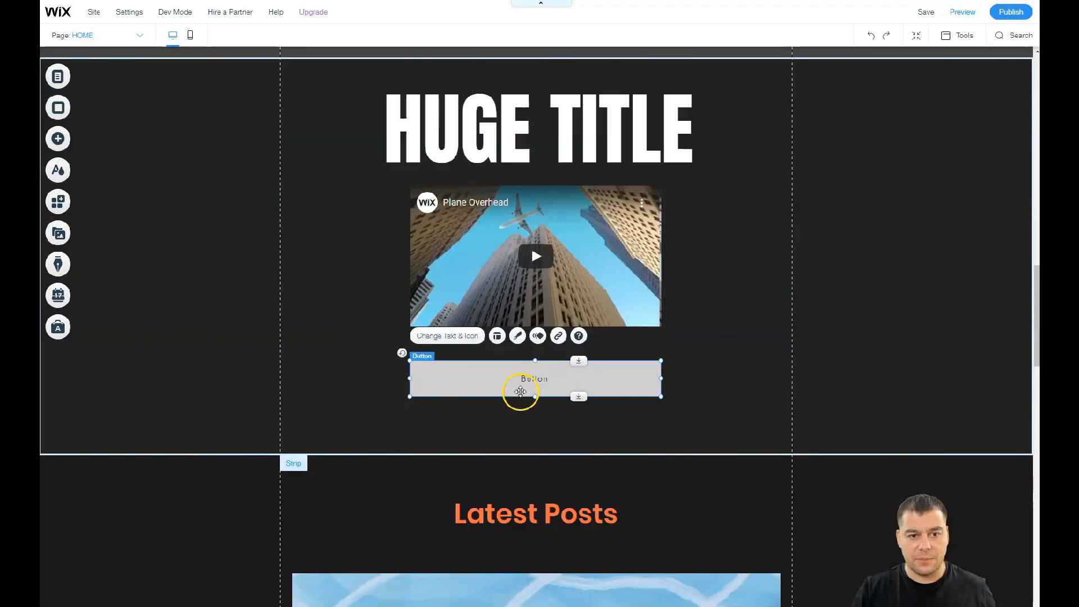
{"action": "scroll", "coordinate": [520, 392], "scroll_direction": "up", "scroll_amount": 8}
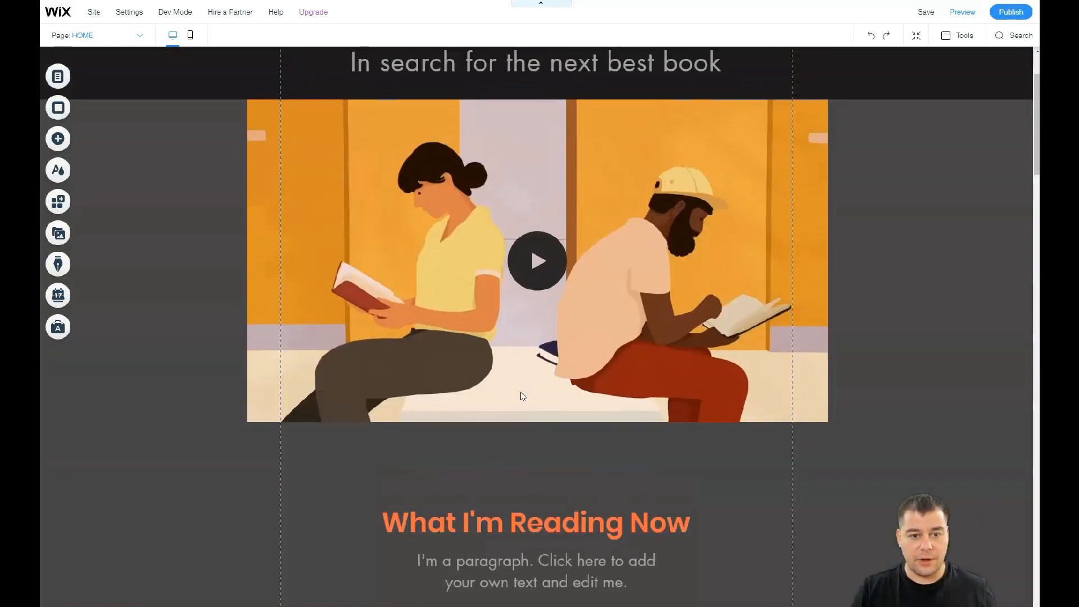
{"action": "scroll", "coordinate": [515, 392], "scroll_direction": "down", "scroll_amount": 6}
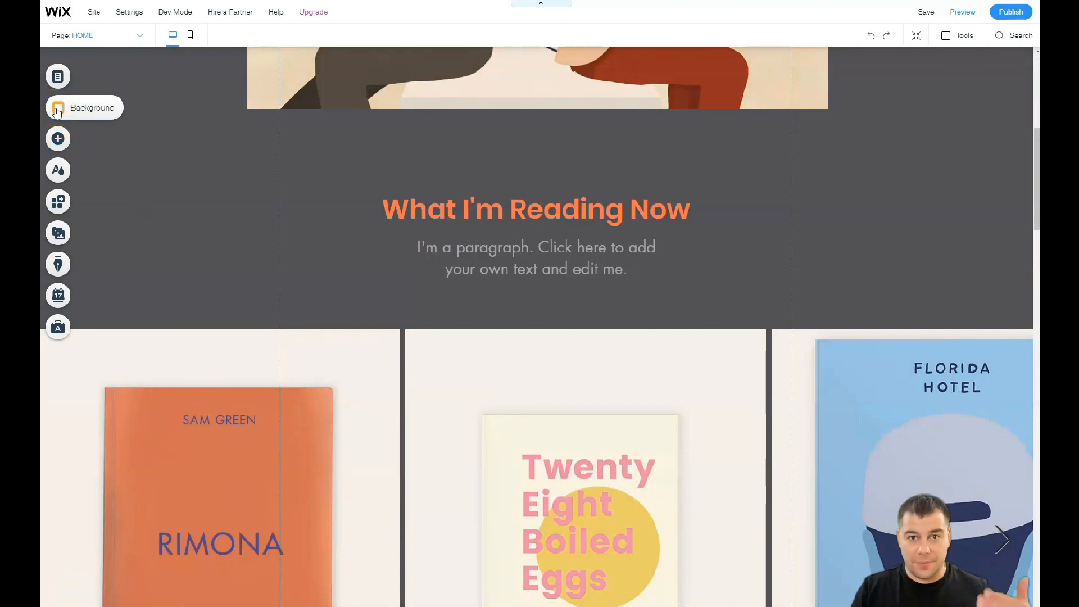
Browse the preset image and video backgrounds for the page and close them without applying one
{"action": "left_click", "coordinate": [57, 108]}
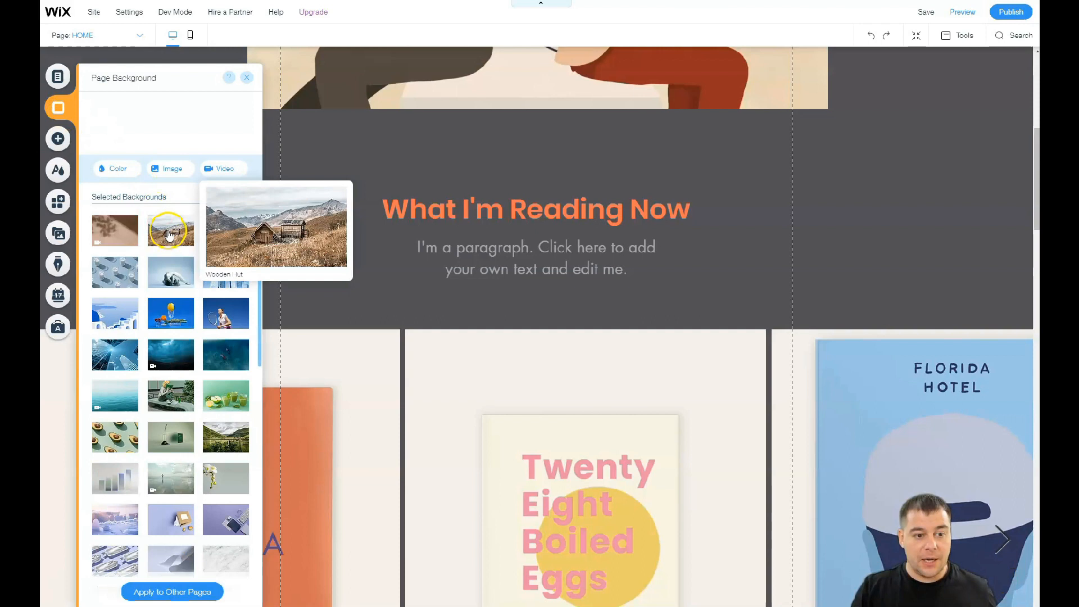
{"action": "scroll", "coordinate": [181, 260], "scroll_direction": "down", "scroll_amount": 10}
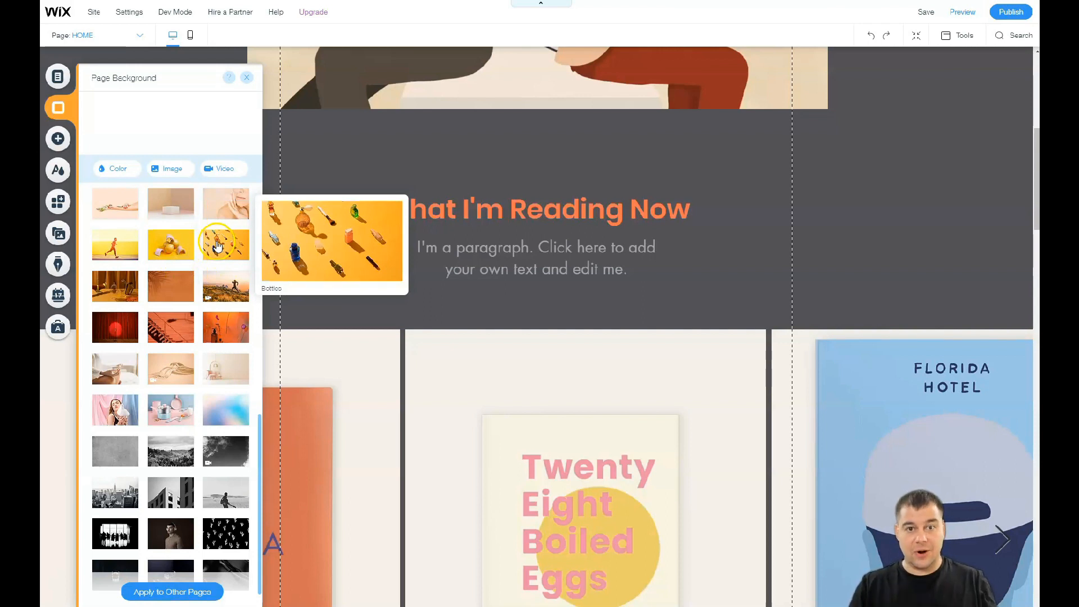
{"action": "left_click", "coordinate": [249, 78]}
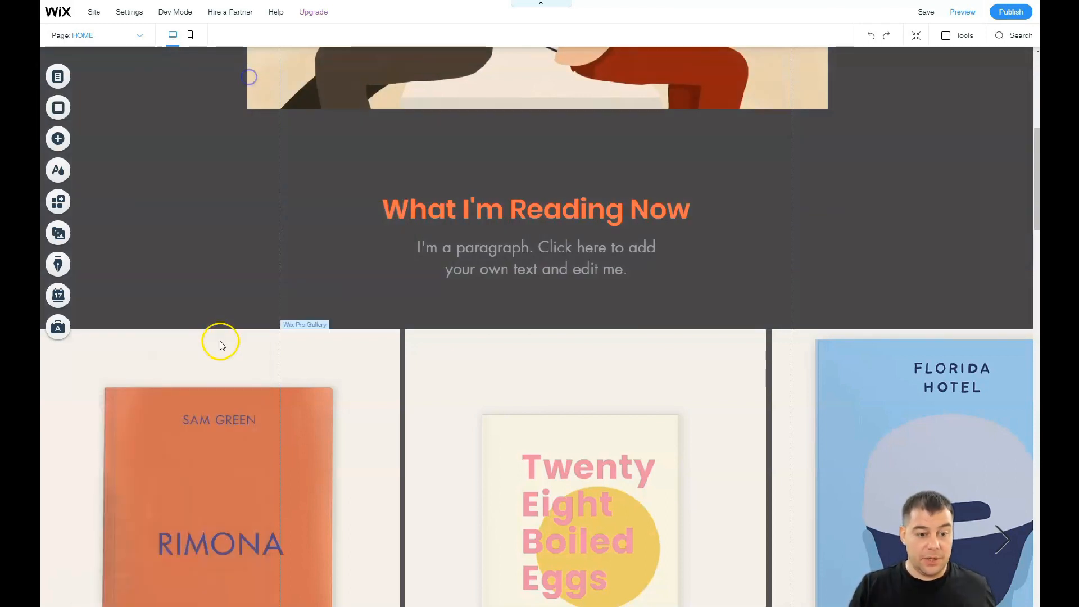
{"action": "scroll", "coordinate": [393, 314], "scroll_direction": "down", "scroll_amount": 5}
{"action": "scroll", "coordinate": [356, 318], "scroll_direction": "down", "scroll_amount": 4}
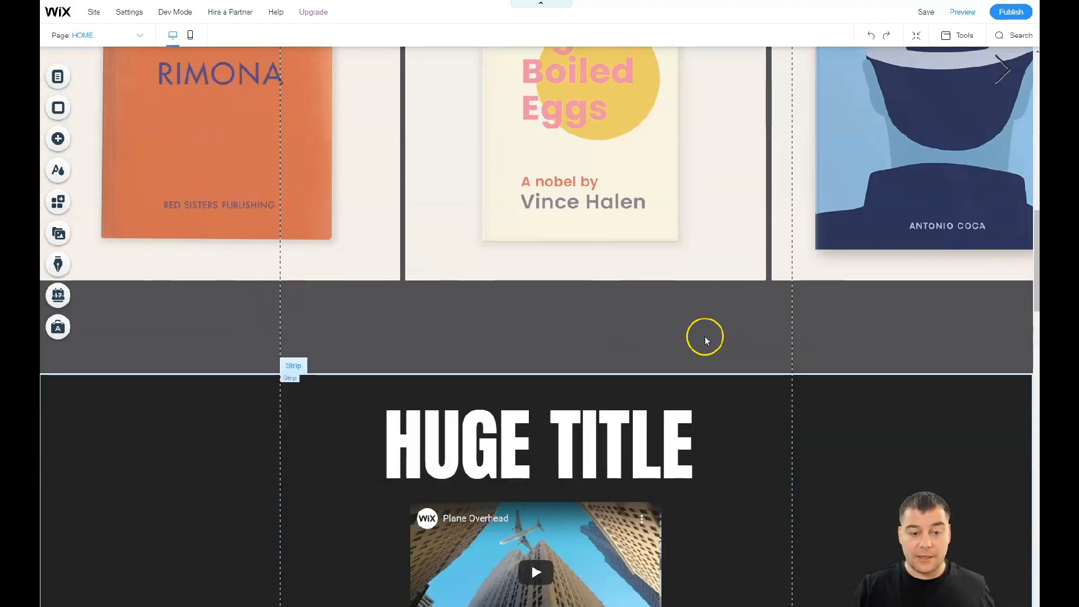
{"action": "scroll", "coordinate": [413, 346], "scroll_direction": "down", "scroll_amount": 3}
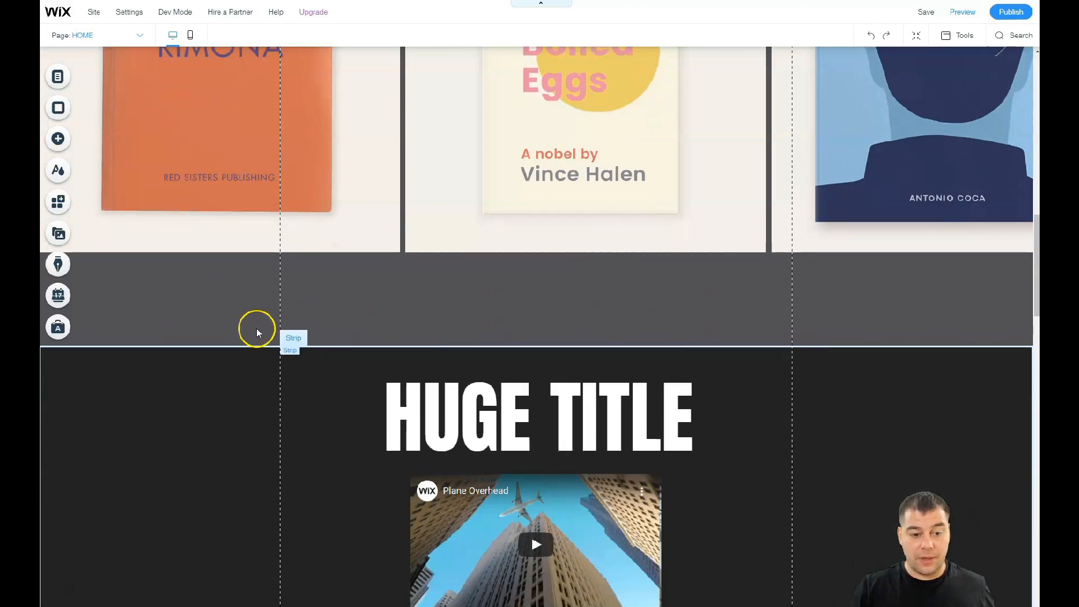
{"action": "scroll", "coordinate": [338, 298], "scroll_direction": "down", "scroll_amount": 4}
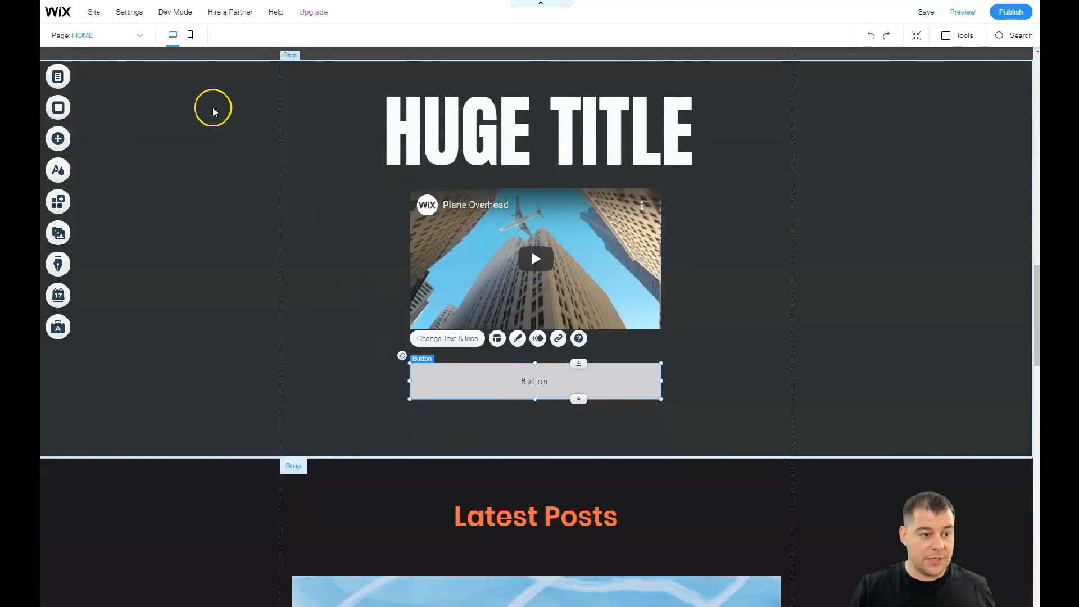
Browse the Marketing category of the Wix App Market down to its end, and close the market without adding an app
{"action": "left_click", "coordinate": [58, 205]}
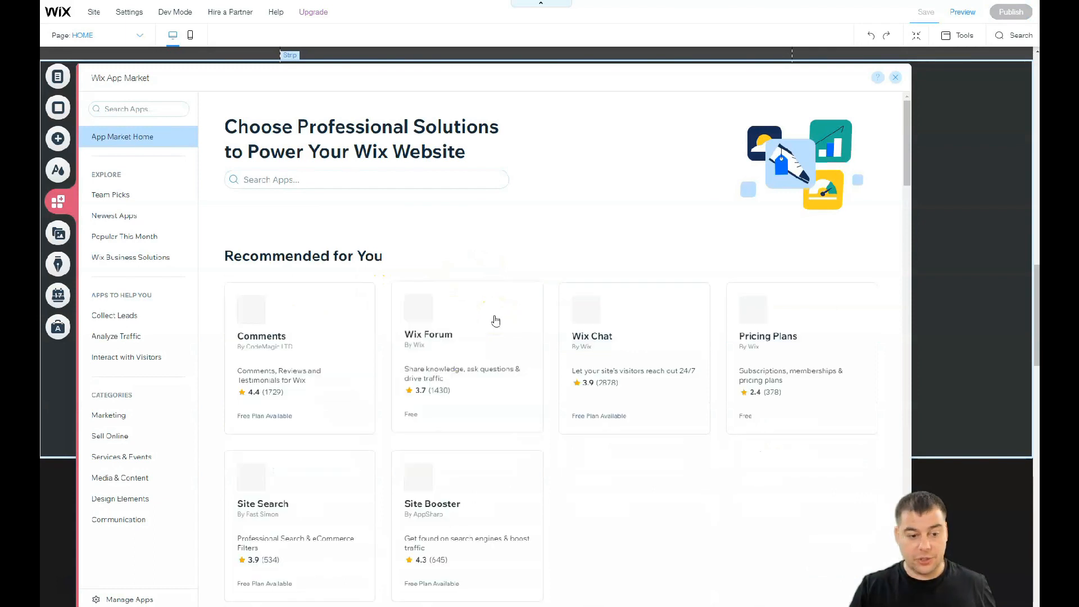
{"action": "left_click", "coordinate": [108, 419]}
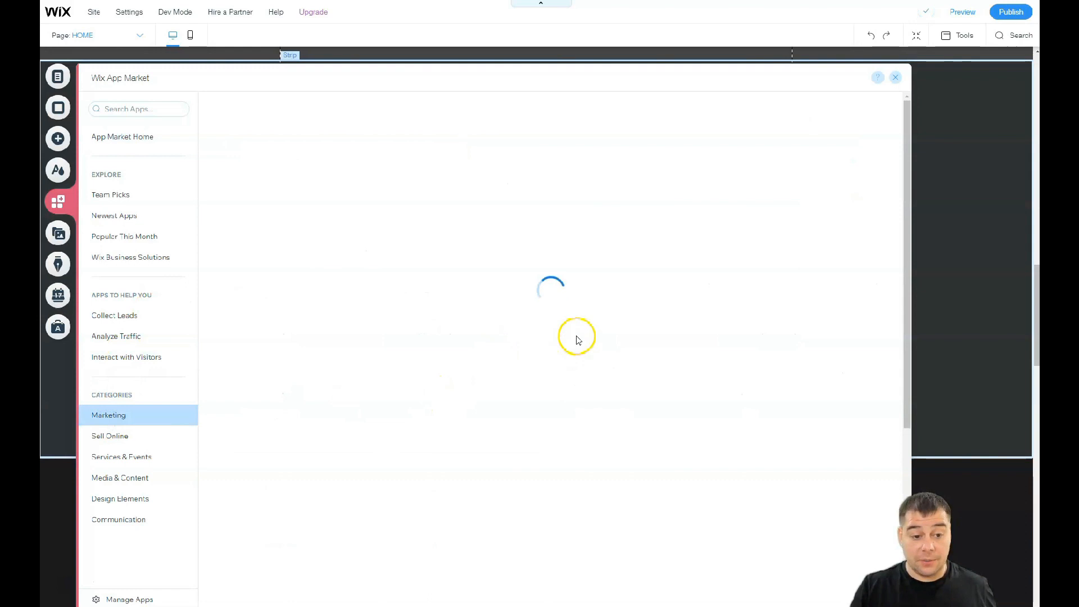
{"action": "scroll", "coordinate": [578, 337], "scroll_direction": "down", "scroll_amount": 3}
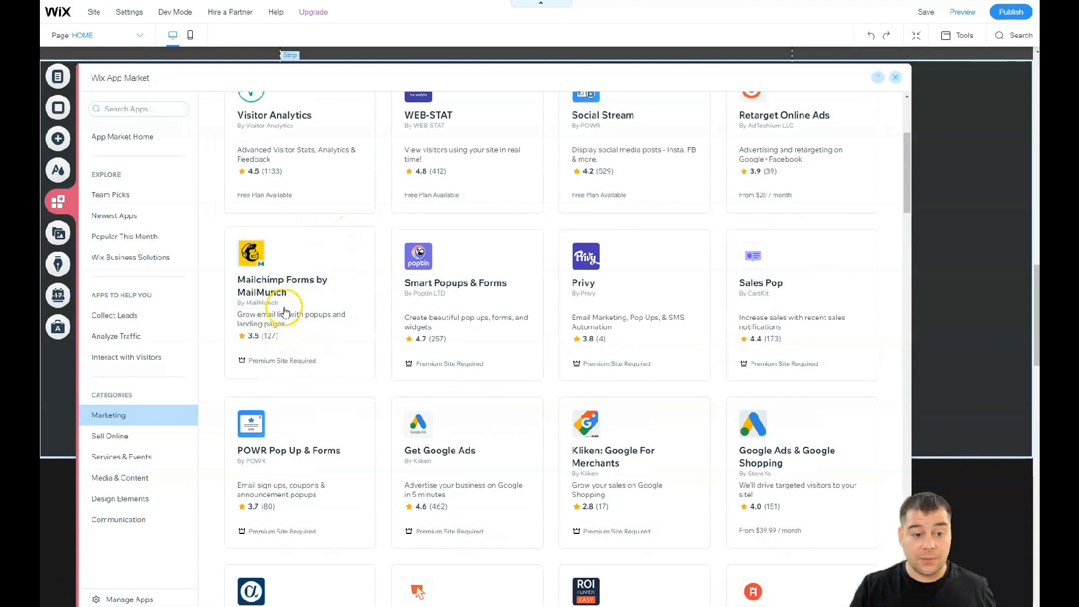
{"action": "scroll", "coordinate": [539, 332], "scroll_direction": "down", "scroll_amount": 5}
{"action": "scroll", "coordinate": [555, 305], "scroll_direction": "down", "scroll_amount": 10}
{"action": "scroll", "coordinate": [633, 311], "scroll_direction": "down", "scroll_amount": 16}
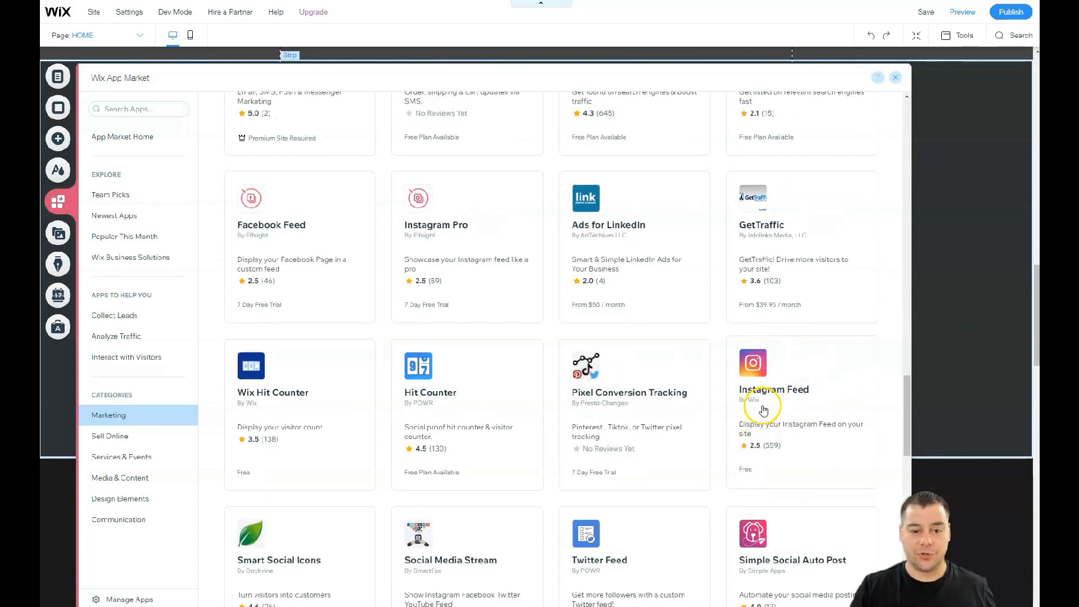
{"action": "scroll", "coordinate": [763, 393], "scroll_direction": "down", "scroll_amount": 3}
{"action": "scroll", "coordinate": [762, 290], "scroll_direction": "down", "scroll_amount": 4}
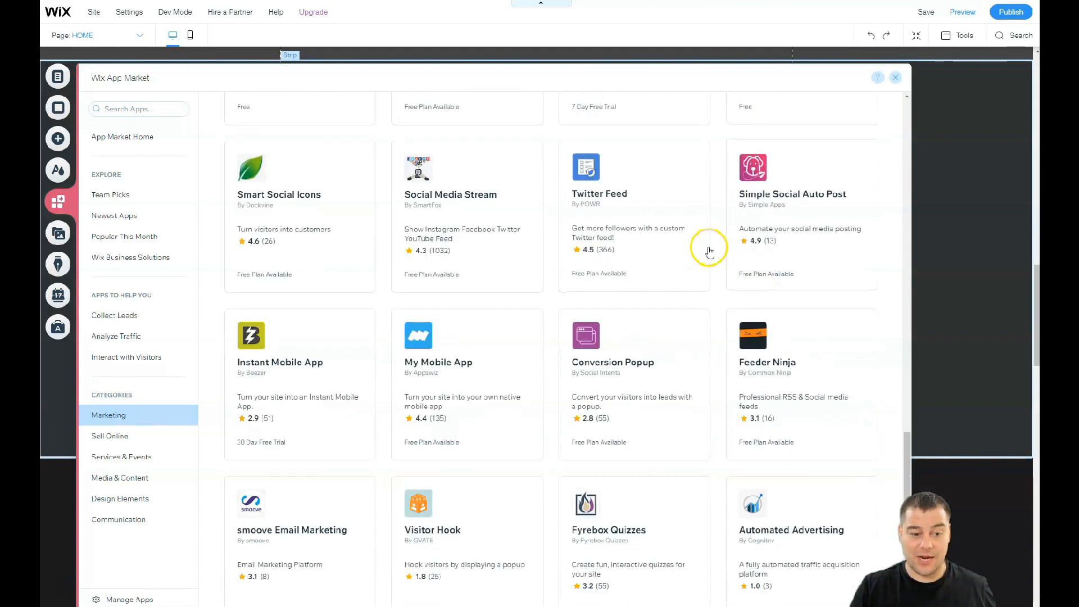
{"action": "scroll", "coordinate": [646, 275], "scroll_direction": "down", "scroll_amount": 5}
{"action": "scroll", "coordinate": [613, 264], "scroll_direction": "down", "scroll_amount": 2}
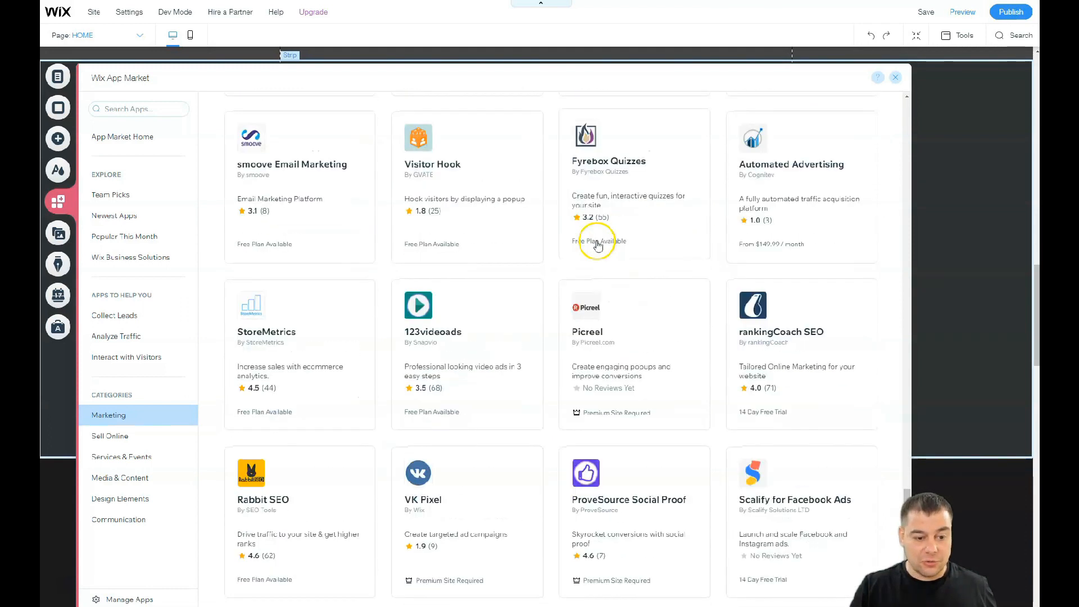
{"action": "scroll", "coordinate": [593, 253], "scroll_direction": "down", "scroll_amount": 4}
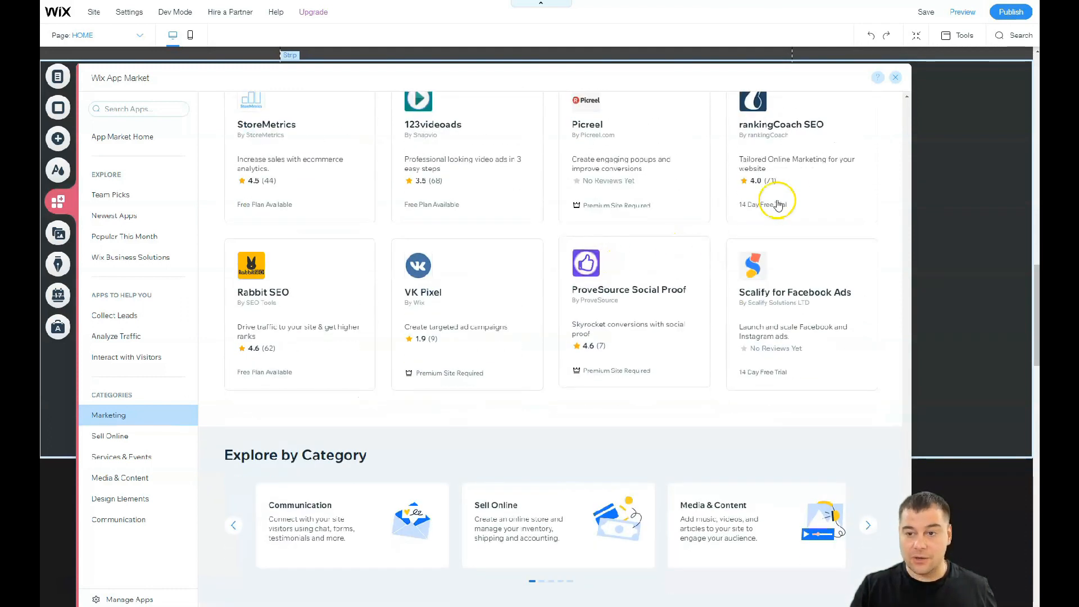
{"action": "left_click", "coordinate": [895, 79]}
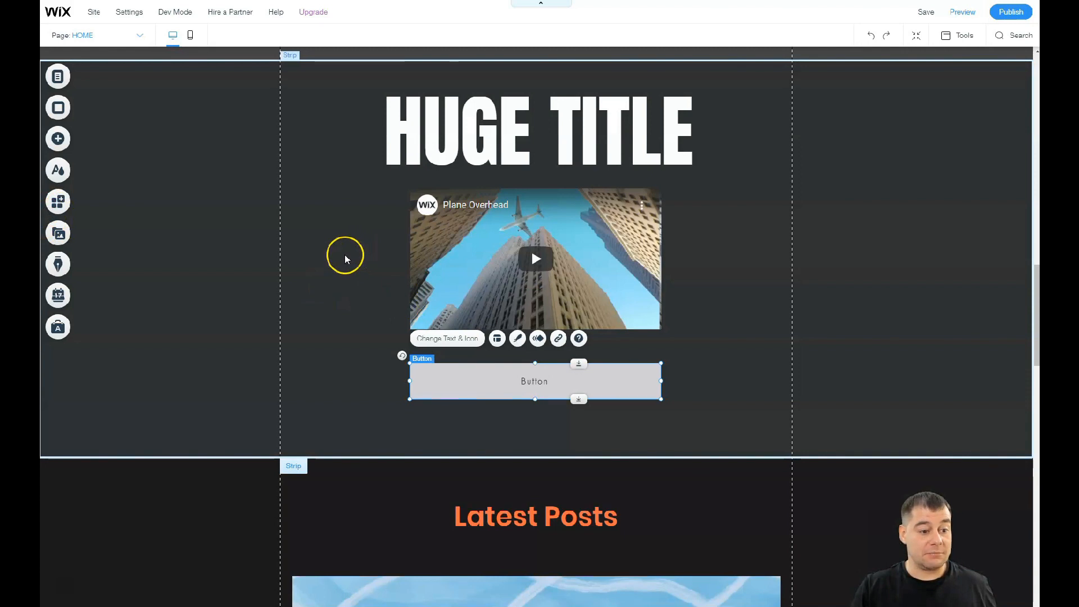
{"action": "scroll", "coordinate": [484, 245], "scroll_direction": "up", "scroll_amount": 3}
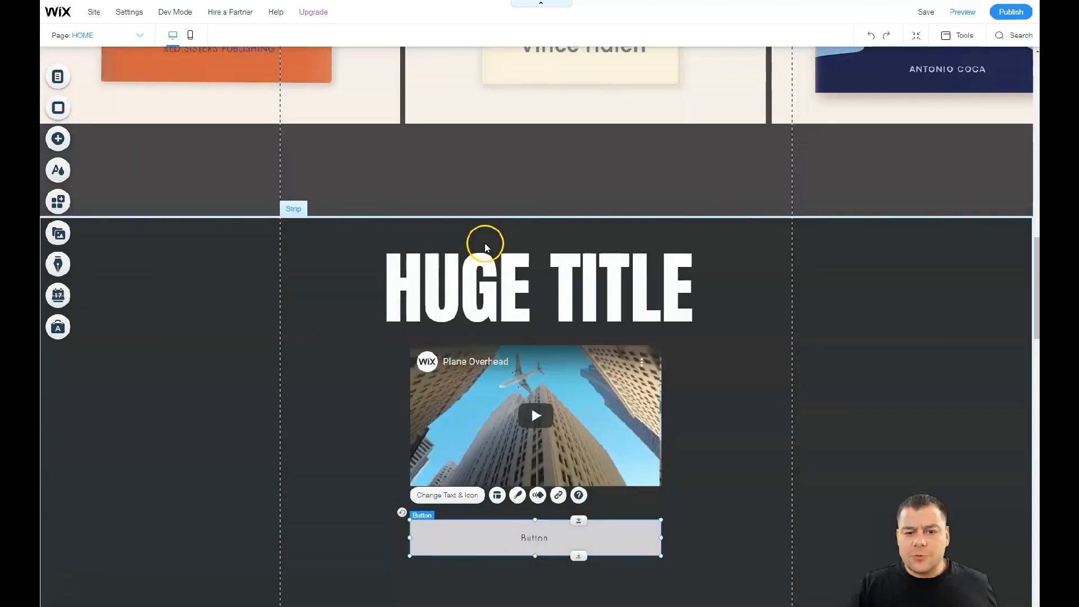
{"action": "scroll", "coordinate": [486, 248], "scroll_direction": "down", "scroll_amount": 2}
{"action": "left_click", "coordinate": [531, 175]}
{"action": "mouse_move", "coordinate": [531, 175]}
{"action": "left_mouse_down"}
{"action": "mouse_move", "coordinate": [464, 175]}
{"action": "mouse_move", "coordinate": [515, 175]}
{"action": "mouse_move", "coordinate": [513, 167]}
{"action": "left_mouse_up"}
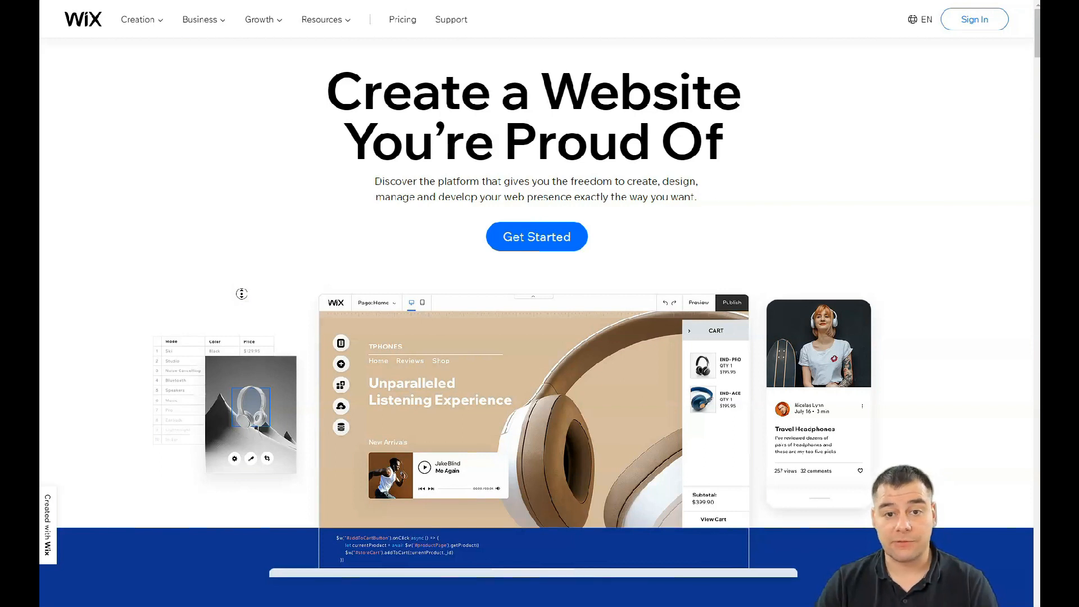
Read through the Wix homepage from the introduction, past the site-building steps and template categories, to the Wix Editor section
{"action": "scroll", "coordinate": [242, 298], "scroll_direction": "down", "scroll_amount": 1}
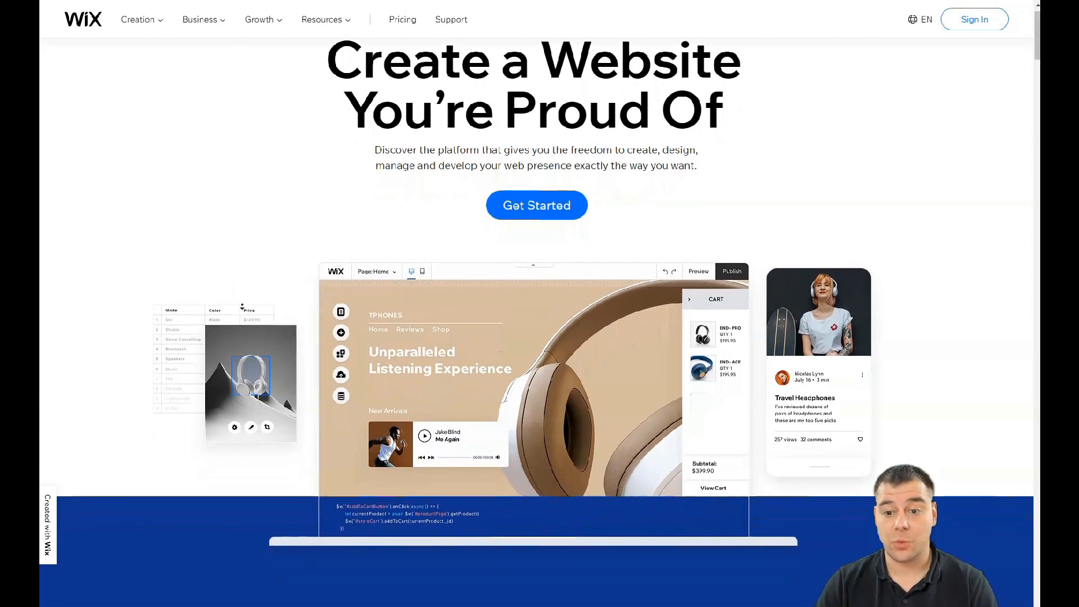
{"action": "scroll", "coordinate": [242, 308], "scroll_direction": "down", "scroll_amount": 2}
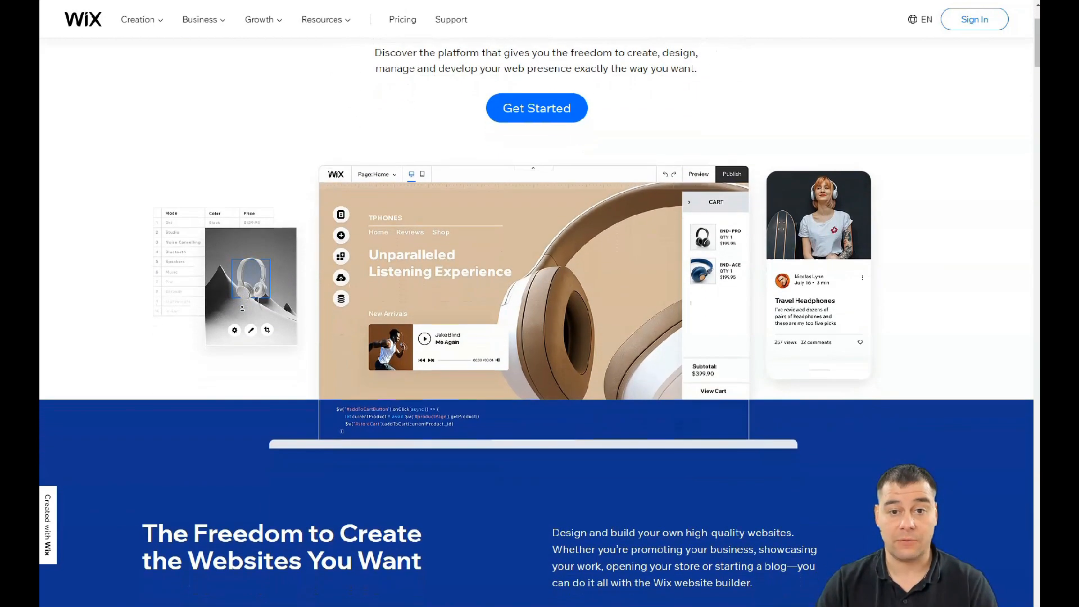
{"action": "scroll", "coordinate": [242, 308], "scroll_direction": "down", "scroll_amount": 2}
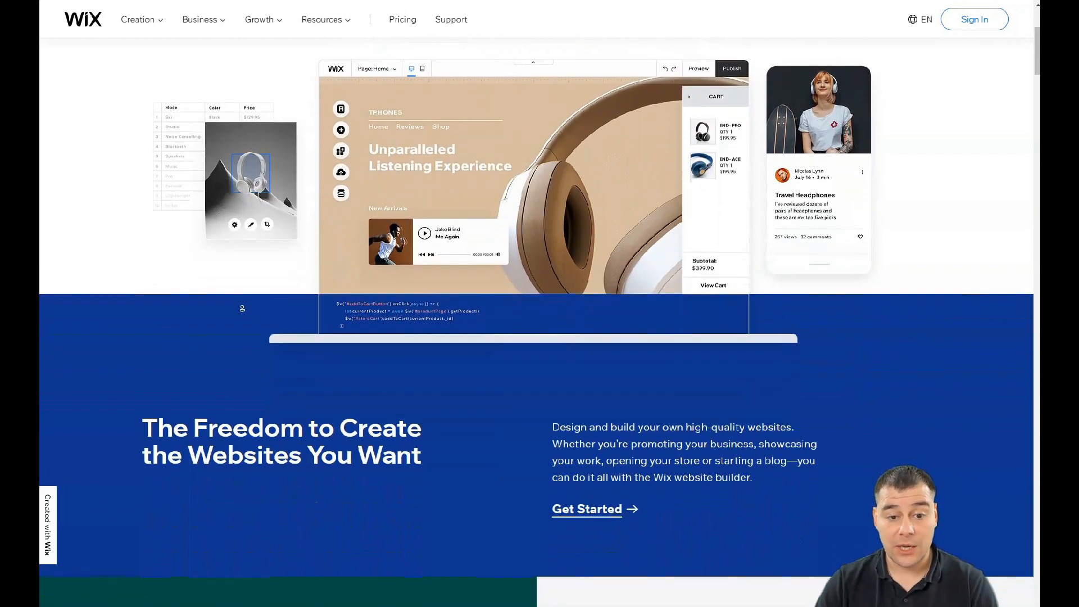
{"action": "scroll", "coordinate": [242, 308], "scroll_direction": "down", "scroll_amount": 2}
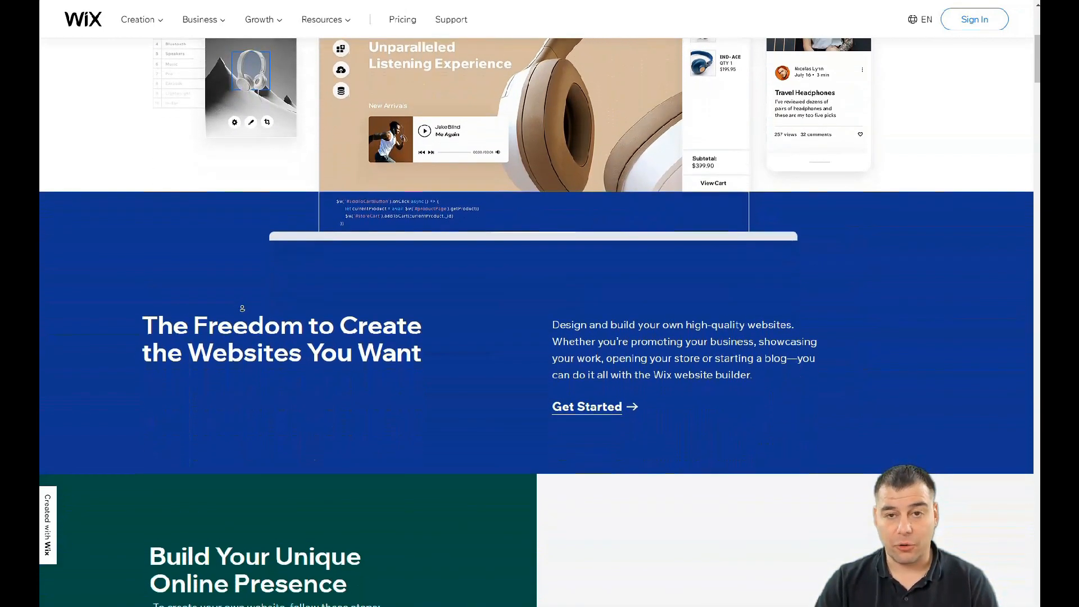
{"action": "scroll", "coordinate": [242, 307], "scroll_direction": "down", "scroll_amount": 2}
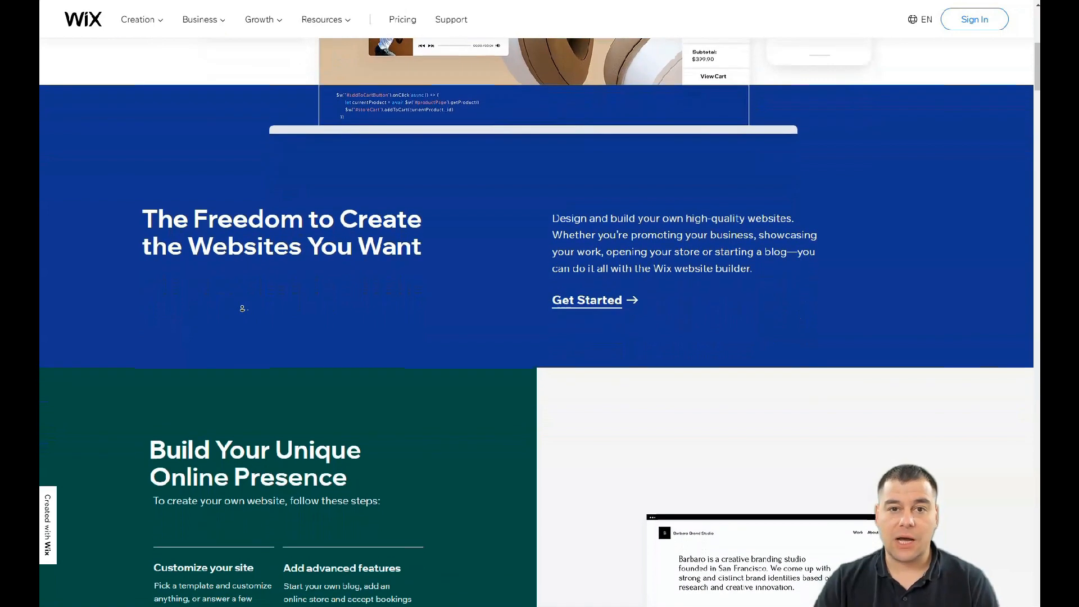
{"action": "scroll", "coordinate": [243, 308], "scroll_direction": "down", "scroll_amount": 2}
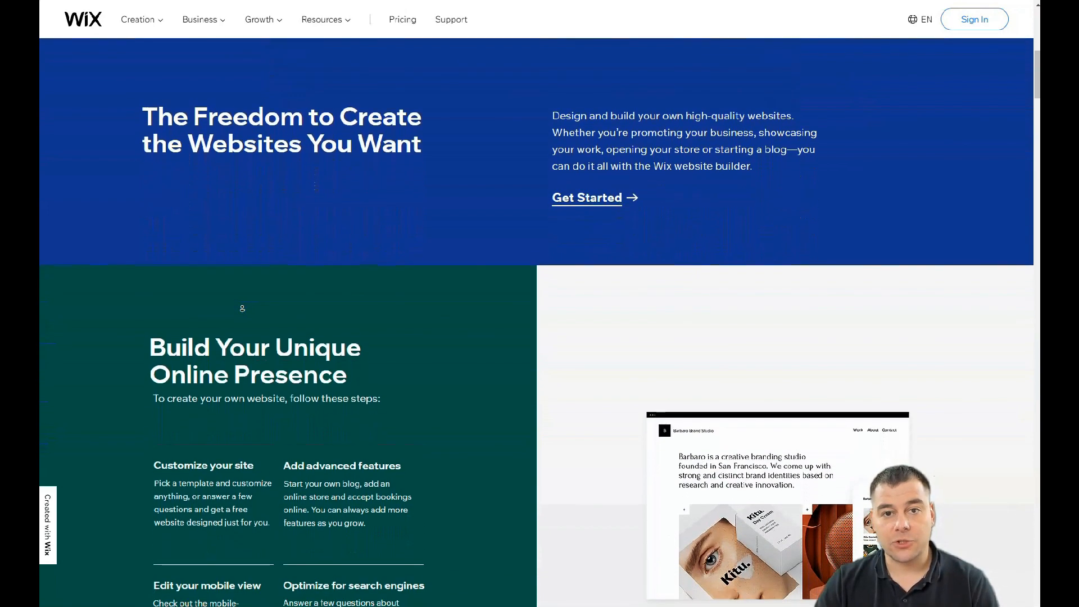
{"action": "scroll", "coordinate": [242, 308], "scroll_direction": "down", "scroll_amount": 2}
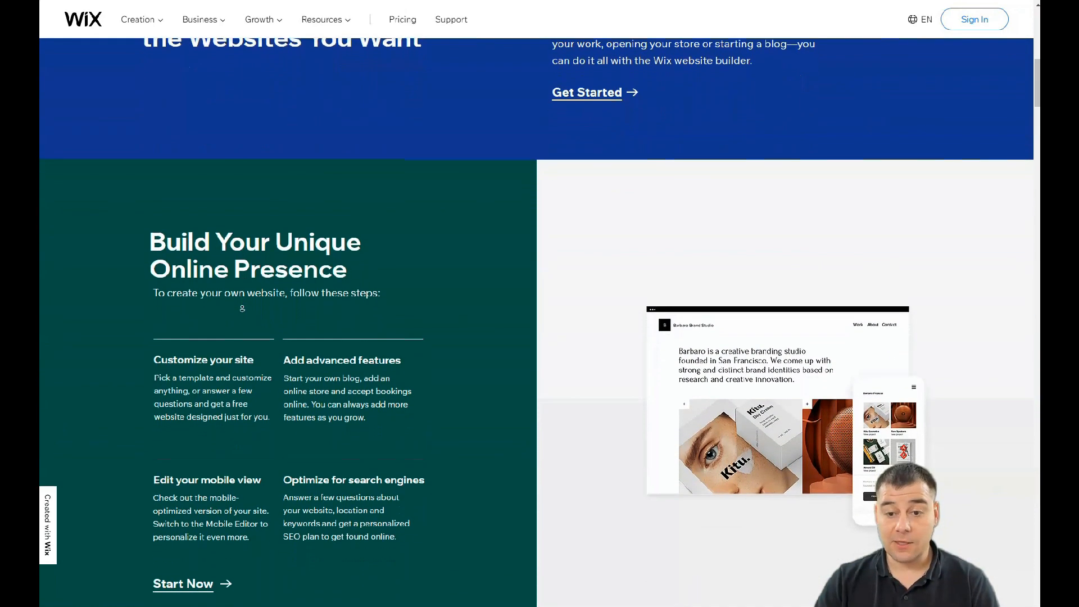
{"action": "scroll", "coordinate": [242, 308], "scroll_direction": "down", "scroll_amount": 2}
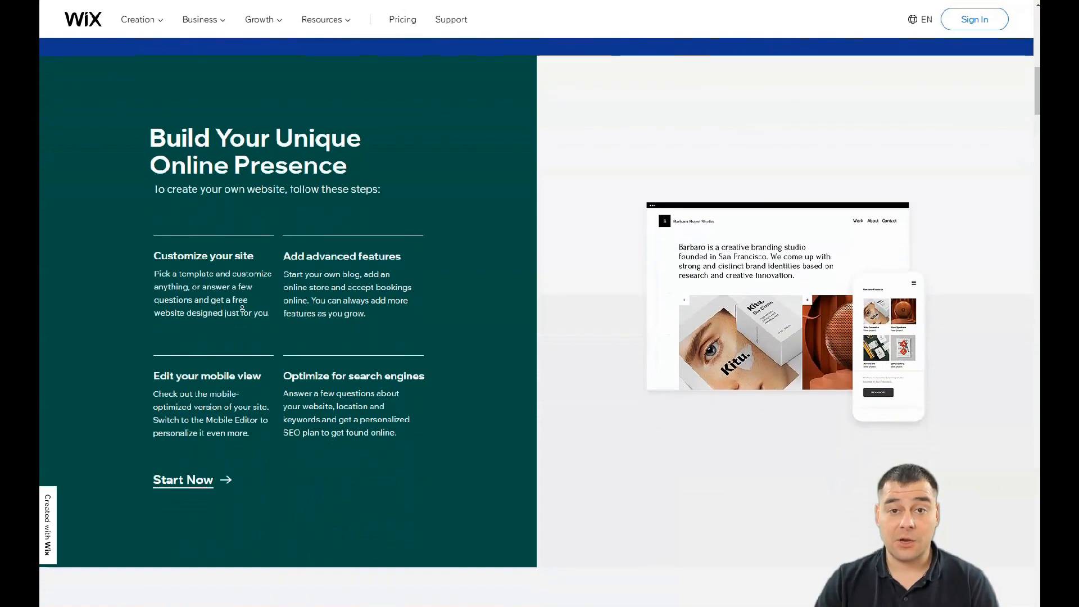
{"action": "scroll", "coordinate": [242, 307], "scroll_direction": "down", "scroll_amount": 2}
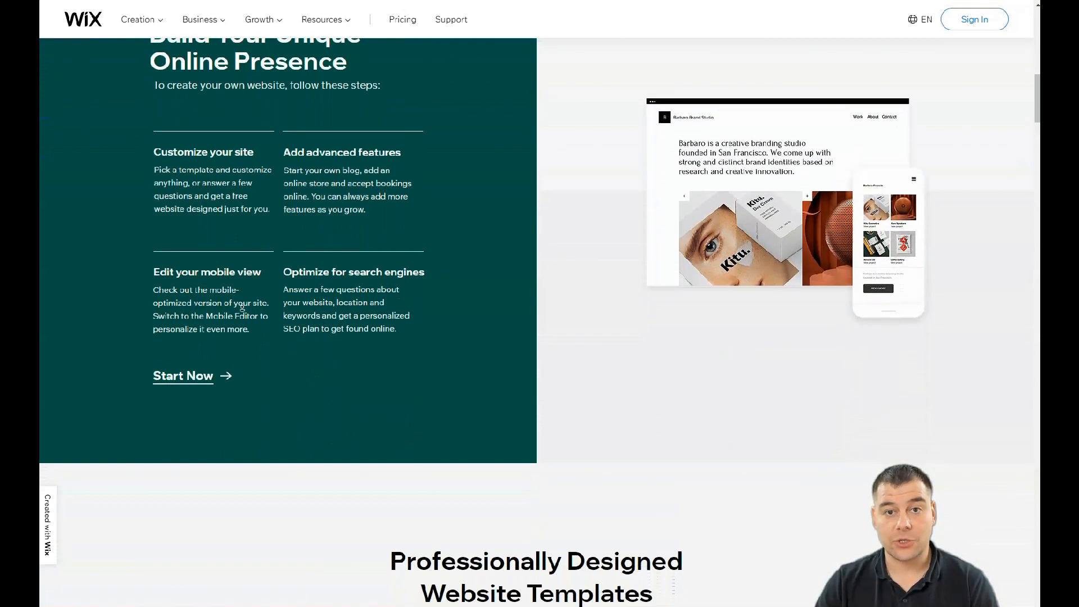
{"action": "scroll", "coordinate": [242, 308], "scroll_direction": "down", "scroll_amount": 2}
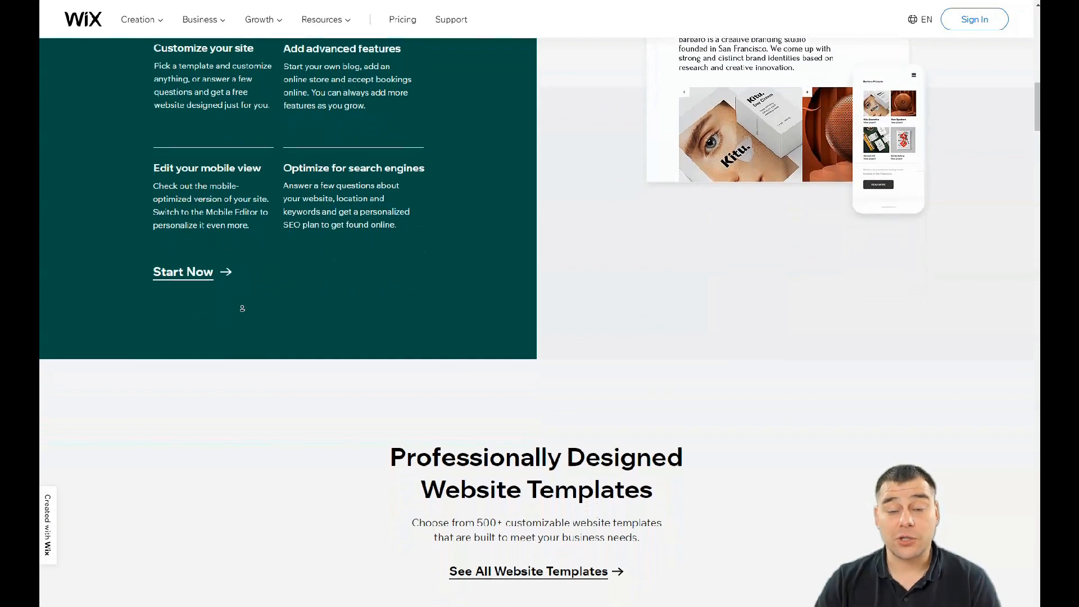
{"action": "scroll", "coordinate": [242, 308], "scroll_direction": "down", "scroll_amount": 2}
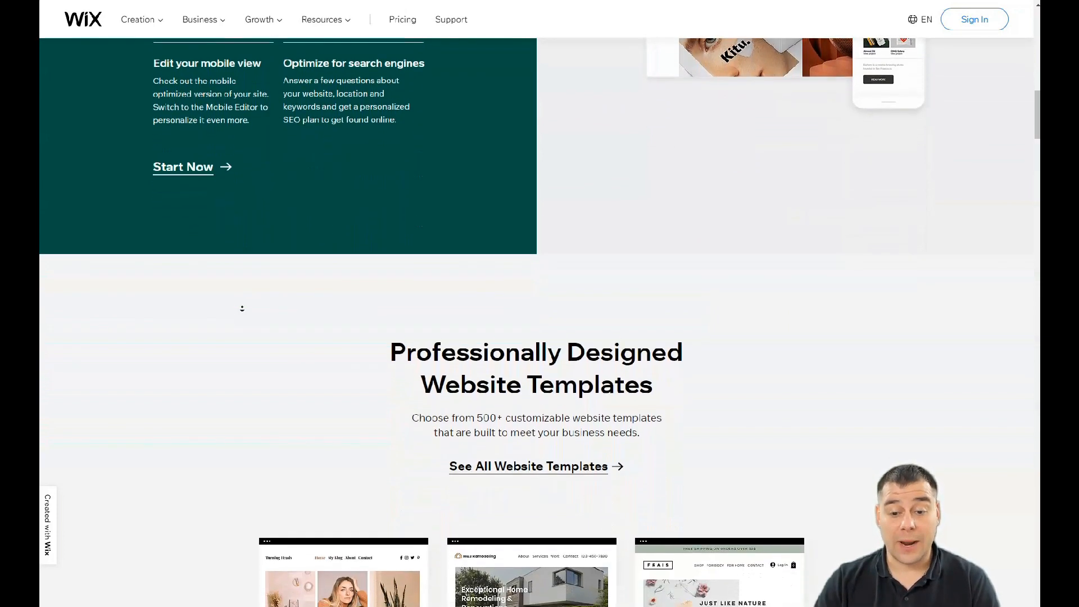
{"action": "scroll", "coordinate": [242, 308], "scroll_direction": "down", "scroll_amount": 2}
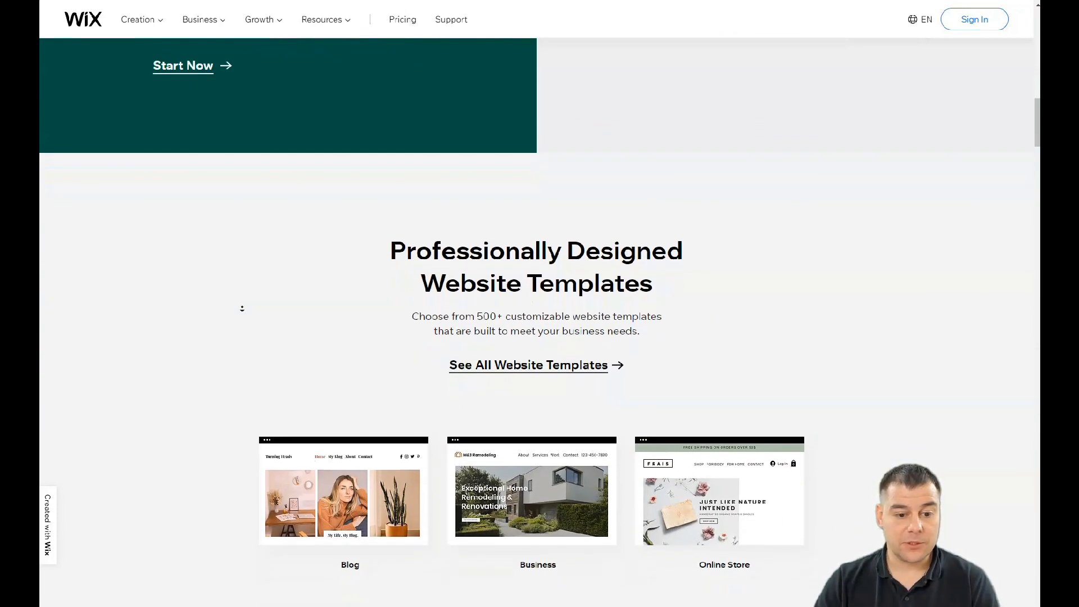
{"action": "scroll", "coordinate": [242, 308], "scroll_direction": "down", "scroll_amount": 2}
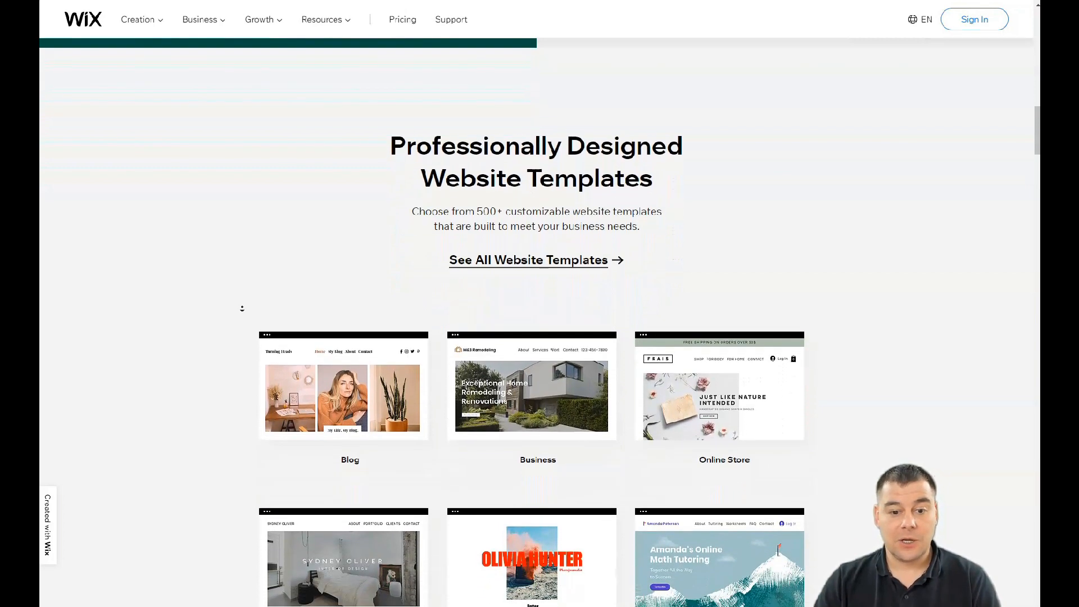
{"action": "scroll", "coordinate": [242, 307], "scroll_direction": "down", "scroll_amount": 2}
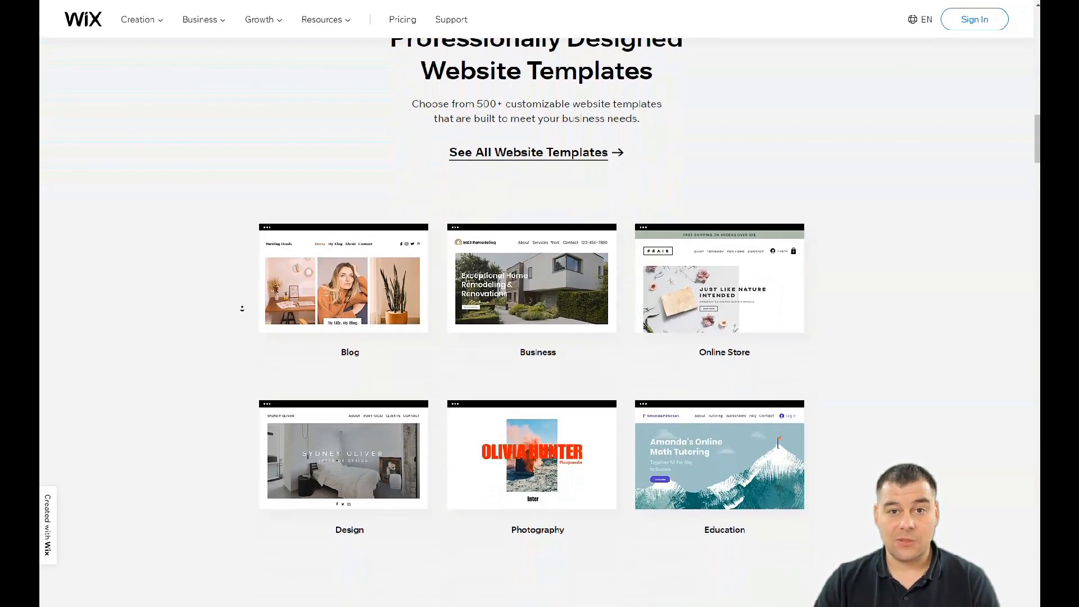
{"action": "scroll", "coordinate": [242, 308], "scroll_direction": "down", "scroll_amount": 2}
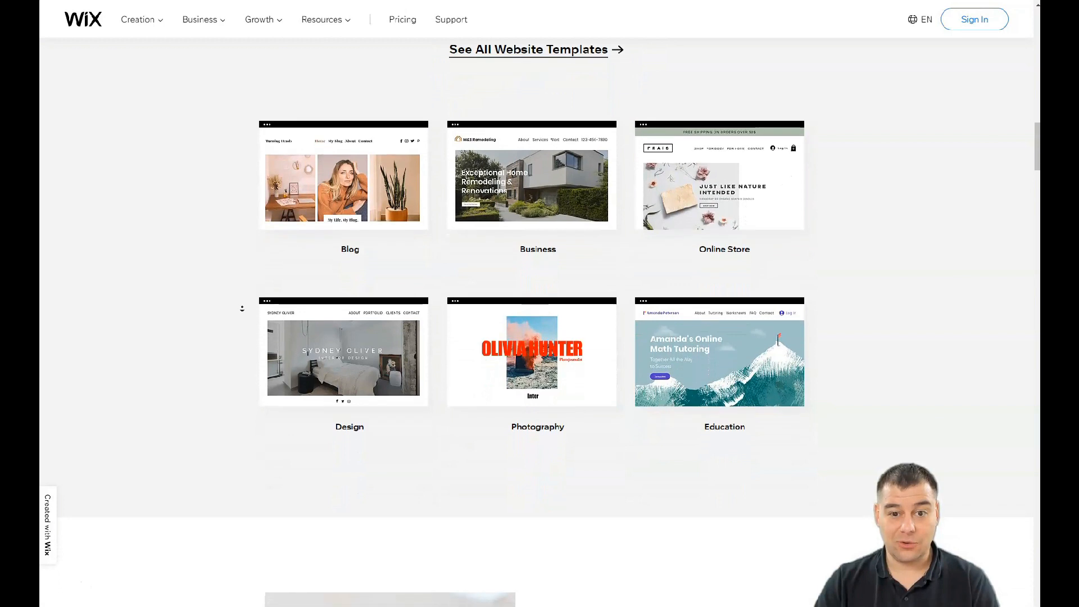
{"action": "scroll", "coordinate": [242, 308], "scroll_direction": "down", "scroll_amount": 2}
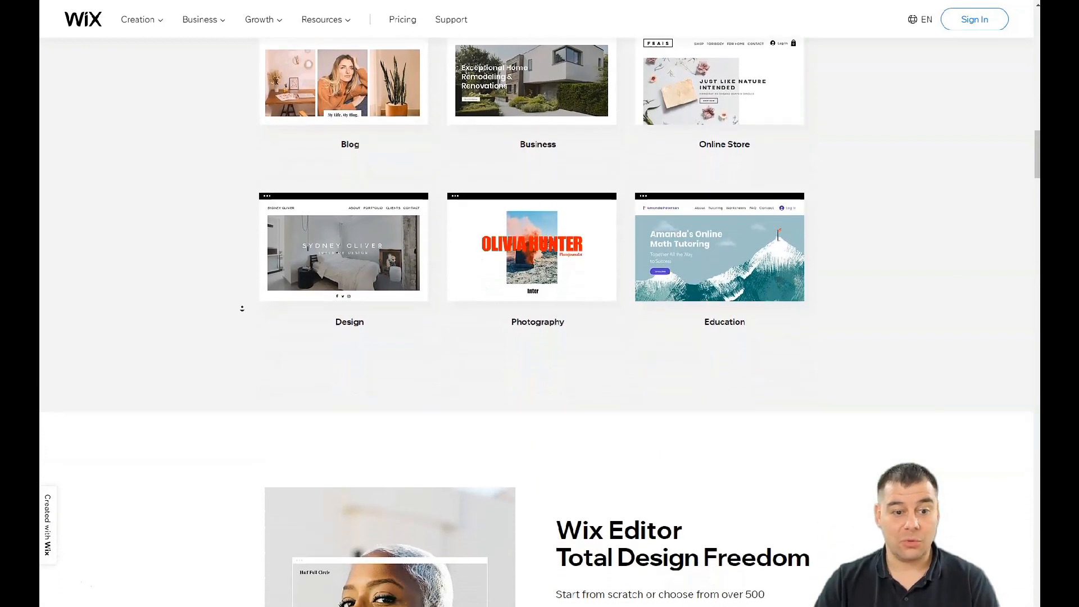
{"action": "scroll", "coordinate": [243, 308], "scroll_direction": "down", "scroll_amount": 2}
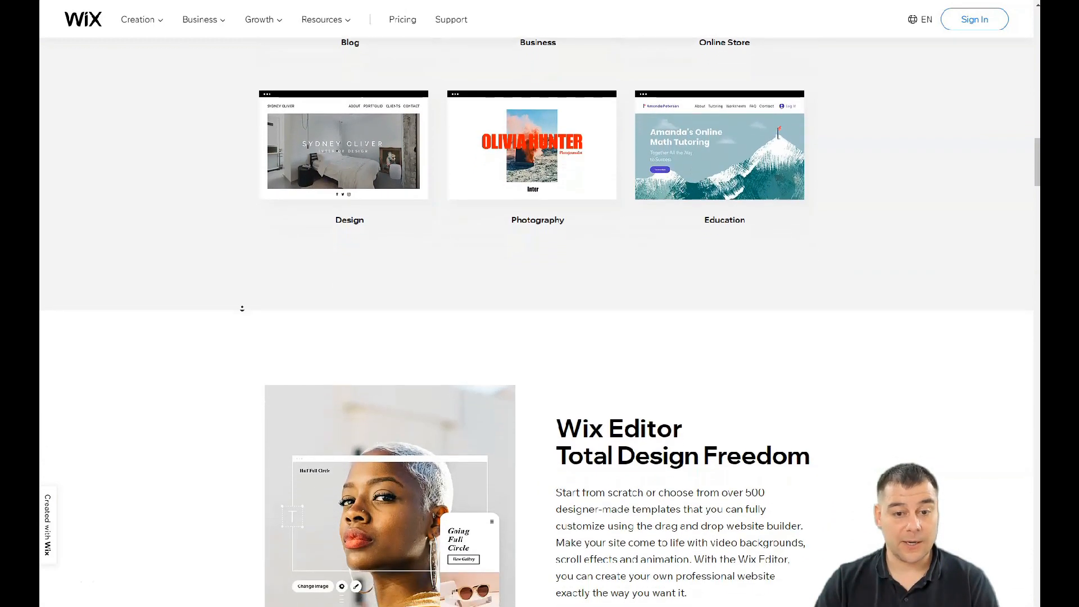
{"action": "scroll", "coordinate": [242, 307], "scroll_direction": "down", "scroll_amount": 2}
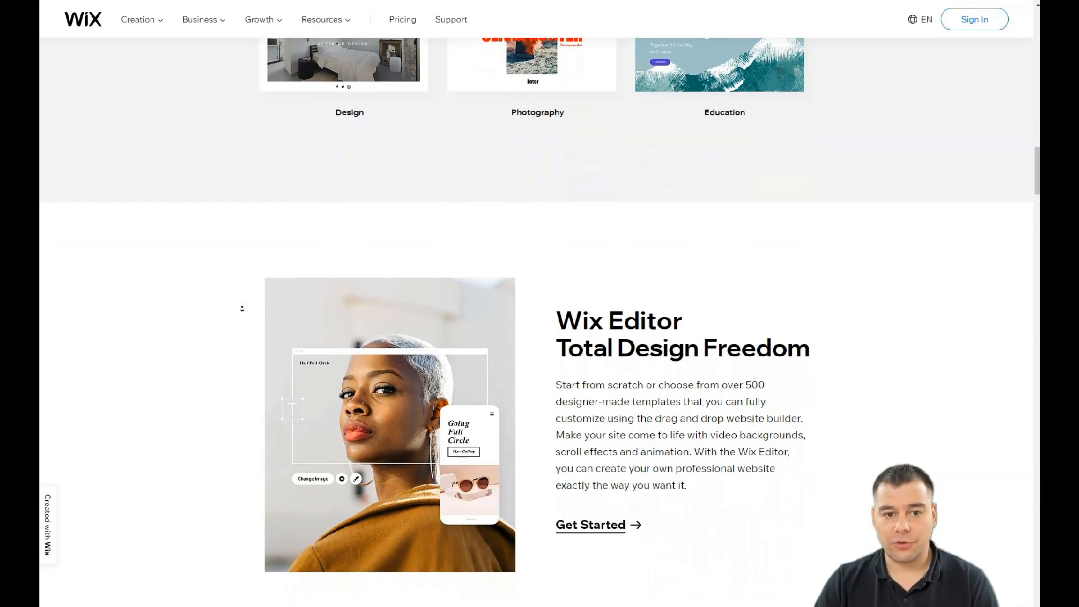
{"action": "scroll", "coordinate": [242, 308], "scroll_direction": "down", "scroll_amount": 2}
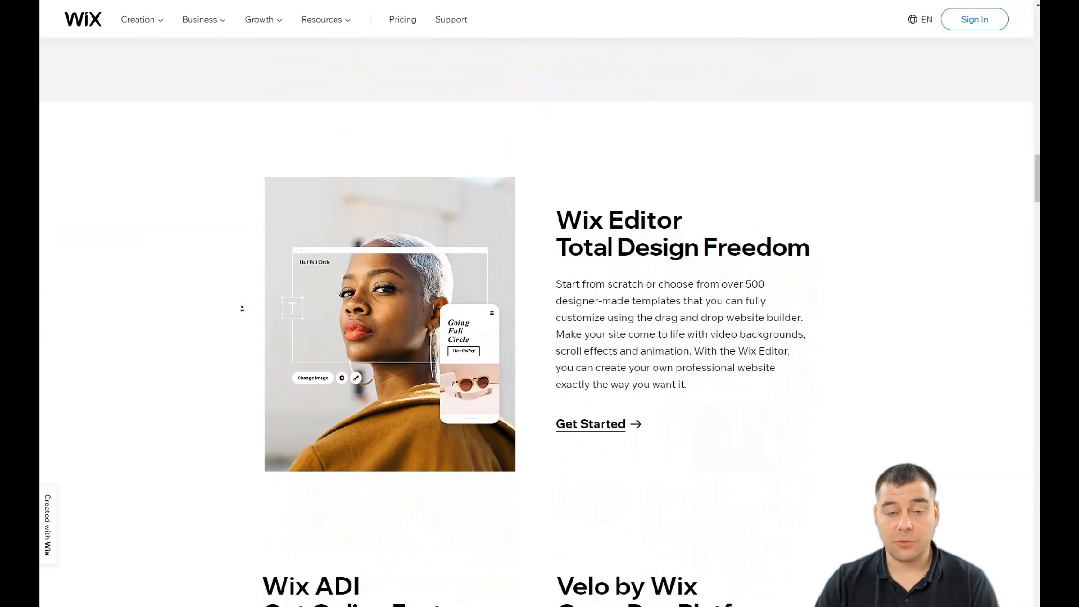
{"action": "scroll", "coordinate": [242, 308], "scroll_direction": "down", "scroll_amount": 1}
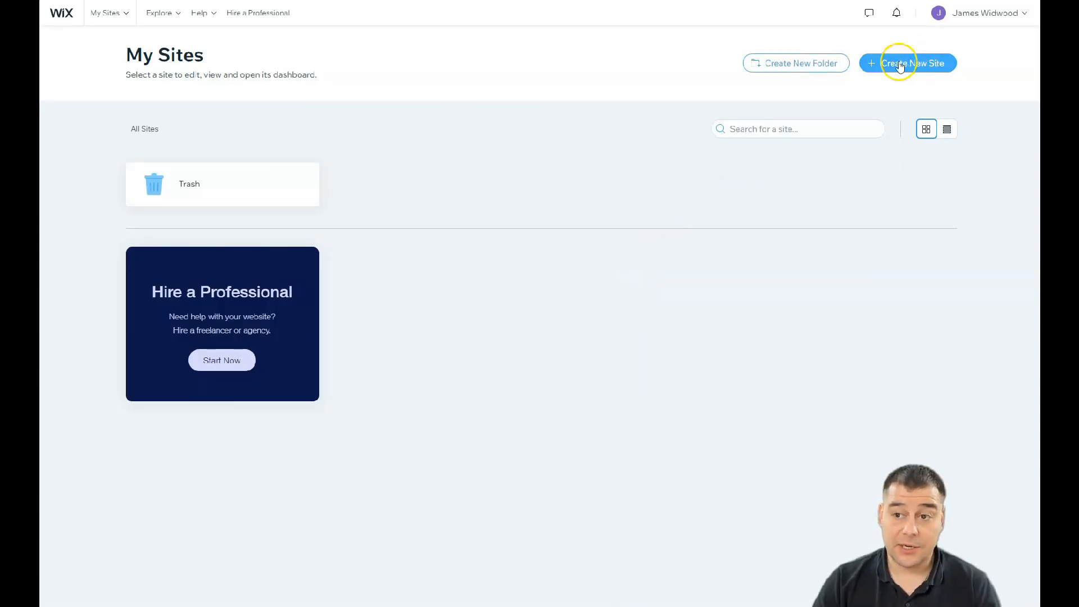
Start a new site of the kind Other and choose to create it with the Editor from a template
{"action": "left_click", "coordinate": [890, 65]}
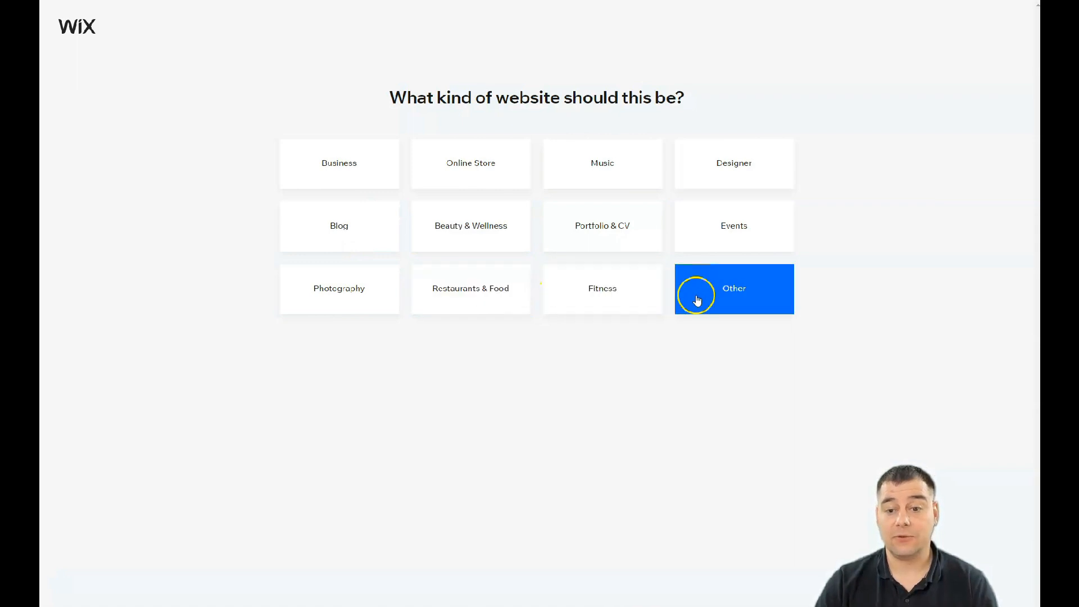
{"action": "left_click", "coordinate": [732, 293]}
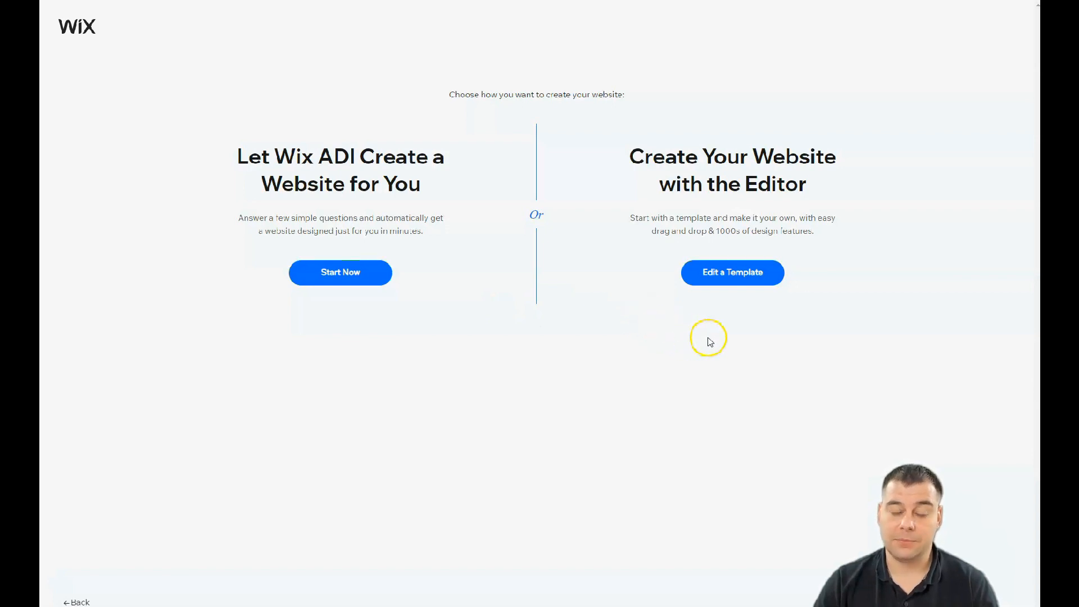
{"action": "left_click", "coordinate": [708, 280]}
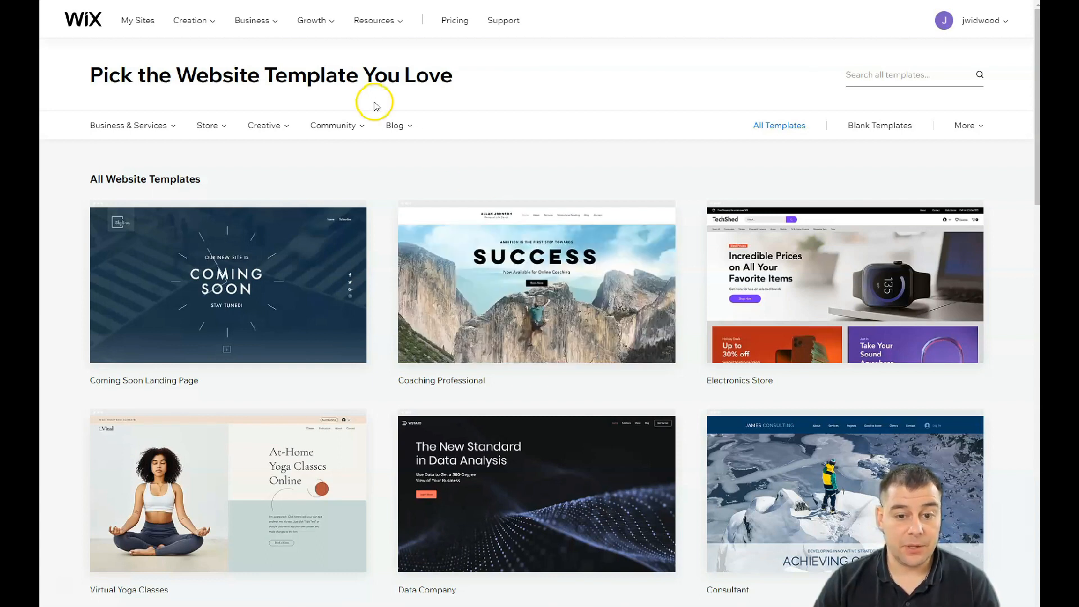
Browse the first three pages of the All Website Templates gallery, looking over the designs on each
{"action": "scroll", "coordinate": [579, 241], "scroll_direction": "down", "scroll_amount": 5}
{"action": "scroll", "coordinate": [581, 244], "scroll_direction": "down", "scroll_amount": 4}
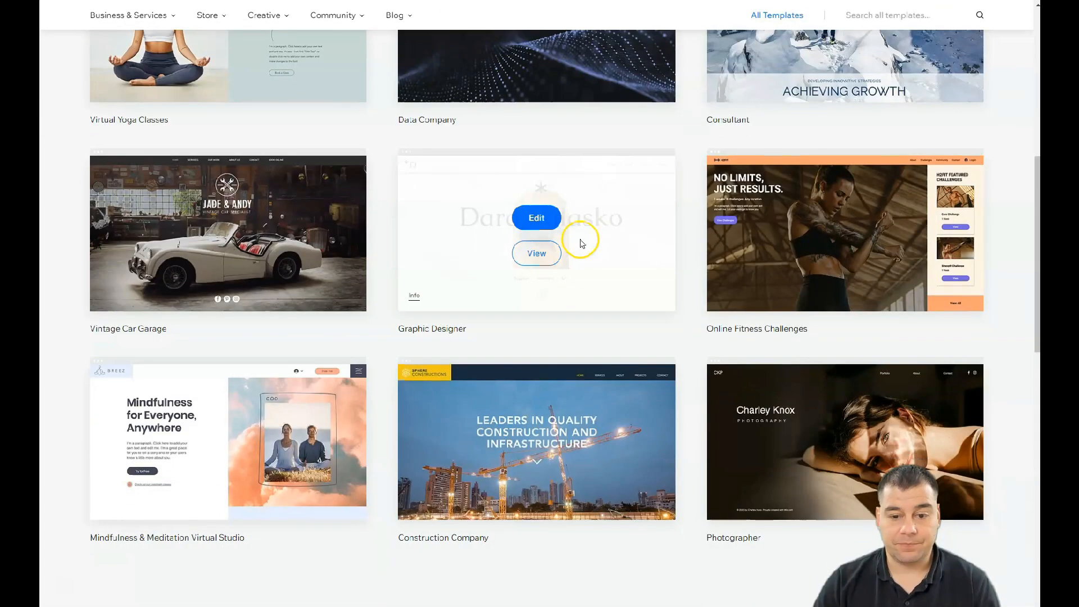
{"action": "scroll", "coordinate": [580, 242], "scroll_direction": "down", "scroll_amount": 5}
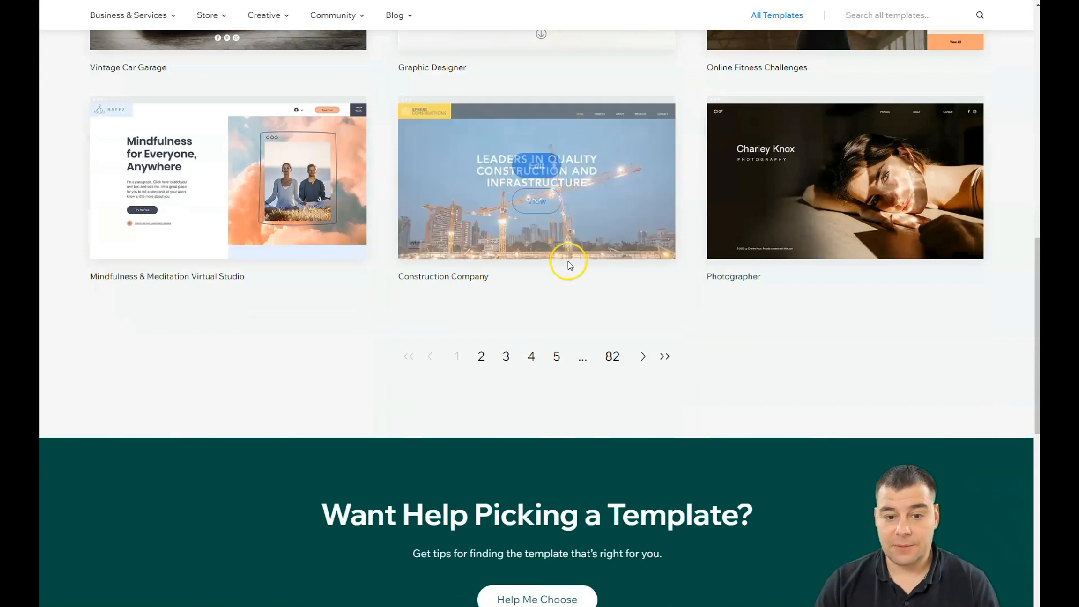
{"action": "left_click", "coordinate": [479, 362]}
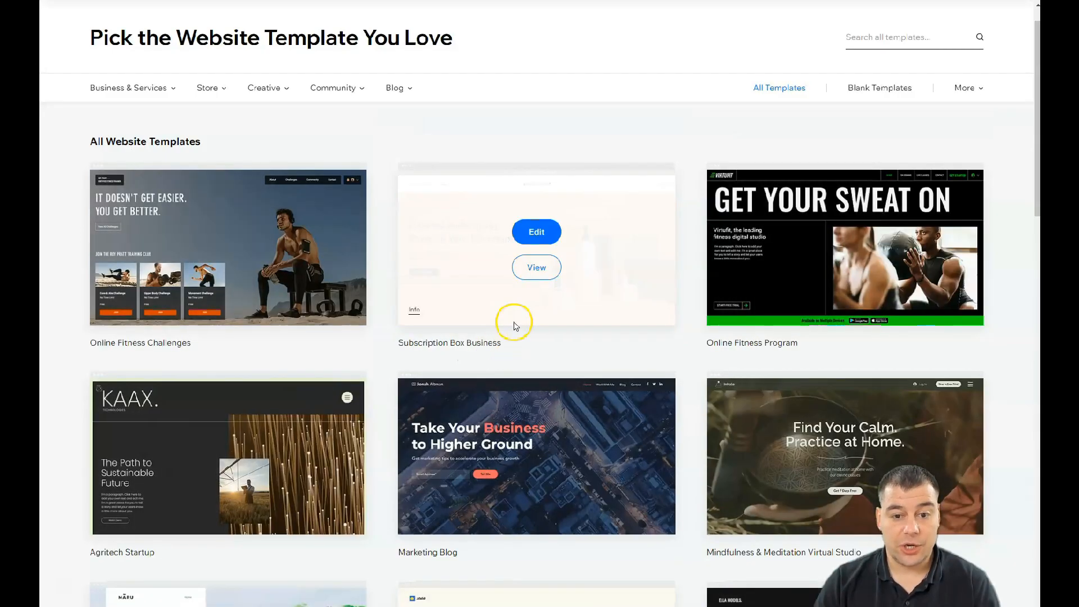
{"action": "scroll", "coordinate": [587, 337], "scroll_direction": "down", "scroll_amount": 8}
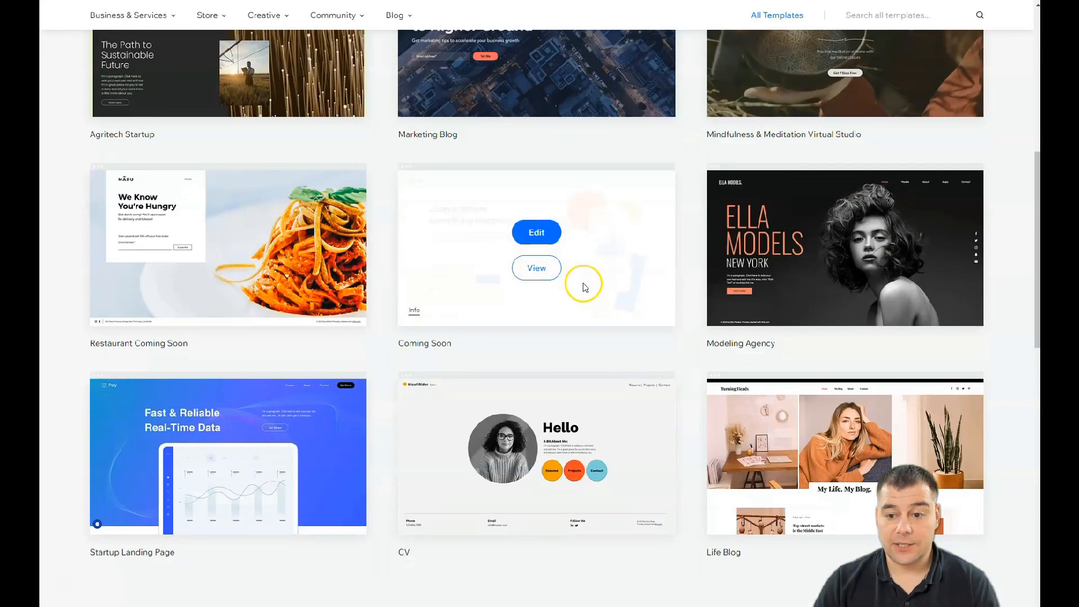
{"action": "scroll", "coordinate": [577, 253], "scroll_direction": "down", "scroll_amount": 4}
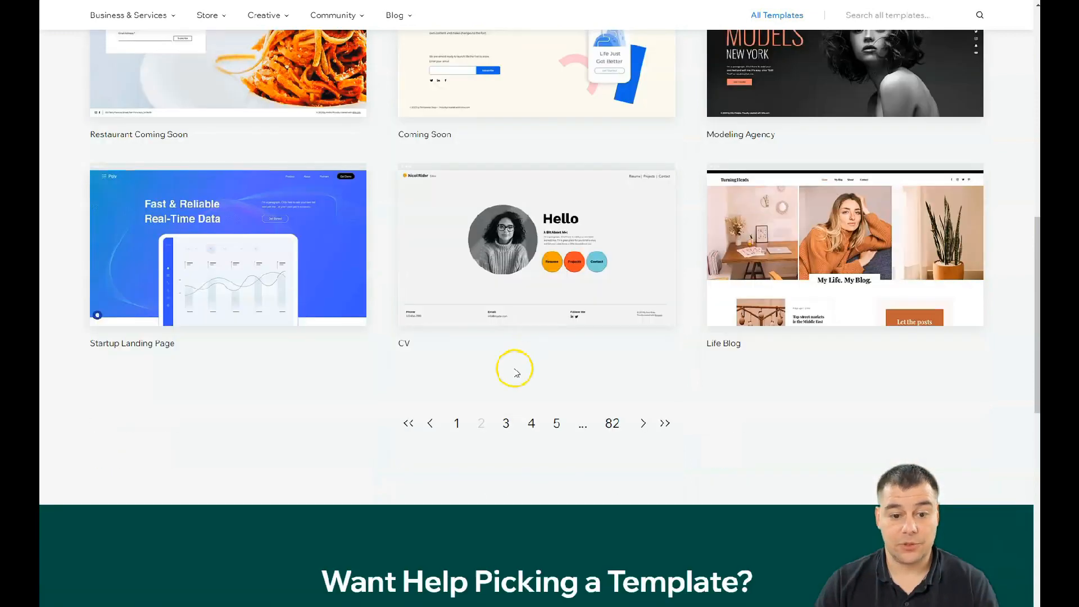
{"action": "left_click", "coordinate": [506, 425]}
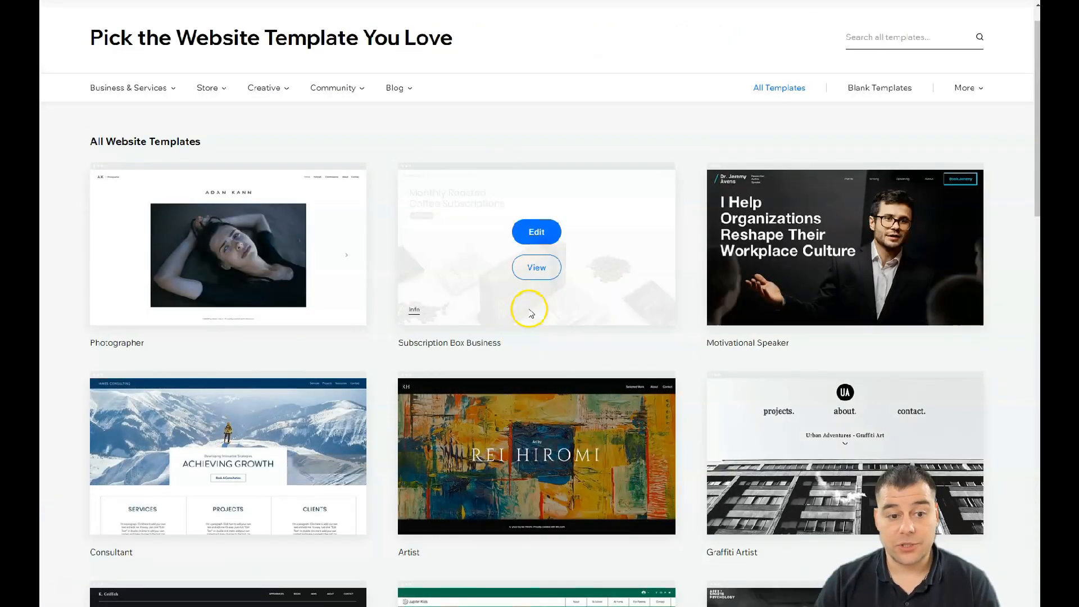
{"action": "scroll", "coordinate": [607, 323], "scroll_direction": "down", "scroll_amount": 1}
{"action": "scroll", "coordinate": [608, 290], "scroll_direction": "down", "scroll_amount": 6}
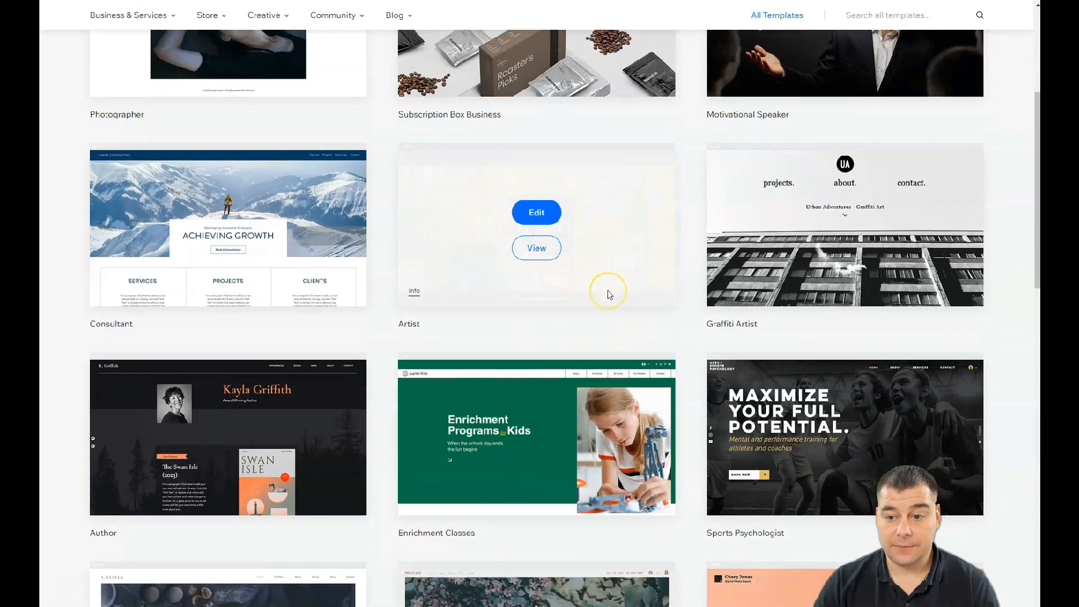
{"action": "scroll", "coordinate": [607, 292], "scroll_direction": "down", "scroll_amount": 4}
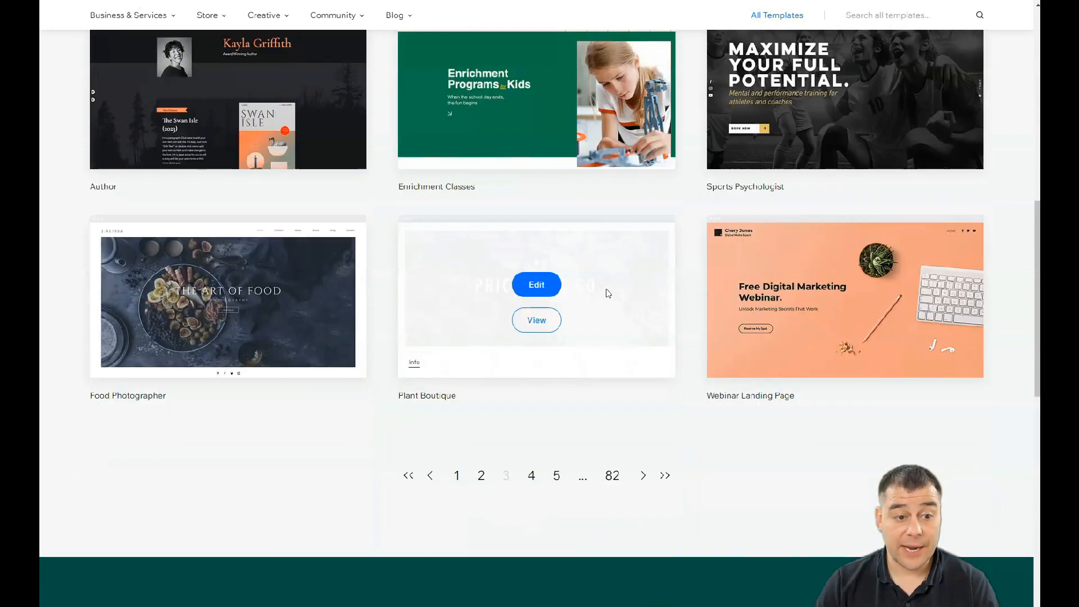
Look through the templates on pages 4 and 5 of the gallery
{"action": "left_click", "coordinate": [535, 481]}
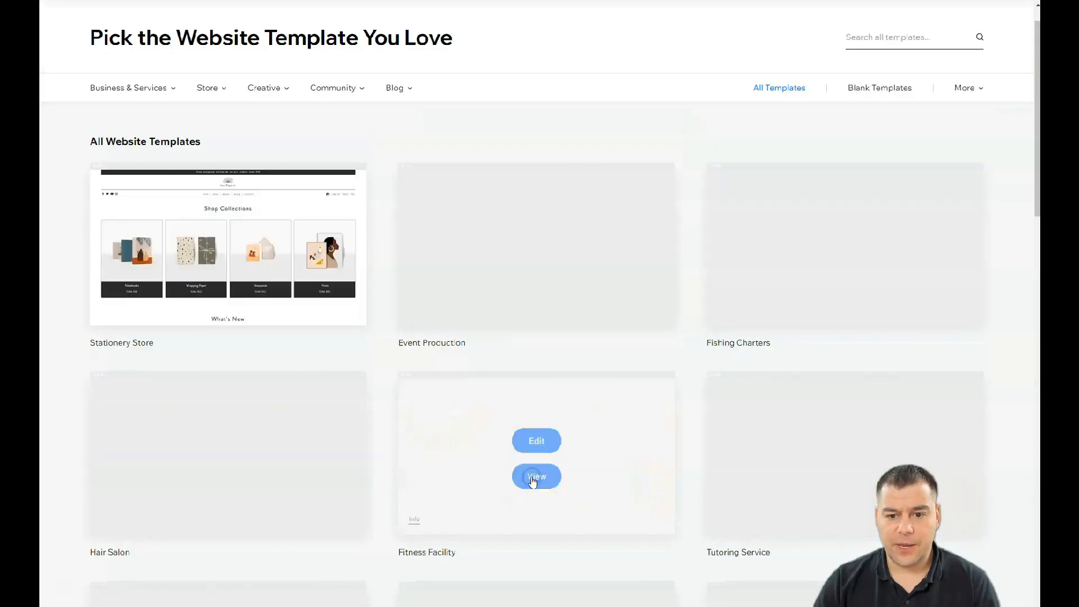
{"action": "scroll", "coordinate": [514, 366], "scroll_direction": "down", "scroll_amount": 7}
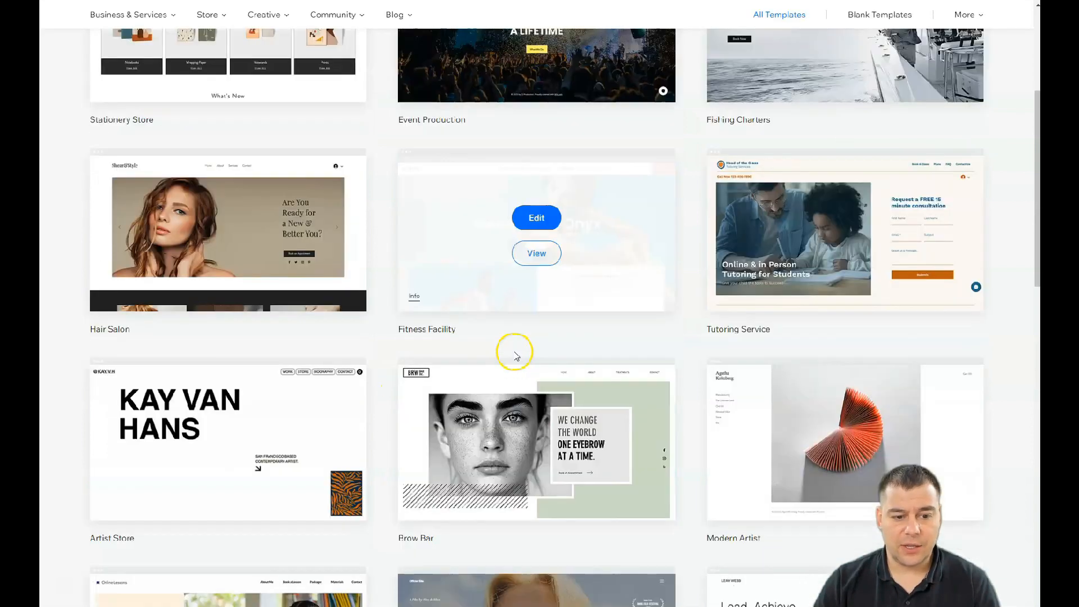
{"action": "scroll", "coordinate": [539, 307], "scroll_direction": "down", "scroll_amount": 2}
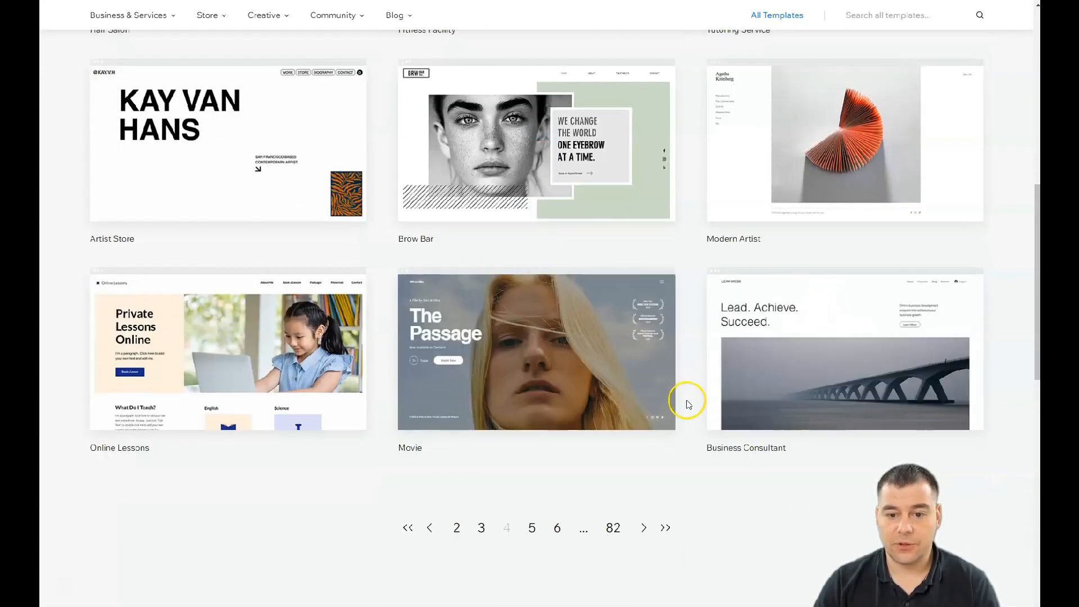
{"action": "scroll", "coordinate": [691, 387], "scroll_direction": "down", "scroll_amount": 2}
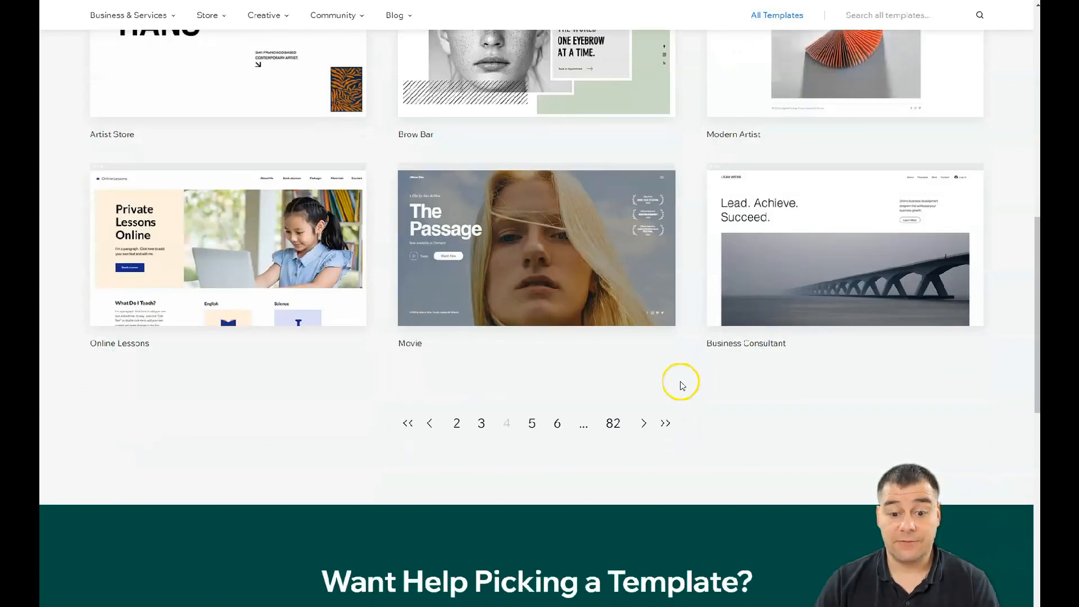
{"action": "left_click", "coordinate": [533, 424]}
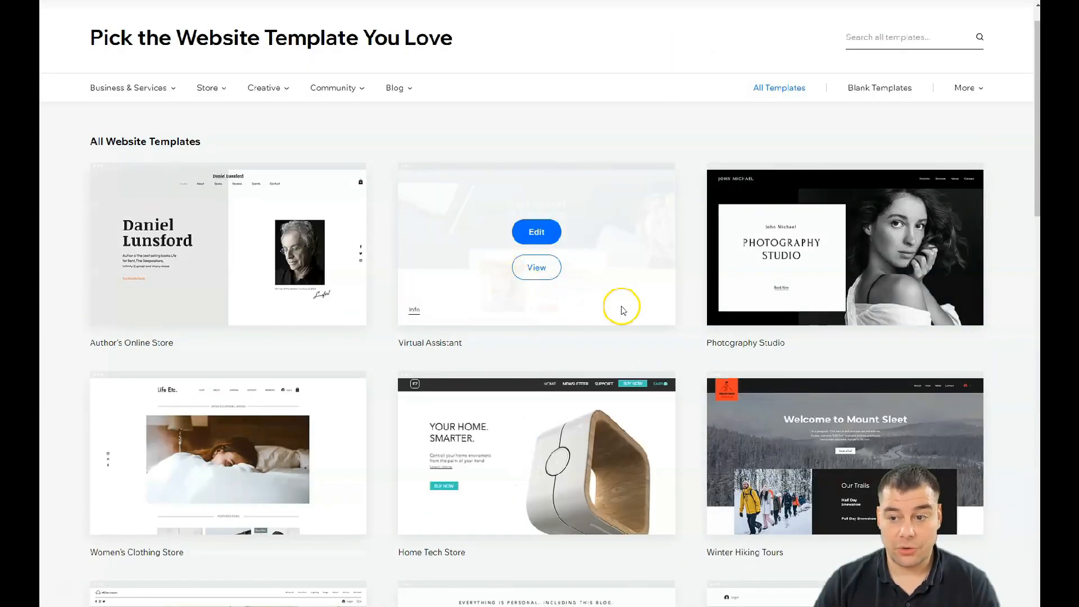
{"action": "scroll", "coordinate": [571, 231], "scroll_direction": "down", "scroll_amount": 8}
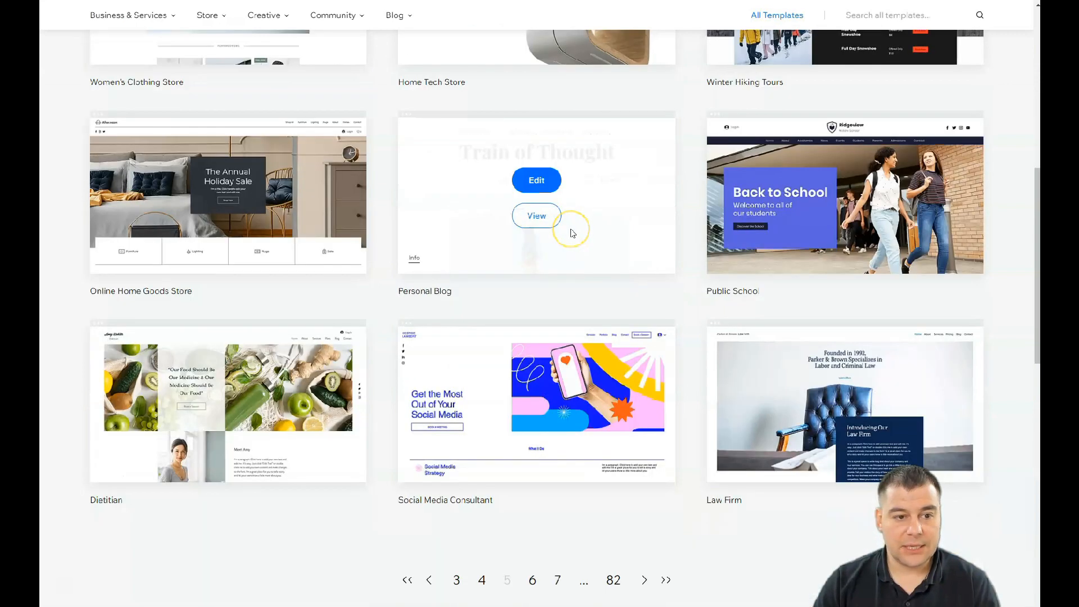
{"action": "scroll", "coordinate": [571, 232], "scroll_direction": "down", "scroll_amount": 5}
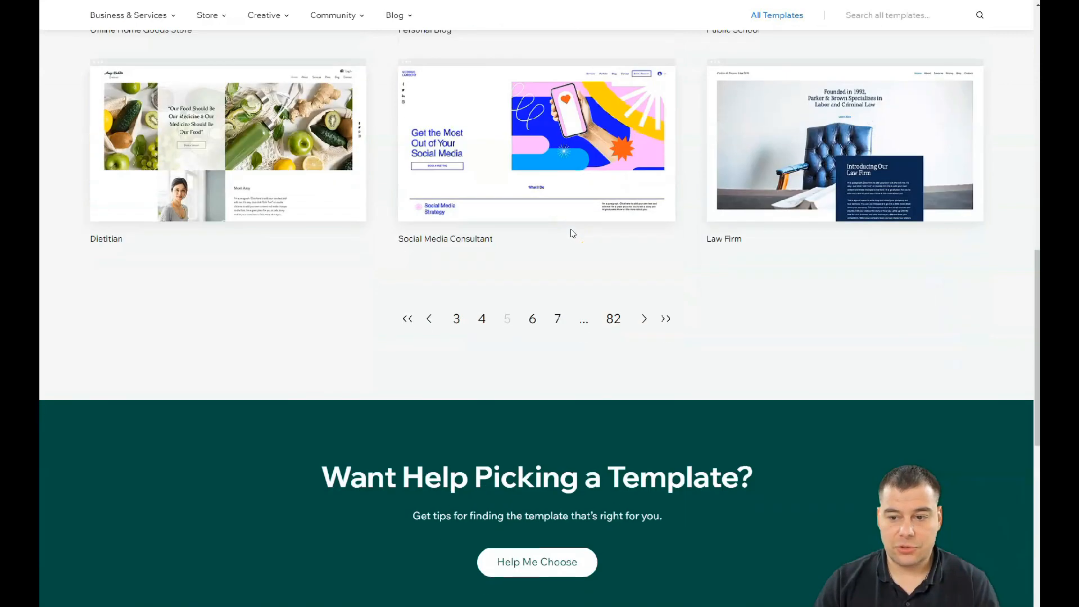
From page 7 of the gallery, open the Stanford Elementary school template for editing and look over its home page
{"action": "left_click", "coordinate": [559, 319]}
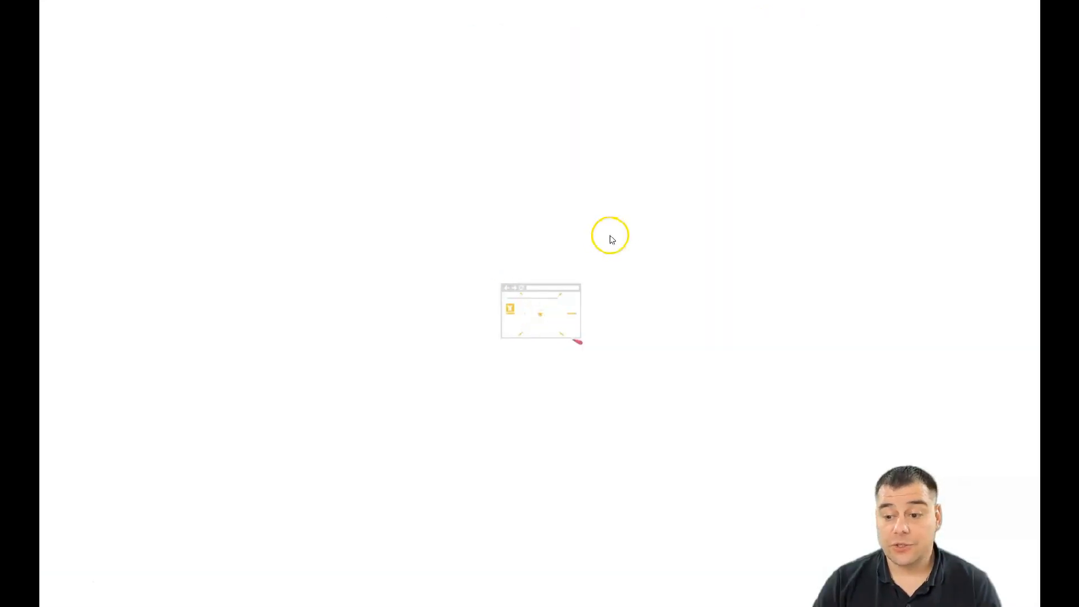
{"action": "left_click", "coordinate": [619, 234]}
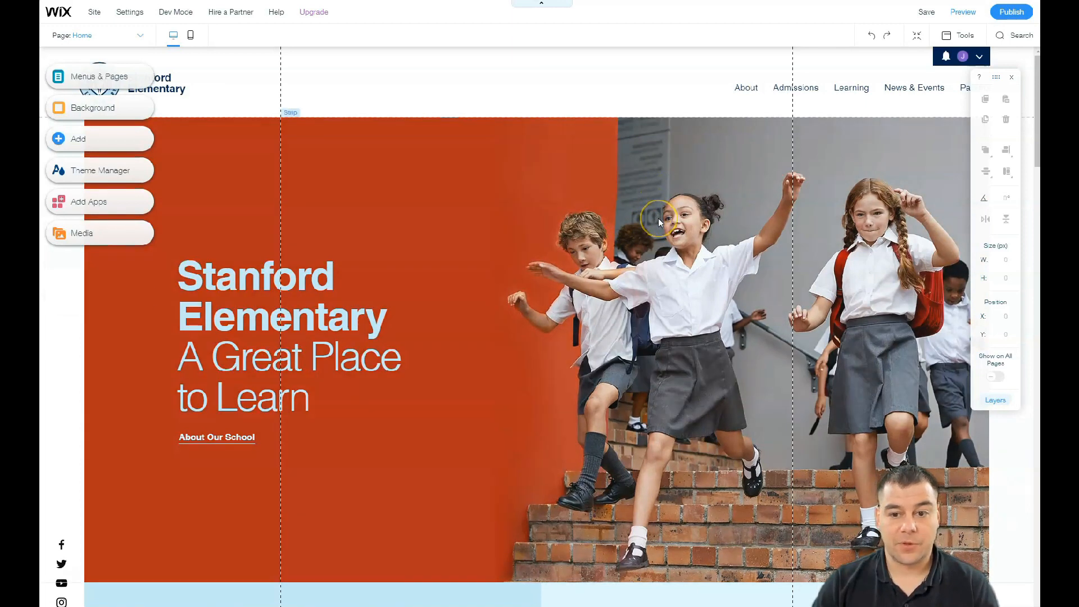
{"action": "scroll", "coordinate": [659, 219], "scroll_direction": "down", "scroll_amount": 3}
{"action": "scroll", "coordinate": [659, 218], "scroll_direction": "down", "scroll_amount": 4}
{"action": "scroll", "coordinate": [660, 222], "scroll_direction": "down", "scroll_amount": 6}
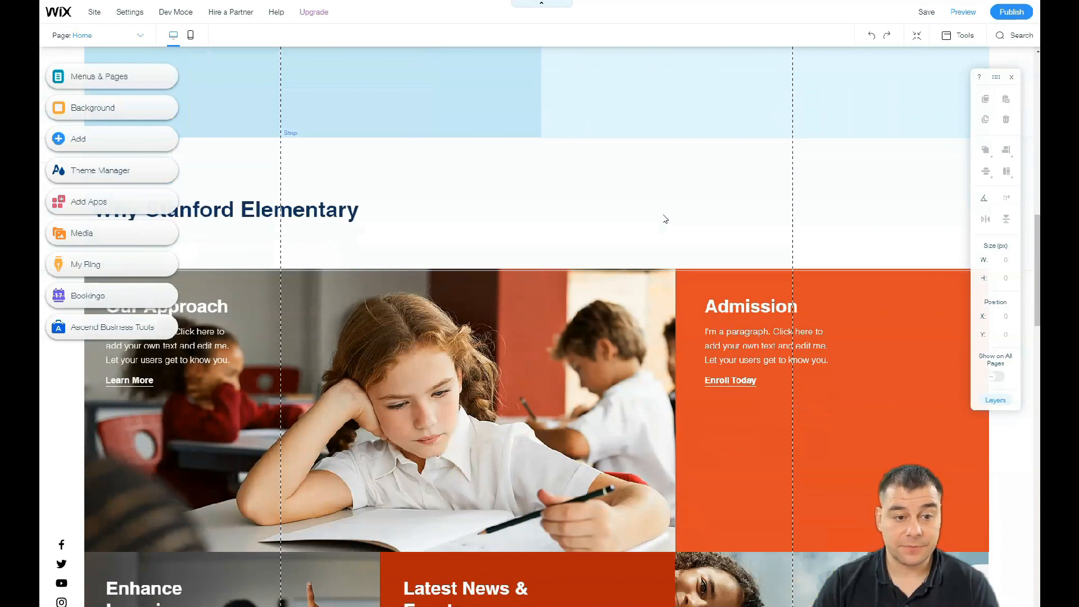
{"action": "scroll", "coordinate": [665, 219], "scroll_direction": "up", "scroll_amount": 12}
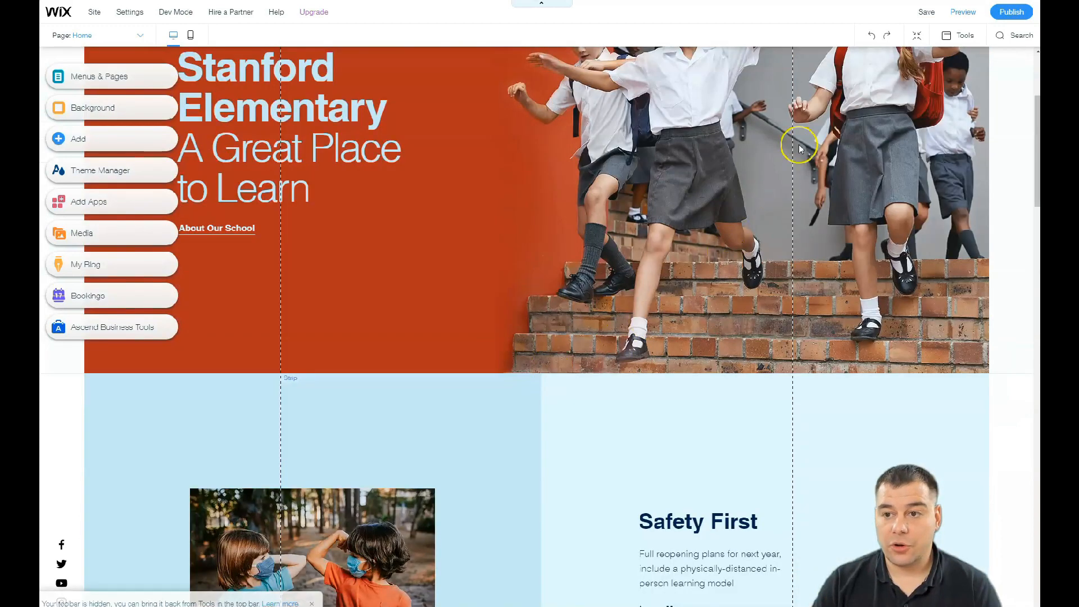
Enter Zoom Out mode and examine the home page's sections down to the footer
{"action": "left_click", "coordinate": [916, 37]}
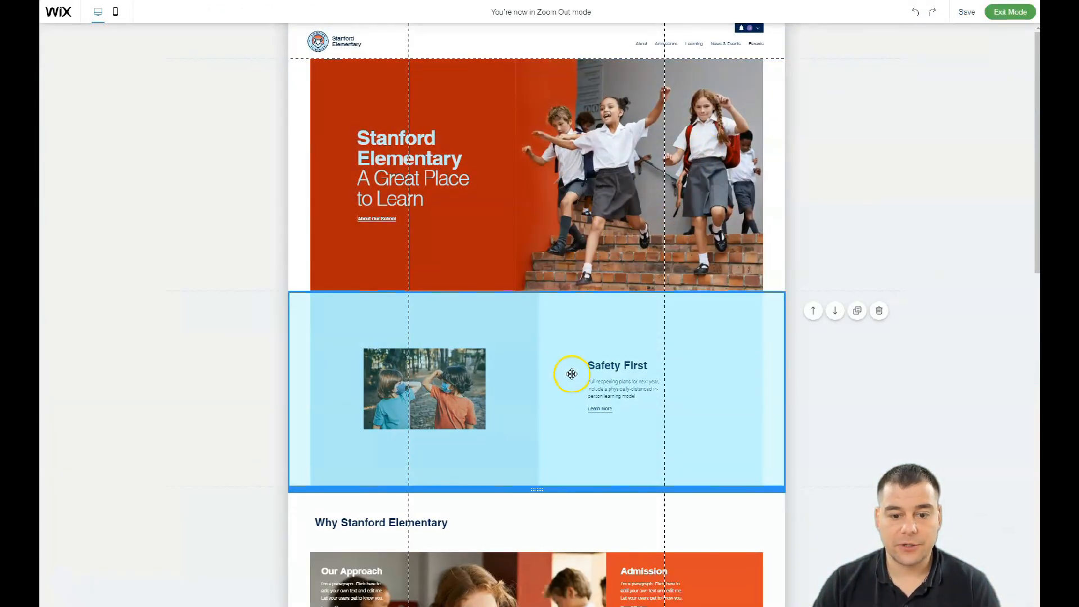
{"action": "scroll", "coordinate": [571, 374], "scroll_direction": "down", "scroll_amount": 8}
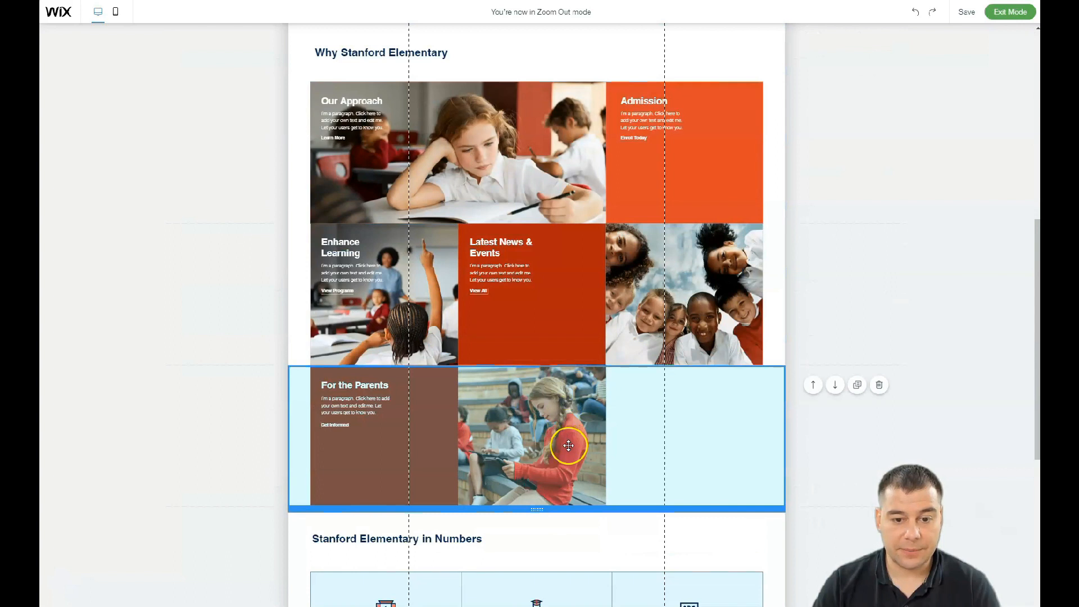
{"action": "scroll", "coordinate": [561, 365], "scroll_direction": "down", "scroll_amount": 4}
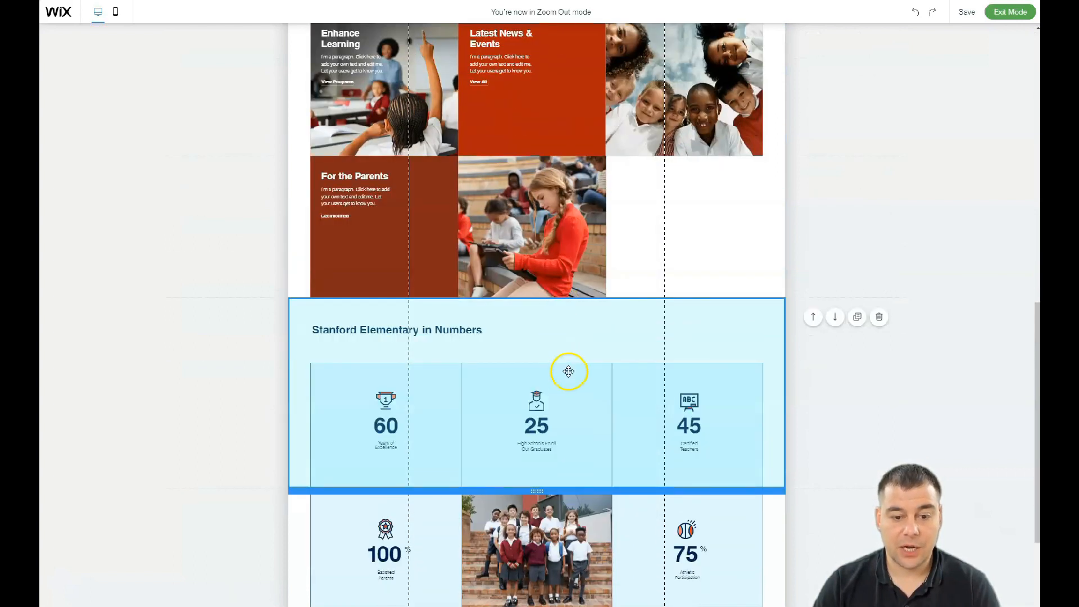
{"action": "scroll", "coordinate": [568, 371], "scroll_direction": "down", "scroll_amount": 4}
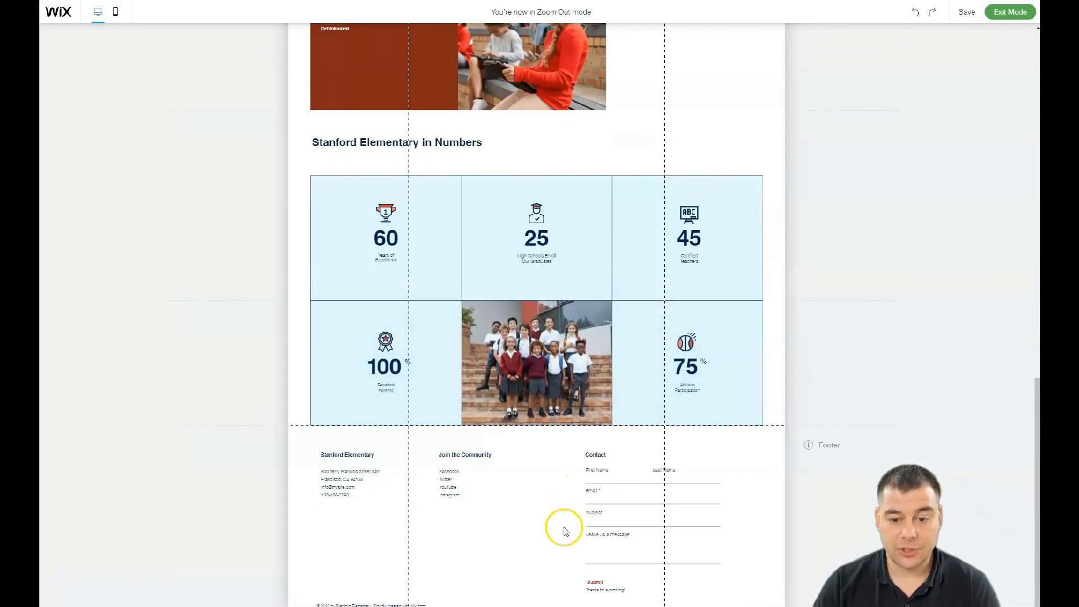
Move the Enhance Learning strip below the For the Parents strip, and place the Why Stanford Elementary strip below both
{"action": "scroll", "coordinate": [560, 369], "scroll_direction": "up", "scroll_amount": 1}
{"action": "scroll", "coordinate": [560, 369], "scroll_direction": "up", "scroll_amount": 6}
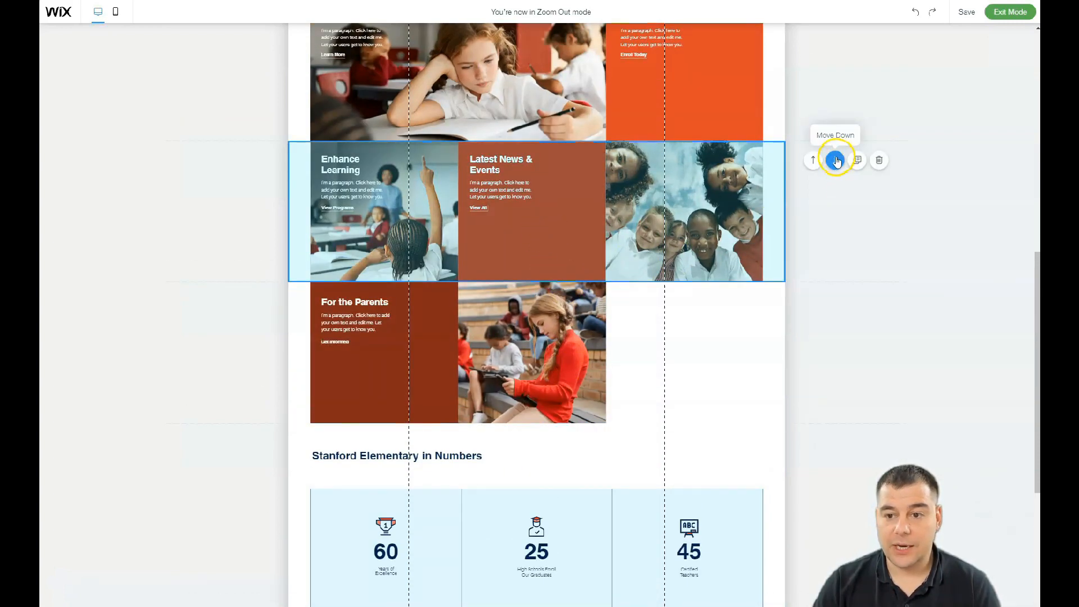
{"action": "left_click", "coordinate": [835, 162]}
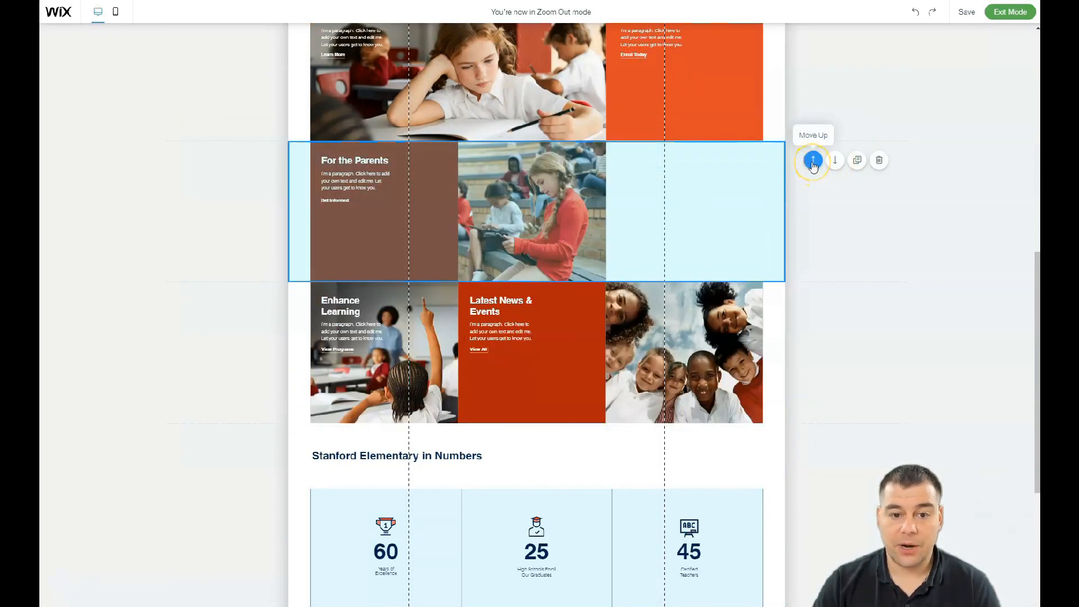
{"action": "left_click", "coordinate": [813, 162]}
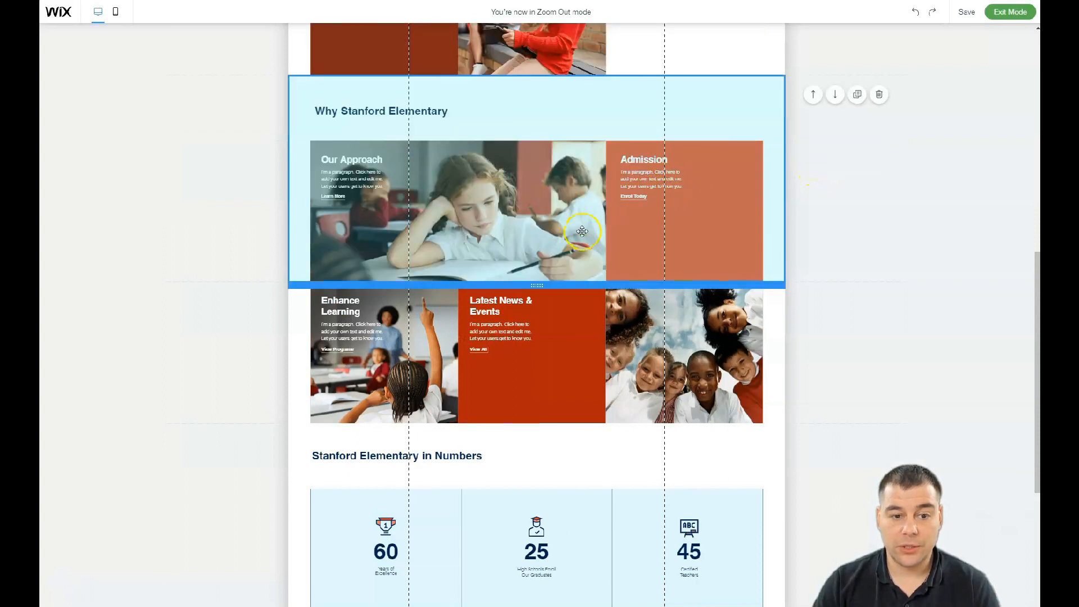
{"action": "left_click", "coordinate": [837, 95]}
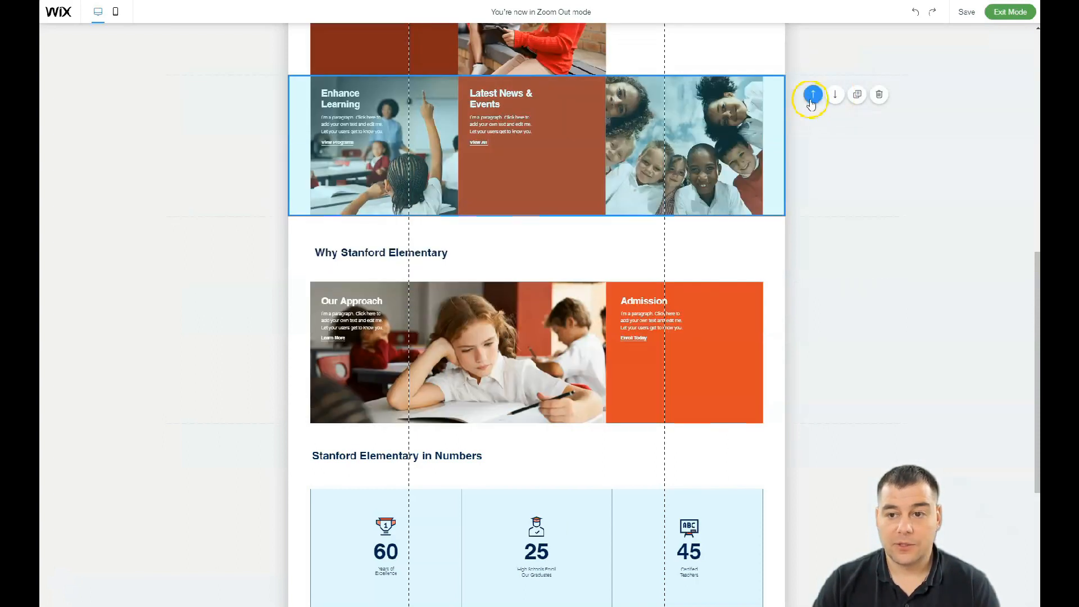
Move the Why Stanford Elementary strip back up to directly below the Safety First strip, and exit Zoom Out mode
{"action": "left_click", "coordinate": [730, 320]}
{"action": "left_click", "coordinate": [813, 236]}
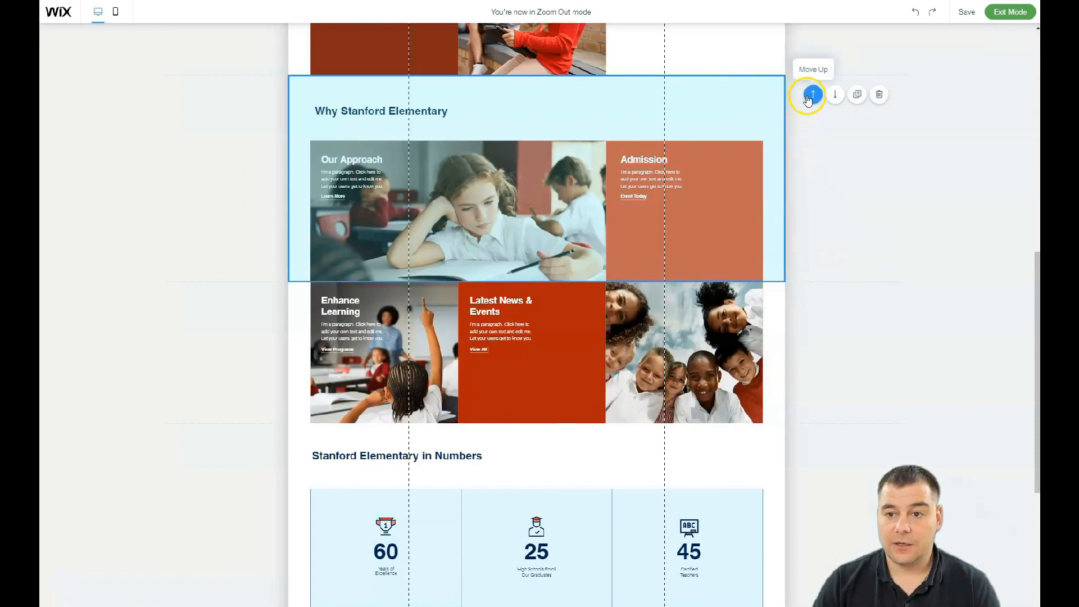
{"action": "left_click", "coordinate": [814, 96]}
{"action": "left_click", "coordinate": [757, 238]}
{"action": "scroll", "coordinate": [756, 238], "scroll_direction": "up", "scroll_amount": 5}
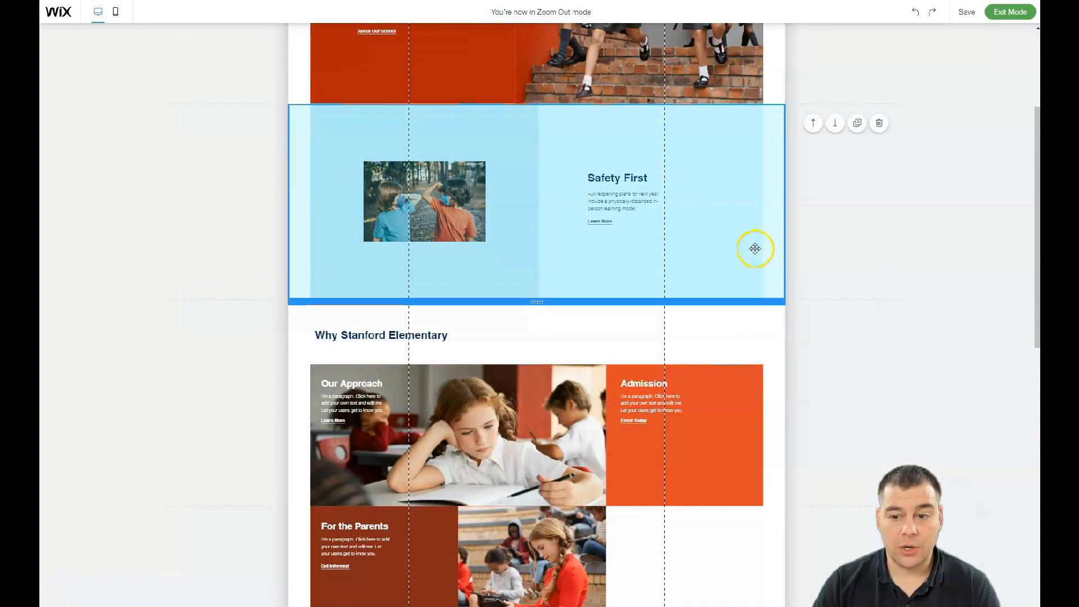
{"action": "scroll", "coordinate": [669, 241], "scroll_direction": "up", "scroll_amount": 3}
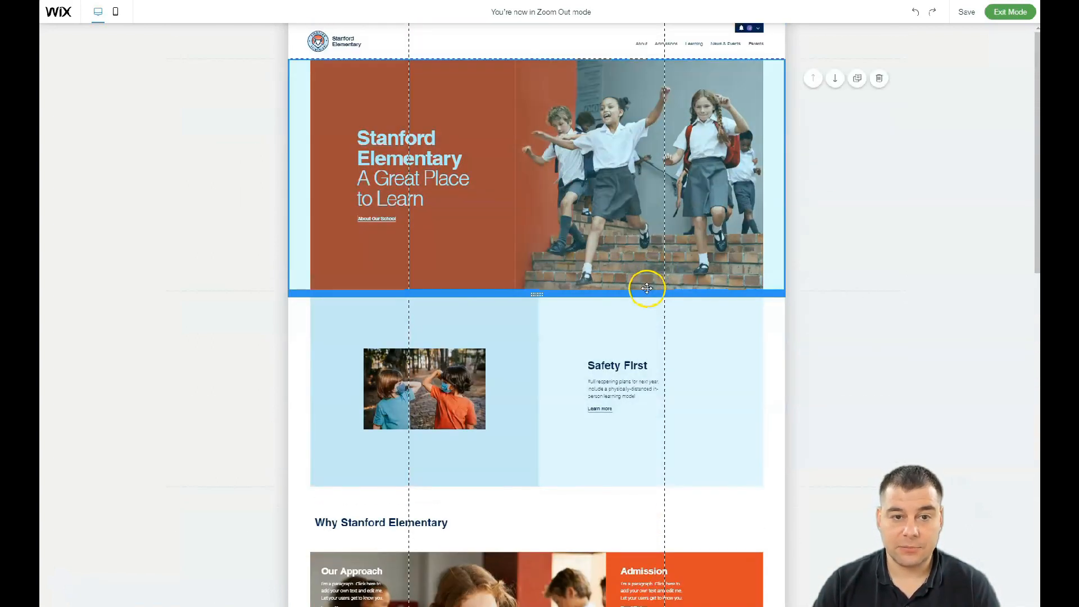
{"action": "left_click", "coordinate": [1010, 12]}
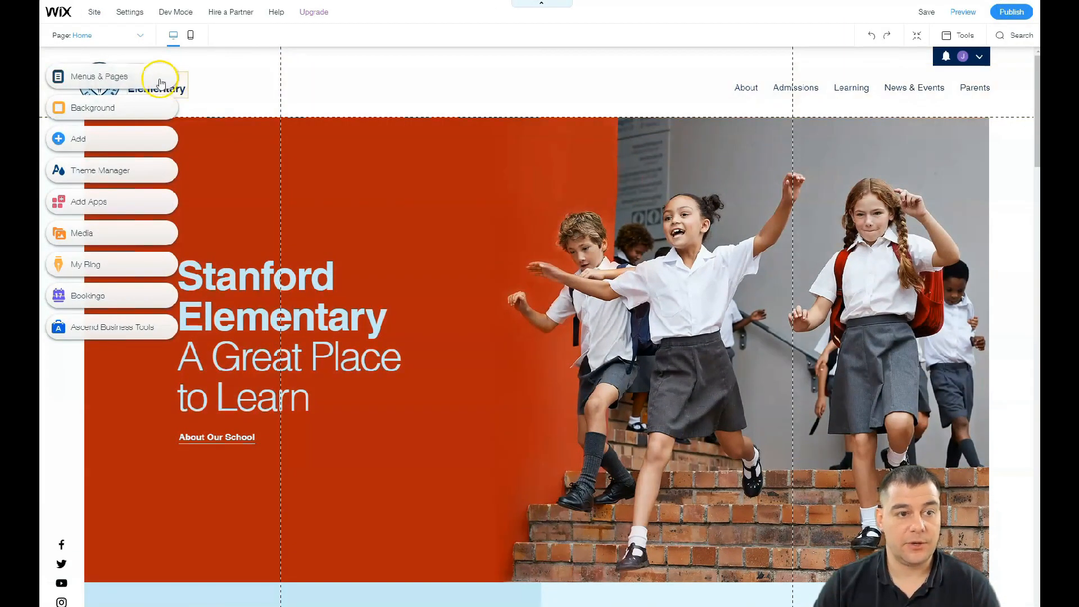
Switch to the mobile version and look through the home page's mobile layout down to Latest News & Events
{"action": "left_click", "coordinate": [191, 39]}
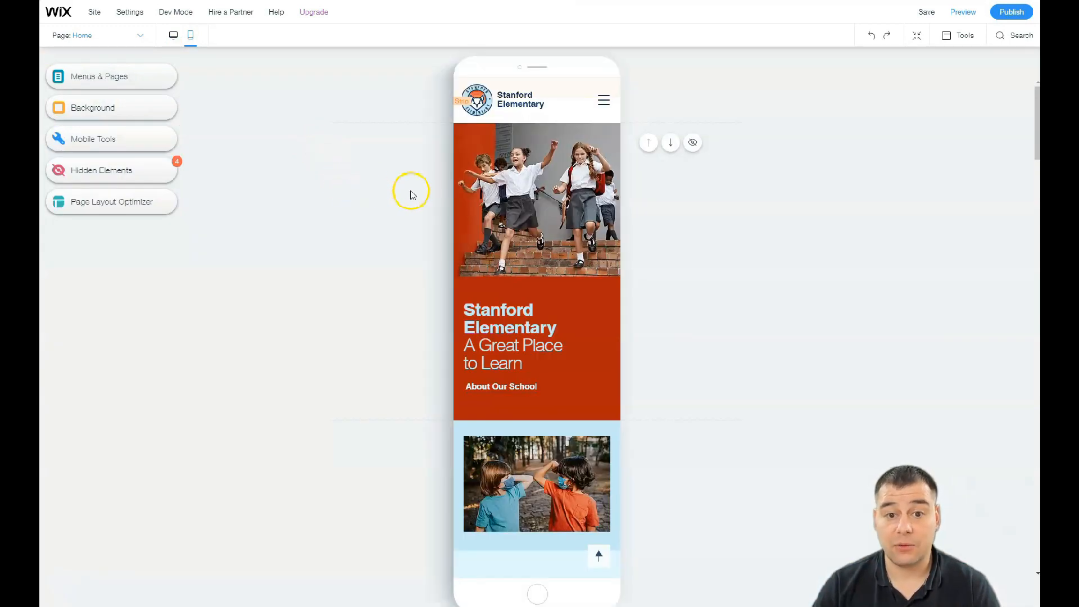
{"action": "scroll", "coordinate": [516, 185], "scroll_direction": "down", "scroll_amount": 10}
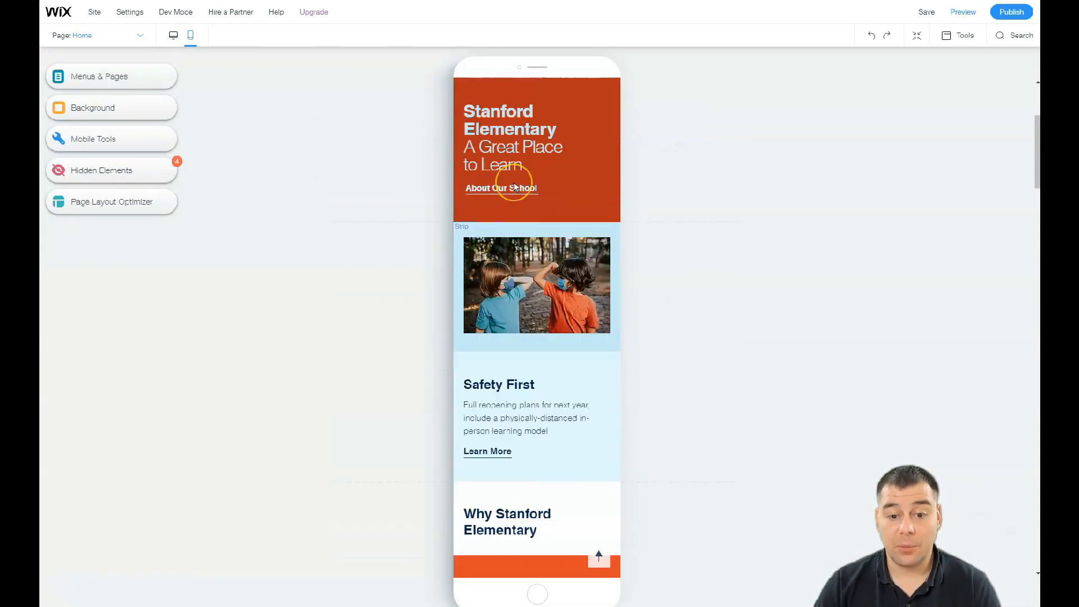
{"action": "scroll", "coordinate": [515, 185], "scroll_direction": "down", "scroll_amount": 7}
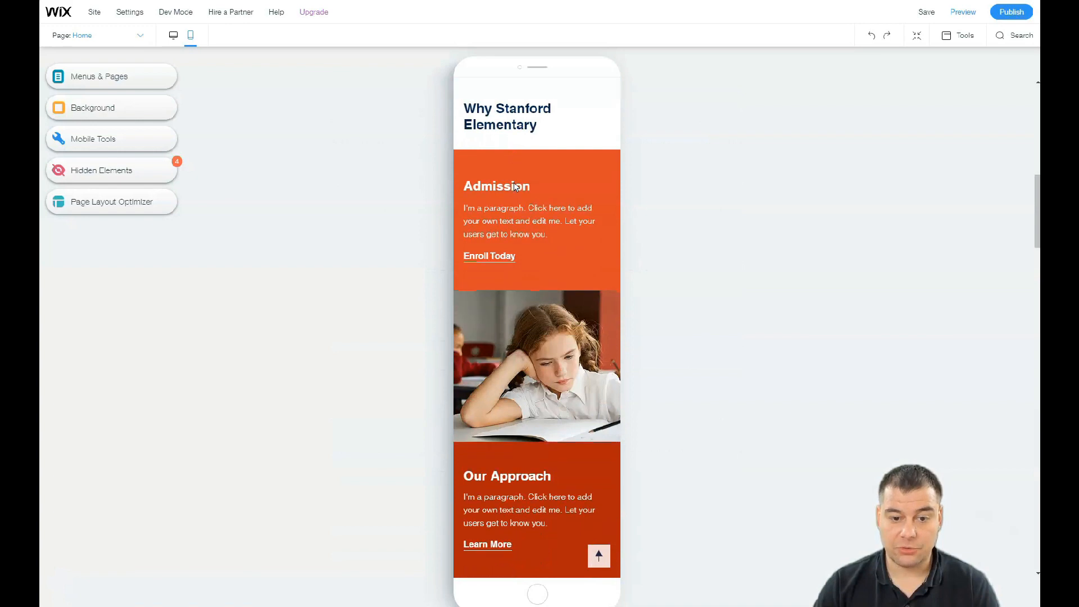
{"action": "scroll", "coordinate": [515, 187], "scroll_direction": "down", "scroll_amount": 10}
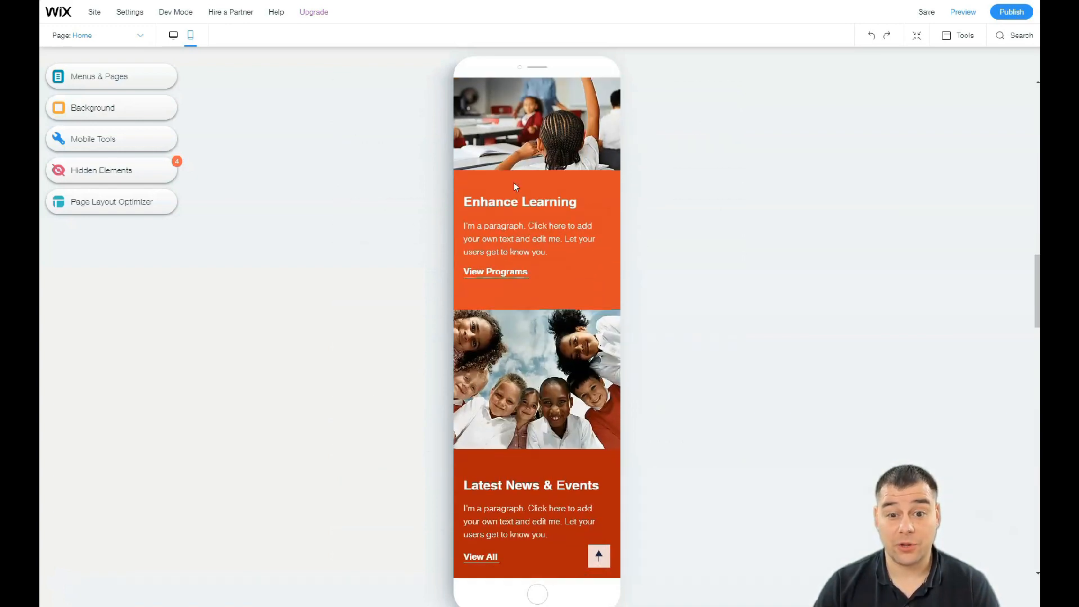
Look through the rest of the mobile layout, and switch back to the desktop version at the top of the home page
{"action": "scroll", "coordinate": [513, 185], "scroll_direction": "down", "scroll_amount": 7}
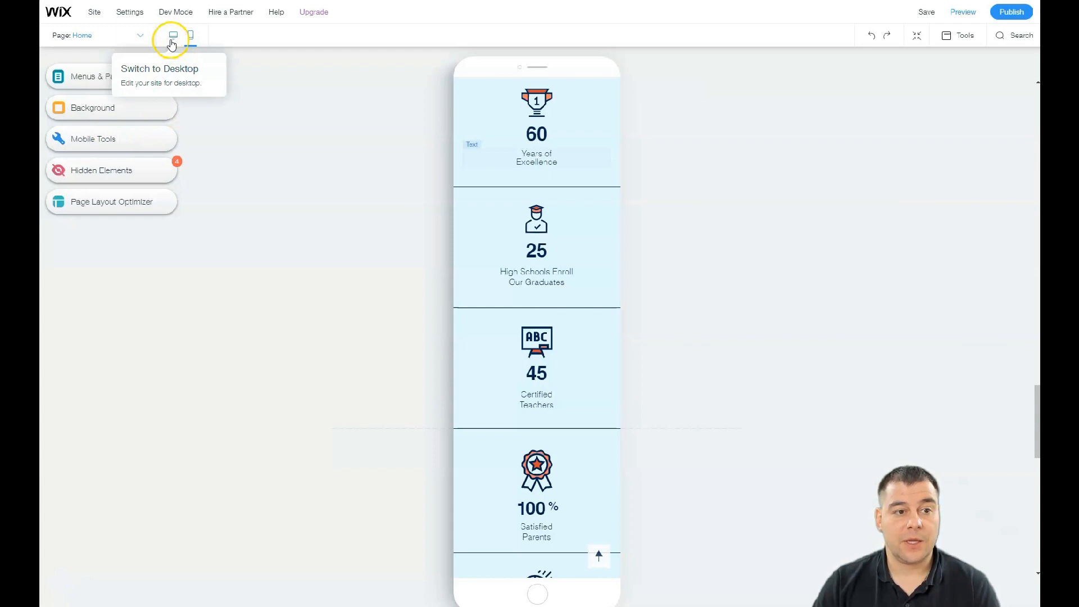
{"action": "left_click", "coordinate": [173, 36]}
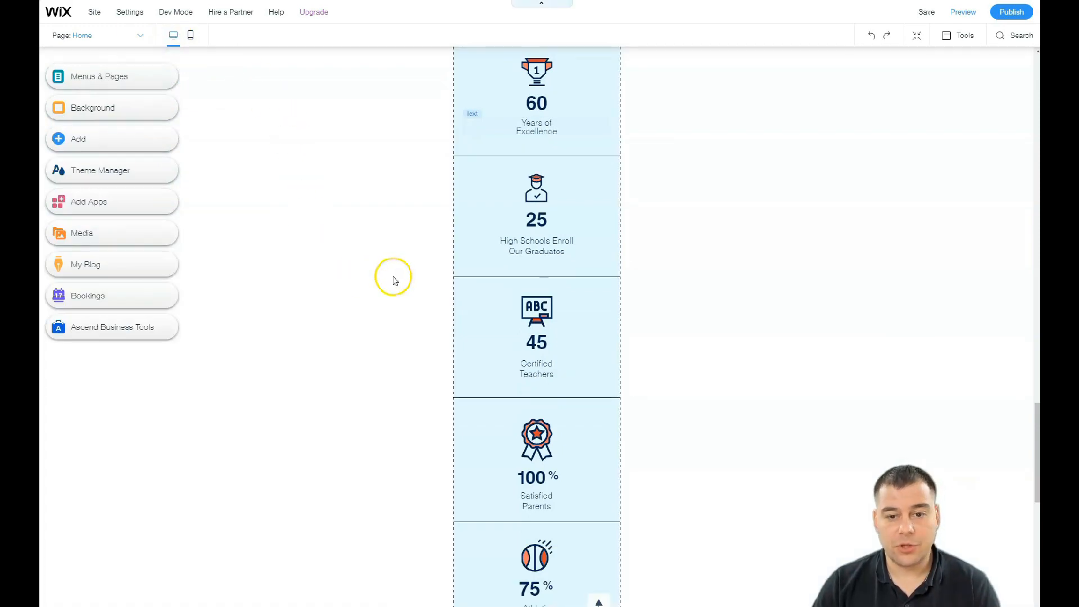
{"action": "scroll", "coordinate": [321, 170], "scroll_direction": "up", "scroll_amount": 15}
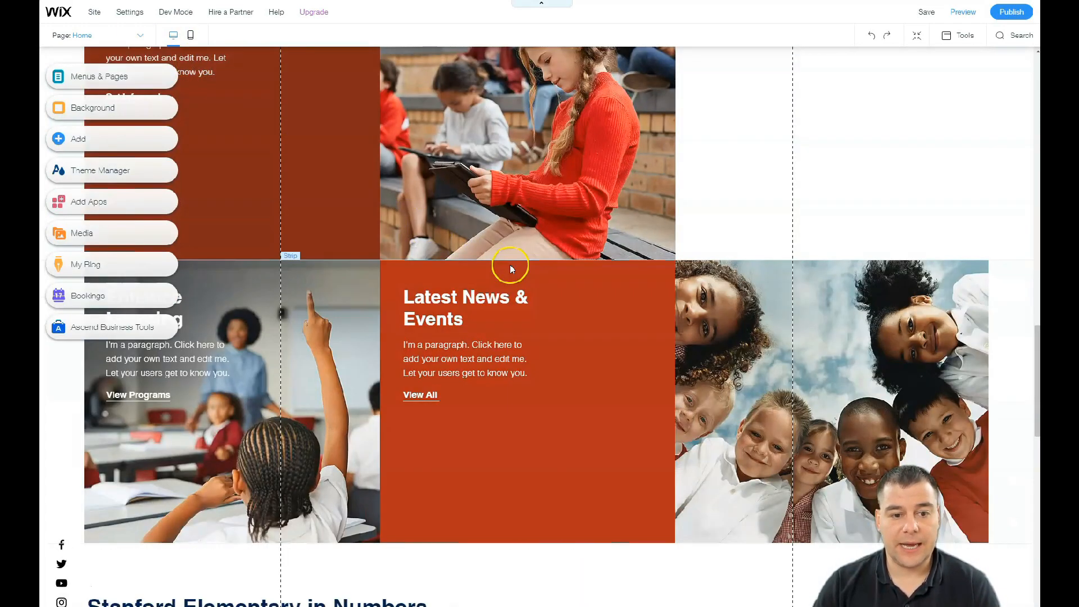
{"action": "scroll", "coordinate": [508, 253], "scroll_direction": "up", "scroll_amount": 10}
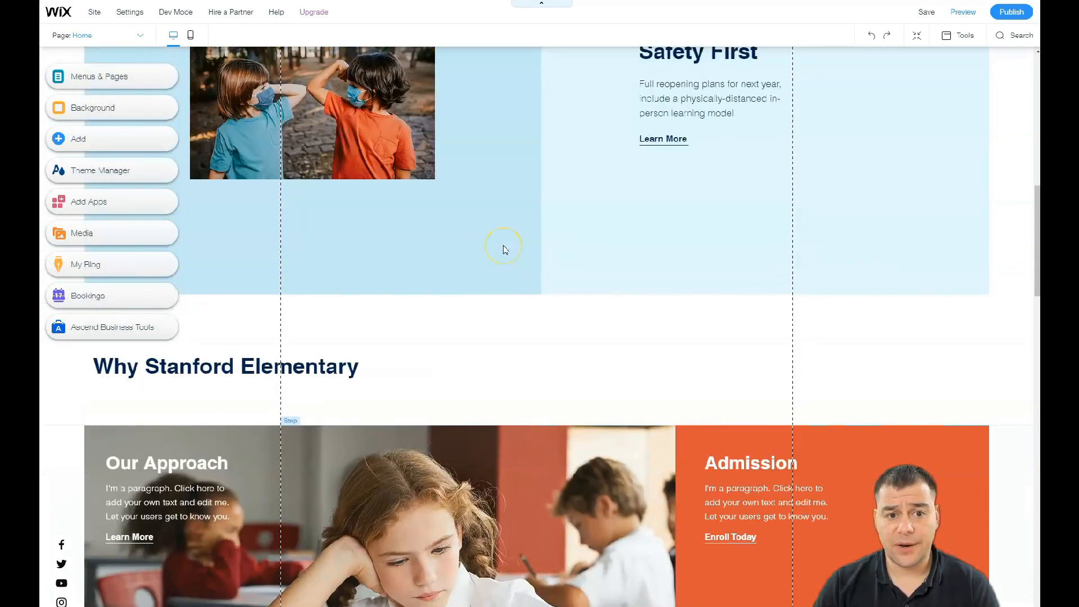
{"action": "scroll", "coordinate": [503, 245], "scroll_direction": "up", "scroll_amount": 2}
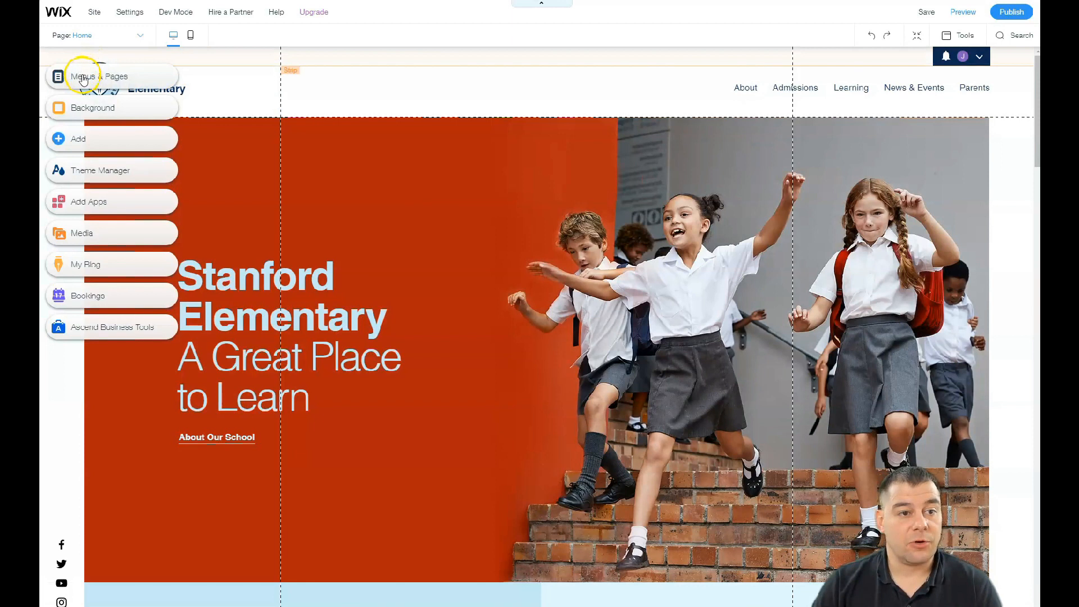
Delete the Admissions page from the site menu
{"action": "left_click", "coordinate": [83, 78]}
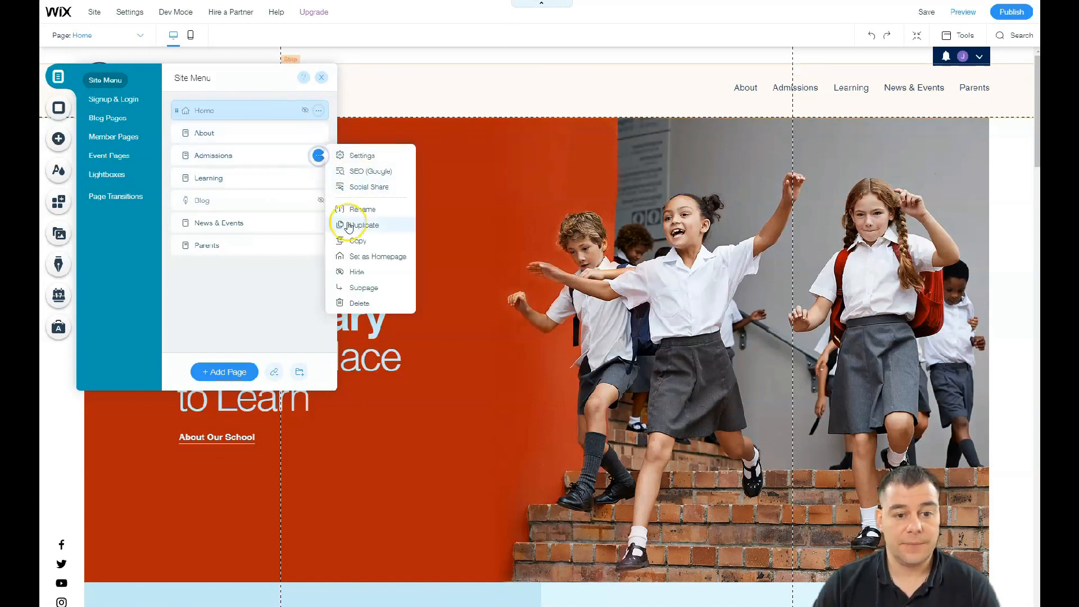
{"action": "left_click", "coordinate": [357, 302]}
{"action": "left_click", "coordinate": [655, 357]}
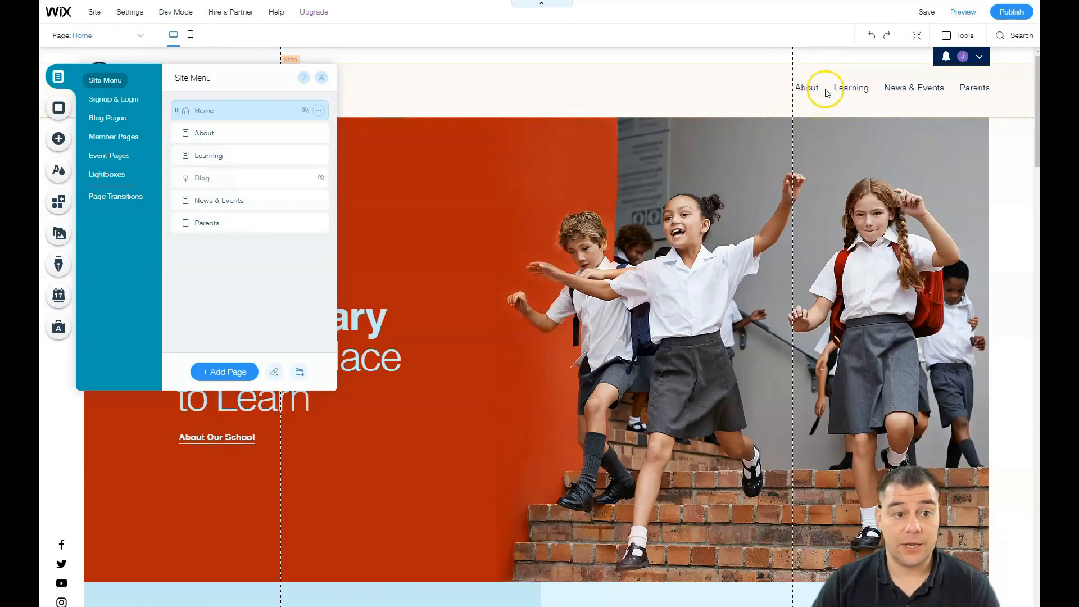
Review the Home page's settings for page info, layouts, permissions, SEO (Google) and social share, and close them
{"action": "left_click", "coordinate": [319, 112]}
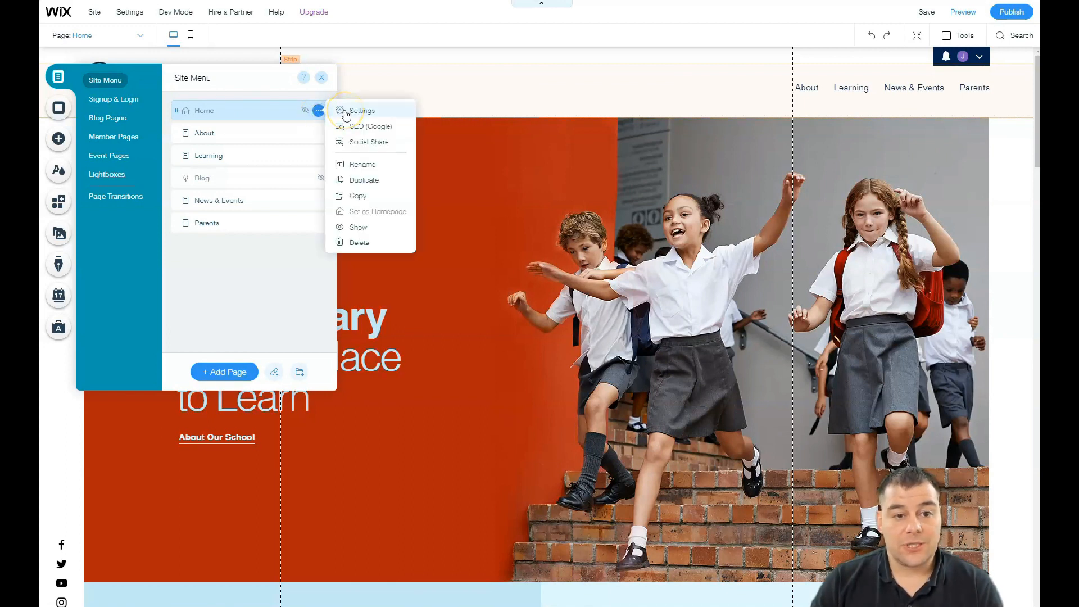
{"action": "left_click", "coordinate": [345, 113]}
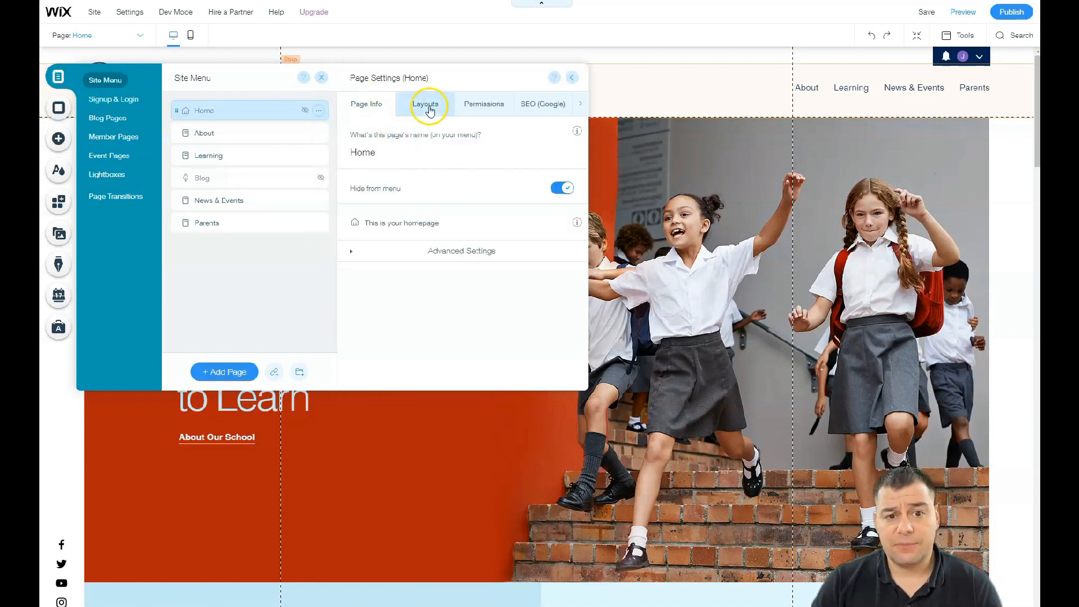
{"action": "left_click", "coordinate": [424, 108]}
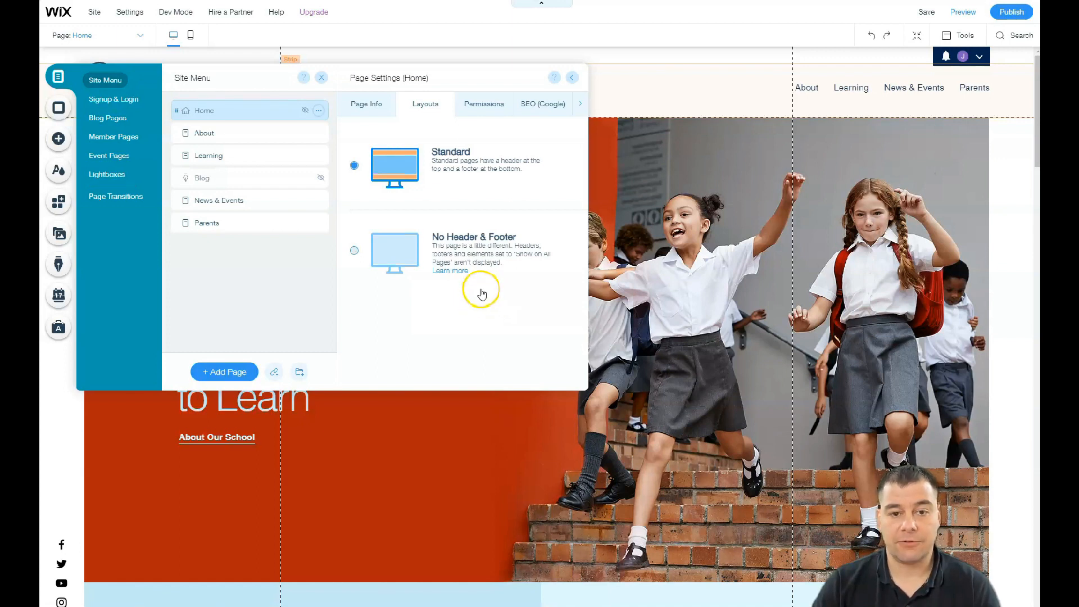
{"action": "left_click", "coordinate": [477, 106]}
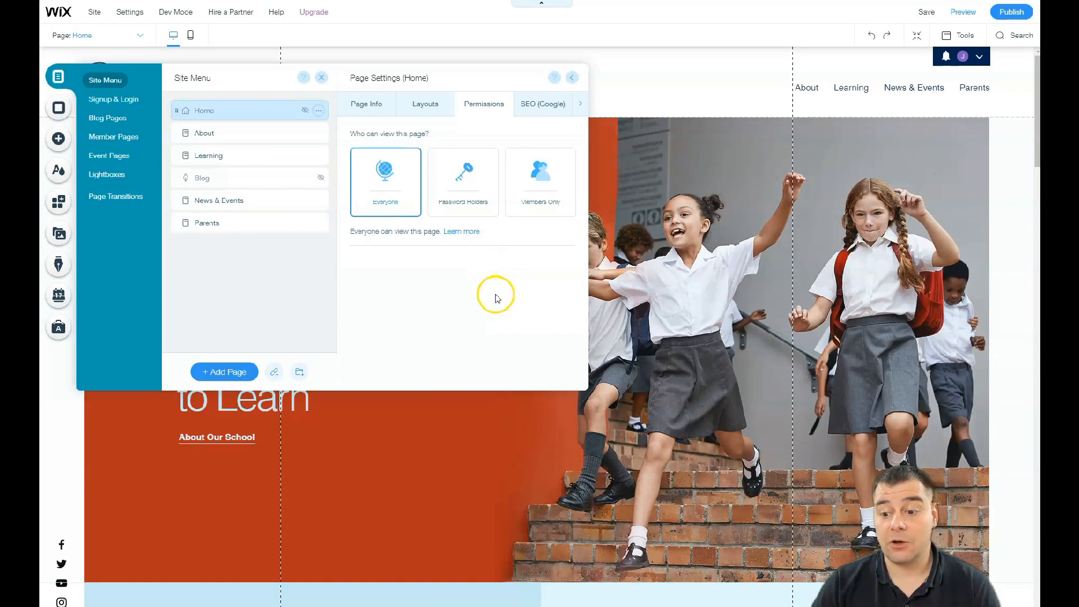
{"action": "left_click", "coordinate": [538, 109]}
{"action": "left_click", "coordinate": [438, 106]}
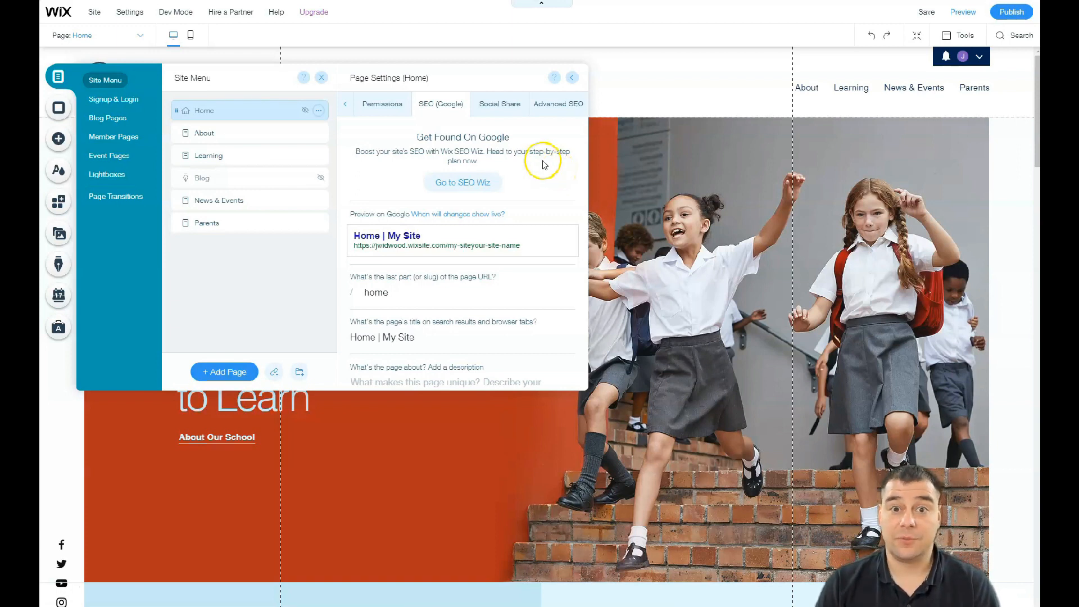
{"action": "left_click", "coordinate": [496, 108]}
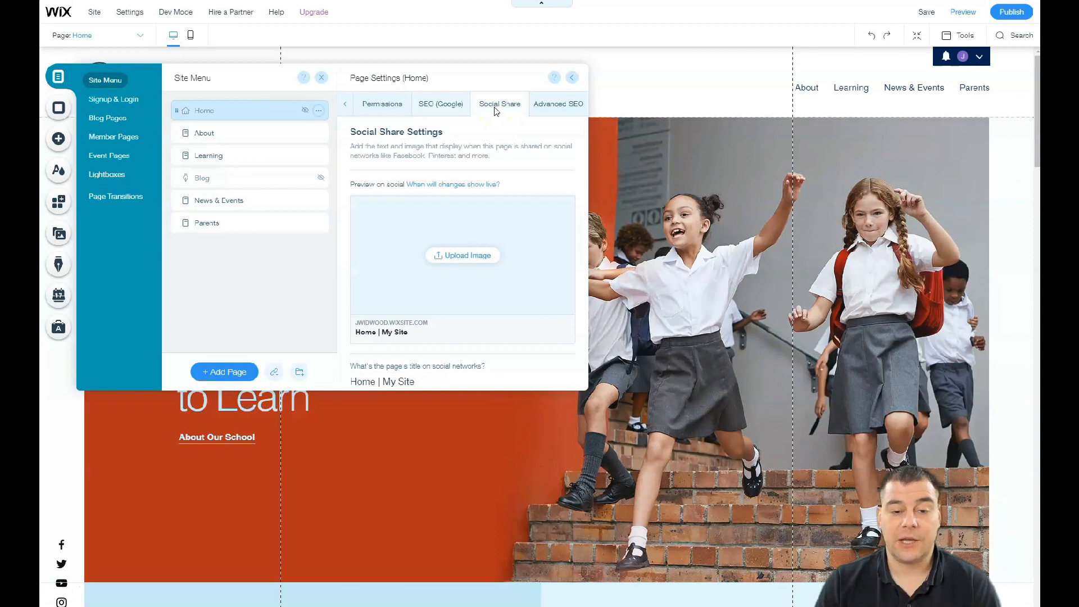
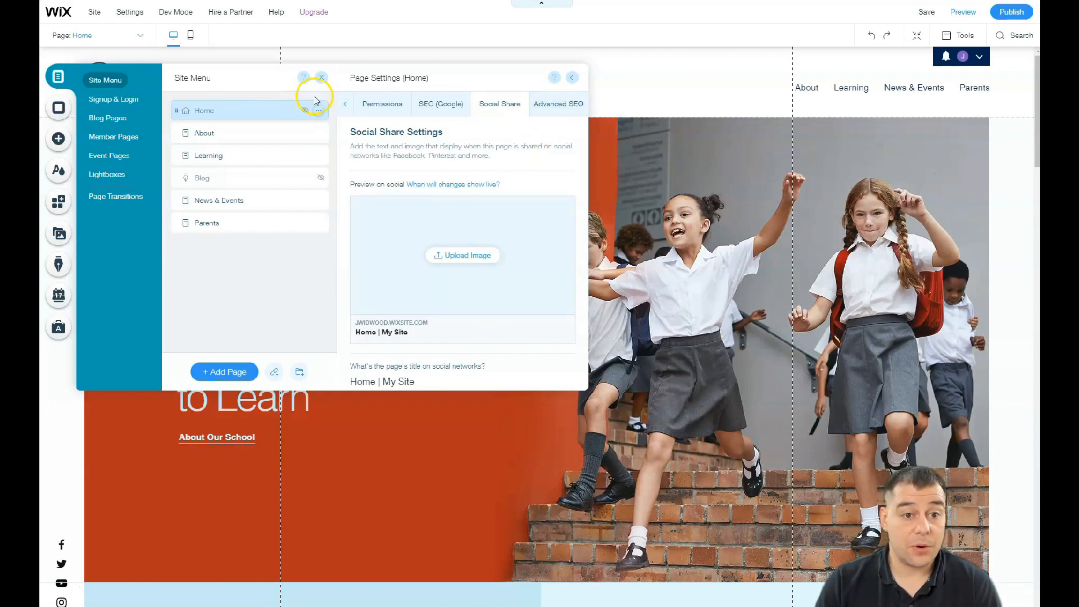
{"action": "left_click", "coordinate": [321, 79]}
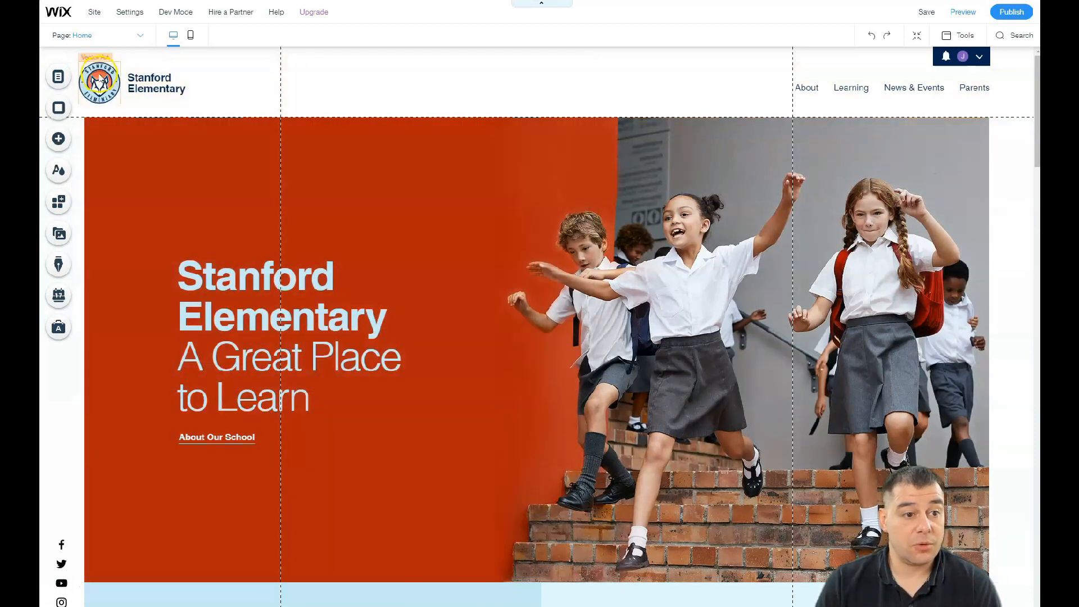
Try the yoga-pose image as the home page background, check it down to the footer, and undo it
{"action": "left_click", "coordinate": [60, 78]}
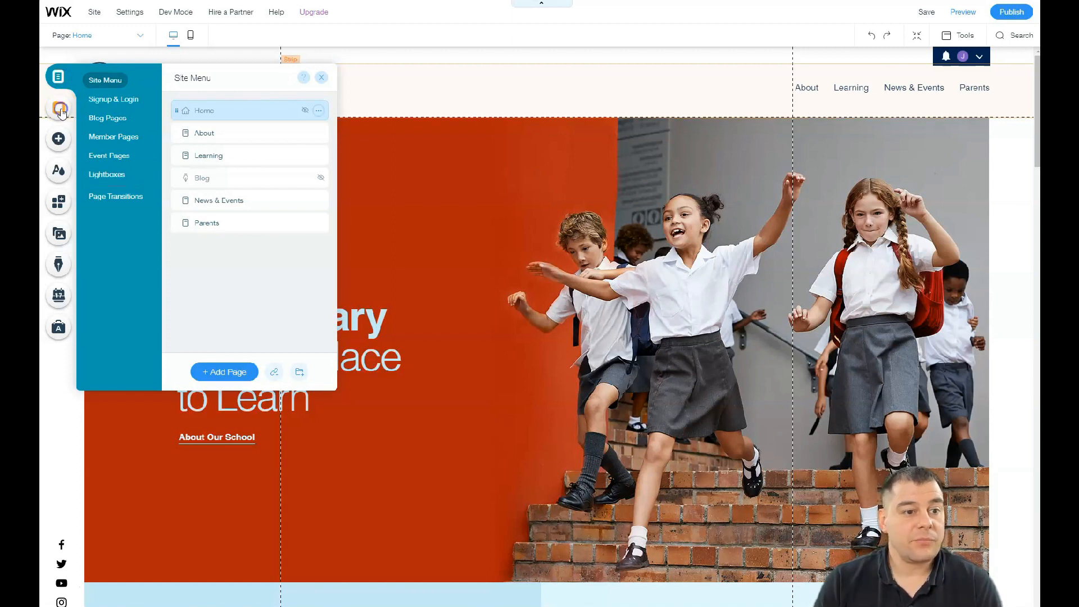
{"action": "left_click", "coordinate": [60, 108]}
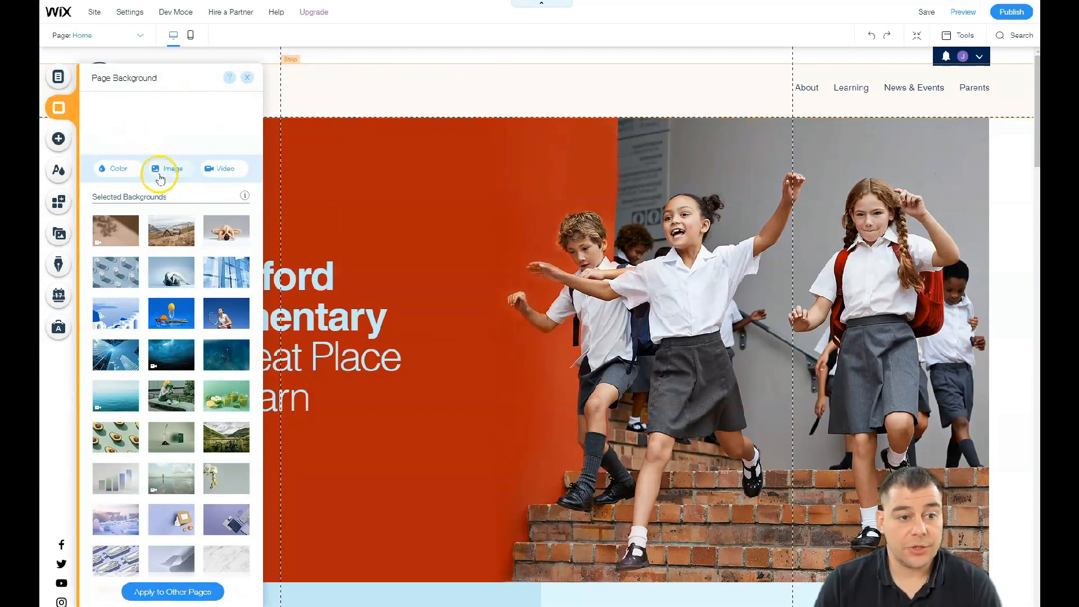
{"action": "left_click", "coordinate": [211, 242]}
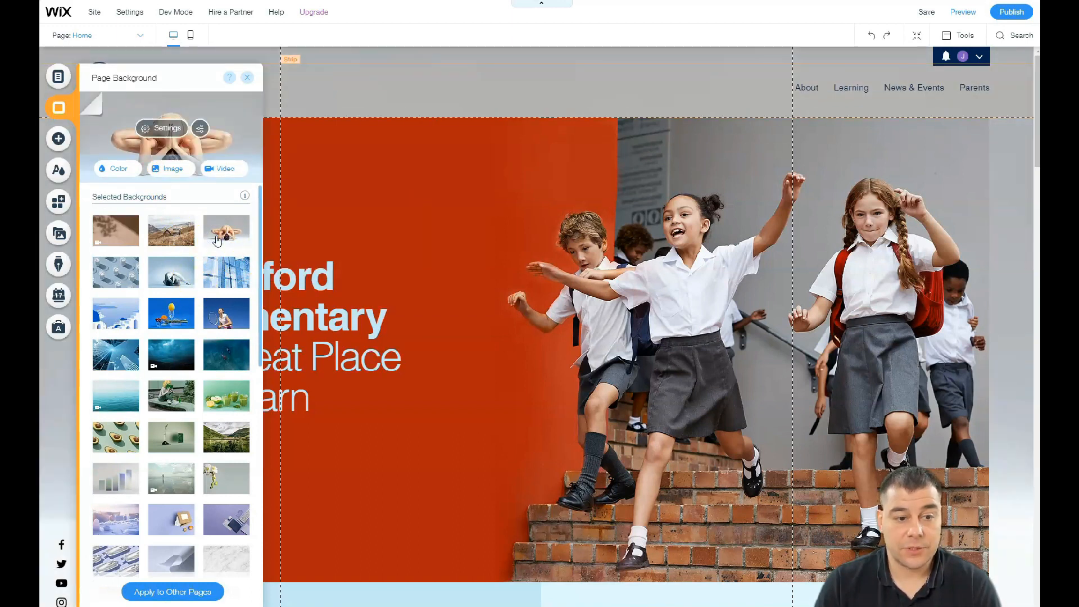
{"action": "scroll", "coordinate": [635, 250], "scroll_direction": "down", "scroll_amount": 8}
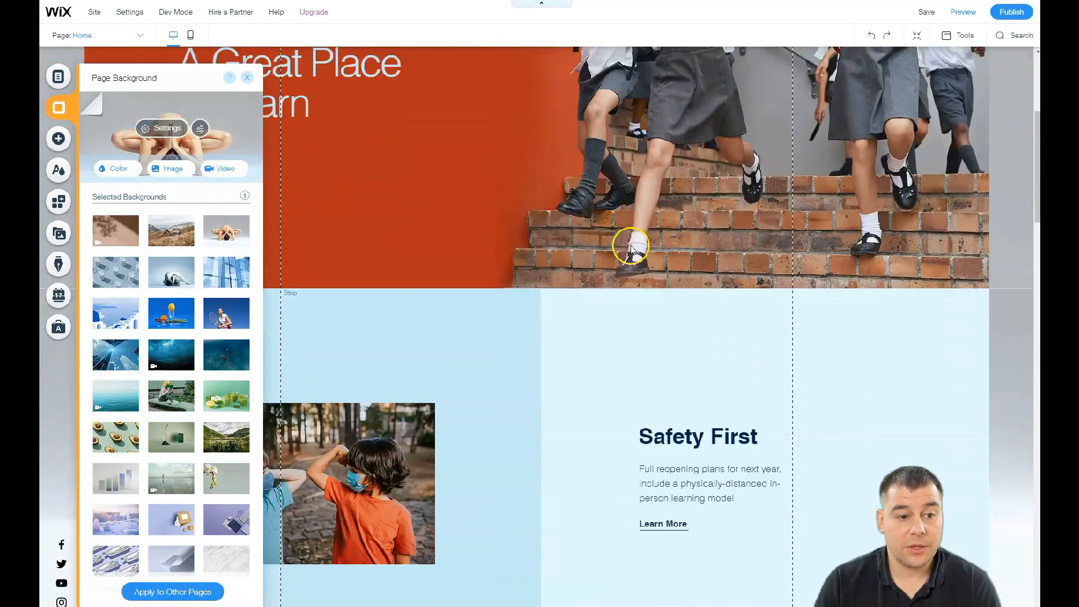
{"action": "scroll", "coordinate": [613, 246], "scroll_direction": "down", "scroll_amount": 20}
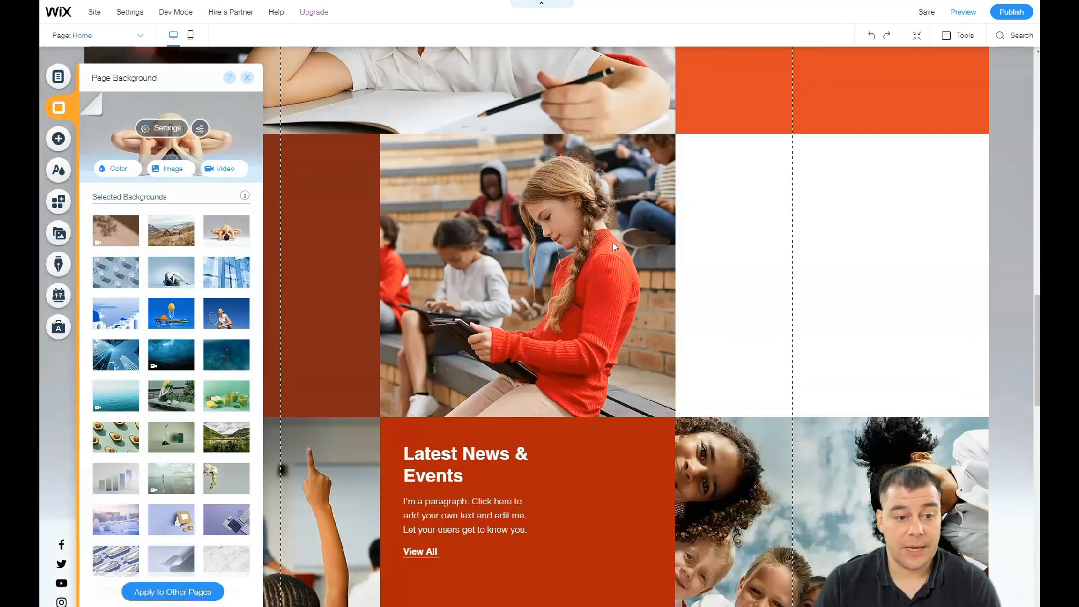
{"action": "scroll", "coordinate": [612, 247], "scroll_direction": "down", "scroll_amount": 14}
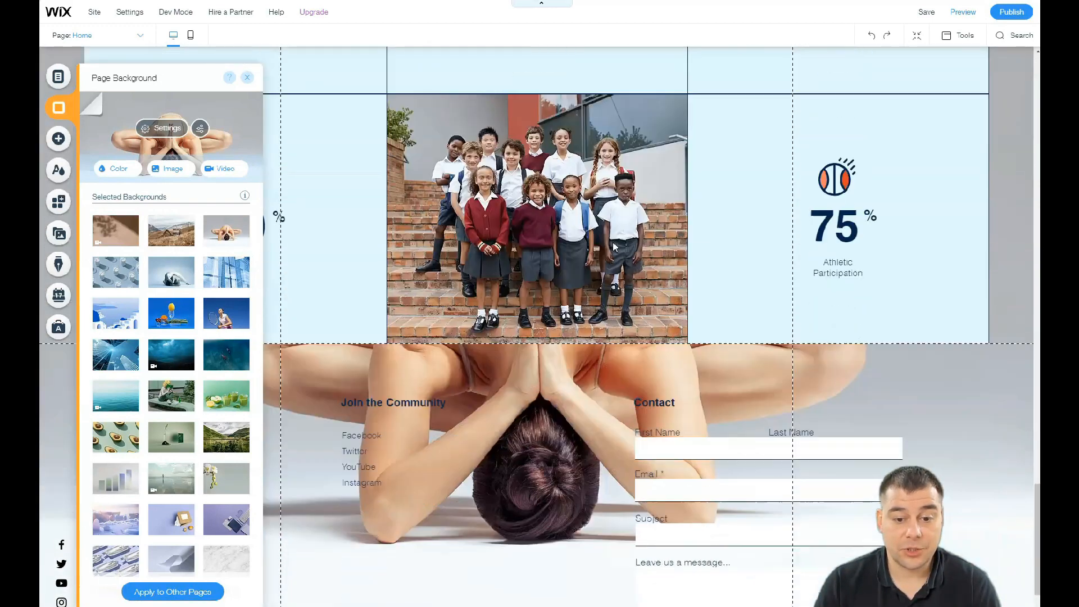
{"action": "scroll", "coordinate": [556, 347], "scroll_direction": "up", "scroll_amount": 3}
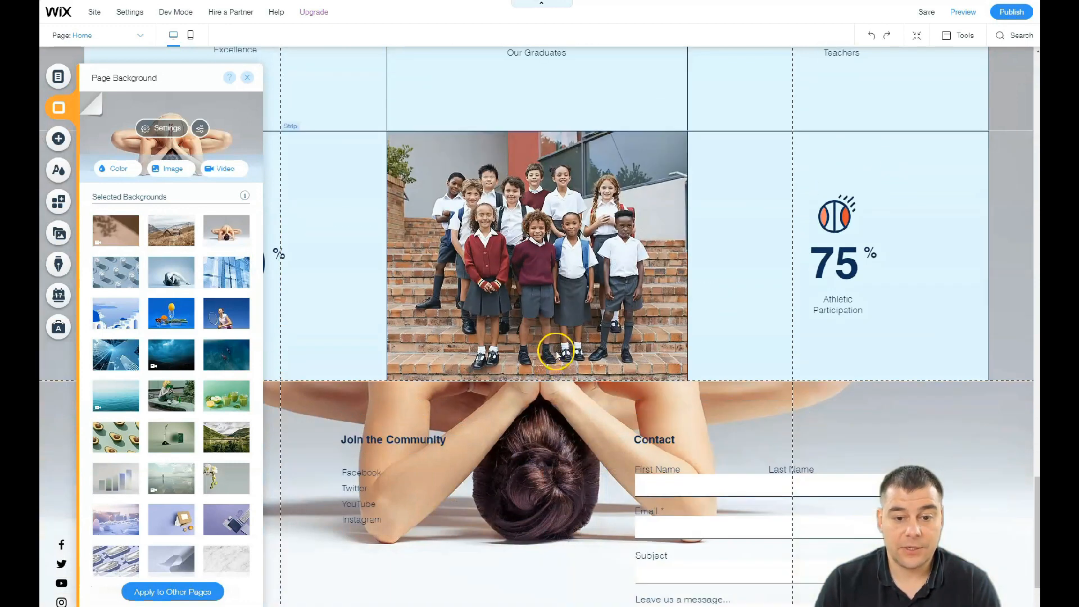
{"action": "scroll", "coordinate": [557, 352], "scroll_direction": "down", "scroll_amount": 3}
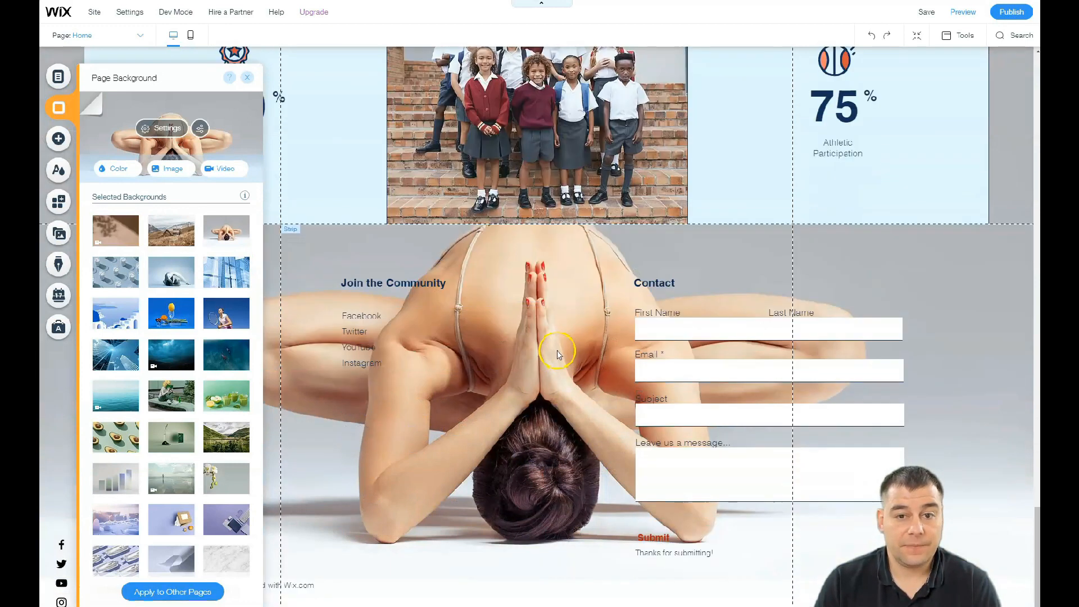
{"action": "left_click", "coordinate": [869, 39]}
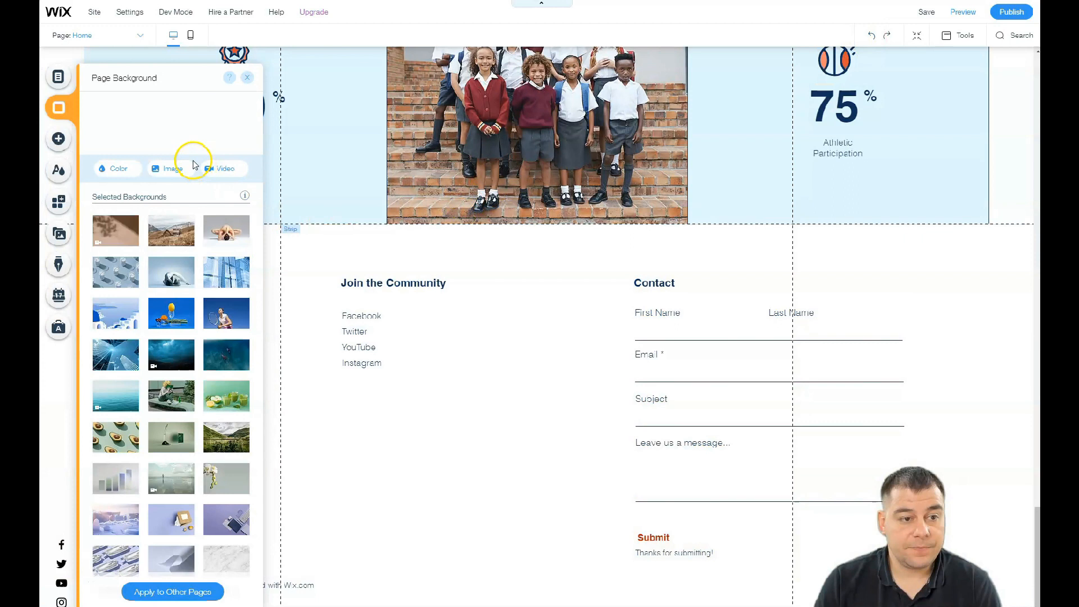
Try the muted purple theme color #7C80A7 as the page background, restore white, and close the background settings
{"action": "left_click", "coordinate": [120, 171]}
{"action": "left_click", "coordinate": [172, 224]}
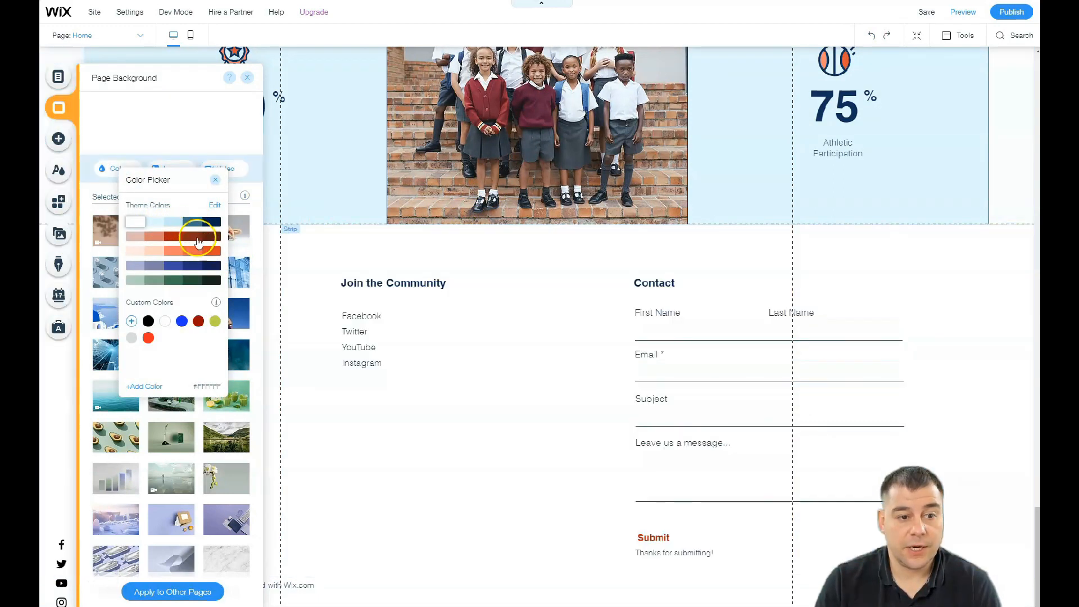
{"action": "left_click", "coordinate": [191, 236]}
{"action": "left_click", "coordinate": [177, 280]}
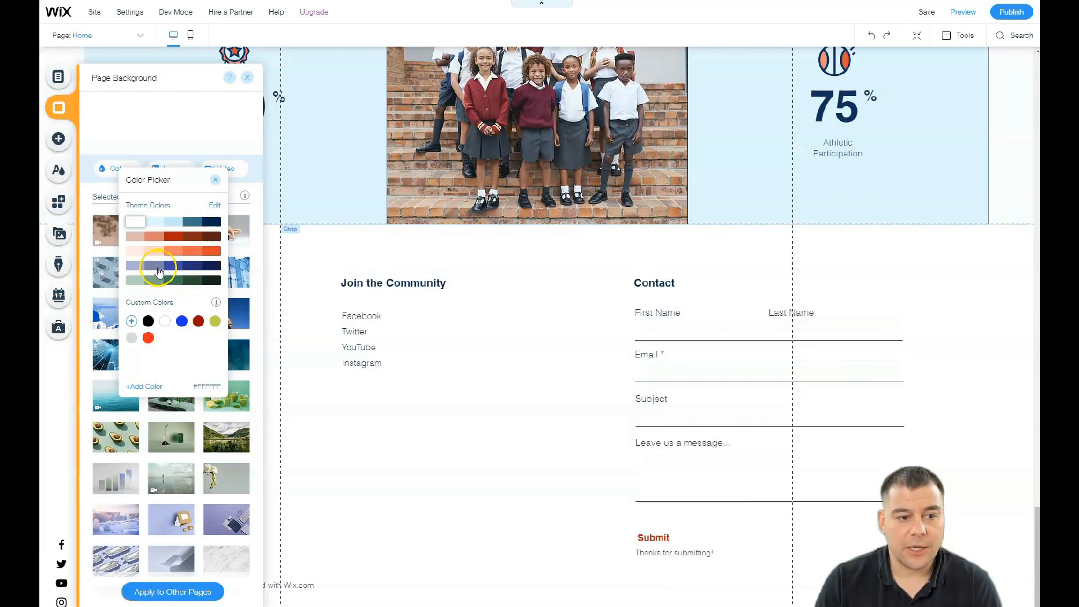
{"action": "left_click", "coordinate": [158, 271]}
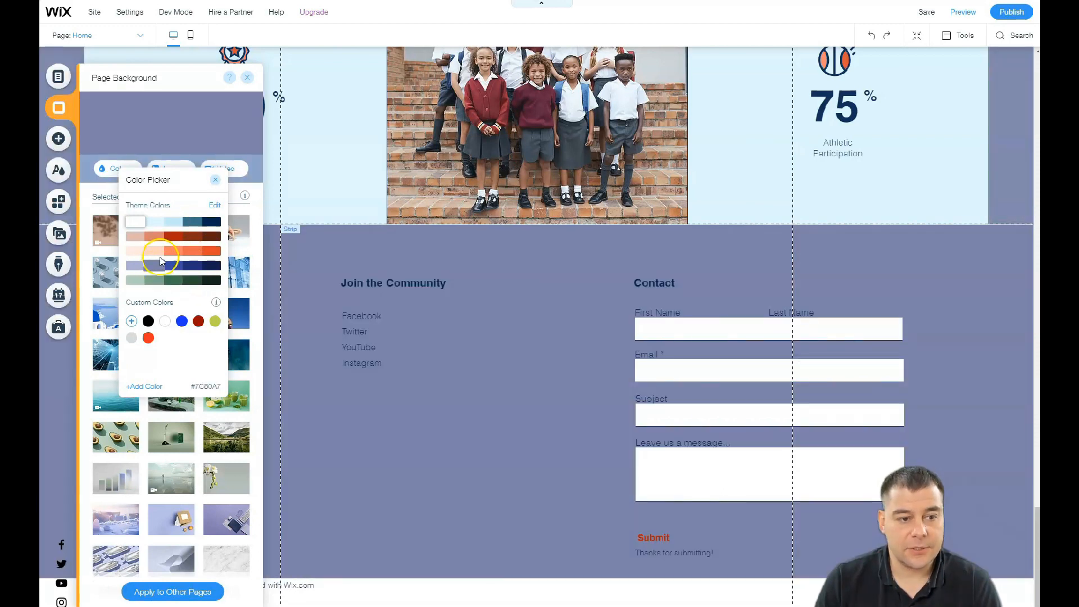
{"action": "left_click", "coordinate": [138, 222]}
{"action": "left_click", "coordinate": [216, 180]}
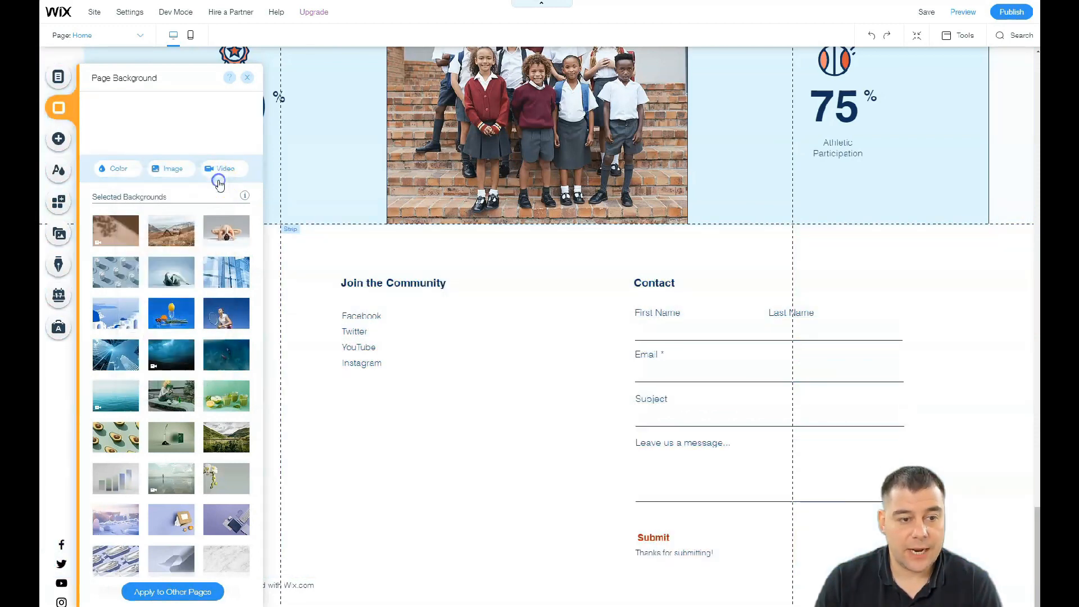
{"action": "left_click", "coordinate": [249, 79]}
Open the site color settings and bring up the color themes that can replace the current one
{"action": "scroll", "coordinate": [425, 248], "scroll_direction": "up", "scroll_amount": 15}
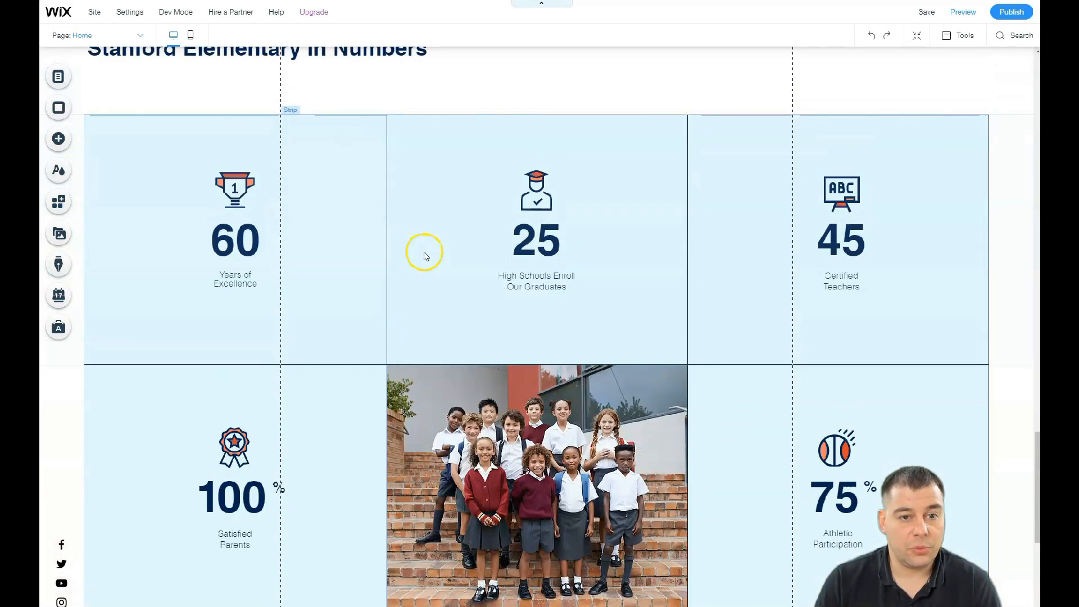
{"action": "scroll", "coordinate": [423, 254], "scroll_direction": "up", "scroll_amount": 3}
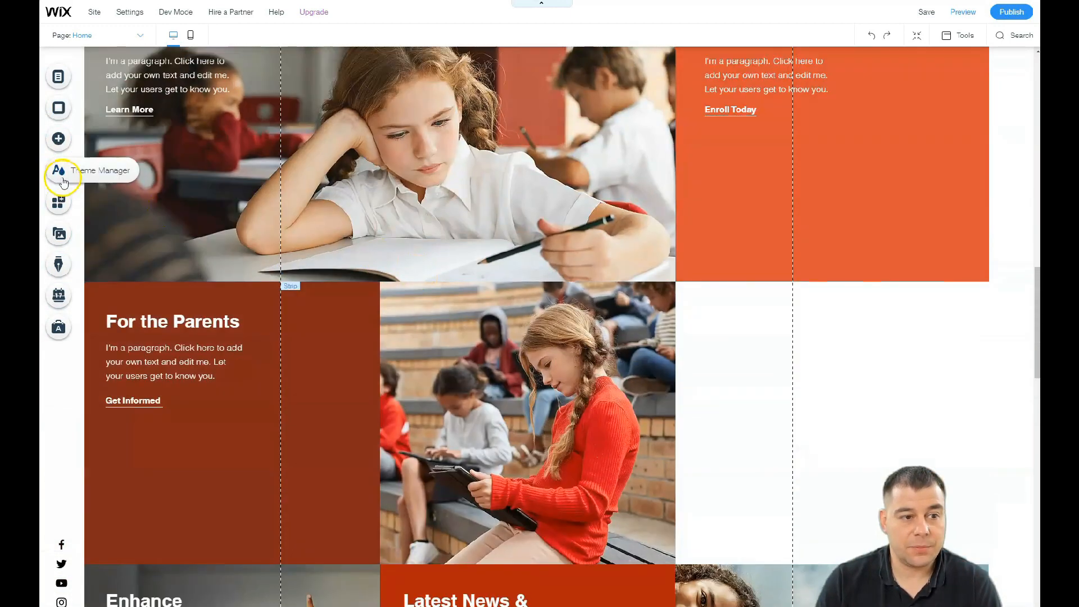
{"action": "left_click", "coordinate": [58, 172]}
{"action": "mouse_move", "coordinate": [205, 181]}
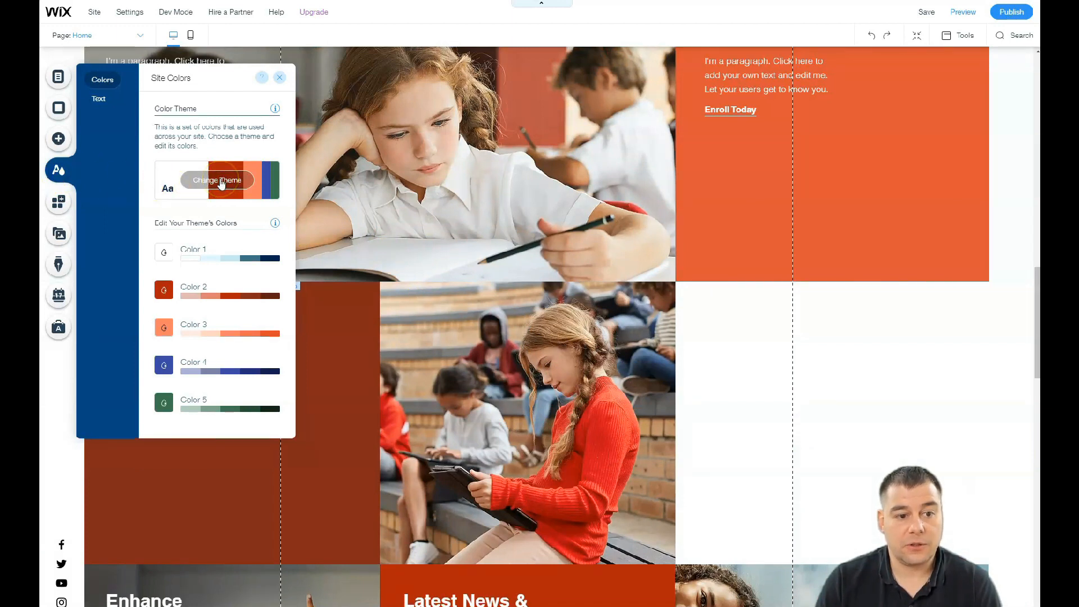
{"action": "left_click", "coordinate": [221, 181]}
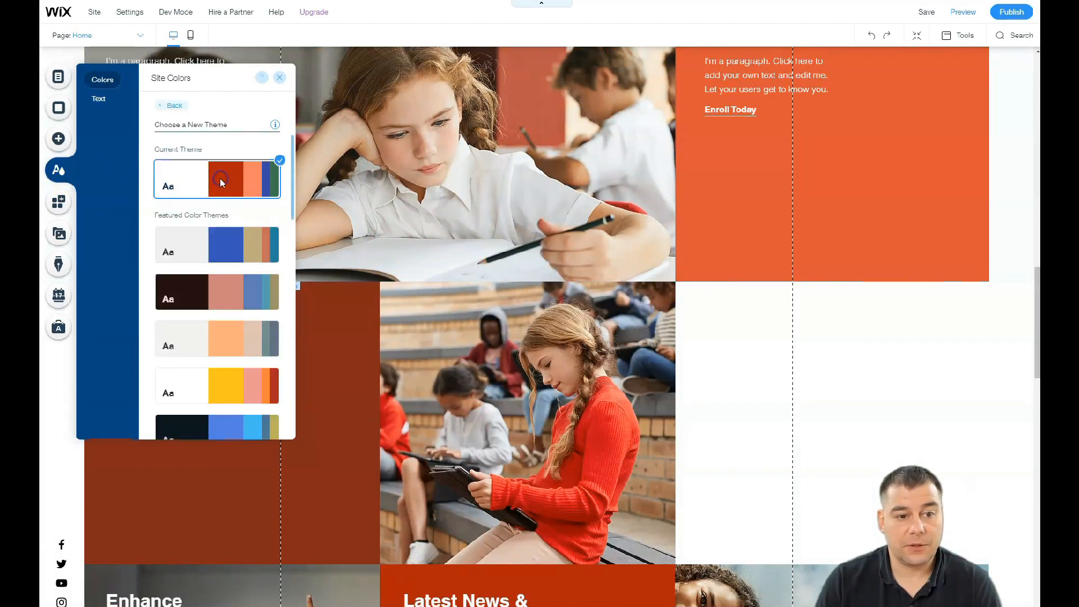
Try several featured color themes on the home page, from the blue-and-tan one through to the blue-and-orange one on white
{"action": "left_click", "coordinate": [213, 244]}
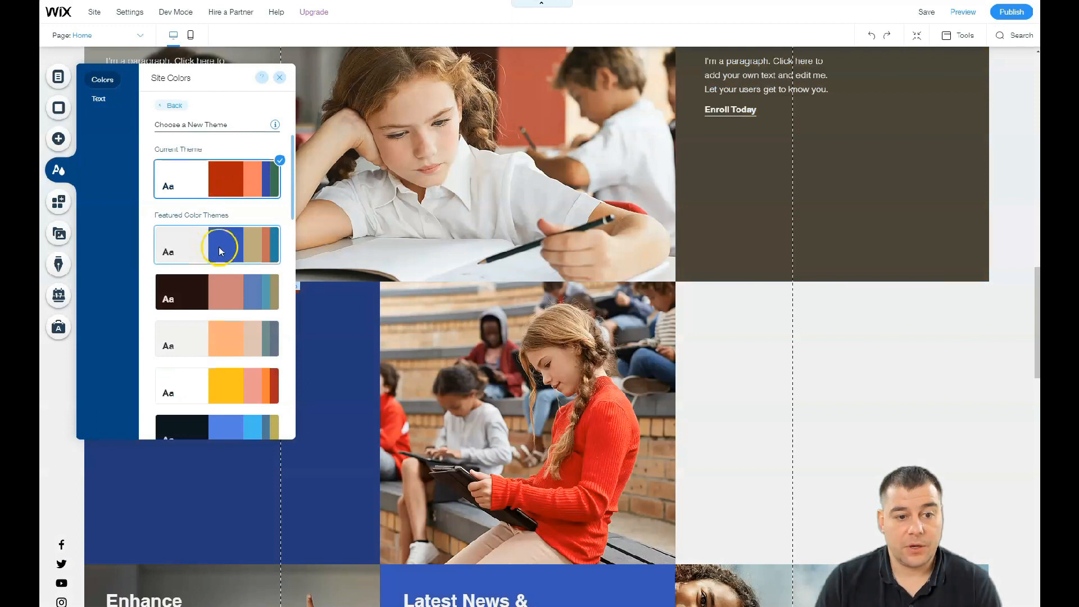
{"action": "left_click", "coordinate": [221, 290]}
{"action": "left_click", "coordinate": [229, 331]}
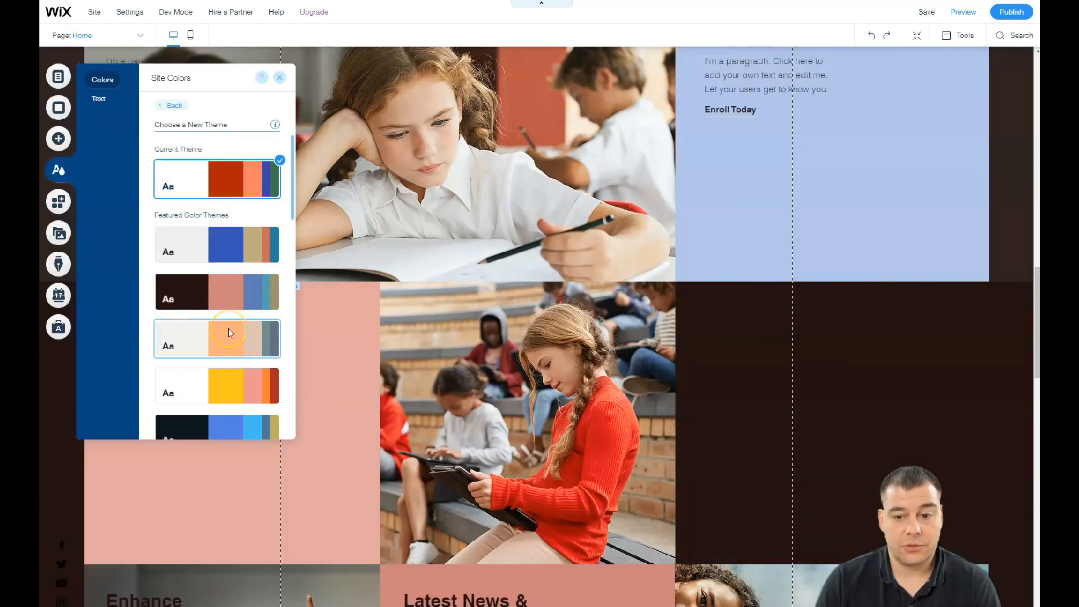
{"action": "left_click", "coordinate": [222, 372]}
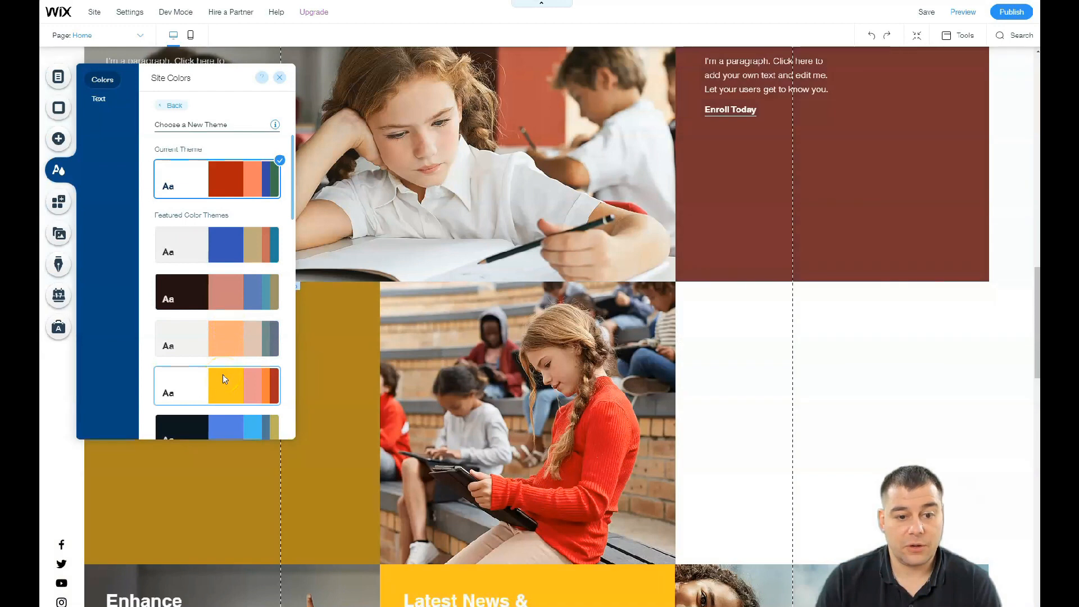
{"action": "scroll", "coordinate": [222, 374], "scroll_direction": "down", "scroll_amount": 3}
{"action": "left_click", "coordinate": [227, 284]}
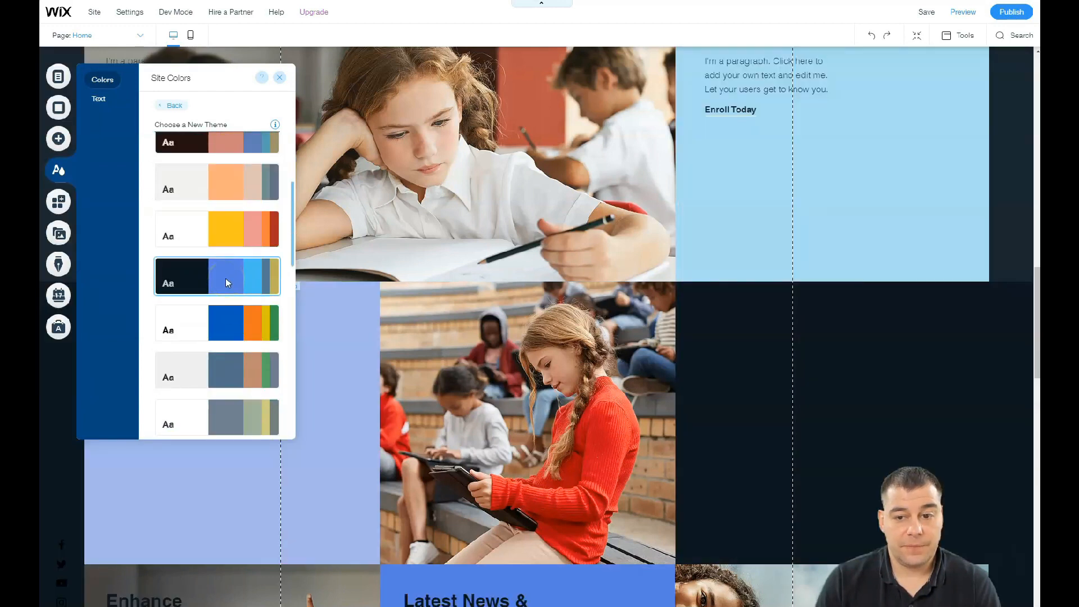
{"action": "left_click", "coordinate": [221, 319]}
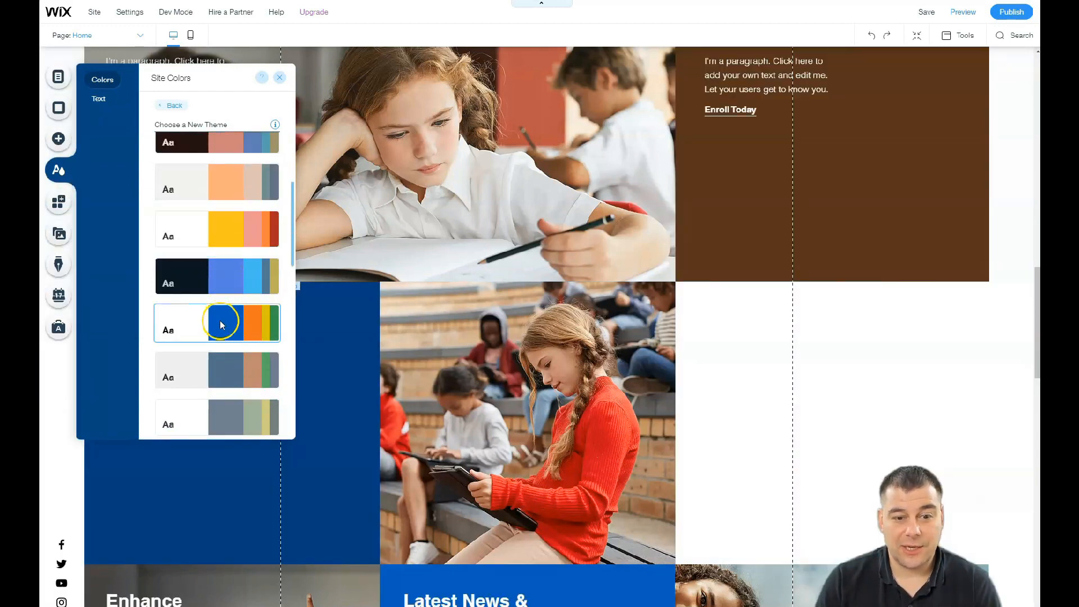
Apply the featured color theme with white, slate blue, sage green and yellow, and close the site color settings
{"action": "left_click", "coordinate": [224, 365]}
{"action": "left_click", "coordinate": [219, 405]}
{"action": "left_click", "coordinate": [222, 414]}
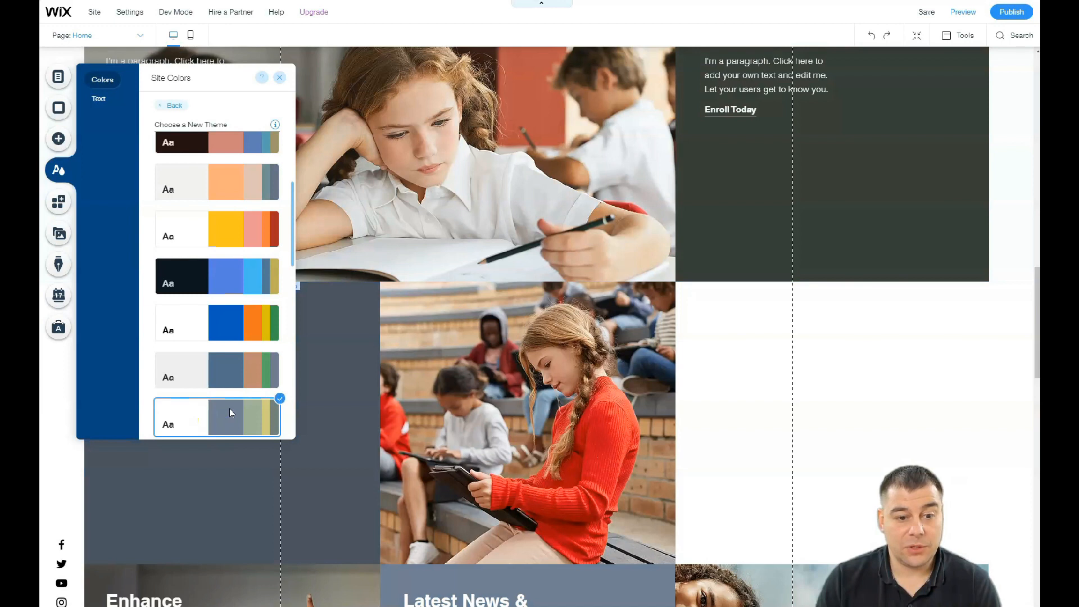
{"action": "left_click", "coordinate": [279, 77]}
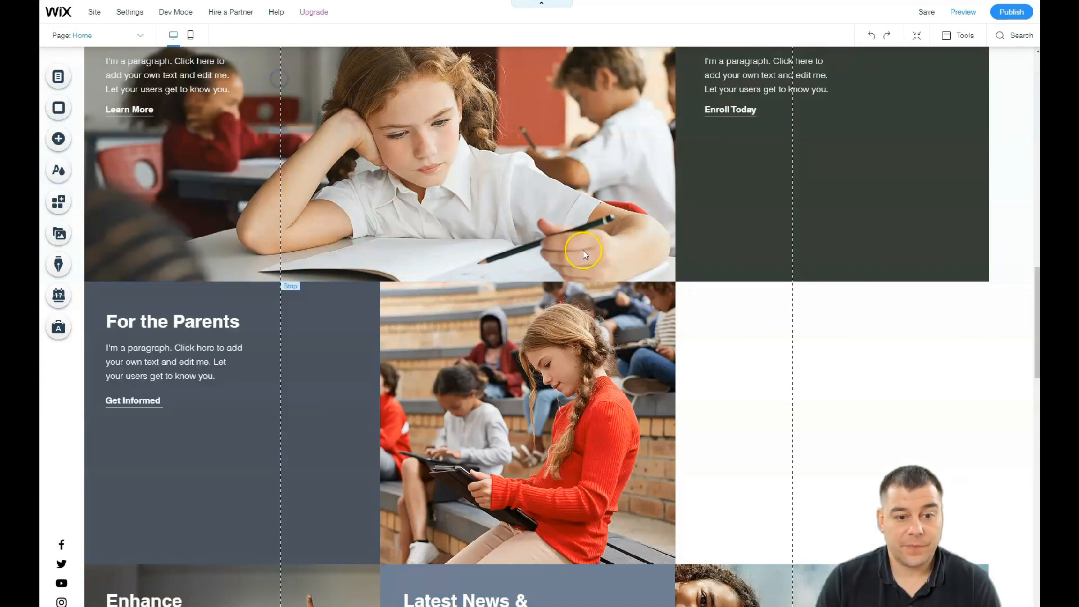
Try to change the background of the hero strip with the schoolchildren photo on the home page
{"action": "scroll", "coordinate": [709, 211], "scroll_direction": "up", "scroll_amount": 15}
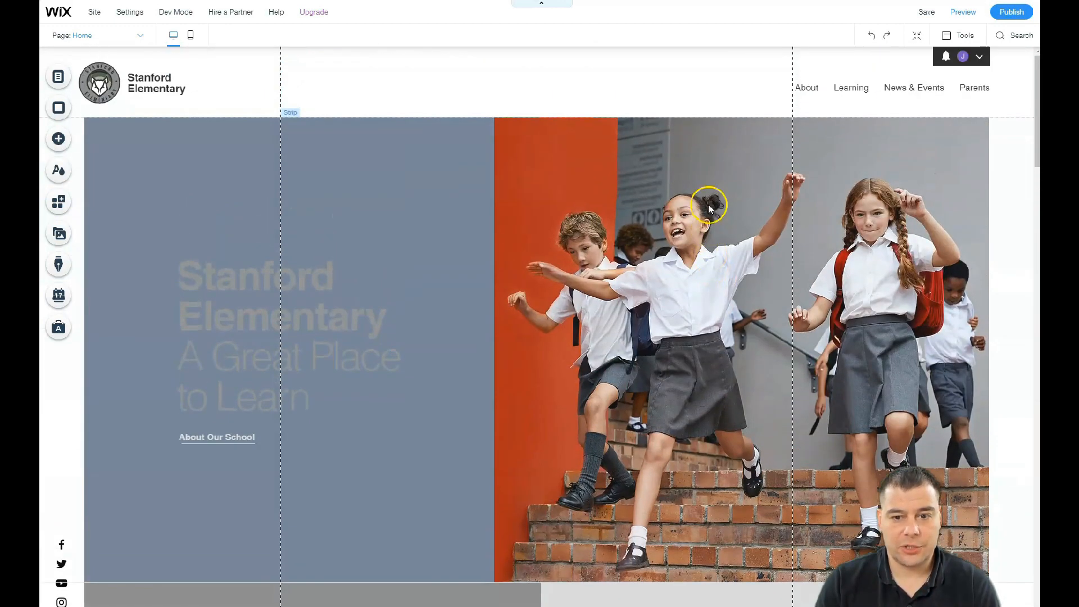
{"action": "scroll", "coordinate": [709, 208], "scroll_direction": "down", "scroll_amount": 3}
{"action": "scroll", "coordinate": [677, 166], "scroll_direction": "up", "scroll_amount": 3}
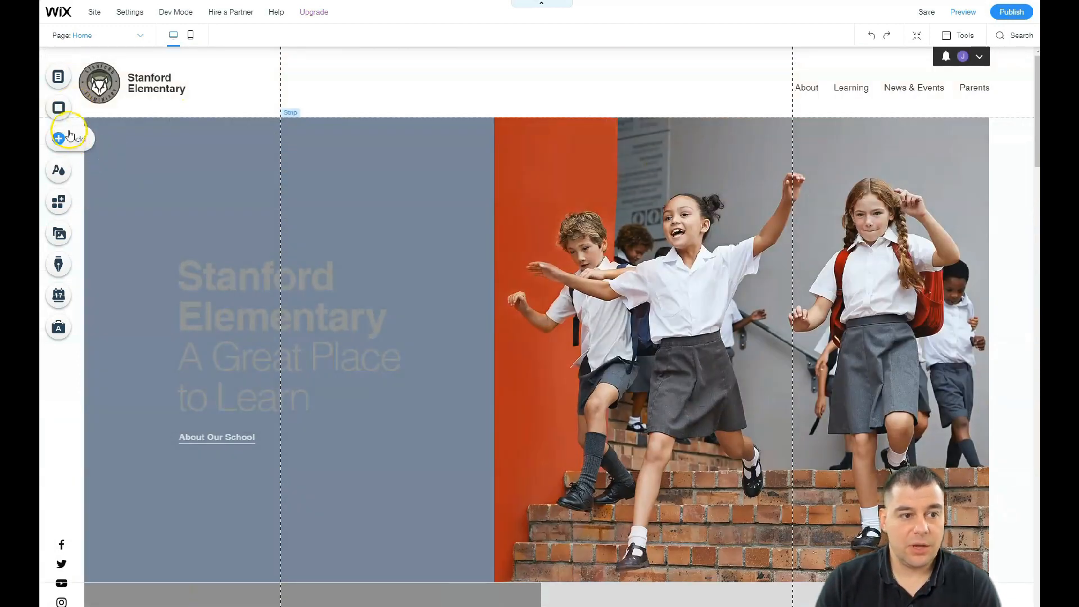
{"action": "left_click", "coordinate": [696, 296]}
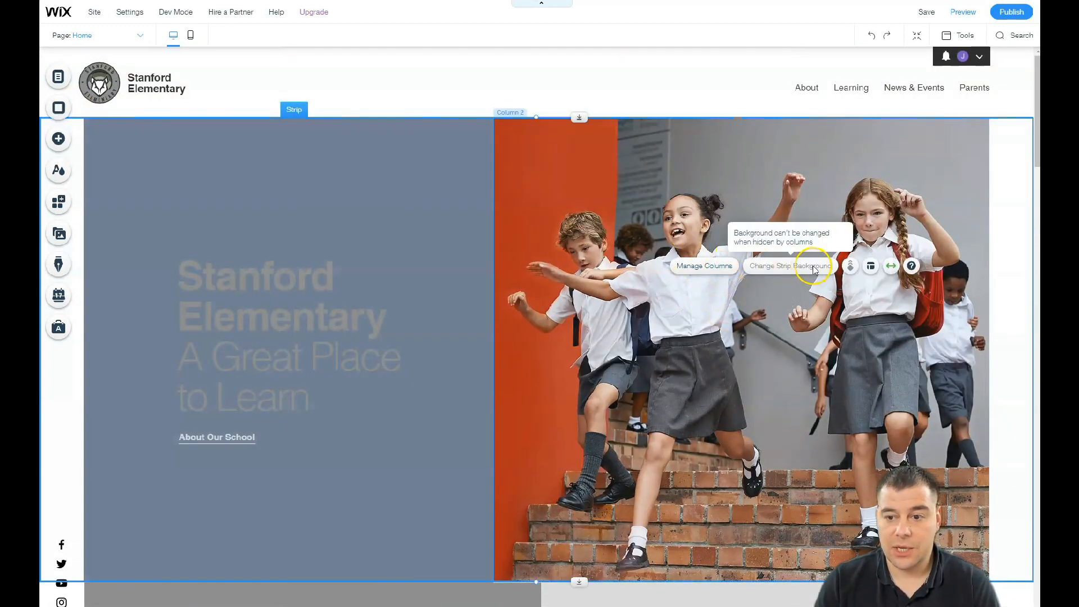
{"action": "left_click", "coordinate": [792, 272]}
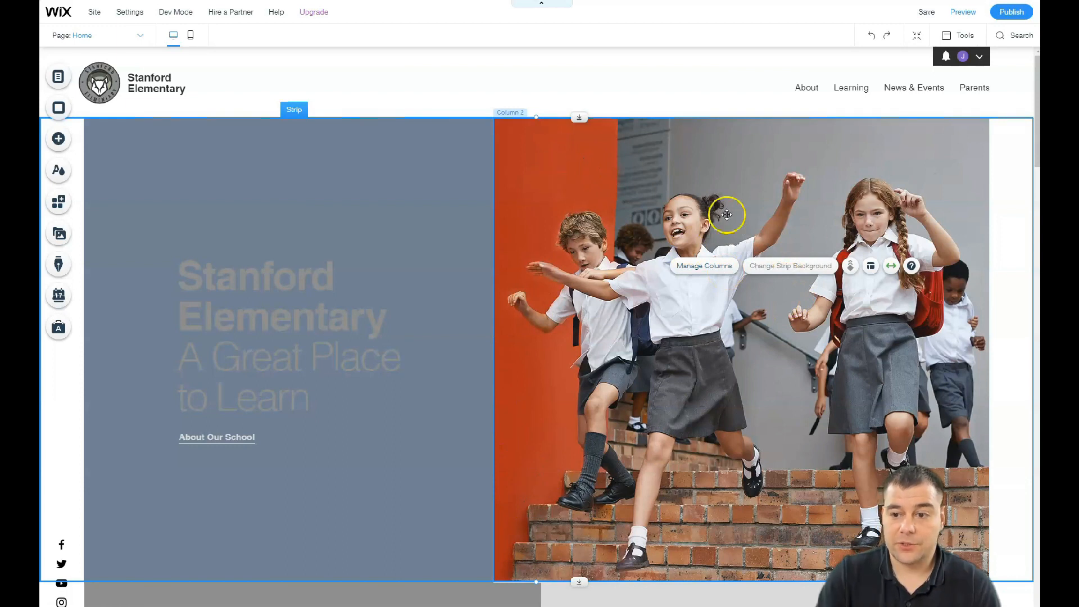
Open column management for the hero strip and try moving the first column right and back left
{"action": "left_click", "coordinate": [711, 266]}
{"action": "left_click", "coordinate": [226, 202]}
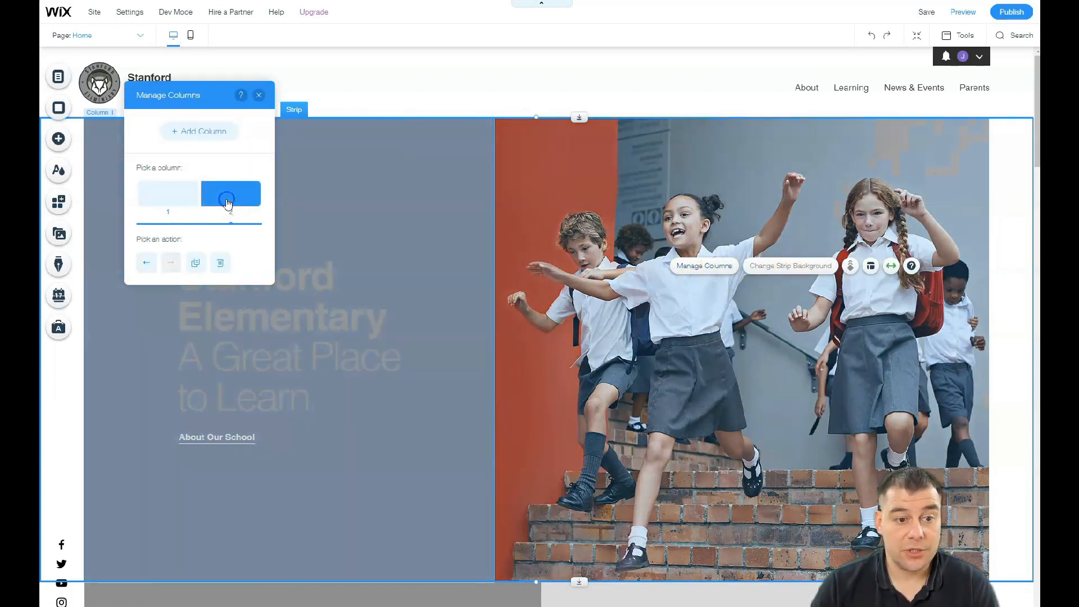
{"action": "left_click", "coordinate": [180, 202]}
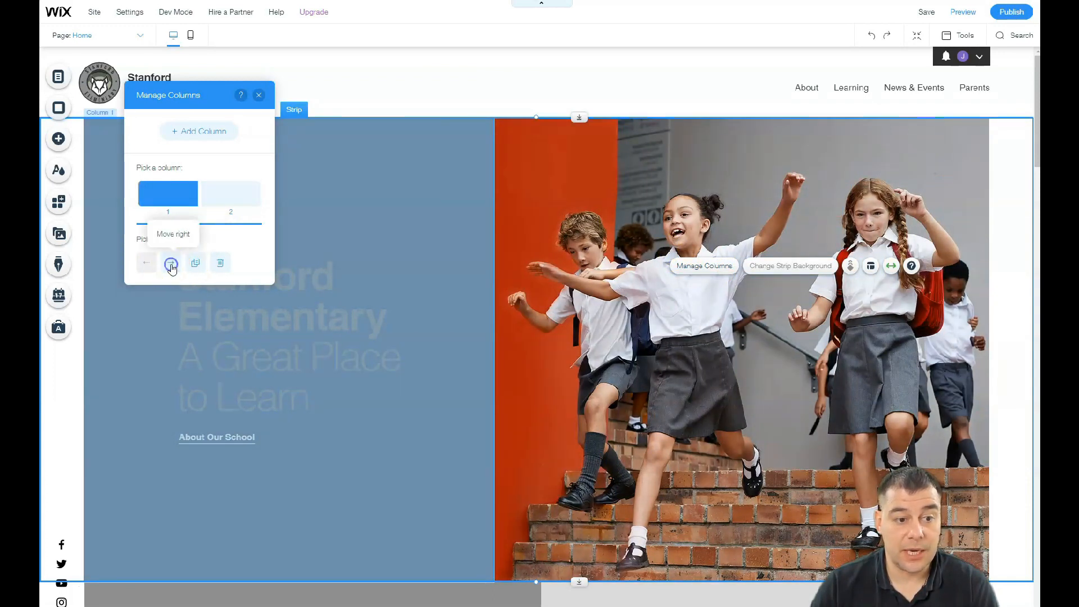
{"action": "left_click", "coordinate": [171, 264]}
{"action": "left_click", "coordinate": [146, 263]}
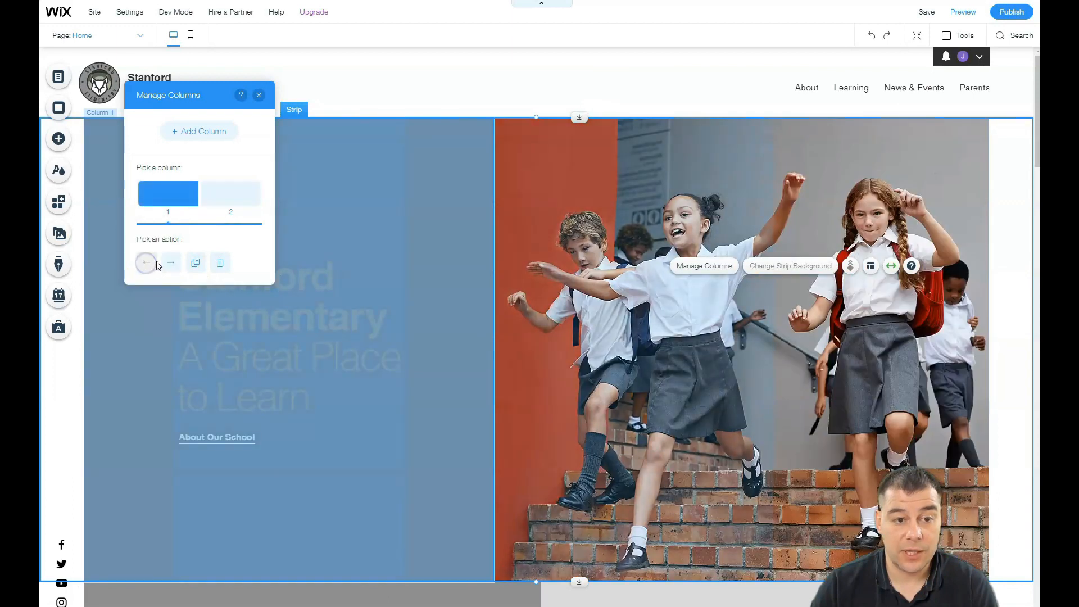
Add a third column repeating the schoolchildren photo to the hero strip, and close column management
{"action": "left_click", "coordinate": [204, 131]}
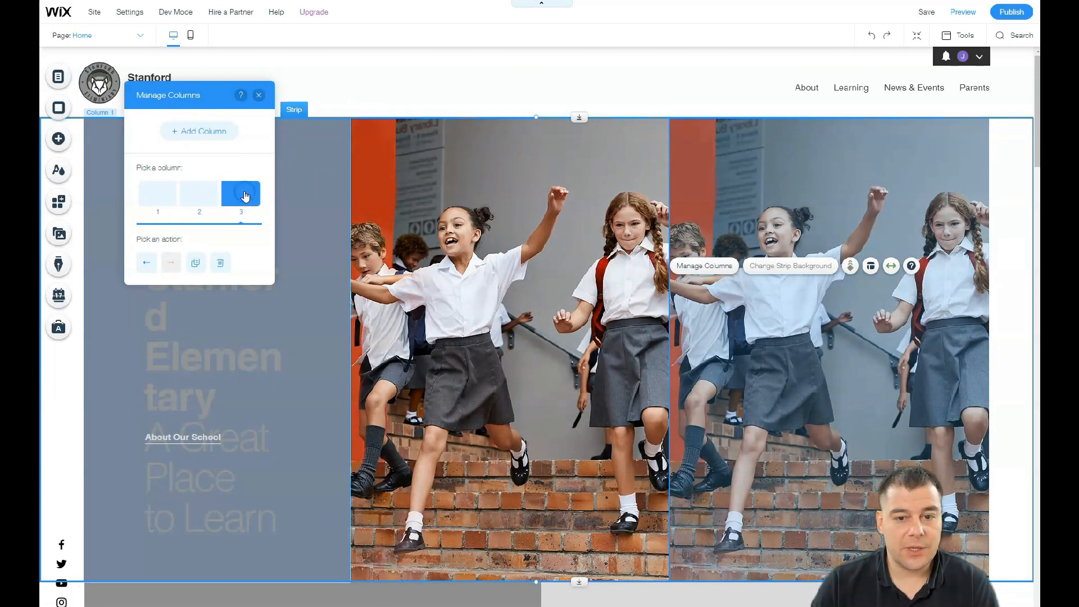
{"action": "left_click", "coordinate": [596, 257]}
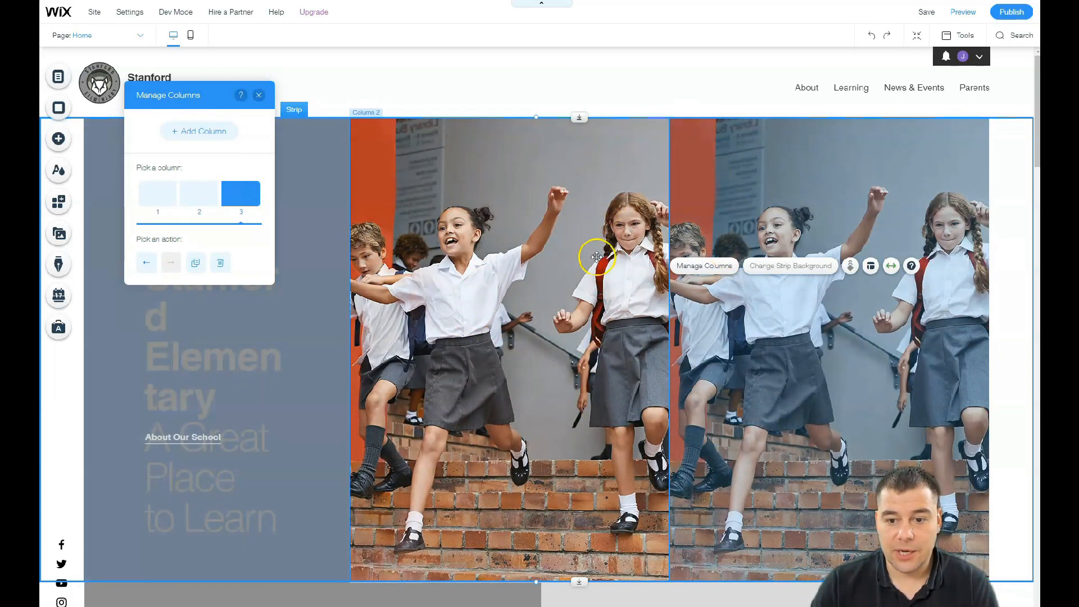
{"action": "left_click", "coordinate": [258, 94]}
Move the Stanford Elementary heading text up to the upper edge of the hero strip's first column
{"action": "left_click", "coordinate": [266, 310]}
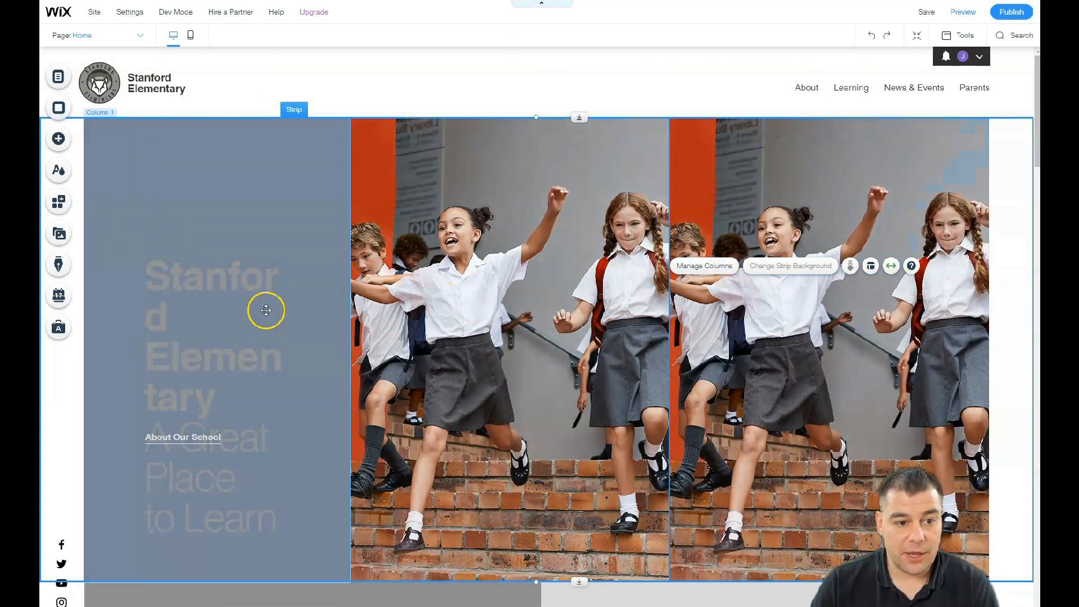
{"action": "left_click_drag", "start_coordinate": [362, 308], "coordinate": [209, 238]}
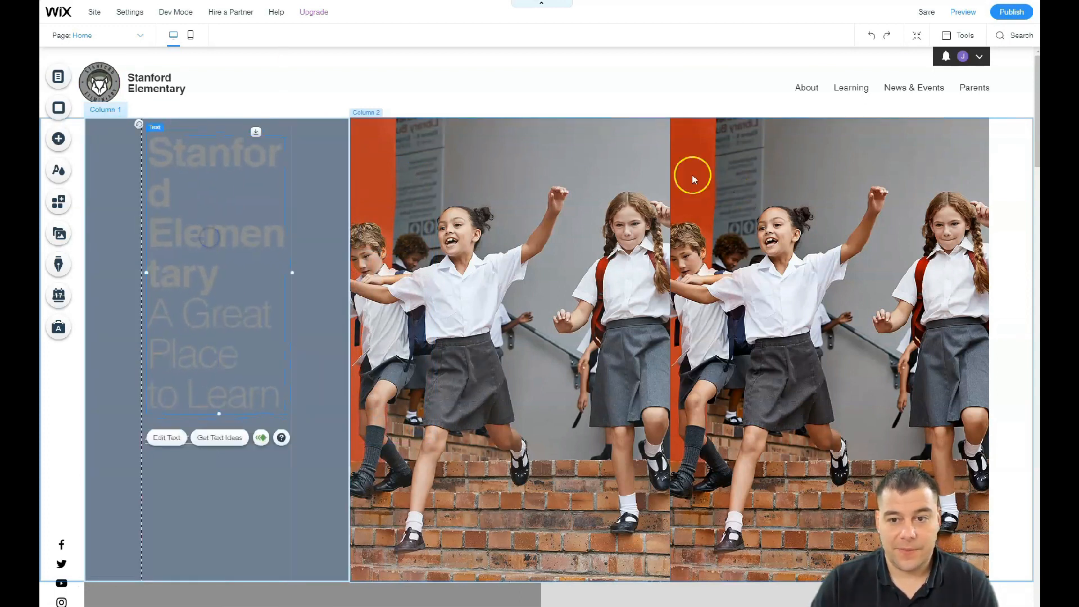
Delete the extra photo column so the hero strip has two columns
{"action": "left_click", "coordinate": [465, 181]}
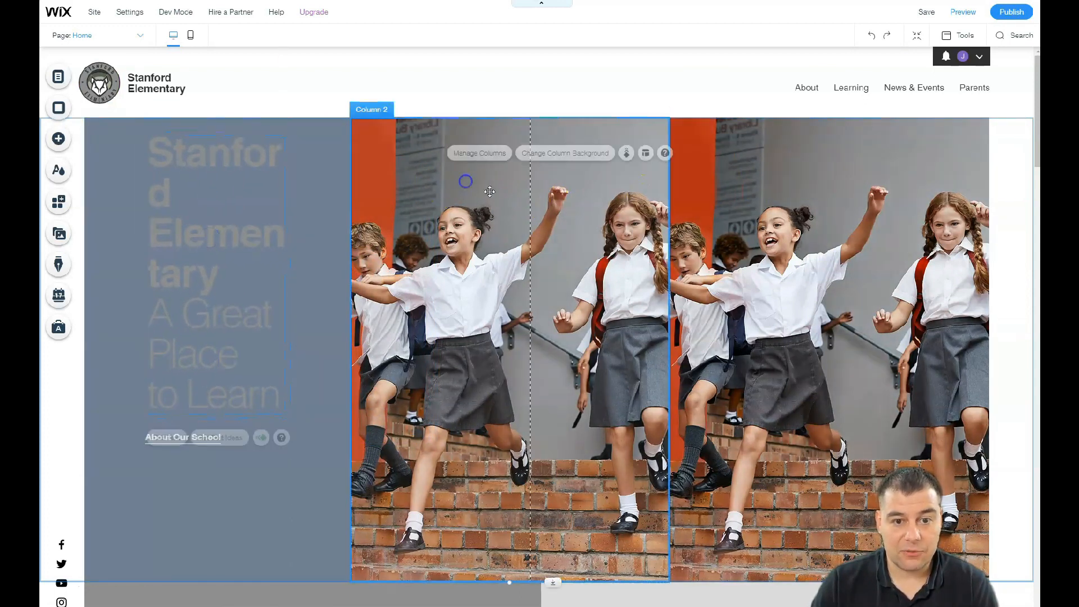
{"action": "left_click", "coordinate": [488, 156]}
{"action": "left_click", "coordinate": [247, 193]}
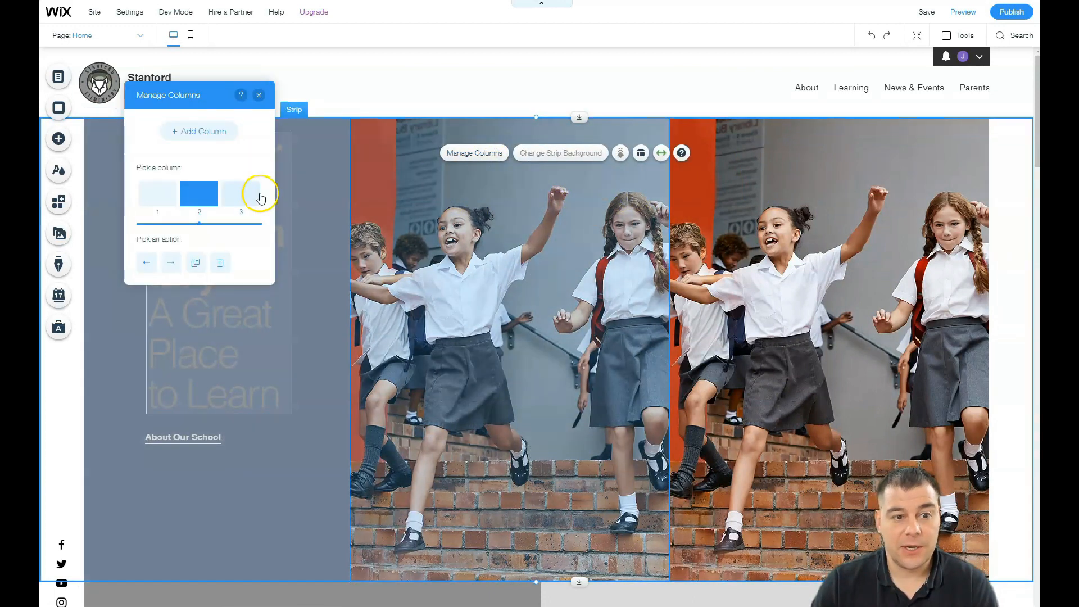
{"action": "left_click", "coordinate": [219, 262]}
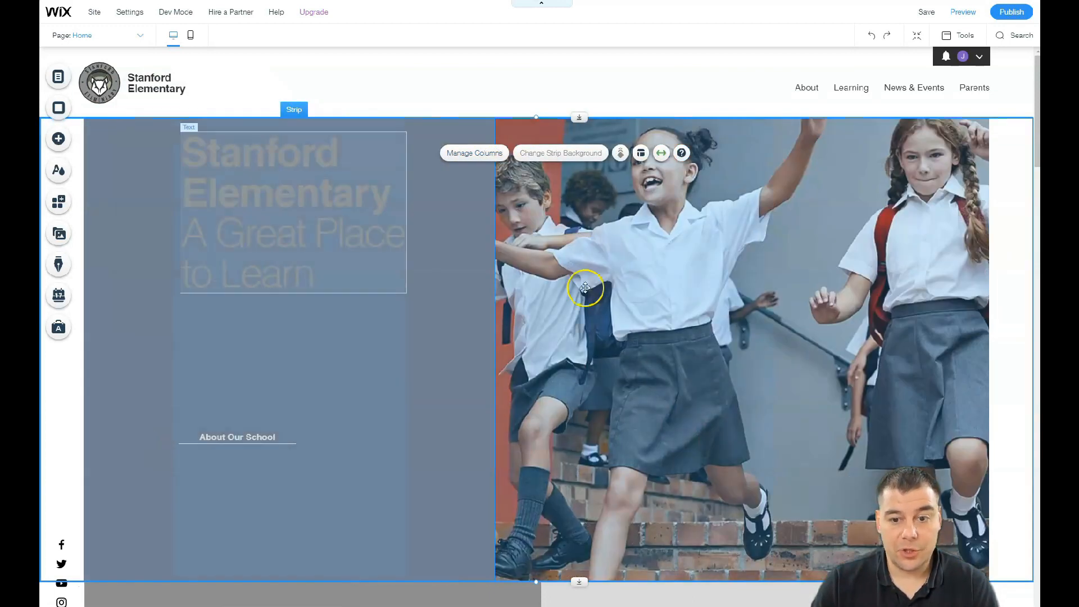
Examine the two-column hero strip and the Safety First strip below it
{"action": "left_click", "coordinate": [459, 272]}
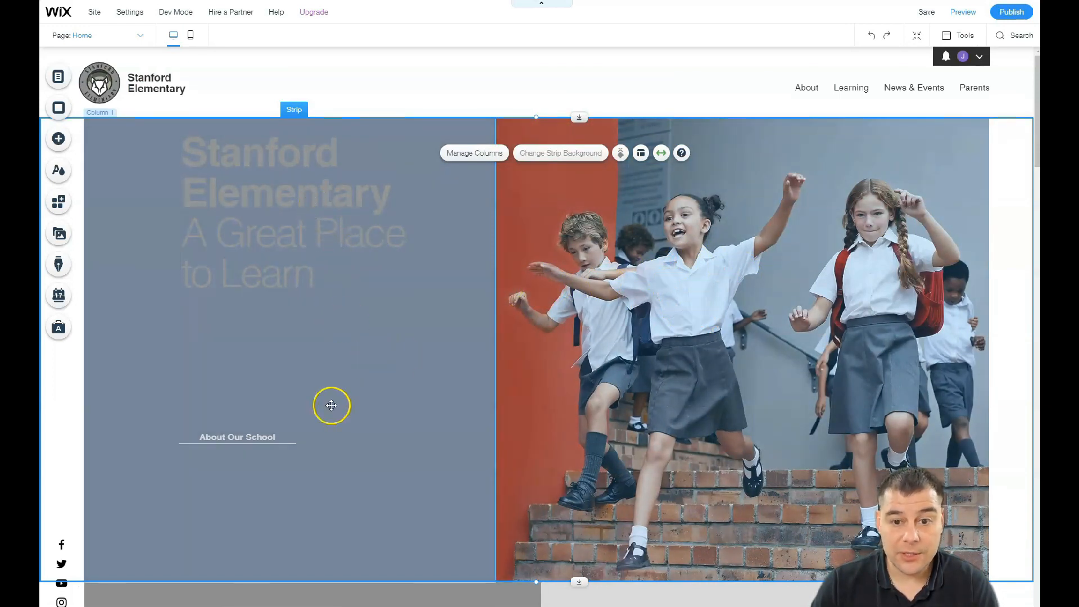
{"action": "left_click", "coordinate": [568, 186]}
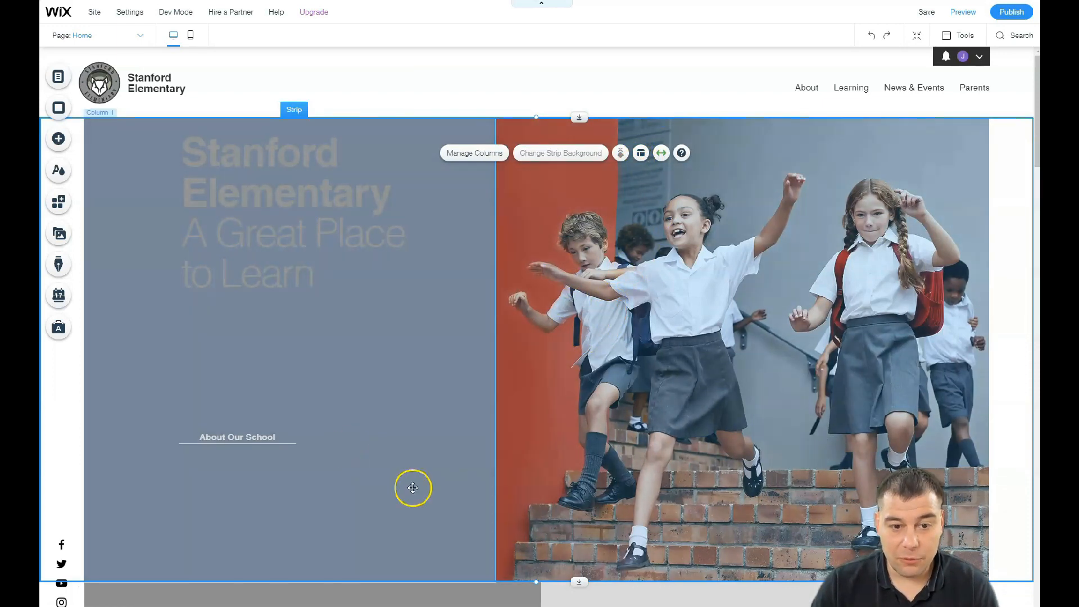
{"action": "left_click", "coordinate": [550, 457]}
{"action": "left_click", "coordinate": [410, 374]}
{"action": "left_click", "coordinate": [470, 366]}
{"action": "scroll", "coordinate": [473, 361], "scroll_direction": "down", "scroll_amount": 5}
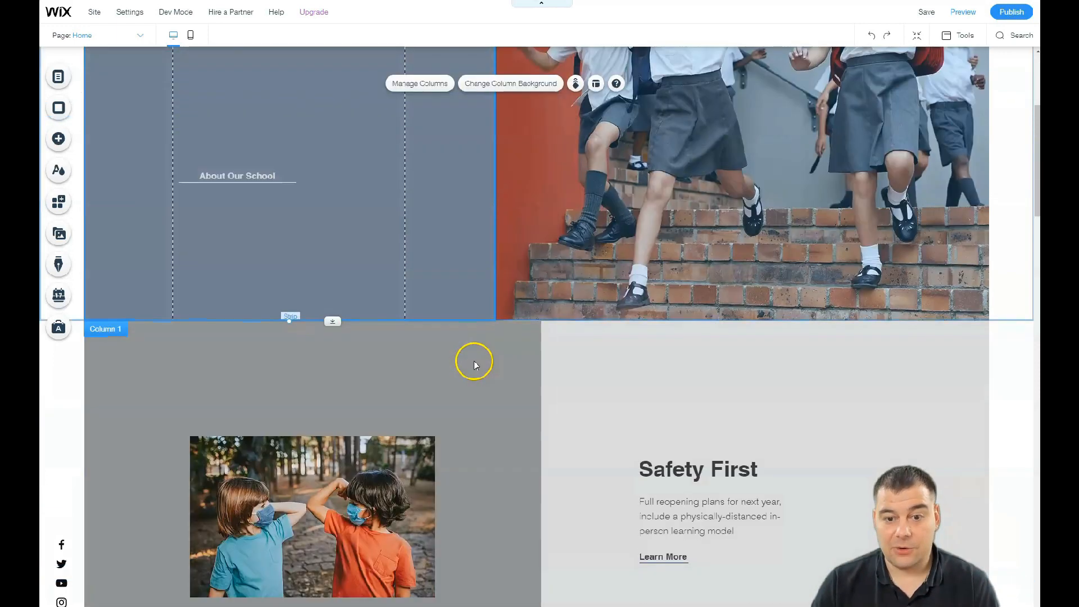
{"action": "scroll", "coordinate": [477, 360], "scroll_direction": "up", "scroll_amount": 4}
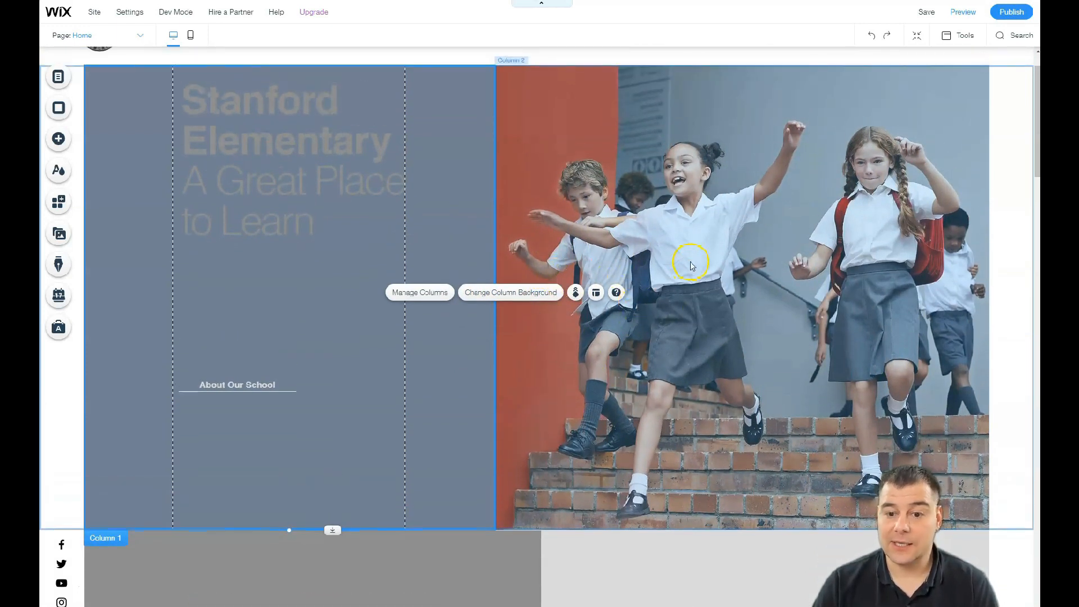
{"action": "left_click", "coordinate": [659, 181]}
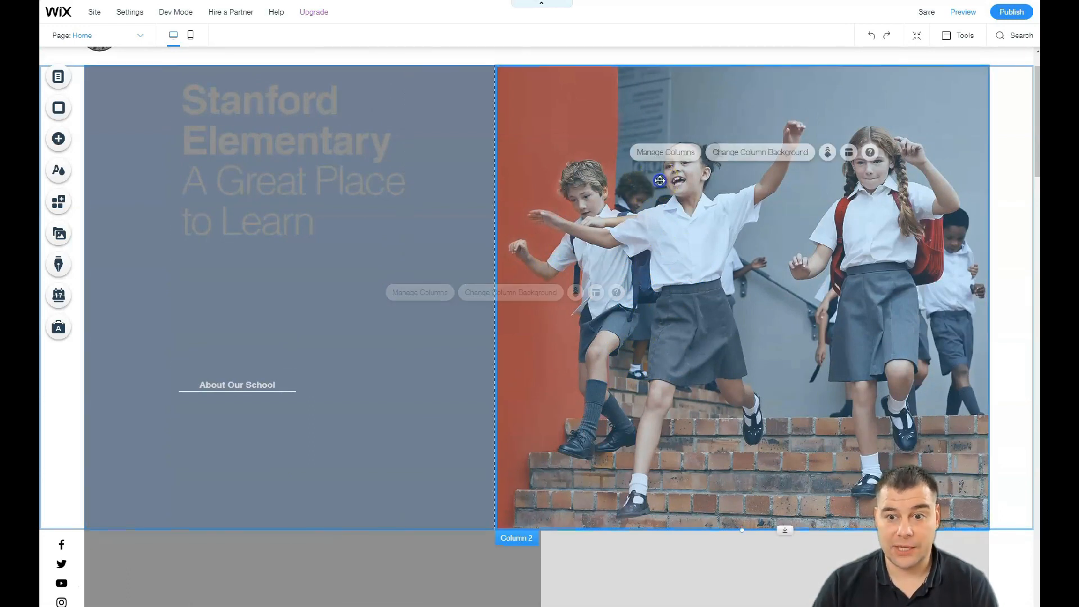
{"action": "scroll", "coordinate": [513, 272], "scroll_direction": "down", "scroll_amount": 5}
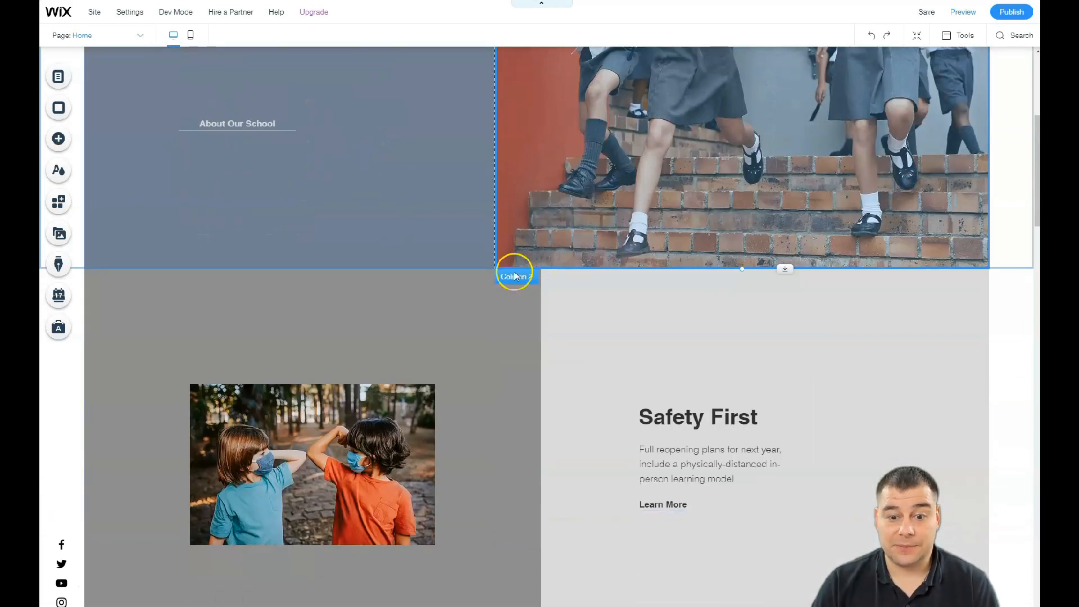
{"action": "scroll", "coordinate": [508, 331], "scroll_direction": "down", "scroll_amount": 3}
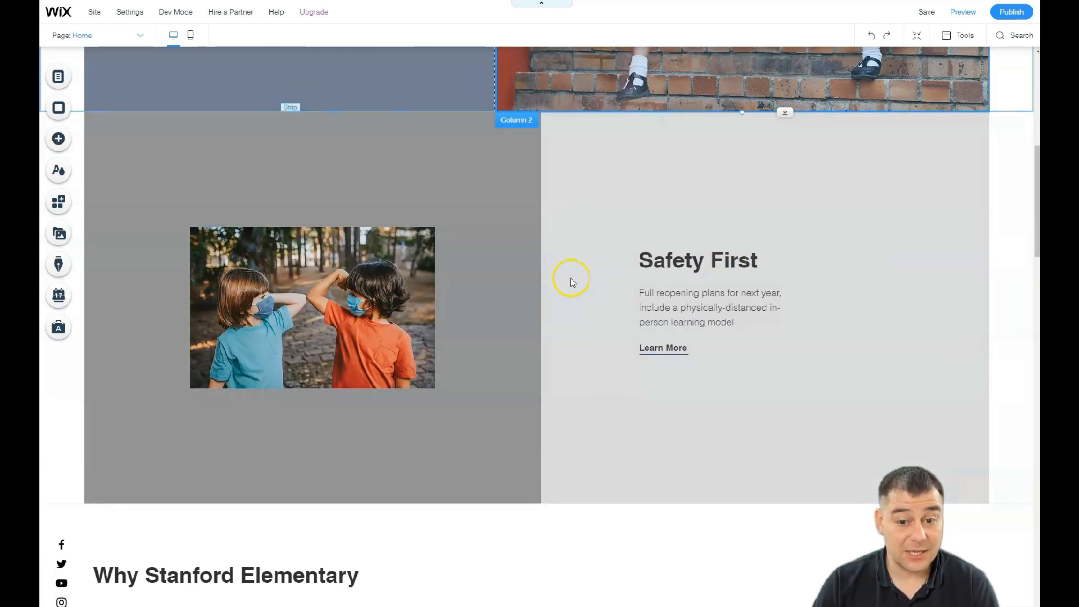
{"action": "scroll", "coordinate": [572, 283], "scroll_direction": "down", "scroll_amount": 3}
{"action": "scroll", "coordinate": [573, 279], "scroll_direction": "up", "scroll_amount": 2}
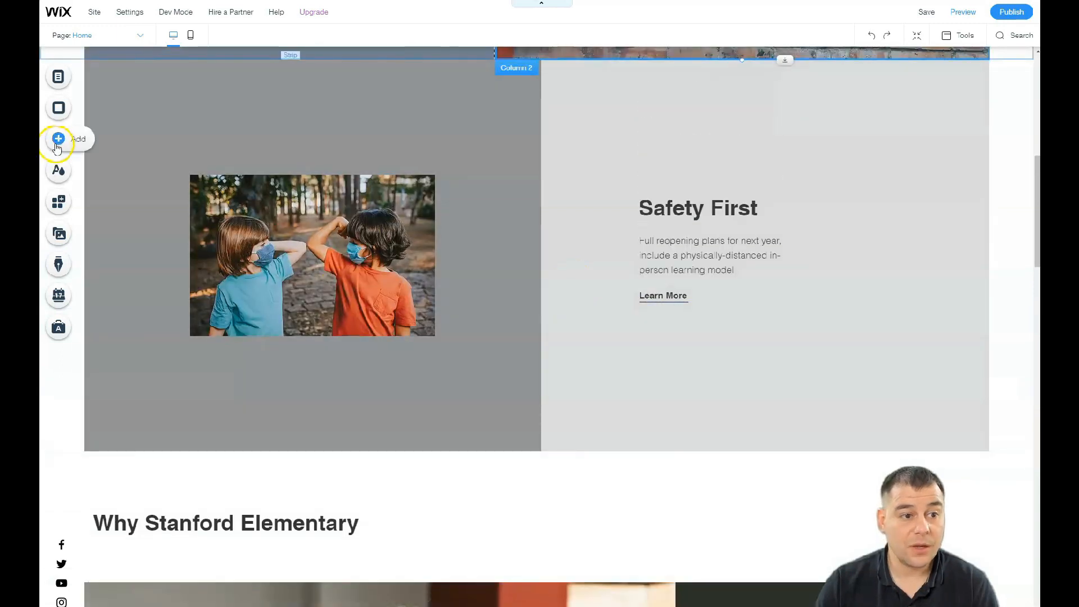
Browse the ready-made strip categories and add the blank white Classic strip above the footer
{"action": "left_click", "coordinate": [57, 141]}
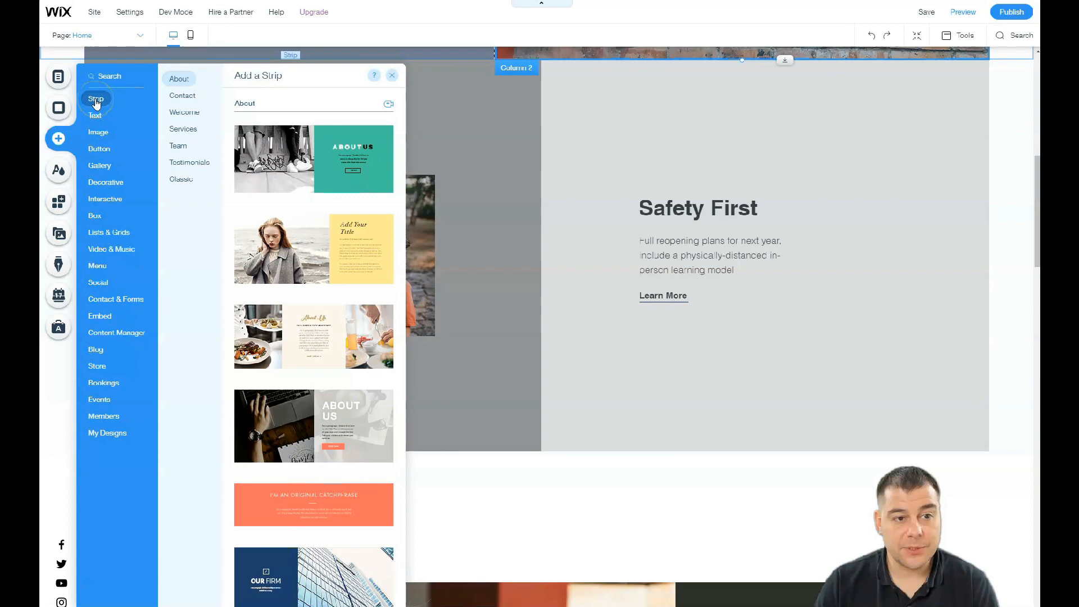
{"action": "left_click", "coordinate": [369, 140]}
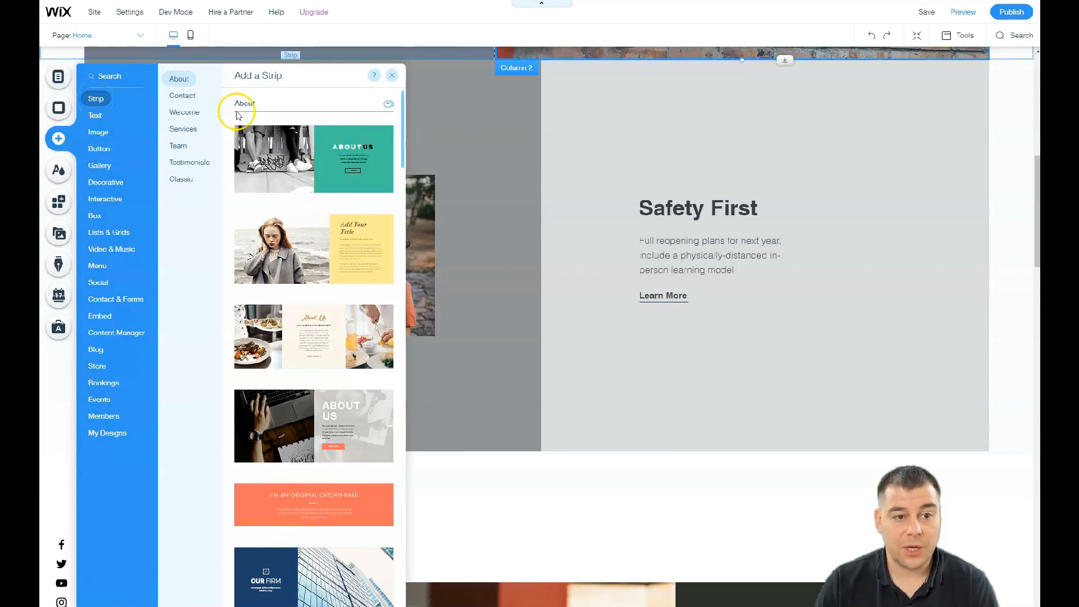
{"action": "left_click", "coordinate": [182, 95]}
{"action": "left_click", "coordinate": [186, 114]}
{"action": "left_click", "coordinate": [182, 128]}
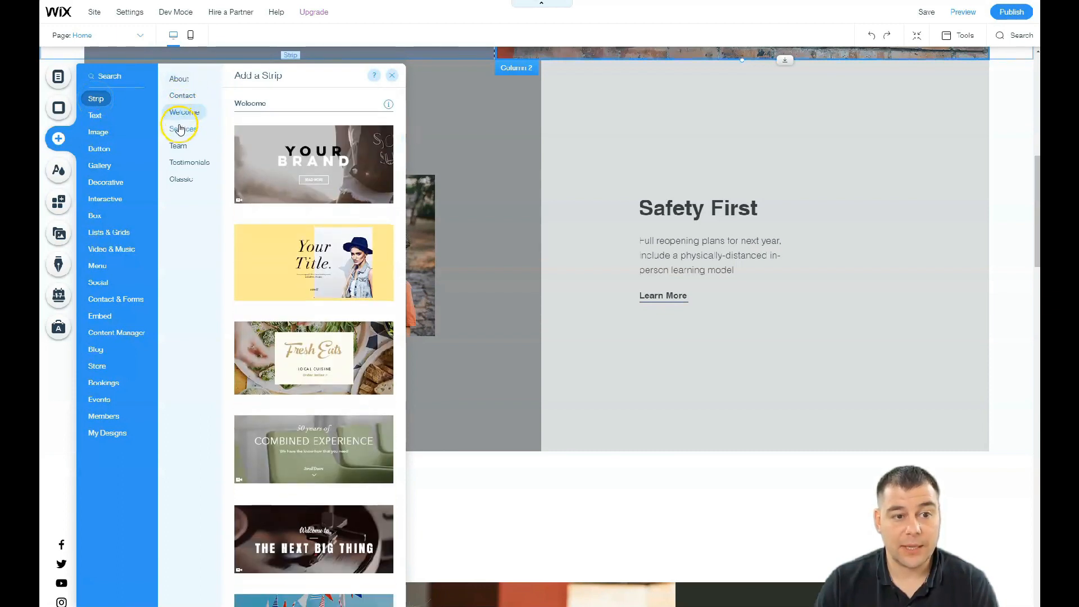
{"action": "left_click", "coordinate": [177, 147]}
{"action": "left_click", "coordinate": [182, 163]}
{"action": "left_click", "coordinate": [179, 179]}
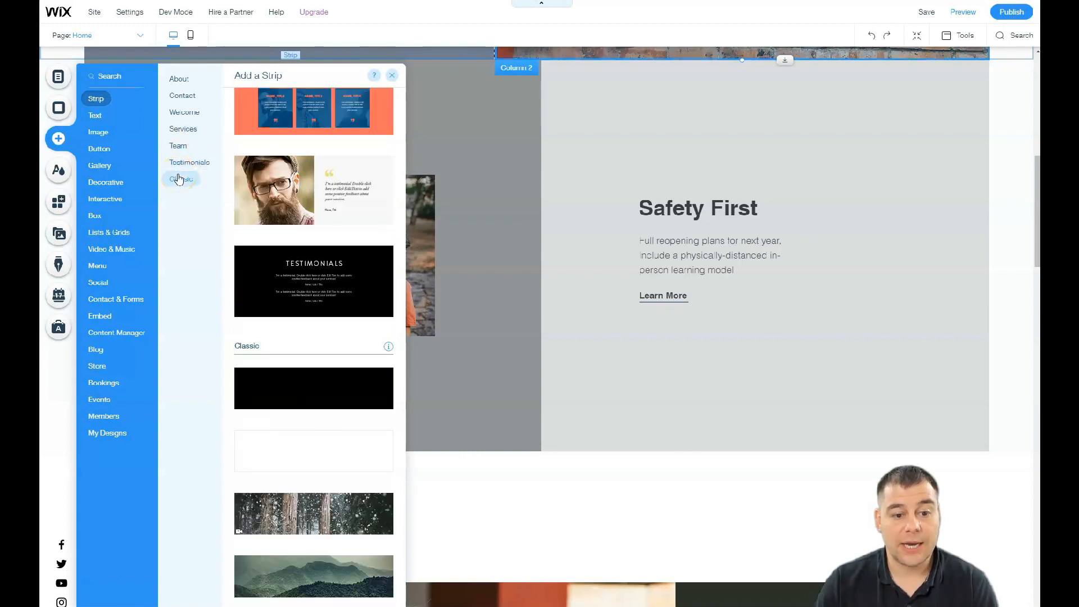
{"action": "left_click", "coordinate": [292, 452]}
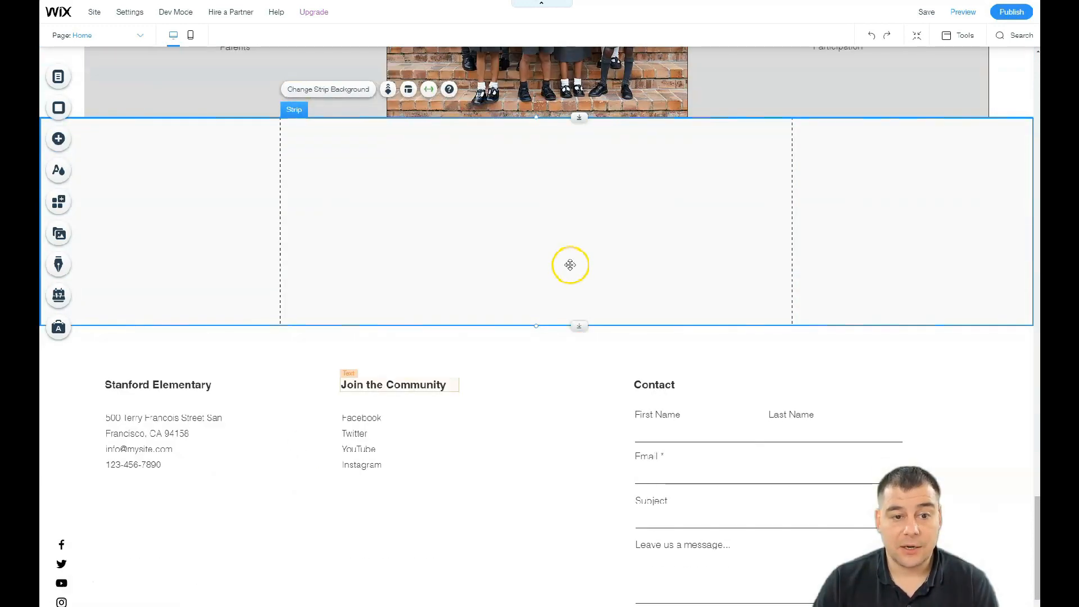
Add a Huge Title text element near the upper edge of the new blank strip
{"action": "left_click", "coordinate": [59, 140]}
{"action": "left_click", "coordinate": [95, 118]}
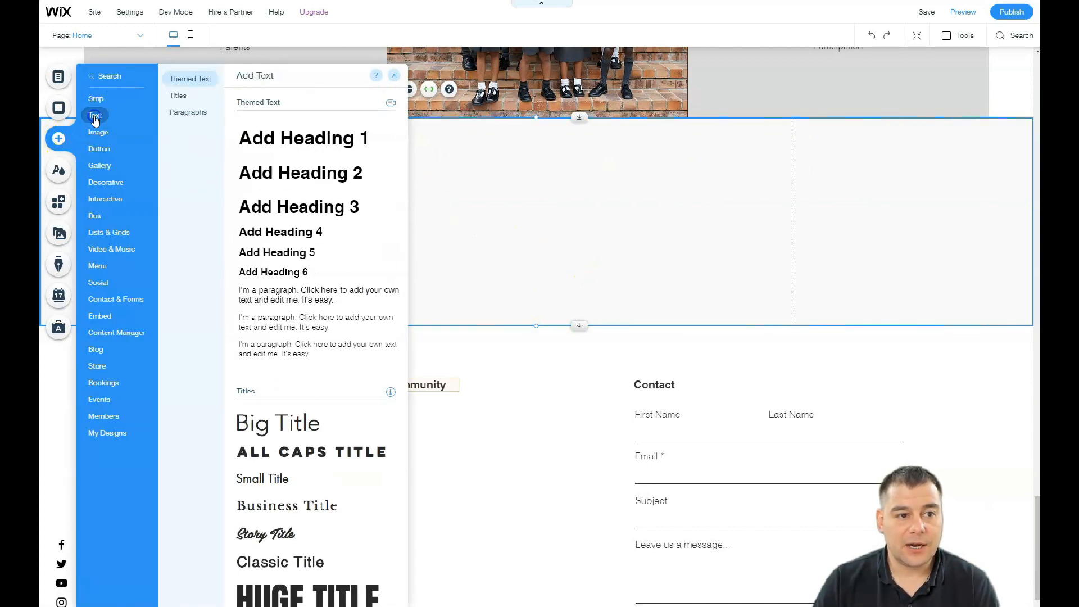
{"action": "left_click_drag", "start_coordinate": [284, 599], "coordinate": [586, 154]}
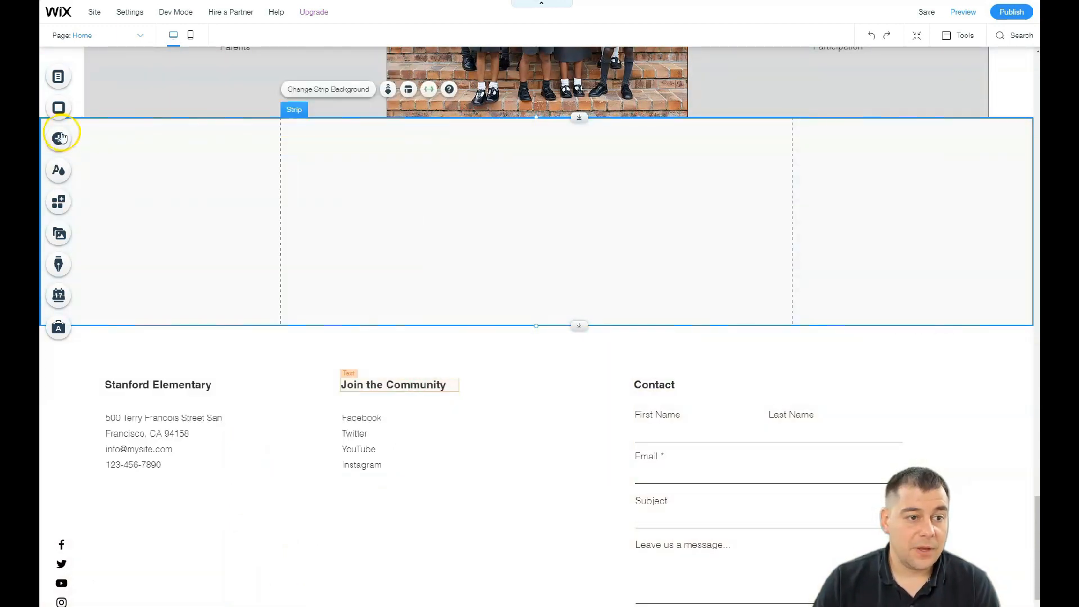
Add the hexagon basic shape to the blank strip, just below the HUGE TITLE text
{"action": "left_click", "coordinate": [60, 138]}
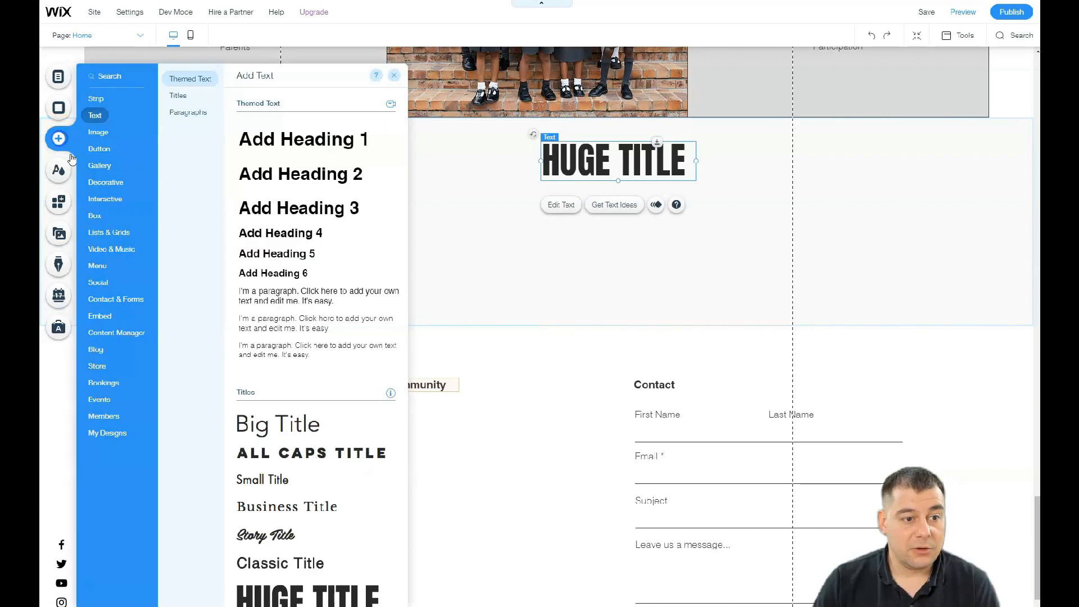
{"action": "left_click", "coordinate": [99, 183]}
{"action": "left_click_drag", "start_coordinate": [265, 210], "coordinate": [496, 236]}
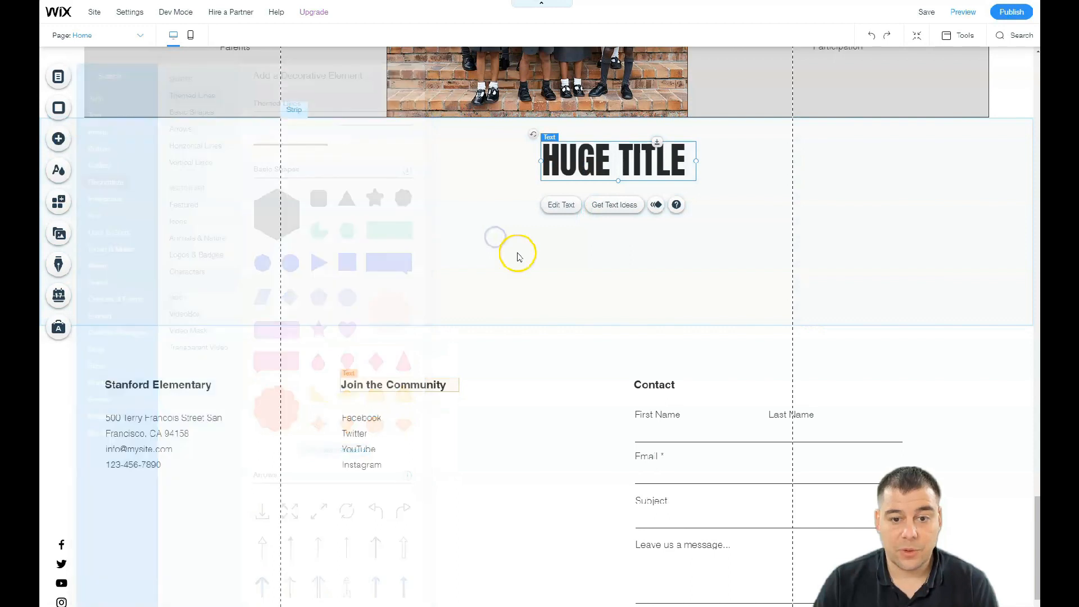
{"action": "left_click_drag", "start_coordinate": [577, 318], "coordinate": [539, 244]}
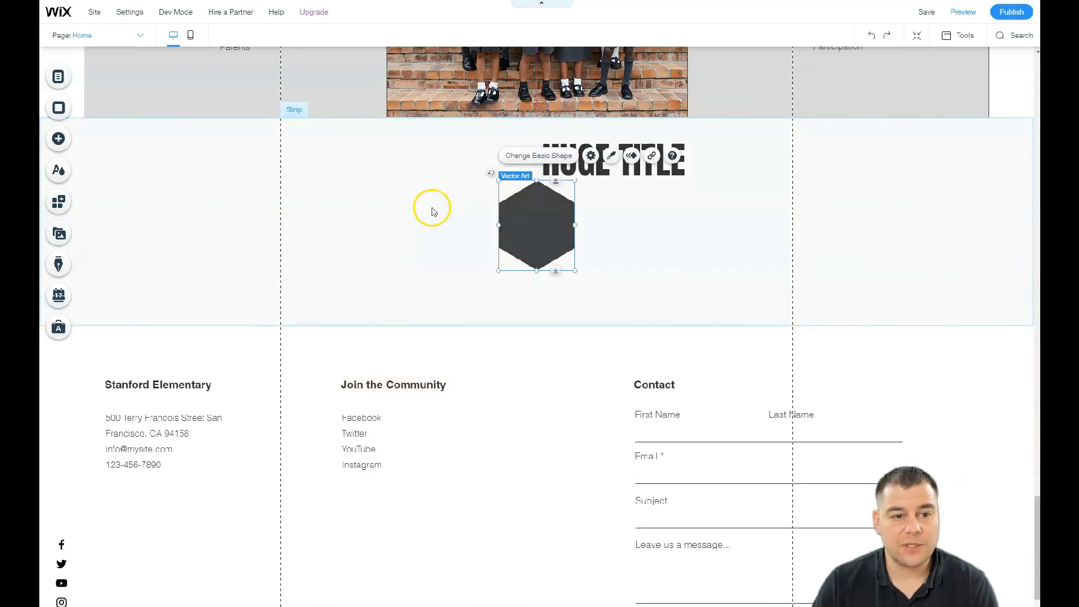
Add the light purple speech-bubble container box and place it beside the title, near the strip's left gridline
{"action": "left_click", "coordinate": [59, 139]}
{"action": "left_click", "coordinate": [108, 199]}
{"action": "left_click", "coordinate": [102, 218]}
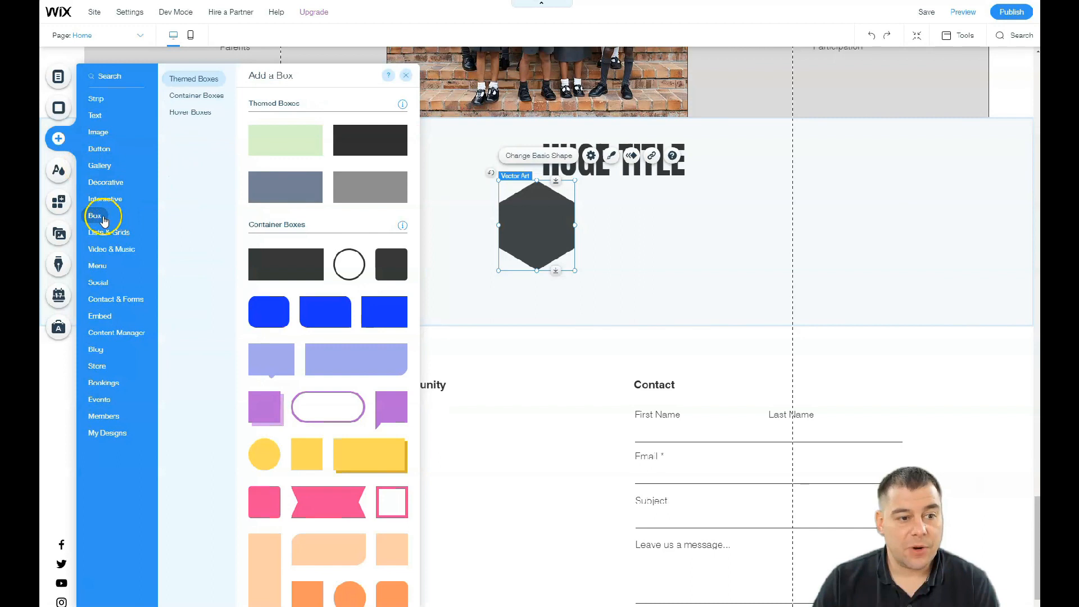
{"action": "left_click_drag", "start_coordinate": [400, 313], "coordinate": [696, 242]}
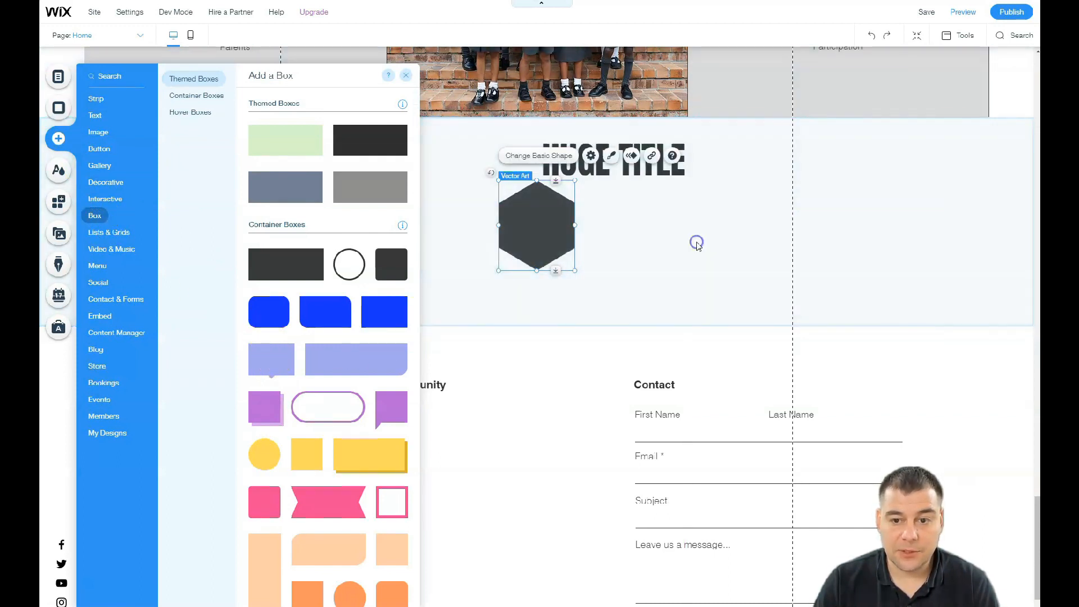
{"action": "left_click_drag", "start_coordinate": [595, 181], "coordinate": [647, 213]}
{"action": "left_click_drag", "start_coordinate": [696, 258], "coordinate": [375, 205]}
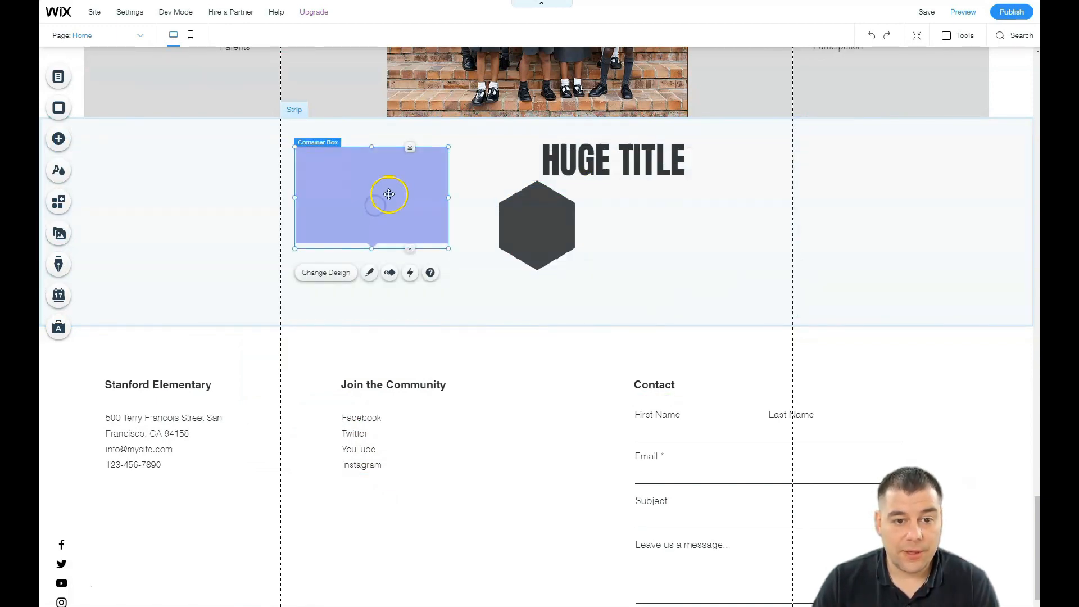
Change the container box's design to the gray themed box
{"action": "left_click", "coordinate": [325, 273]}
{"action": "left_click", "coordinate": [502, 286]}
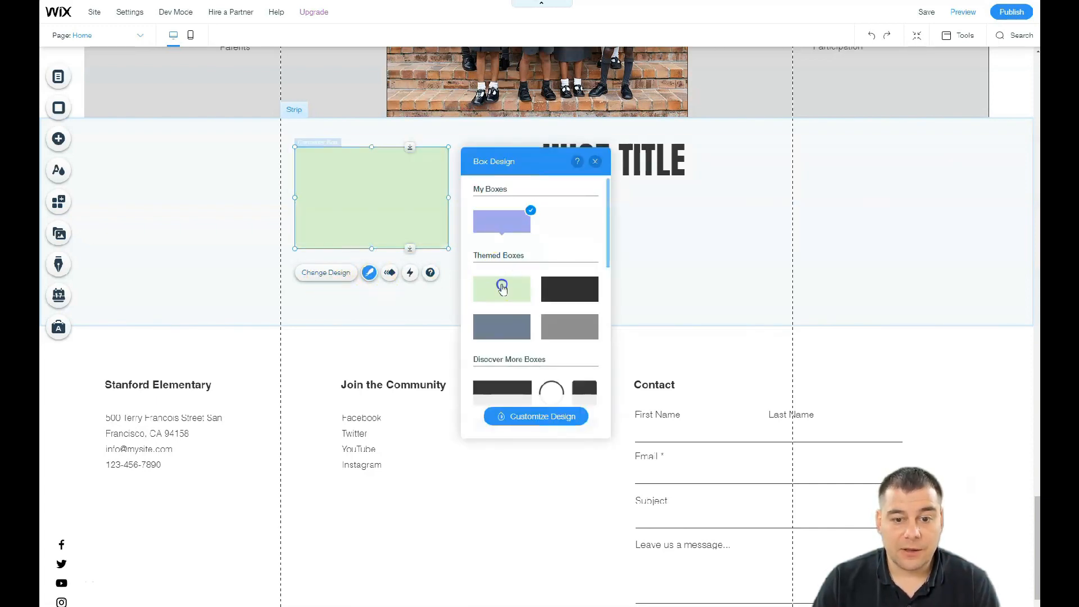
{"action": "left_click", "coordinate": [575, 296]}
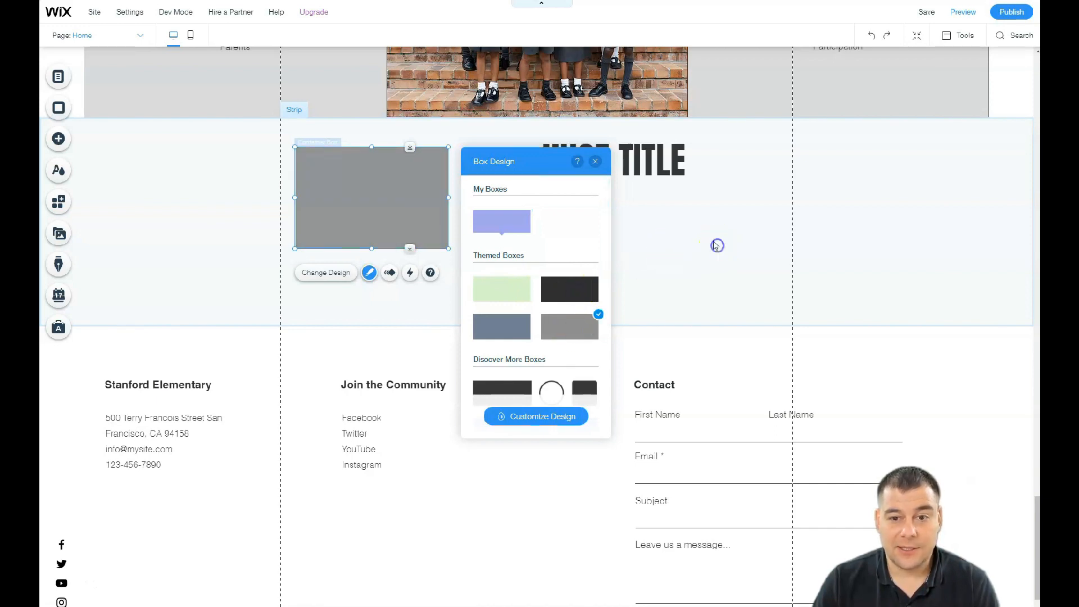
Position the HUGE TITLE text over the gray box at a 72 px font size, with the hexagon moved lower in the strip
{"action": "left_click", "coordinate": [640, 168]}
{"action": "left_click_drag", "start_coordinate": [640, 168], "coordinate": [474, 188]}
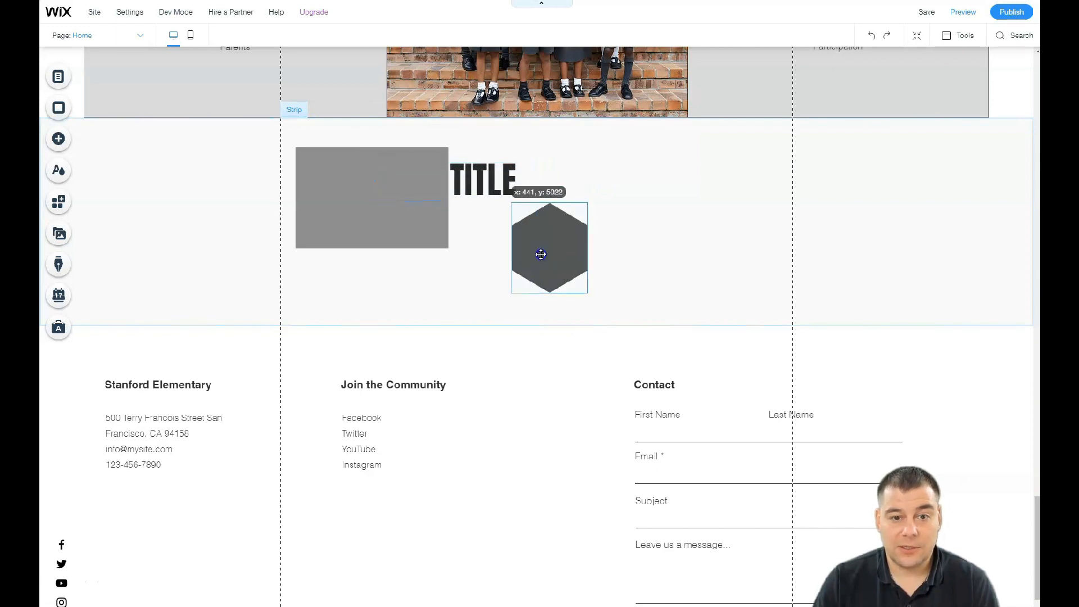
{"action": "left_click", "coordinate": [400, 137]}
{"action": "left_click_drag", "start_coordinate": [587, 310], "coordinate": [588, 310]}
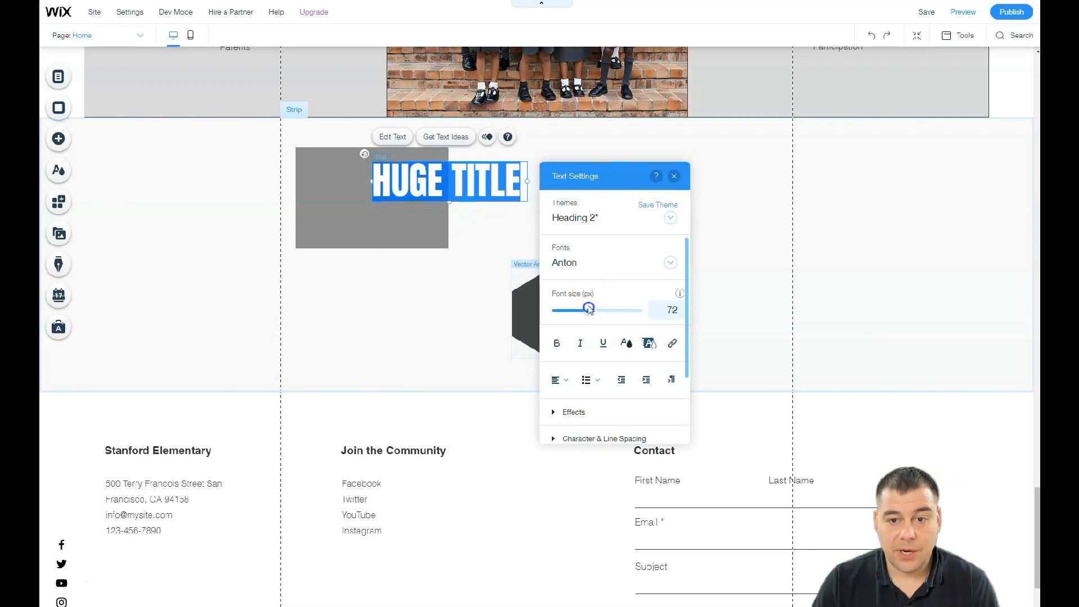
{"action": "left_click", "coordinate": [673, 176]}
{"action": "left_click_drag", "start_coordinate": [433, 188], "coordinate": [364, 183]}
Customize the gray box's design by lowering its opacity so the title shows through
{"action": "right_click", "coordinate": [486, 186]}
{"action": "left_click", "coordinate": [364, 183]}
{"action": "left_click", "coordinate": [369, 273]}
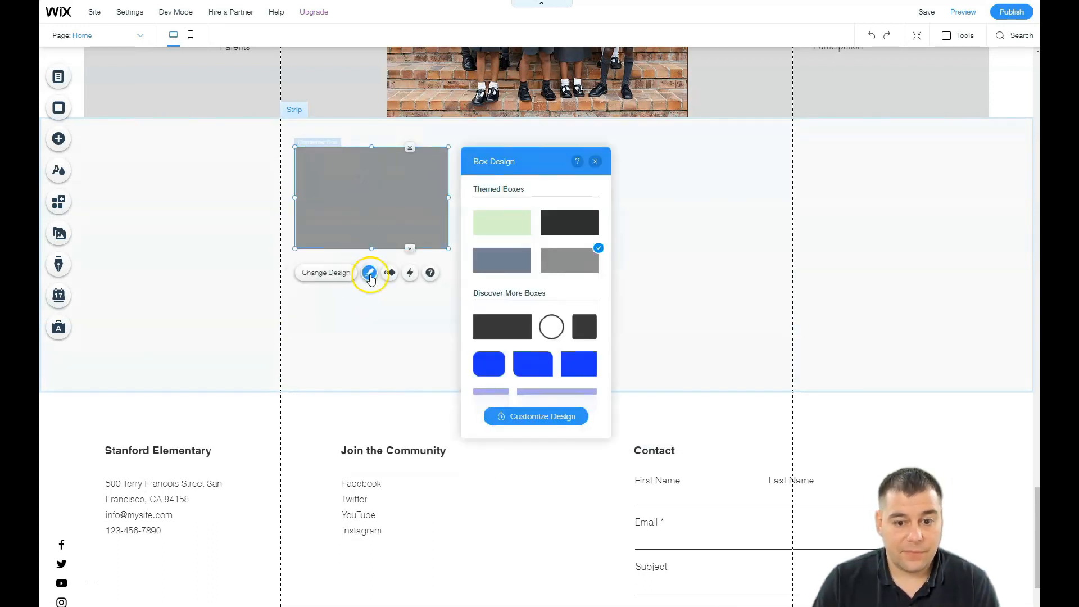
{"action": "left_click", "coordinate": [534, 416]}
{"action": "left_click_drag", "start_coordinate": [540, 292], "coordinate": [526, 293]}
{"action": "left_click", "coordinate": [594, 162]}
{"action": "left_click", "coordinate": [633, 248]}
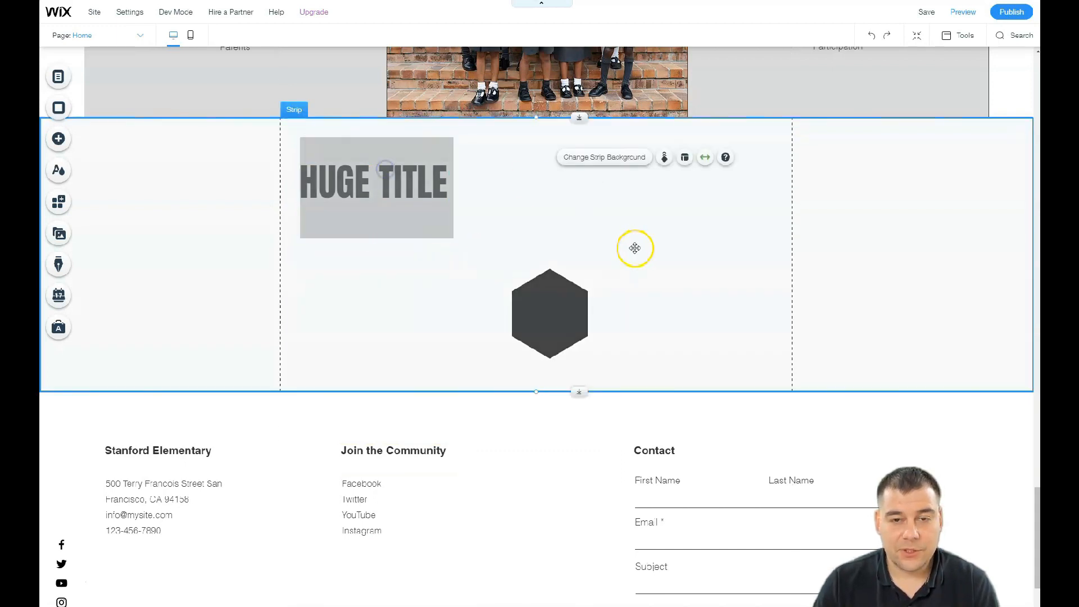
Add the blue-gray themed button to the strip and place it to the right of the title
{"action": "scroll", "coordinate": [513, 253], "scroll_direction": "down", "scroll_amount": 1}
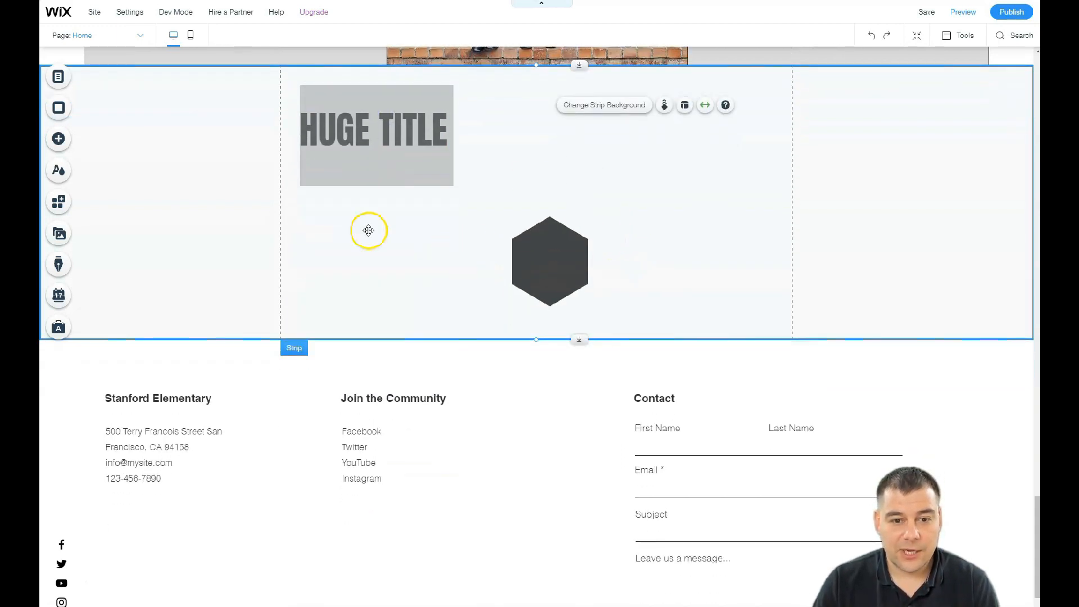
{"action": "left_click", "coordinate": [63, 149]}
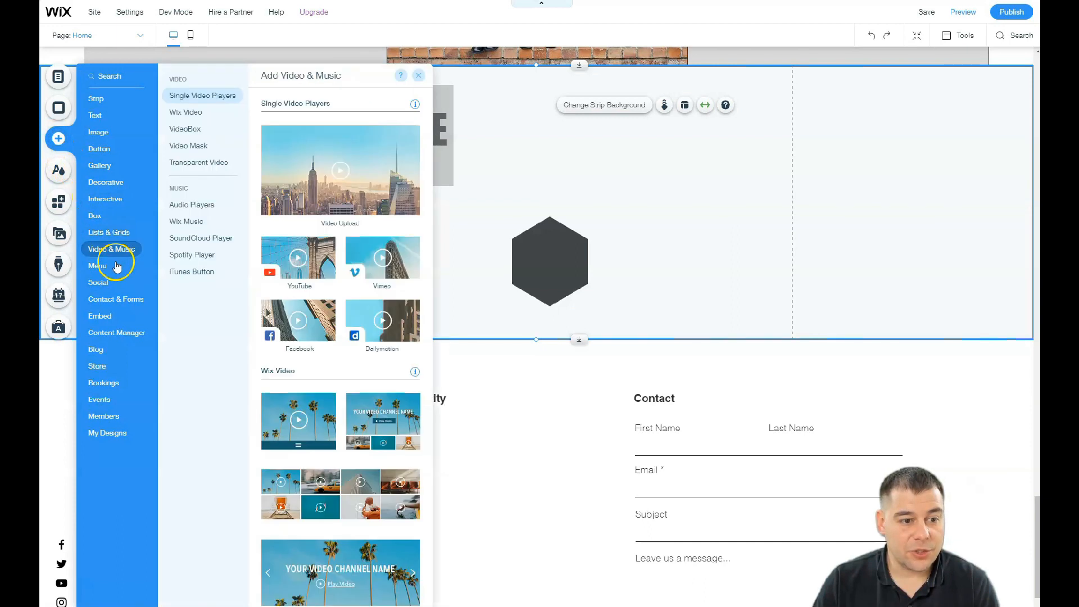
{"action": "mouse_move", "coordinate": [113, 321]}
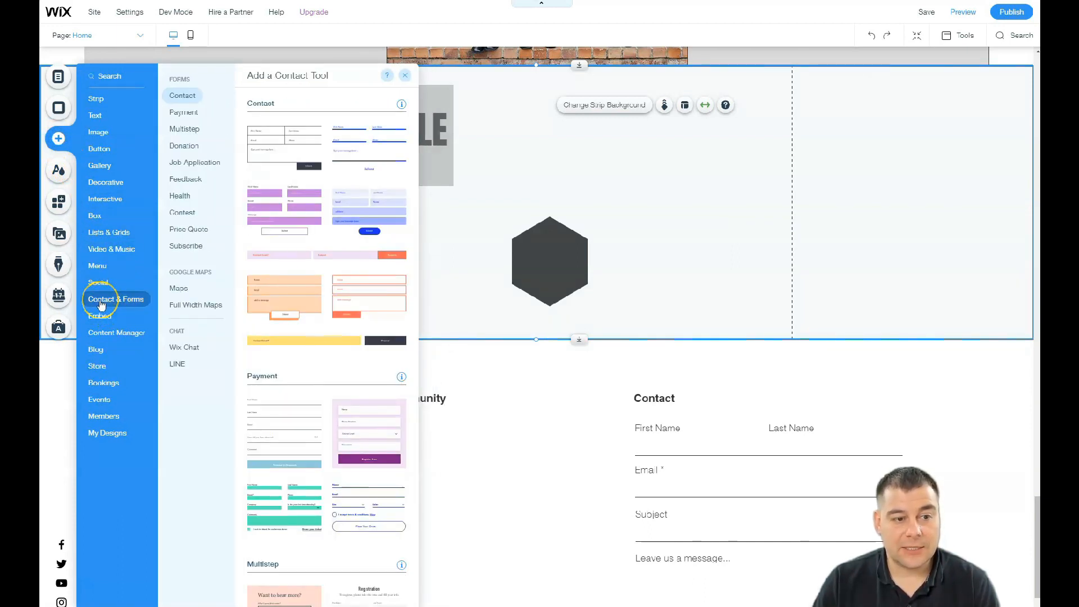
{"action": "left_click", "coordinate": [99, 149]}
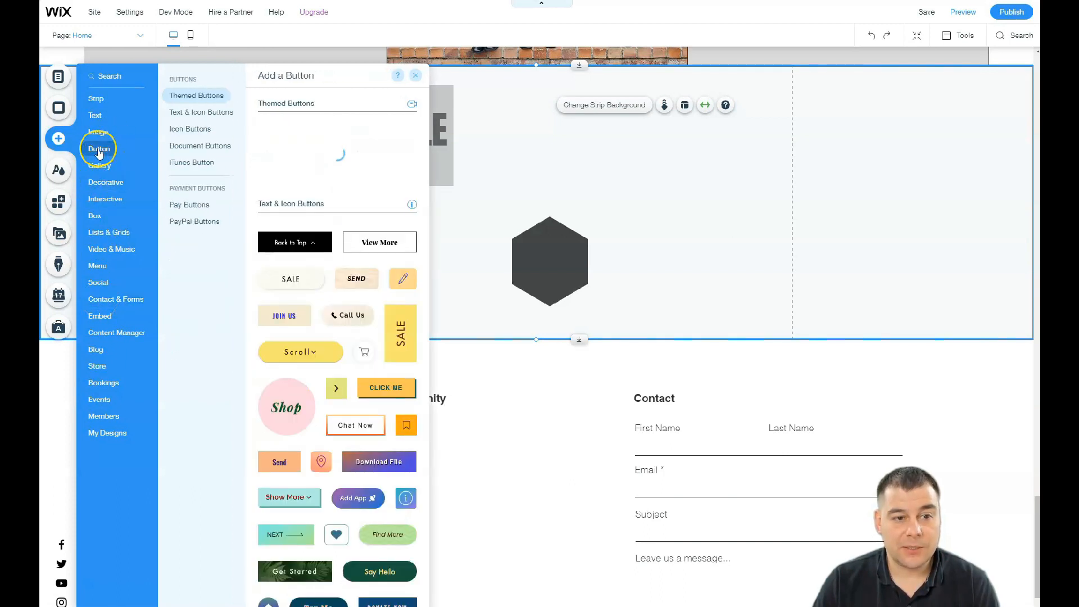
{"action": "left_click_drag", "start_coordinate": [366, 168], "coordinate": [768, 249]}
{"action": "left_click_drag", "start_coordinate": [686, 185], "coordinate": [709, 157]}
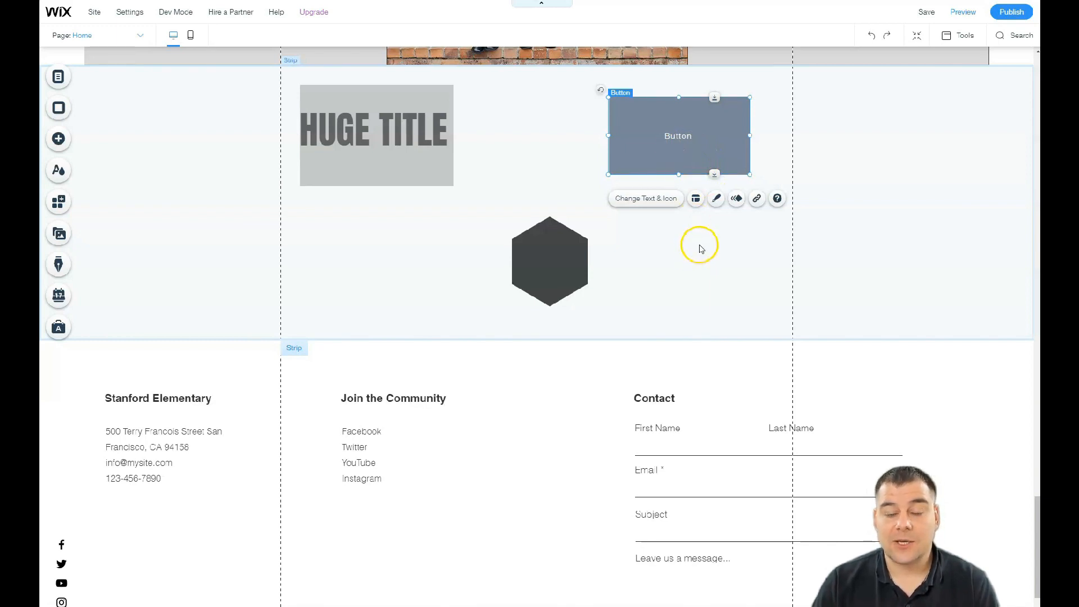
Examine the button's phone number and email link options, and close the link settings without linking
{"action": "left_click", "coordinate": [757, 200]}
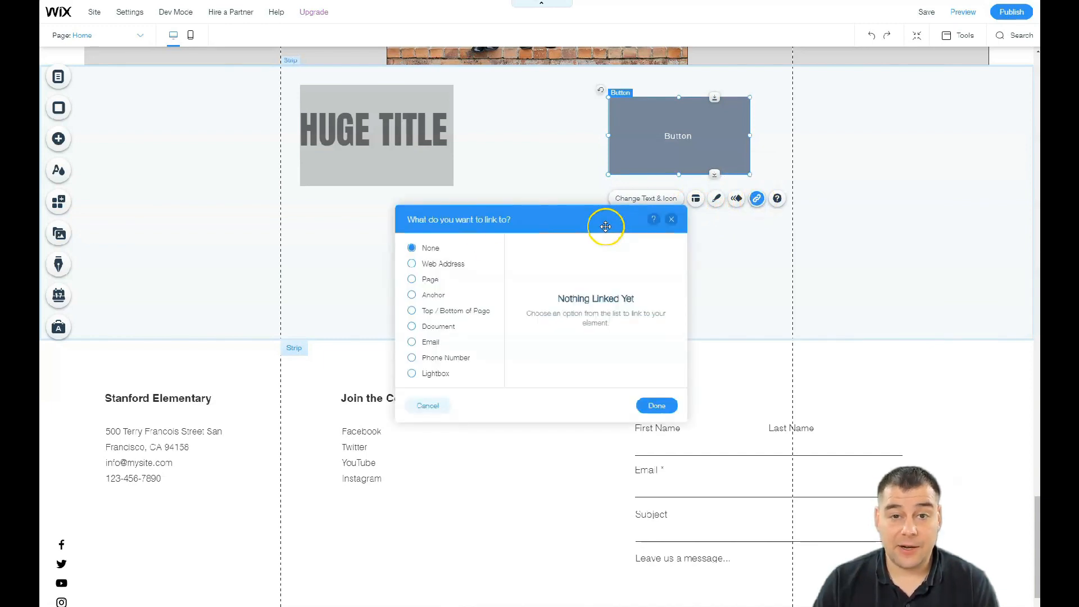
{"action": "left_click", "coordinate": [412, 343]}
{"action": "left_click", "coordinate": [413, 359]}
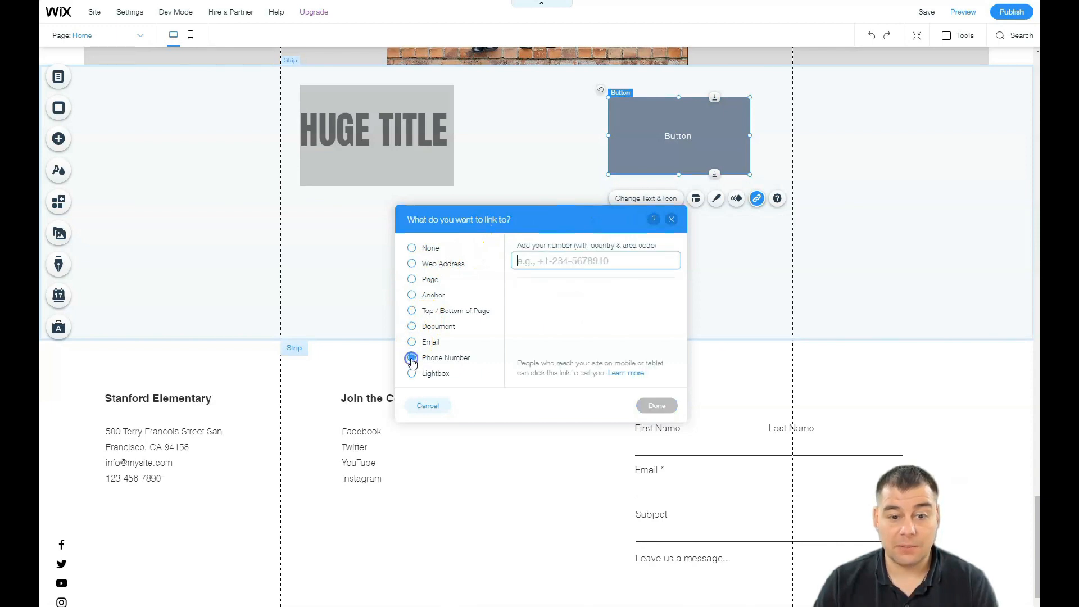
{"action": "left_click", "coordinate": [413, 344]}
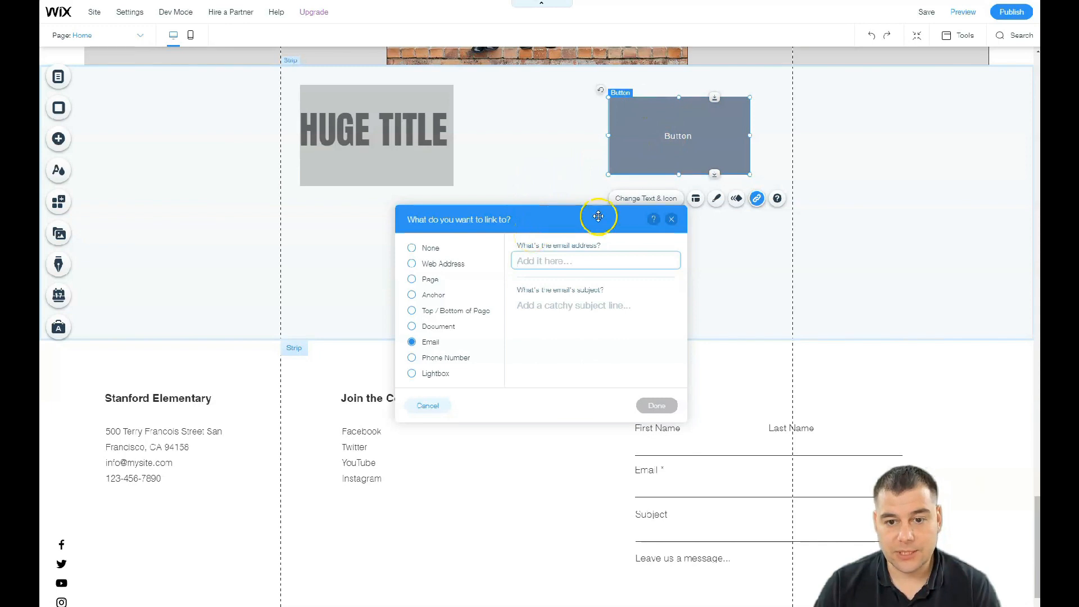
{"action": "left_click", "coordinate": [670, 221]}
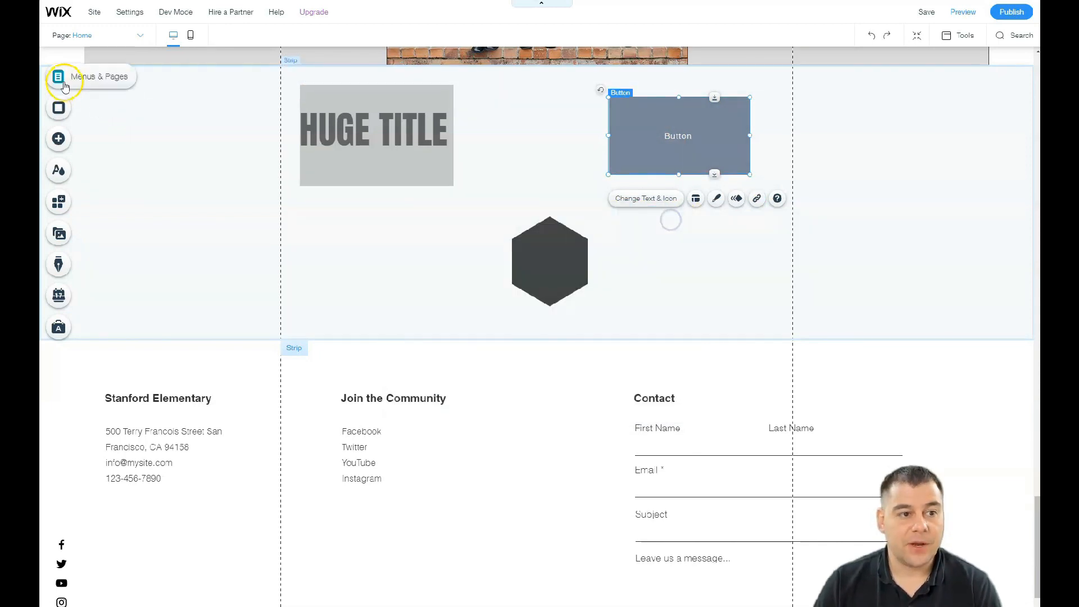
Add the bordered Contact Us form to the middle of the strip and open its form settings
{"action": "left_click", "coordinate": [61, 142]}
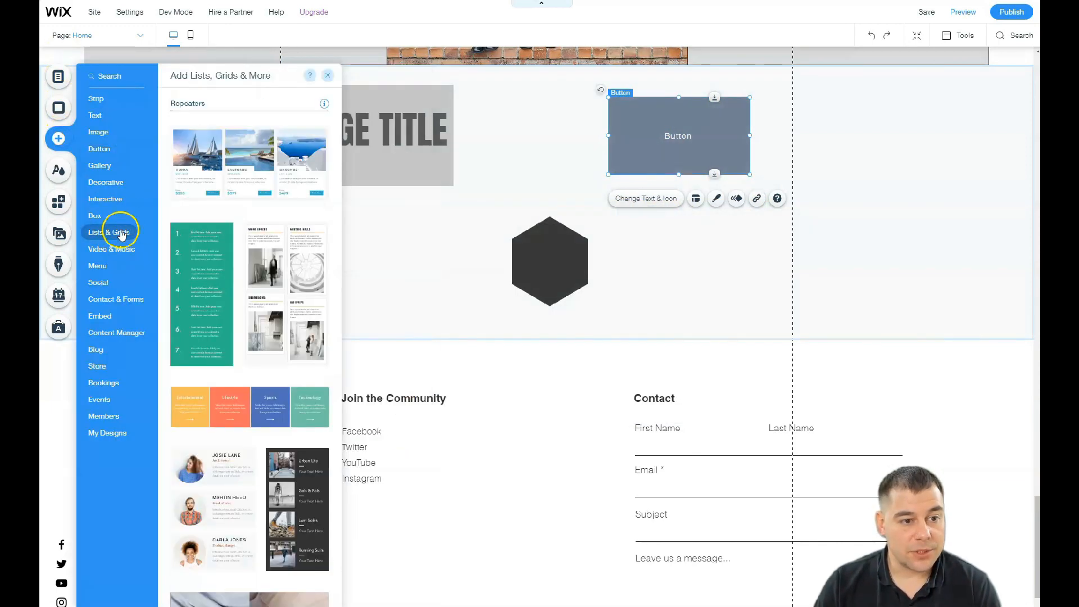
{"action": "mouse_move", "coordinate": [107, 301]}
{"action": "left_click_drag", "start_coordinate": [284, 145], "coordinate": [891, 188]}
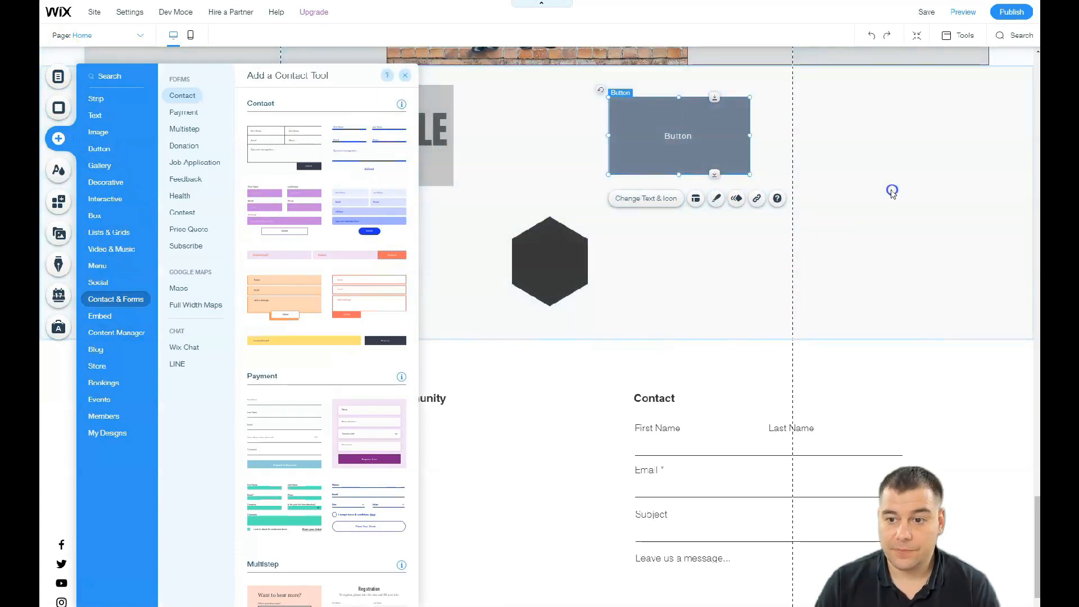
{"action": "left_click", "coordinate": [762, 292]}
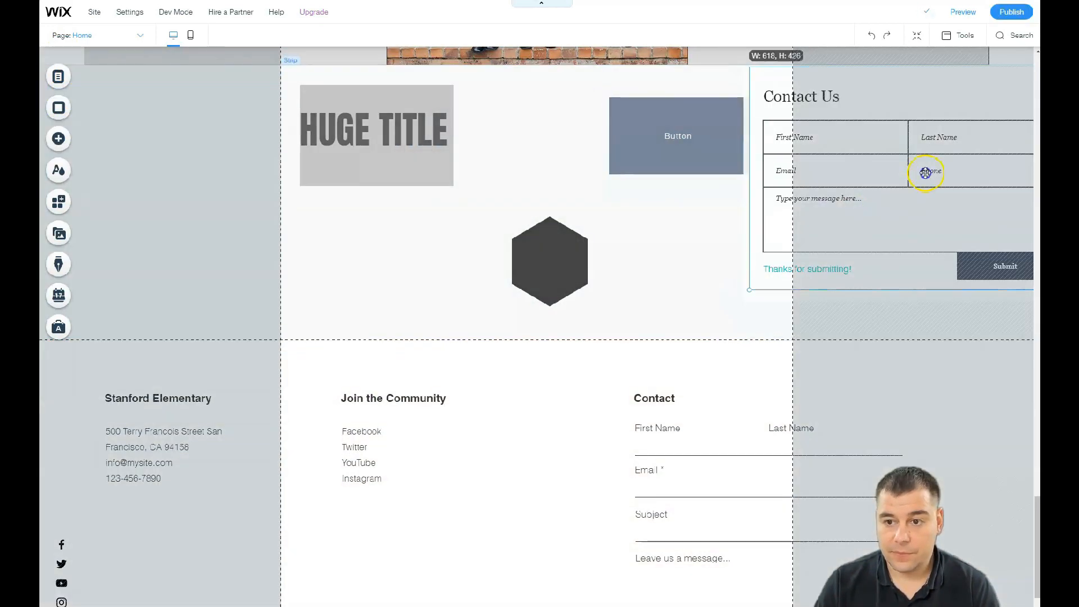
{"action": "left_click_drag", "start_coordinate": [848, 234], "coordinate": [534, 246]}
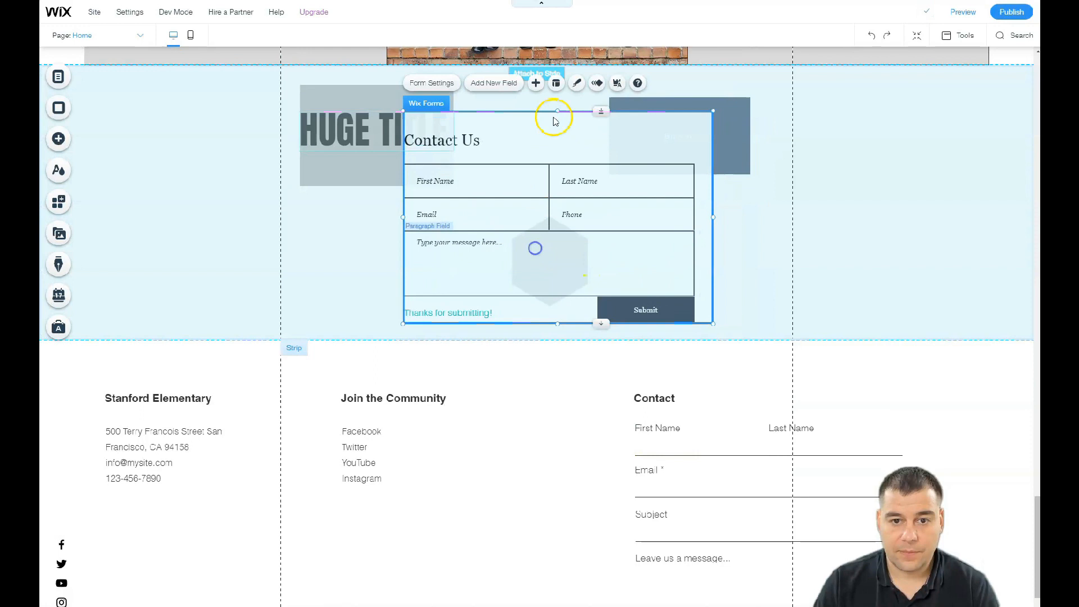
{"action": "left_click", "coordinate": [431, 83]}
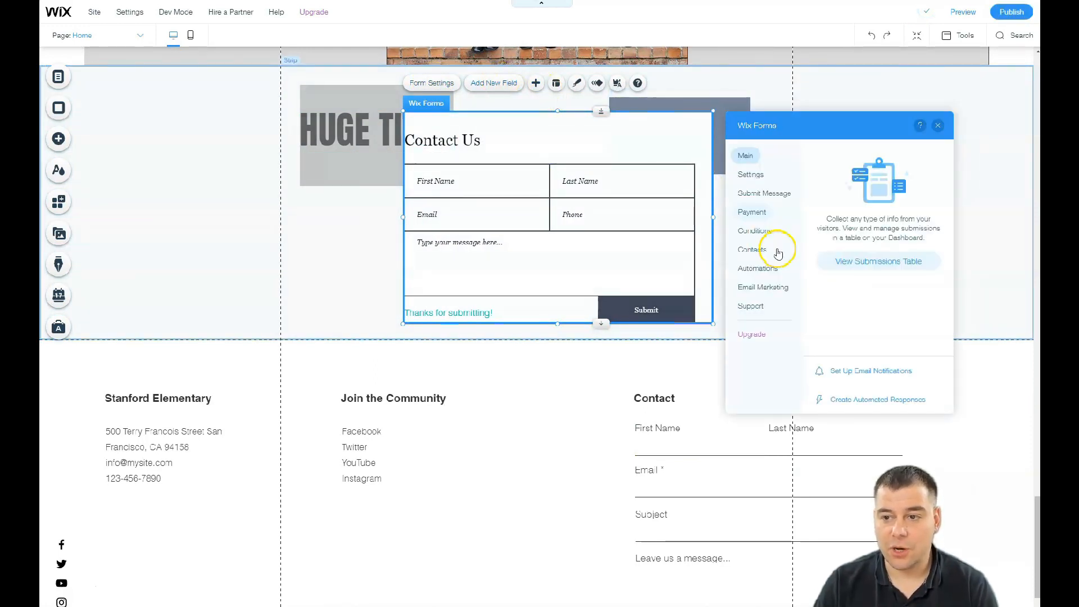
Close the Wix Forms settings and delete the Contact Us form from the strip above the footer
{"action": "left_click", "coordinate": [937, 126]}
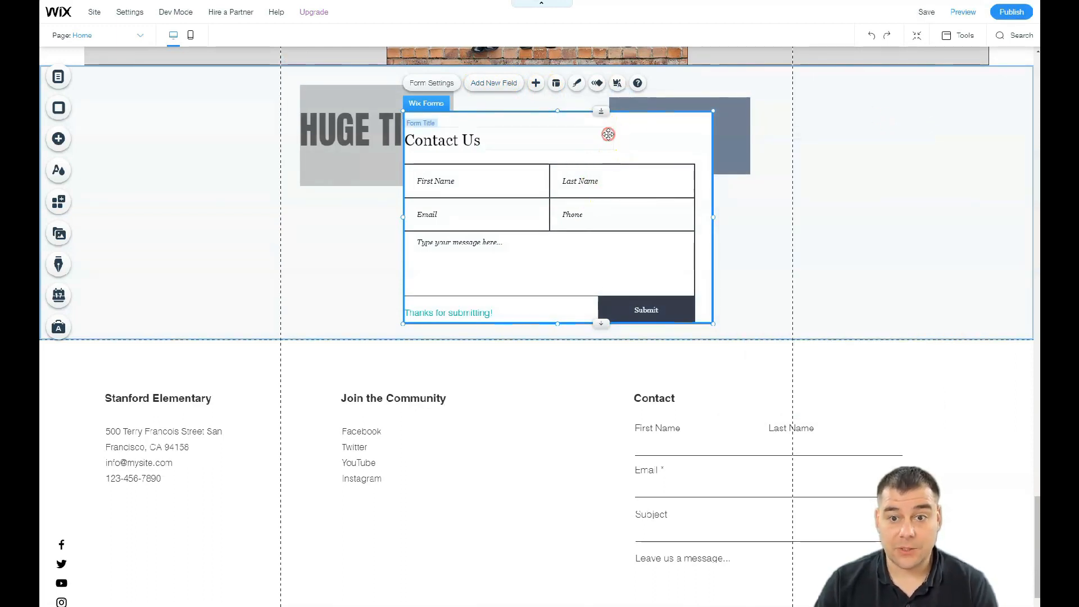
{"action": "right_click", "coordinate": [609, 138]}
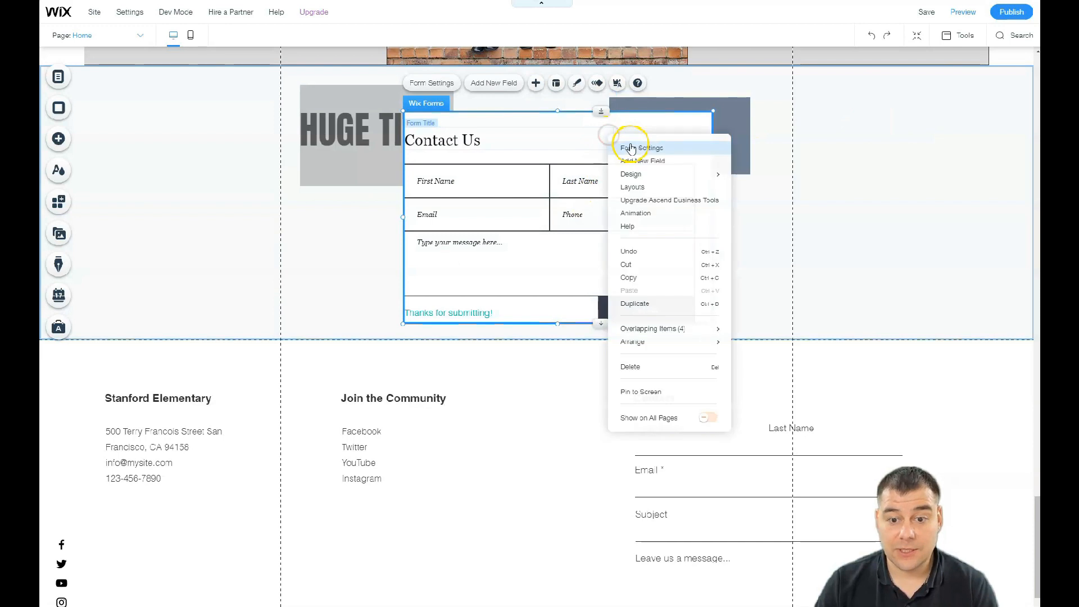
{"action": "left_click", "coordinate": [659, 366]}
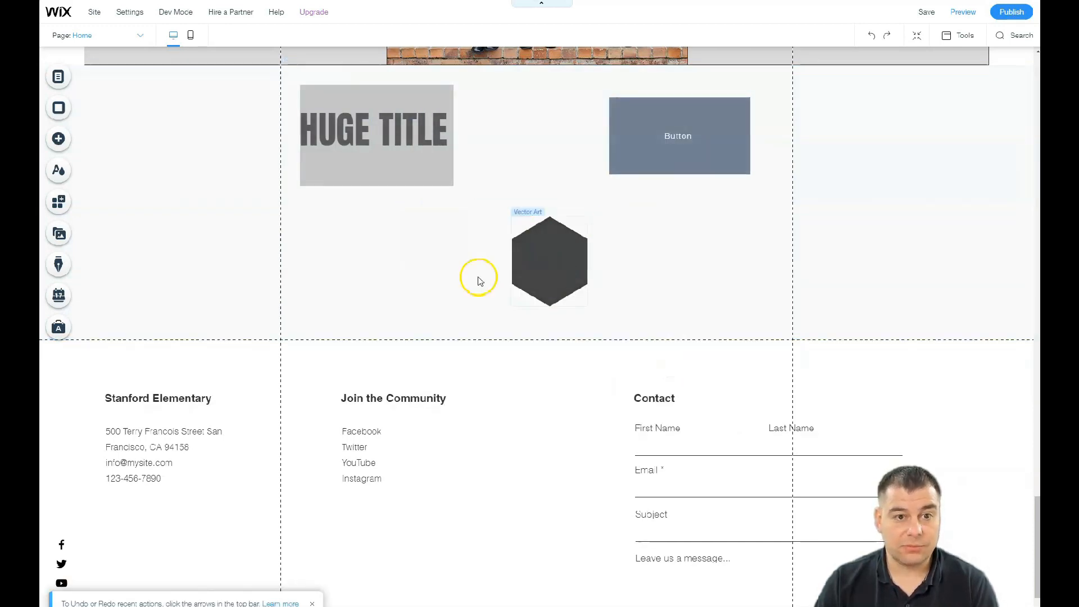
In Zoom Out mode, delete the section holding the HUGE TITLE text, the button and the hexagon, and return to the normal page view
{"action": "left_click", "coordinate": [917, 35]}
{"action": "scroll", "coordinate": [647, 336], "scroll_direction": "down", "scroll_amount": 10}
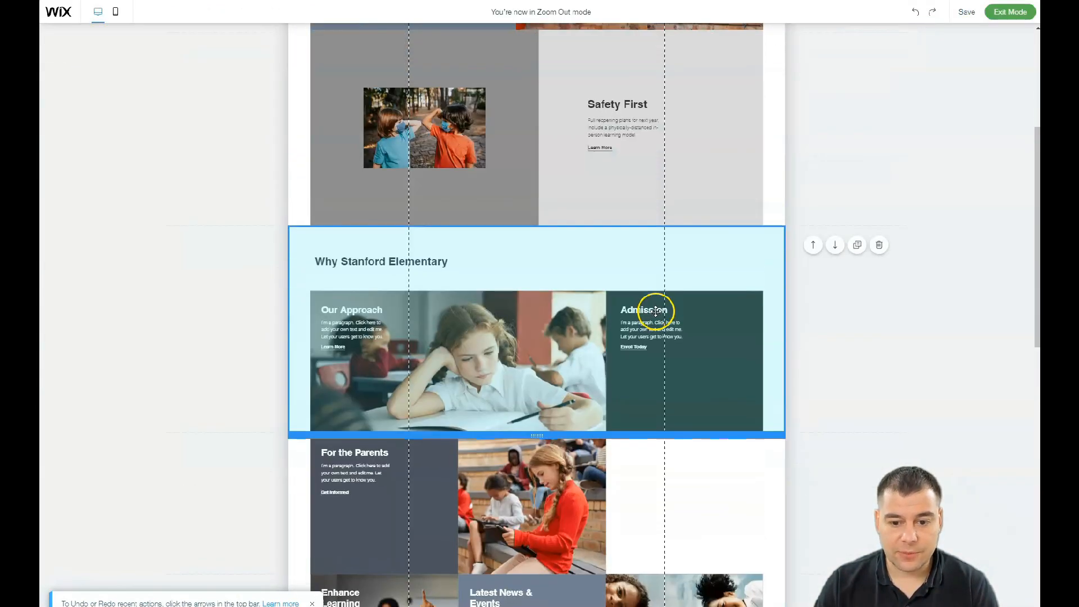
{"action": "scroll", "coordinate": [661, 309], "scroll_direction": "up", "scroll_amount": 10}
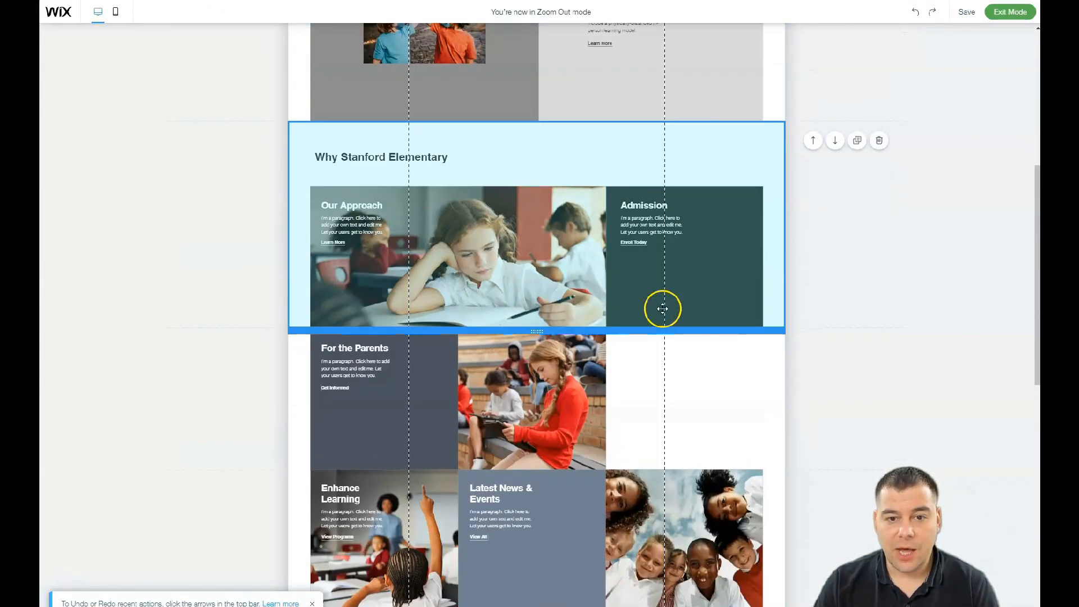
{"action": "scroll", "coordinate": [664, 313], "scroll_direction": "down", "scroll_amount": 4}
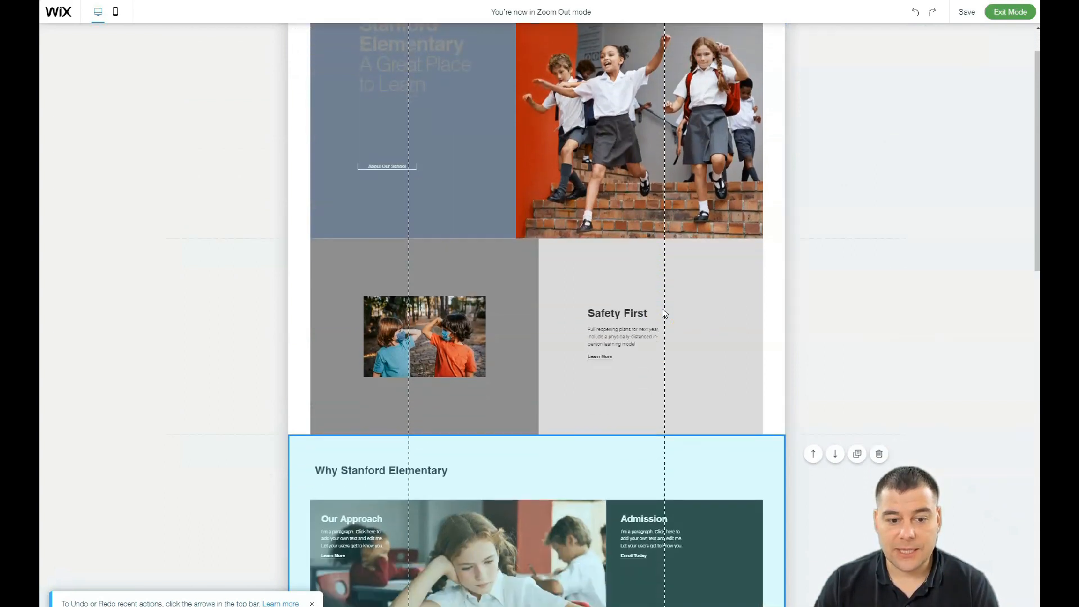
{"action": "scroll", "coordinate": [663, 308], "scroll_direction": "down", "scroll_amount": 7}
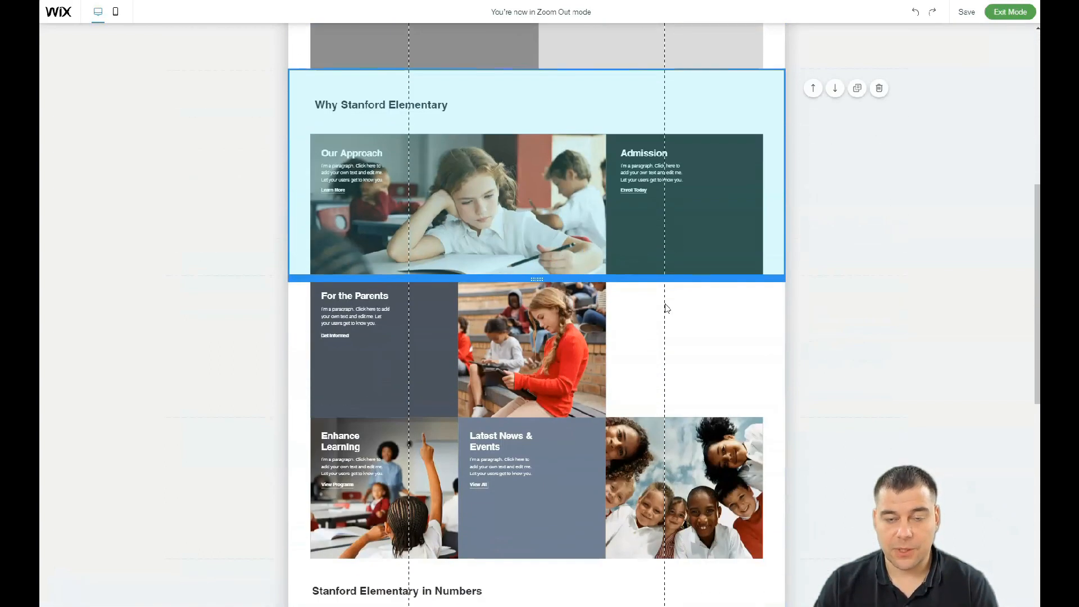
{"action": "scroll", "coordinate": [669, 304], "scroll_direction": "down", "scroll_amount": 2}
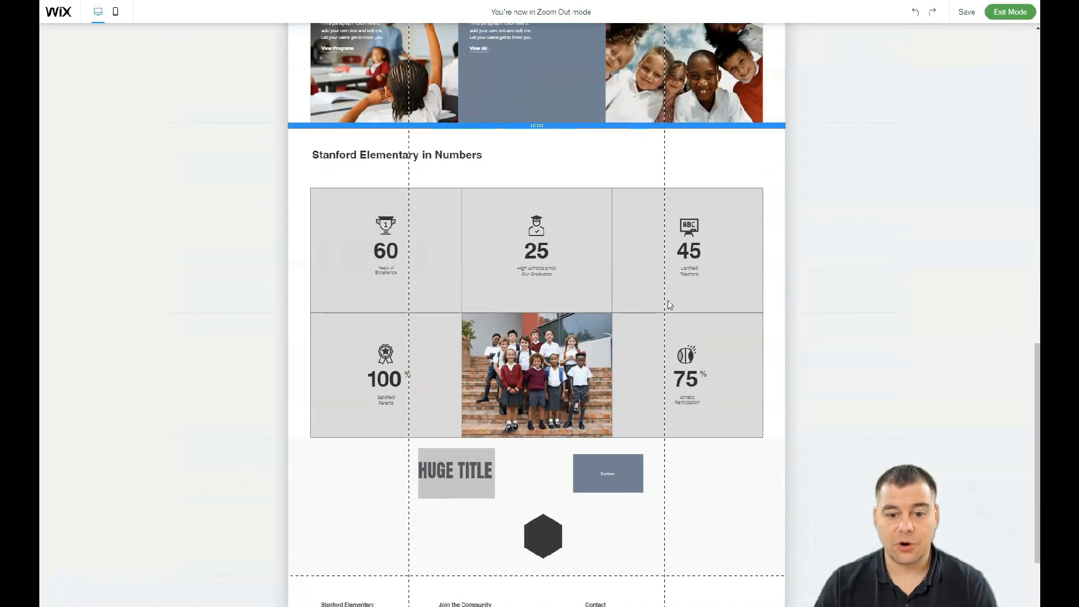
{"action": "left_click", "coordinate": [879, 307]}
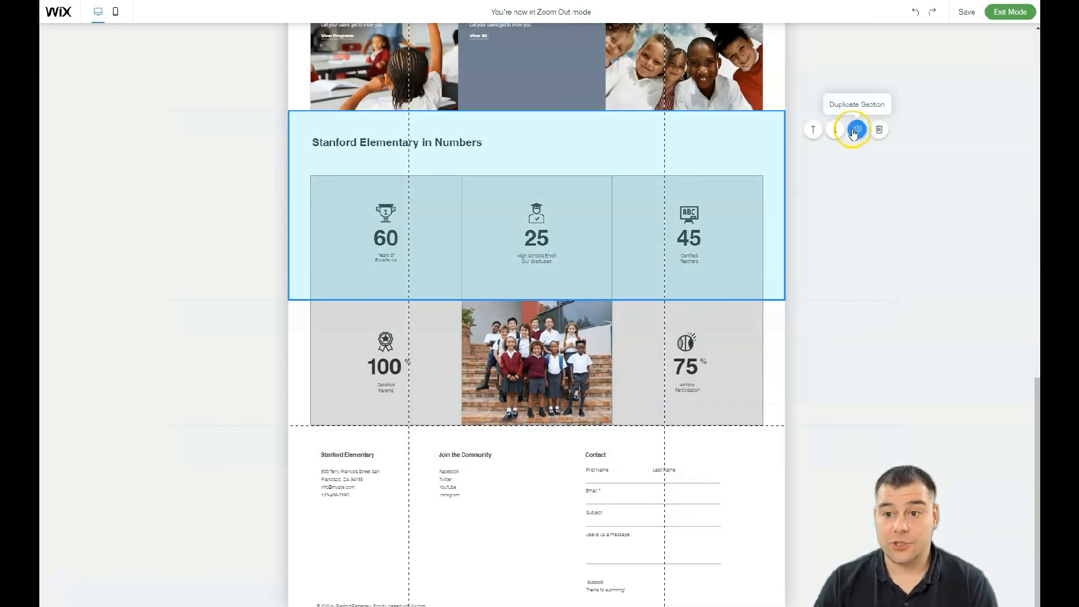
{"action": "scroll", "coordinate": [928, 92], "scroll_direction": "up", "scroll_amount": 1}
{"action": "scroll", "coordinate": [902, 113], "scroll_direction": "up", "scroll_amount": 10}
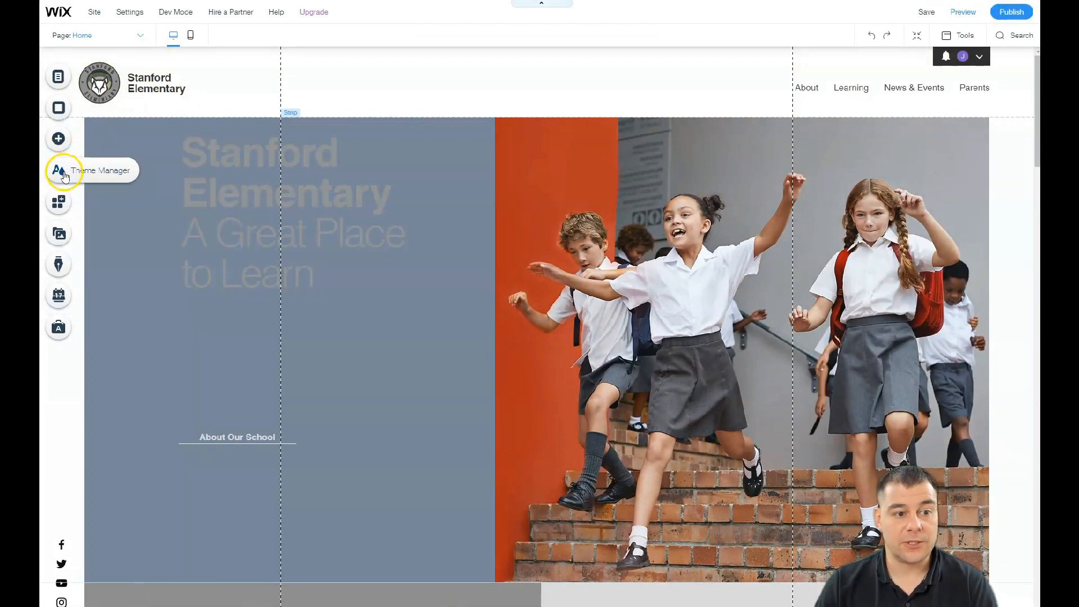
Browse the addable elements, including the Content Manager, Video & Music and Strip categories, and close the list without adding anything
{"action": "left_click", "coordinate": [58, 139]}
{"action": "left_click", "coordinate": [118, 329]}
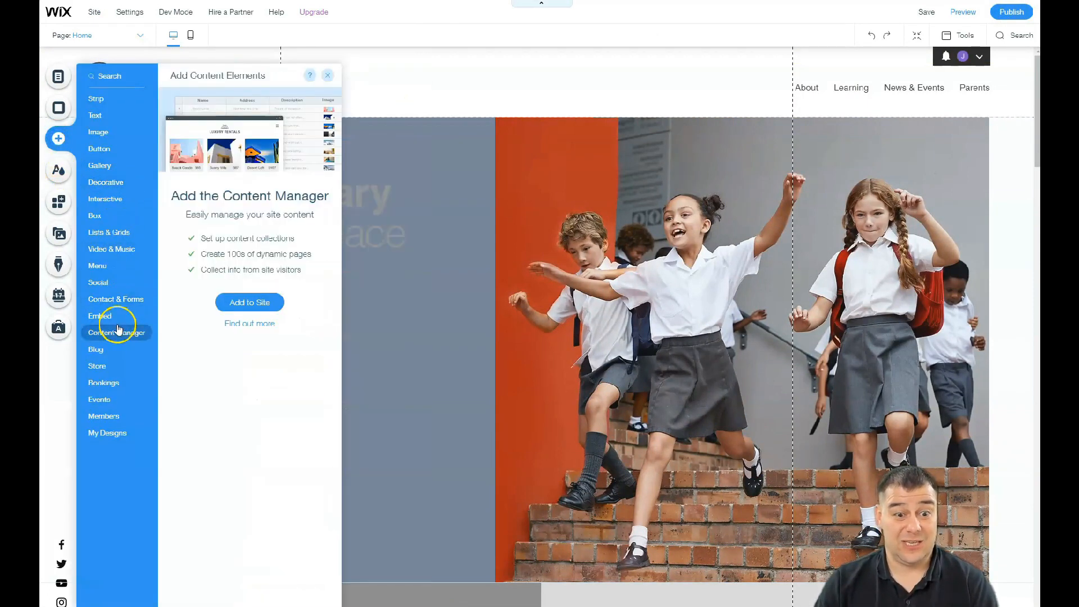
{"action": "mouse_move", "coordinate": [104, 348]}
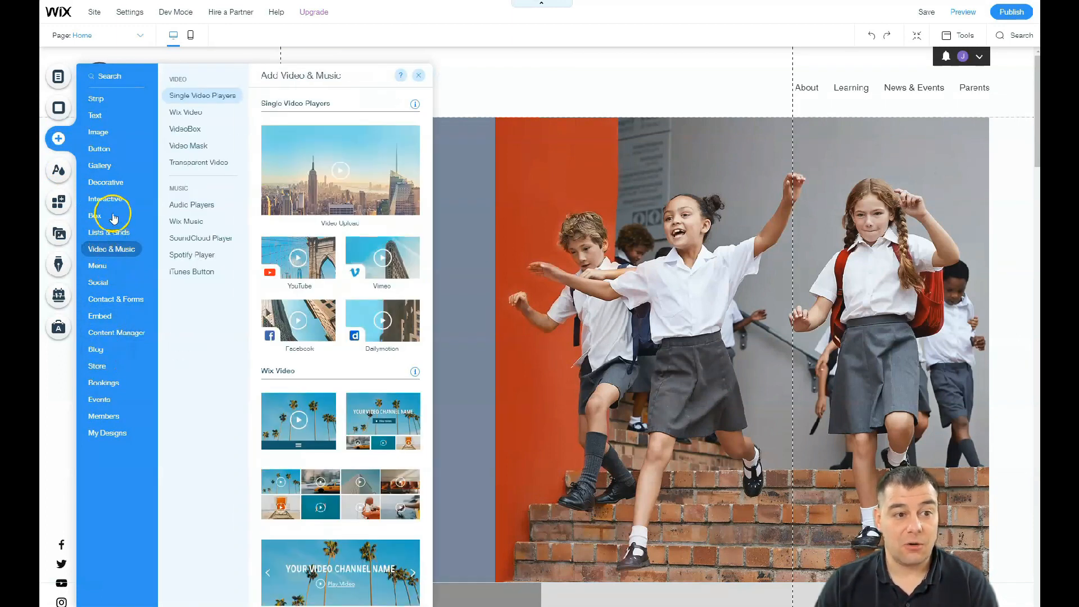
{"action": "mouse_move", "coordinate": [103, 117]}
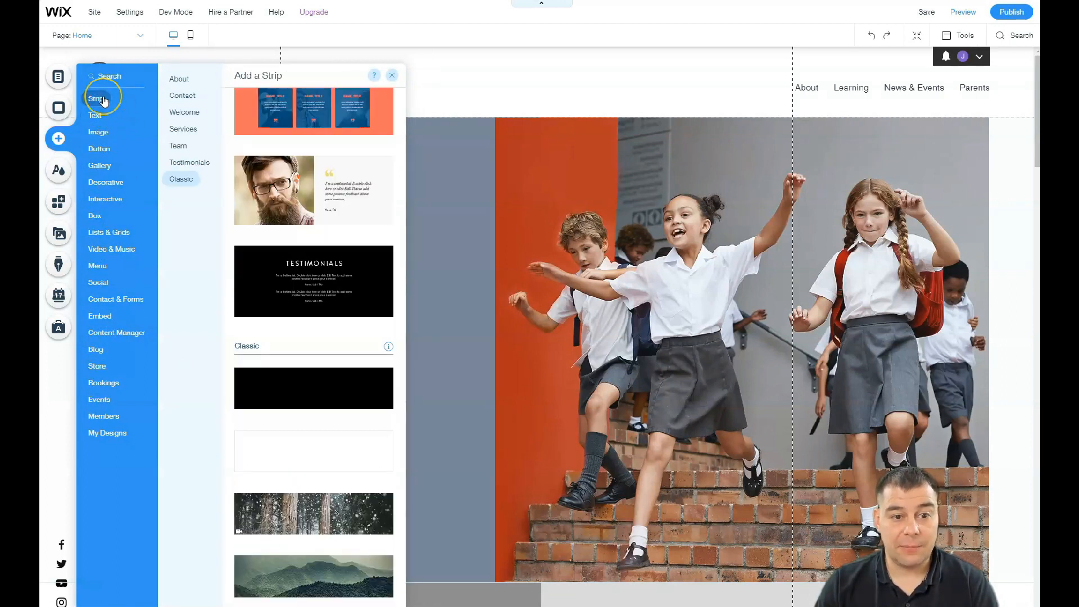
{"action": "left_click", "coordinate": [391, 75]}
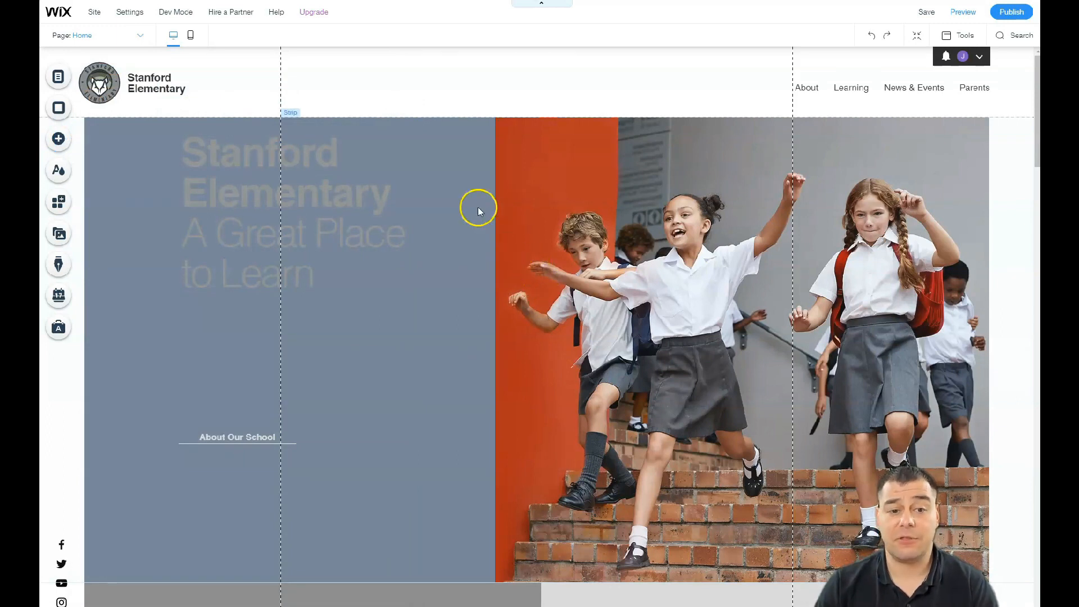
Look through the Collect Leads apps in the Wix App Market and close it
{"action": "left_click", "coordinate": [59, 203]}
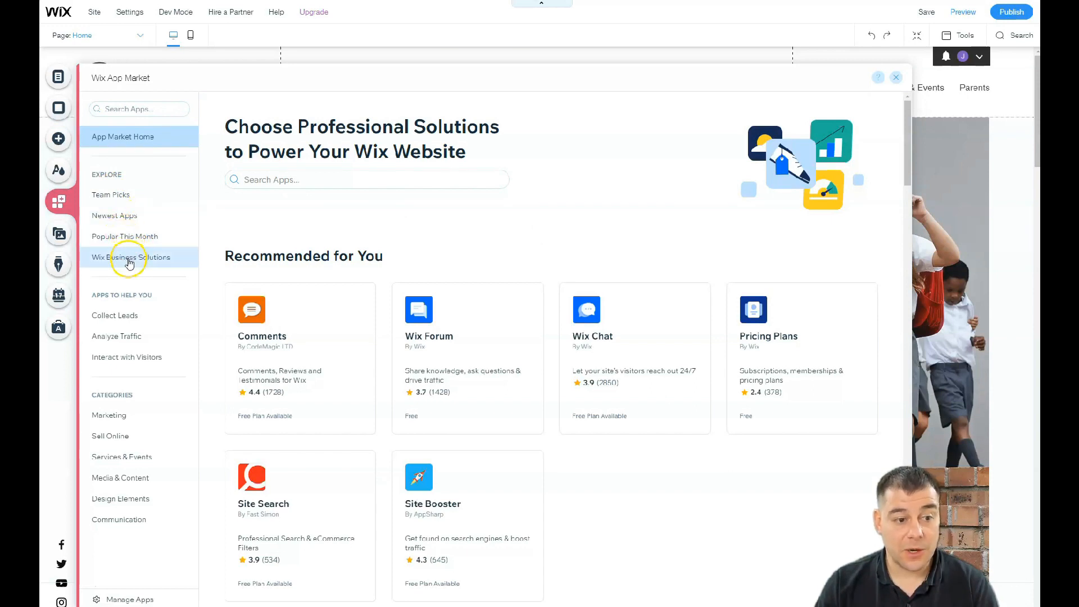
{"action": "left_click", "coordinate": [122, 319]}
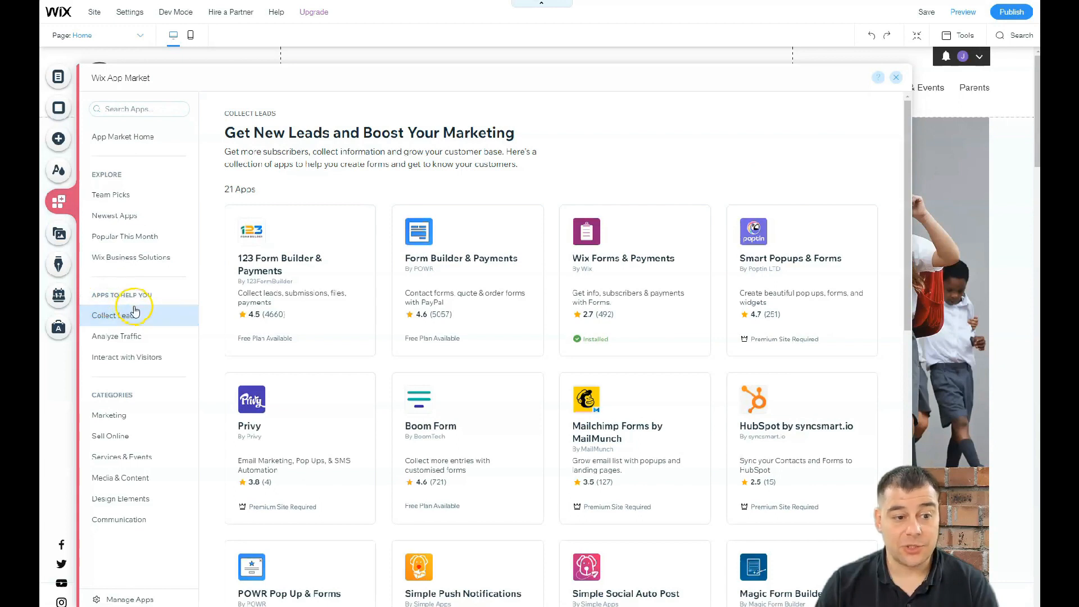
{"action": "scroll", "coordinate": [596, 272], "scroll_direction": "down", "scroll_amount": 3}
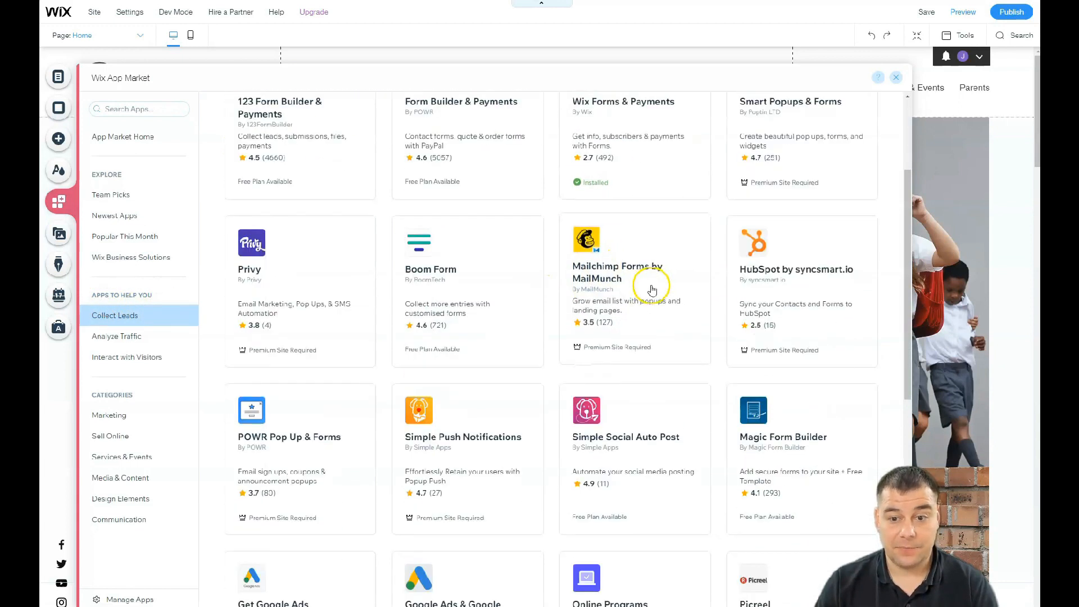
{"action": "scroll", "coordinate": [625, 286], "scroll_direction": "down", "scroll_amount": 3}
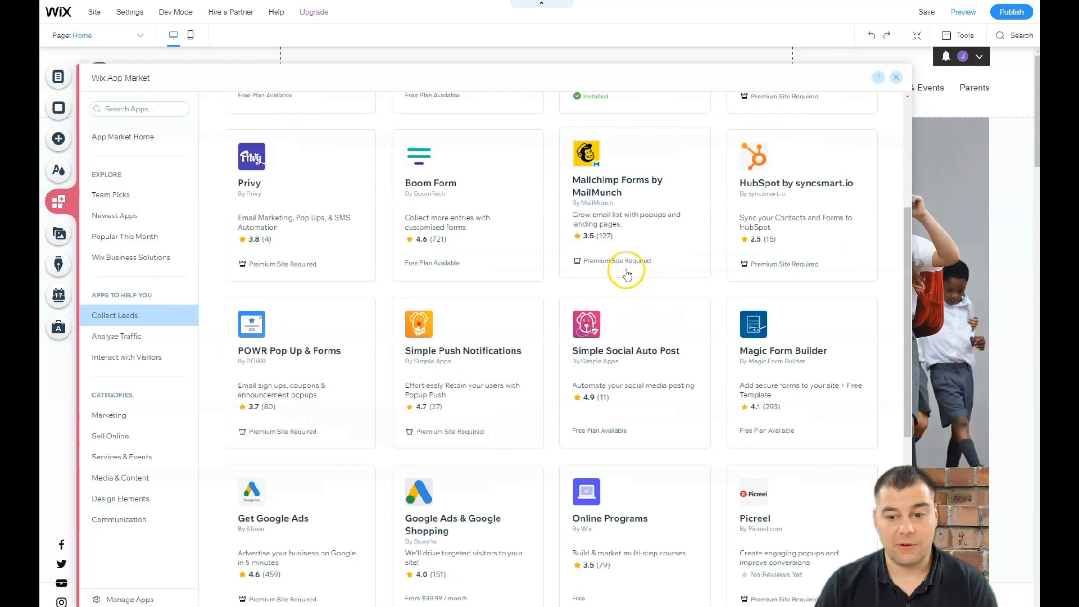
{"action": "scroll", "coordinate": [627, 278], "scroll_direction": "down", "scroll_amount": 1}
{"action": "scroll", "coordinate": [627, 275], "scroll_direction": "down", "scroll_amount": 3}
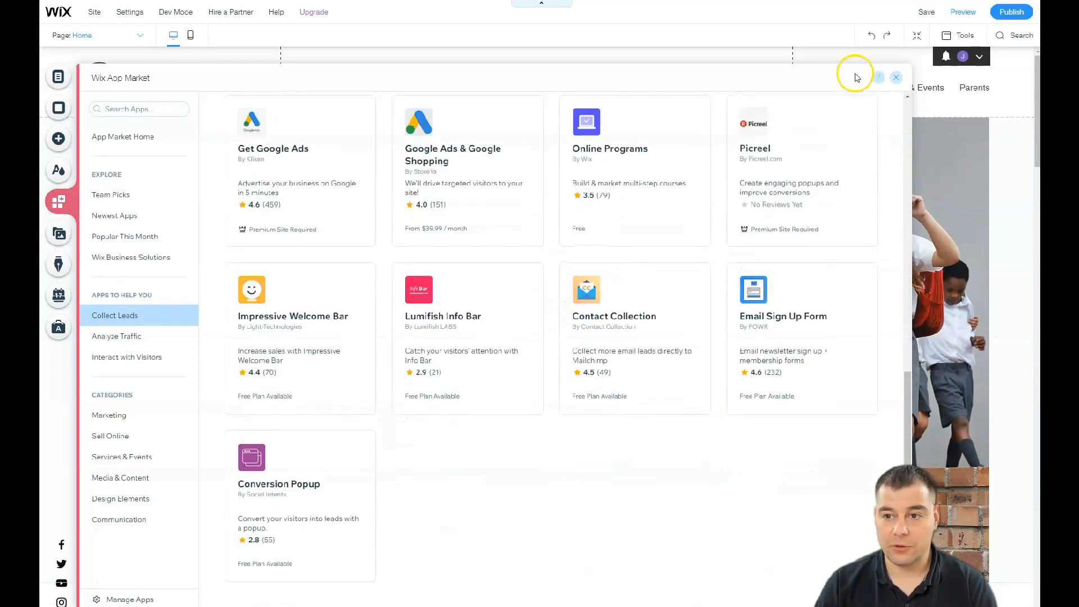
{"action": "left_click", "coordinate": [895, 77]}
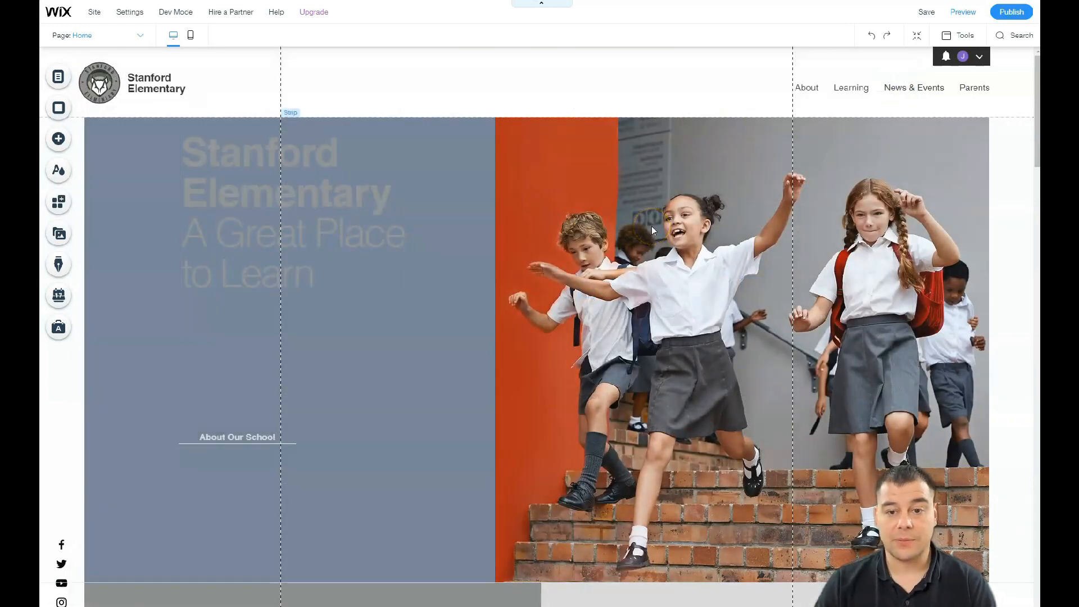
Review the home page's sections from the hero strip down to the footer and back up to Latest News & Events
{"action": "scroll", "coordinate": [612, 215], "scroll_direction": "down", "scroll_amount": 6}
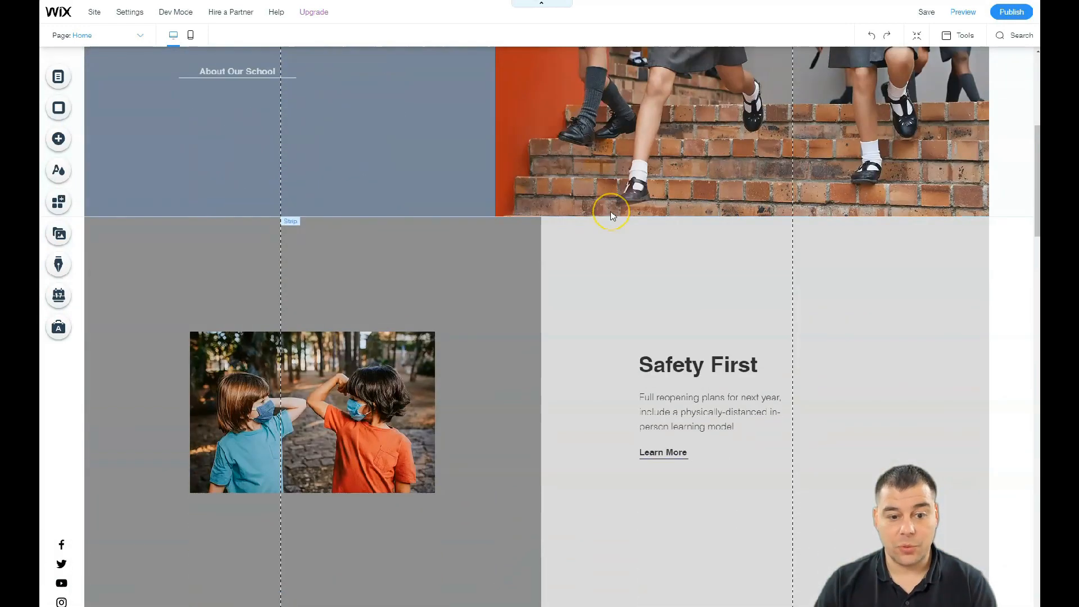
{"action": "scroll", "coordinate": [612, 217], "scroll_direction": "down", "scroll_amount": 4}
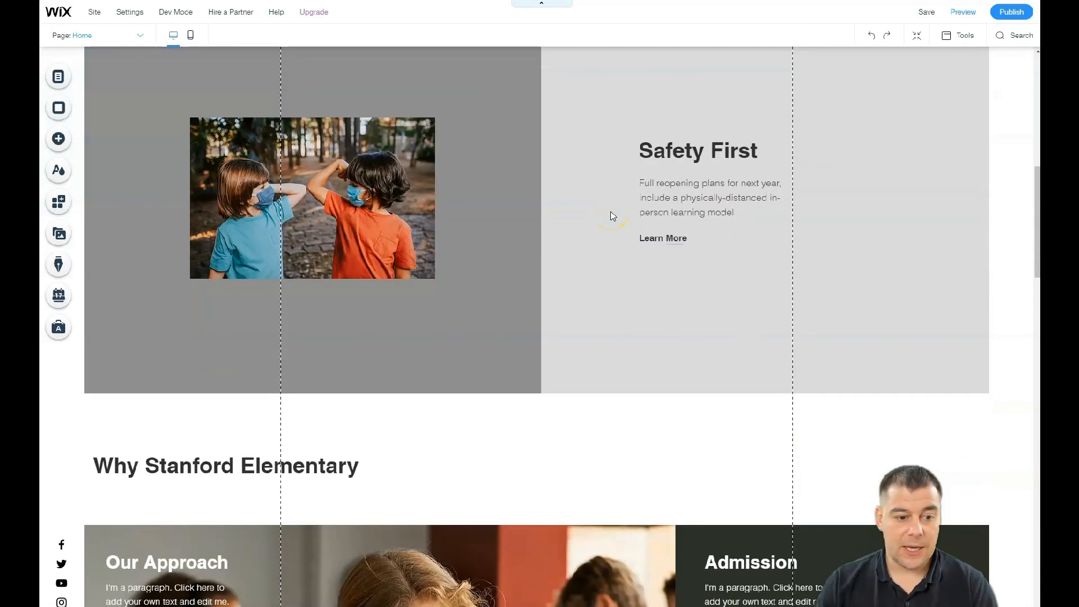
{"action": "scroll", "coordinate": [612, 217], "scroll_direction": "down", "scroll_amount": 8}
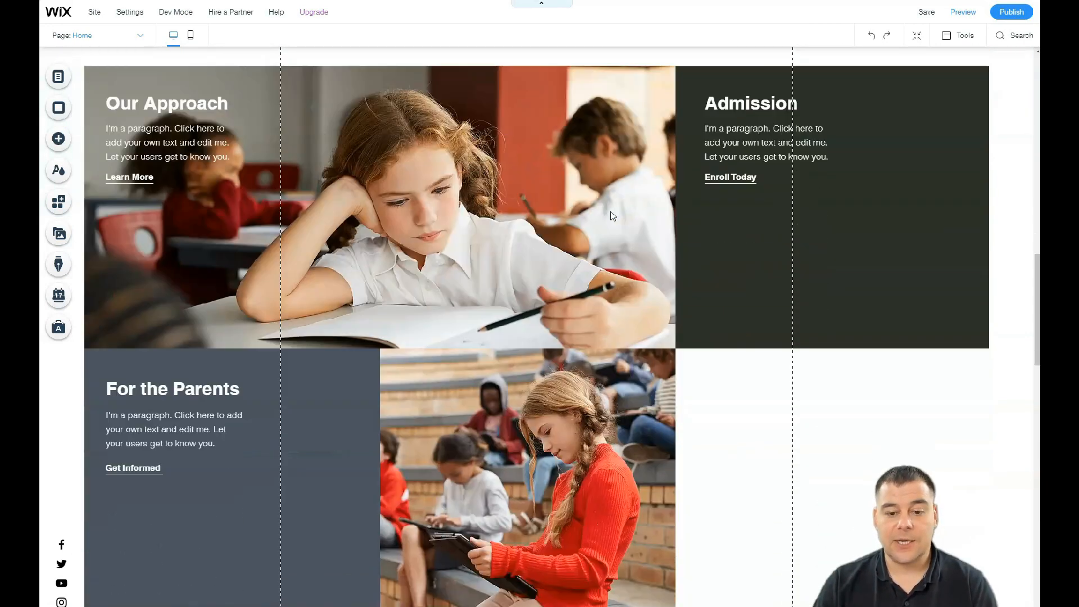
{"action": "scroll", "coordinate": [612, 216], "scroll_direction": "down", "scroll_amount": 7}
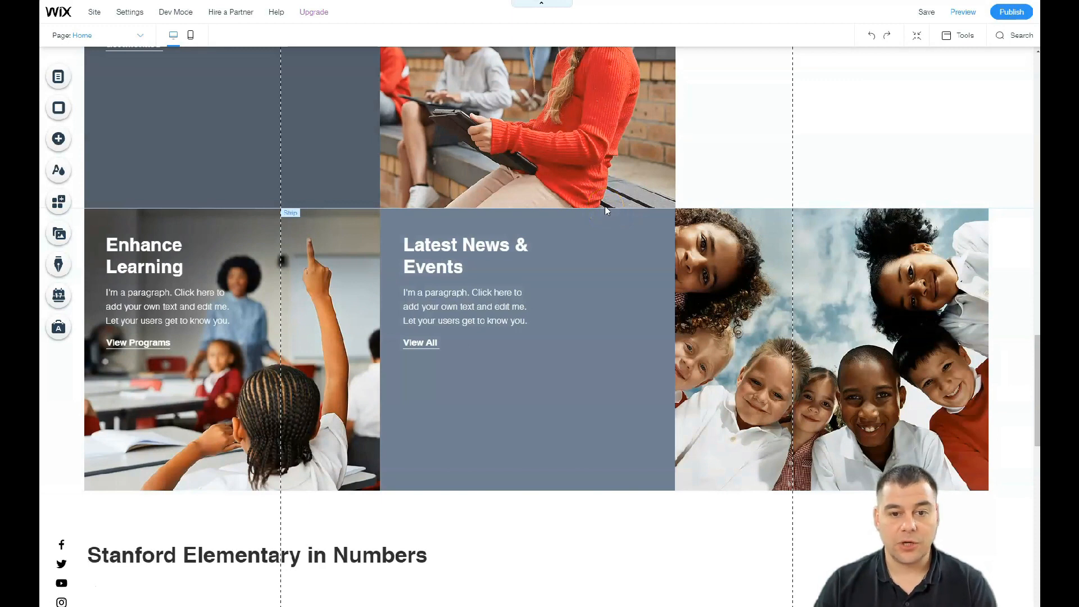
{"action": "scroll", "coordinate": [605, 207], "scroll_direction": "down", "scroll_amount": 6}
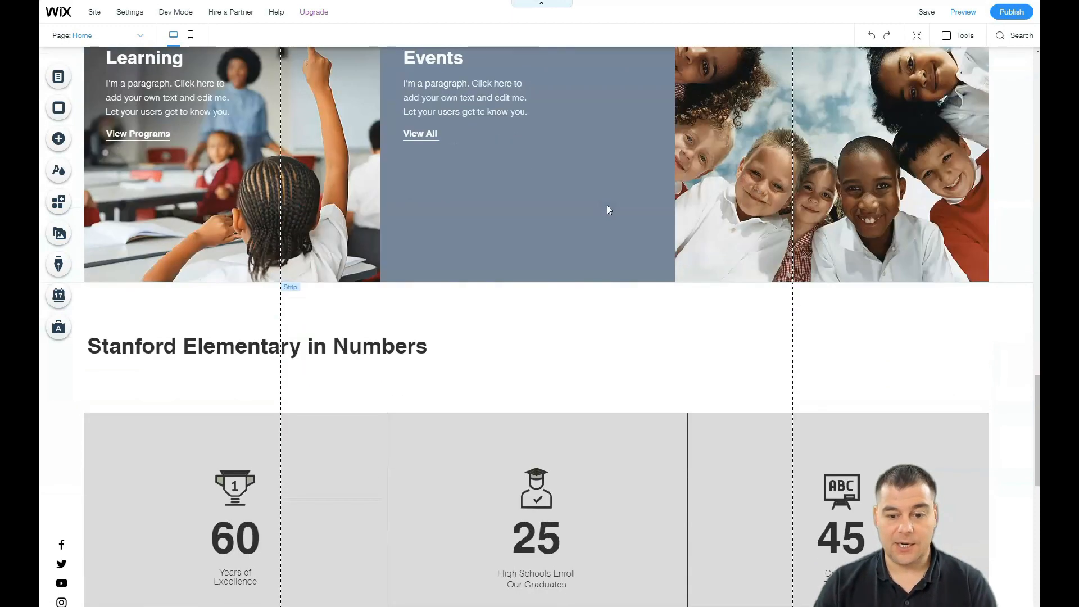
{"action": "scroll", "coordinate": [607, 206], "scroll_direction": "down", "scroll_amount": 3}
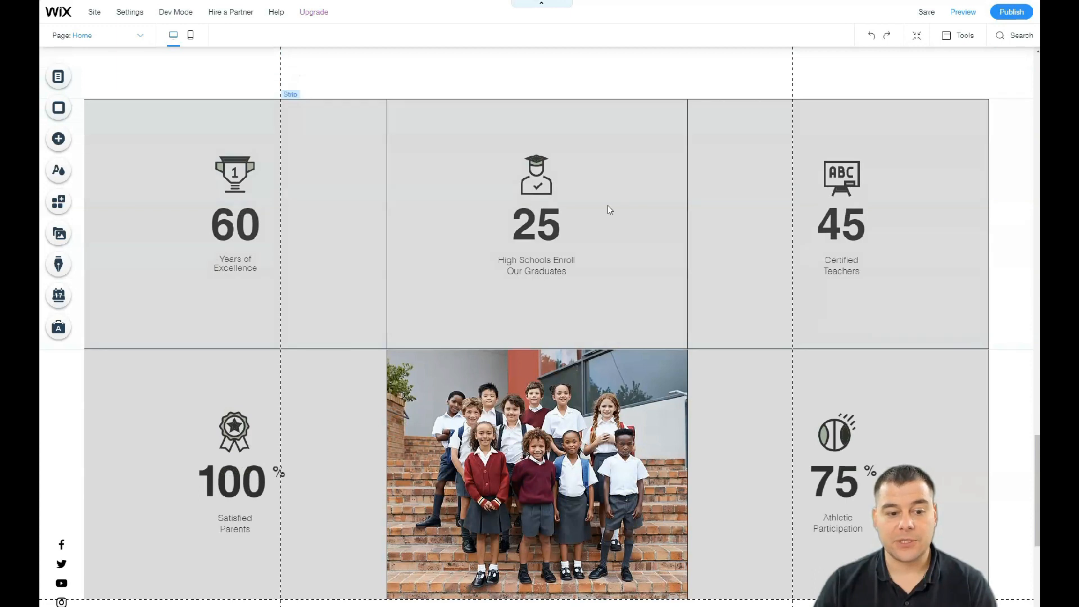
{"action": "scroll", "coordinate": [607, 206], "scroll_direction": "down", "scroll_amount": 7}
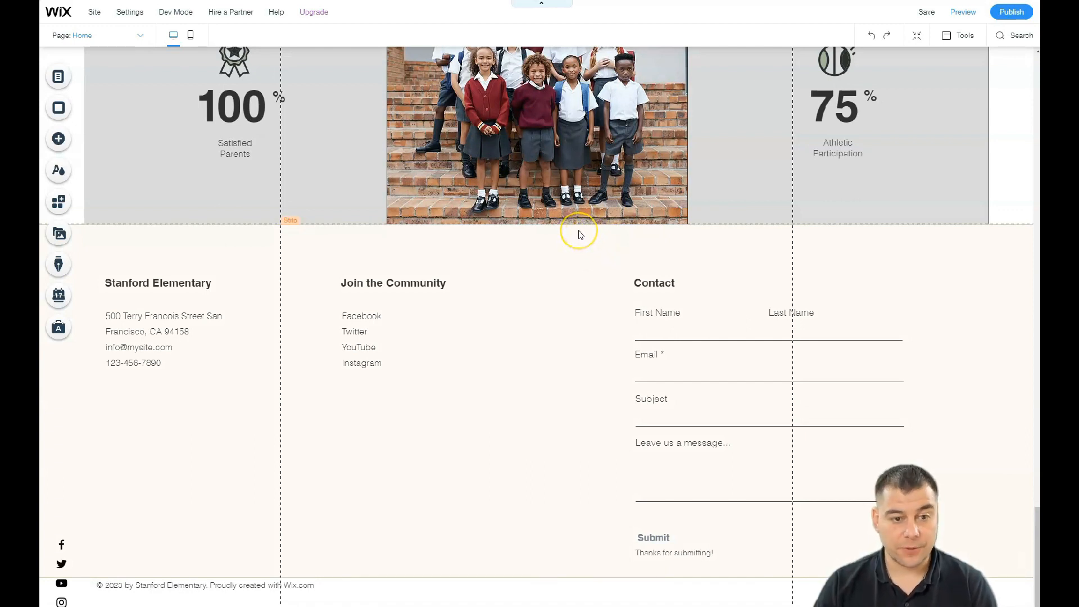
{"action": "scroll", "coordinate": [580, 234], "scroll_direction": "up", "scroll_amount": 7}
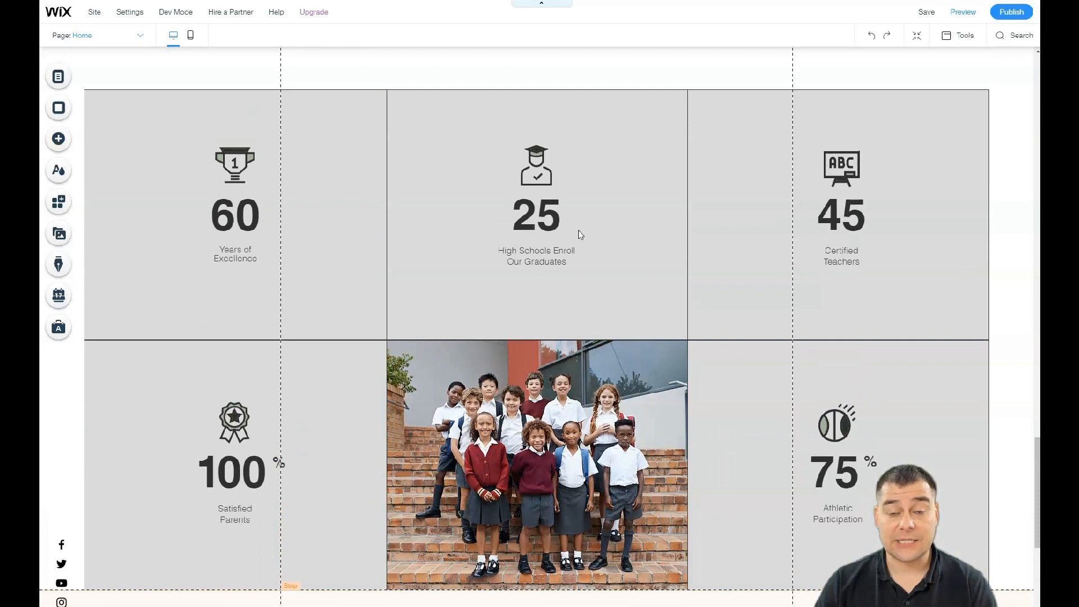
{"action": "scroll", "coordinate": [581, 234], "scroll_direction": "up", "scroll_amount": 7}
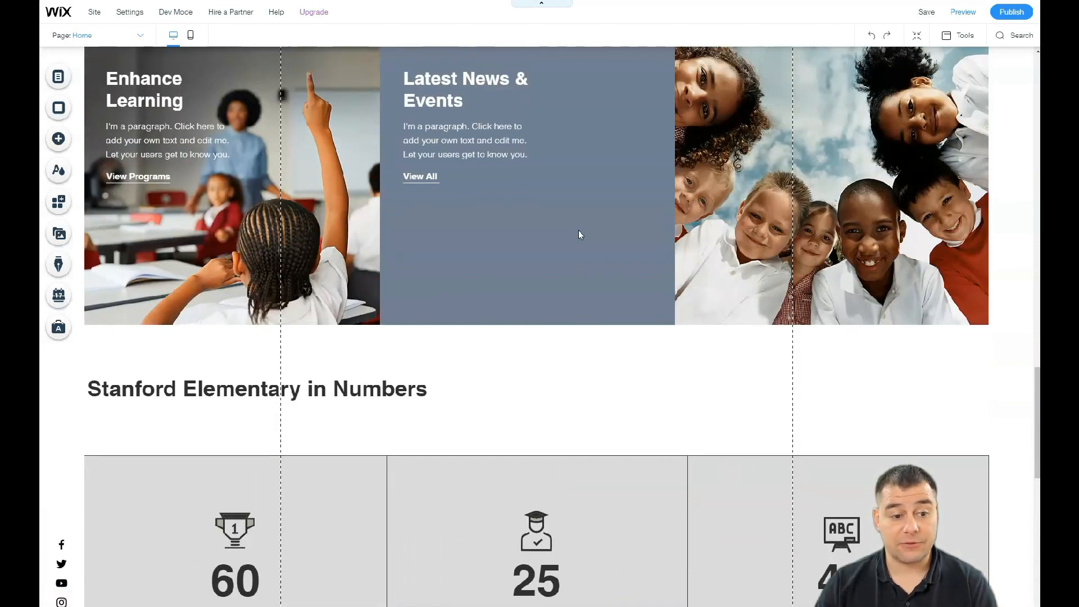
Move the Latest News & Events heading and its paragraph rightward within their column, across the vertical gridline
{"action": "scroll", "coordinate": [609, 229], "scroll_direction": "up", "scroll_amount": 2}
{"action": "left_click_drag", "start_coordinate": [426, 183], "coordinate": [527, 182]}
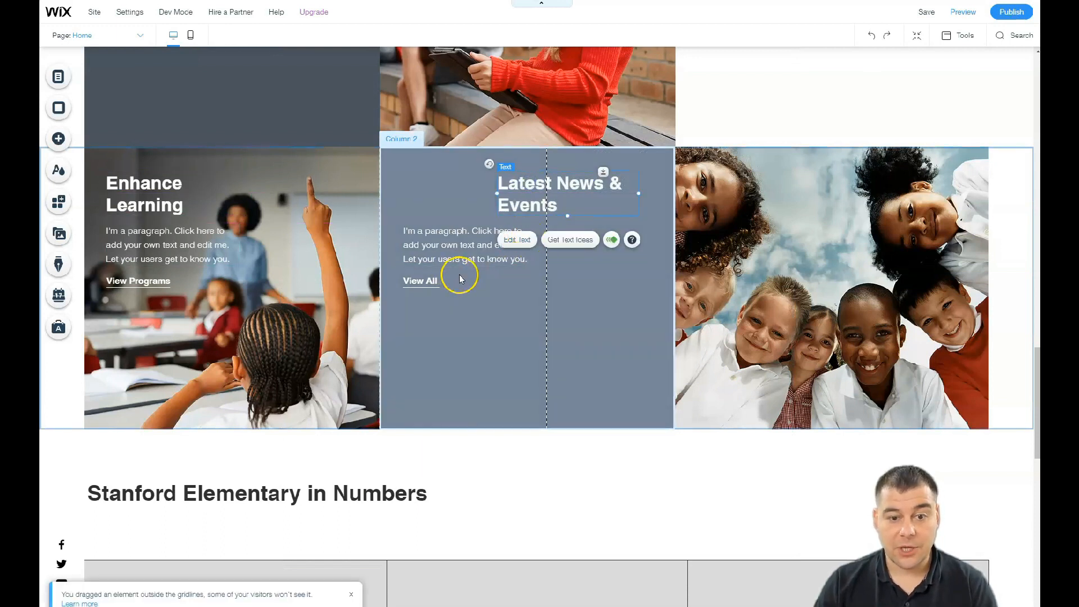
{"action": "mouse_move", "coordinate": [463, 259]}
{"action": "left_mouse_down"}
{"action": "mouse_move", "coordinate": [506, 277]}
{"action": "mouse_move", "coordinate": [550, 312]}
{"action": "mouse_move", "coordinate": [555, 329]}
{"action": "left_mouse_up"}
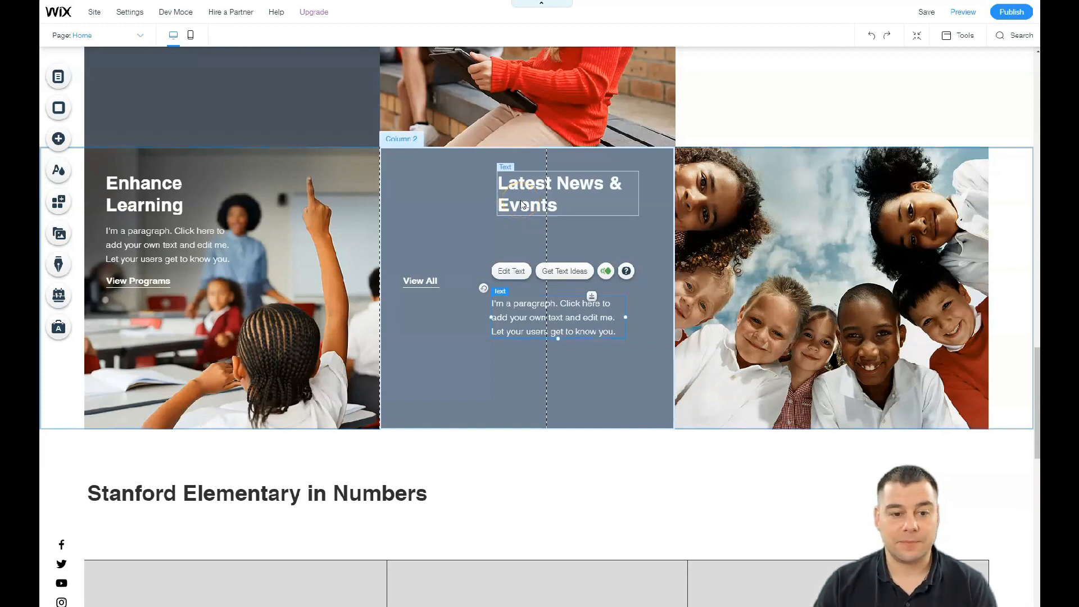
Move the Latest News & Events heading and paragraph back inside the gridline, aligned with the View All link
{"action": "left_click_drag", "start_coordinate": [521, 202], "coordinate": [425, 195]}
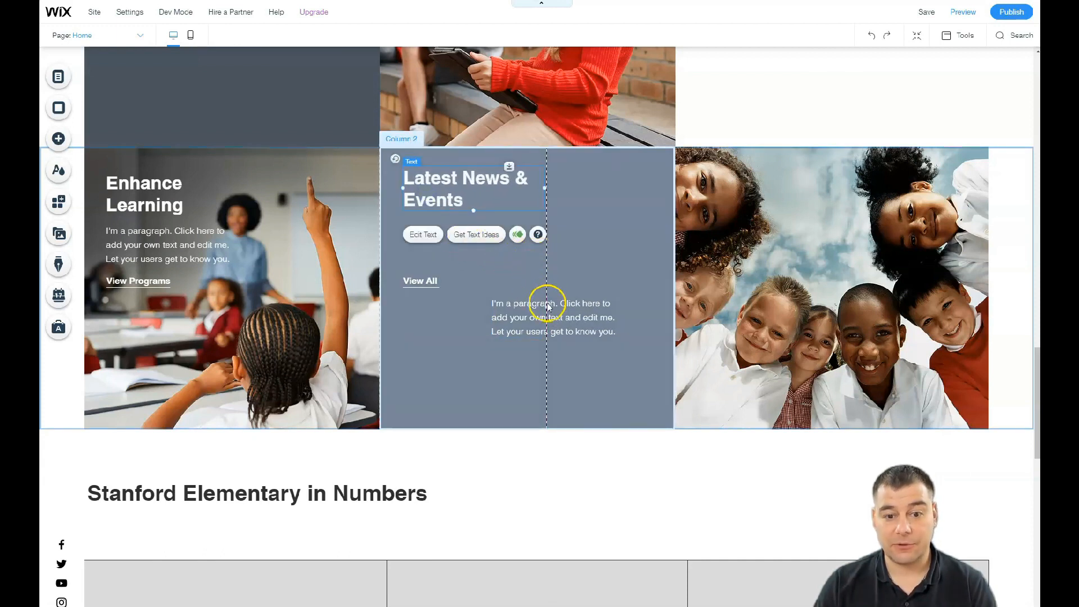
{"action": "left_click_drag", "start_coordinate": [521, 322], "coordinate": [432, 249]}
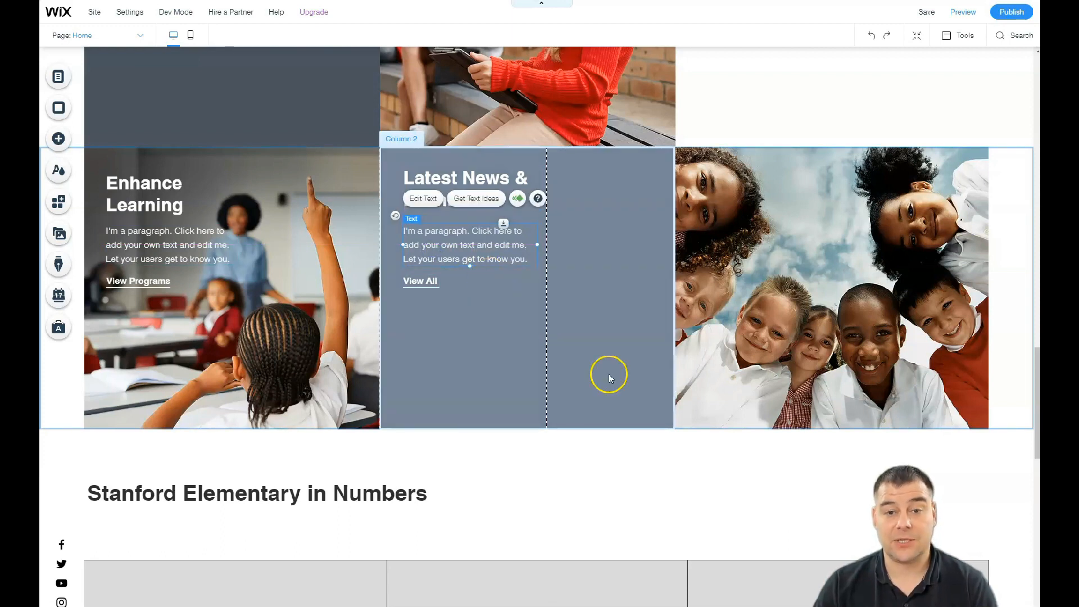
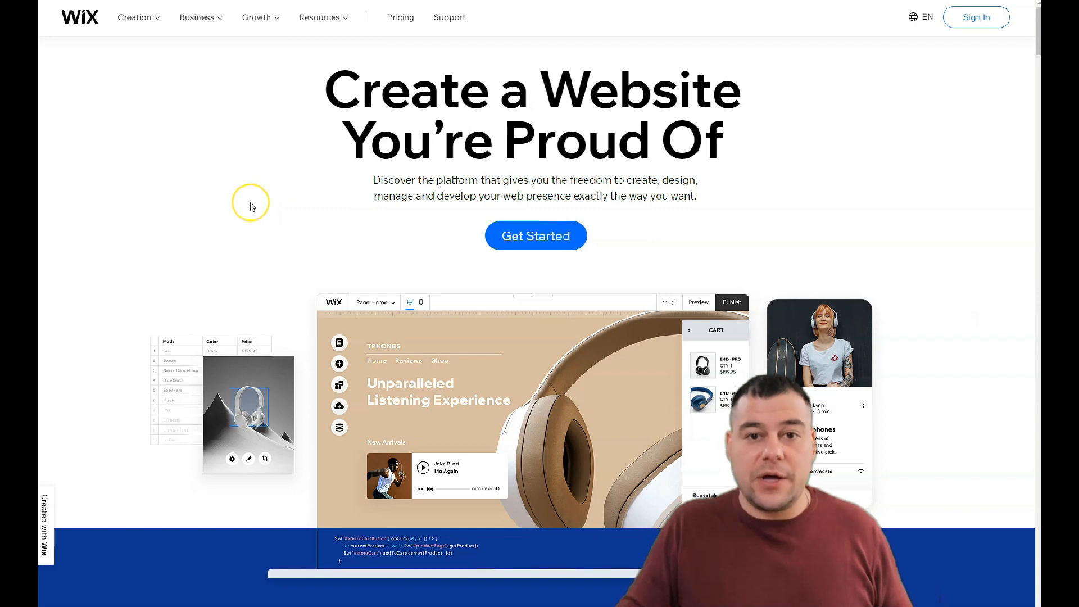
{"action": "scroll", "coordinate": [251, 207], "scroll_direction": "down", "scroll_amount": 5}
{"action": "scroll", "coordinate": [251, 206], "scroll_direction": "up", "scroll_amount": 5}
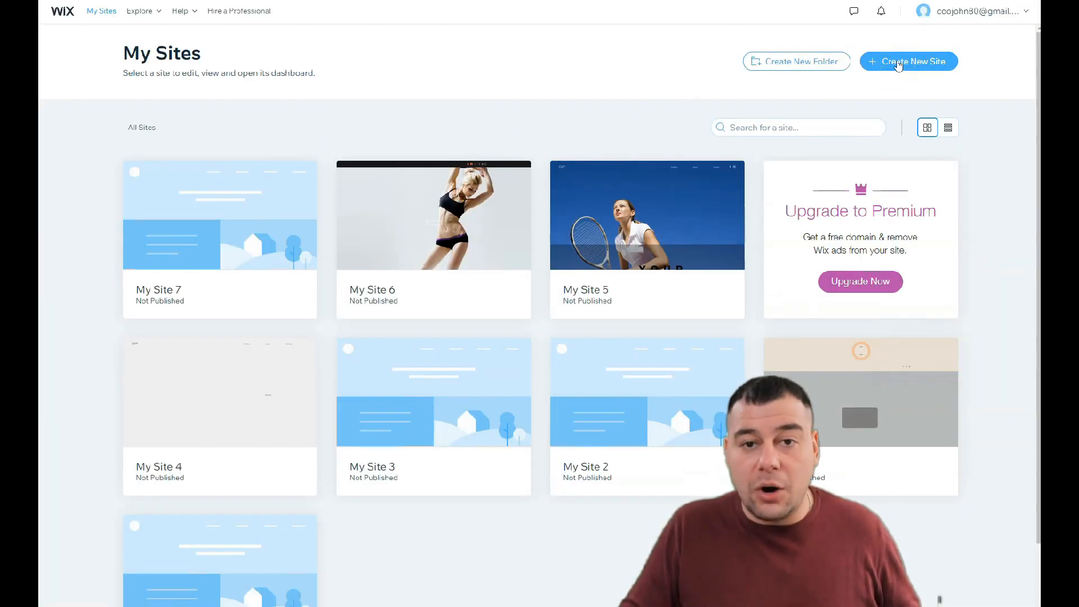
Create a new site of the Other kind and open the Modeling Agency template for editing
{"action": "left_click", "coordinate": [898, 63]}
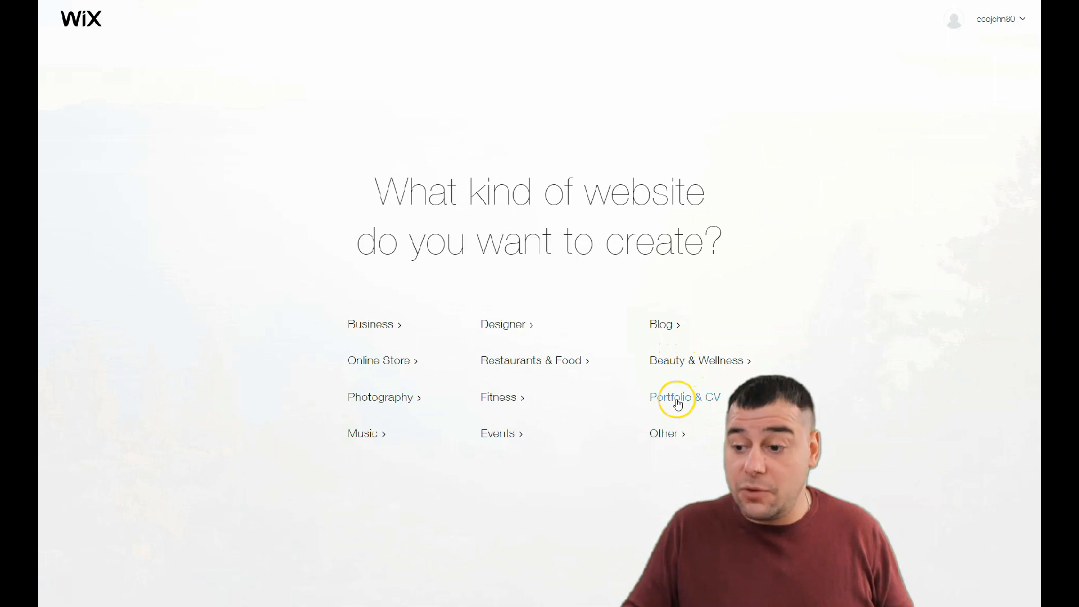
{"action": "left_click", "coordinate": [672, 430]}
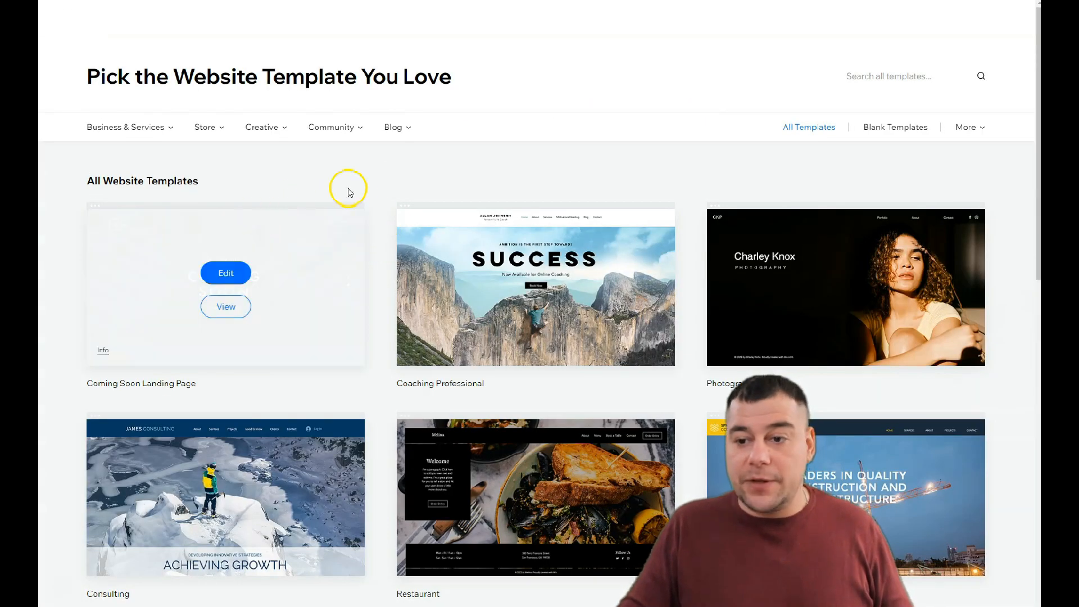
{"action": "left_click", "coordinate": [137, 125]}
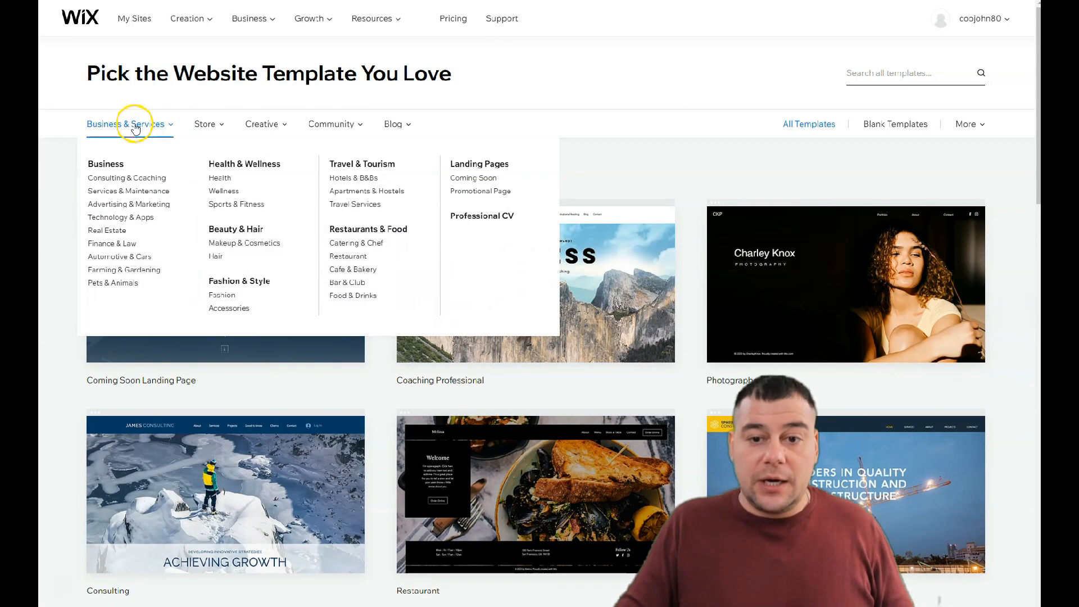
{"action": "scroll", "coordinate": [423, 462], "scroll_direction": "down", "scroll_amount": 7}
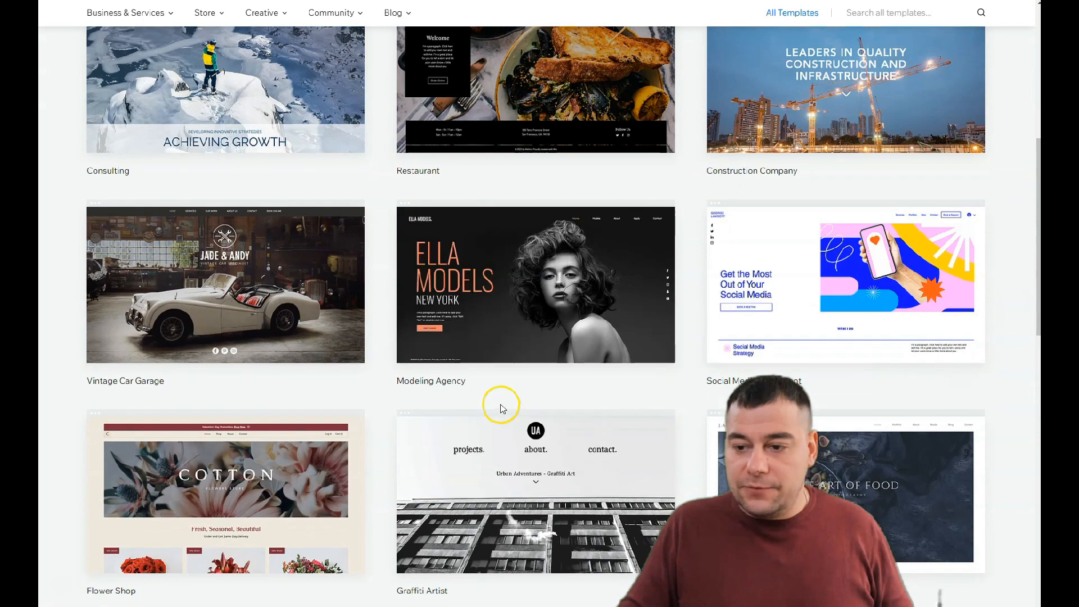
{"action": "left_click", "coordinate": [532, 273]}
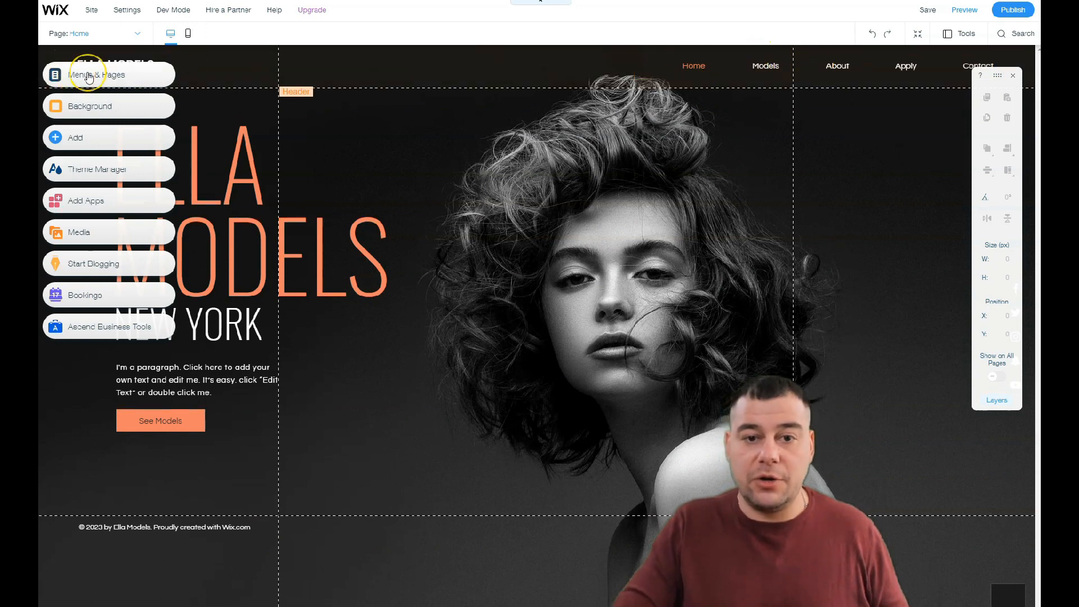
Look through the editor's Site and Settings options, from saving and publishing to domain connection and mobile friendliness
{"action": "left_click", "coordinate": [91, 10]}
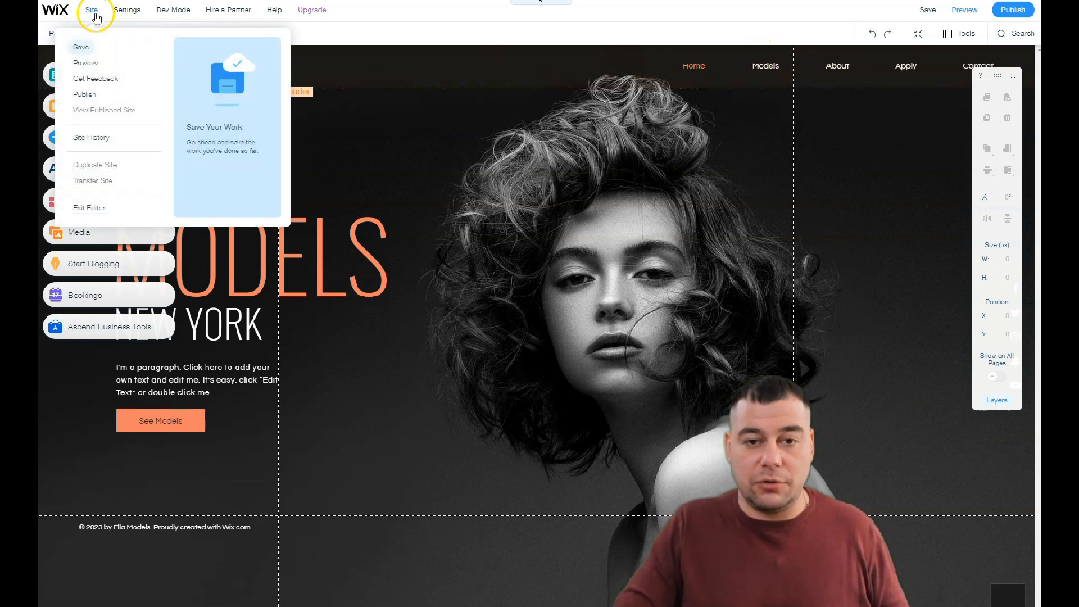
{"action": "left_click", "coordinate": [127, 11]}
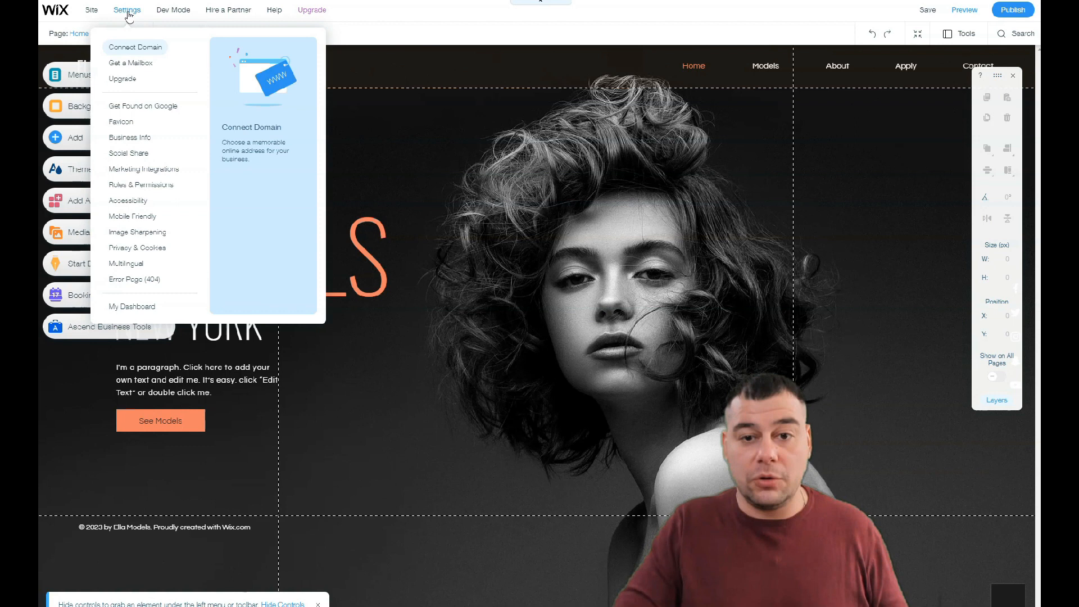
{"action": "left_click", "coordinate": [129, 48]}
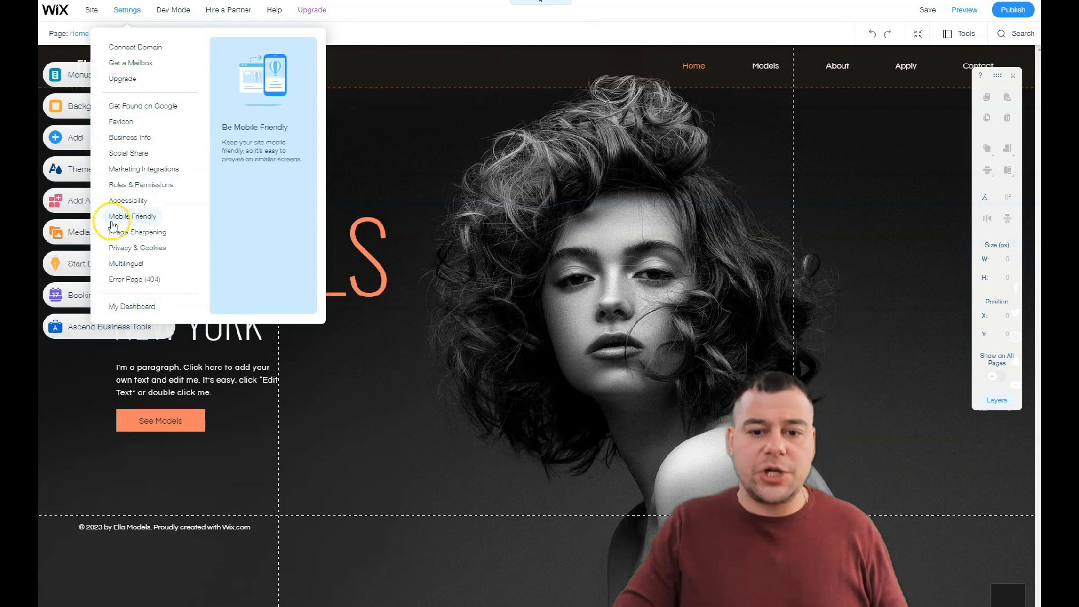
{"action": "mouse_move", "coordinate": [91, 11]}
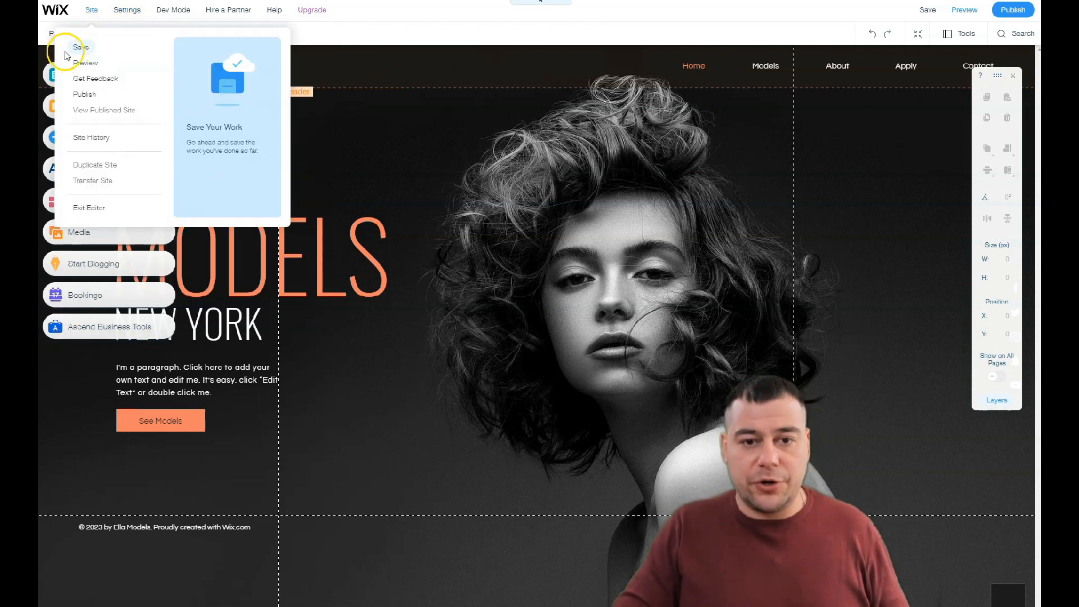
{"action": "left_click", "coordinate": [46, 56]}
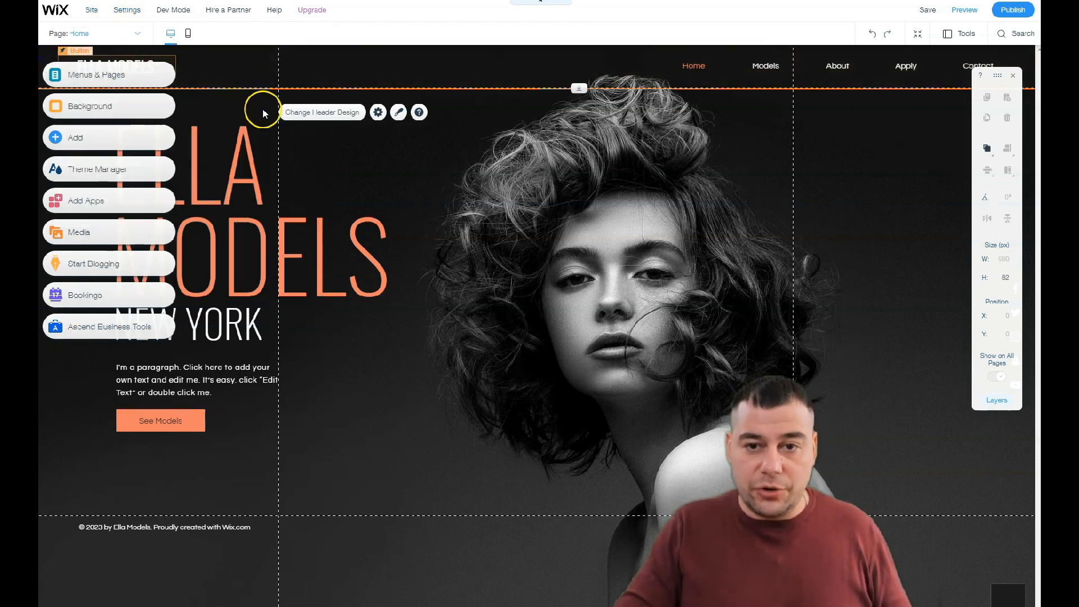
Check the site's mobile version, skipping the introduction, and return to the desktop version
{"action": "left_click", "coordinate": [189, 37]}
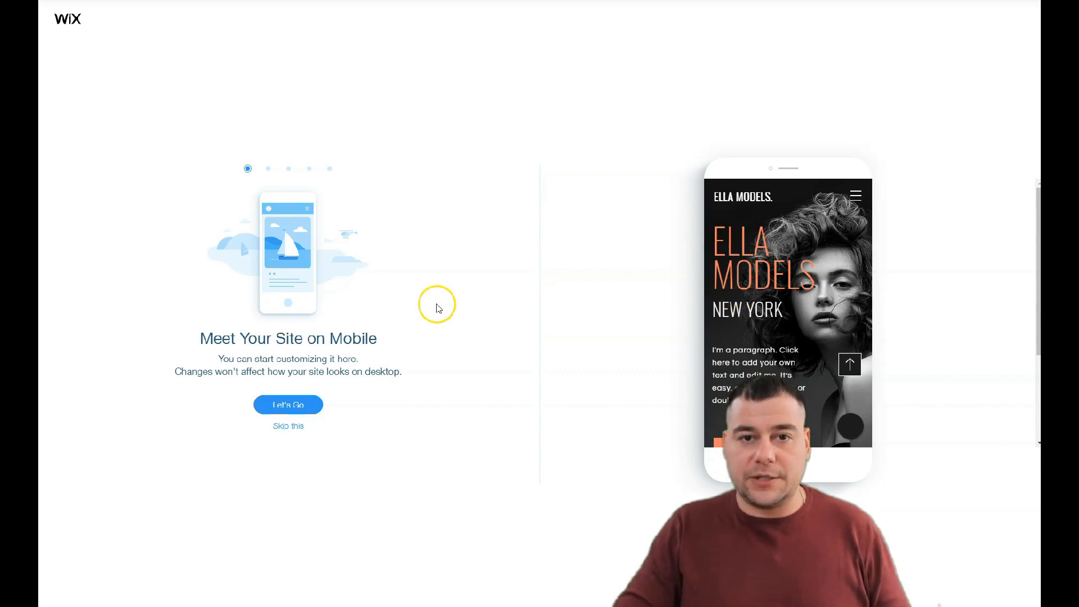
{"action": "left_click", "coordinate": [285, 429]}
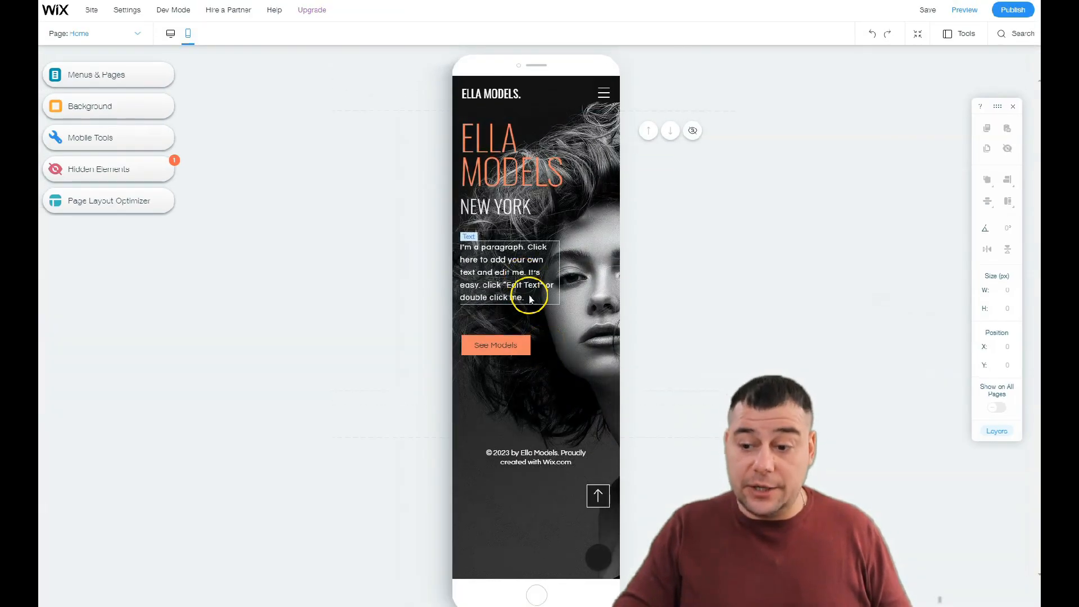
{"action": "left_click", "coordinate": [169, 35]}
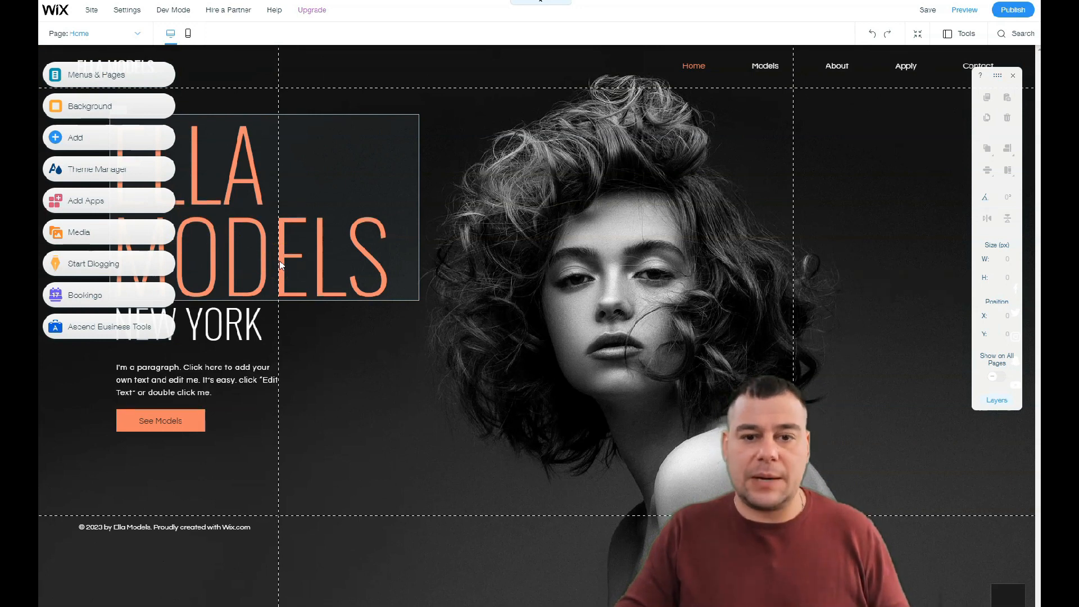
Review the list of pages in the site menu, from Home down to Contact
{"action": "left_click", "coordinate": [95, 76]}
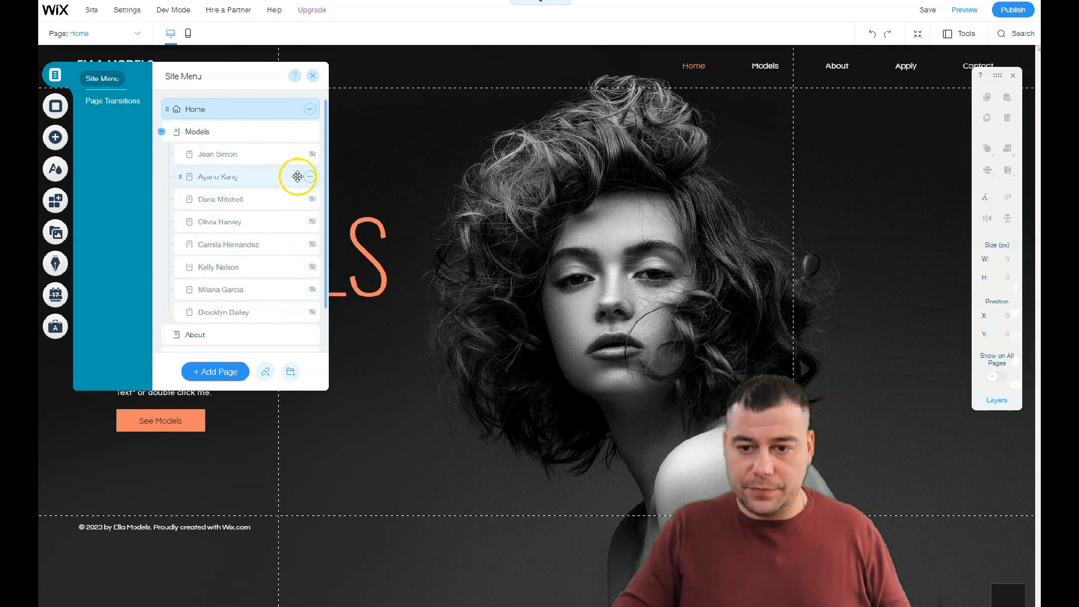
{"action": "scroll", "coordinate": [275, 298], "scroll_direction": "down", "scroll_amount": 1}
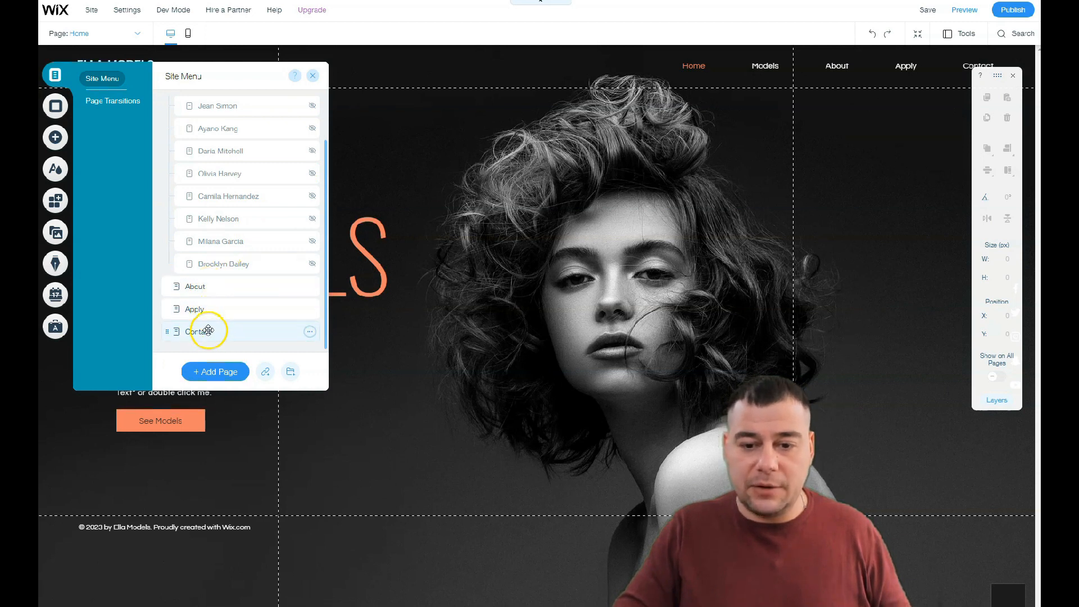
{"action": "scroll", "coordinate": [215, 242], "scroll_direction": "up", "scroll_amount": 1}
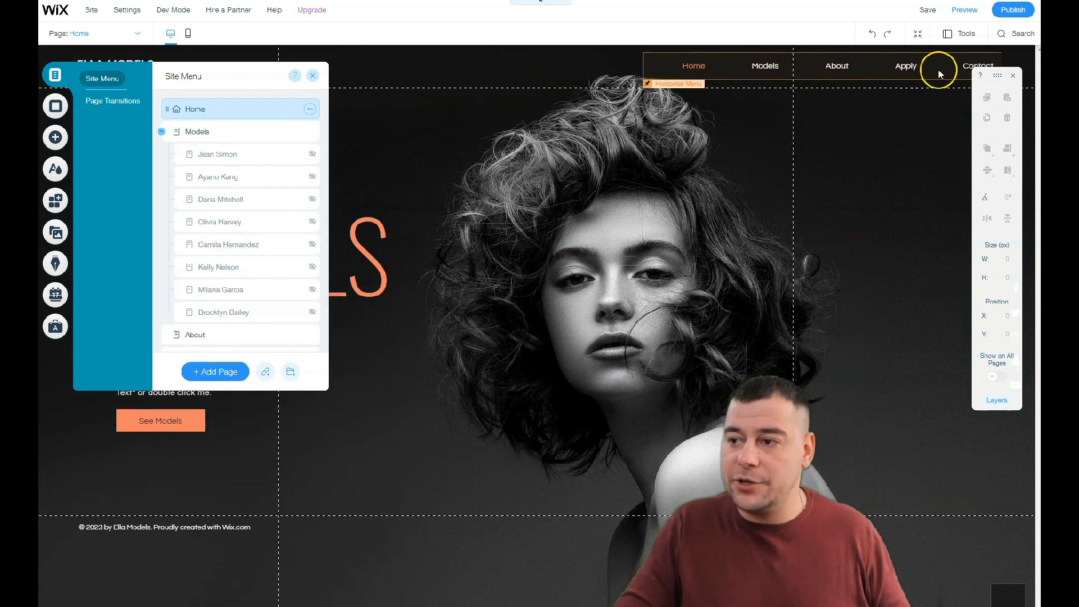
Preview the site's Models and About pages, and return to the editor
{"action": "left_click", "coordinate": [964, 16]}
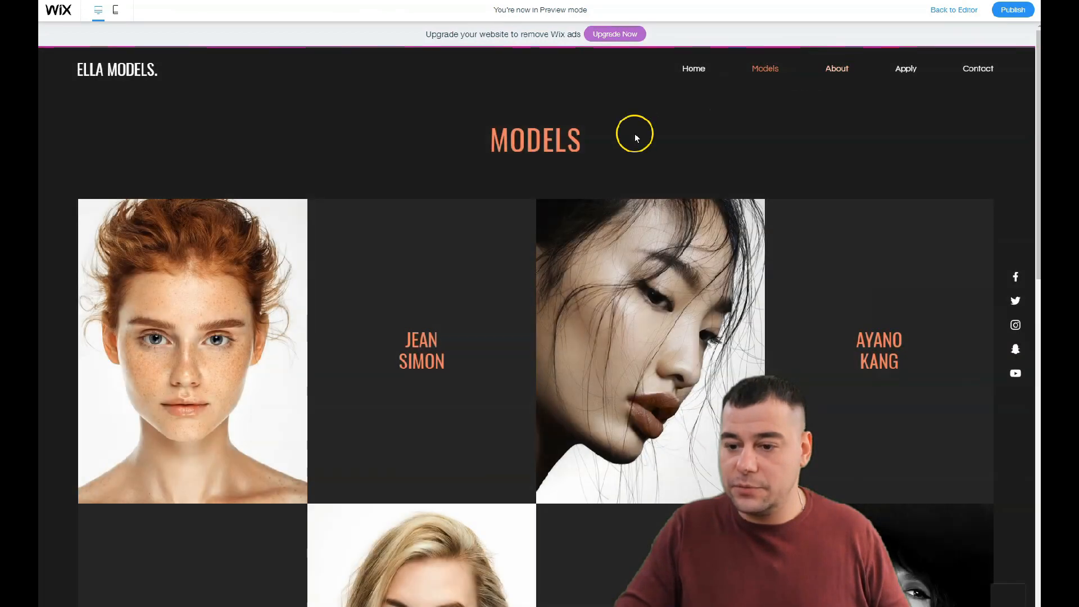
{"action": "scroll", "coordinate": [459, 371], "scroll_direction": "down", "scroll_amount": 5}
{"action": "scroll", "coordinate": [459, 371], "scroll_direction": "up", "scroll_amount": 8}
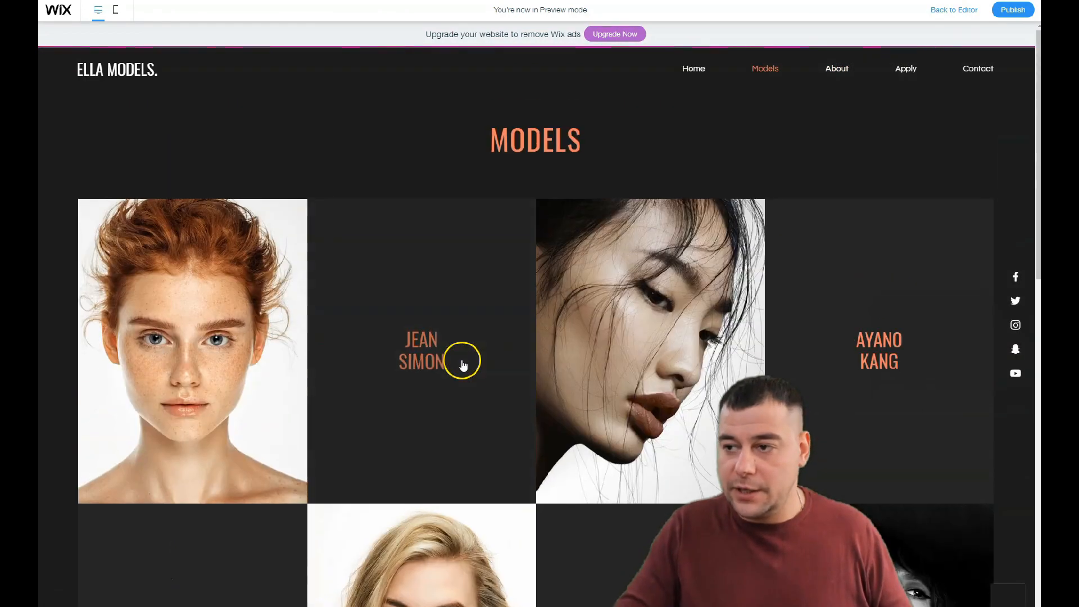
{"action": "left_click", "coordinate": [837, 68]}
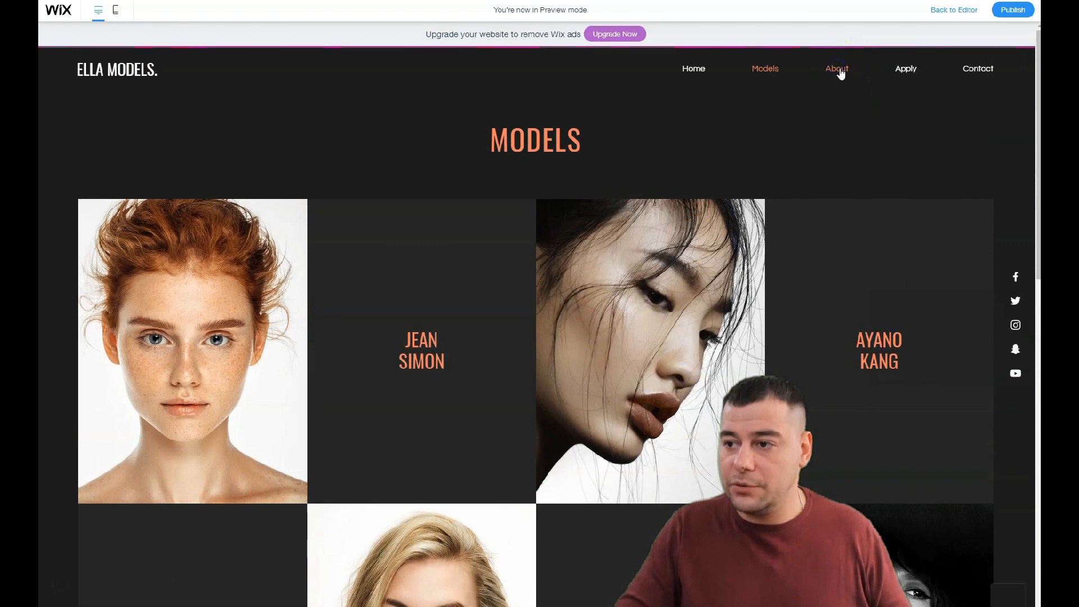
{"action": "scroll", "coordinate": [641, 301], "scroll_direction": "down", "scroll_amount": 1}
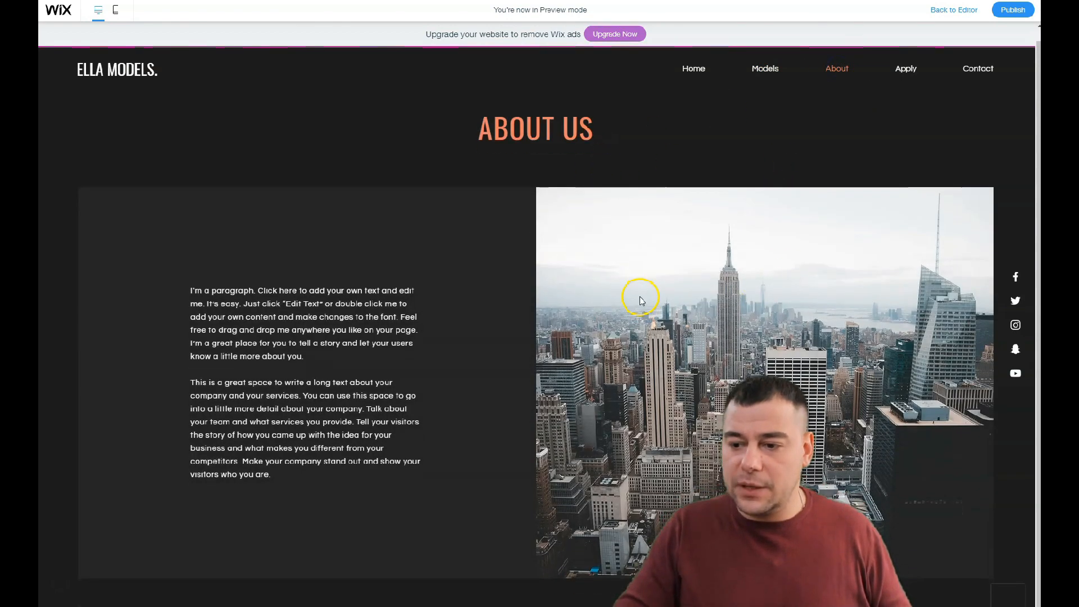
{"action": "scroll", "coordinate": [641, 284], "scroll_direction": "up", "scroll_amount": 1}
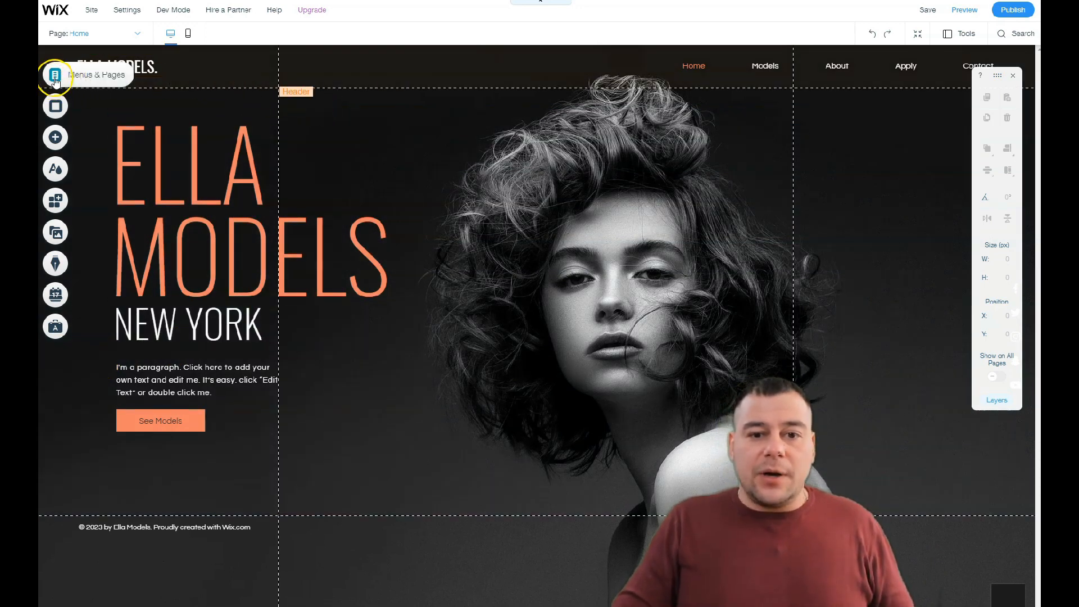
Examine the Home page's info and layout settings, keeping the Standard layout with header and footer
{"action": "left_click", "coordinate": [55, 78]}
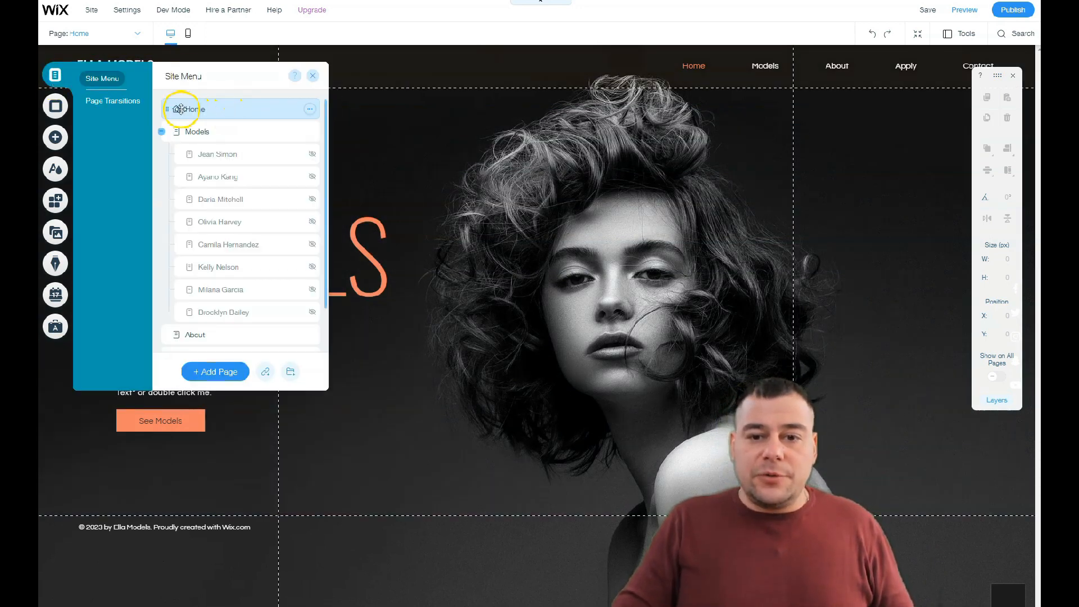
{"action": "left_click", "coordinate": [310, 110]}
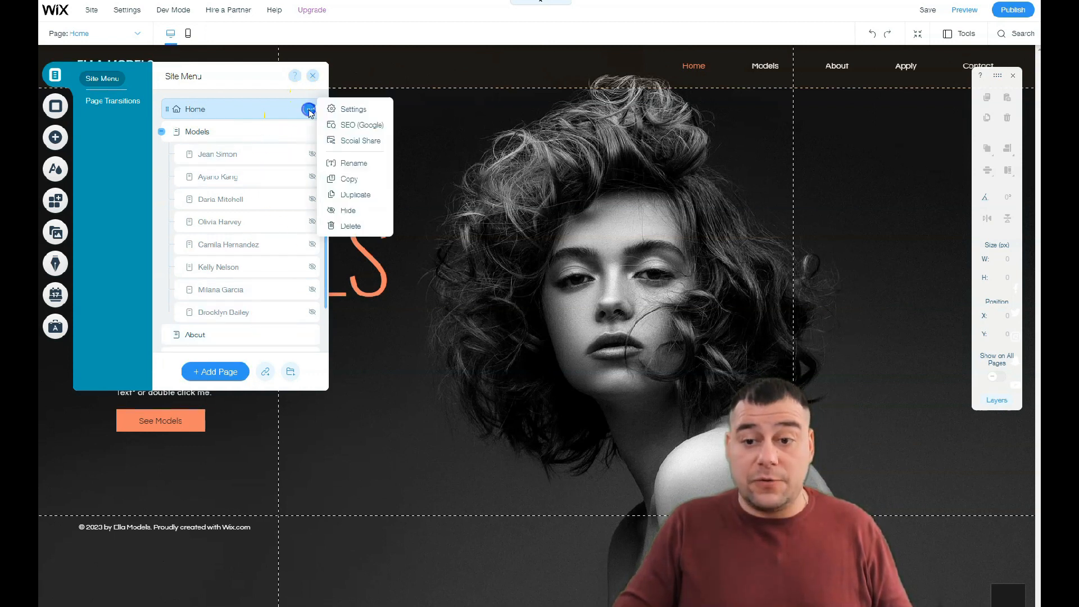
{"action": "left_click", "coordinate": [347, 111]}
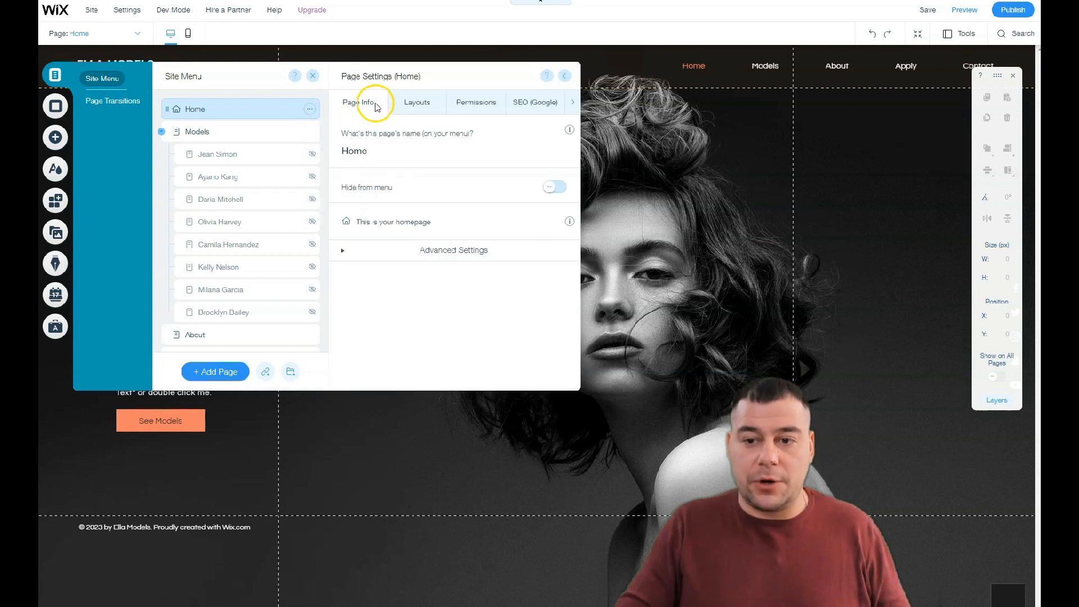
{"action": "left_click", "coordinate": [413, 105]}
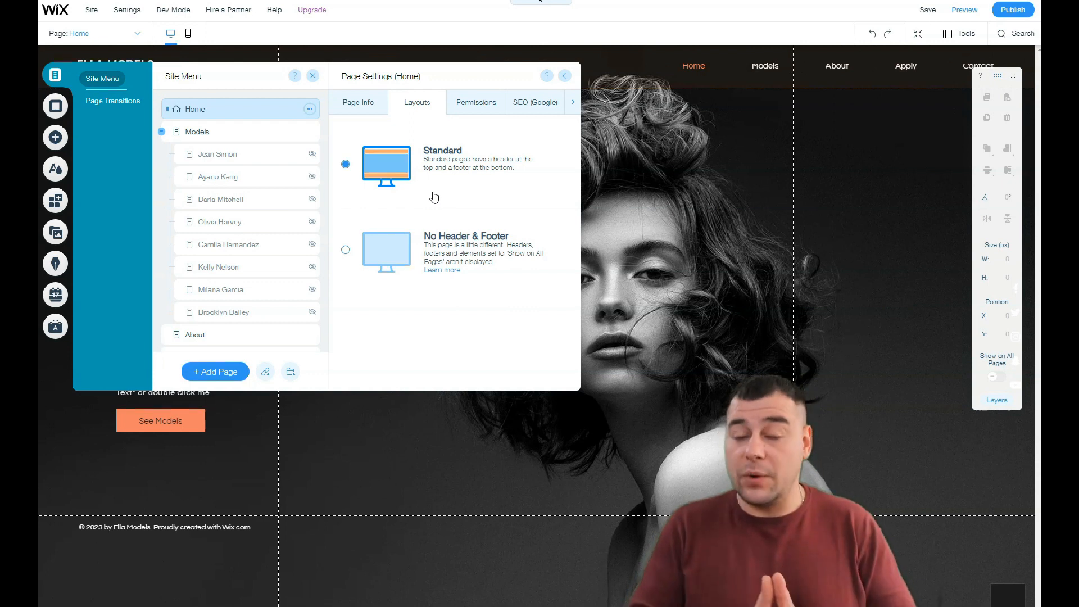
{"action": "left_click", "coordinate": [425, 161]}
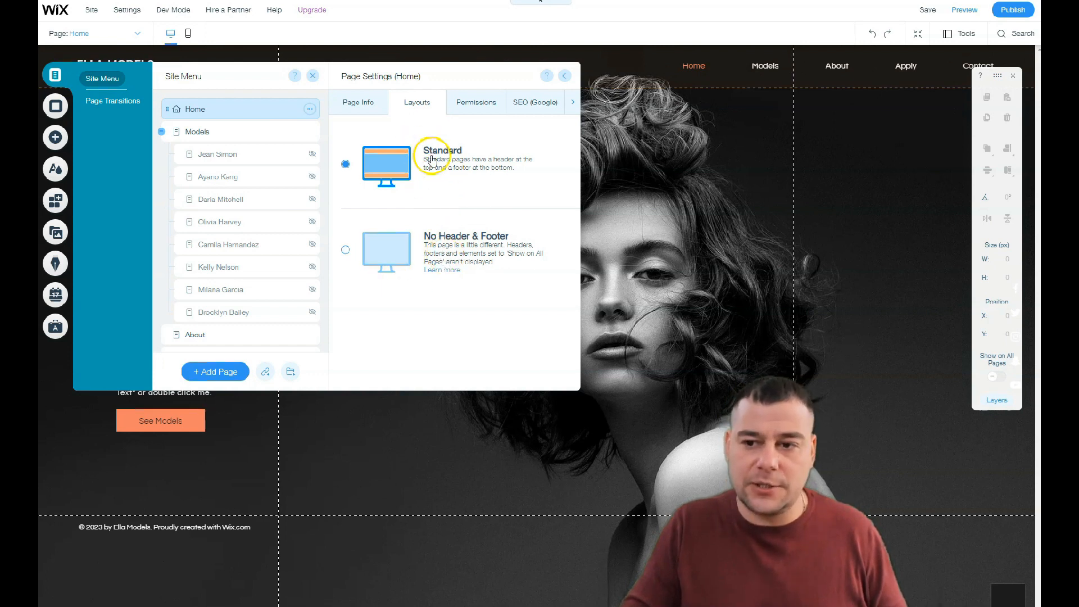
Examine the Home page's permissions, Google SEO and social share settings, and close the page settings and site menu
{"action": "left_click", "coordinate": [474, 105]}
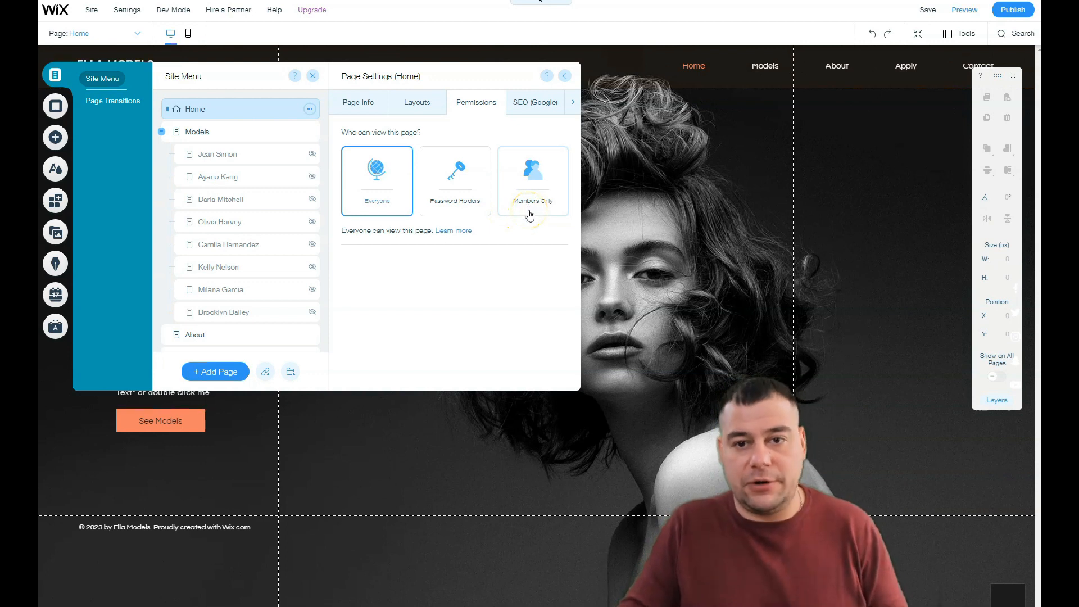
{"action": "left_click", "coordinate": [520, 102]}
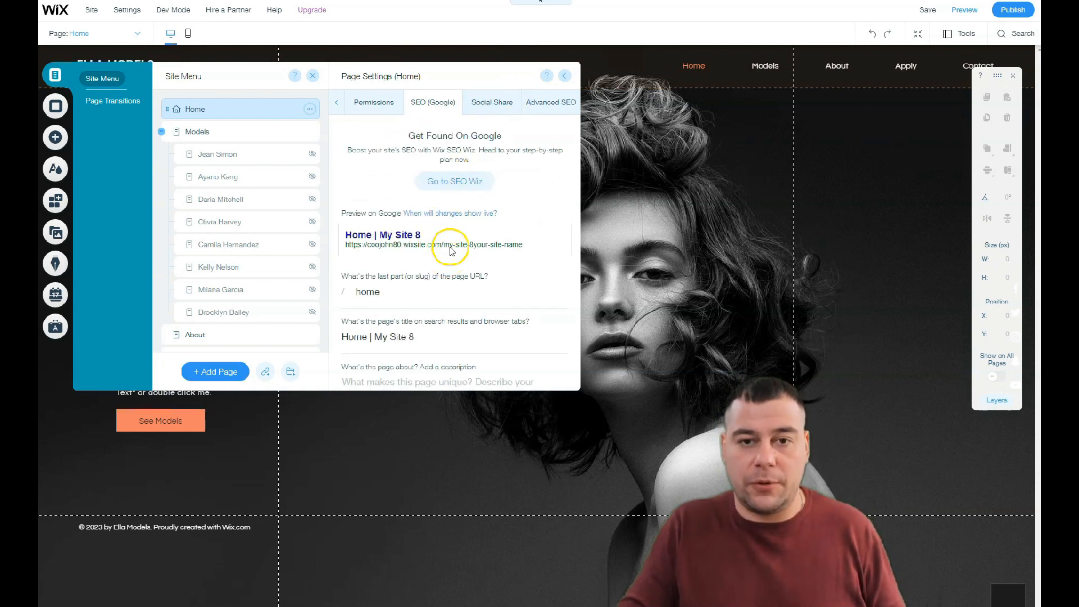
{"action": "scroll", "coordinate": [450, 251], "scroll_direction": "down", "scroll_amount": 3}
{"action": "scroll", "coordinate": [452, 252], "scroll_direction": "up", "scroll_amount": 3}
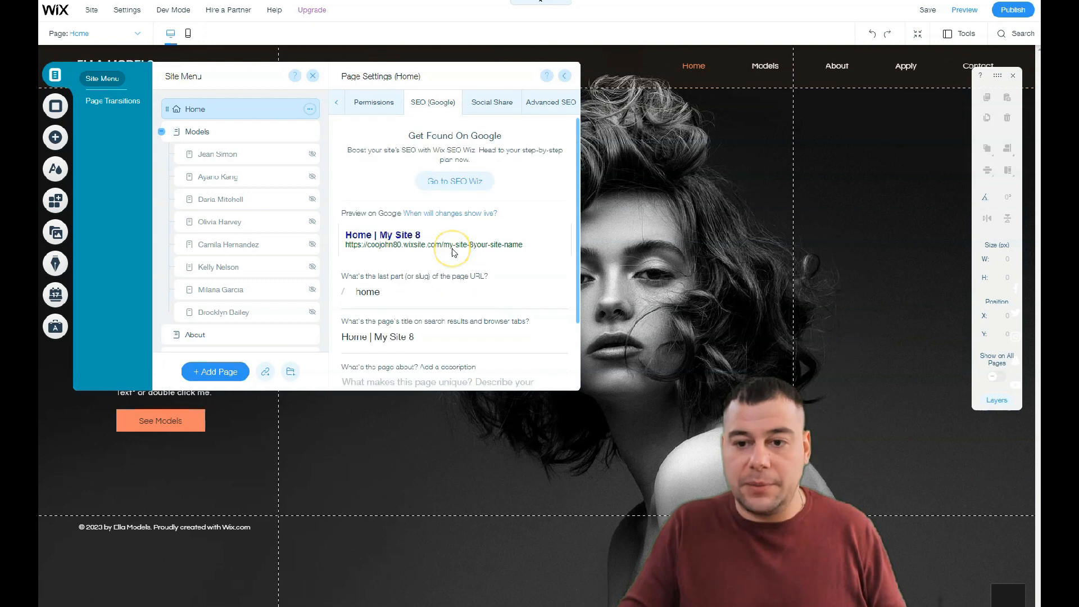
{"action": "left_click", "coordinate": [481, 103]}
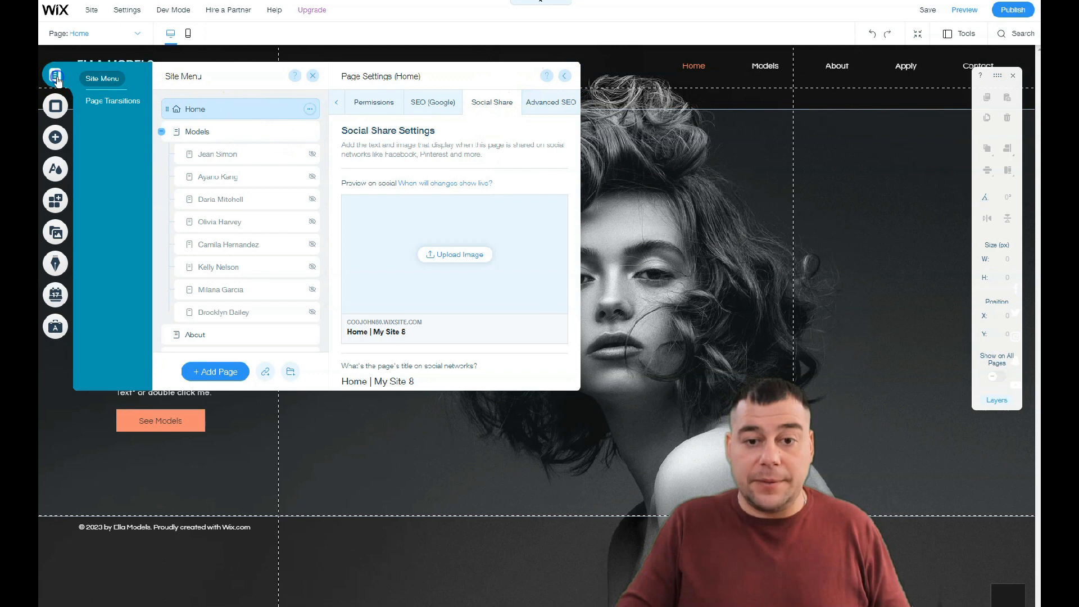
{"action": "left_click", "coordinate": [564, 75]}
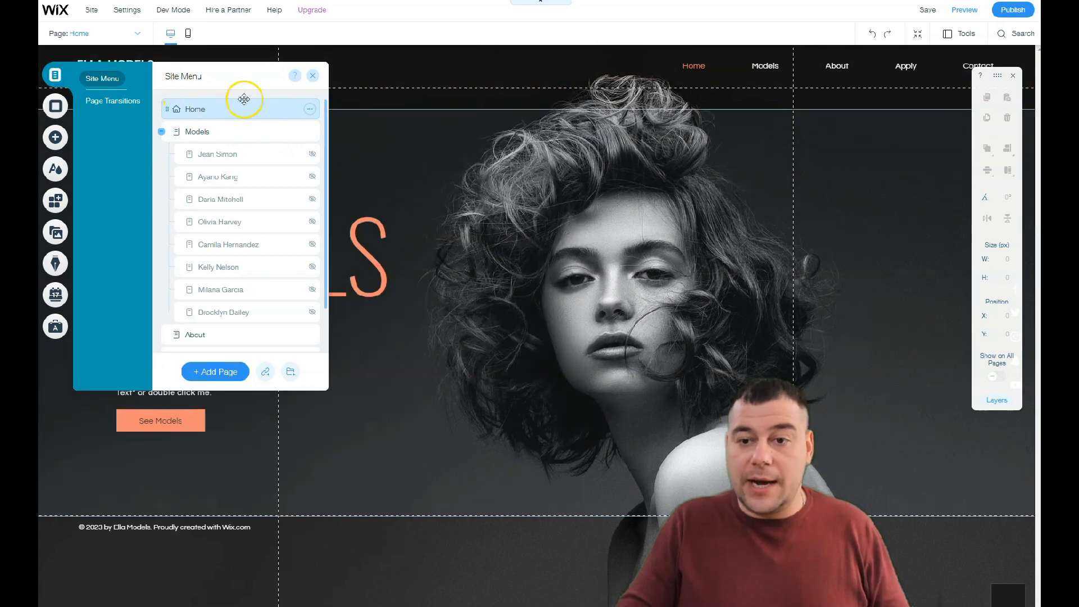
{"action": "left_click", "coordinate": [315, 78]}
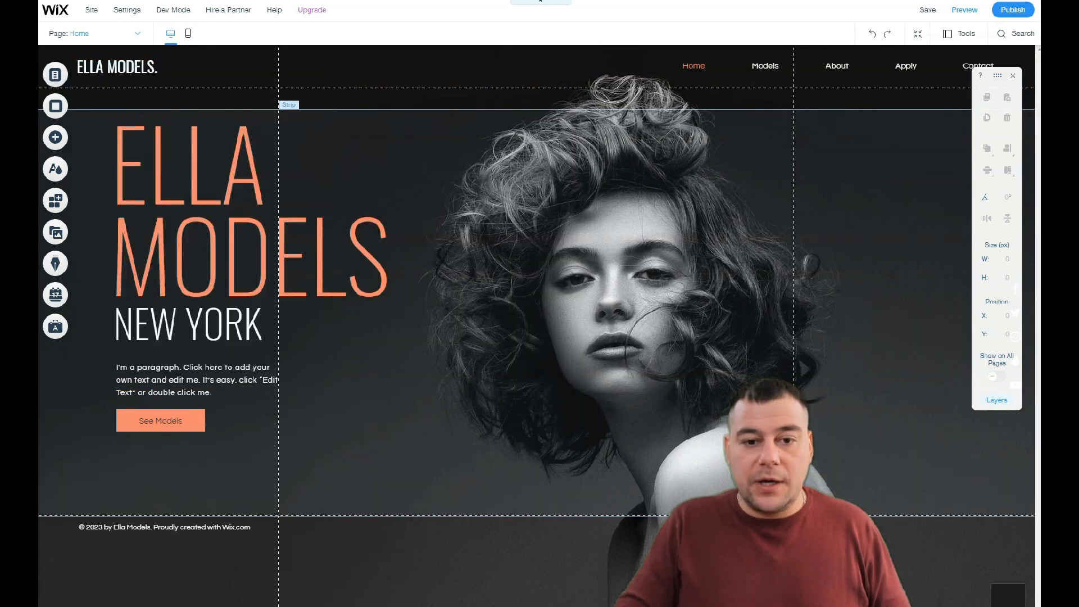
Open the site's color theme choices and try the first five featured themes, from light grey with blue to dark navy with blue
{"action": "left_click", "coordinate": [57, 171]}
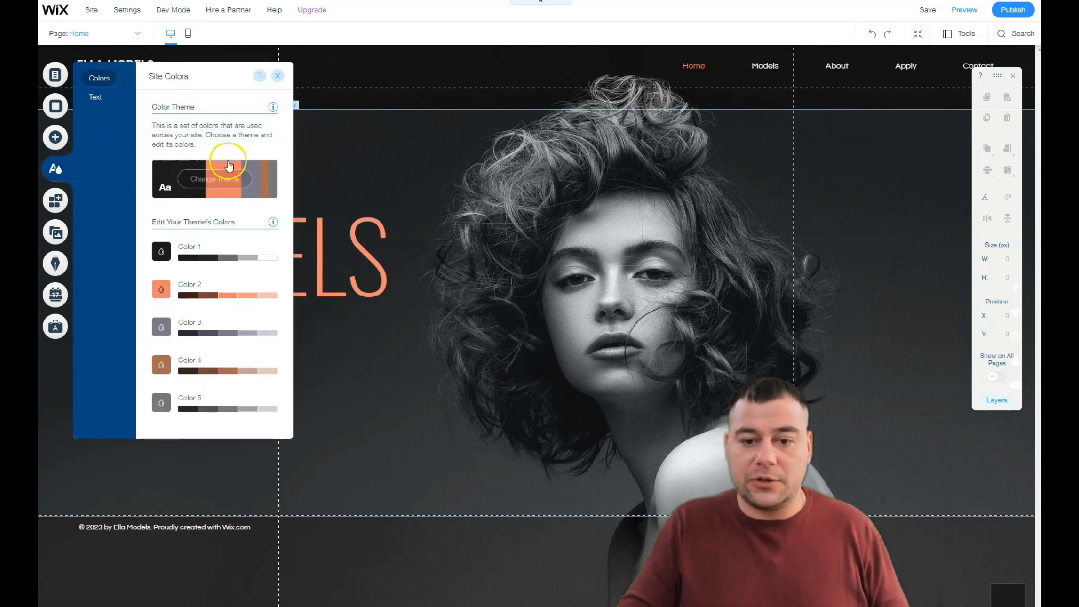
{"action": "left_click", "coordinate": [203, 181]}
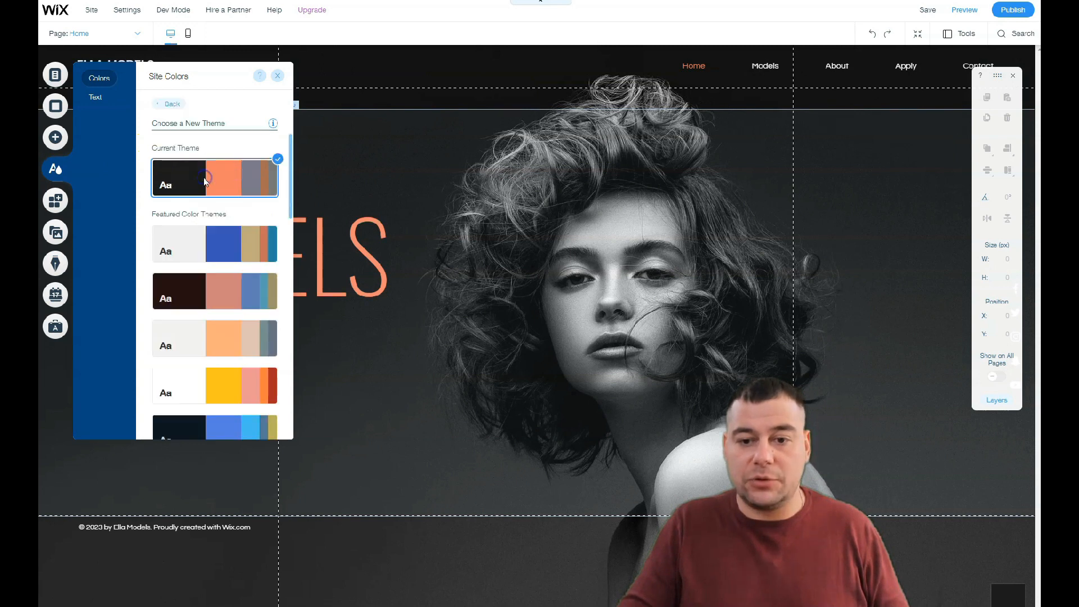
{"action": "left_click", "coordinate": [193, 245]}
{"action": "left_click", "coordinate": [193, 289]}
{"action": "left_click", "coordinate": [191, 330]}
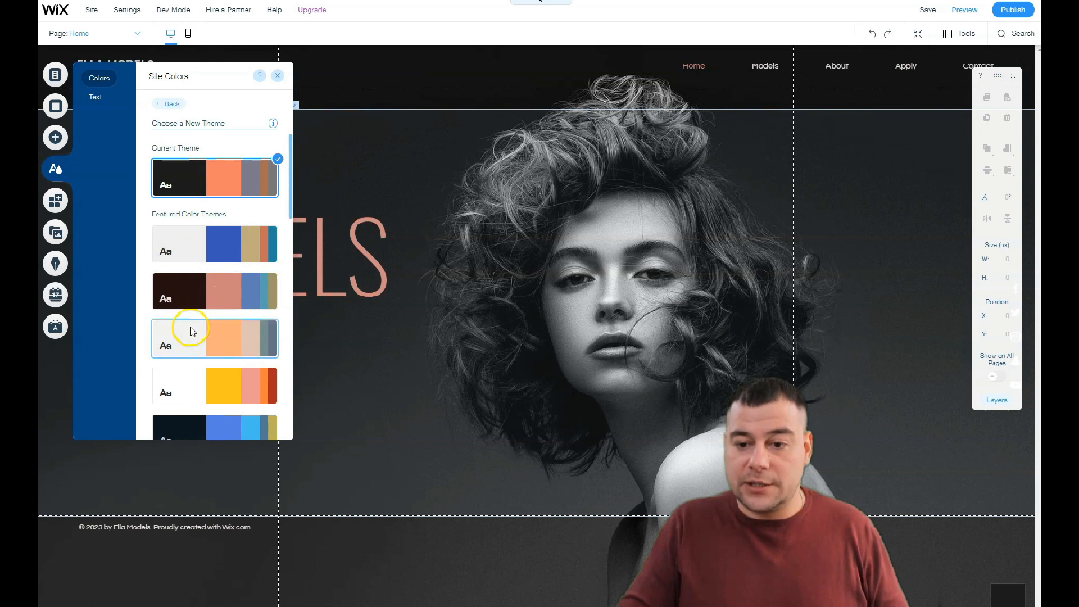
{"action": "left_click", "coordinate": [177, 381]}
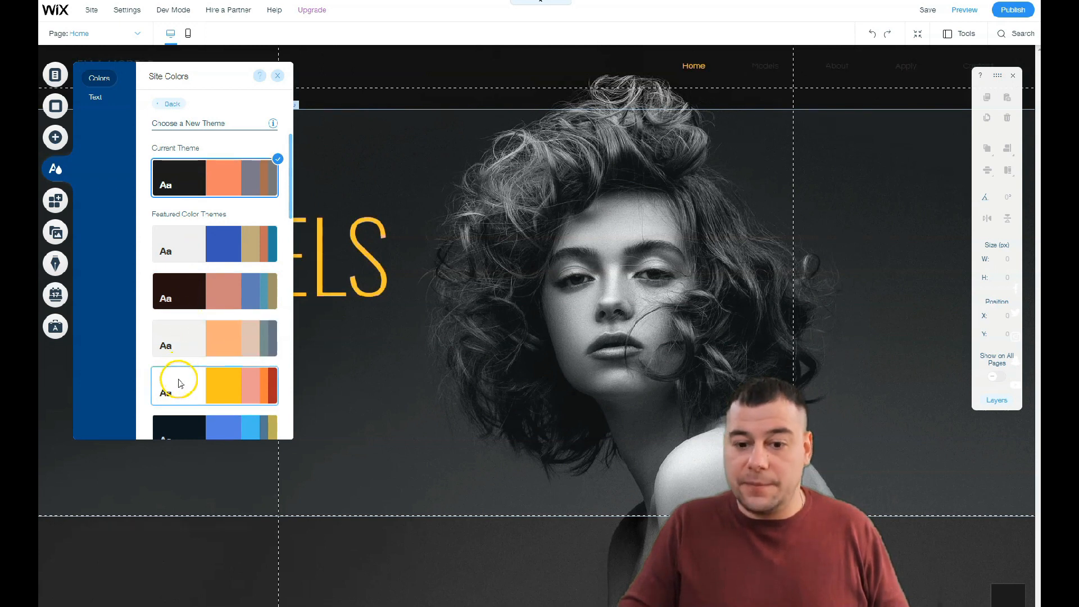
{"action": "left_click", "coordinate": [180, 429]}
Try further featured color themes, including white with slate, white with red-orange, black with orange, and black with tan
{"action": "scroll", "coordinate": [186, 416], "scroll_direction": "down", "scroll_amount": 5}
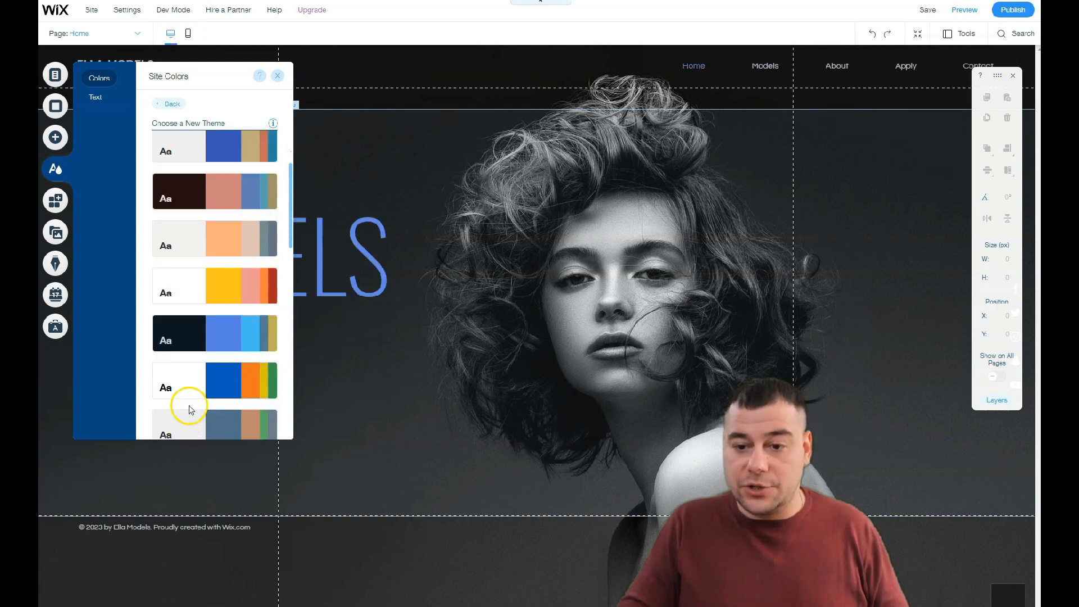
{"action": "left_click", "coordinate": [181, 319]}
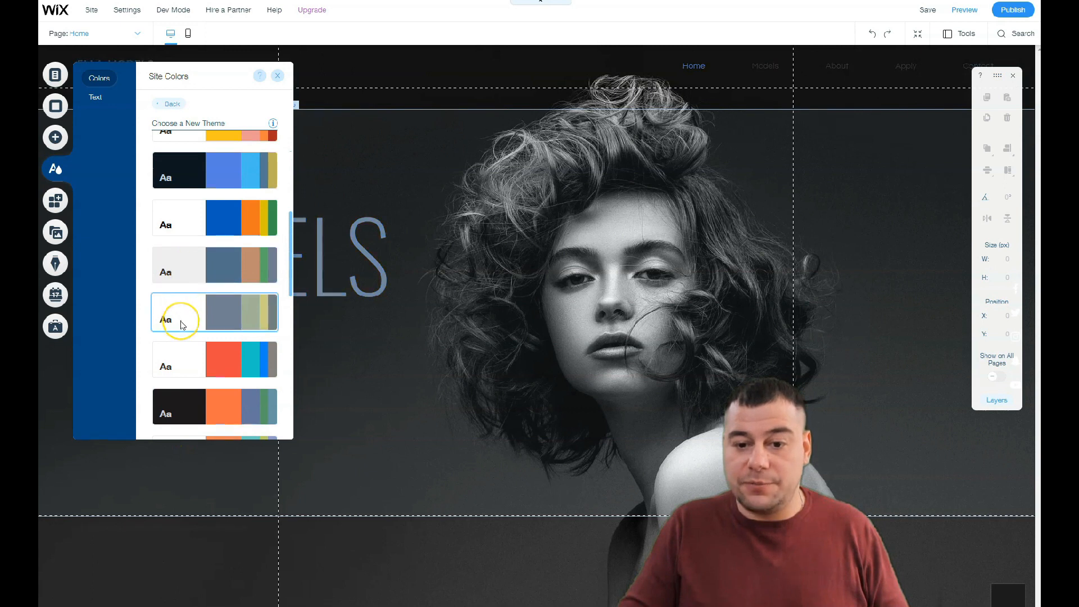
{"action": "left_click", "coordinate": [175, 364]}
{"action": "left_click", "coordinate": [175, 416]}
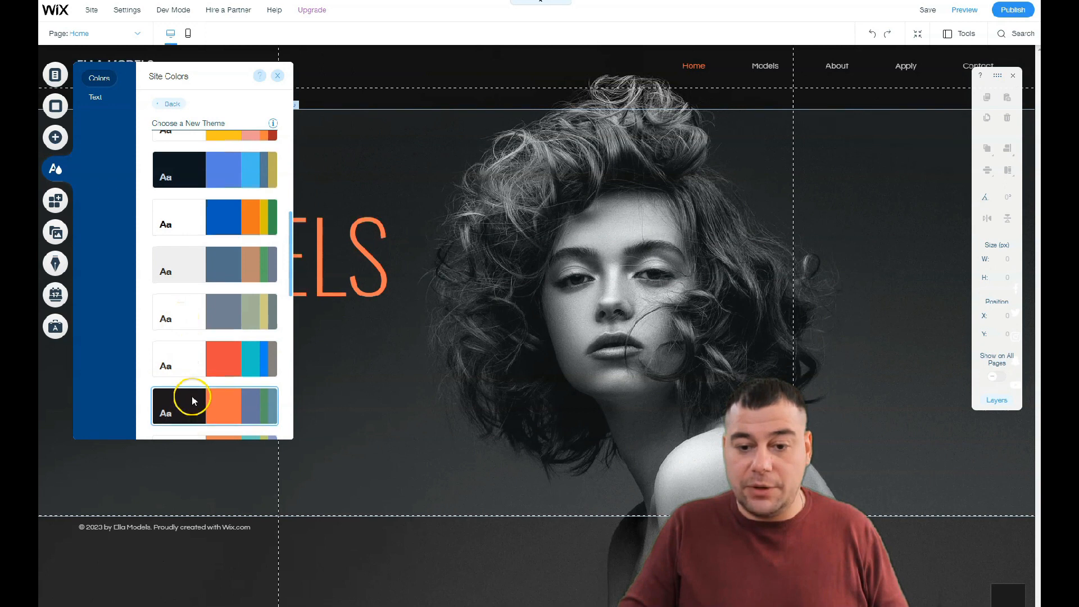
{"action": "scroll", "coordinate": [191, 399], "scroll_direction": "down", "scroll_amount": 4}
{"action": "left_click", "coordinate": [190, 289]}
{"action": "left_click", "coordinate": [194, 346]}
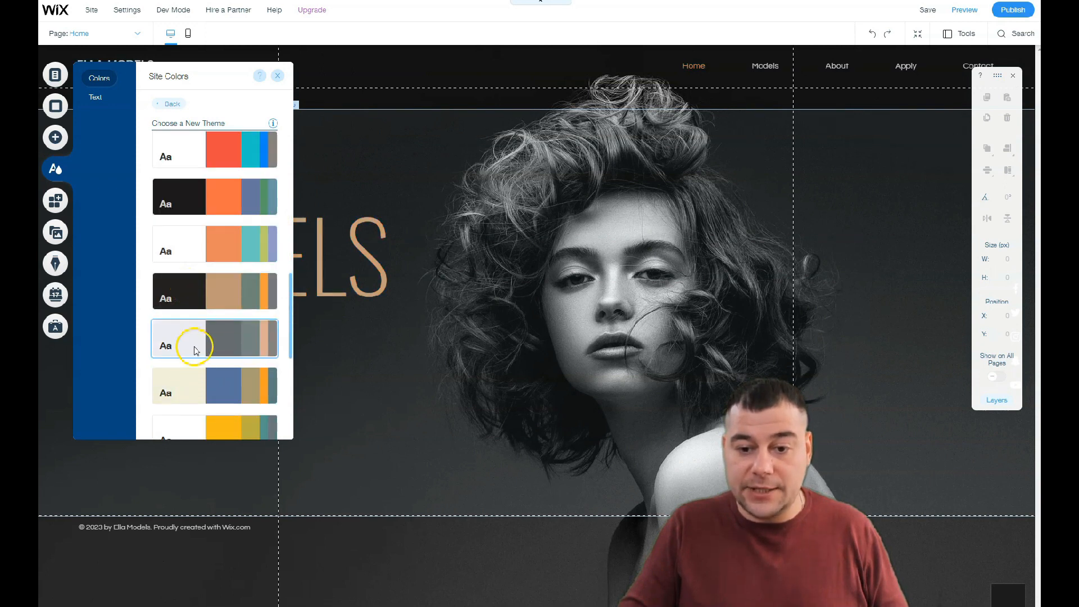
Try the remaining featured color themes, from cream with blue through charcoal with gold, and apply white with olive green
{"action": "scroll", "coordinate": [193, 344], "scroll_direction": "down", "scroll_amount": 2}
{"action": "left_click", "coordinate": [187, 287]}
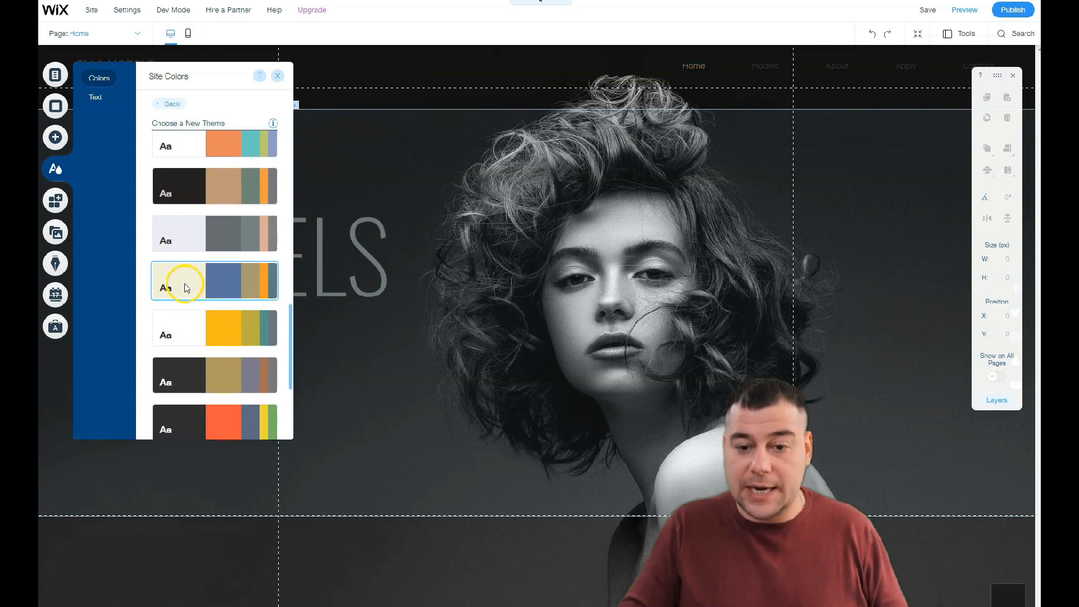
{"action": "left_click", "coordinate": [188, 314]}
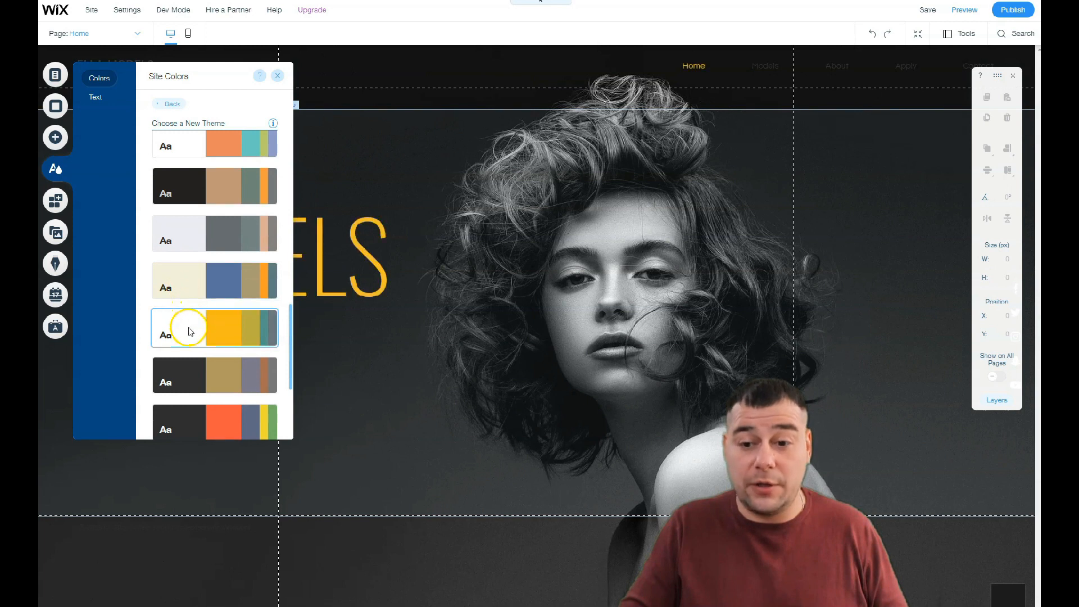
{"action": "scroll", "coordinate": [188, 329], "scroll_direction": "down", "scroll_amount": 1}
{"action": "left_click", "coordinate": [188, 329]}
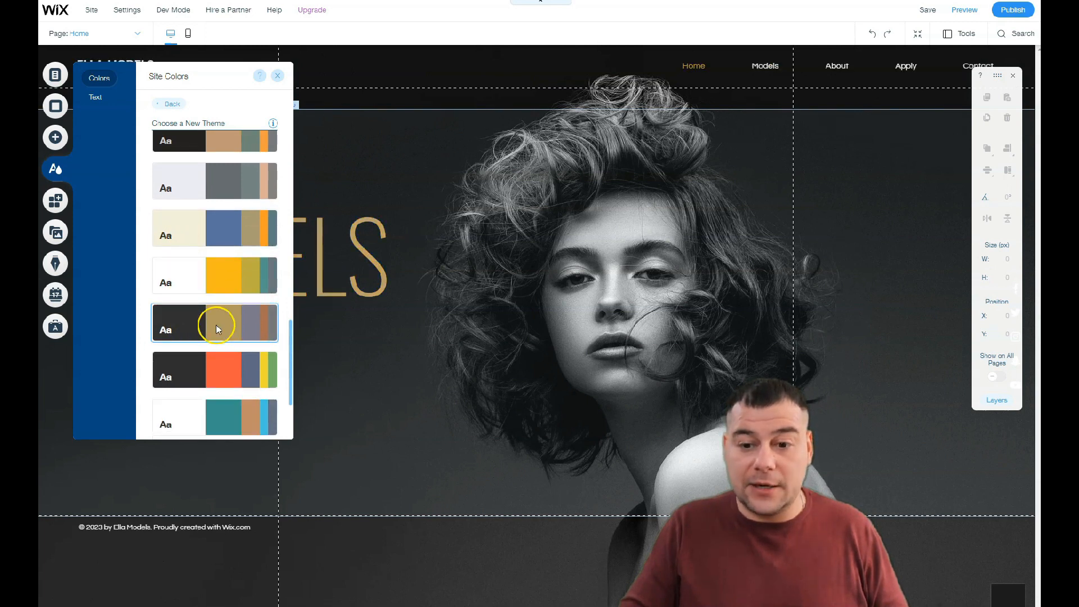
{"action": "left_click", "coordinate": [178, 366]}
{"action": "scroll", "coordinate": [183, 360], "scroll_direction": "down", "scroll_amount": 2}
{"action": "left_click", "coordinate": [197, 314]}
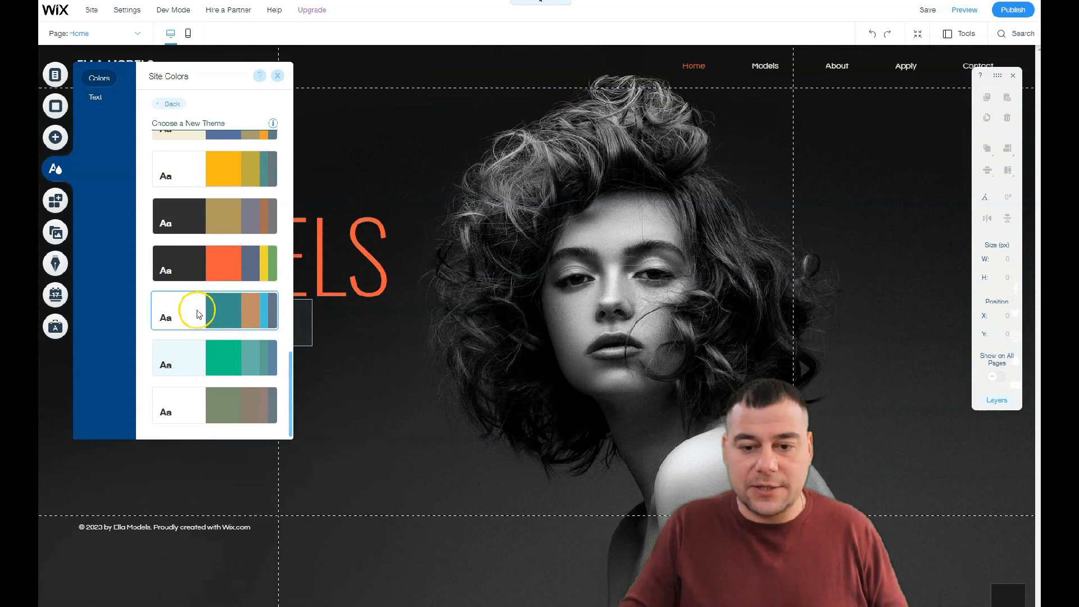
{"action": "left_click", "coordinate": [191, 410]}
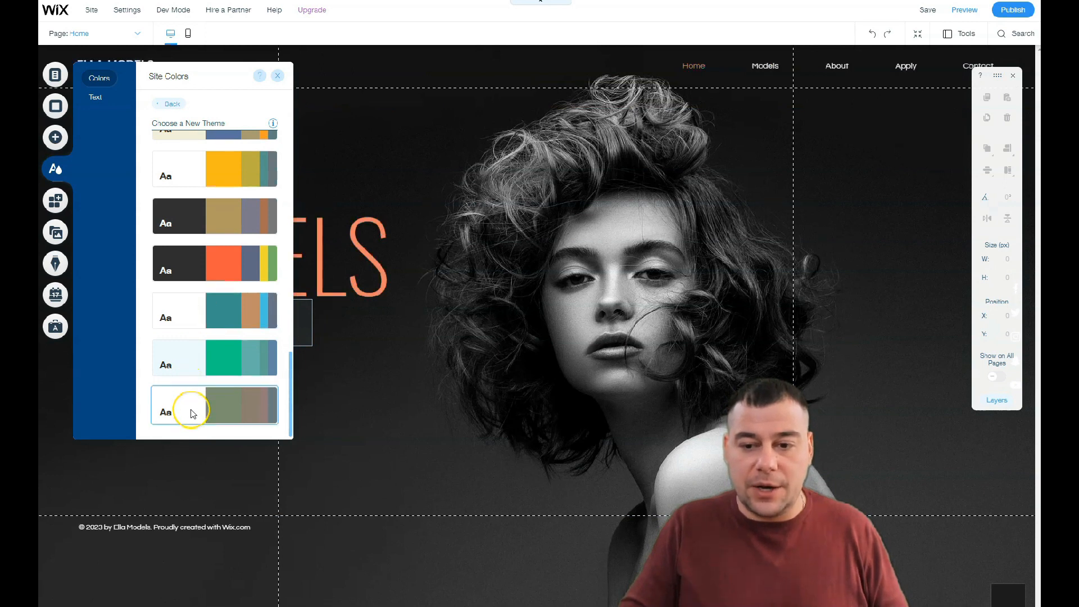
{"action": "left_click", "coordinate": [193, 413]}
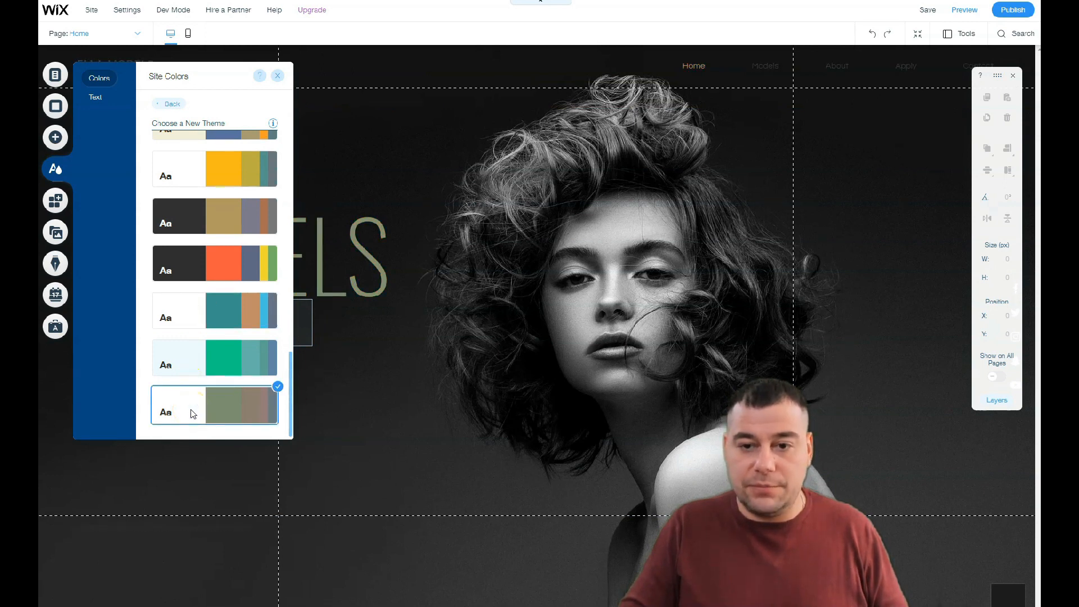
Reapply the site's original black and coral theme, and try light grey with blue and dark maroon with salmon
{"action": "scroll", "coordinate": [216, 262], "scroll_direction": "up", "scroll_amount": 5}
{"action": "left_click", "coordinate": [185, 183]}
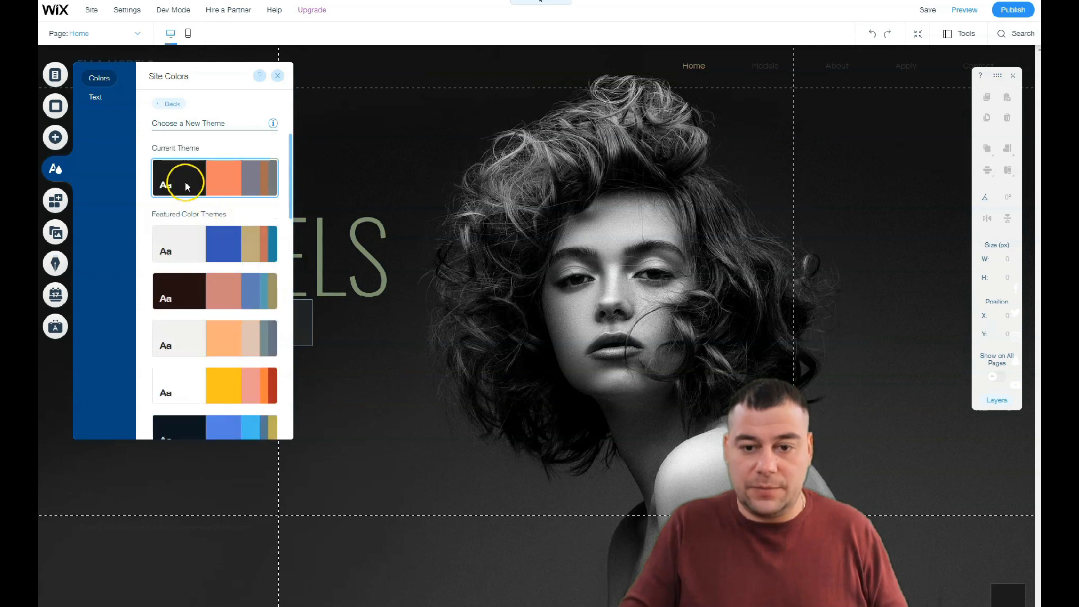
{"action": "left_click", "coordinate": [190, 242]}
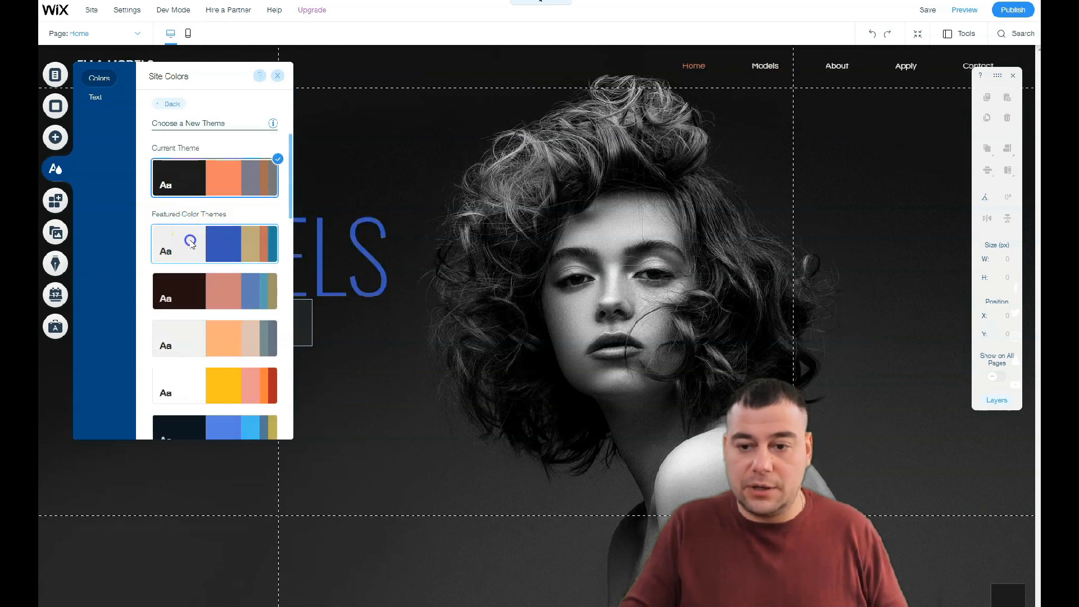
{"action": "left_click", "coordinate": [187, 306]}
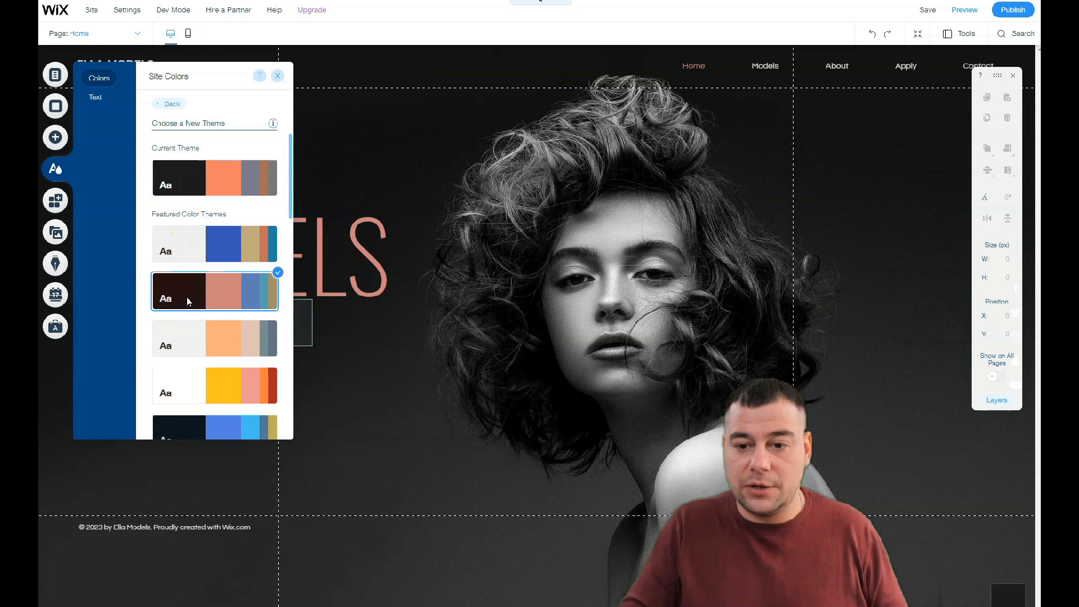
Apply the featured white color theme with a slate-blue accent to the site and close the site colors
{"action": "left_click", "coordinate": [187, 344]}
{"action": "scroll", "coordinate": [187, 264], "scroll_direction": "down", "scroll_amount": 5}
{"action": "left_click", "coordinate": [187, 176]}
{"action": "left_click", "coordinate": [192, 218]}
{"action": "left_click", "coordinate": [190, 311]}
{"action": "left_click", "coordinate": [278, 75]}
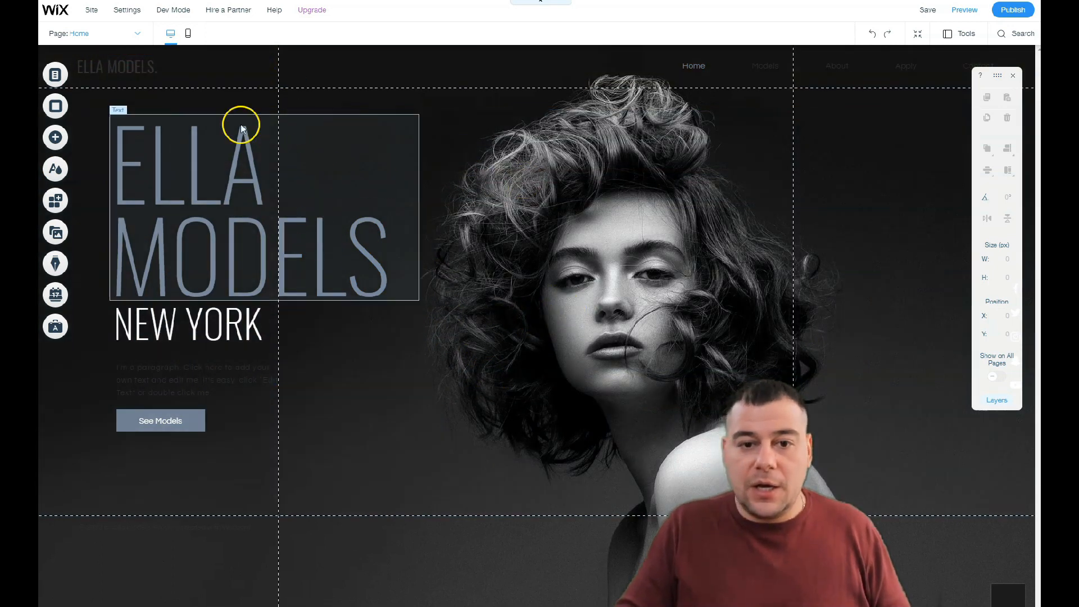
Examine the Home page's background options, including color, image, video and the selected backgrounds, and close them
{"action": "left_click", "coordinate": [56, 107]}
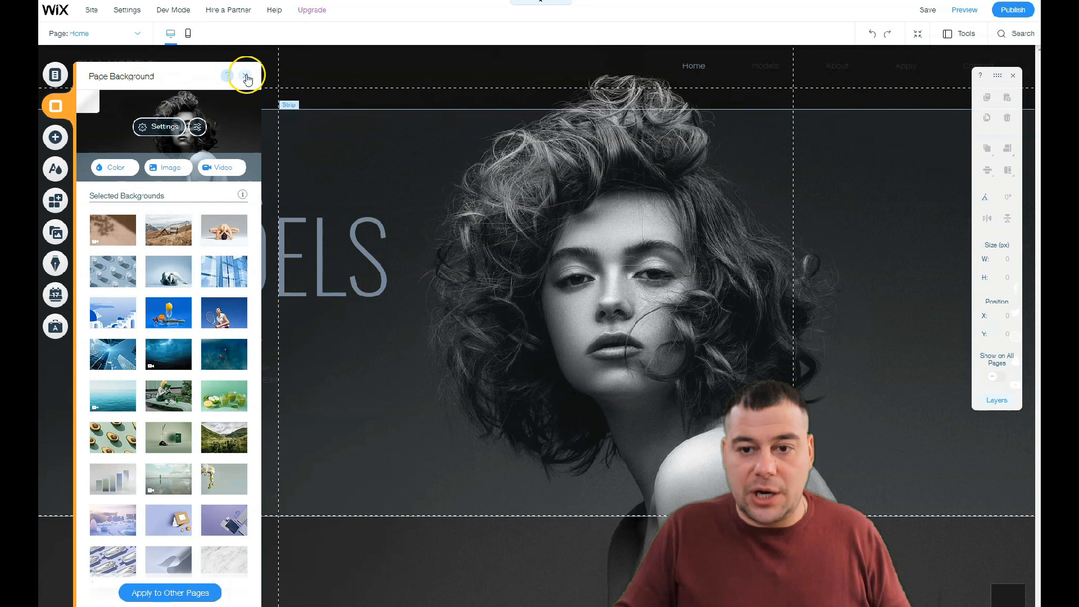
{"action": "left_click", "coordinate": [245, 75]}
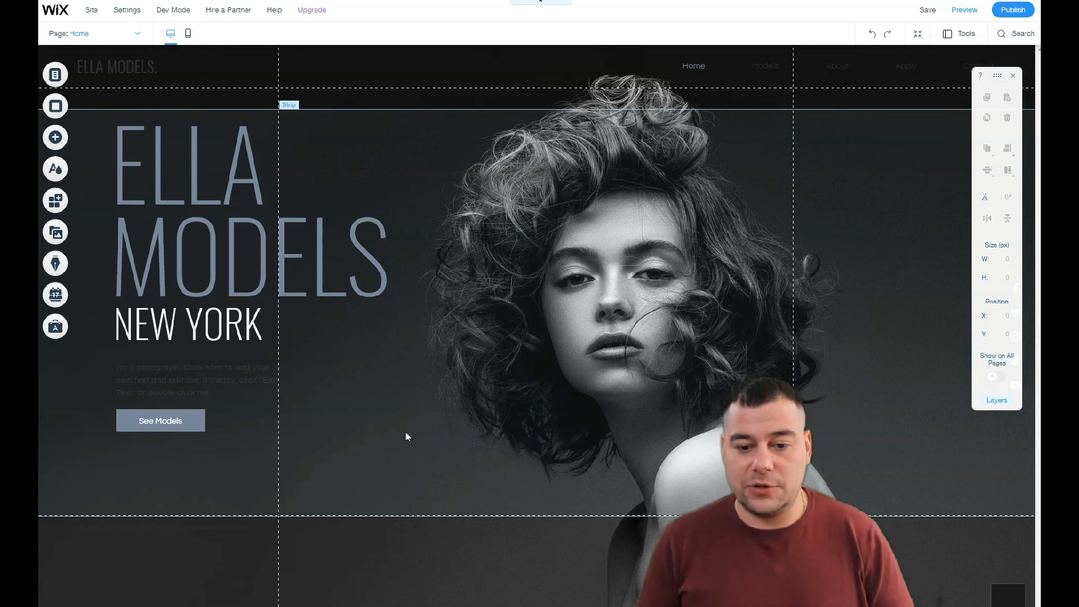
{"action": "left_click", "coordinate": [528, 406]}
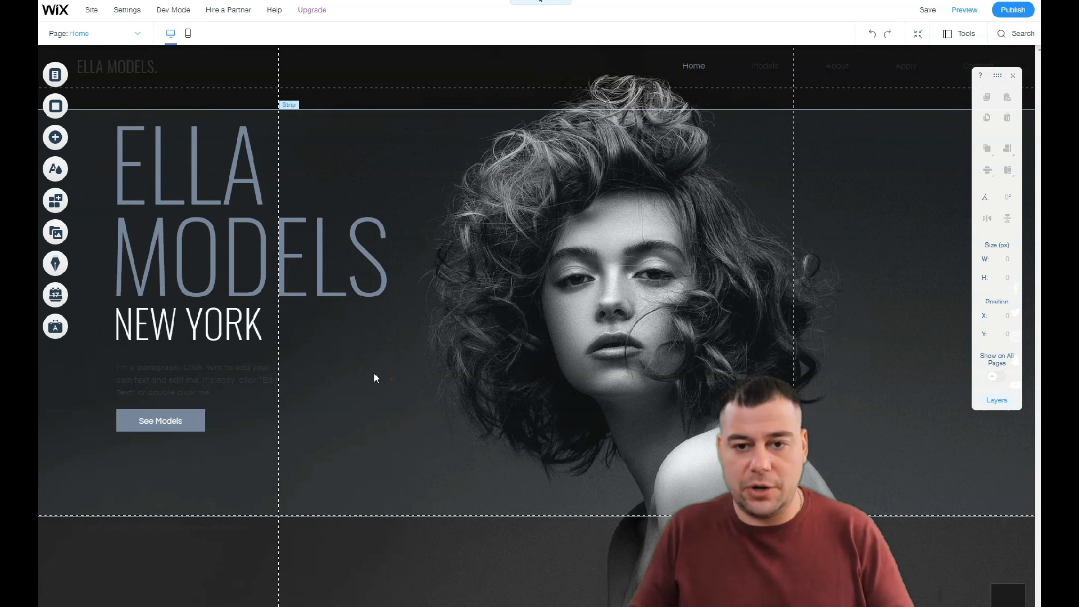
{"action": "left_click", "coordinate": [372, 383]}
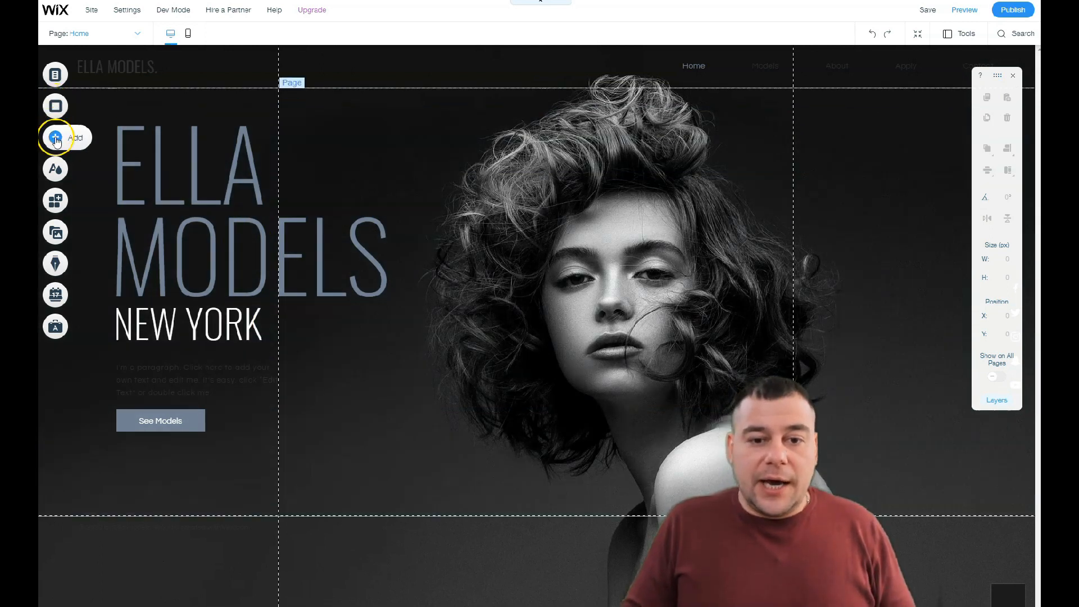
Browse the image, button and strip elements, and add a Welcome strip directly below the Home page's hero section
{"action": "left_click", "coordinate": [56, 141]}
{"action": "left_click", "coordinate": [96, 132]}
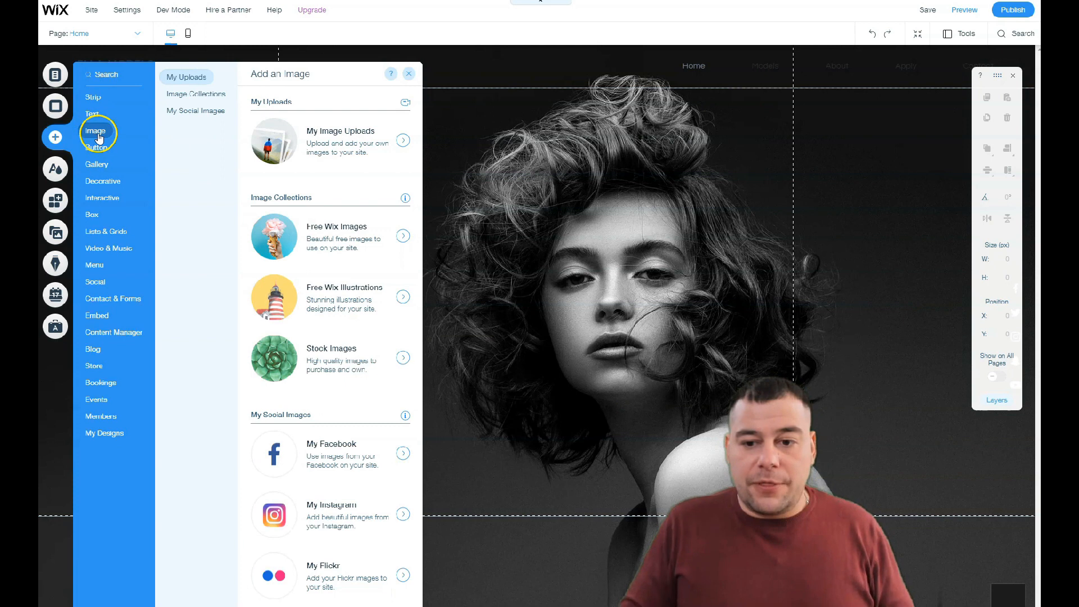
{"action": "mouse_move", "coordinate": [95, 105]}
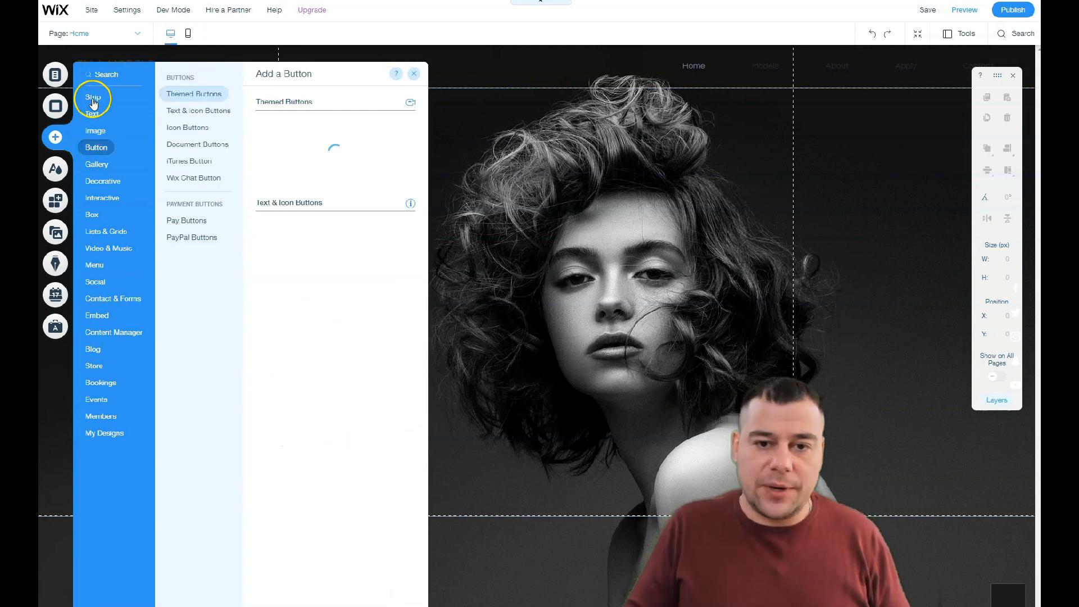
{"action": "left_click", "coordinate": [93, 101]}
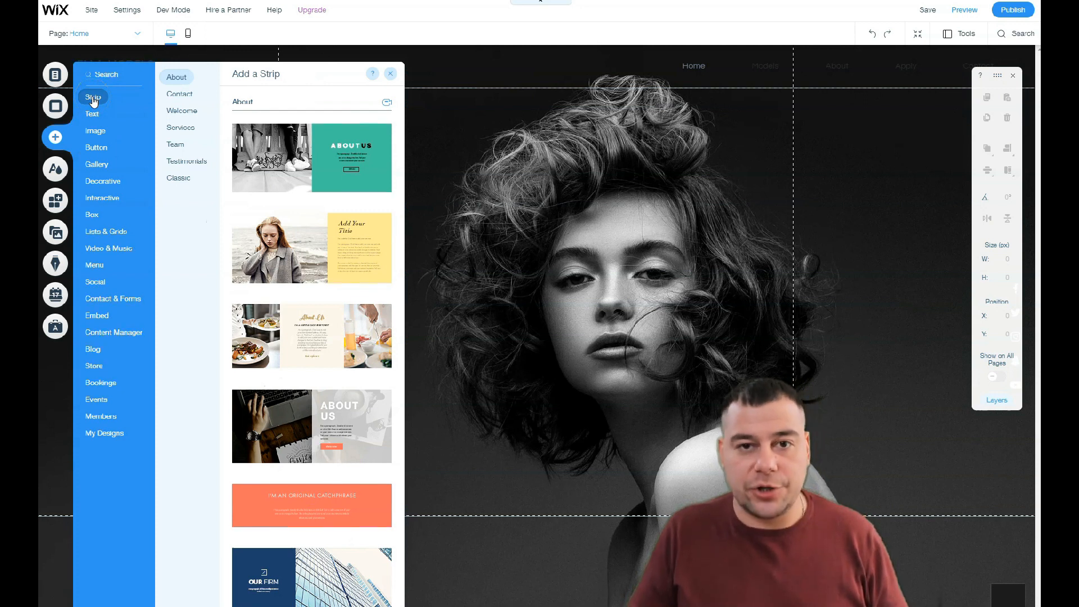
{"action": "left_click", "coordinate": [181, 99]}
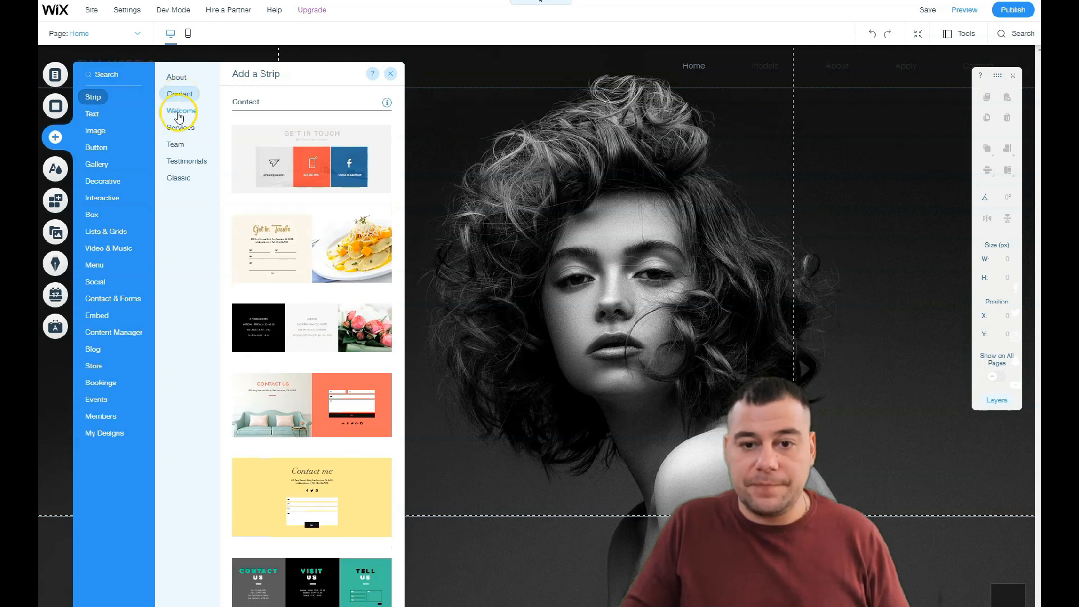
{"action": "left_click", "coordinate": [179, 115]}
{"action": "left_click_drag", "start_coordinate": [330, 251], "coordinate": [607, 564]}
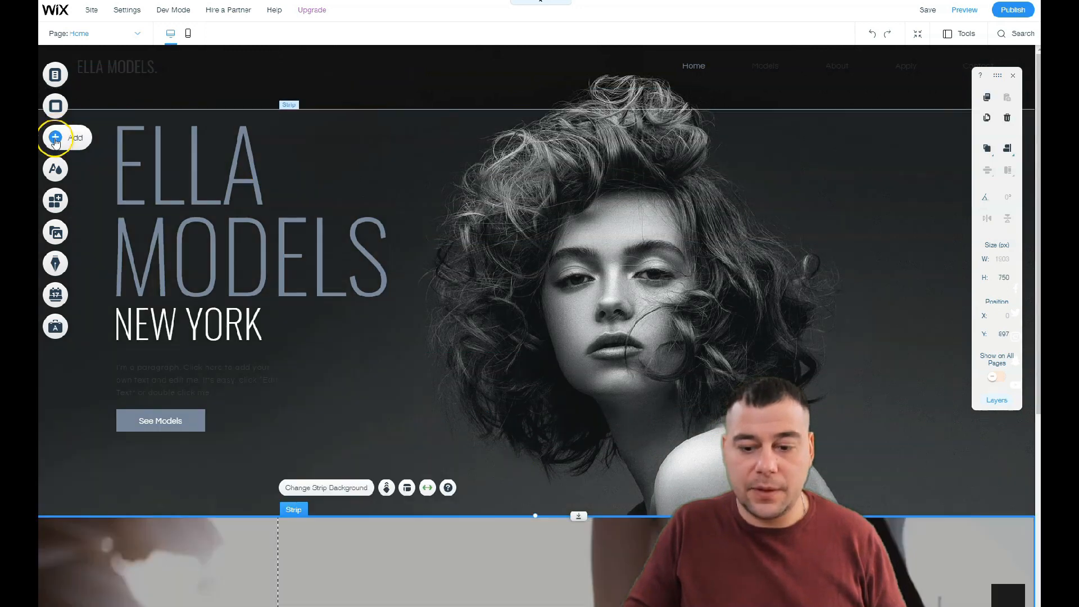
Add the "Our Team" strip with three portraits from the Team strips directly below the hero section
{"action": "left_click", "coordinate": [55, 137]}
{"action": "left_click", "coordinate": [175, 144]}
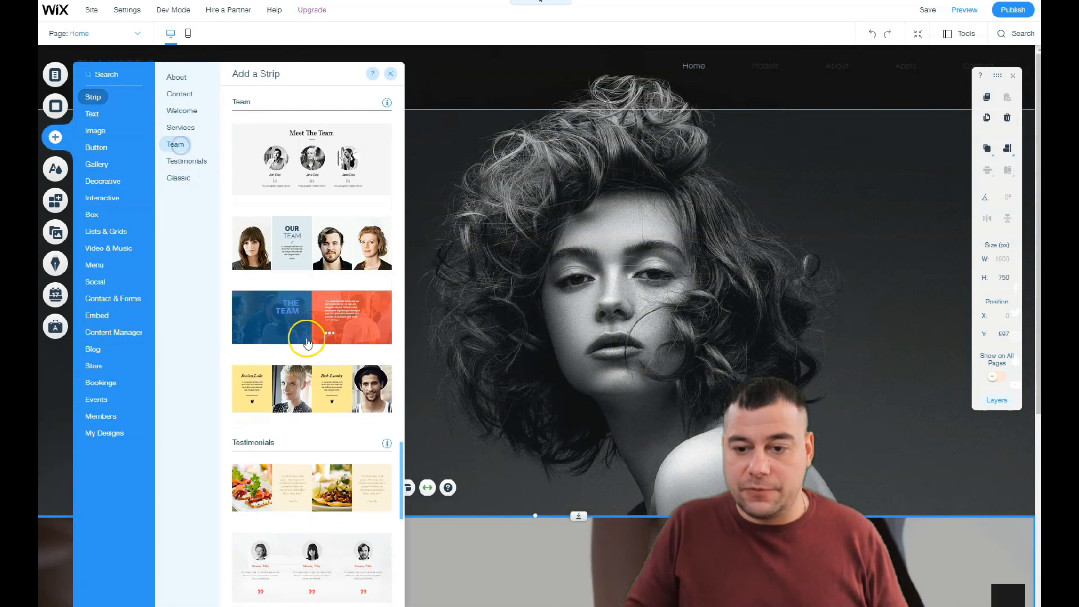
{"action": "left_click_drag", "start_coordinate": [284, 236], "coordinate": [627, 582]}
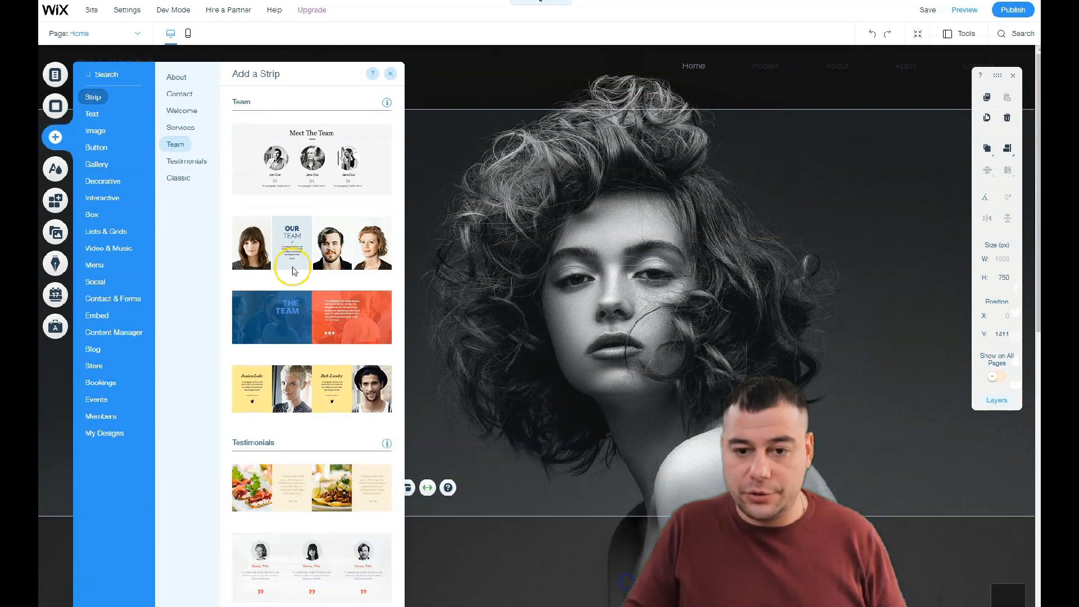
{"action": "left_click", "coordinate": [292, 270]}
Add the Testimonials strip with the bearded man's photo directly below the hero section
{"action": "left_click", "coordinate": [56, 137]}
{"action": "left_click", "coordinate": [184, 162]}
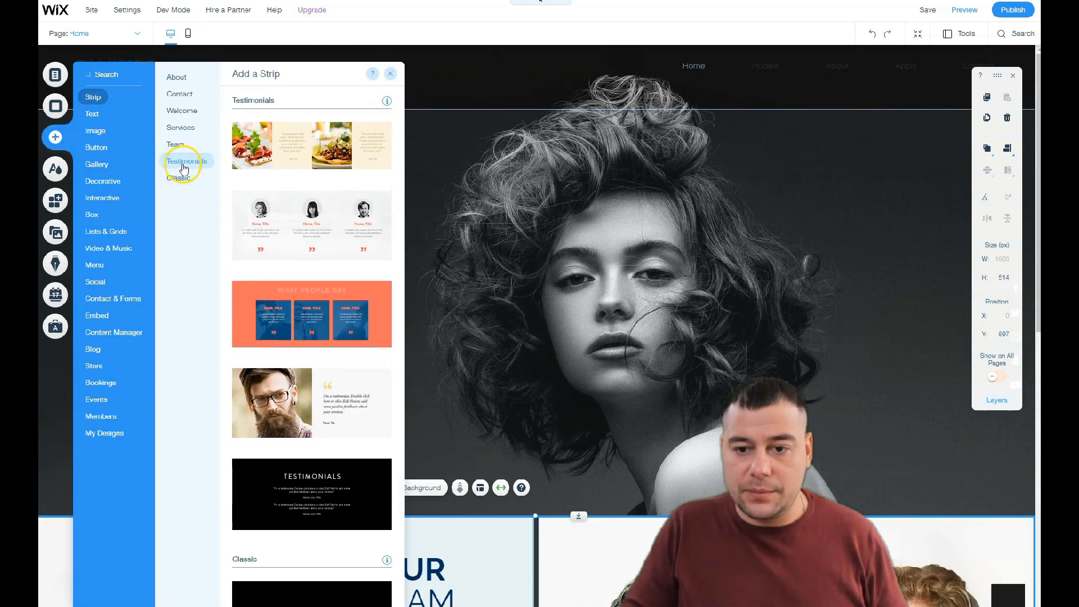
{"action": "scroll", "coordinate": [356, 313], "scroll_direction": "down", "scroll_amount": 4}
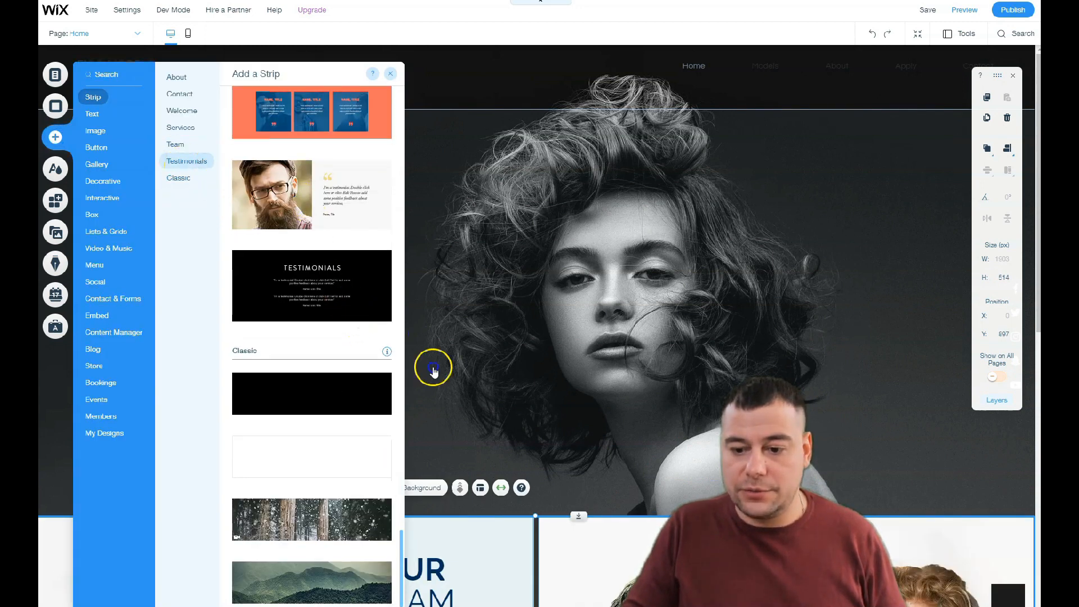
{"action": "left_click", "coordinate": [272, 225]}
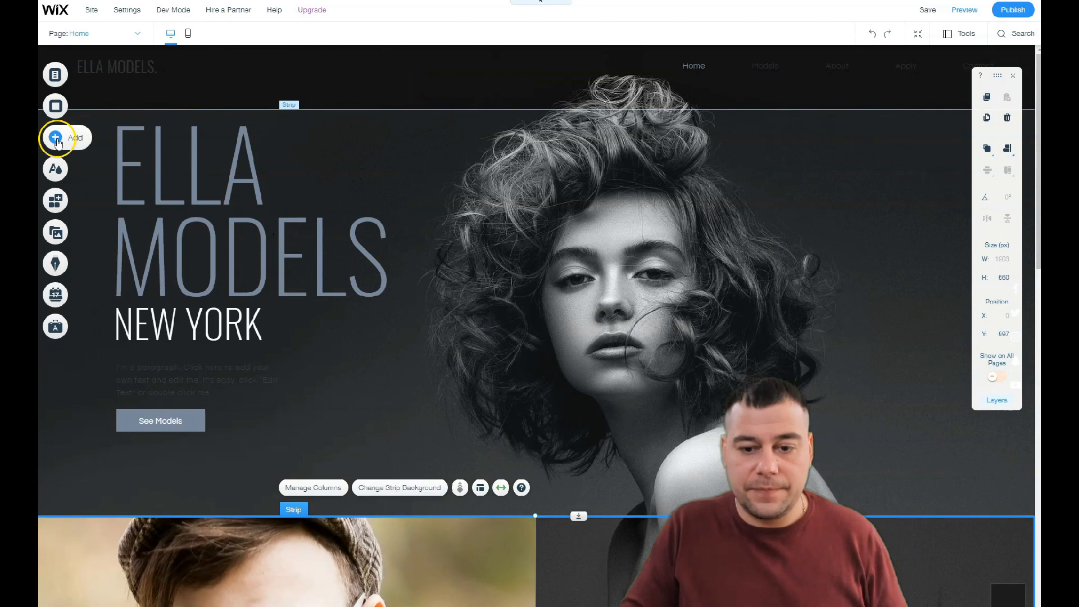
Add the Classic strip with the snowy forest video background directly below the hero section
{"action": "left_click", "coordinate": [56, 138]}
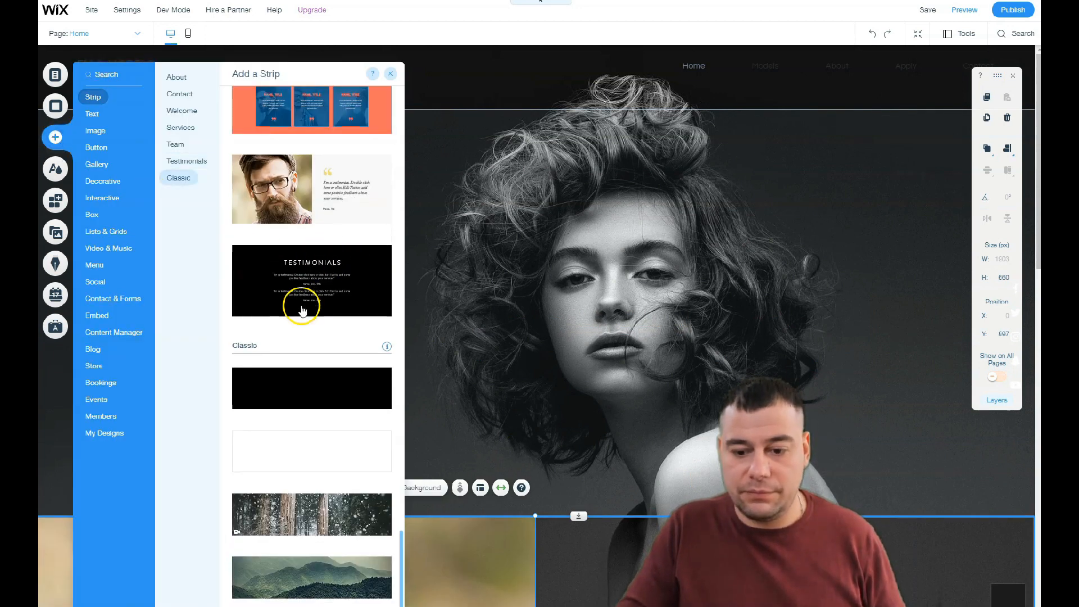
{"action": "scroll", "coordinate": [287, 330], "scroll_direction": "up", "scroll_amount": 3}
{"action": "scroll", "coordinate": [288, 332], "scroll_direction": "down", "scroll_amount": 3}
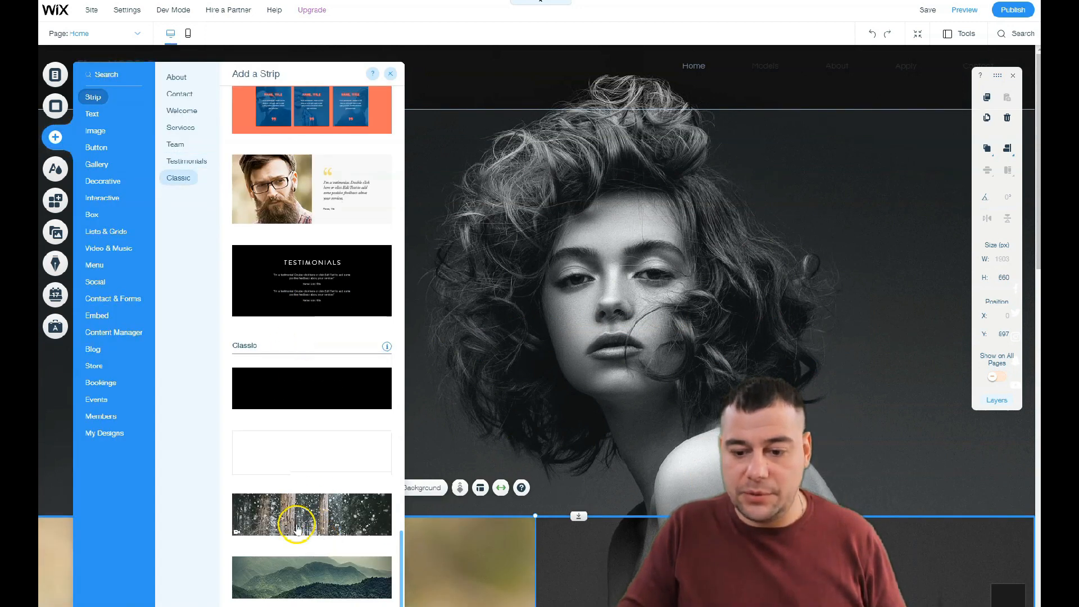
{"action": "left_click", "coordinate": [298, 528]}
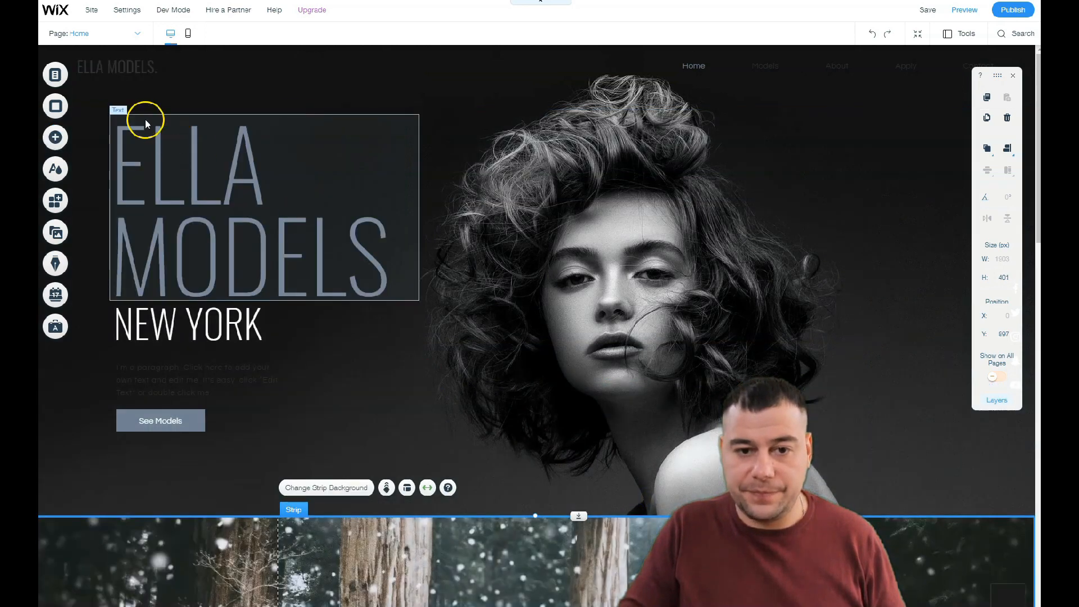
Review the order and look of all strips on the Home page, from the hero section to the Your Brand strip
{"action": "scroll", "coordinate": [621, 295], "scroll_direction": "down", "scroll_amount": 6}
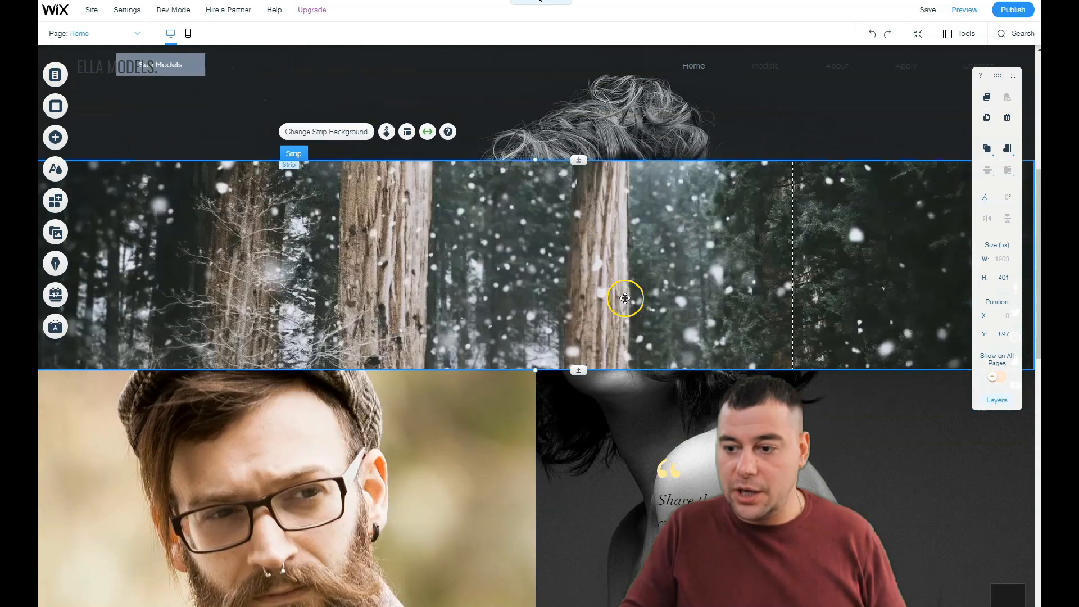
{"action": "scroll", "coordinate": [625, 298], "scroll_direction": "down", "scroll_amount": 15}
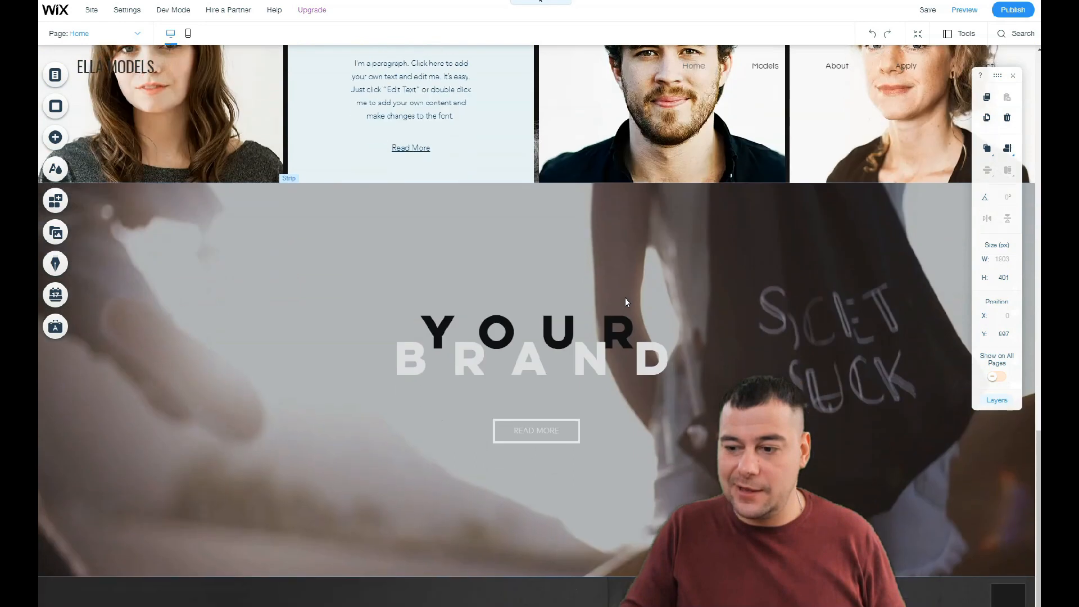
{"action": "scroll", "coordinate": [624, 297], "scroll_direction": "up", "scroll_amount": 20}
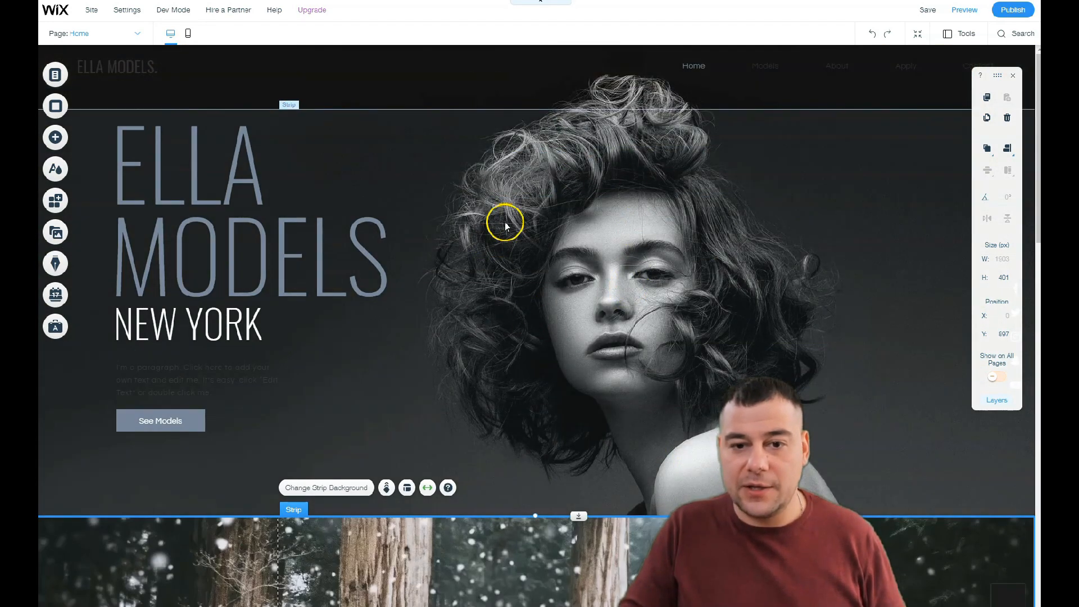
{"action": "scroll", "coordinate": [524, 260], "scroll_direction": "down", "scroll_amount": 8}
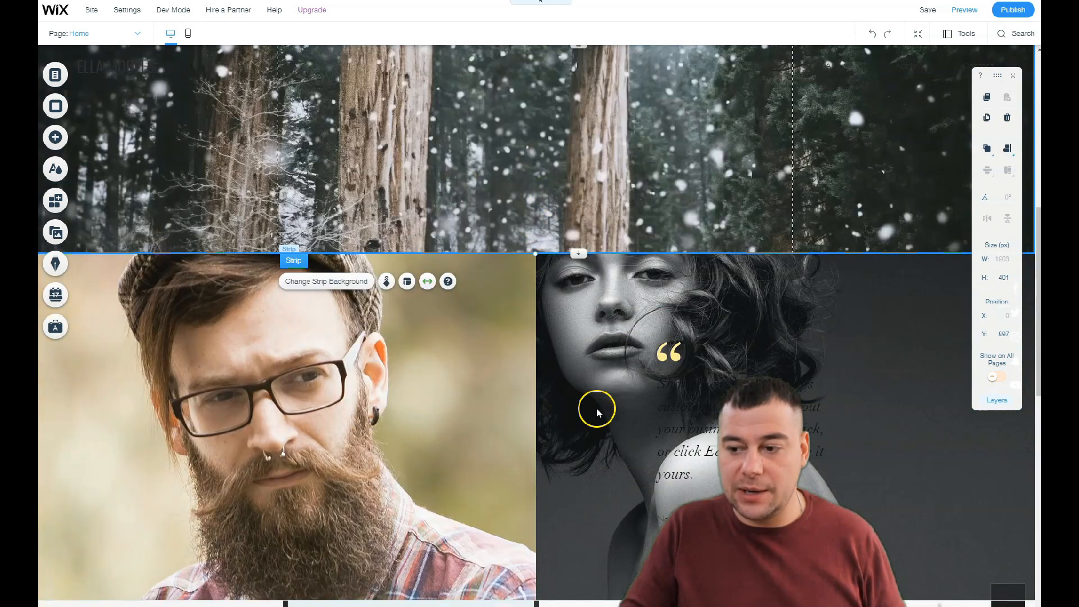
{"action": "scroll", "coordinate": [444, 336], "scroll_direction": "down", "scroll_amount": 3}
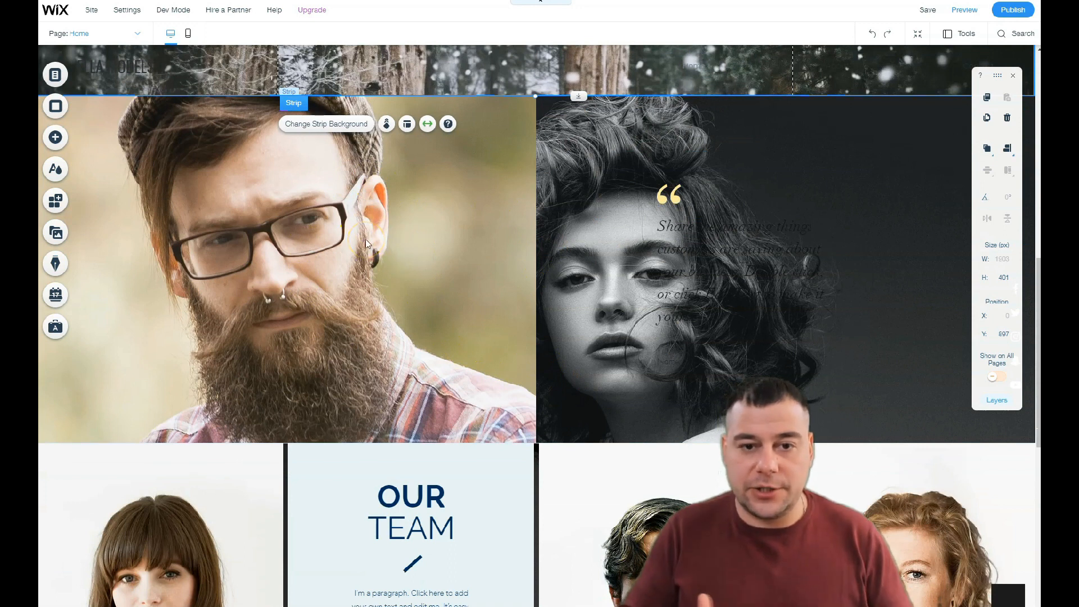
{"action": "scroll", "coordinate": [380, 236], "scroll_direction": "down", "scroll_amount": 7}
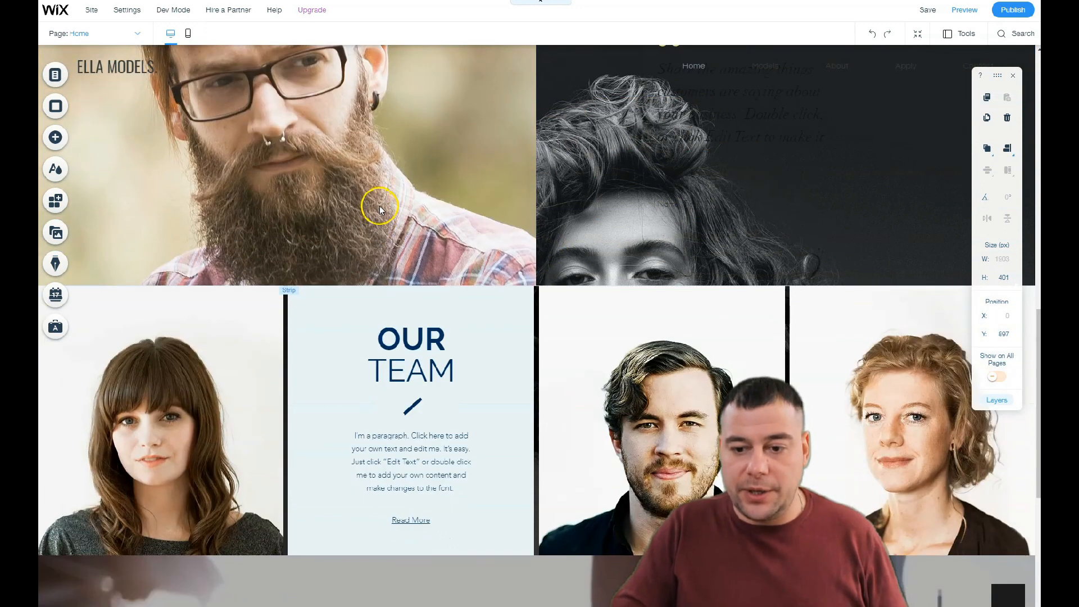
{"action": "scroll", "coordinate": [423, 223], "scroll_direction": "down", "scroll_amount": 2}
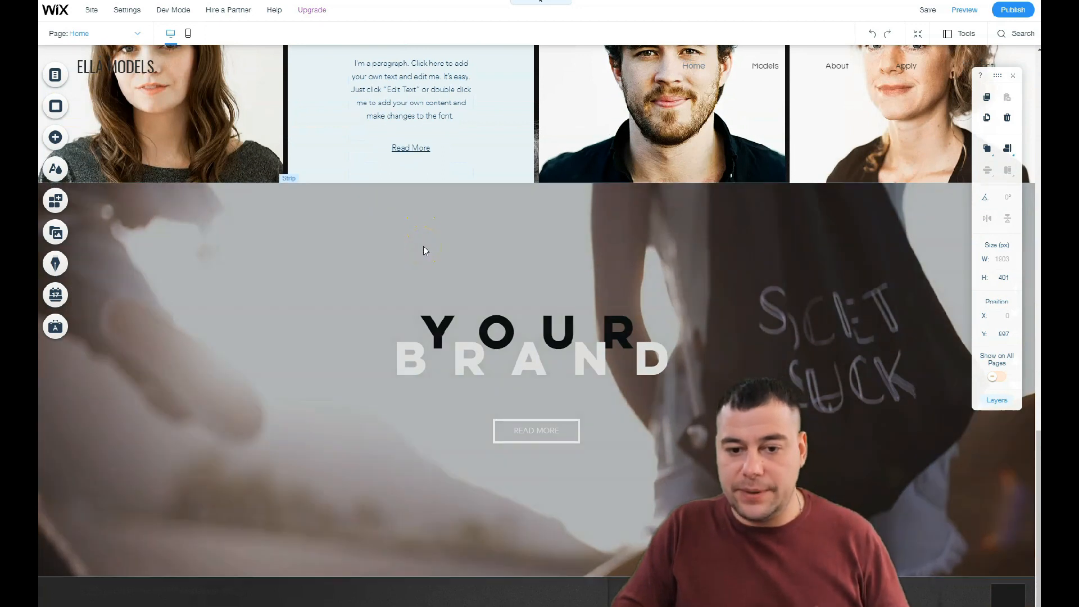
{"action": "scroll", "coordinate": [450, 234], "scroll_direction": "up", "scroll_amount": 9}
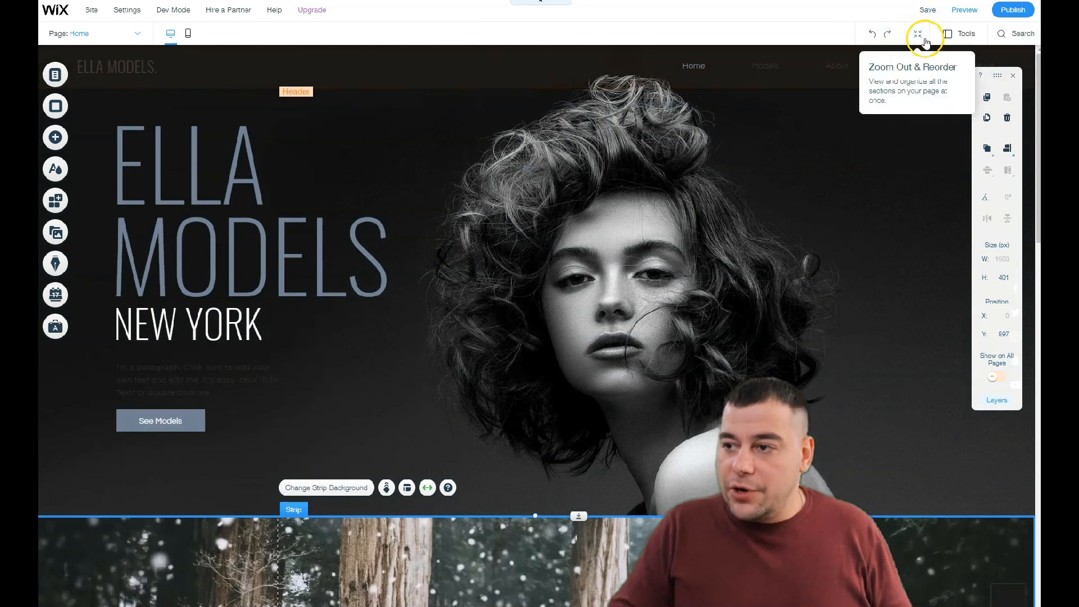
Enter Zoom Out & Reorder mode and increase the space between the hero section and the snowy forest strip
{"action": "left_click", "coordinate": [919, 38]}
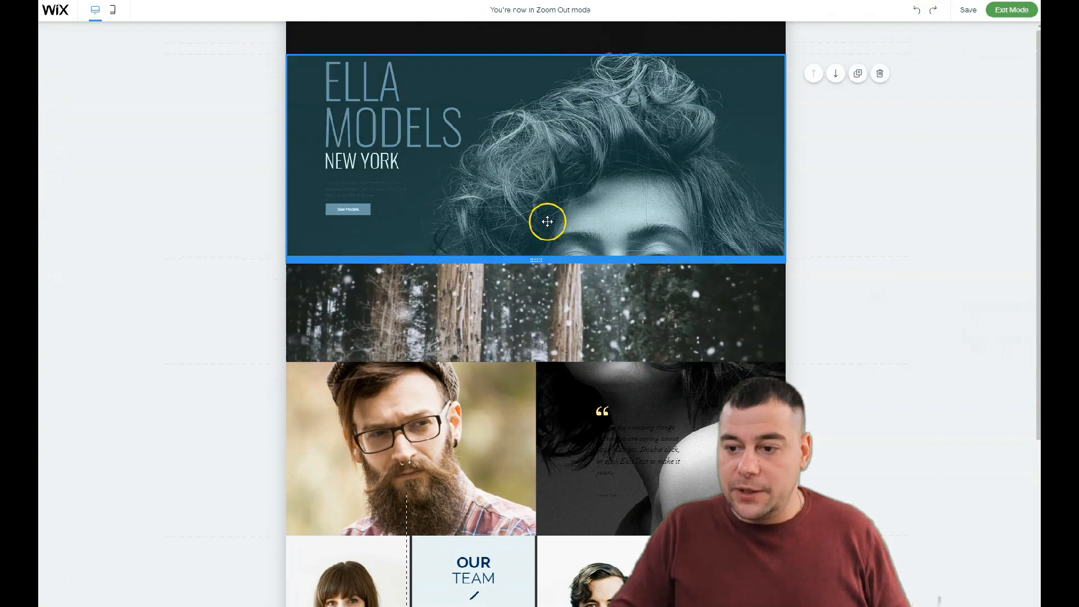
{"action": "scroll", "coordinate": [547, 221], "scroll_direction": "down", "scroll_amount": 5}
{"action": "scroll", "coordinate": [538, 236], "scroll_direction": "up", "scroll_amount": 5}
{"action": "scroll", "coordinate": [535, 205], "scroll_direction": "down", "scroll_amount": 5}
{"action": "scroll", "coordinate": [528, 224], "scroll_direction": "up", "scroll_amount": 5}
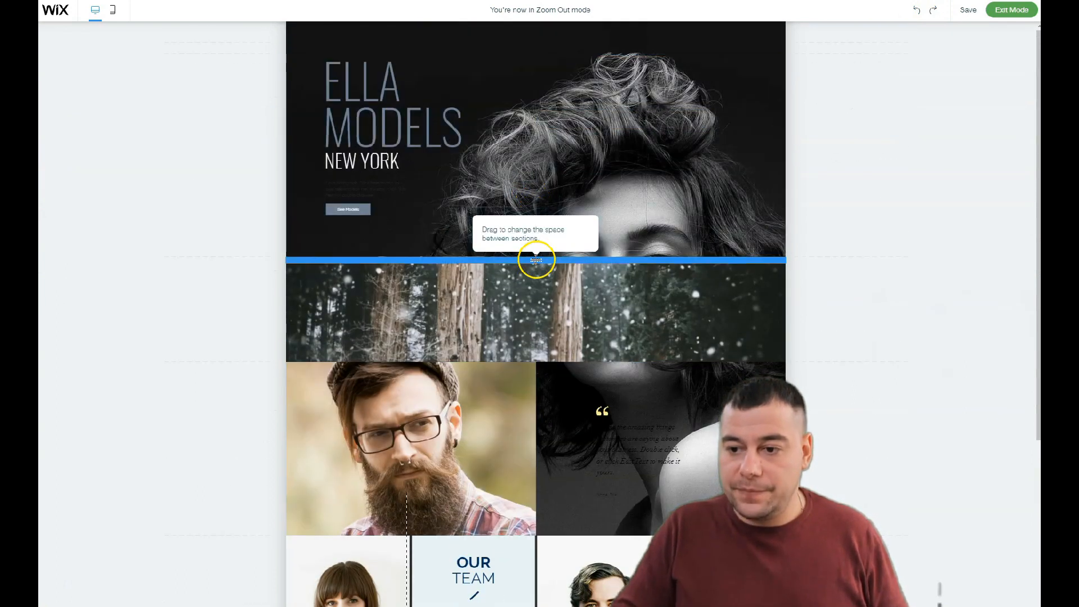
{"action": "left_click", "coordinate": [535, 258]}
{"action": "left_click_drag", "start_coordinate": [535, 301], "coordinate": [534, 604]}
{"action": "left_click_drag", "start_coordinate": [535, 418], "coordinate": [535, 444]}
Move the snowy forest strip below the testimonial strip and the Your Brand strip up to directly below the hero section
{"action": "scroll", "coordinate": [571, 345], "scroll_direction": "down", "scroll_amount": 5}
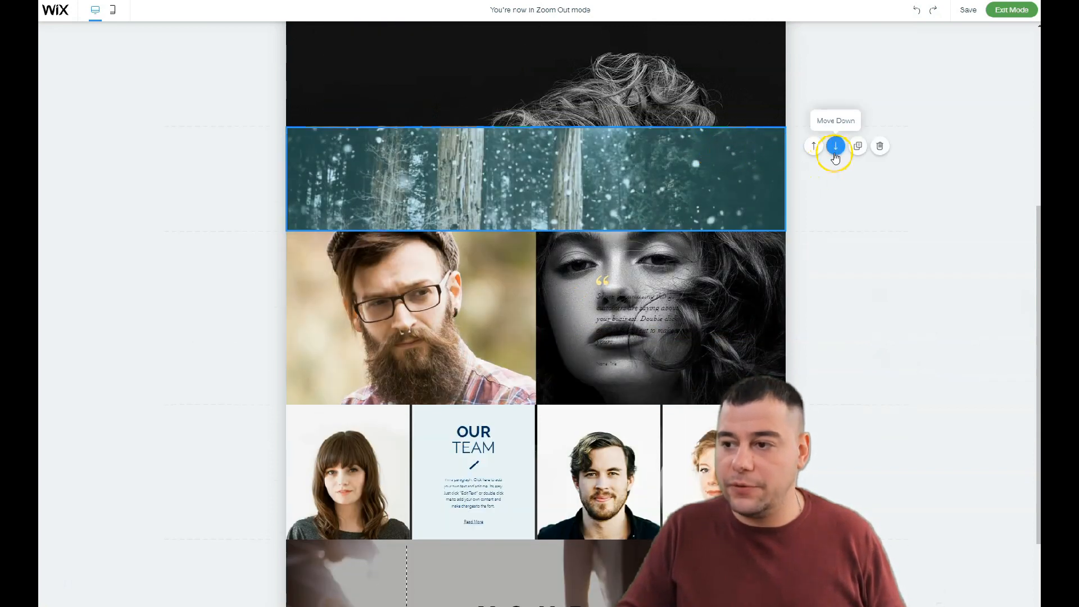
{"action": "left_click", "coordinate": [835, 147]}
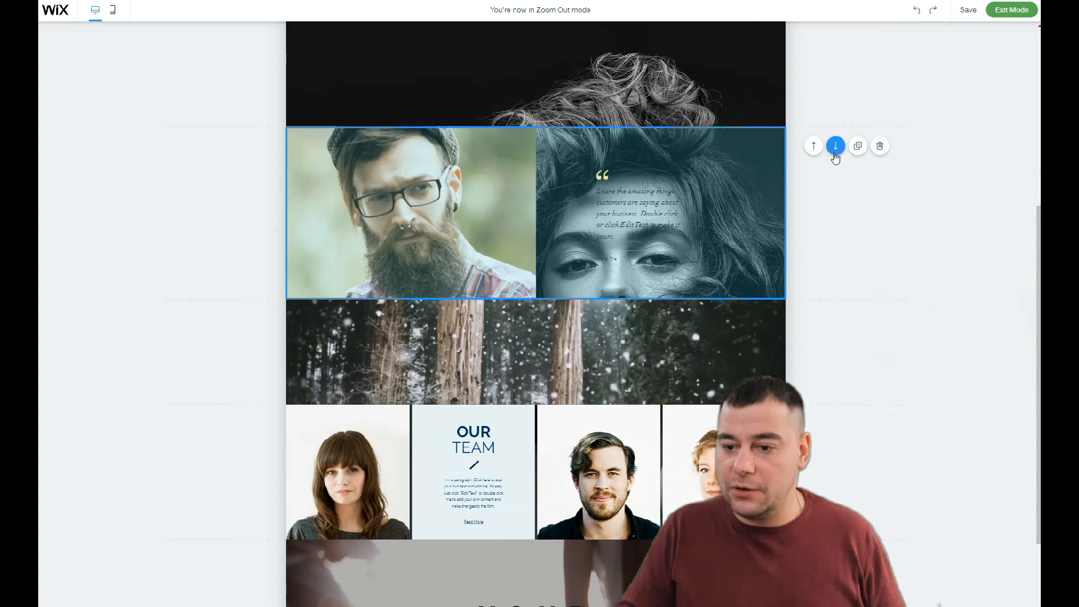
{"action": "scroll", "coordinate": [711, 248], "scroll_direction": "down", "scroll_amount": 2}
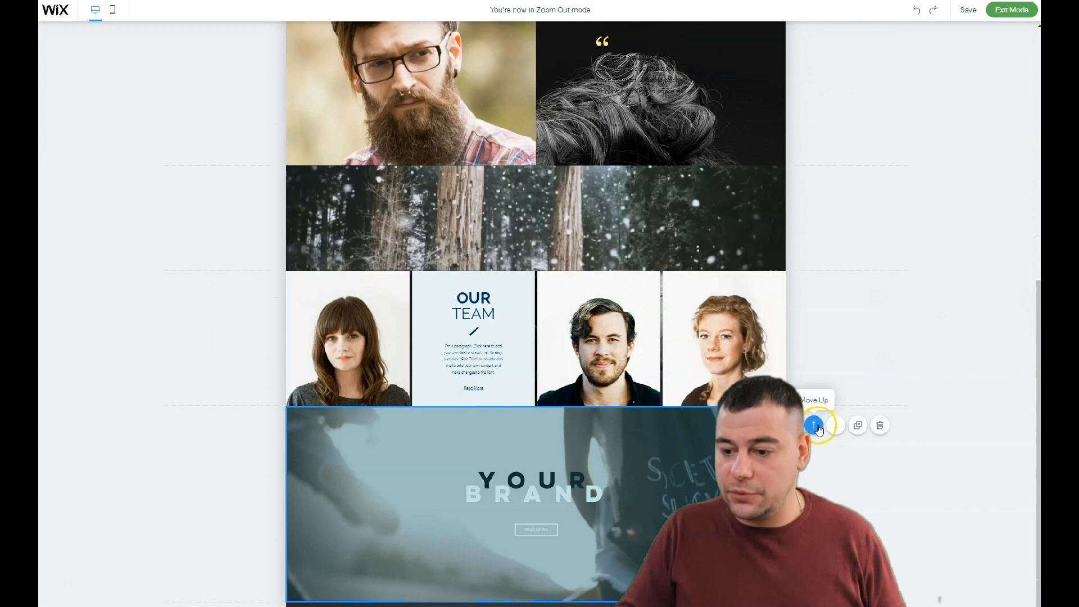
{"action": "left_click", "coordinate": [813, 425]}
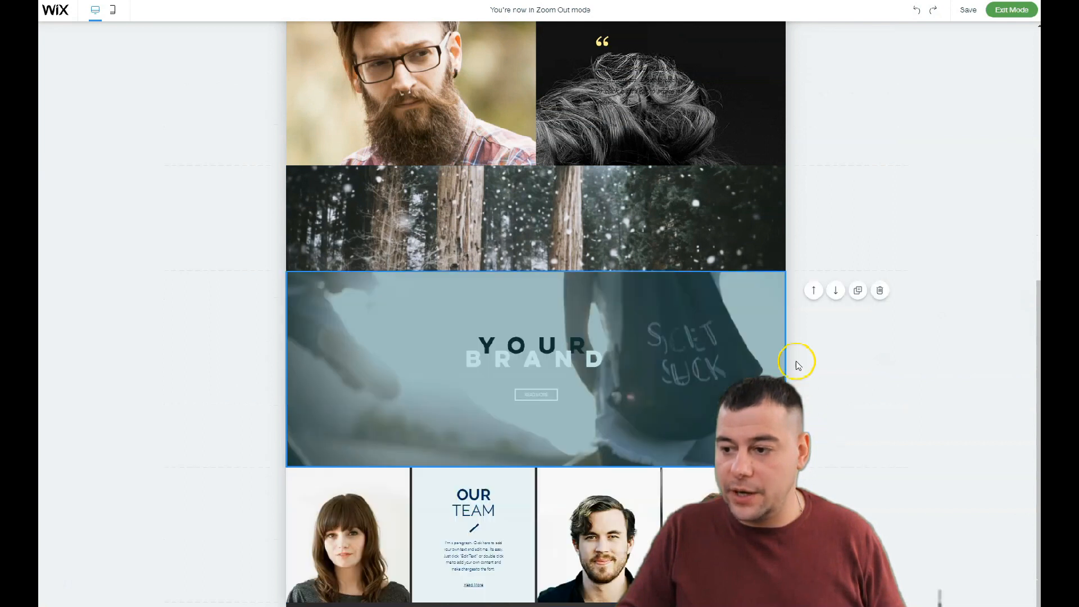
{"action": "left_click", "coordinate": [814, 290]}
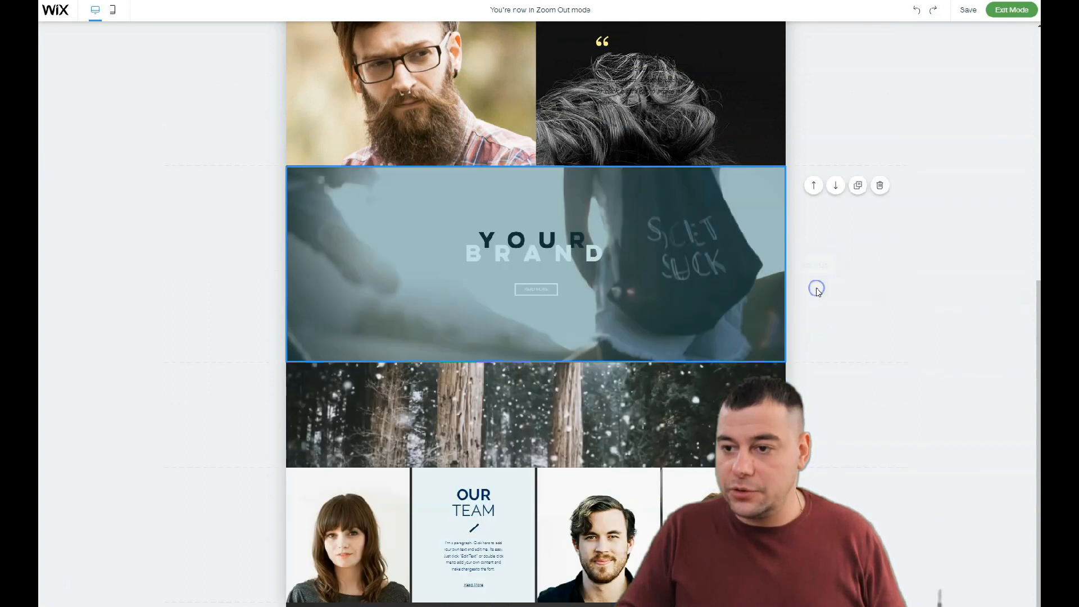
{"action": "left_click", "coordinate": [814, 185]}
Move the Our Team strip directly below Your Brand and the forest strip above the testimonial, and leave Zoom Out mode
{"action": "scroll", "coordinate": [618, 298], "scroll_direction": "down", "scroll_amount": 5}
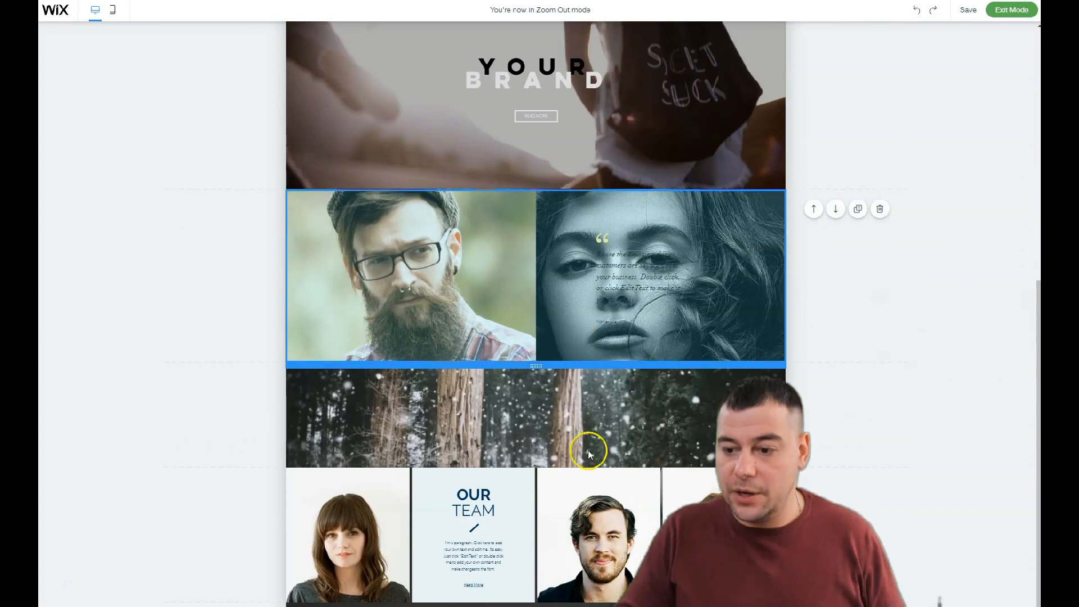
{"action": "left_click", "coordinate": [814, 487]}
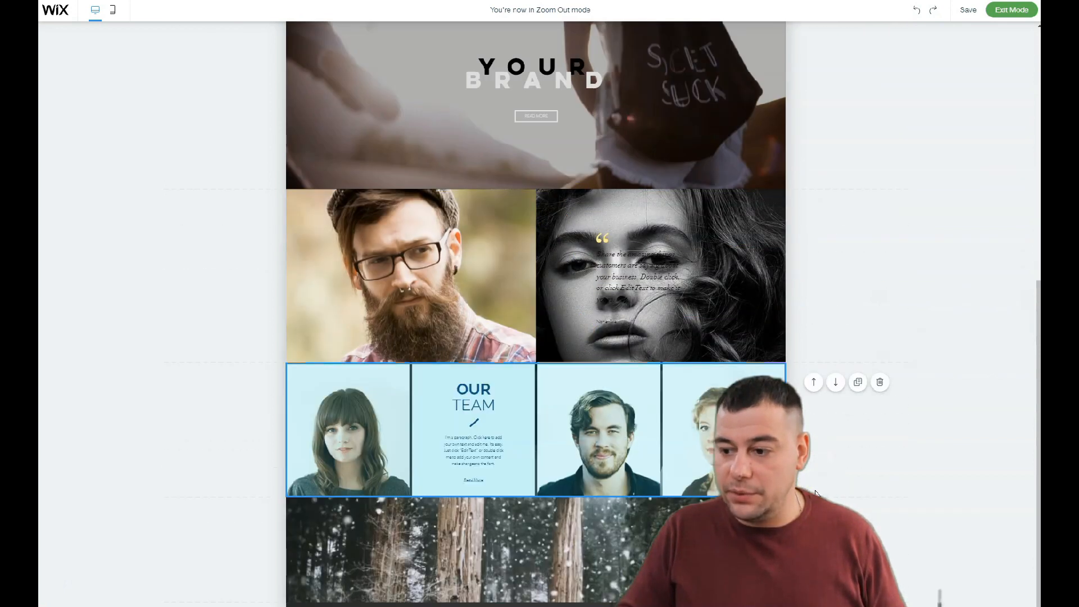
{"action": "left_click", "coordinate": [814, 384]}
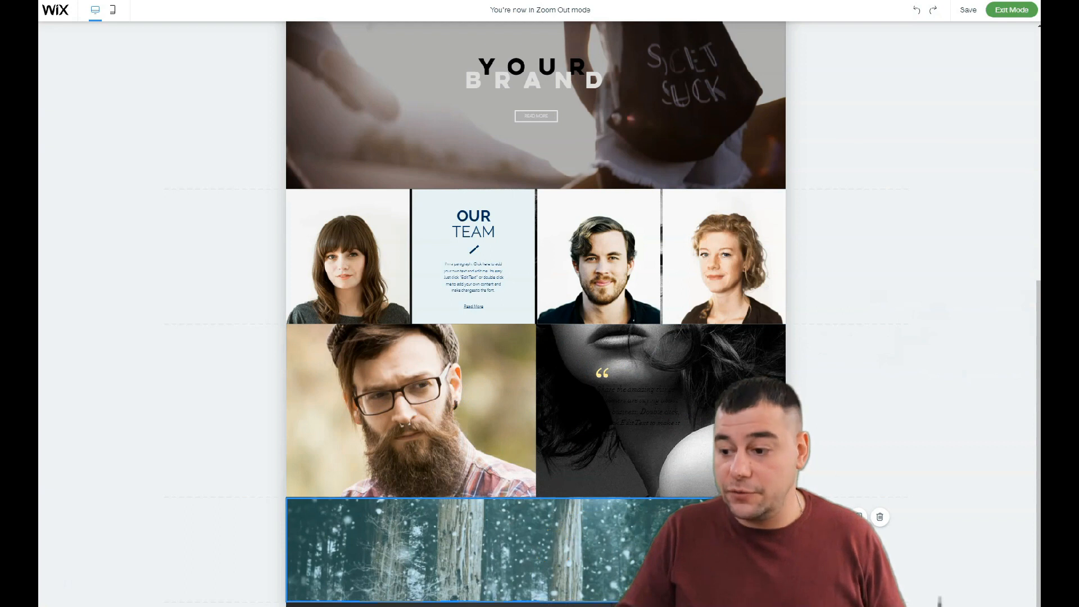
{"action": "left_click", "coordinate": [814, 517]}
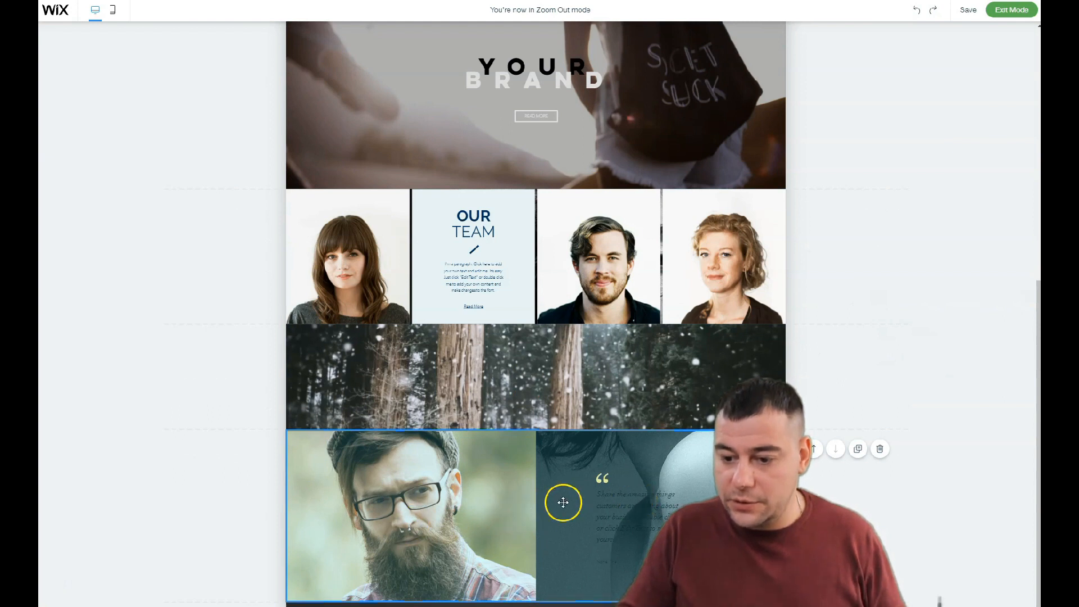
{"action": "scroll", "coordinate": [564, 502], "scroll_direction": "up", "scroll_amount": 5}
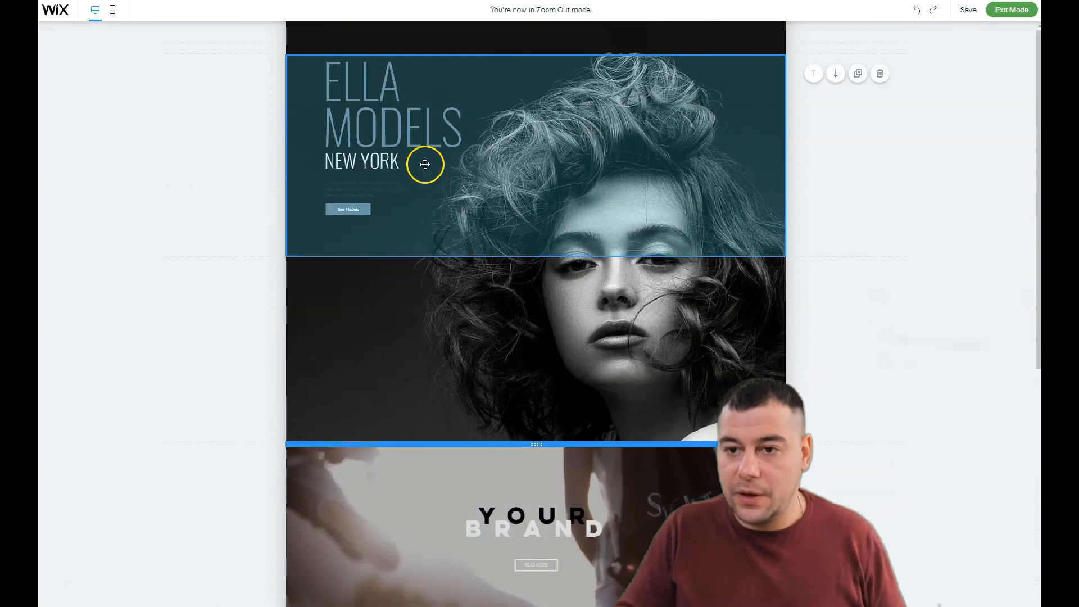
{"action": "left_click", "coordinate": [1011, 10]}
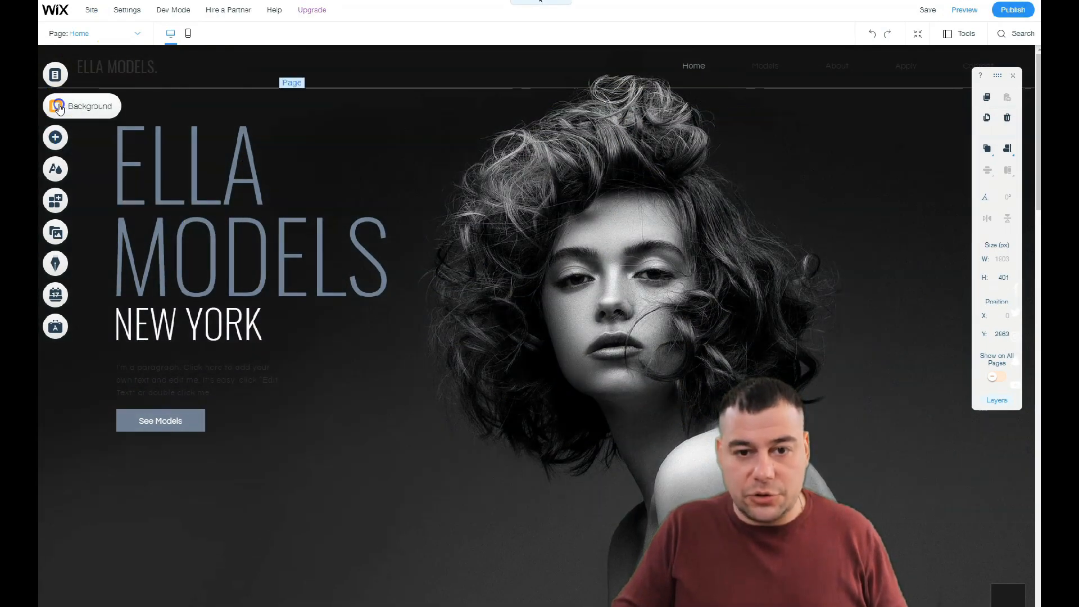
Try a lower opacity on the Home page background image with the Freeze scroll effect, and restore the opacity to 100%
{"action": "left_click", "coordinate": [59, 107]}
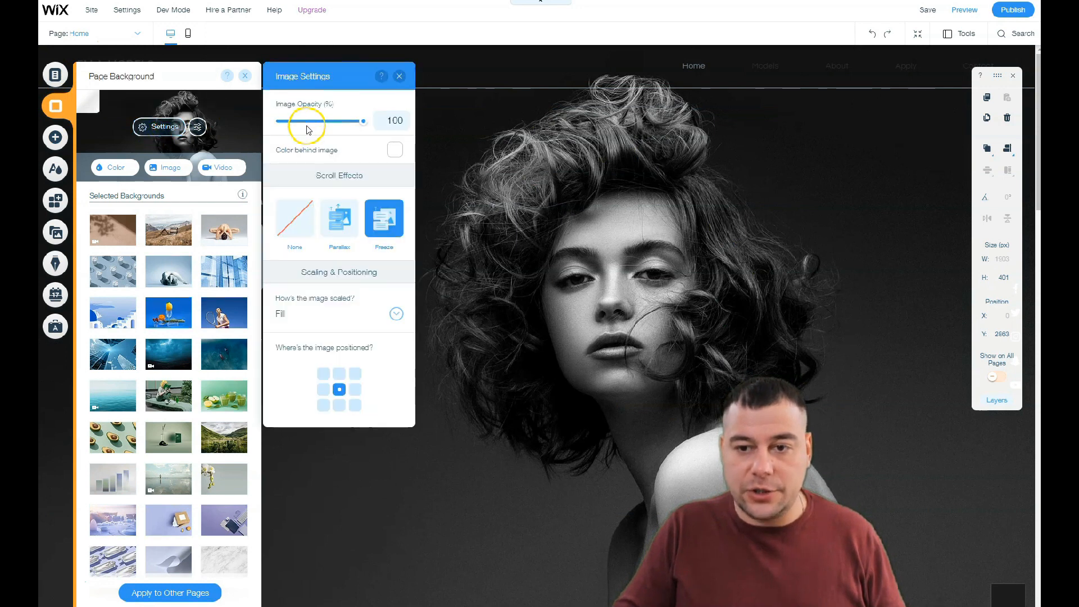
{"action": "left_click_drag", "start_coordinate": [361, 120], "coordinate": [305, 121]}
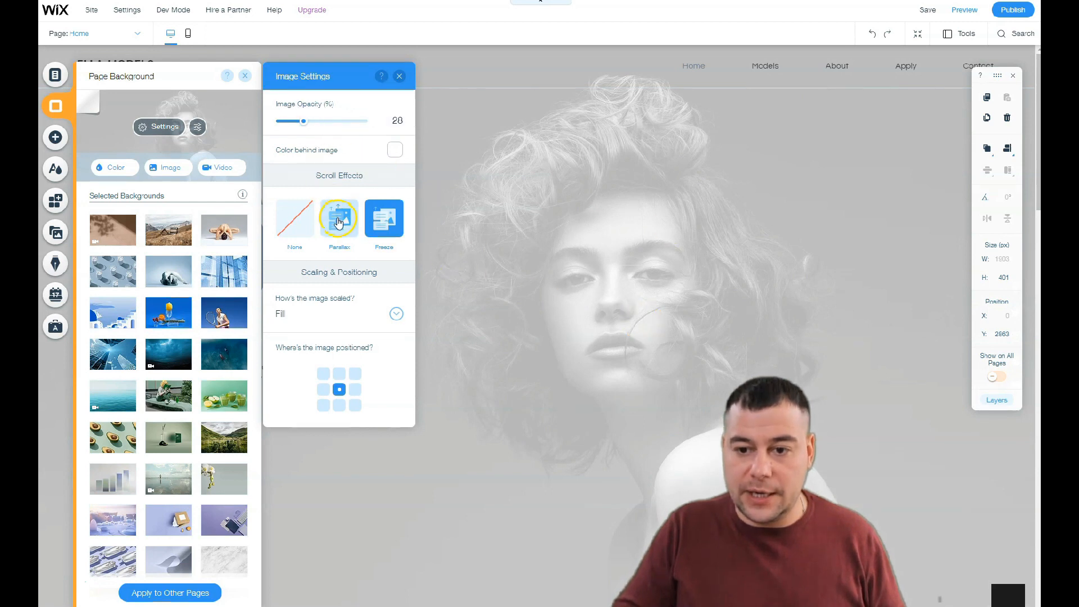
{"action": "left_click", "coordinate": [387, 223]}
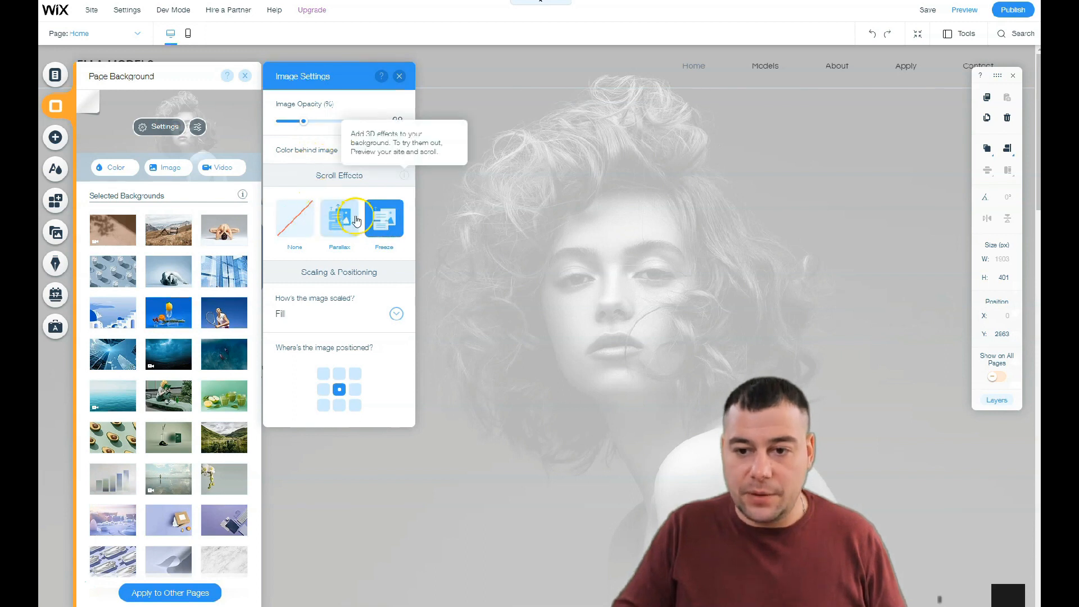
{"action": "left_click_drag", "start_coordinate": [303, 121], "coordinate": [375, 122]}
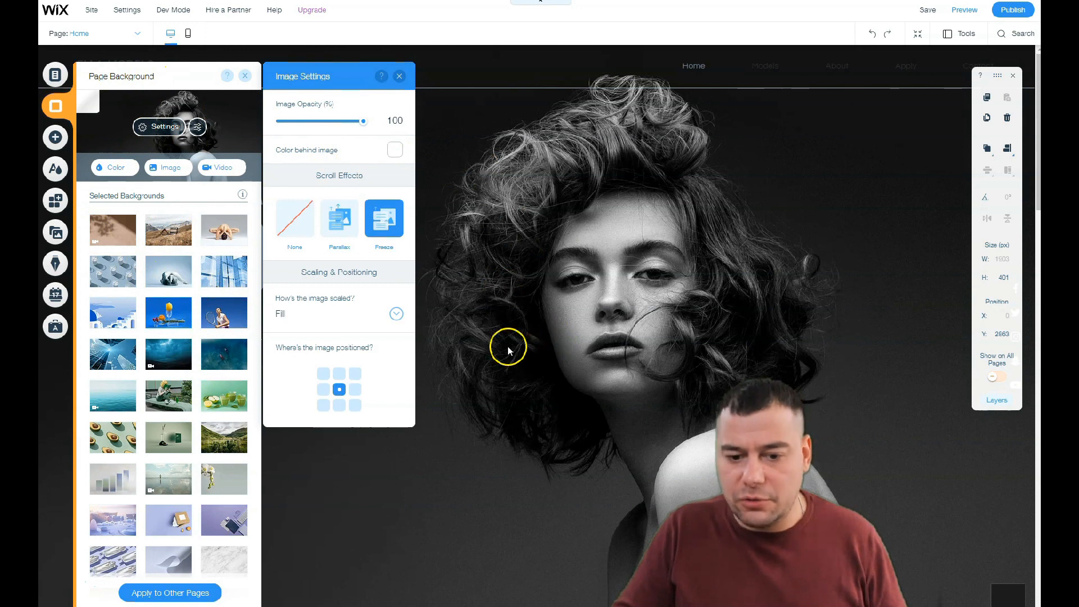
Open the Media from Wix image library for the Home page background and browse its photos
{"action": "left_click", "coordinate": [175, 172]}
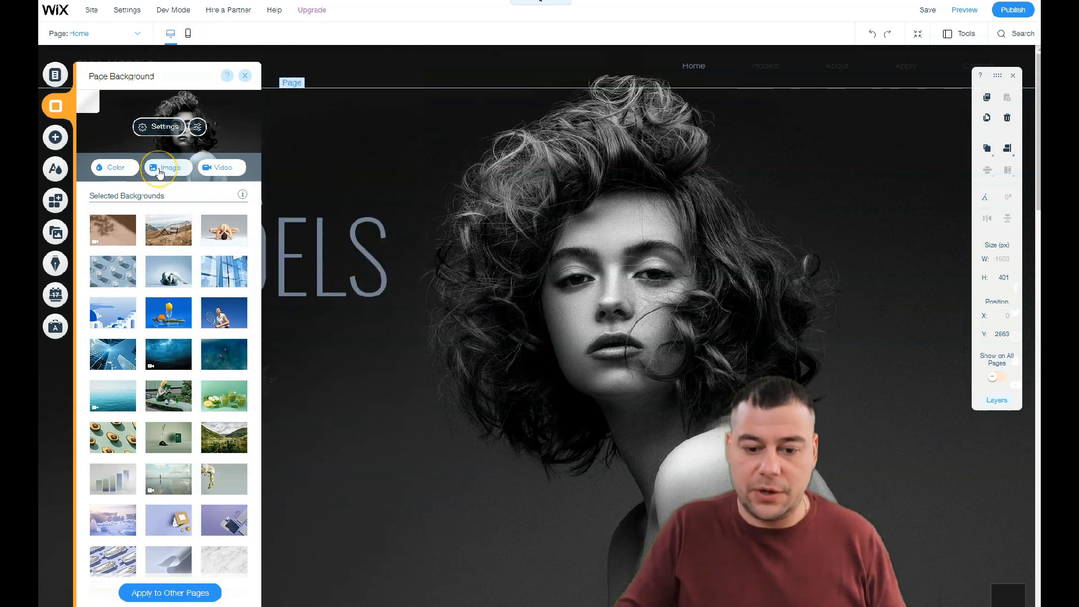
{"action": "left_click", "coordinate": [177, 185]}
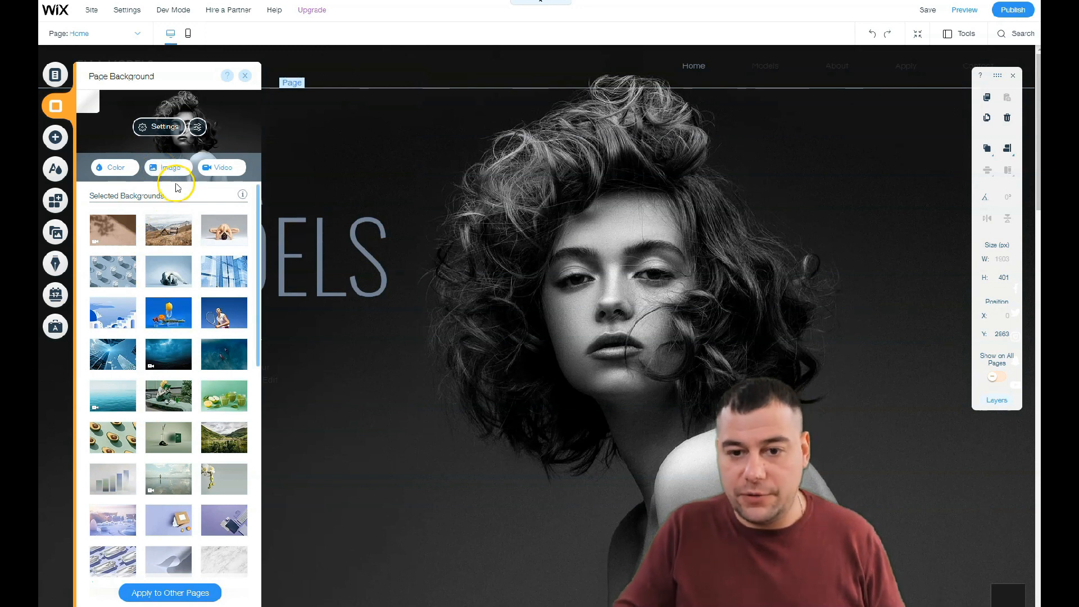
{"action": "left_click", "coordinate": [171, 169]}
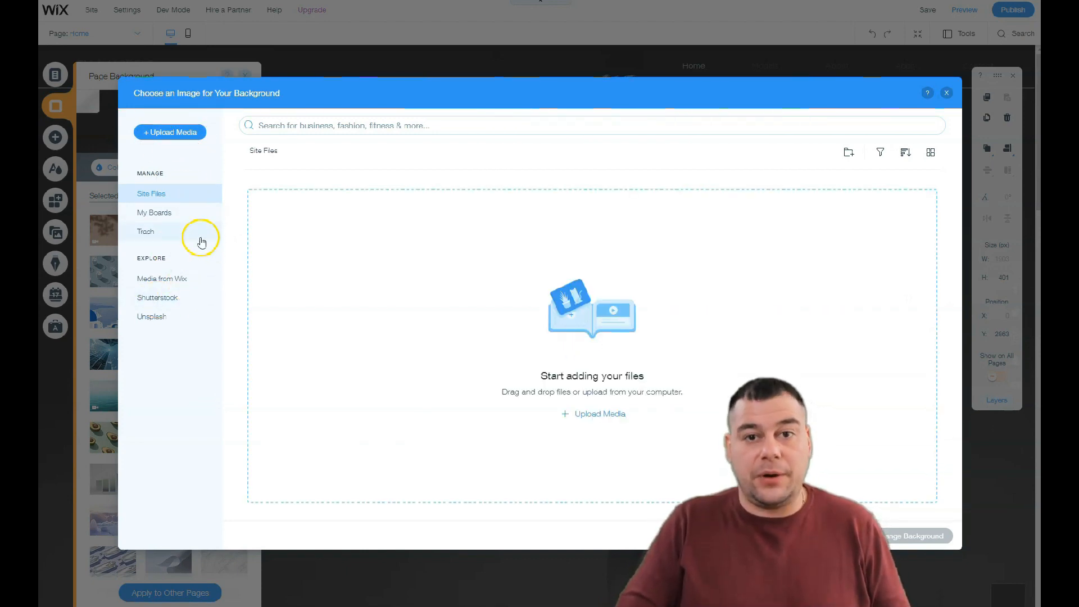
{"action": "left_click", "coordinate": [152, 281]}
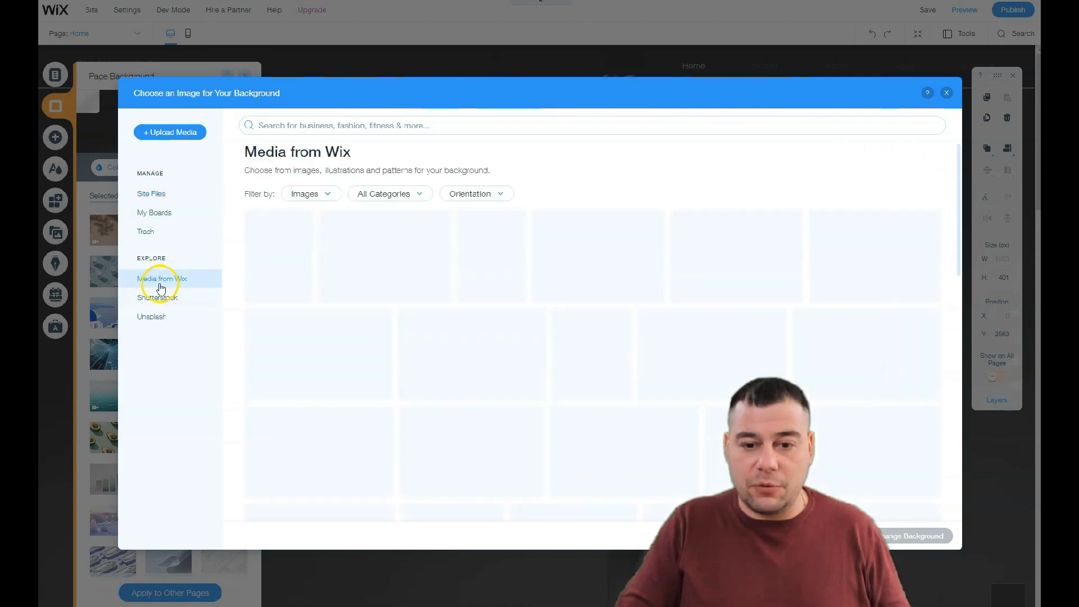
{"action": "scroll", "coordinate": [559, 315], "scroll_direction": "down", "scroll_amount": 4}
{"action": "scroll", "coordinate": [544, 305], "scroll_direction": "up", "scroll_amount": 4}
Search the library for "model" and set the photo of the short-haired woman on a dark backdrop as page background
{"action": "left_click", "coordinate": [290, 125]}
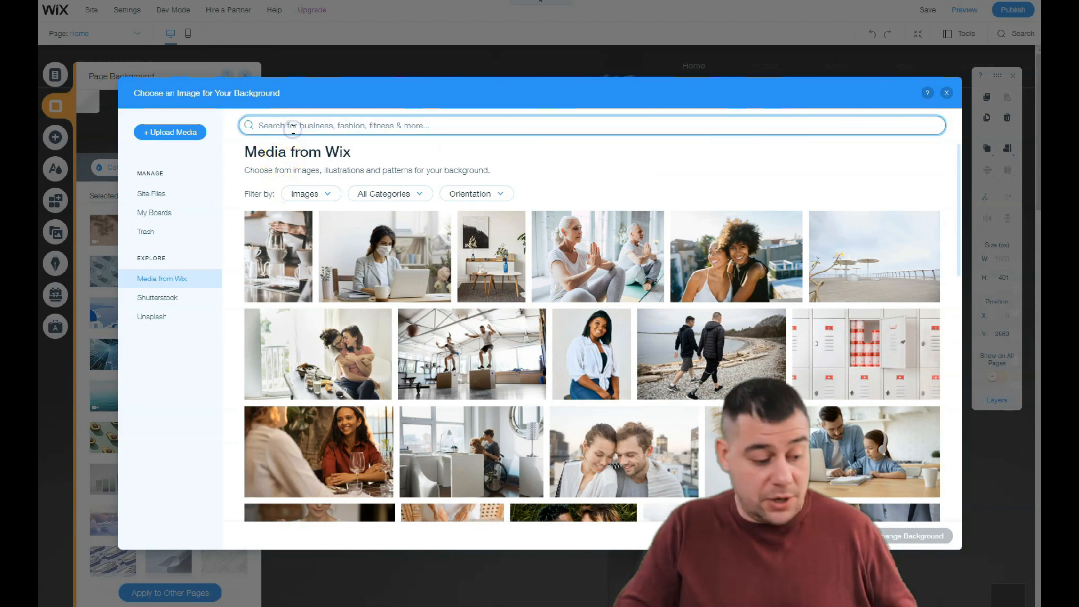
{"action": "type", "text": "model"}
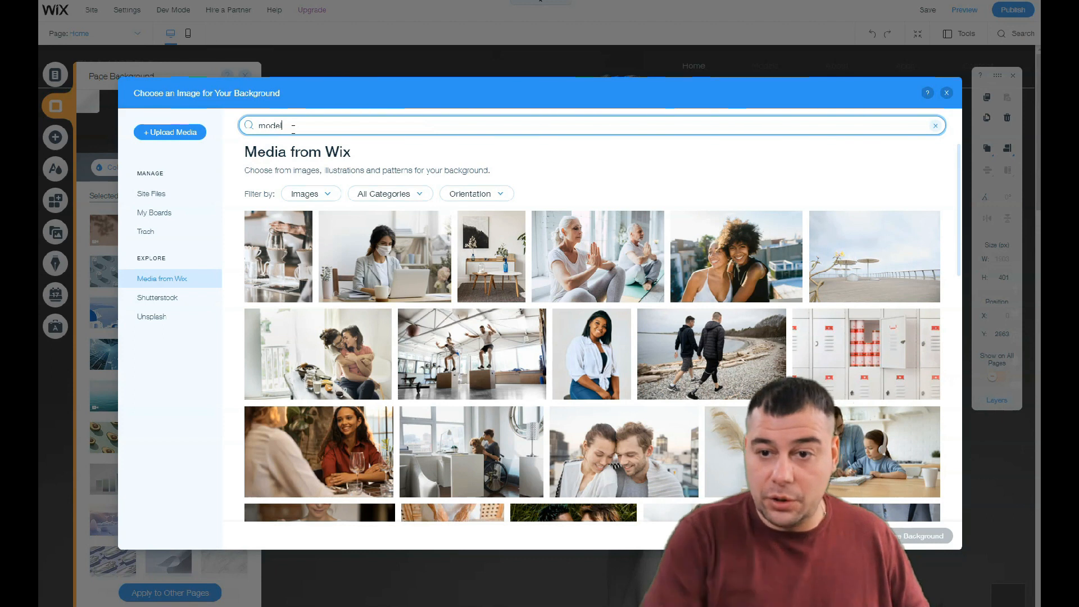
{"action": "key", "text": "Return"}
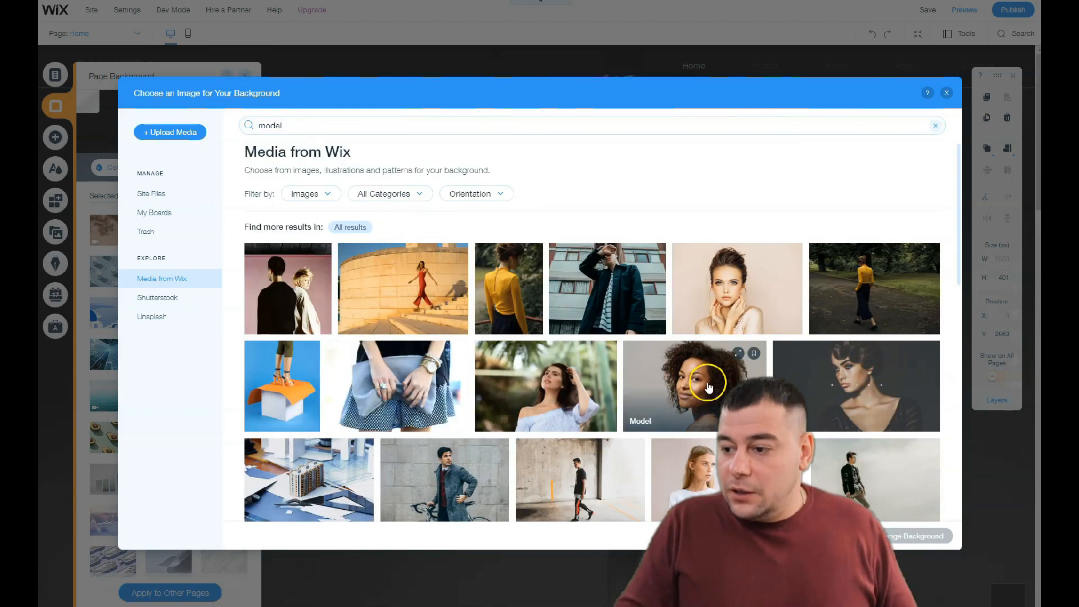
{"action": "left_click", "coordinate": [819, 384]}
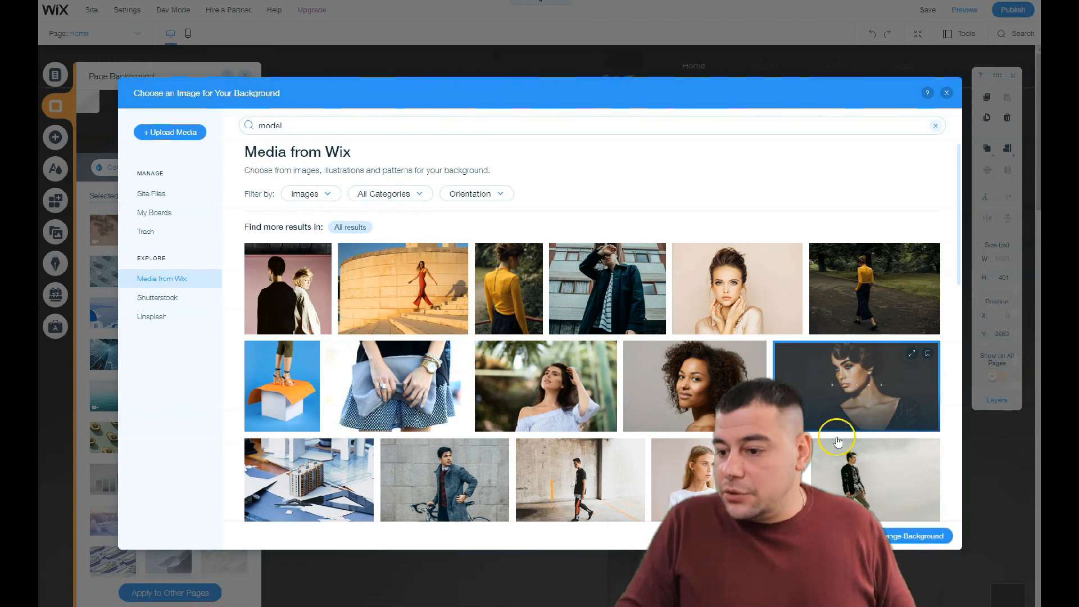
{"action": "left_click", "coordinate": [902, 538]}
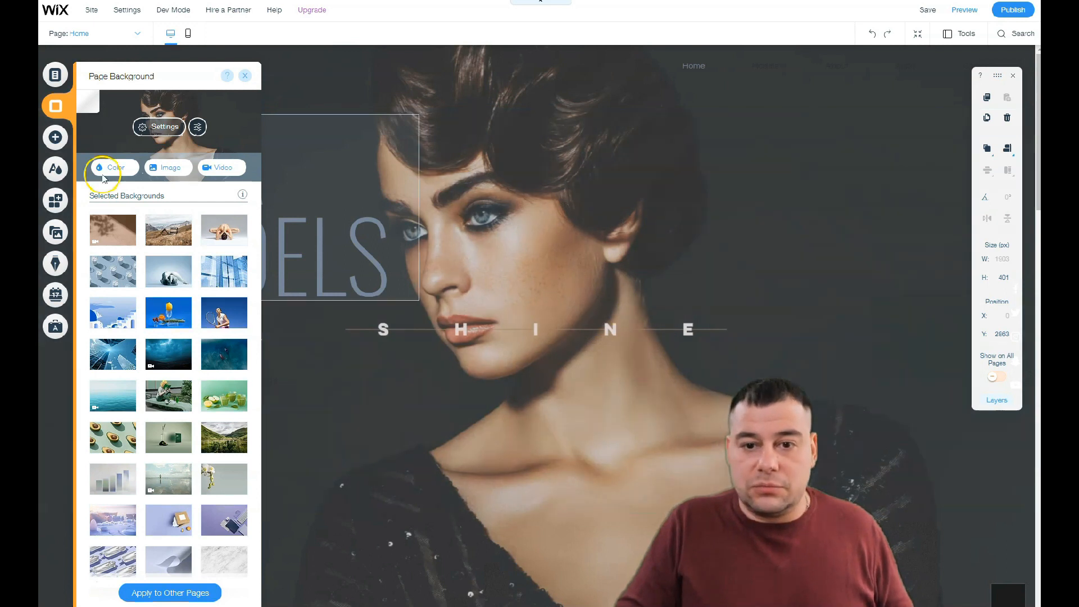
Set the library photo of the woman with pinned-up hair on a beige backdrop as the Home page background
{"action": "left_click", "coordinate": [170, 168]}
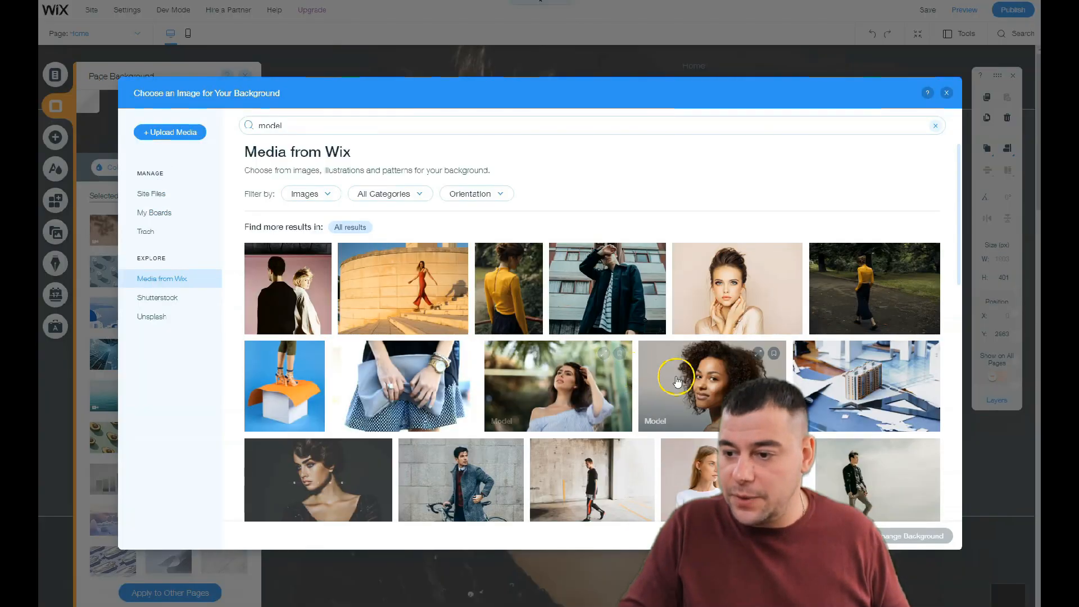
{"action": "left_click", "coordinate": [725, 288]}
{"action": "left_click", "coordinate": [896, 541]}
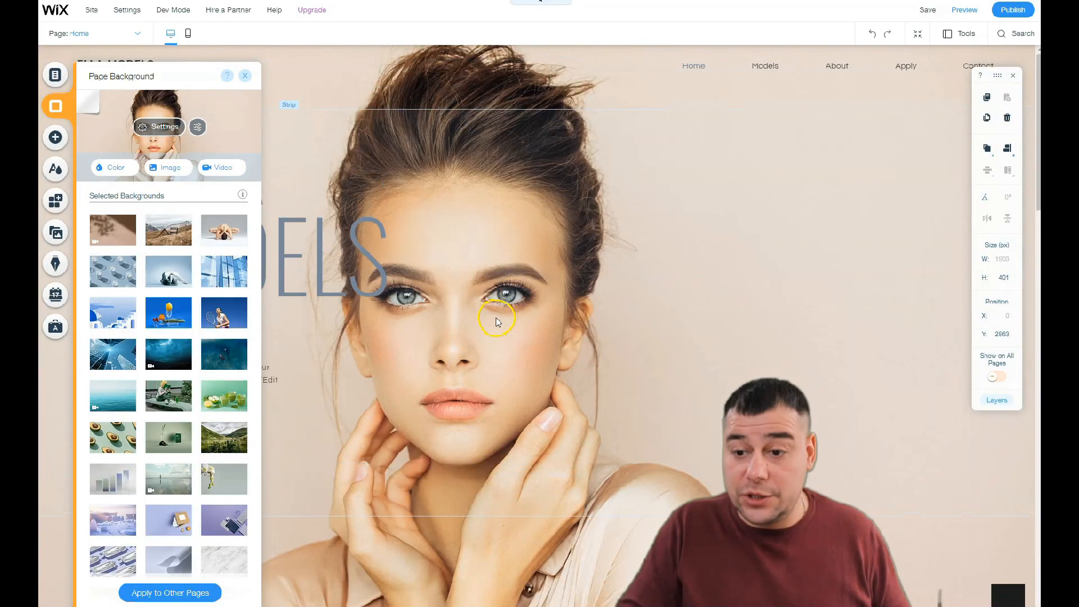
{"action": "scroll", "coordinate": [500, 315], "scroll_direction": "down", "scroll_amount": 2}
{"action": "scroll", "coordinate": [497, 322], "scroll_direction": "up", "scroll_amount": 3}
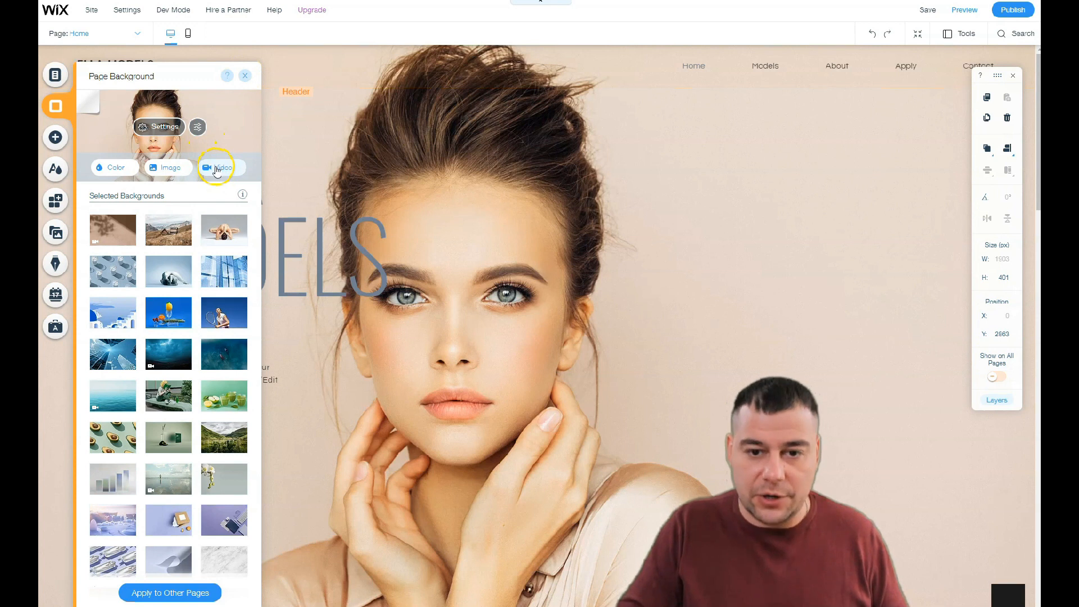
{"action": "left_click", "coordinate": [243, 81]}
Examine how the Home page background appears behind the ELLA MODELS section and above the Your Brand strip
{"action": "scroll", "coordinate": [486, 298], "scroll_direction": "down", "scroll_amount": 5}
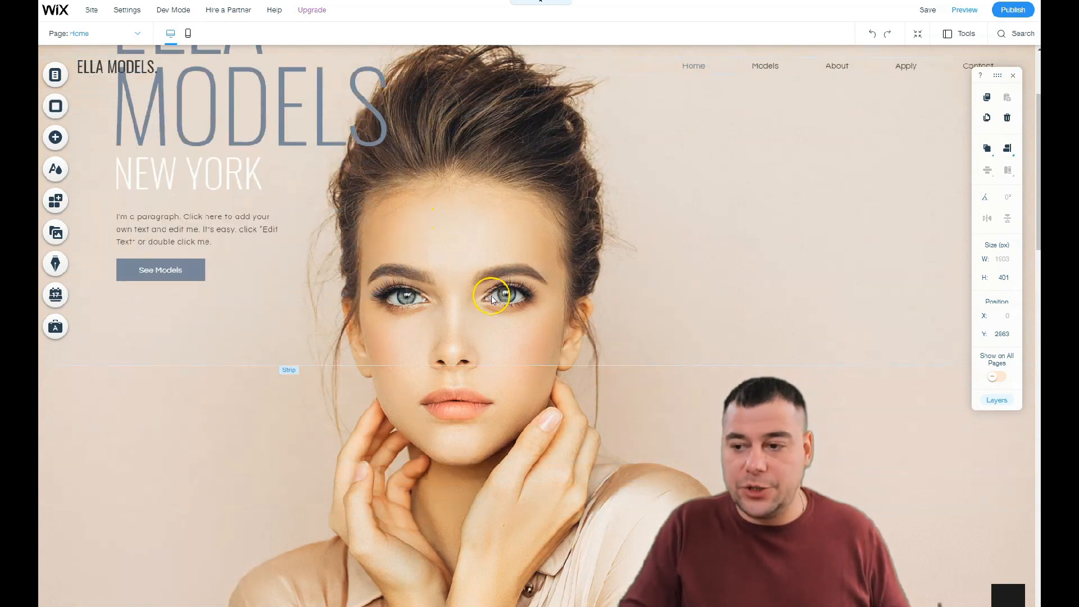
{"action": "scroll", "coordinate": [493, 296], "scroll_direction": "up", "scroll_amount": 7}
{"action": "scroll", "coordinate": [493, 296], "scroll_direction": "down", "scroll_amount": 14}
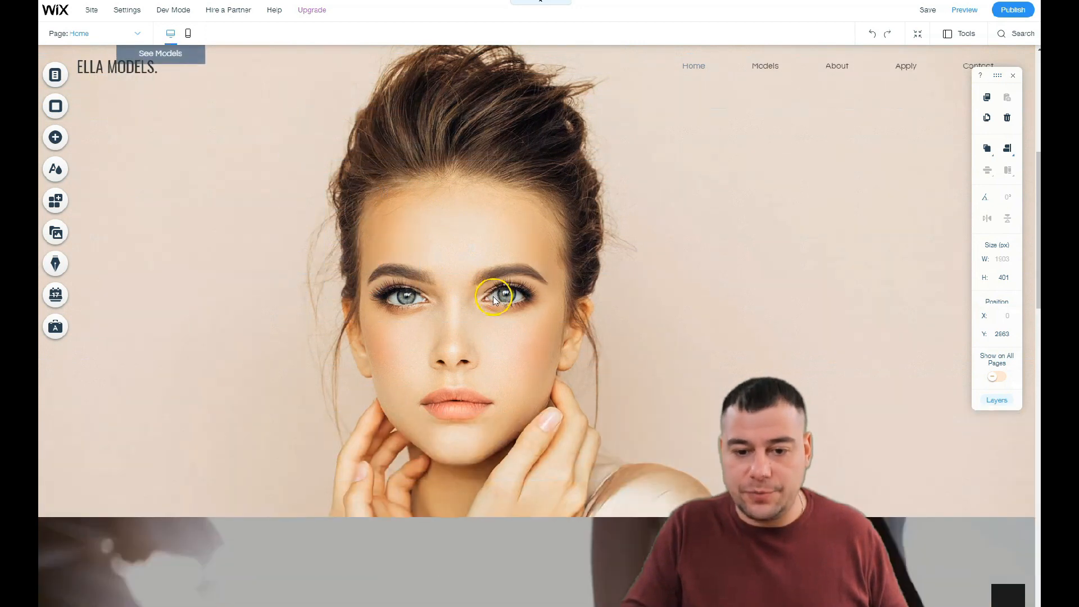
{"action": "scroll", "coordinate": [469, 296], "scroll_direction": "up", "scroll_amount": 4}
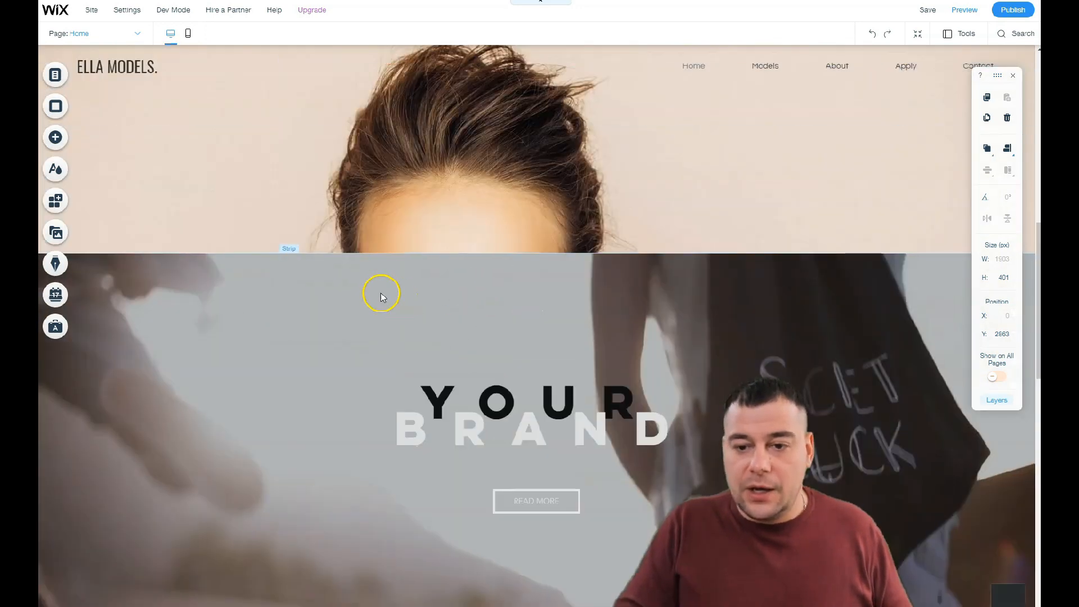
{"action": "scroll", "coordinate": [337, 236], "scroll_direction": "down", "scroll_amount": 2}
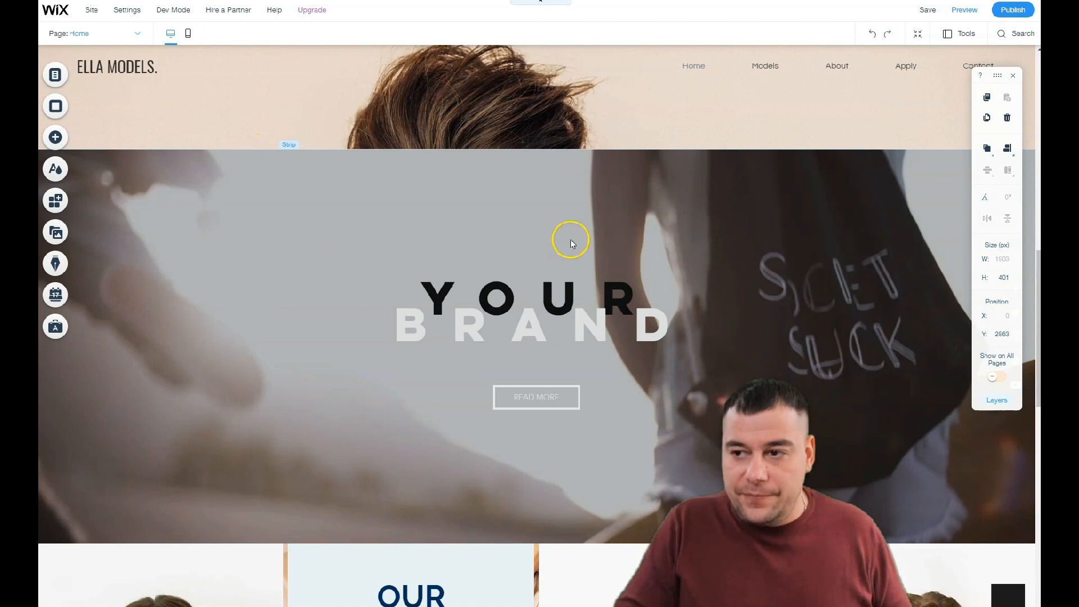
{"action": "scroll", "coordinate": [565, 246], "scroll_direction": "up", "scroll_amount": 6}
{"action": "scroll", "coordinate": [557, 300], "scroll_direction": "down", "scroll_amount": 4}
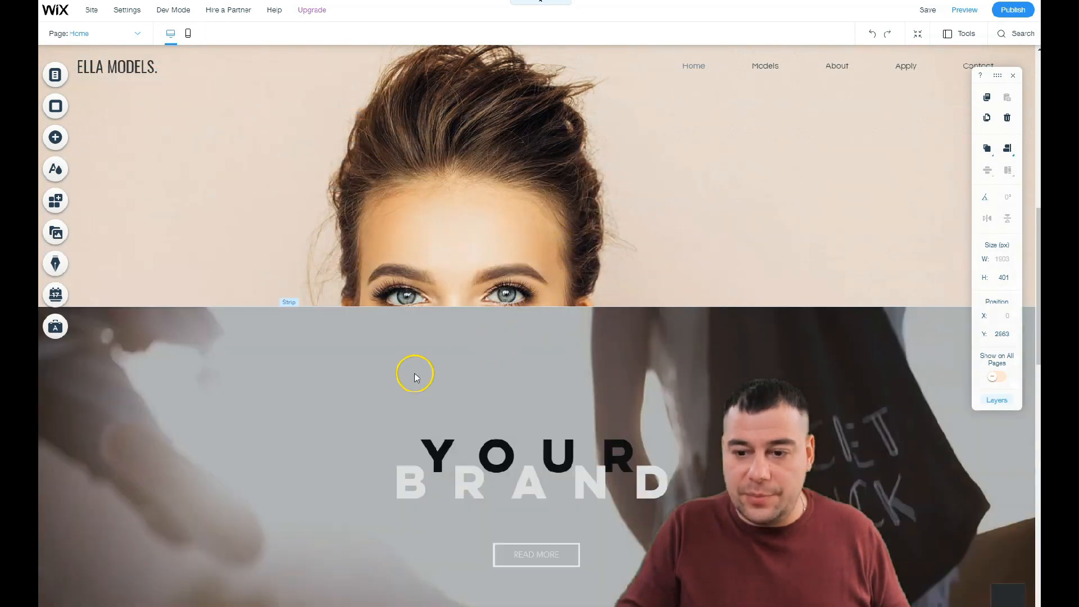
{"action": "scroll", "coordinate": [300, 368], "scroll_direction": "down", "scroll_amount": 3}
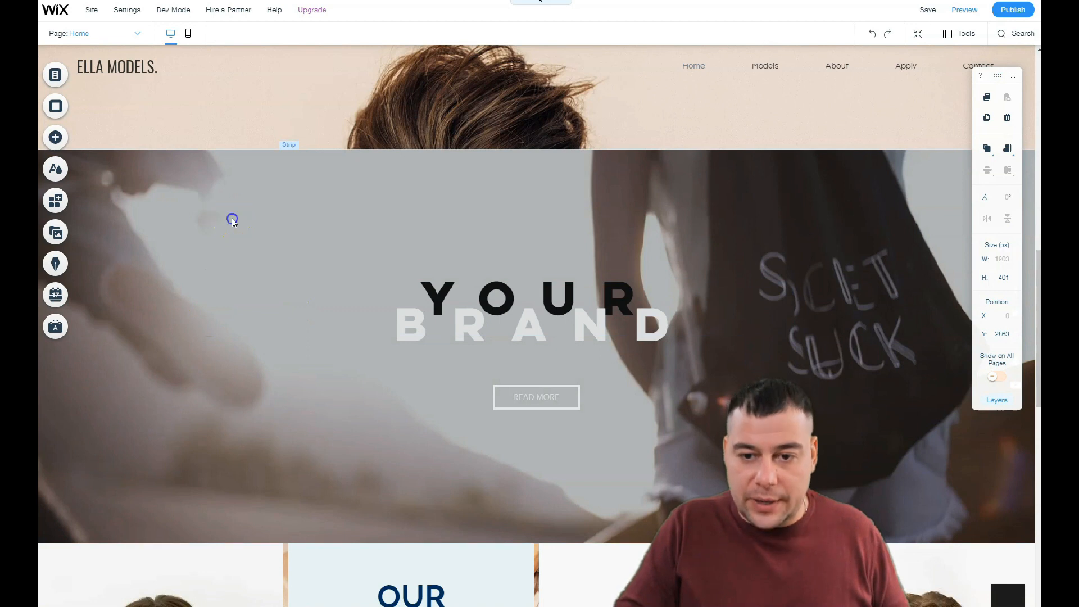
Try the Page stretch on the Your Brand strip and restore the Screen stretch
{"action": "left_click", "coordinate": [232, 221]}
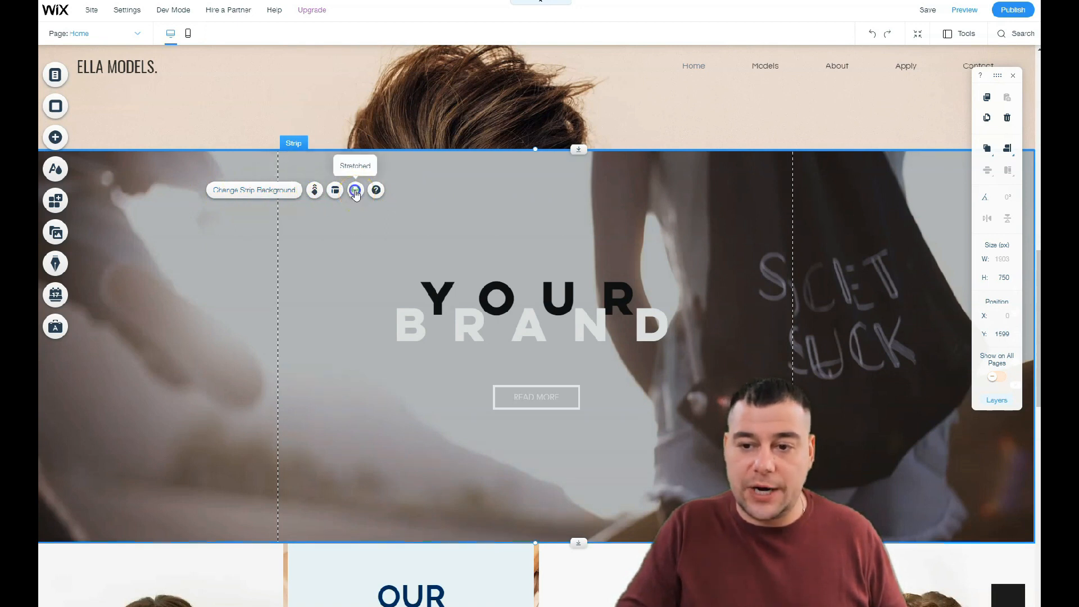
{"action": "left_click", "coordinate": [355, 191]}
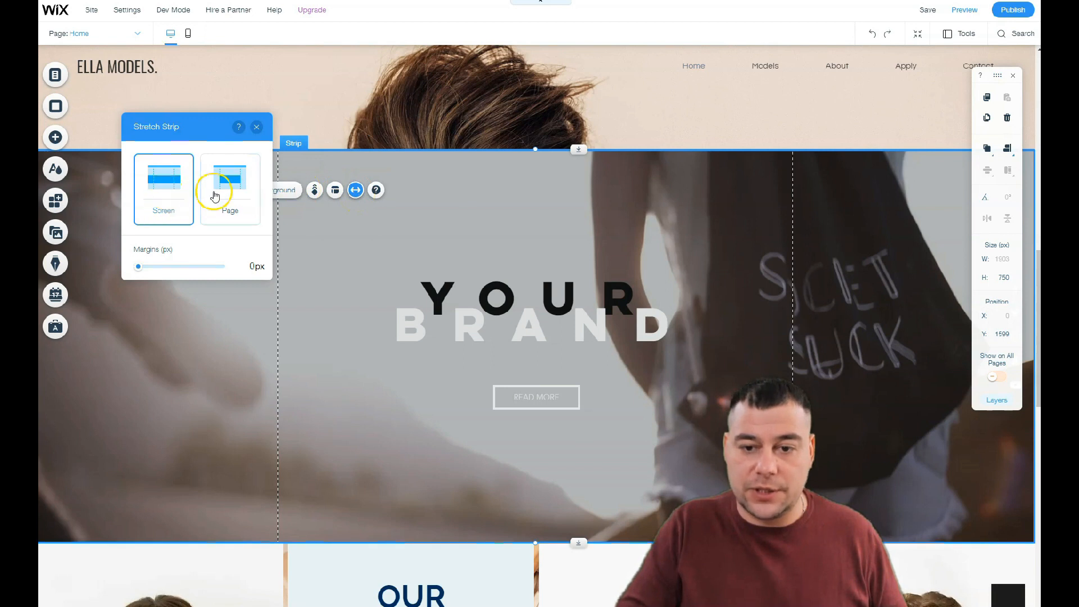
{"action": "left_click", "coordinate": [218, 193]}
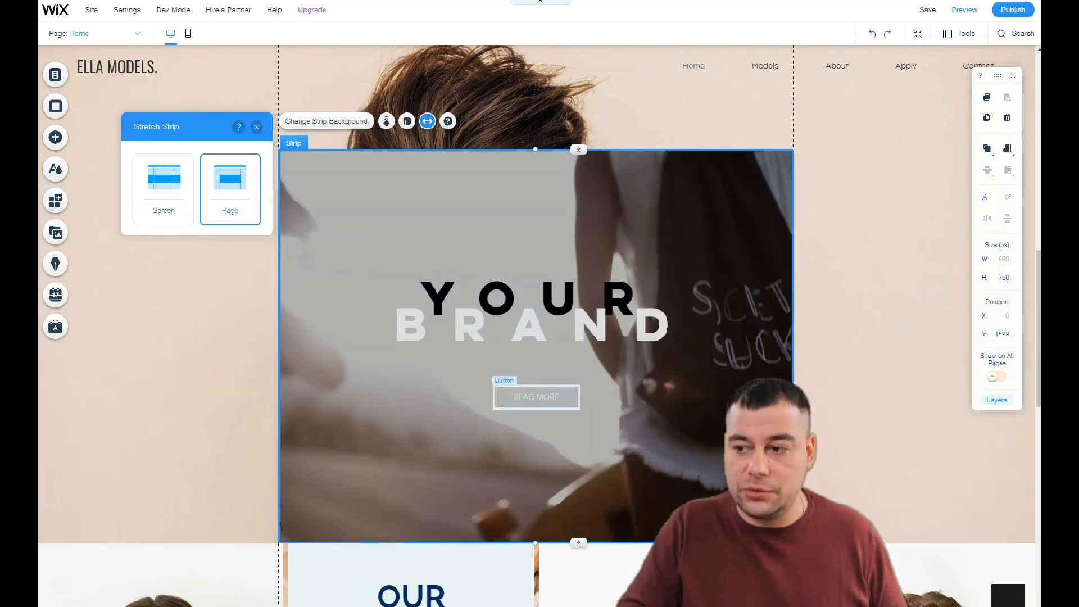
{"action": "scroll", "coordinate": [156, 381], "scroll_direction": "up", "scroll_amount": 5}
{"action": "scroll", "coordinate": [168, 393], "scroll_direction": "down", "scroll_amount": 10}
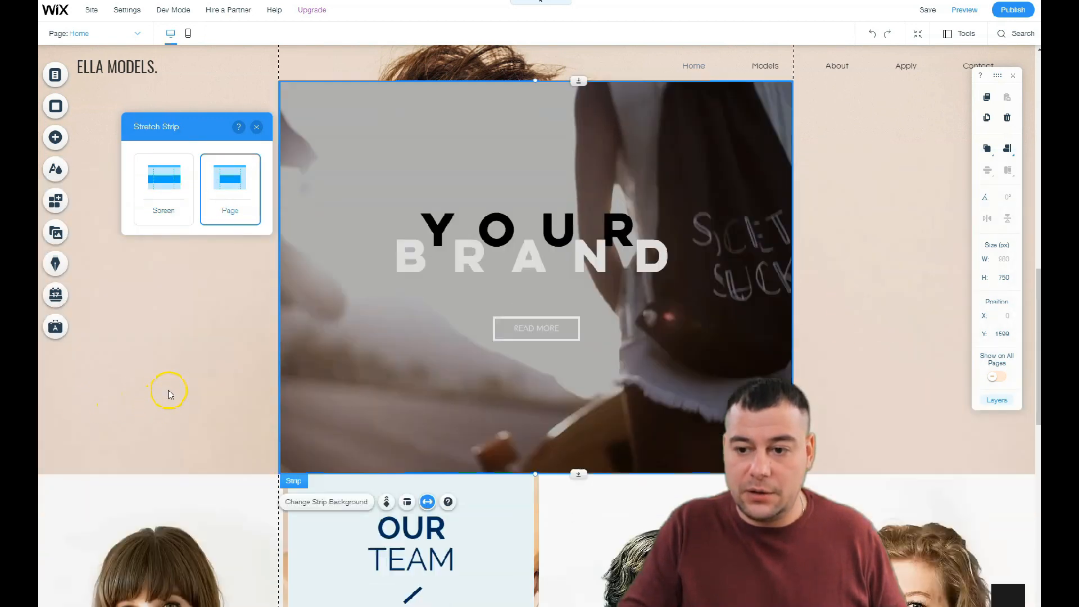
{"action": "scroll", "coordinate": [168, 393], "scroll_direction": "up", "scroll_amount": 5}
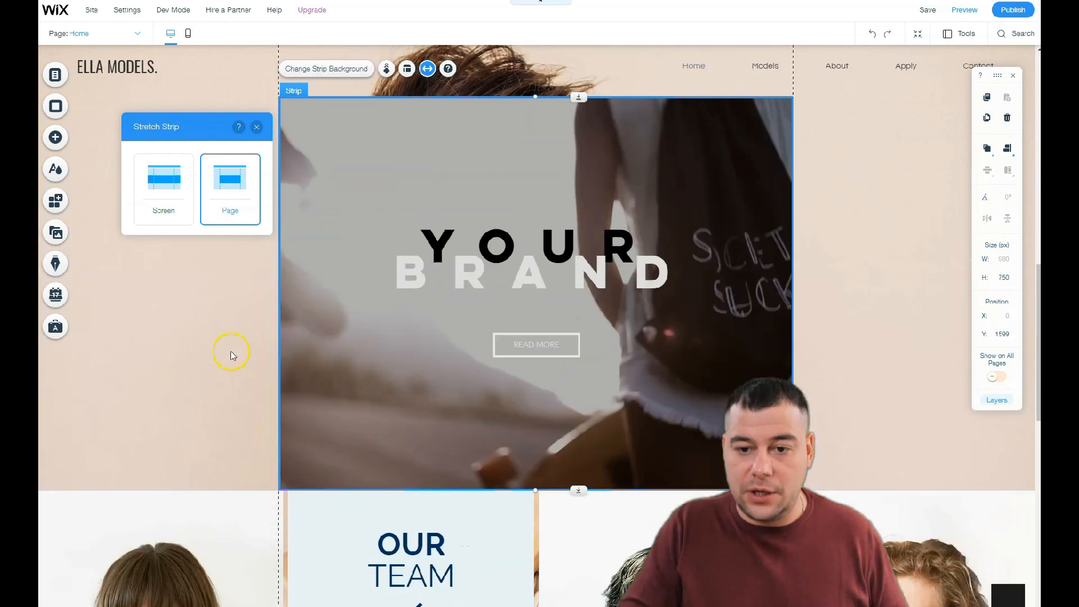
{"action": "left_click", "coordinate": [174, 181]}
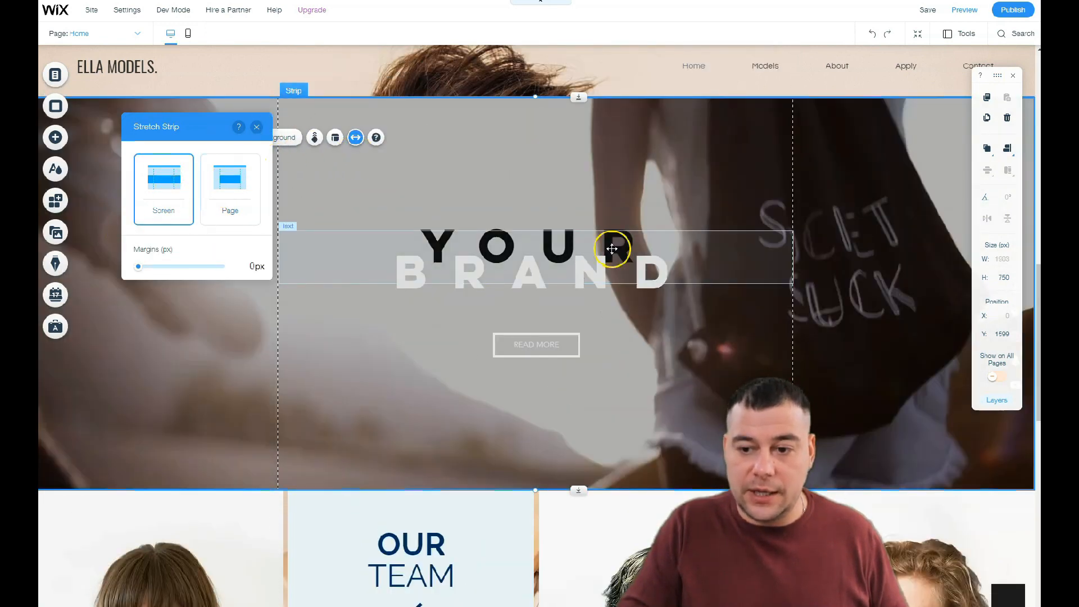
{"action": "left_click", "coordinate": [257, 129]}
Search Media from Wix for "model" and set the Skincare Model photo with the makeup brush as the Your Brand strip's background
{"action": "left_click", "coordinate": [263, 141]}
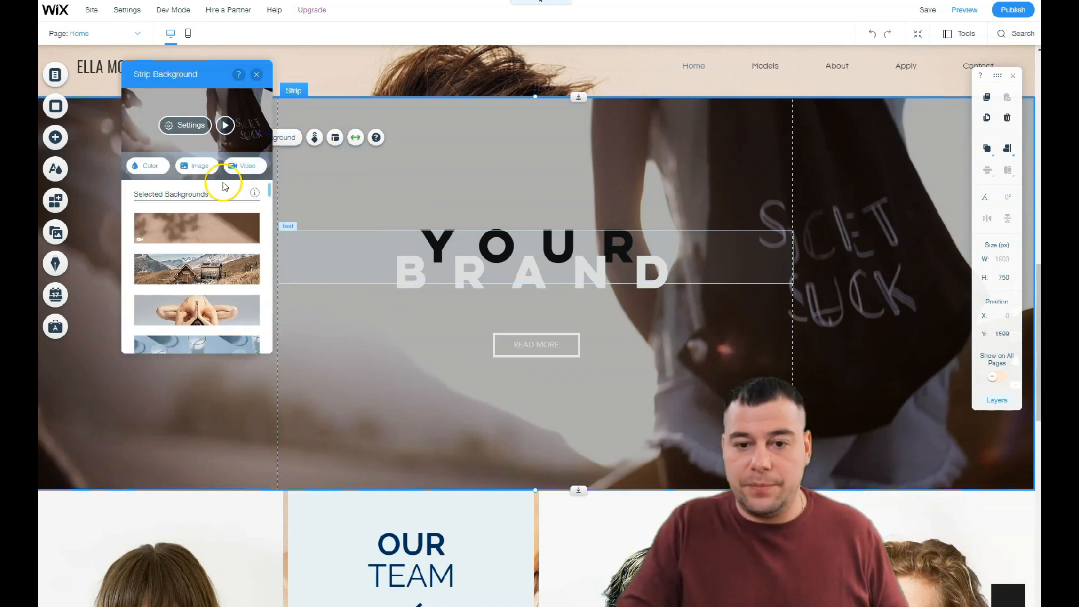
{"action": "left_click", "coordinate": [192, 167]}
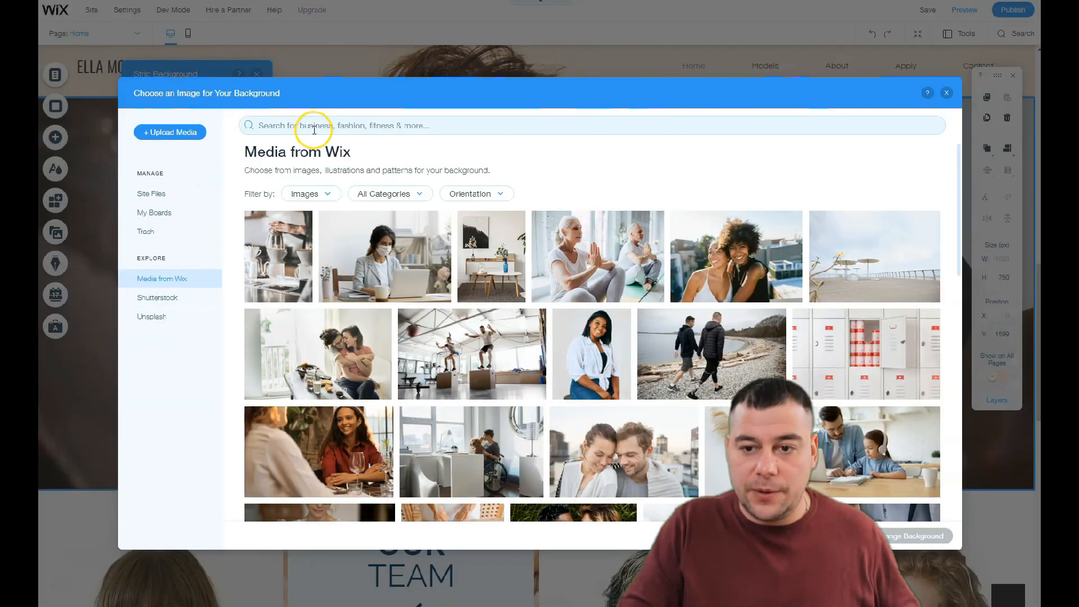
{"action": "left_click", "coordinate": [313, 125]}
{"action": "type", "text": "model"}
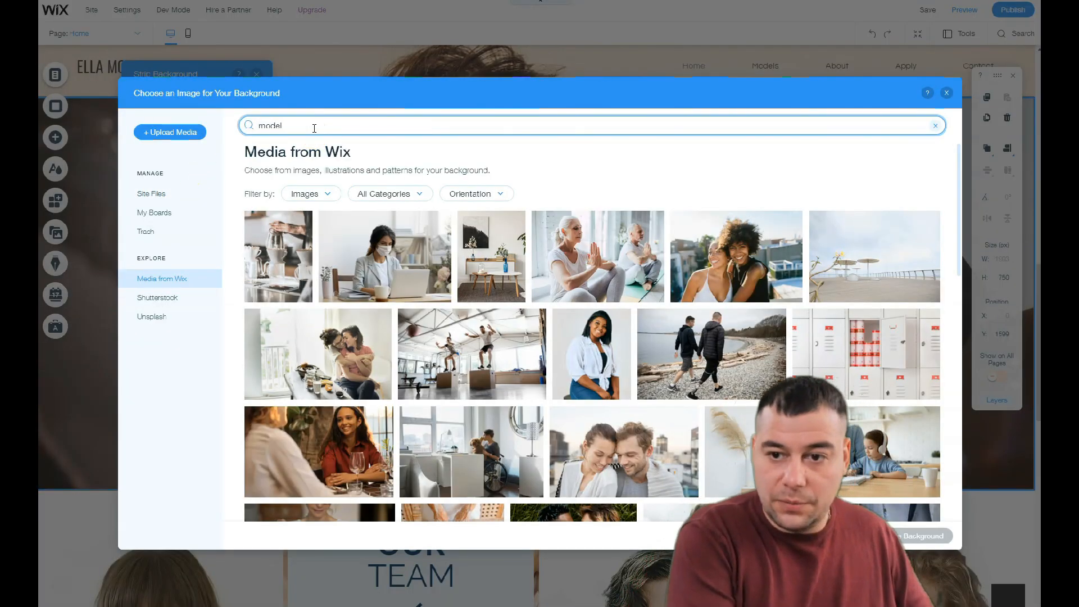
{"action": "key", "text": "Return"}
{"action": "scroll", "coordinate": [608, 296], "scroll_direction": "down", "scroll_amount": 10}
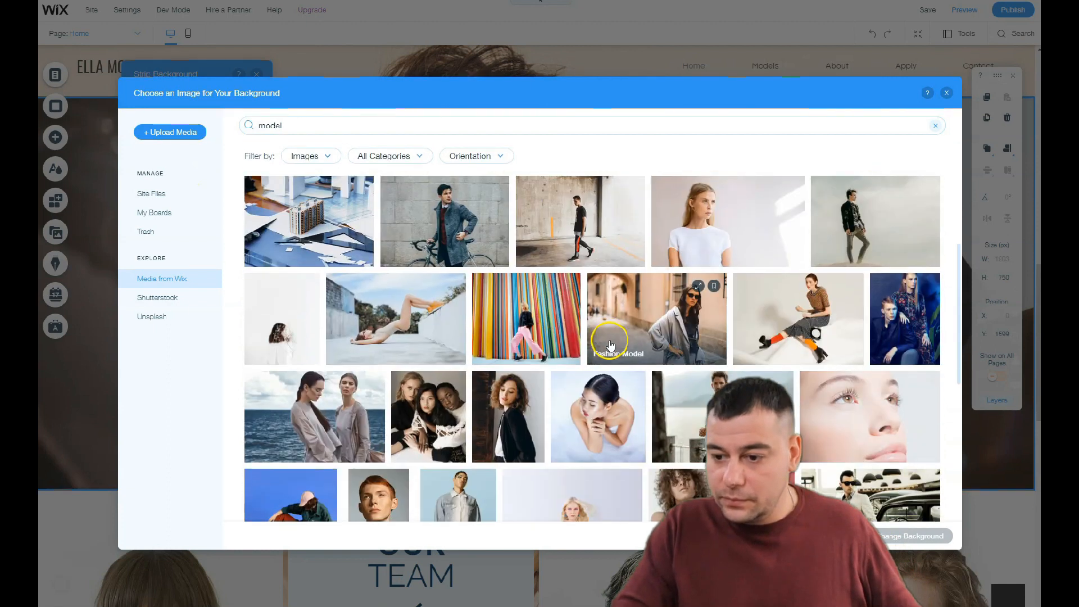
{"action": "scroll", "coordinate": [608, 296], "scroll_direction": "down", "scroll_amount": 2}
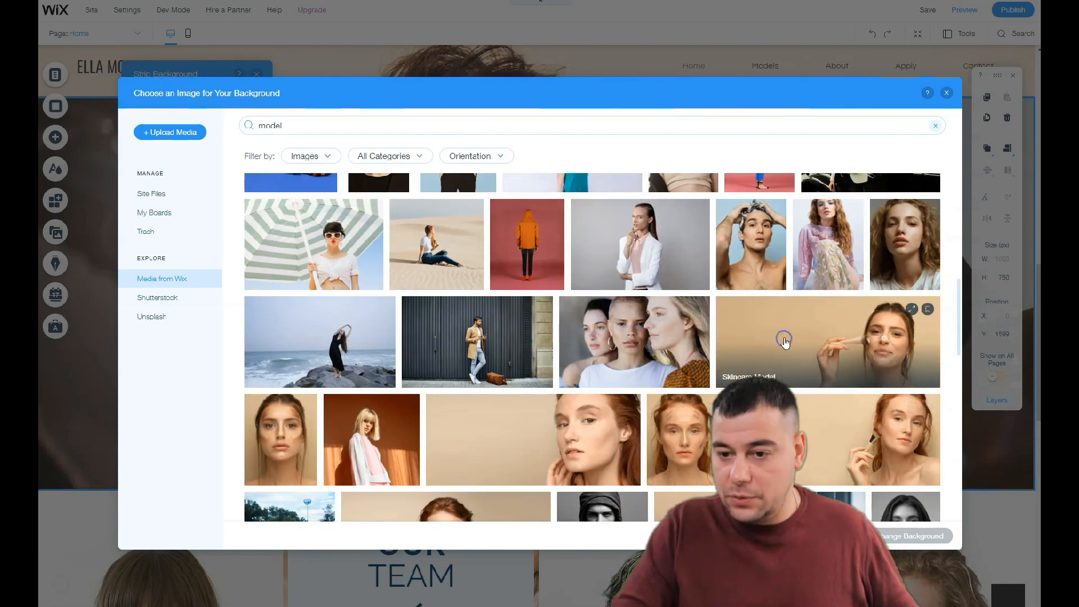
{"action": "left_click", "coordinate": [784, 340]}
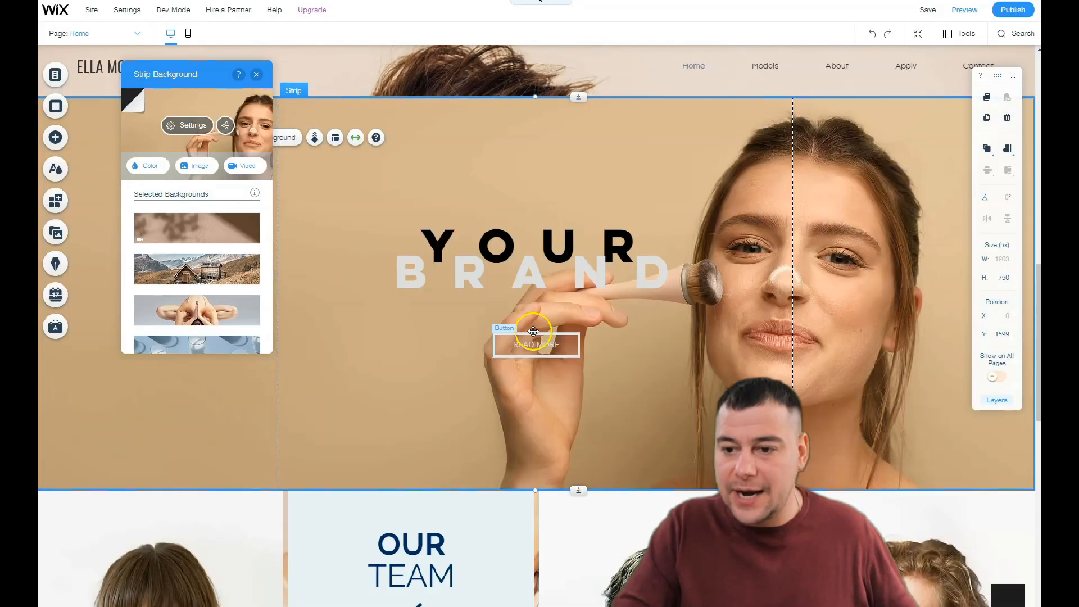
Set the Your Brand strip image's opacity to 52% and the color behind the image to white (#FFFFFF)
{"action": "left_click", "coordinate": [187, 125]}
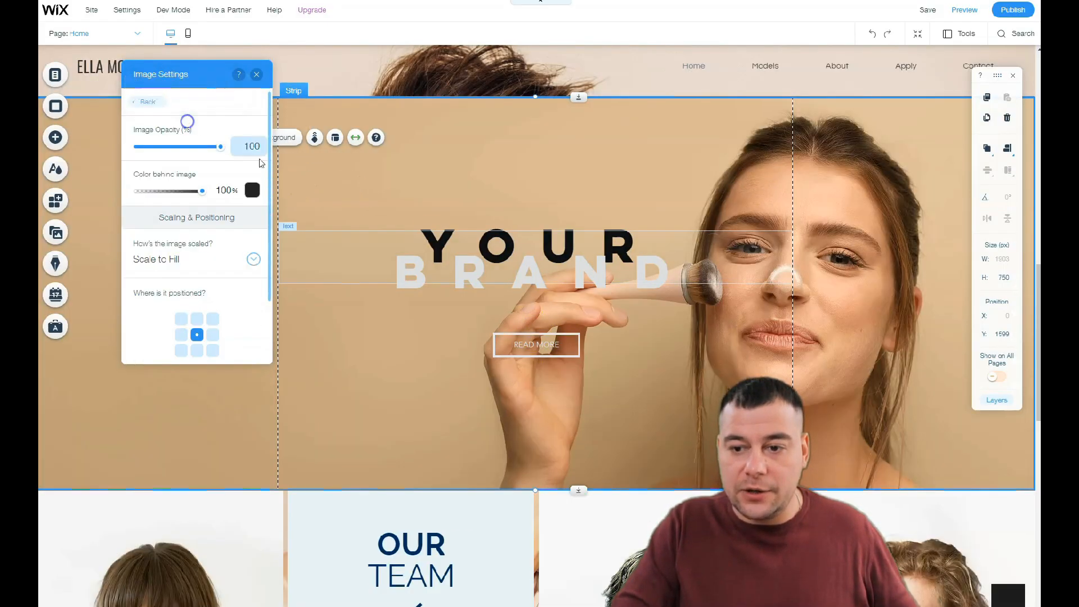
{"action": "left_click_drag", "start_coordinate": [219, 146], "coordinate": [172, 146]}
{"action": "left_click", "coordinate": [252, 190]}
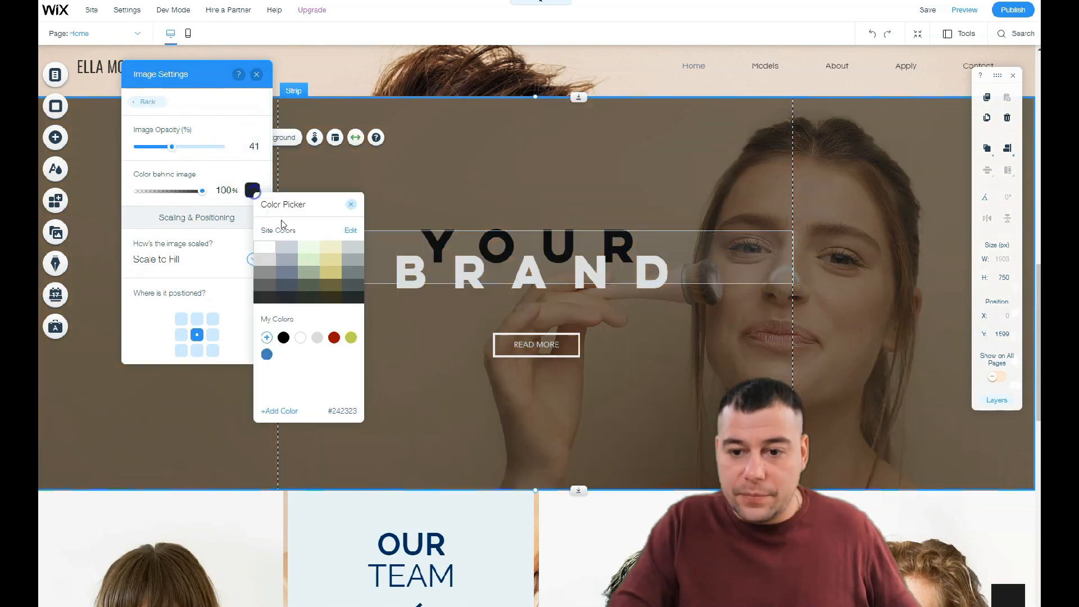
{"action": "left_click", "coordinate": [270, 246]}
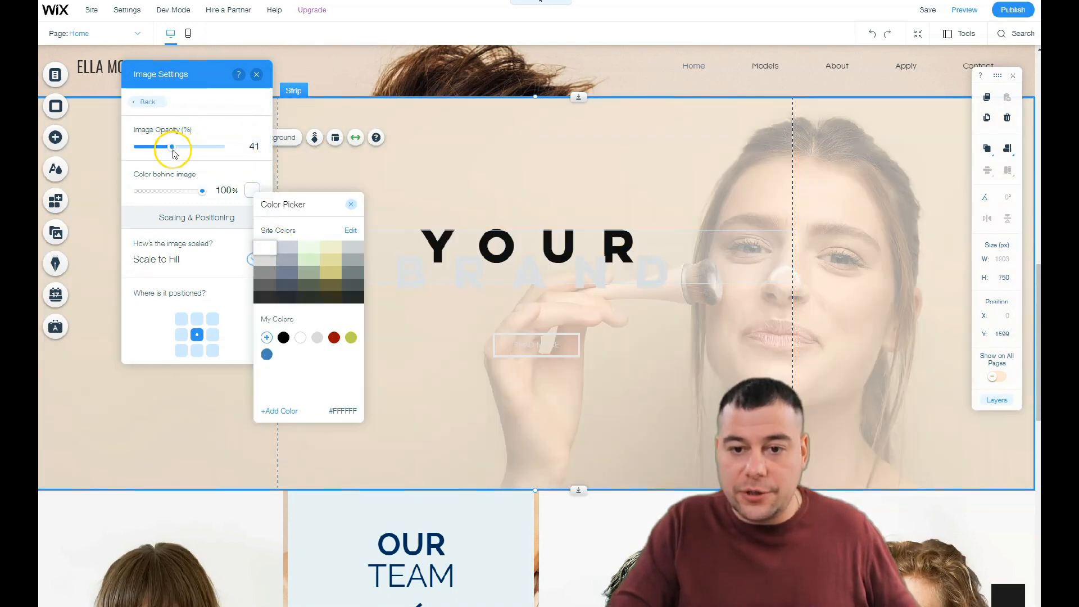
{"action": "left_click", "coordinate": [193, 149]}
{"action": "left_click_drag", "start_coordinate": [172, 146], "coordinate": [182, 148]}
Restyle the Your Brand strip's heading text with the Heading 2 theme, Oswald Extra Light at 80 px and dark red
{"action": "scroll", "coordinate": [667, 287], "scroll_direction": "up", "scroll_amount": 5}
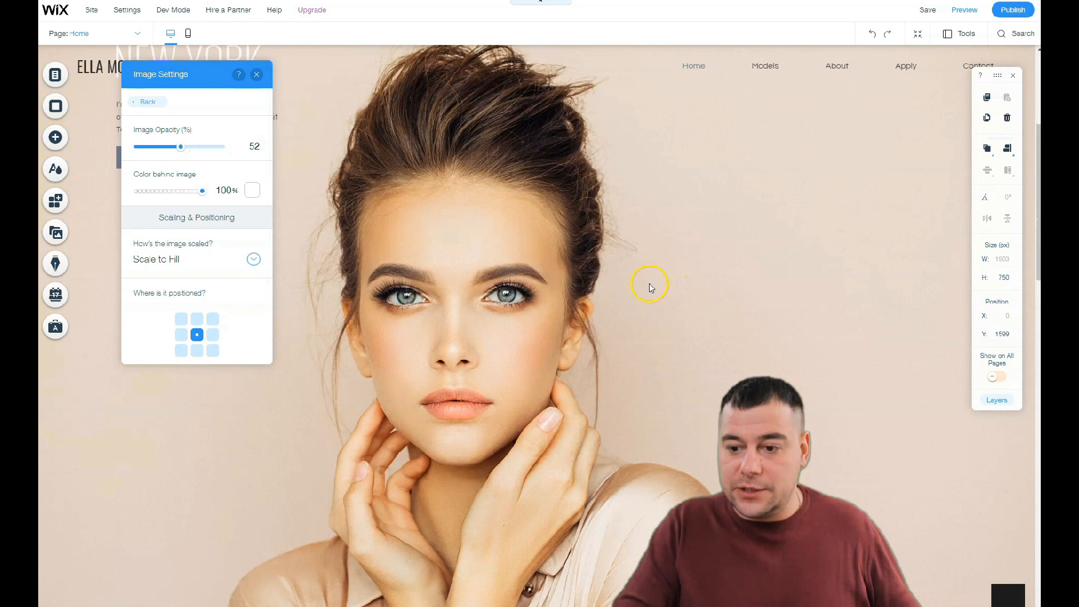
{"action": "scroll", "coordinate": [640, 280], "scroll_direction": "down", "scroll_amount": 4}
{"action": "scroll", "coordinate": [631, 277], "scroll_direction": "down", "scroll_amount": 2}
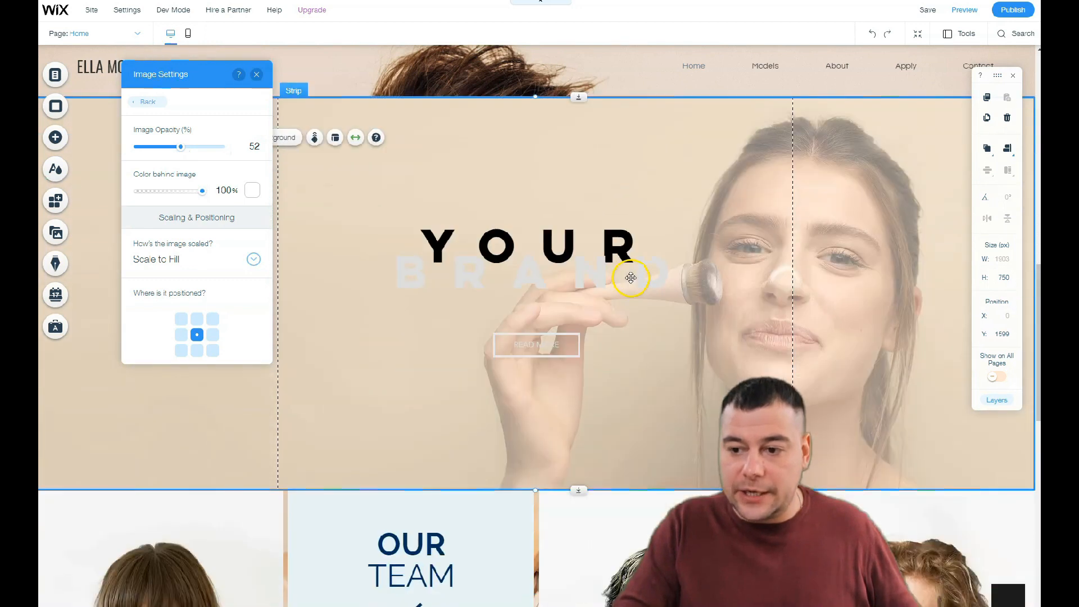
{"action": "left_click", "coordinate": [499, 258]}
{"action": "double_click", "coordinate": [515, 267]}
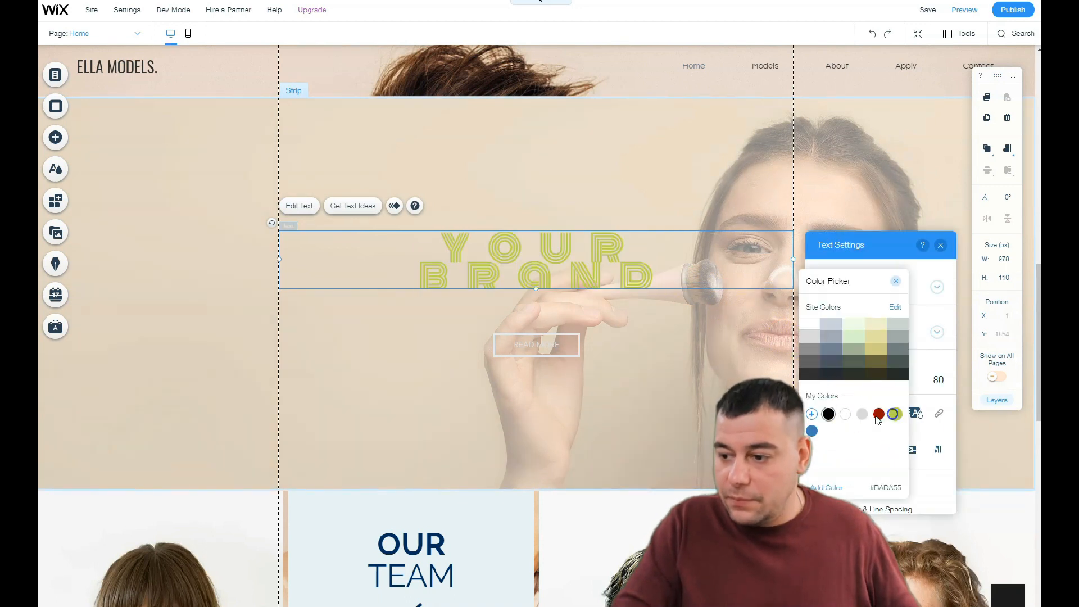
{"action": "left_click", "coordinate": [879, 414]}
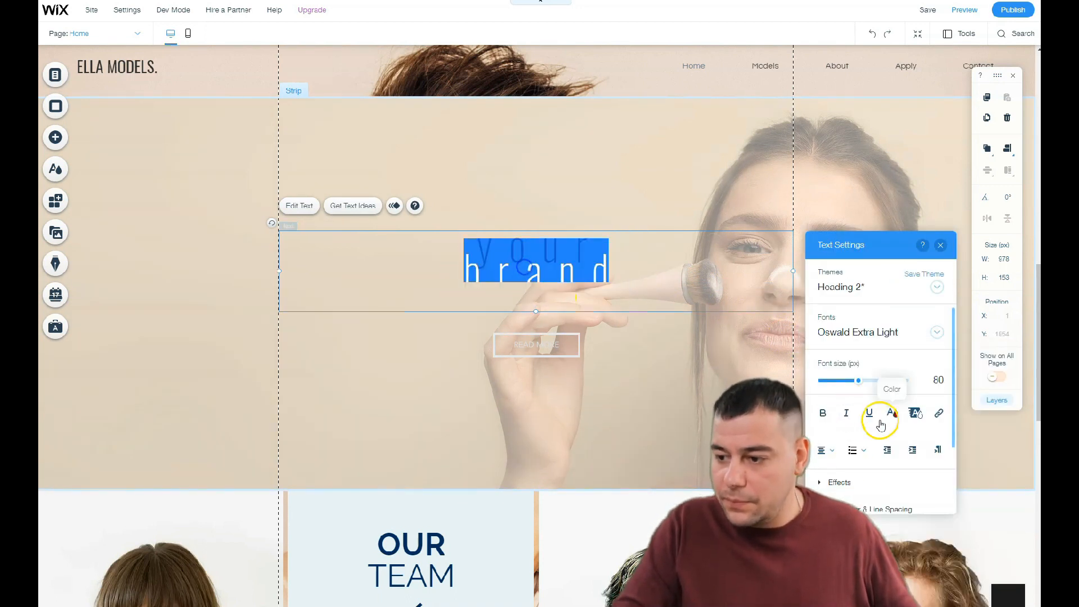
{"action": "left_click", "coordinate": [843, 482]}
{"action": "left_click", "coordinate": [628, 340]}
Move the "your brand" text up and to the left of the makeup brush, to about X -143, Y 1770
{"action": "left_click_drag", "start_coordinate": [546, 271], "coordinate": [391, 249]}
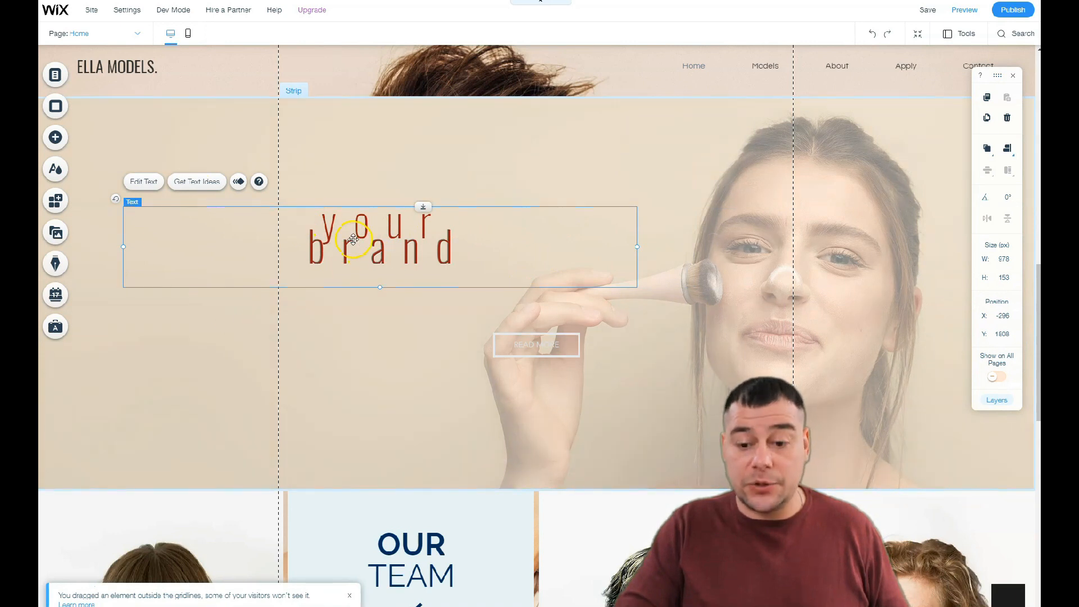
{"action": "left_click_drag", "start_coordinate": [352, 235], "coordinate": [421, 197]}
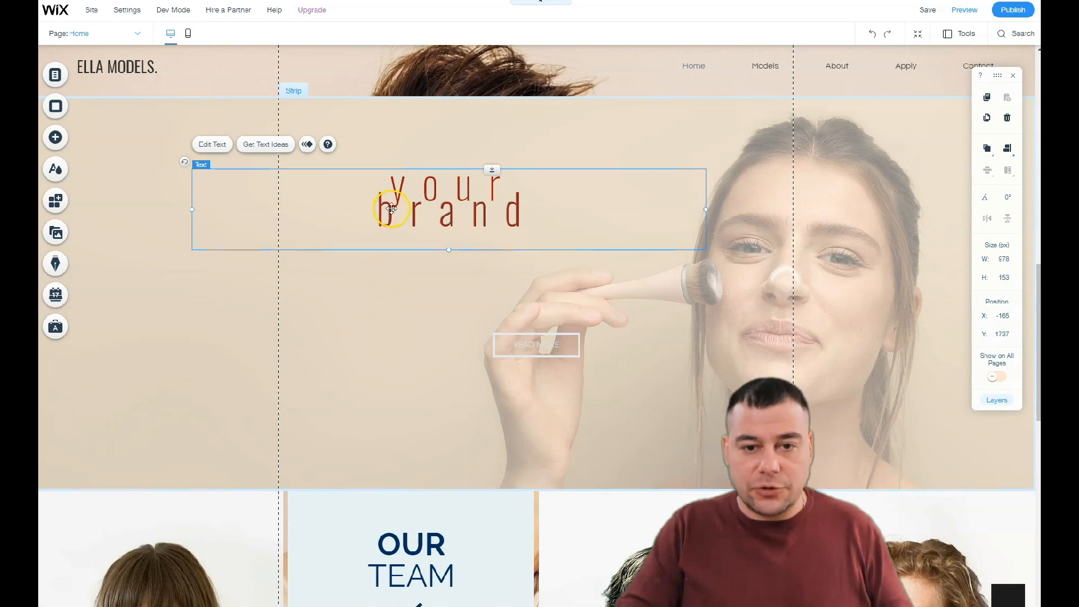
{"action": "mouse_move", "coordinate": [413, 213]}
{"action": "left_mouse_down"}
{"action": "mouse_move", "coordinate": [407, 375]}
{"action": "mouse_move", "coordinate": [406, 180]}
{"action": "mouse_move", "coordinate": [417, 228]}
{"action": "left_mouse_up"}
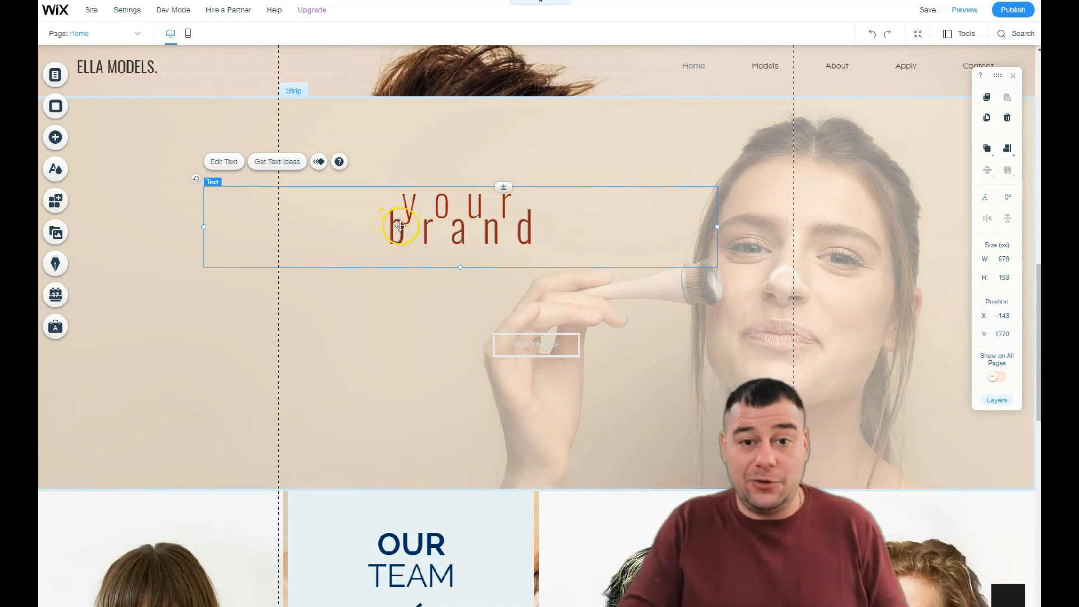
Open the video choices for the snowy forest strip's background and search Media from Wix for "model"
{"action": "scroll", "coordinate": [399, 252], "scroll_direction": "down", "scroll_amount": 5}
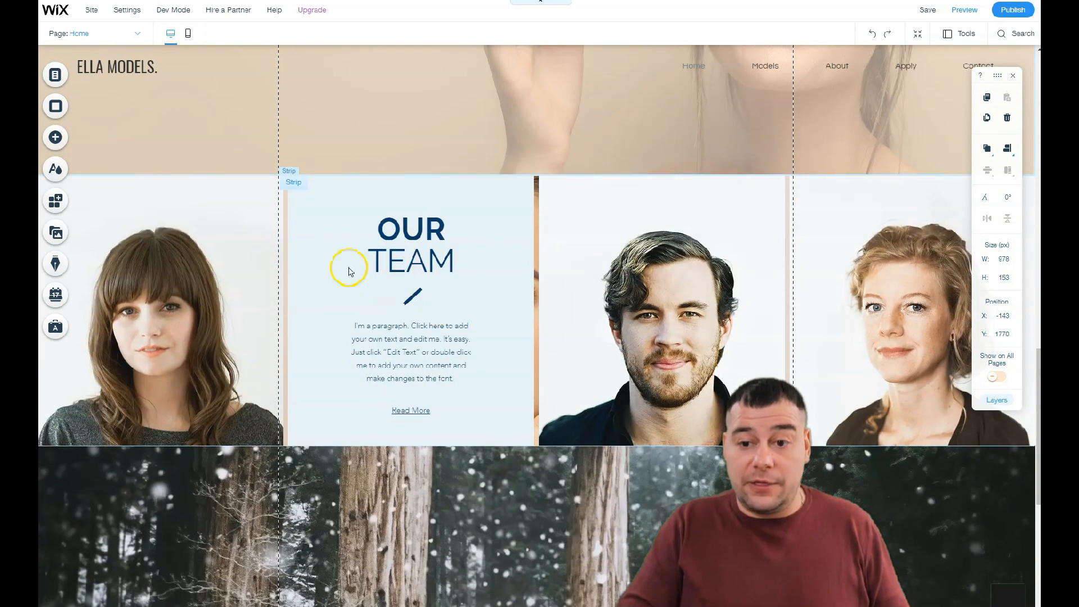
{"action": "scroll", "coordinate": [513, 301], "scroll_direction": "down", "scroll_amount": 5}
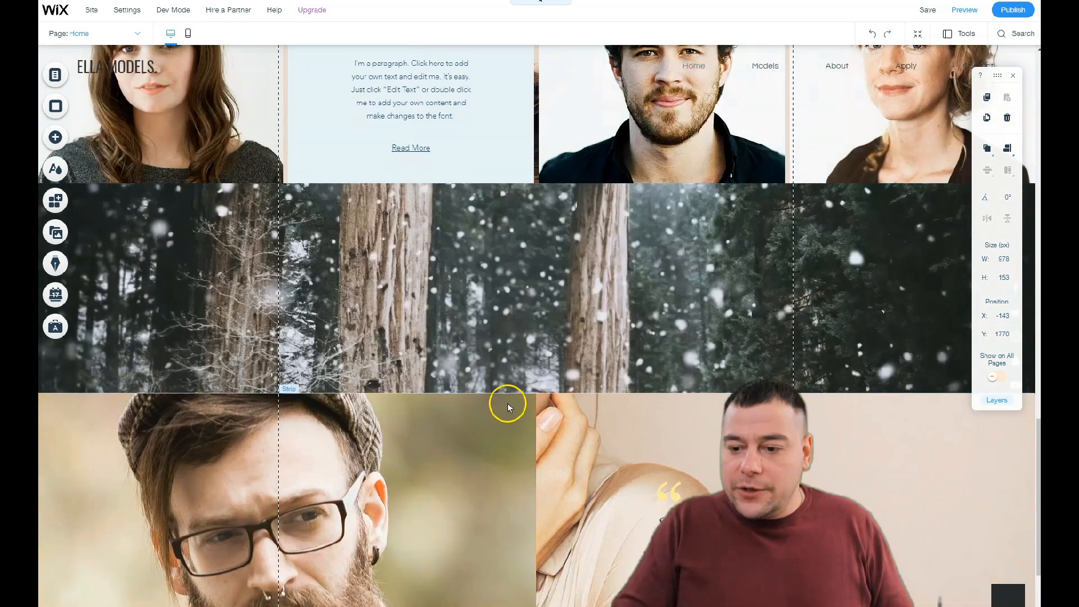
{"action": "left_click", "coordinate": [460, 293]}
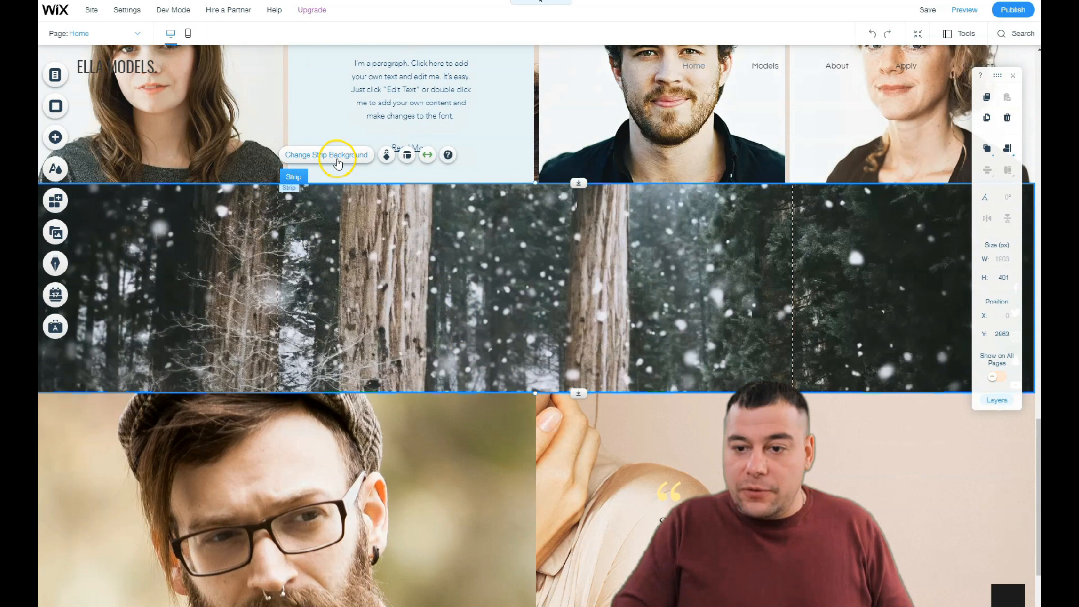
{"action": "left_click", "coordinate": [338, 161]}
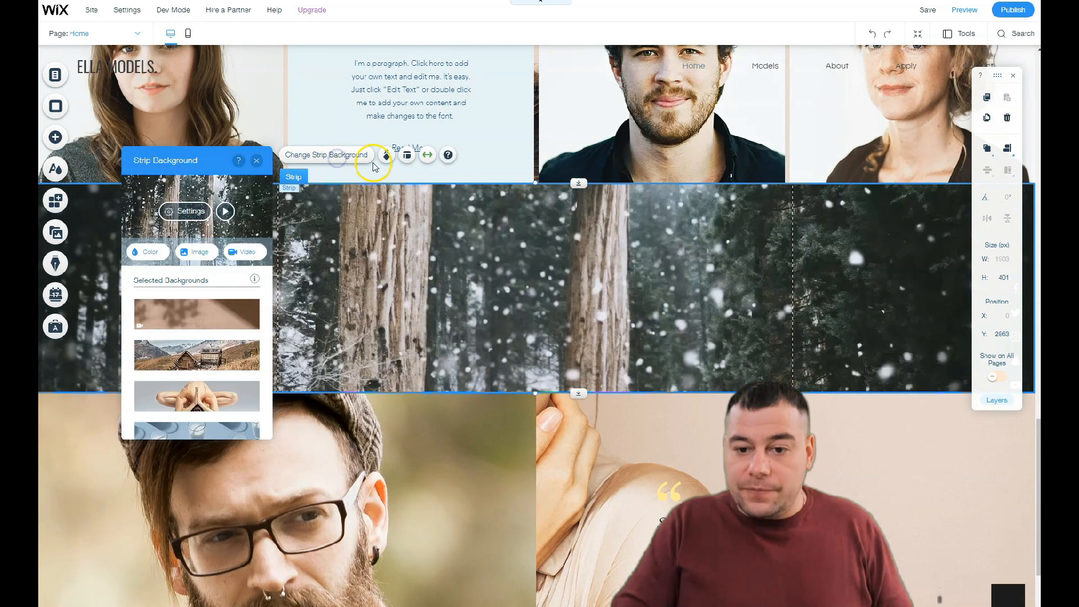
{"action": "left_click", "coordinate": [241, 257]}
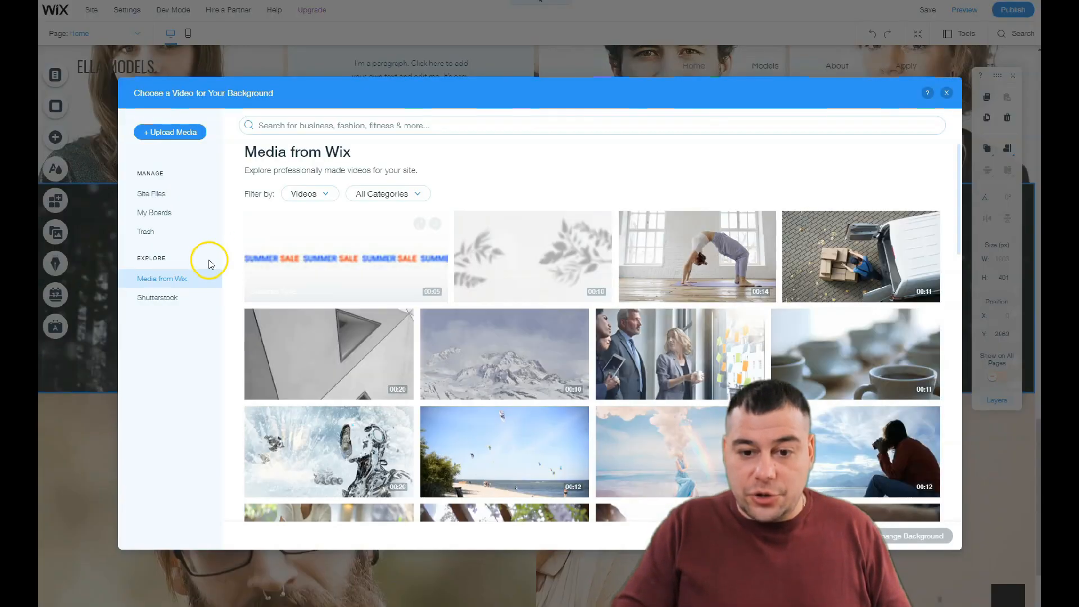
{"action": "left_click", "coordinate": [388, 125]}
{"action": "type", "text": "model"}
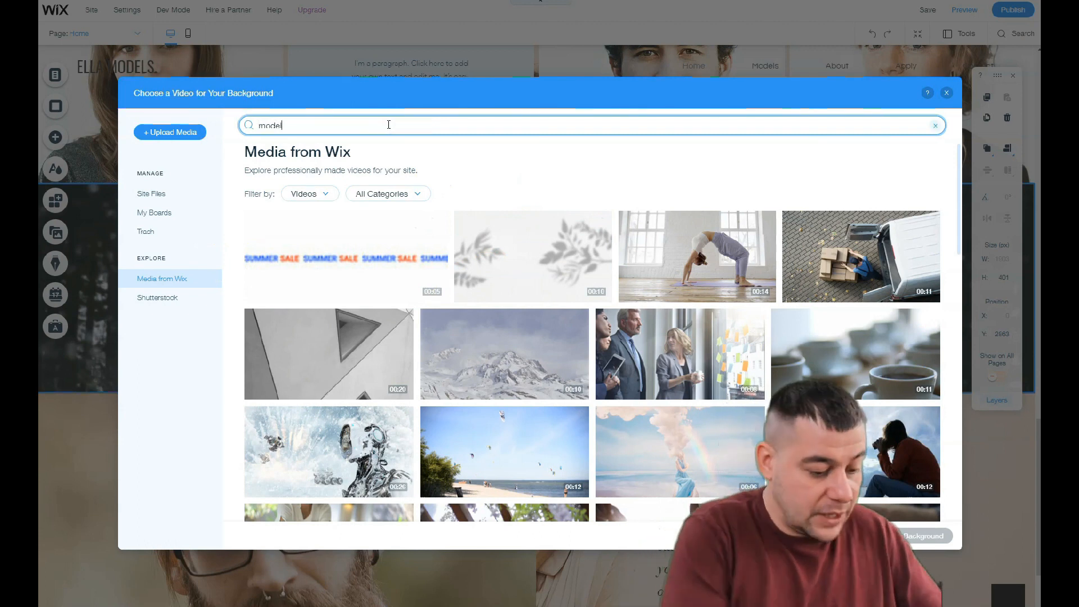
{"action": "key", "text": "Return"}
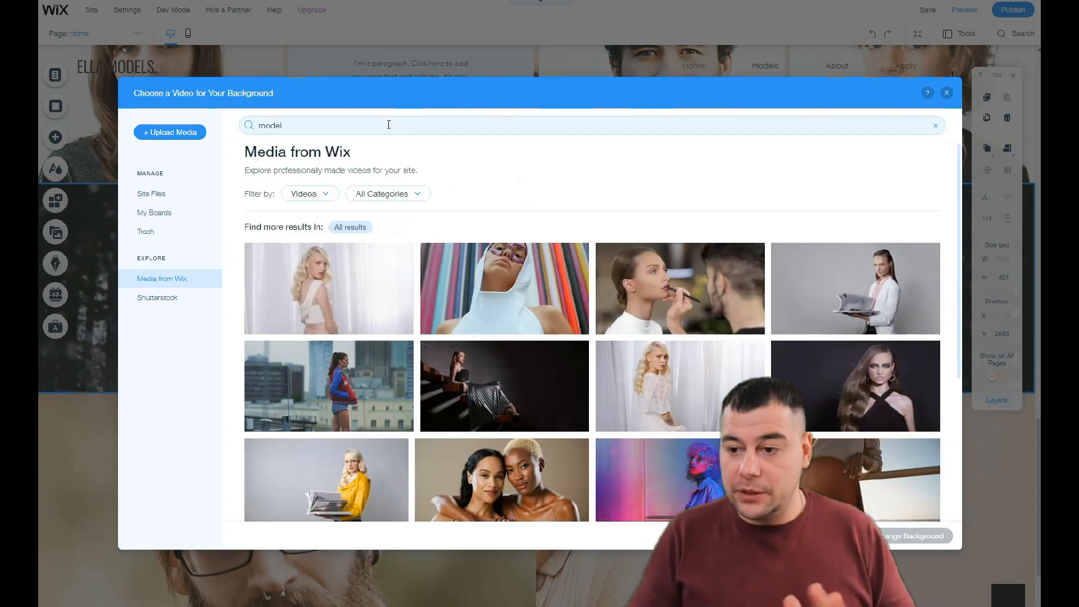
Set the Magazine Cinemagraph video as the forest strip's background
{"action": "scroll", "coordinate": [534, 292], "scroll_direction": "down", "scroll_amount": 1}
{"action": "scroll", "coordinate": [533, 289], "scroll_direction": "up", "scroll_amount": 1}
{"action": "scroll", "coordinate": [534, 299], "scroll_direction": "down", "scroll_amount": 3}
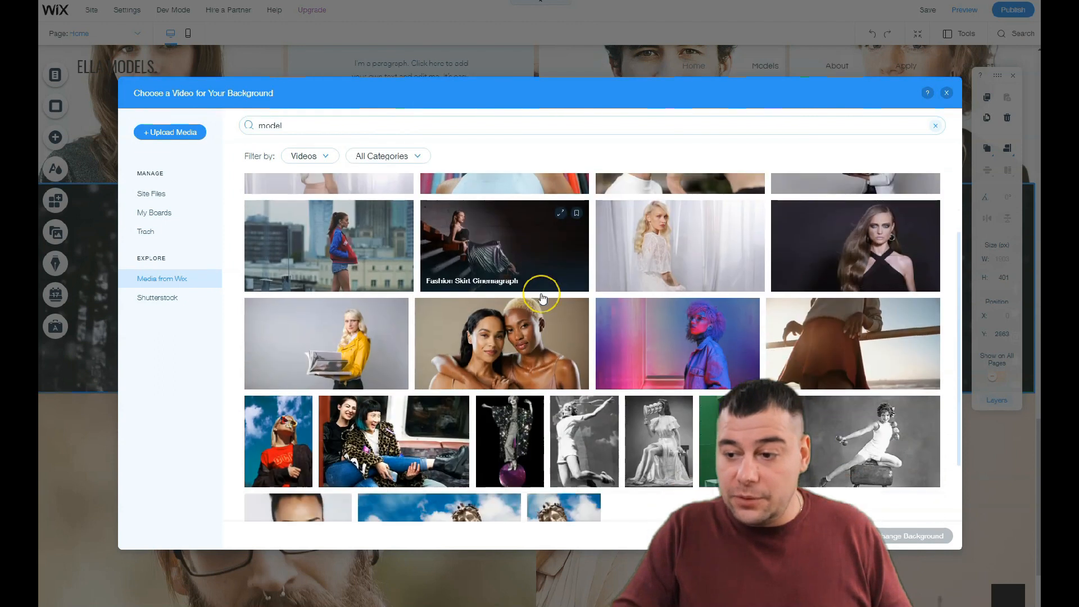
{"action": "scroll", "coordinate": [543, 299], "scroll_direction": "up", "scroll_amount": 1}
{"action": "scroll", "coordinate": [543, 299], "scroll_direction": "up", "scroll_amount": 2}
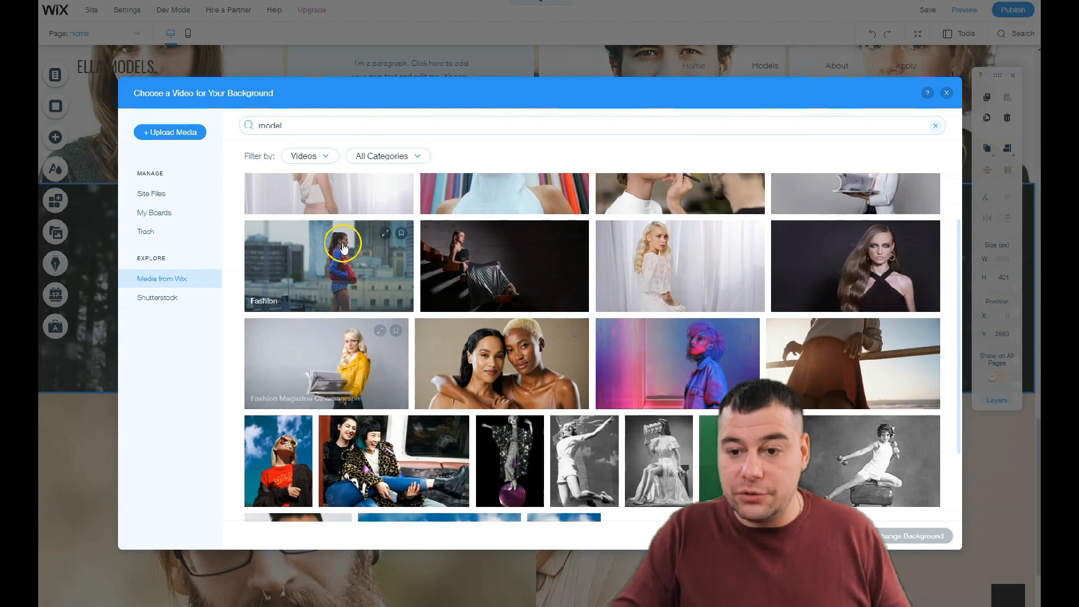
{"action": "scroll", "coordinate": [324, 284], "scroll_direction": "up", "scroll_amount": 3}
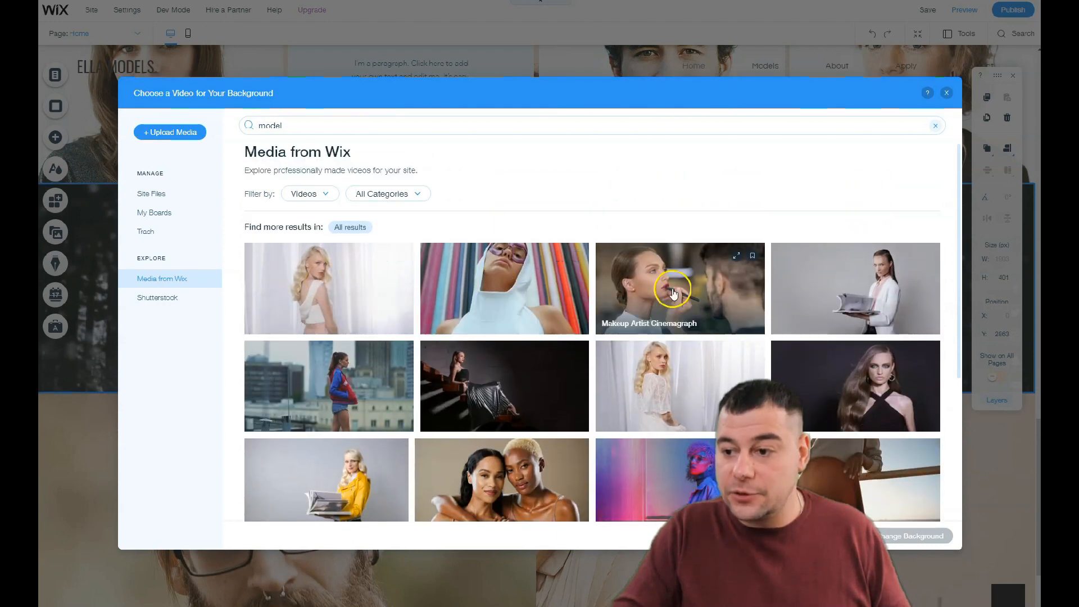
{"action": "left_click", "coordinate": [845, 288]}
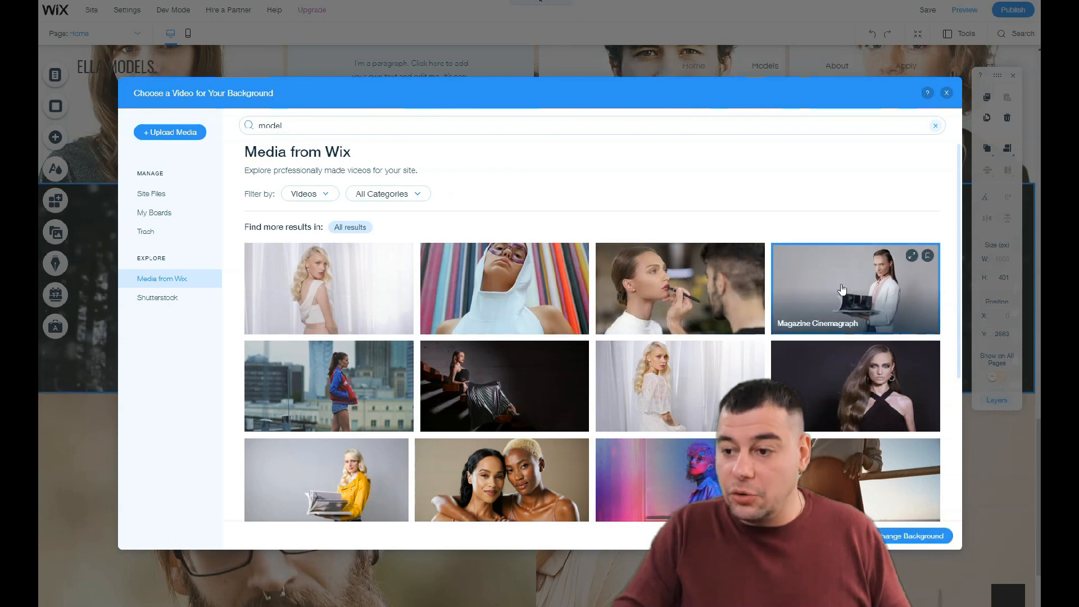
{"action": "left_click", "coordinate": [894, 538]}
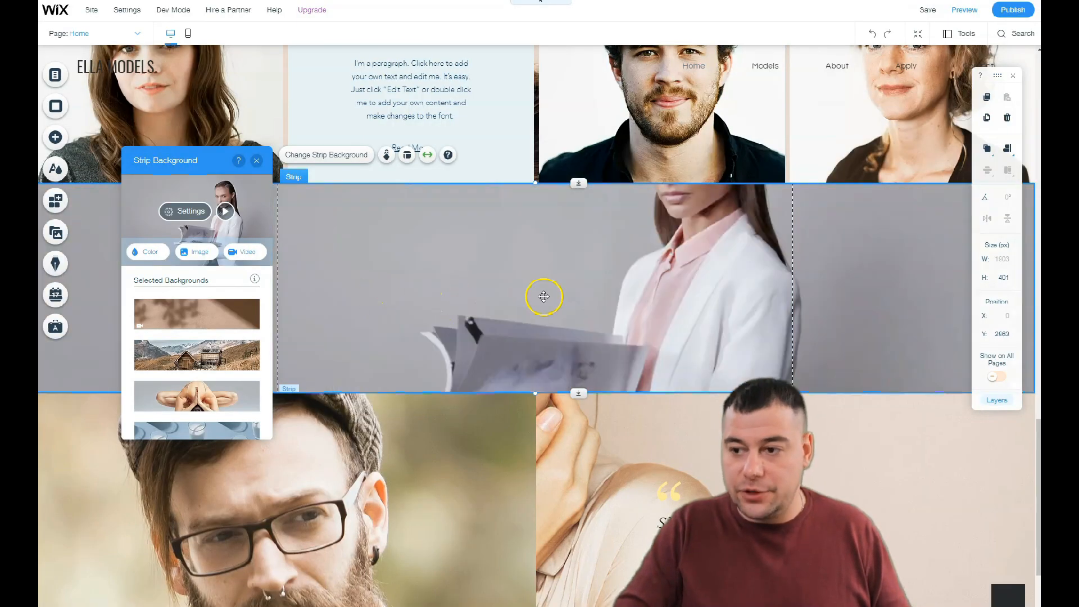
Extend the magazine video strip's lower edge to a height of about 589 px and close its background settings
{"action": "left_click_drag", "start_coordinate": [550, 392], "coordinate": [557, 492]}
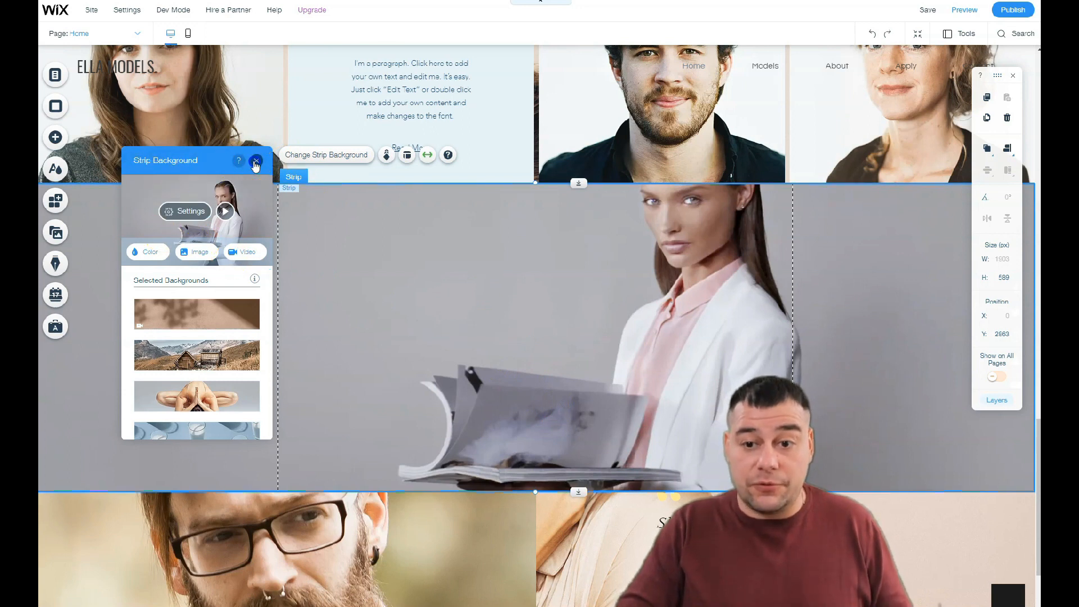
{"action": "left_click", "coordinate": [256, 163]}
{"action": "scroll", "coordinate": [562, 344], "scroll_direction": "down", "scroll_amount": 3}
{"action": "scroll", "coordinate": [575, 344], "scroll_direction": "up", "scroll_amount": 5}
{"action": "scroll", "coordinate": [574, 343], "scroll_direction": "down", "scroll_amount": 5}
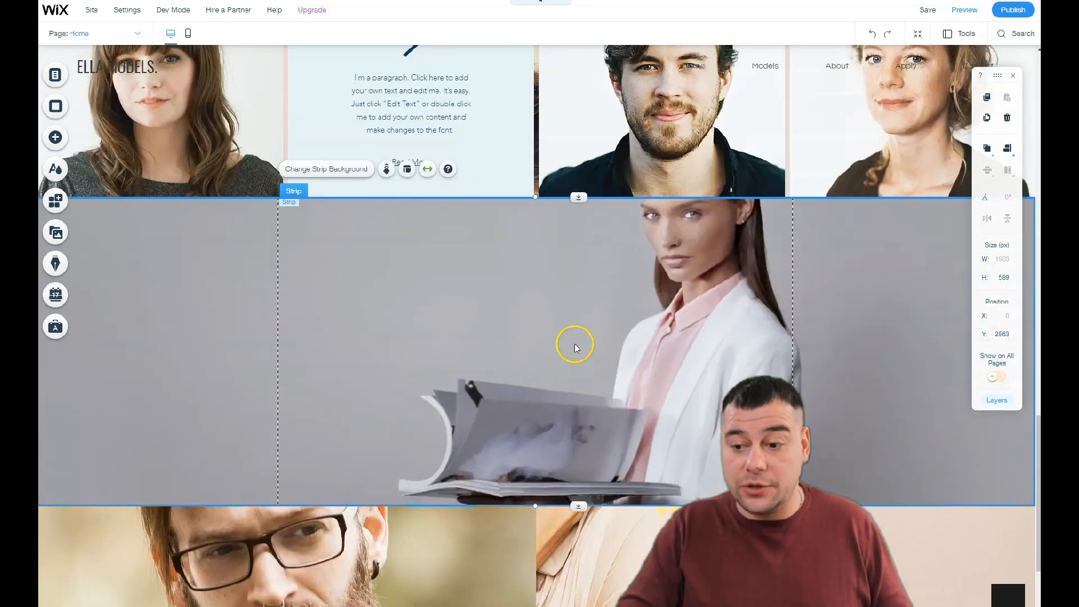
Add the social bar with grey round icons to the Ella Models hero strip, just below the Models, About and Apply links
{"action": "scroll", "coordinate": [568, 466], "scroll_direction": "up", "scroll_amount": 7}
{"action": "scroll", "coordinate": [527, 426], "scroll_direction": "up", "scroll_amount": 8}
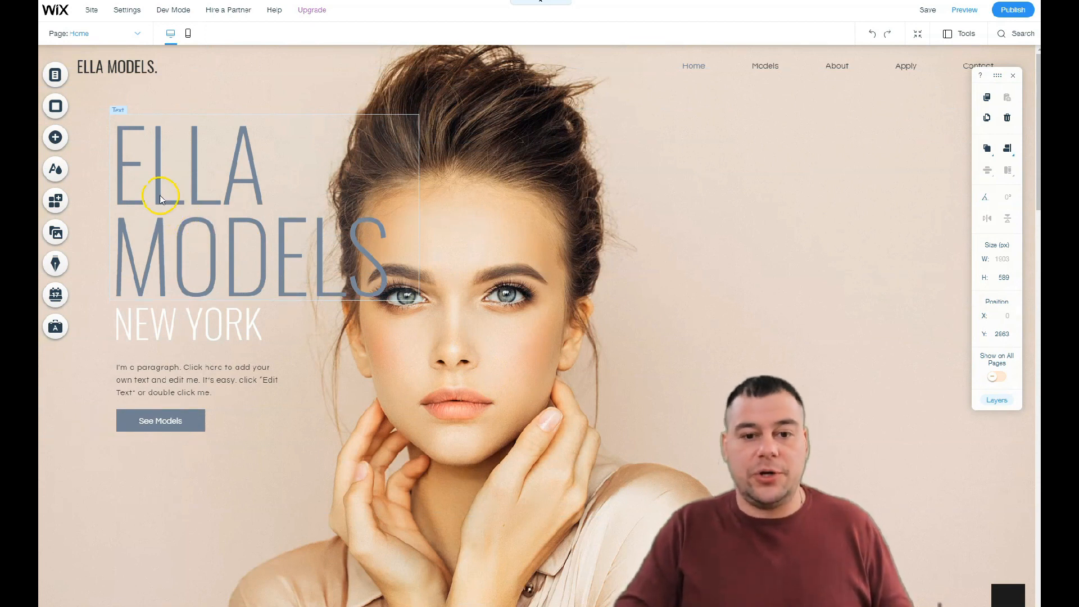
{"action": "left_click", "coordinate": [55, 138]}
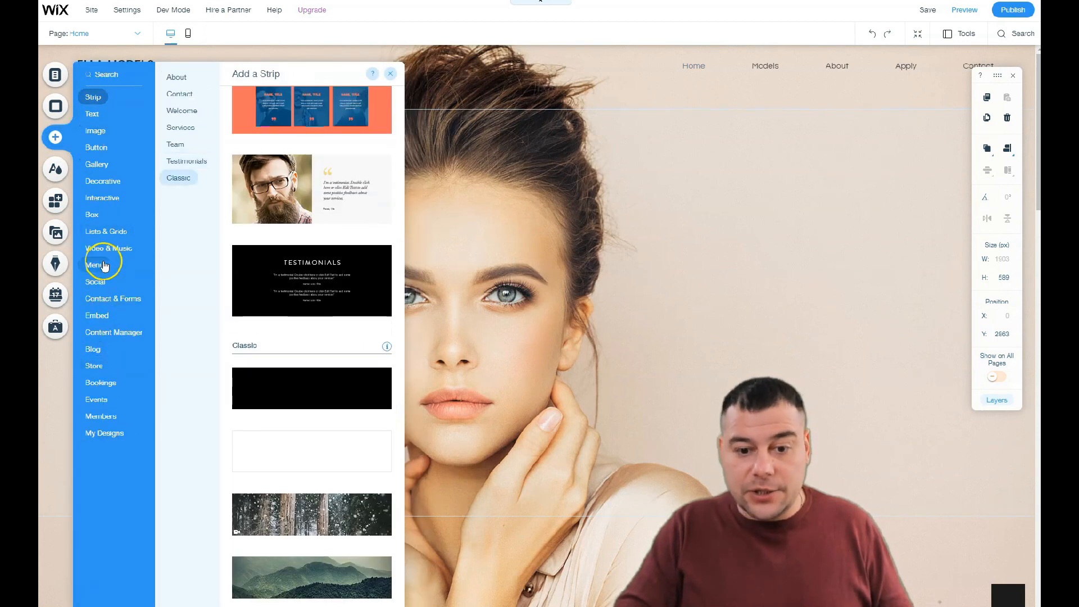
{"action": "mouse_move", "coordinate": [97, 388]}
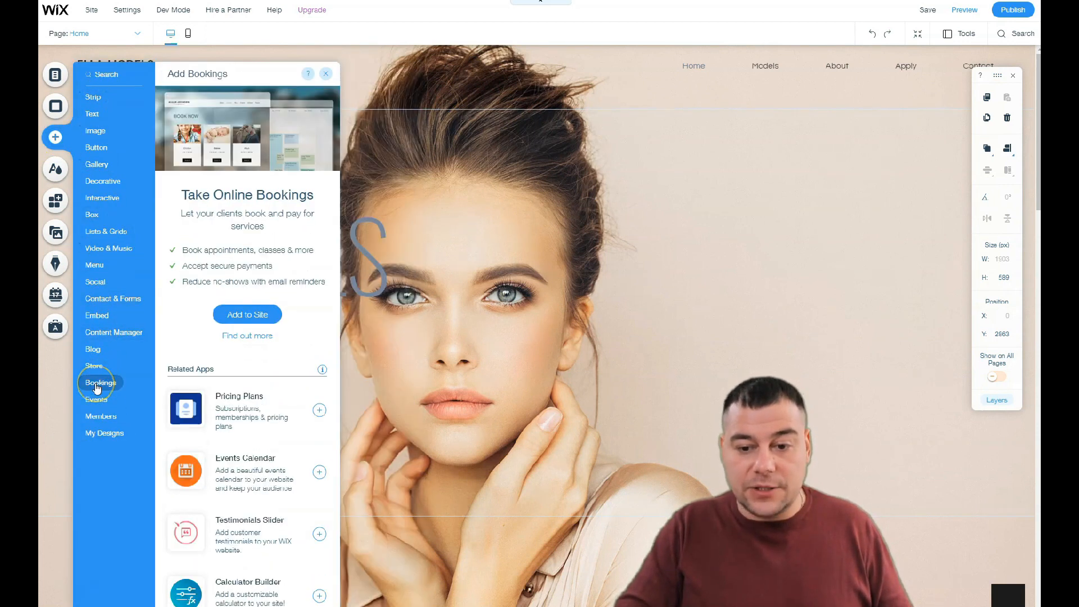
{"action": "left_click", "coordinate": [98, 400]}
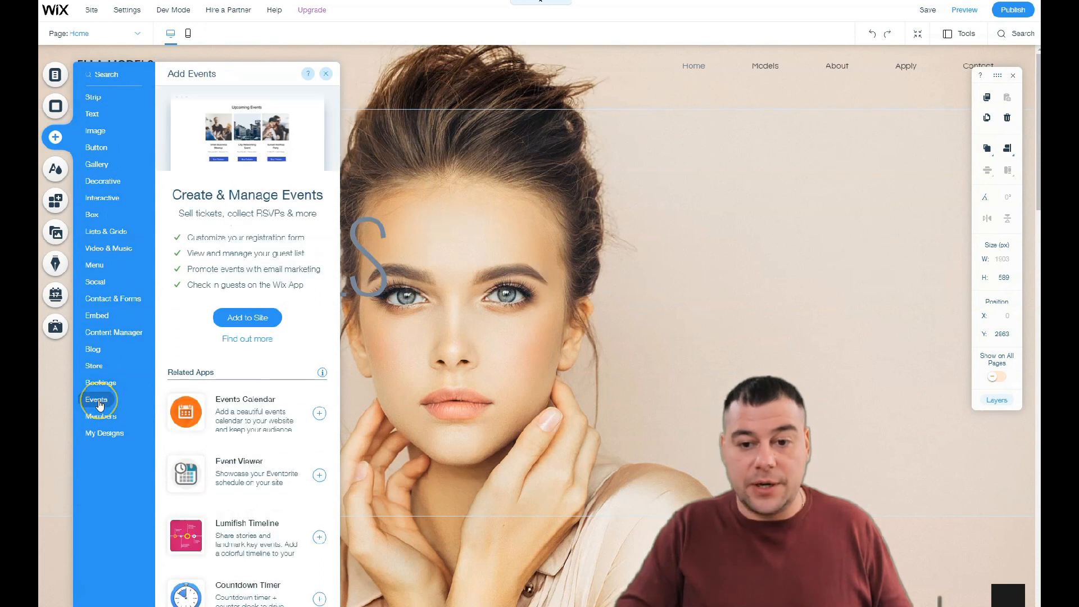
{"action": "left_click", "coordinate": [99, 415]}
{"action": "left_click", "coordinate": [104, 300]}
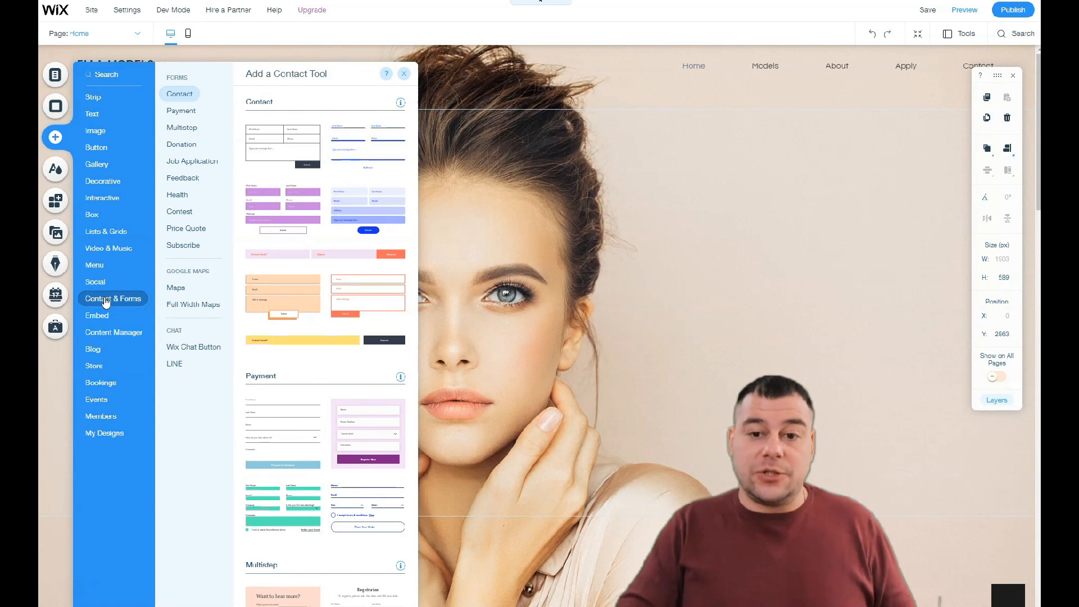
{"action": "left_click", "coordinate": [101, 287]}
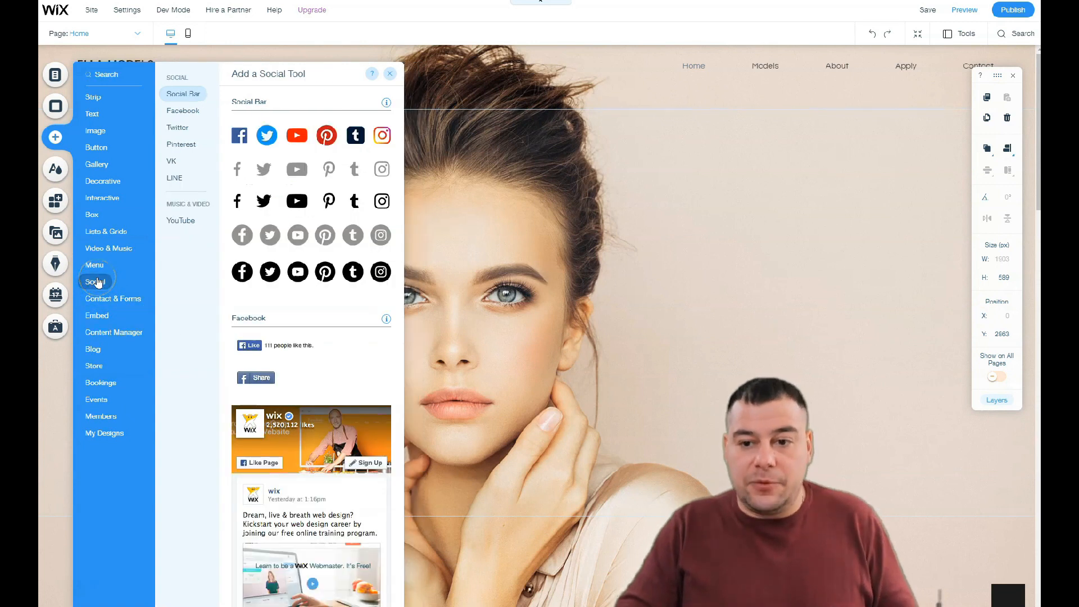
{"action": "left_click_drag", "start_coordinate": [328, 227], "coordinate": [836, 121]}
{"action": "left_click", "coordinate": [710, 249]}
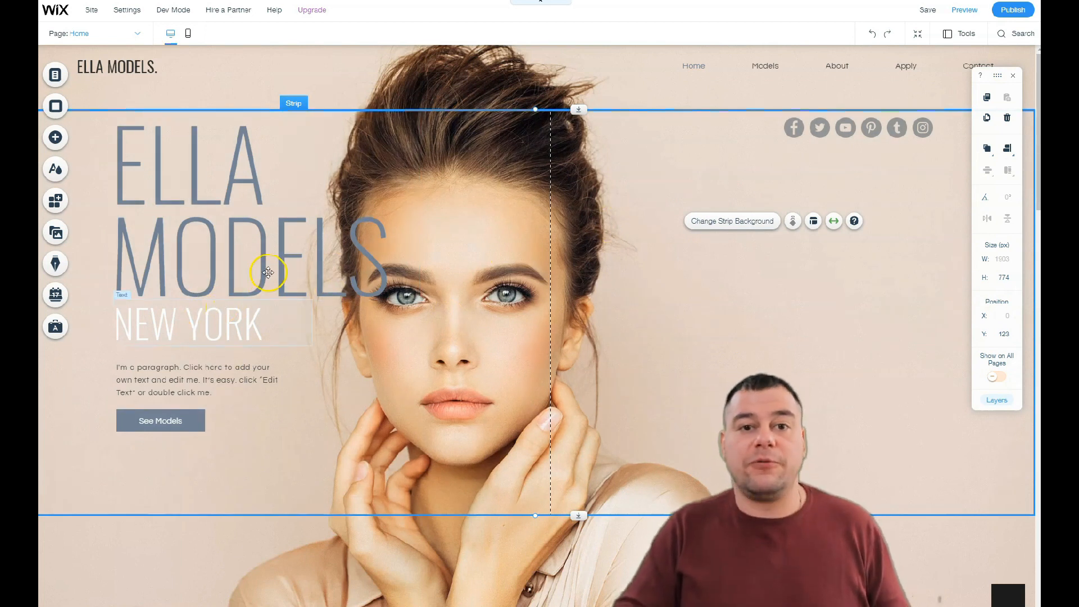
Examine the Home page's layout in the mobile view from the hero to the testimonial, and return to the desktop view
{"action": "left_click", "coordinate": [188, 34]}
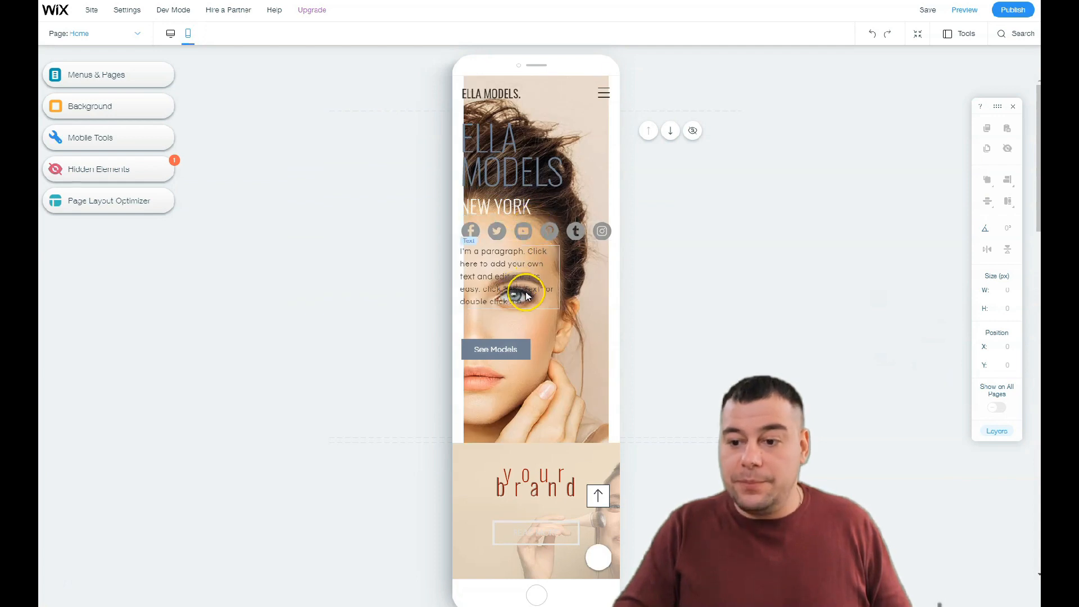
{"action": "scroll", "coordinate": [522, 276], "scroll_direction": "down", "scroll_amount": 6}
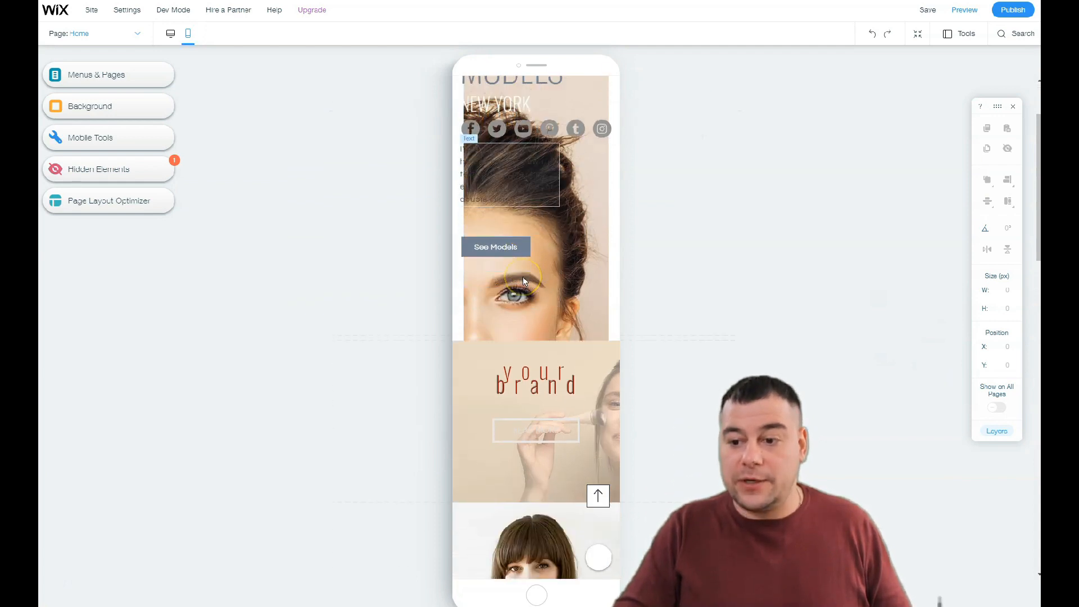
{"action": "scroll", "coordinate": [523, 277], "scroll_direction": "down", "scroll_amount": 10}
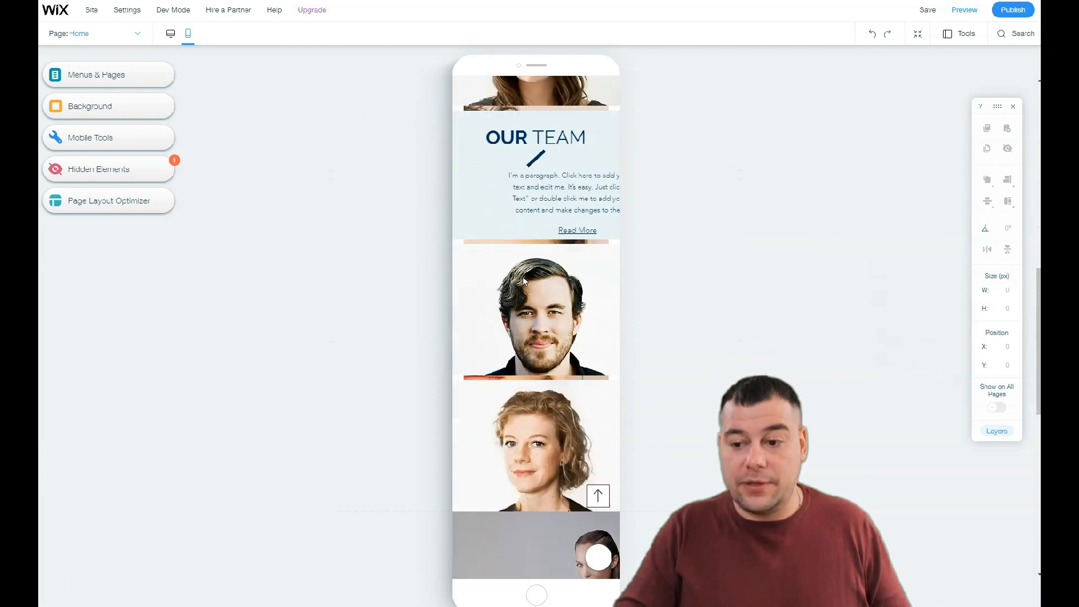
{"action": "scroll", "coordinate": [523, 277], "scroll_direction": "down", "scroll_amount": 5}
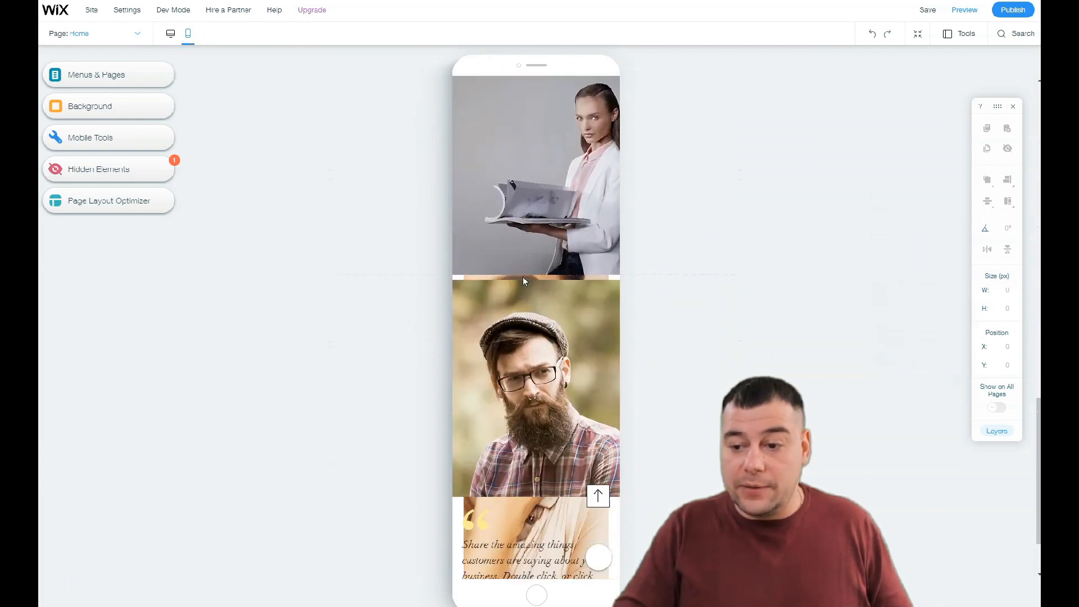
{"action": "scroll", "coordinate": [523, 277], "scroll_direction": "up", "scroll_amount": 20}
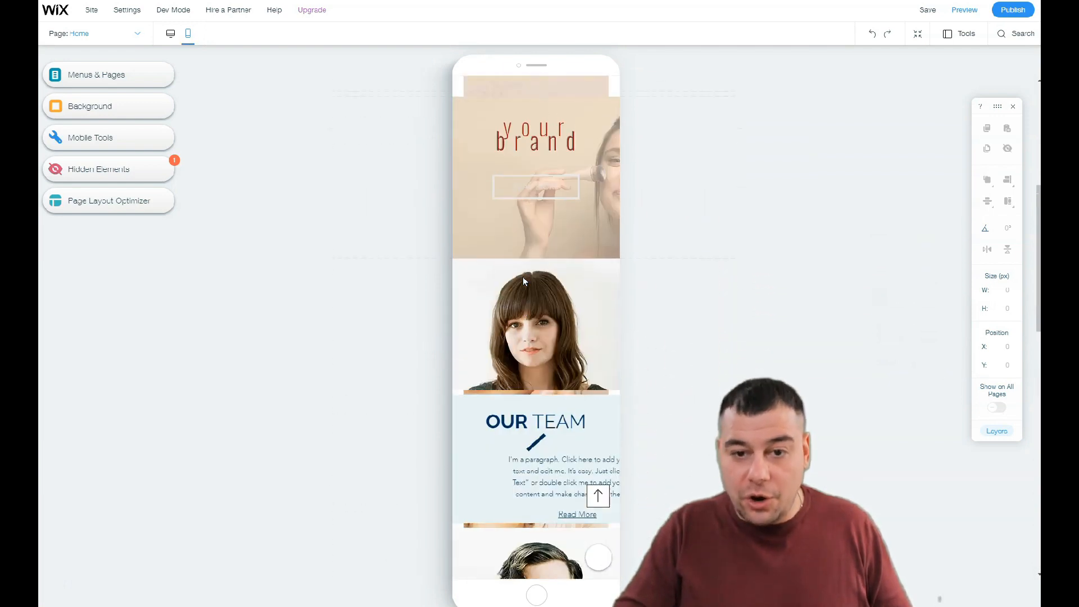
{"action": "left_click", "coordinate": [460, 173]}
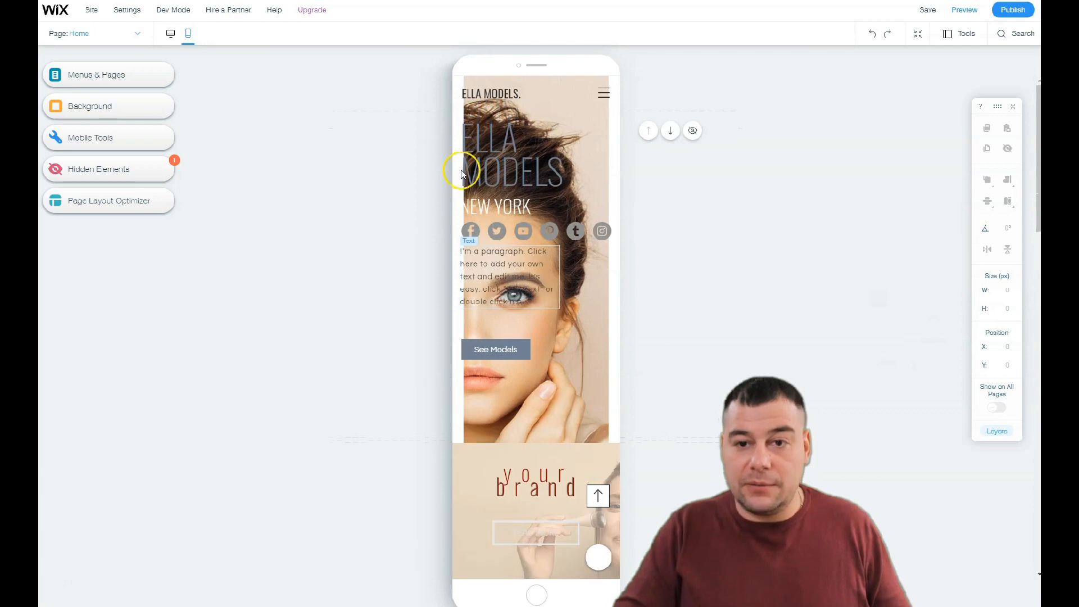
{"action": "left_click", "coordinate": [170, 33]}
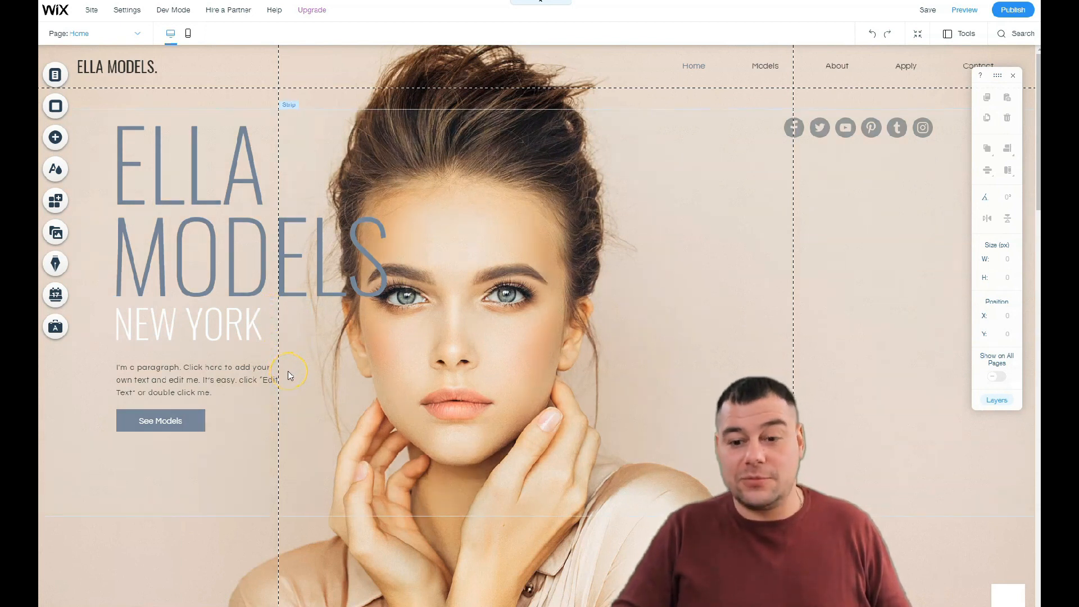
Switch to the Wix homepage and look through its sections on templates, business features and creating a free website
{"action": "scroll", "coordinate": [320, 388], "scroll_direction": "down", "scroll_amount": 3}
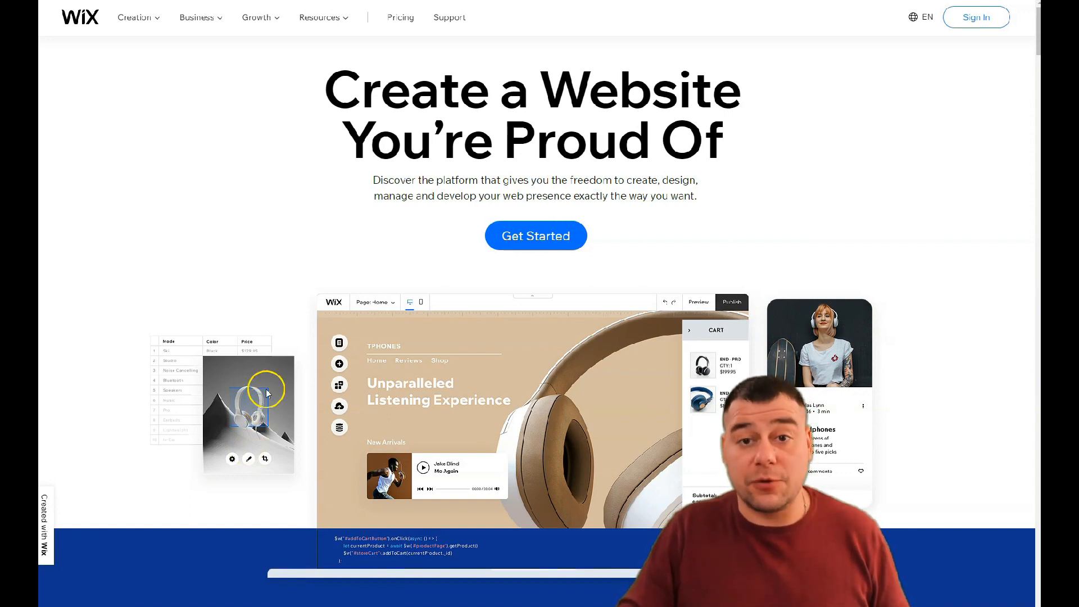
{"action": "scroll", "coordinate": [277, 384], "scroll_direction": "down", "scroll_amount": 5}
{"action": "scroll", "coordinate": [278, 385], "scroll_direction": "down", "scroll_amount": 20}
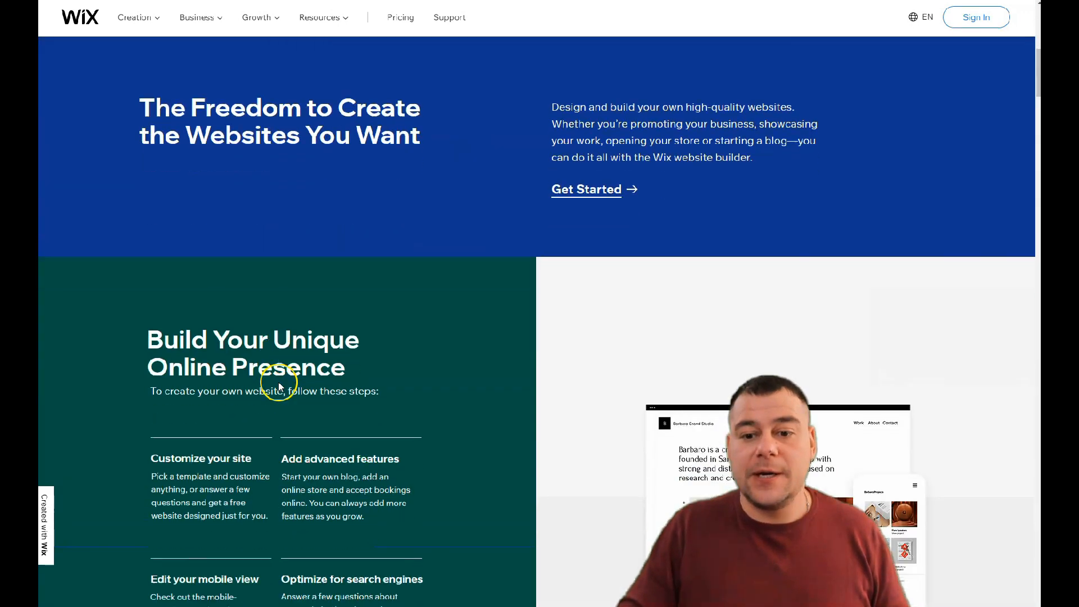
{"action": "scroll", "coordinate": [281, 386], "scroll_direction": "down", "scroll_amount": 18}
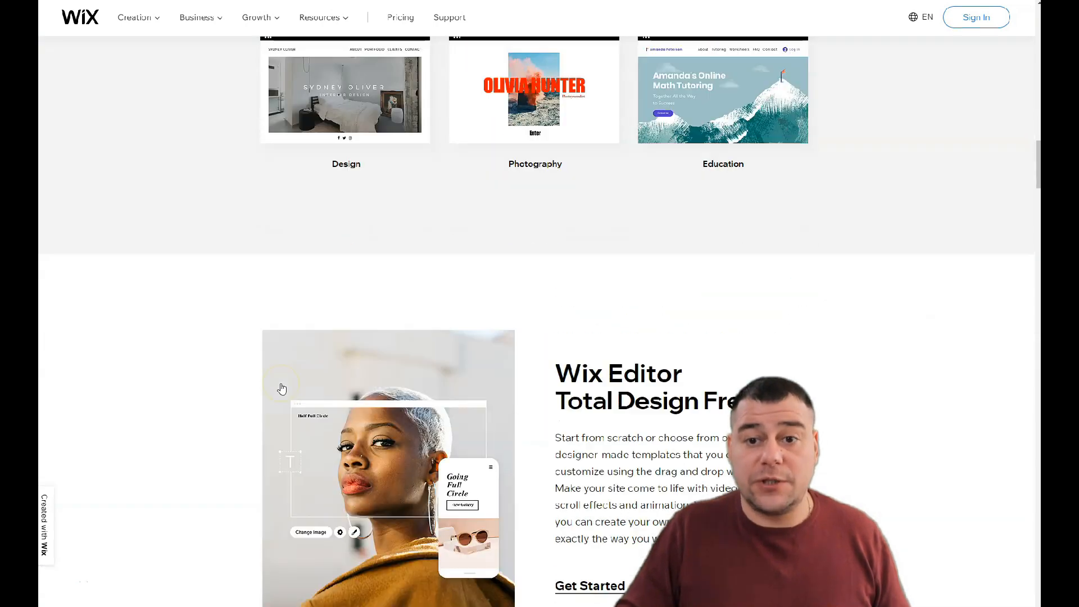
{"action": "scroll", "coordinate": [283, 388], "scroll_direction": "down", "scroll_amount": 18}
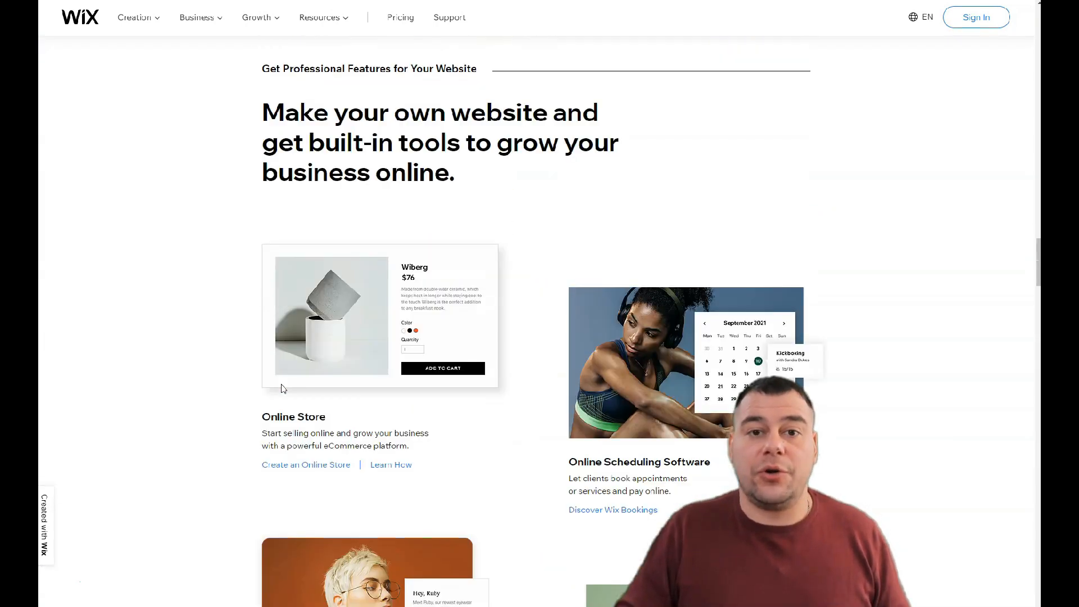
{"action": "scroll", "coordinate": [283, 389], "scroll_direction": "down", "scroll_amount": 18}
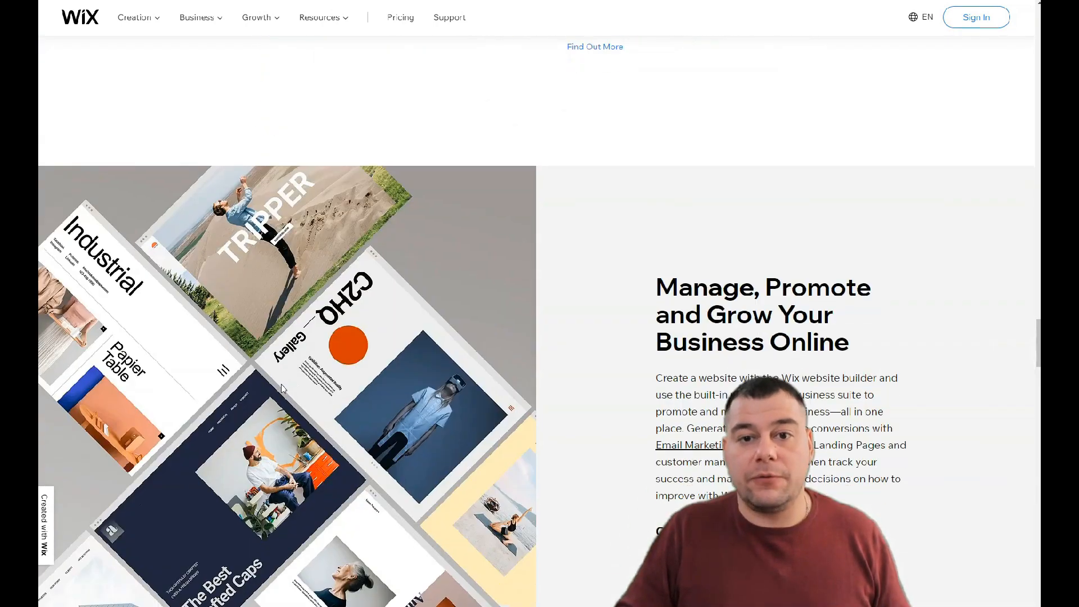
{"action": "scroll", "coordinate": [283, 388], "scroll_direction": "down", "scroll_amount": 12}
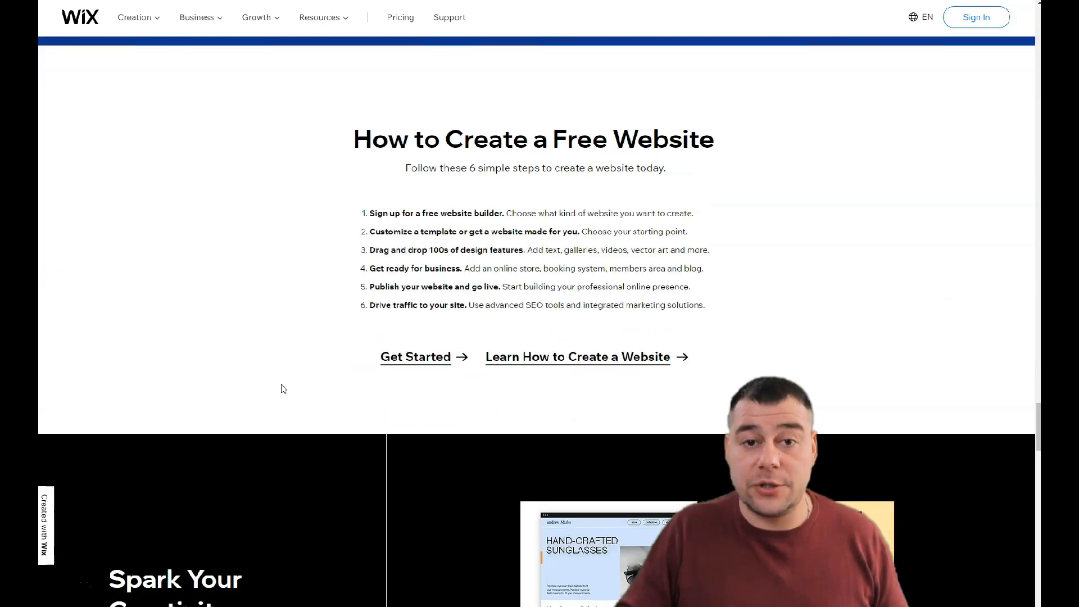
{"action": "scroll", "coordinate": [283, 389], "scroll_direction": "up", "scroll_amount": 6}
{"action": "scroll", "coordinate": [283, 388], "scroll_direction": "up", "scroll_amount": 18}
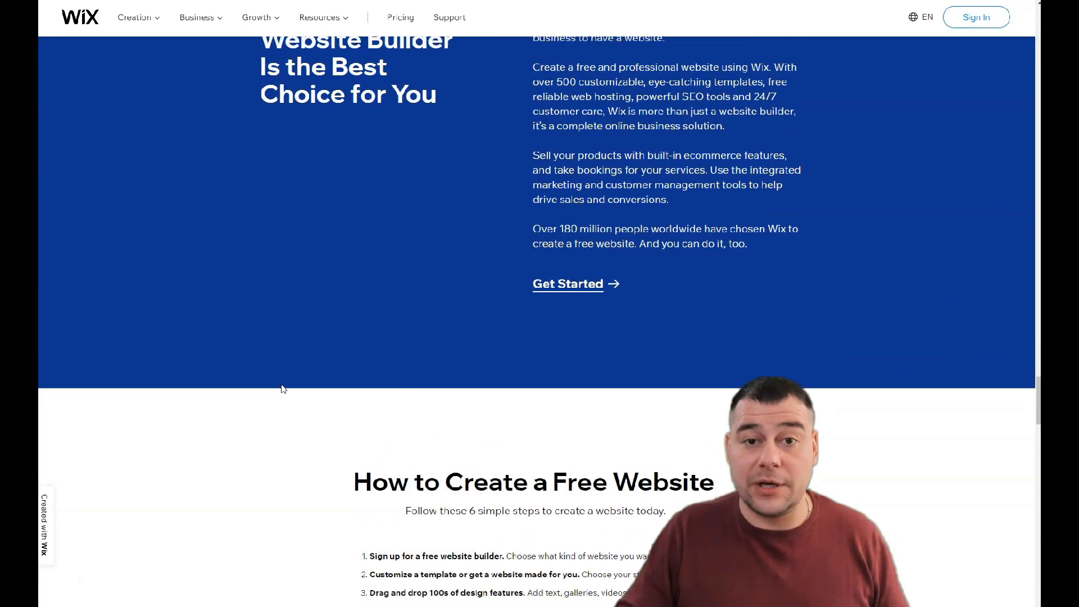
{"action": "scroll", "coordinate": [283, 388], "scroll_direction": "up", "scroll_amount": 15}
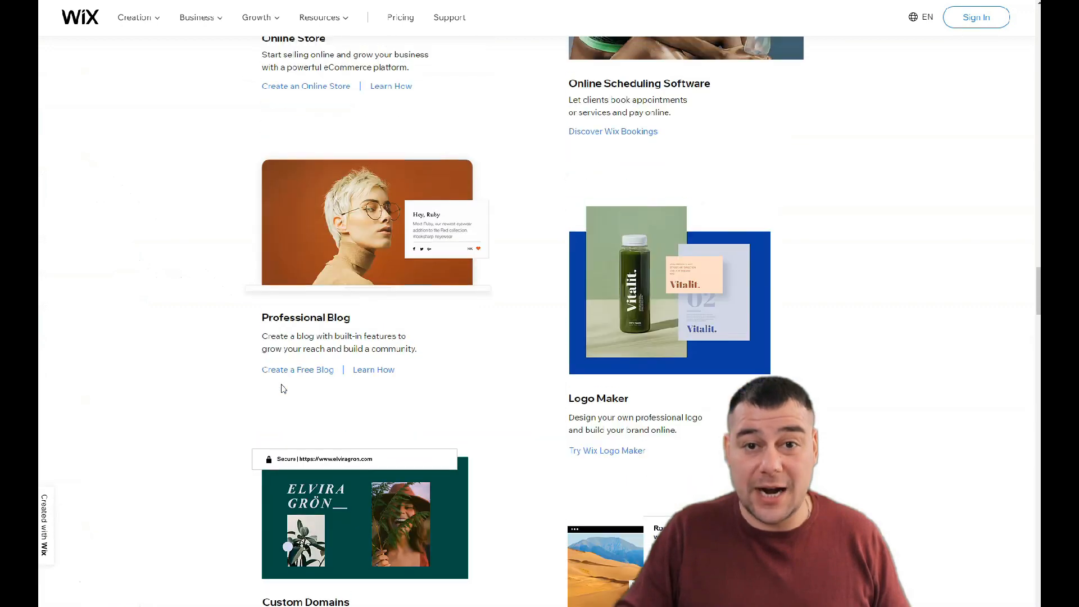
{"action": "scroll", "coordinate": [281, 385], "scroll_direction": "up", "scroll_amount": 15}
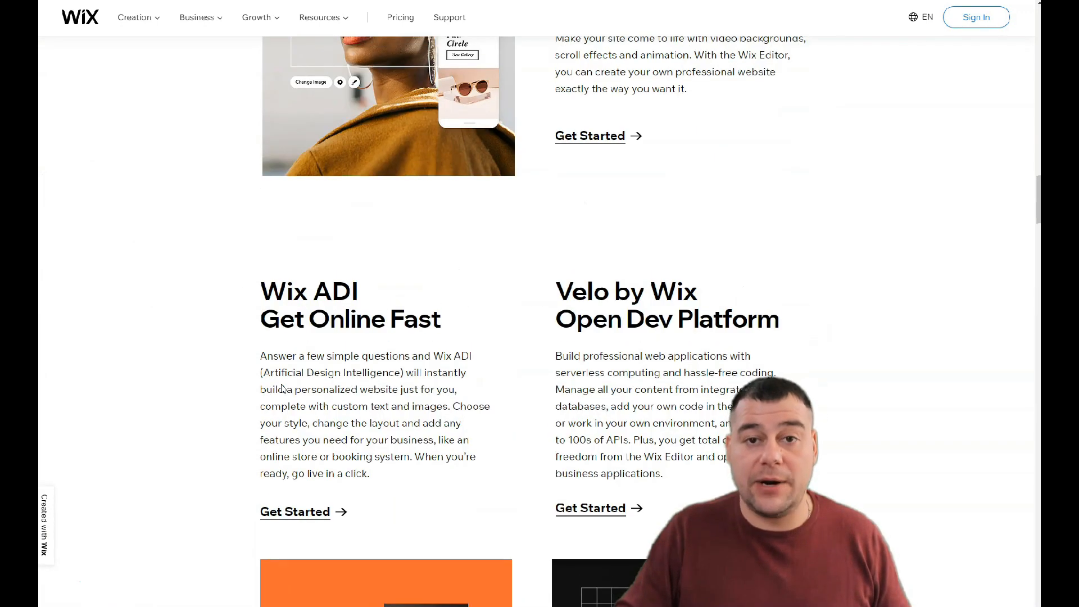
{"action": "scroll", "coordinate": [281, 384], "scroll_direction": "up", "scroll_amount": 10}
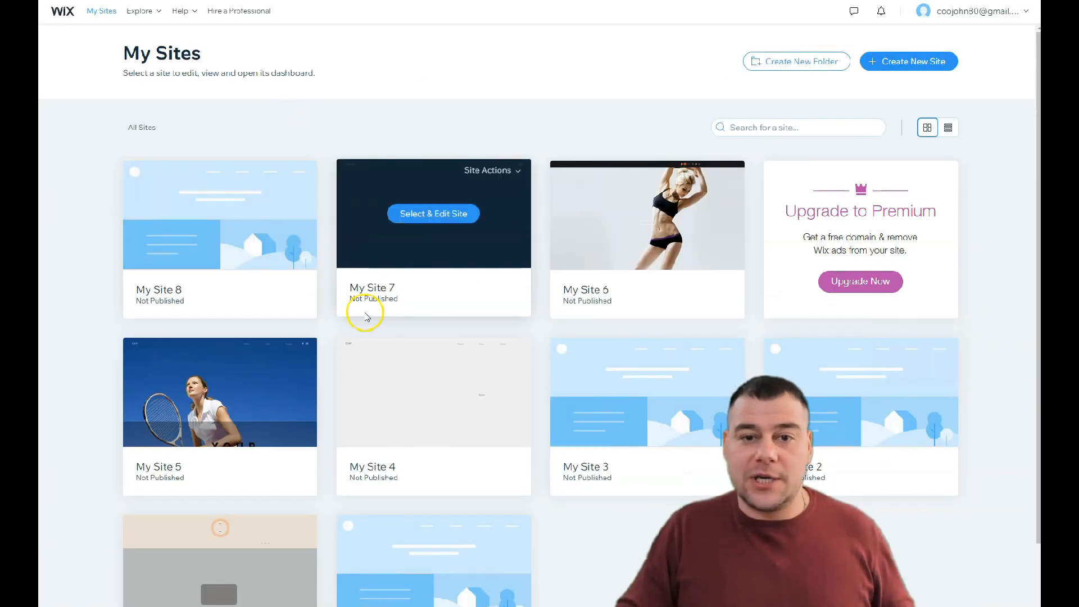
Start creating a new site with the Editor and open the website template gallery
{"action": "left_click", "coordinate": [888, 63]}
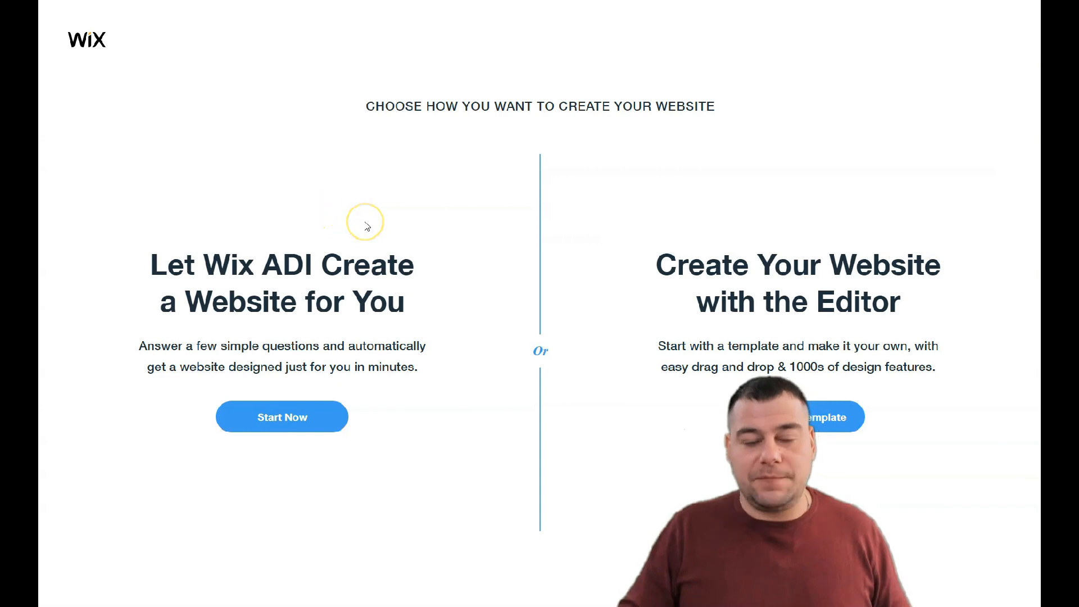
{"action": "left_click", "coordinate": [338, 219]}
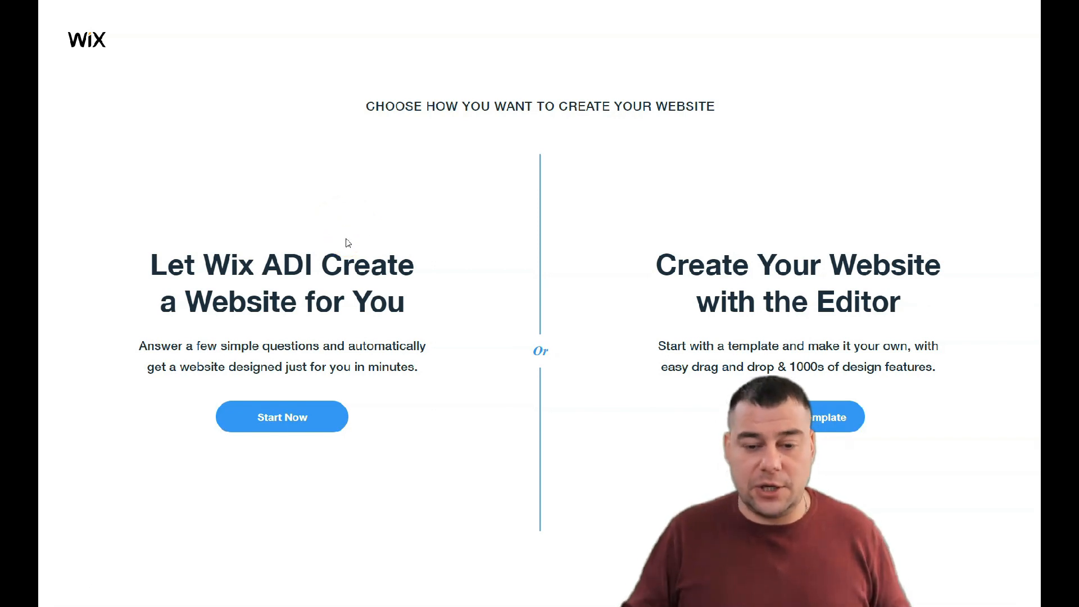
{"action": "left_click", "coordinate": [337, 236]}
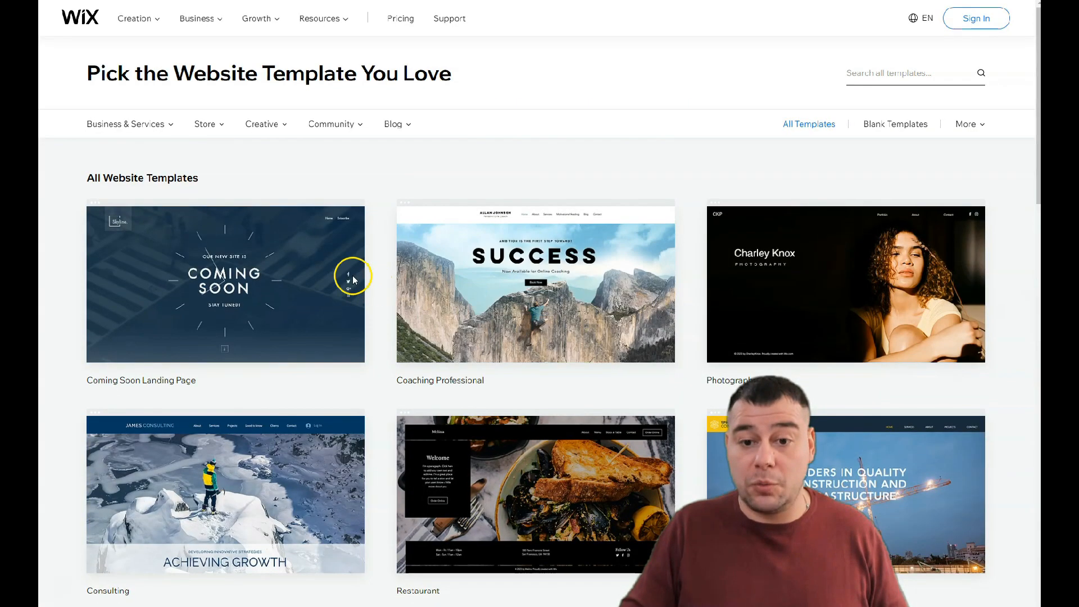
Look through the first three pages of the website template gallery for a suitable design
{"action": "scroll", "coordinate": [414, 298], "scroll_direction": "down", "scroll_amount": 10}
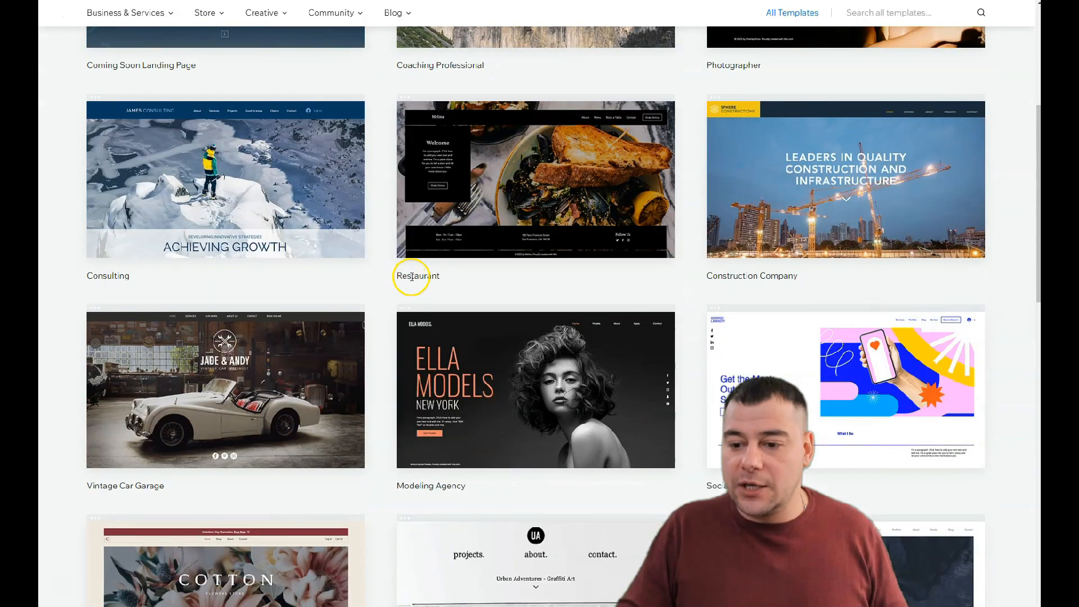
{"action": "scroll", "coordinate": [381, 232], "scroll_direction": "down", "scroll_amount": 3}
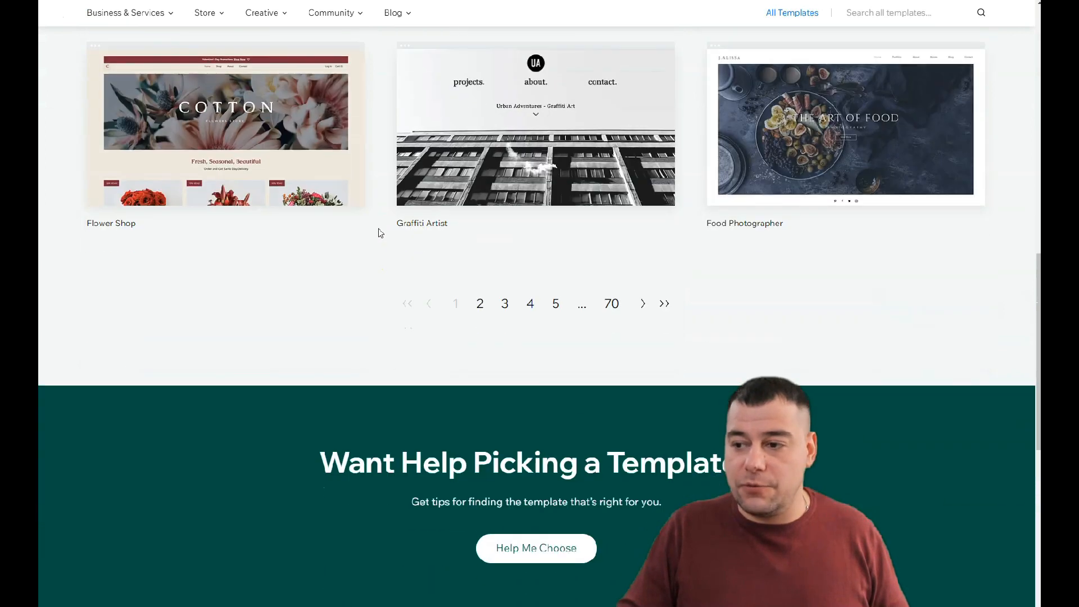
{"action": "left_click", "coordinate": [479, 304]}
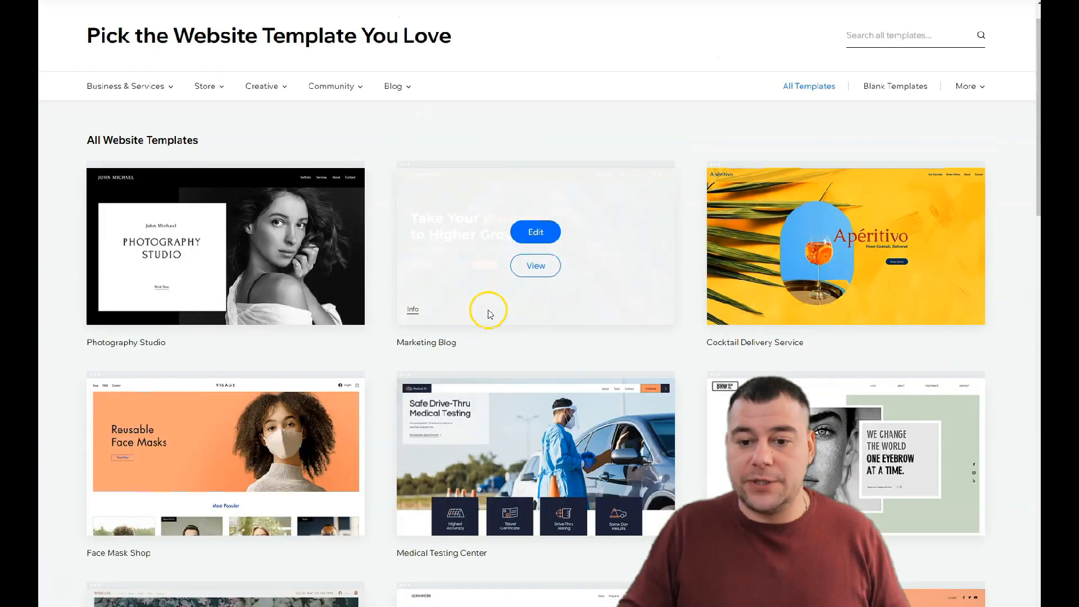
{"action": "scroll", "coordinate": [489, 312], "scroll_direction": "down", "scroll_amount": 3}
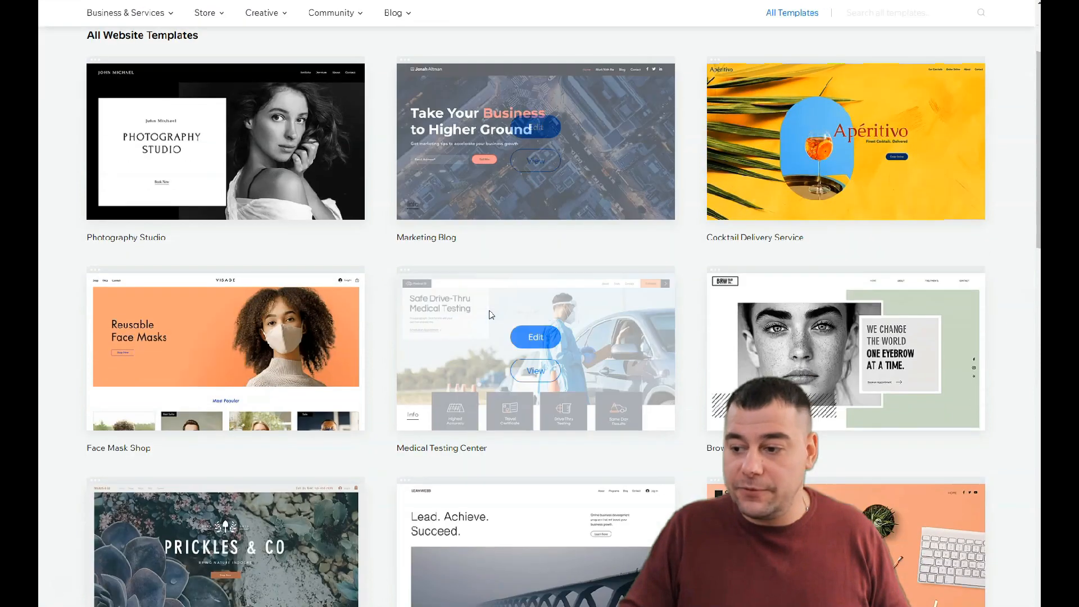
{"action": "scroll", "coordinate": [493, 308], "scroll_direction": "down", "scroll_amount": 9}
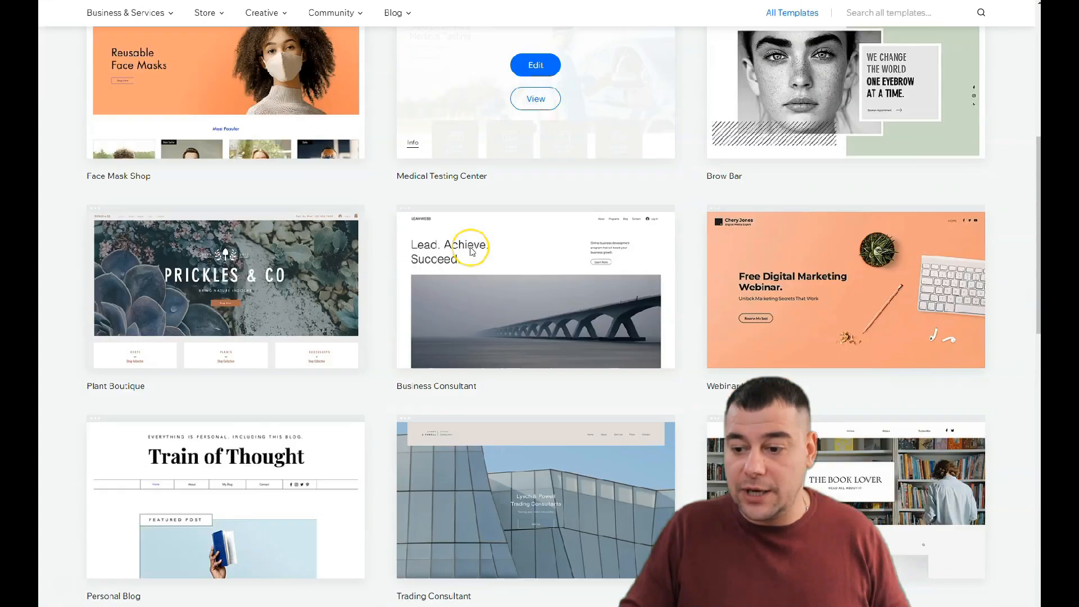
{"action": "scroll", "coordinate": [470, 247], "scroll_direction": "down", "scroll_amount": 1}
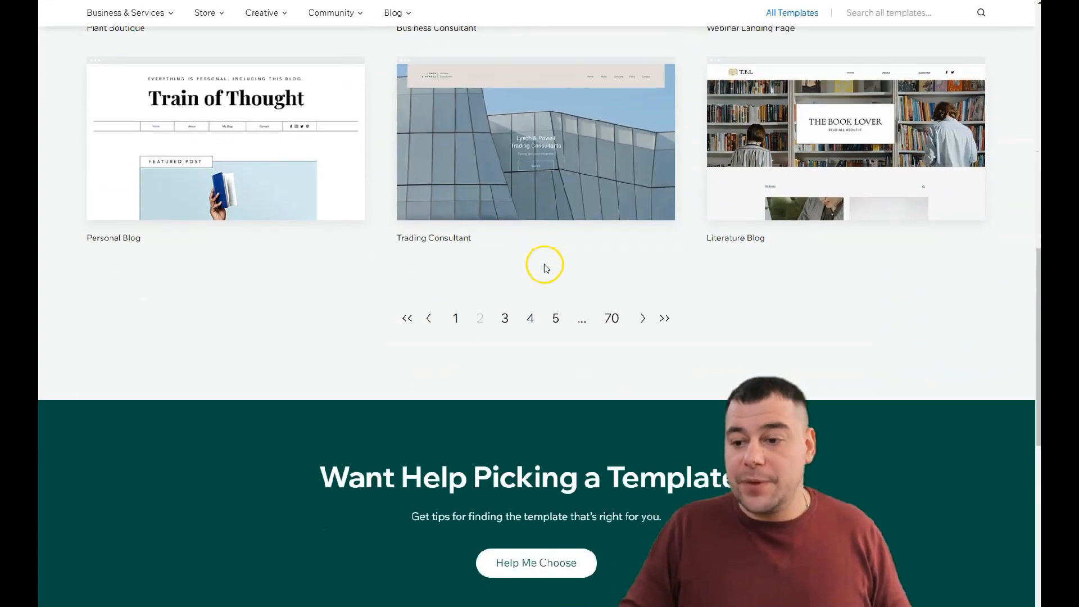
{"action": "left_click", "coordinate": [504, 318]}
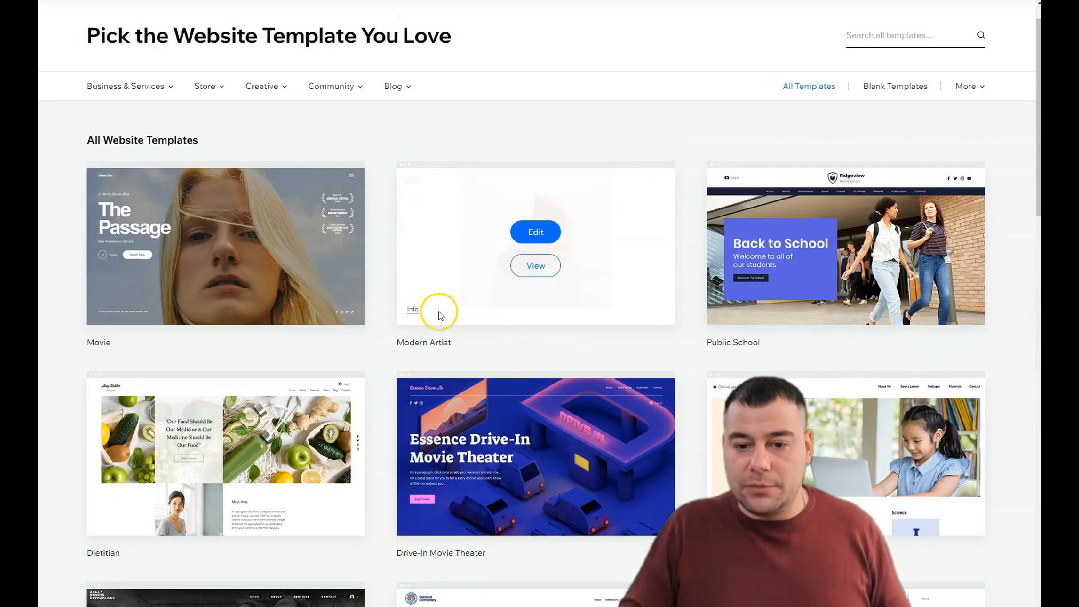
{"action": "scroll", "coordinate": [441, 312], "scroll_direction": "down", "scroll_amount": 3}
{"action": "scroll", "coordinate": [441, 314], "scroll_direction": "down", "scroll_amount": 7}
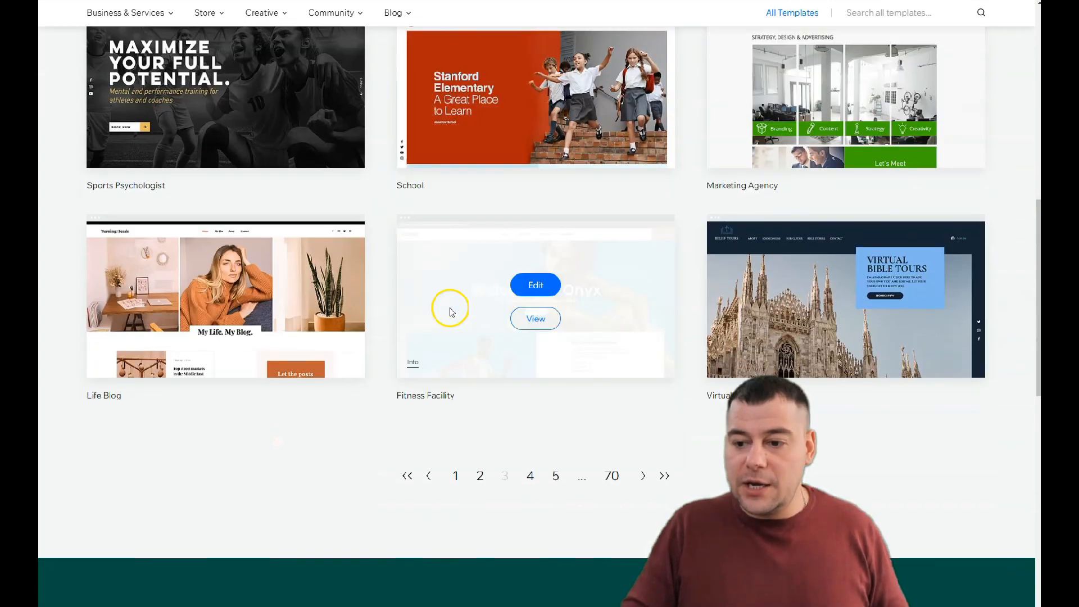
Go to page 4 of the template gallery and open the Parenting Forum template for editing
{"action": "left_click", "coordinate": [529, 476]}
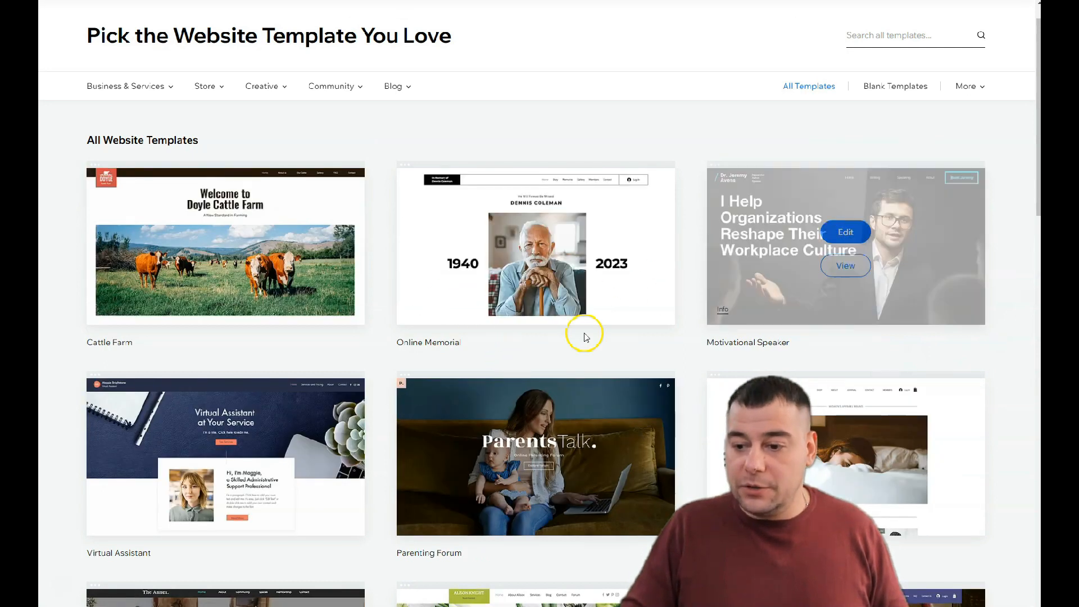
{"action": "mouse_move", "coordinate": [547, 436]}
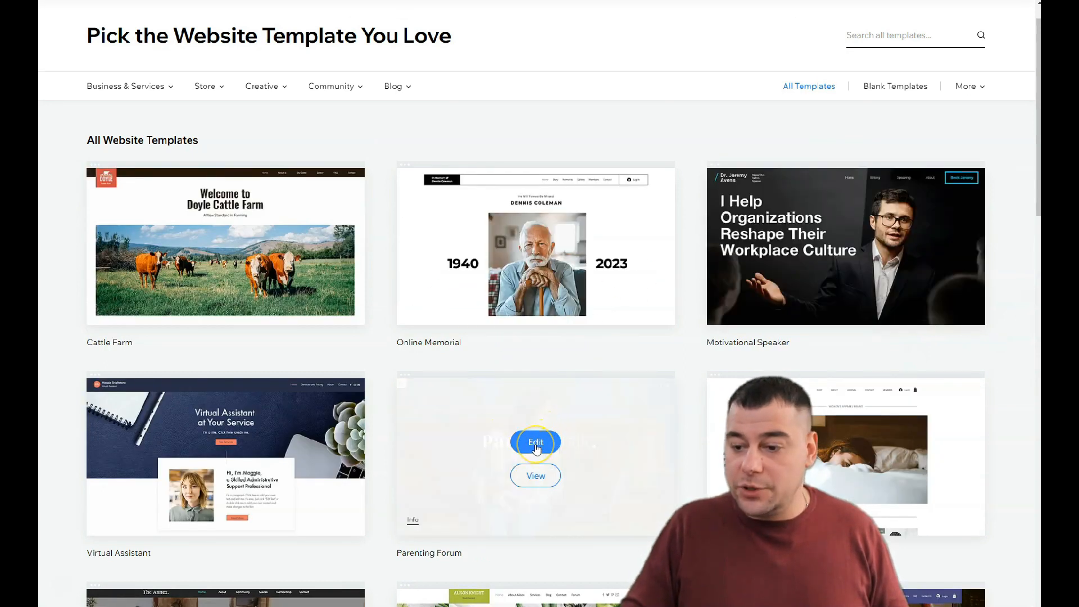
{"action": "left_click", "coordinate": [535, 444]}
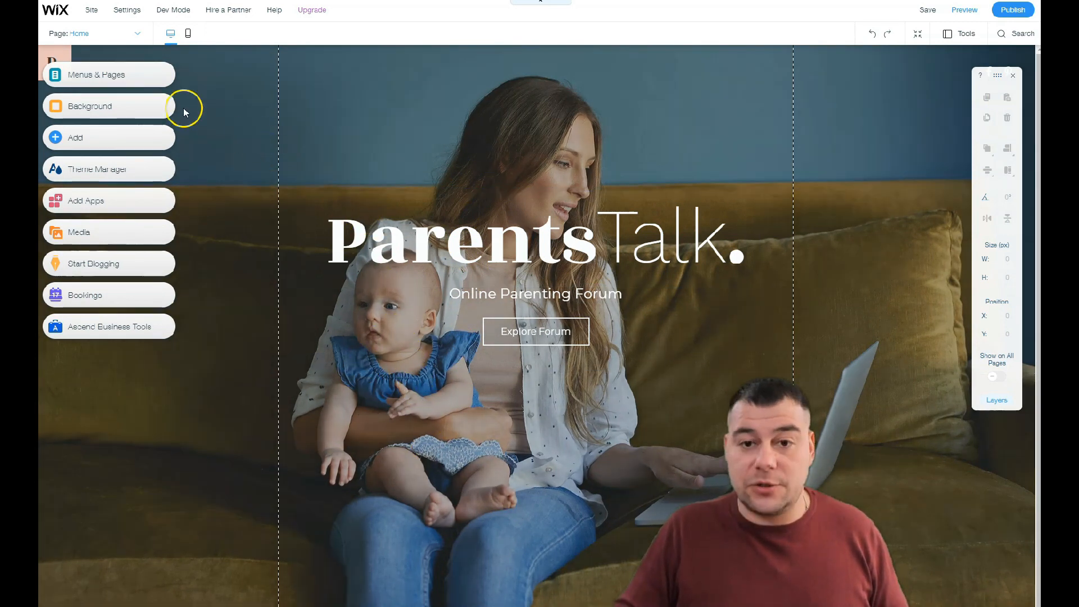
View the ParentsTalk site in the mobile editor, skipping the introduction, and return to the desktop view
{"action": "left_click", "coordinate": [120, 11]}
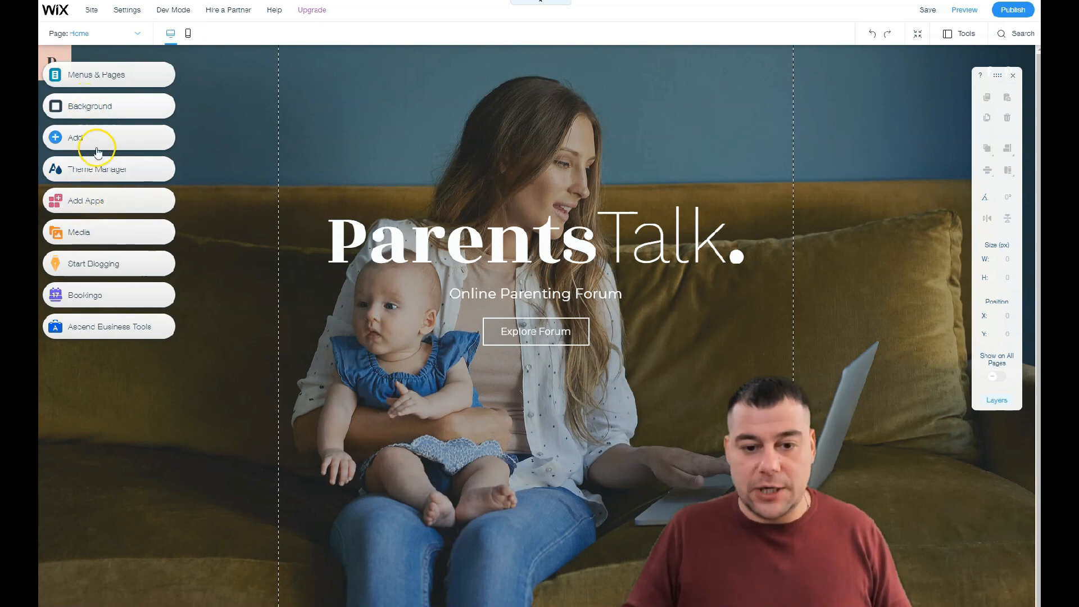
{"action": "left_click", "coordinate": [190, 37]}
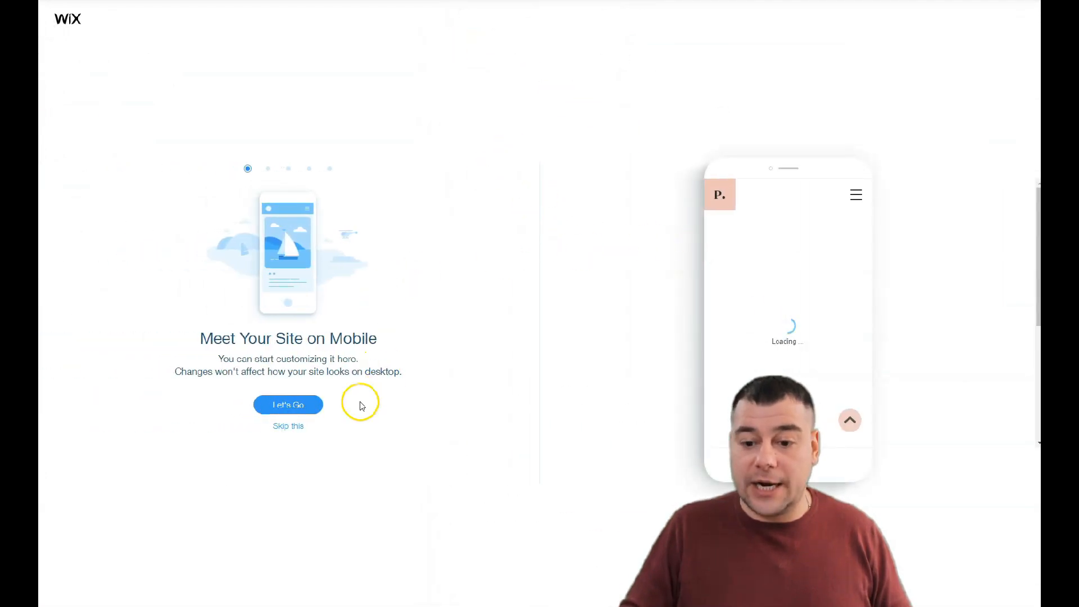
{"action": "left_click", "coordinate": [287, 427]}
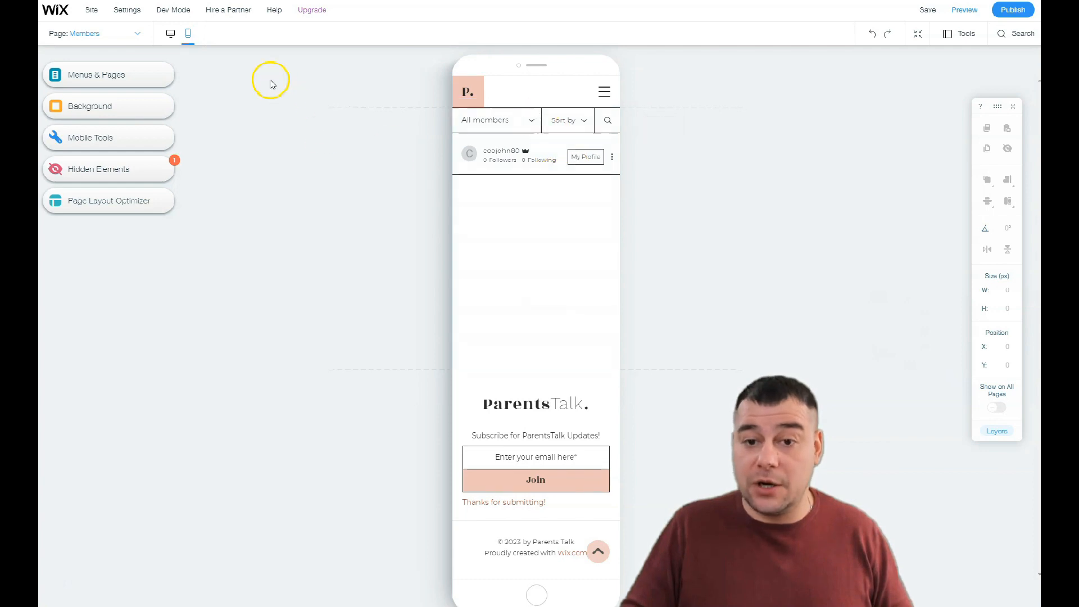
{"action": "left_click", "coordinate": [170, 35]}
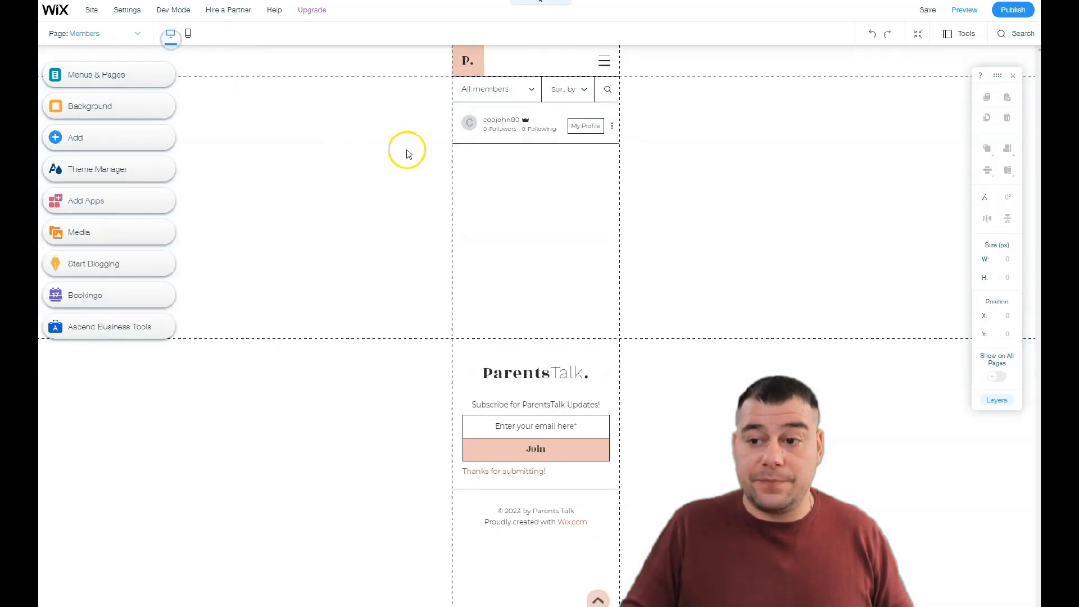
Bring up the Home page from the site menu and delete the Members page from the site
{"action": "left_click", "coordinate": [73, 81]}
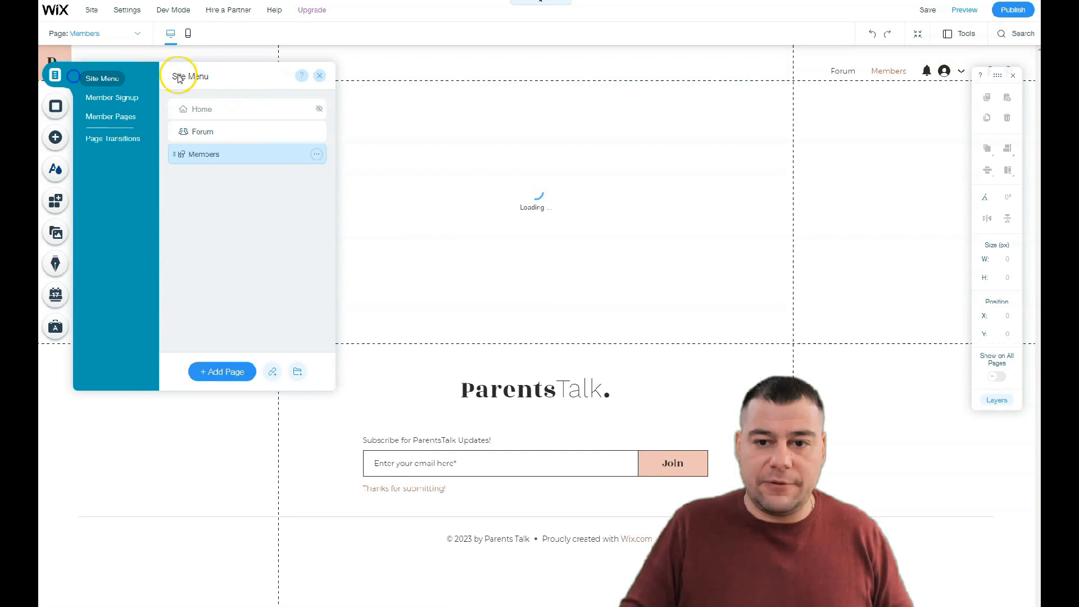
{"action": "left_click", "coordinate": [193, 110]}
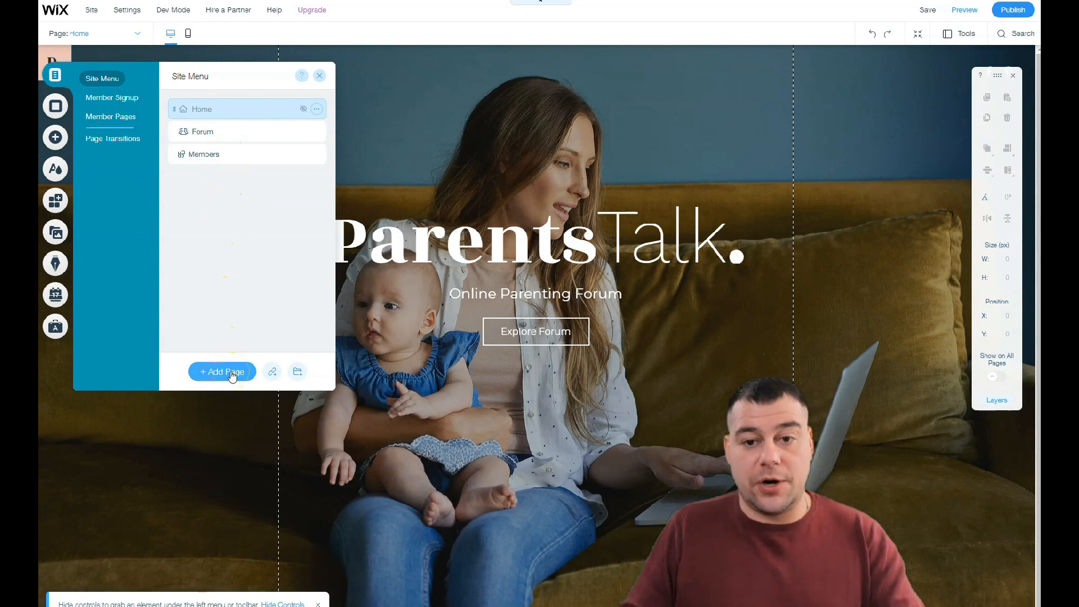
{"action": "mouse_move", "coordinate": [316, 137]}
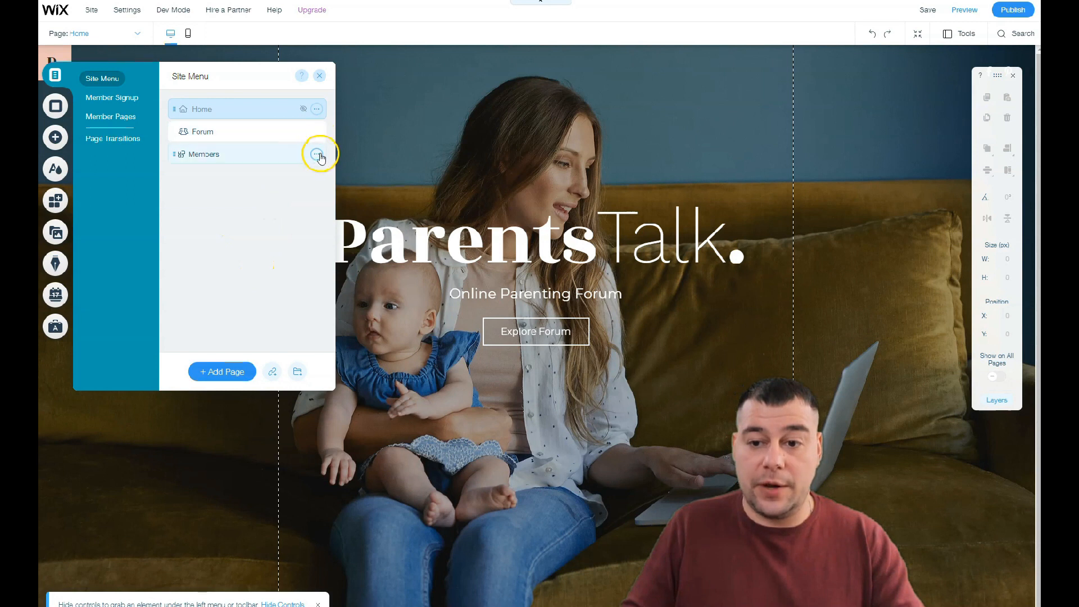
{"action": "left_click", "coordinate": [317, 154]}
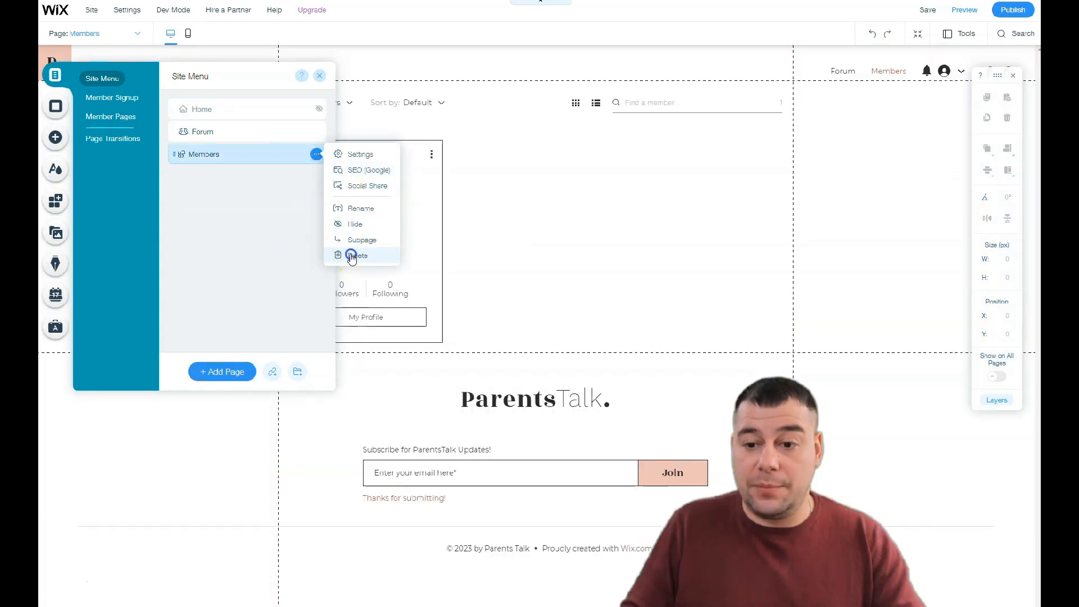
{"action": "left_click", "coordinate": [354, 256]}
{"action": "left_click", "coordinate": [655, 359]}
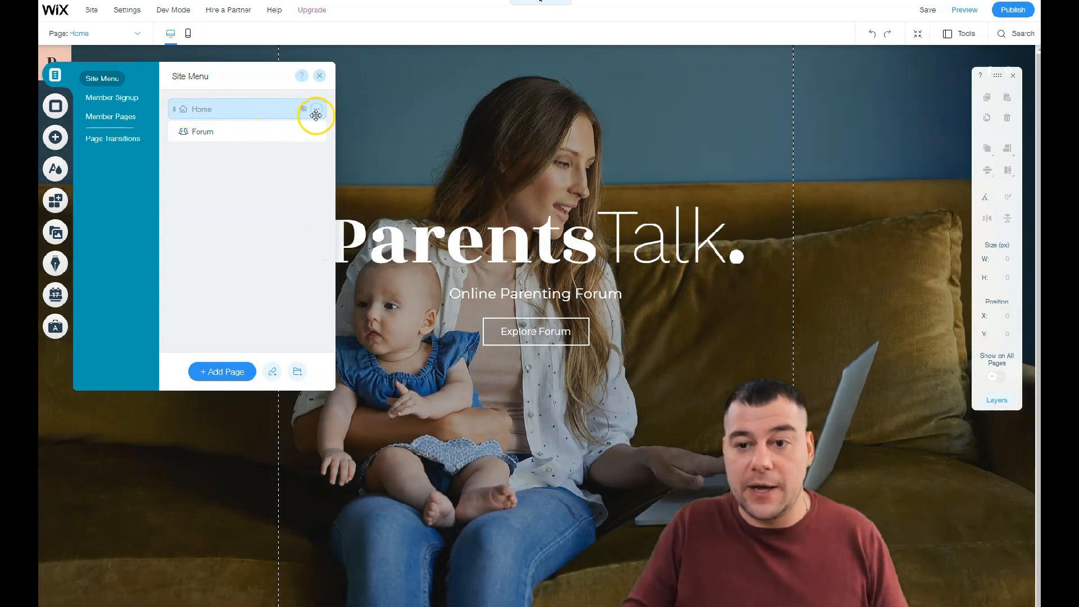
Examine the Home page's info, layout and permission settings, then close them and dismiss the slideshow tip
{"action": "left_click", "coordinate": [316, 110]}
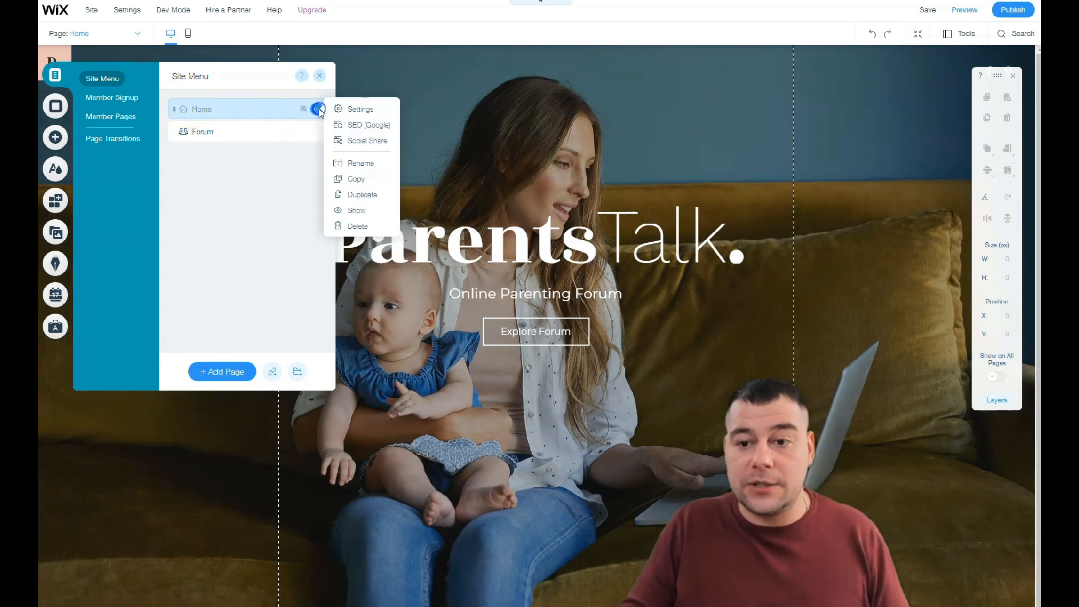
{"action": "left_click", "coordinate": [350, 112]}
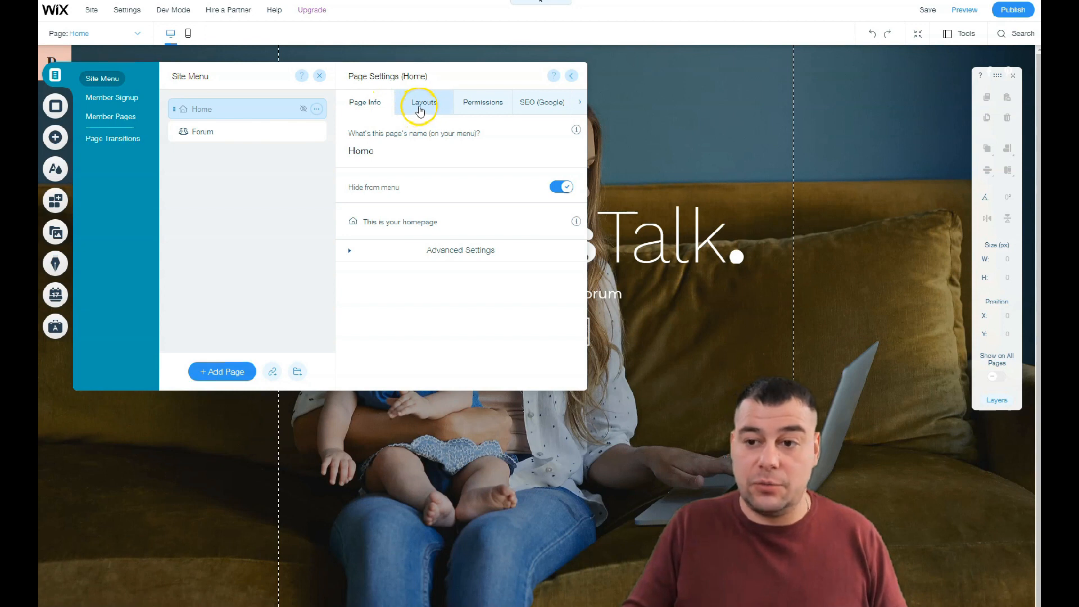
{"action": "left_click", "coordinate": [423, 105]}
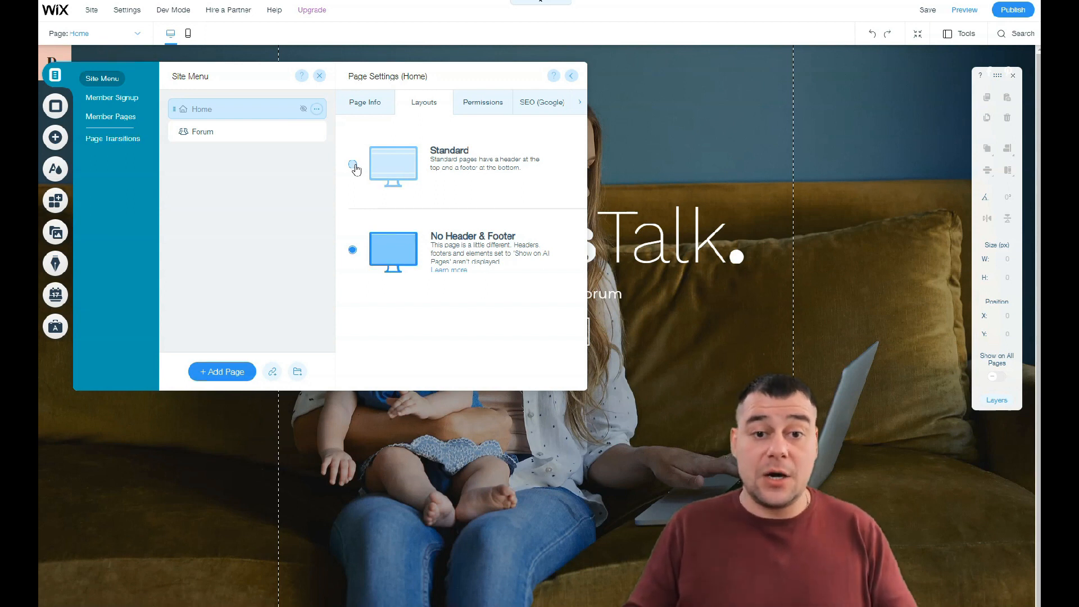
{"action": "left_click", "coordinate": [460, 107]}
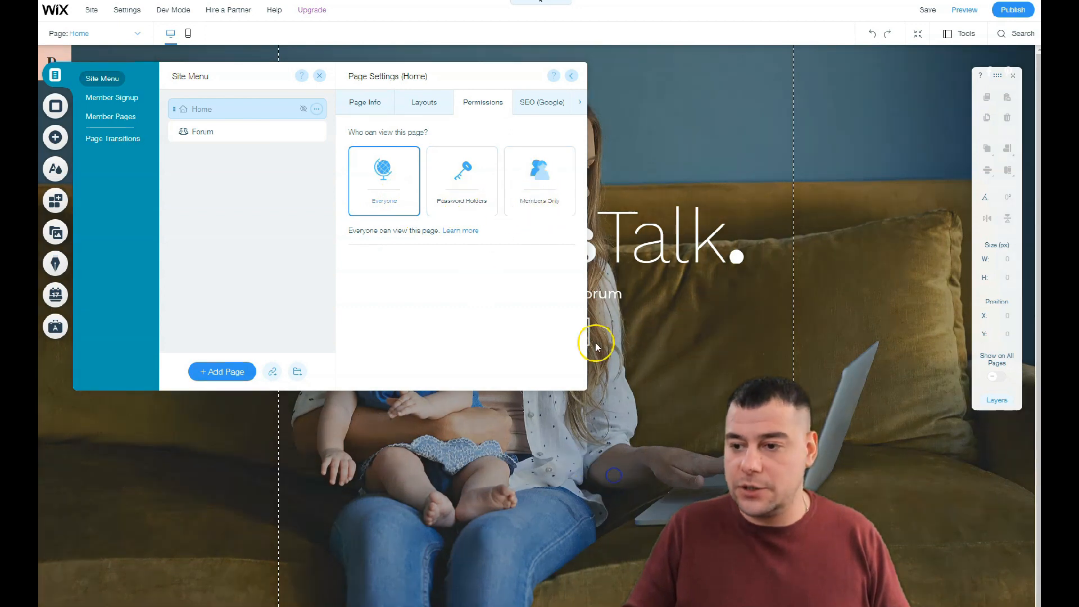
{"action": "left_click", "coordinate": [596, 347]}
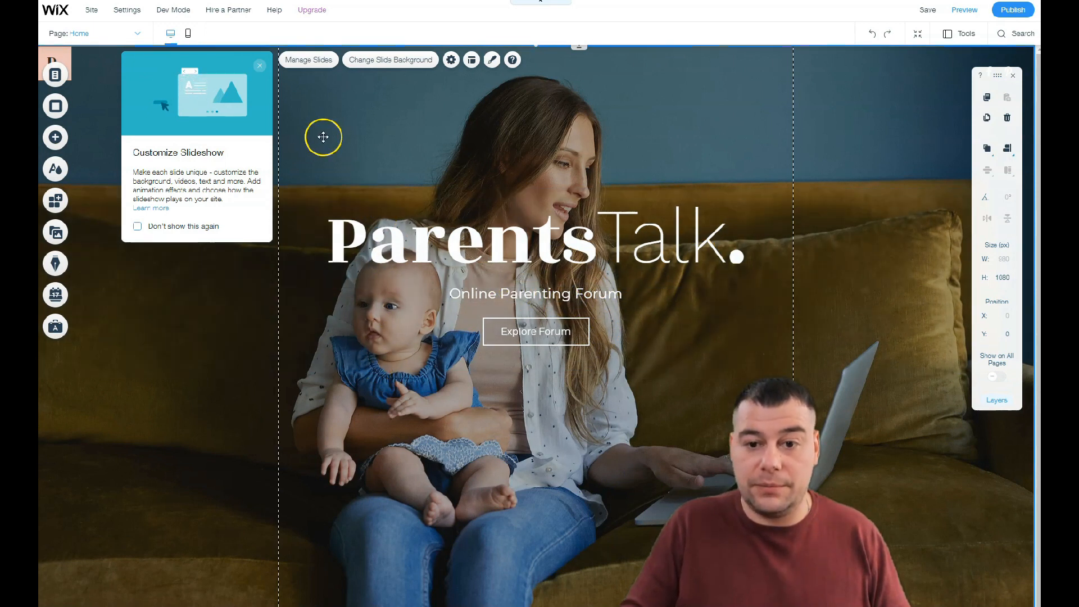
{"action": "left_click", "coordinate": [260, 65]}
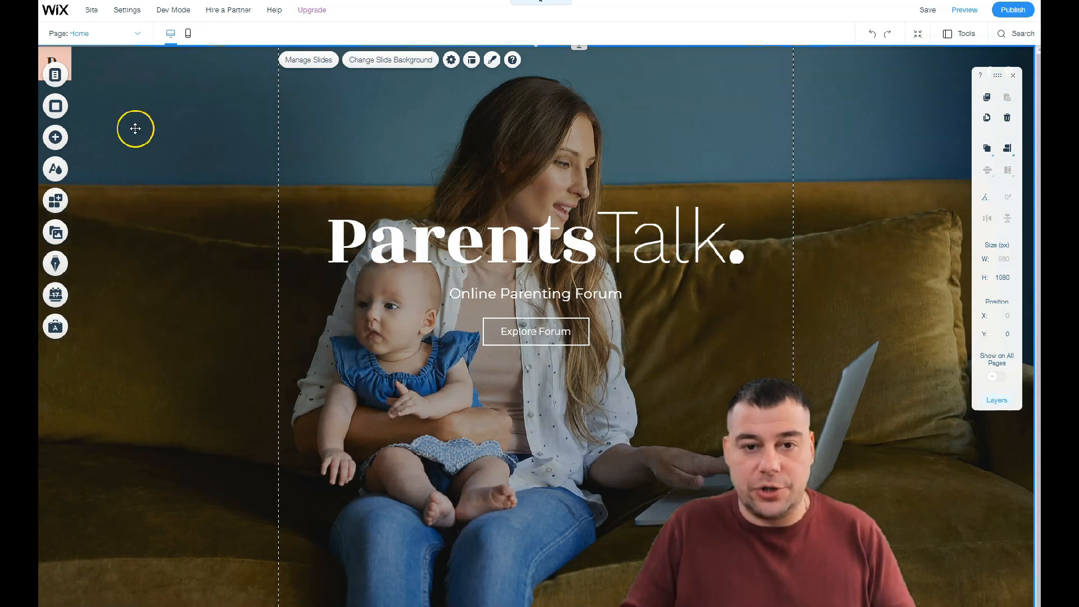
Examine the Home page's Google SEO and social share settings, then close the page settings and the site menu
{"action": "left_click", "coordinate": [59, 80]}
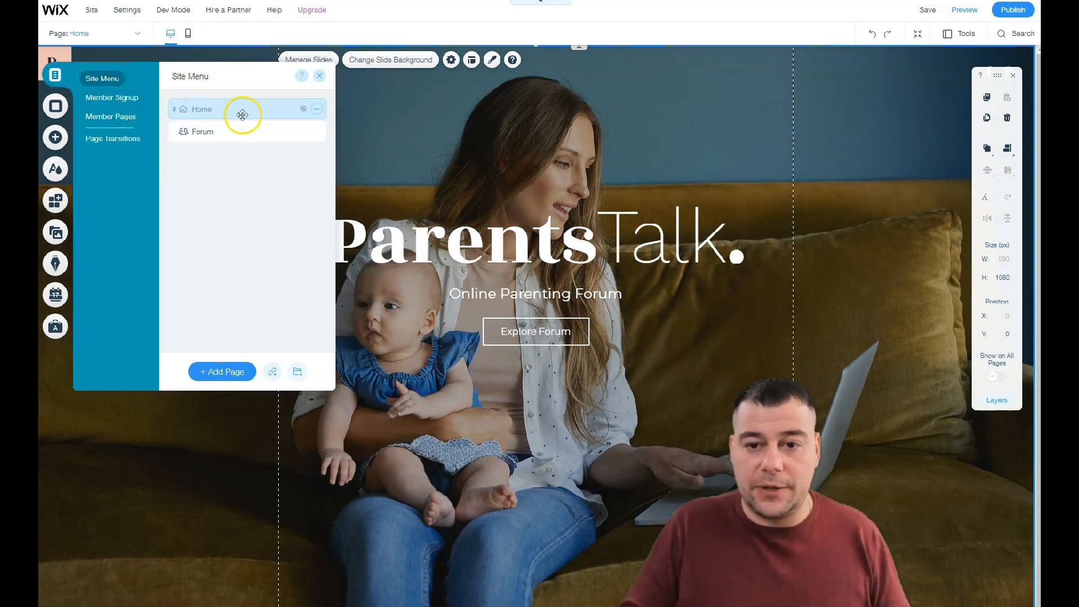
{"action": "left_click", "coordinate": [316, 109]}
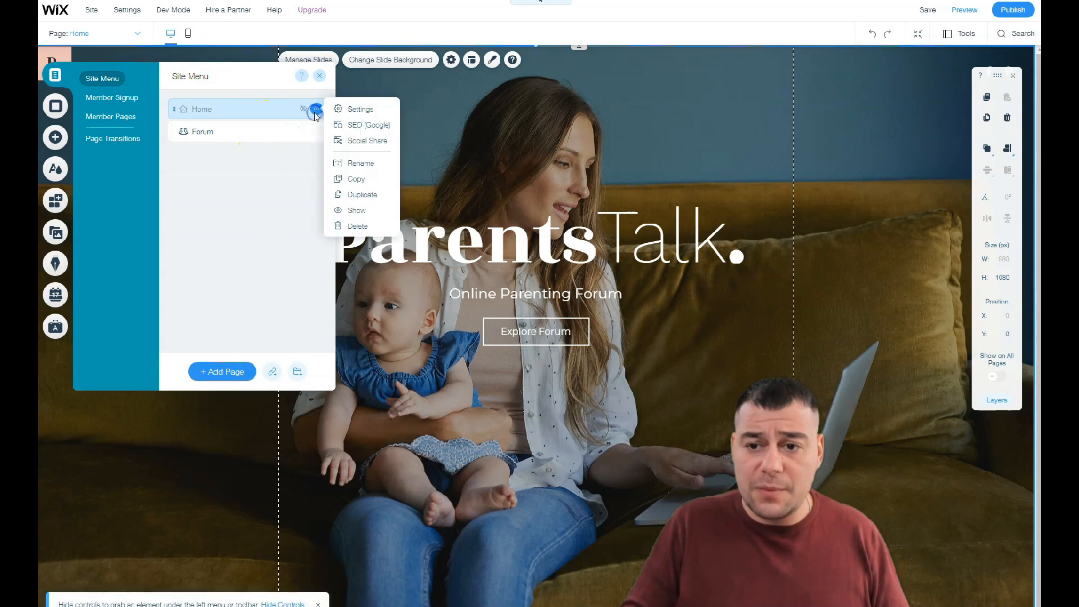
{"action": "left_click", "coordinate": [336, 114]}
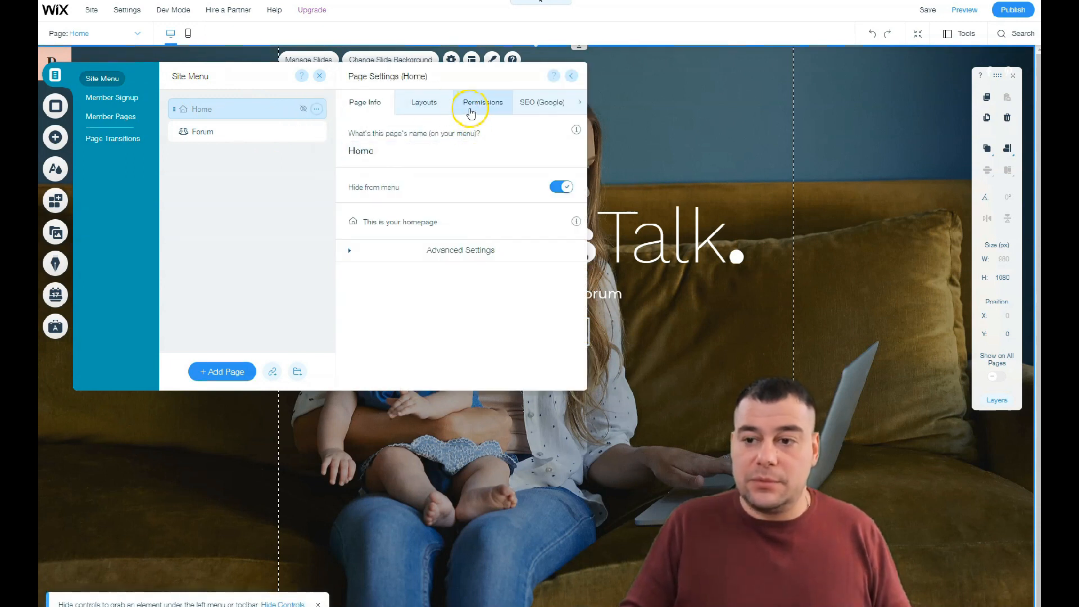
{"action": "left_click", "coordinate": [579, 101]}
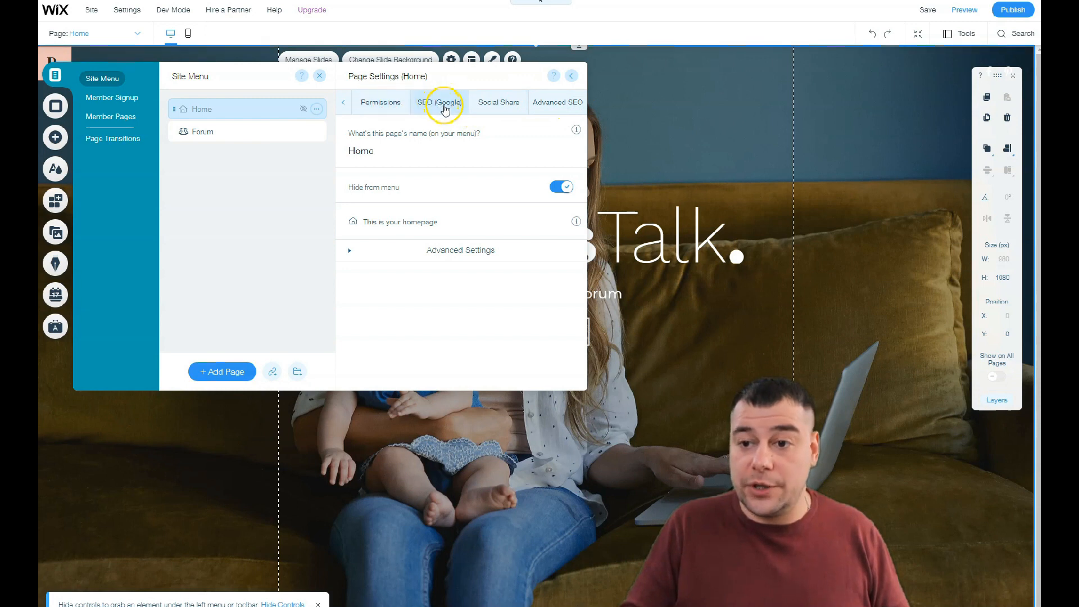
{"action": "left_click", "coordinate": [435, 104]}
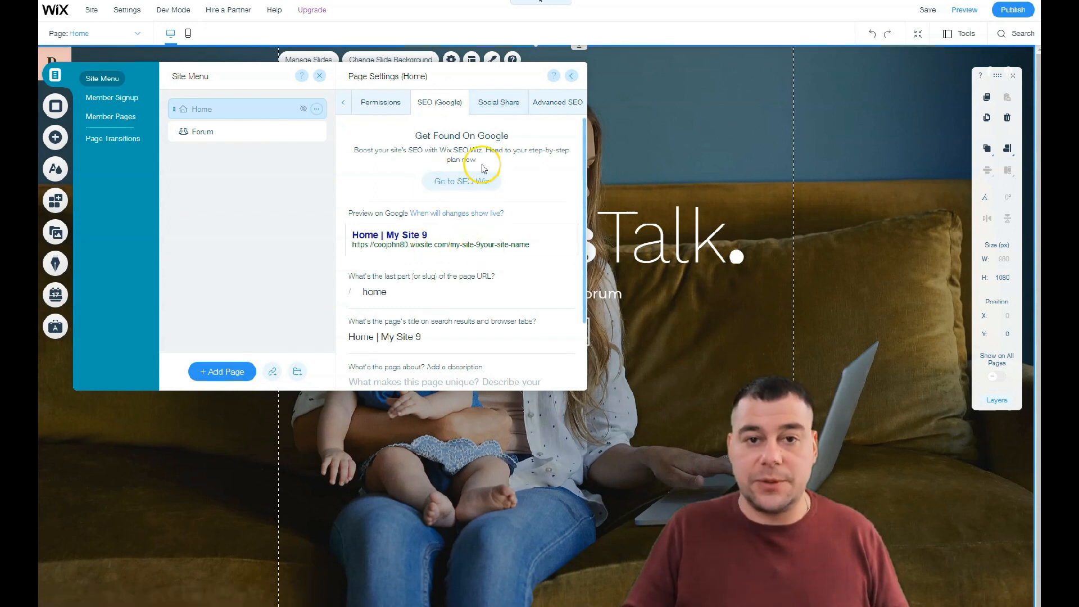
{"action": "left_click", "coordinate": [496, 103]}
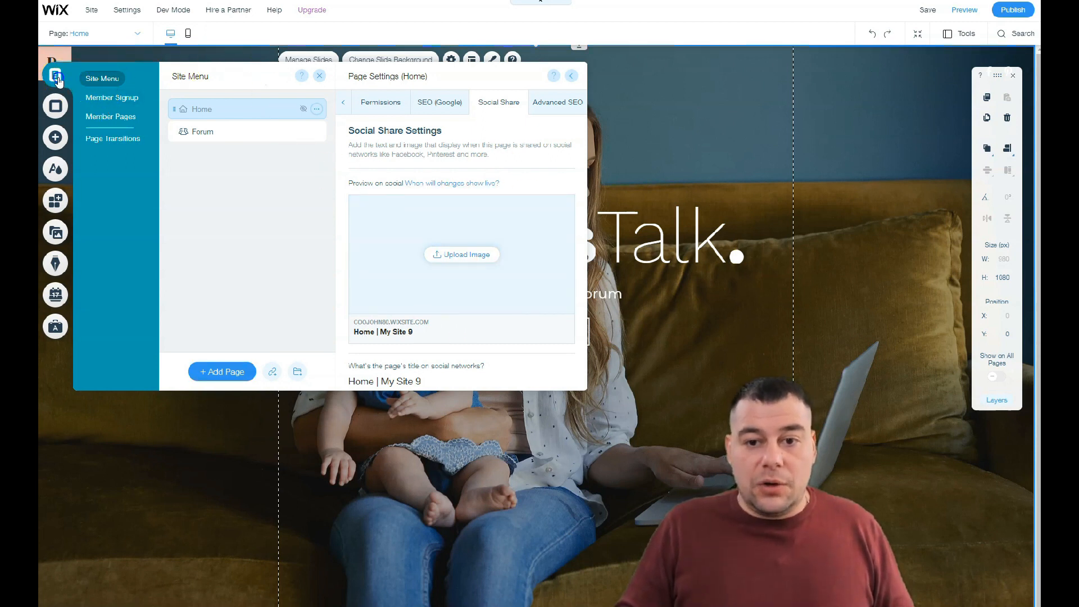
{"action": "left_click", "coordinate": [571, 75]}
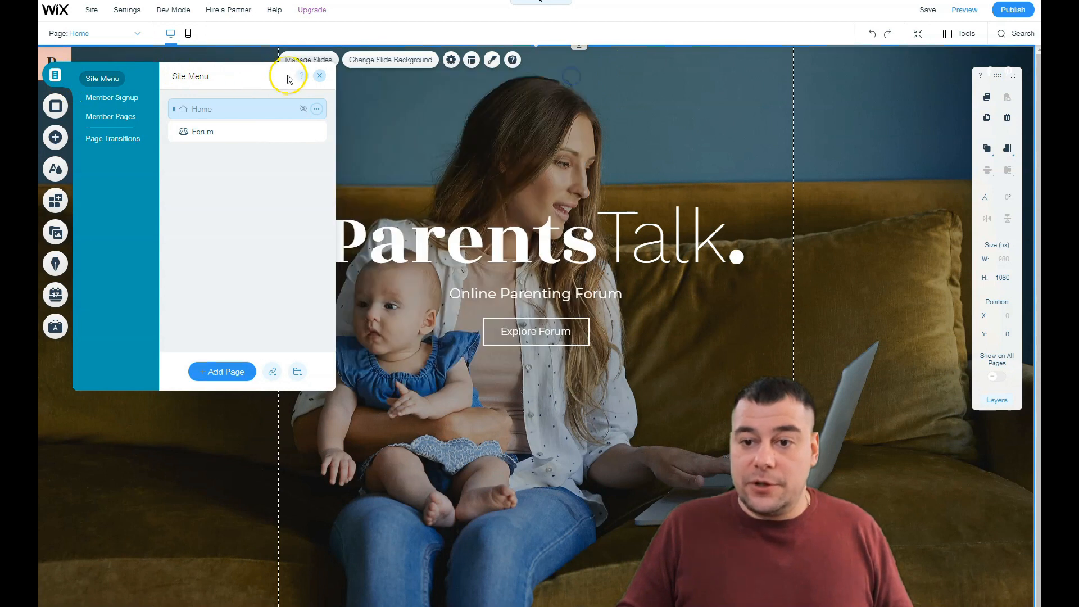
{"action": "left_click", "coordinate": [319, 75]}
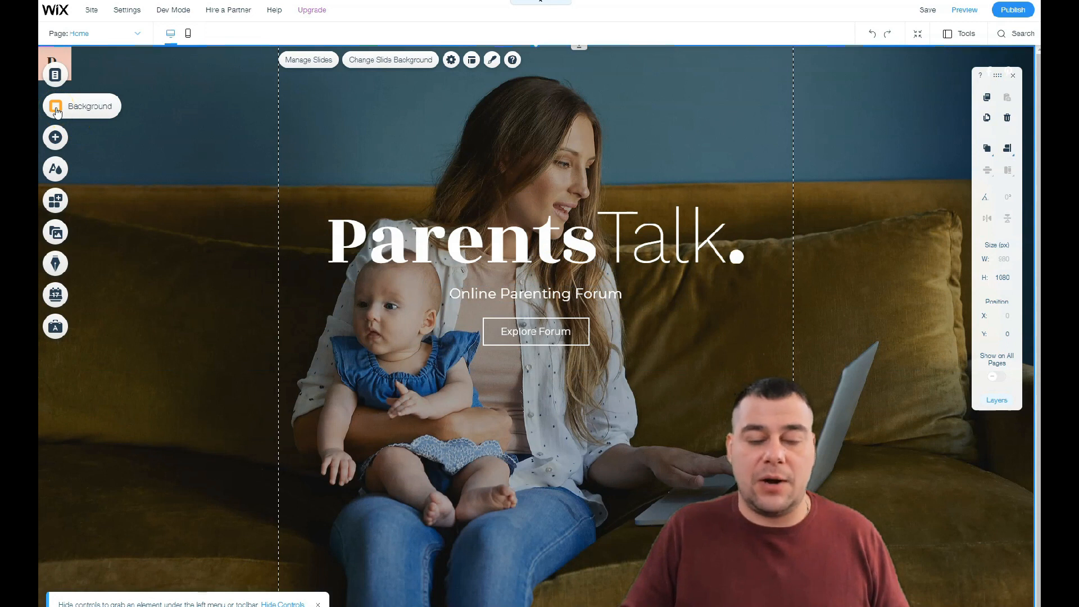
Set the Home page's background color to the gray site color #AAAAAA
{"action": "left_click", "coordinate": [55, 107]}
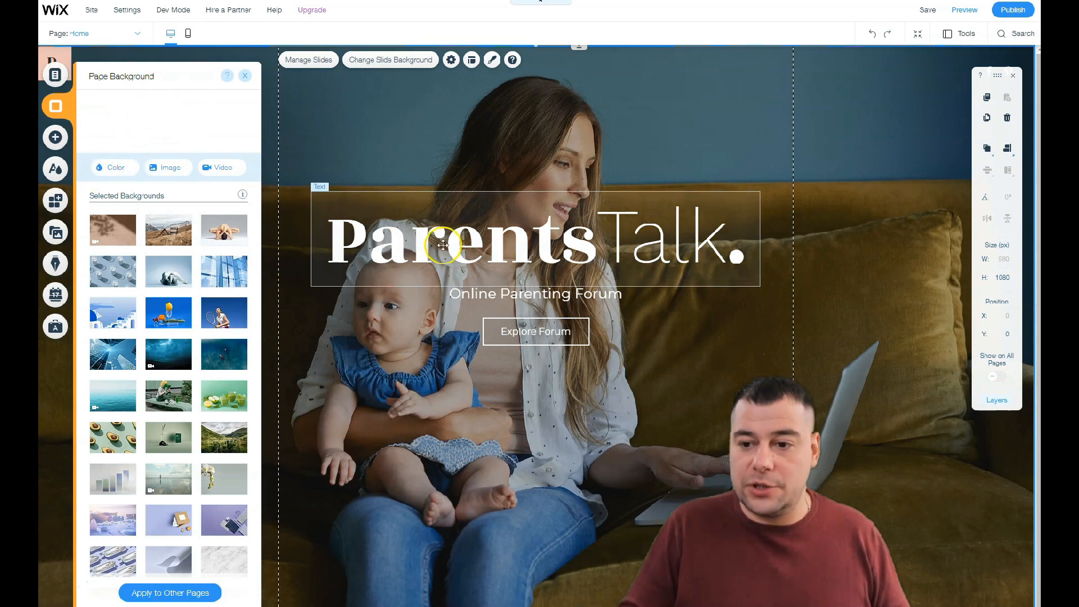
{"action": "left_click", "coordinate": [116, 168]}
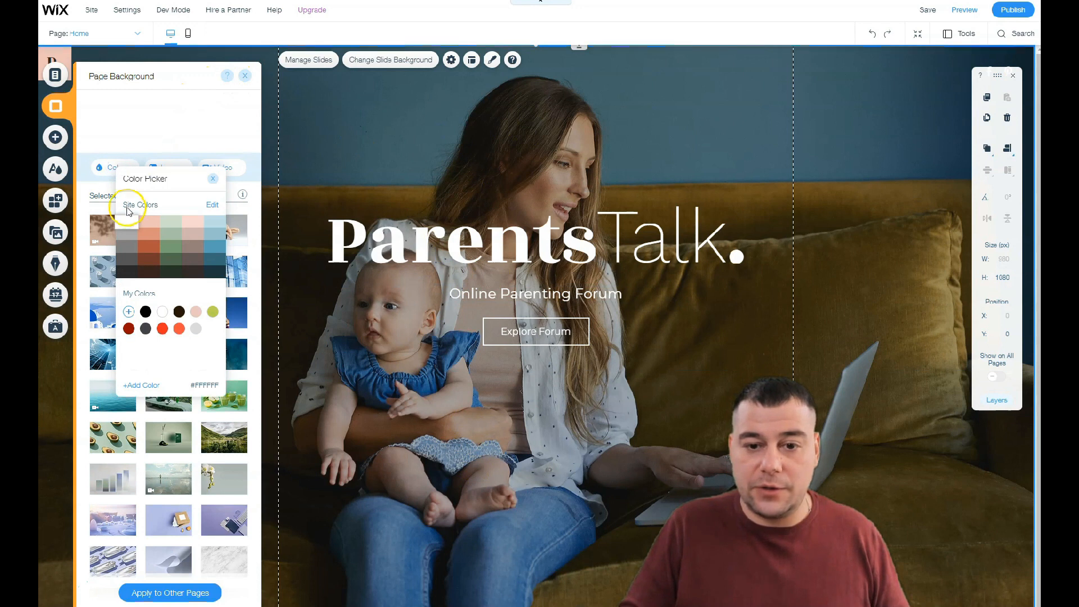
{"action": "left_click", "coordinate": [128, 236]}
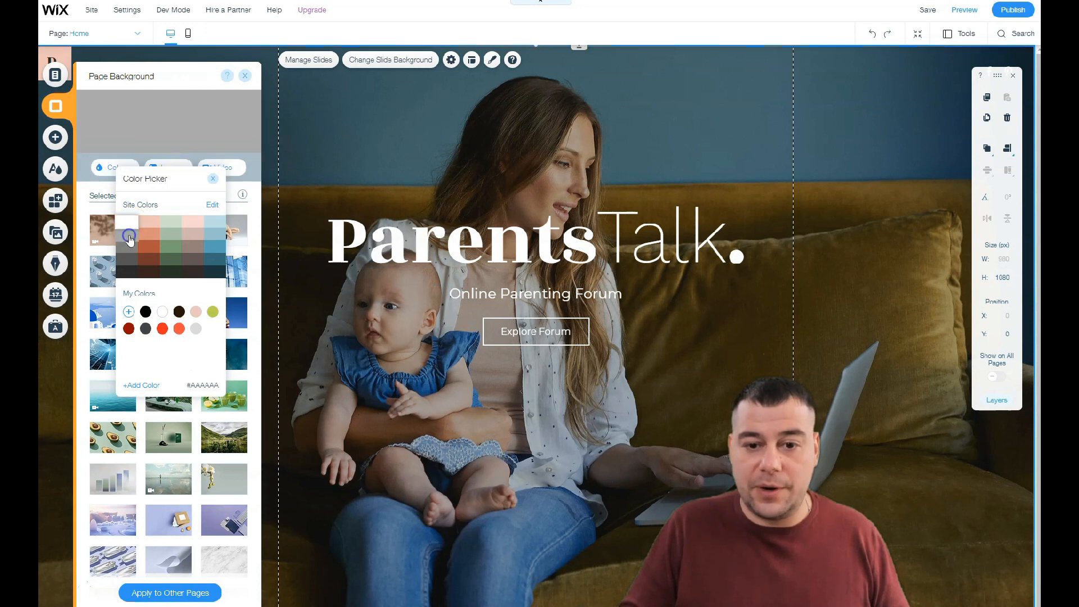
{"action": "left_click", "coordinate": [246, 85]}
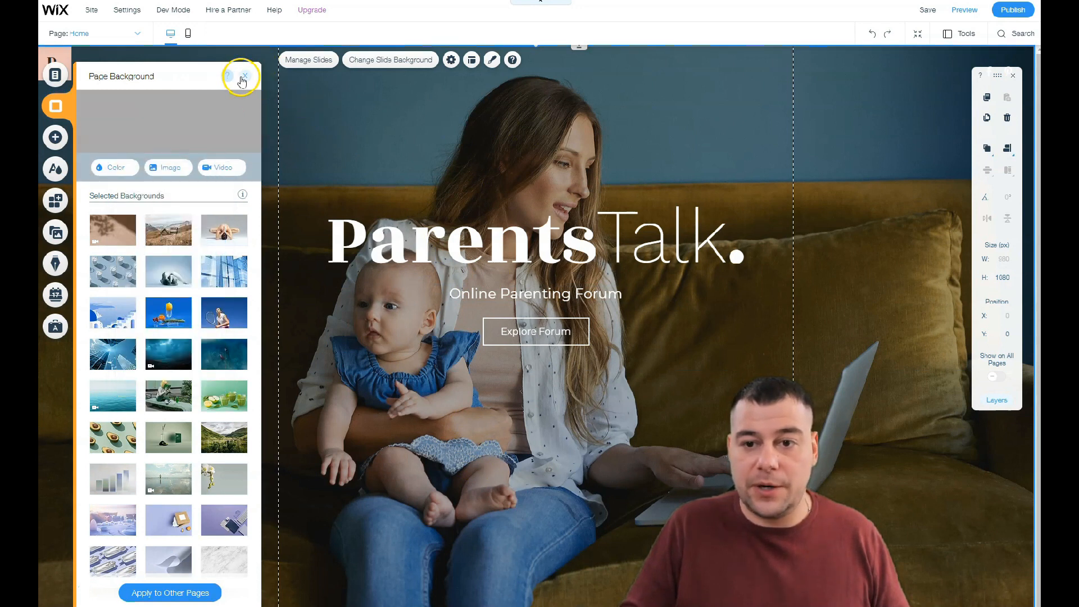
{"action": "left_click", "coordinate": [244, 77]}
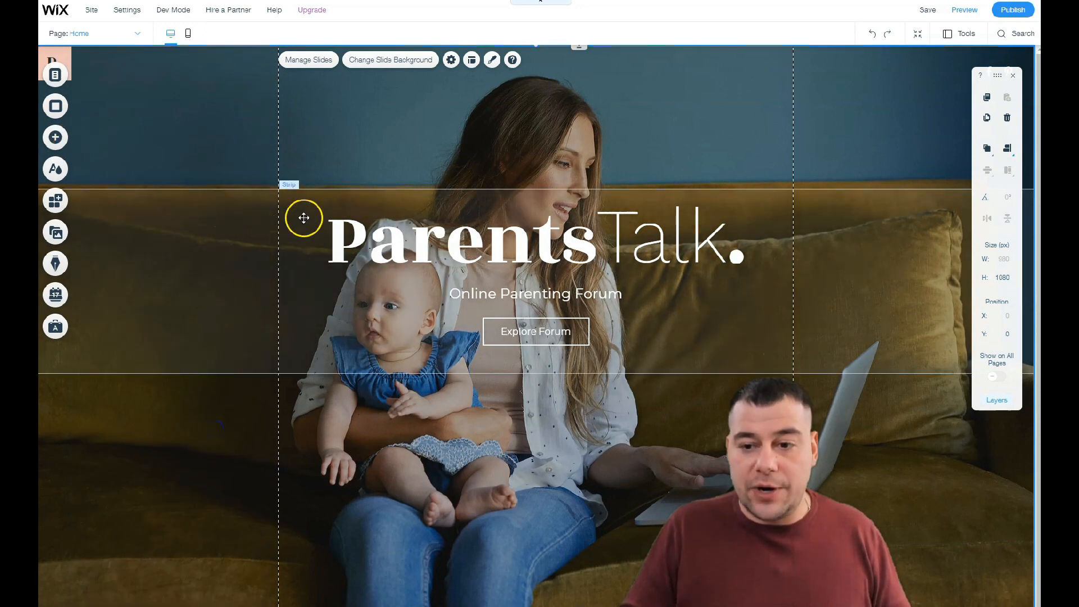
Change the background of the strip behind the ParentsTalk title to the gray site color #AAAAAA
{"action": "right_click", "coordinate": [214, 256]}
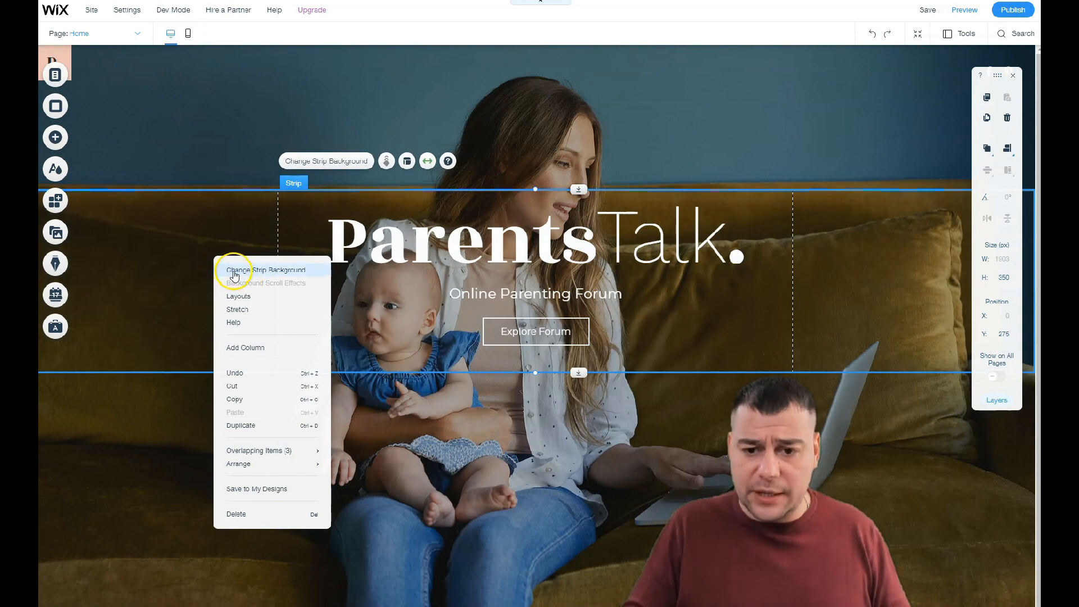
{"action": "left_click", "coordinate": [235, 270]}
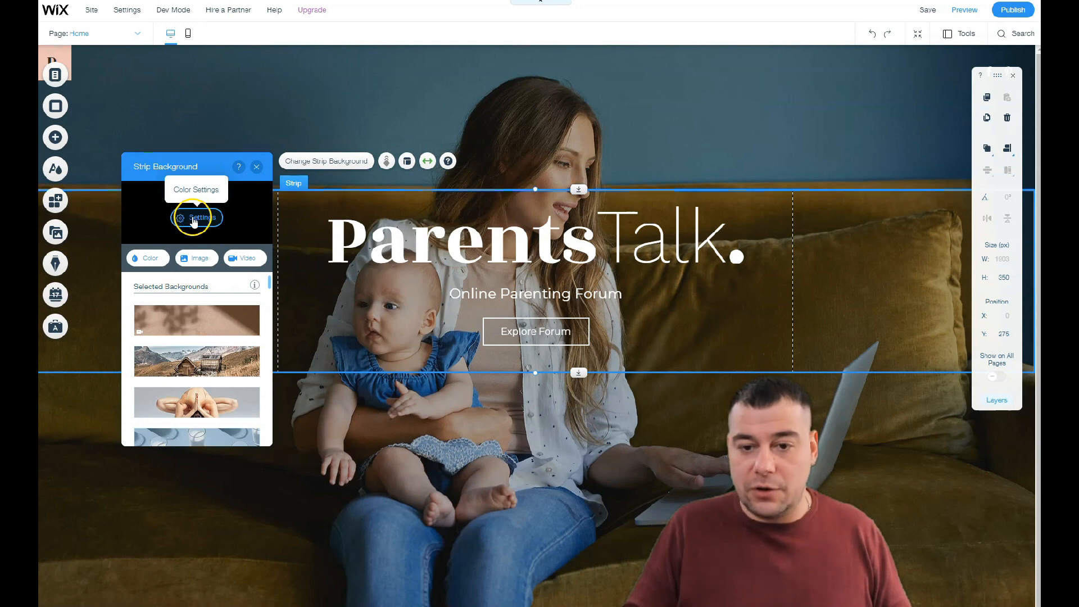
{"action": "left_click", "coordinate": [145, 258]}
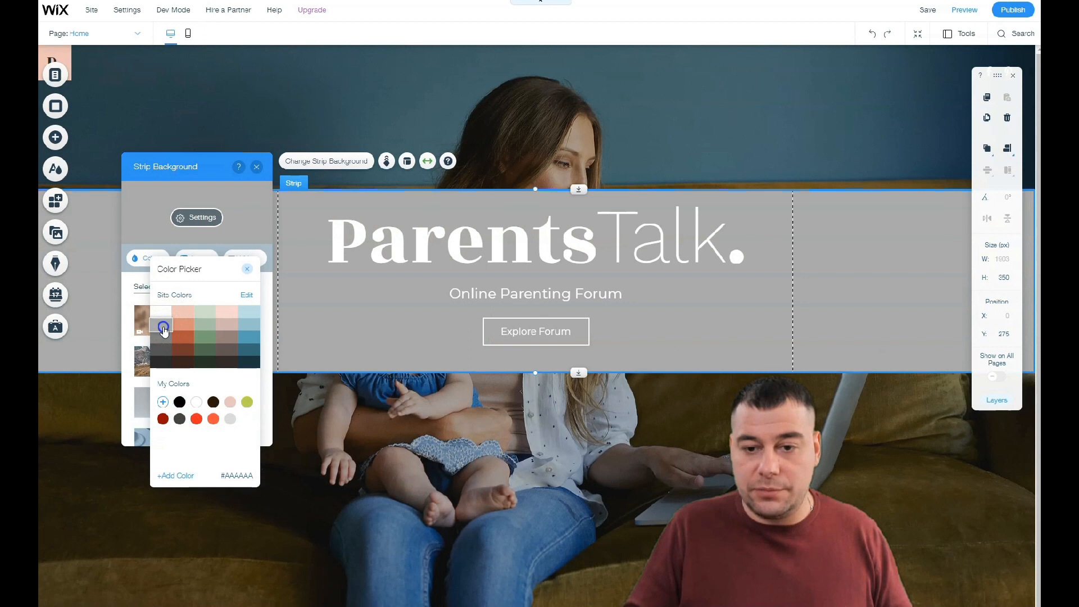
{"action": "left_click", "coordinate": [219, 104]}
{"action": "left_click", "coordinate": [257, 167]}
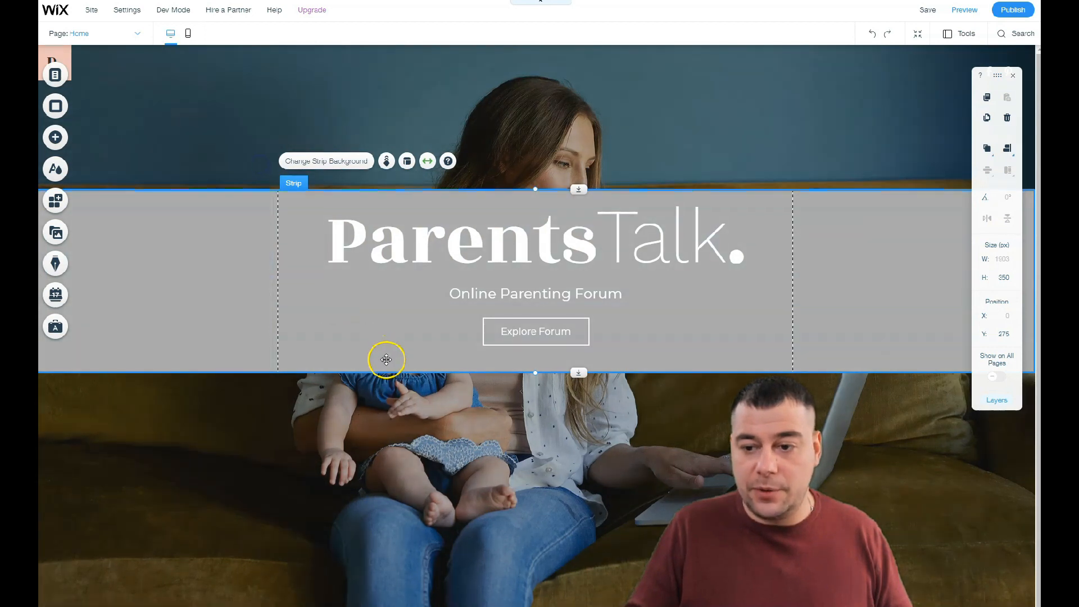
{"action": "left_click", "coordinate": [325, 151]}
Set the slide background image's opacity to 54% with the color behind it at 100%
{"action": "left_click", "coordinate": [145, 103]}
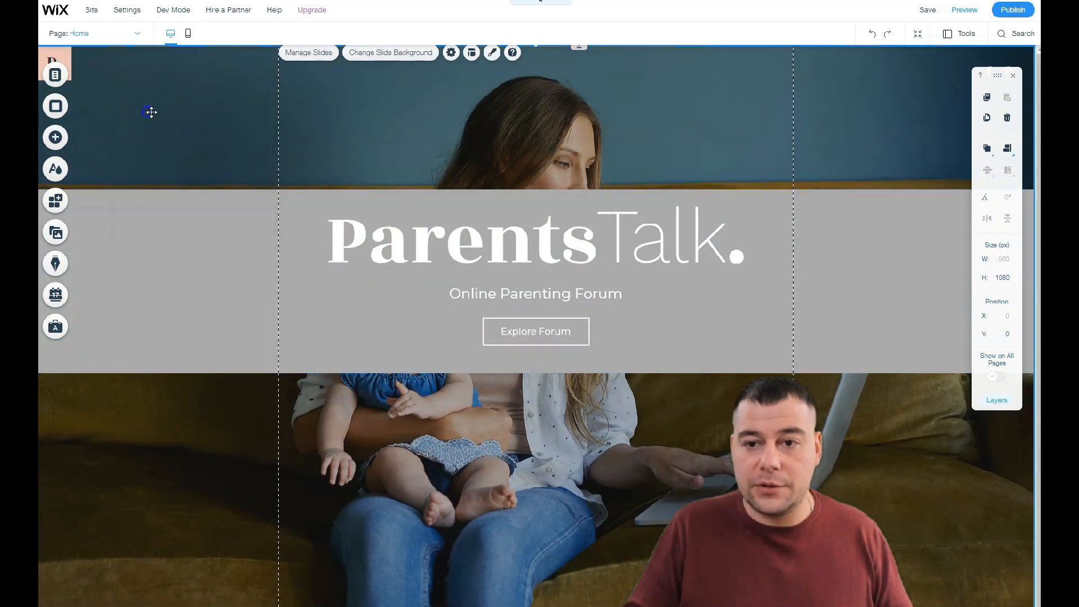
{"action": "left_click", "coordinate": [151, 112]}
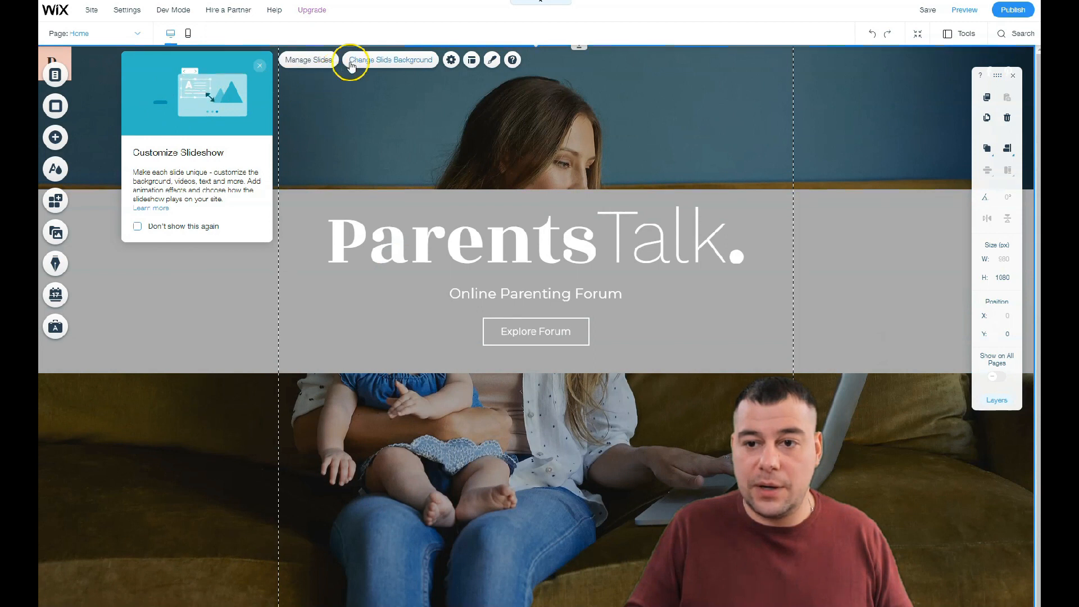
{"action": "left_click", "coordinate": [386, 63]}
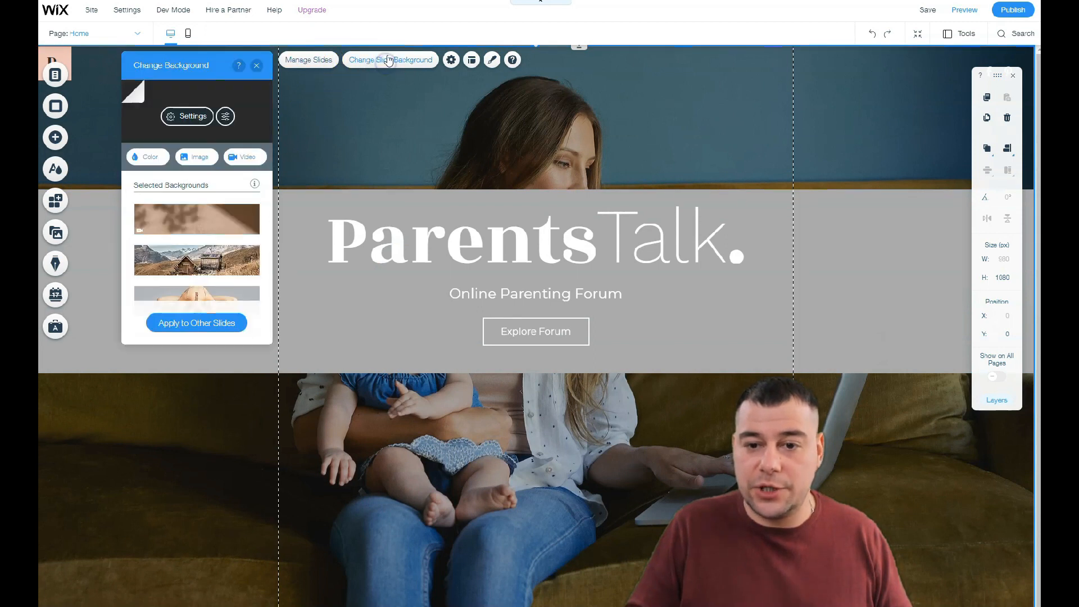
{"action": "left_click", "coordinate": [184, 129]}
{"action": "left_click", "coordinate": [194, 138]}
{"action": "mouse_move", "coordinate": [173, 140]}
{"action": "left_mouse_down"}
{"action": "mouse_move", "coordinate": [157, 141]}
{"action": "mouse_move", "coordinate": [230, 141]}
{"action": "mouse_move", "coordinate": [181, 140]}
{"action": "left_mouse_up"}
{"action": "mouse_move", "coordinate": [202, 183]}
{"action": "left_mouse_down"}
{"action": "mouse_move", "coordinate": [181, 186]}
{"action": "mouse_move", "coordinate": [212, 181]}
{"action": "left_mouse_up"}
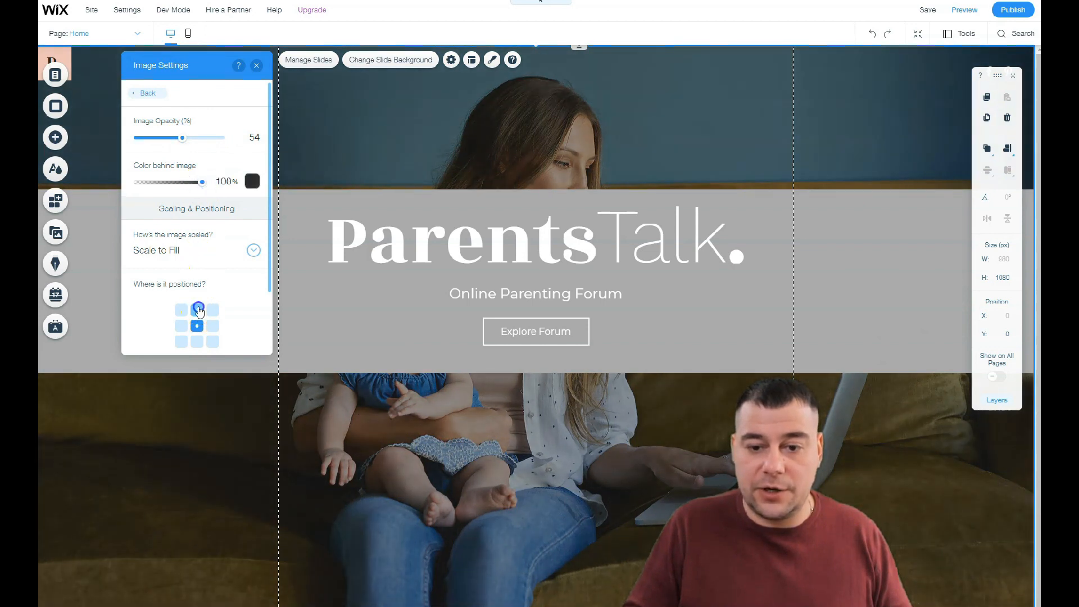
{"action": "left_click", "coordinate": [256, 66]}
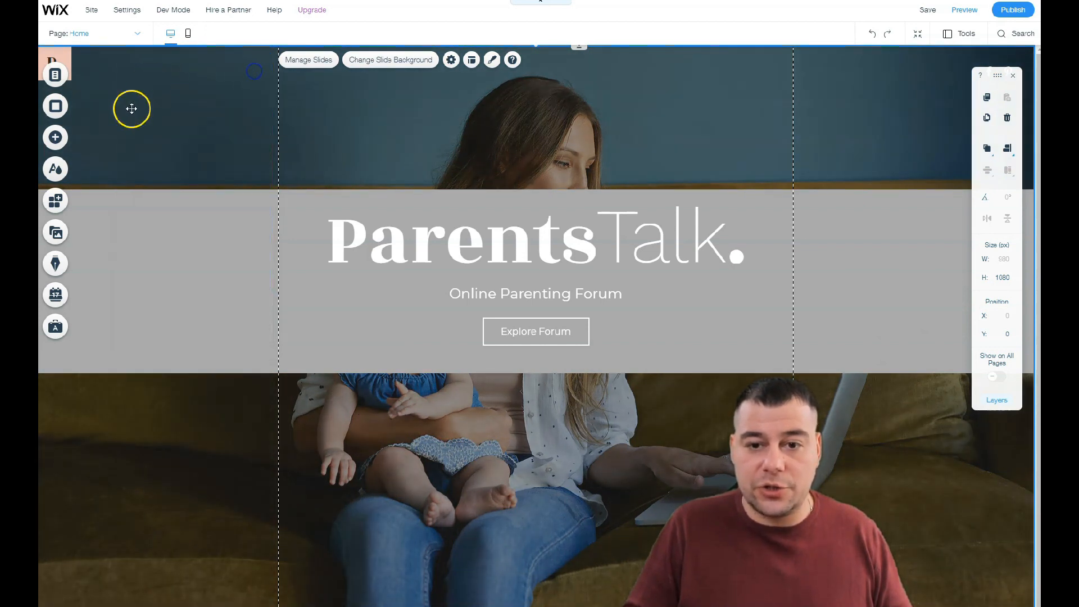
Search Media from Wix for fitness and replace the slide background with the photo of women exercising beside medicine balls
{"action": "right_click", "coordinate": [162, 107]}
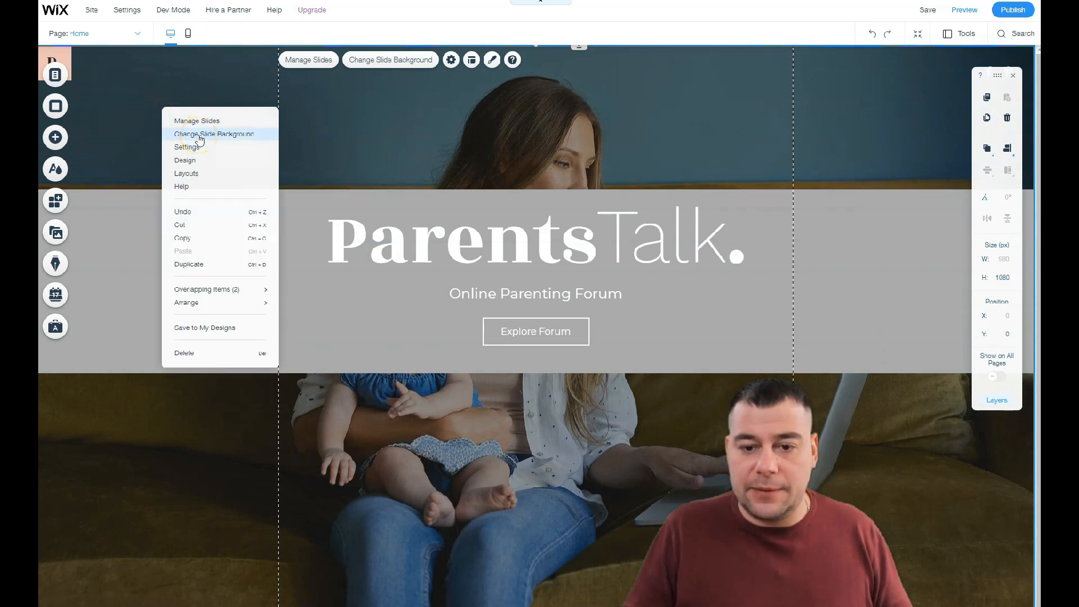
{"action": "left_click", "coordinate": [199, 137]}
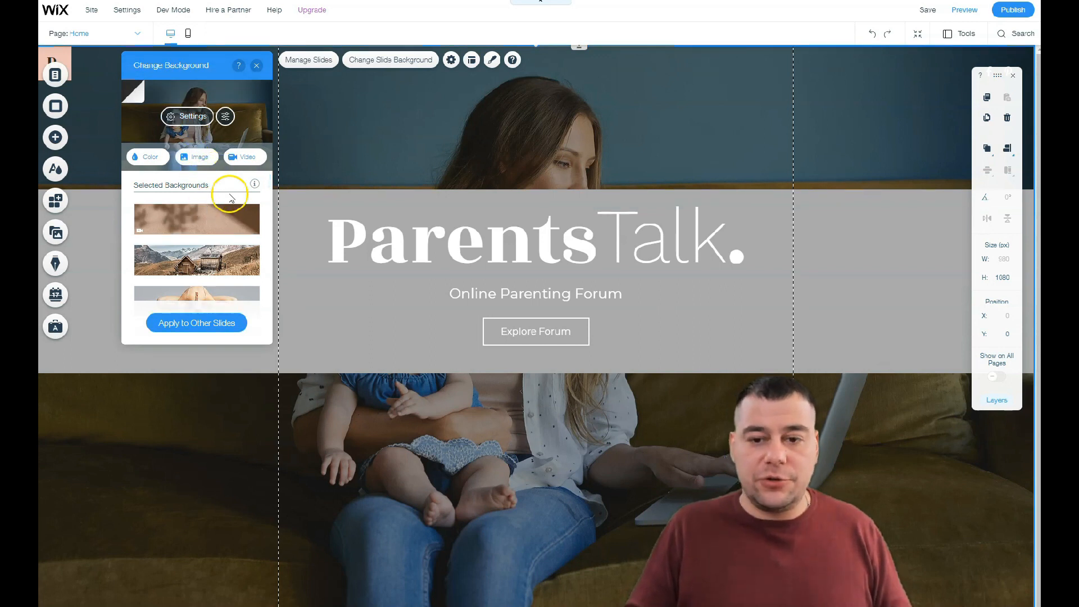
{"action": "left_click", "coordinate": [198, 158]}
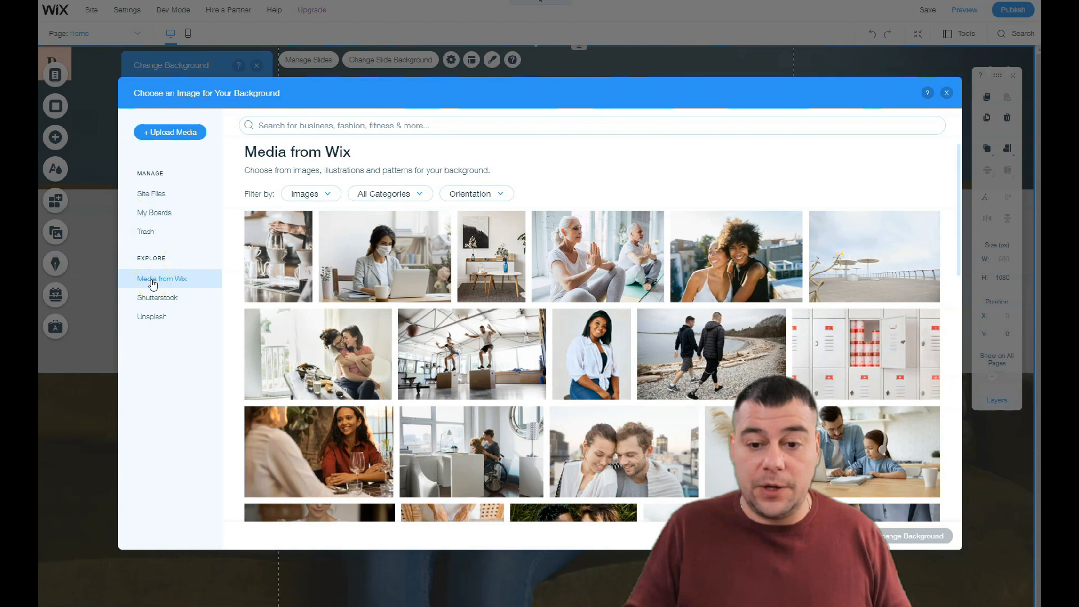
{"action": "left_click", "coordinate": [446, 129]}
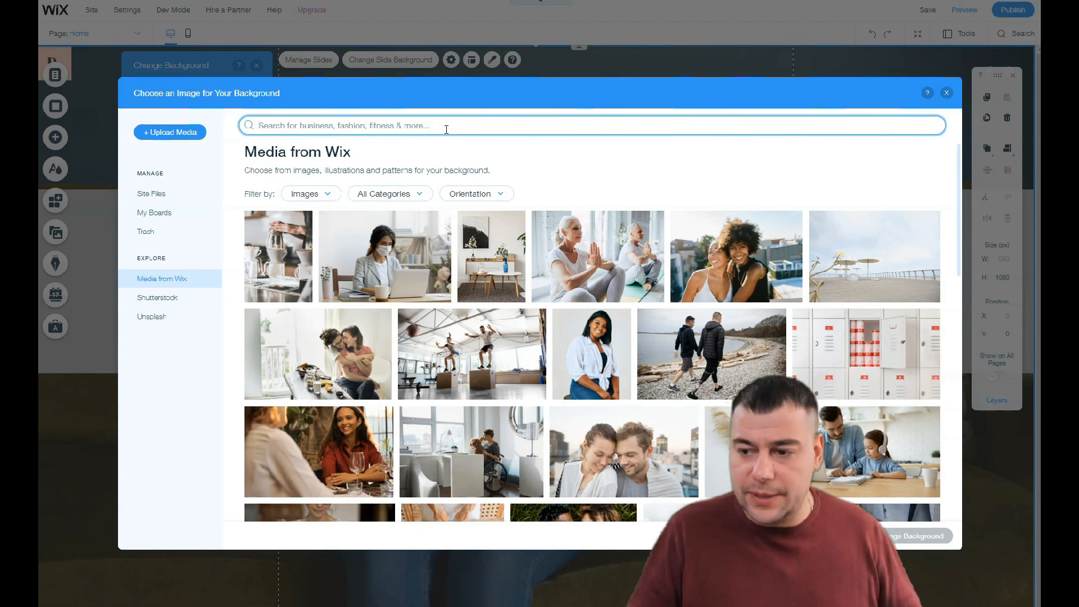
{"action": "type", "text": "fitness"}
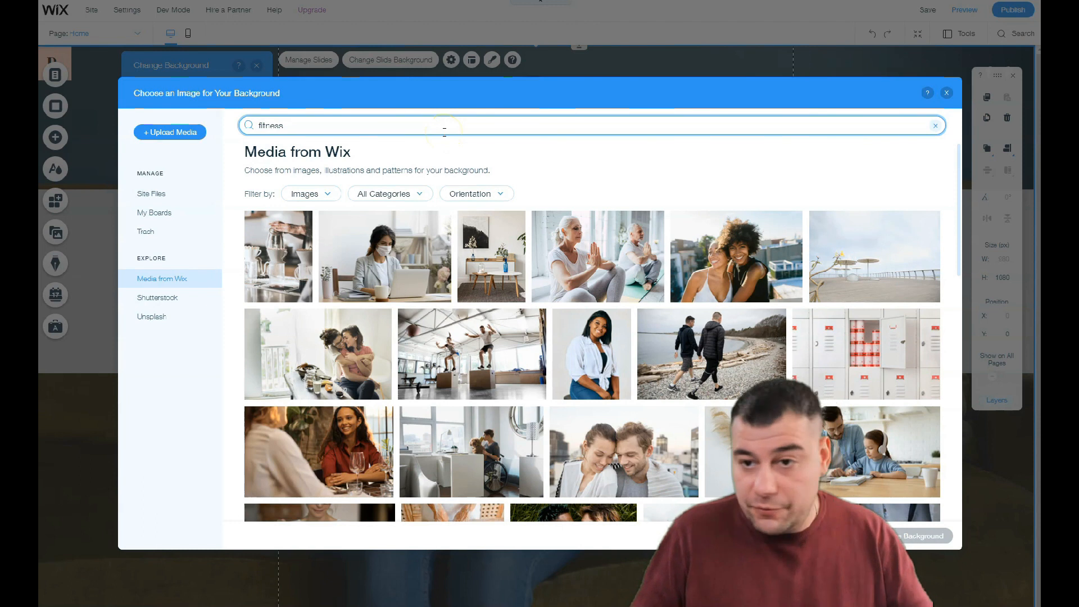
{"action": "key", "text": "Return"}
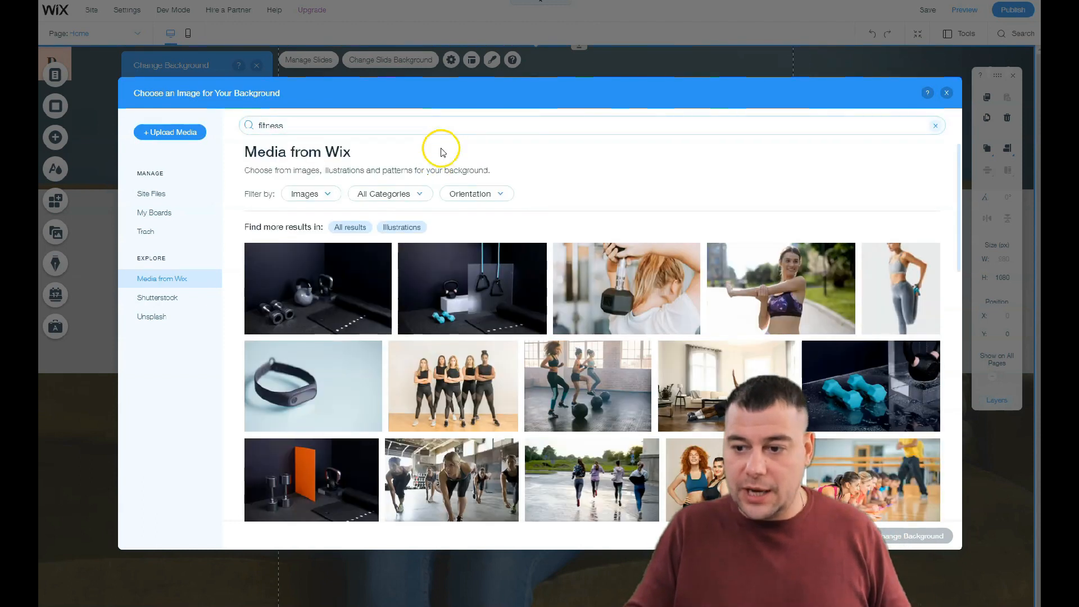
{"action": "left_click", "coordinate": [605, 384]}
{"action": "left_click", "coordinate": [896, 544]}
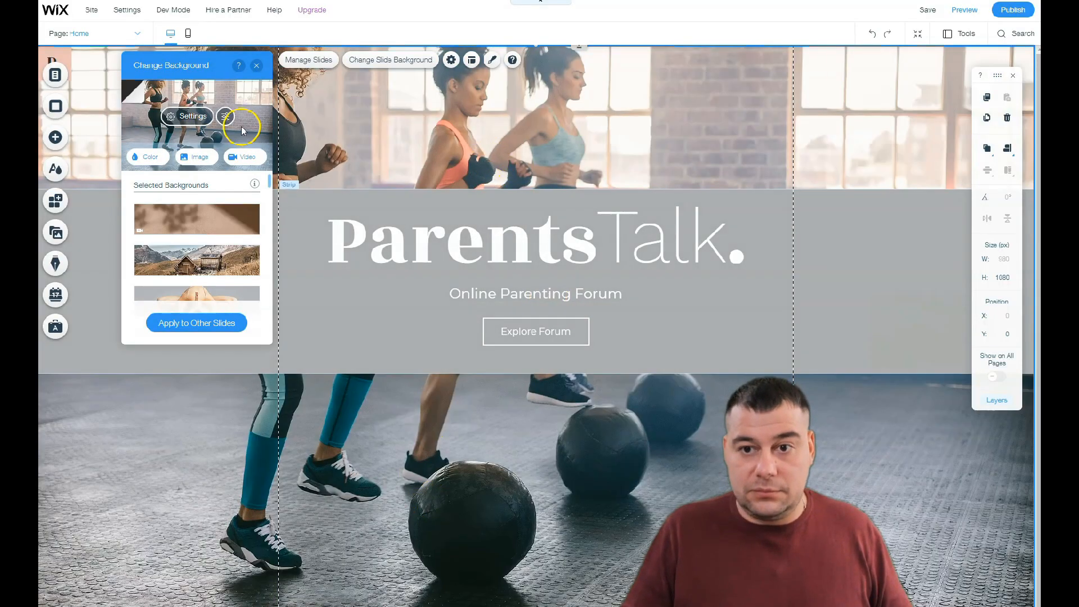
{"action": "left_click", "coordinate": [256, 66]}
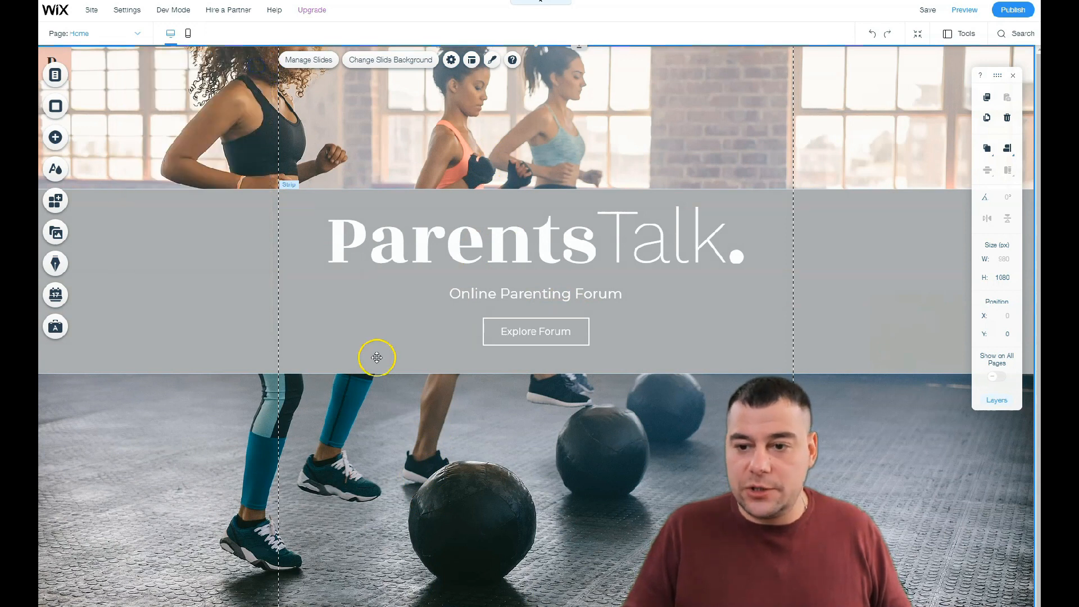
Look through the kinds of elements that can be added to the page, including strips, text and decorative elements
{"action": "left_click", "coordinate": [312, 357]}
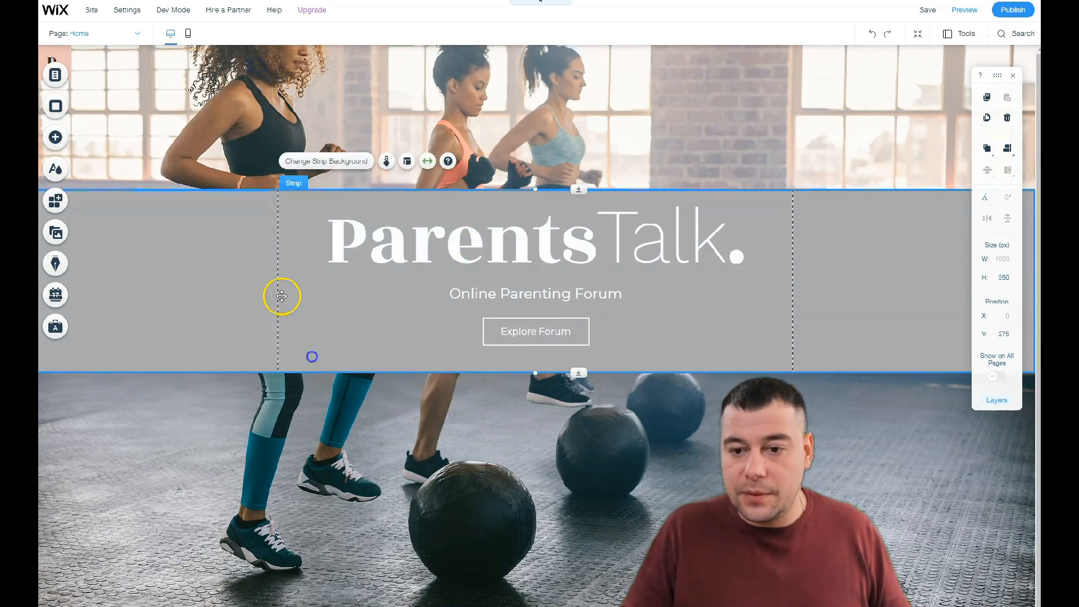
{"action": "left_click", "coordinate": [55, 137]}
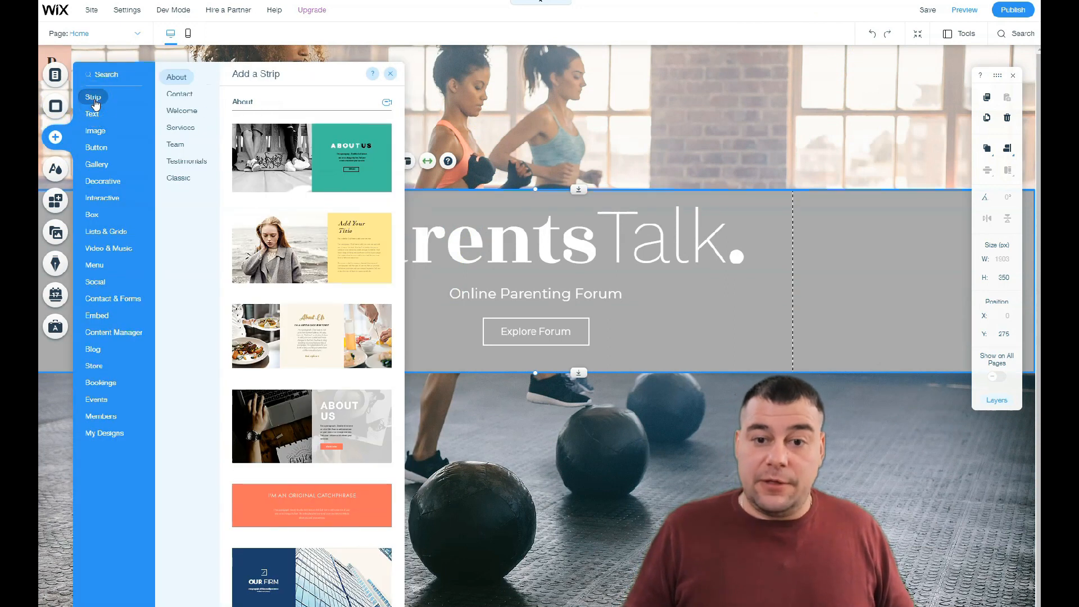
{"action": "mouse_move", "coordinate": [94, 115]}
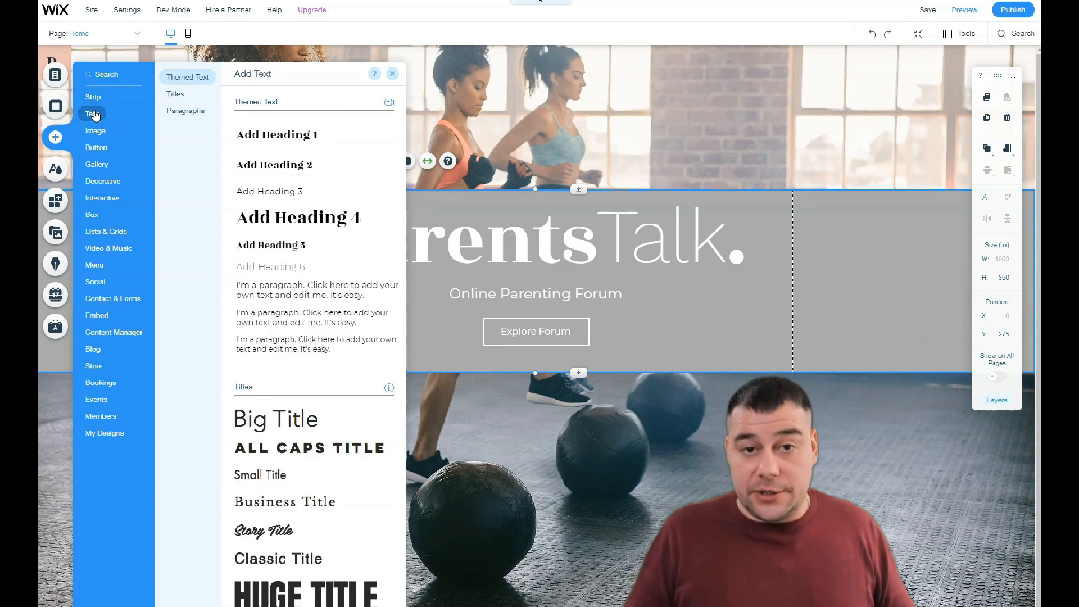
{"action": "left_click", "coordinate": [93, 114]}
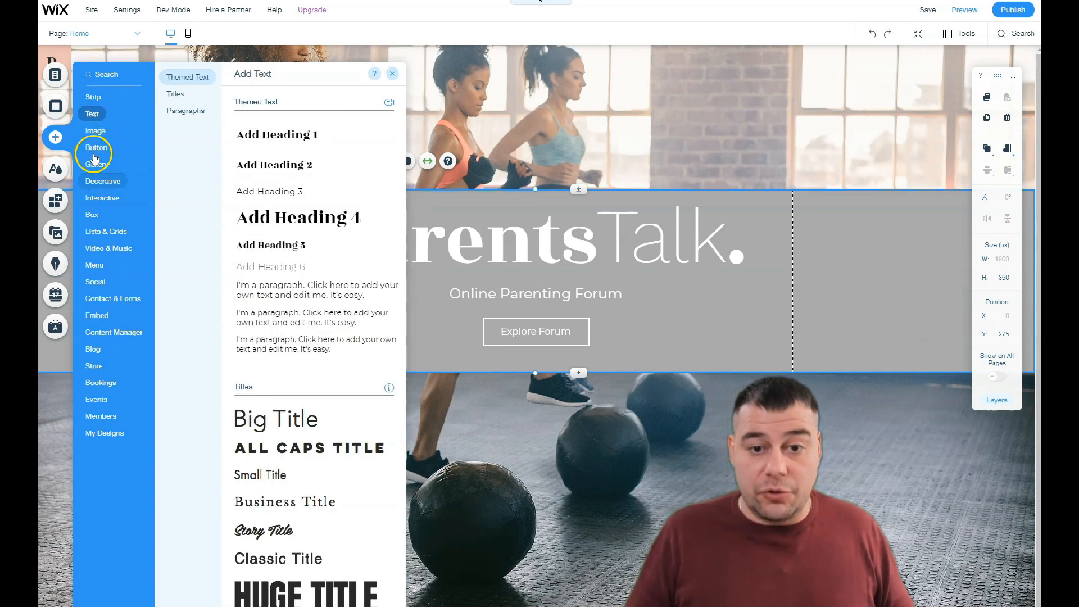
{"action": "mouse_move", "coordinate": [98, 167]}
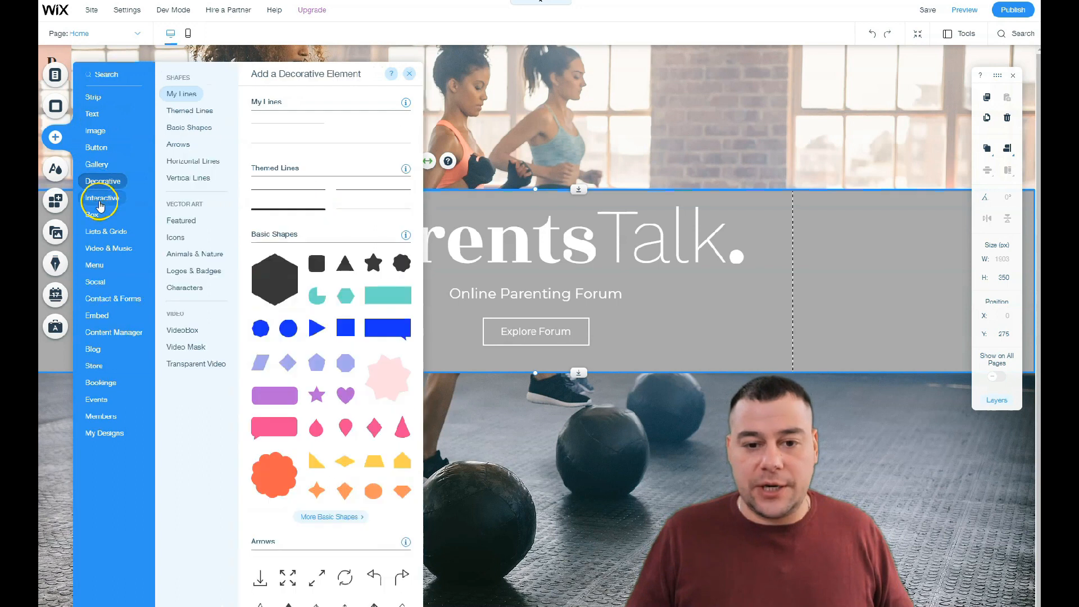
{"action": "mouse_move", "coordinate": [91, 100]}
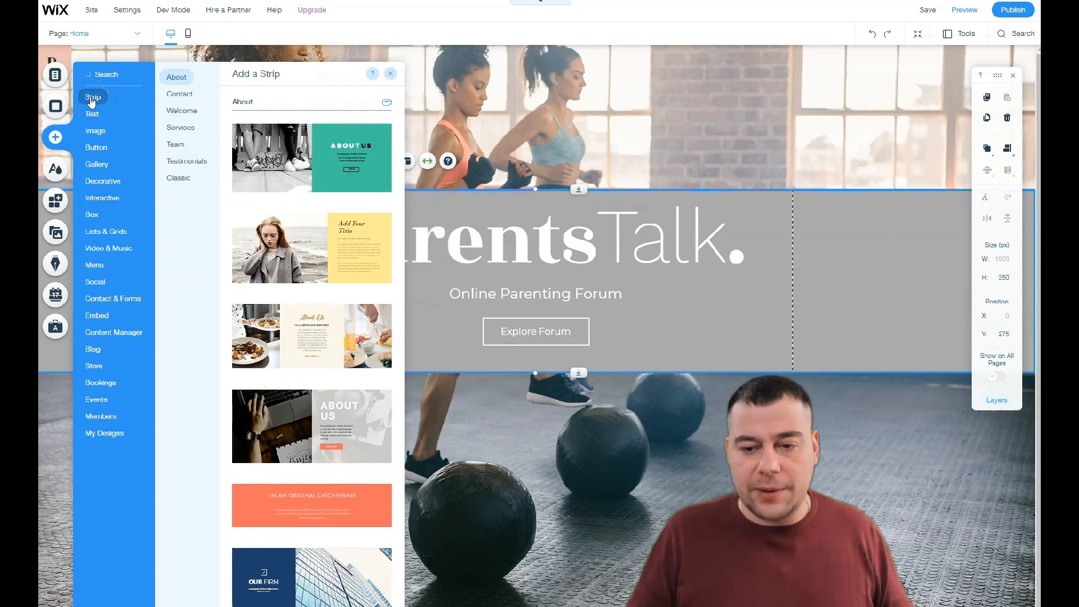
Browse the ready-made strip designs for About, Contact, Welcome, Services, Team, Testimonials and Classic
{"action": "left_click", "coordinate": [92, 99]}
{"action": "left_click", "coordinate": [185, 85]}
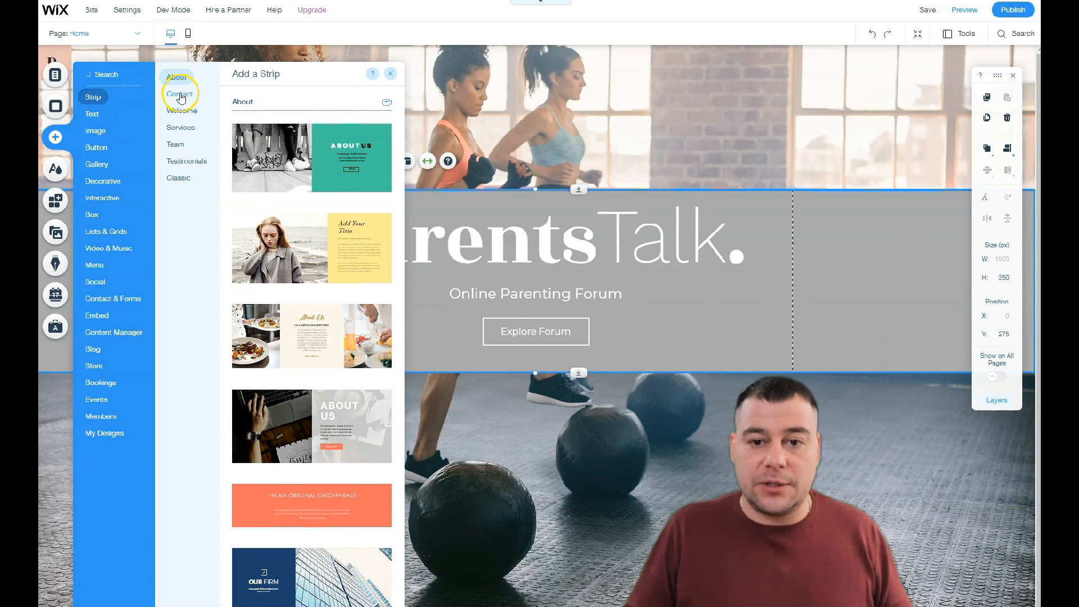
{"action": "left_click", "coordinate": [180, 95]}
{"action": "left_click", "coordinate": [181, 112]}
{"action": "left_click", "coordinate": [180, 128]}
{"action": "left_click", "coordinate": [177, 144]}
{"action": "left_click", "coordinate": [181, 162]}
{"action": "left_click", "coordinate": [179, 179]}
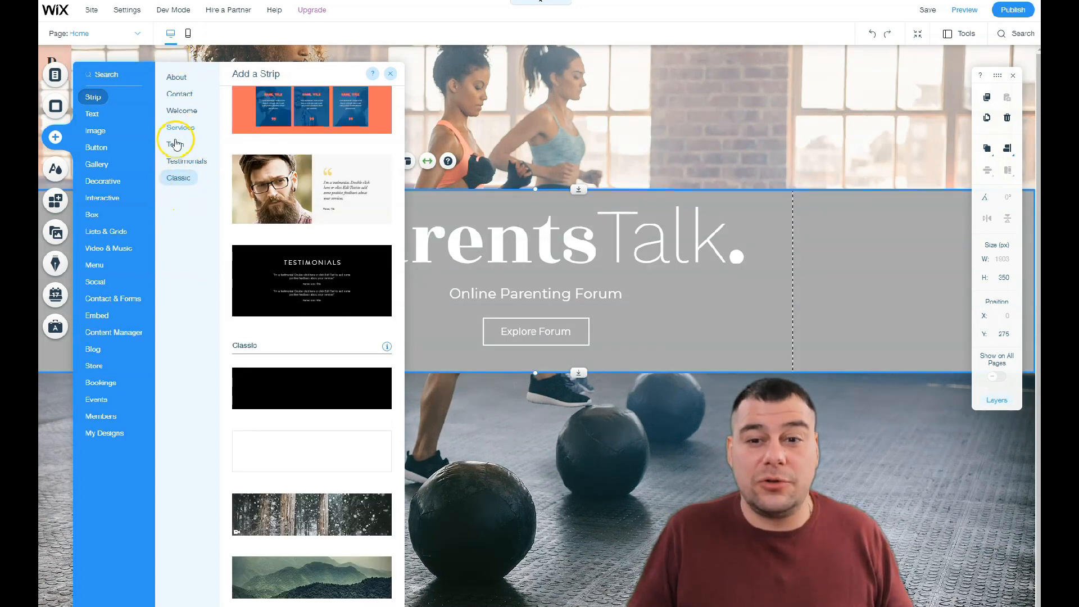
{"action": "left_click", "coordinate": [181, 80]}
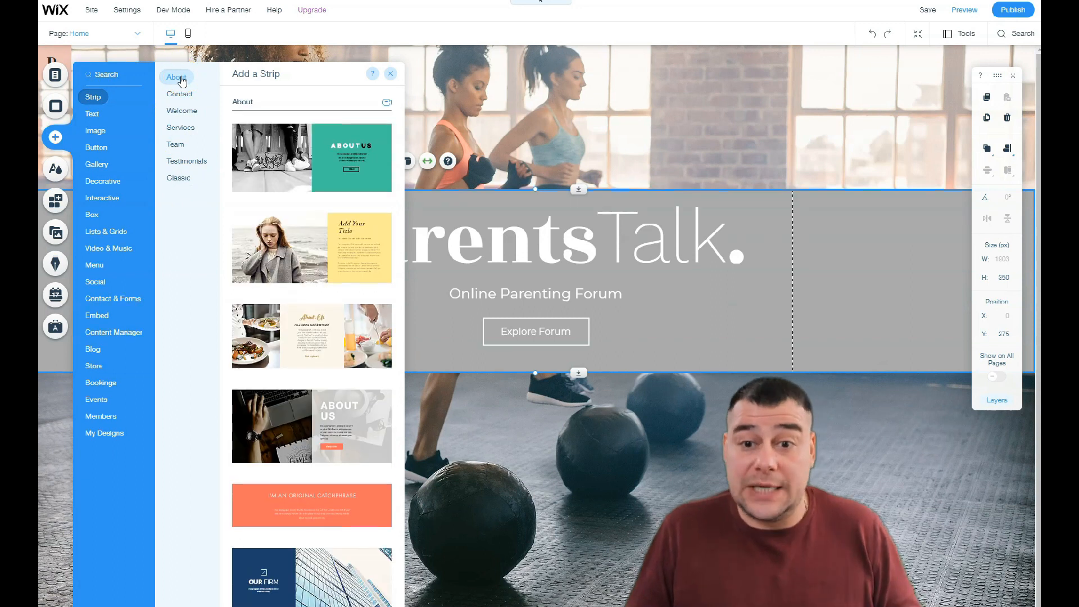
{"action": "left_click", "coordinate": [180, 130]}
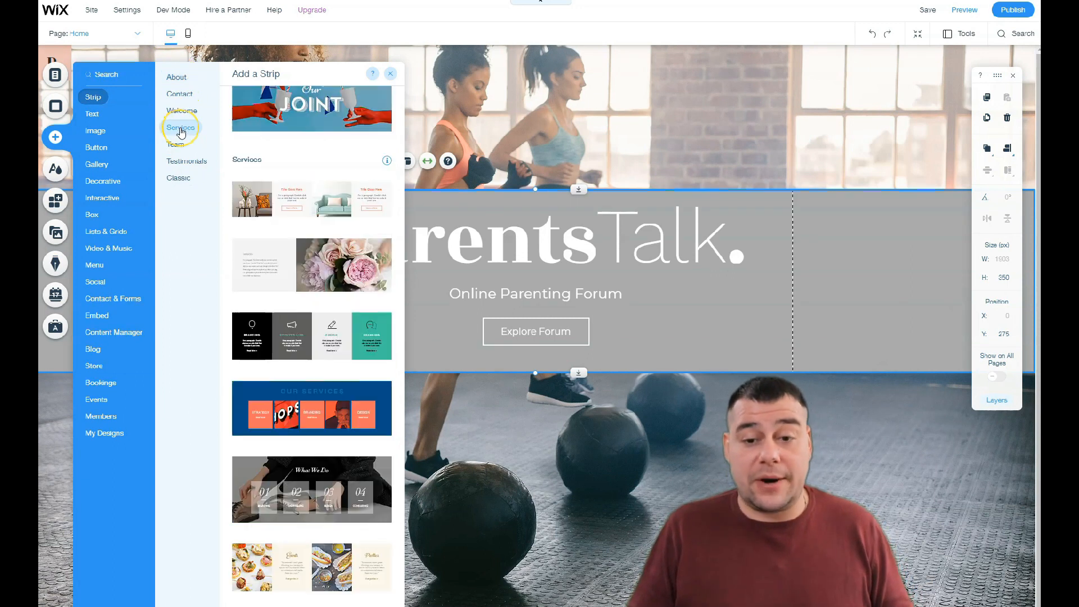
{"action": "left_click", "coordinate": [174, 146]}
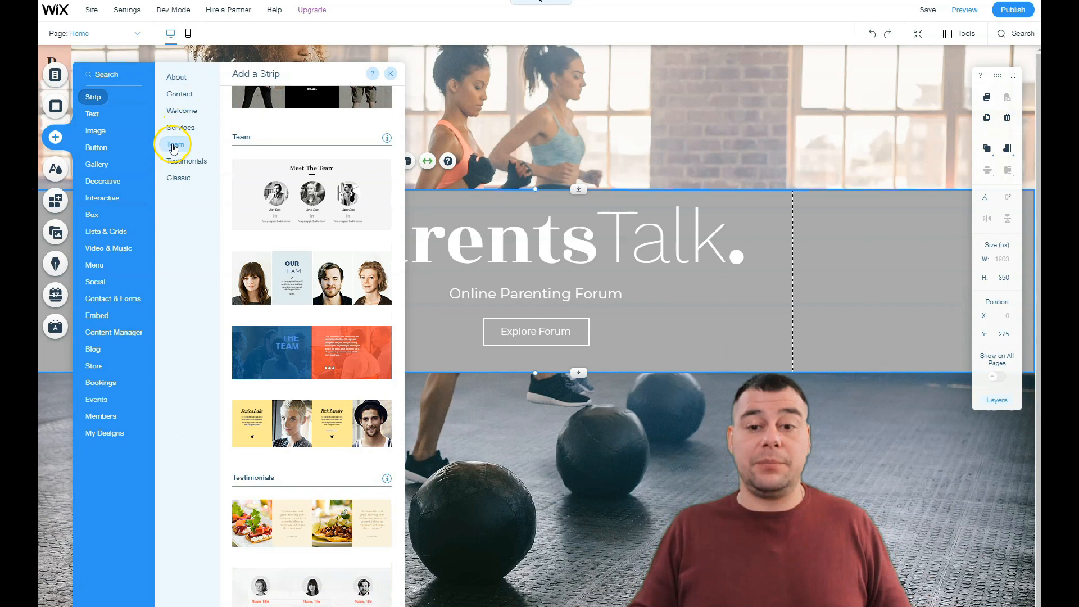
{"action": "left_click", "coordinate": [184, 162]}
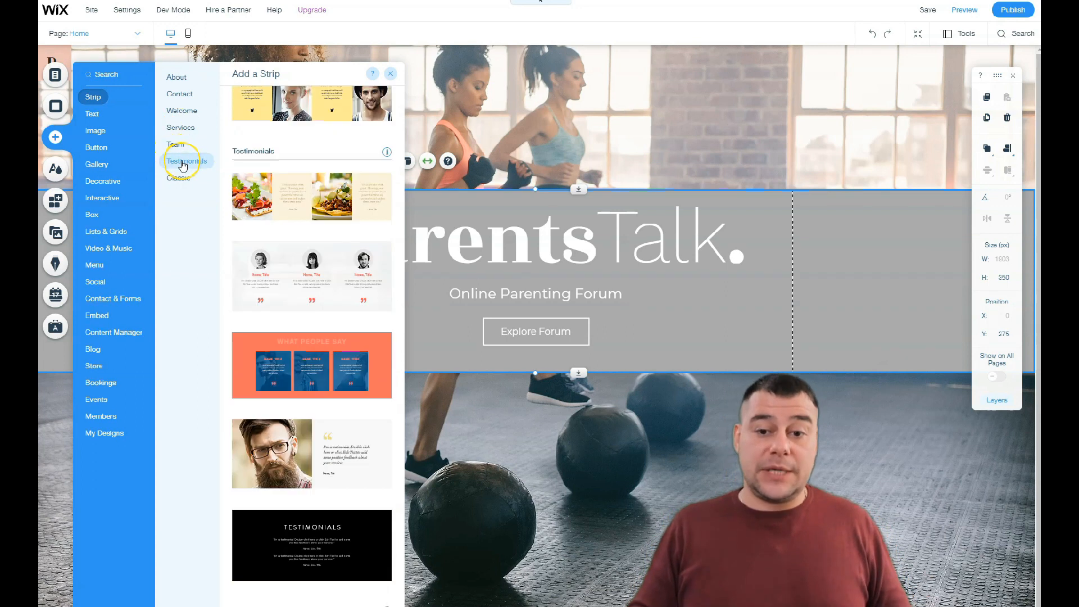
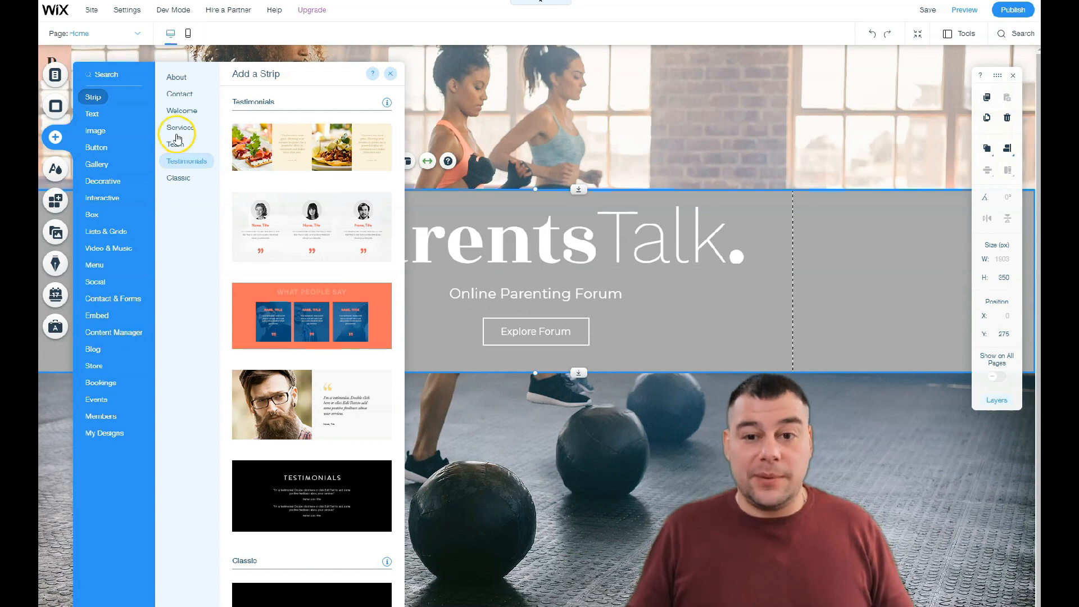
Add the Your Brand Welcome strip at the top of the Home page, above the ParentsTalk section
{"action": "left_click", "coordinate": [104, 99]}
{"action": "left_click", "coordinate": [179, 95]}
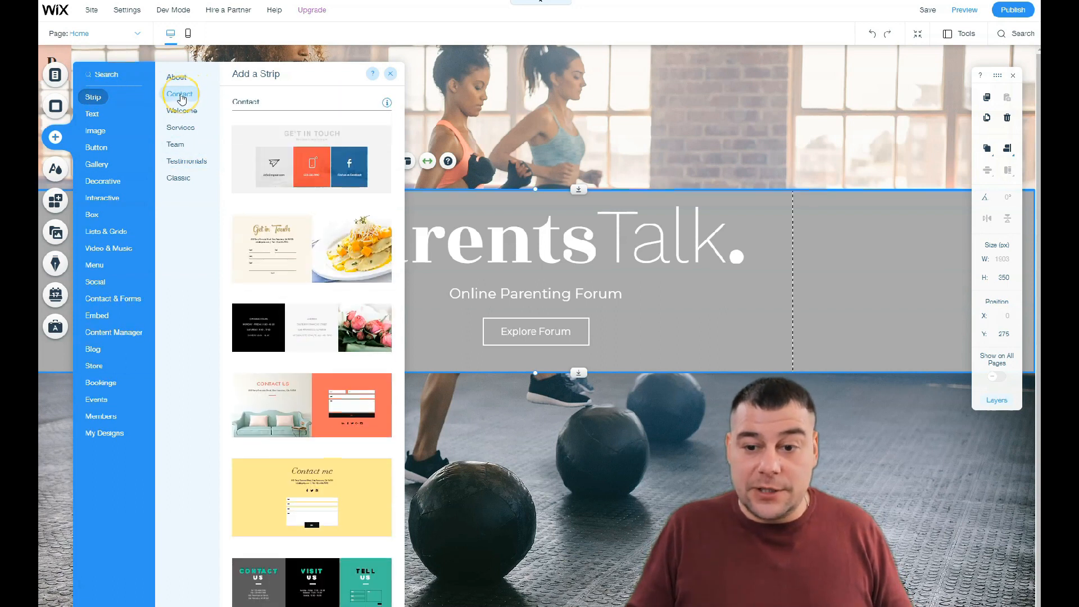
{"action": "left_click", "coordinate": [180, 111]}
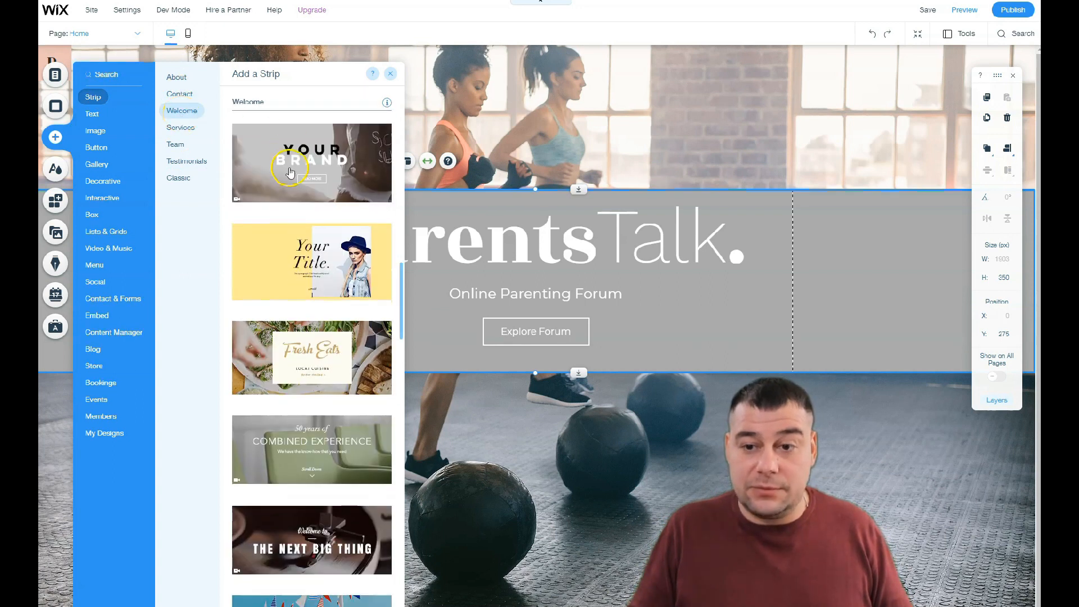
{"action": "left_click_drag", "start_coordinate": [302, 181], "coordinate": [551, 421]}
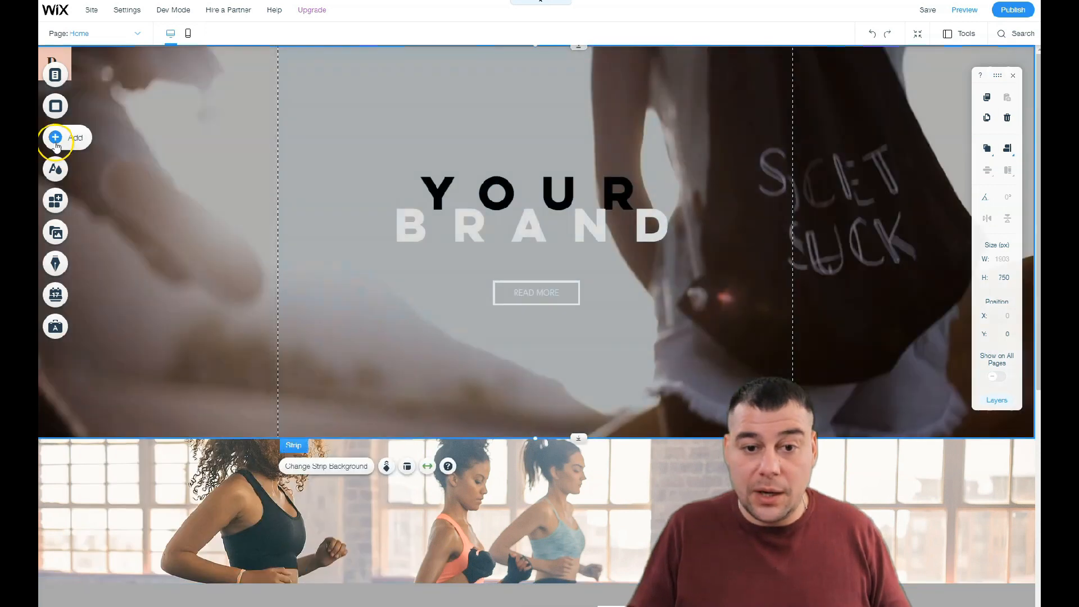
Add the Testimonials strip with three round portraits directly below the Your Brand strip
{"action": "left_click", "coordinate": [55, 137]}
{"action": "left_click", "coordinate": [174, 178]}
{"action": "left_click", "coordinate": [179, 162]}
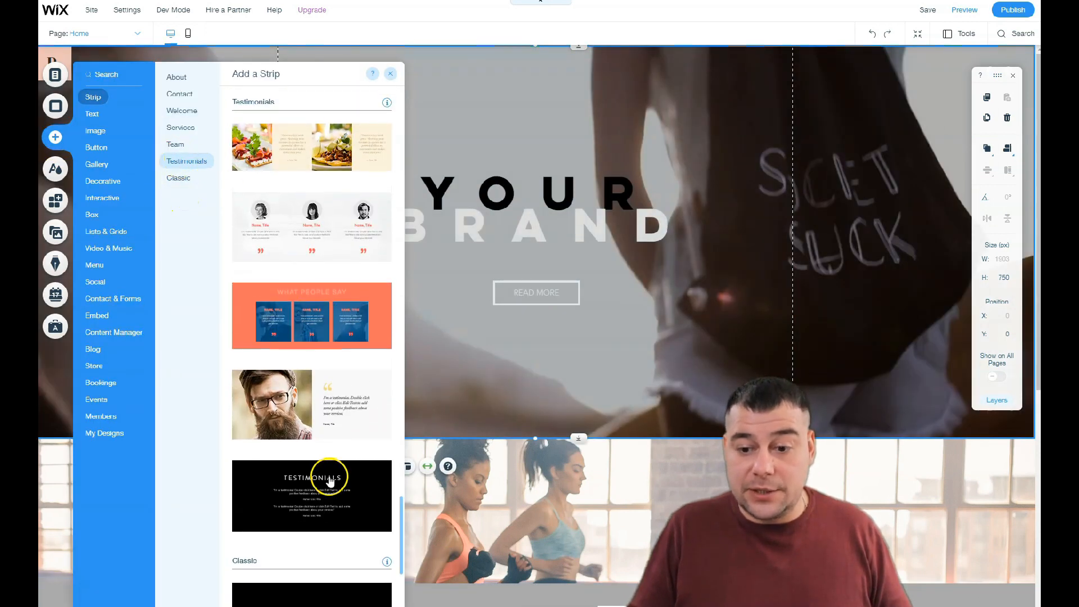
{"action": "left_click", "coordinate": [281, 235]}
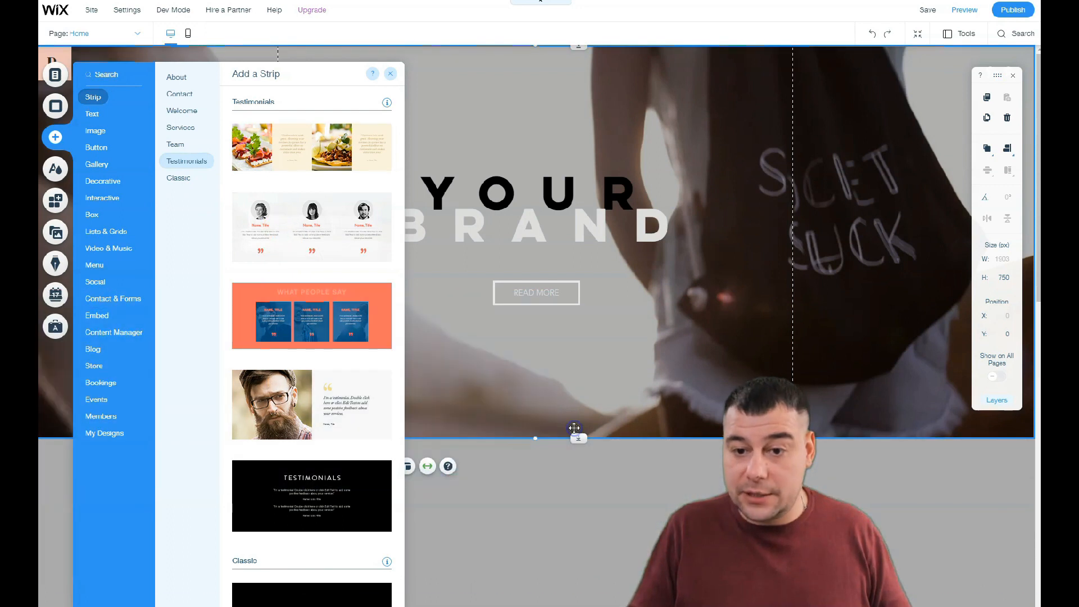
Try out the leopard VideoBox across the edge of the Your Brand and testimonials strips and delete it
{"action": "left_click", "coordinate": [55, 137]}
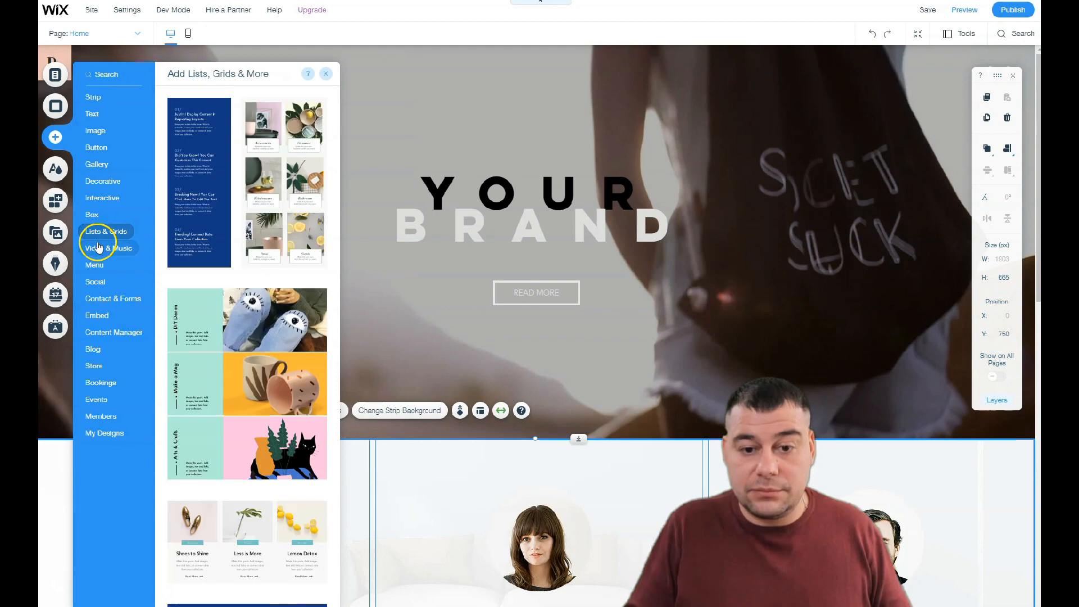
{"action": "mouse_move", "coordinate": [106, 247]}
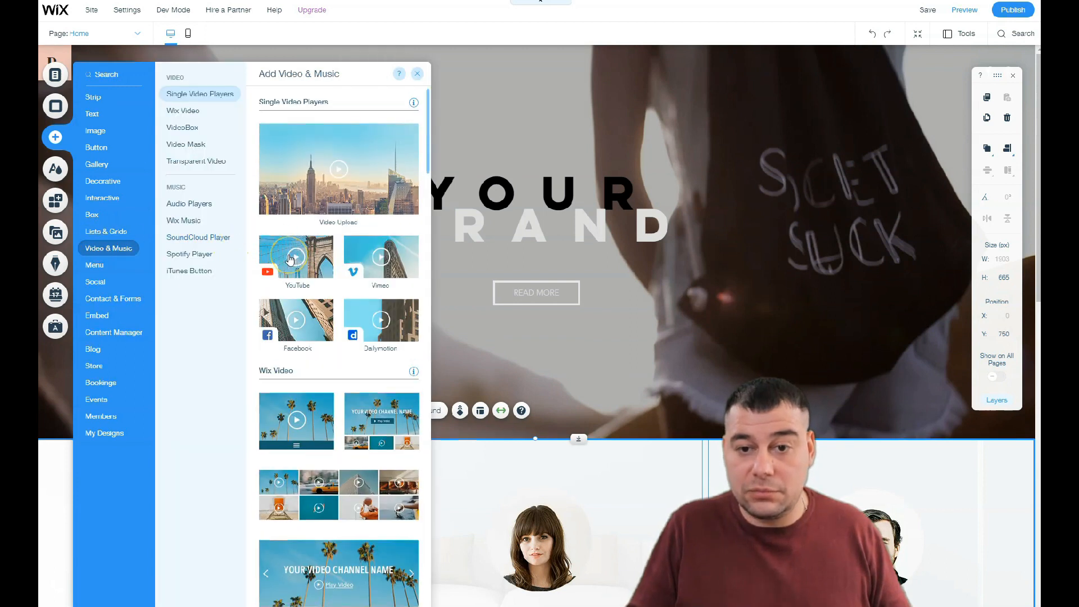
{"action": "left_click", "coordinate": [183, 128]}
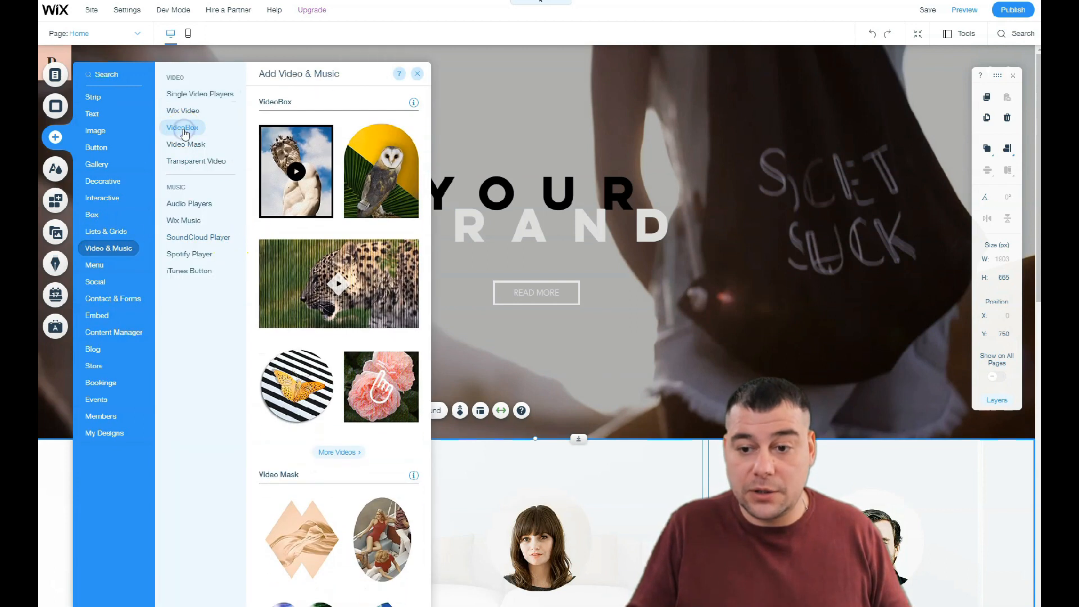
{"action": "left_click", "coordinate": [513, 499]}
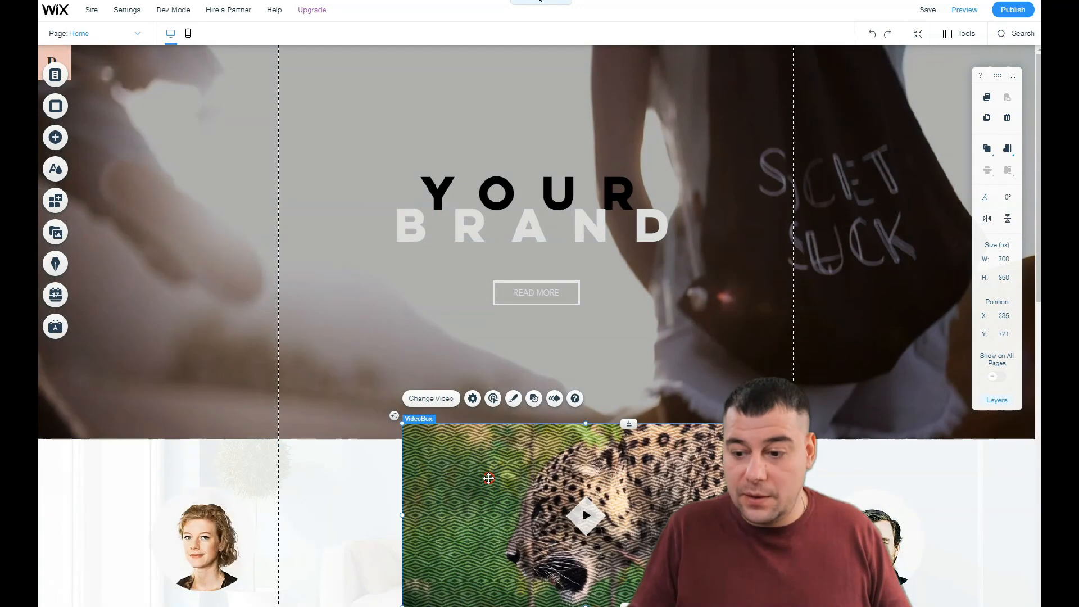
{"action": "right_click", "coordinate": [493, 477]}
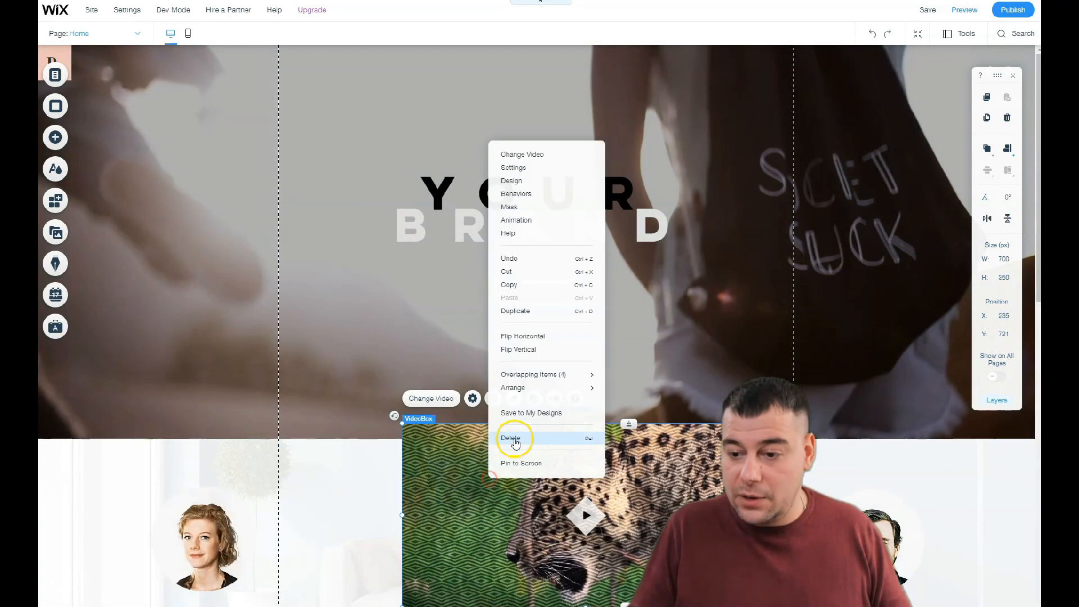
{"action": "left_click", "coordinate": [515, 439]}
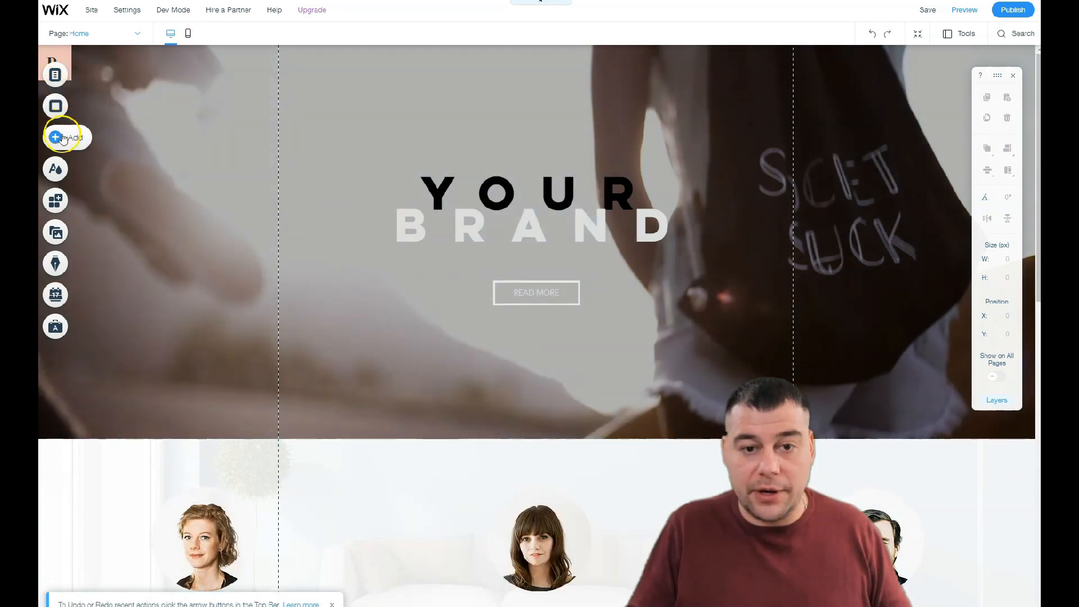
Add the four-column Services strip with Branding, Storytelling, Design and Consulting between the Your Brand and testimonials strips
{"action": "left_click", "coordinate": [54, 138]}
{"action": "left_click", "coordinate": [93, 114]}
{"action": "left_click", "coordinate": [93, 96]}
{"action": "left_click", "coordinate": [177, 162]}
{"action": "mouse_move", "coordinate": [177, 122]}
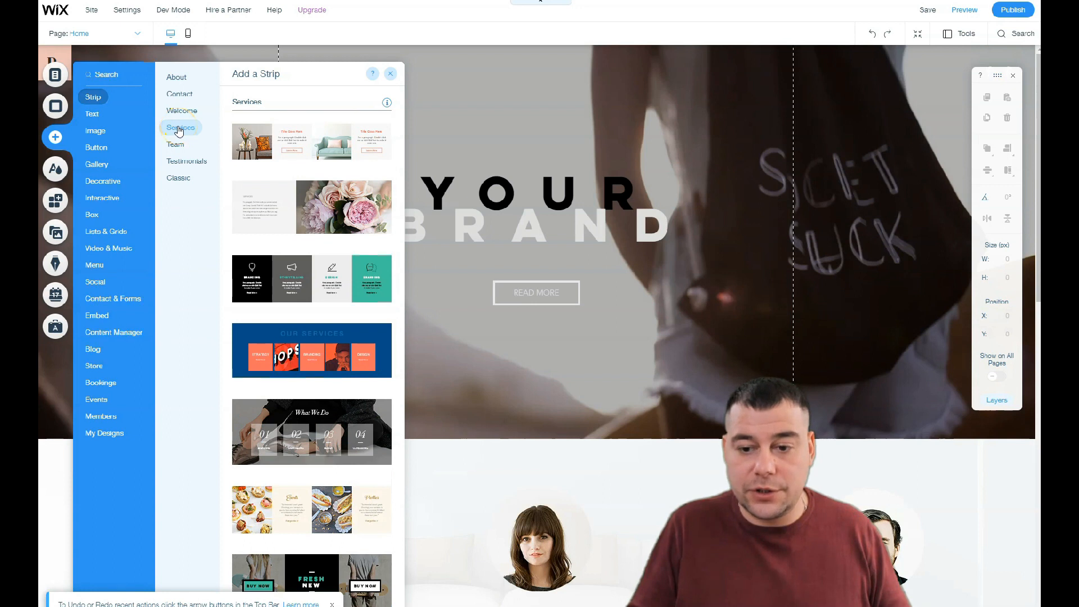
{"action": "left_click", "coordinate": [289, 277]}
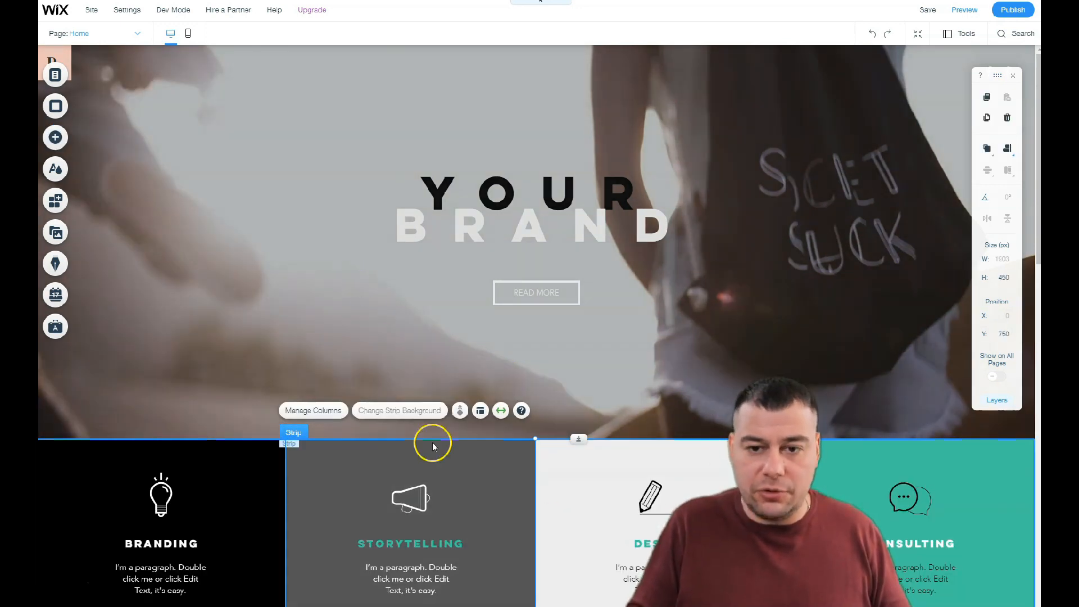
Enter Zoom Out mode and move the ParentsTalk section up to the top of the page, above the Your Brand strip
{"action": "scroll", "coordinate": [504, 348], "scroll_direction": "down", "scroll_amount": 15}
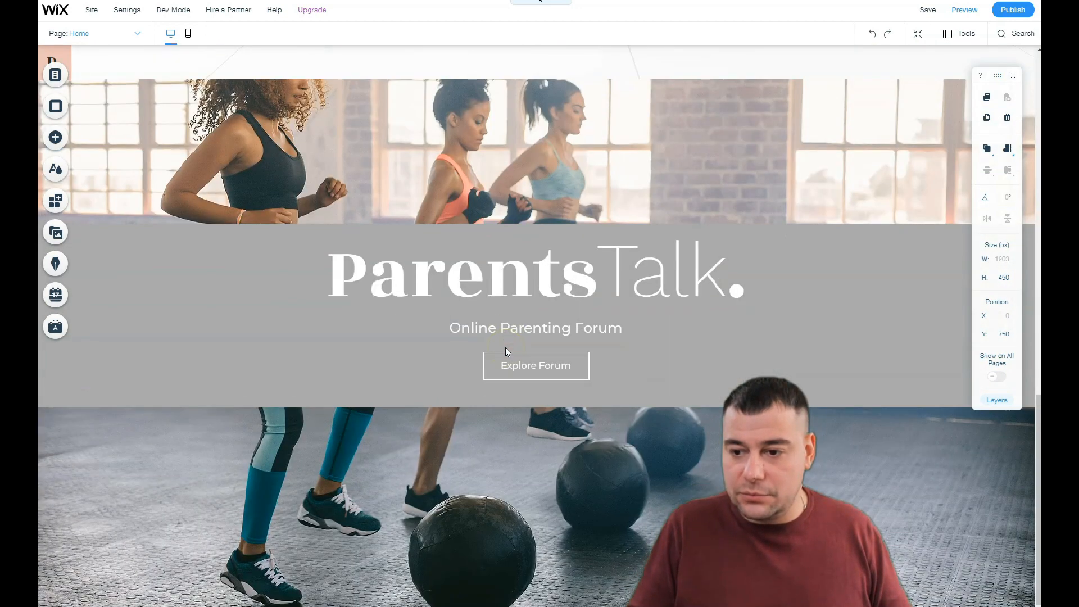
{"action": "scroll", "coordinate": [504, 347], "scroll_direction": "up", "scroll_amount": 15}
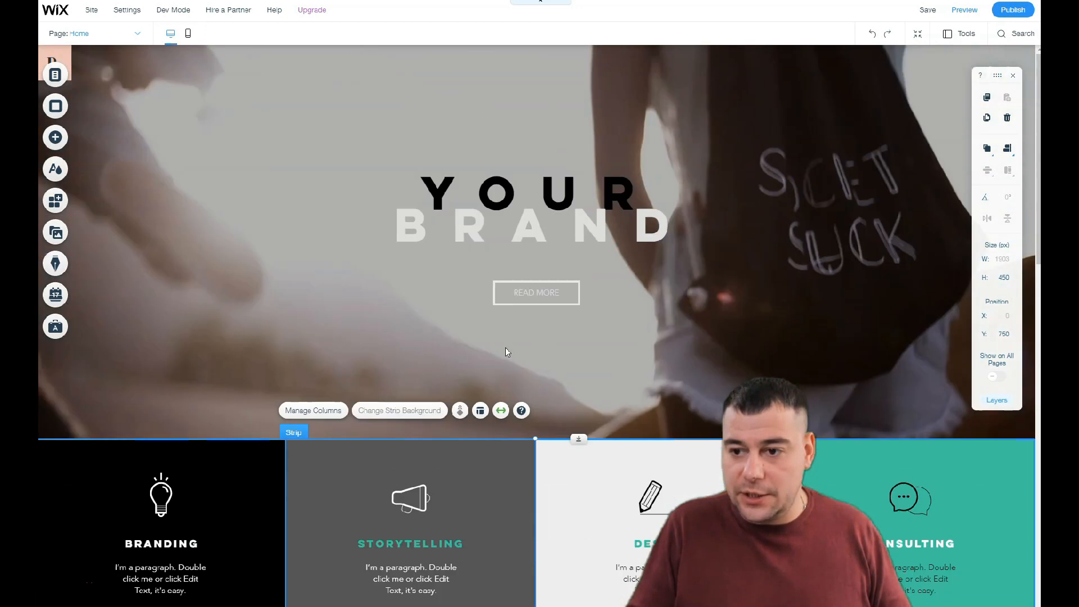
{"action": "left_click", "coordinate": [916, 36]}
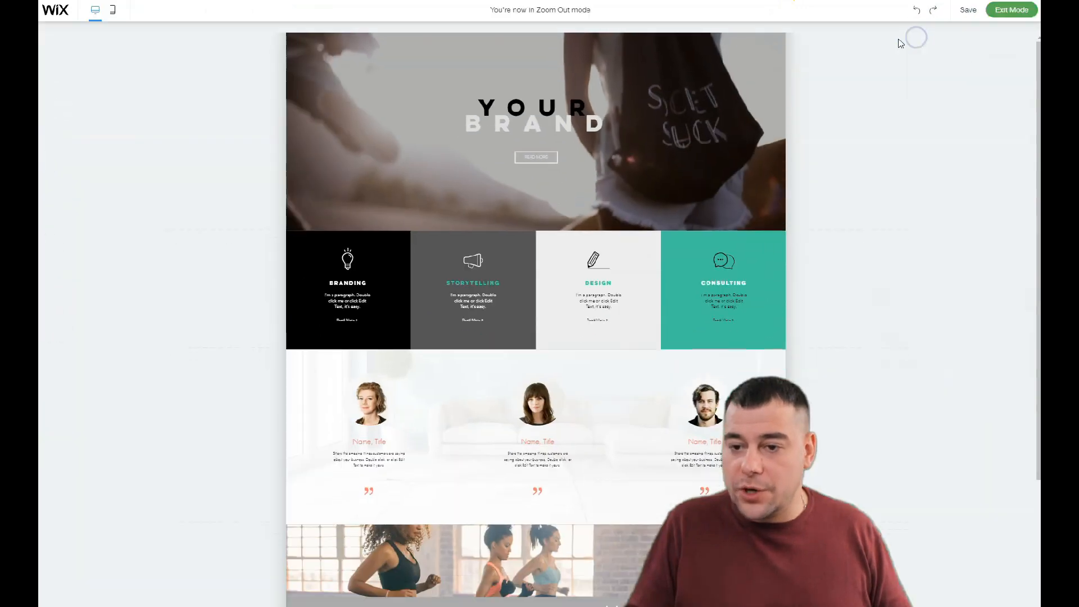
{"action": "scroll", "coordinate": [592, 335], "scroll_direction": "down", "scroll_amount": 3}
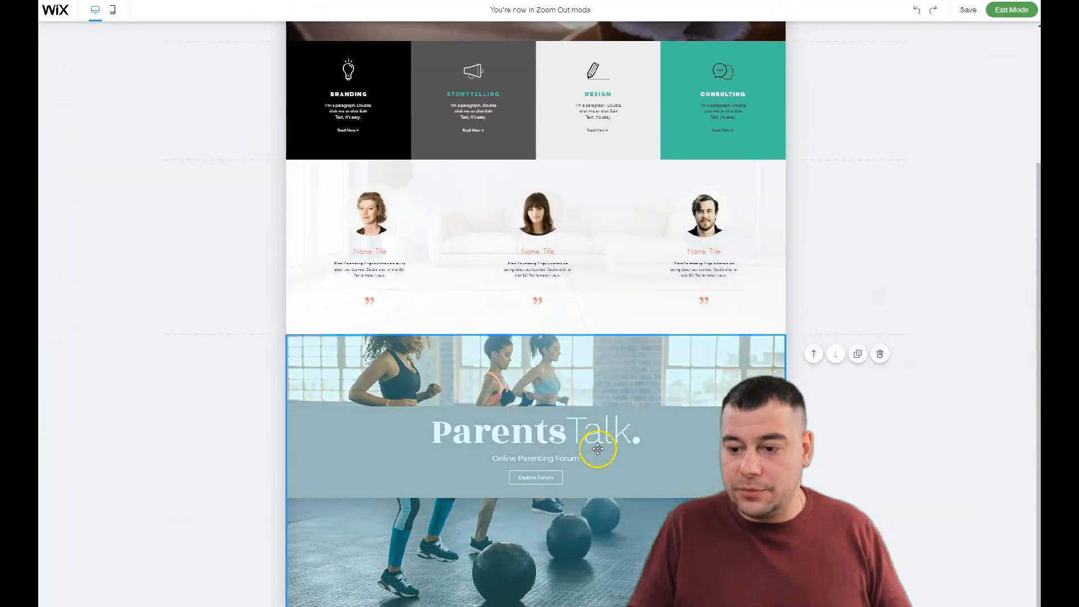
{"action": "left_click", "coordinate": [813, 352]}
{"action": "left_click", "coordinate": [813, 179]}
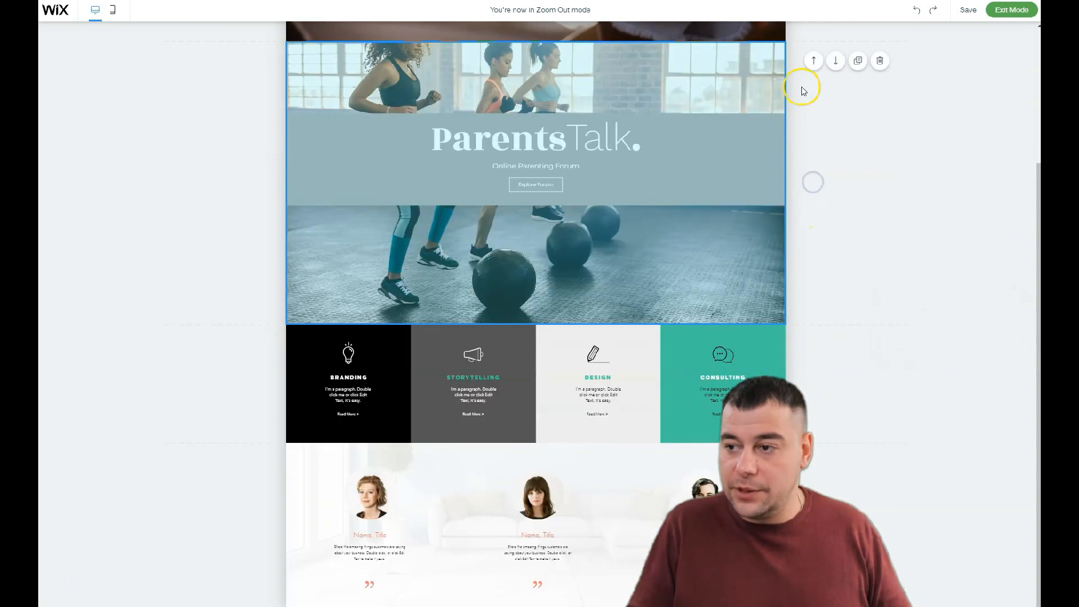
{"action": "left_click", "coordinate": [813, 59]}
Push the Your Brand strip down to open an empty space beneath the ParentsTalk section
{"action": "scroll", "coordinate": [763, 182], "scroll_direction": "up", "scroll_amount": 3}
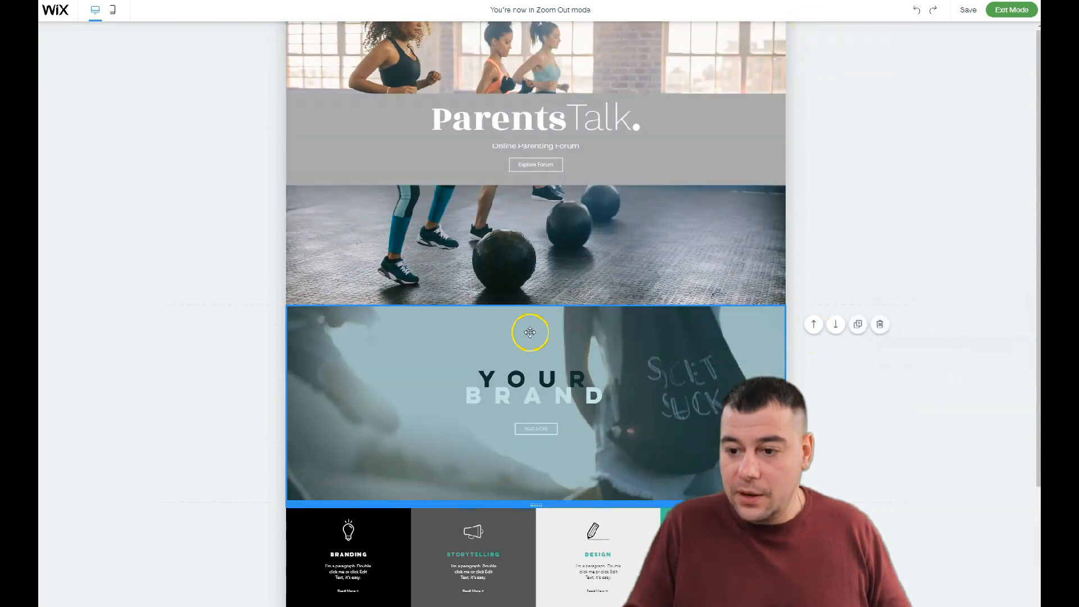
{"action": "left_click_drag", "start_coordinate": [527, 305], "coordinate": [527, 280]}
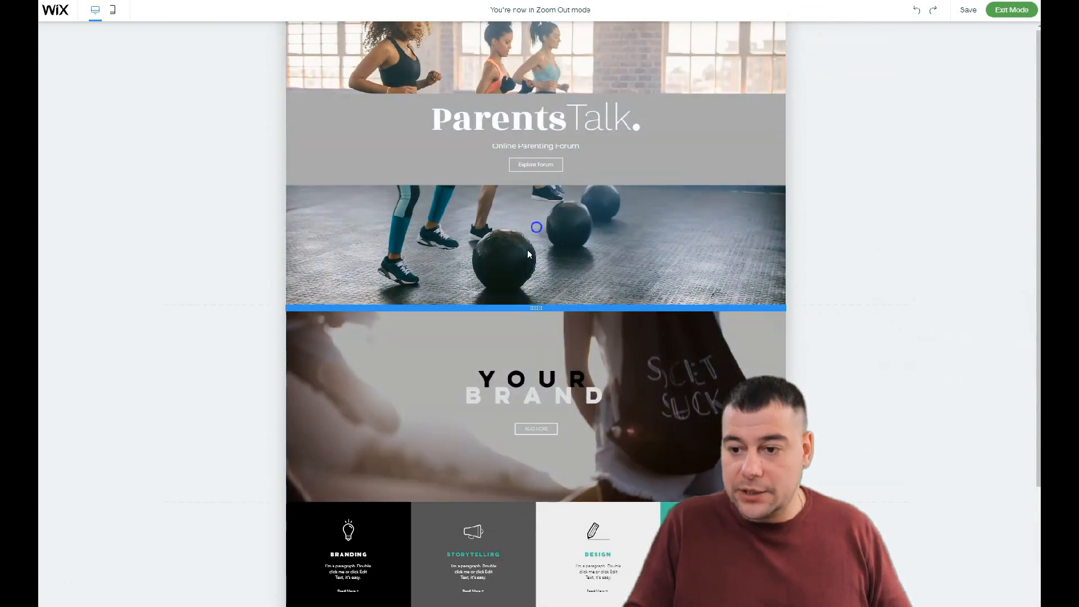
{"action": "left_click_drag", "start_coordinate": [547, 310], "coordinate": [541, 480]}
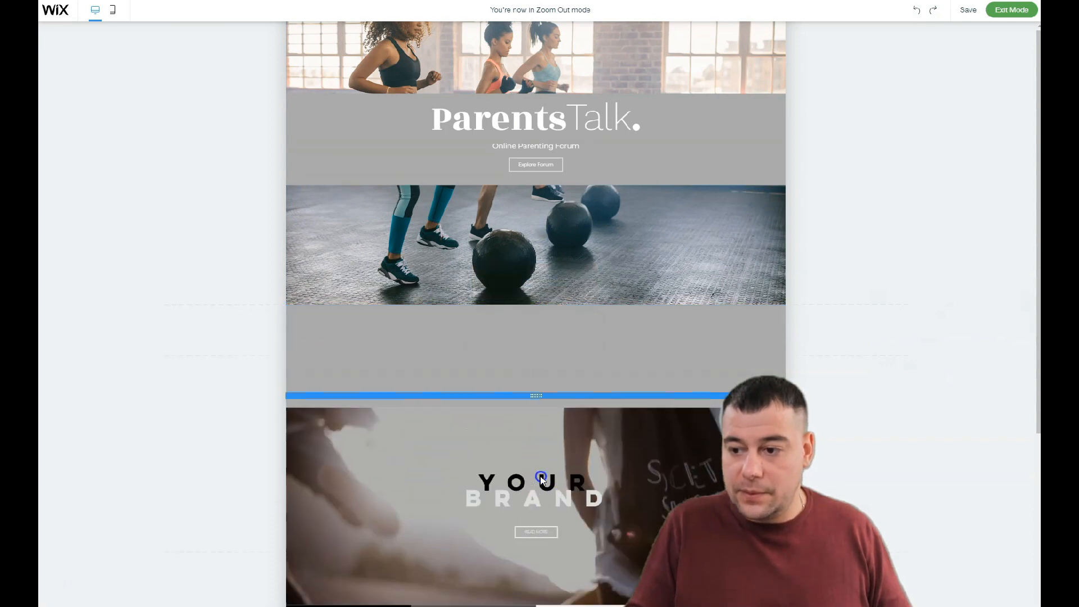
{"action": "left_click", "coordinate": [578, 341]}
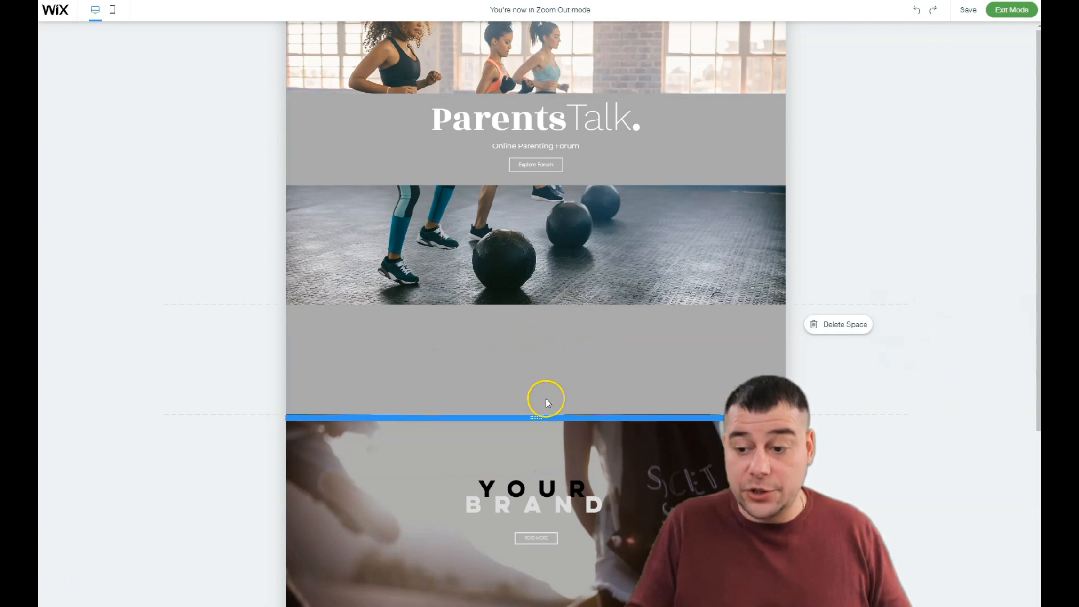
Tighten the space above the Your Brand strip, open empty spaces around the Services strip, and exit Zoom Out mode
{"action": "mouse_move", "coordinate": [536, 419]}
{"action": "left_mouse_down"}
{"action": "mouse_move", "coordinate": [529, 298]}
{"action": "mouse_move", "coordinate": [534, 403]}
{"action": "left_mouse_up"}
{"action": "scroll", "coordinate": [579, 422], "scroll_direction": "down", "scroll_amount": 5}
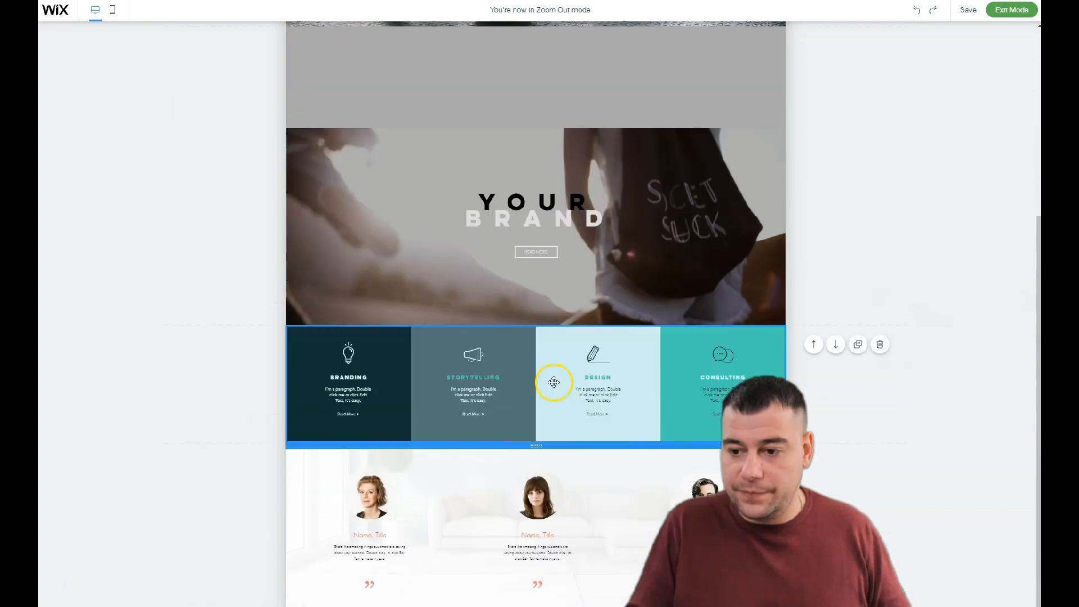
{"action": "left_click_drag", "start_coordinate": [537, 274], "coordinate": [537, 556]}
{"action": "scroll", "coordinate": [543, 380], "scroll_direction": "down", "scroll_amount": 2}
{"action": "scroll", "coordinate": [554, 375], "scroll_direction": "up", "scroll_amount": 7}
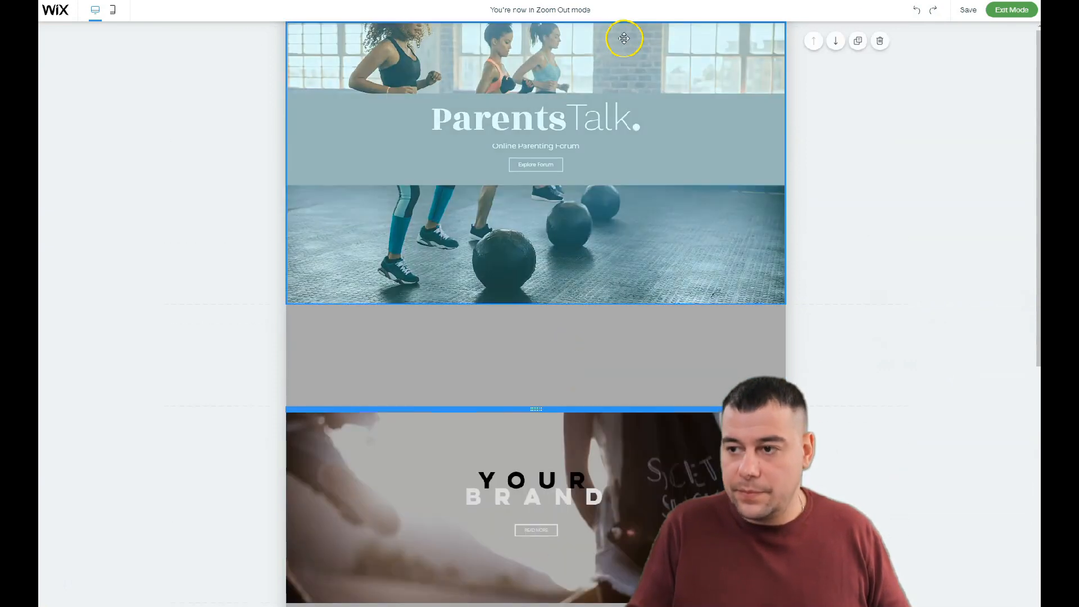
{"action": "left_click", "coordinate": [999, 11]}
{"action": "left_click", "coordinate": [480, 179]}
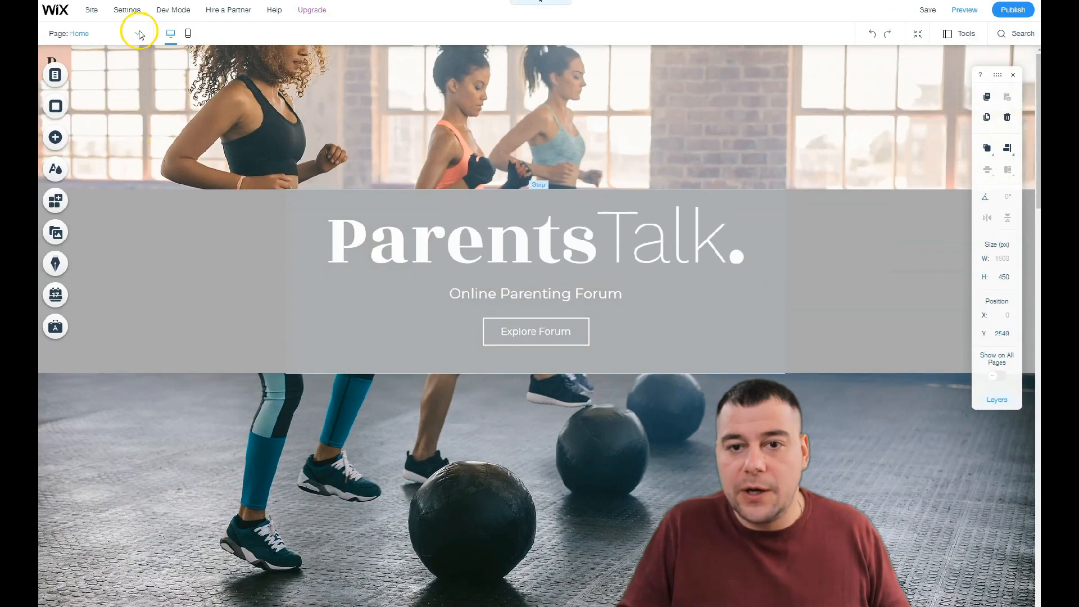
Search the page background image library for "fitness"
{"action": "left_click", "coordinate": [55, 112]}
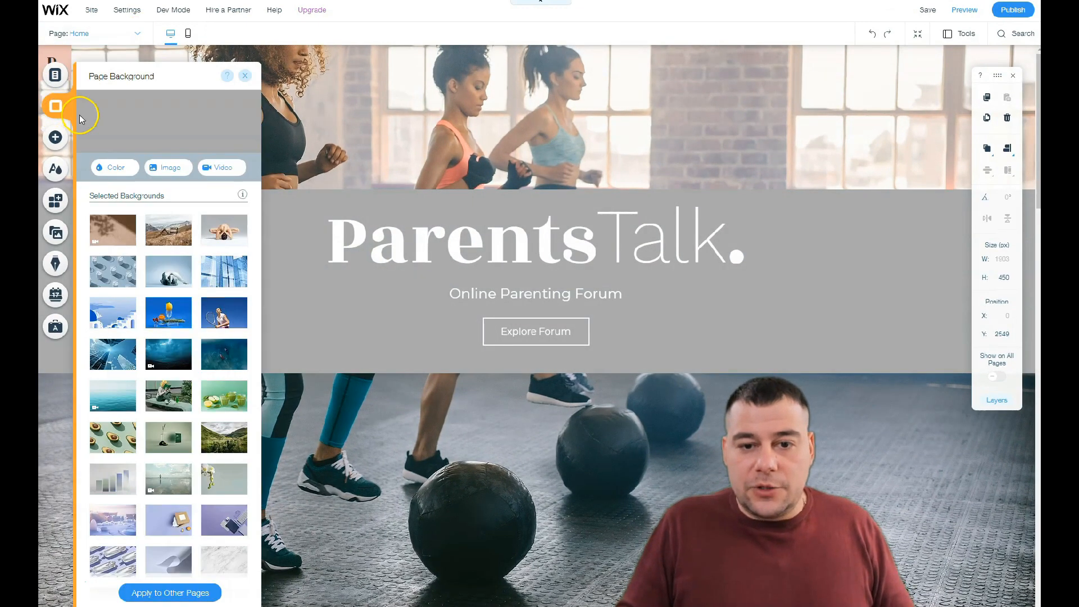
{"action": "left_click", "coordinate": [160, 168]}
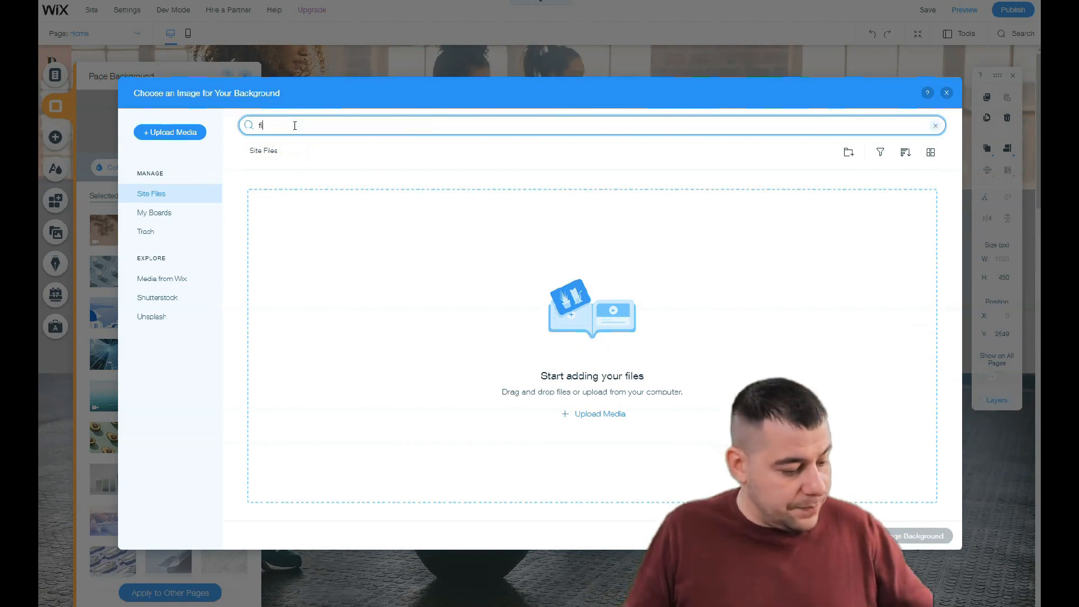
{"action": "type", "text": "fitnes"}
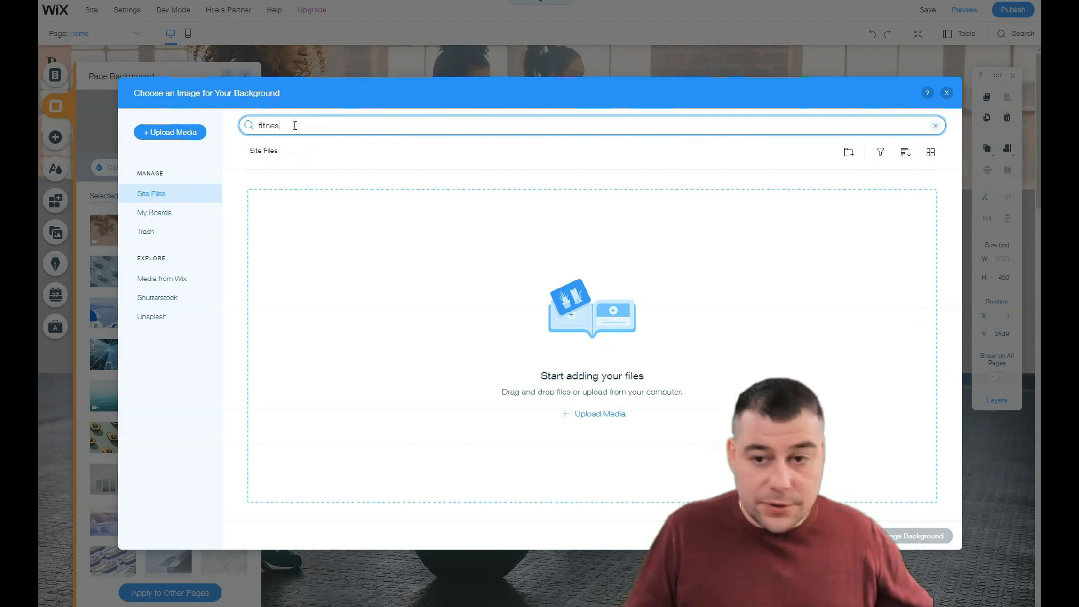
{"action": "type", "text": "s"}
{"action": "key", "text": "Return"}
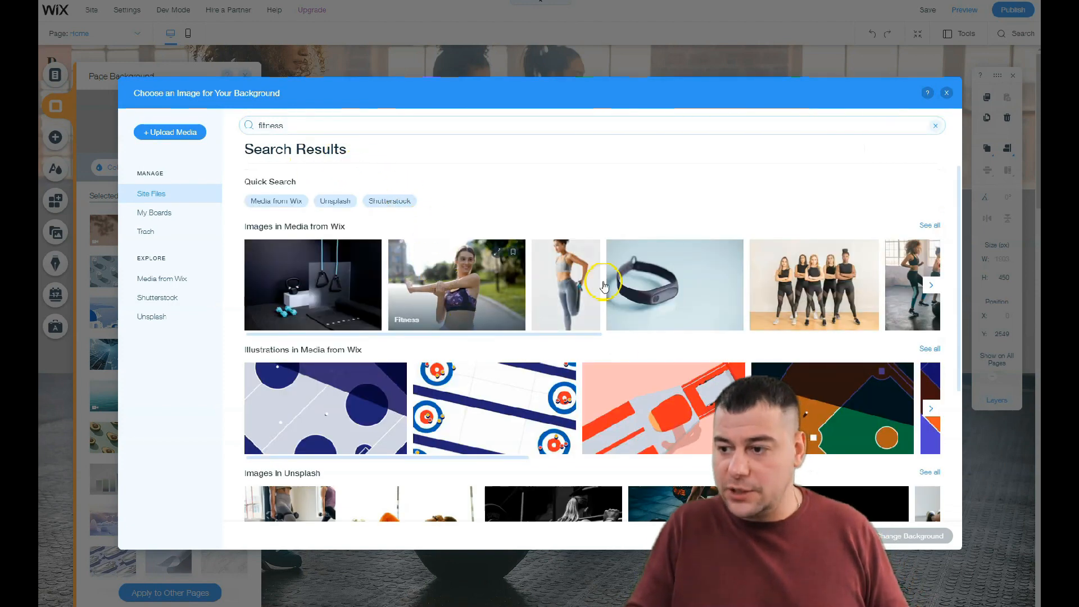
Set the Media from Wix photo of five women in black sportswear as the page background
{"action": "scroll", "coordinate": [643, 320], "scroll_direction": "down", "scroll_amount": 4}
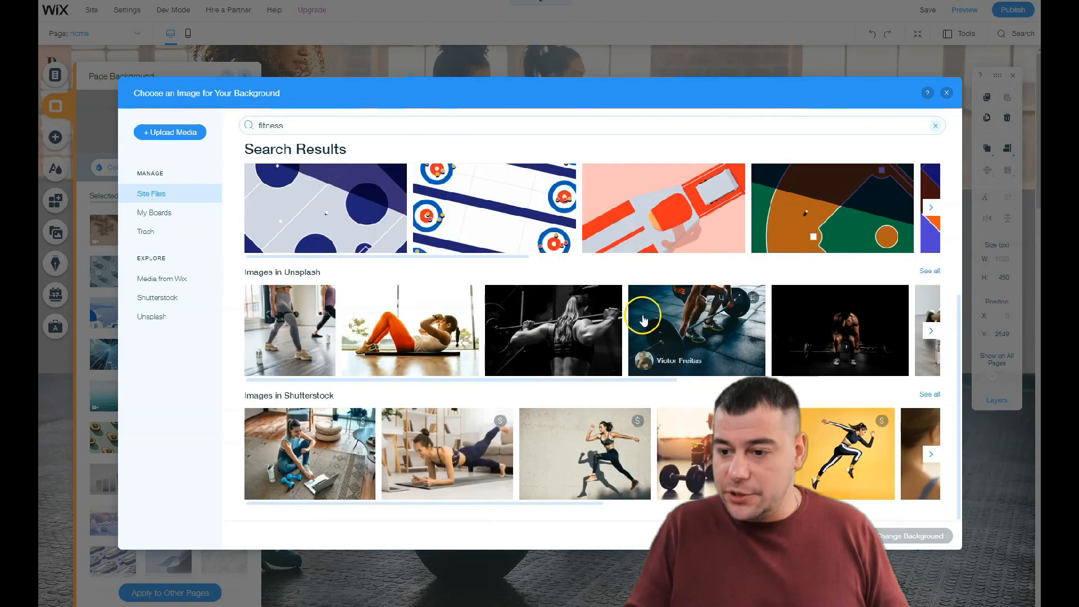
{"action": "left_click", "coordinate": [594, 455]}
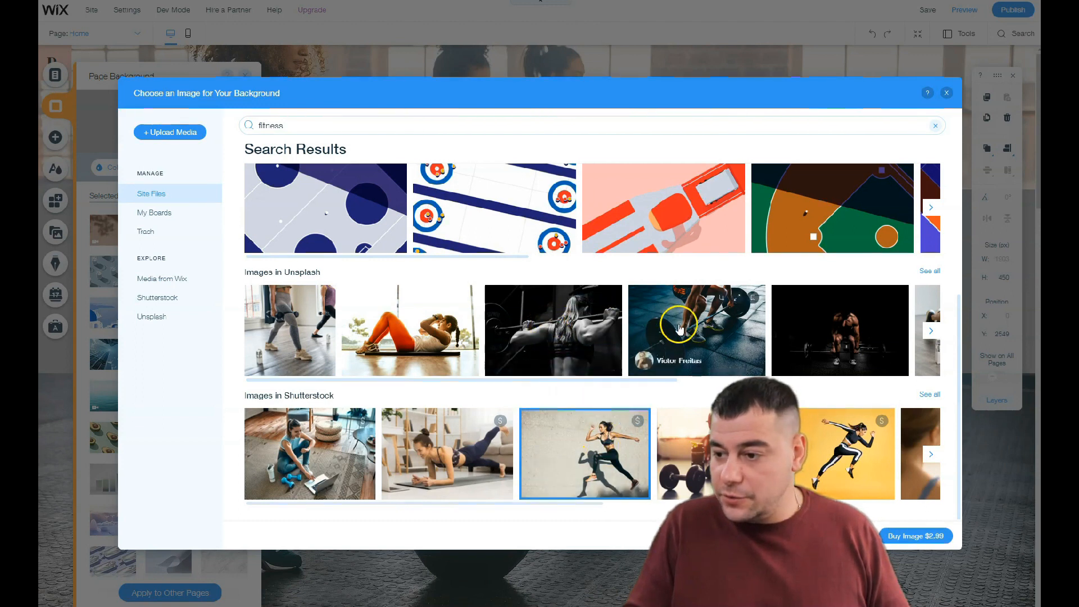
{"action": "scroll", "coordinate": [674, 320], "scroll_direction": "up", "scroll_amount": 4}
{"action": "left_click", "coordinate": [818, 296]}
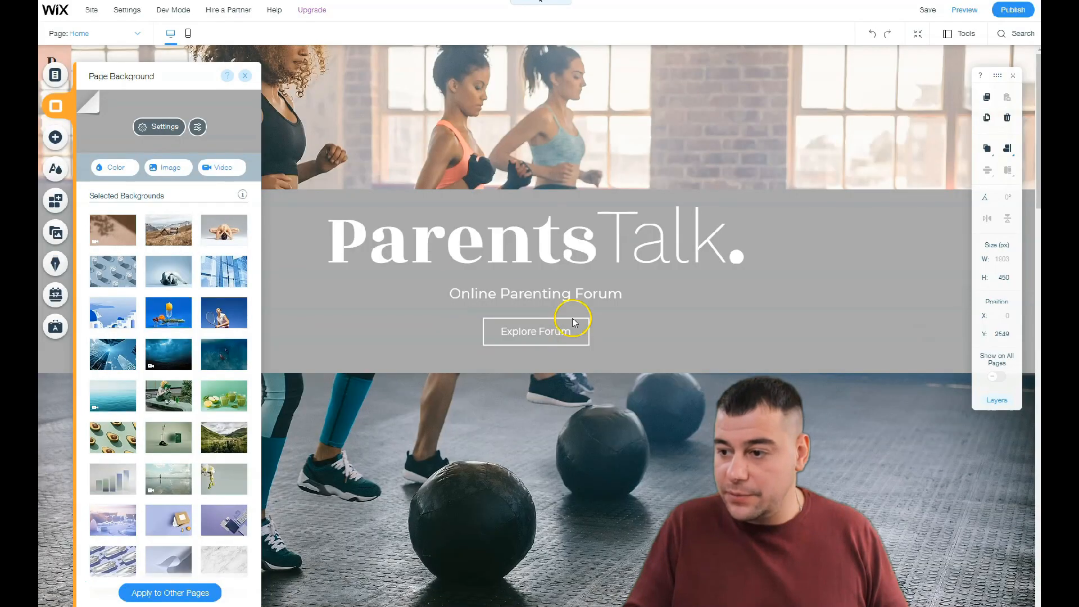
Apply the Parallax scroll effect to the page background image
{"action": "scroll", "coordinate": [547, 465], "scroll_direction": "down", "scroll_amount": 5}
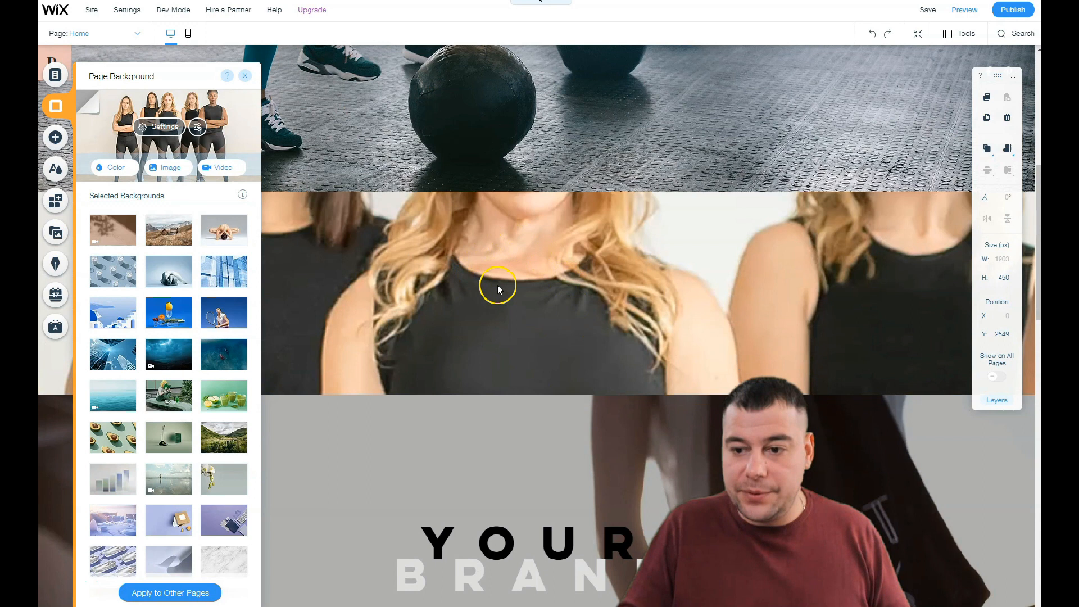
{"action": "scroll", "coordinate": [507, 269], "scroll_direction": "down", "scroll_amount": 12}
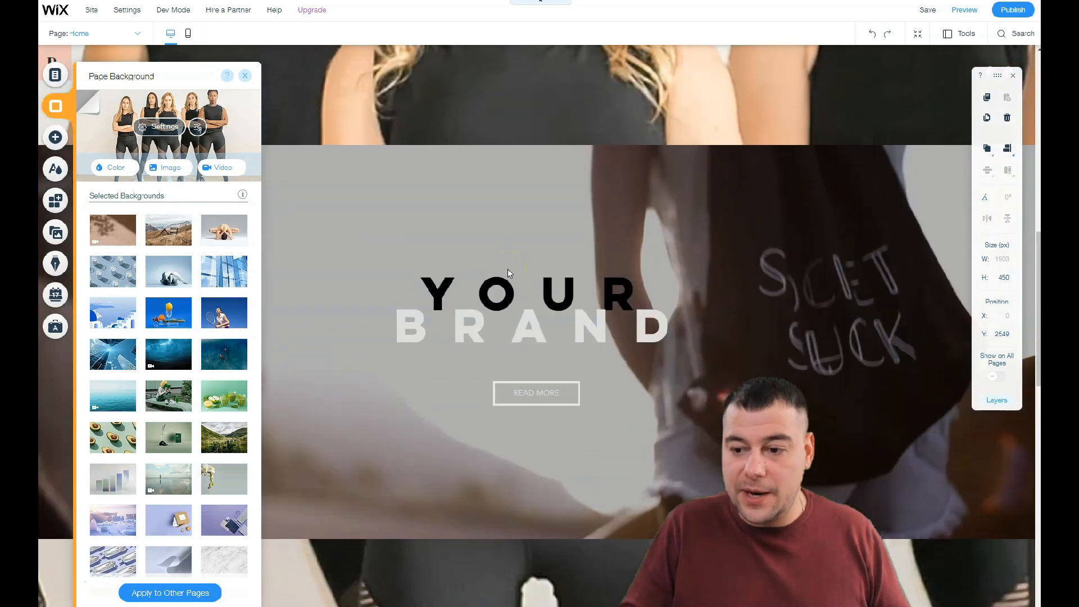
{"action": "scroll", "coordinate": [508, 272], "scroll_direction": "down", "scroll_amount": 6}
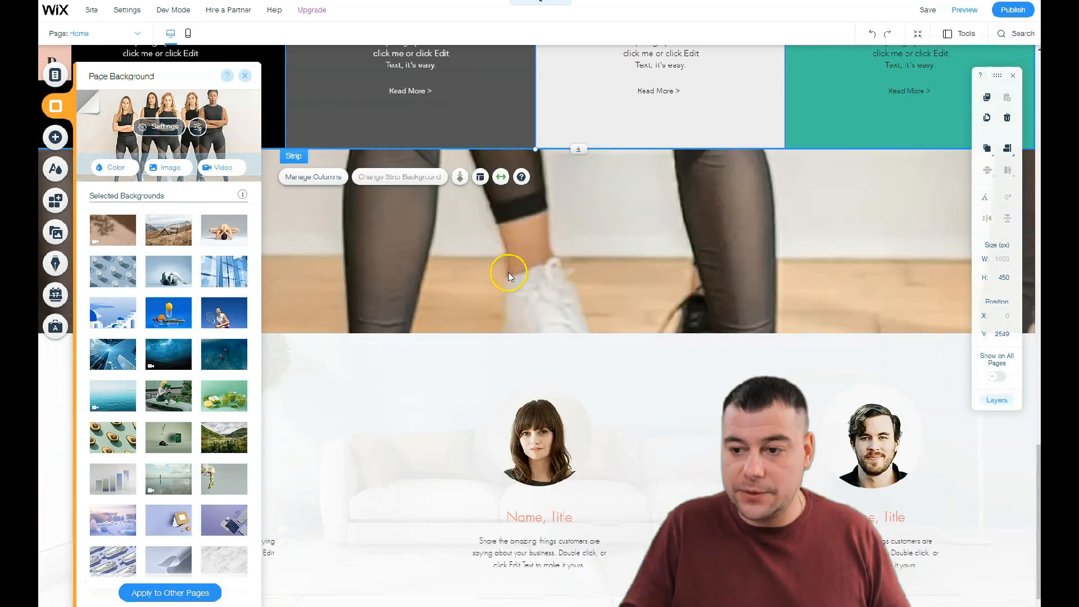
{"action": "scroll", "coordinate": [509, 285], "scroll_direction": "up", "scroll_amount": 12}
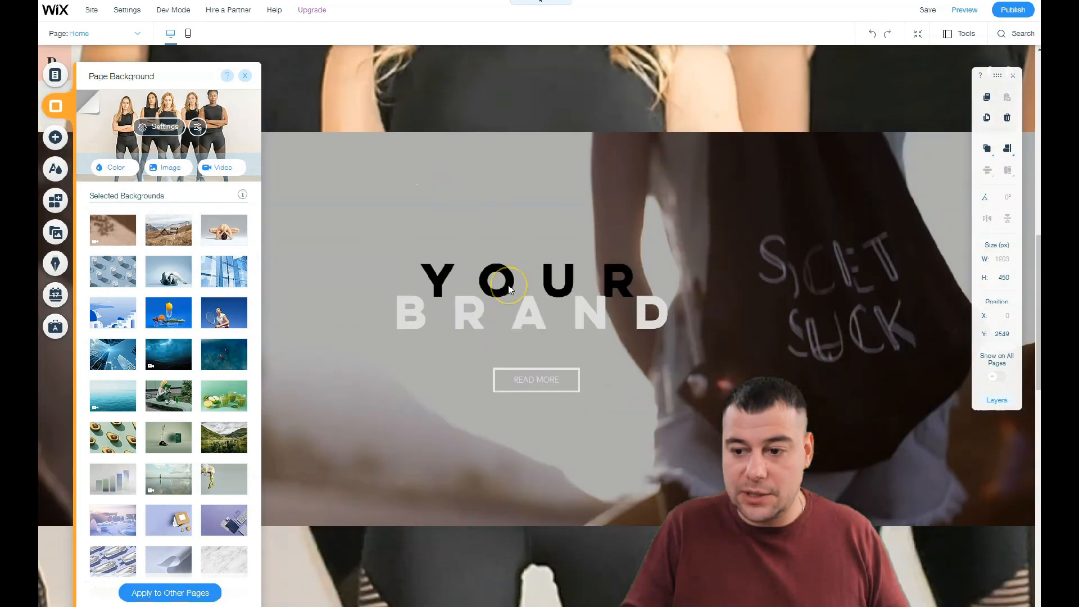
{"action": "mouse_move", "coordinate": [208, 231]}
{"action": "left_click", "coordinate": [160, 126]}
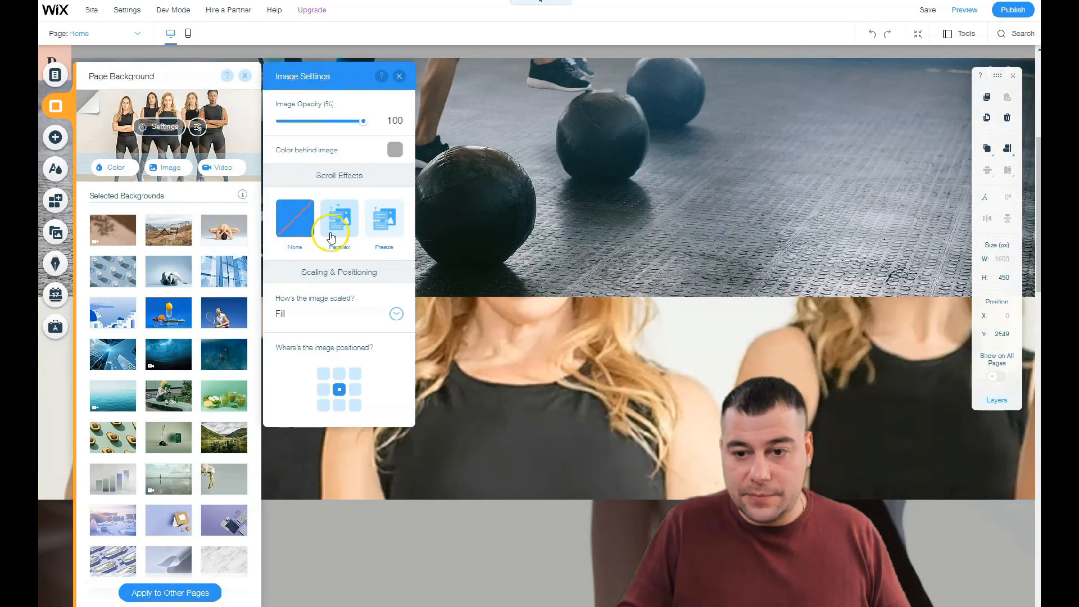
{"action": "left_click", "coordinate": [337, 221]}
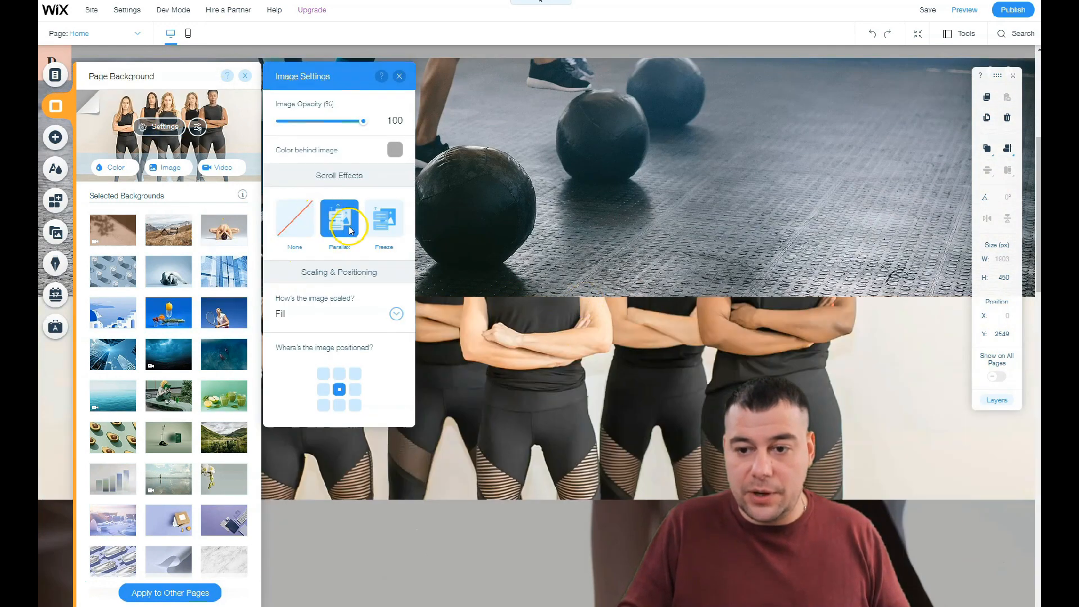
{"action": "left_click", "coordinate": [245, 78]}
Examine how the parallax background moves in the gaps between the page's strips, and close the page background settings
{"action": "scroll", "coordinate": [530, 365], "scroll_direction": "up", "scroll_amount": 1}
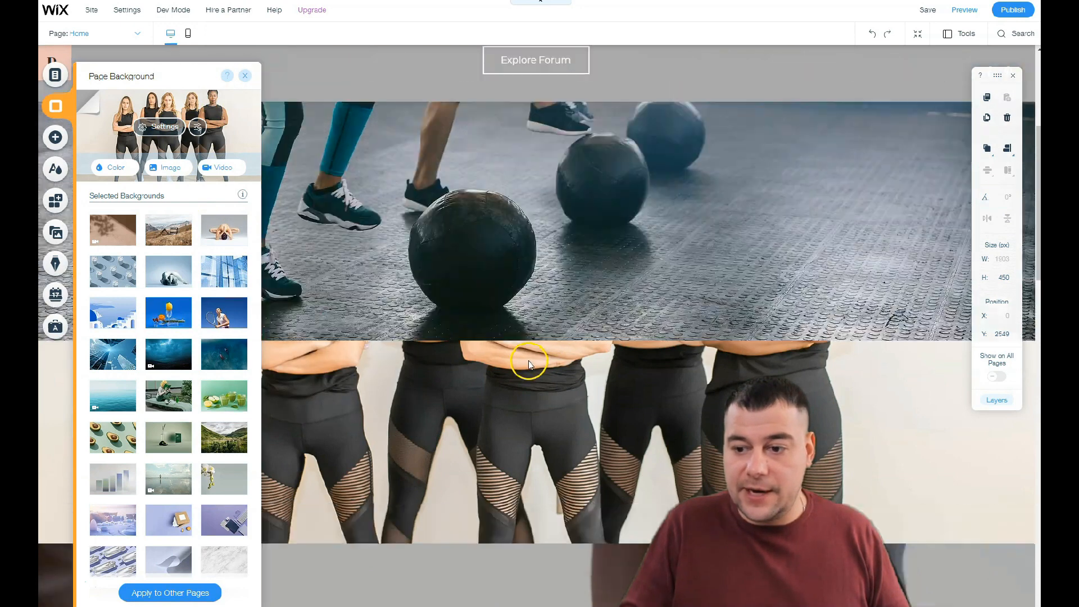
{"action": "scroll", "coordinate": [528, 364], "scroll_direction": "up", "scroll_amount": 6}
{"action": "scroll", "coordinate": [535, 303], "scroll_direction": "down", "scroll_amount": 11}
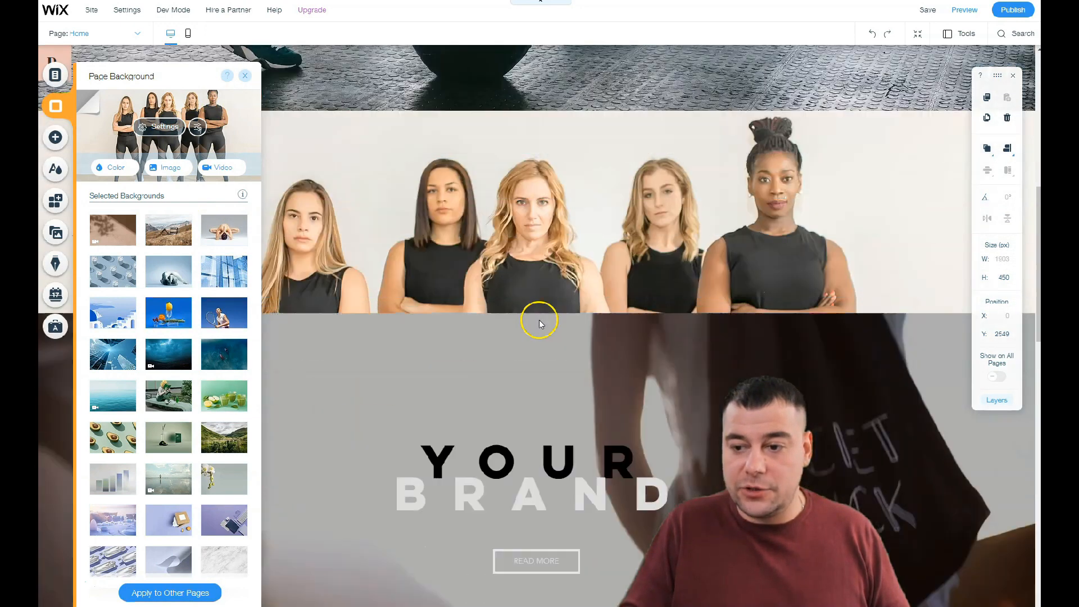
{"action": "scroll", "coordinate": [537, 315], "scroll_direction": "down", "scroll_amount": 8}
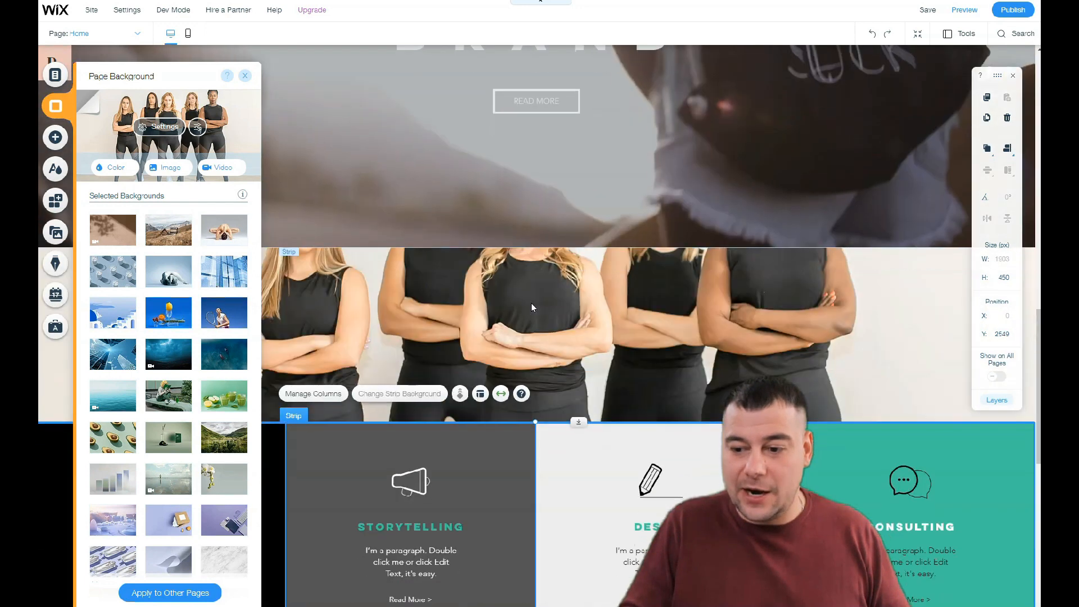
{"action": "scroll", "coordinate": [533, 307], "scroll_direction": "down", "scroll_amount": 10}
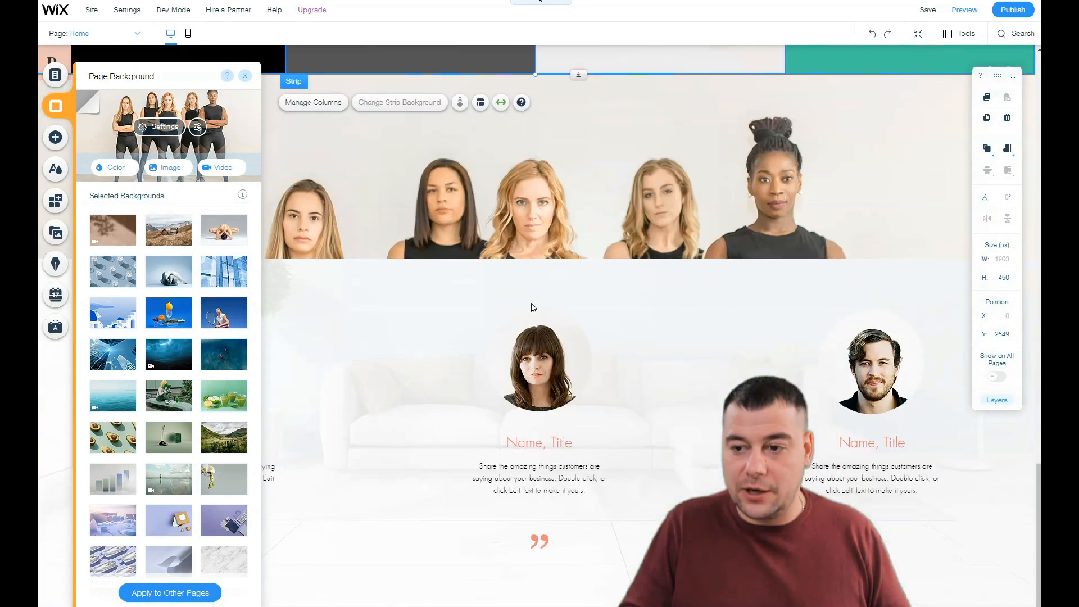
{"action": "scroll", "coordinate": [533, 307], "scroll_direction": "up", "scroll_amount": 6}
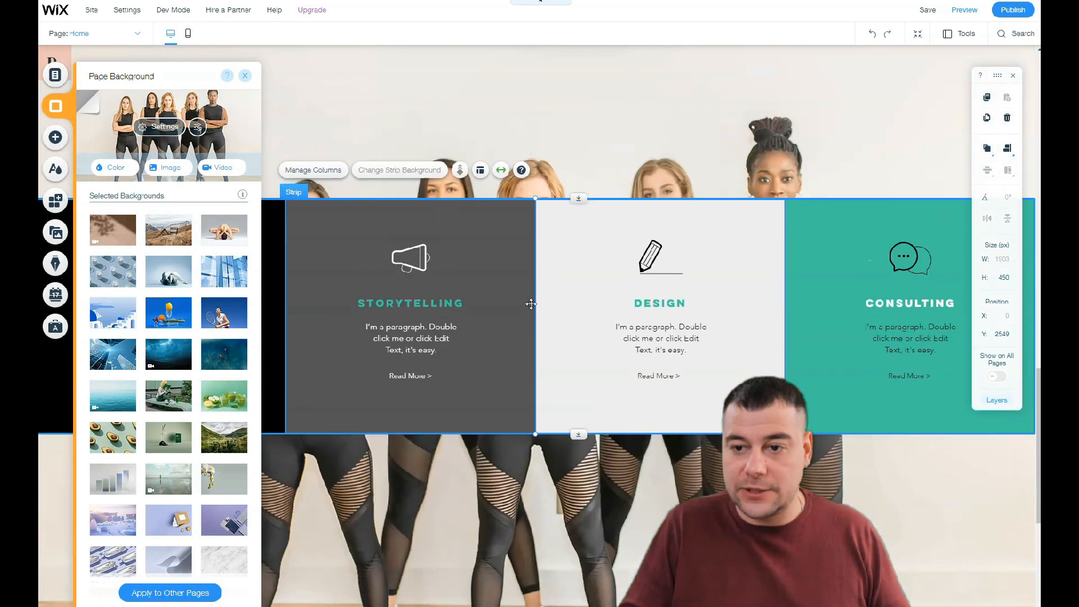
{"action": "scroll", "coordinate": [531, 304], "scroll_direction": "up", "scroll_amount": 6}
{"action": "scroll", "coordinate": [531, 306], "scroll_direction": "down", "scroll_amount": 4}
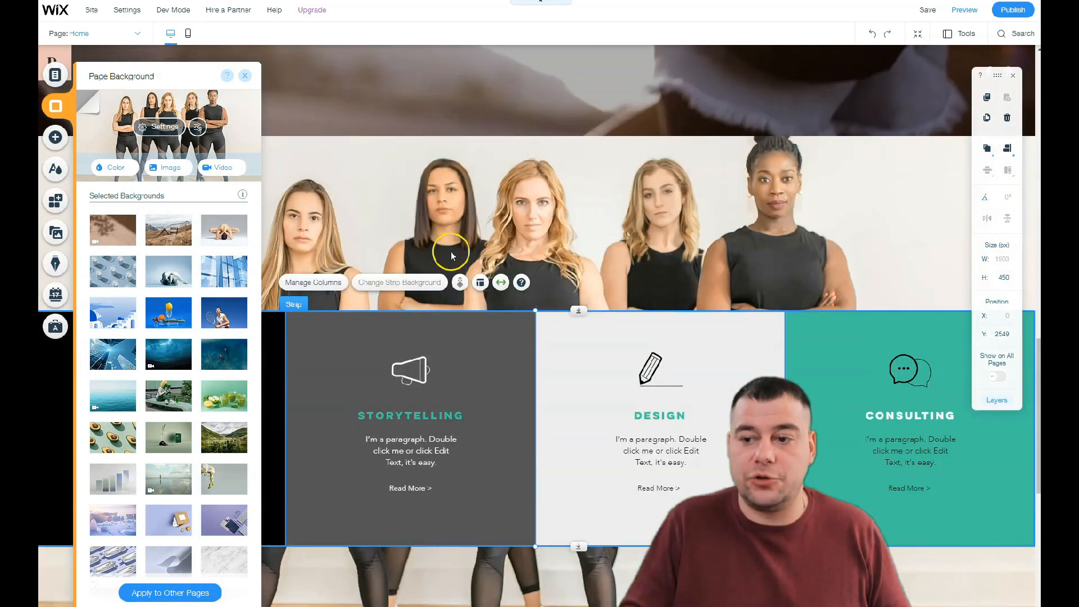
{"action": "scroll", "coordinate": [527, 241], "scroll_direction": "up", "scroll_amount": 15}
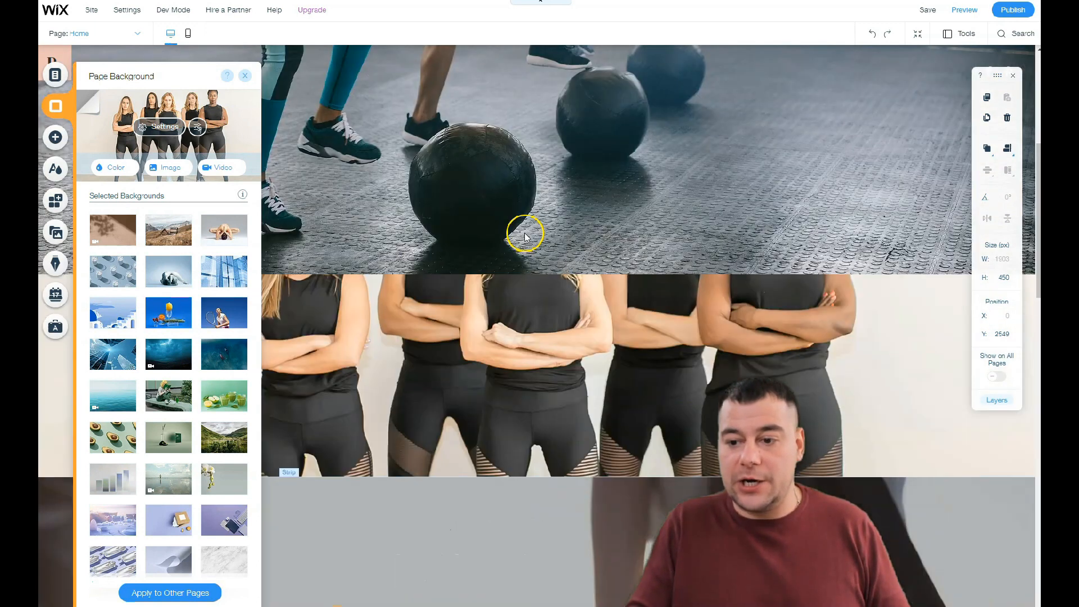
{"action": "scroll", "coordinate": [539, 229], "scroll_direction": "down", "scroll_amount": 5}
{"action": "scroll", "coordinate": [515, 240], "scroll_direction": "up", "scroll_amount": 5}
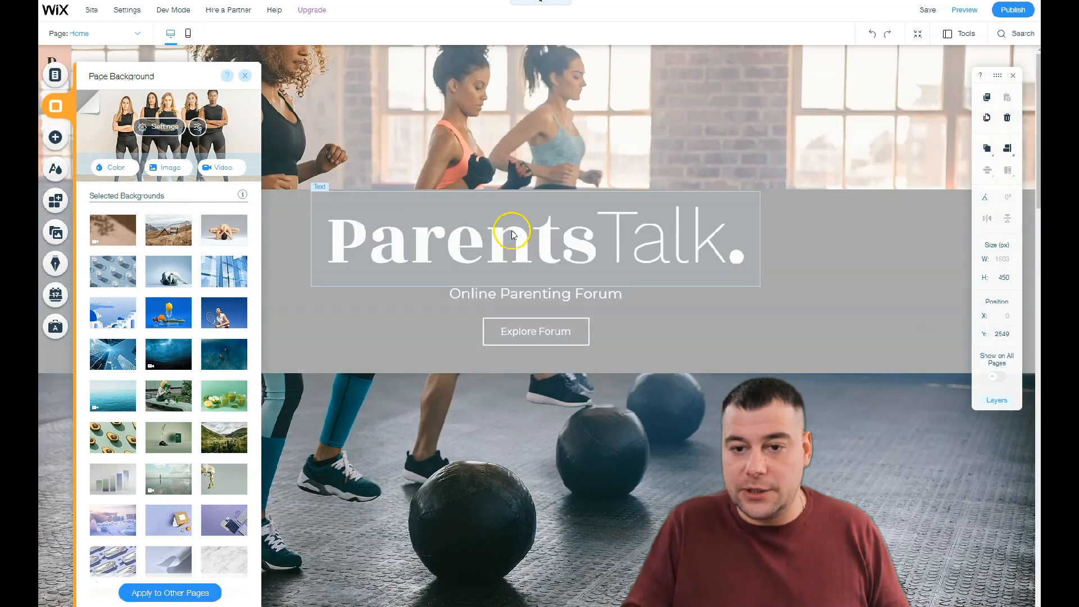
{"action": "left_click", "coordinate": [245, 75]}
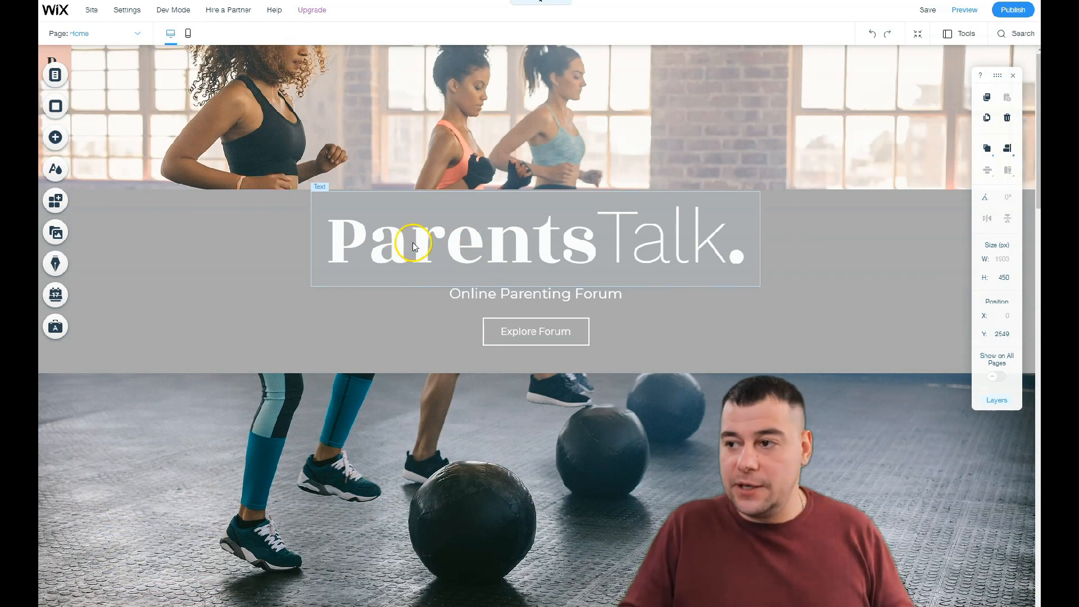
Try out several featured color themes for the site in place of the current theme
{"action": "left_click", "coordinate": [56, 169]}
{"action": "left_click", "coordinate": [197, 179]}
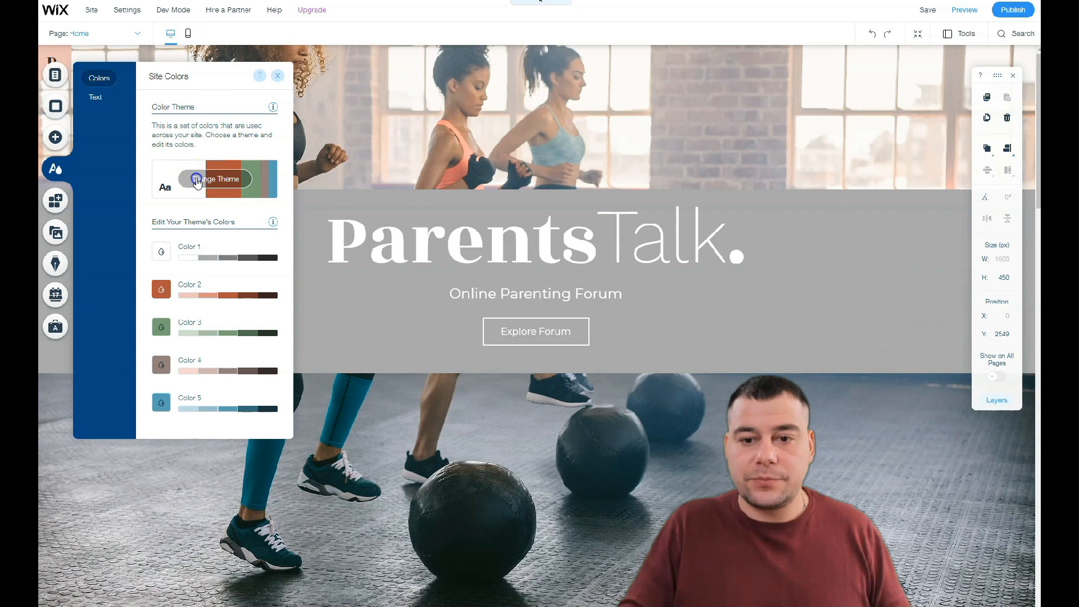
{"action": "left_click", "coordinate": [199, 239]}
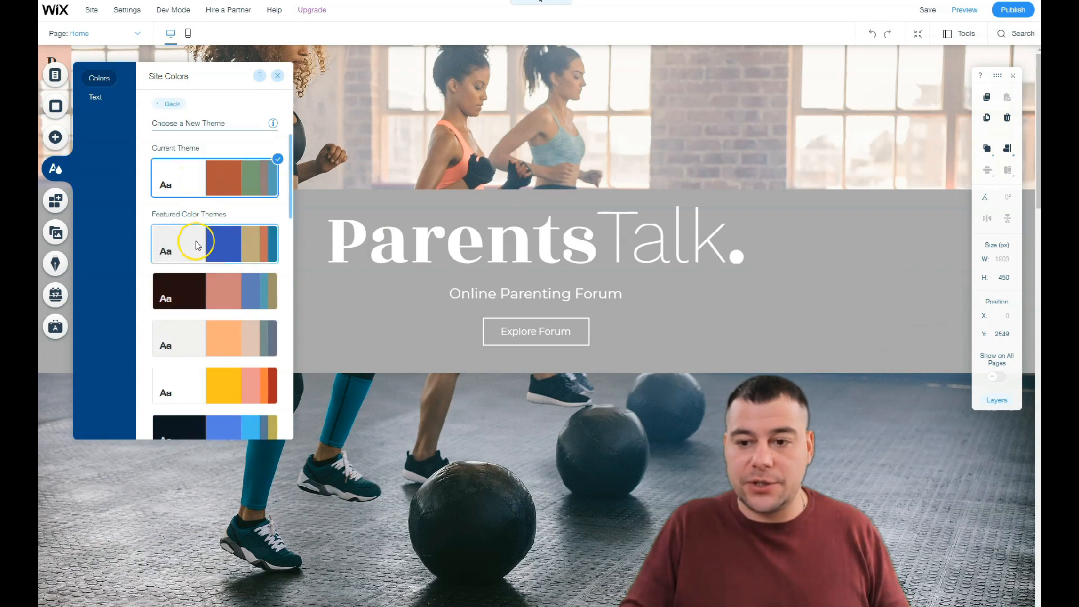
{"action": "left_click", "coordinate": [201, 291]}
{"action": "left_click", "coordinate": [201, 345]}
{"action": "left_click", "coordinate": [189, 389]}
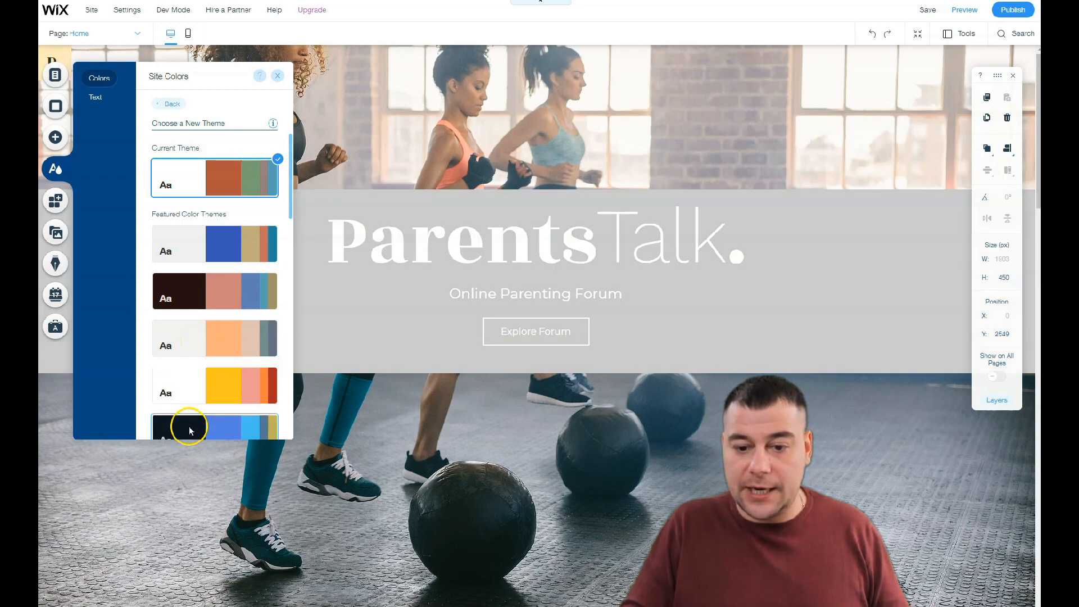
{"action": "scroll", "coordinate": [188, 430], "scroll_direction": "down", "scroll_amount": 4}
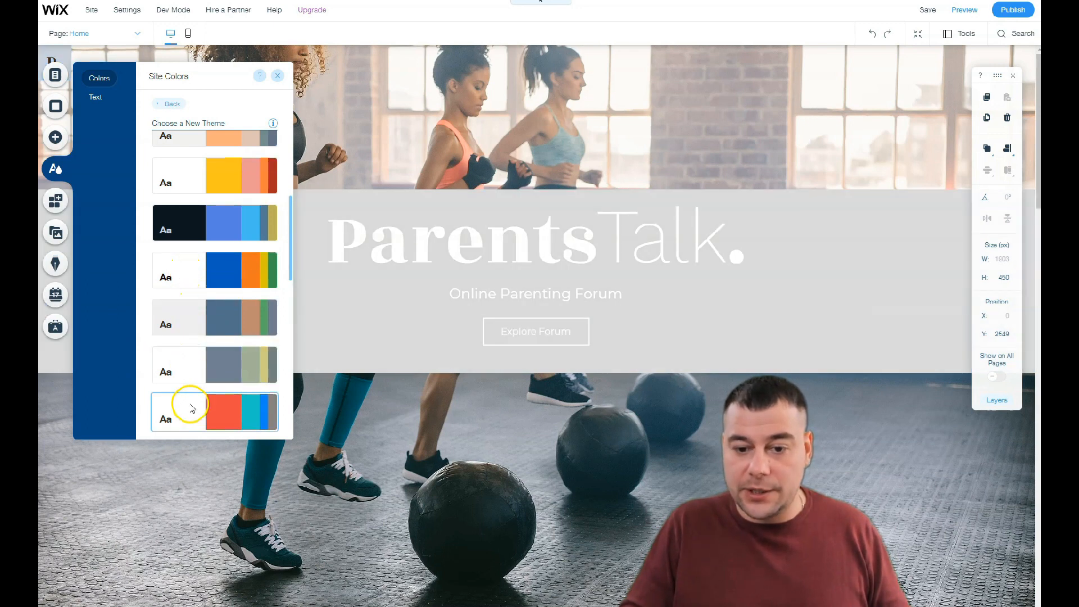
{"action": "scroll", "coordinate": [187, 397], "scroll_direction": "down", "scroll_amount": 5}
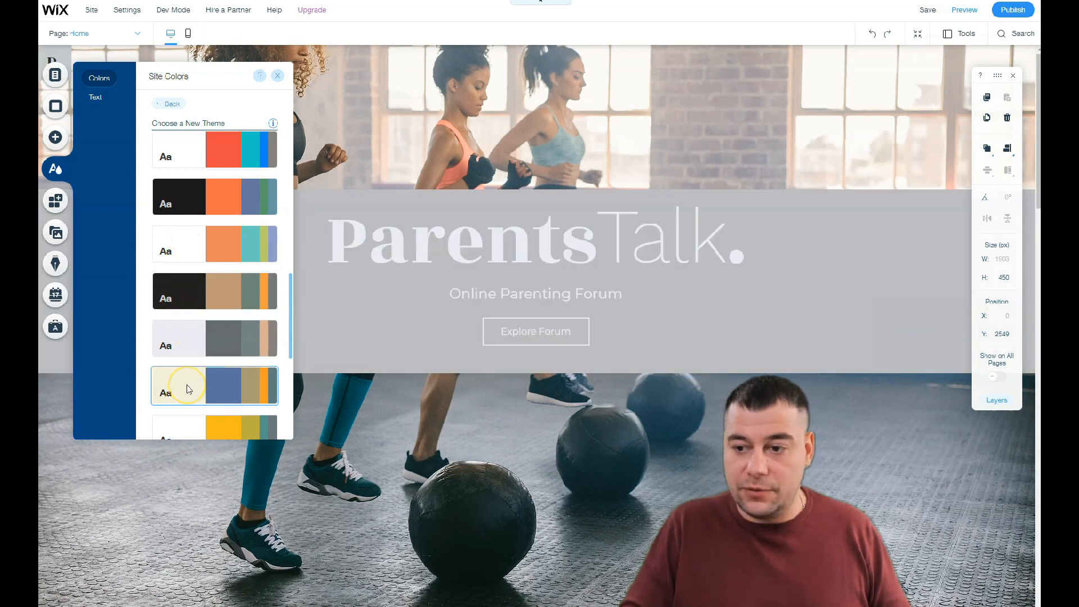
Apply the pale lavender and grey color theme to the site and check it down the page
{"action": "left_click", "coordinate": [197, 341]}
{"action": "left_click", "coordinate": [192, 337]}
{"action": "left_click", "coordinate": [277, 73]}
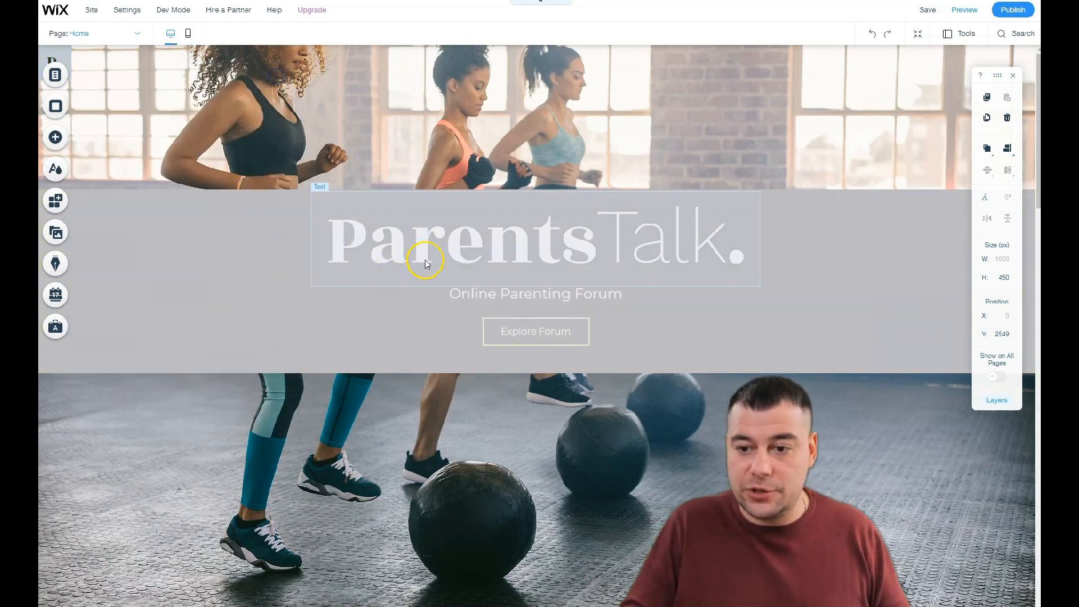
{"action": "scroll", "coordinate": [449, 260], "scroll_direction": "down", "scroll_amount": 15}
{"action": "scroll", "coordinate": [449, 261], "scroll_direction": "down", "scroll_amount": 15}
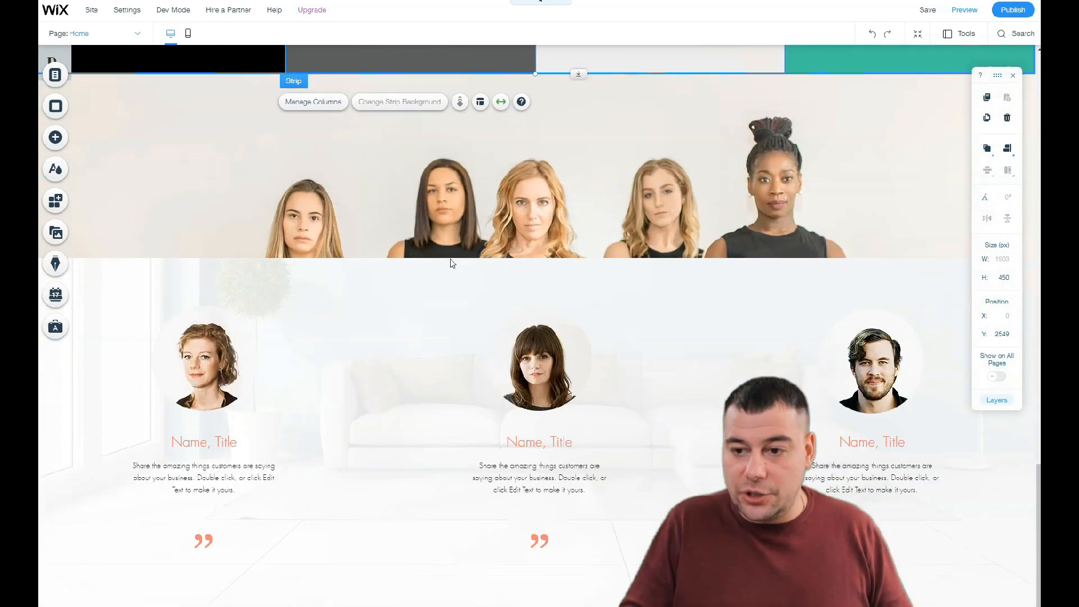
{"action": "scroll", "coordinate": [450, 260], "scroll_direction": "up", "scroll_amount": 20}
Move the ParentsTalk title over the upper header image at about X 366, Y 55, and the subtitle to about X 256, Y 433
{"action": "left_click", "coordinate": [409, 209]}
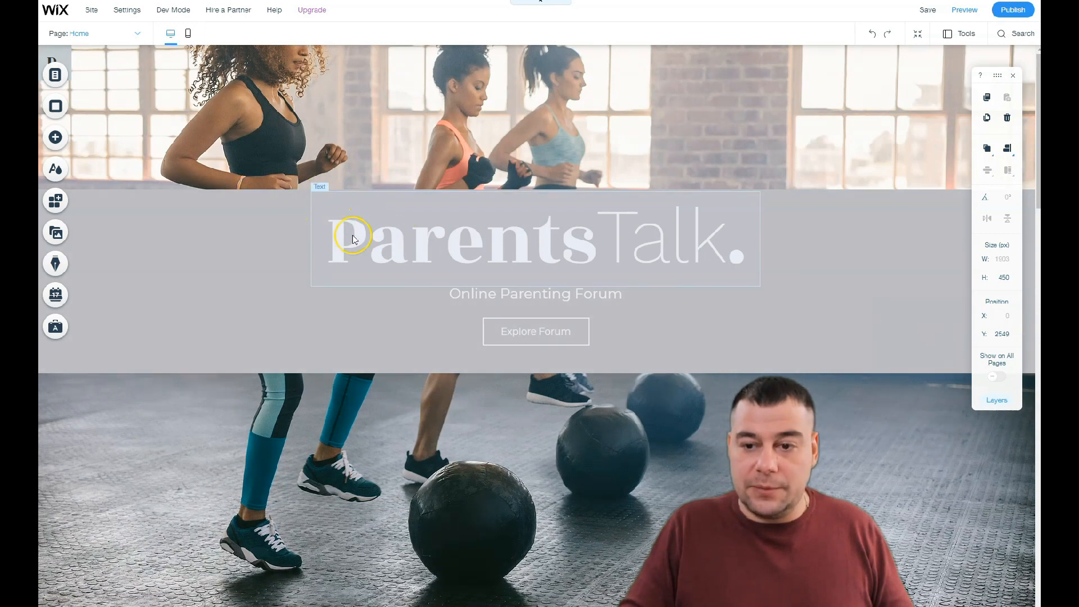
{"action": "left_click_drag", "start_coordinate": [353, 235], "coordinate": [368, 180]}
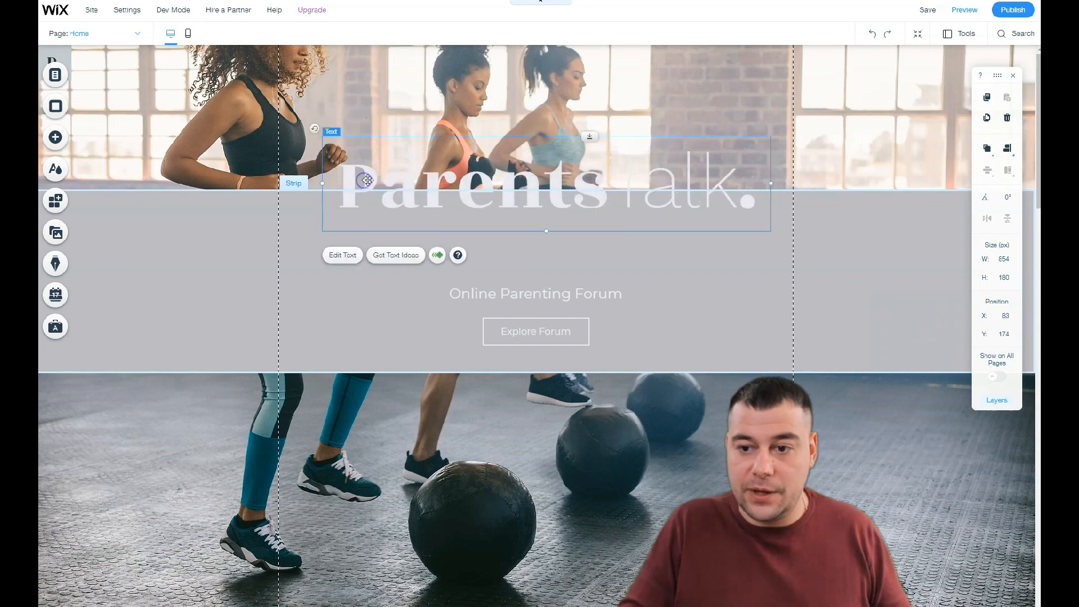
{"action": "left_click_drag", "start_coordinate": [519, 297], "coordinate": [523, 263]}
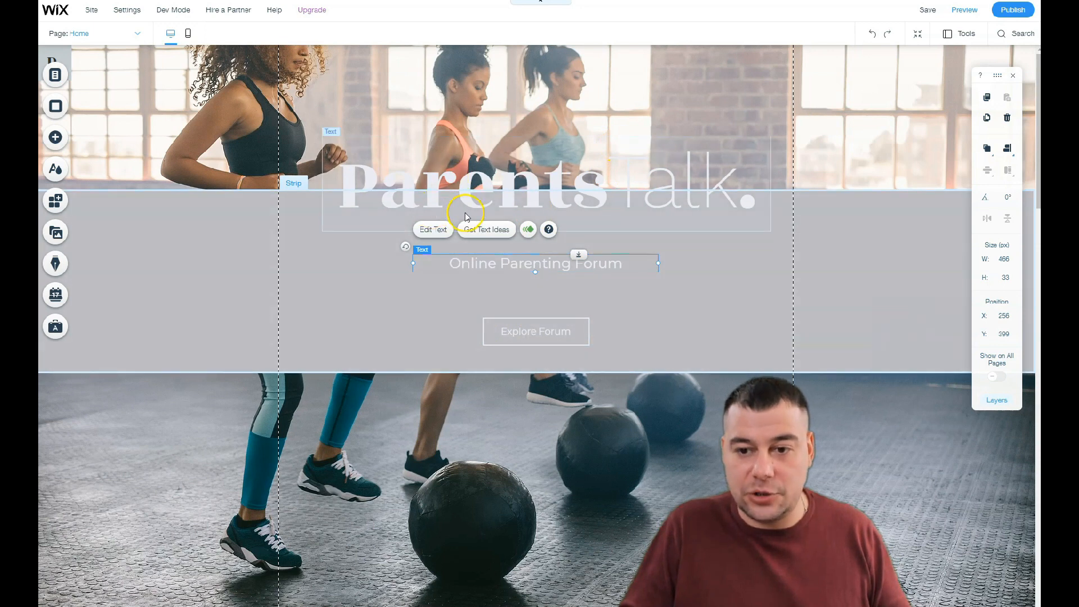
{"action": "mouse_move", "coordinate": [482, 265]}
{"action": "left_mouse_down"}
{"action": "mouse_move", "coordinate": [480, 288]}
{"action": "mouse_move", "coordinate": [497, 280]}
{"action": "left_mouse_up"}
{"action": "left_click", "coordinate": [493, 279]}
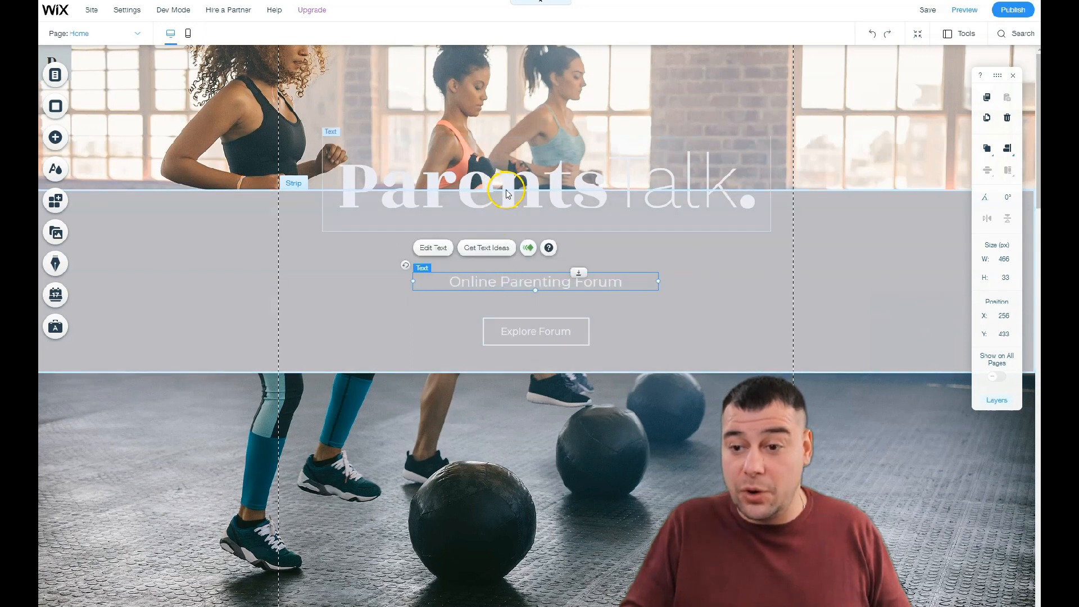
{"action": "left_click_drag", "start_coordinate": [505, 192], "coordinate": [335, 124]}
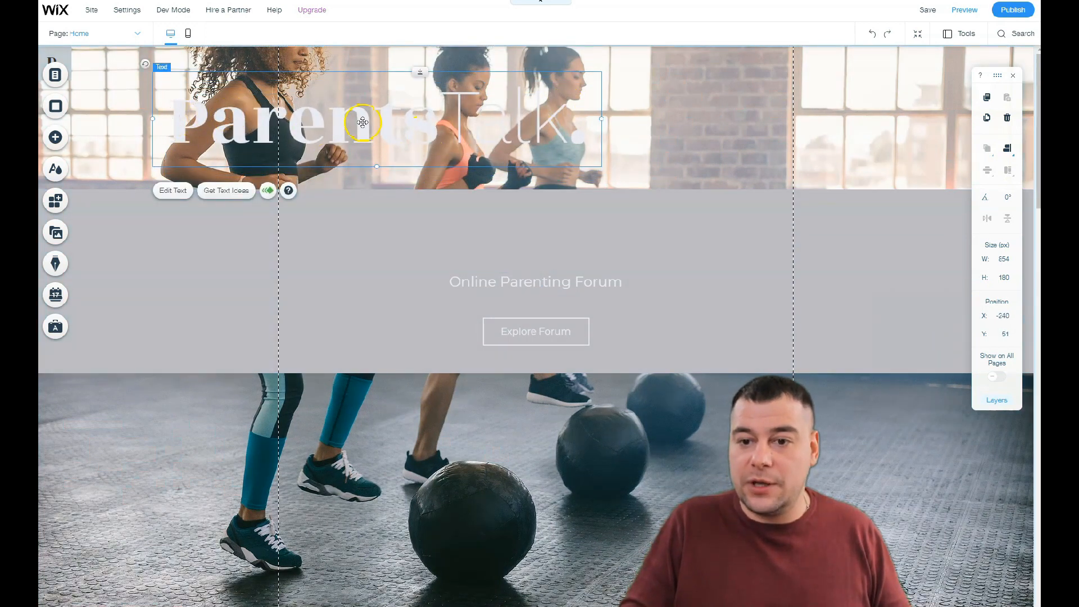
{"action": "left_click_drag", "start_coordinate": [343, 130], "coordinate": [649, 132]}
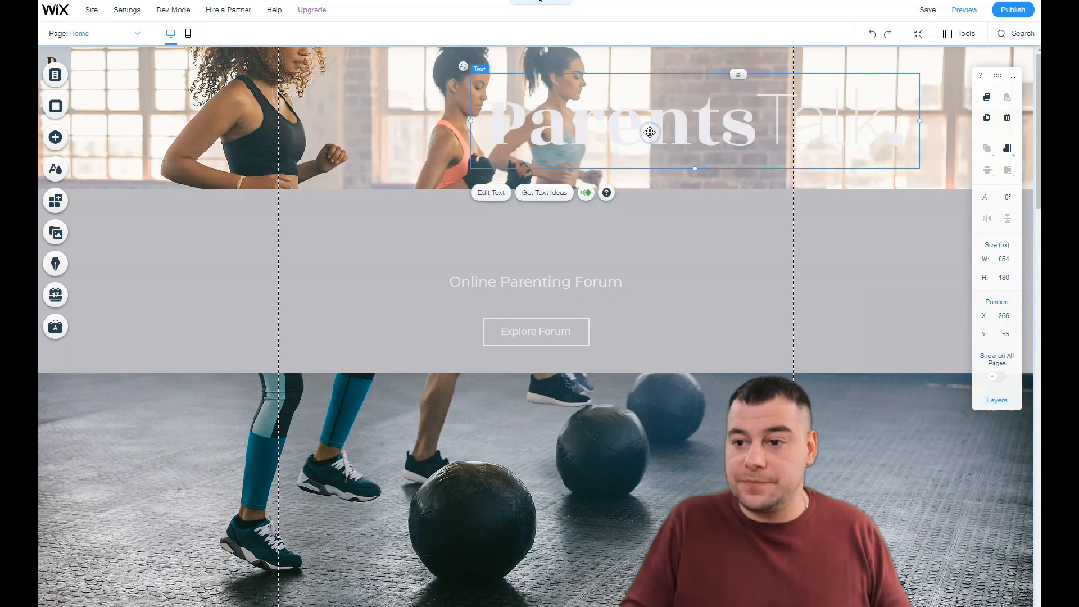
Apply the Heading 1 text theme to the whole title and set its font size to 116 px
{"action": "double_click", "coordinate": [602, 122]}
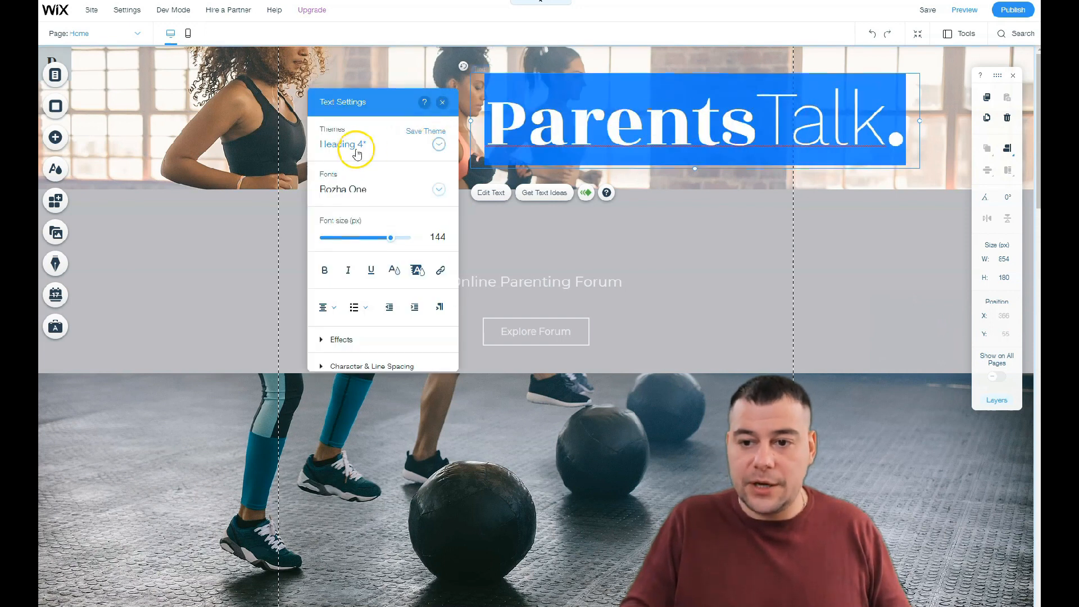
{"action": "left_click", "coordinate": [421, 145]}
{"action": "left_click", "coordinate": [364, 40]}
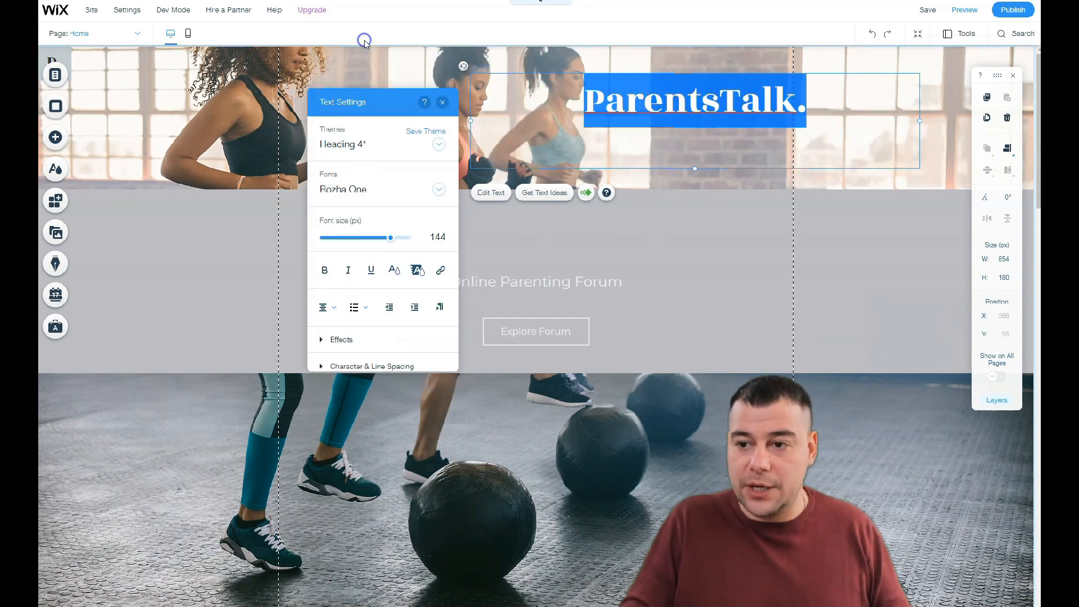
{"action": "left_click", "coordinate": [361, 238]}
{"action": "left_click_drag", "start_coordinate": [361, 239], "coordinate": [378, 237]}
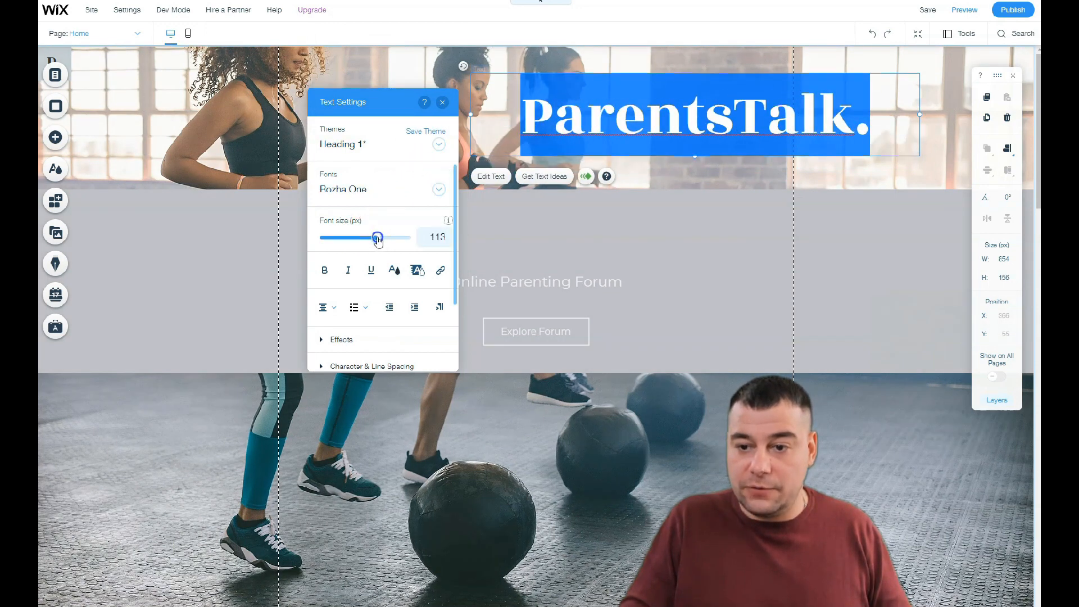
Try Roboto Thin on the title, and set its font to Signika
{"action": "left_click", "coordinate": [362, 188]}
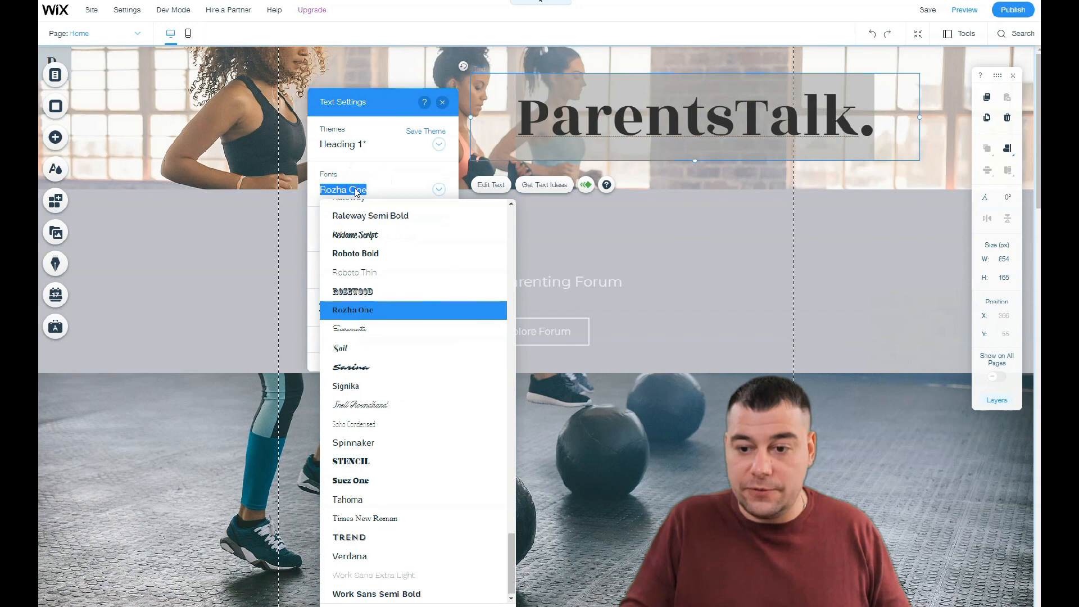
{"action": "left_click", "coordinate": [365, 273]}
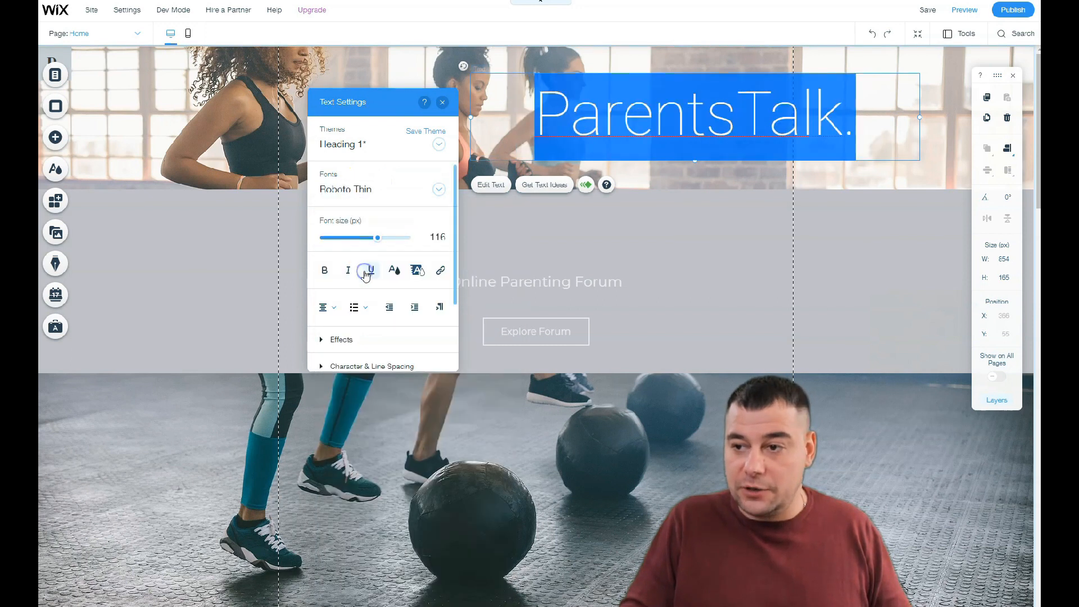
{"action": "left_click", "coordinate": [366, 188]}
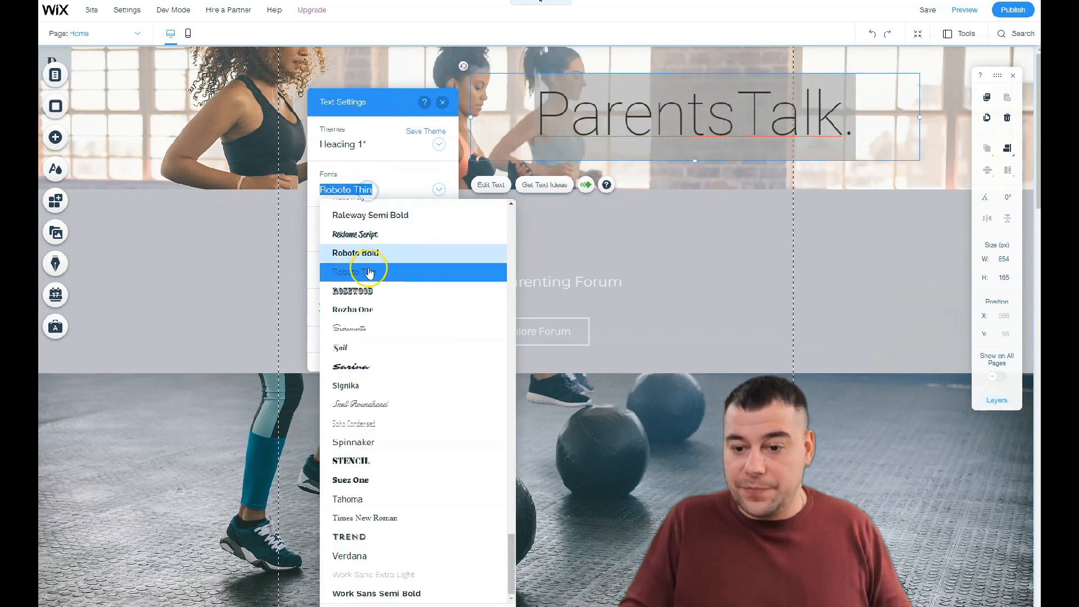
{"action": "left_click", "coordinate": [356, 384]}
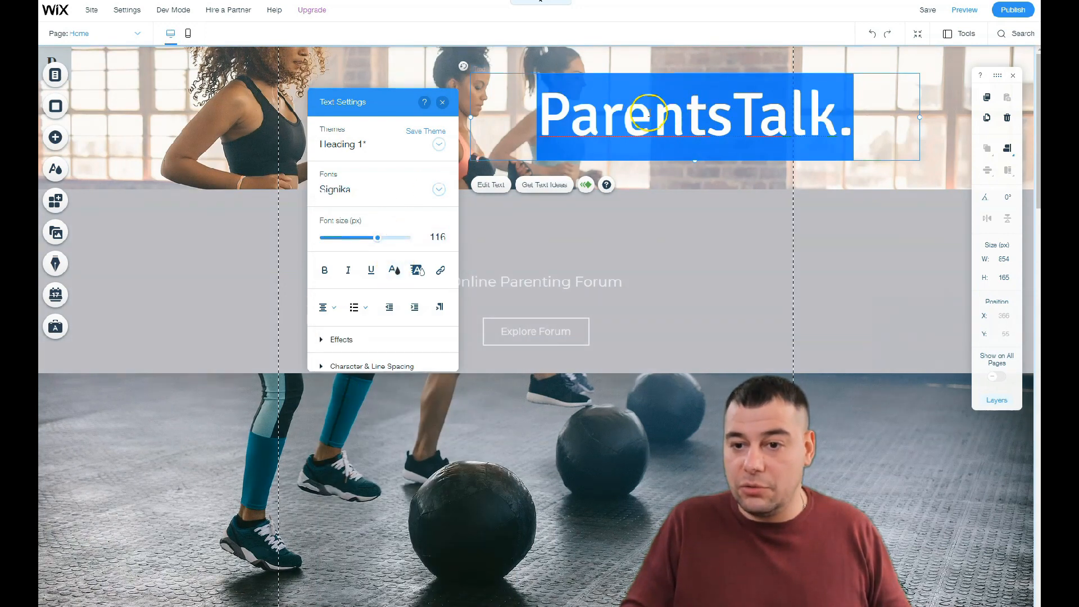
Replace the title text with "Fittness for fun."
{"action": "type", "text": "Fittne for fun."}
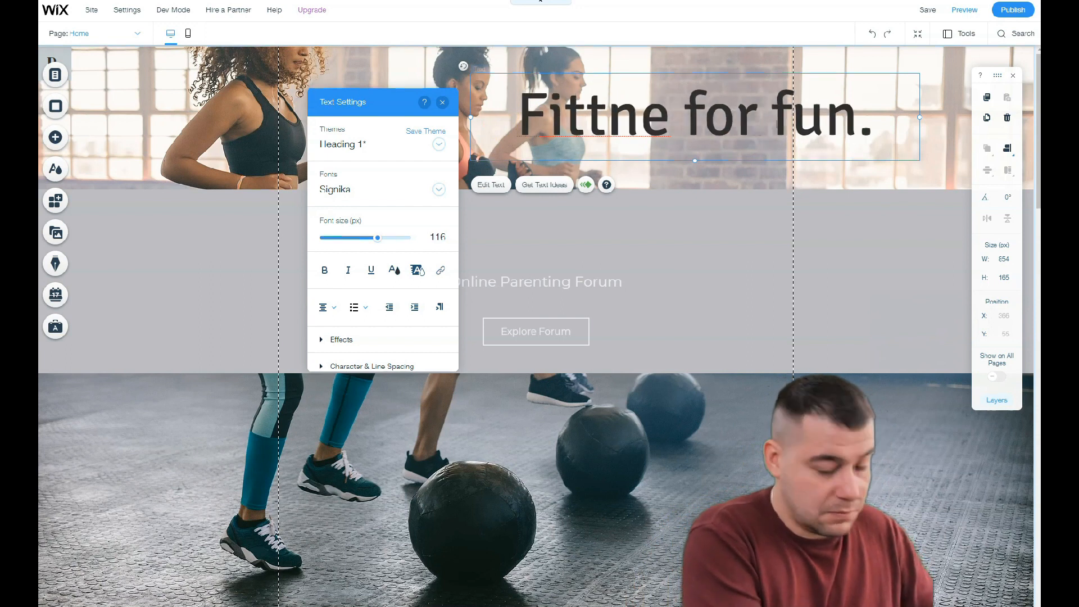
{"action": "left_click", "coordinate": [666, 127]}
{"action": "type", "text": "ss"}
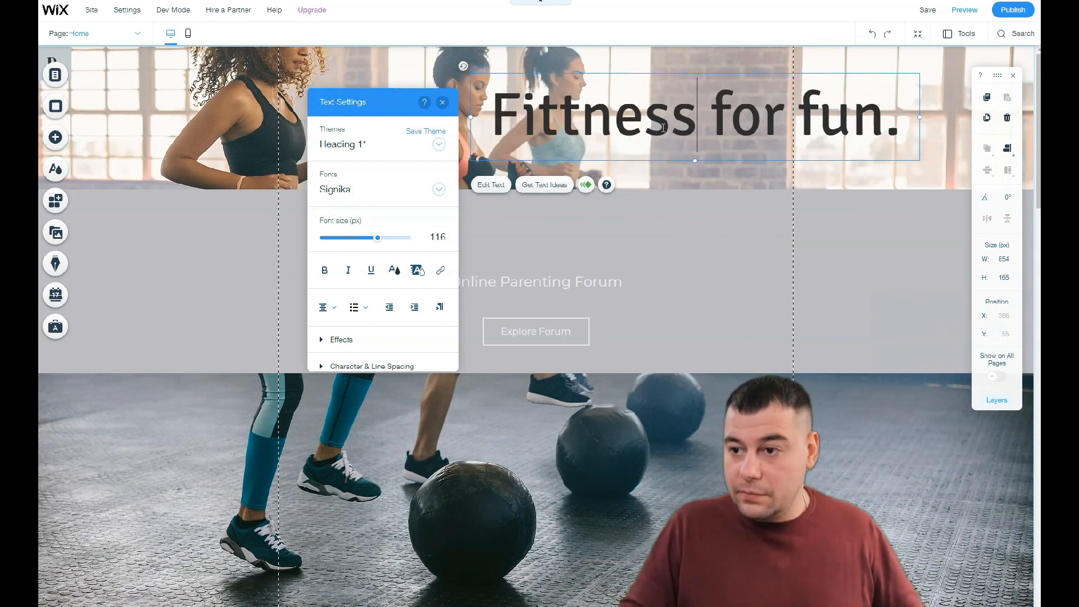
{"action": "left_click", "coordinate": [883, 205]}
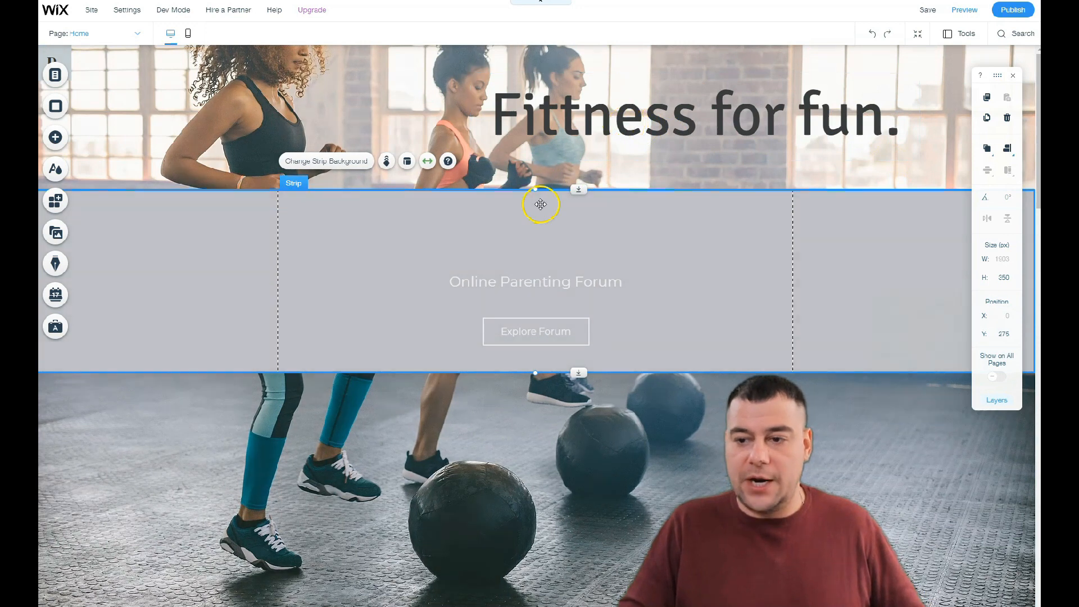
Give the title text the Expand-In animation and close the animation choices
{"action": "left_click", "coordinate": [545, 123]}
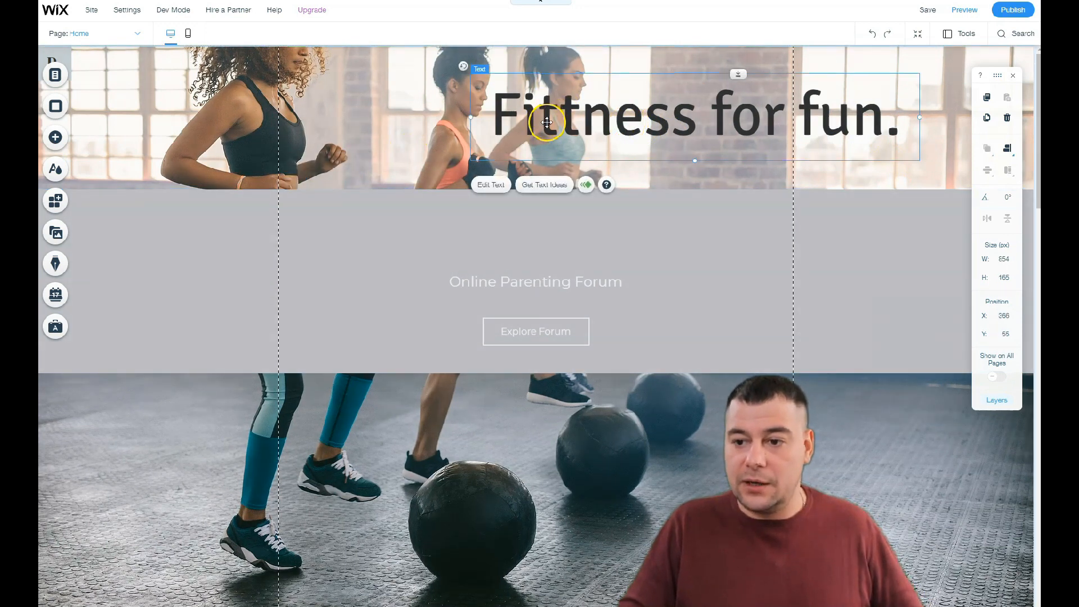
{"action": "left_click", "coordinate": [585, 187]}
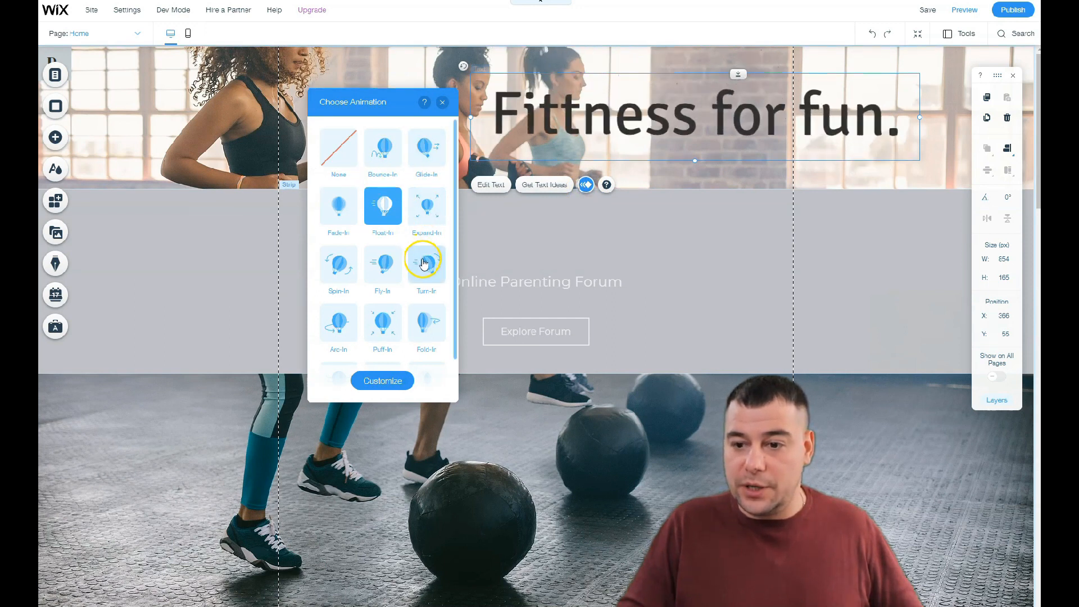
{"action": "left_click", "coordinate": [383, 272]}
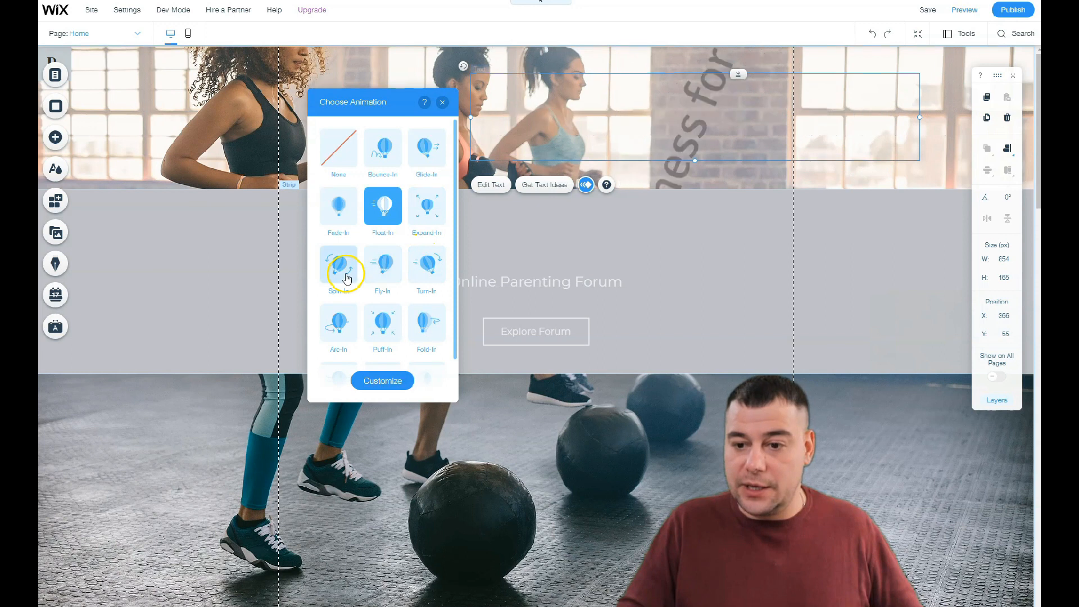
{"action": "left_click", "coordinate": [427, 203]}
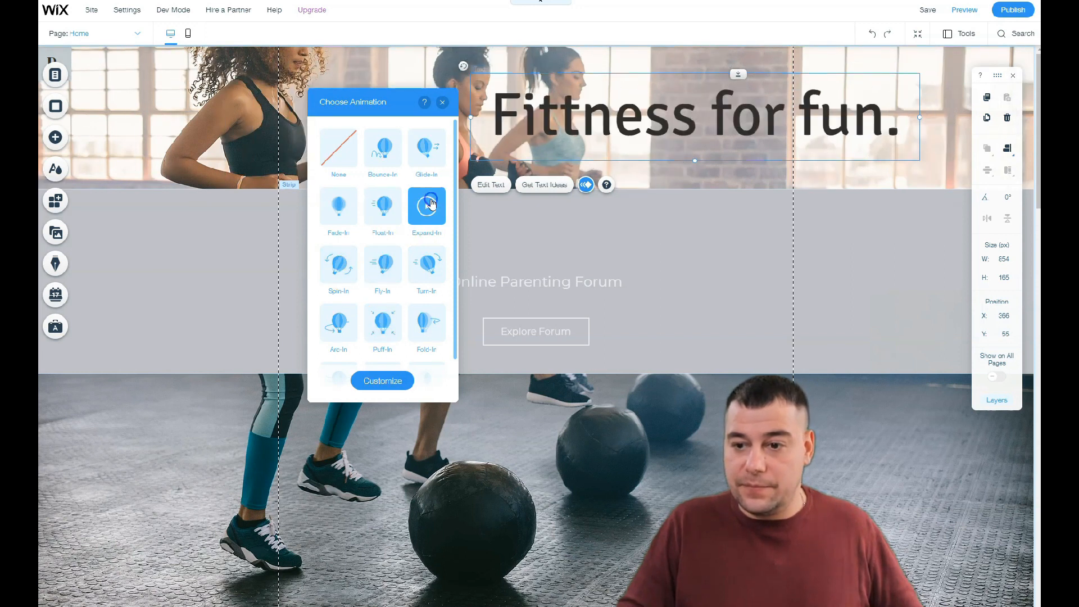
{"action": "left_click", "coordinate": [444, 104]}
{"action": "scroll", "coordinate": [444, 104], "scroll_direction": "down", "scroll_amount": 2}
{"action": "scroll", "coordinate": [509, 279], "scroll_direction": "up", "scroll_amount": 2}
Move the subtitle up to about Y 371 and change its wording to "Online Fitness Forum"
{"action": "left_click_drag", "start_coordinate": [509, 279], "coordinate": [517, 249]}
{"action": "double_click", "coordinate": [517, 249]}
{"action": "double_click", "coordinate": [518, 250]}
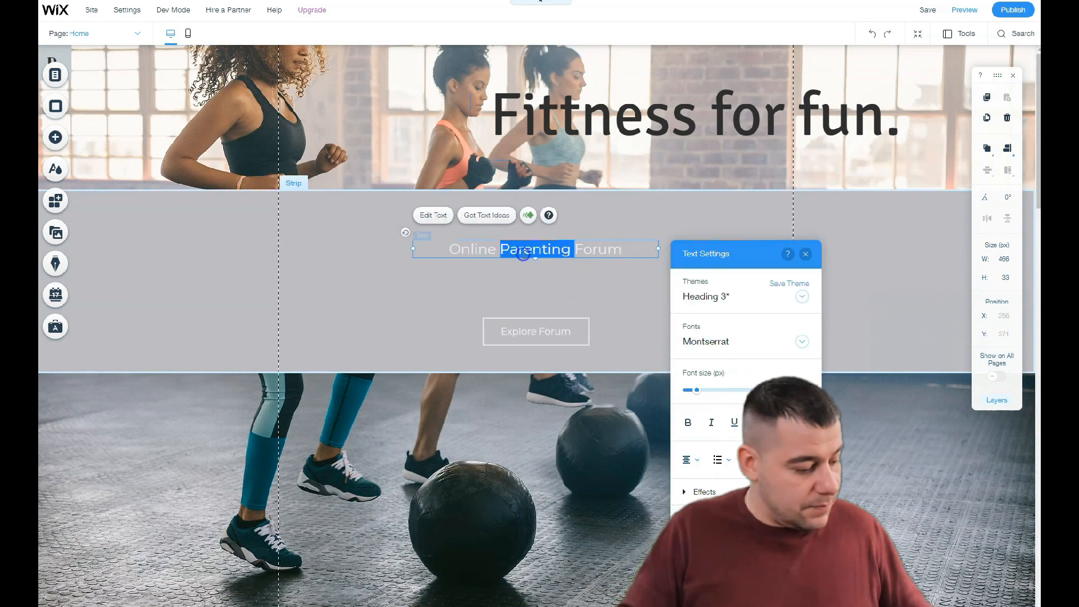
{"action": "type", "text": "Fittness"}
{"action": "left_click", "coordinate": [564, 252]}
Correct the title's spelling to "Fitness for fun." and move the subtitle to about X 257, Y 403
{"action": "double_click", "coordinate": [581, 117]}
{"action": "left_click", "coordinate": [581, 117]}
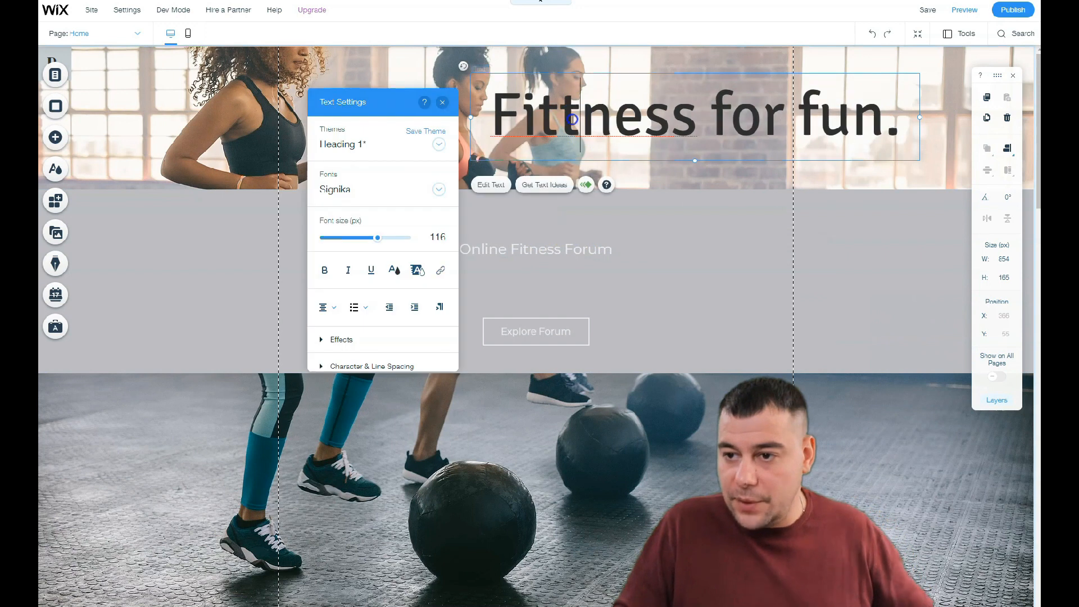
{"action": "key", "text": "BackSpace"}
{"action": "left_click", "coordinate": [642, 245]}
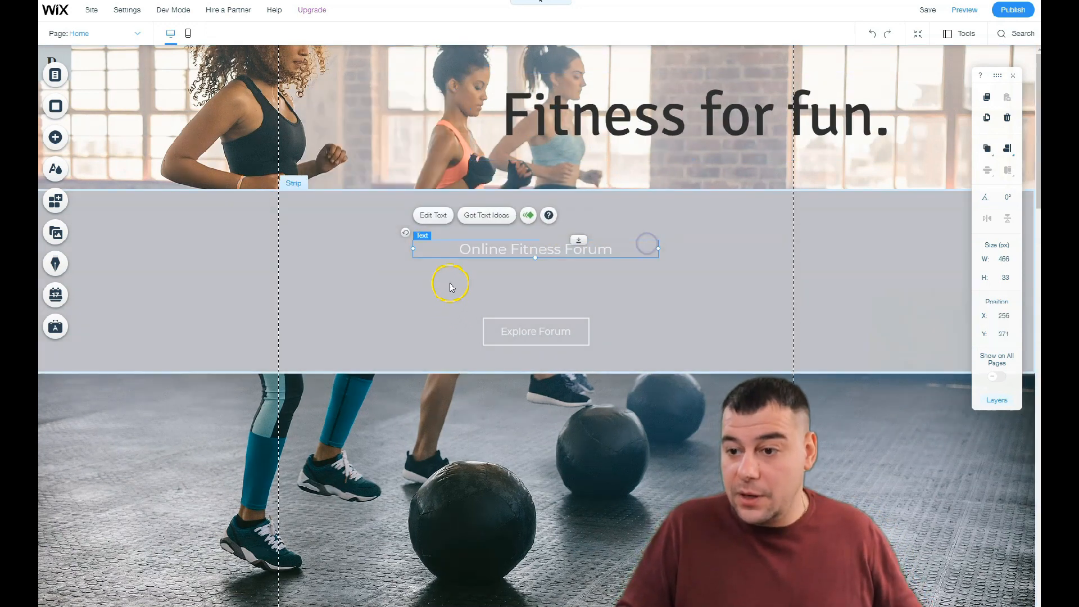
{"action": "mouse_move", "coordinate": [531, 272]}
{"action": "left_mouse_down"}
{"action": "mouse_move", "coordinate": [521, 267]}
{"action": "mouse_move", "coordinate": [542, 268]}
{"action": "mouse_move", "coordinate": [539, 258]}
{"action": "mouse_move", "coordinate": [543, 284]}
{"action": "mouse_move", "coordinate": [546, 260]}
{"action": "mouse_move", "coordinate": [529, 268]}
{"action": "left_mouse_up"}
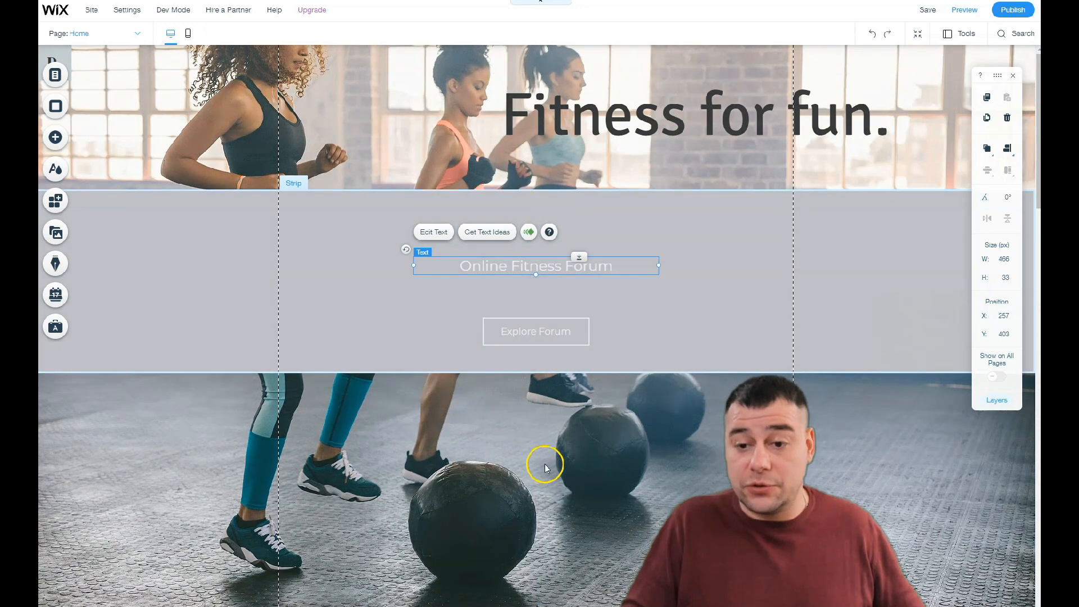
Examine the link options of the Explore Forum button, including the Email link type, and close them without applying a change
{"action": "scroll", "coordinate": [438, 406], "scroll_direction": "down", "scroll_amount": 2}
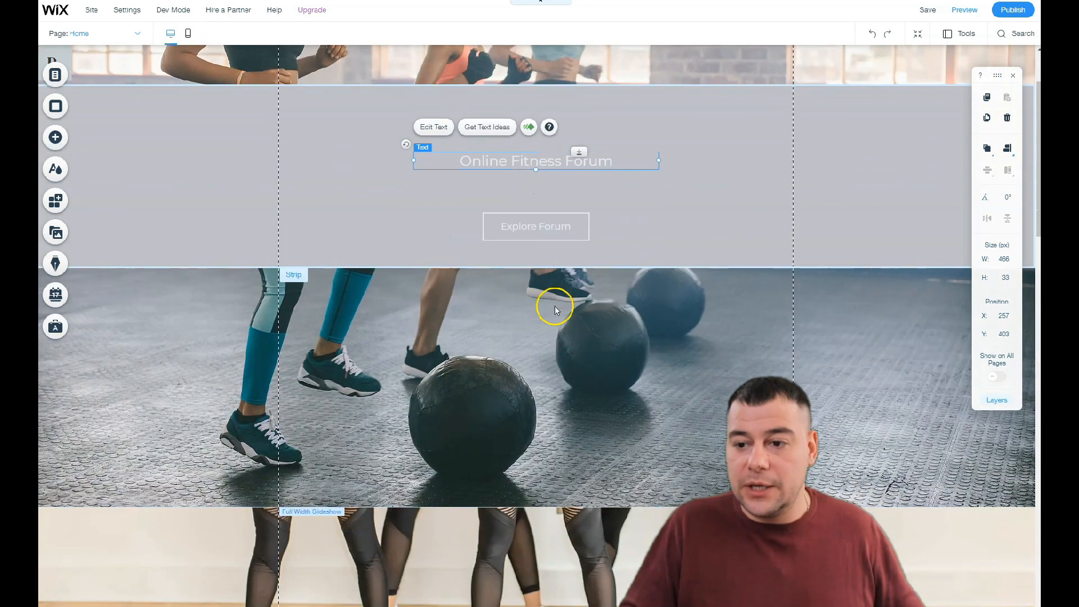
{"action": "double_click", "coordinate": [513, 227]}
{"action": "left_click", "coordinate": [610, 188]}
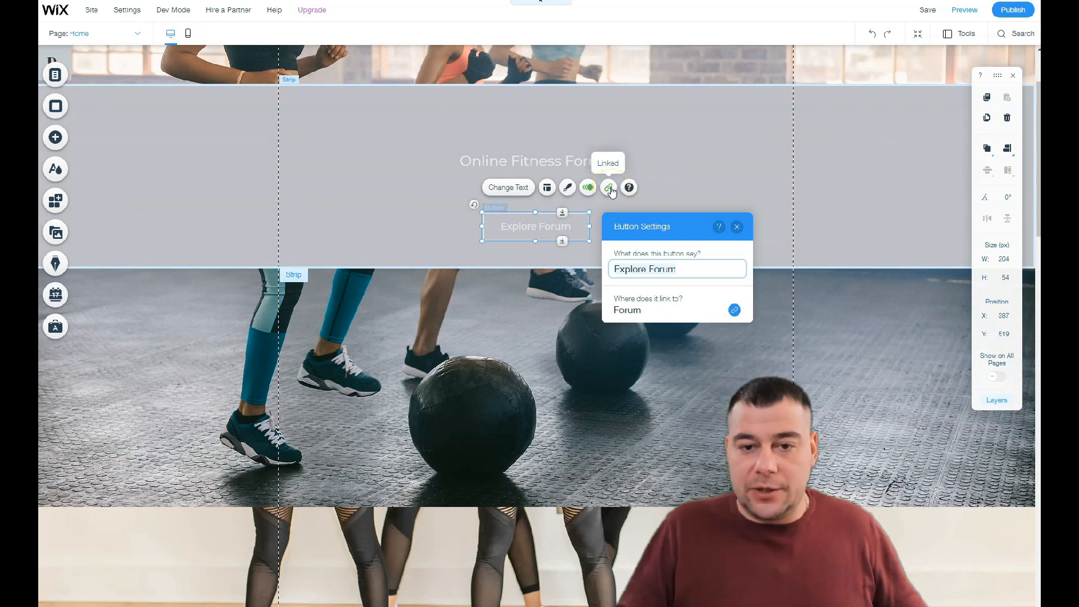
{"action": "left_click", "coordinate": [610, 188]}
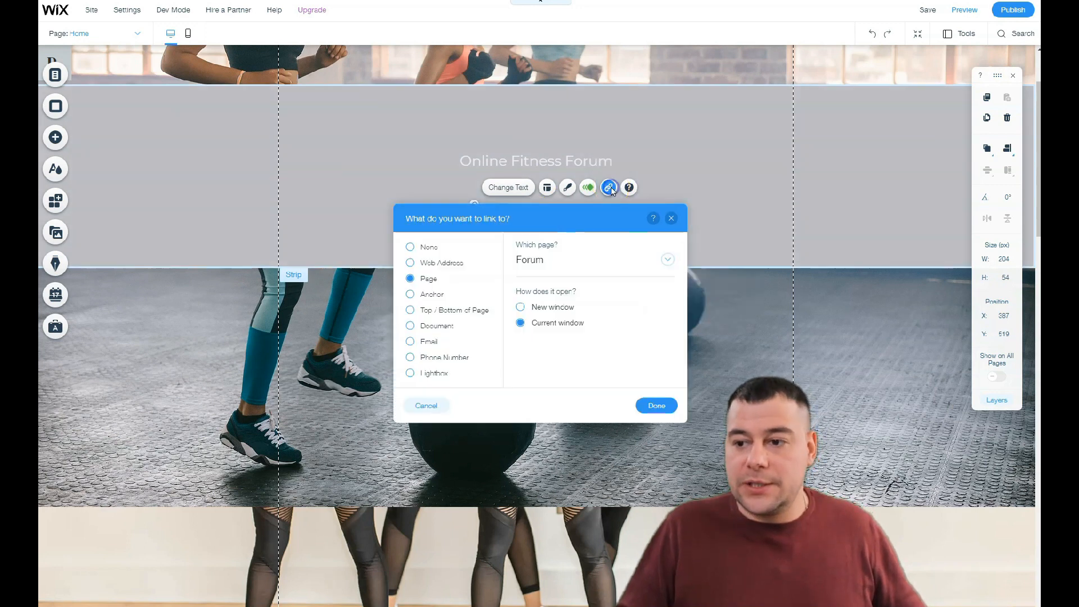
{"action": "left_click", "coordinate": [411, 342]}
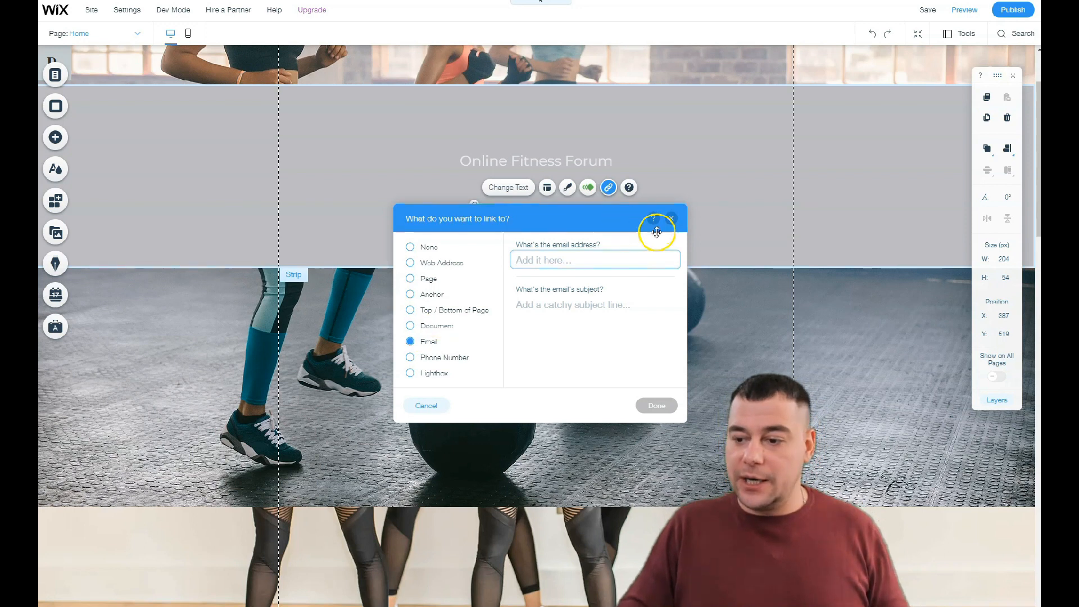
{"action": "left_click", "coordinate": [672, 218]}
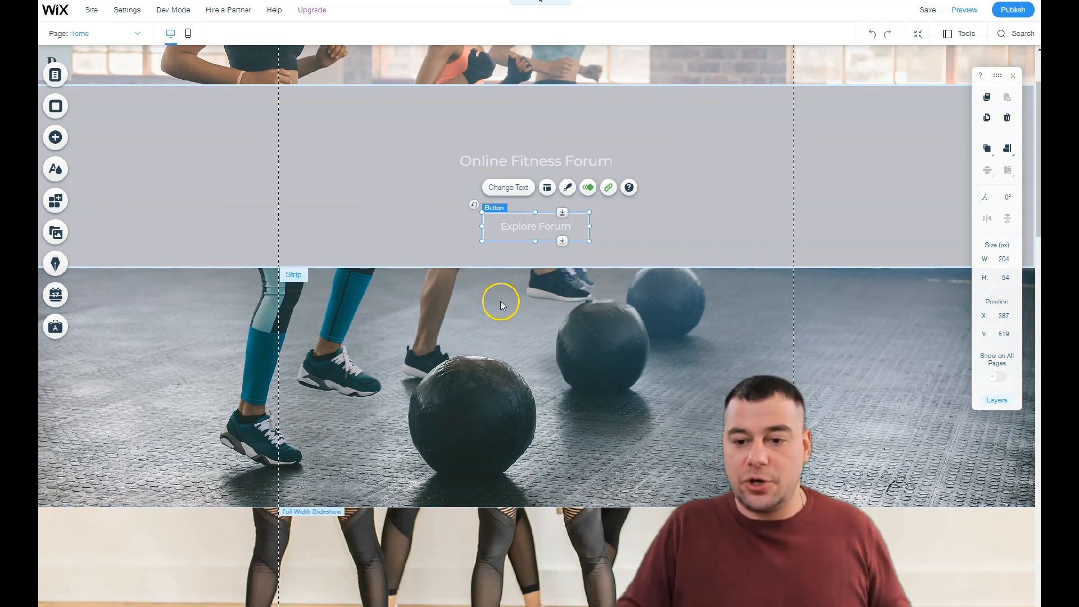
Open the Wix App Market and browse its home page down to the Team Picks section
{"action": "scroll", "coordinate": [501, 305], "scroll_direction": "down", "scroll_amount": 4}
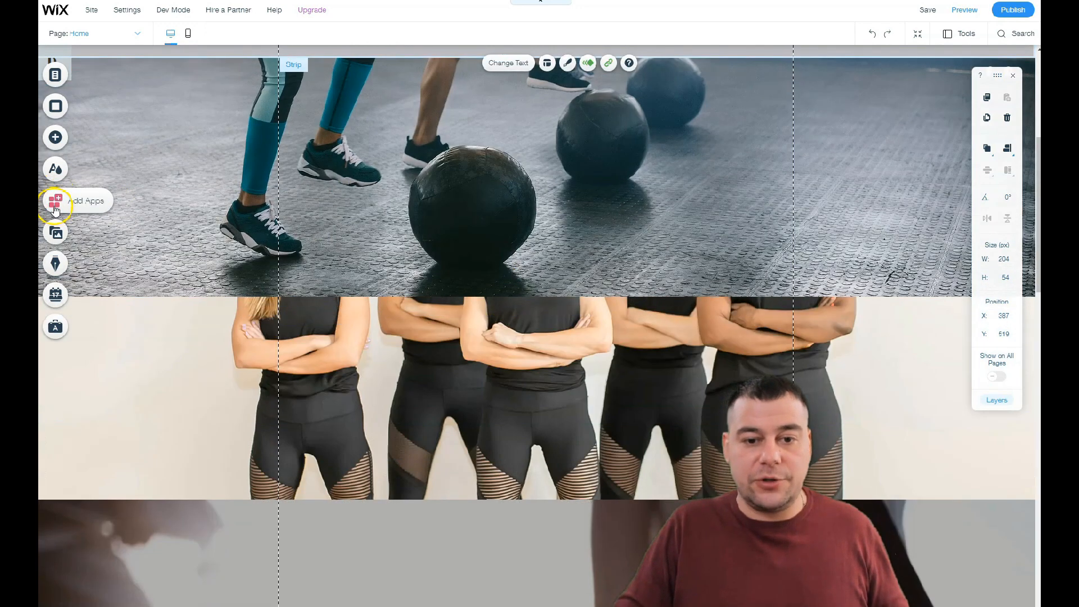
{"action": "left_click", "coordinate": [56, 208]}
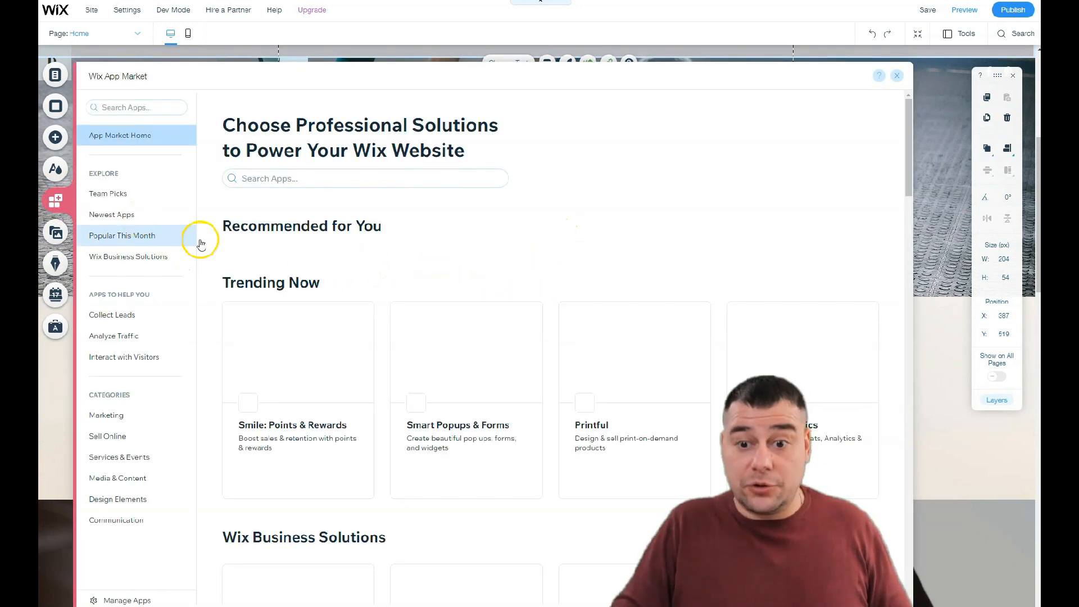
{"action": "scroll", "coordinate": [522, 378], "scroll_direction": "down", "scroll_amount": 8}
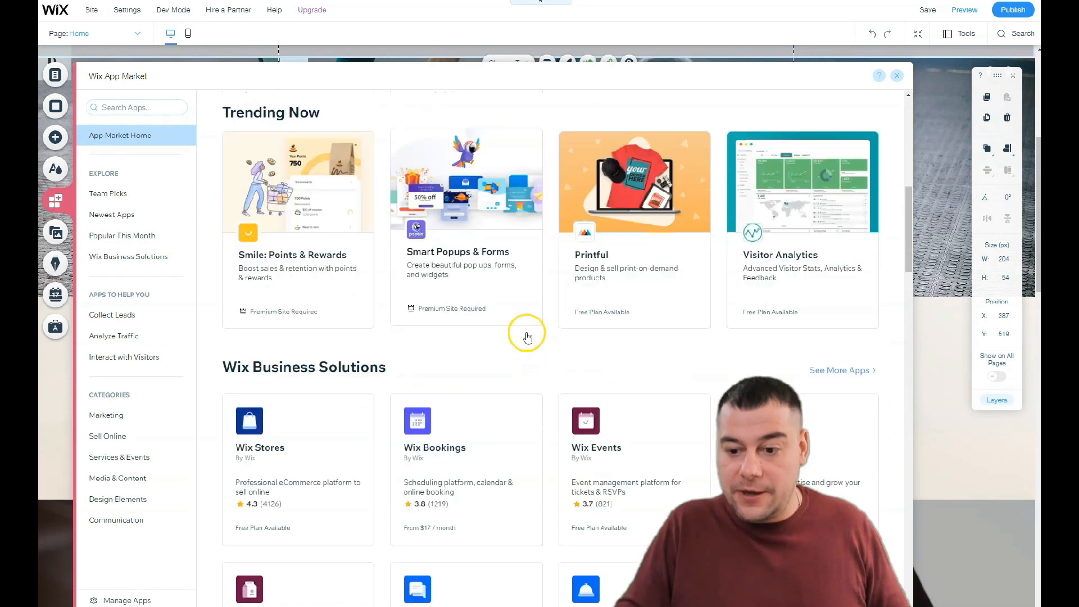
{"action": "scroll", "coordinate": [527, 336], "scroll_direction": "down", "scroll_amount": 12}
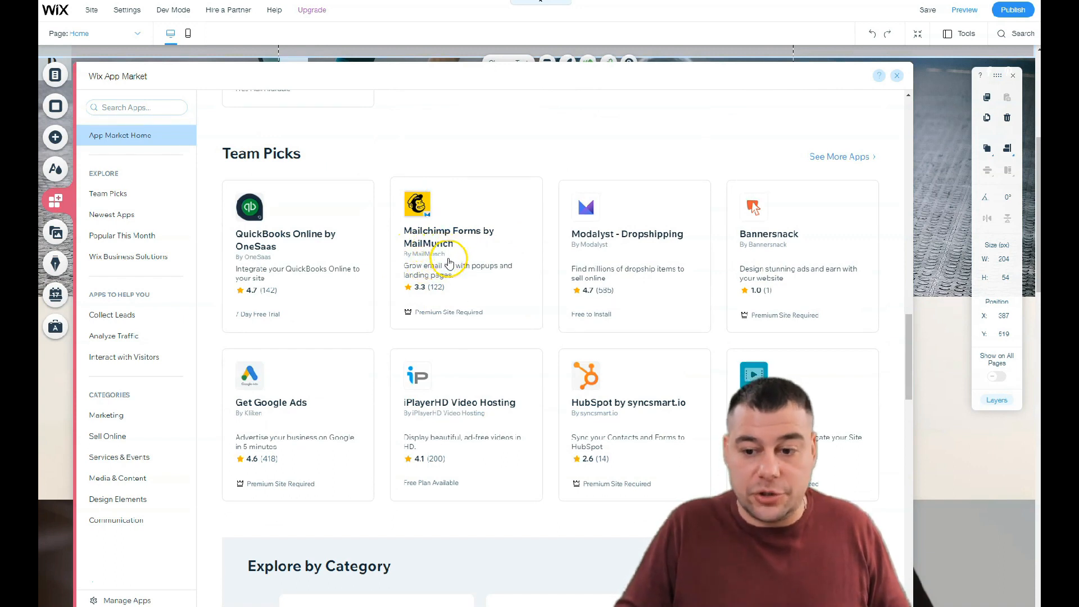
Browse the App Market from Team Picks through Explore by Category, Made by Wix and Social Apps, and close the market
{"action": "scroll", "coordinate": [450, 262], "scroll_direction": "down", "scroll_amount": 12}
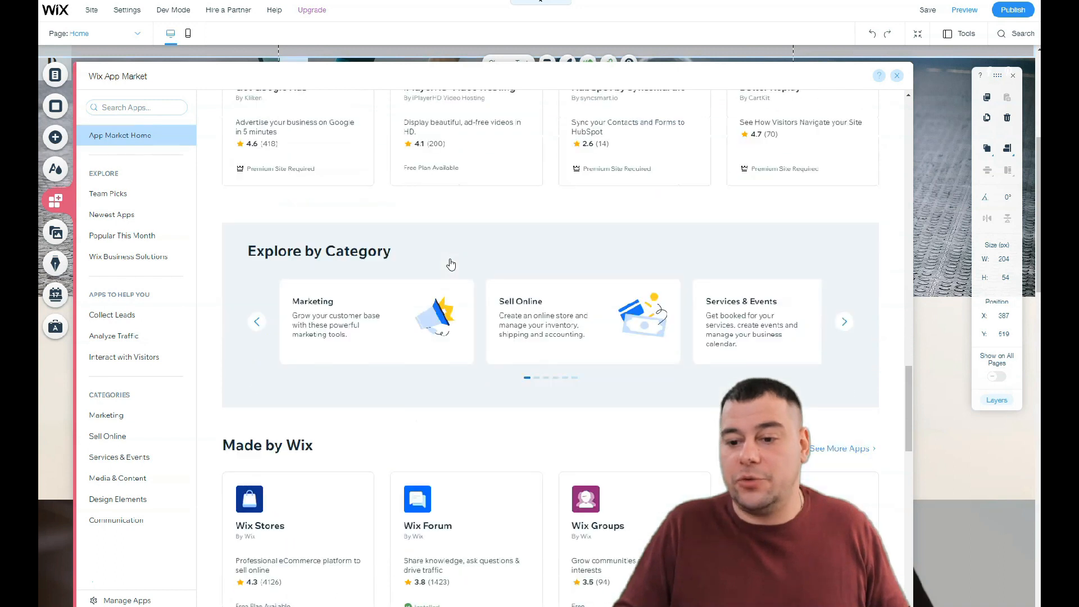
{"action": "scroll", "coordinate": [450, 262], "scroll_direction": "down", "scroll_amount": 8}
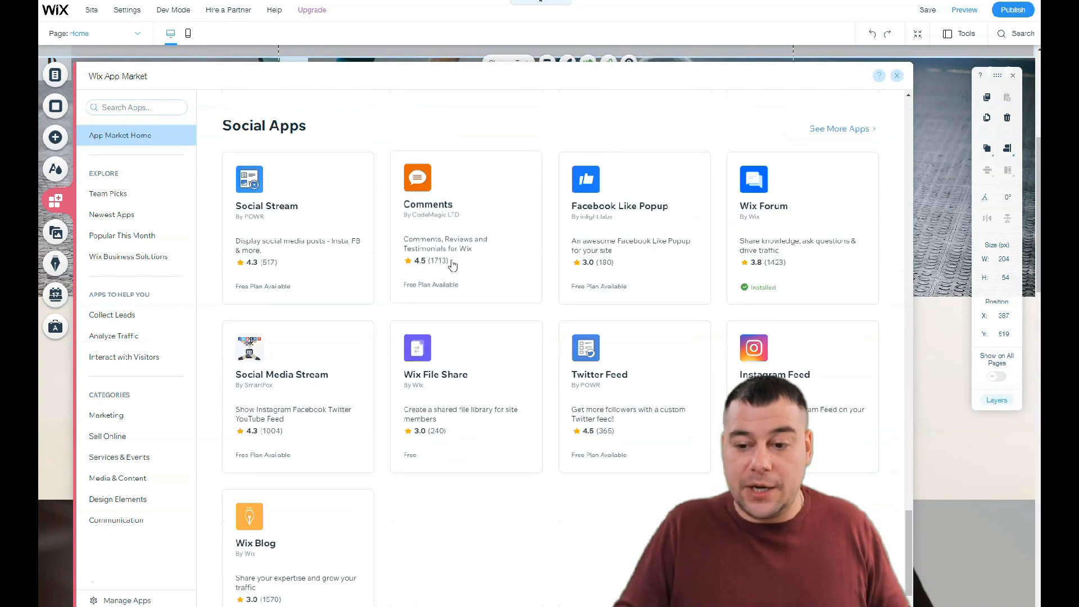
{"action": "scroll", "coordinate": [452, 266], "scroll_direction": "up", "scroll_amount": 5}
{"action": "scroll", "coordinate": [457, 270], "scroll_direction": "down", "scroll_amount": 5}
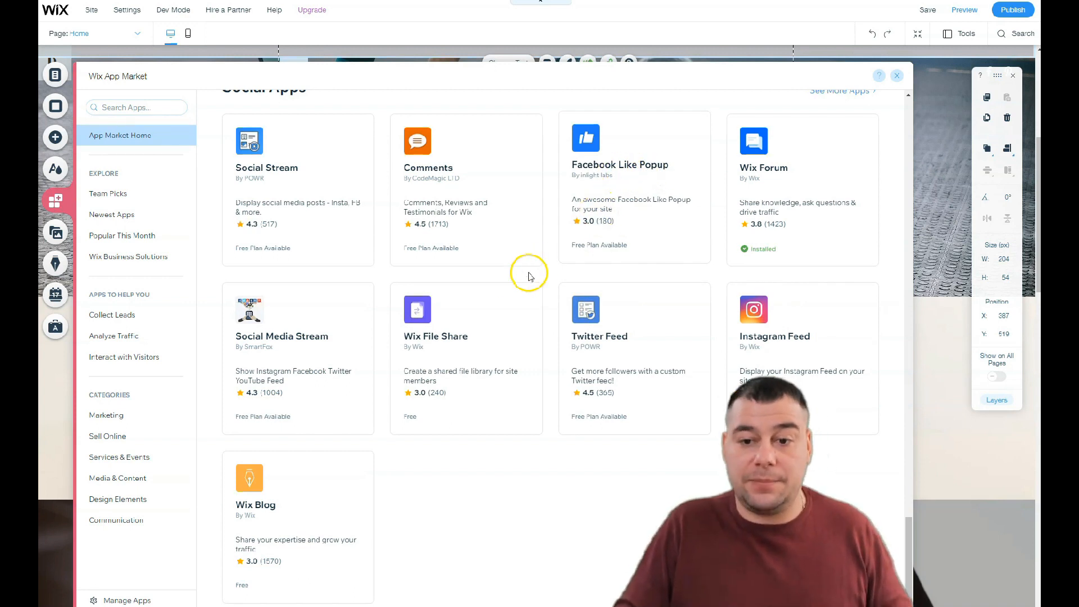
{"action": "scroll", "coordinate": [236, 241], "scroll_direction": "up", "scroll_amount": 6}
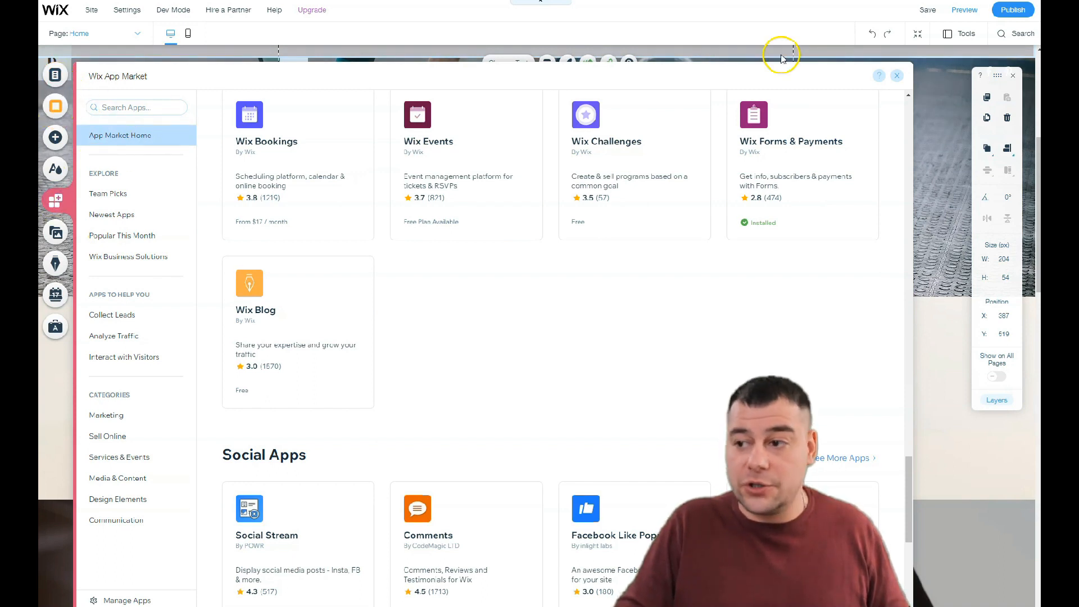
{"action": "left_click", "coordinate": [897, 75]}
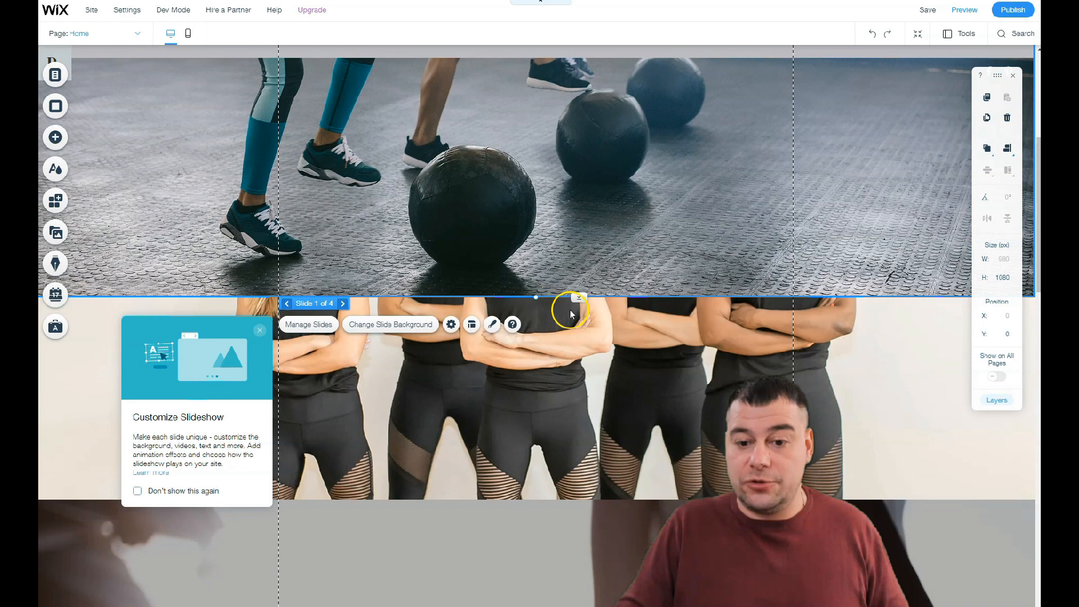
Dismiss the slideshow tip, select the "YOUR BRAND" strip below the slideshow and open the image chooser for its background
{"action": "scroll", "coordinate": [570, 309], "scroll_direction": "down", "scroll_amount": 5}
{"action": "left_click", "coordinate": [259, 330]}
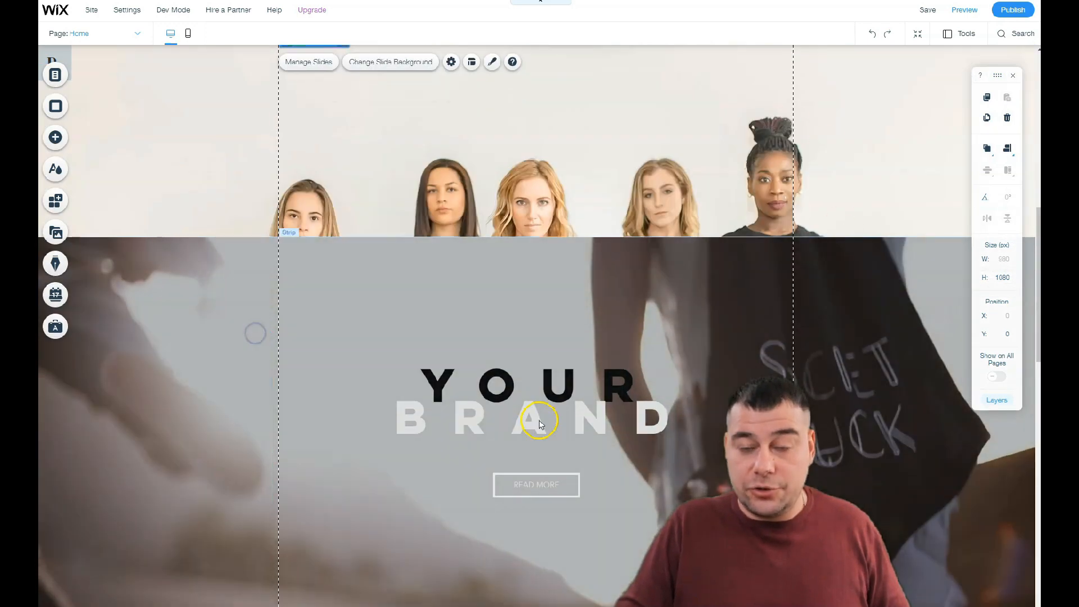
{"action": "scroll", "coordinate": [337, 325], "scroll_direction": "down", "scroll_amount": 1}
{"action": "scroll", "coordinate": [337, 325], "scroll_direction": "down", "scroll_amount": 1}
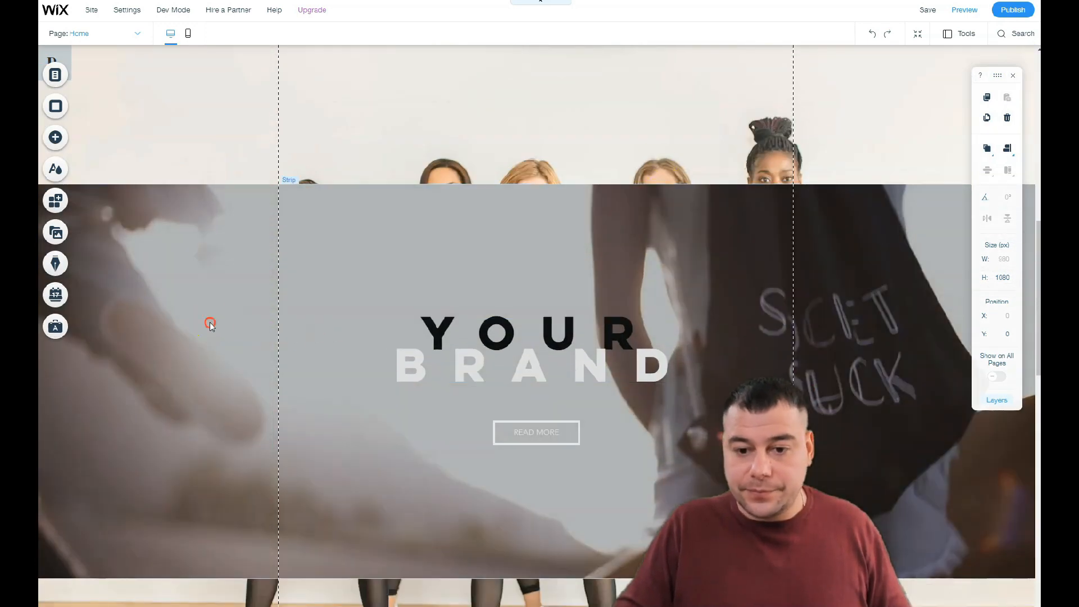
{"action": "right_click", "coordinate": [210, 320]}
{"action": "left_click", "coordinate": [183, 336]}
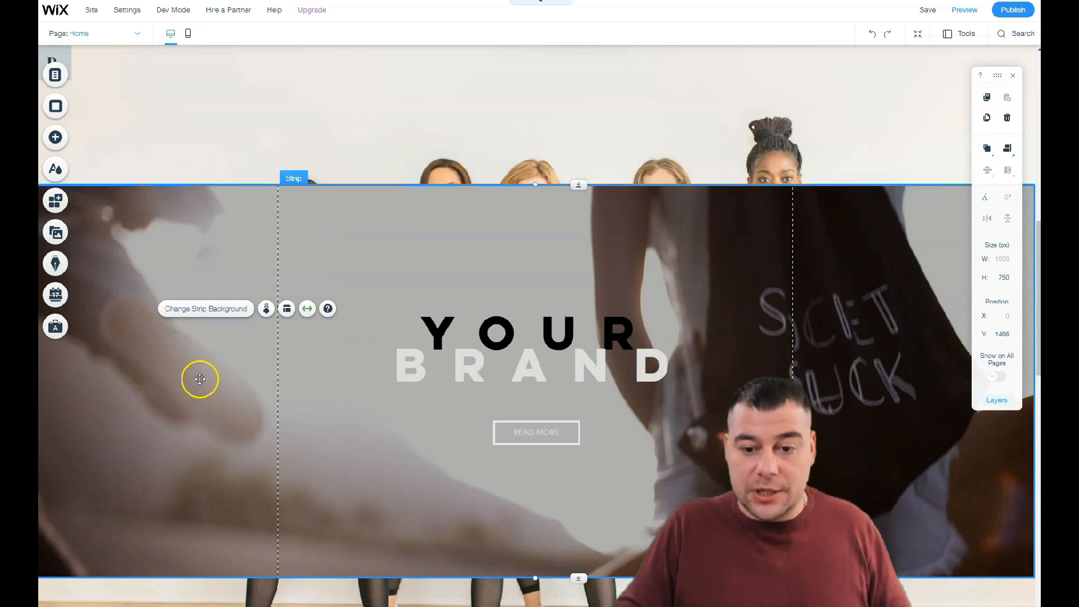
{"action": "left_click", "coordinate": [182, 308]}
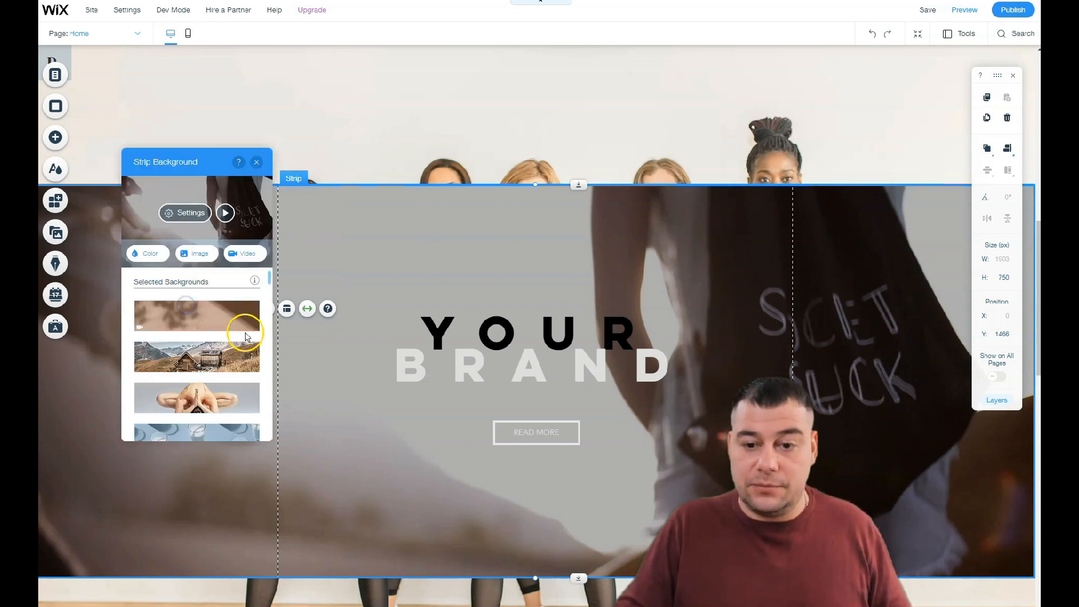
{"action": "left_click", "coordinate": [194, 252]}
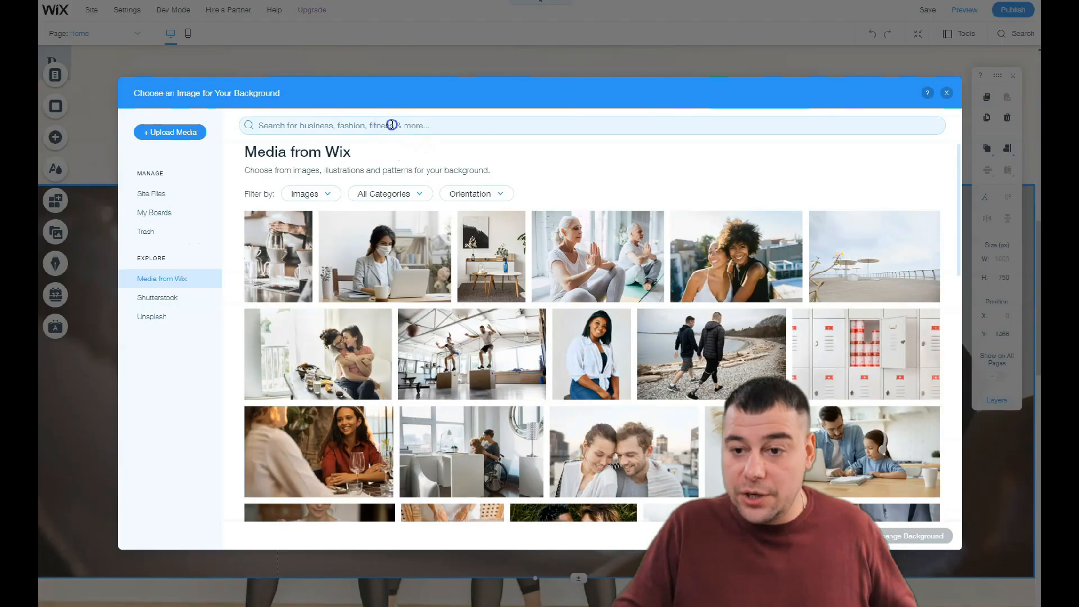
Search Wix media for "fitness" and apply the Fitness Class image as the strip's background
{"action": "left_click", "coordinate": [392, 125]}
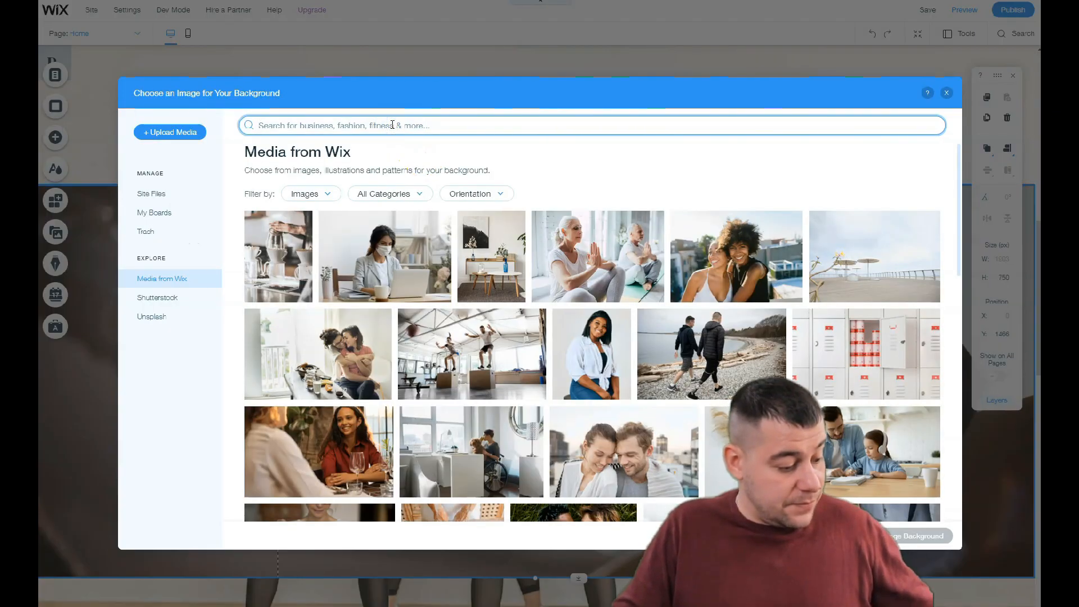
{"action": "type", "text": "fitness"}
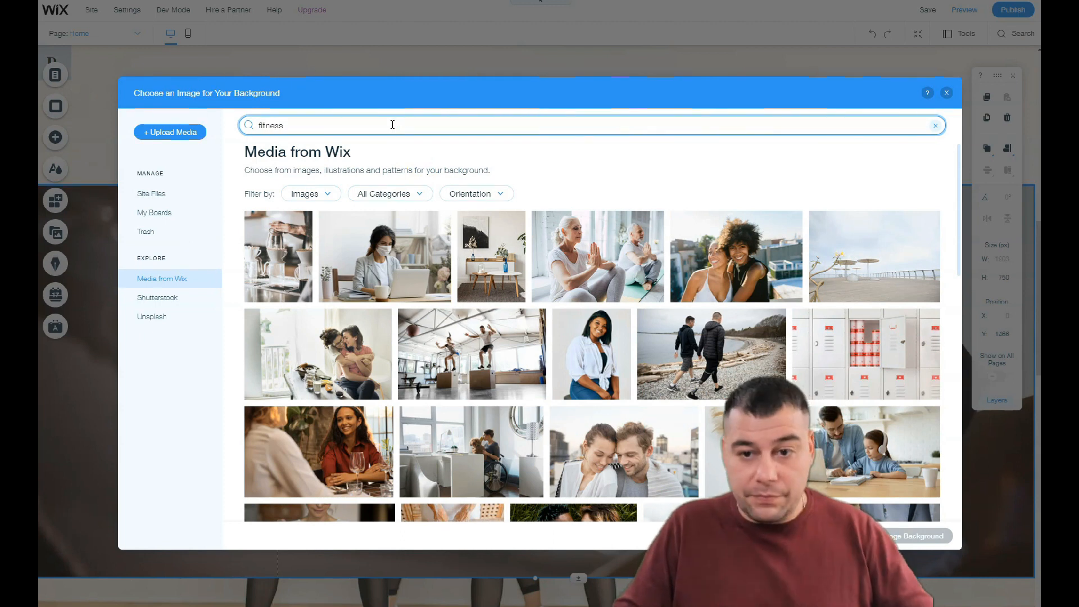
{"action": "key", "text": "Return"}
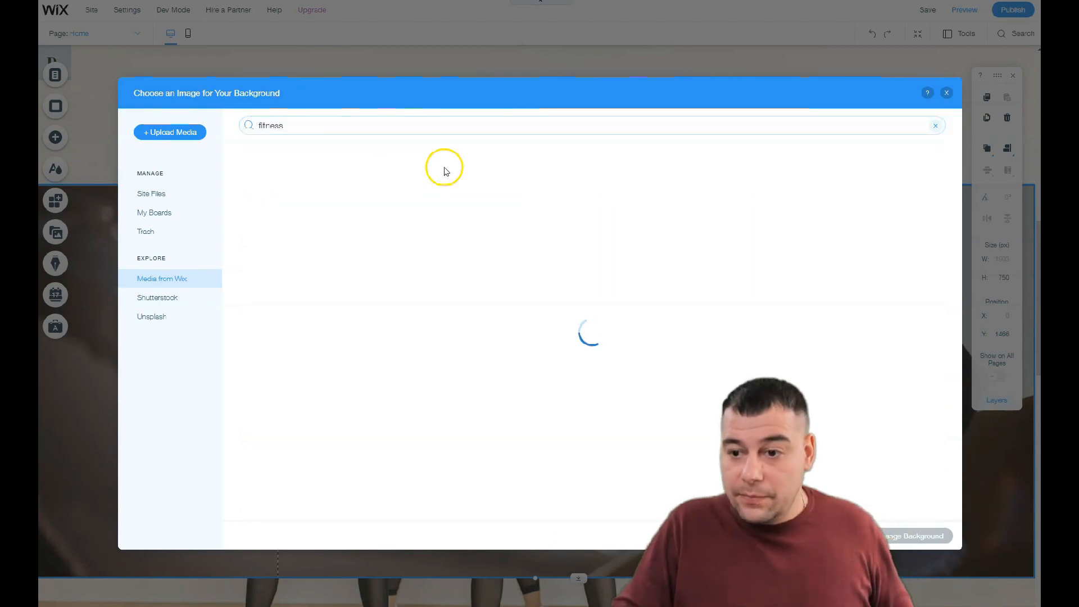
{"action": "scroll", "coordinate": [618, 321], "scroll_direction": "down", "scroll_amount": 3}
{"action": "left_click", "coordinate": [450, 326]}
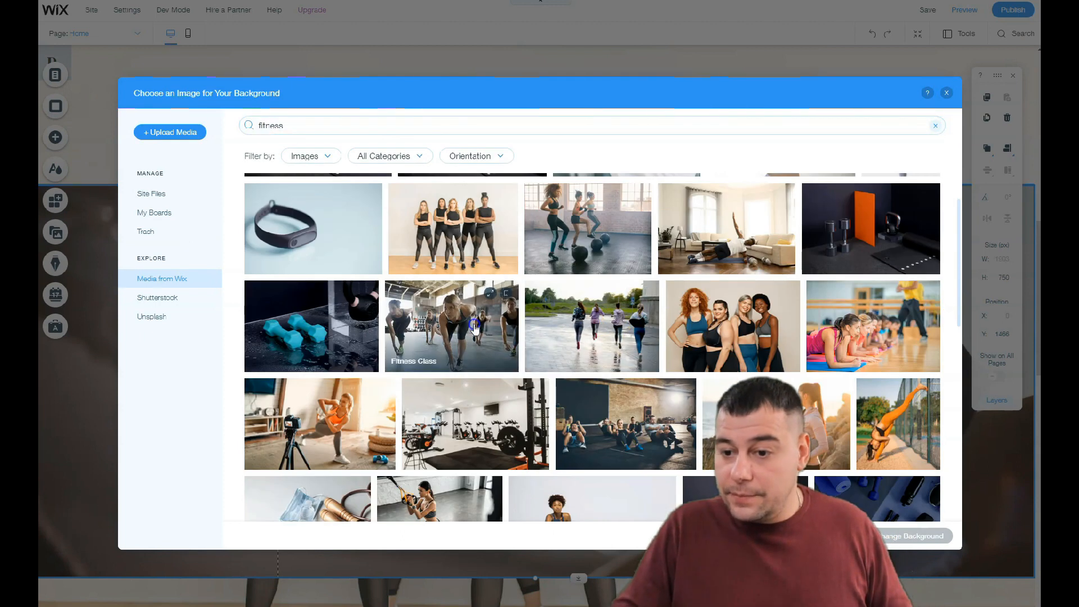
{"action": "left_click", "coordinate": [916, 536]}
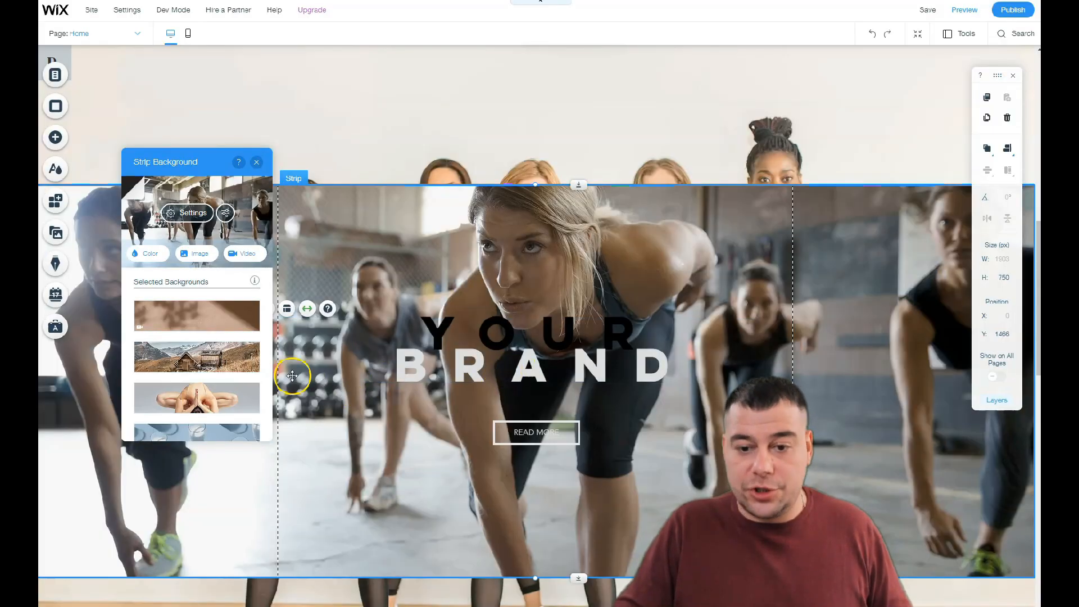
Set the strip image's opacity to about 49% and the color behind it to white (#FFFFFF), and close the image settings
{"action": "left_click", "coordinate": [191, 212]}
{"action": "left_click_drag", "start_coordinate": [229, 241], "coordinate": [178, 234]}
{"action": "left_click", "coordinate": [252, 278]}
{"action": "left_click", "coordinate": [283, 425]}
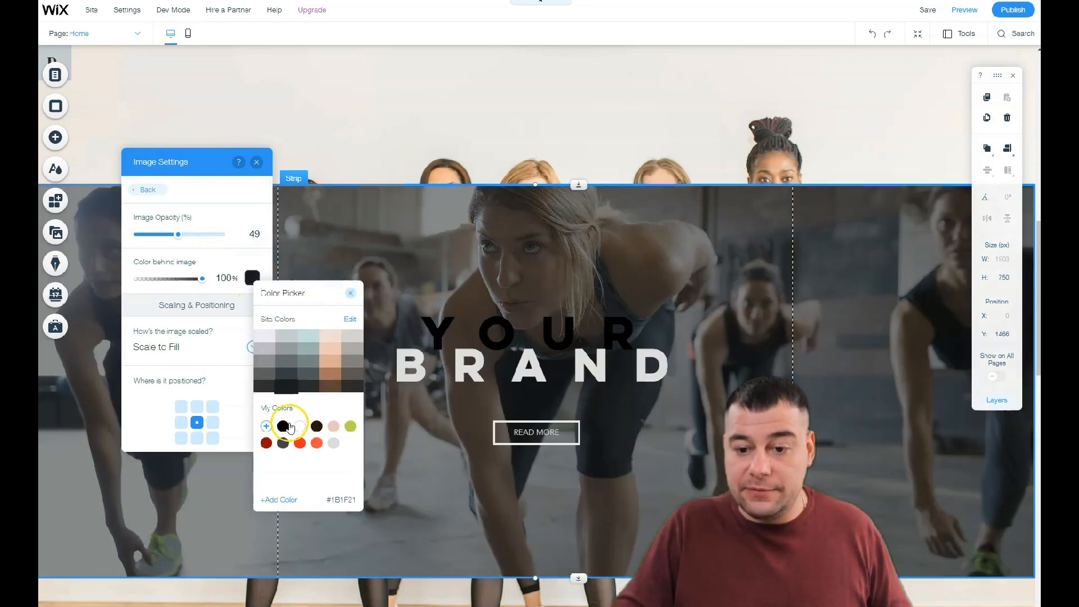
{"action": "left_click", "coordinate": [299, 426]}
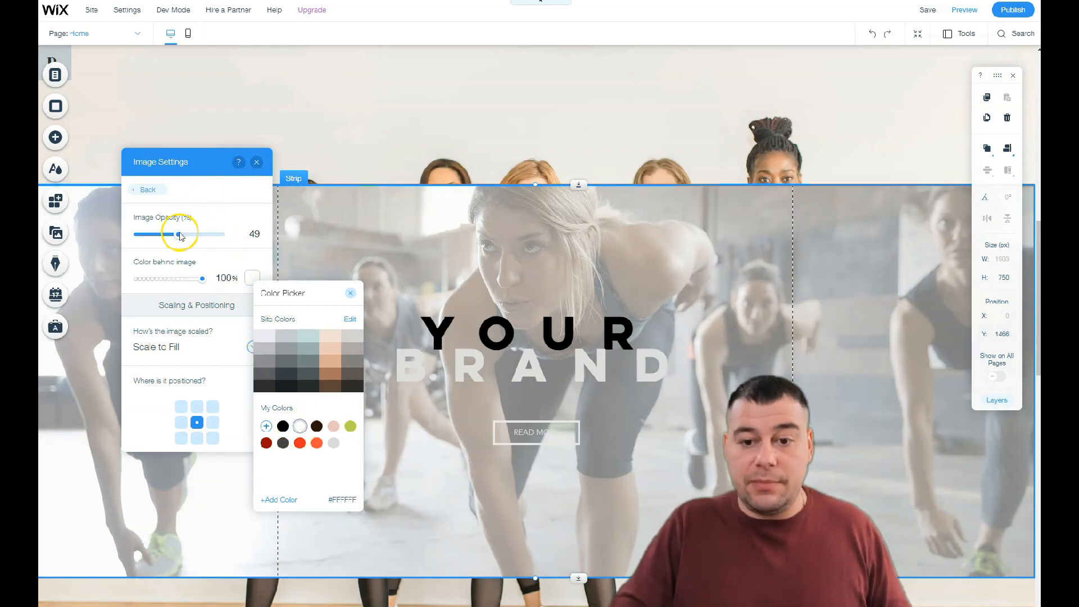
{"action": "left_click_drag", "start_coordinate": [188, 238], "coordinate": [189, 240]}
{"action": "left_click", "coordinate": [256, 162]}
Review the home page from the header section down to the Branding, Storytelling, Design and Consulting strip
{"action": "scroll", "coordinate": [607, 393], "scroll_direction": "down", "scroll_amount": 4}
{"action": "scroll", "coordinate": [611, 393], "scroll_direction": "up", "scroll_amount": 15}
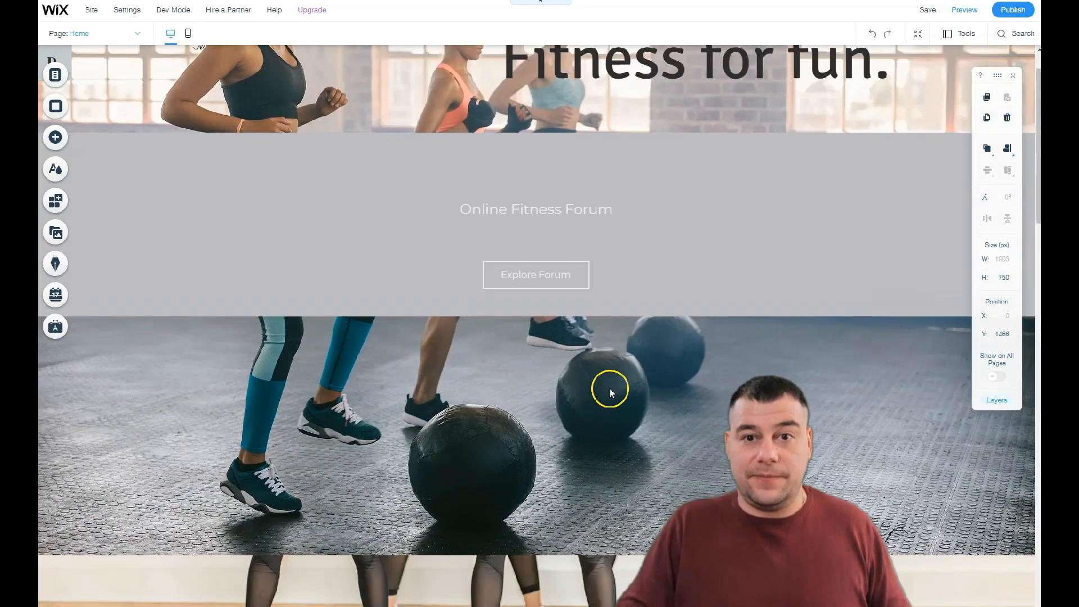
{"action": "scroll", "coordinate": [611, 390], "scroll_direction": "down", "scroll_amount": 10}
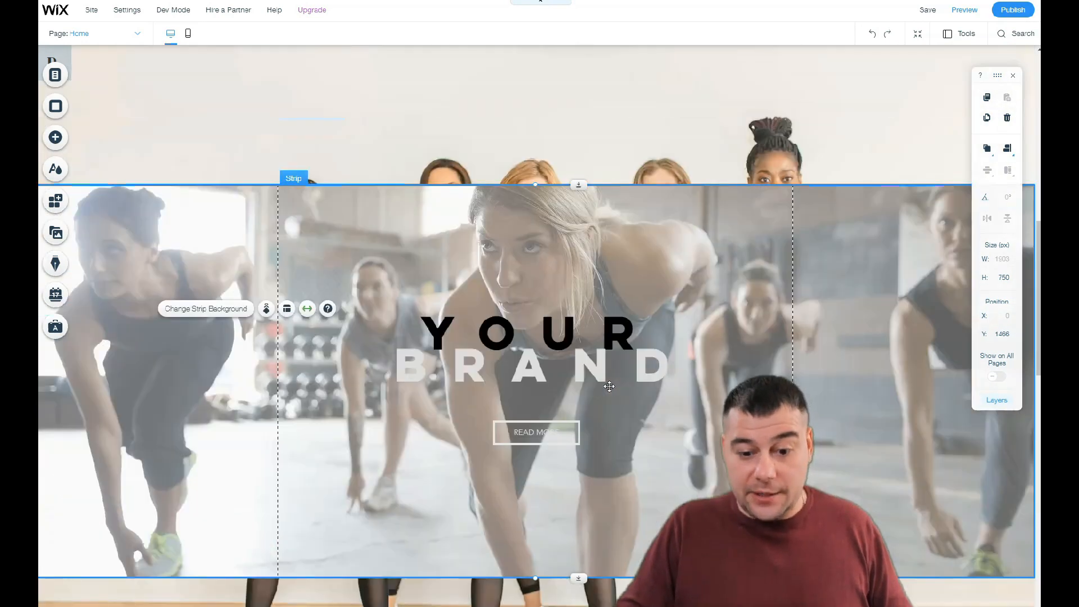
{"action": "scroll", "coordinate": [573, 374], "scroll_direction": "down", "scroll_amount": 6}
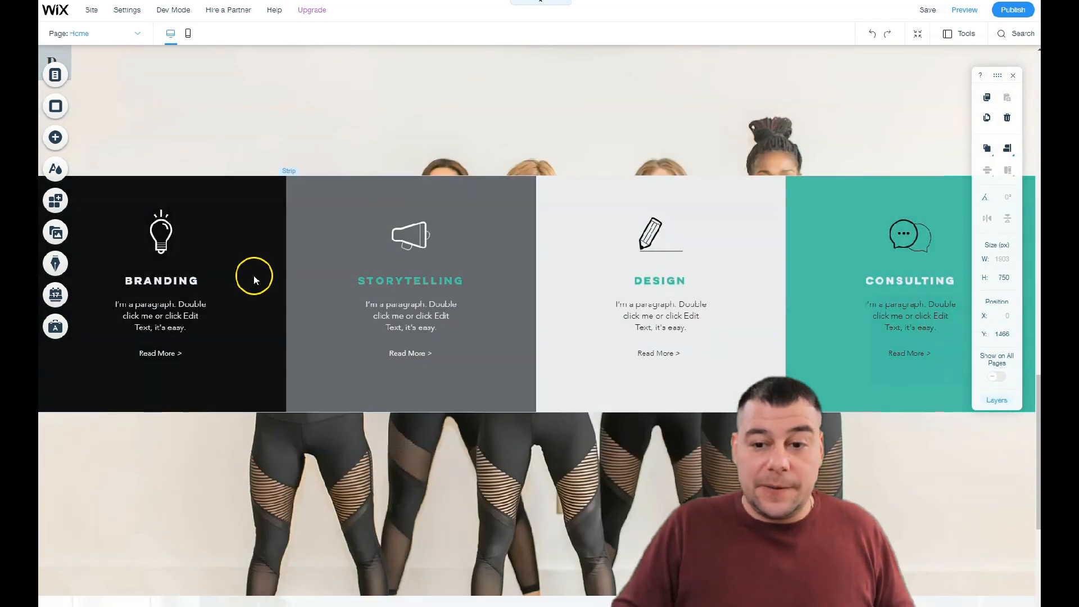
{"action": "scroll", "coordinate": [255, 281], "scroll_direction": "up", "scroll_amount": 15}
{"action": "scroll", "coordinate": [269, 306], "scroll_direction": "up", "scroll_amount": 3}
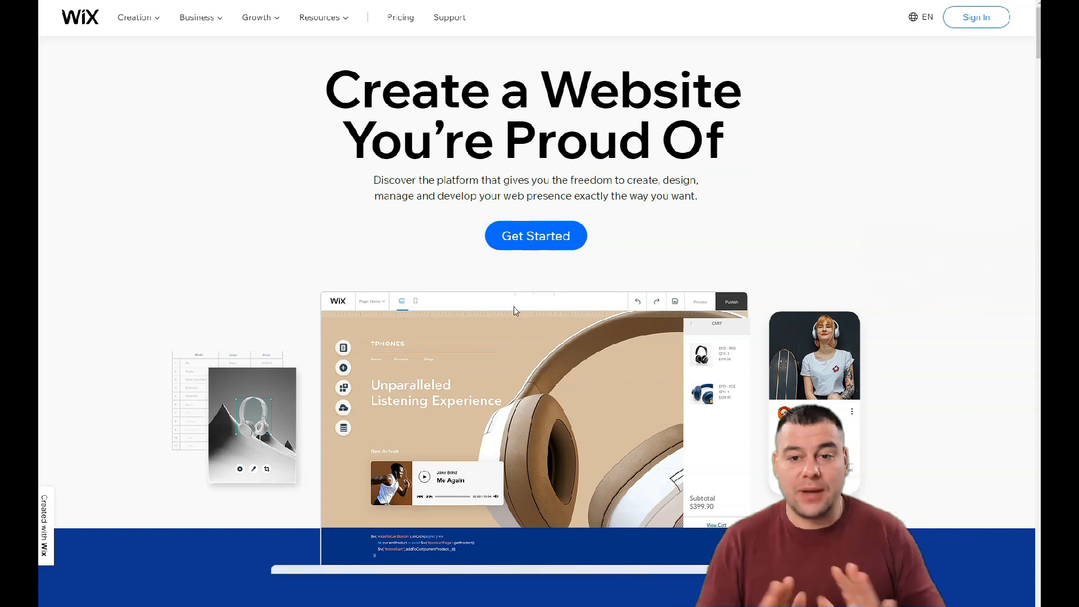
Examine the Wix website's home page, covering its creation tools, features, steps for creating a free website, template showcase and FAQ
{"action": "scroll", "coordinate": [475, 248], "scroll_direction": "down", "scroll_amount": 10}
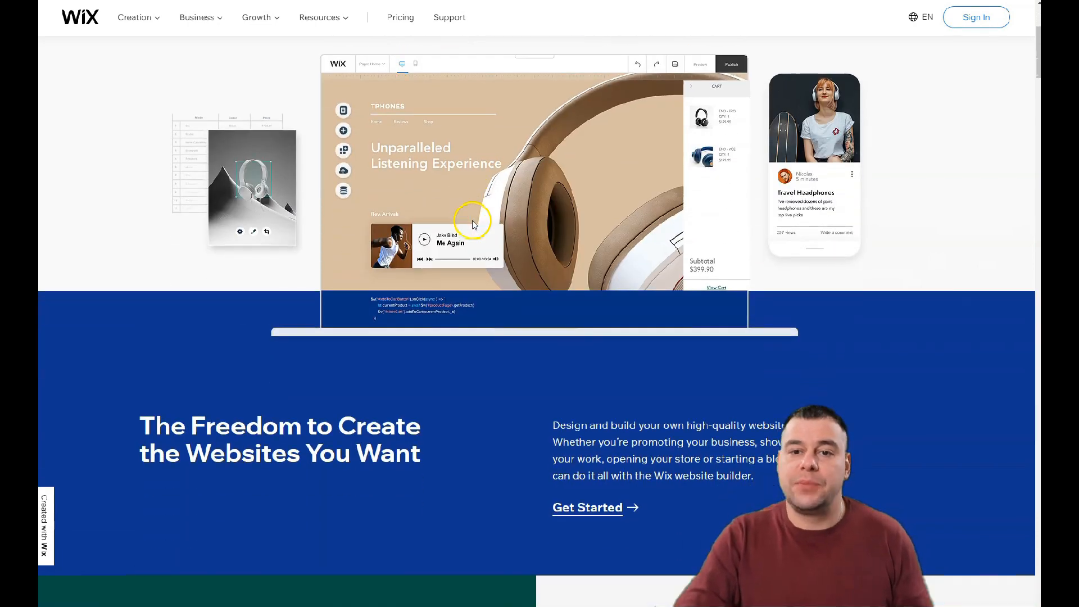
{"action": "scroll", "coordinate": [493, 195], "scroll_direction": "down", "scroll_amount": 12}
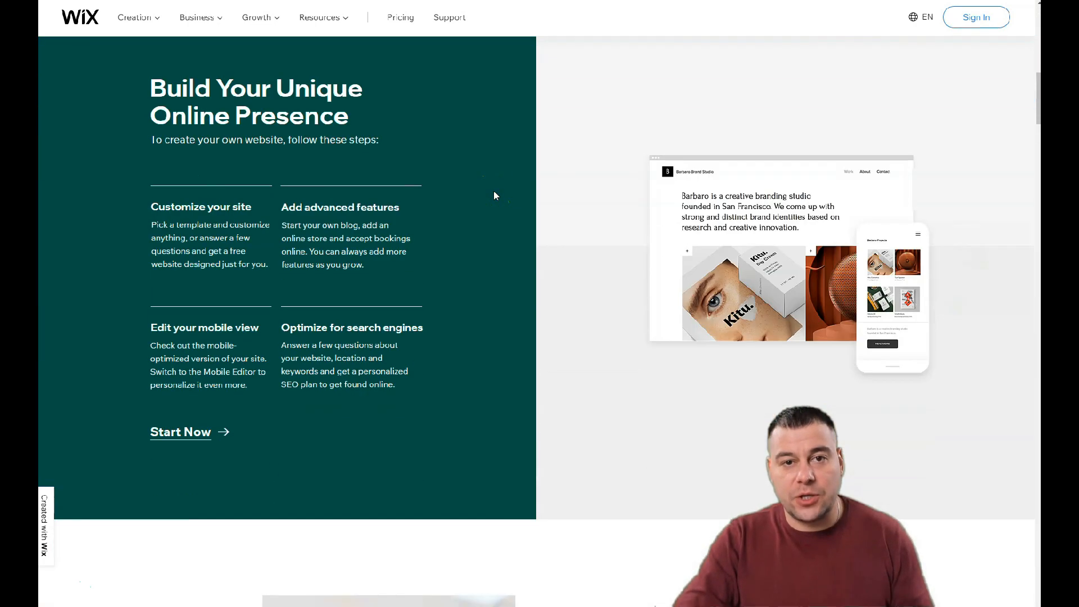
{"action": "scroll", "coordinate": [495, 193], "scroll_direction": "down", "scroll_amount": 12}
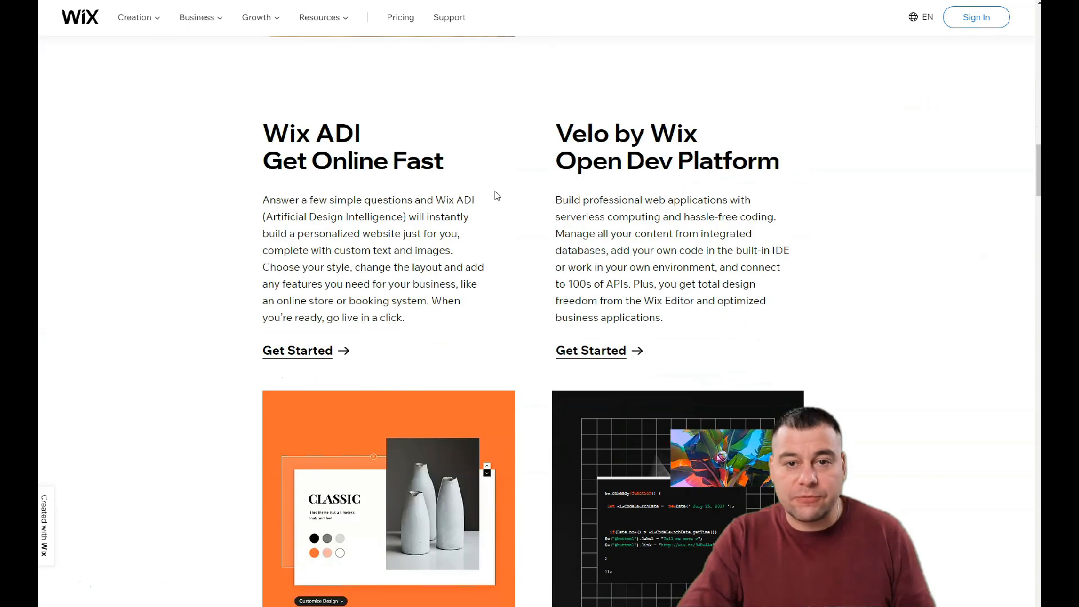
{"action": "scroll", "coordinate": [499, 195], "scroll_direction": "down", "scroll_amount": 10}
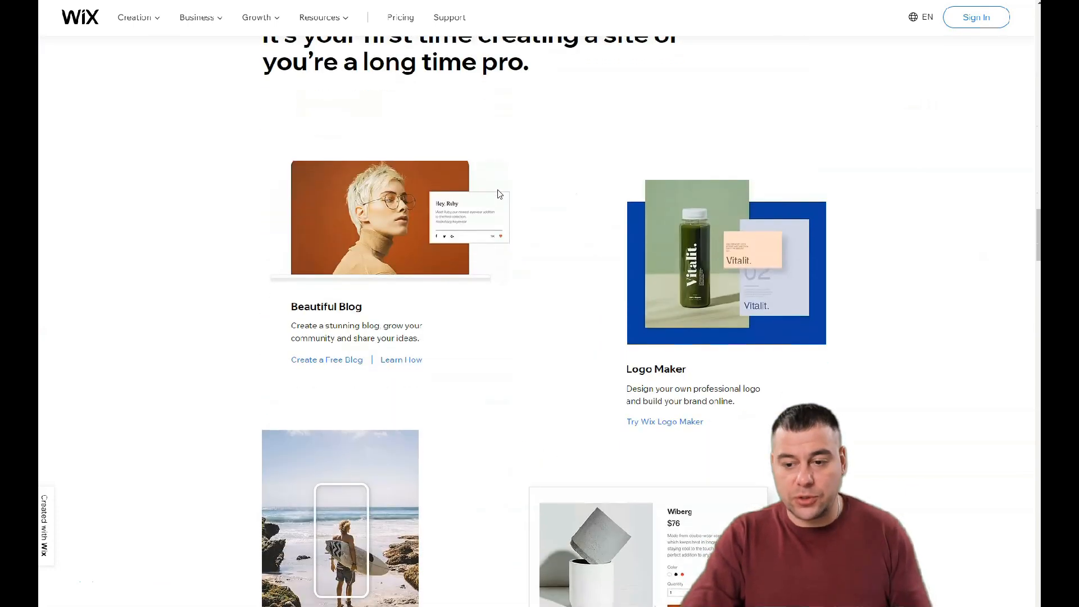
{"action": "scroll", "coordinate": [503, 188], "scroll_direction": "down", "scroll_amount": 7}
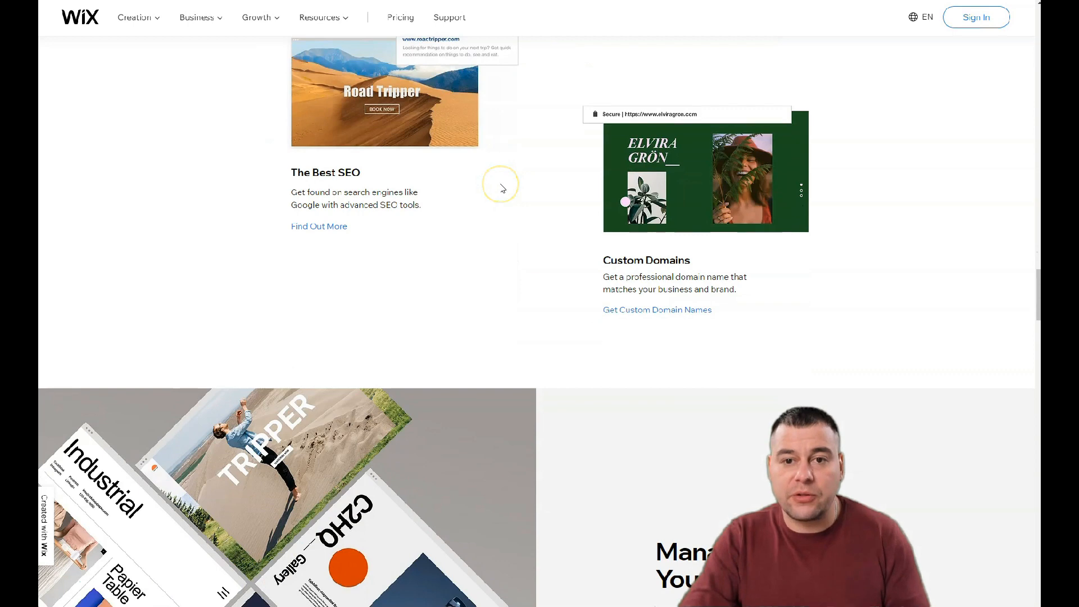
{"action": "scroll", "coordinate": [505, 185], "scroll_direction": "down", "scroll_amount": 12}
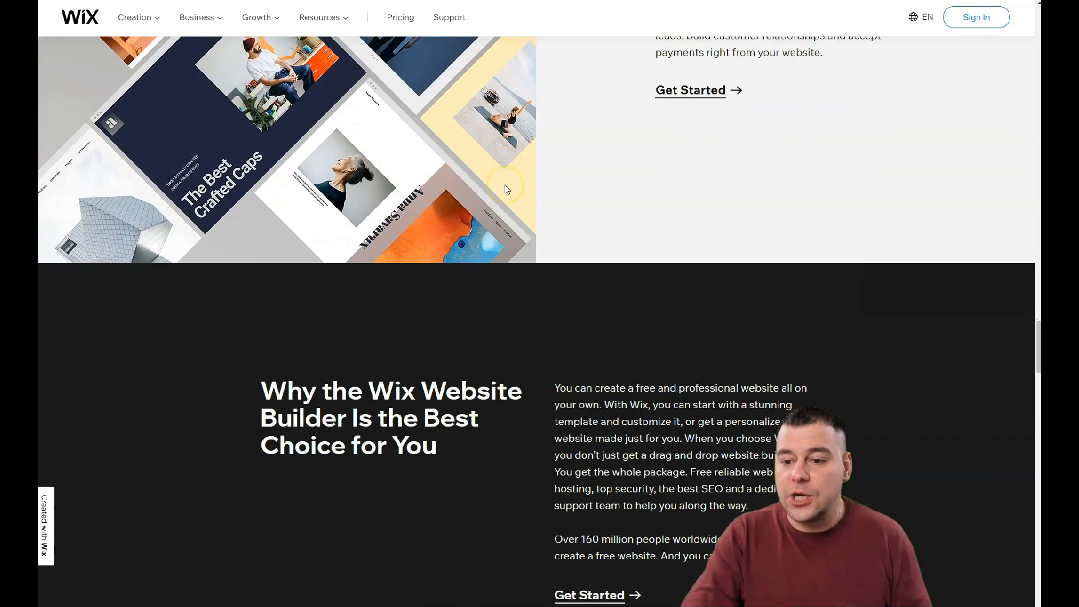
{"action": "scroll", "coordinate": [506, 182], "scroll_direction": "down", "scroll_amount": 12}
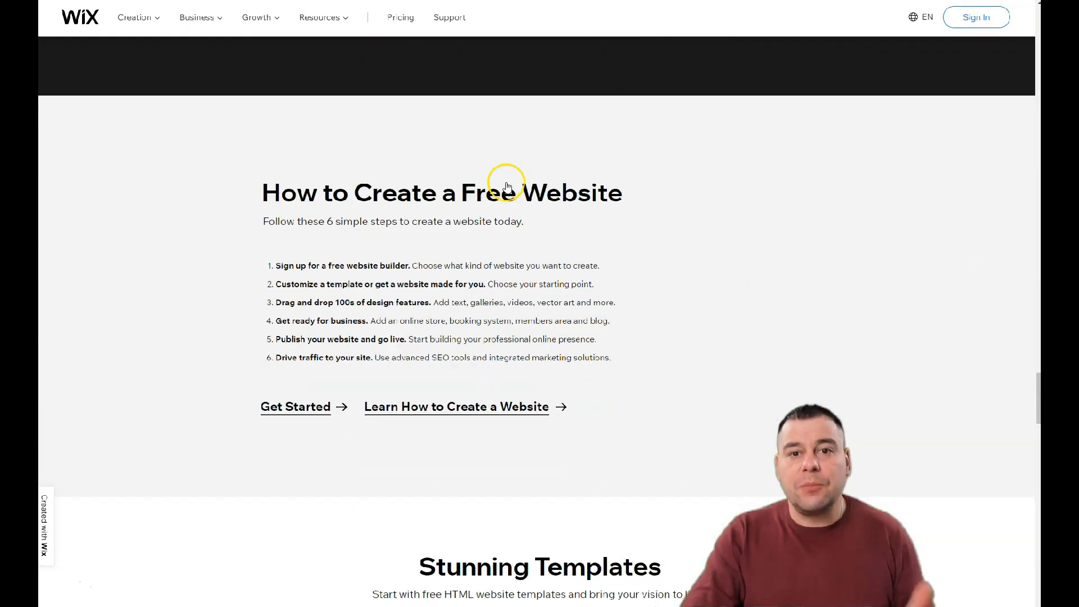
{"action": "scroll", "coordinate": [507, 185], "scroll_direction": "up", "scroll_amount": 3}
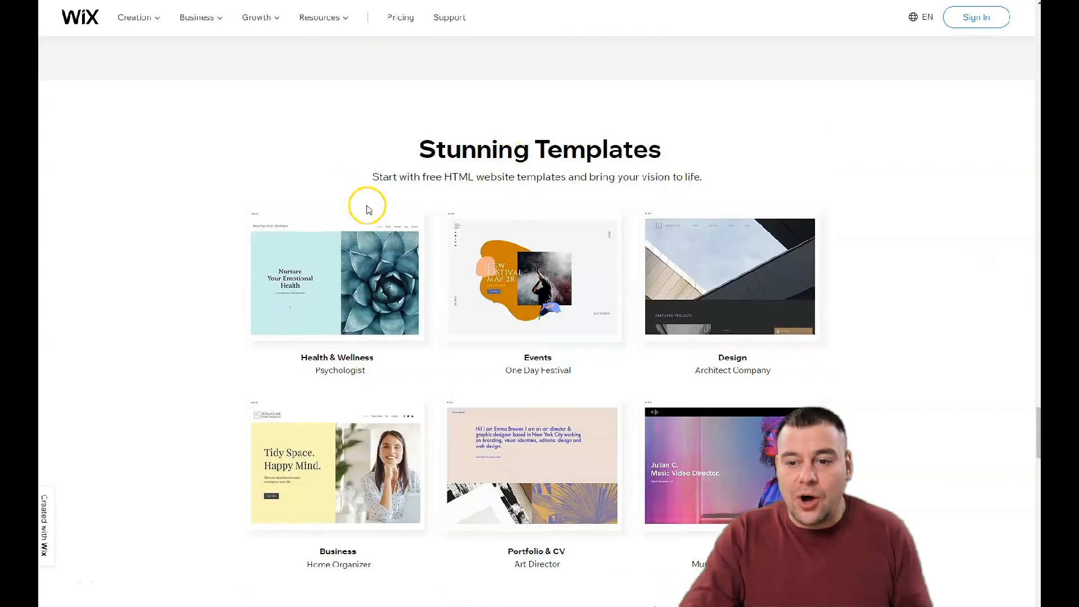
{"action": "scroll", "coordinate": [371, 202], "scroll_direction": "down", "scroll_amount": 4}
{"action": "scroll", "coordinate": [397, 176], "scroll_direction": "down", "scroll_amount": 4}
{"action": "scroll", "coordinate": [397, 176], "scroll_direction": "down", "scroll_amount": 12}
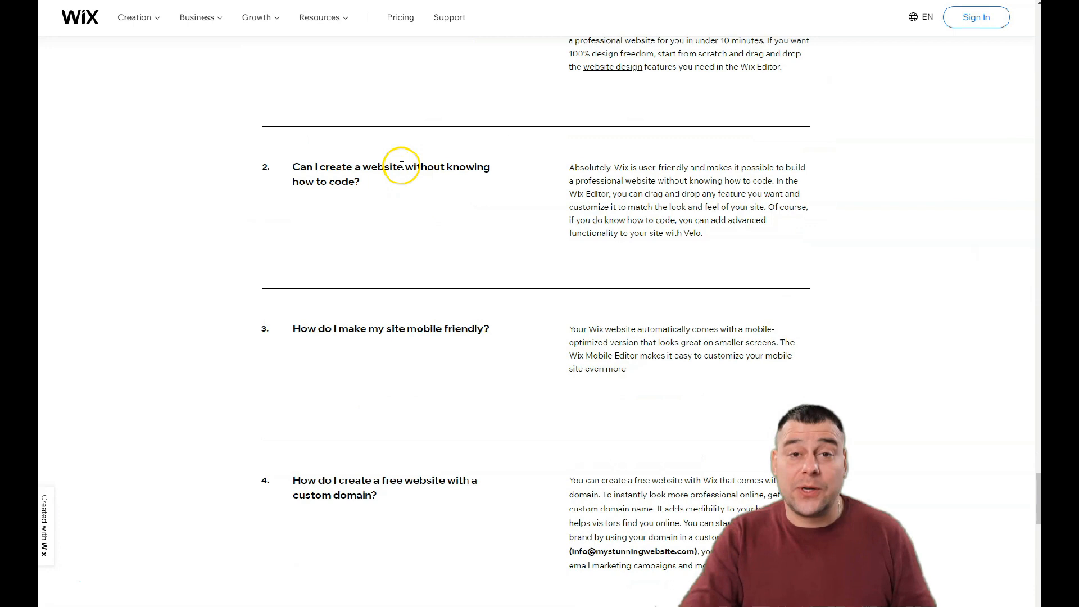
{"action": "scroll", "coordinate": [422, 183], "scroll_direction": "up", "scroll_amount": 20}
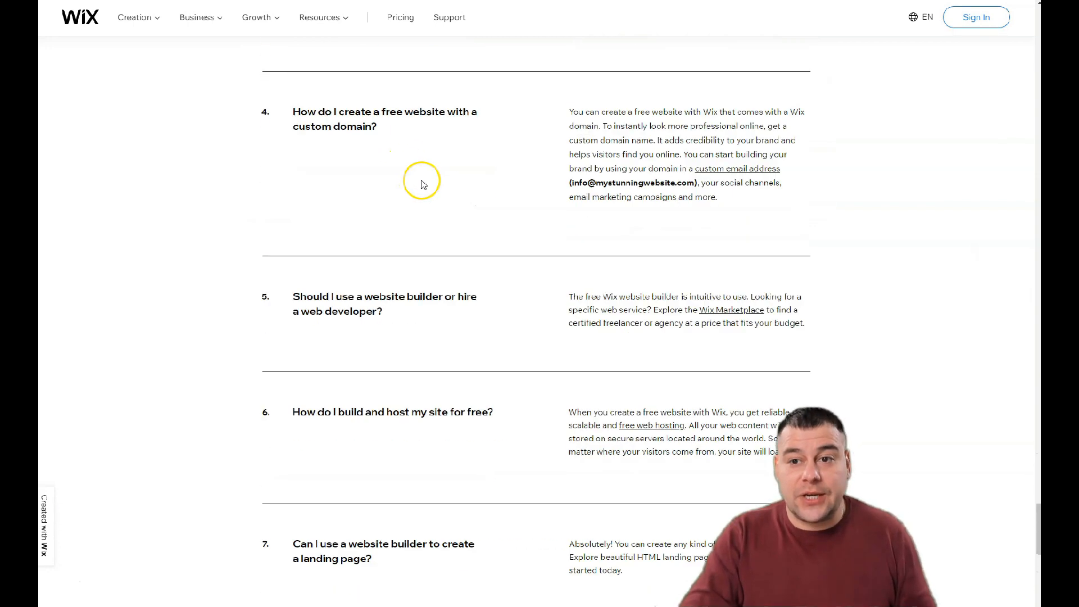
{"action": "scroll", "coordinate": [460, 283], "scroll_direction": "up", "scroll_amount": 20}
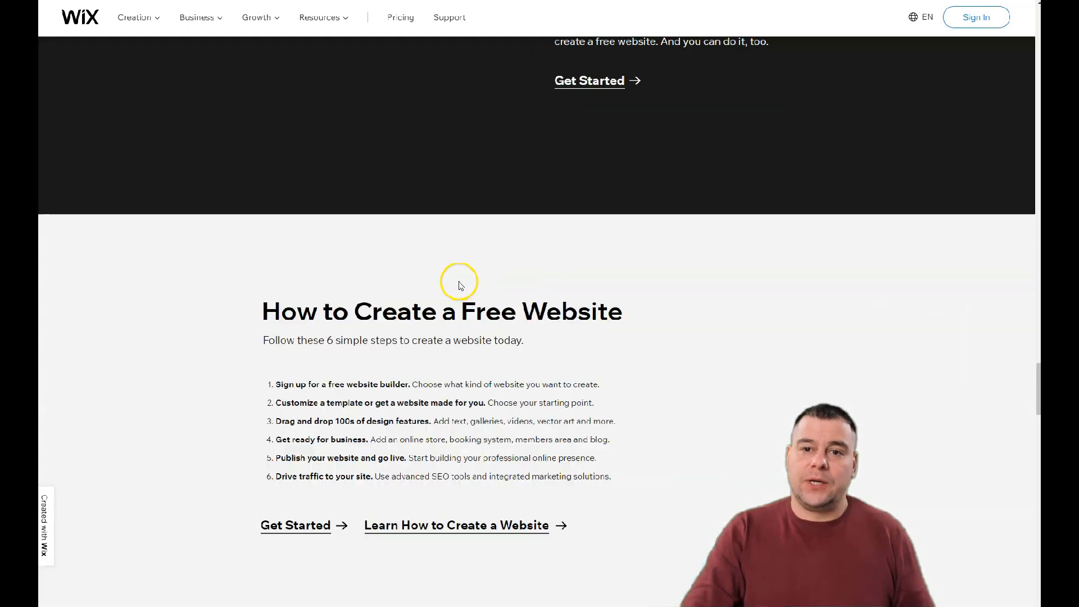
{"action": "scroll", "coordinate": [458, 281], "scroll_direction": "up", "scroll_amount": 20}
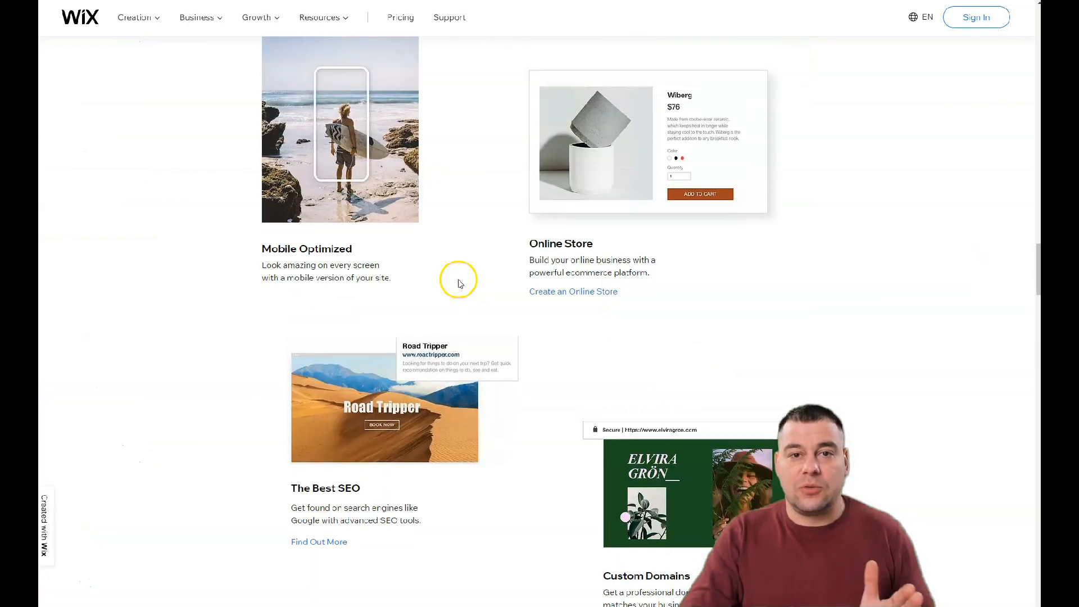
{"action": "scroll", "coordinate": [460, 265], "scroll_direction": "up", "scroll_amount": 20}
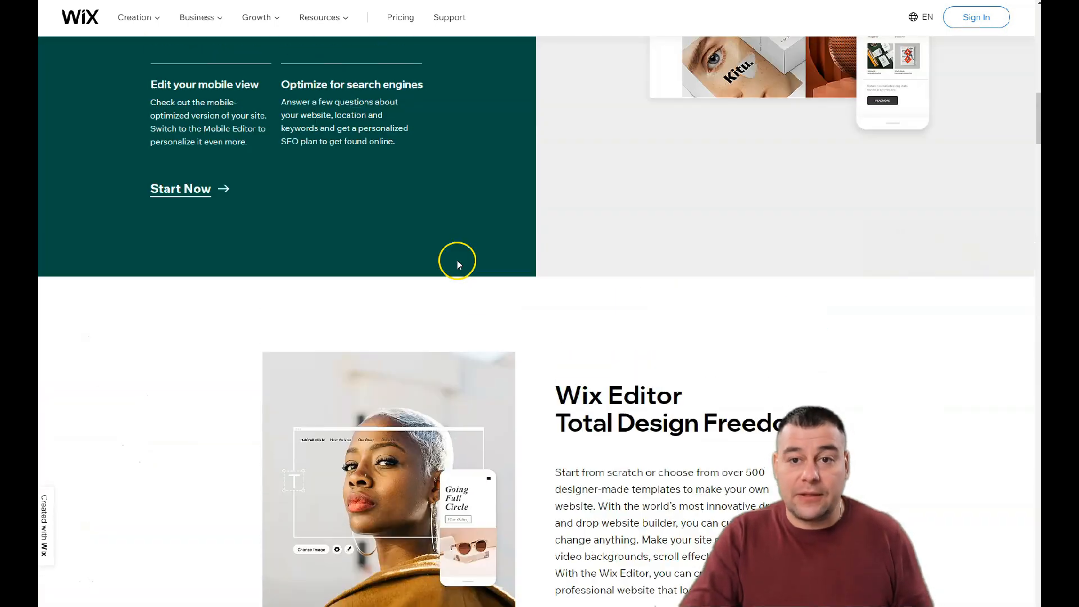
{"action": "scroll", "coordinate": [460, 255], "scroll_direction": "up", "scroll_amount": 2}
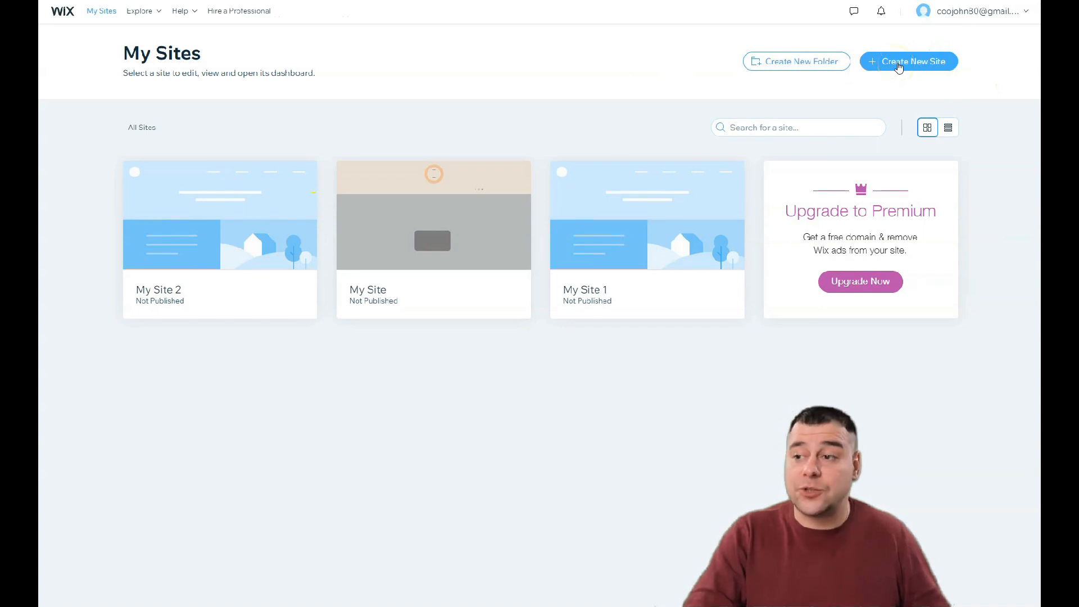
Start a new site of the Other kind and look through the Business & Services, Store and Creative template categories
{"action": "left_click", "coordinate": [896, 66]}
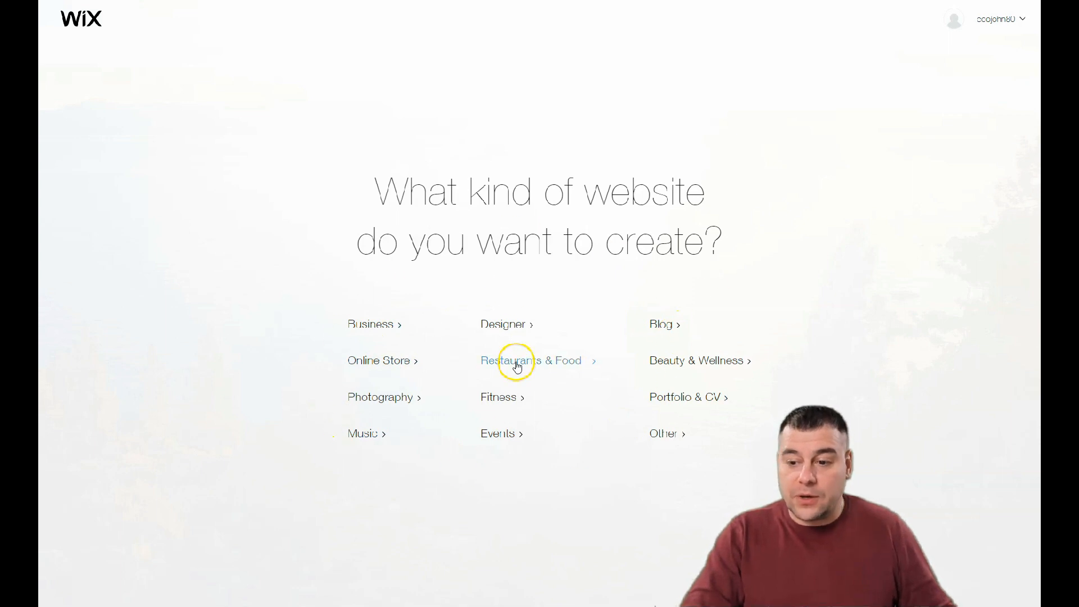
{"action": "left_click", "coordinate": [668, 435]}
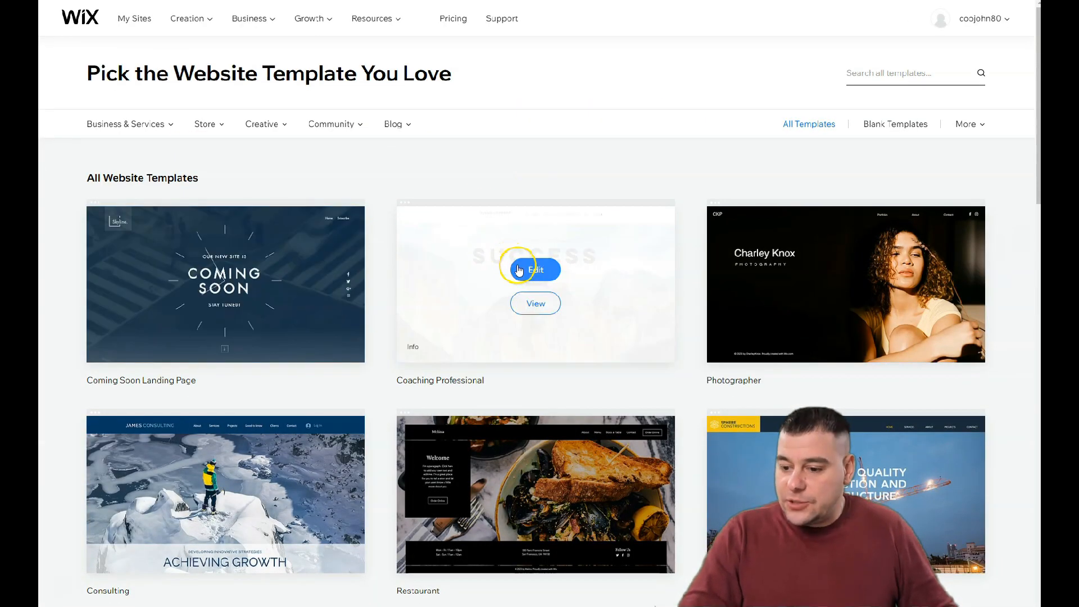
{"action": "mouse_move", "coordinate": [133, 123]}
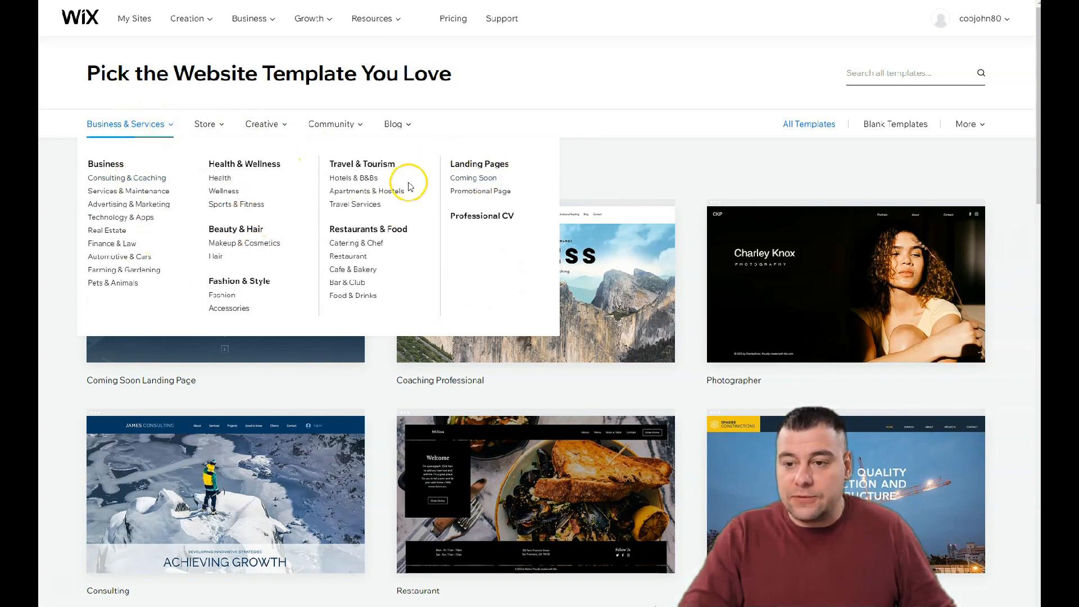
{"action": "mouse_move", "coordinate": [219, 124]}
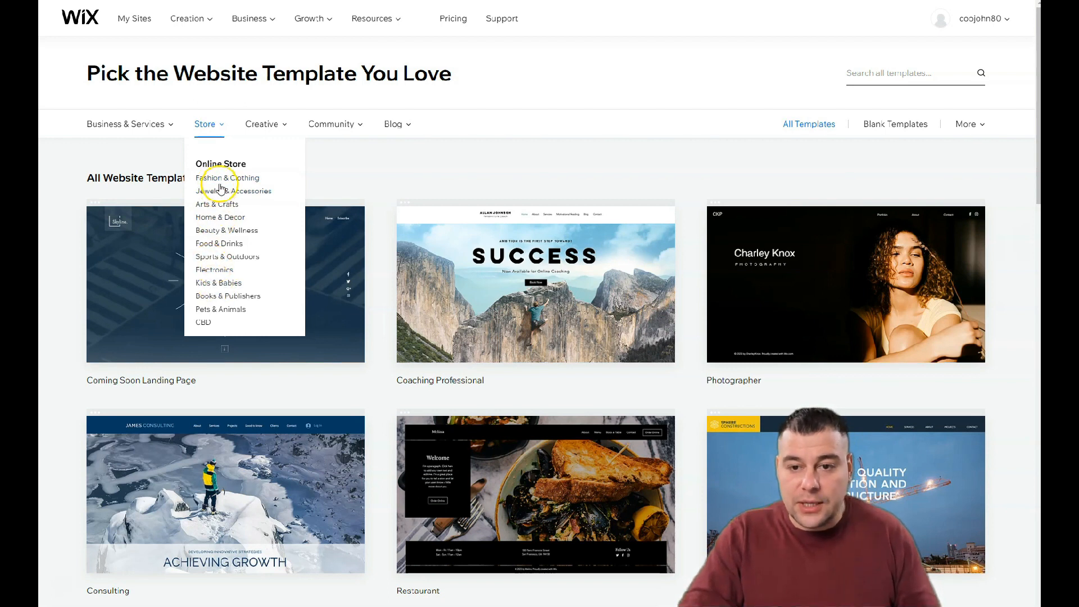
{"action": "mouse_move", "coordinate": [275, 125]}
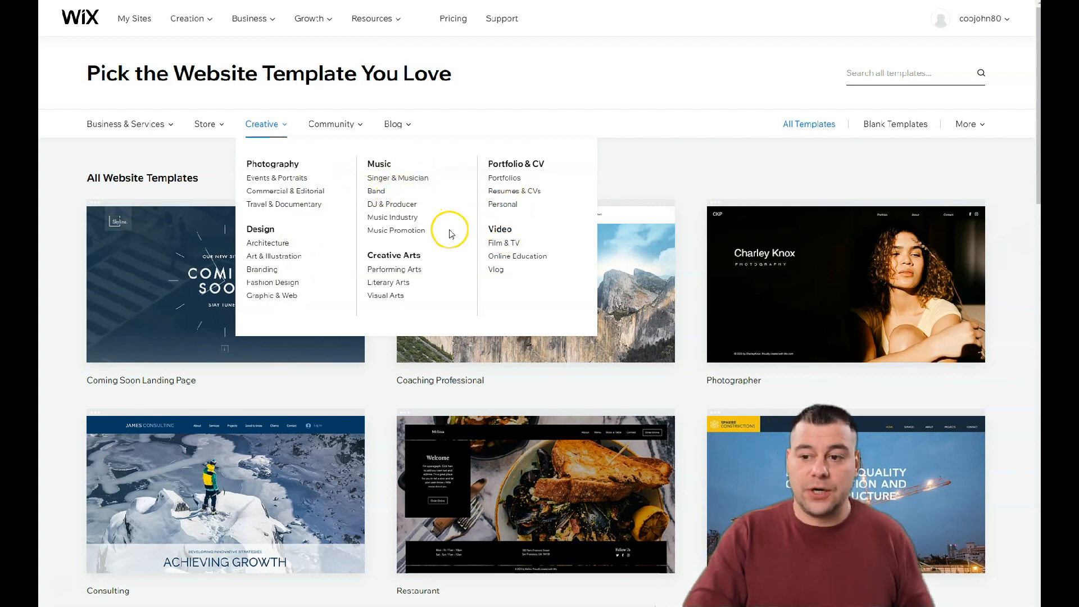
Browse the Online Education templates under Creative and open the Online Fitness template in the editor
{"action": "left_click", "coordinate": [509, 256]}
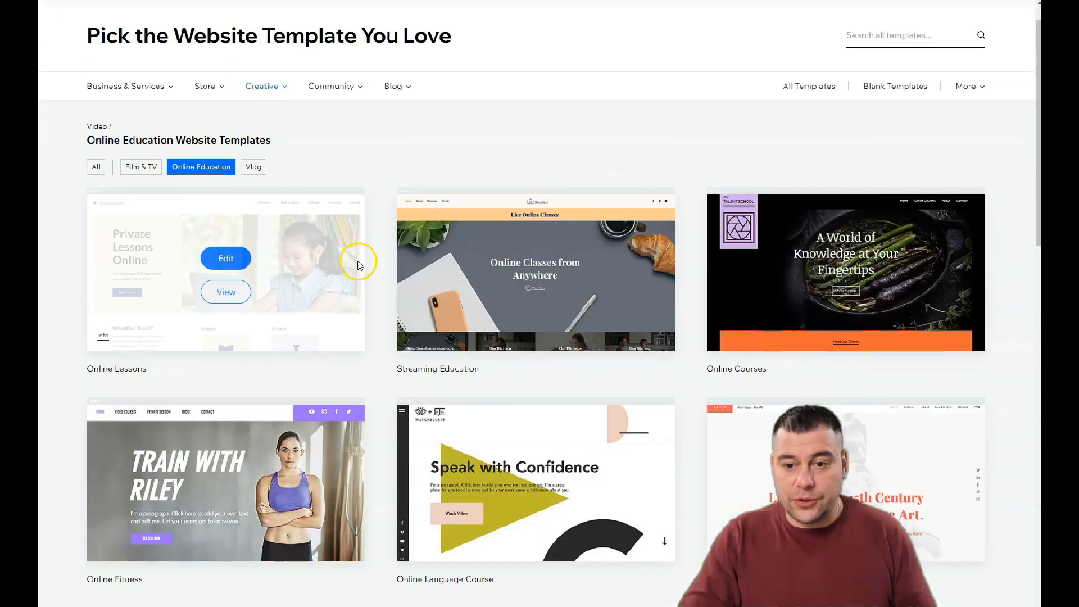
{"action": "scroll", "coordinate": [378, 278], "scroll_direction": "down", "scroll_amount": 4}
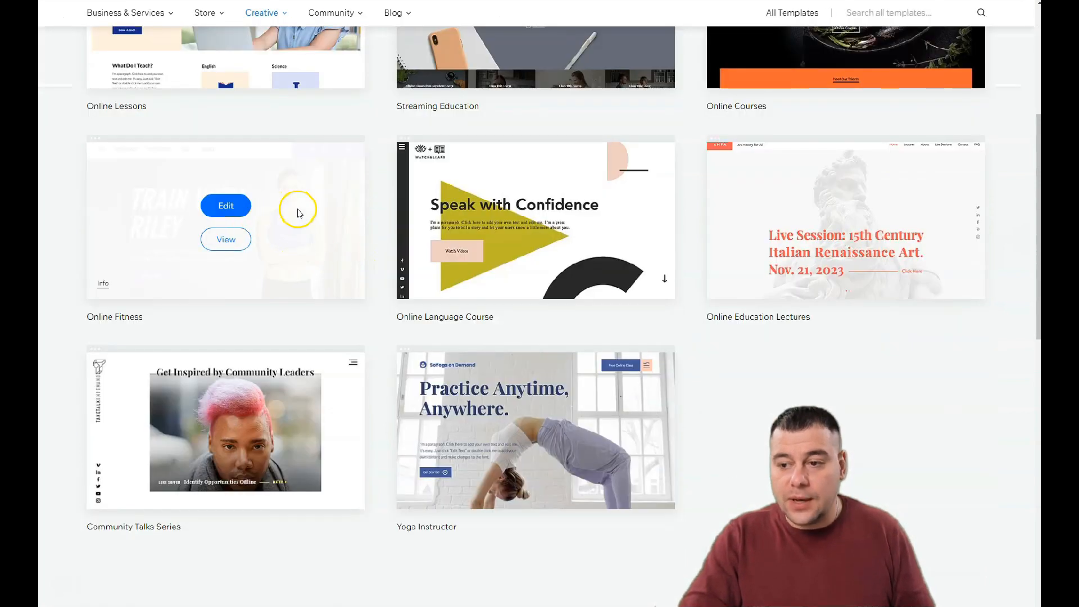
{"action": "scroll", "coordinate": [298, 211], "scroll_direction": "down", "scroll_amount": 2}
{"action": "scroll", "coordinate": [297, 237], "scroll_direction": "up", "scroll_amount": 4}
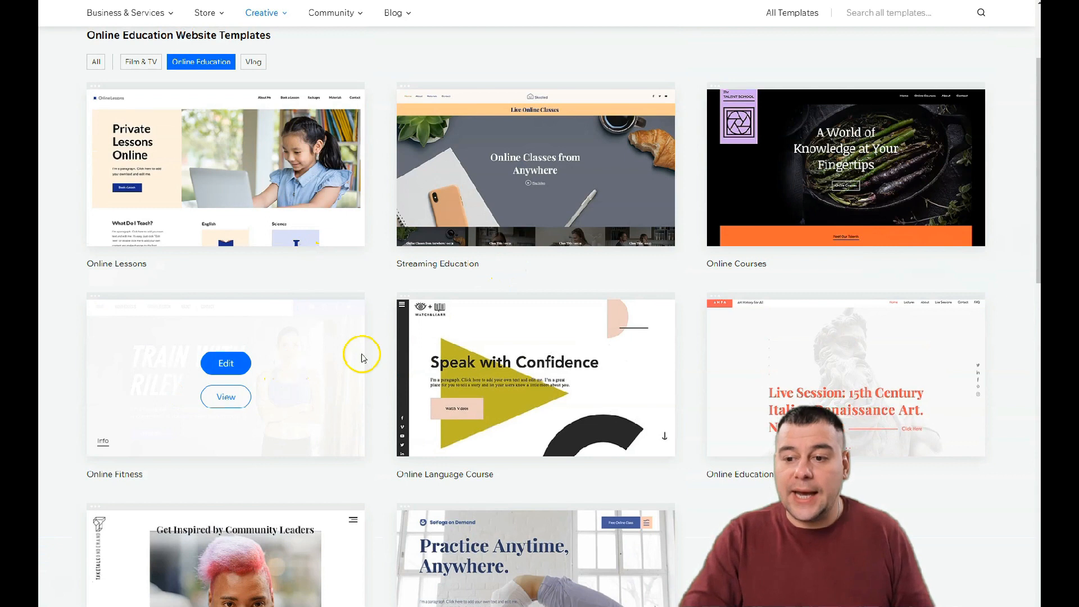
{"action": "left_click", "coordinate": [225, 397]}
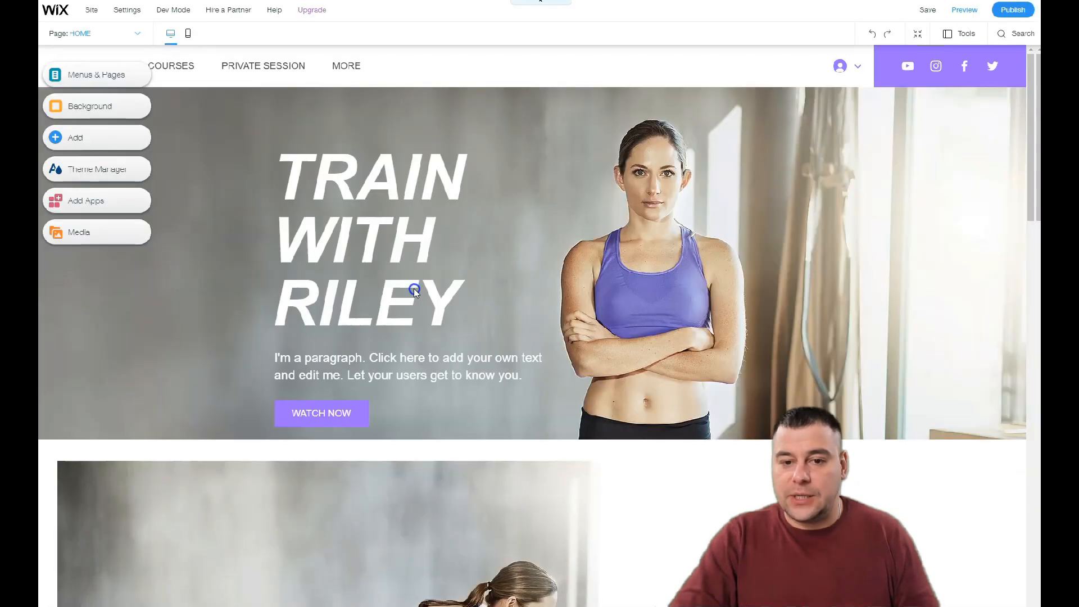
Examine the Online Fitness template's desktop home page from the header down to the footer, including the 3 Month Challenge and Offered Plans sections
{"action": "scroll", "coordinate": [431, 312], "scroll_direction": "down", "scroll_amount": 3}
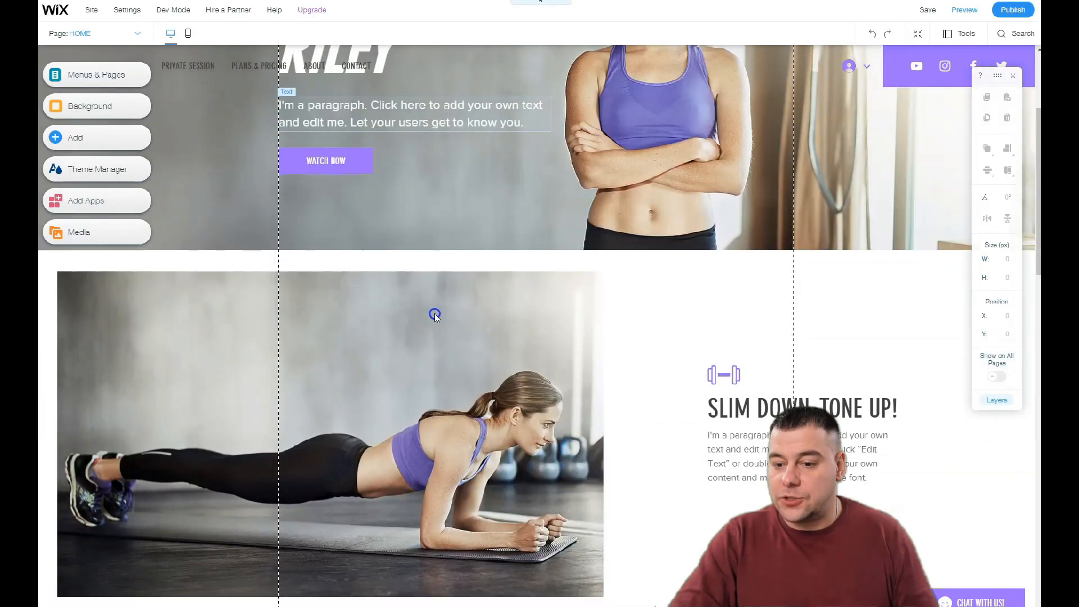
{"action": "scroll", "coordinate": [434, 313], "scroll_direction": "down", "scroll_amount": 10}
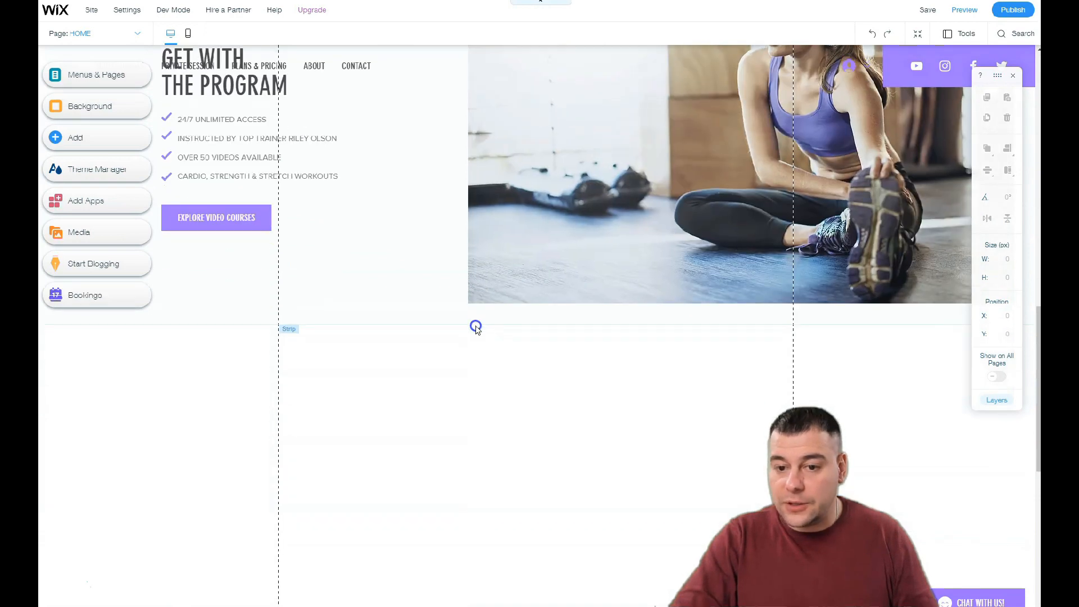
{"action": "scroll", "coordinate": [475, 327], "scroll_direction": "down", "scroll_amount": 7}
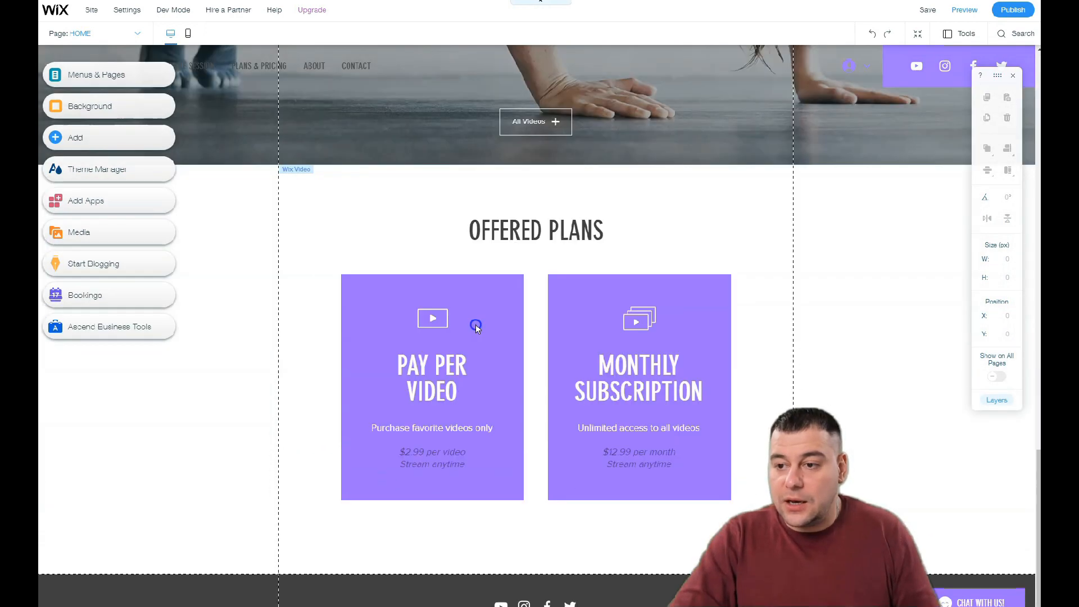
{"action": "scroll", "coordinate": [476, 324], "scroll_direction": "up", "scroll_amount": 6}
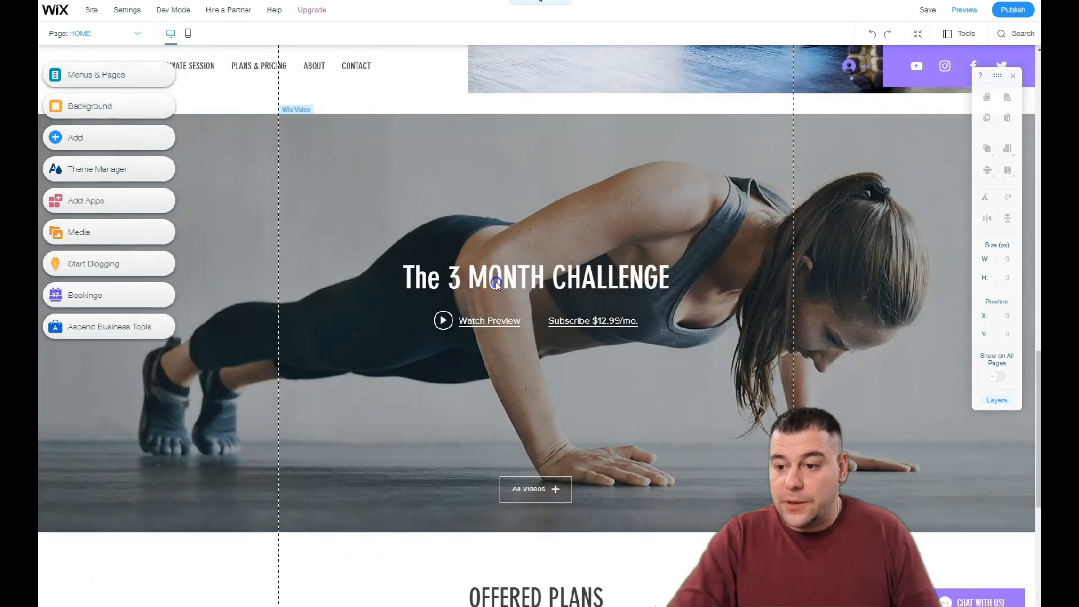
{"action": "scroll", "coordinate": [495, 282], "scroll_direction": "down", "scroll_amount": 7}
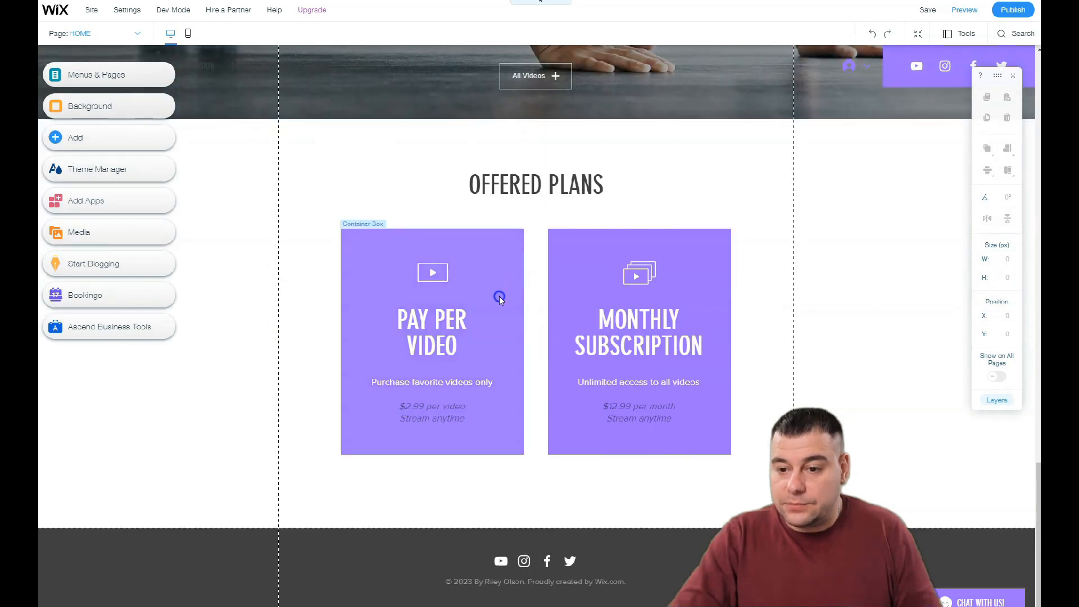
{"action": "scroll", "coordinate": [500, 293], "scroll_direction": "up", "scroll_amount": 20}
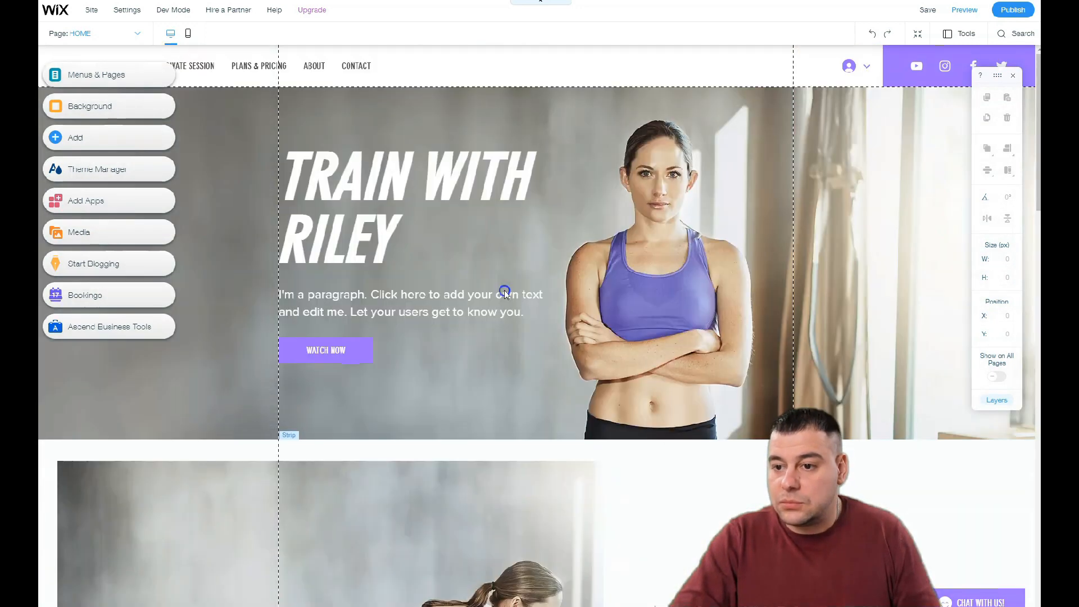
{"action": "scroll", "coordinate": [470, 123], "scroll_direction": "down", "scroll_amount": 3}
{"action": "scroll", "coordinate": [469, 124], "scroll_direction": "up", "scroll_amount": 3}
{"action": "scroll", "coordinate": [469, 129], "scroll_direction": "down", "scroll_amount": 7}
{"action": "scroll", "coordinate": [474, 147], "scroll_direction": "up", "scroll_amount": 5}
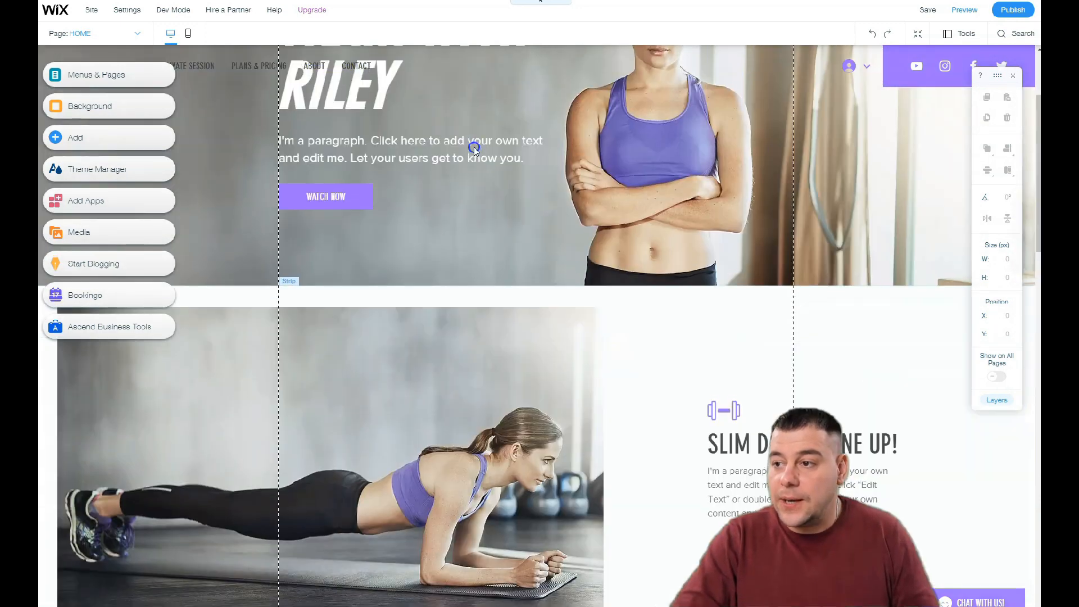
{"action": "scroll", "coordinate": [473, 147], "scroll_direction": "up", "scroll_amount": 3}
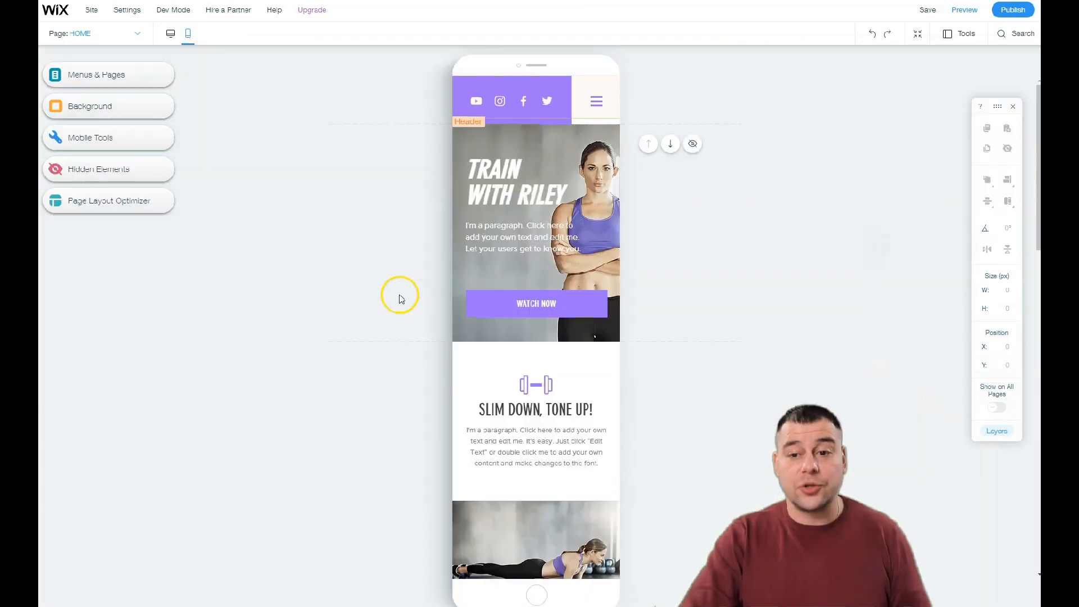
Examine the mobile version of the home page from its header down to the Offered Plans section
{"action": "scroll", "coordinate": [534, 292], "scroll_direction": "down", "scroll_amount": 5}
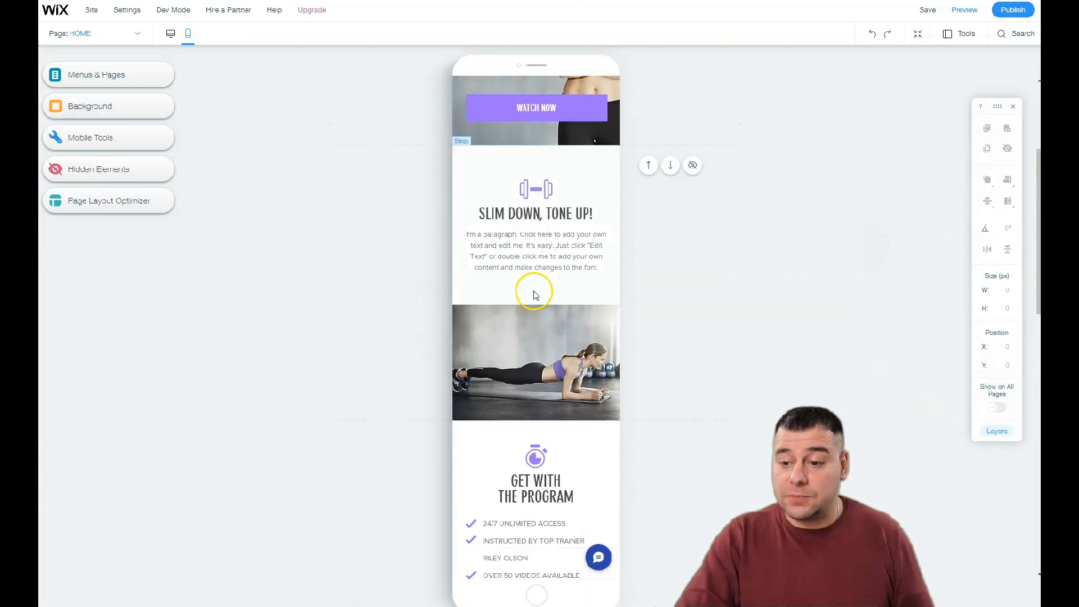
{"action": "scroll", "coordinate": [534, 291], "scroll_direction": "down", "scroll_amount": 12}
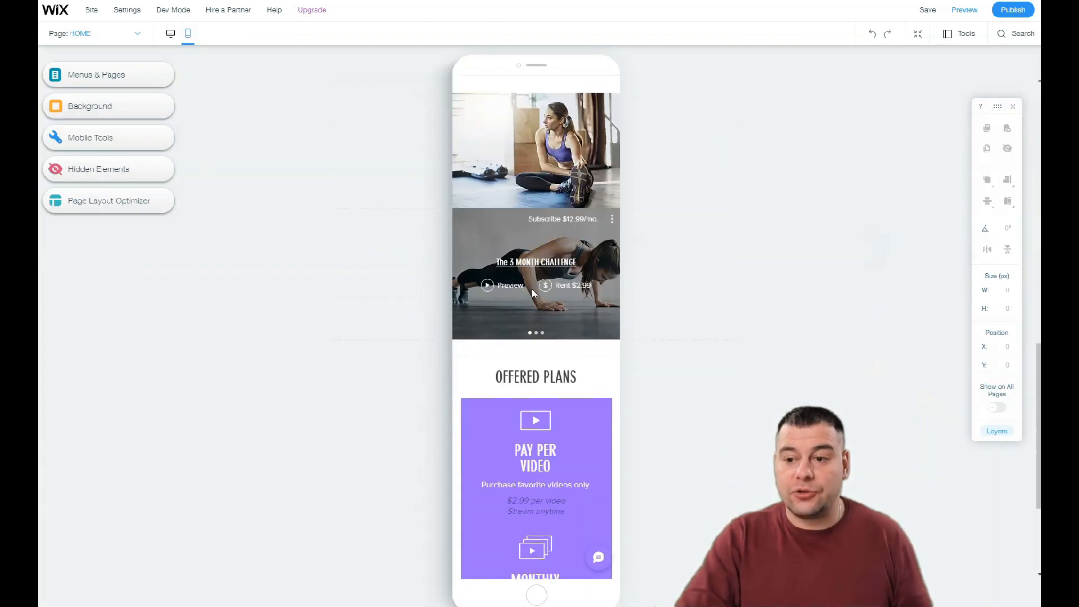
{"action": "scroll", "coordinate": [532, 291], "scroll_direction": "up", "scroll_amount": 12}
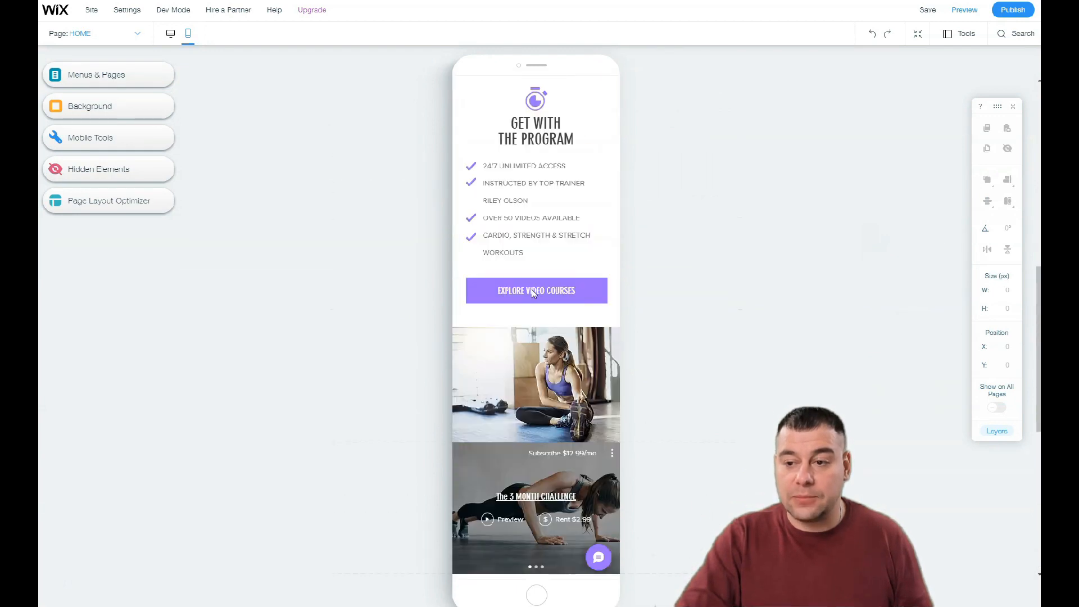
{"action": "scroll", "coordinate": [533, 294], "scroll_direction": "up", "scroll_amount": 4}
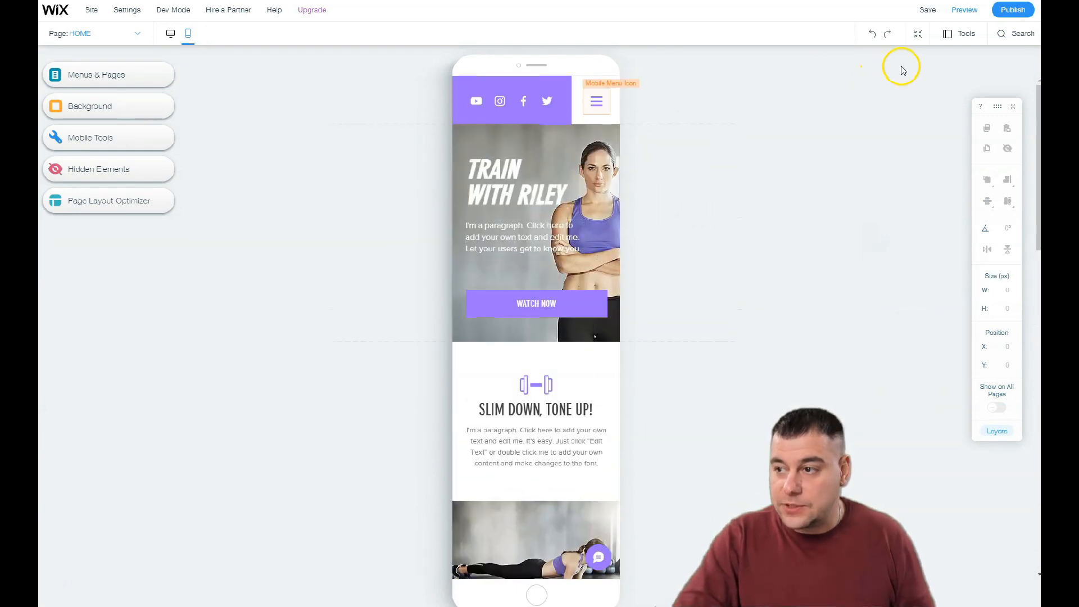
Return to the desktop version and review the layout of the hero, Slim Down, Get With the Program, 3 Month Challenge and Offered Plans strips
{"action": "left_click", "coordinate": [171, 33]}
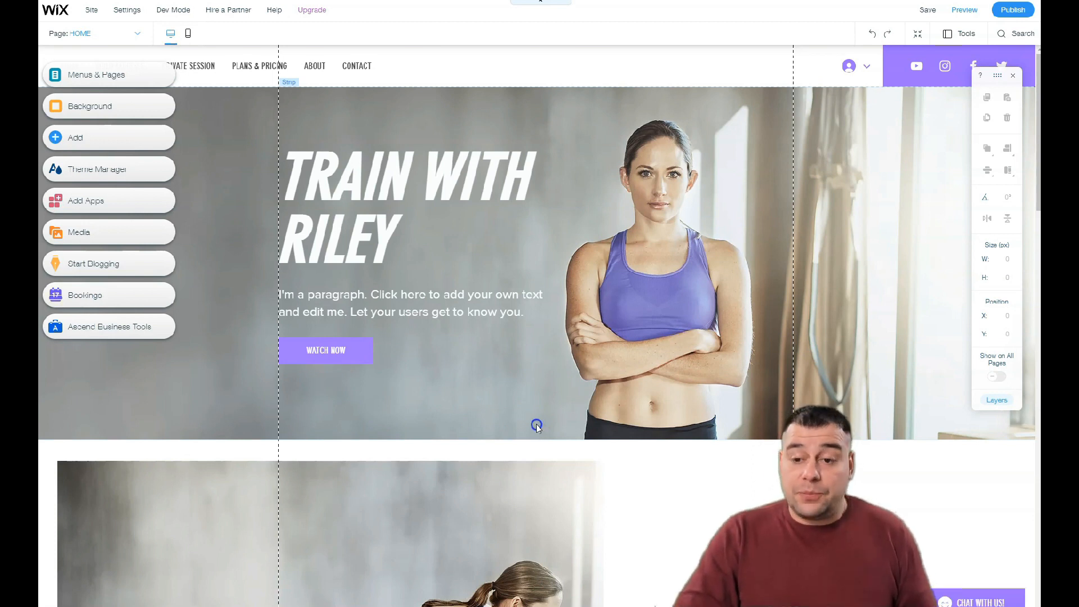
{"action": "scroll", "coordinate": [537, 427], "scroll_direction": "down", "scroll_amount": 5}
{"action": "scroll", "coordinate": [529, 419], "scroll_direction": "down", "scroll_amount": 6}
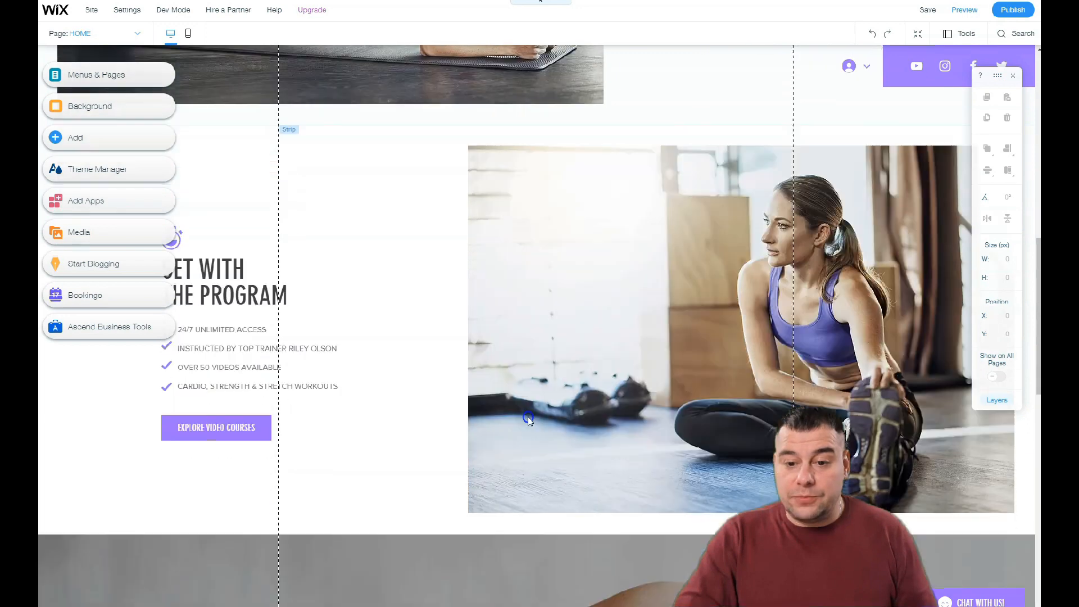
{"action": "scroll", "coordinate": [529, 419], "scroll_direction": "down", "scroll_amount": 10}
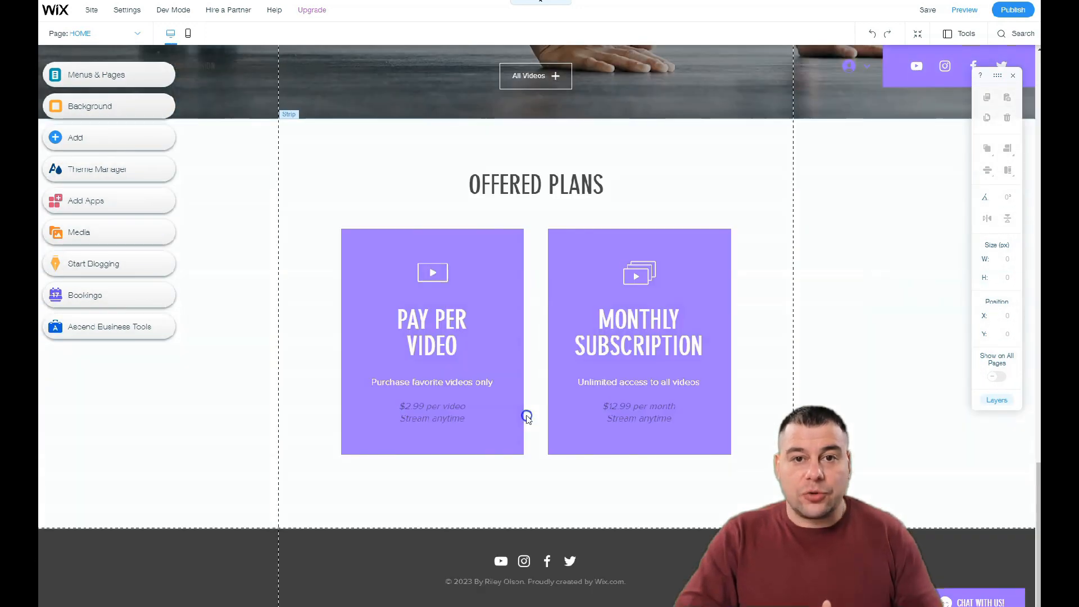
{"action": "scroll", "coordinate": [526, 416], "scroll_direction": "up", "scroll_amount": 20}
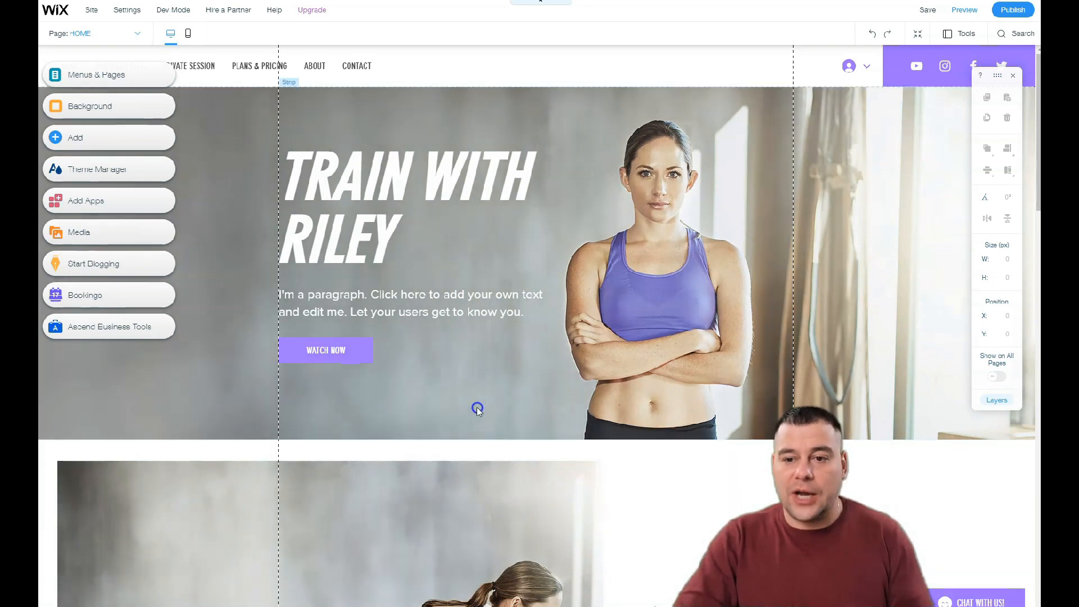
{"action": "scroll", "coordinate": [442, 402], "scroll_direction": "down", "scroll_amount": 5}
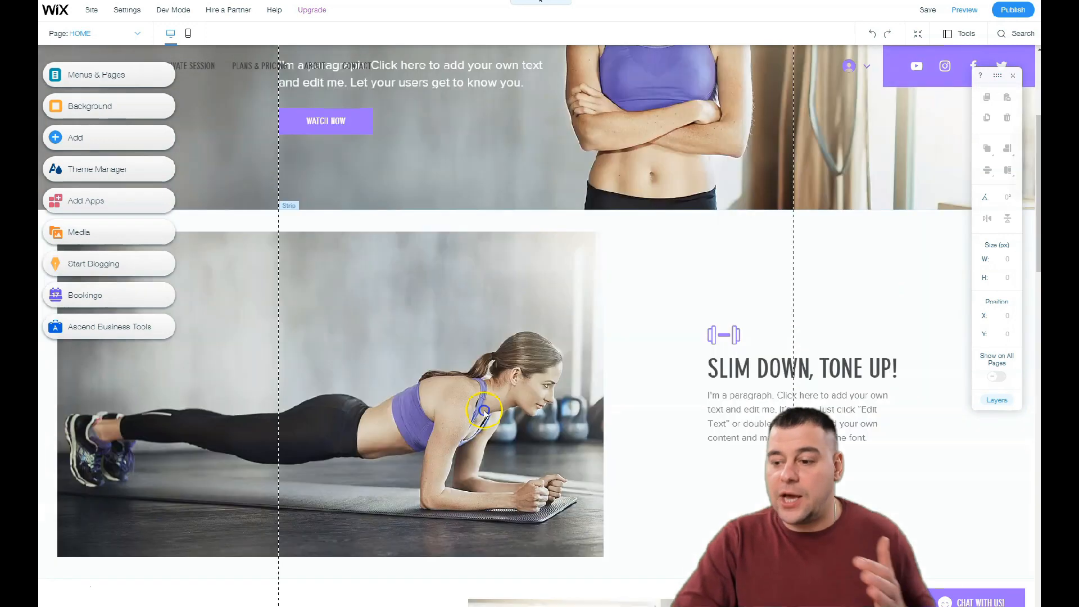
{"action": "scroll", "coordinate": [541, 419], "scroll_direction": "down", "scroll_amount": 5}
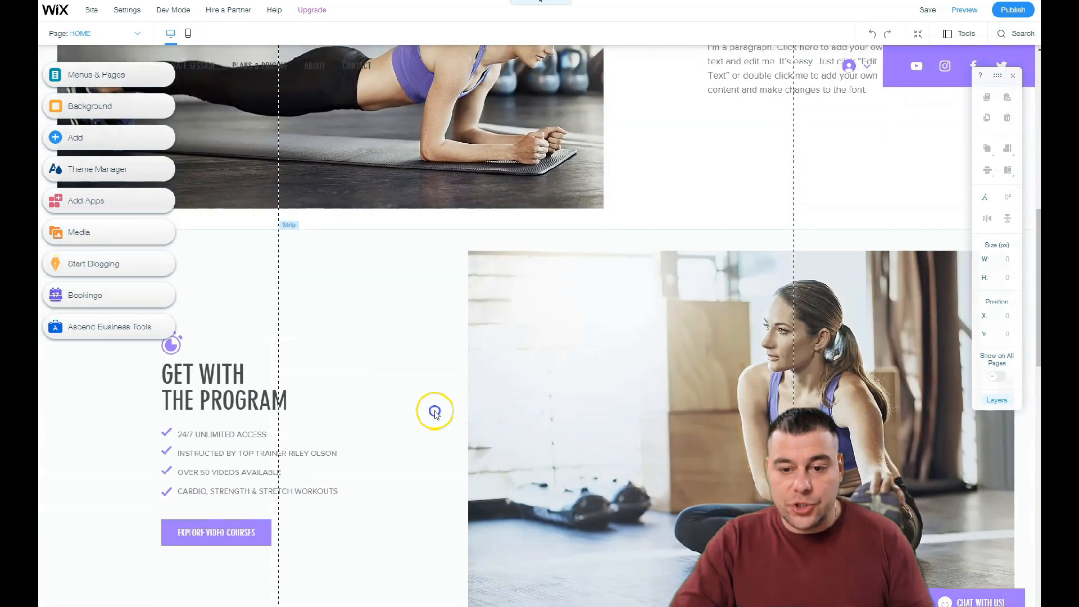
{"action": "scroll", "coordinate": [318, 414], "scroll_direction": "down", "scroll_amount": 8}
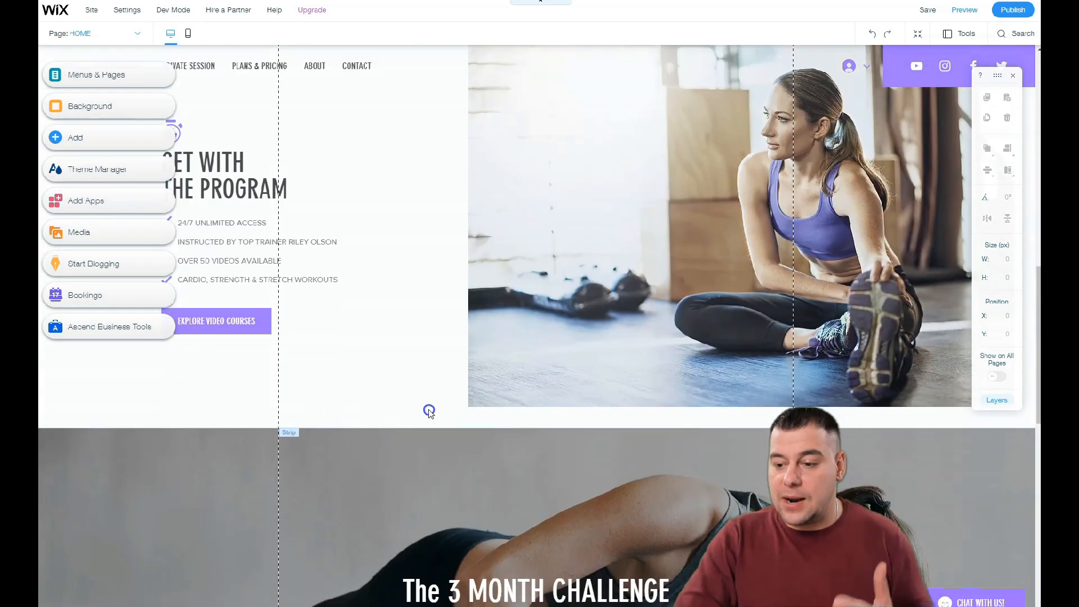
{"action": "scroll", "coordinate": [432, 418], "scroll_direction": "down", "scroll_amount": 8}
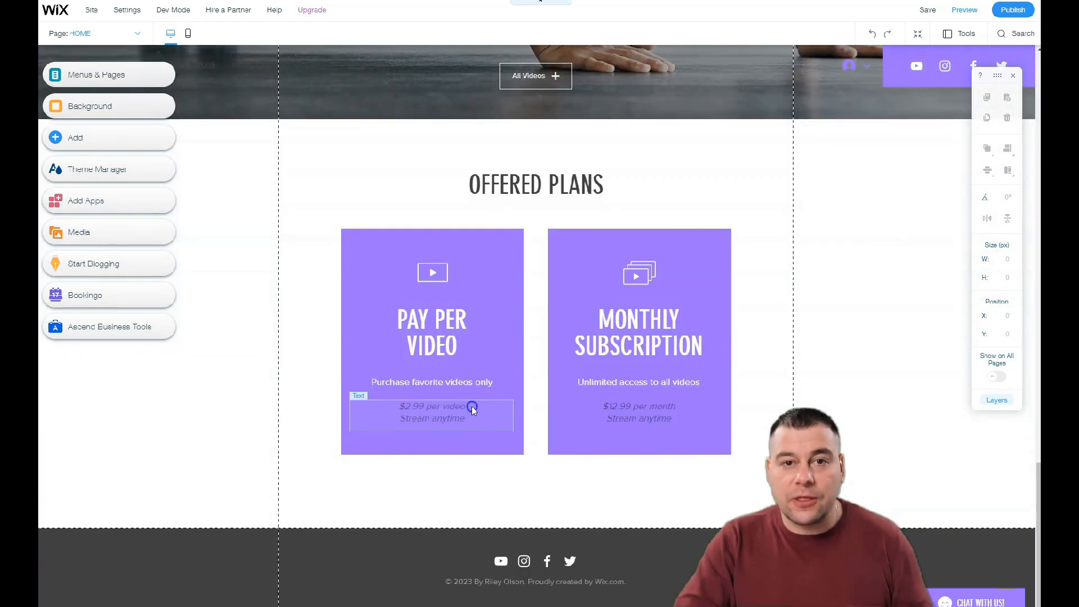
{"action": "scroll", "coordinate": [432, 309], "scroll_direction": "up", "scroll_amount": 20}
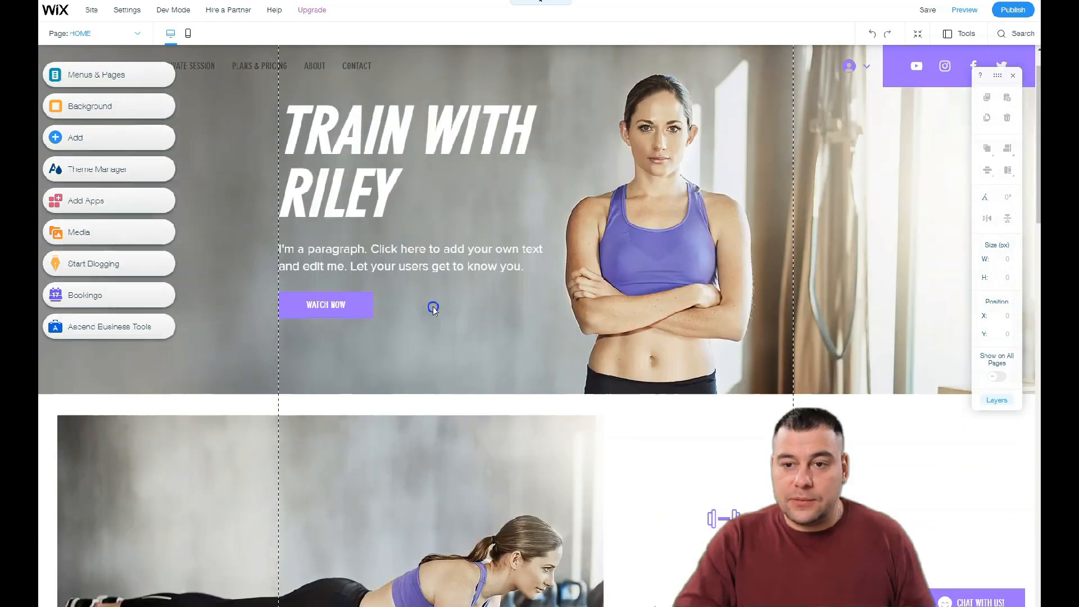
{"action": "scroll", "coordinate": [433, 306], "scroll_direction": "up", "scroll_amount": 1}
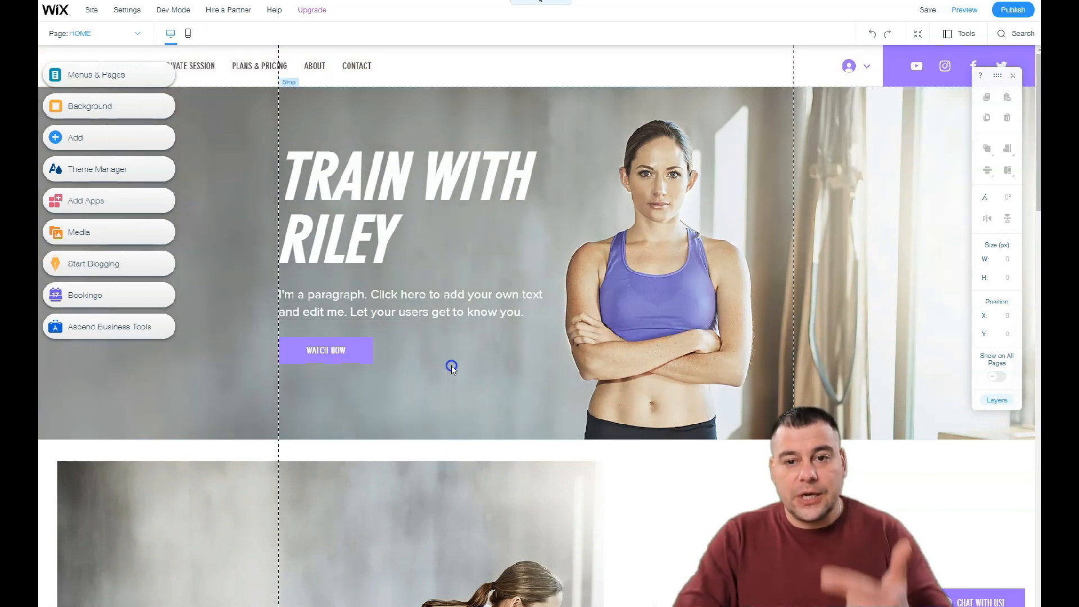
{"action": "scroll", "coordinate": [440, 372], "scroll_direction": "down", "scroll_amount": 3}
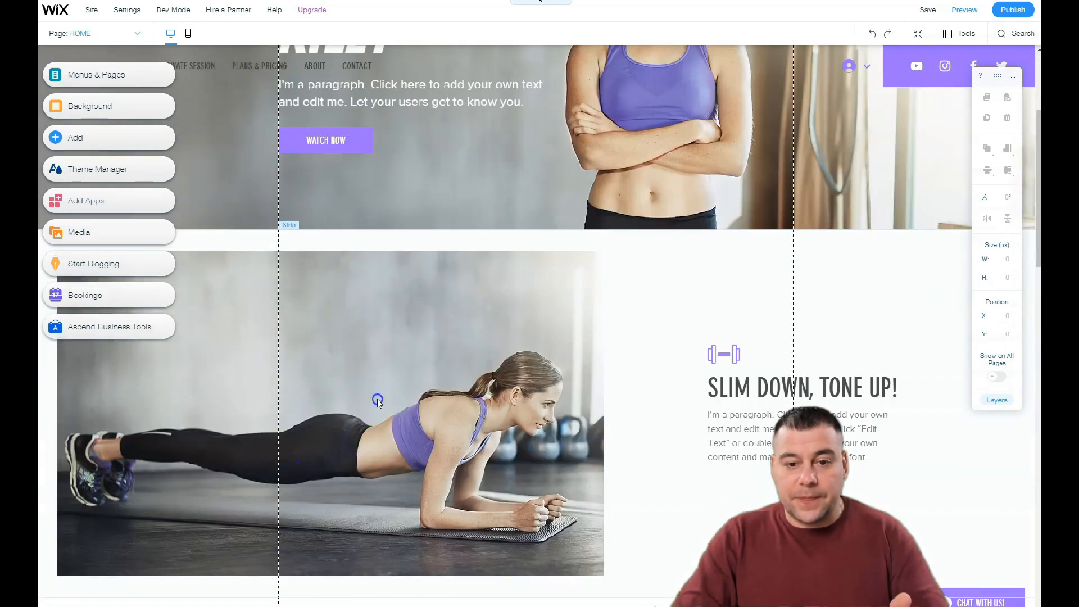
{"action": "scroll", "coordinate": [377, 398], "scroll_direction": "down", "scroll_amount": 5}
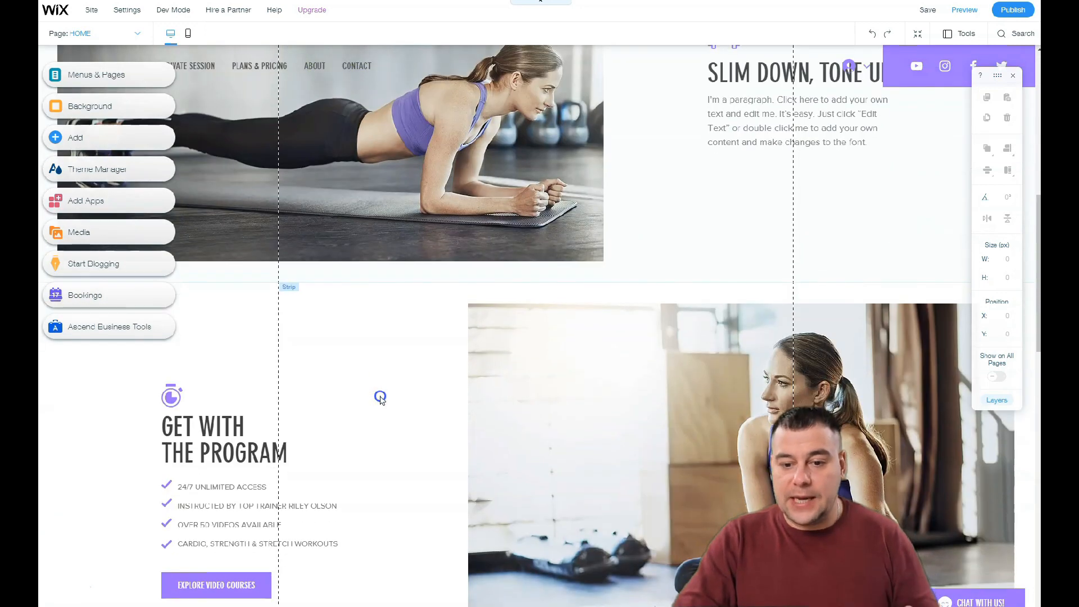
{"action": "scroll", "coordinate": [380, 399], "scroll_direction": "down", "scroll_amount": 2}
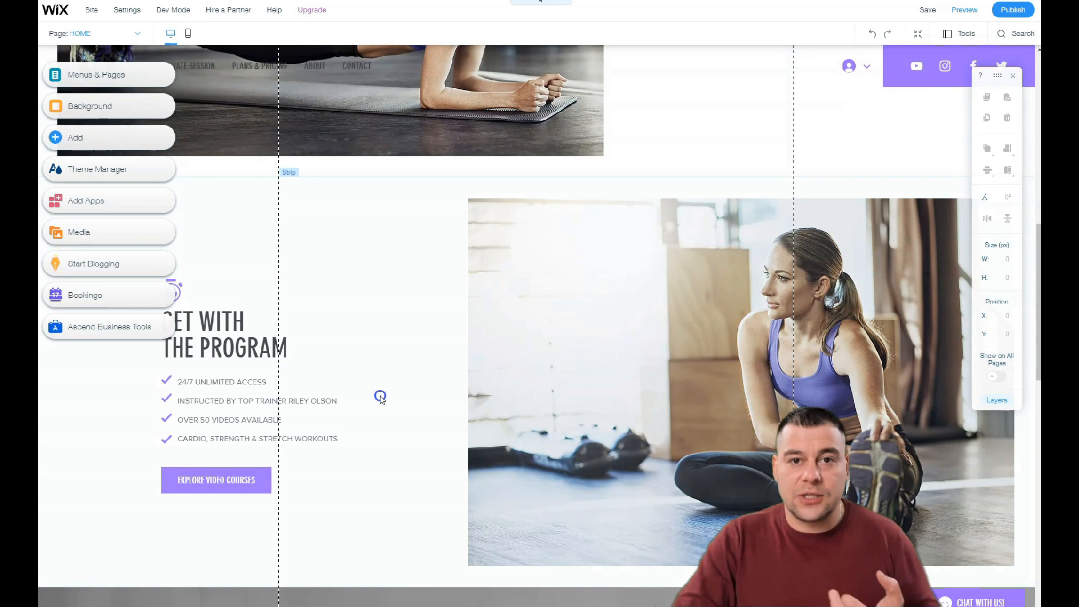
{"action": "scroll", "coordinate": [379, 397], "scroll_direction": "down", "scroll_amount": 4}
{"action": "scroll", "coordinate": [379, 398], "scroll_direction": "down", "scroll_amount": 8}
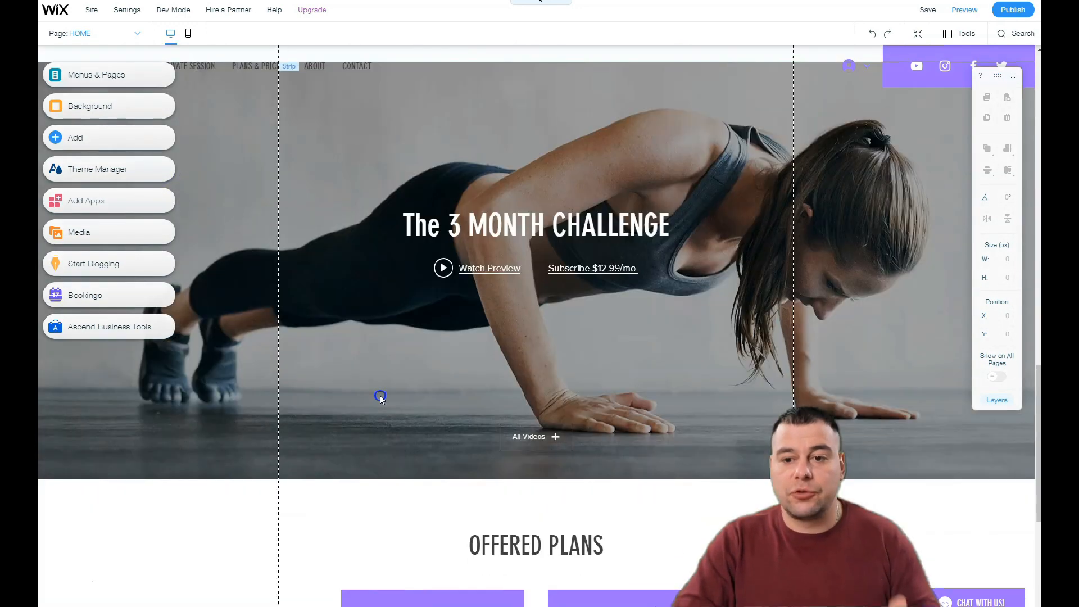
Review the home page's Offered Plans section and footer, and return to the hero strip
{"action": "scroll", "coordinate": [380, 396], "scroll_direction": "down", "scroll_amount": 4}
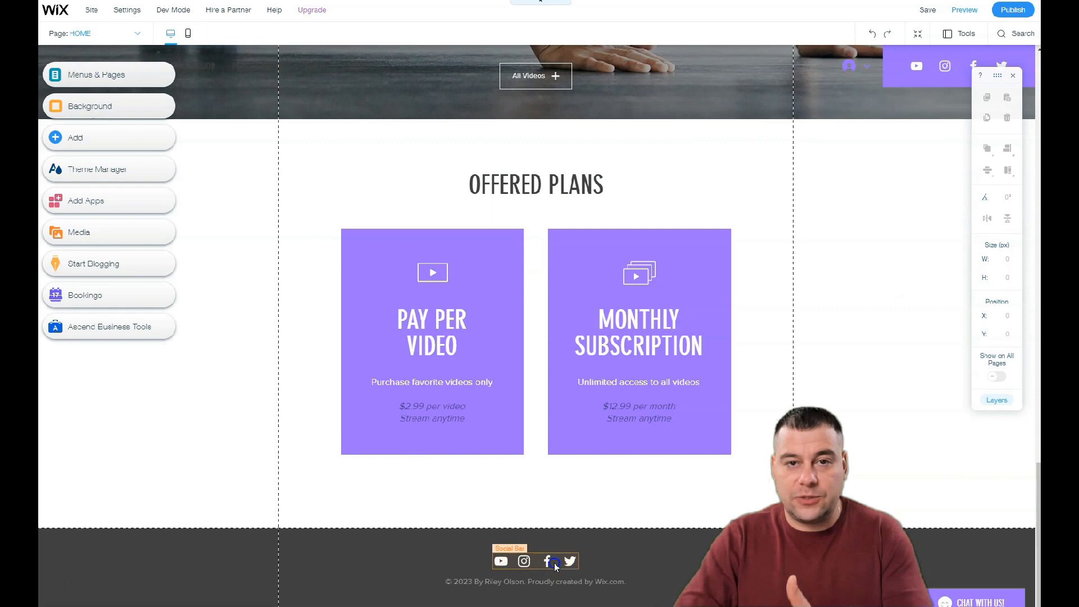
{"action": "scroll", "coordinate": [501, 407], "scroll_direction": "up", "scroll_amount": 6}
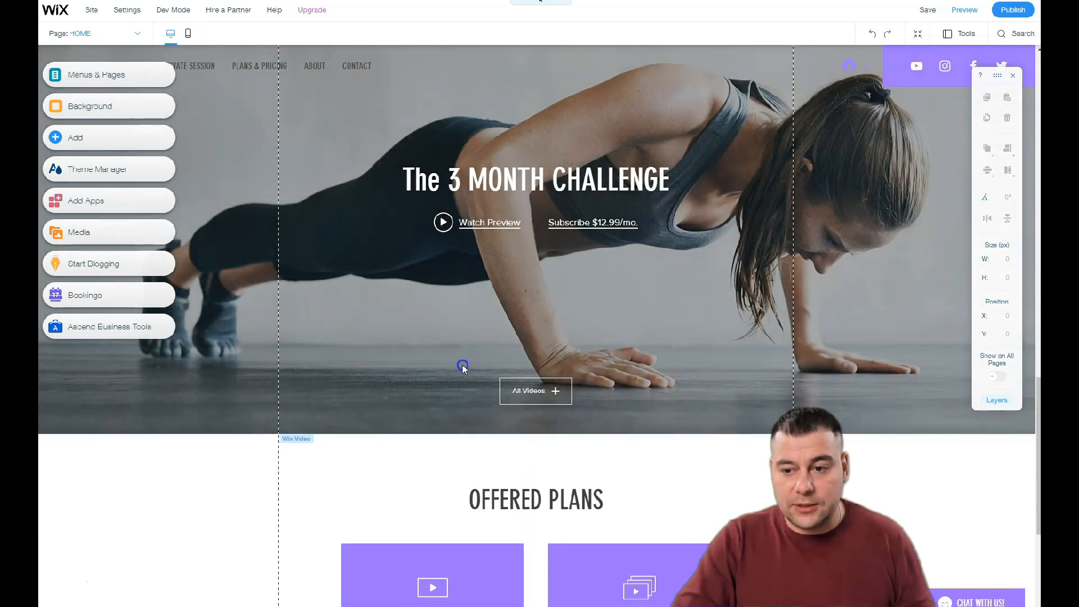
{"action": "scroll", "coordinate": [462, 364], "scroll_direction": "up", "scroll_amount": 20}
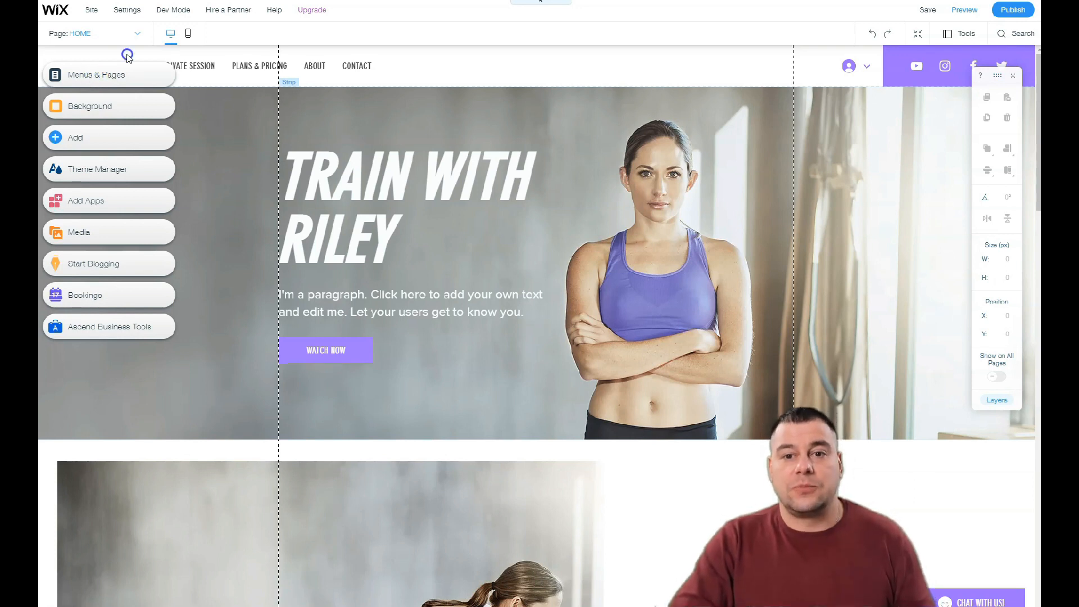
Look through the site commands such as Save and Site History, and the site settings from Connect Domain to Multilingual
{"action": "left_click", "coordinate": [127, 10]}
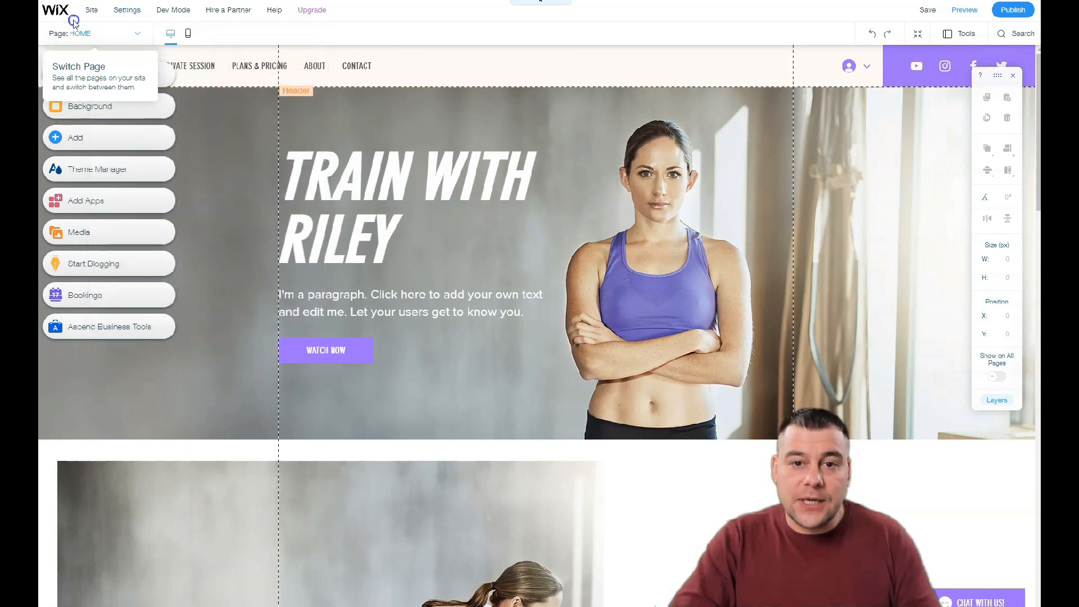
{"action": "mouse_move", "coordinate": [91, 11]}
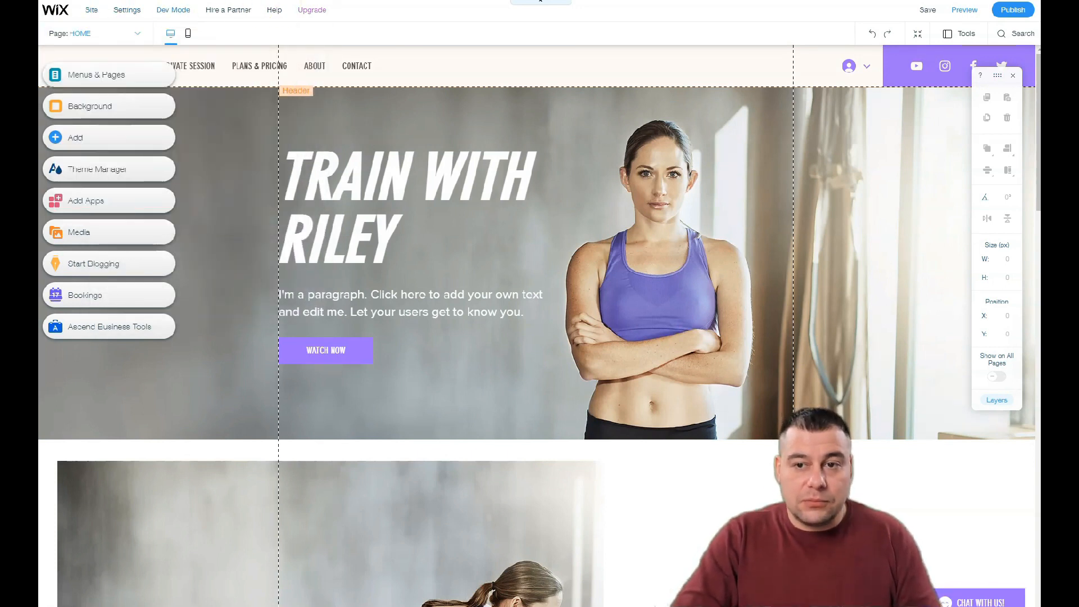
{"action": "left_click", "coordinate": [87, 8]}
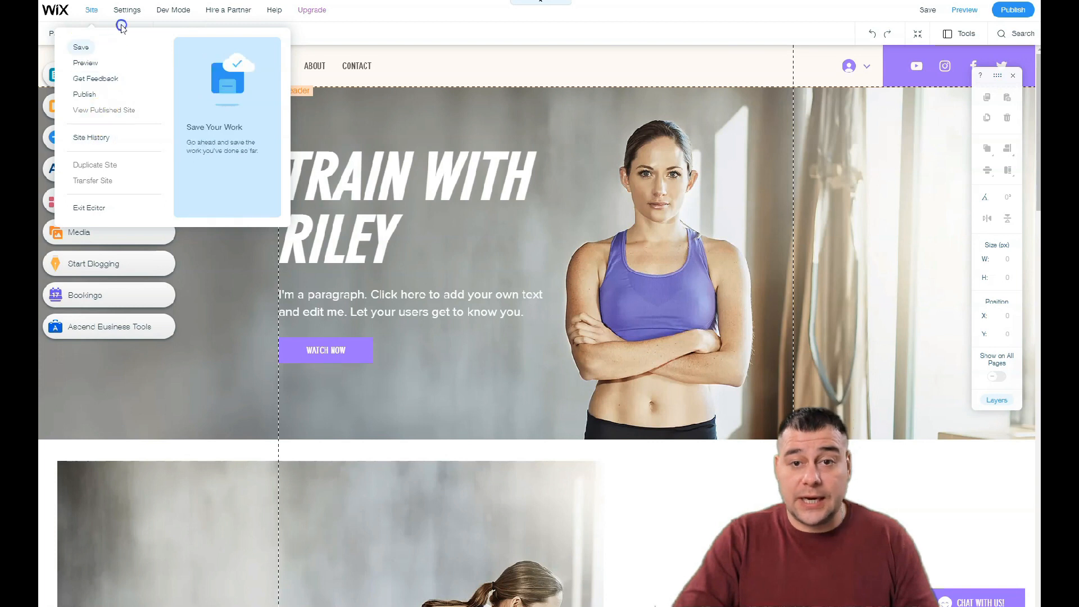
{"action": "mouse_move", "coordinate": [129, 10]}
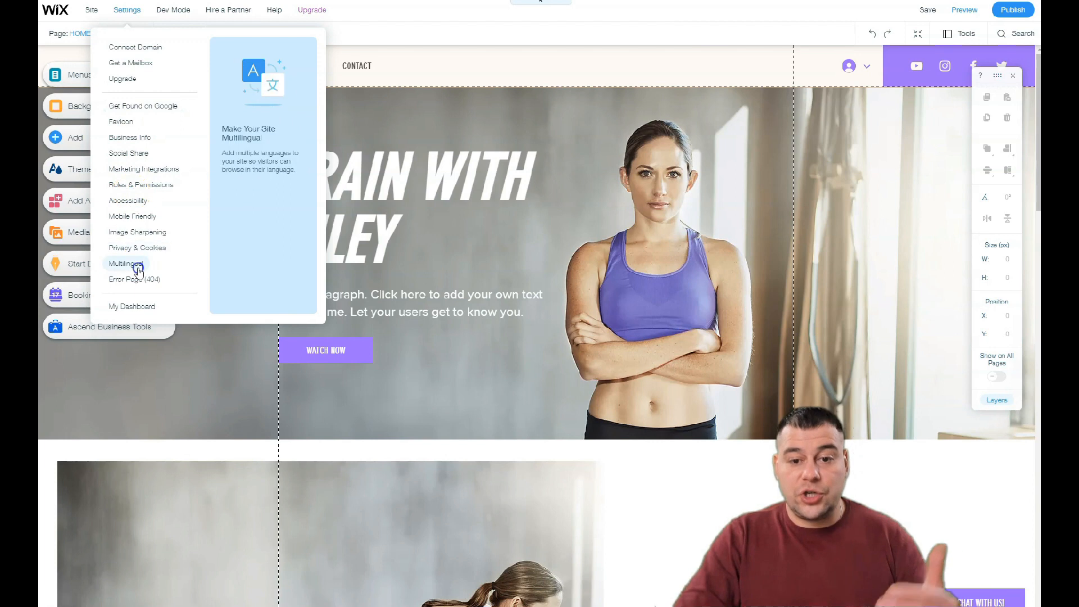
{"action": "mouse_move", "coordinate": [191, 10]}
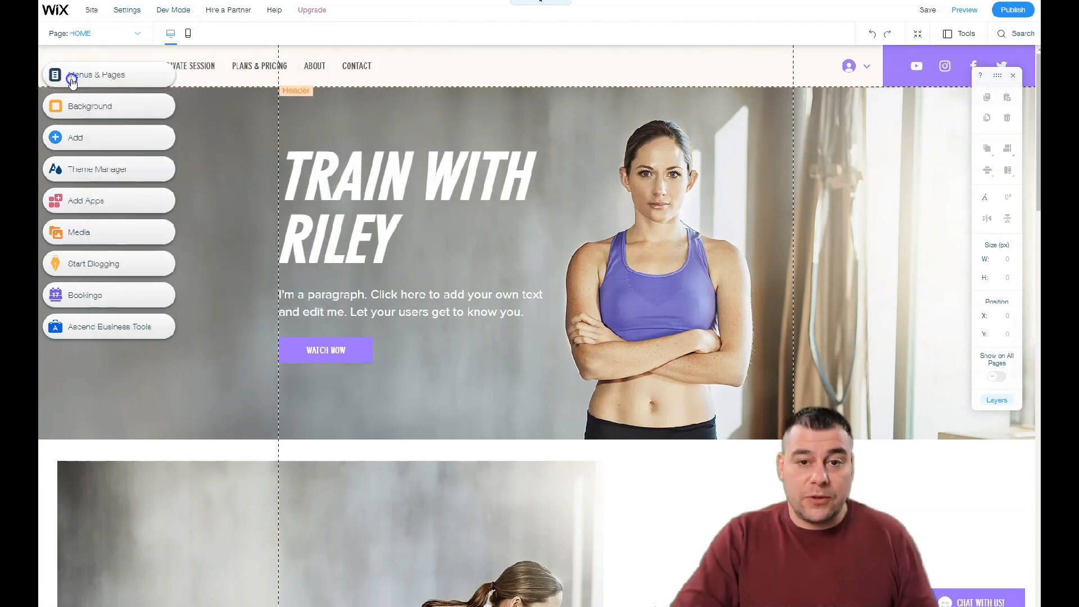
Set the site's page transition to None
{"action": "left_click", "coordinate": [73, 79]}
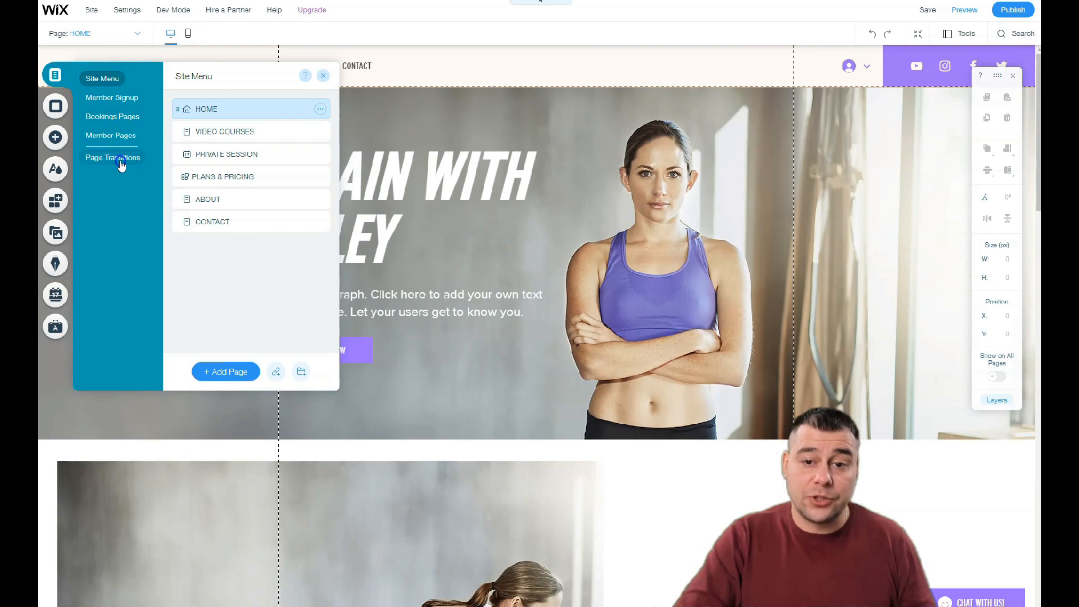
{"action": "left_click", "coordinate": [102, 160]}
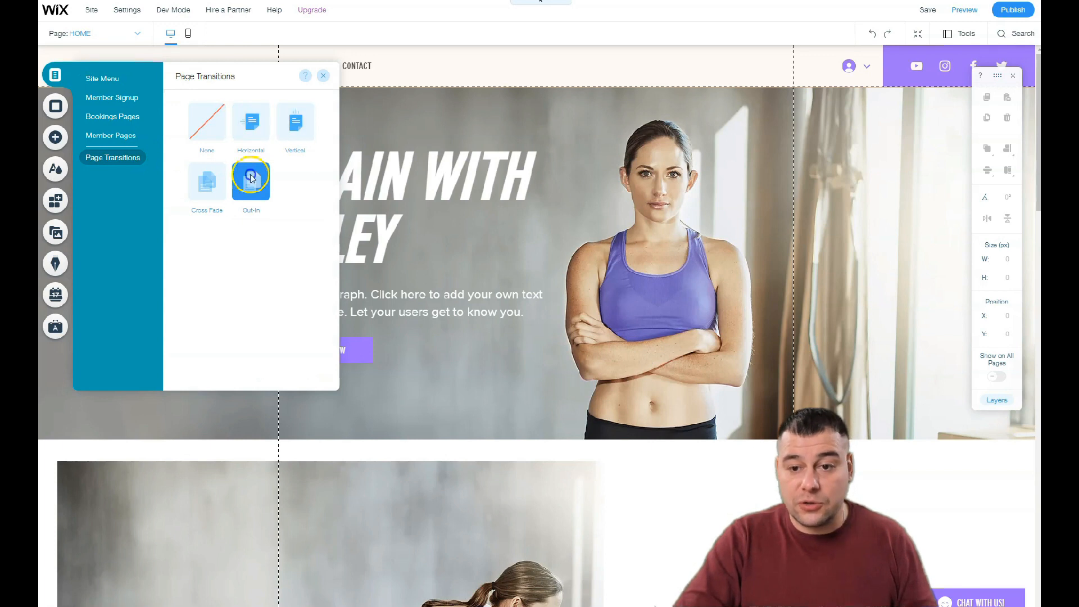
{"action": "left_click", "coordinate": [206, 122]}
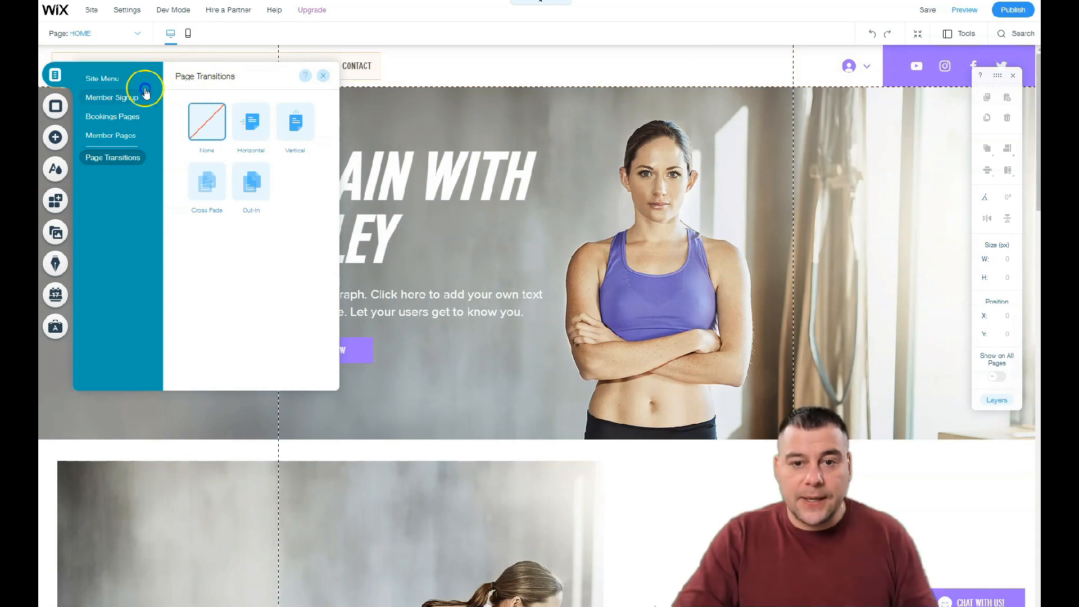
Reorder the site menu so Private Session comes before Video Courses and Plans & Pricing sits between Video Courses and About
{"action": "left_click", "coordinate": [99, 80]}
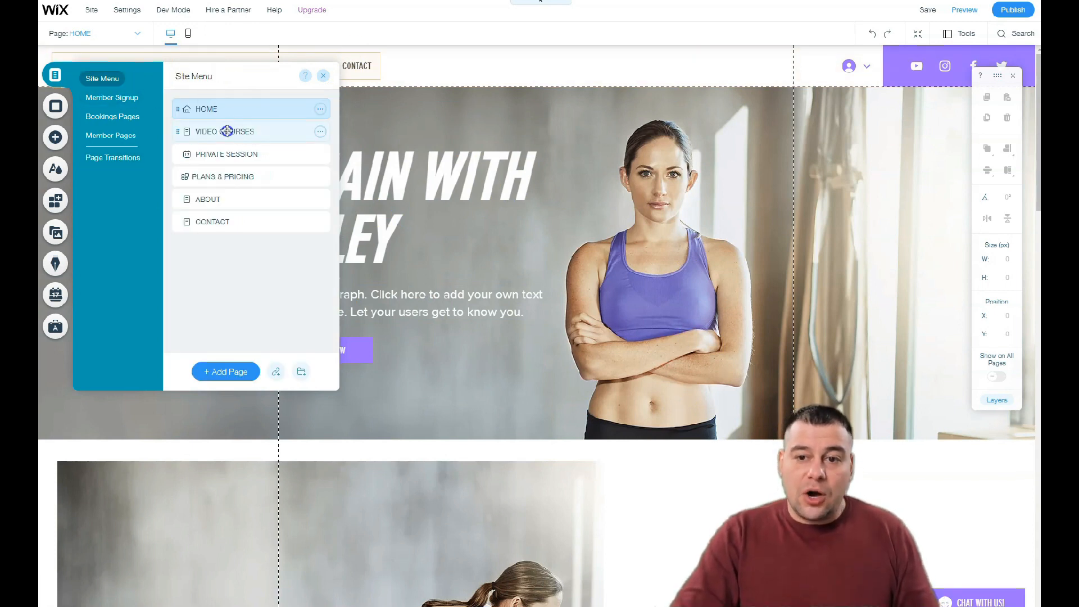
{"action": "left_click", "coordinate": [223, 165]}
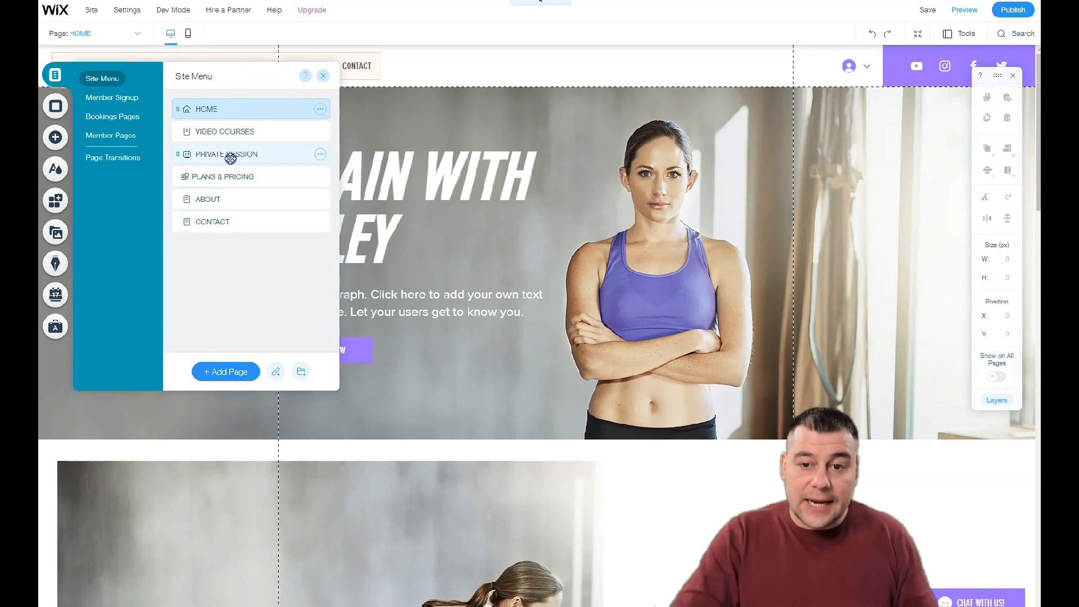
{"action": "left_click_drag", "start_coordinate": [216, 139], "coordinate": [213, 225]}
{"action": "left_click", "coordinate": [228, 147]}
{"action": "left_click", "coordinate": [223, 199]}
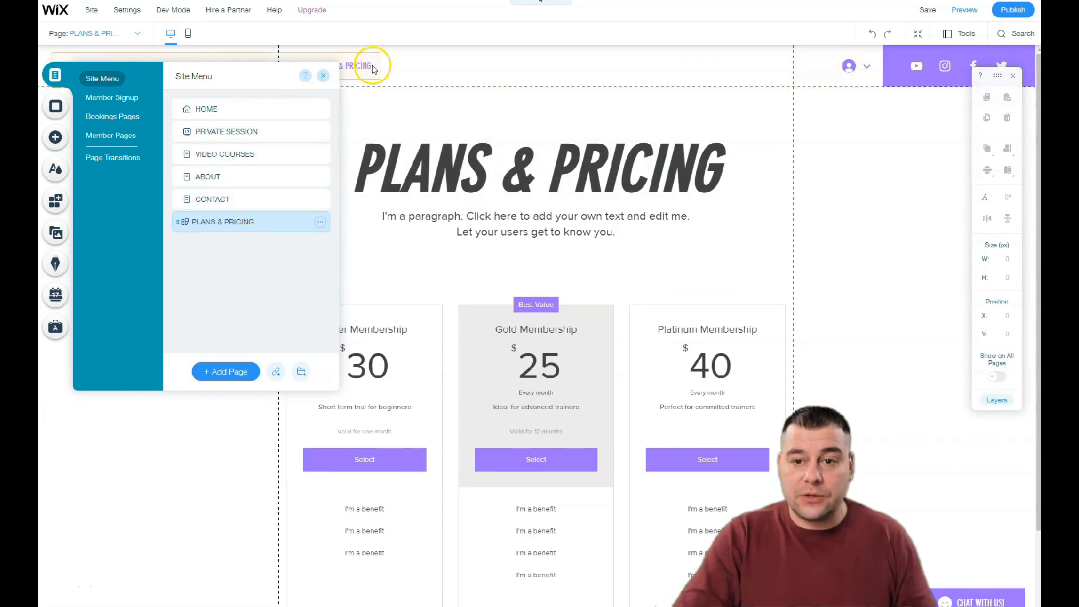
{"action": "left_click_drag", "start_coordinate": [238, 216], "coordinate": [270, 181]}
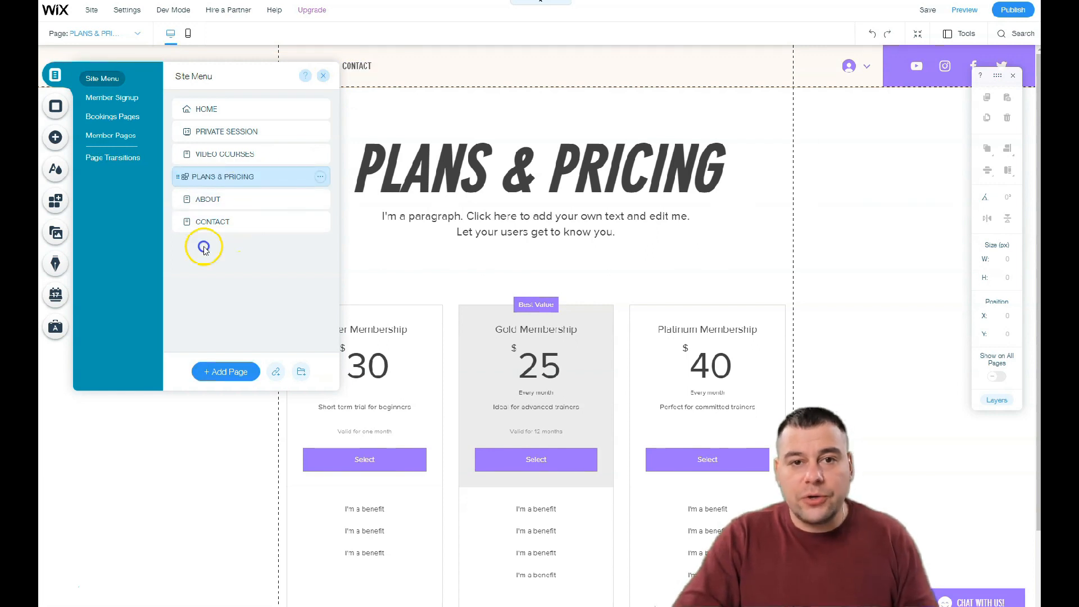
Open the HOME page and look over its sections down to the Offered Plans section and footer
{"action": "left_click", "coordinate": [199, 111]}
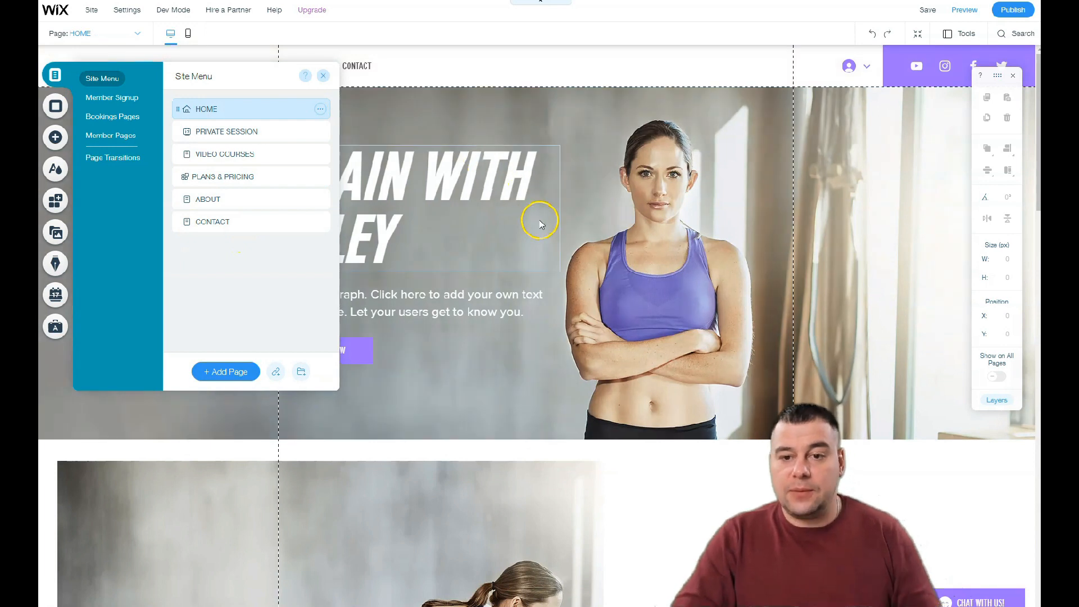
{"action": "scroll", "coordinate": [541, 225], "scroll_direction": "down", "scroll_amount": 15}
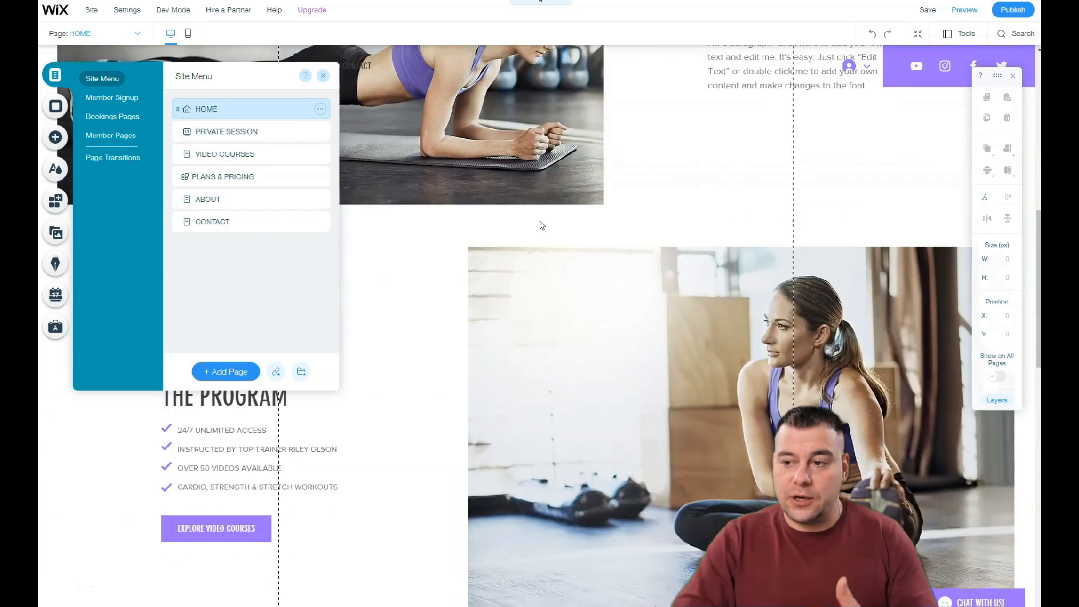
{"action": "scroll", "coordinate": [541, 224], "scroll_direction": "down", "scroll_amount": 9}
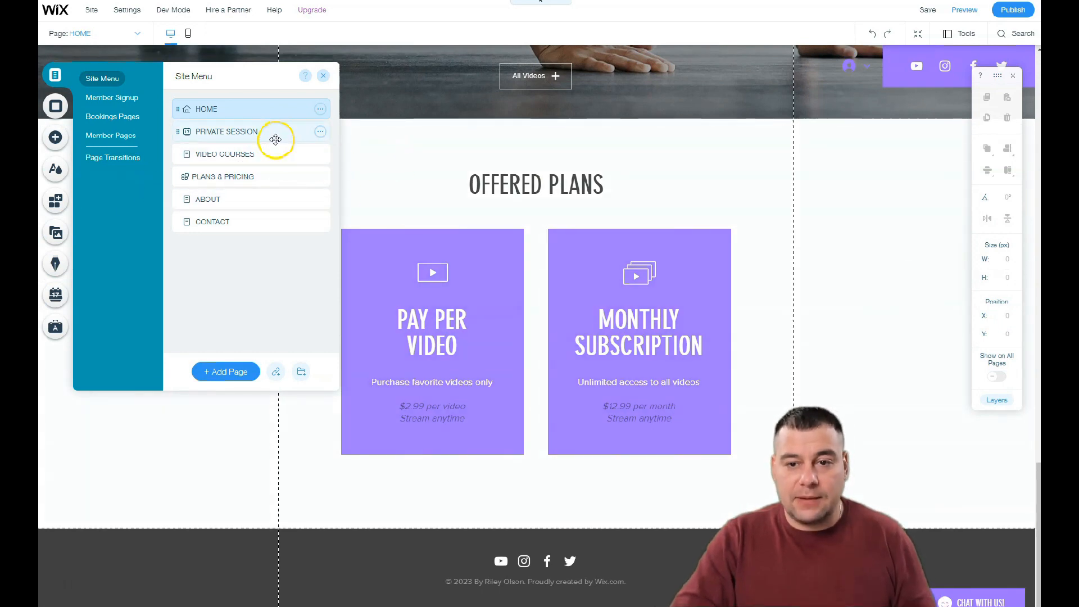
{"action": "scroll", "coordinate": [535, 252], "scroll_direction": "up", "scroll_amount": 15}
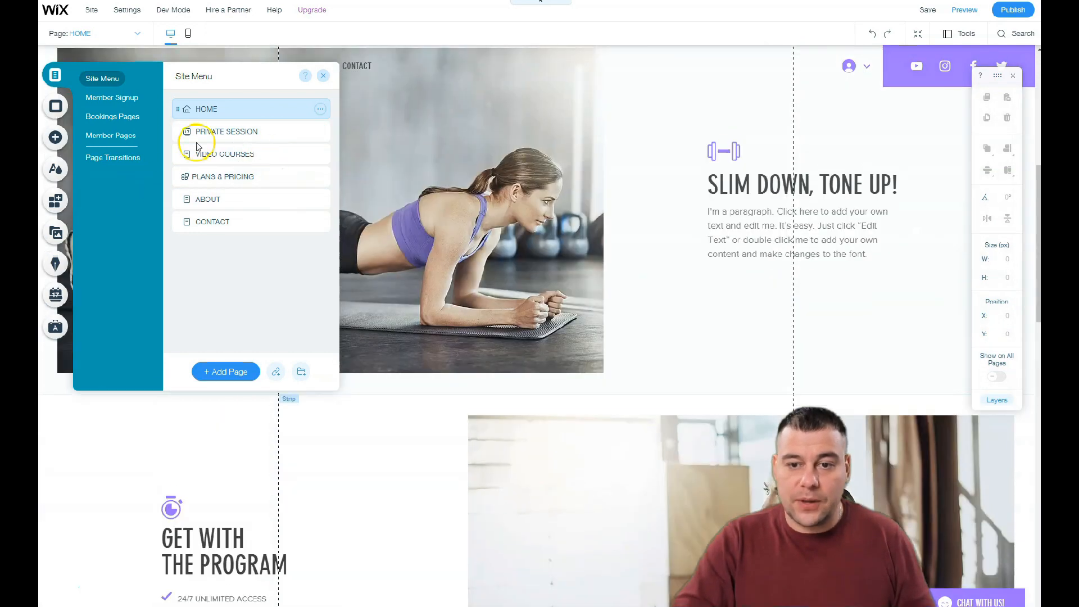
Examine the HOME page's settings for page info, layouts, permissions, SEO (Google) and social share, and return to the site menu
{"action": "left_click", "coordinate": [319, 110]}
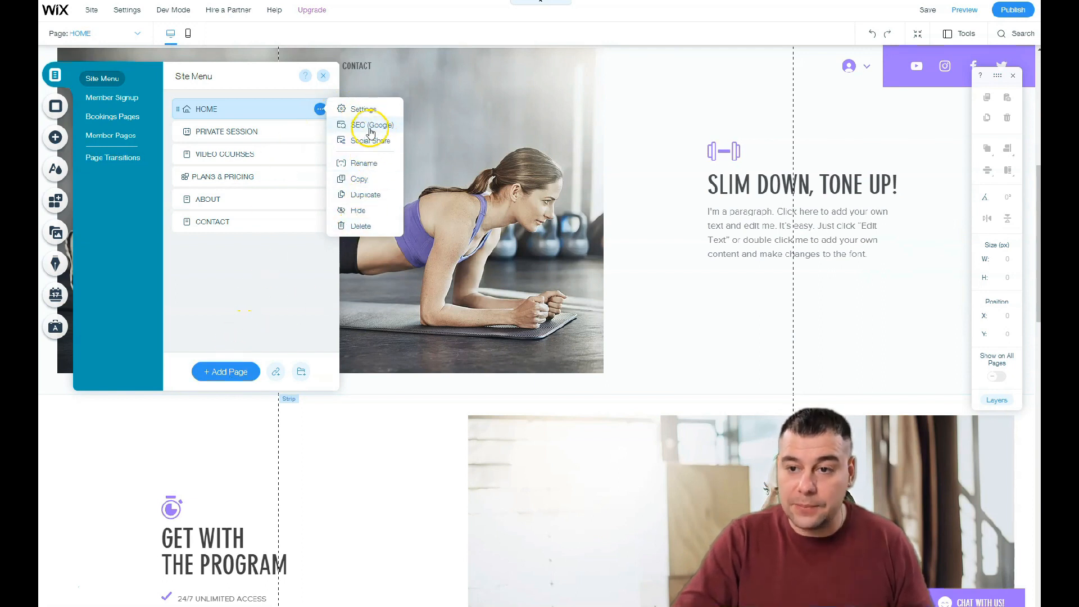
{"action": "left_click", "coordinate": [357, 109]}
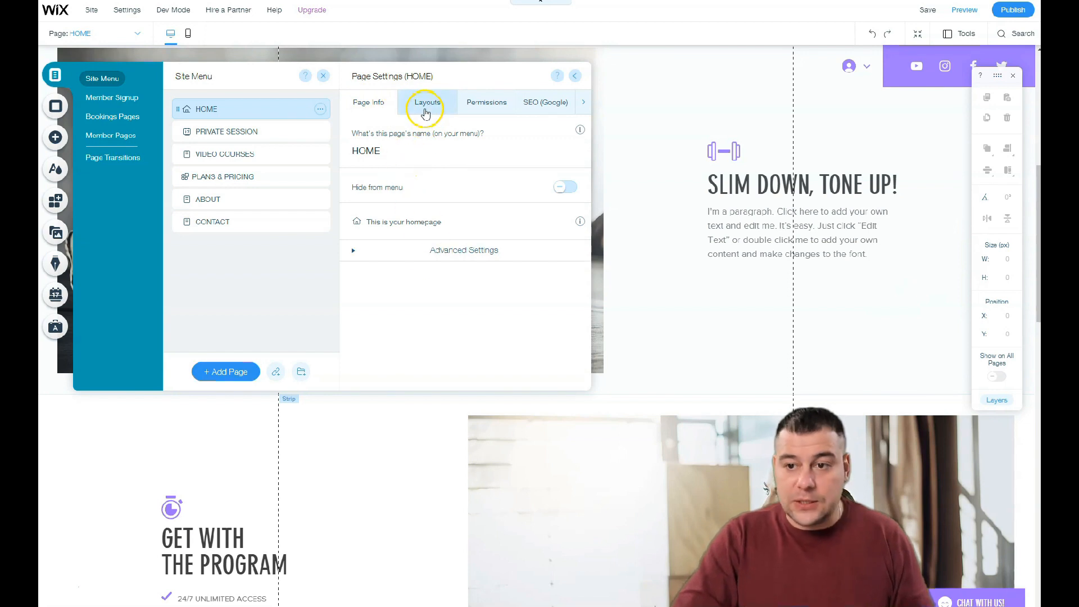
{"action": "left_click", "coordinate": [424, 105]}
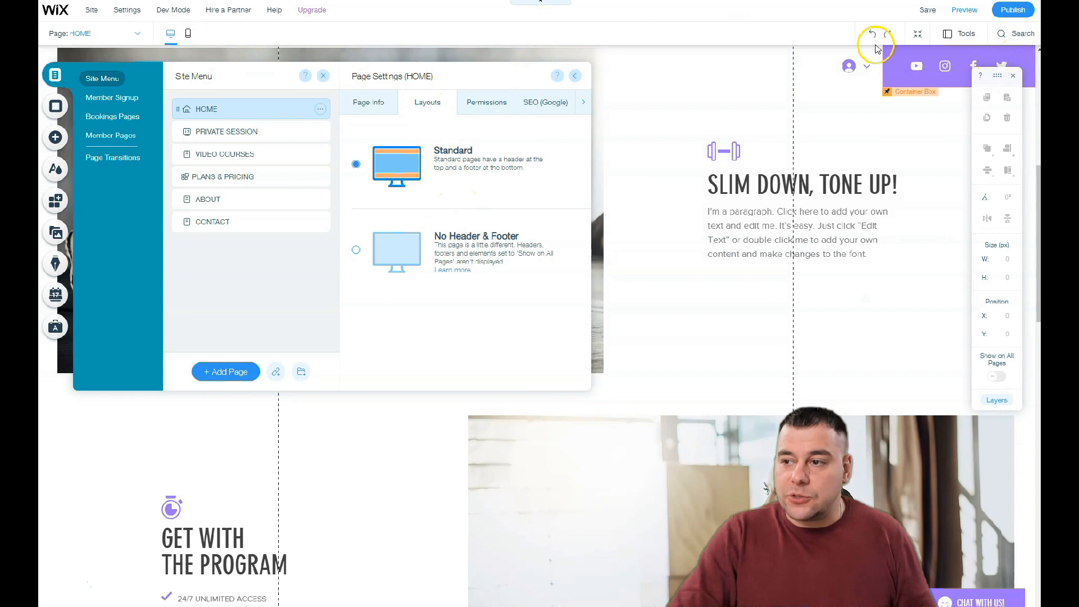
{"action": "left_click", "coordinate": [481, 105]}
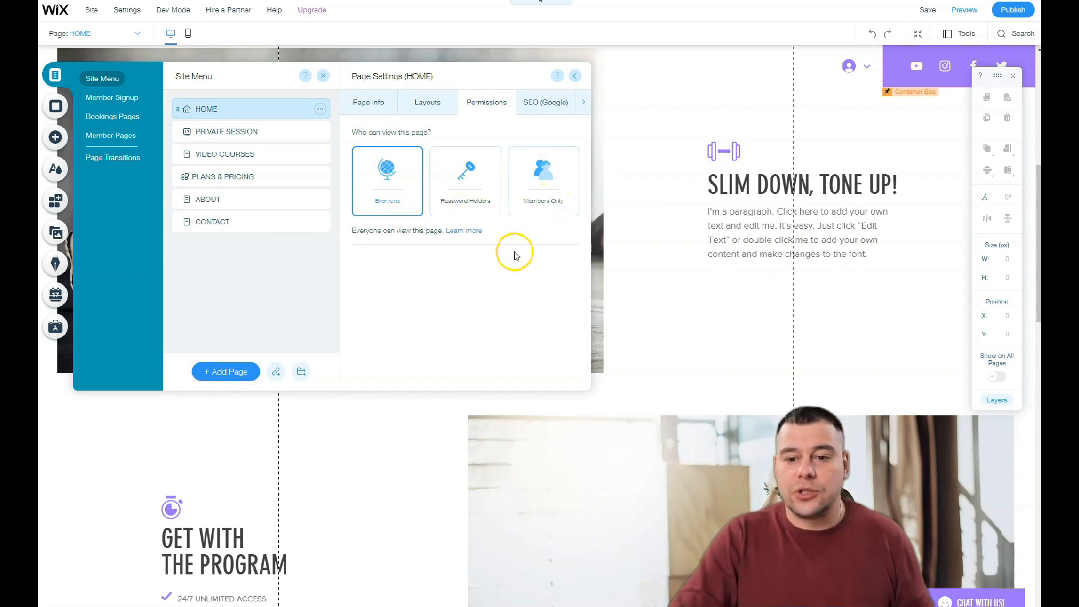
{"action": "left_click", "coordinate": [538, 108]}
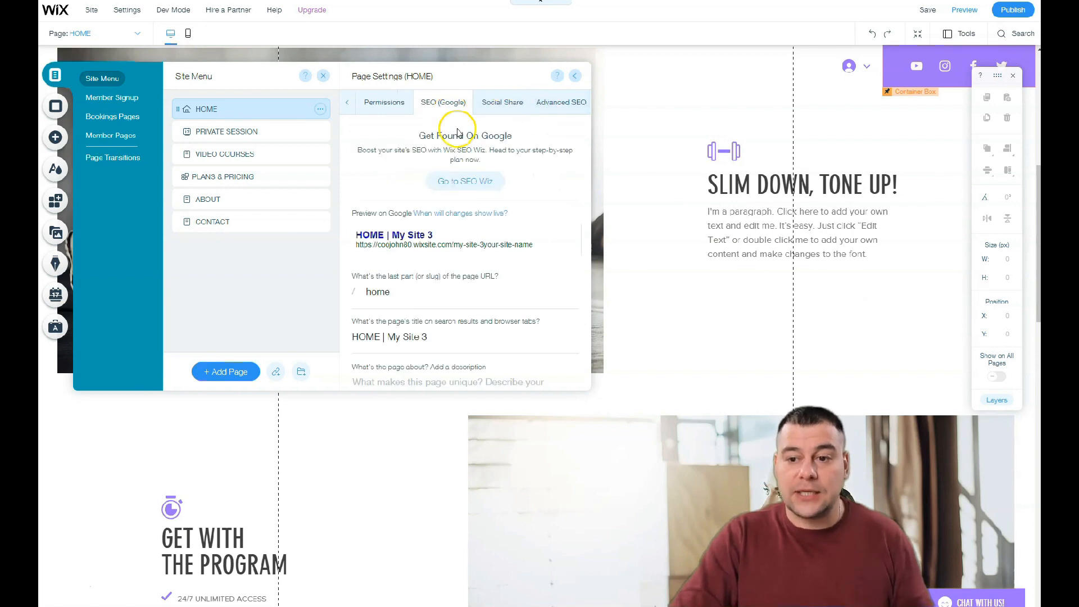
{"action": "scroll", "coordinate": [422, 286], "scroll_direction": "down", "scroll_amount": 2}
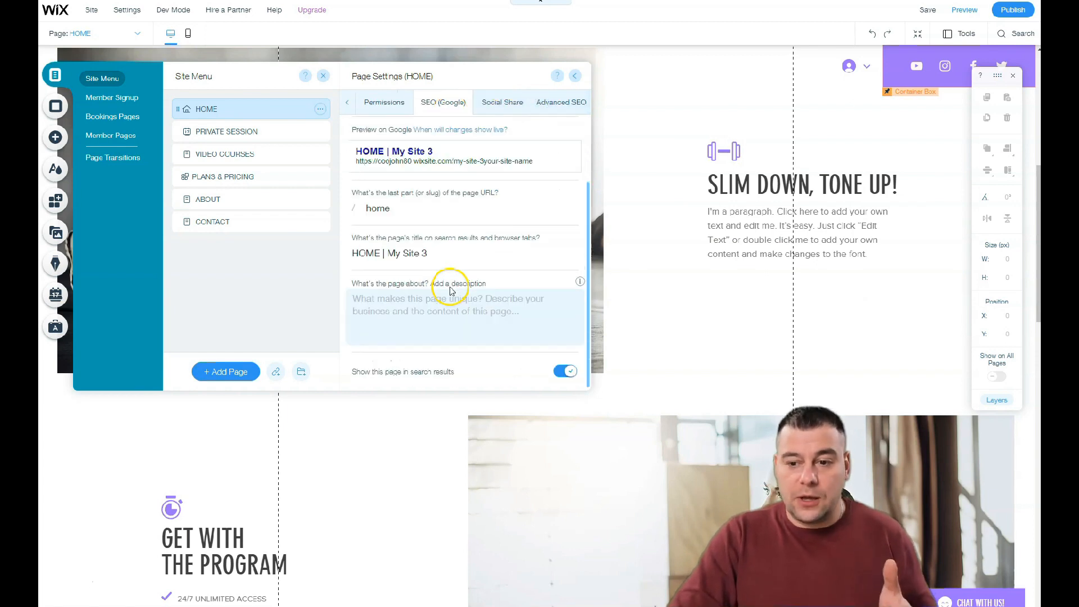
{"action": "scroll", "coordinate": [457, 286], "scroll_direction": "up", "scroll_amount": 2}
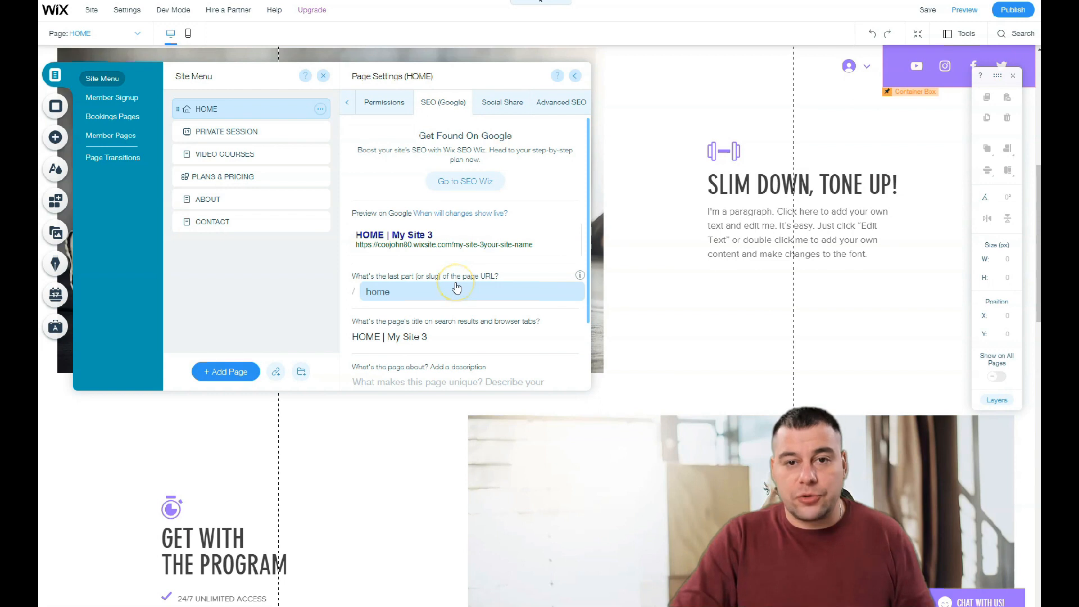
{"action": "left_click", "coordinate": [510, 107]}
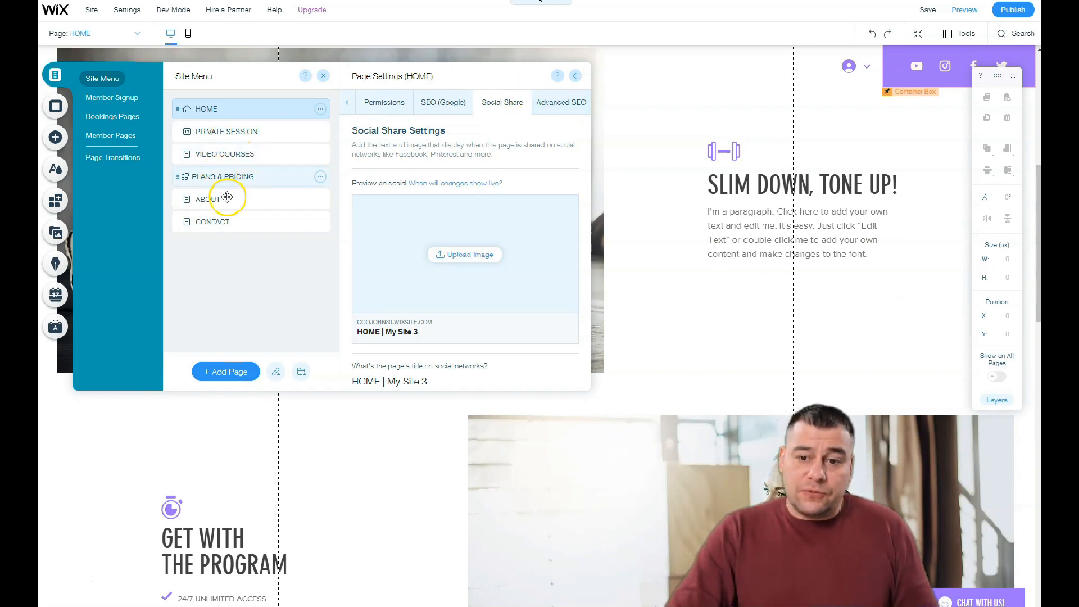
{"action": "left_click", "coordinate": [98, 78]}
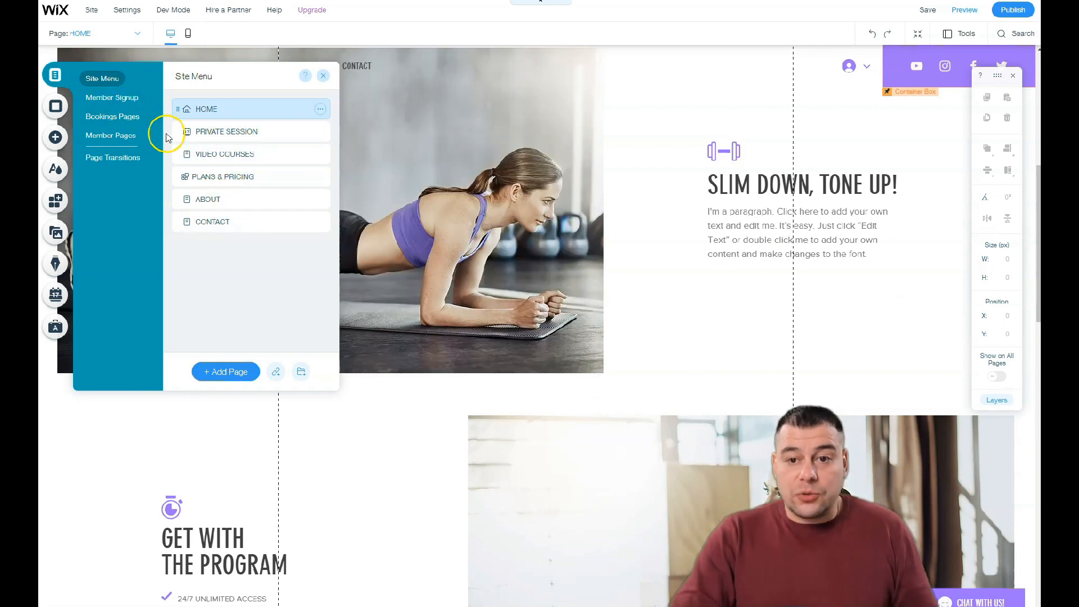
Set the HOME page's background to the grey site color #9E9E9E
{"action": "left_click", "coordinate": [58, 109]}
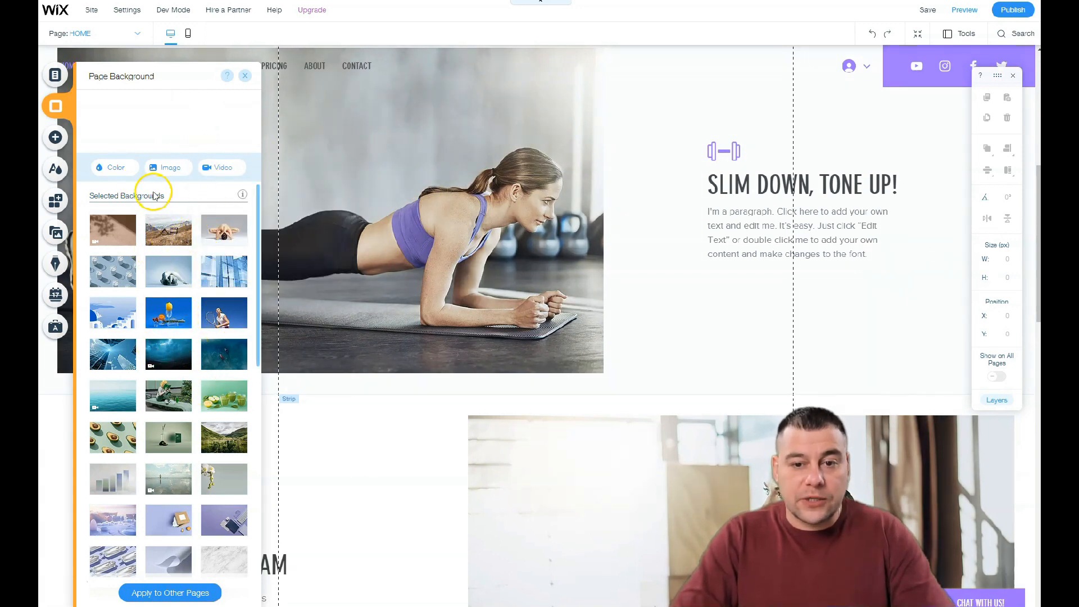
{"action": "scroll", "coordinate": [167, 219], "scroll_direction": "down", "scroll_amount": 5}
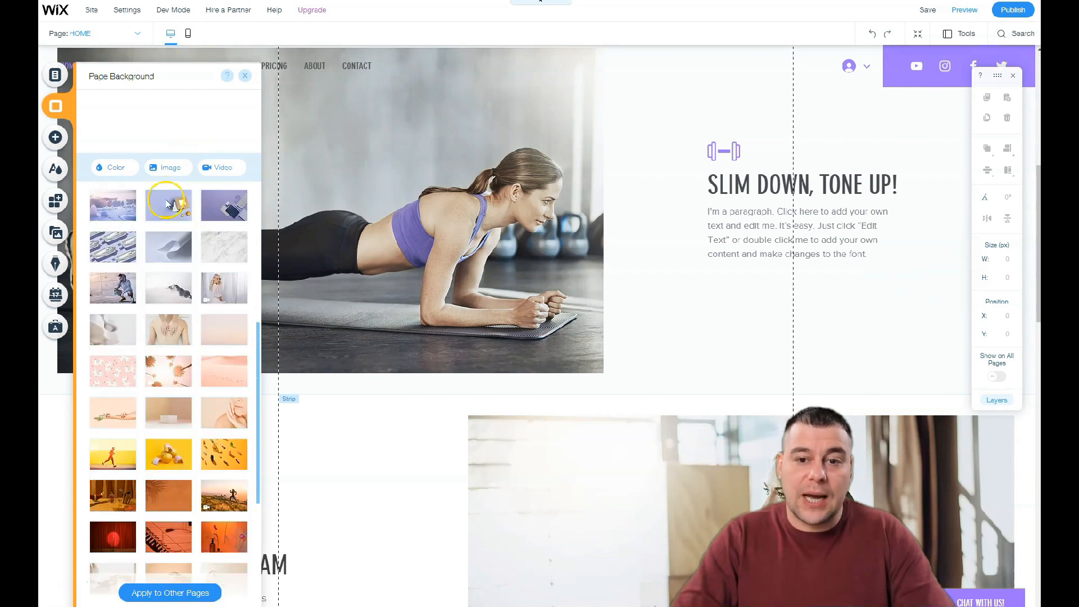
{"action": "left_click", "coordinate": [102, 167]}
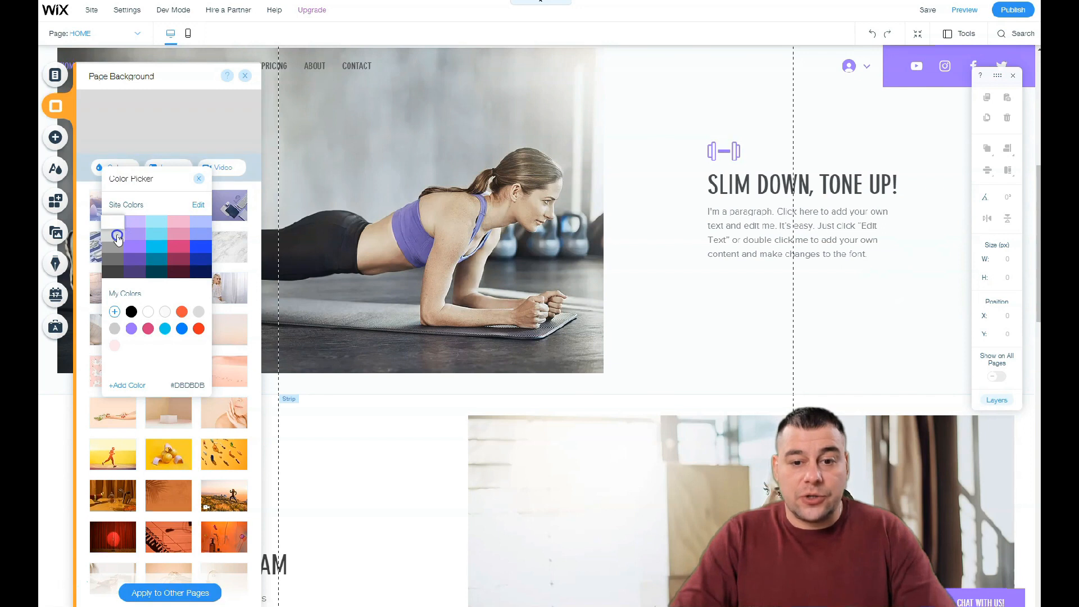
{"action": "left_click", "coordinate": [113, 249]}
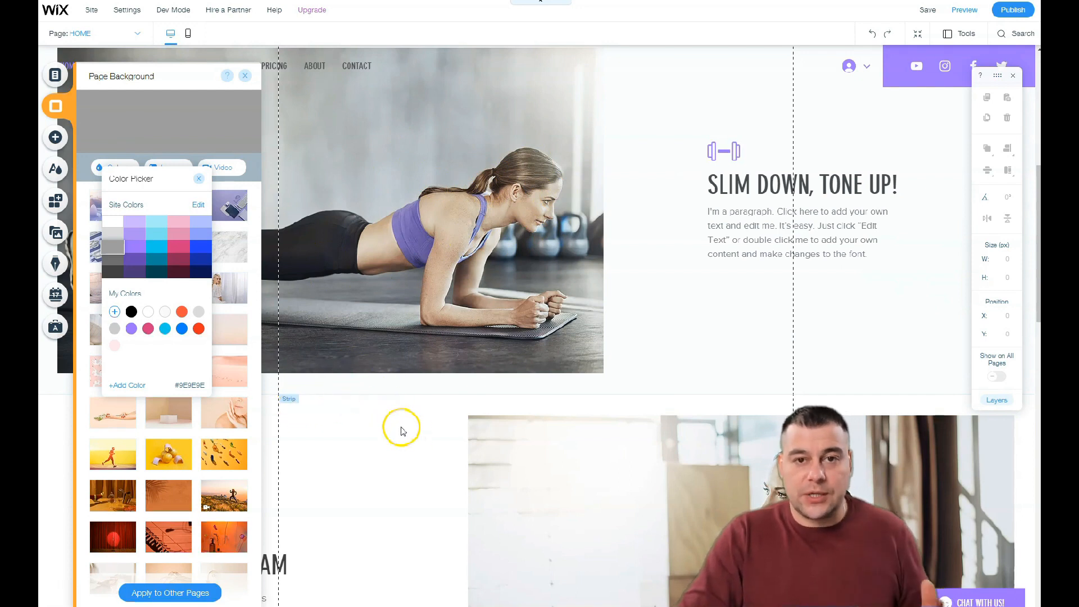
{"action": "left_click", "coordinate": [198, 179]}
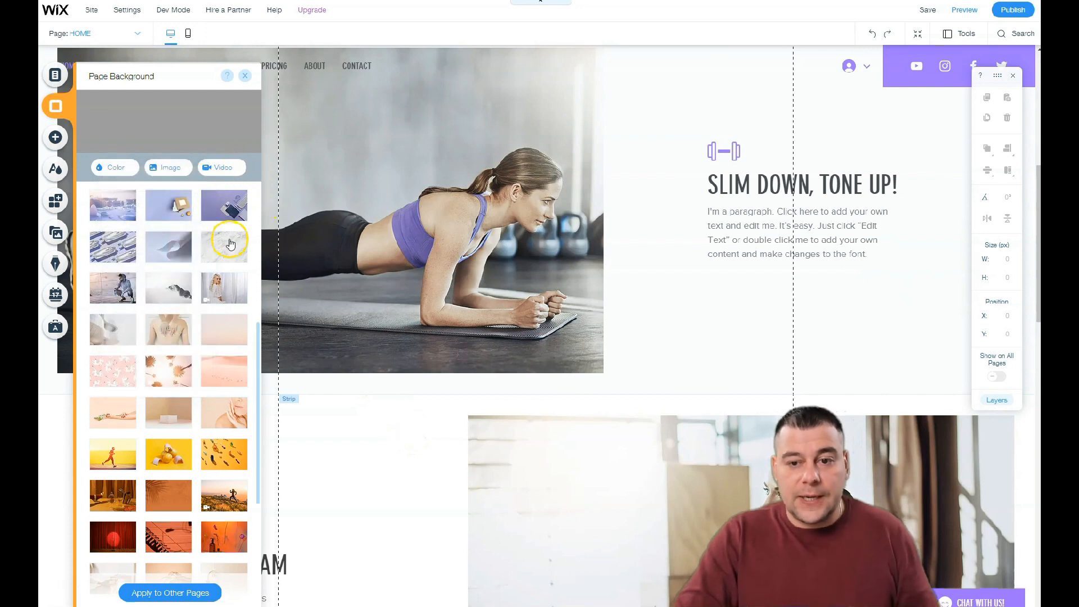
Browse the selected background images and videos available for the page
{"action": "scroll", "coordinate": [185, 393], "scroll_direction": "down", "scroll_amount": 5}
{"action": "scroll", "coordinate": [184, 403], "scroll_direction": "up", "scroll_amount": 5}
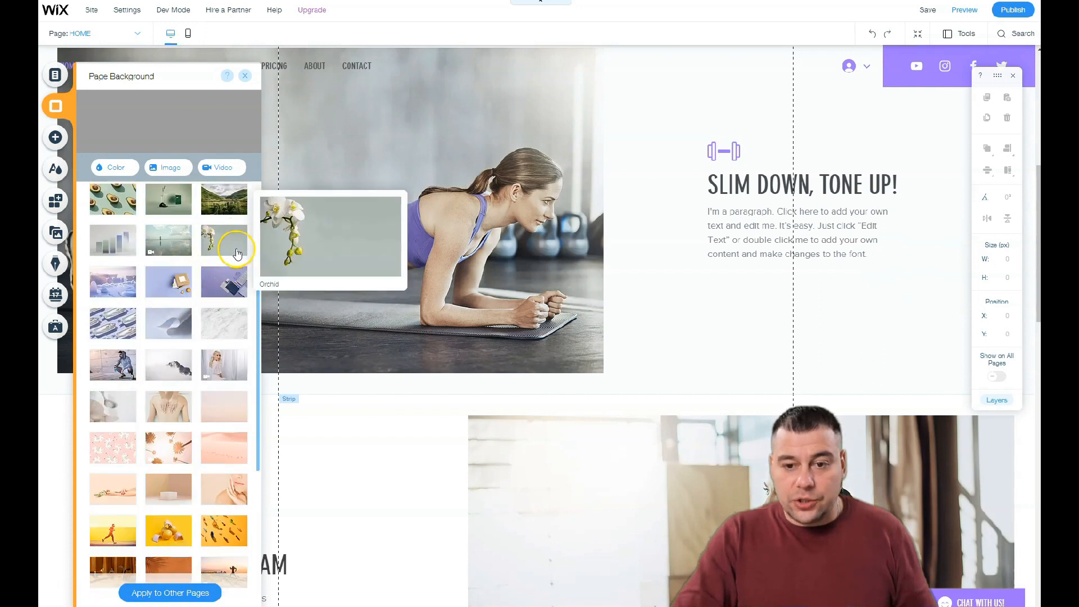
{"action": "scroll", "coordinate": [220, 281], "scroll_direction": "up", "scroll_amount": 4}
{"action": "scroll", "coordinate": [303, 232], "scroll_direction": "up", "scroll_amount": 5}
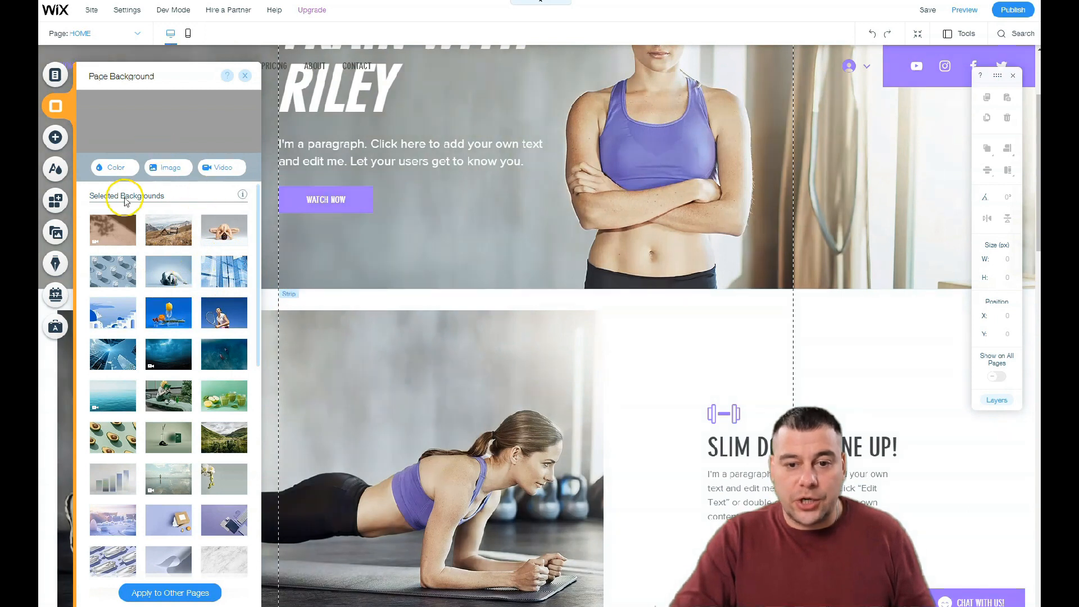
Set the HOME page's background to the bright blue site color
{"action": "left_click", "coordinate": [106, 168]}
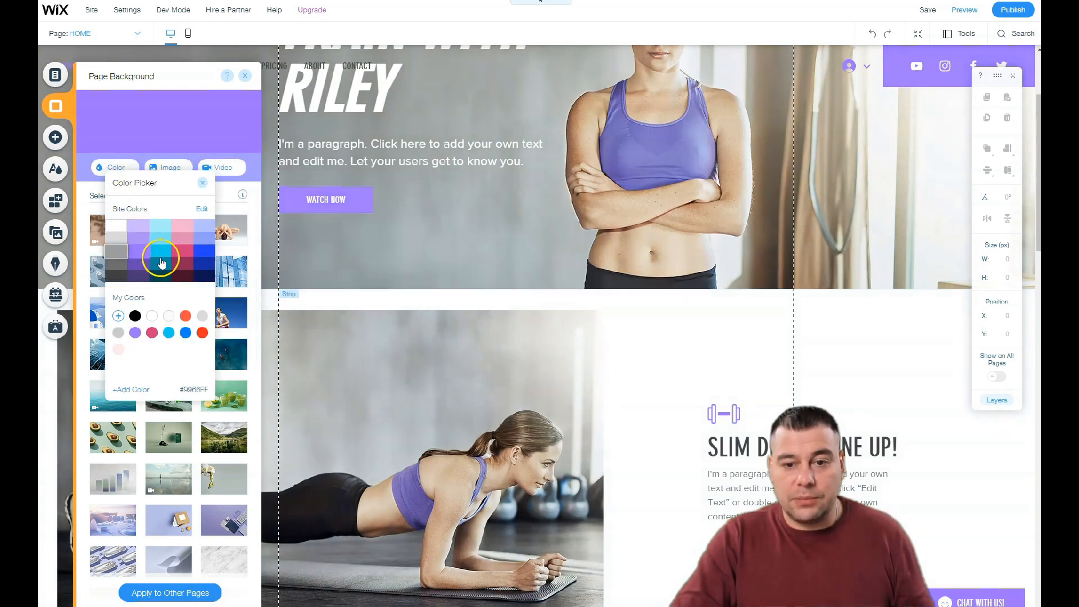
{"action": "left_click", "coordinate": [207, 251]}
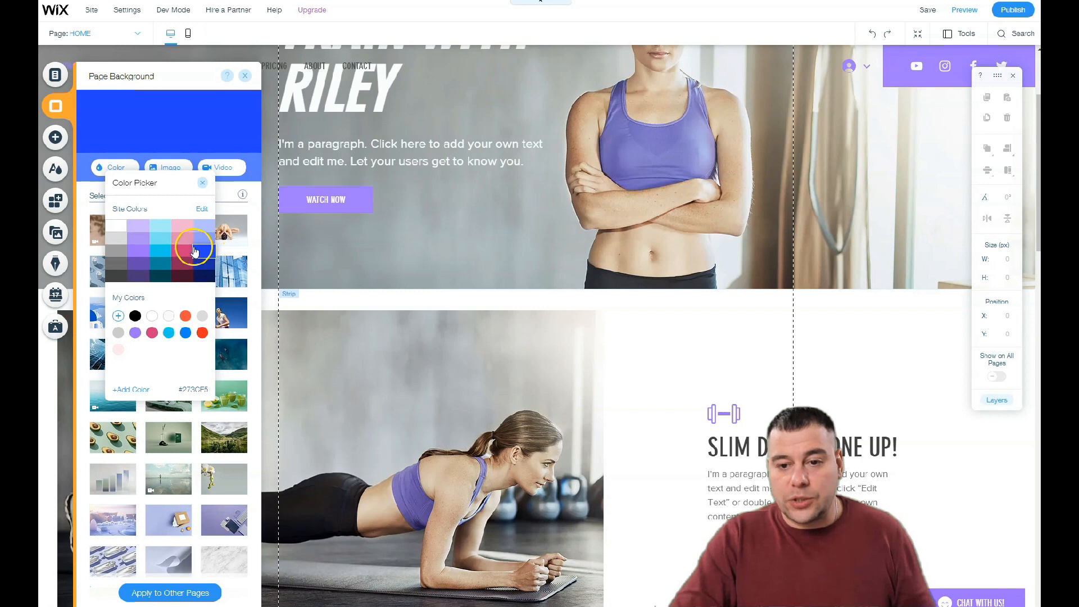
{"action": "left_click", "coordinate": [204, 184]}
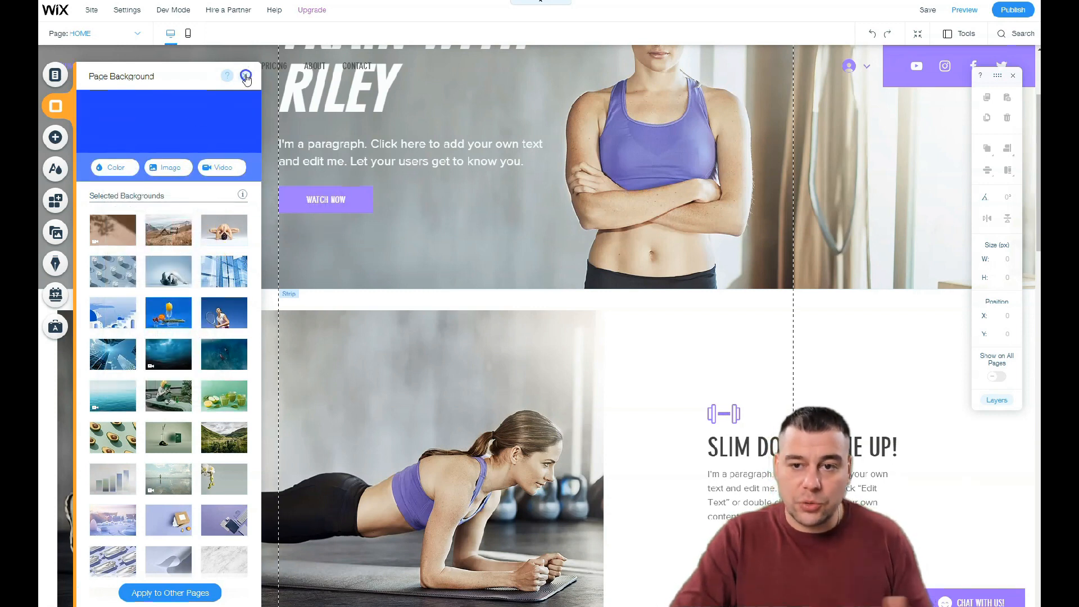
{"action": "left_click", "coordinate": [246, 76]}
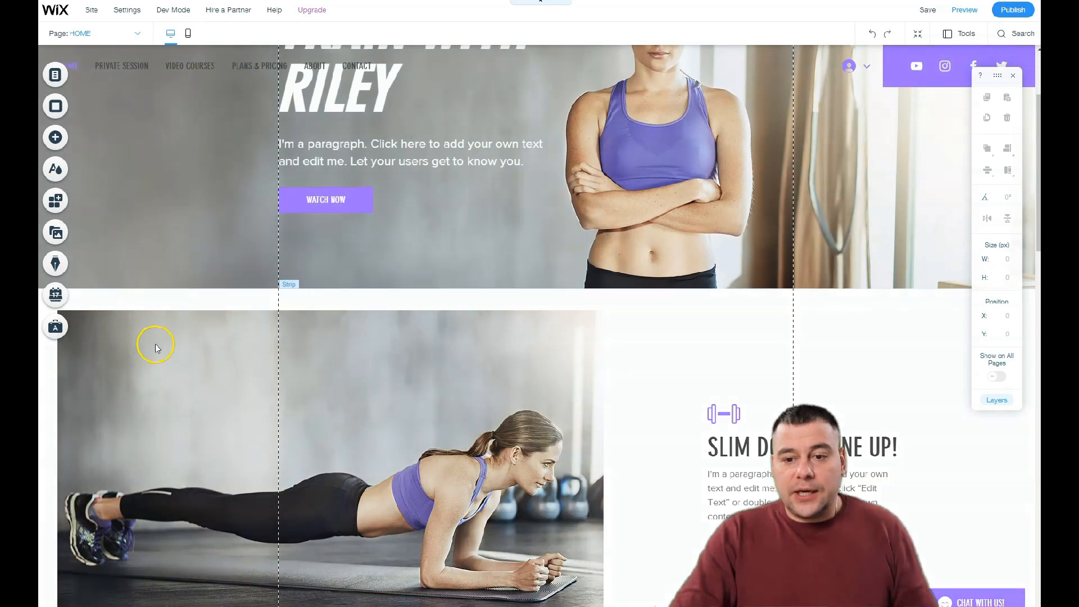
Browse the preset designs for the site header and examine the header's scroll settings
{"action": "scroll", "coordinate": [231, 167], "scroll_direction": "up", "scroll_amount": 3}
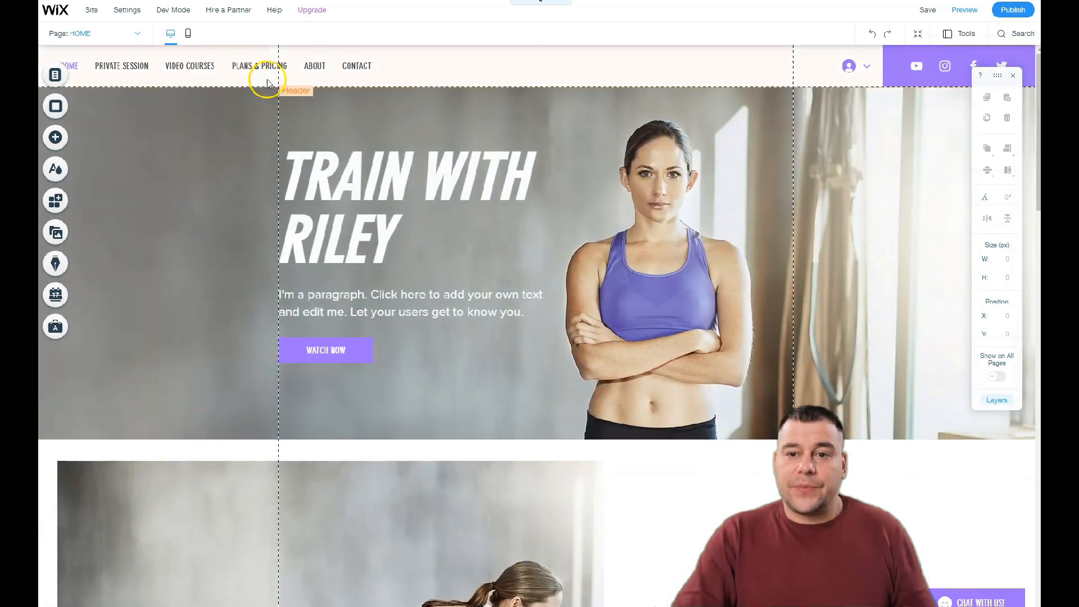
{"action": "left_click", "coordinate": [449, 77]}
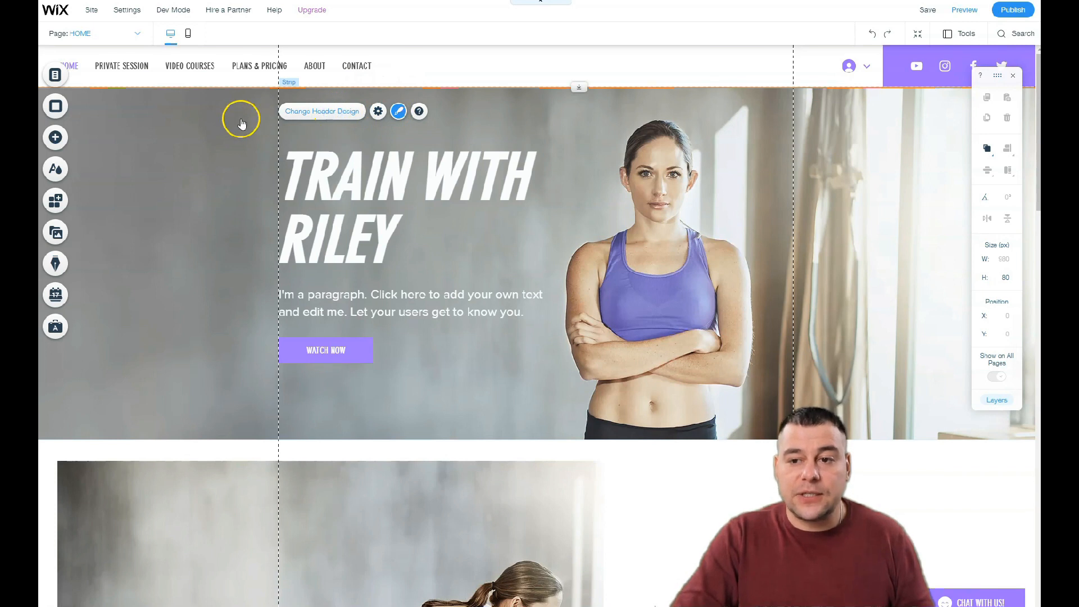
{"action": "left_click", "coordinate": [351, 110]}
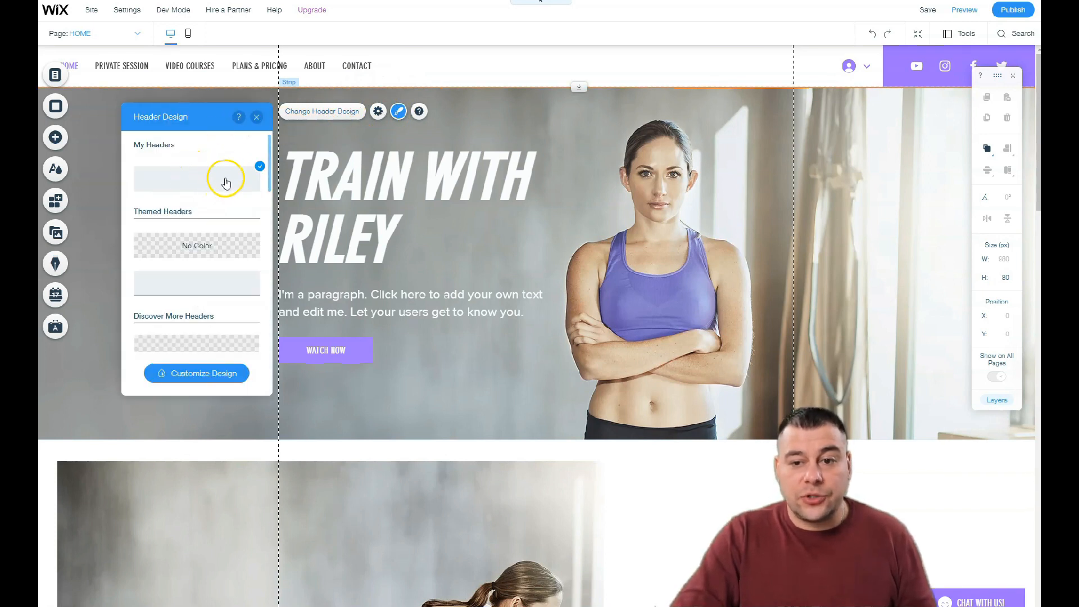
{"action": "scroll", "coordinate": [193, 283], "scroll_direction": "down", "scroll_amount": 5}
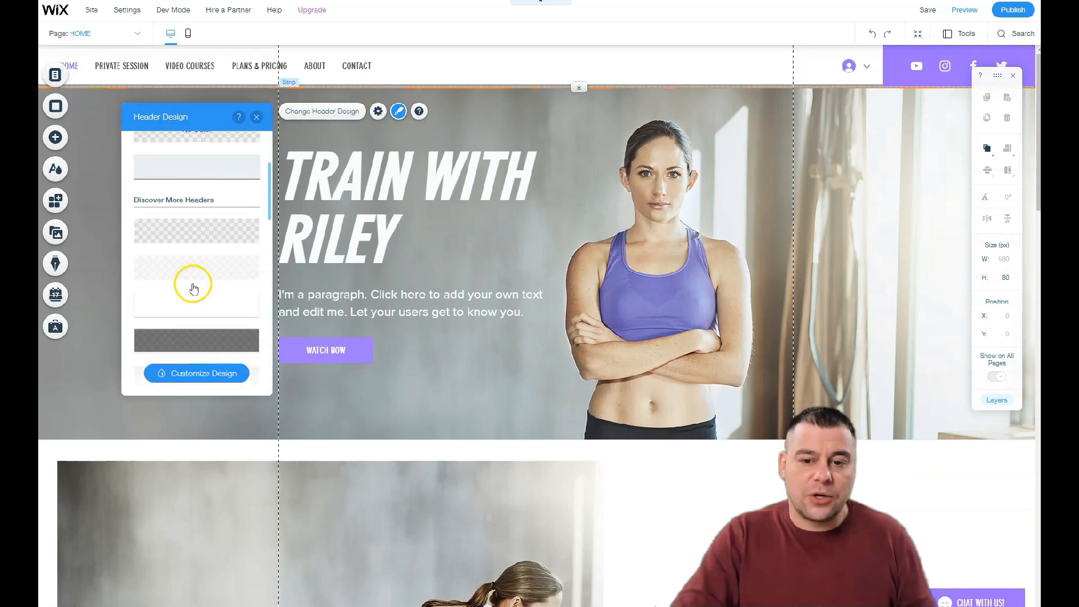
{"action": "scroll", "coordinate": [192, 284], "scroll_direction": "down", "scroll_amount": 2}
{"action": "scroll", "coordinate": [193, 284], "scroll_direction": "up", "scroll_amount": 8}
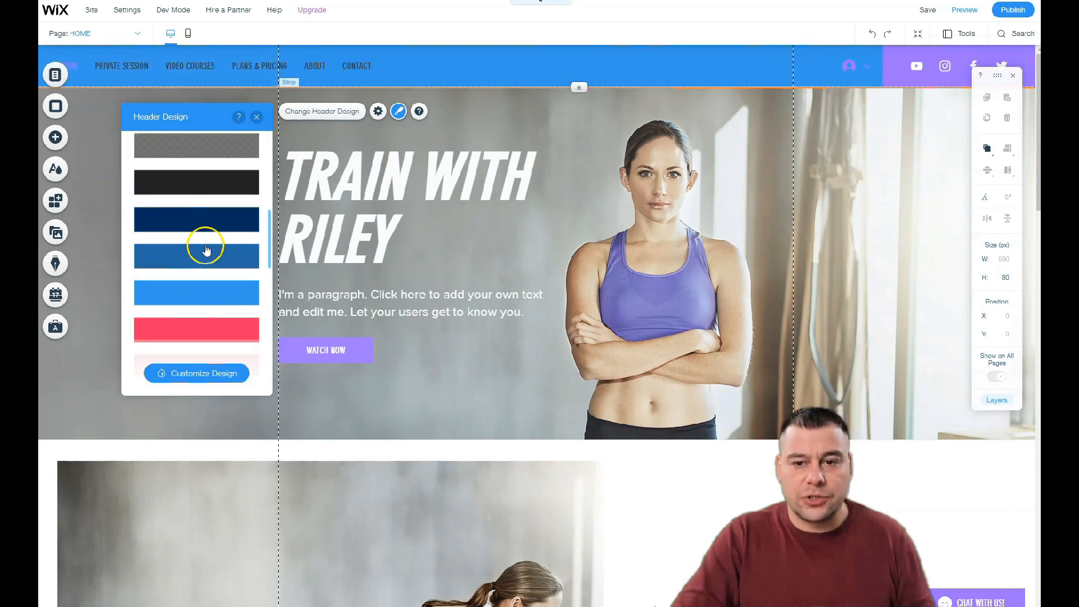
{"action": "left_click", "coordinate": [256, 116]}
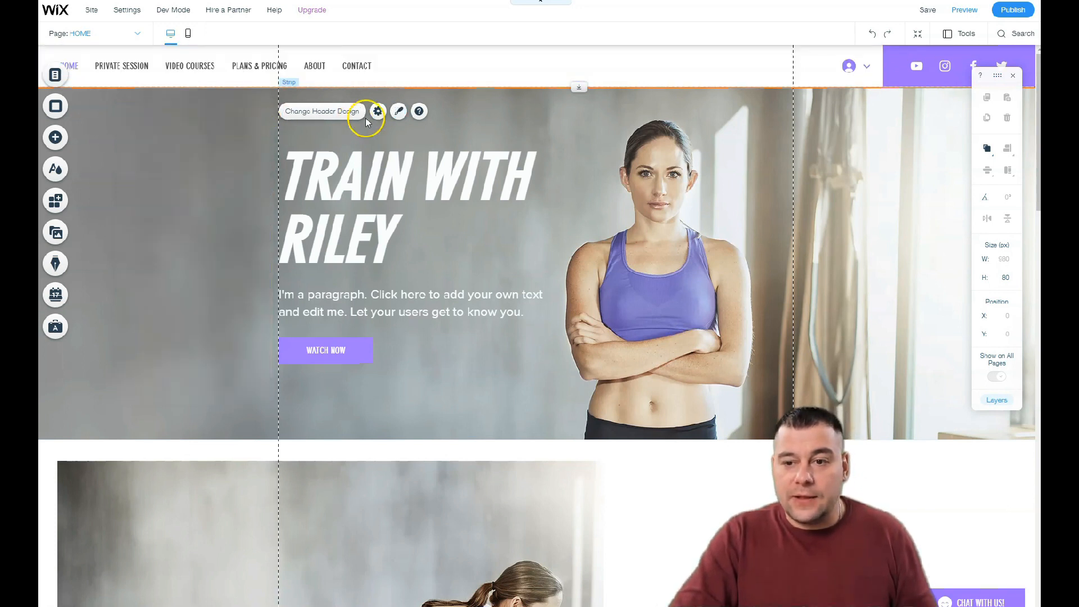
{"action": "left_click", "coordinate": [377, 112]}
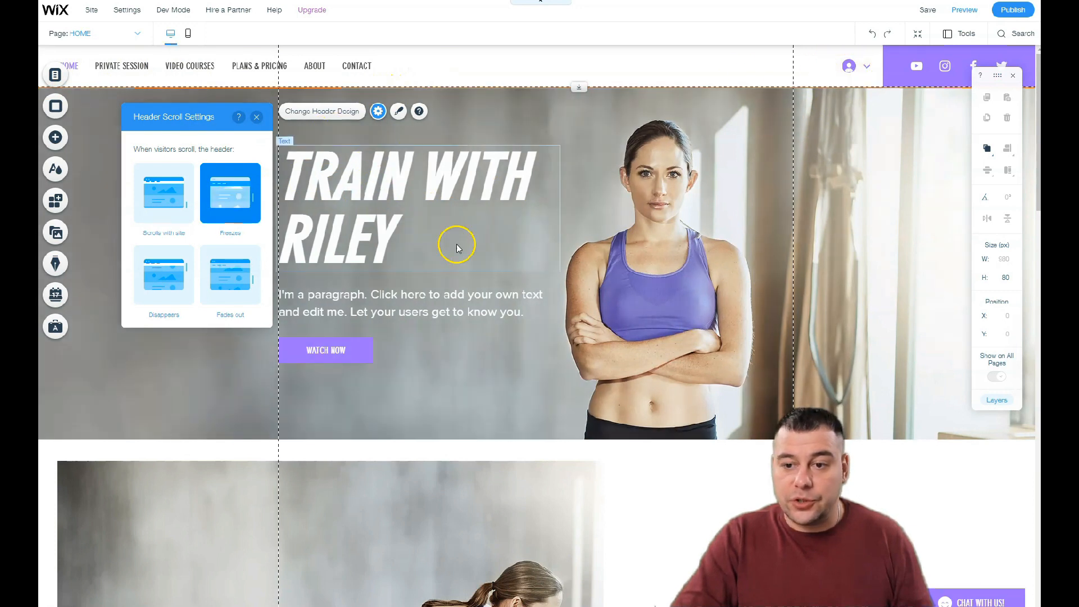
{"action": "left_click", "coordinate": [412, 194]}
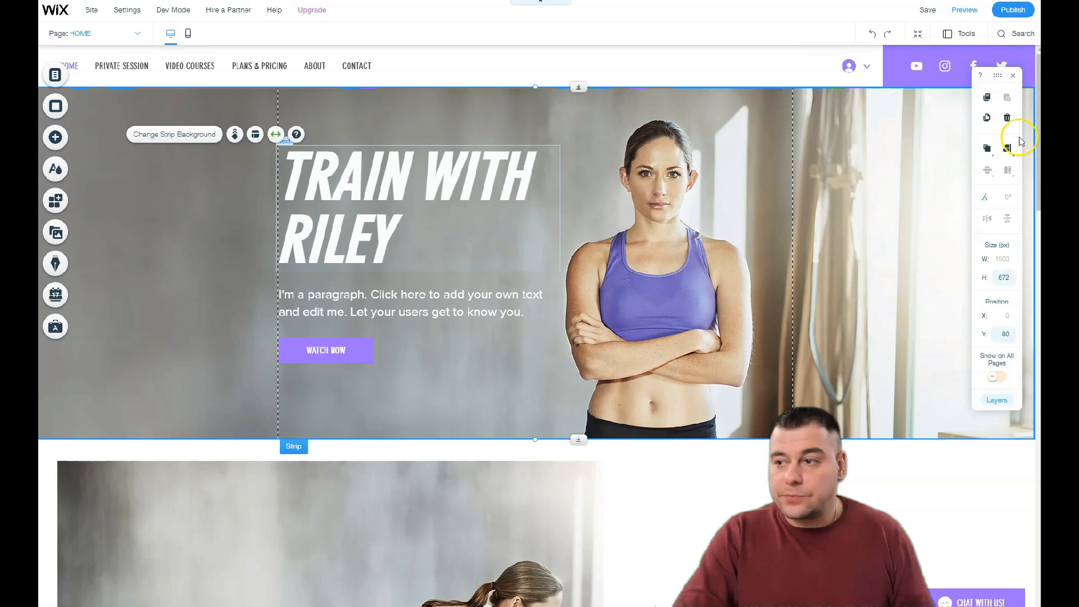
In Zoom Out mode, move the Slim Down, Tone Up! section below Get With the Program, and move Get With the Program above the hero section
{"action": "left_click", "coordinate": [919, 39]}
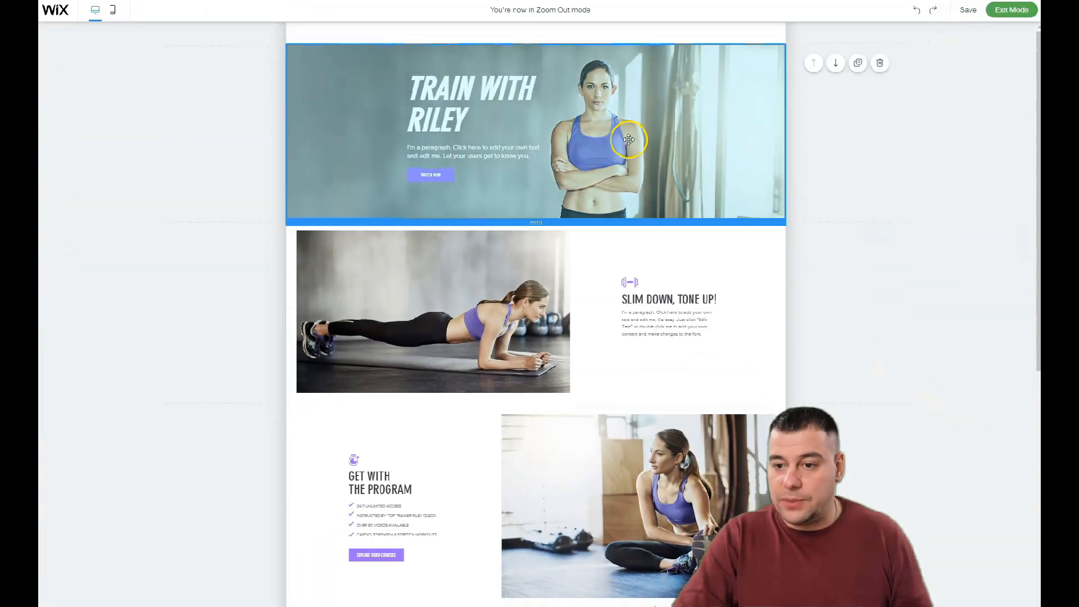
{"action": "scroll", "coordinate": [558, 428], "scroll_direction": "down", "scroll_amount": 8}
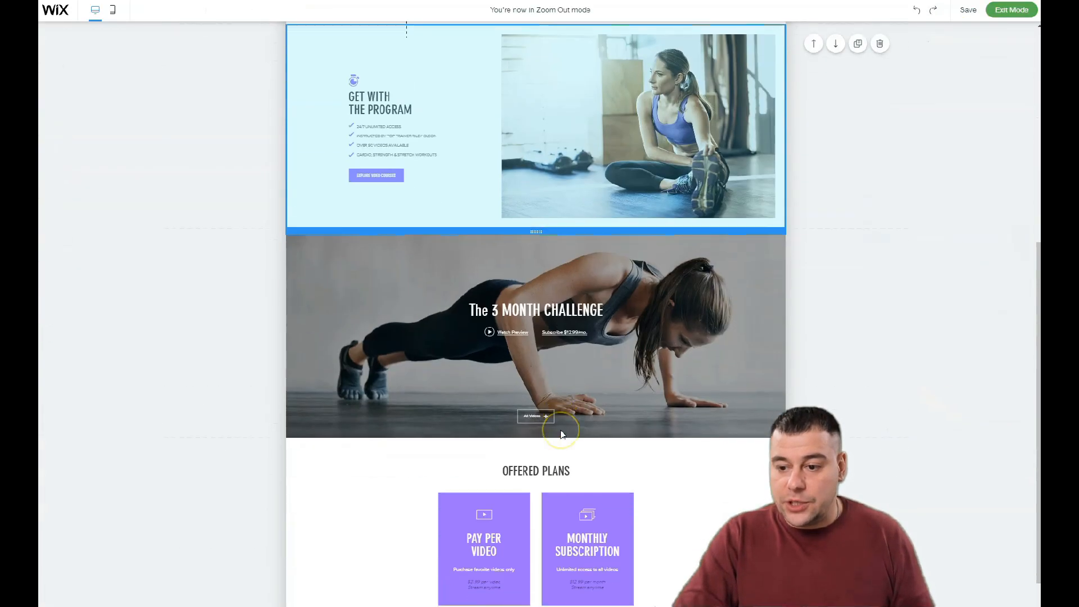
{"action": "scroll", "coordinate": [523, 293], "scroll_direction": "up", "scroll_amount": 8}
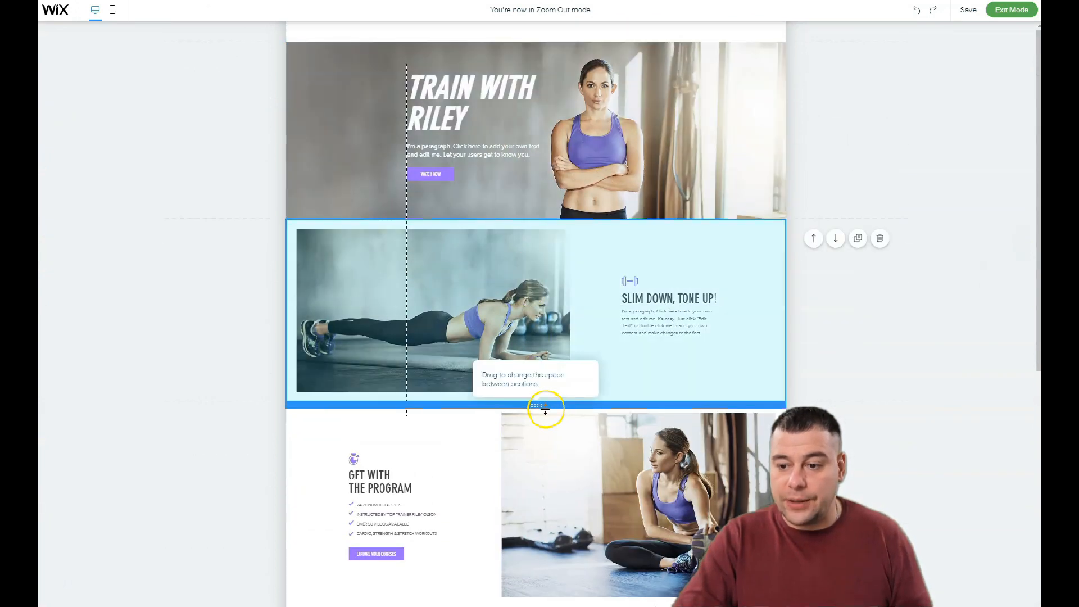
{"action": "left_click", "coordinate": [837, 242]}
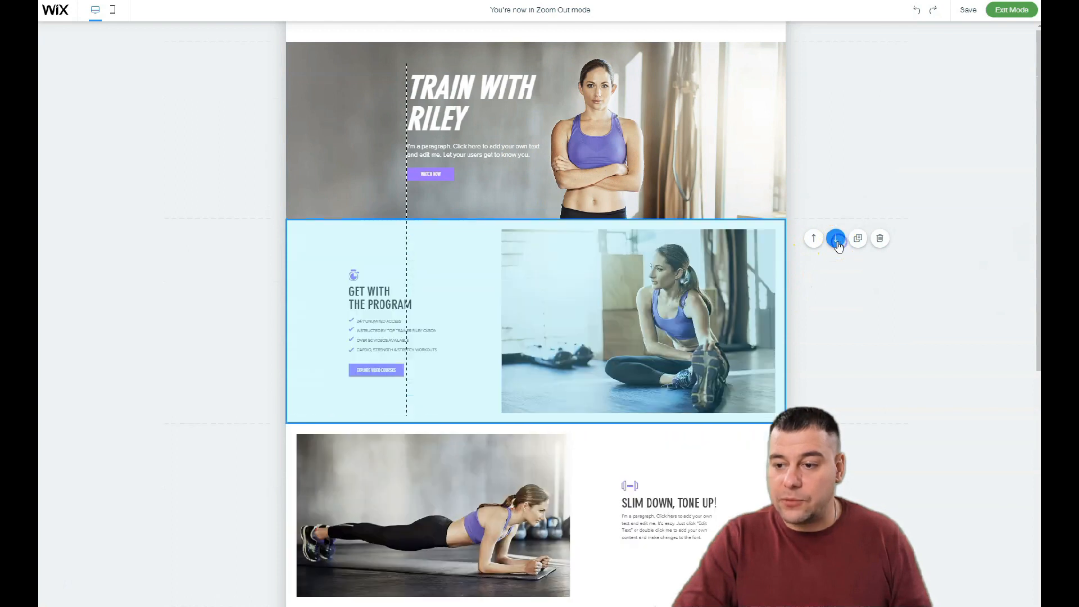
{"action": "left_click", "coordinate": [814, 238]}
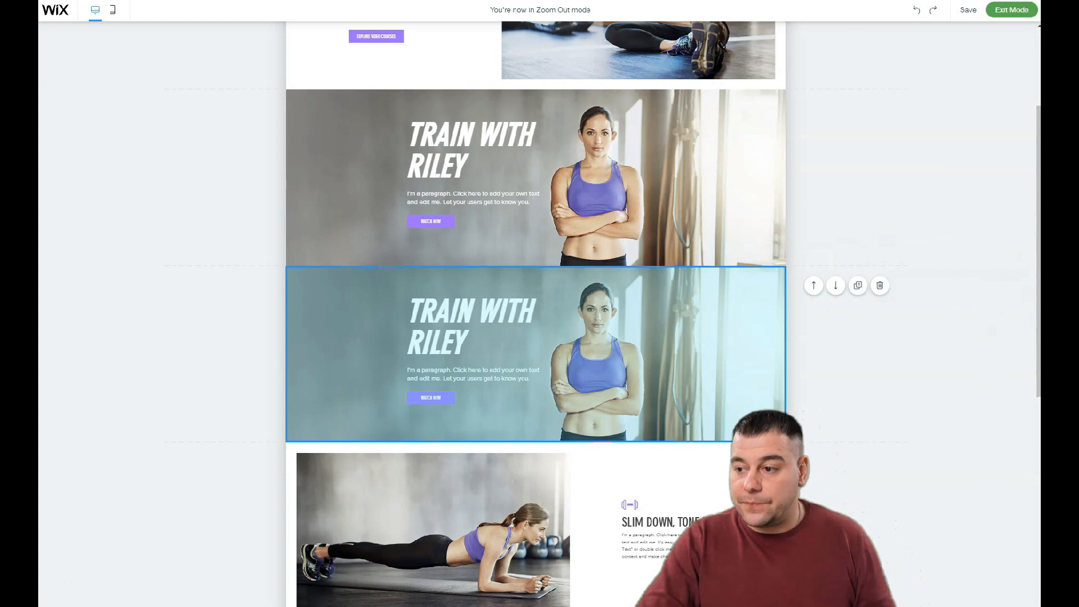
Delete the duplicate hero section and try Slim Down, Tone Up! above the remaining hero section before restoring its place
{"action": "left_click", "coordinate": [880, 285]}
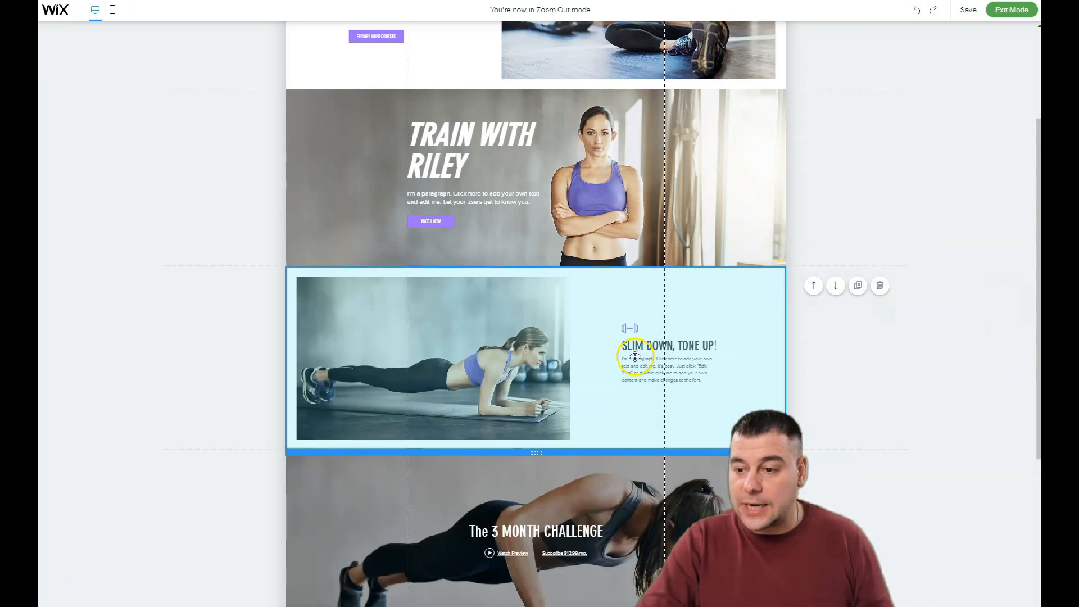
{"action": "left_click_drag", "start_coordinate": [633, 357], "coordinate": [631, 352]}
{"action": "left_click", "coordinate": [834, 266]}
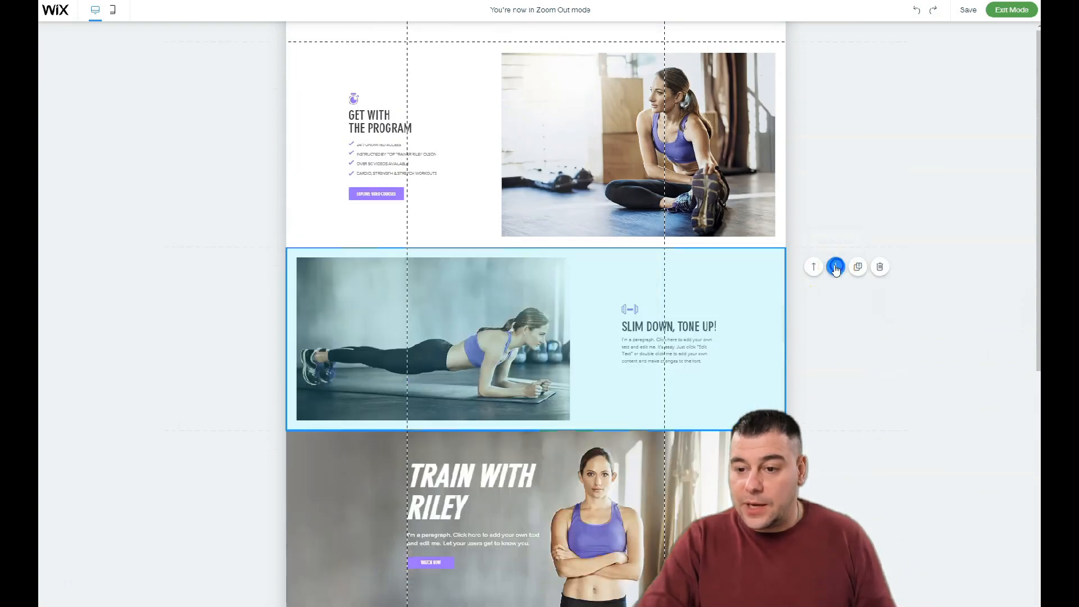
{"action": "left_click", "coordinate": [834, 269]}
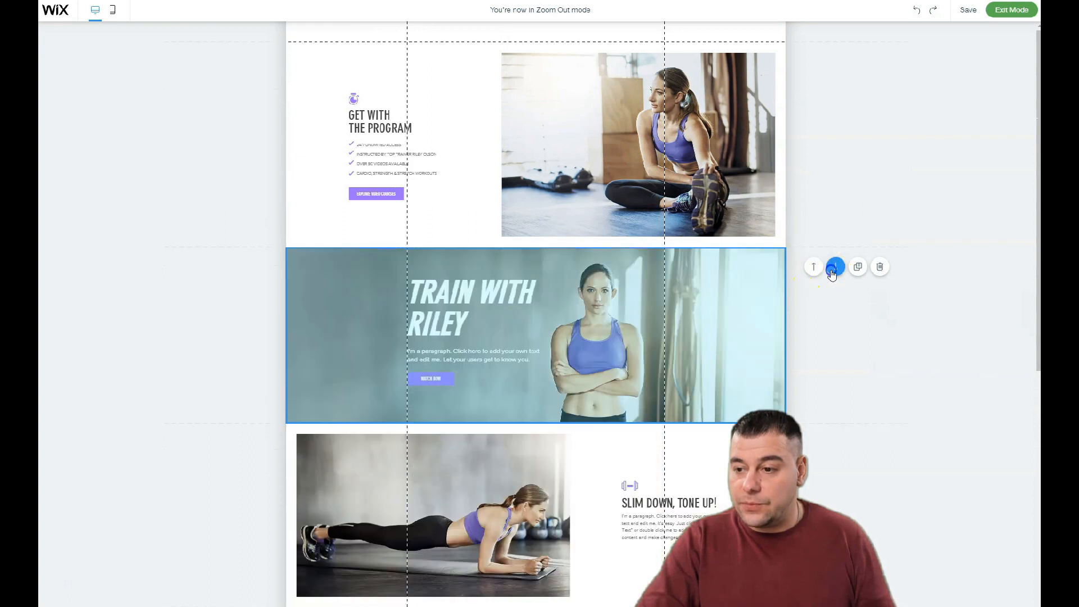
{"action": "scroll", "coordinate": [444, 359], "scroll_direction": "down", "scroll_amount": 6}
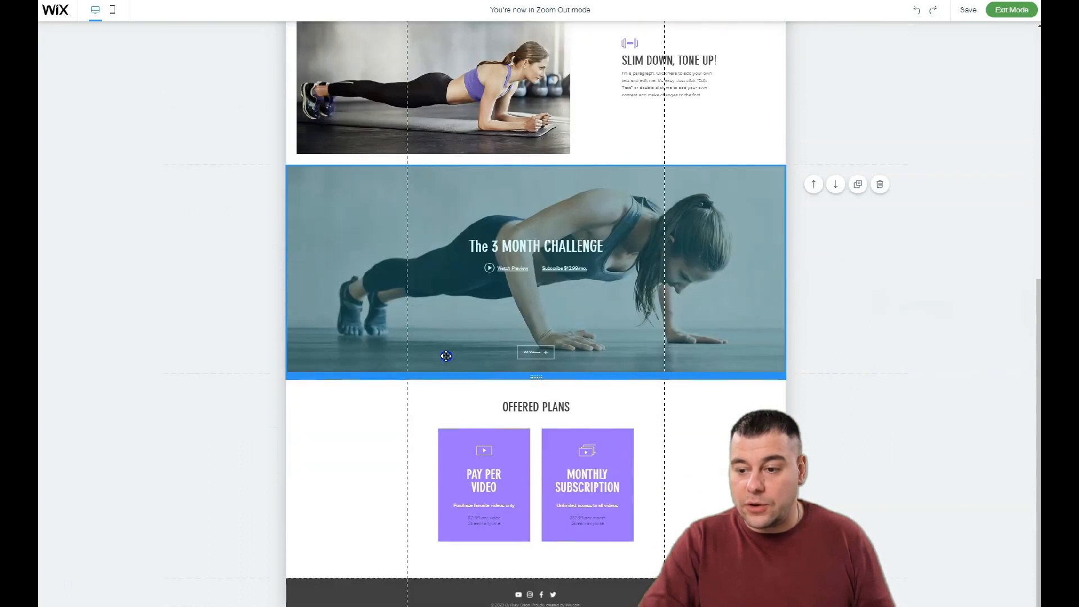
{"action": "scroll", "coordinate": [550, 388], "scroll_direction": "up", "scroll_amount": 6}
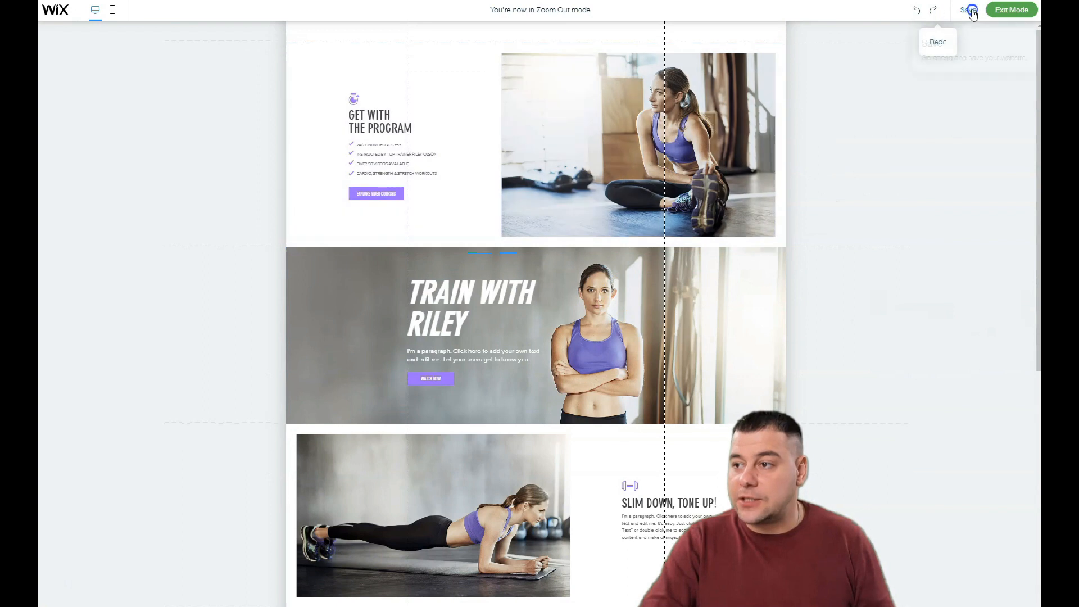
{"action": "left_click", "coordinate": [990, 17]}
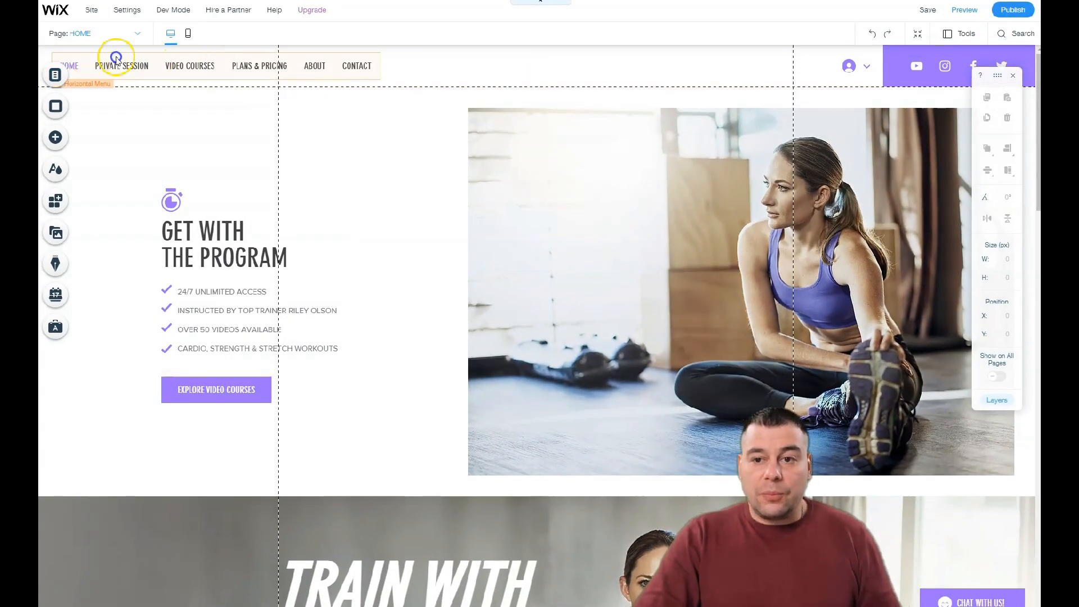
Move the hero section above Get With the Program in Zoom Out mode and return to the normal editor
{"action": "left_click", "coordinate": [69, 70]}
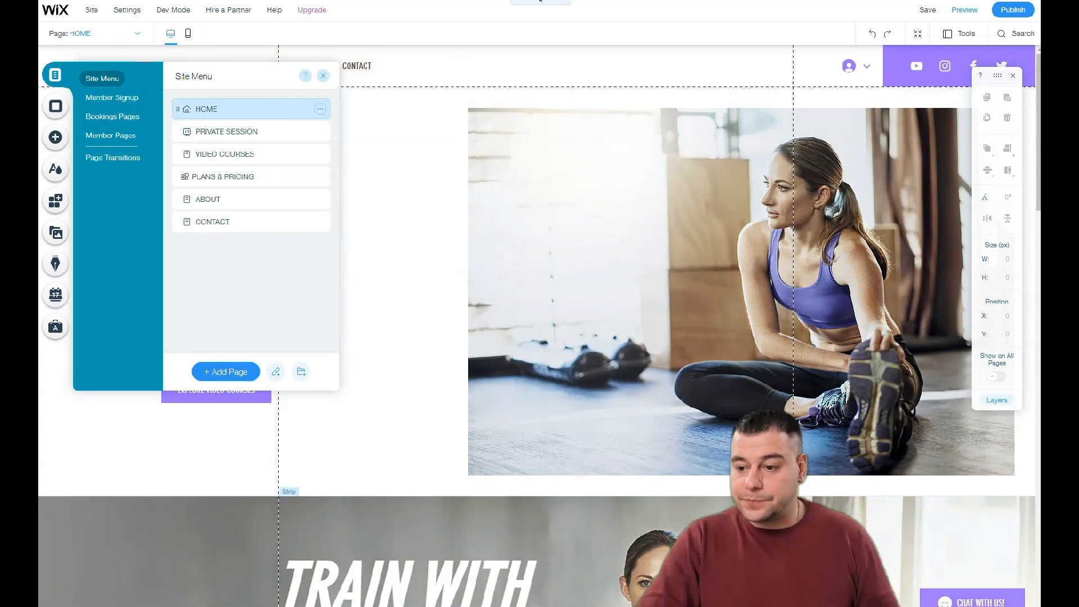
{"action": "scroll", "coordinate": [723, 192], "scroll_direction": "down", "scroll_amount": 1}
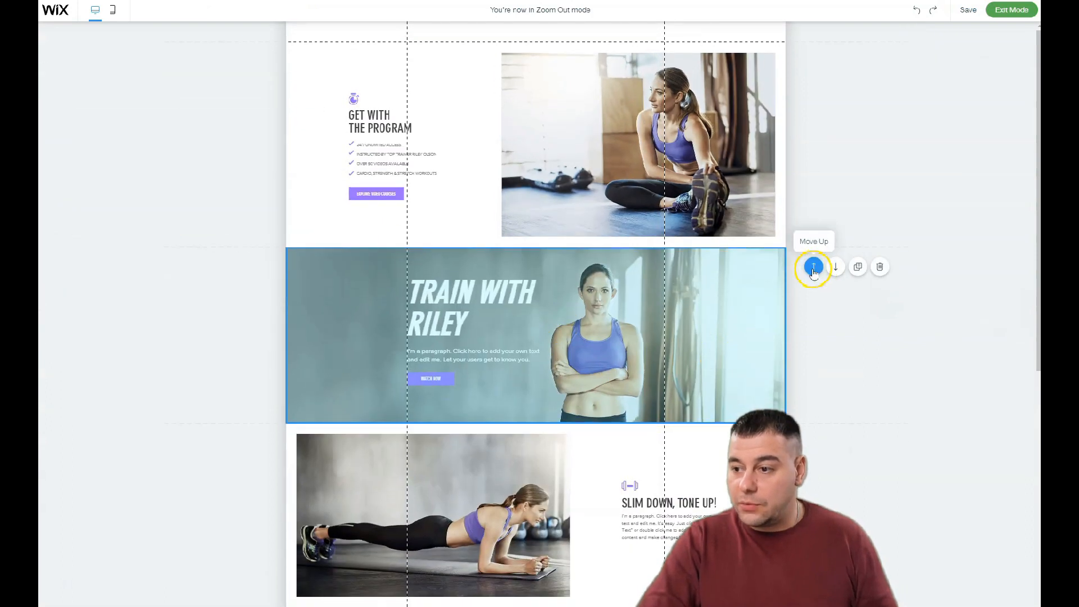
{"action": "left_click", "coordinate": [813, 267]}
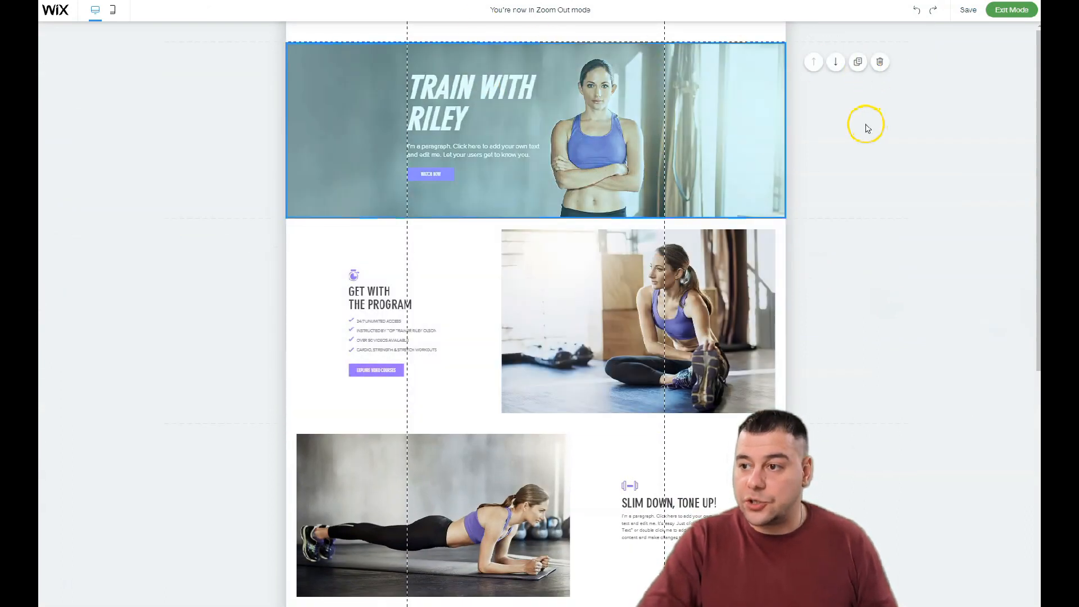
{"action": "left_click", "coordinate": [1011, 9]}
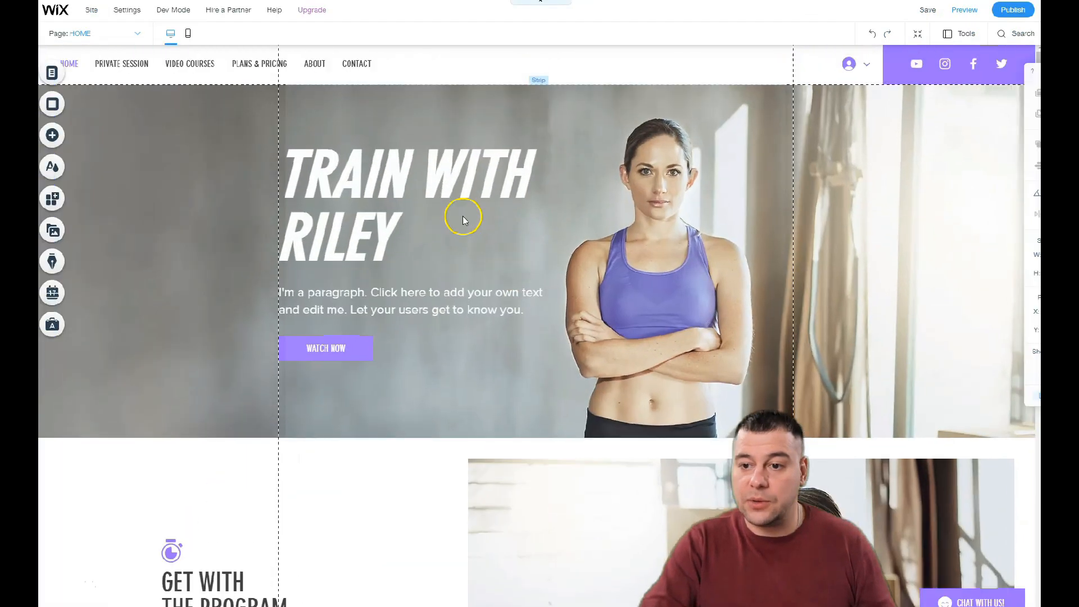
Change the hero heading's font to DIN Next Light and its font size to 54 px
{"action": "left_click", "coordinate": [192, 163]}
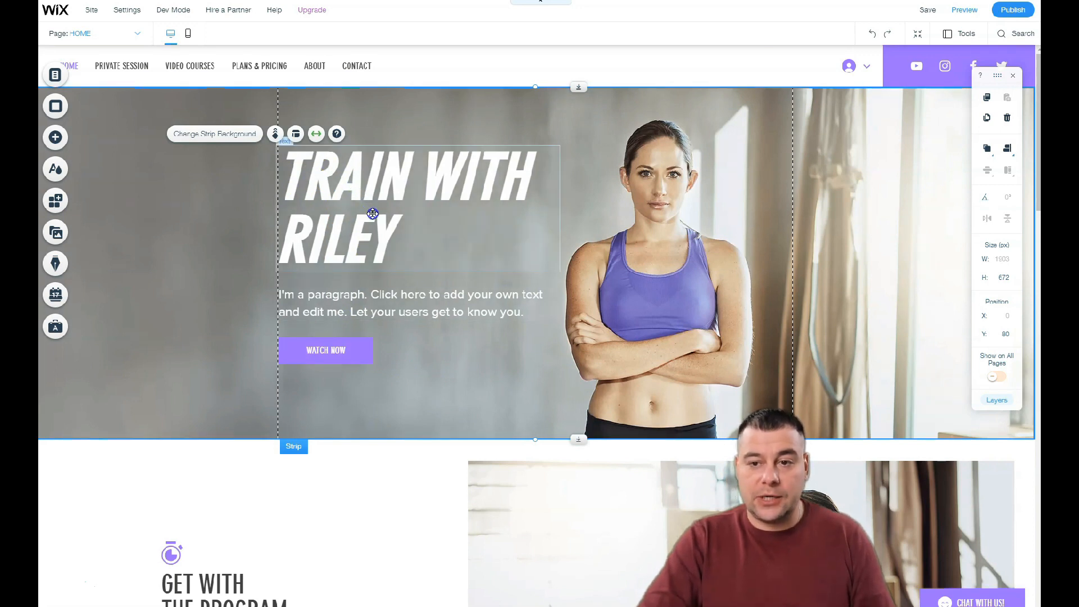
{"action": "double_click", "coordinate": [445, 240]}
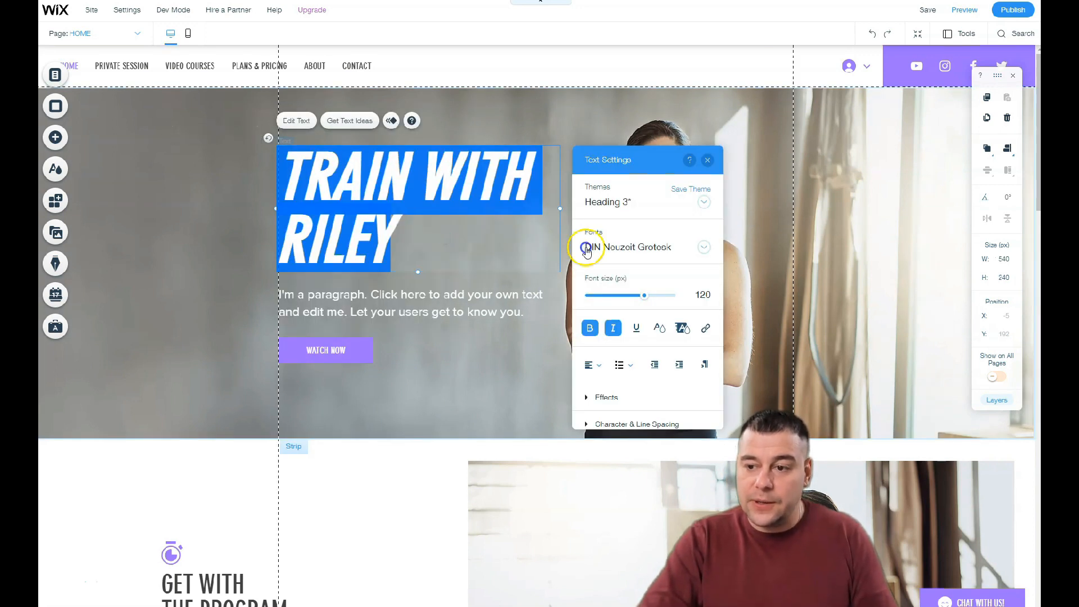
{"action": "left_click", "coordinate": [699, 247]}
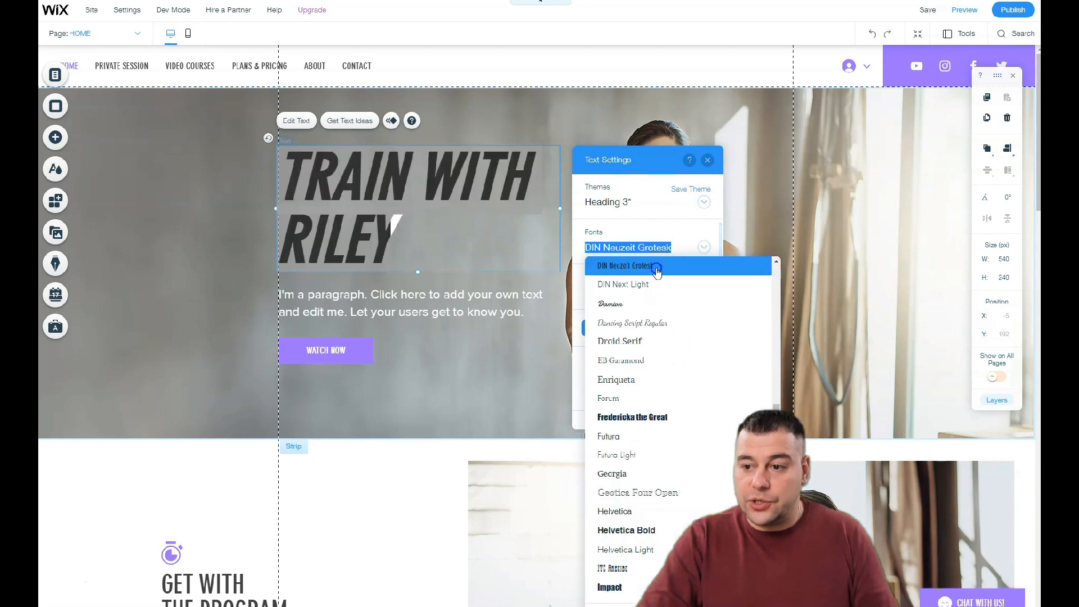
{"action": "left_click", "coordinate": [636, 284]}
{"action": "left_click_drag", "start_coordinate": [637, 289], "coordinate": [613, 292]}
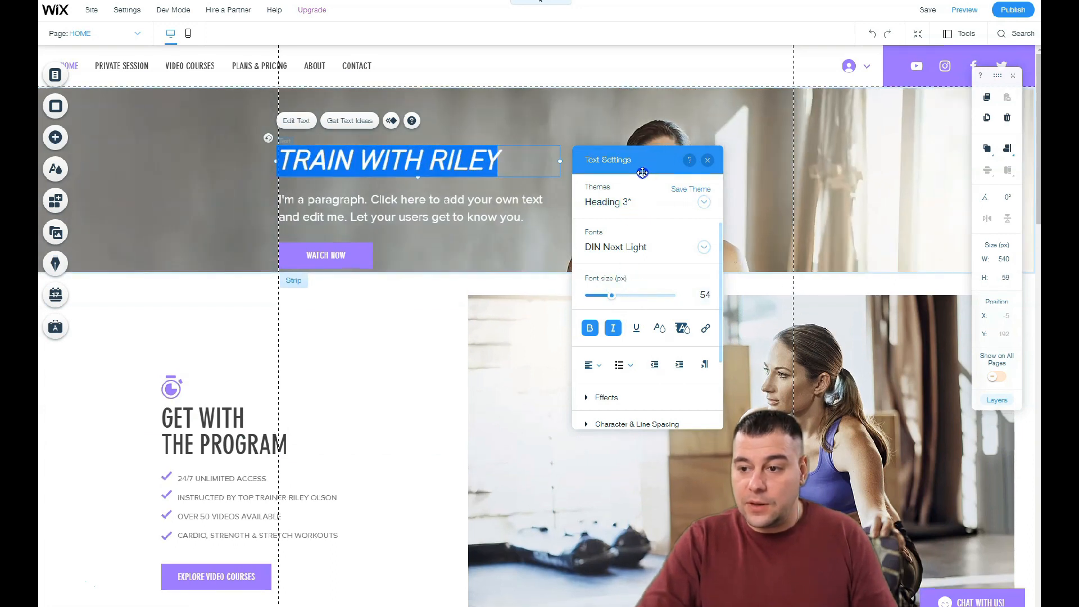
Apply the Heading 1 text theme to the hero heading
{"action": "left_click", "coordinate": [702, 203]}
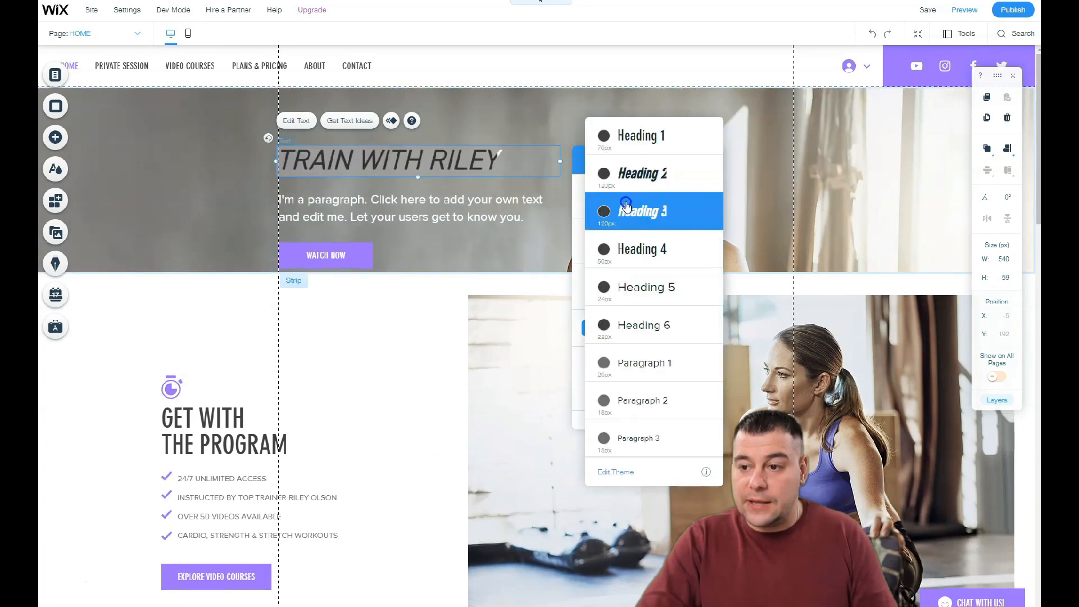
{"action": "left_click", "coordinate": [639, 144]}
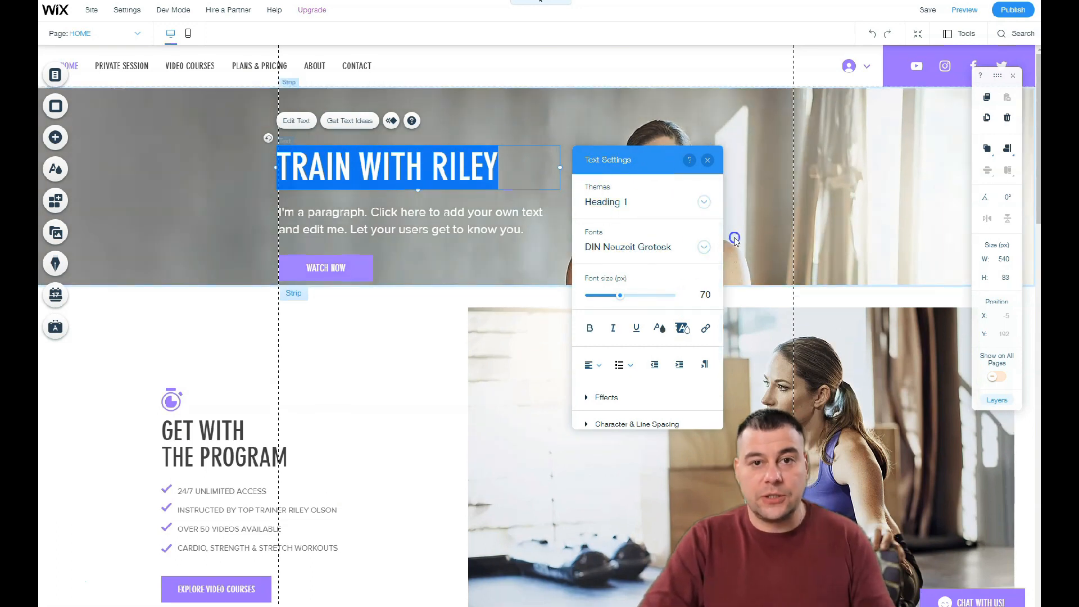
Lower the hero strip's background image opacity to 46% and choose the medium purple site color behind the image
{"action": "left_click", "coordinate": [217, 200]}
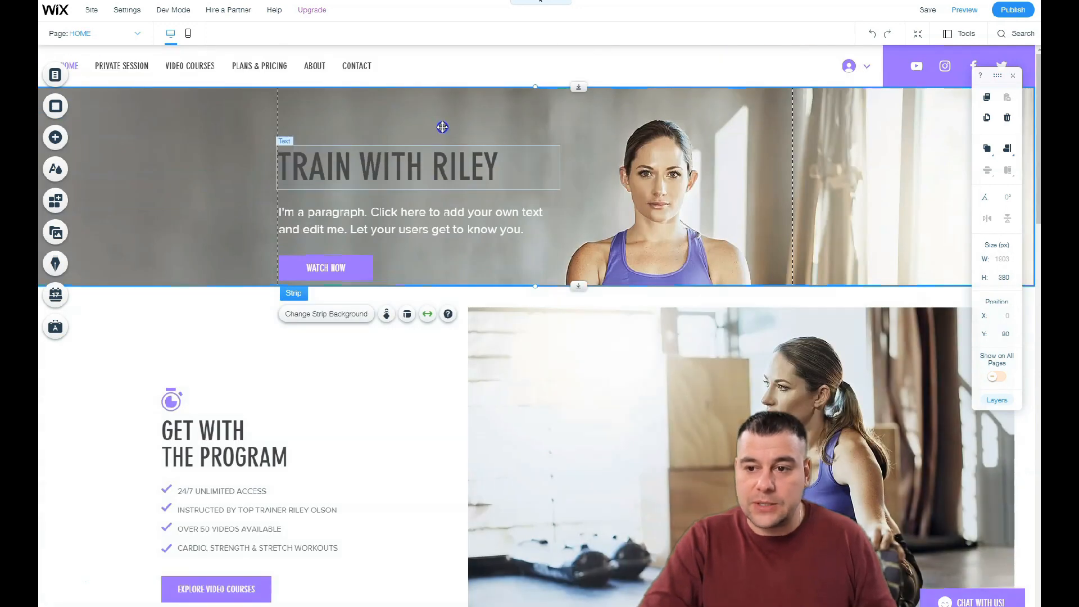
{"action": "double_click", "coordinate": [374, 116]}
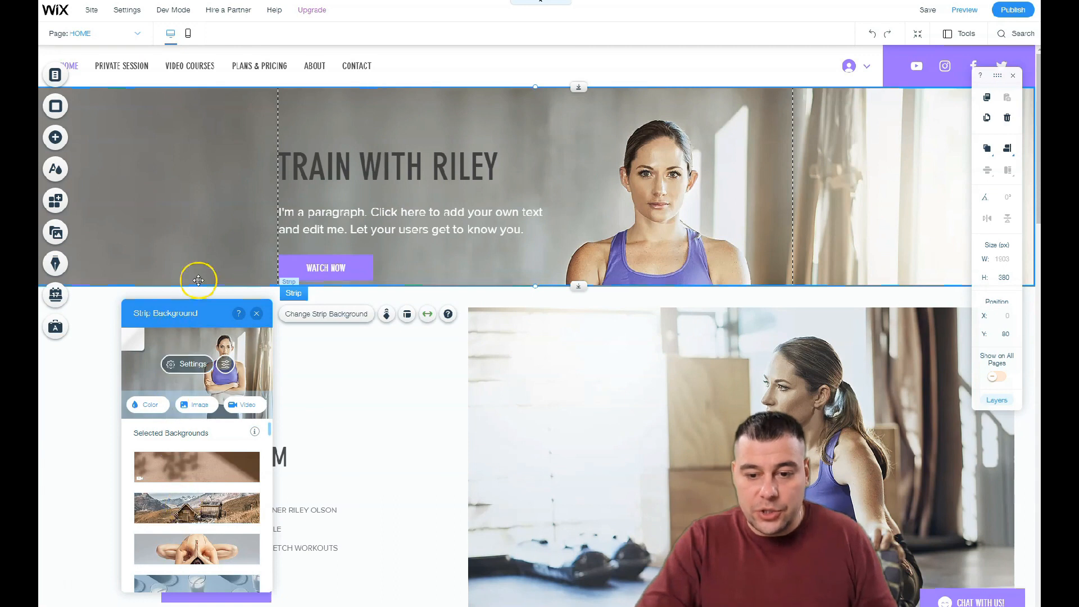
{"action": "left_click", "coordinate": [184, 366]}
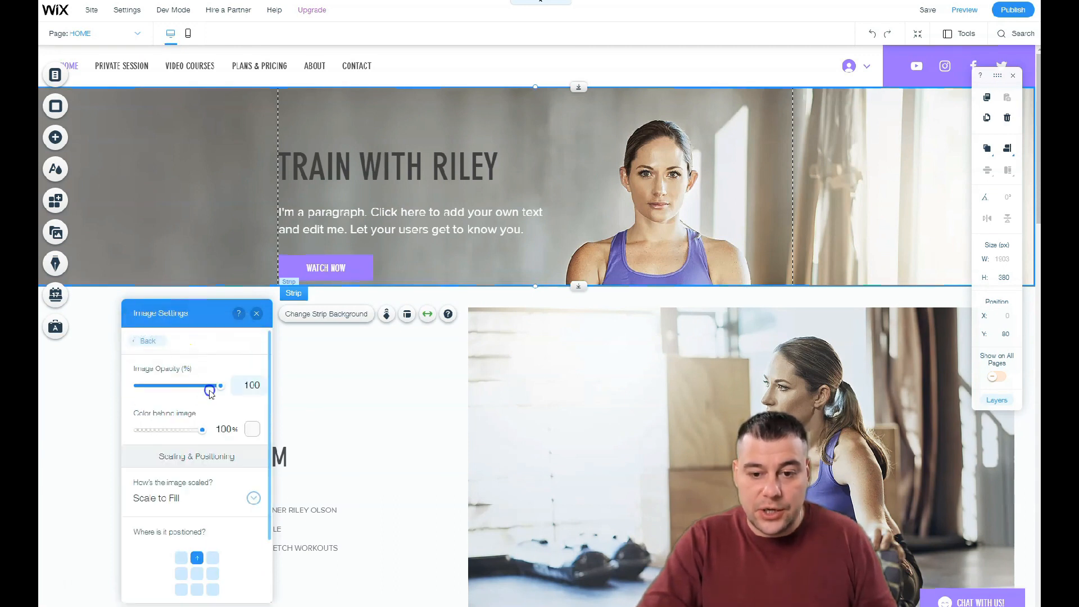
{"action": "mouse_move", "coordinate": [220, 392]}
{"action": "left_mouse_down"}
{"action": "mouse_move", "coordinate": [156, 388]}
{"action": "mouse_move", "coordinate": [220, 387]}
{"action": "left_mouse_up"}
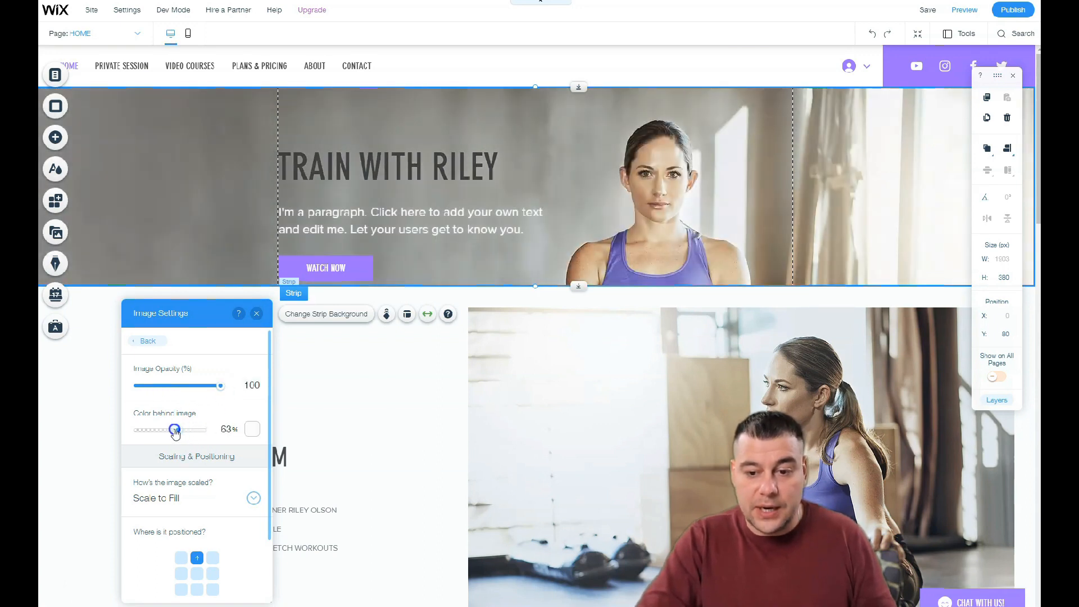
{"action": "left_click_drag", "start_coordinate": [221, 385], "coordinate": [176, 385]}
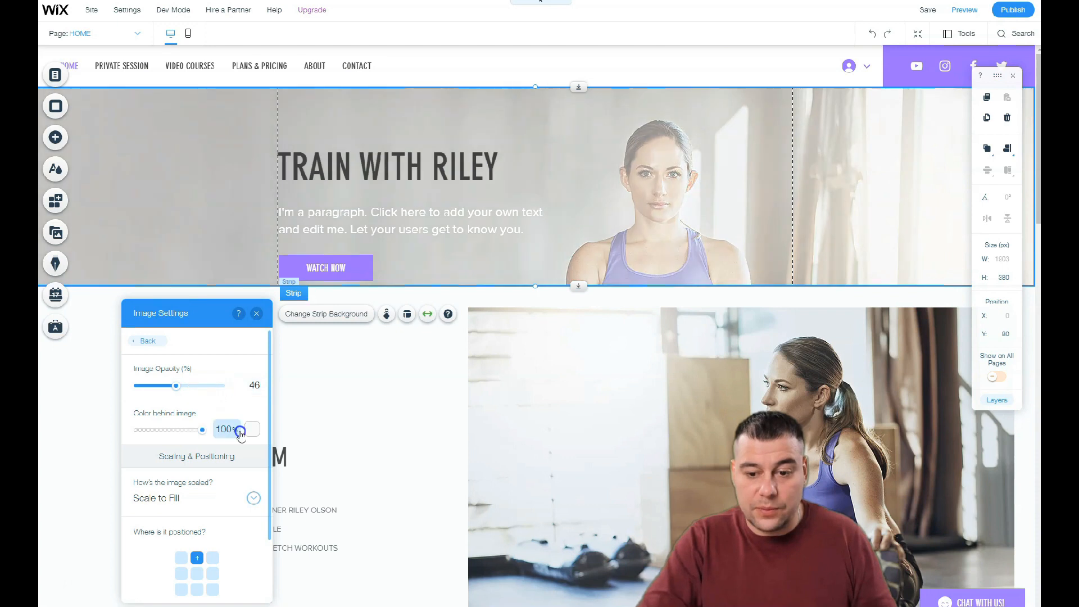
{"action": "left_click", "coordinate": [252, 429]}
{"action": "left_click", "coordinate": [288, 475]}
{"action": "left_click", "coordinate": [289, 479]}
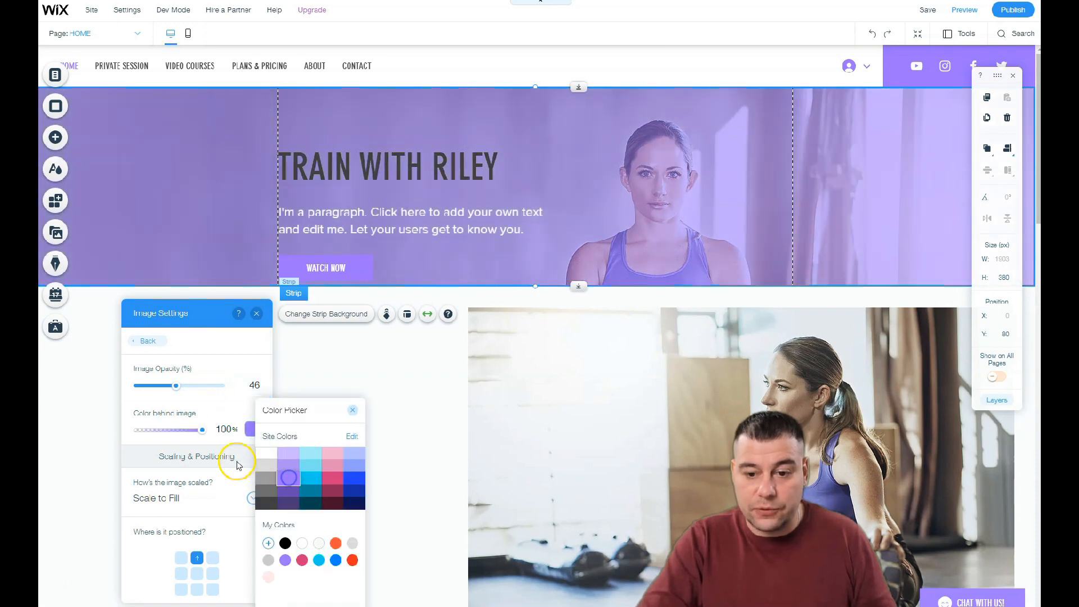
Adjust the strength of the color behind the hero image, ending at 100%, and restore the image opacity to 100%
{"action": "left_click", "coordinate": [181, 428]}
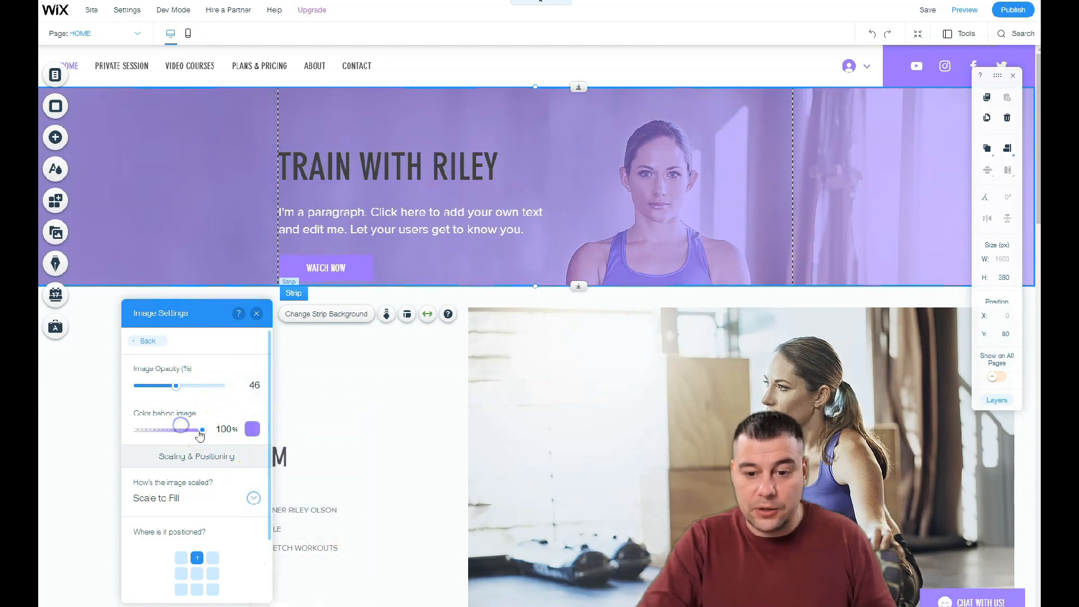
{"action": "left_click_drag", "start_coordinate": [167, 428], "coordinate": [212, 429]}
{"action": "left_click", "coordinate": [175, 387]}
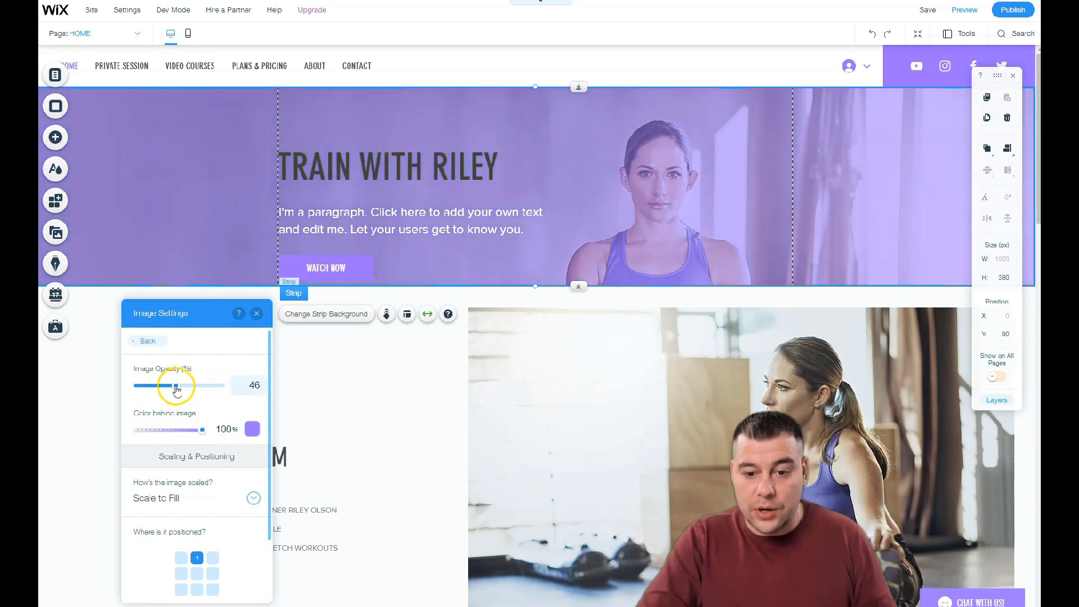
{"action": "left_click_drag", "start_coordinate": [175, 388], "coordinate": [225, 386]}
Try the bottom-center position for the hero background image, restore top-center, and close the image settings
{"action": "scroll", "coordinate": [204, 474], "scroll_direction": "down", "scroll_amount": 2}
{"action": "left_click", "coordinate": [197, 497]}
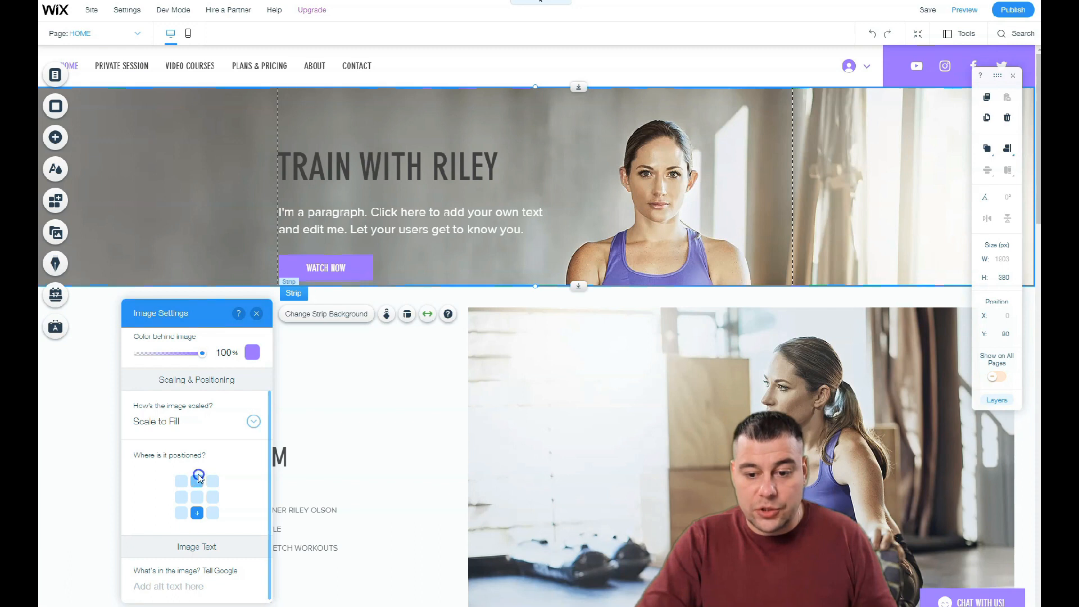
{"action": "left_click", "coordinate": [199, 489]}
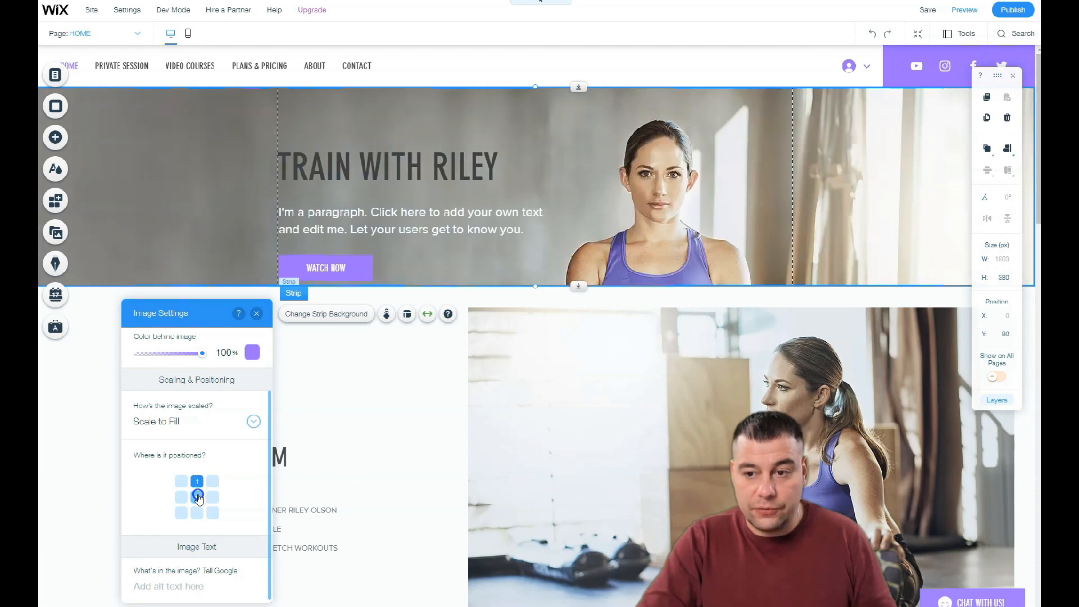
{"action": "left_click", "coordinate": [198, 498]}
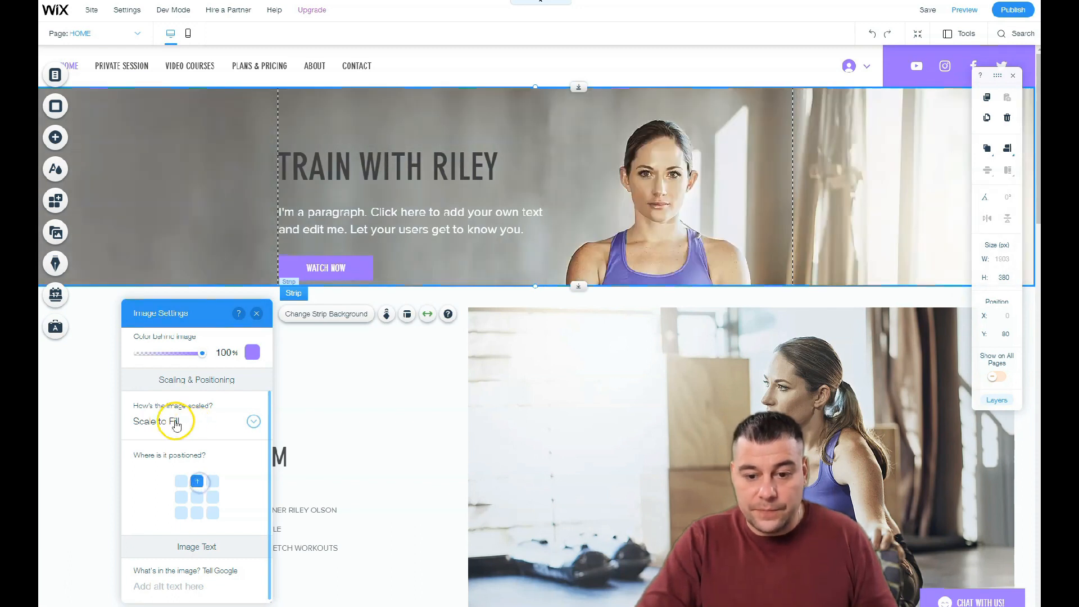
{"action": "left_click", "coordinate": [246, 426]}
{"action": "left_click", "coordinate": [176, 422]}
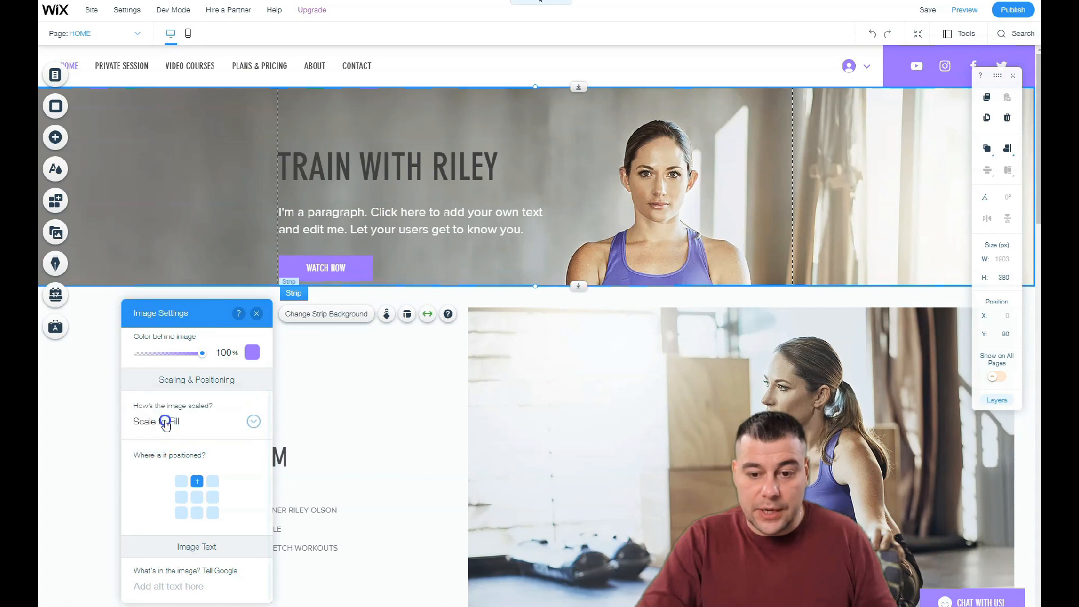
{"action": "left_click", "coordinate": [257, 316]}
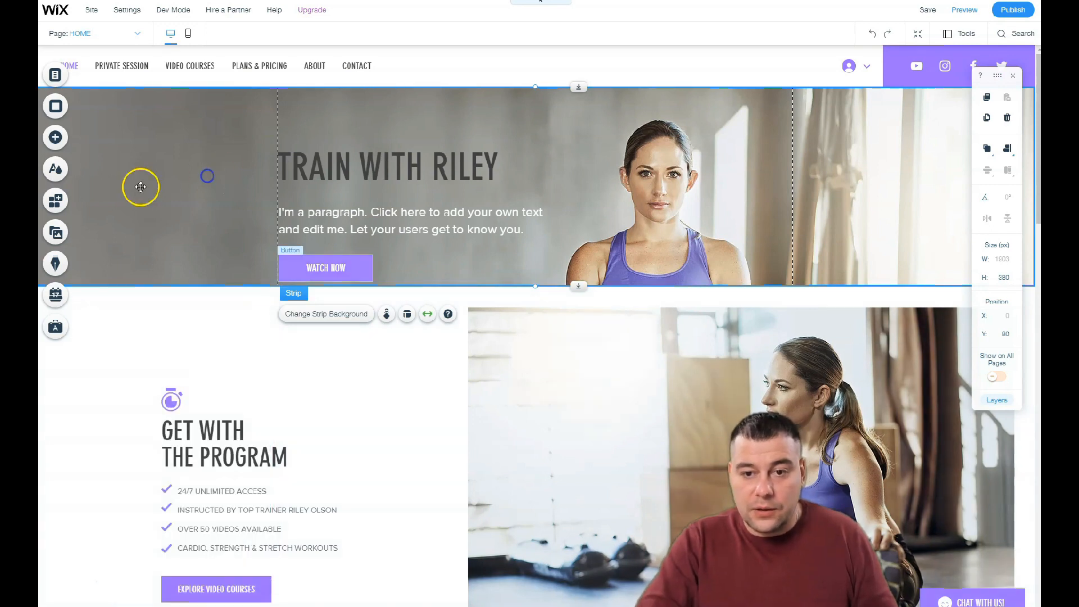
Browse backgrounds for the hero strip, including the Media from Wix images filtered to the Abstract category
{"action": "double_click", "coordinate": [193, 209]}
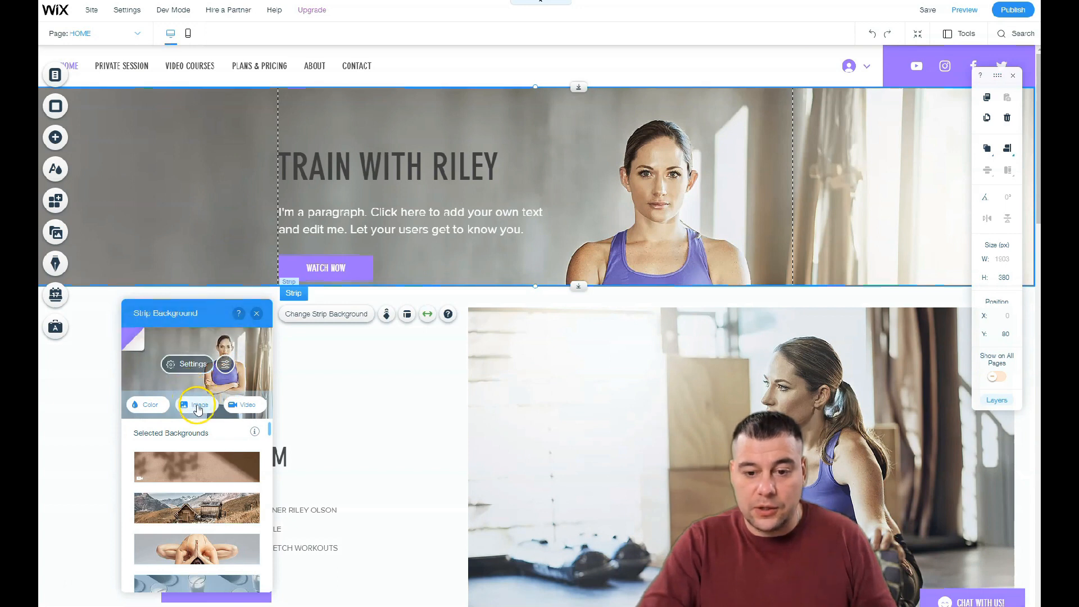
{"action": "scroll", "coordinate": [197, 509], "scroll_direction": "down", "scroll_amount": 5}
{"action": "scroll", "coordinate": [201, 510], "scroll_direction": "down", "scroll_amount": 10}
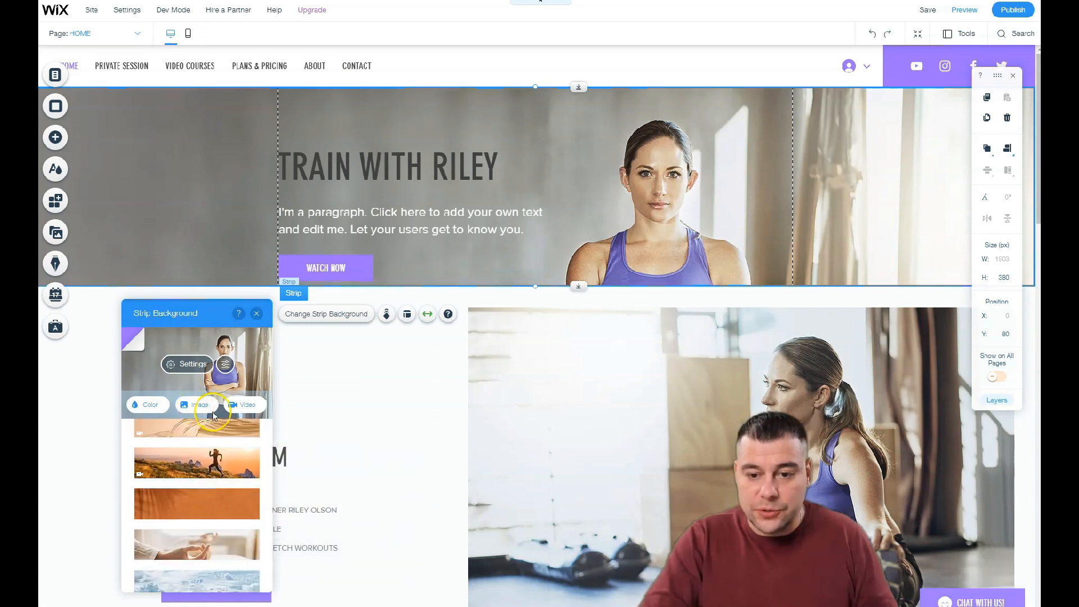
{"action": "left_click", "coordinate": [213, 414]}
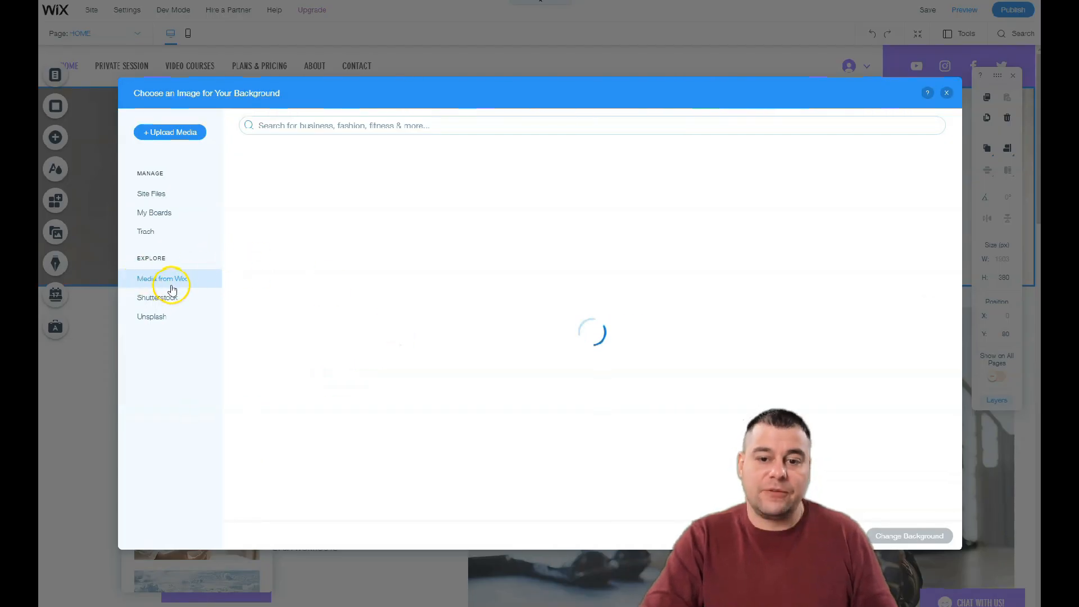
{"action": "left_click", "coordinate": [350, 125]}
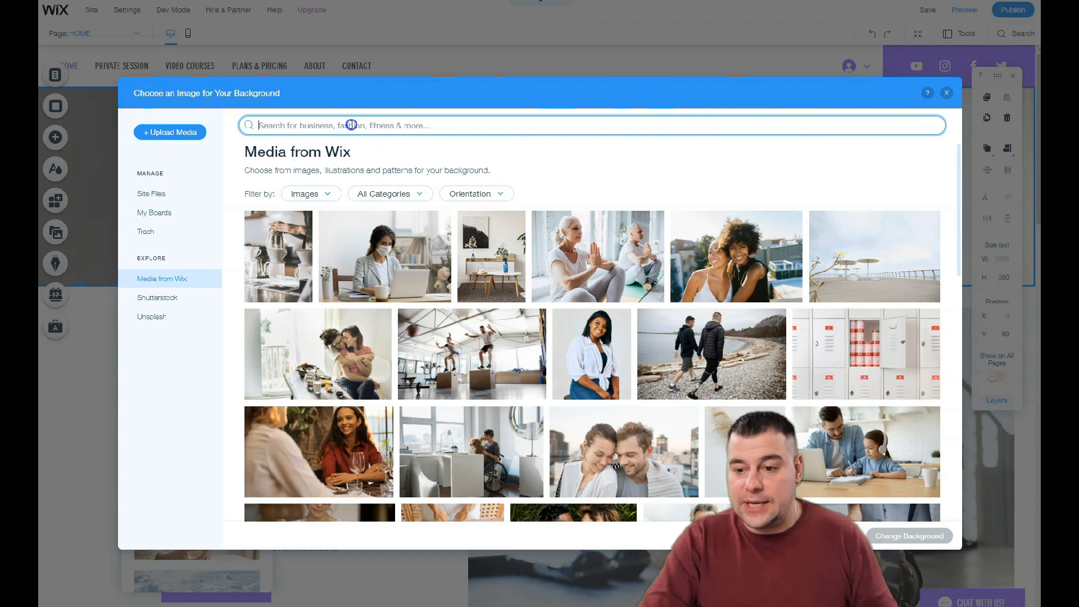
{"action": "left_click", "coordinate": [329, 195]}
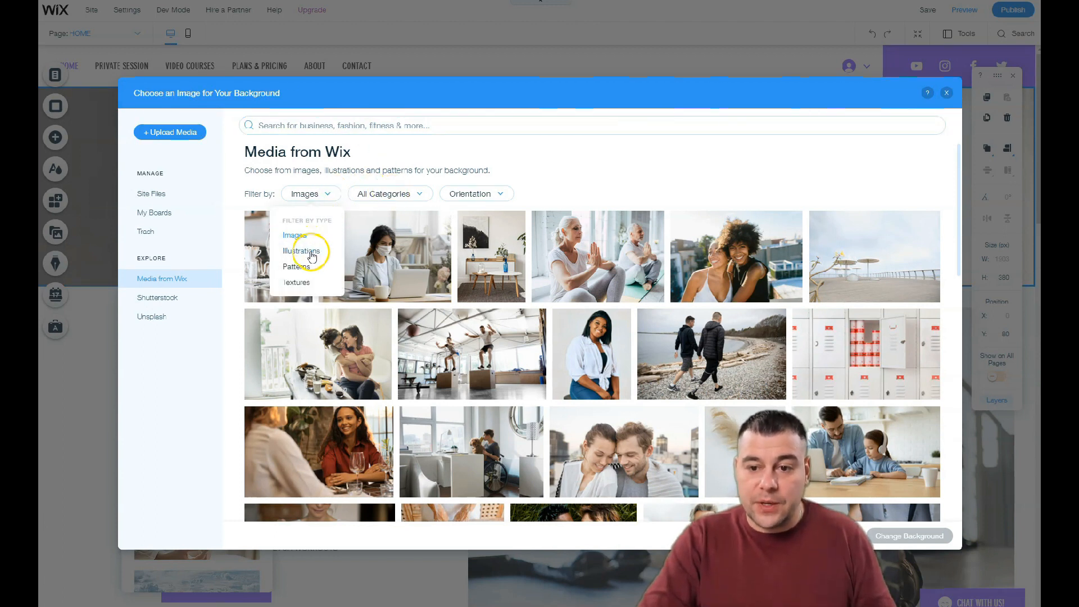
{"action": "left_click", "coordinate": [414, 194]}
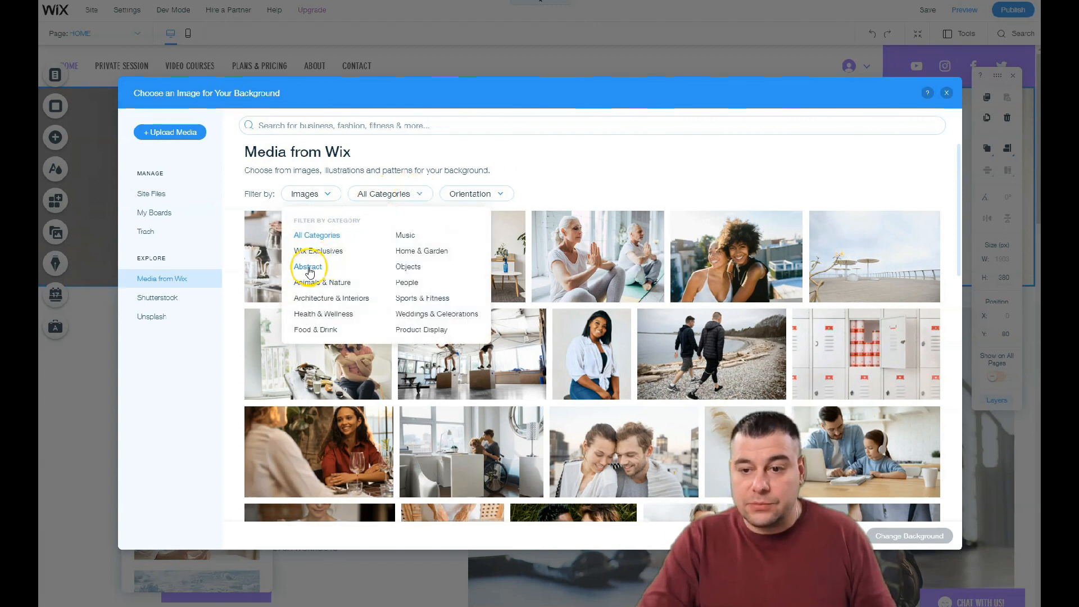
{"action": "left_click", "coordinate": [380, 253]}
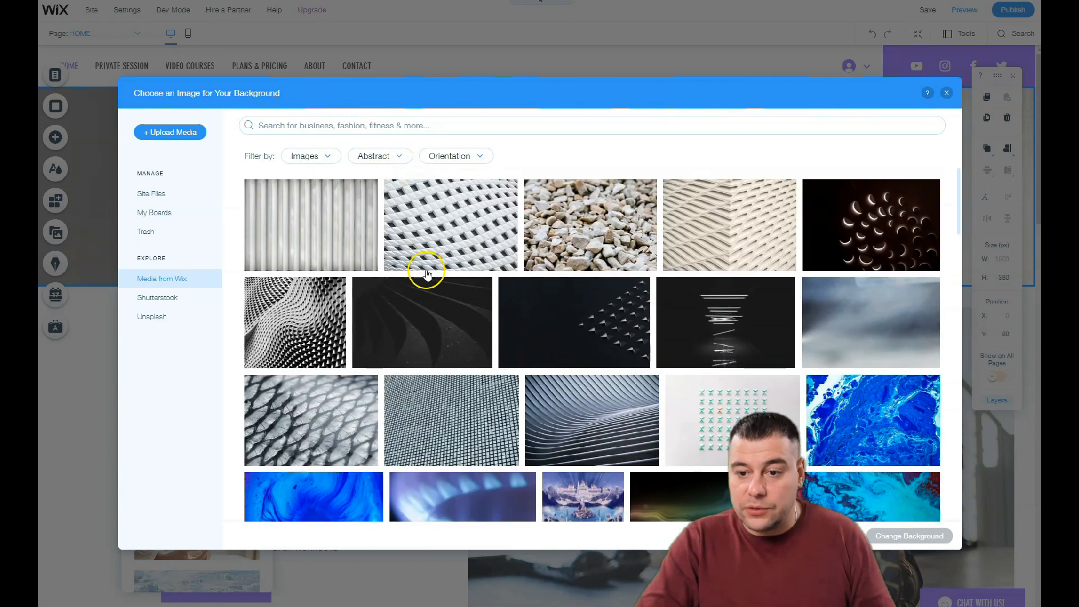
Replace the hero background with the Woman in Sportswear image from Sports & Fitness and extend the strip to about 652 px high
{"action": "scroll", "coordinate": [426, 273], "scroll_direction": "up", "scroll_amount": 3}
{"action": "left_click", "coordinate": [400, 194]}
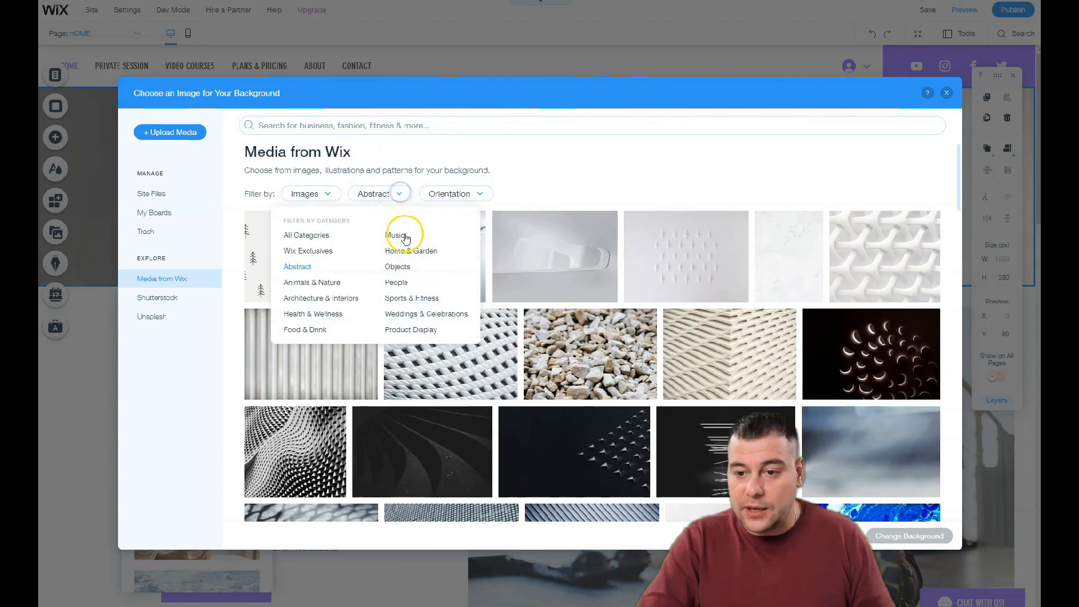
{"action": "left_click", "coordinate": [415, 330]}
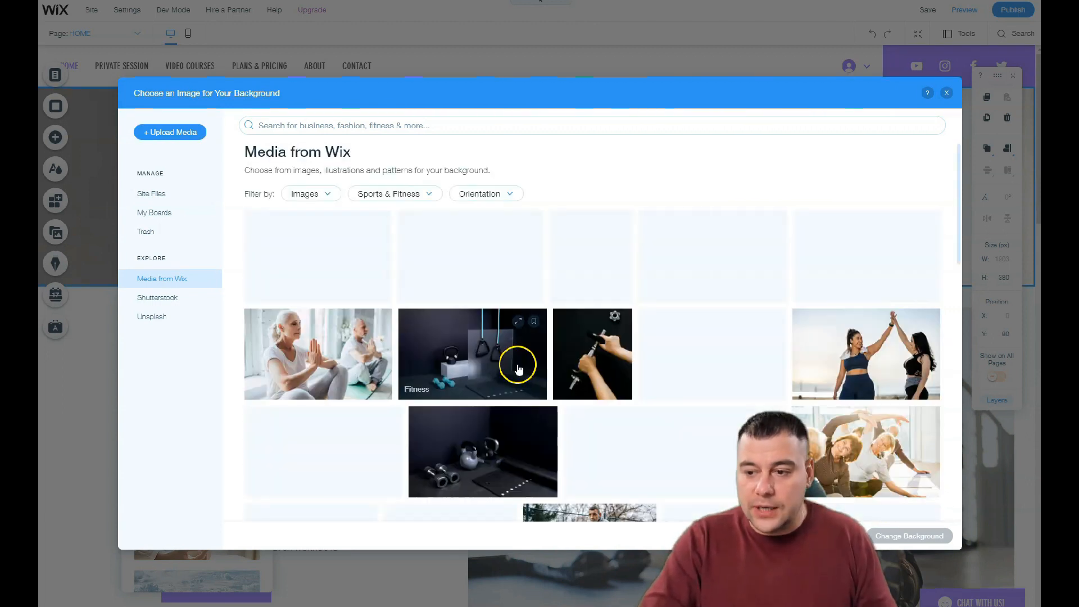
{"action": "scroll", "coordinate": [480, 315], "scroll_direction": "down", "scroll_amount": 2}
{"action": "scroll", "coordinate": [483, 270], "scroll_direction": "up", "scroll_amount": 2}
{"action": "scroll", "coordinate": [494, 298], "scroll_direction": "down", "scroll_amount": 4}
{"action": "scroll", "coordinate": [506, 315], "scroll_direction": "down", "scroll_amount": 1}
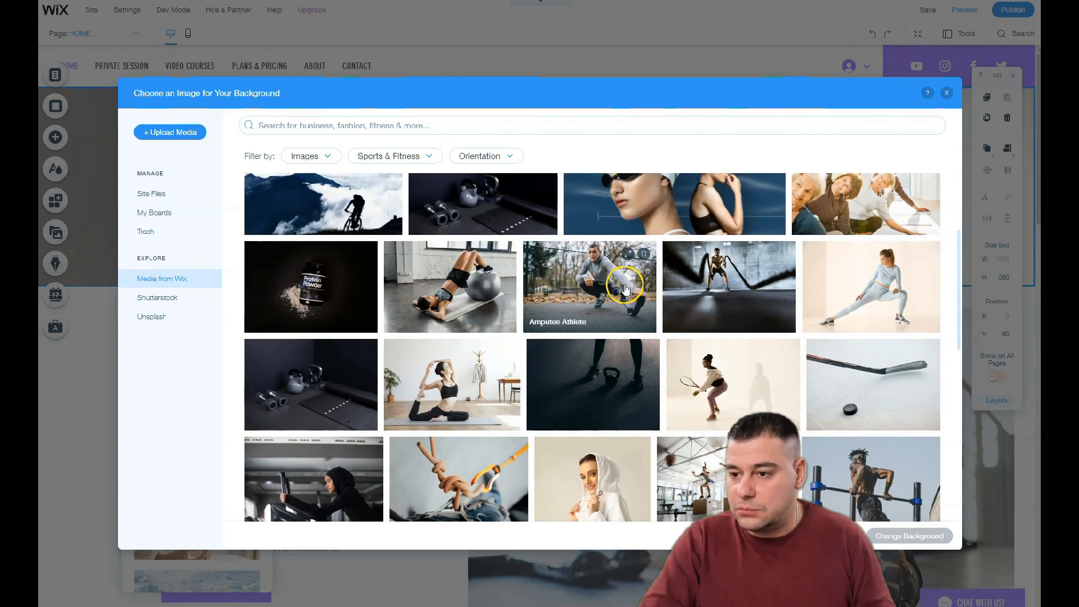
{"action": "scroll", "coordinate": [626, 289], "scroll_direction": "down", "scroll_amount": 3}
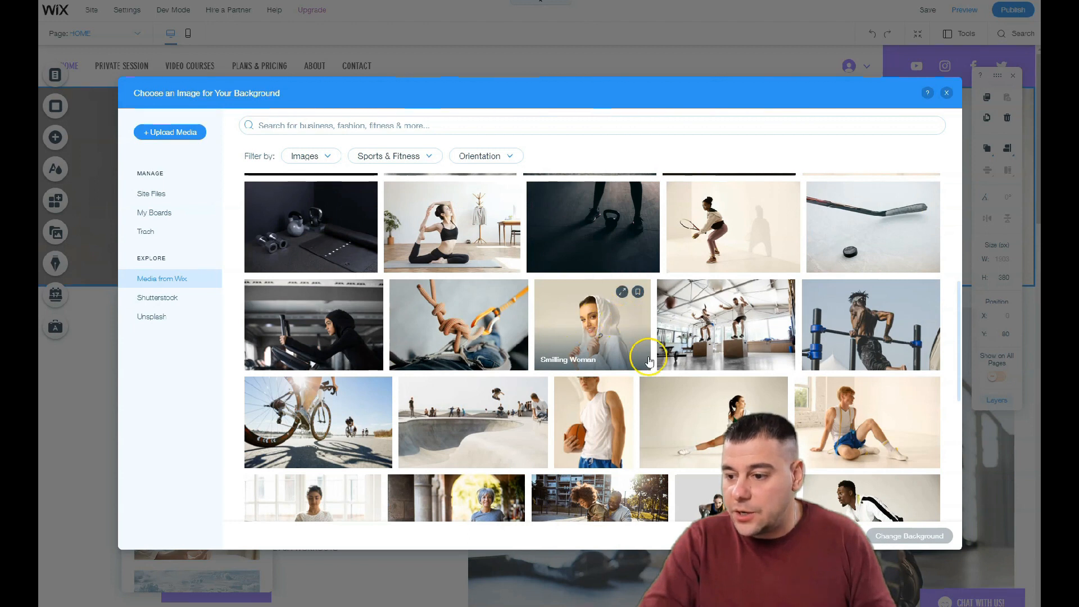
{"action": "left_click", "coordinate": [733, 419]}
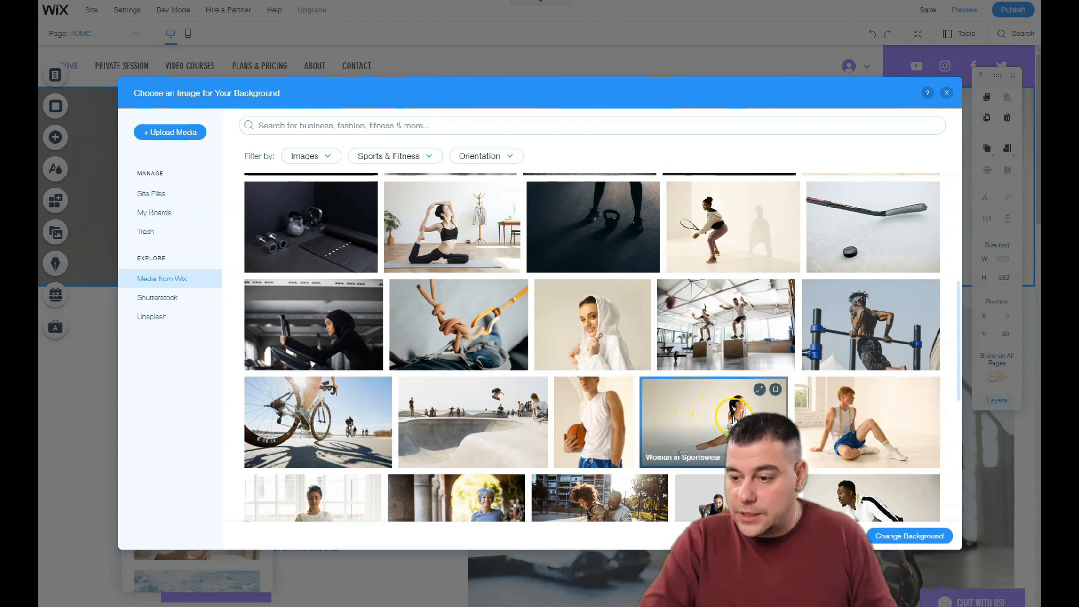
{"action": "left_click", "coordinate": [909, 536]}
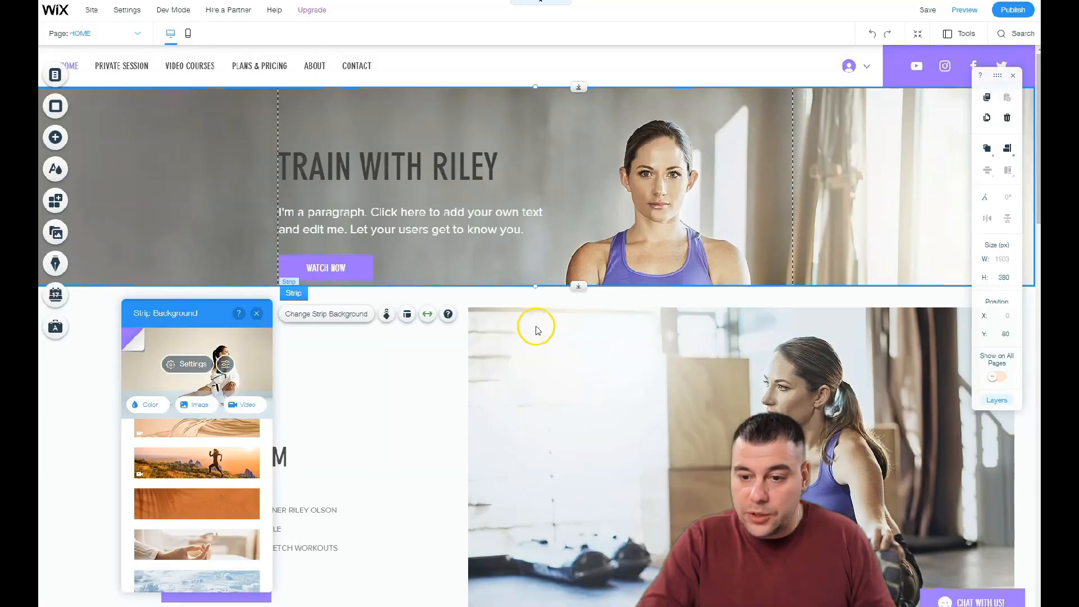
{"action": "left_click_drag", "start_coordinate": [578, 284], "coordinate": [593, 430]}
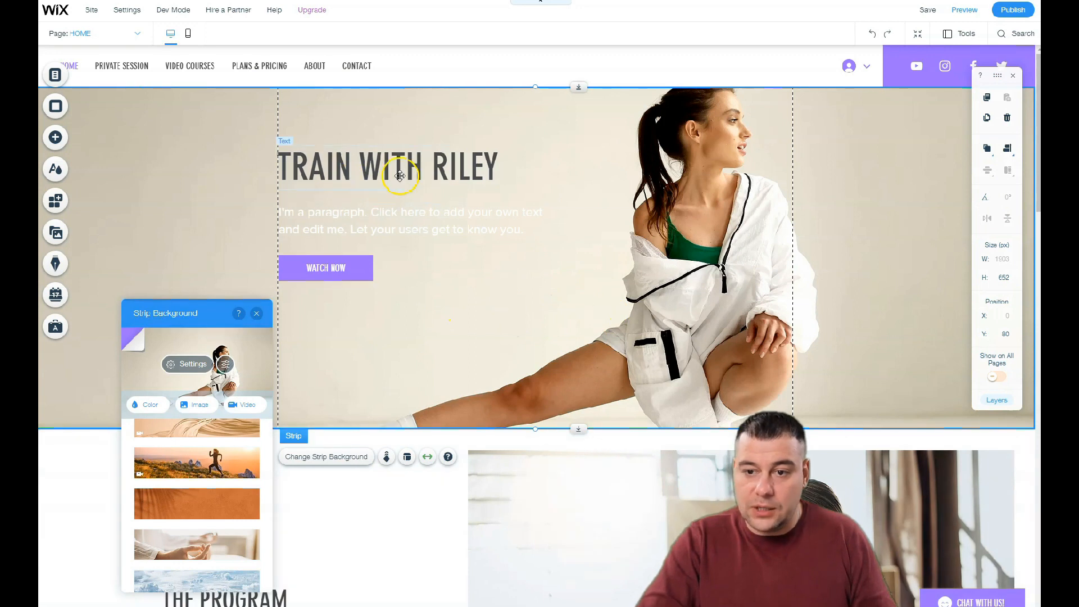
Recolor the hero paragraph text to purple #9966FF and return to the strip
{"action": "left_click", "coordinate": [415, 213]}
{"action": "left_click", "coordinate": [416, 214]}
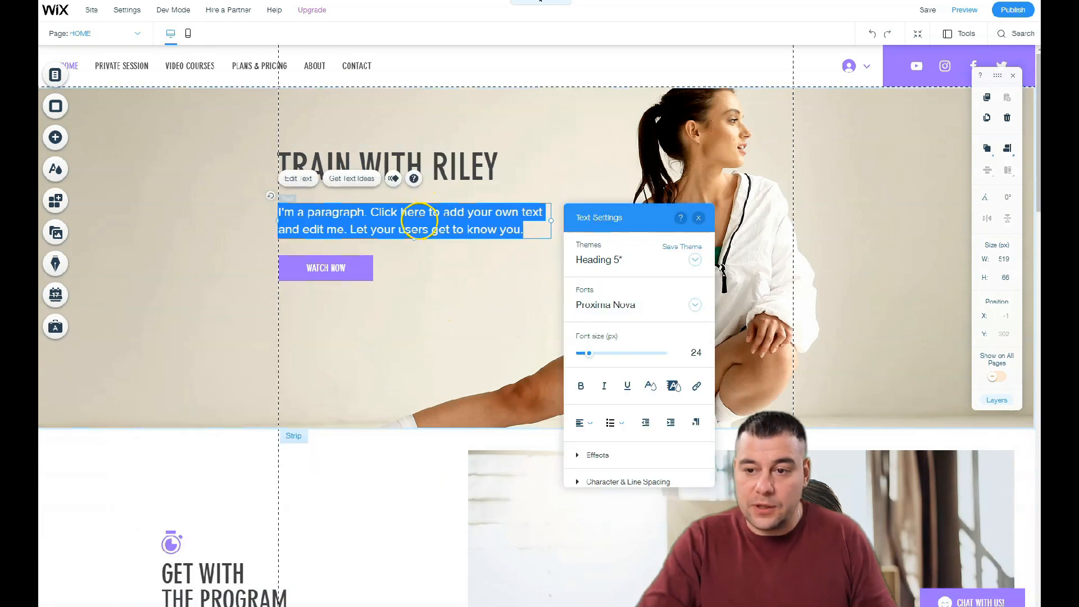
{"action": "left_click", "coordinate": [646, 393]}
{"action": "left_click", "coordinate": [604, 403]}
{"action": "left_click", "coordinate": [586, 404]}
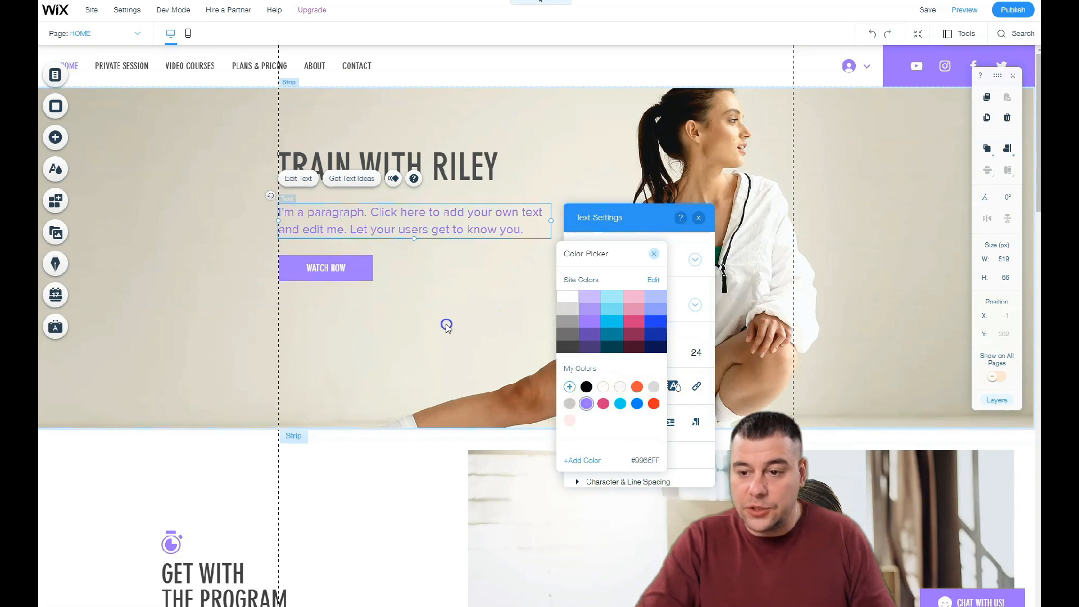
{"action": "left_click", "coordinate": [393, 249]}
{"action": "left_click", "coordinate": [431, 313]}
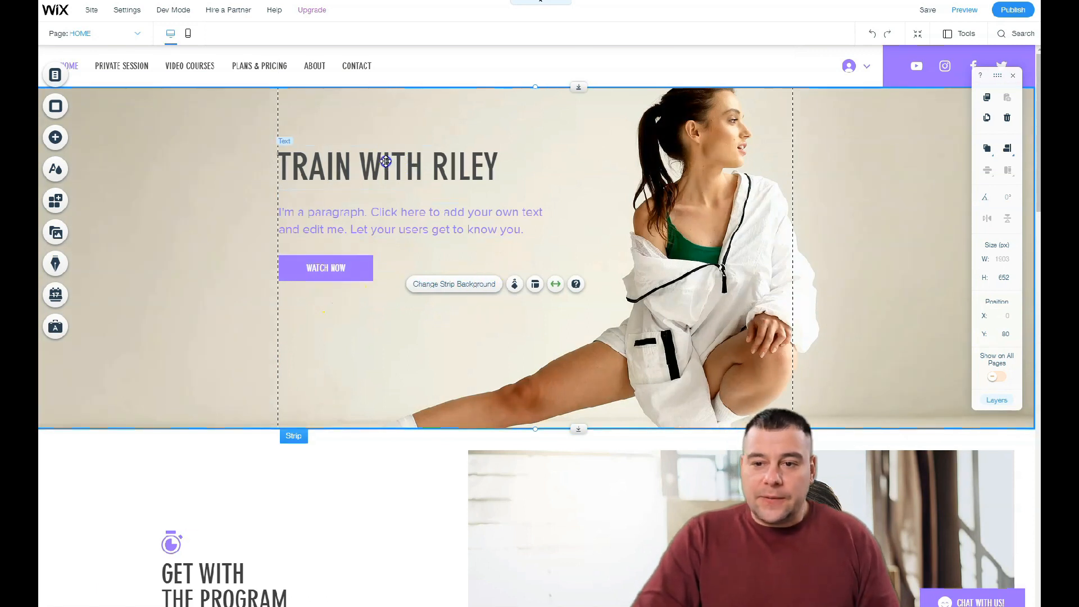
Move the hero heading to about X 220, Y 148 and raise the paragraph slightly closer to it
{"action": "left_click_drag", "start_coordinate": [362, 167], "coordinate": [510, 143]}
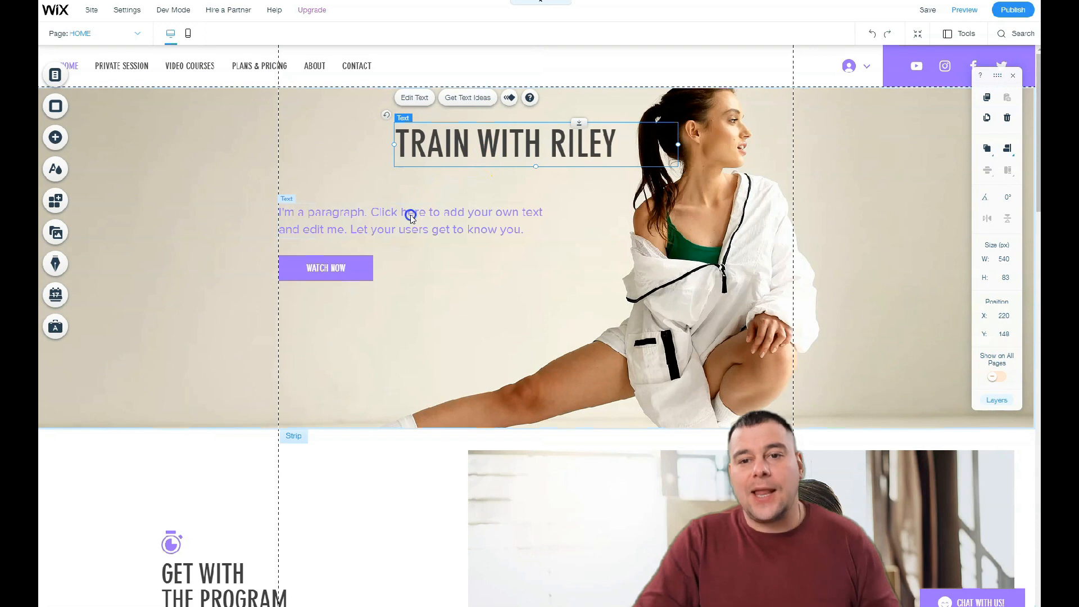
{"action": "left_click_drag", "start_coordinate": [394, 225], "coordinate": [411, 205]}
Place the Watch Now button below the hero paragraph at about X 136, Y 459 and resize it to about 211 × 59 px
{"action": "left_click_drag", "start_coordinate": [342, 262], "coordinate": [602, 218]}
{"action": "left_click_drag", "start_coordinate": [495, 322], "coordinate": [413, 320]}
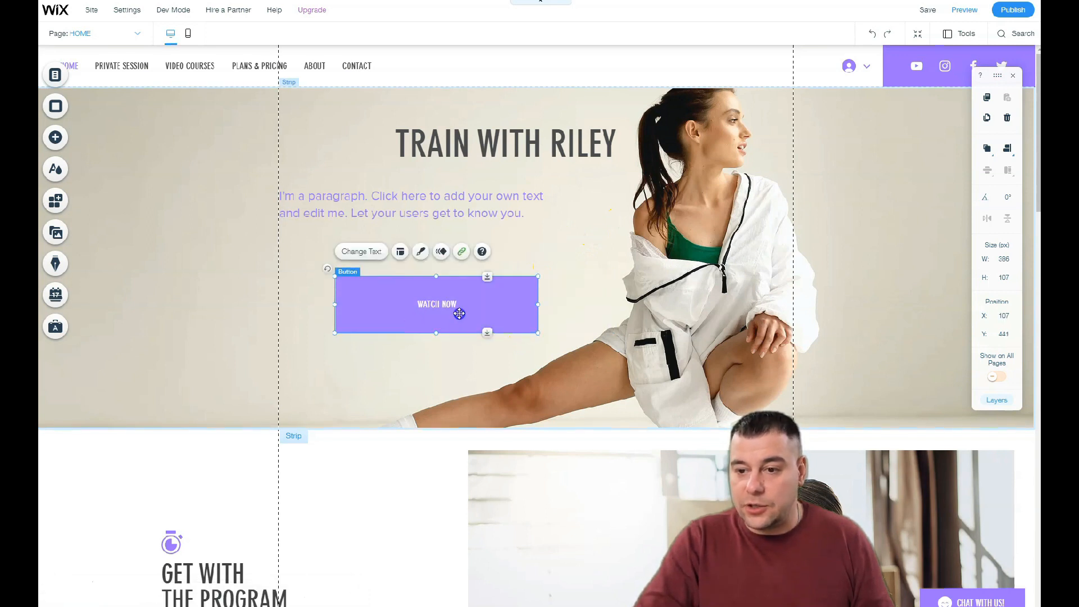
{"action": "left_click_drag", "start_coordinate": [539, 331], "coordinate": [453, 285]}
{"action": "left_click", "coordinate": [388, 295]}
{"action": "left_click_drag", "start_coordinate": [387, 295], "coordinate": [406, 304]}
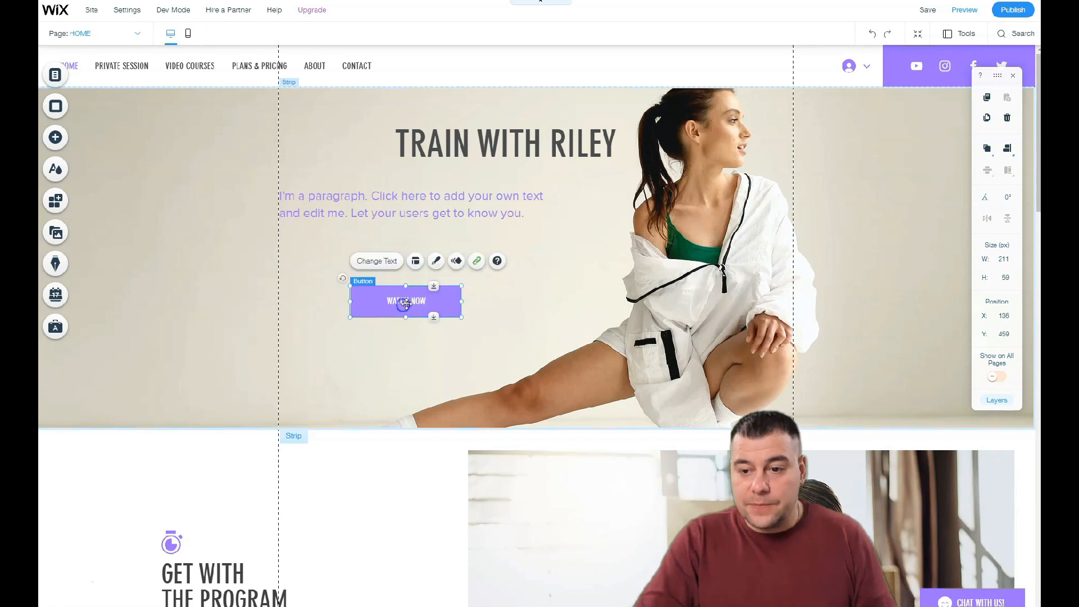
Check the text and link settings of the Watch Now button and close them
{"action": "left_click", "coordinate": [376, 263]}
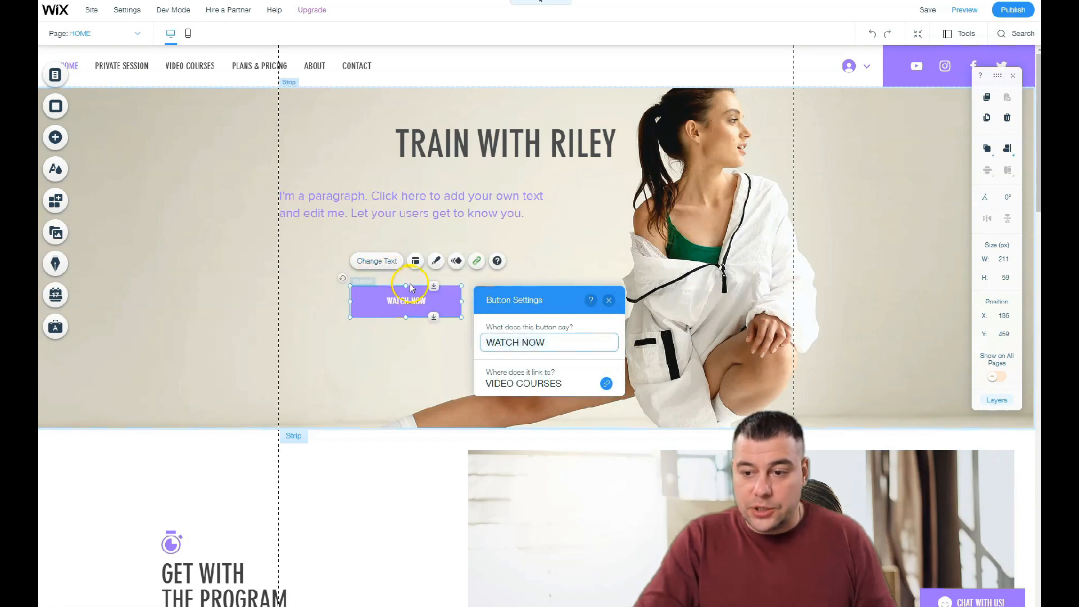
{"action": "left_click", "coordinate": [608, 300]}
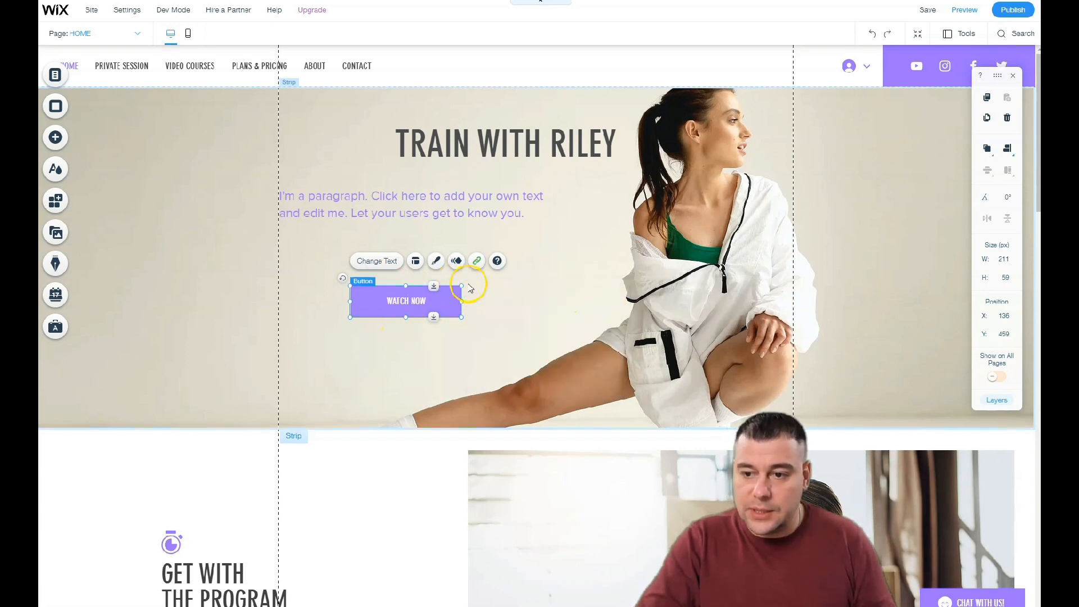
Apply the Expand-In animation to the Watch Now button
{"action": "left_click", "coordinate": [456, 261]}
{"action": "left_click", "coordinate": [262, 205]}
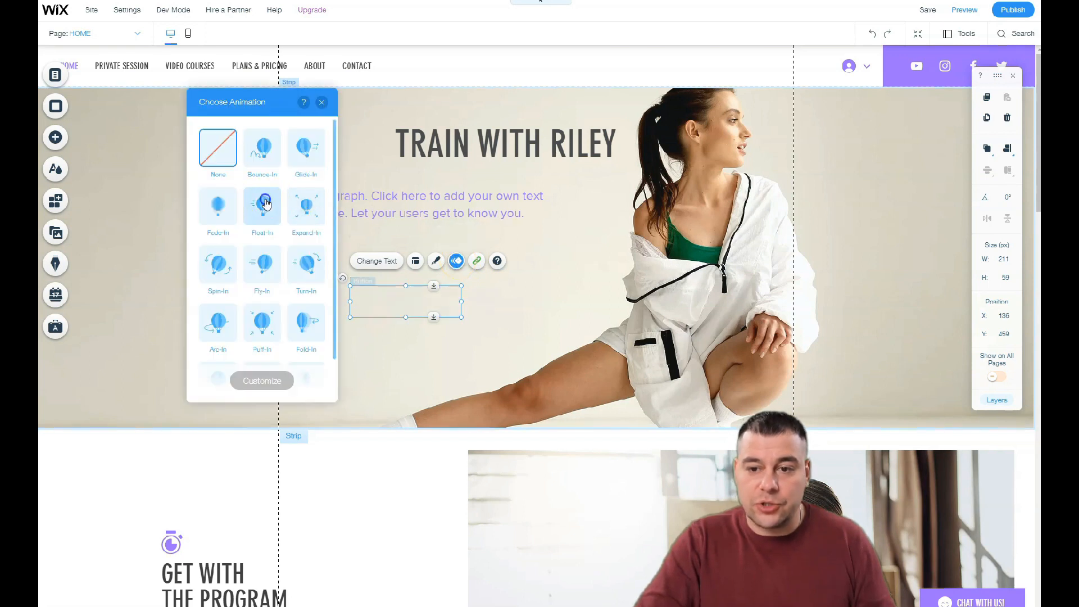
{"action": "left_click", "coordinate": [304, 206]}
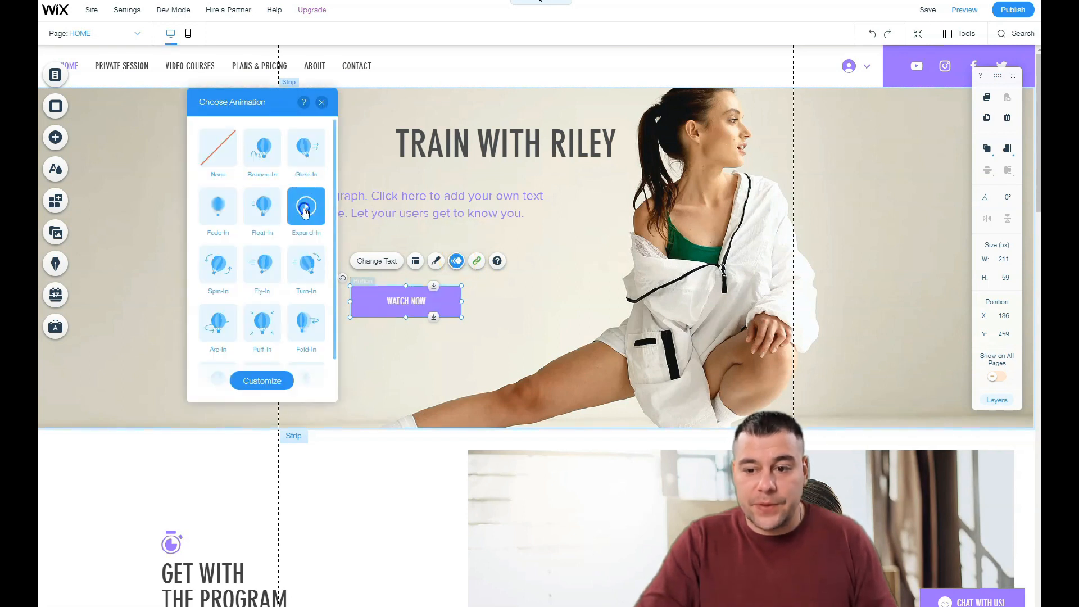
Customize the Watch Now button's regular design by lowering its background fill opacity to 24%
{"action": "left_click", "coordinate": [433, 262]}
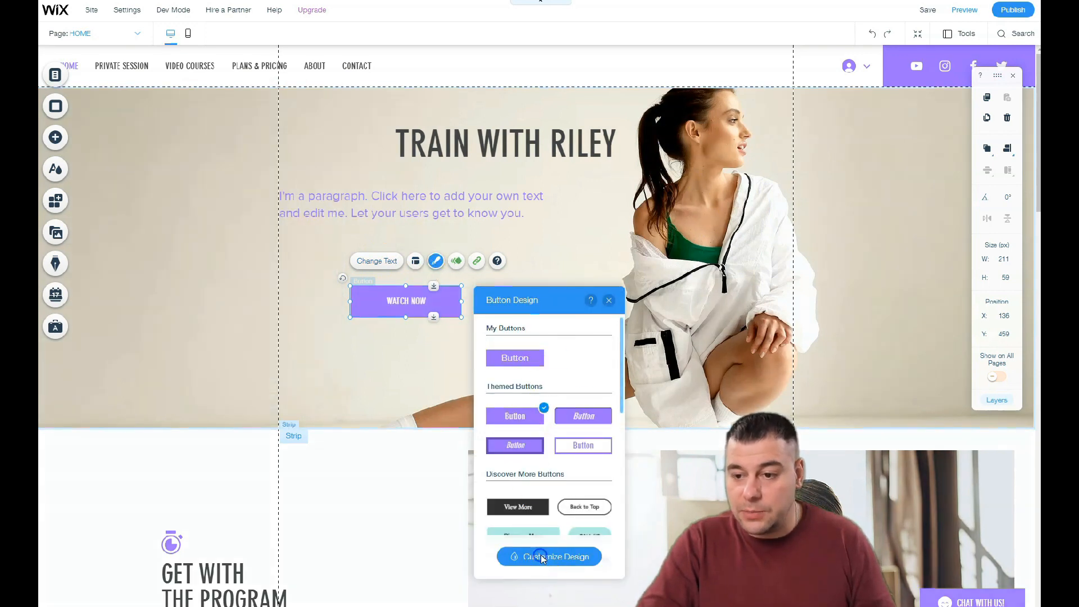
{"action": "left_click", "coordinate": [540, 557]}
{"action": "left_click", "coordinate": [531, 422]}
{"action": "left_click_drag", "start_coordinate": [550, 456], "coordinate": [523, 460]}
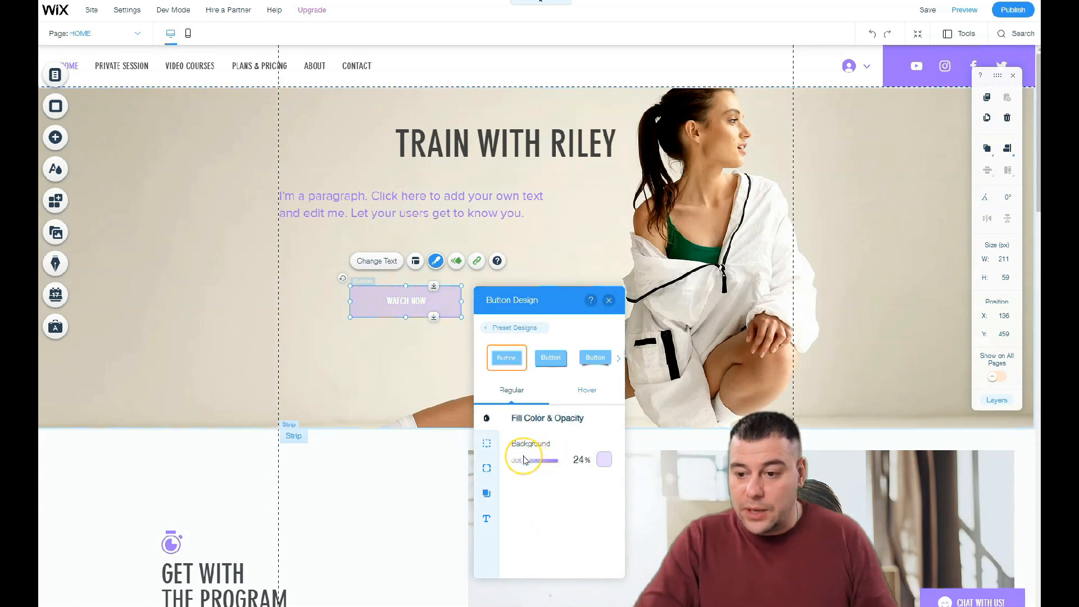
Recolor the Watch Now button text to the medium purple from the site colors
{"action": "left_click", "coordinate": [486, 518]}
{"action": "left_click", "coordinate": [604, 445]}
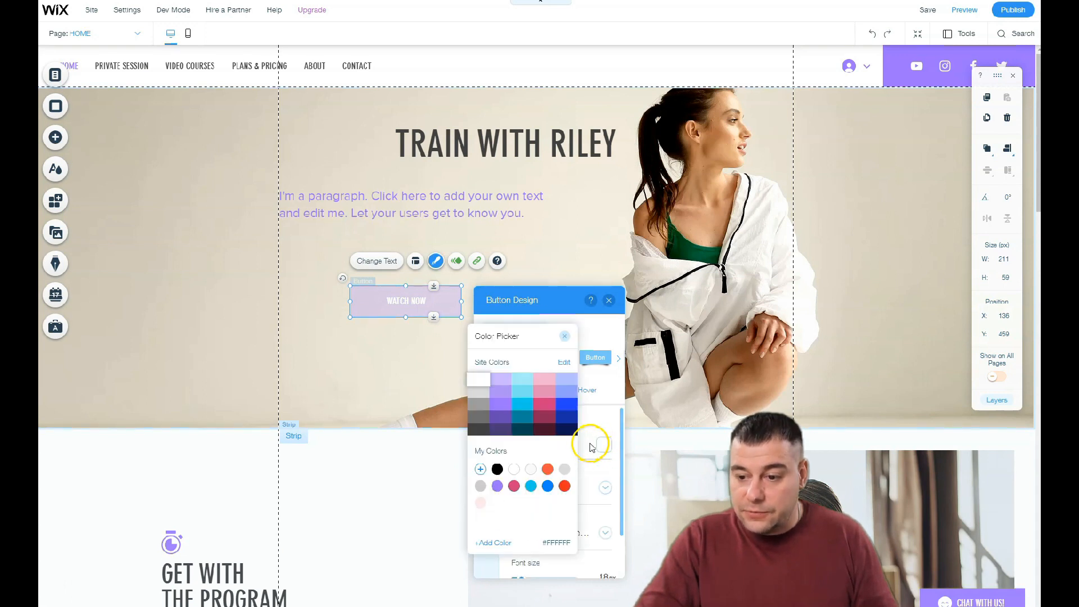
{"action": "left_click", "coordinate": [501, 405]}
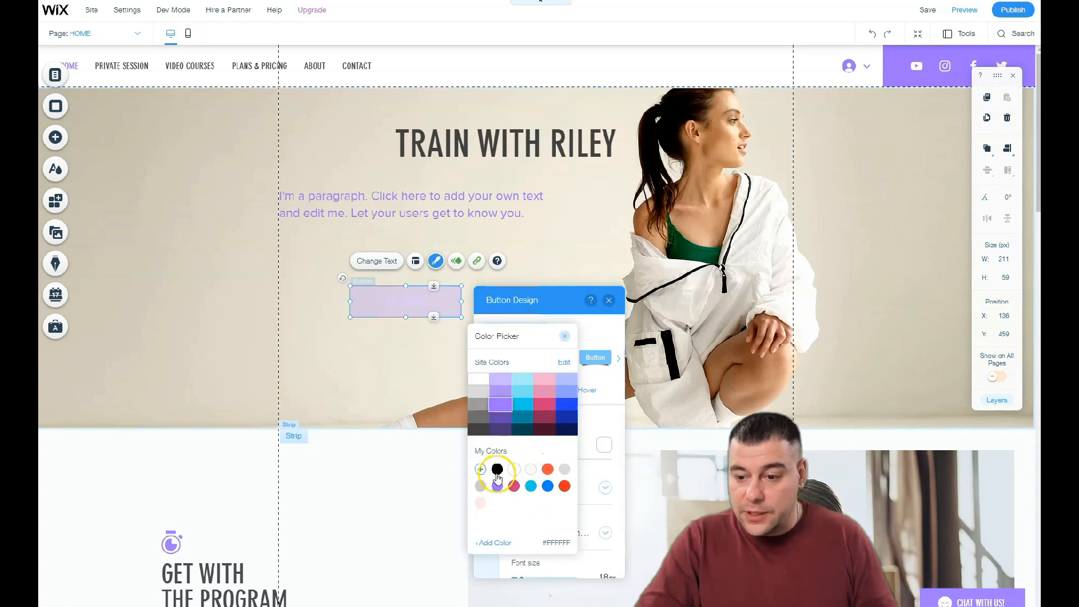
{"action": "left_click", "coordinate": [564, 337]}
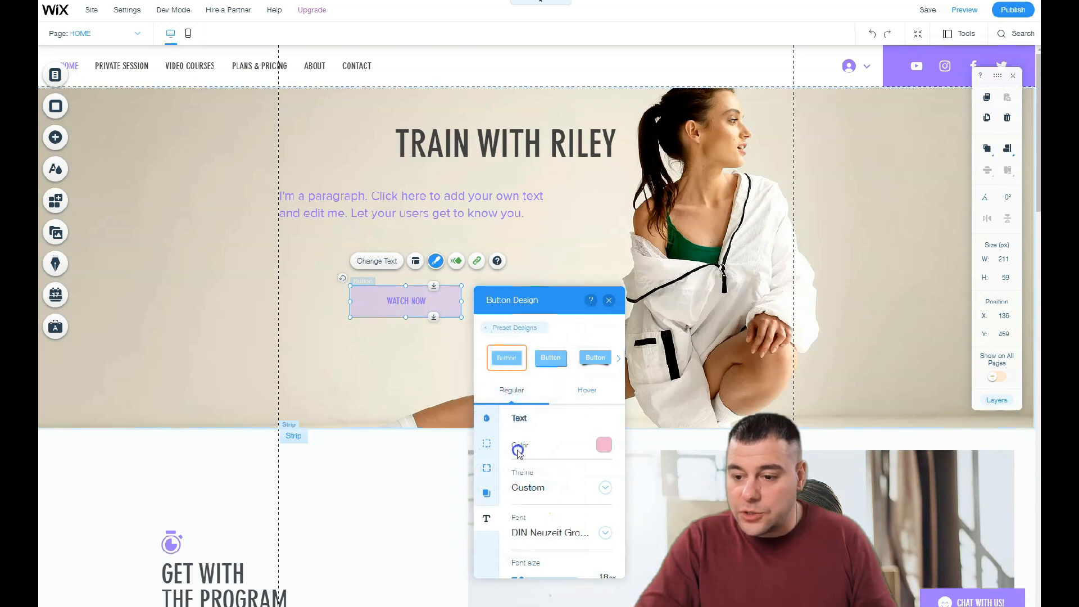
Set the Watch Now button text to the Damion font at 41 px and finish the button design
{"action": "scroll", "coordinate": [523, 489], "scroll_direction": "down", "scroll_amount": 1}
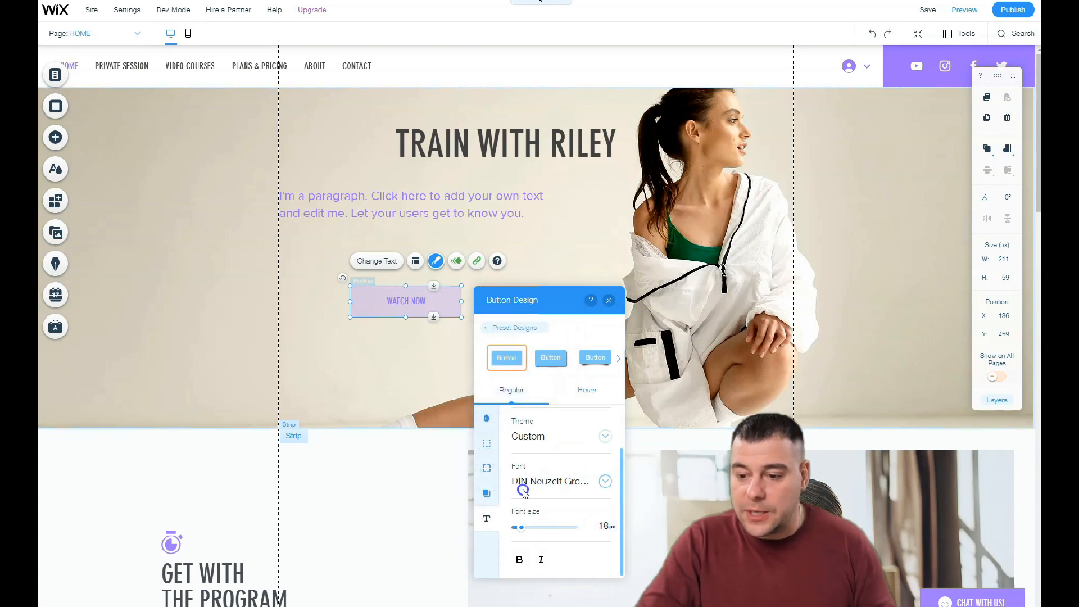
{"action": "left_click", "coordinate": [606, 482]}
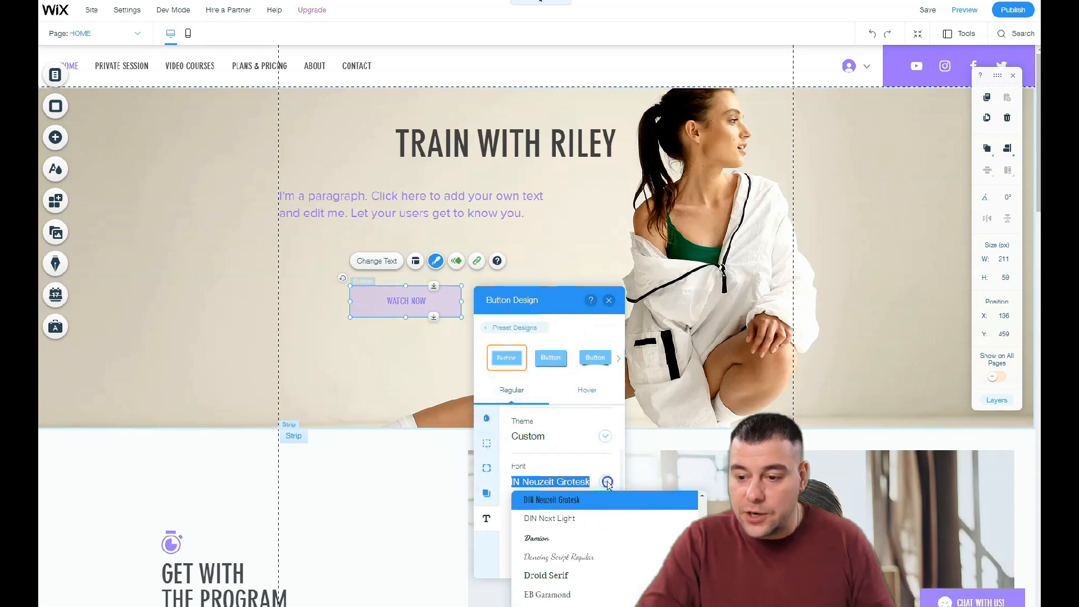
{"action": "left_click", "coordinate": [543, 535]}
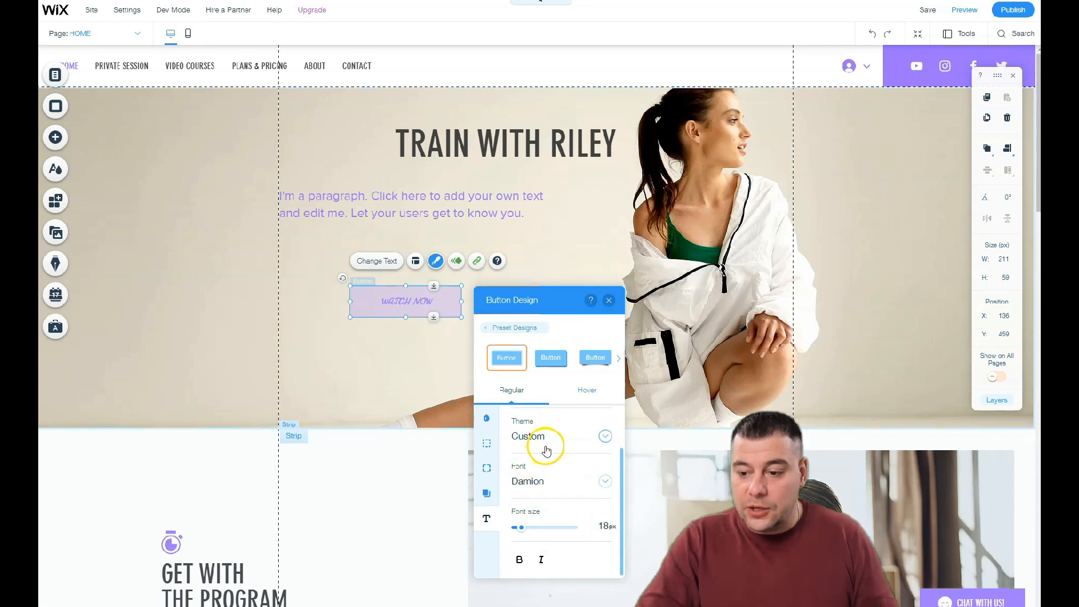
{"action": "mouse_move", "coordinate": [531, 533]}
{"action": "left_mouse_down"}
{"action": "mouse_move", "coordinate": [541, 531]}
{"action": "mouse_move", "coordinate": [526, 533]}
{"action": "left_mouse_up"}
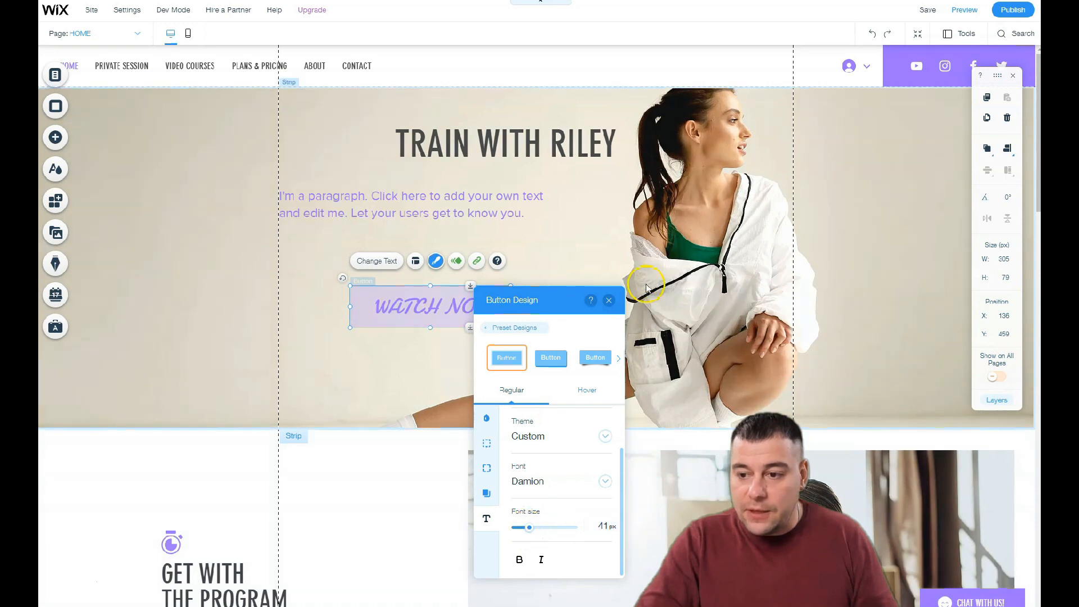
{"action": "left_click", "coordinate": [608, 300]}
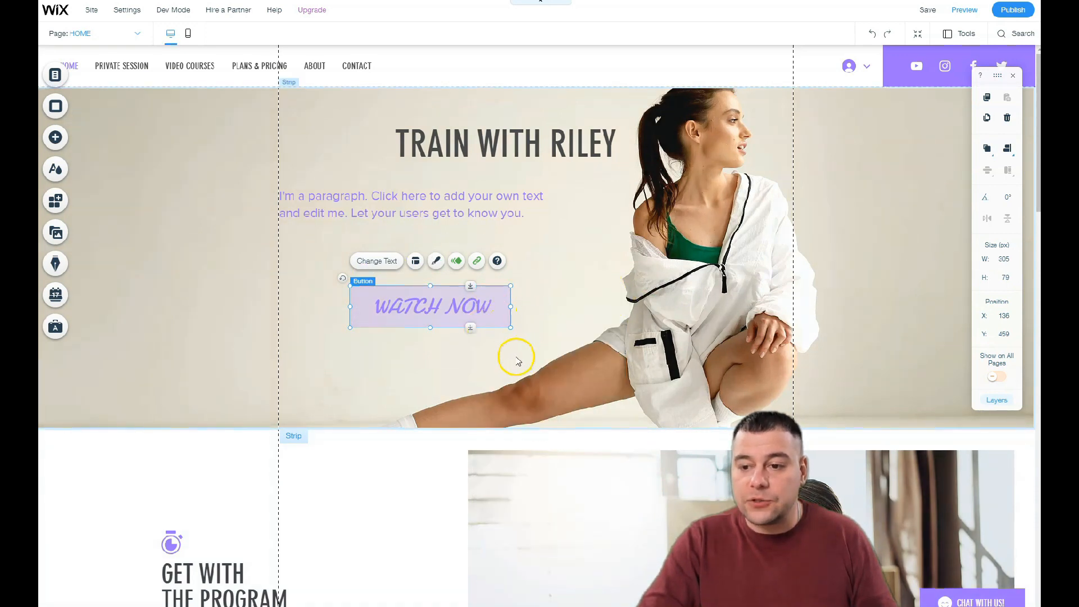
Review the link types offered for the Watch Now button, including Email, and close without applying a change
{"action": "left_click", "coordinate": [477, 261]}
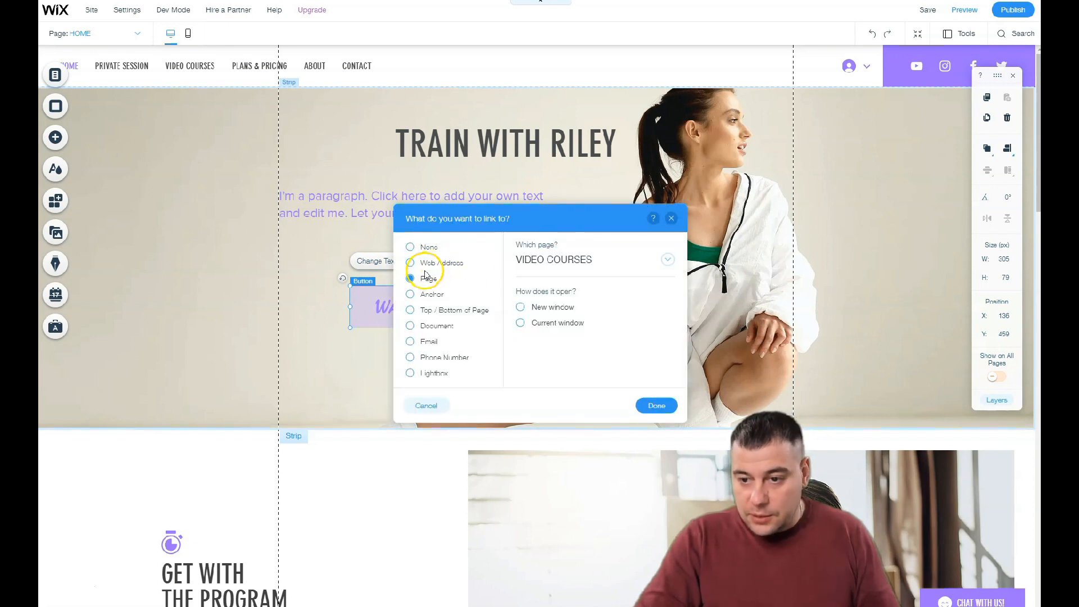
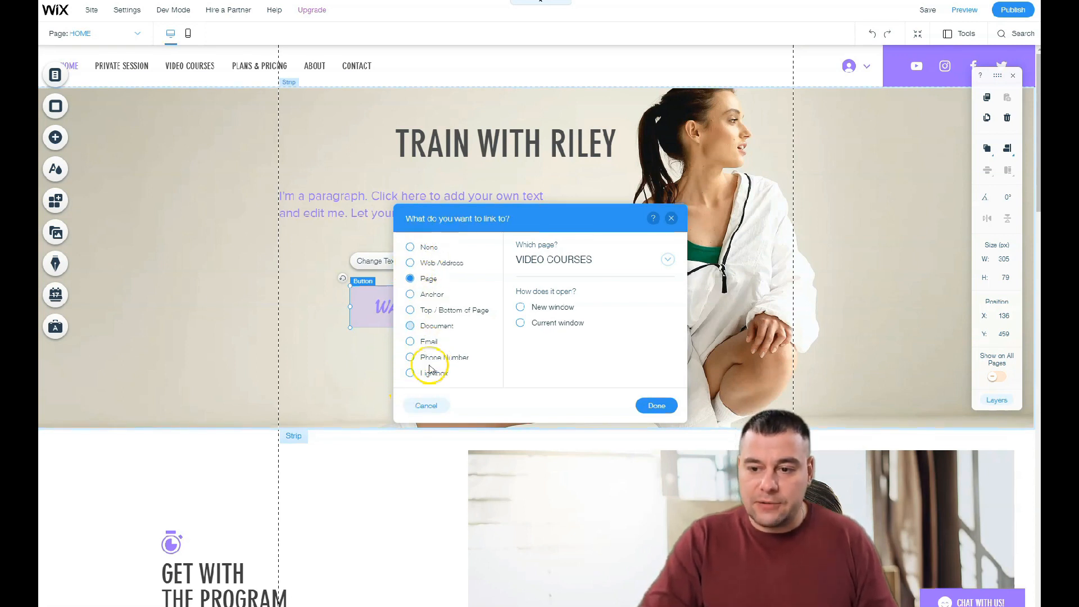
{"action": "left_click", "coordinate": [410, 342]}
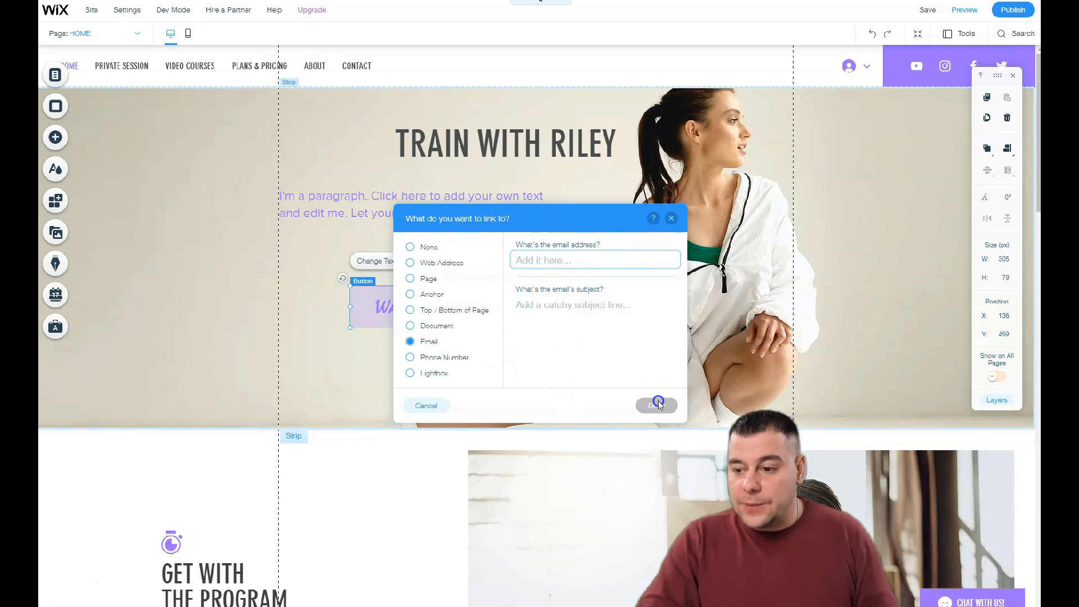
{"action": "left_click", "coordinate": [670, 219]}
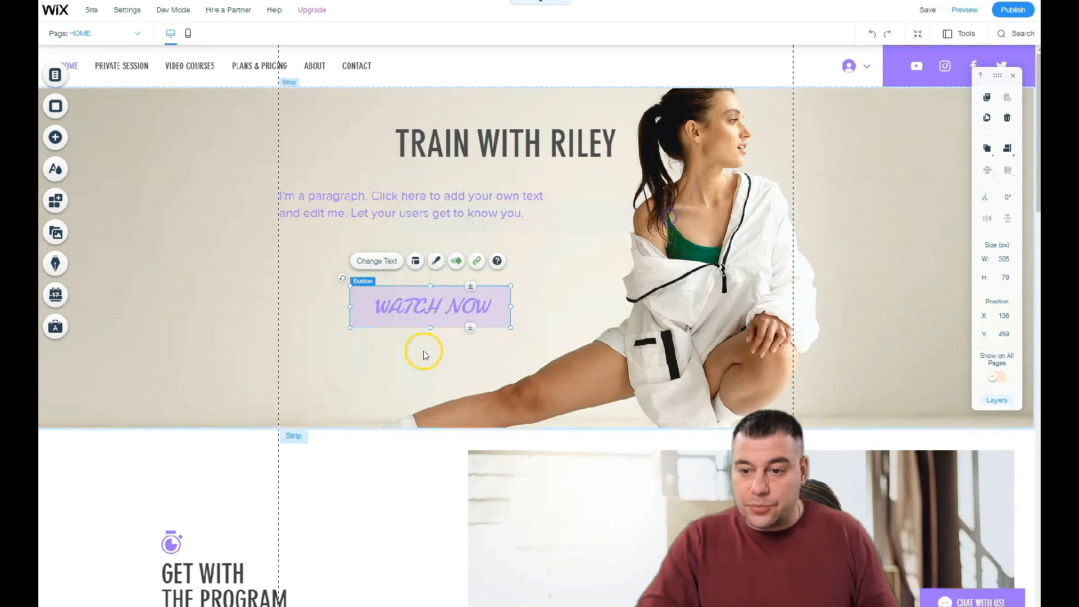
Open the Wix image library for the background of Column 2 in the Get With The Program strip
{"action": "scroll", "coordinate": [409, 353], "scroll_direction": "down", "scroll_amount": 4}
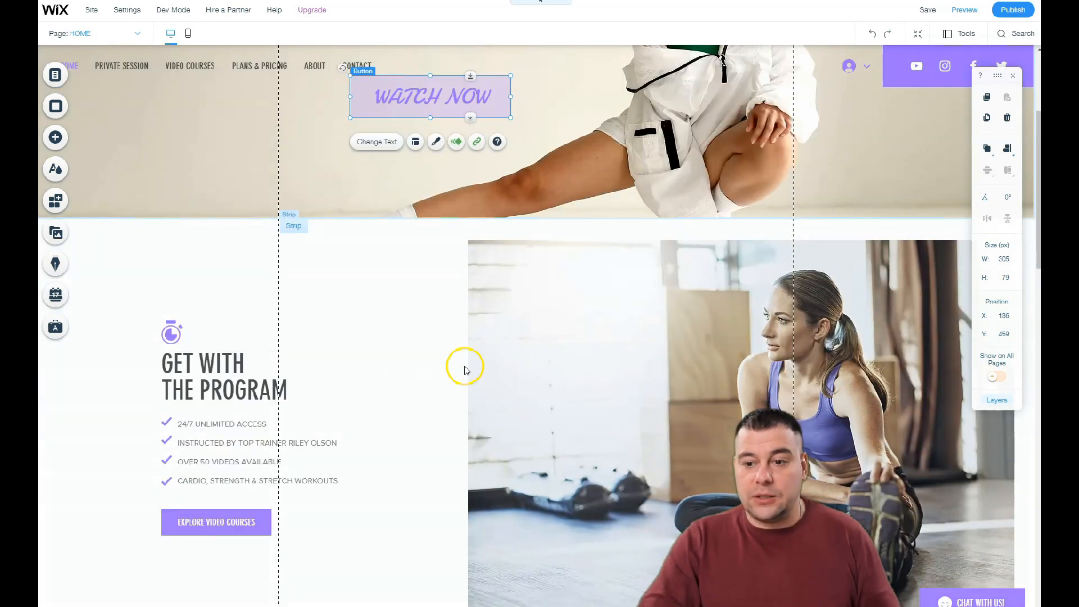
{"action": "left_click", "coordinate": [523, 360]}
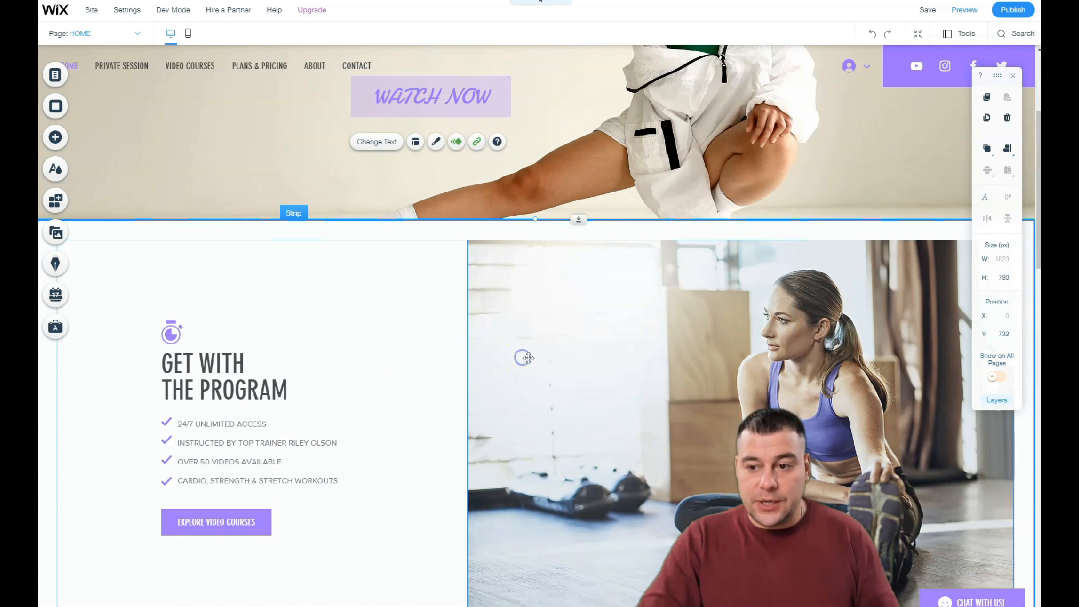
{"action": "left_click", "coordinate": [584, 383]}
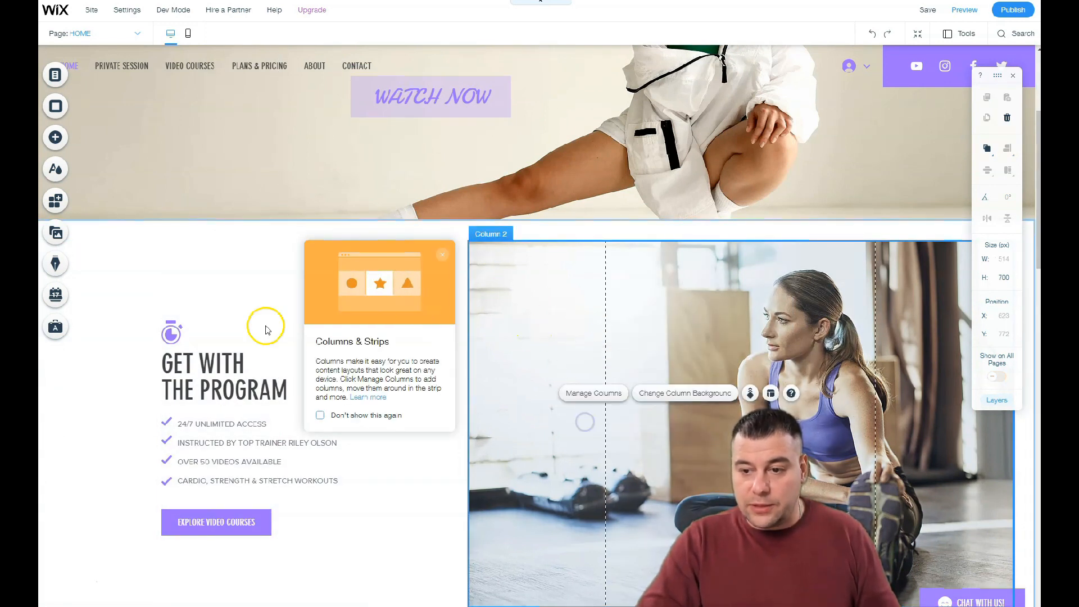
{"action": "left_click", "coordinate": [220, 302]}
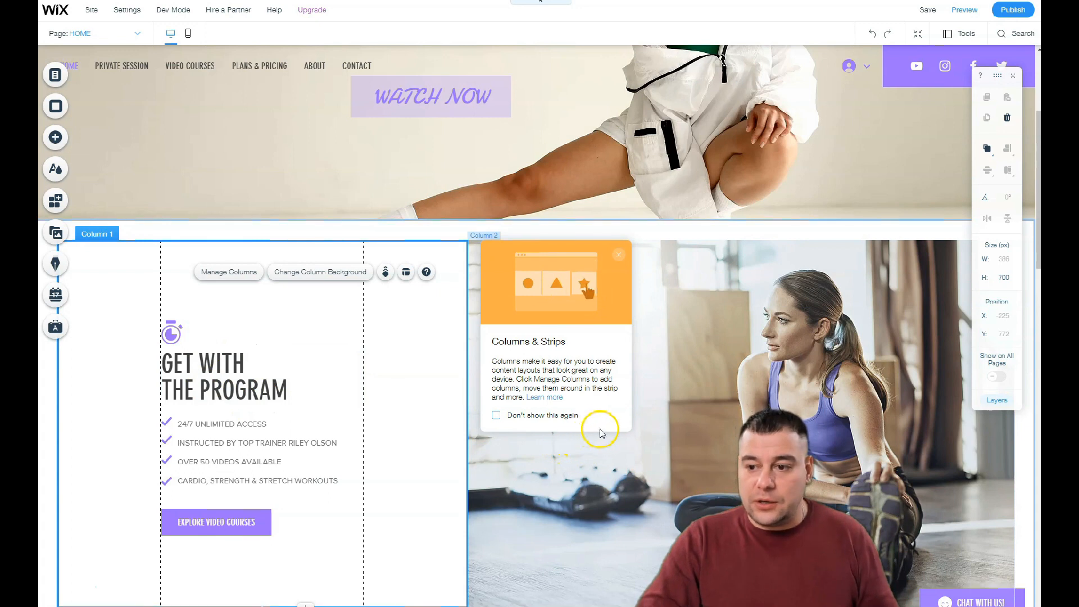
{"action": "scroll", "coordinate": [576, 438], "scroll_direction": "down", "scroll_amount": 3}
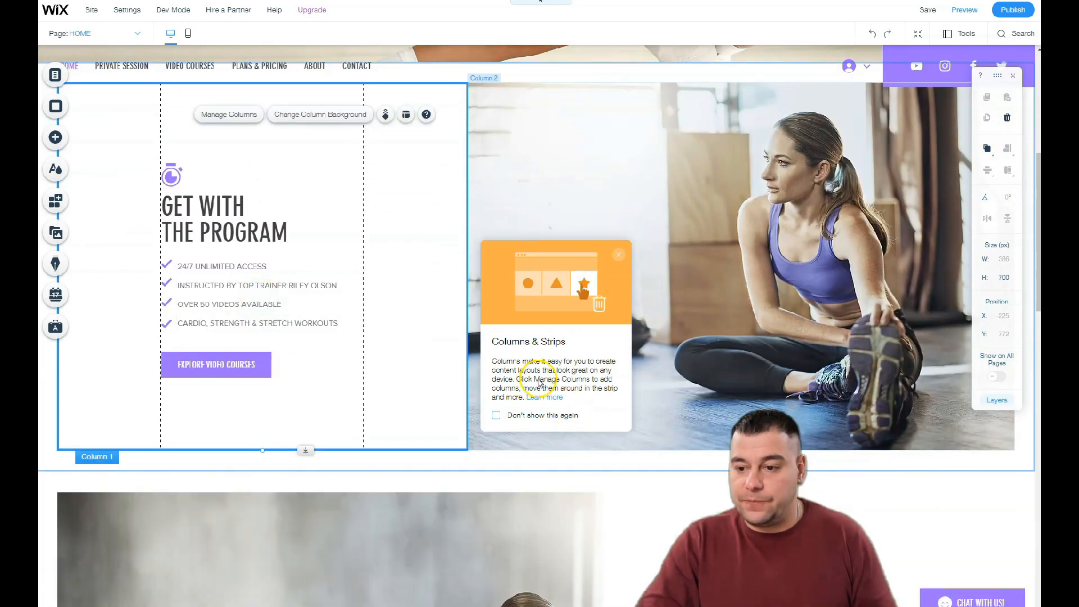
{"action": "left_click", "coordinate": [665, 343]}
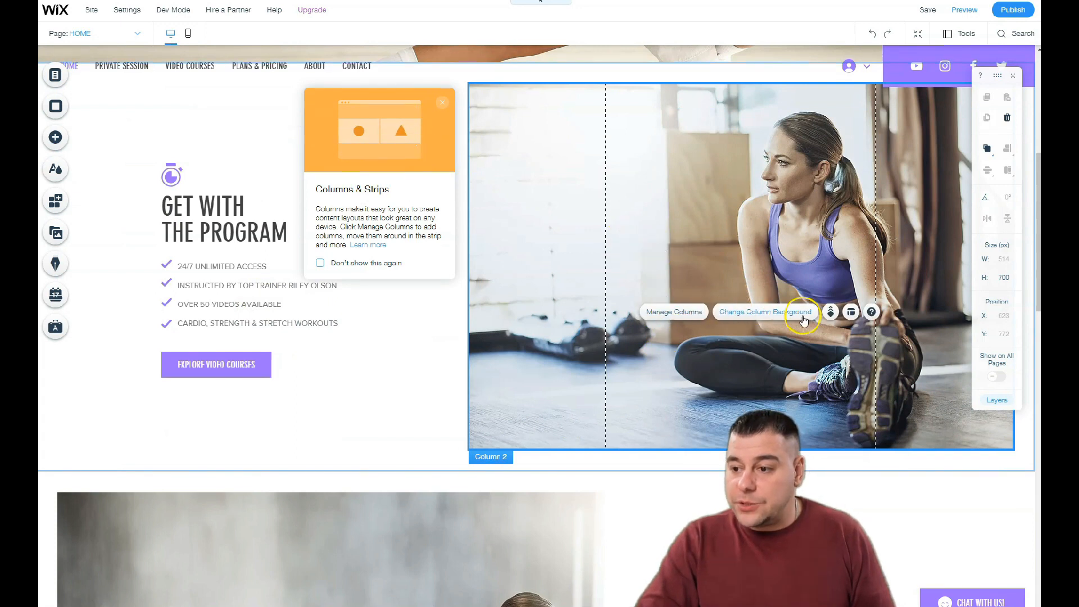
{"action": "left_click", "coordinate": [773, 313]}
{"action": "mouse_move", "coordinate": [408, 257]}
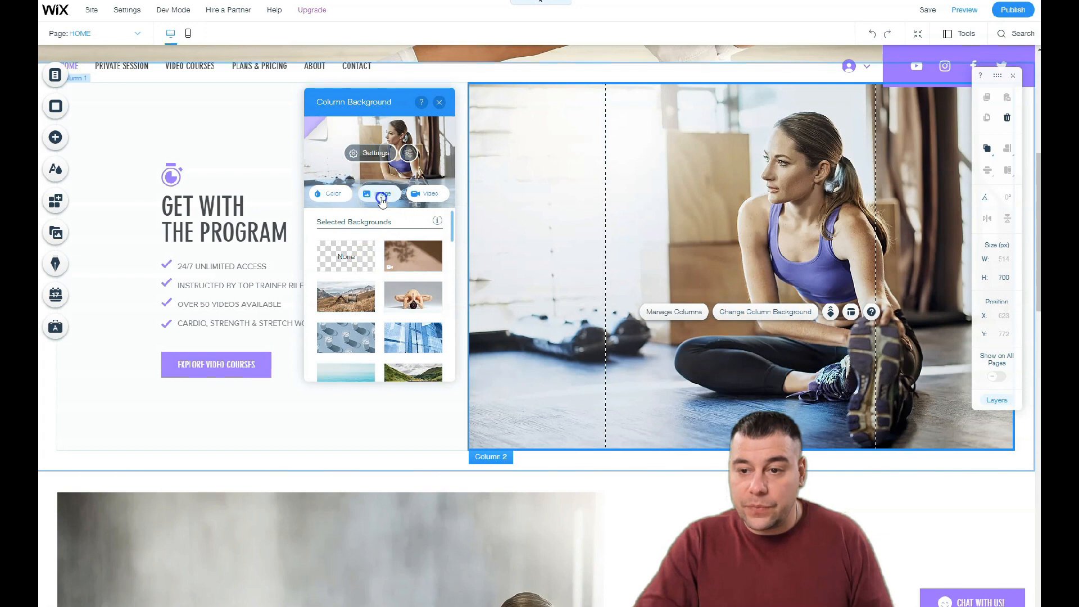
{"action": "left_click", "coordinate": [416, 274]}
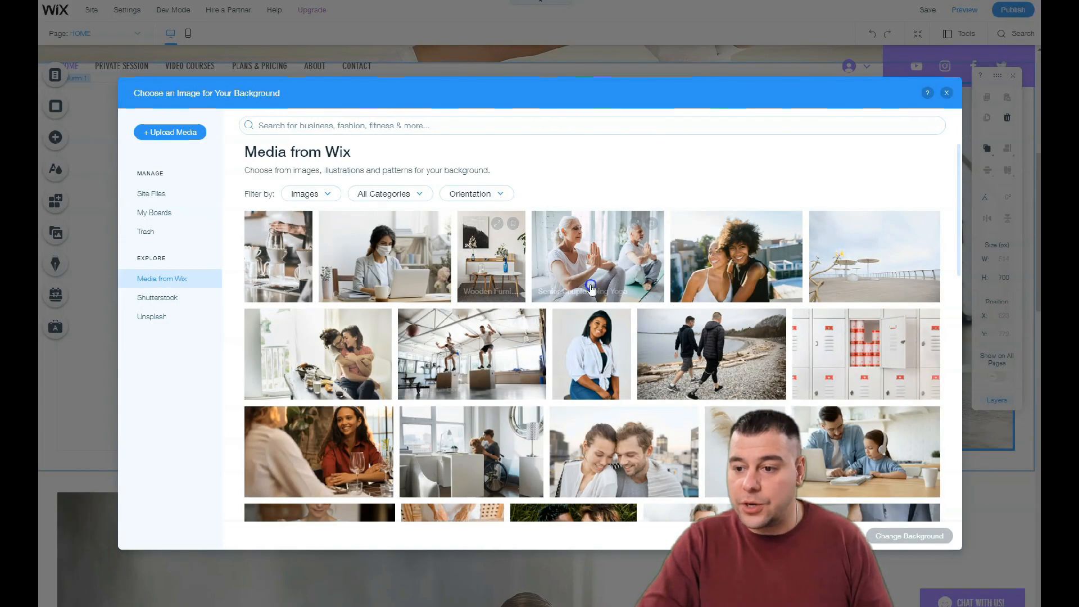
Filter the Wix images to Sports & Fitness and set the photo of the woman in a white hood as the column background
{"action": "scroll", "coordinate": [622, 347], "scroll_direction": "down", "scroll_amount": 1}
{"action": "scroll", "coordinate": [622, 348], "scroll_direction": "down", "scroll_amount": 2}
{"action": "left_click", "coordinate": [438, 185]}
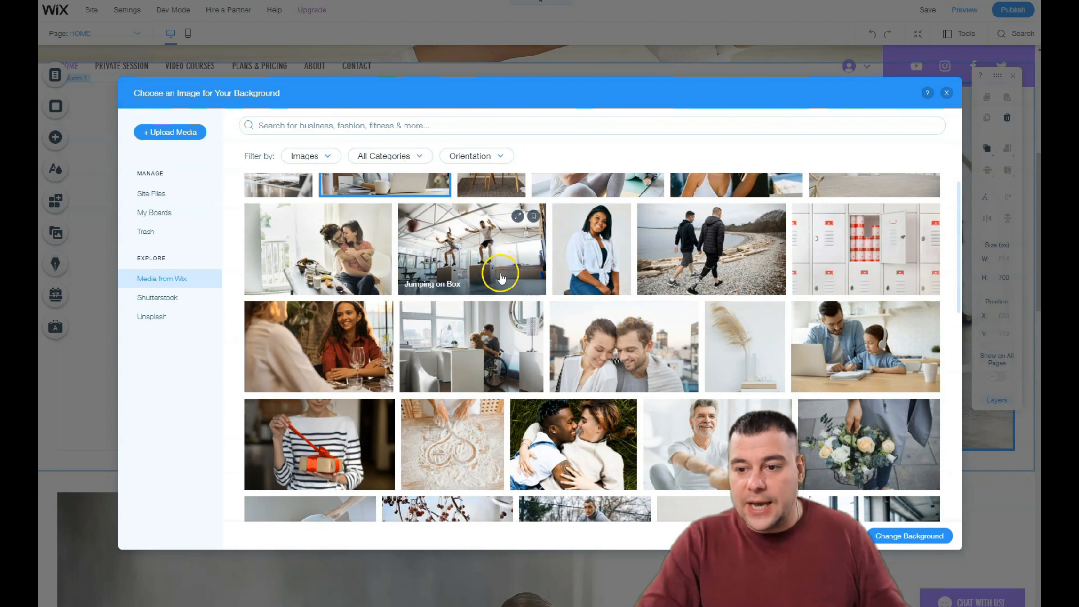
{"action": "left_click", "coordinate": [419, 160]}
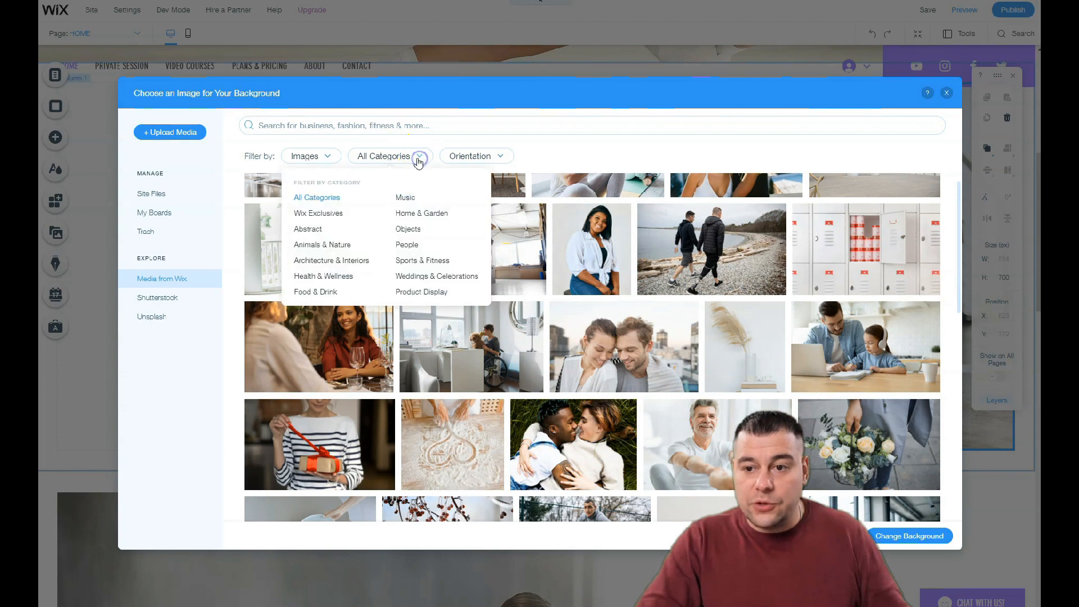
{"action": "left_click", "coordinate": [409, 262]}
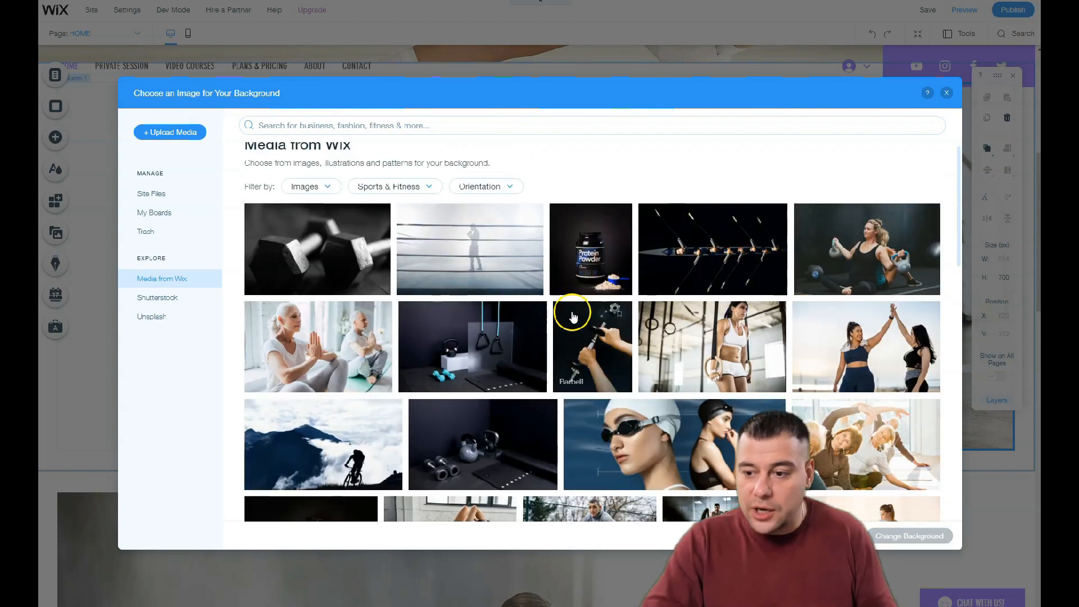
{"action": "scroll", "coordinate": [572, 316], "scroll_direction": "down", "scroll_amount": 5}
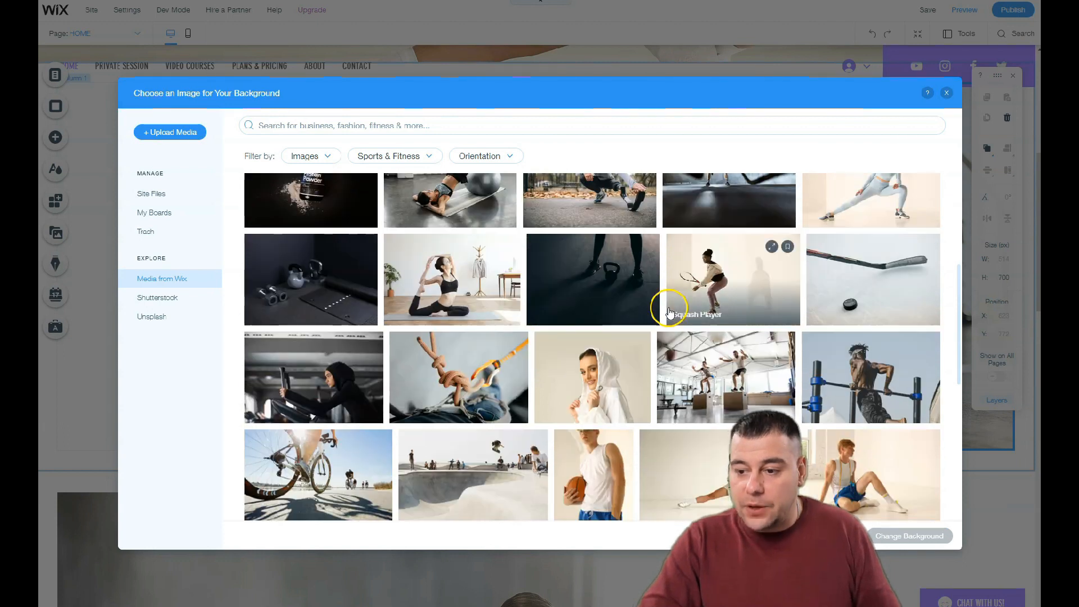
{"action": "scroll", "coordinate": [668, 312], "scroll_direction": "down", "scroll_amount": 4}
{"action": "scroll", "coordinate": [607, 239], "scroll_direction": "up", "scroll_amount": 2}
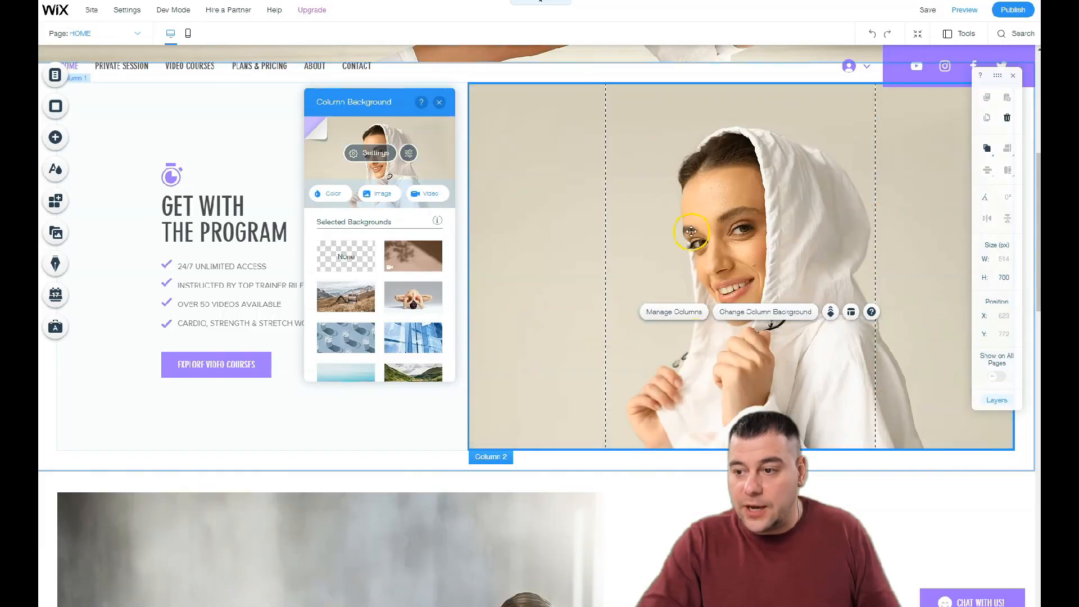
Position the Column 2 background image at bottom center in its image settings and close them
{"action": "left_click", "coordinate": [749, 264]}
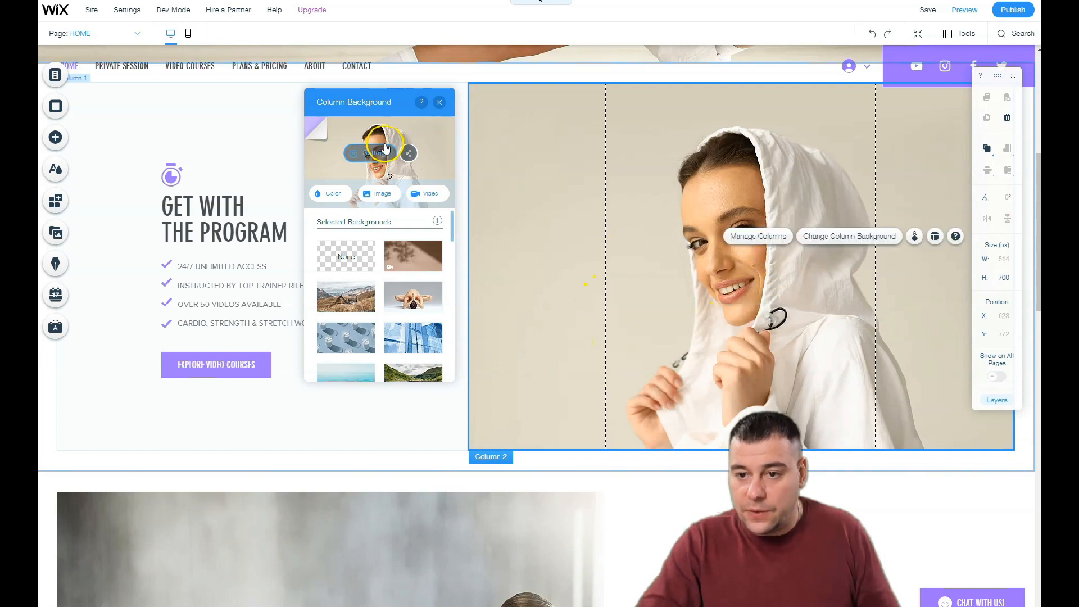
{"action": "left_click", "coordinate": [370, 153]}
{"action": "left_click", "coordinate": [382, 379]}
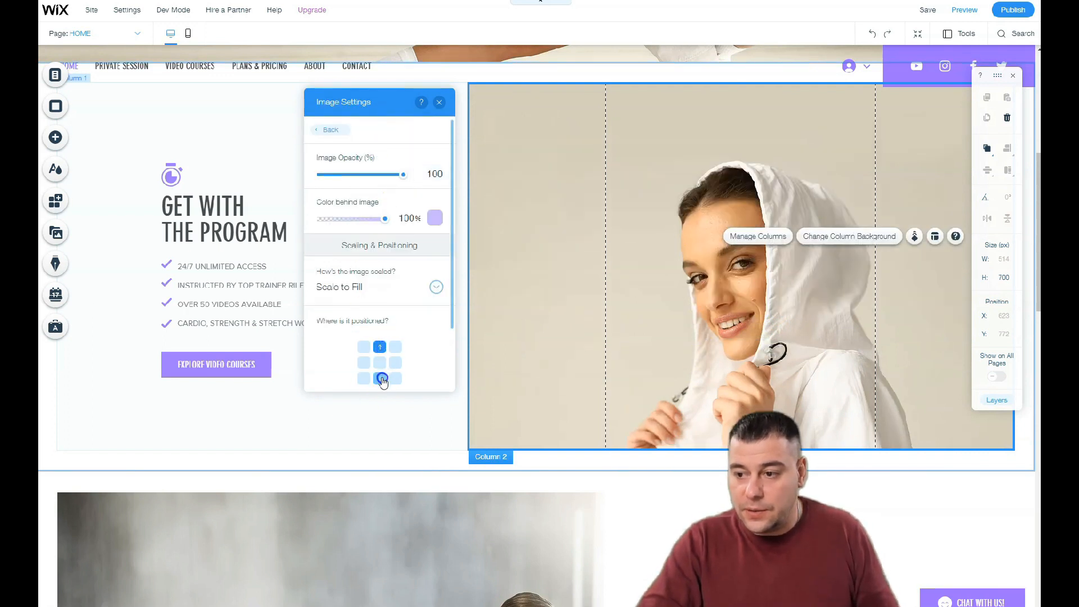
{"action": "left_click", "coordinate": [611, 267]}
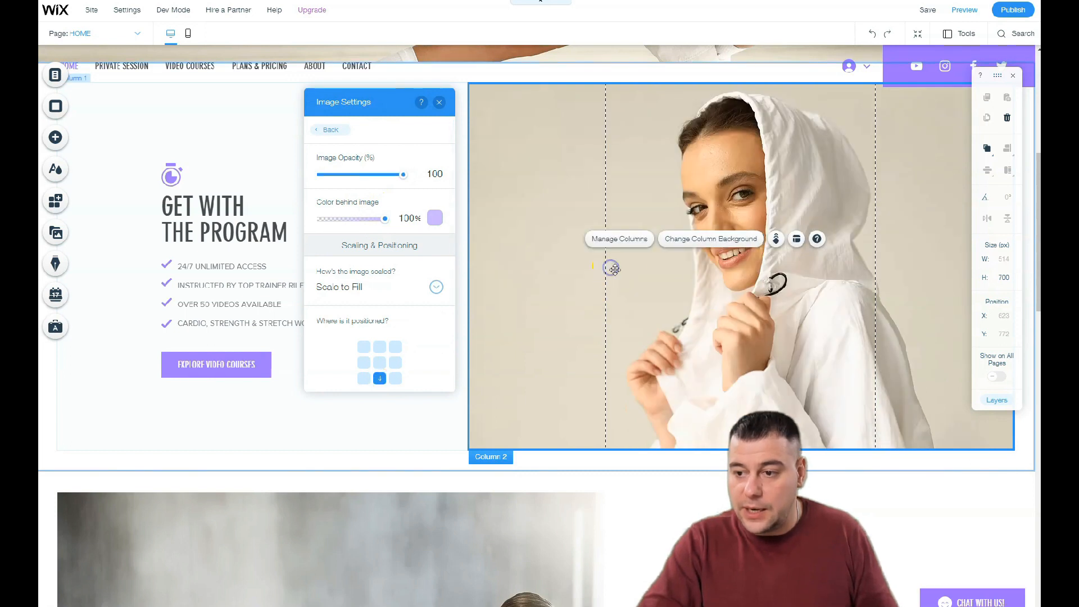
{"action": "left_click", "coordinate": [439, 102]}
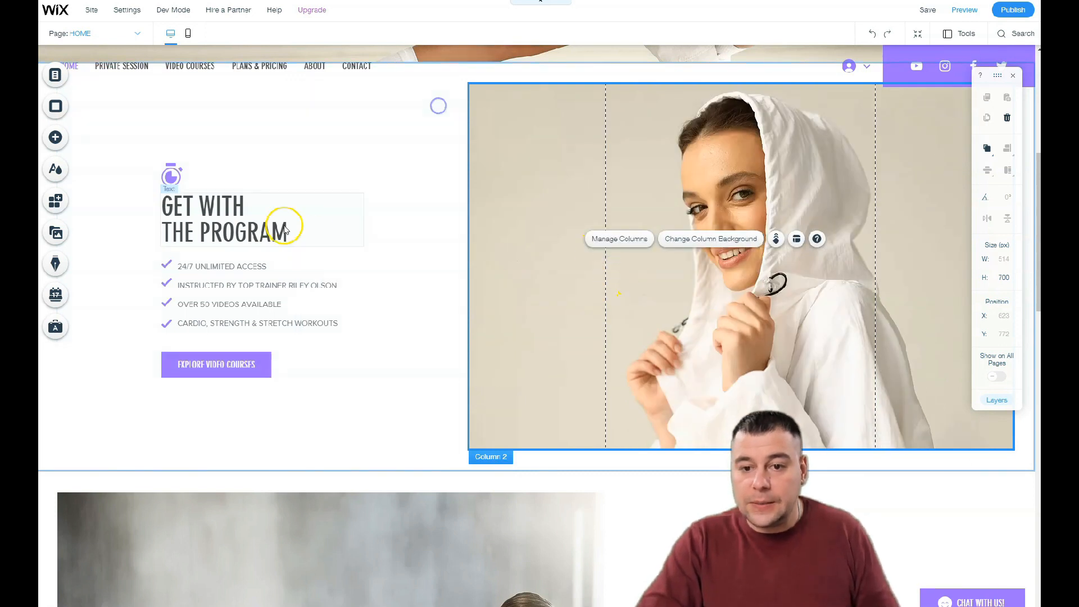
Check the text settings of the Get With The Program heading and close them
{"action": "left_click", "coordinate": [218, 212]}
{"action": "double_click", "coordinate": [250, 216]}
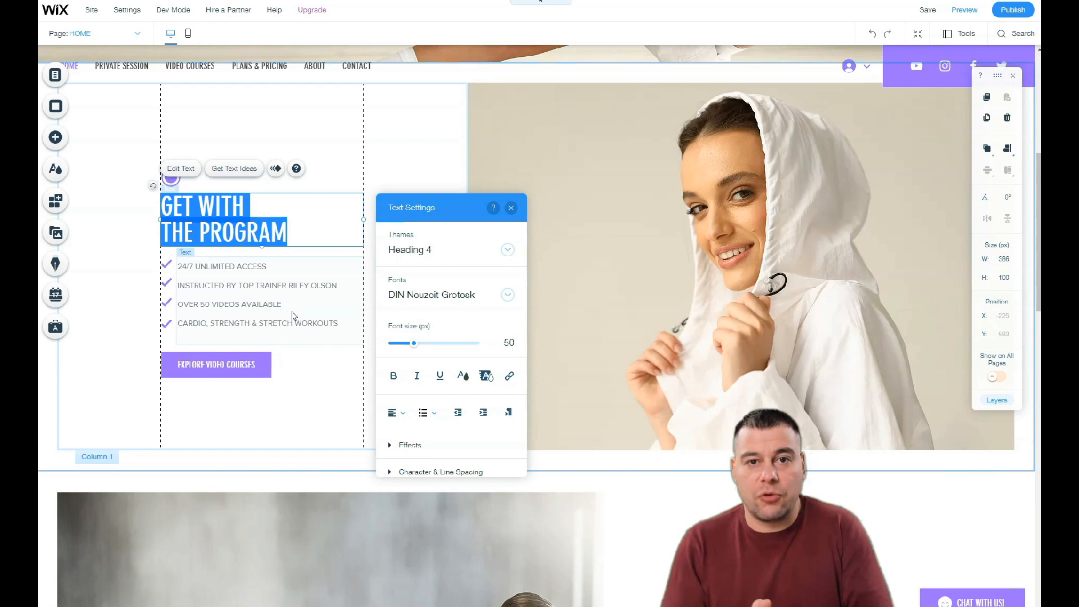
{"action": "left_click", "coordinate": [511, 210]}
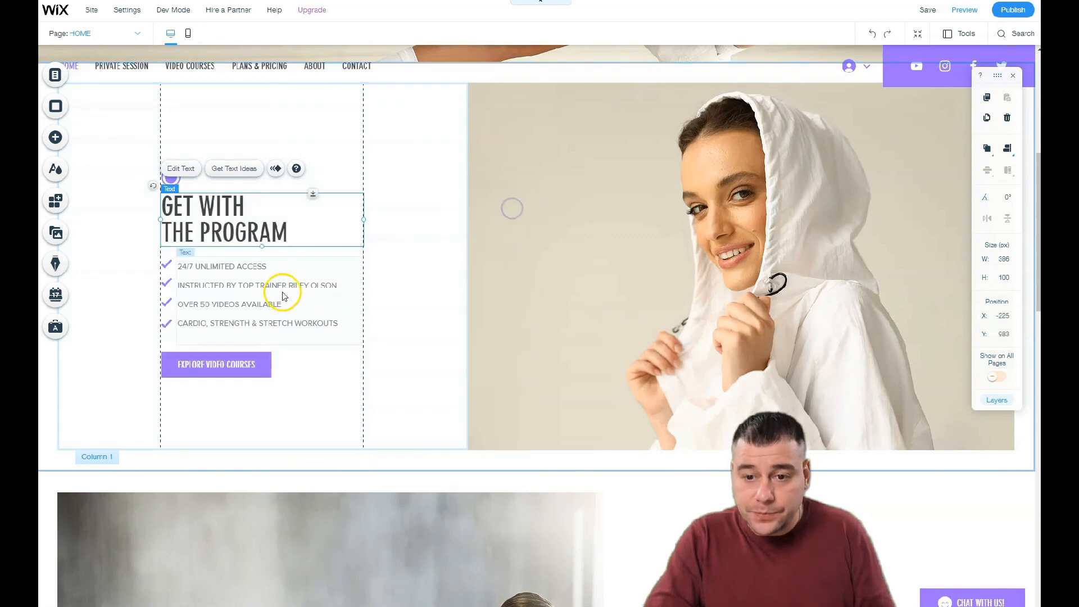
Open the Wix image library for the background of the Slim Down, Tone Up strip and filter it to Sports & Fitness
{"action": "scroll", "coordinate": [267, 274], "scroll_direction": "down", "scroll_amount": 3}
{"action": "scroll", "coordinate": [267, 273], "scroll_direction": "down", "scroll_amount": 4}
{"action": "left_click", "coordinate": [311, 325]}
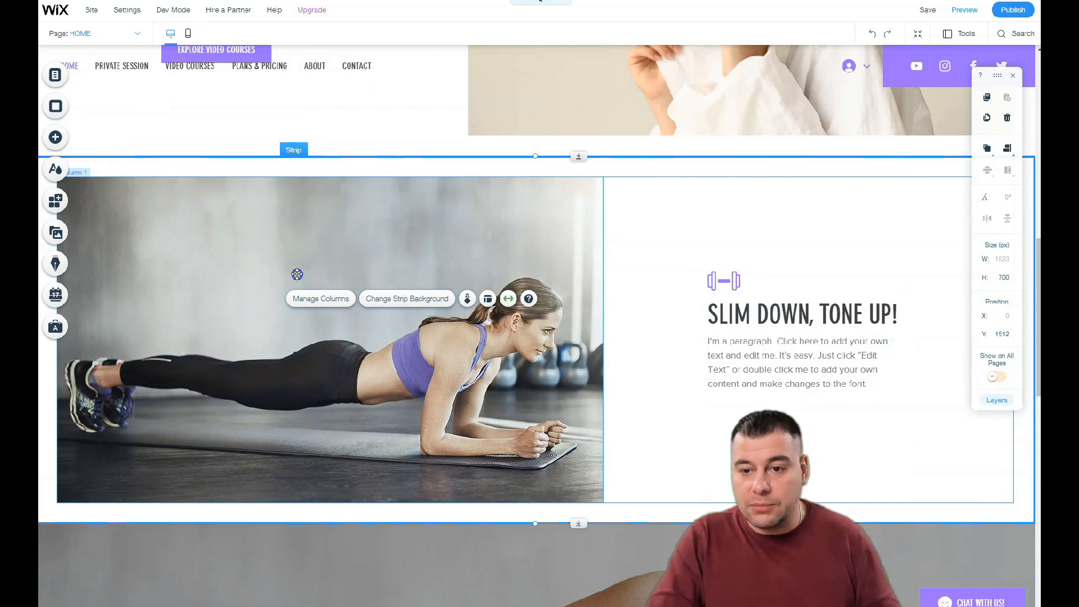
{"action": "left_click", "coordinate": [419, 300]}
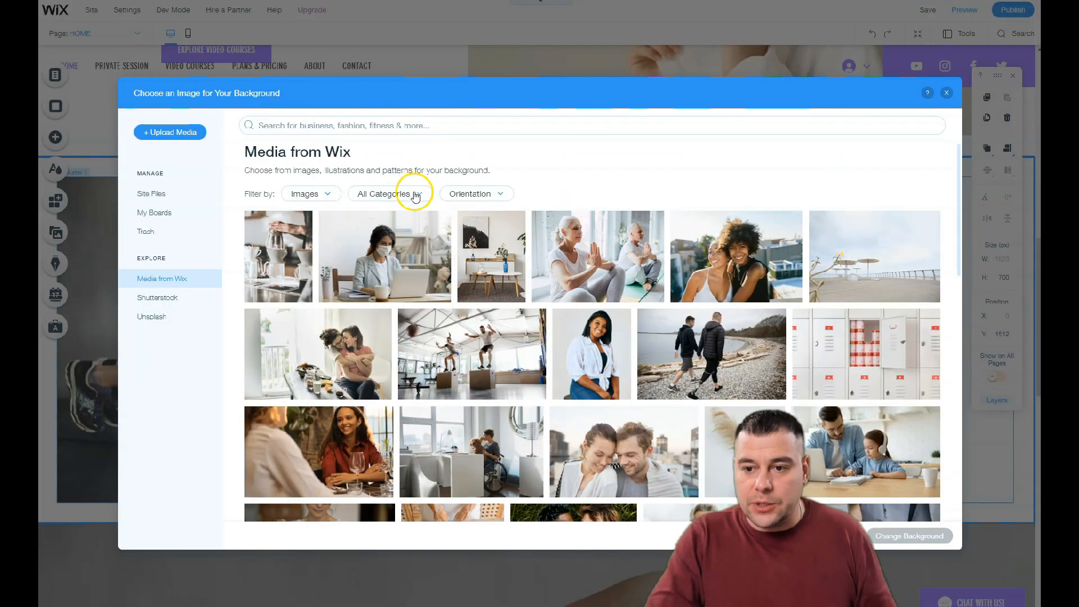
{"action": "left_click", "coordinate": [415, 196]}
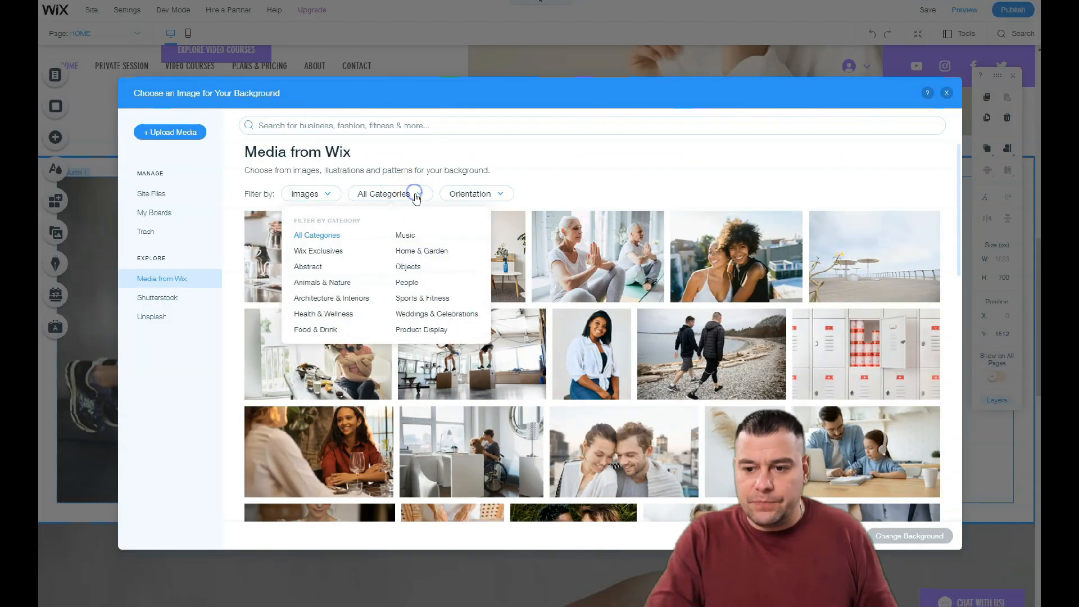
{"action": "left_click", "coordinate": [415, 302]}
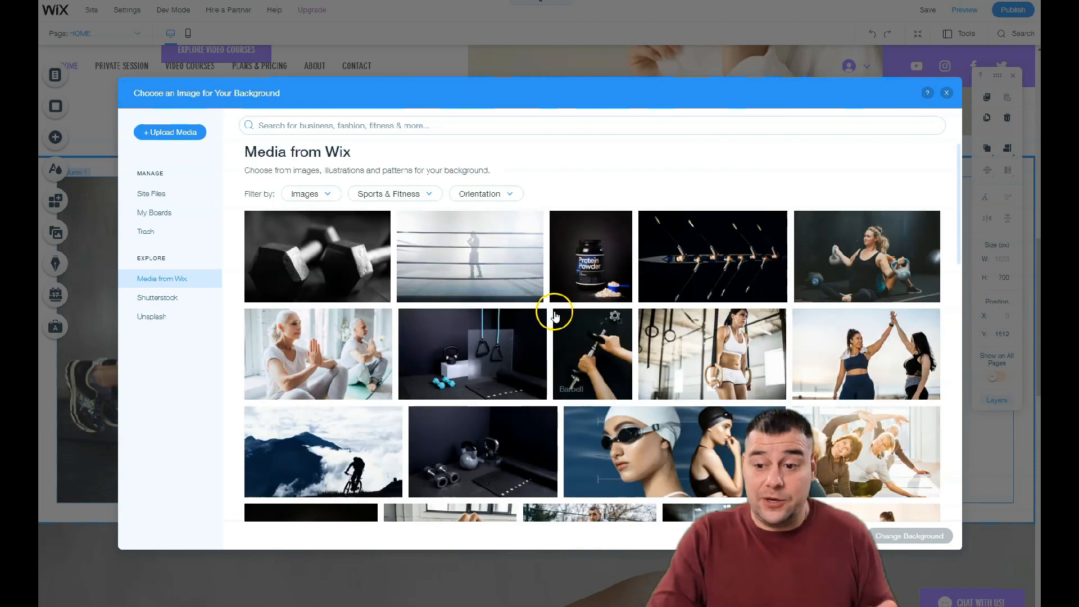
Try the photo of the woman holding a red and white bat as the strip background and undo it
{"action": "scroll", "coordinate": [589, 315], "scroll_direction": "down", "scroll_amount": 4}
{"action": "scroll", "coordinate": [630, 315], "scroll_direction": "down", "scroll_amount": 5}
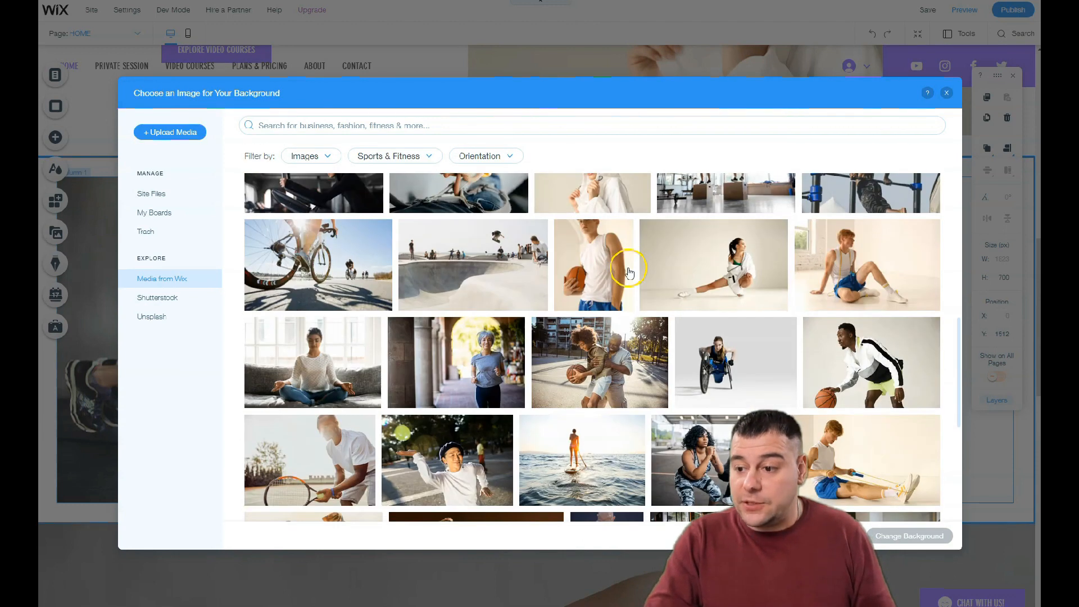
{"action": "mouse_move", "coordinate": [678, 267]}
{"action": "scroll", "coordinate": [678, 265], "scroll_direction": "down", "scroll_amount": 5}
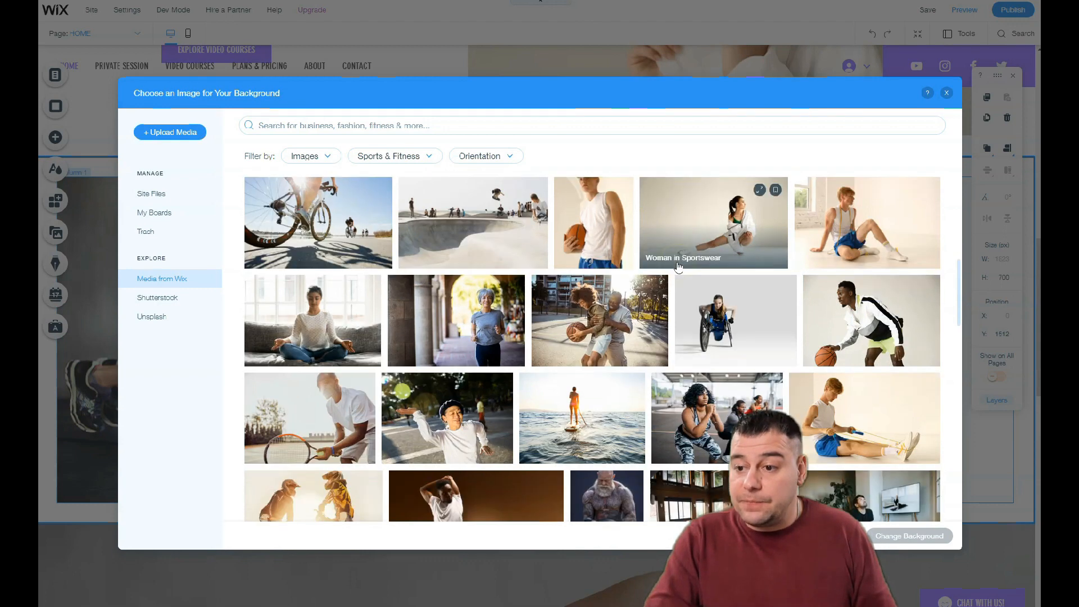
{"action": "scroll", "coordinate": [669, 263], "scroll_direction": "down", "scroll_amount": 5}
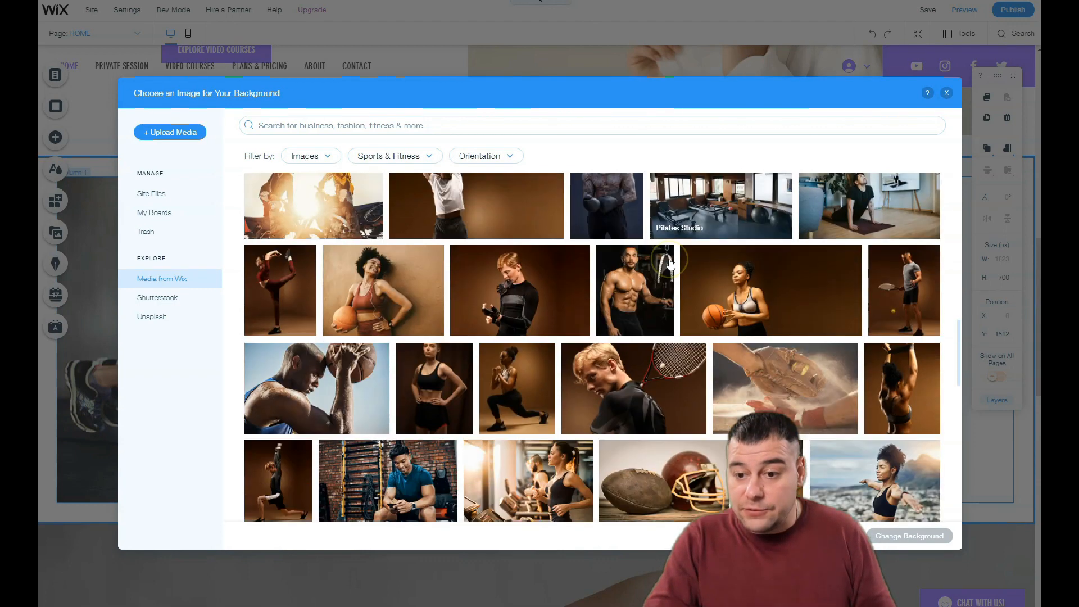
{"action": "scroll", "coordinate": [578, 264], "scroll_direction": "down", "scroll_amount": 5}
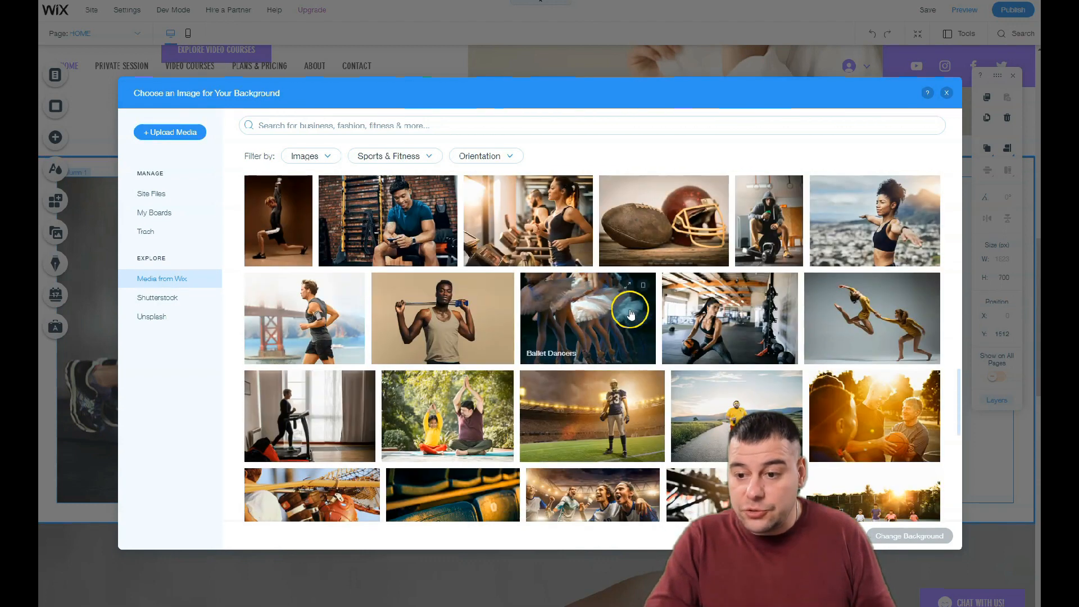
{"action": "scroll", "coordinate": [475, 354], "scroll_direction": "down", "scroll_amount": 3}
{"action": "scroll", "coordinate": [478, 336], "scroll_direction": "down", "scroll_amount": 2}
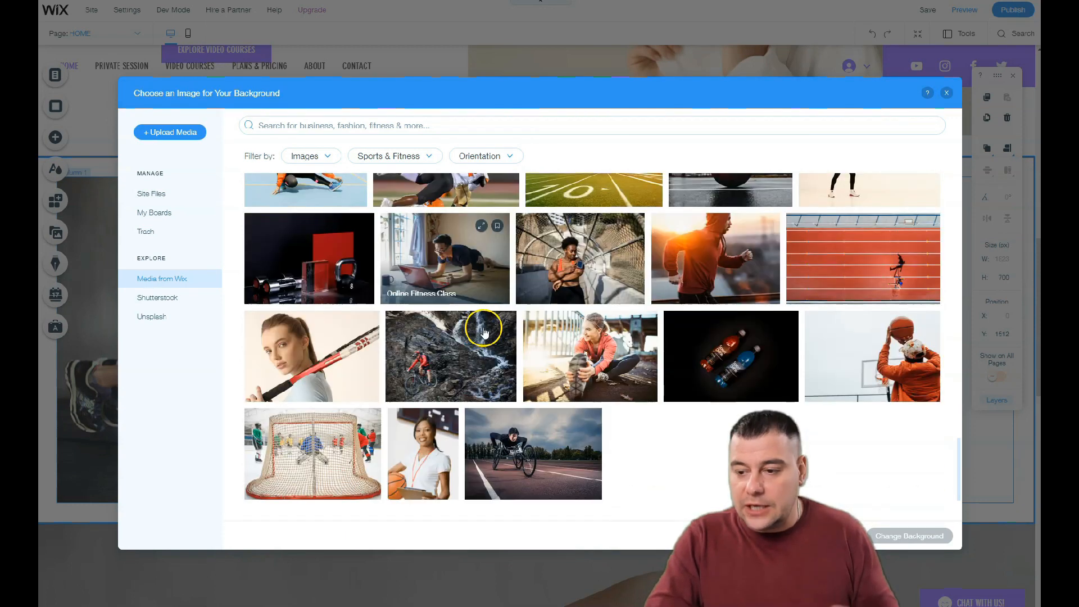
{"action": "scroll", "coordinate": [477, 374], "scroll_direction": "up", "scroll_amount": 3}
{"action": "scroll", "coordinate": [379, 433], "scroll_direction": "down", "scroll_amount": 4}
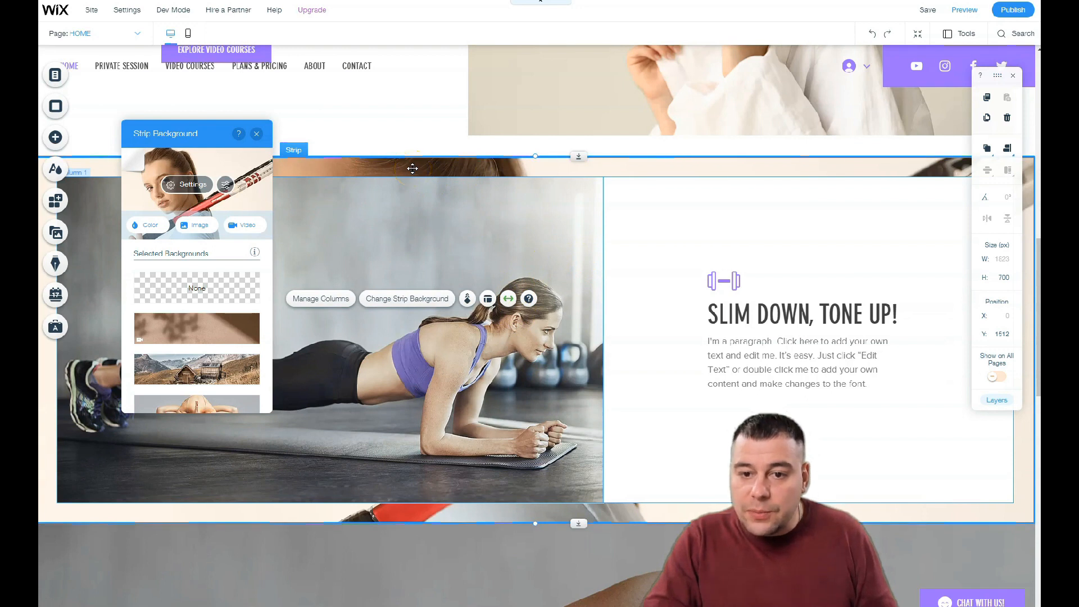
{"action": "left_click", "coordinate": [872, 34]}
Open the Wix image library for the background of Column 1 in the Slim Down, Tone Up strip and filter it to Sports & Fitness
{"action": "left_click", "coordinate": [375, 251]}
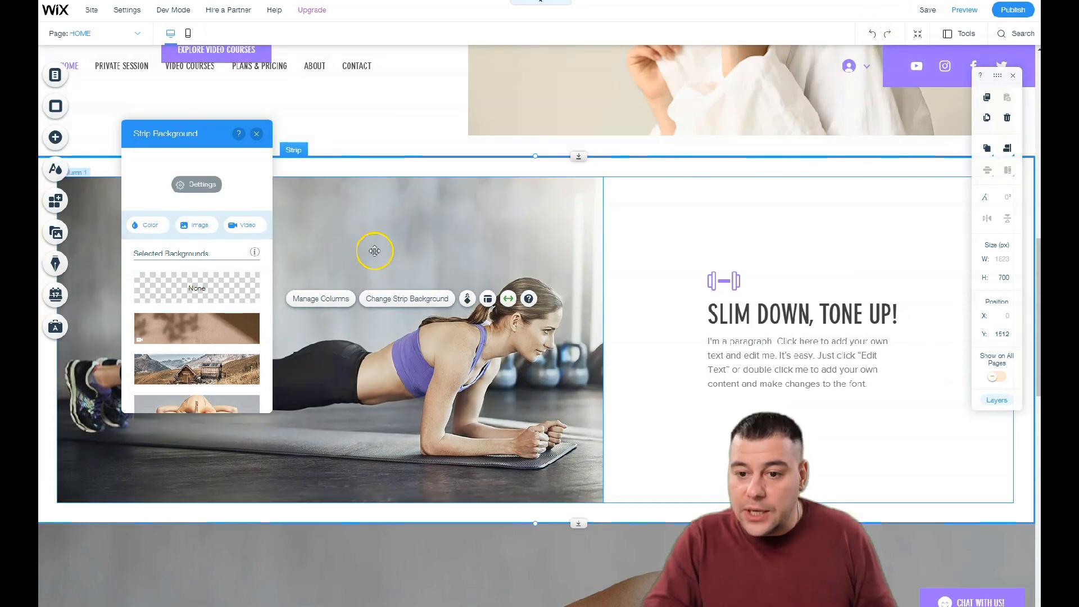
{"action": "left_click", "coordinate": [468, 222]}
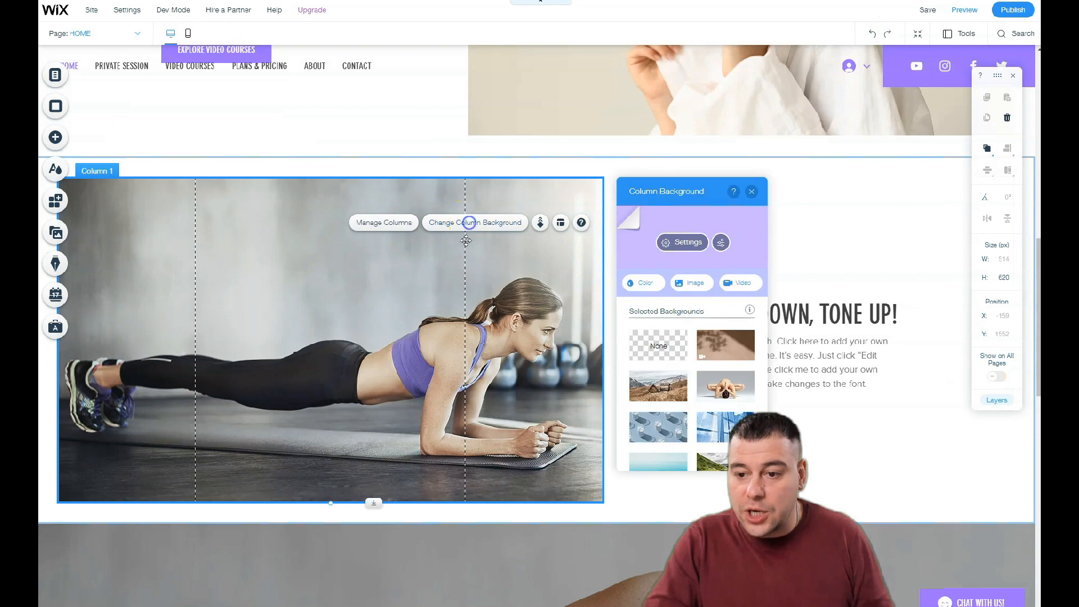
{"action": "left_click", "coordinate": [695, 283]}
{"action": "scroll", "coordinate": [618, 348], "scroll_direction": "down", "scroll_amount": 5}
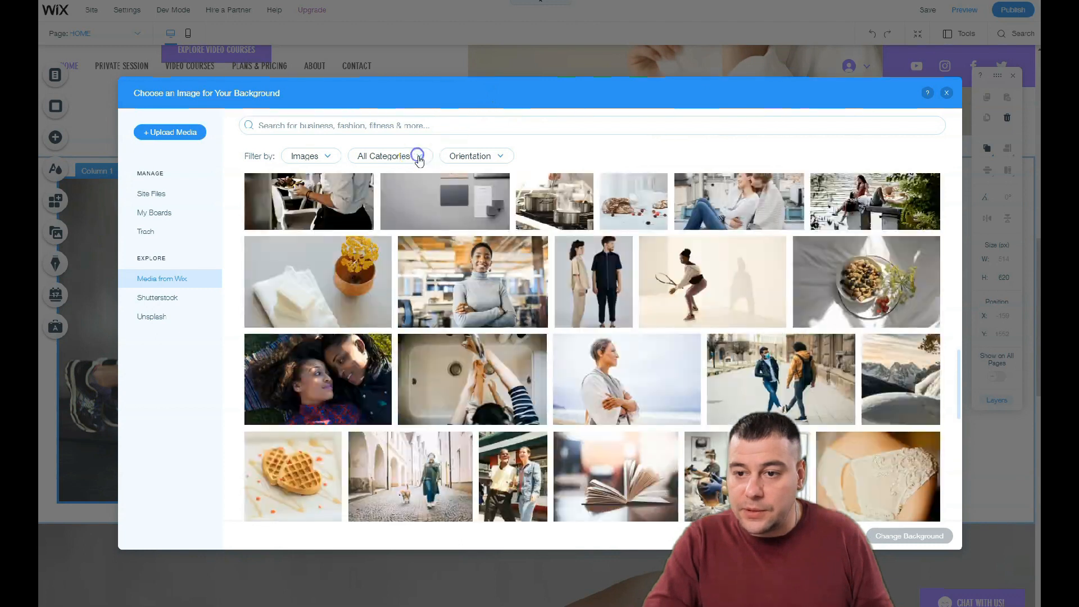
{"action": "left_click", "coordinate": [417, 156]}
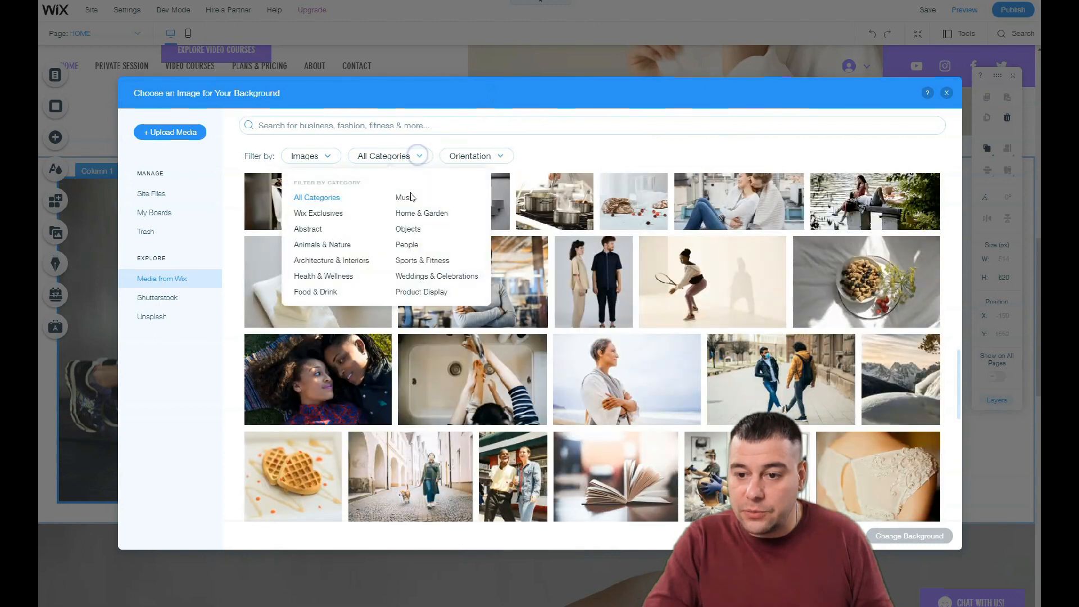
{"action": "left_click", "coordinate": [425, 261]}
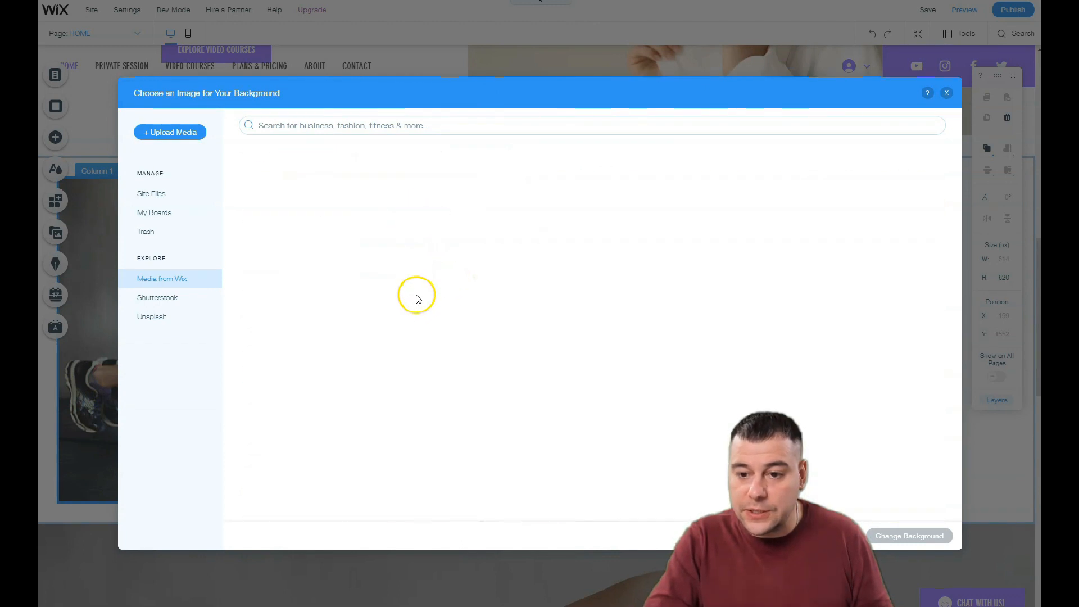
Set the Gym photo of the woman running on a treadmill as the Column 1 background
{"action": "scroll", "coordinate": [458, 324], "scroll_direction": "down", "scroll_amount": 6}
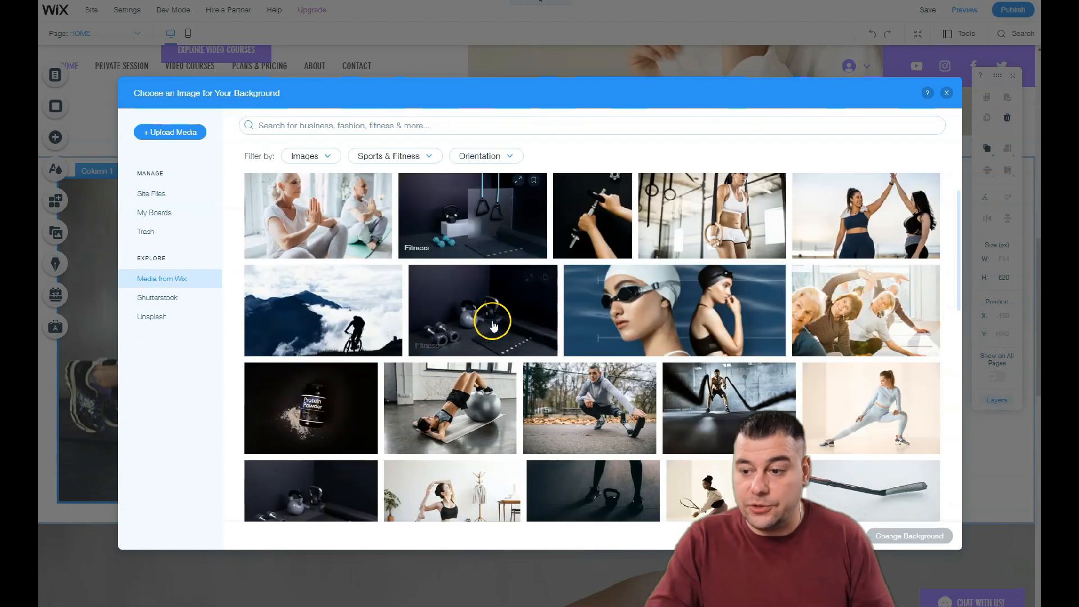
{"action": "scroll", "coordinate": [584, 319], "scroll_direction": "down", "scroll_amount": 4}
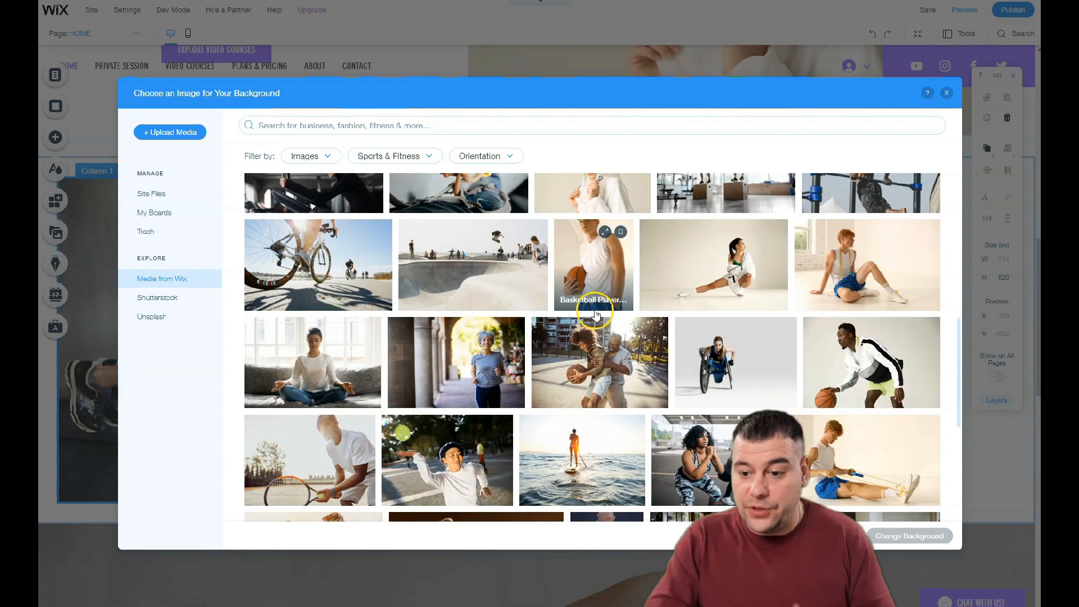
{"action": "scroll", "coordinate": [494, 323], "scroll_direction": "down", "scroll_amount": 4}
{"action": "scroll", "coordinate": [478, 325], "scroll_direction": "down", "scroll_amount": 4}
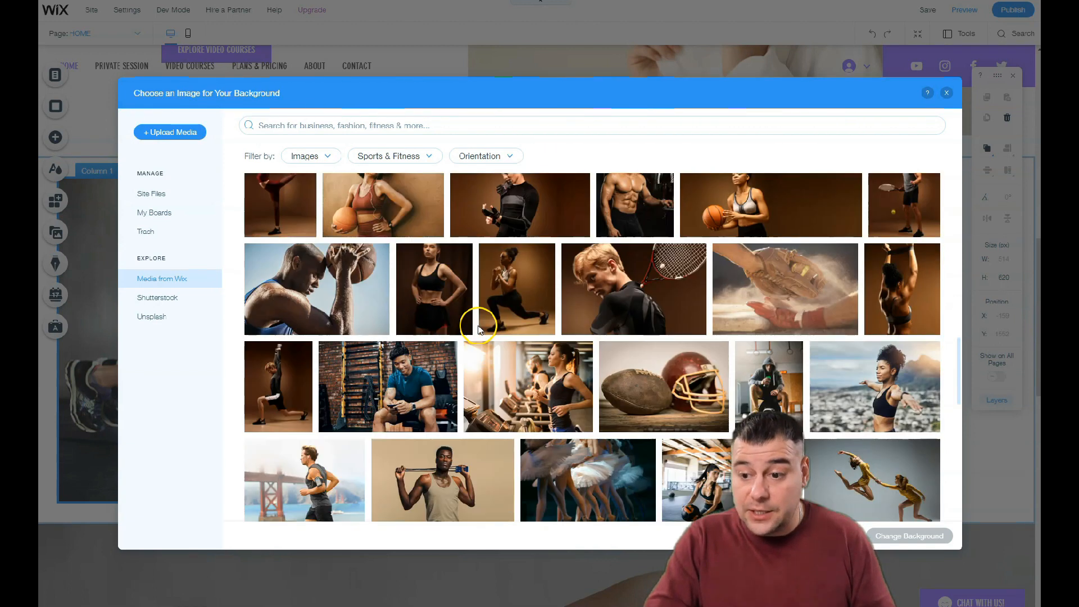
{"action": "scroll", "coordinate": [482, 325], "scroll_direction": "down", "scroll_amount": 6}
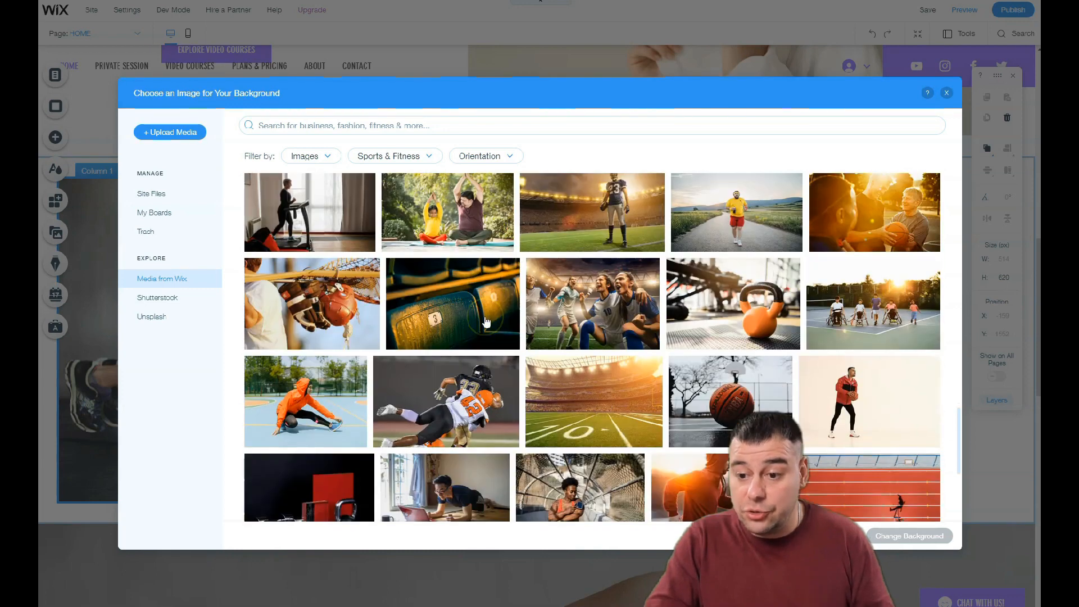
{"action": "scroll", "coordinate": [486, 321], "scroll_direction": "down", "scroll_amount": 3}
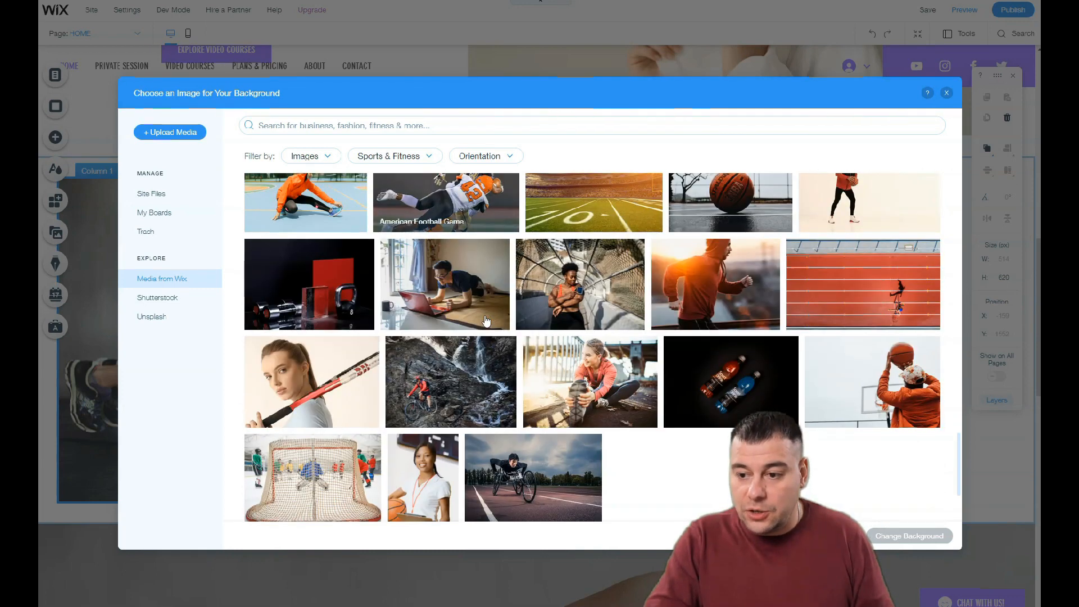
{"action": "scroll", "coordinate": [543, 338], "scroll_direction": "down", "scroll_amount": 3}
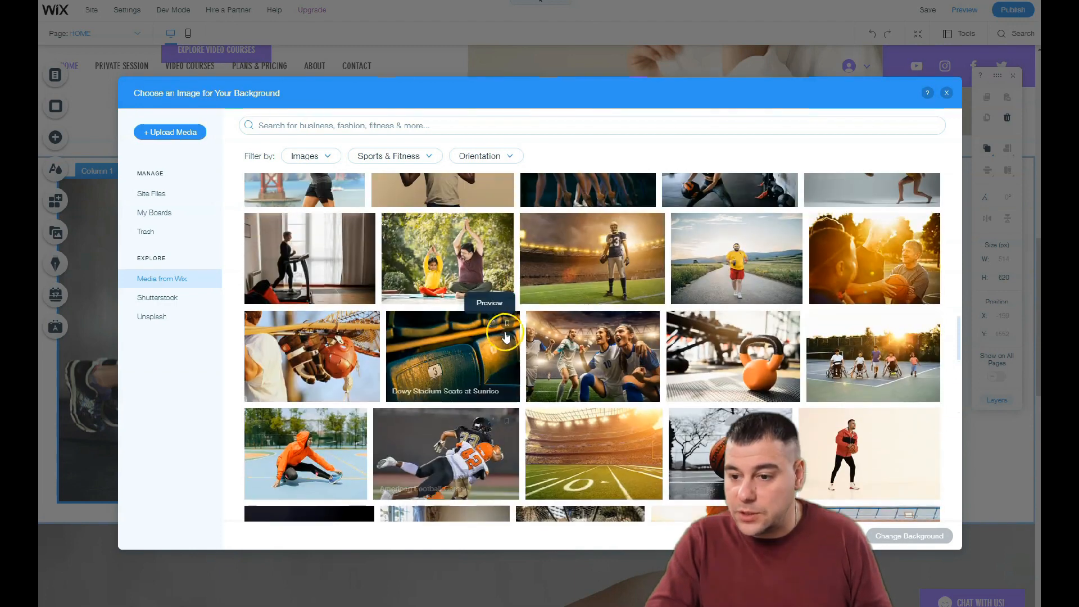
{"action": "scroll", "coordinate": [508, 336], "scroll_direction": "up", "scroll_amount": 1}
{"action": "scroll", "coordinate": [505, 332], "scroll_direction": "down", "scroll_amount": 15}
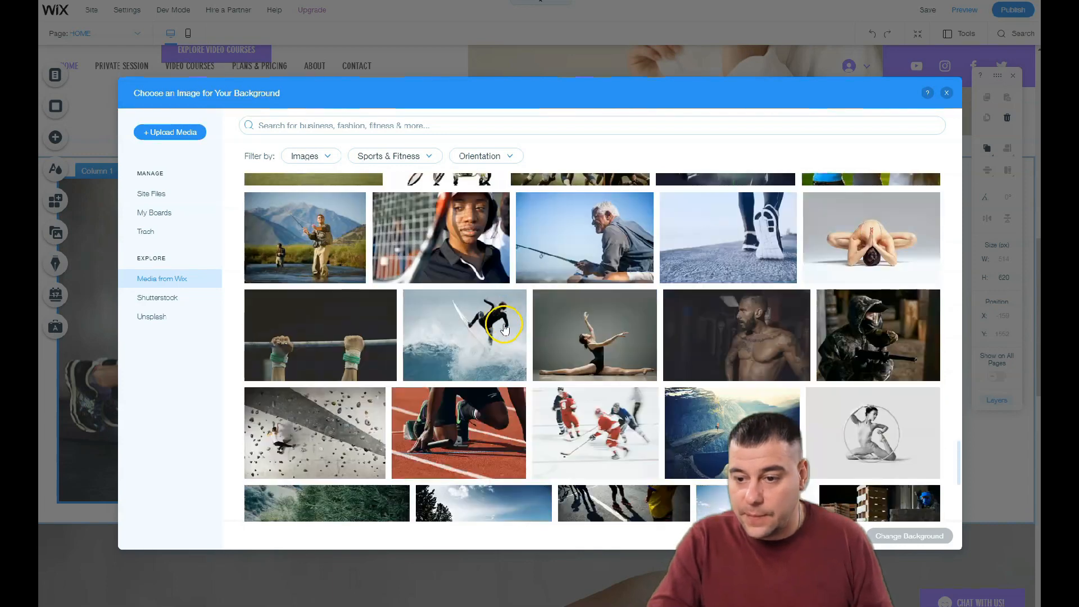
{"action": "scroll", "coordinate": [504, 327], "scroll_direction": "up", "scroll_amount": 5}
{"action": "scroll", "coordinate": [504, 329], "scroll_direction": "up", "scroll_amount": 8}
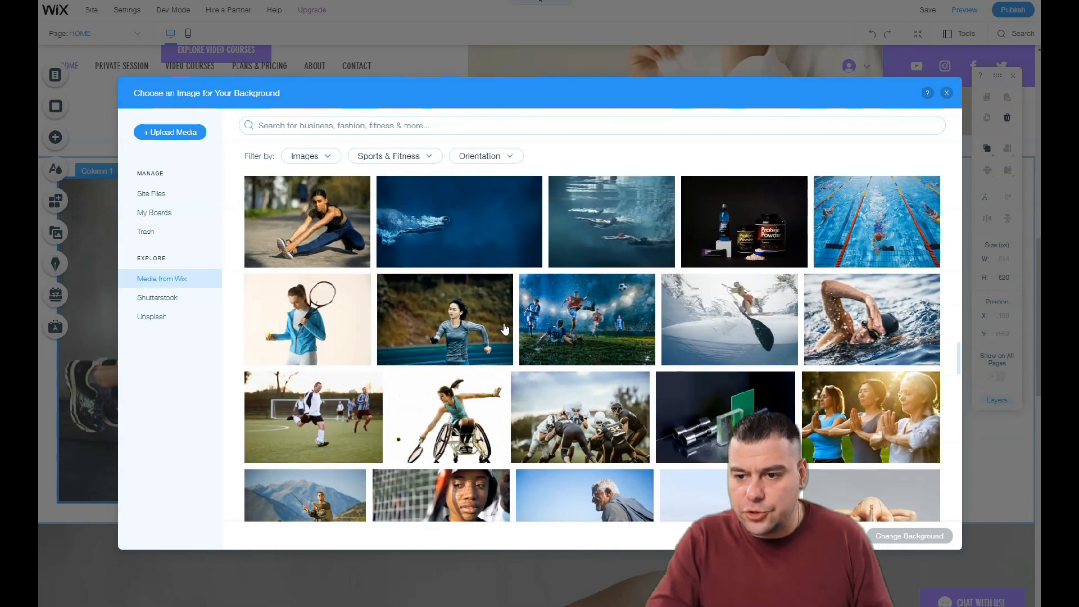
{"action": "scroll", "coordinate": [372, 343], "scroll_direction": "up", "scroll_amount": 2}
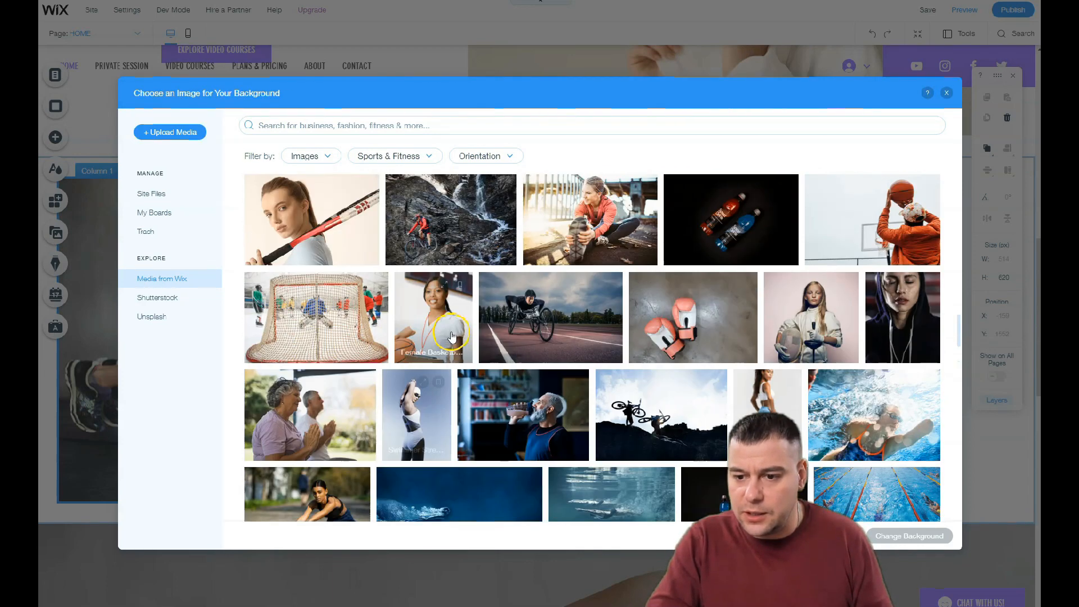
{"action": "scroll", "coordinate": [725, 379], "scroll_direction": "up", "scroll_amount": 3}
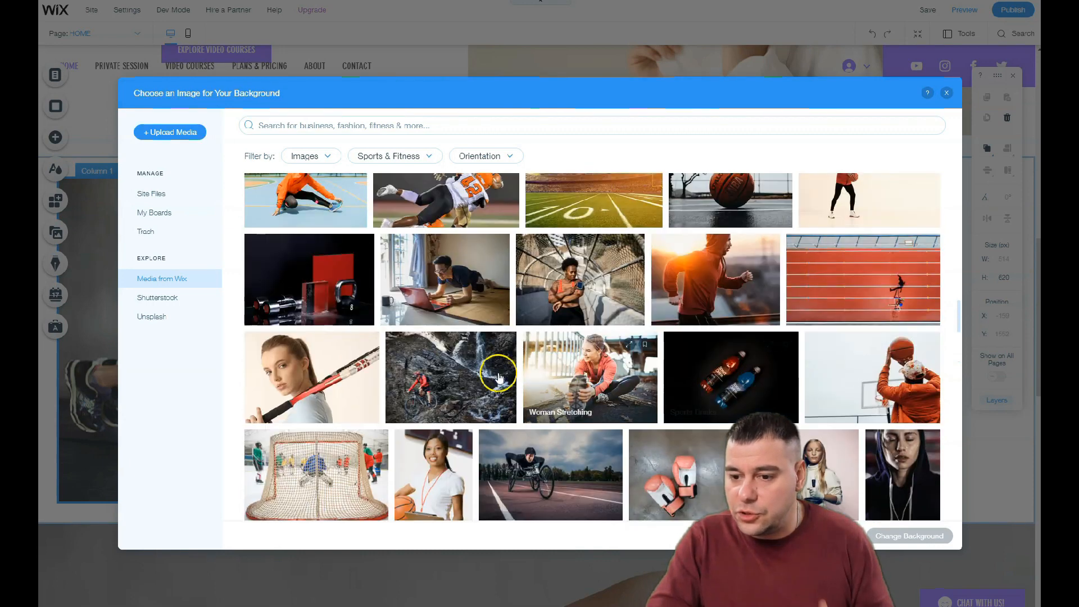
{"action": "scroll", "coordinate": [441, 326], "scroll_direction": "up", "scroll_amount": 4}
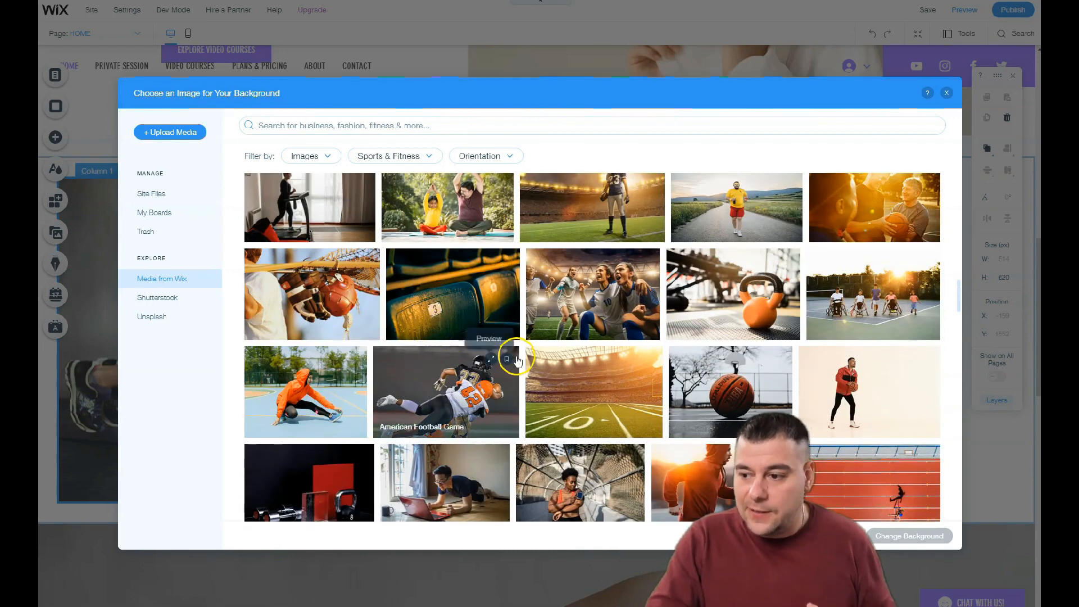
{"action": "scroll", "coordinate": [506, 354], "scroll_direction": "up", "scroll_amount": 6}
{"action": "scroll", "coordinate": [546, 366], "scroll_direction": "up", "scroll_amount": 2}
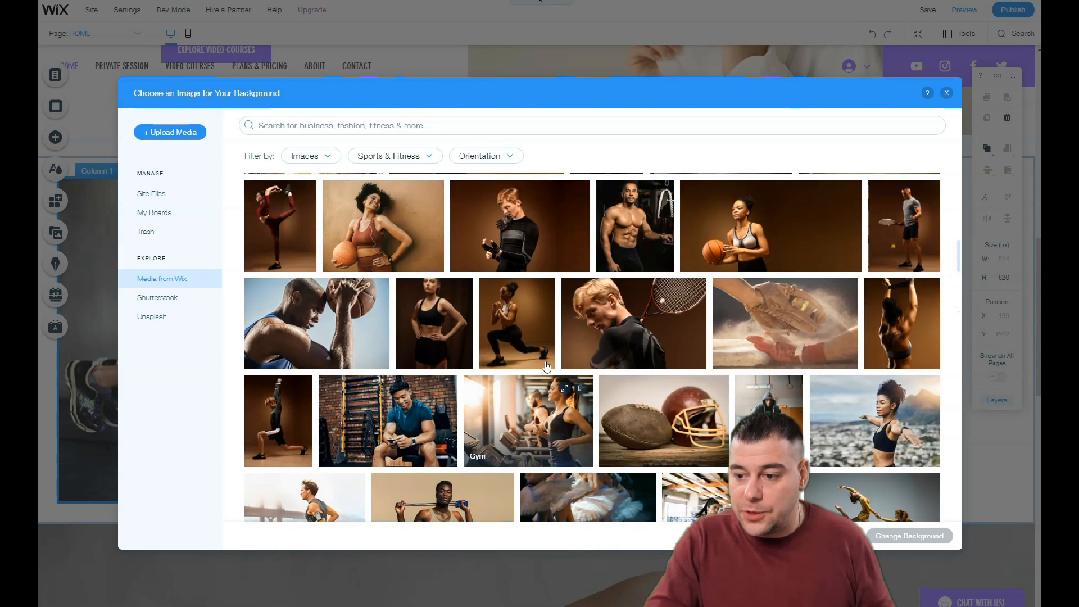
{"action": "left_click", "coordinate": [528, 414]}
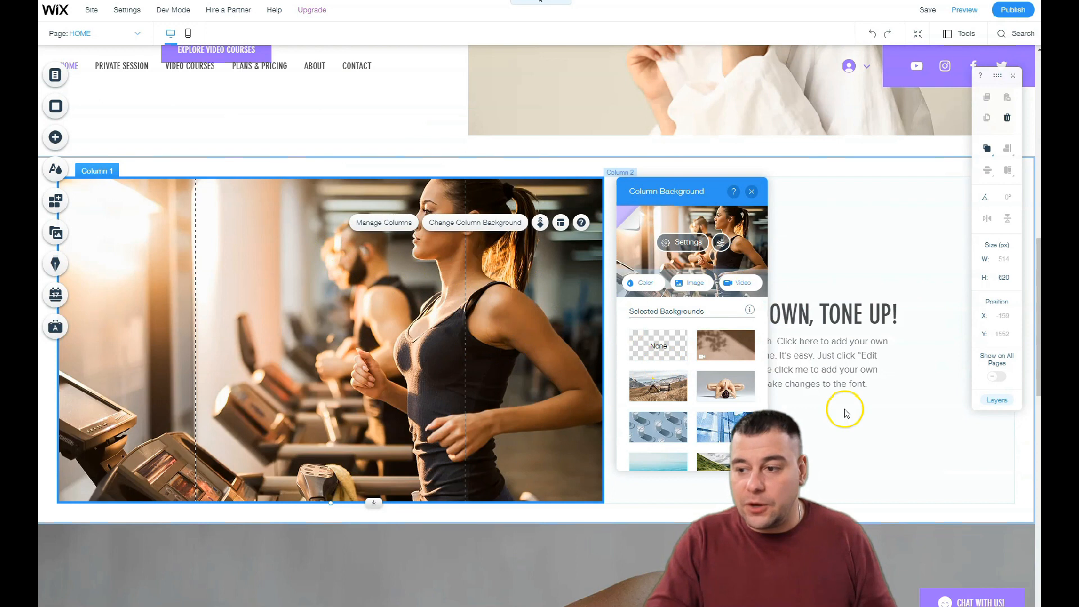
Check Column 2 of the Slim Down, Tone Up strip and select the Wix Video element of The 3 Month Challenge below it
{"action": "scroll", "coordinate": [845, 413], "scroll_direction": "down", "scroll_amount": 1}
{"action": "left_click", "coordinate": [821, 219]}
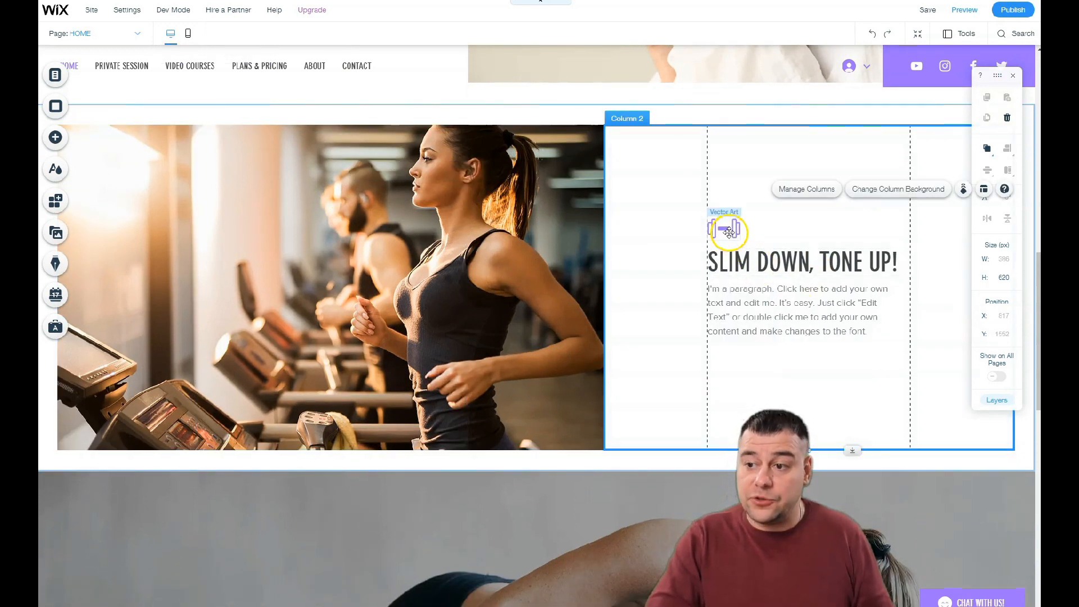
{"action": "scroll", "coordinate": [416, 320], "scroll_direction": "down", "scroll_amount": 5}
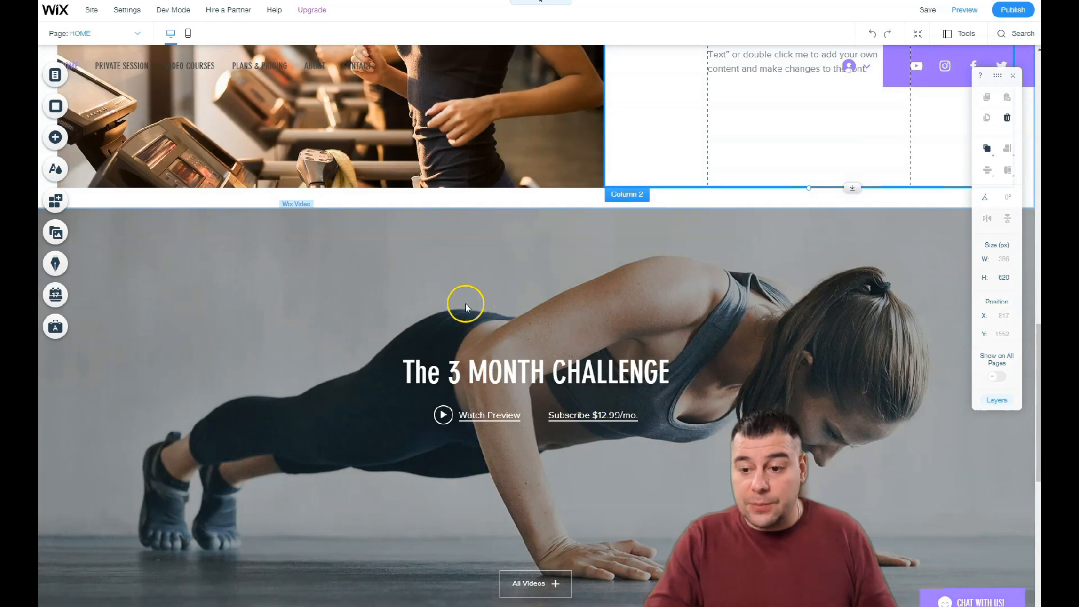
{"action": "left_click", "coordinate": [286, 344]}
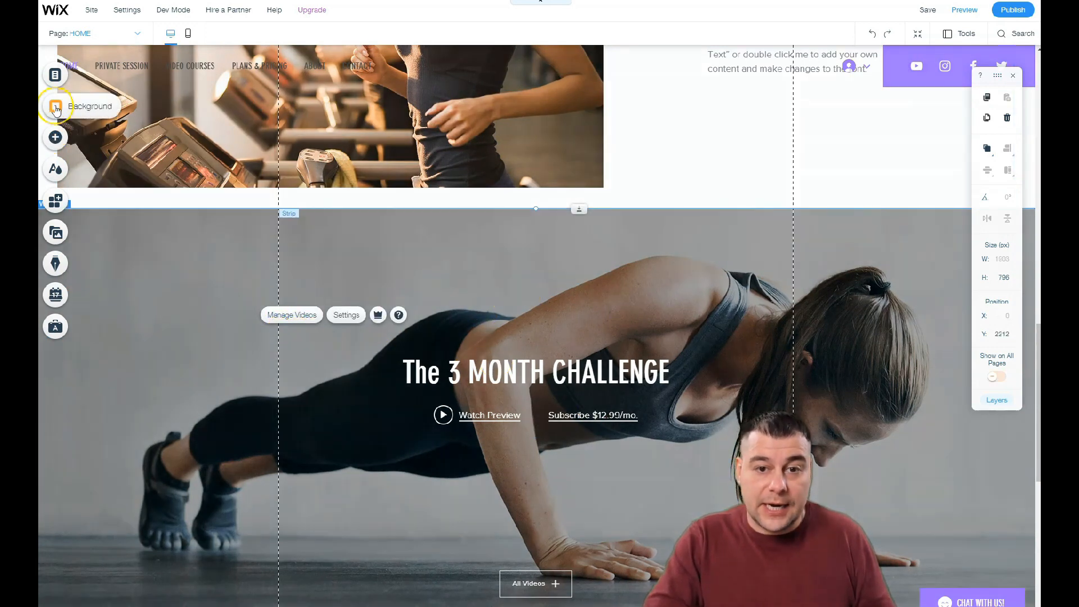
Examine the Wix Video and single video player options among the Video & Music elements that can be added
{"action": "left_click", "coordinate": [56, 137]}
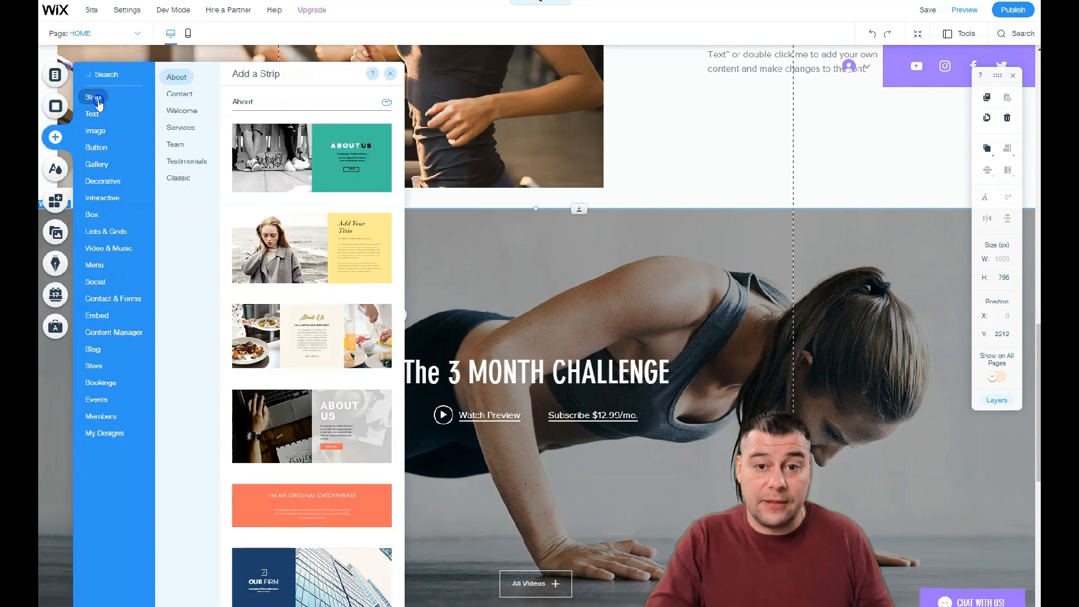
{"action": "mouse_move", "coordinate": [99, 122]}
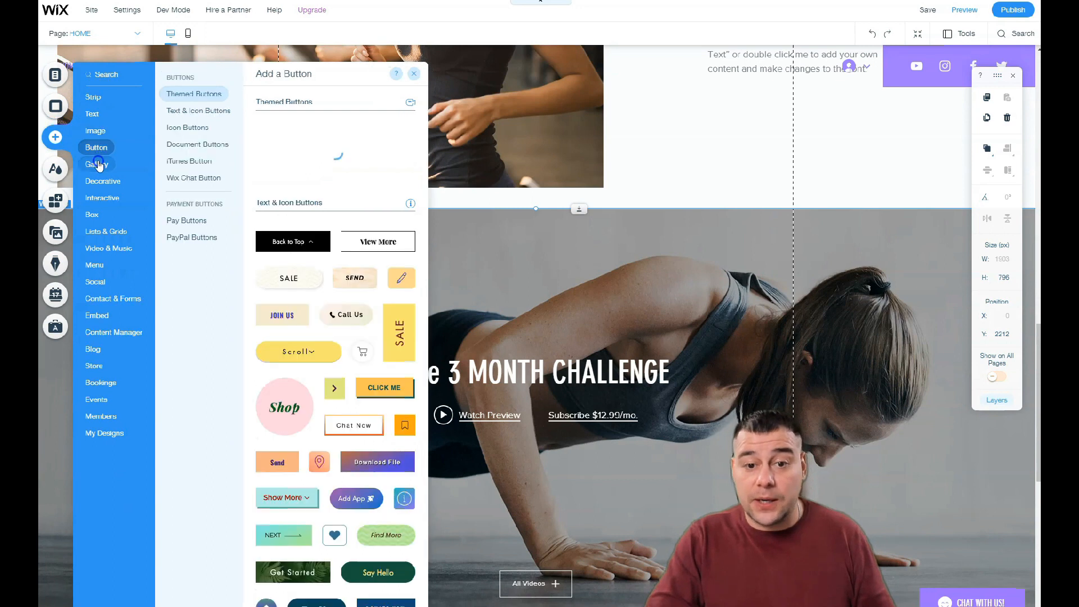
{"action": "mouse_move", "coordinate": [99, 201]}
{"action": "mouse_move", "coordinate": [99, 254]}
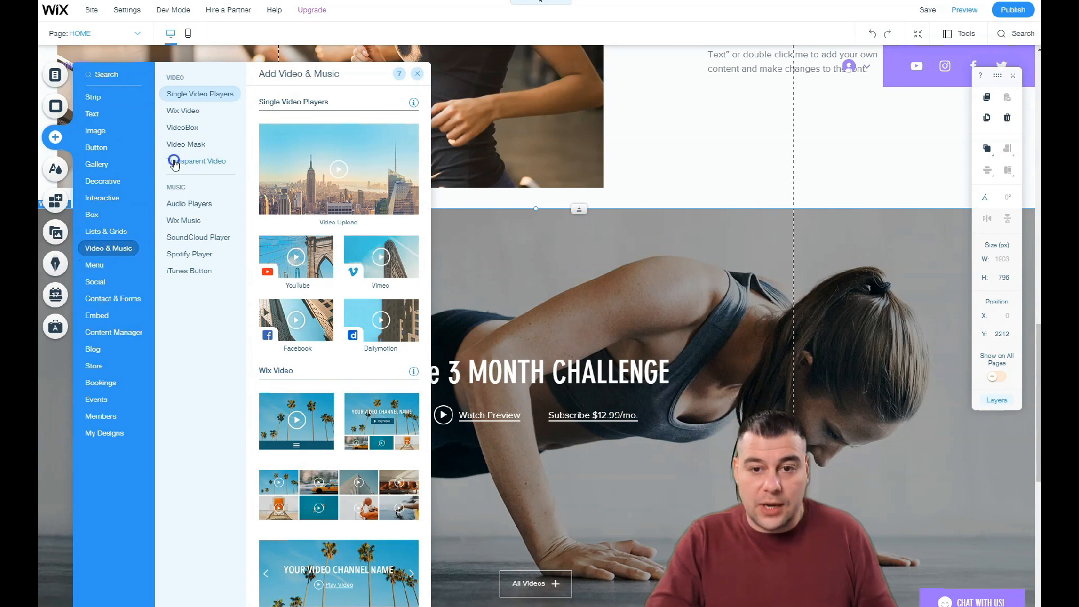
{"action": "left_click", "coordinate": [190, 116]}
{"action": "scroll", "coordinate": [298, 213], "scroll_direction": "up", "scroll_amount": 4}
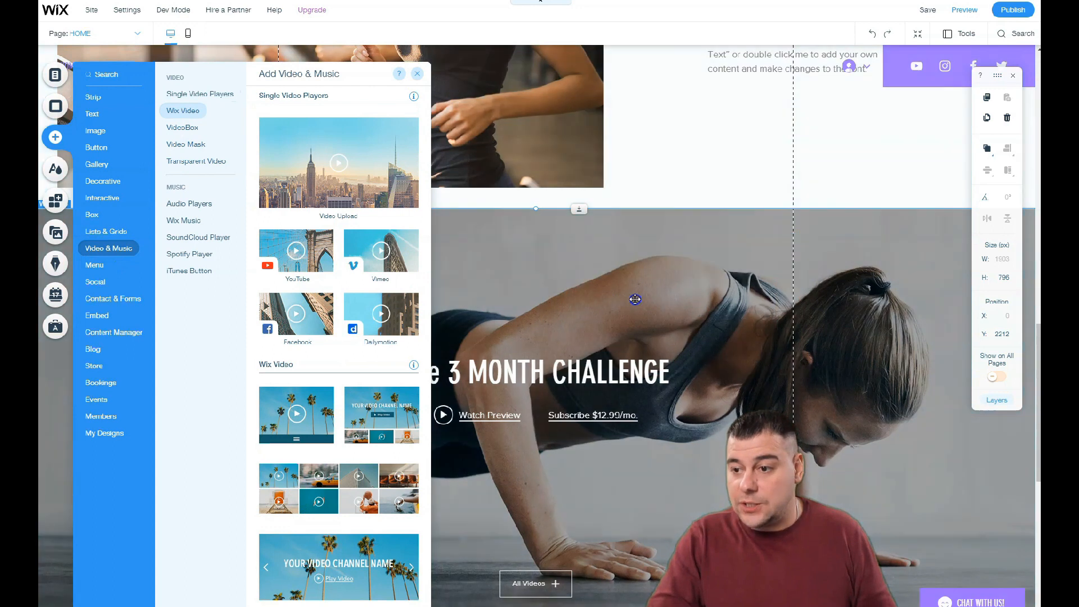
Add a YouTube video player to The 3 Month Challenge section, sized 320 × 180 px and placed left of the title
{"action": "left_click", "coordinate": [688, 321]}
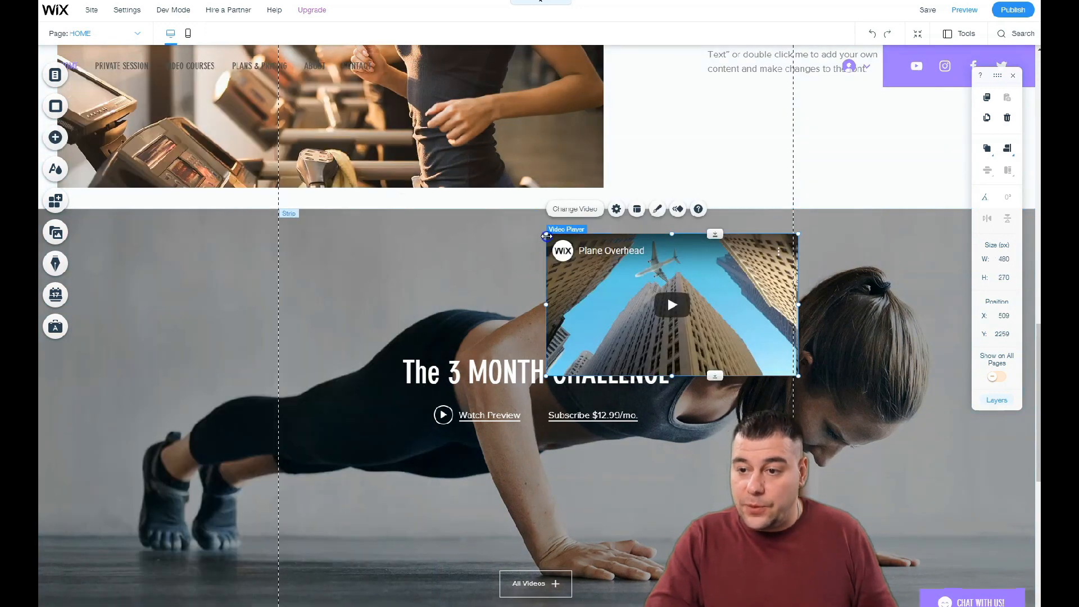
{"action": "left_click_drag", "start_coordinate": [545, 260], "coordinate": [664, 298]}
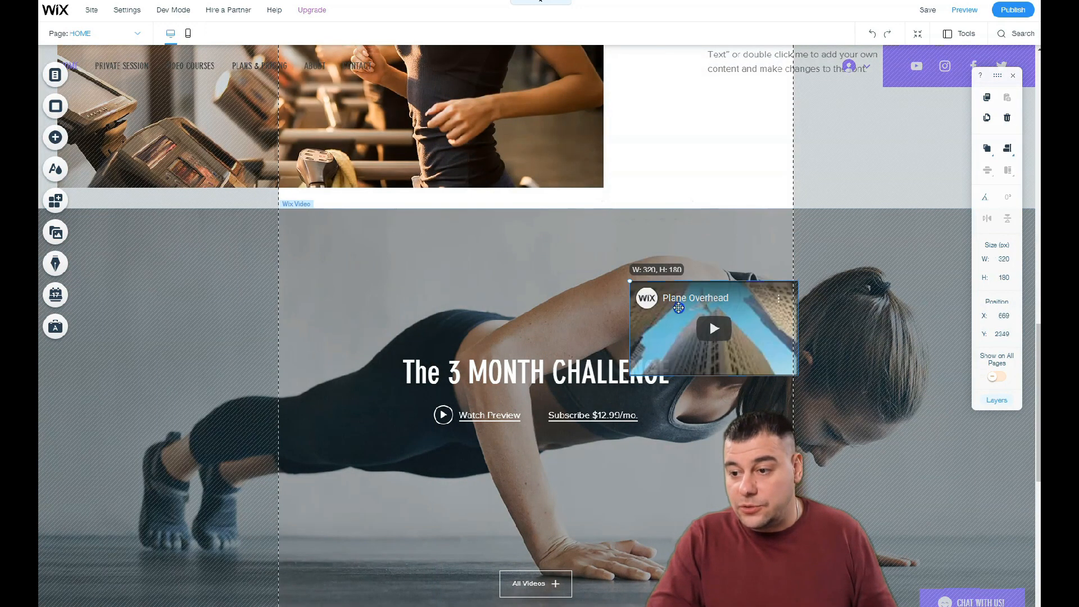
{"action": "left_click_drag", "start_coordinate": [694, 331], "coordinate": [259, 379]}
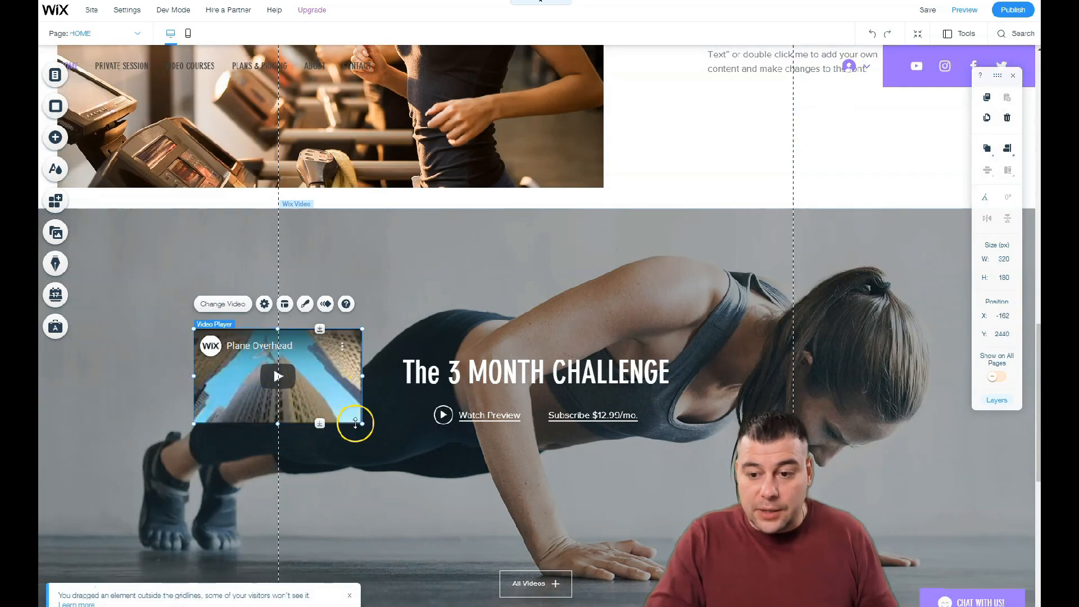
{"action": "mouse_move", "coordinate": [319, 410]}
{"action": "left_mouse_down"}
{"action": "mouse_move", "coordinate": [345, 490]}
{"action": "mouse_move", "coordinate": [314, 392]}
{"action": "left_mouse_up"}
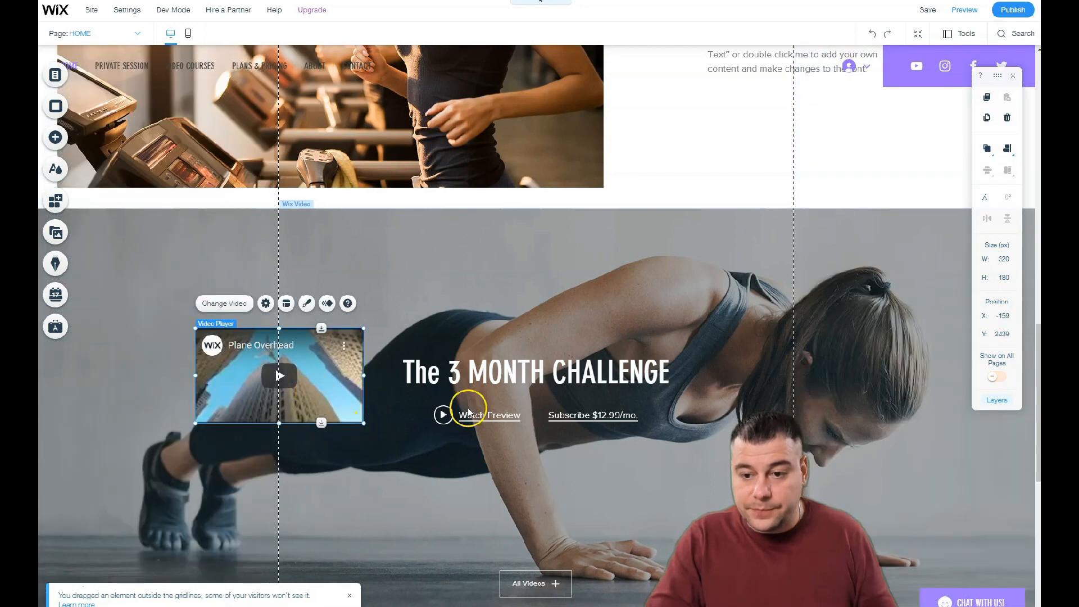
Check the settings of the new video player and of the Wix Video element behind it
{"action": "left_click", "coordinate": [266, 304]}
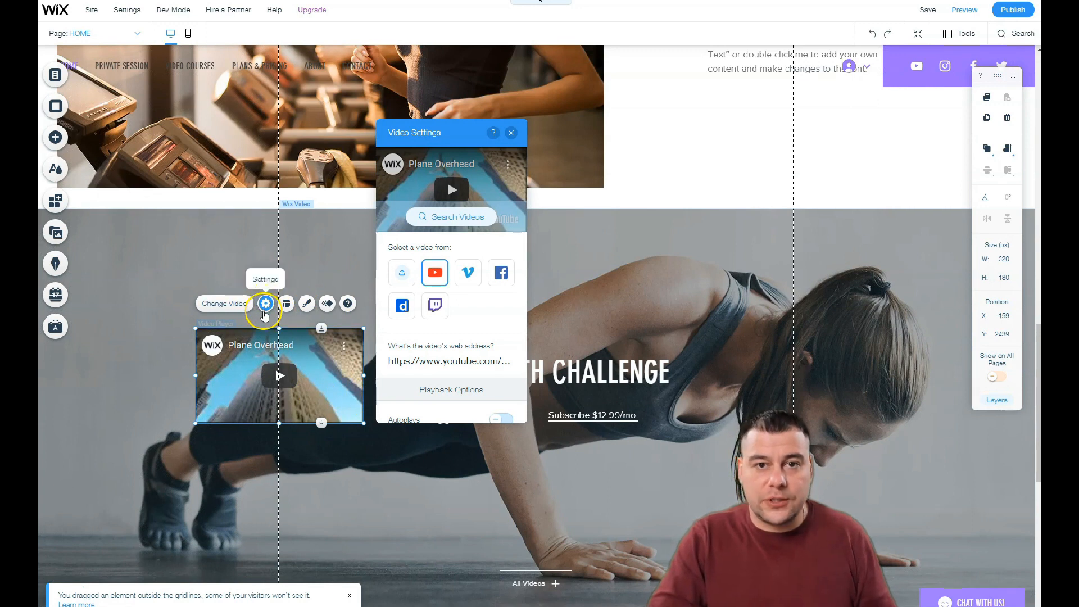
{"action": "left_click", "coordinate": [250, 253]}
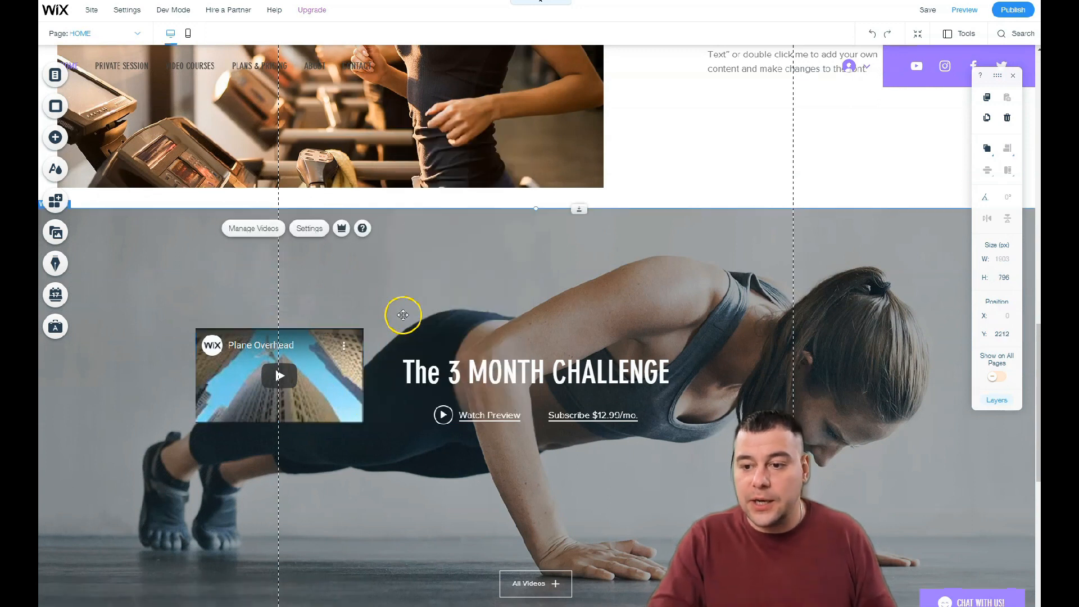
{"action": "scroll", "coordinate": [514, 390], "scroll_direction": "down", "scroll_amount": 2}
{"action": "scroll", "coordinate": [458, 269], "scroll_direction": "up", "scroll_amount": 1}
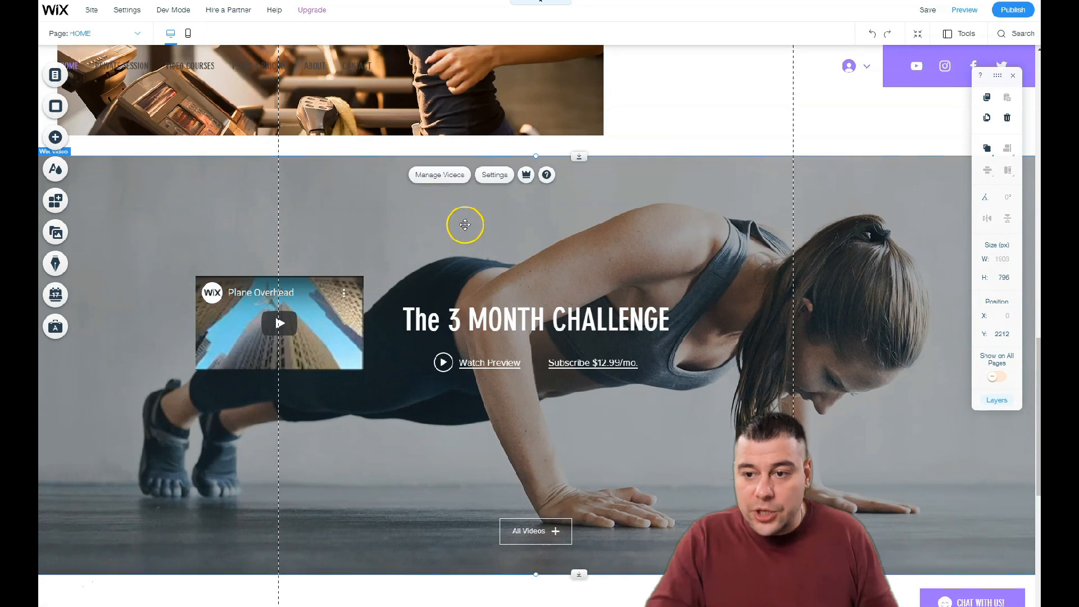
{"action": "left_click", "coordinate": [494, 174]}
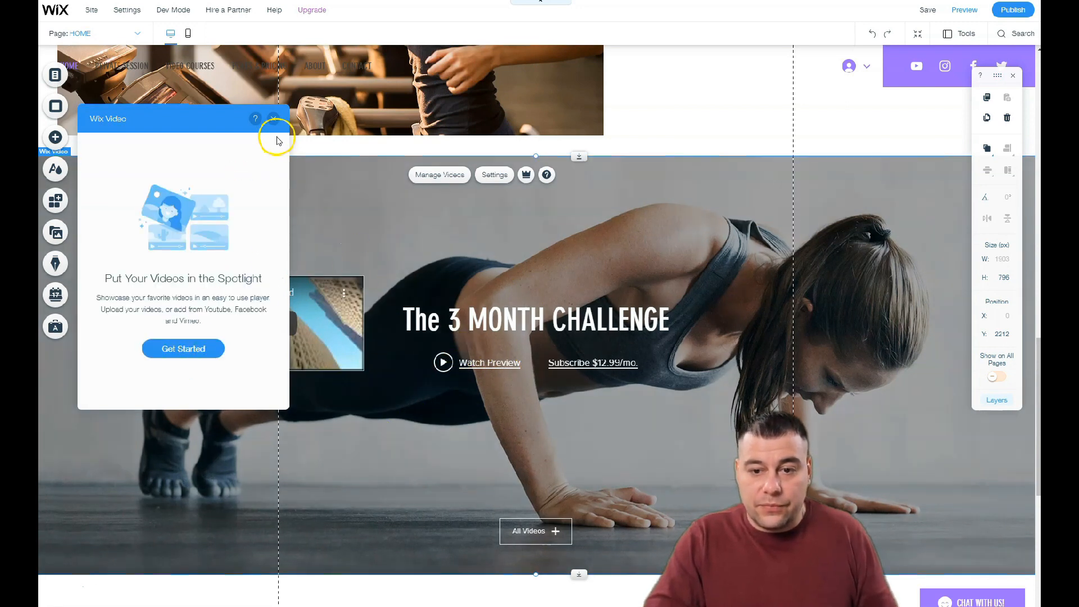
{"action": "left_click", "coordinate": [273, 119]}
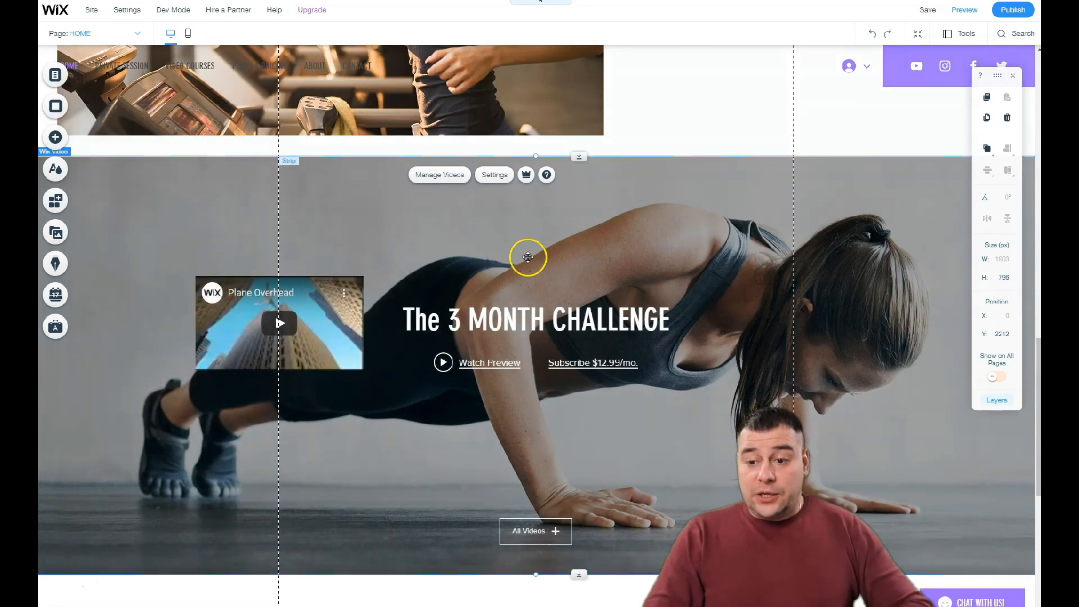
Review the Offered Plans section and the footer of the home page, and look through the available site settings
{"action": "scroll", "coordinate": [540, 264], "scroll_direction": "down", "scroll_amount": 5}
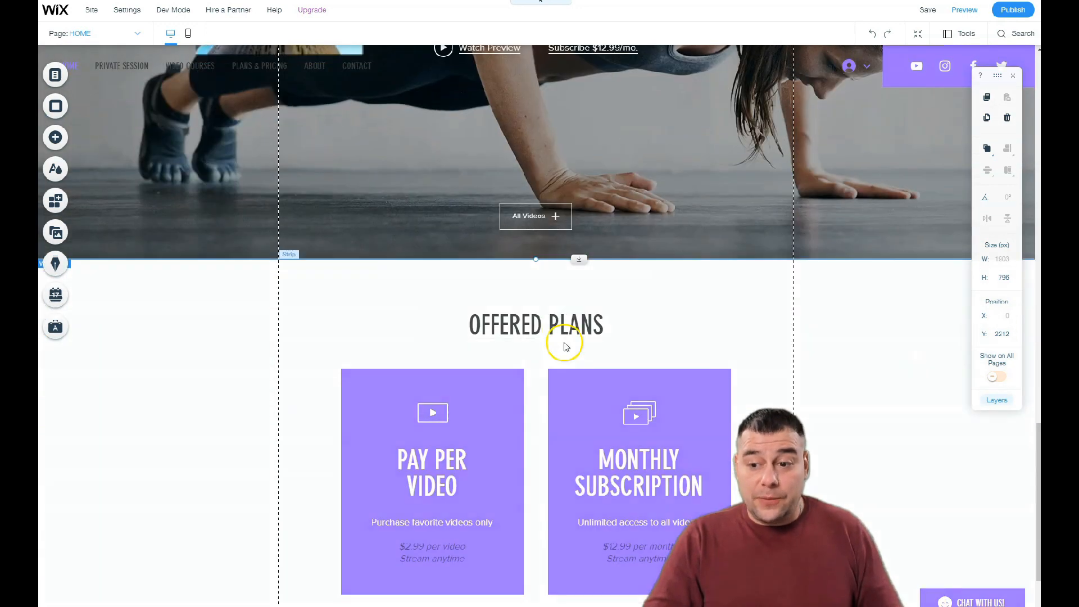
{"action": "scroll", "coordinate": [565, 346], "scroll_direction": "down", "scroll_amount": 2}
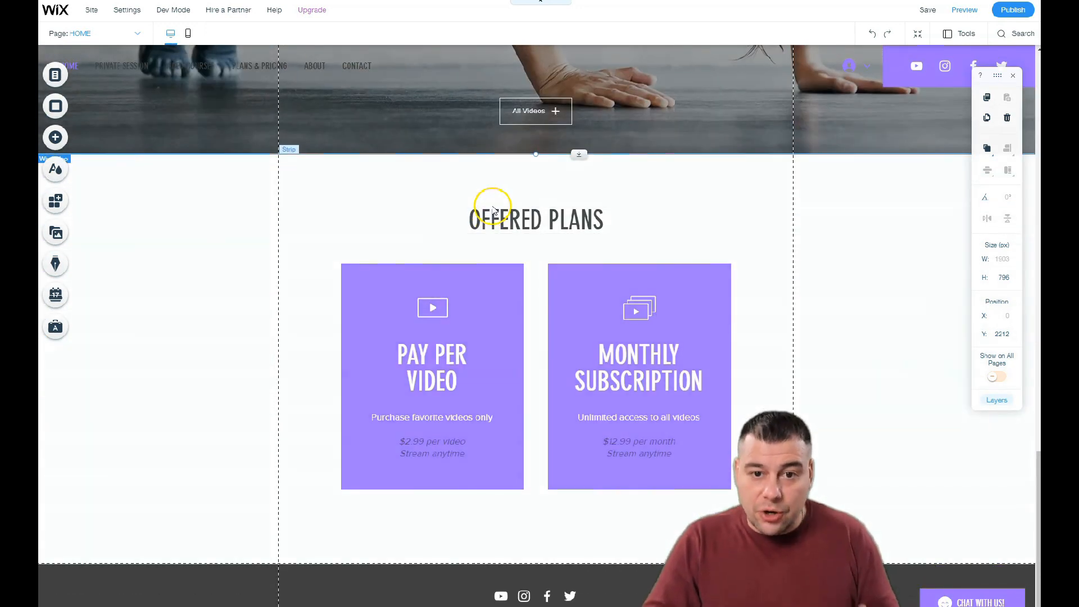
{"action": "scroll", "coordinate": [494, 230], "scroll_direction": "down", "scroll_amount": 1}
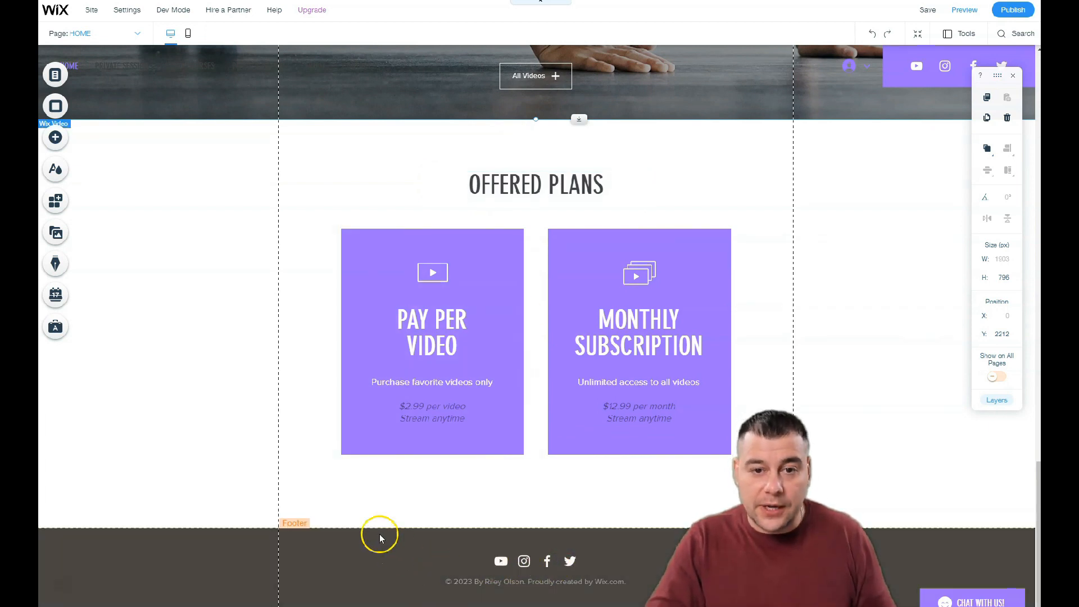
{"action": "scroll", "coordinate": [302, 292], "scroll_direction": "up", "scroll_amount": 15}
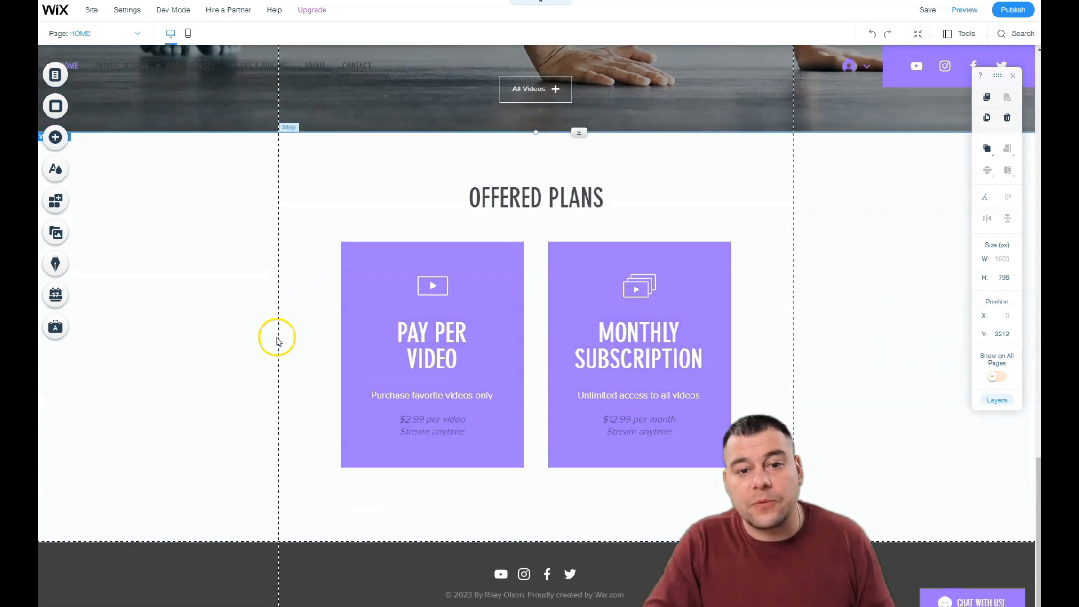
{"action": "scroll", "coordinate": [302, 358], "scroll_direction": "up", "scroll_amount": 2}
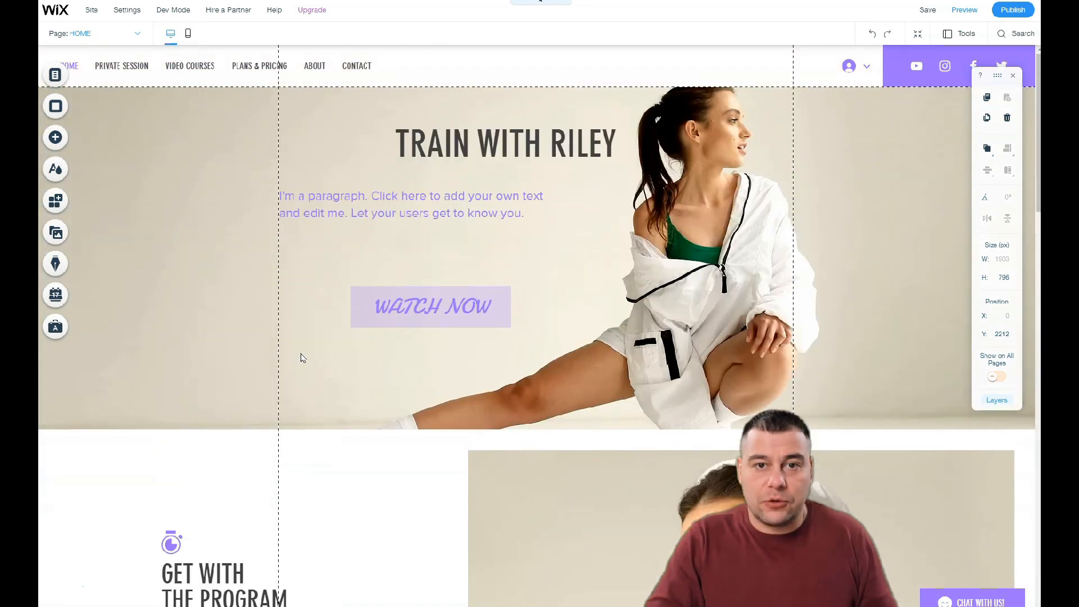
{"action": "left_click", "coordinate": [127, 11]}
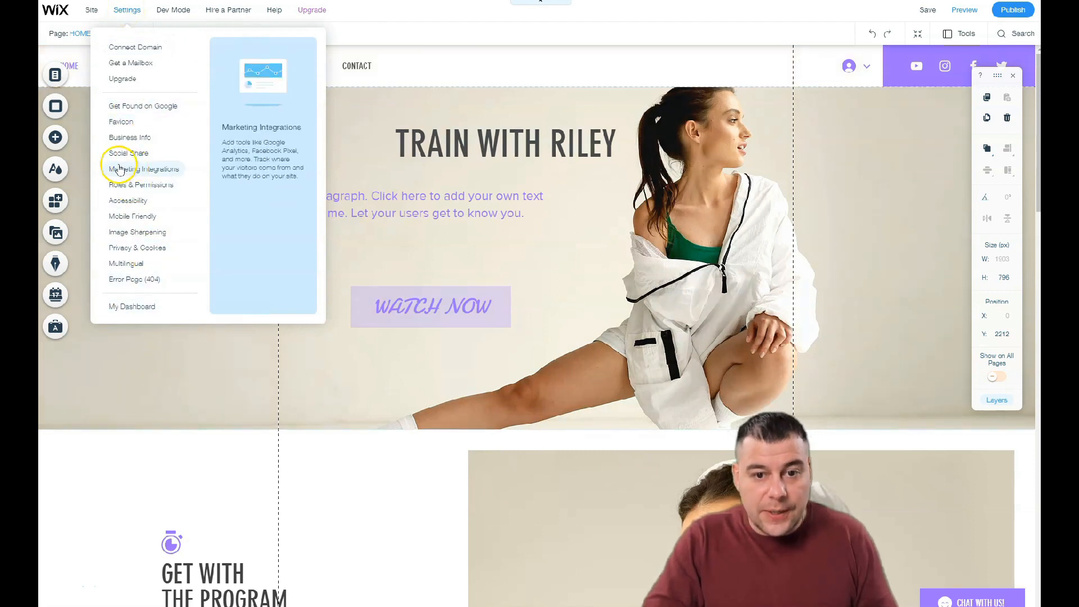
Open the site colors and check the shade adjustment options for the middle shade of Color 1
{"action": "left_click", "coordinate": [57, 169]}
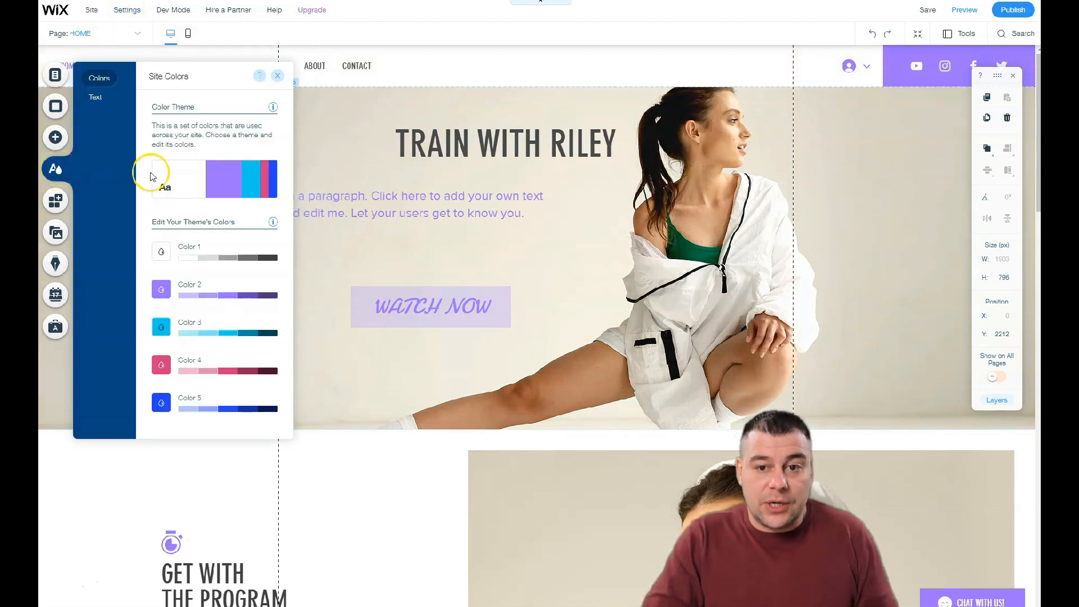
{"action": "left_click", "coordinate": [226, 260]}
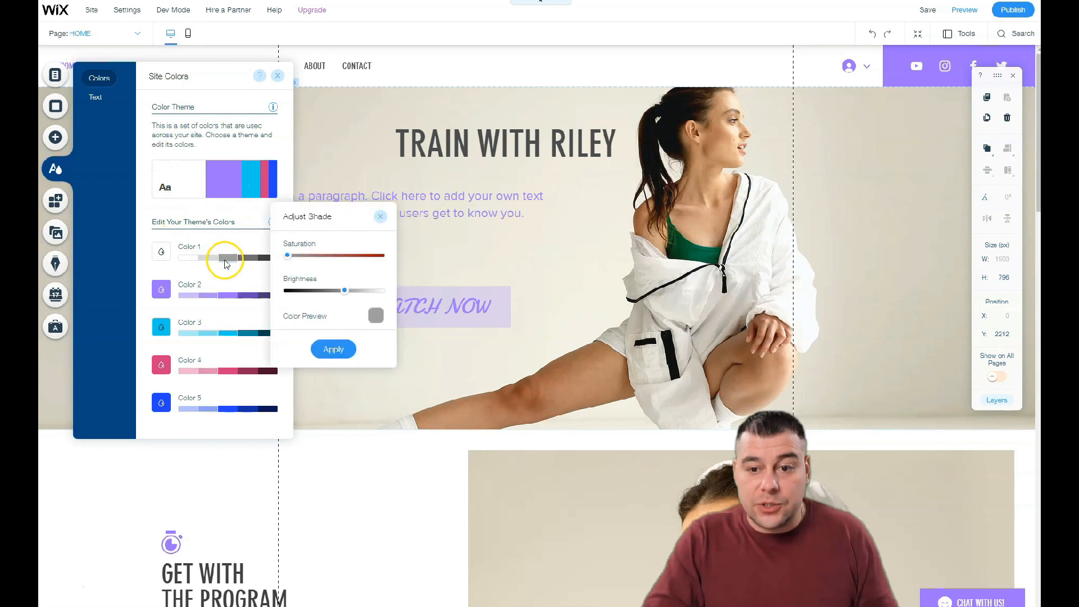
{"action": "left_click", "coordinate": [219, 186]}
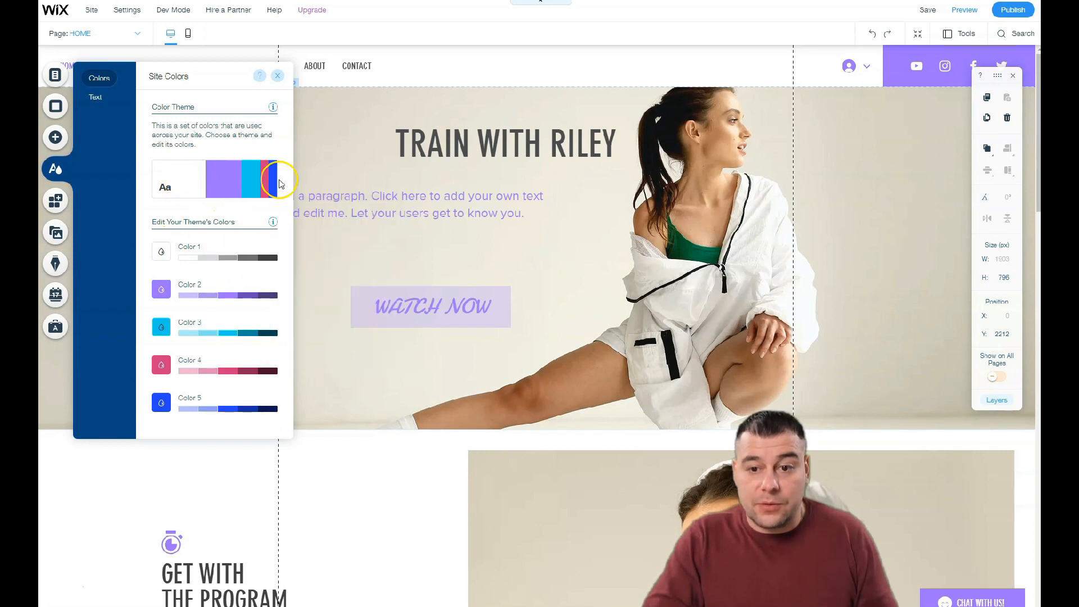
Replace the site's color theme with the featured theme that pairs a dark grey background with gold, and check the page sections
{"action": "left_click", "coordinate": [236, 186]}
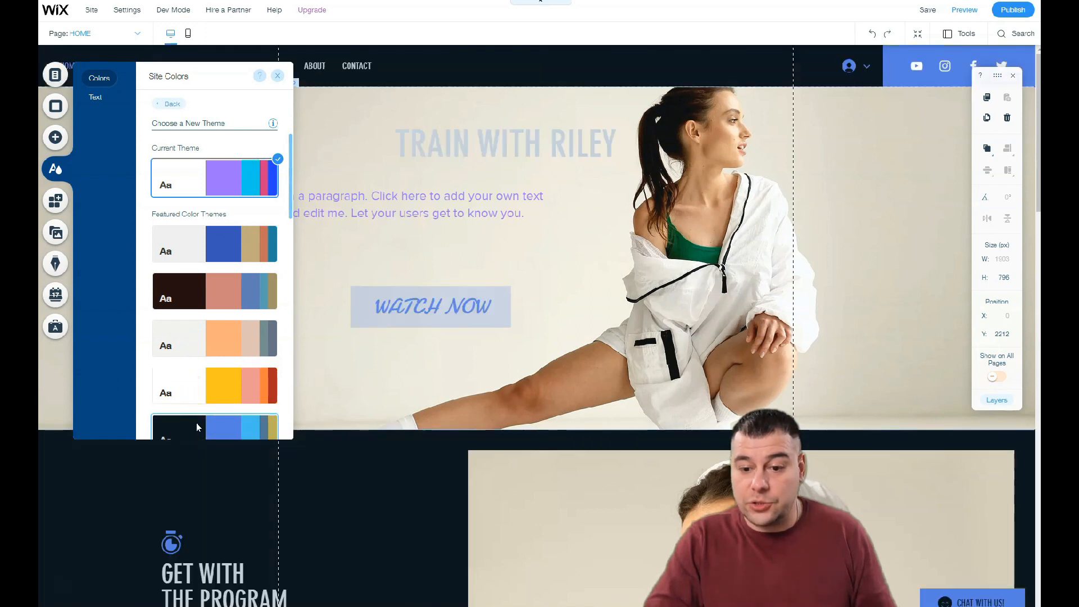
{"action": "scroll", "coordinate": [197, 422], "scroll_direction": "down", "scroll_amount": 4}
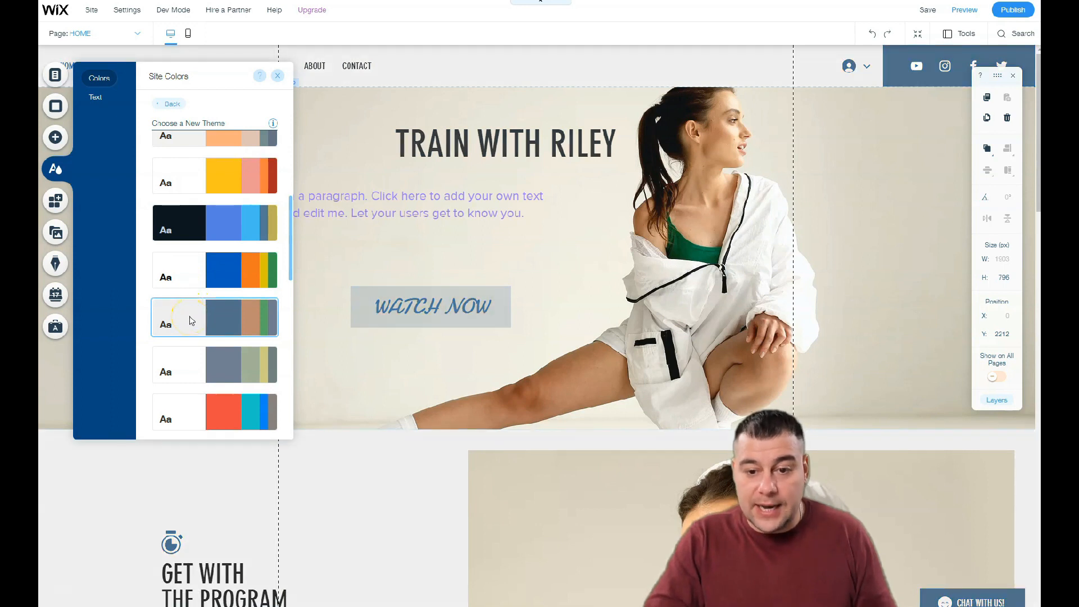
{"action": "scroll", "coordinate": [190, 320], "scroll_direction": "down", "scroll_amount": 2}
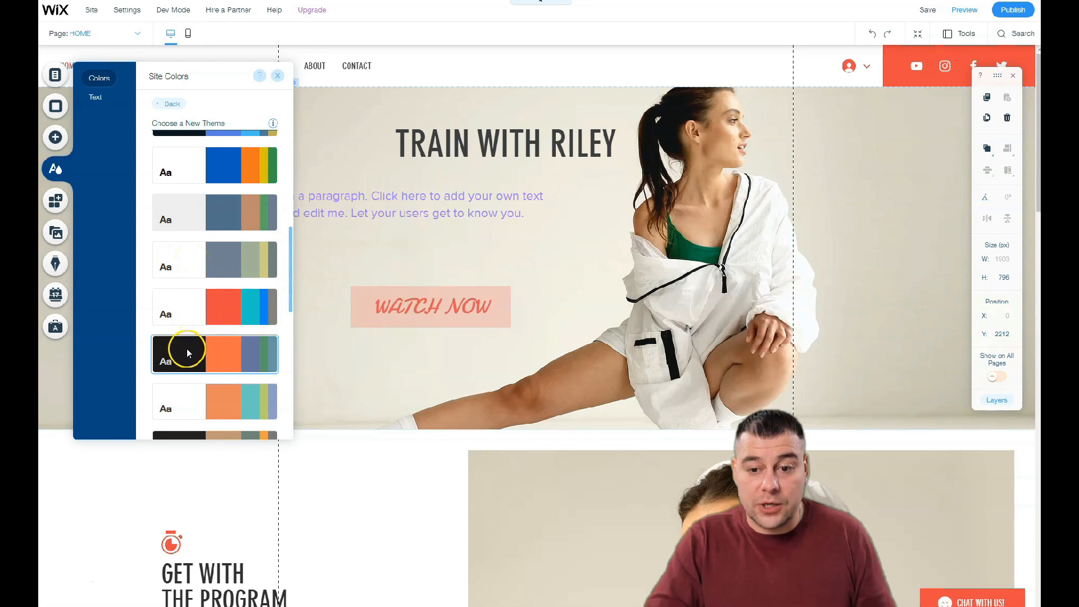
{"action": "scroll", "coordinate": [187, 357], "scroll_direction": "down", "scroll_amount": 3}
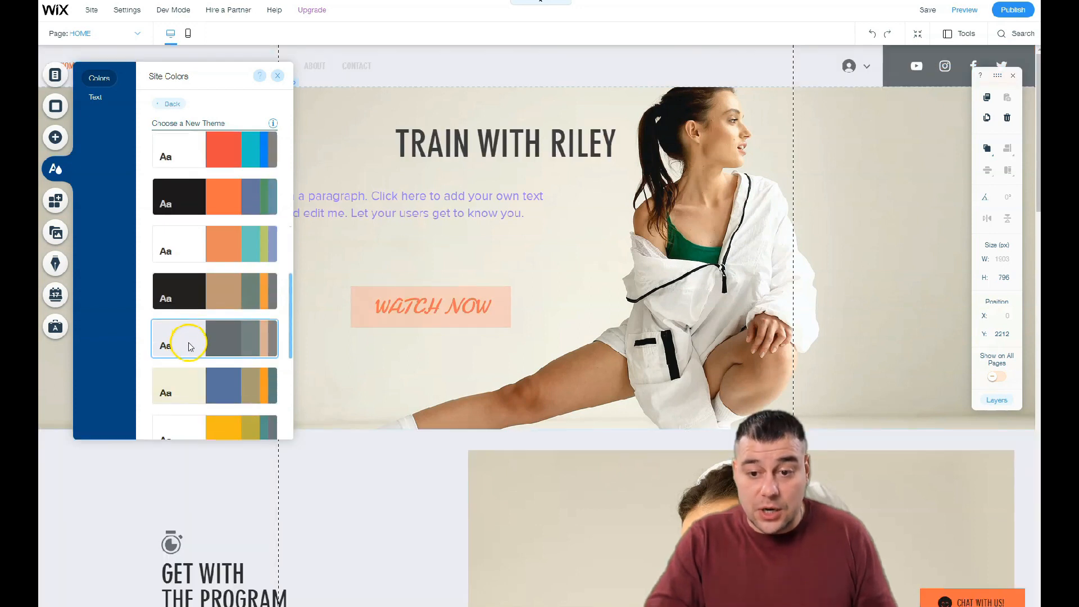
{"action": "scroll", "coordinate": [190, 333], "scroll_direction": "down", "scroll_amount": 5}
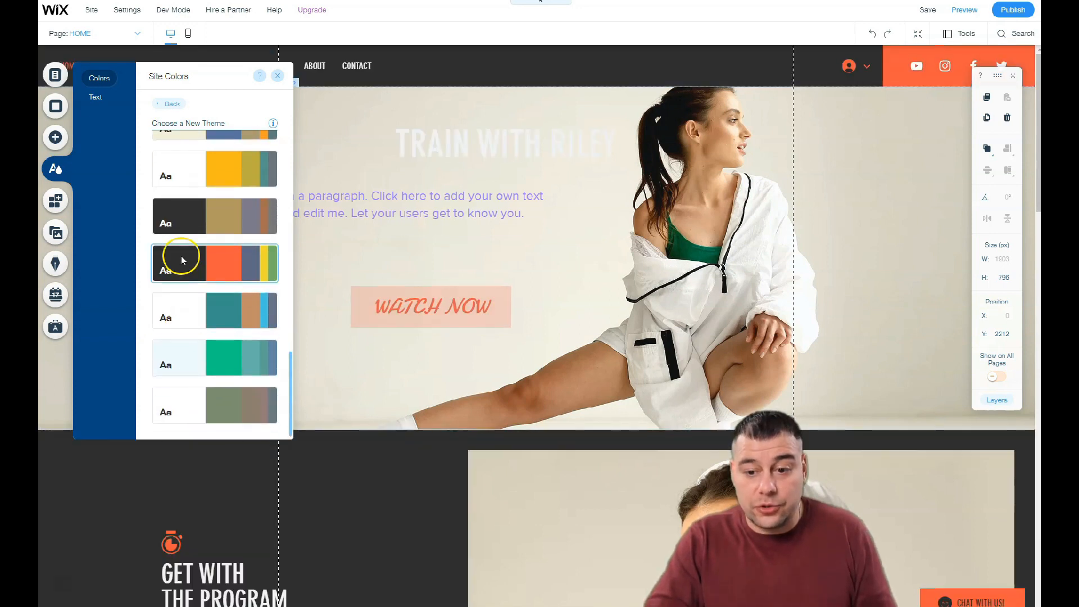
{"action": "left_click", "coordinate": [187, 225]}
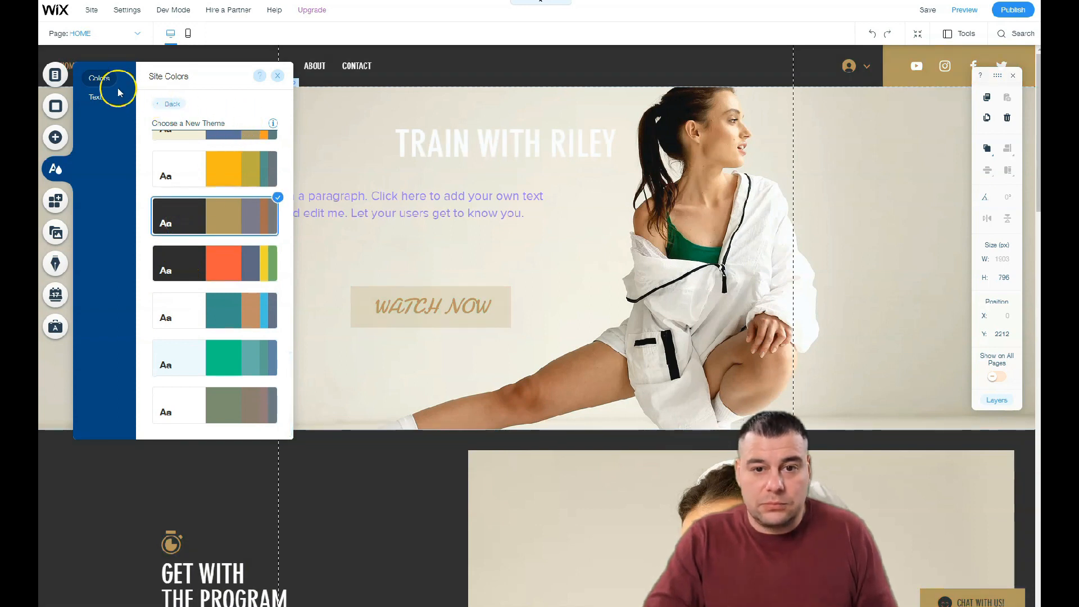
{"action": "left_click", "coordinate": [277, 76]}
{"action": "scroll", "coordinate": [559, 313], "scroll_direction": "down", "scroll_amount": 10}
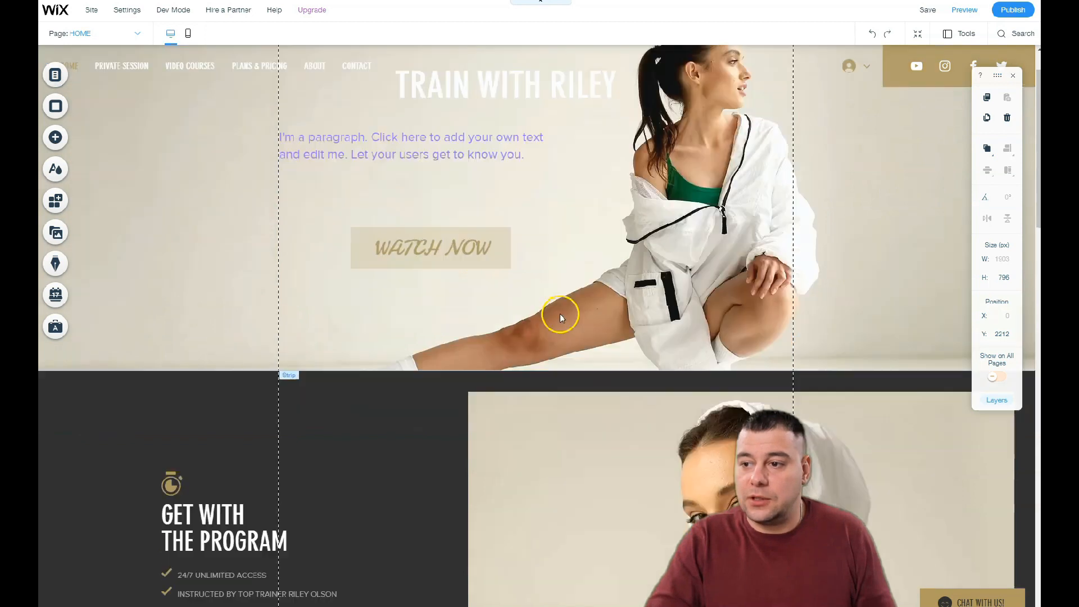
{"action": "scroll", "coordinate": [553, 303], "scroll_direction": "down", "scroll_amount": 12}
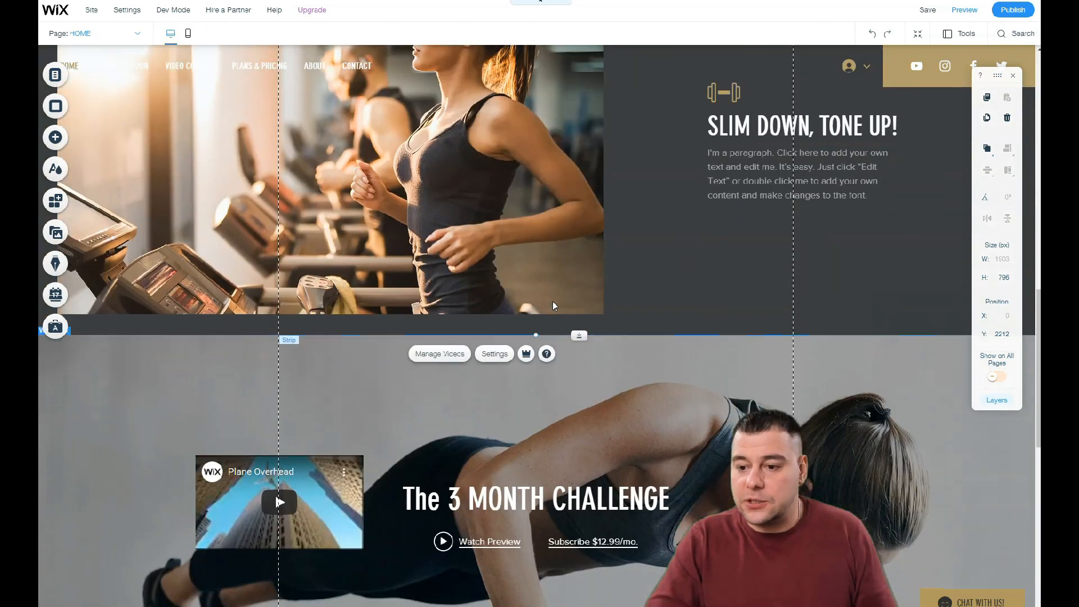
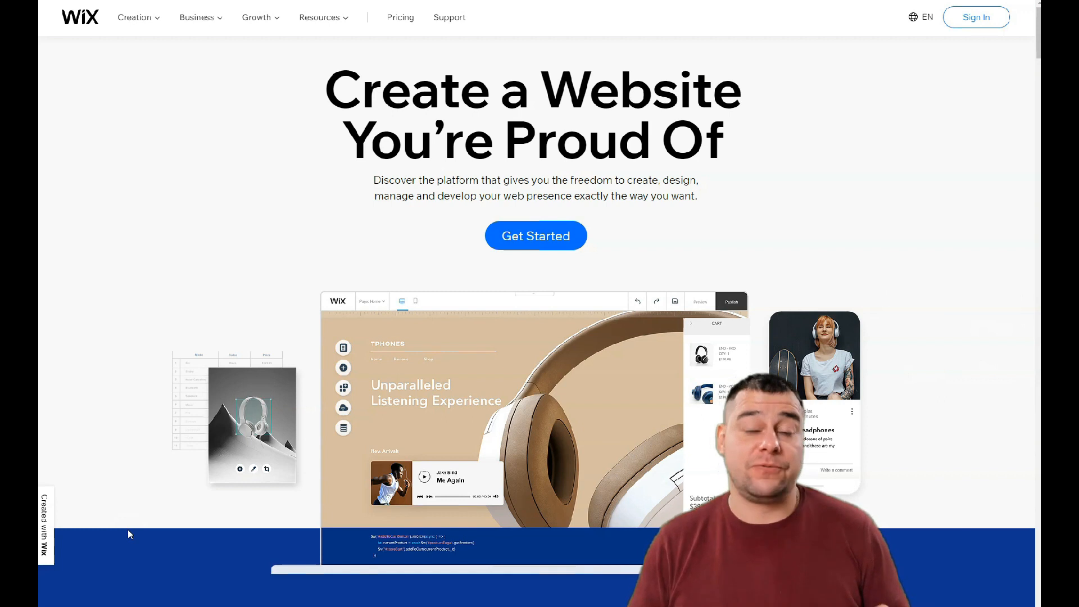
Examine the Wix homepage, covering the site-building options, feature overview, business tools, templates and FAQ
{"action": "scroll", "coordinate": [238, 320], "scroll_direction": "down", "scroll_amount": 4}
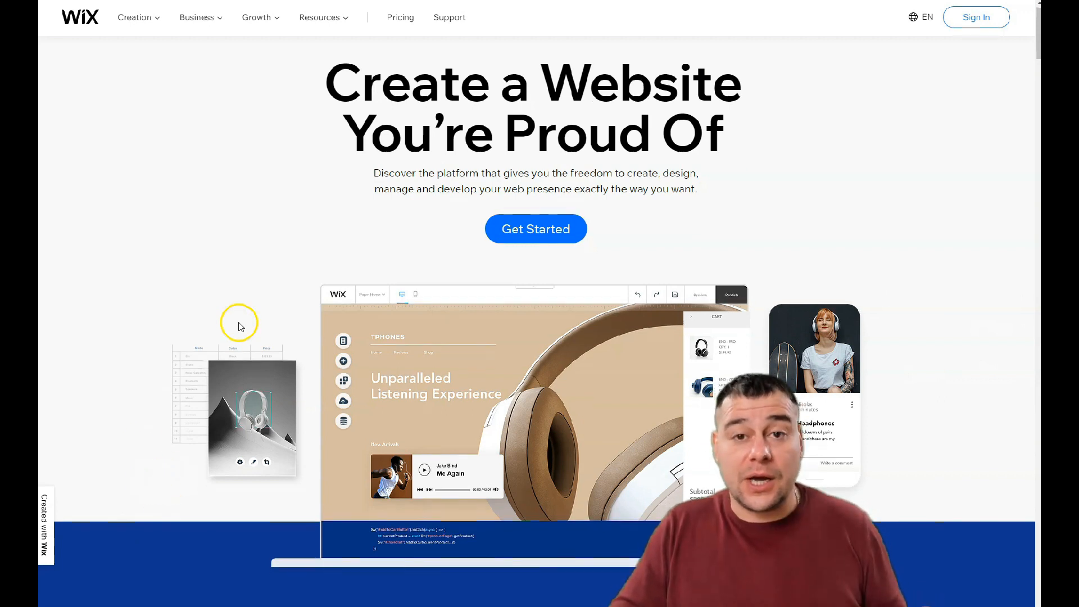
{"action": "scroll", "coordinate": [280, 317], "scroll_direction": "down", "scroll_amount": 8}
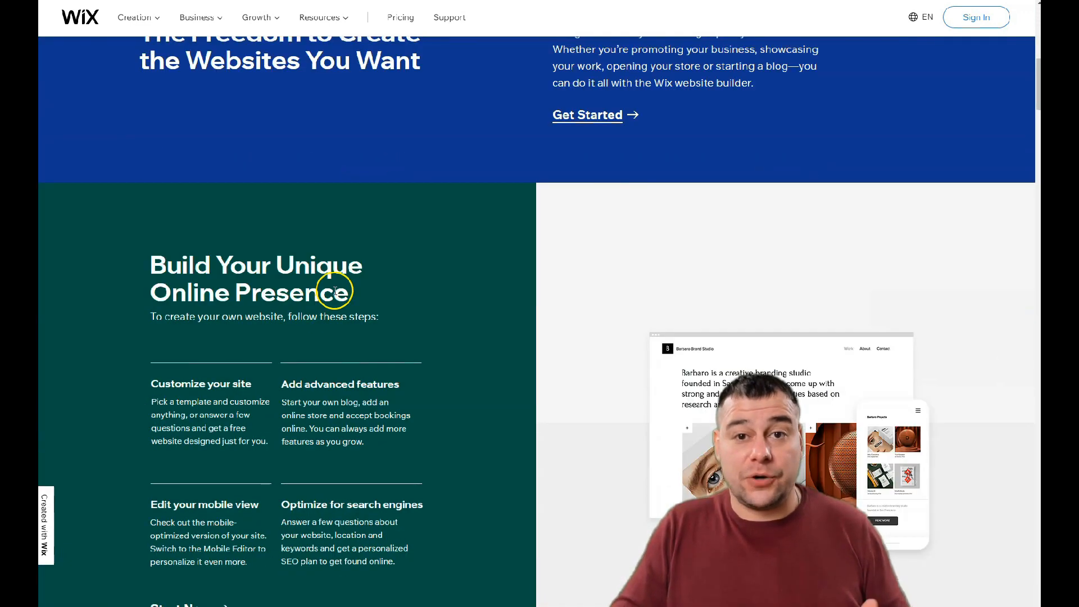
{"action": "scroll", "coordinate": [332, 292], "scroll_direction": "down", "scroll_amount": 6}
{"action": "scroll", "coordinate": [332, 292], "scroll_direction": "down", "scroll_amount": 16}
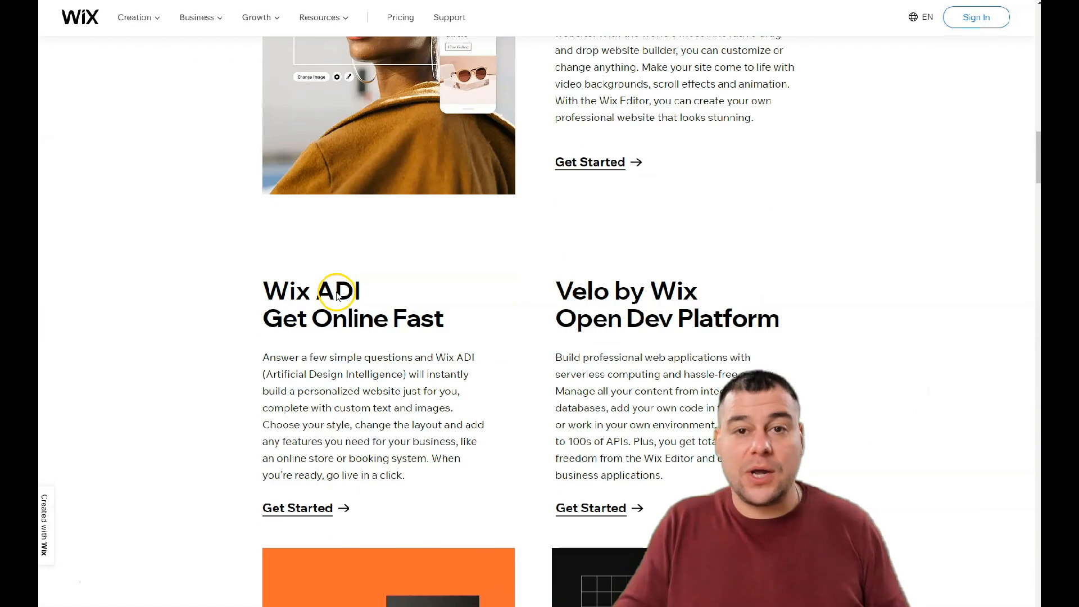
{"action": "scroll", "coordinate": [344, 307], "scroll_direction": "down", "scroll_amount": 15}
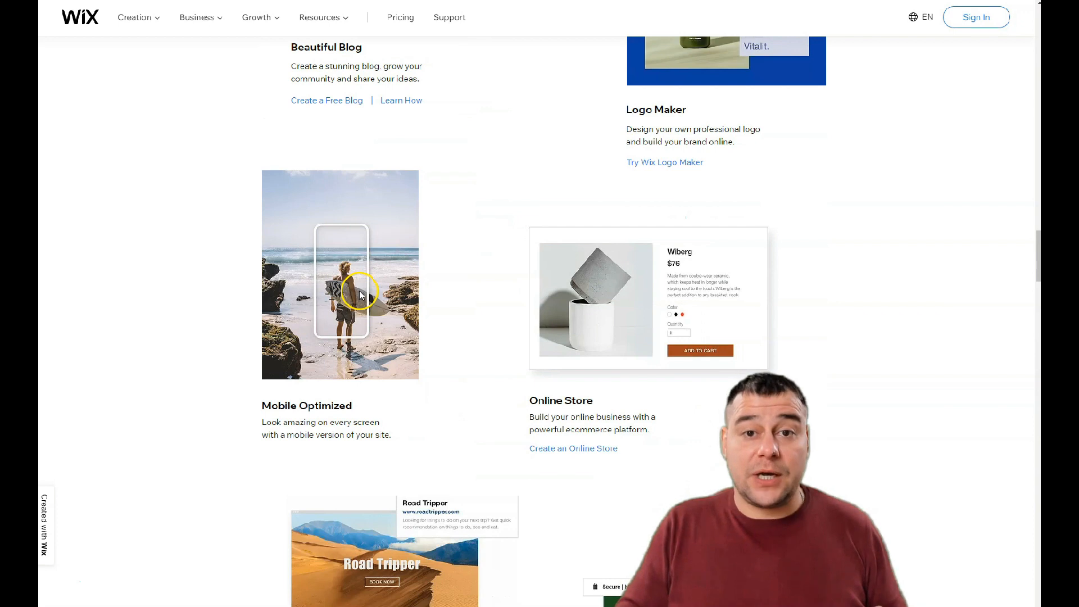
{"action": "scroll", "coordinate": [360, 295], "scroll_direction": "down", "scroll_amount": 15}
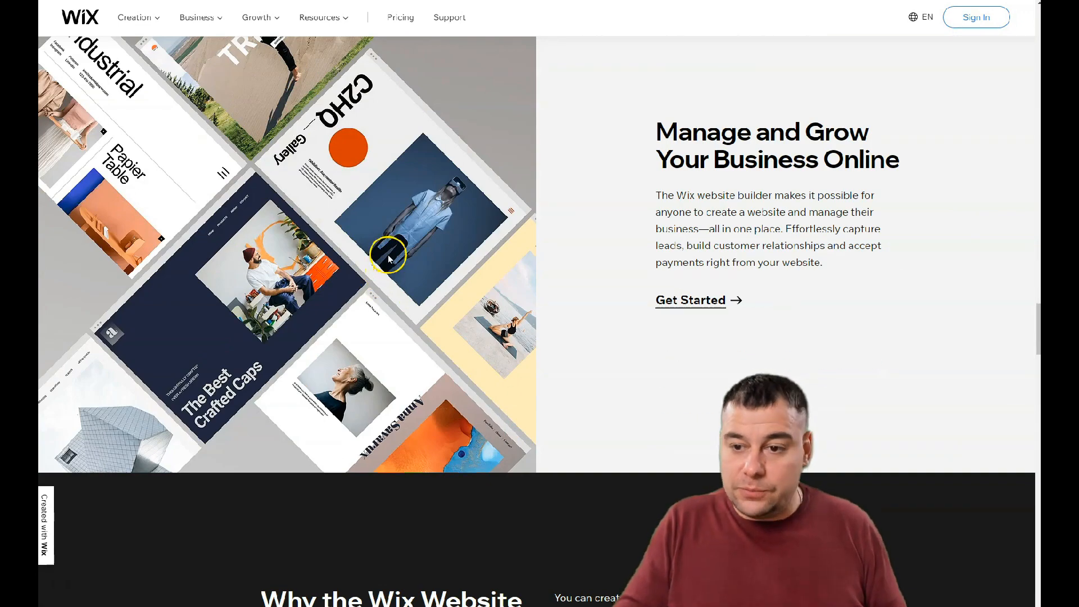
{"action": "scroll", "coordinate": [387, 255], "scroll_direction": "down", "scroll_amount": 18}
{"action": "scroll", "coordinate": [397, 249], "scroll_direction": "down", "scroll_amount": 10}
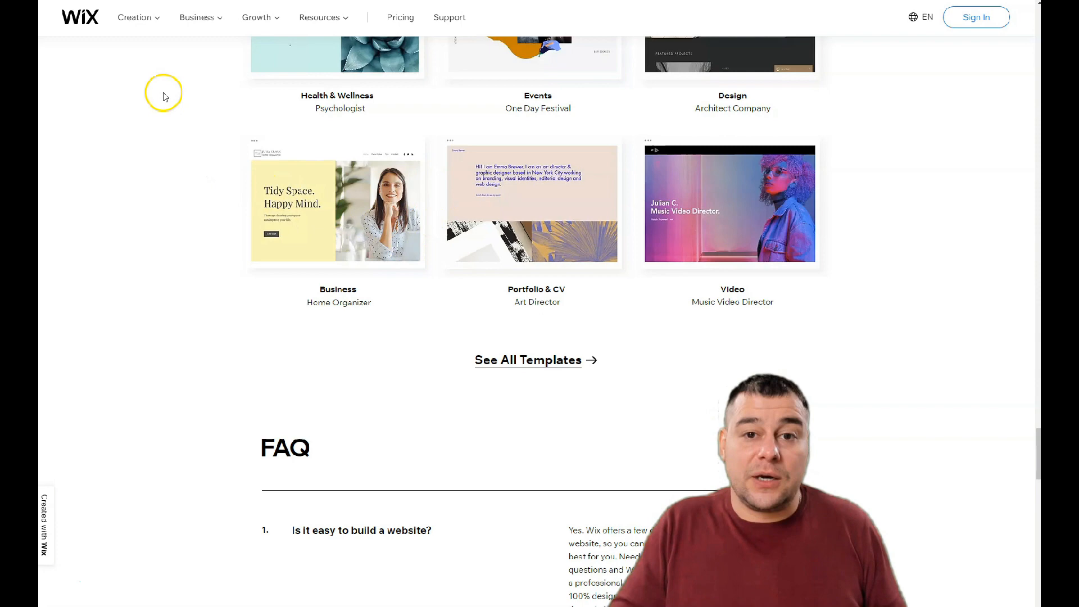
{"action": "scroll", "coordinate": [353, 230], "scroll_direction": "up", "scroll_amount": 20}
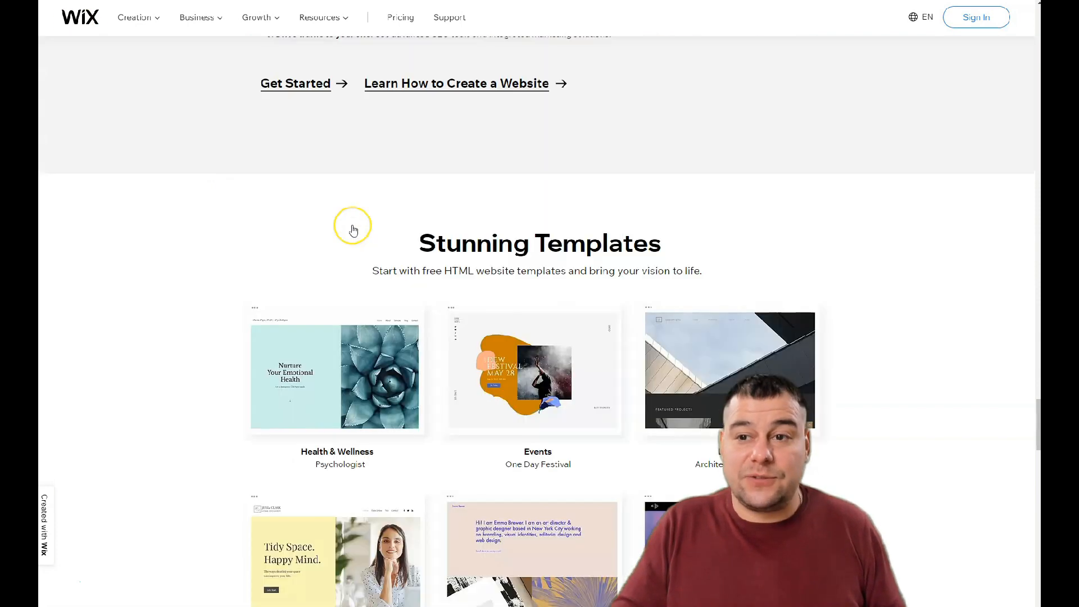
{"action": "scroll", "coordinate": [353, 231], "scroll_direction": "up", "scroll_amount": 20}
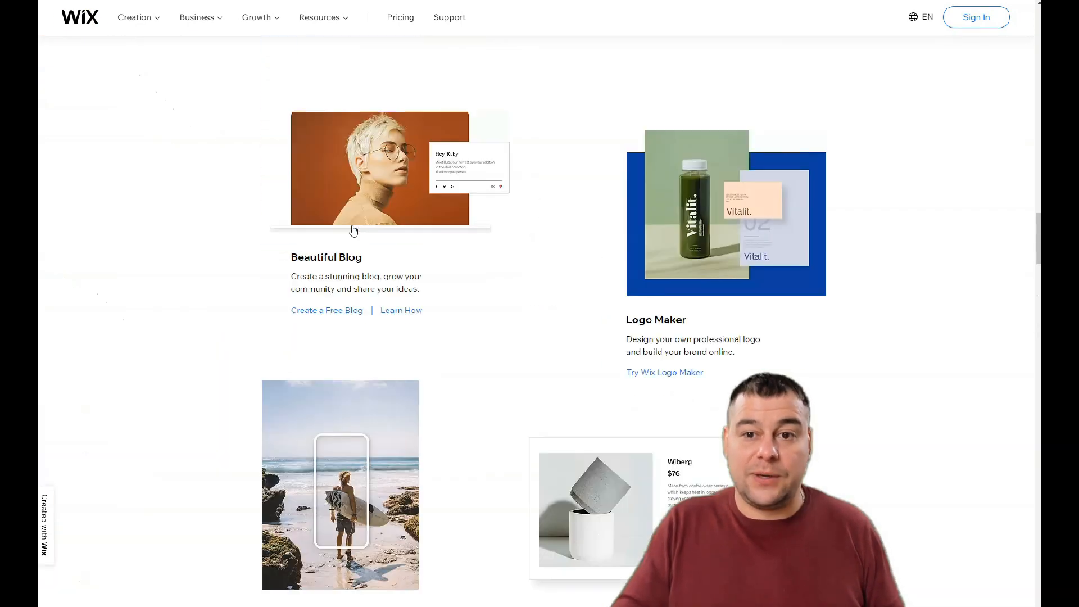
{"action": "scroll", "coordinate": [353, 230], "scroll_direction": "up", "scroll_amount": 15}
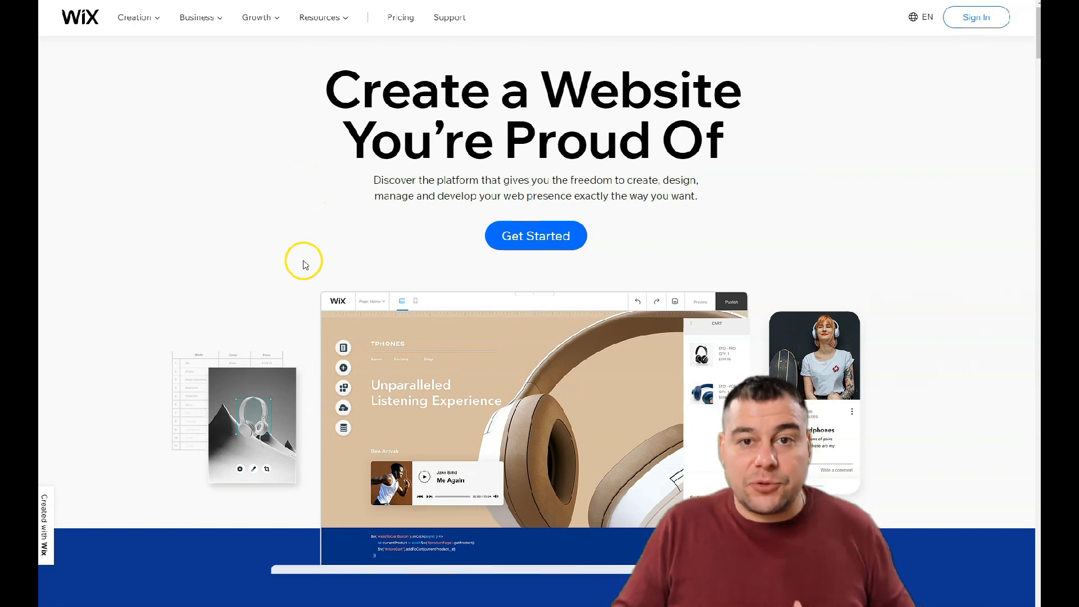
{"action": "left_click", "coordinate": [302, 218]}
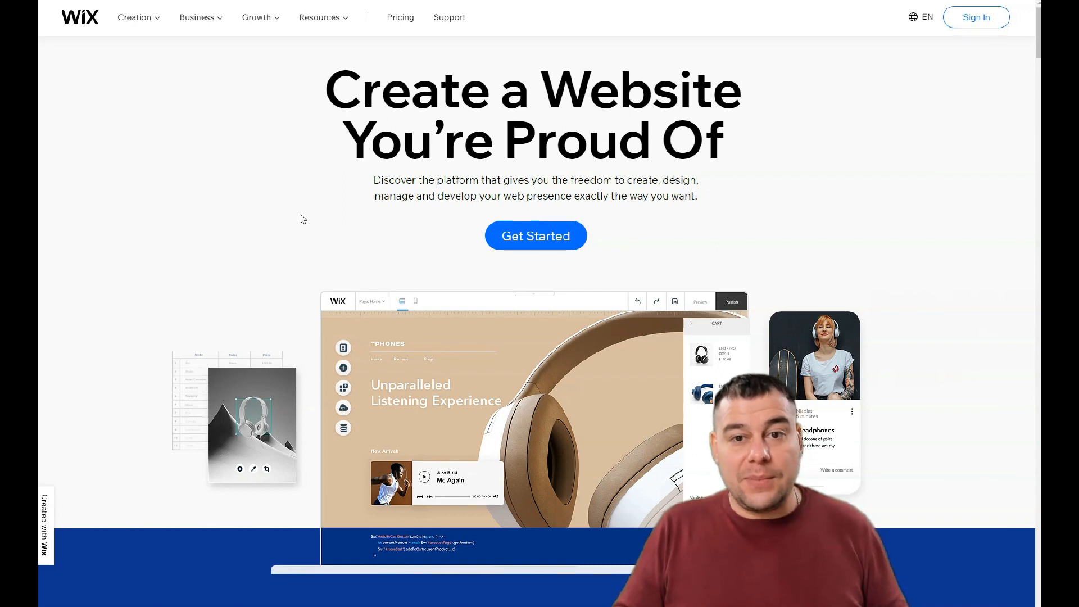
{"action": "left_click", "coordinate": [309, 209]}
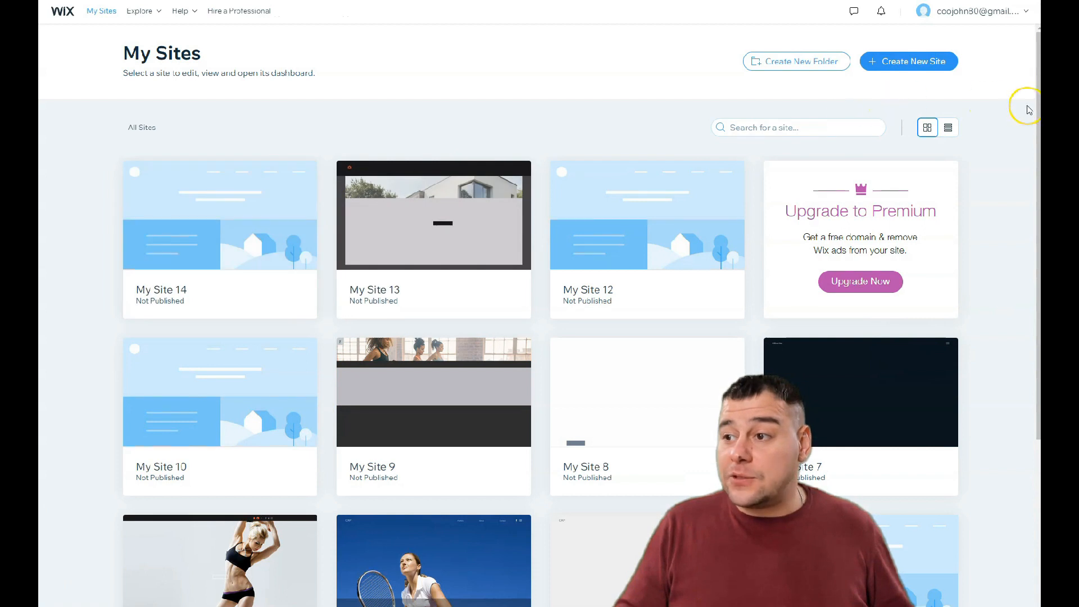
Create a new site in the Other category and choose to build it from a template with the Editor
{"action": "left_click", "coordinate": [896, 63]}
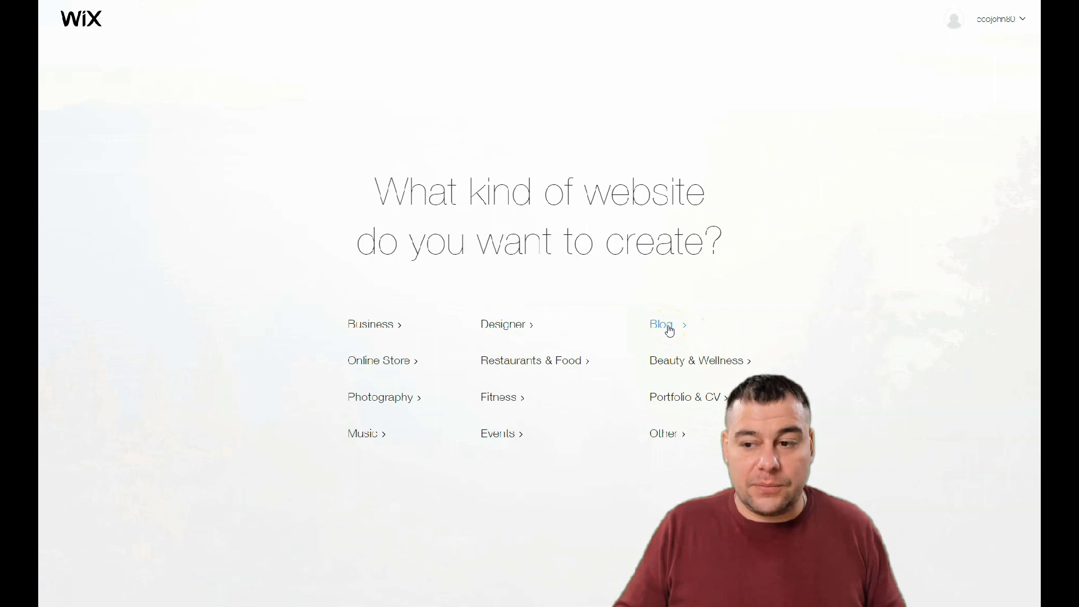
{"action": "left_click", "coordinate": [662, 435]}
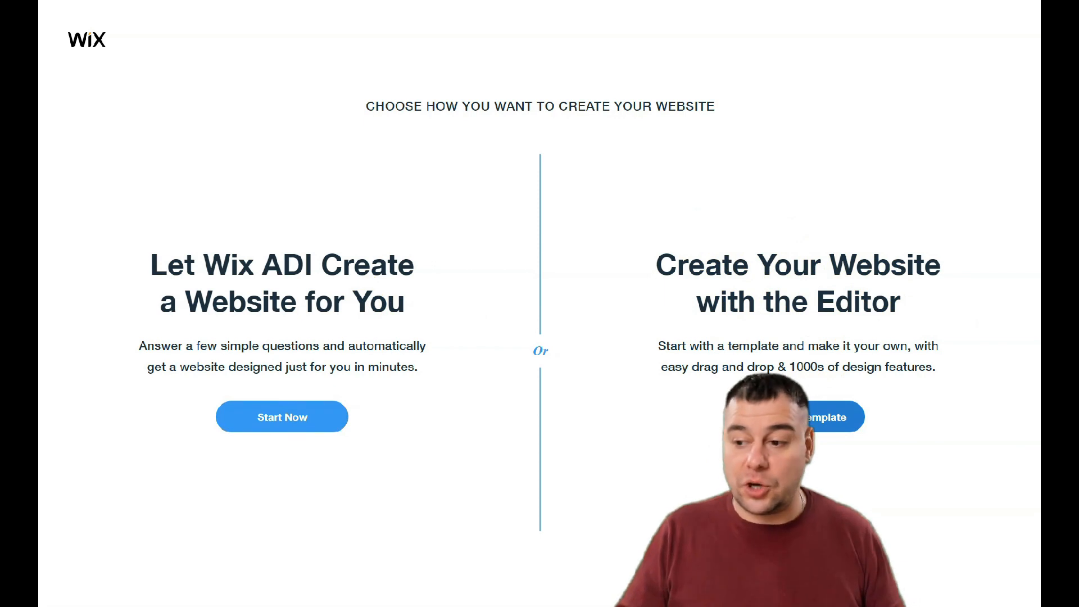
{"action": "left_click", "coordinate": [809, 433]}
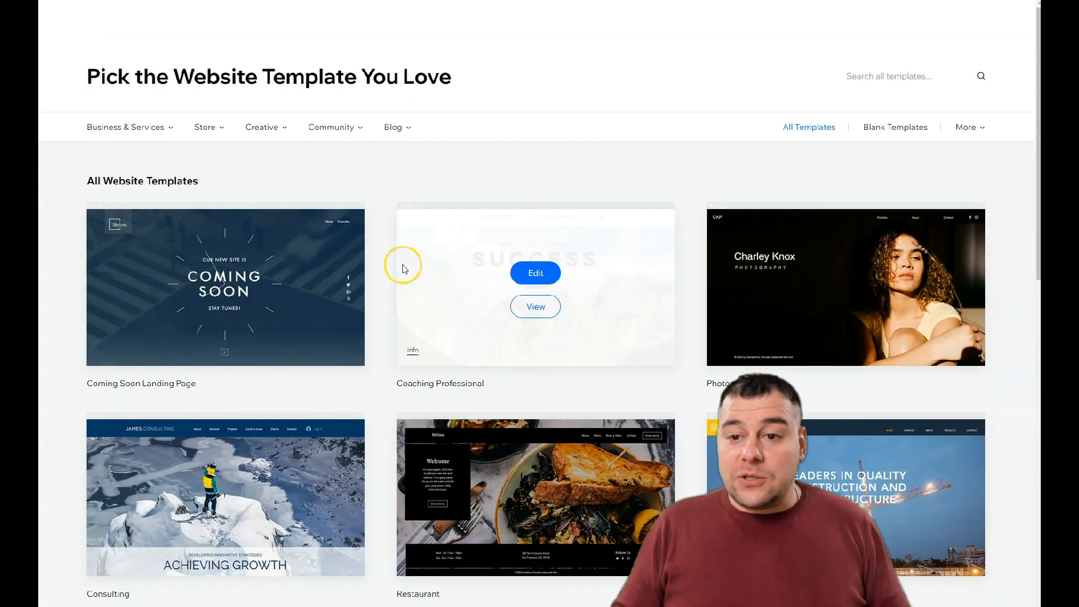
Browse several pages of the All Website Templates gallery to compare the available designs
{"action": "mouse_move", "coordinate": [220, 248]}
{"action": "scroll", "coordinate": [270, 275], "scroll_direction": "down", "scroll_amount": 8}
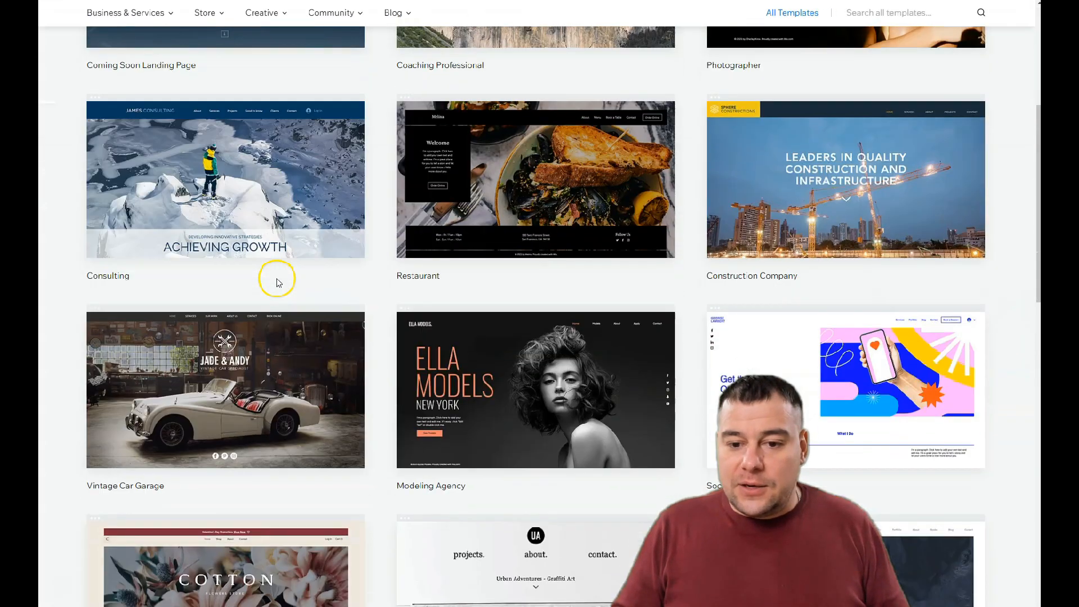
{"action": "scroll", "coordinate": [281, 282], "scroll_direction": "down", "scroll_amount": 4}
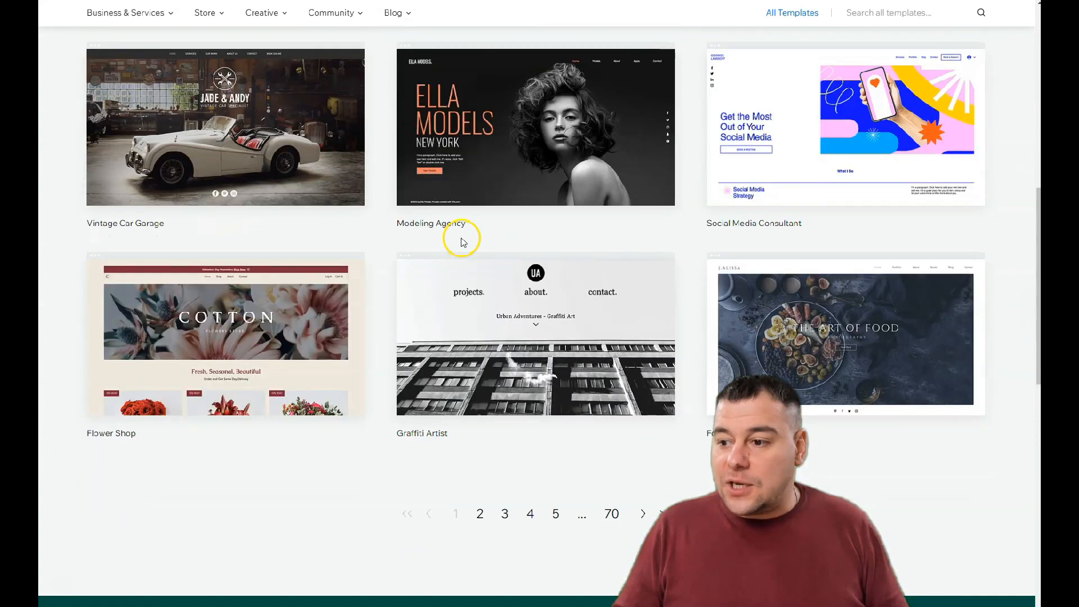
{"action": "mouse_move", "coordinate": [533, 234]}
{"action": "left_click", "coordinate": [480, 408]}
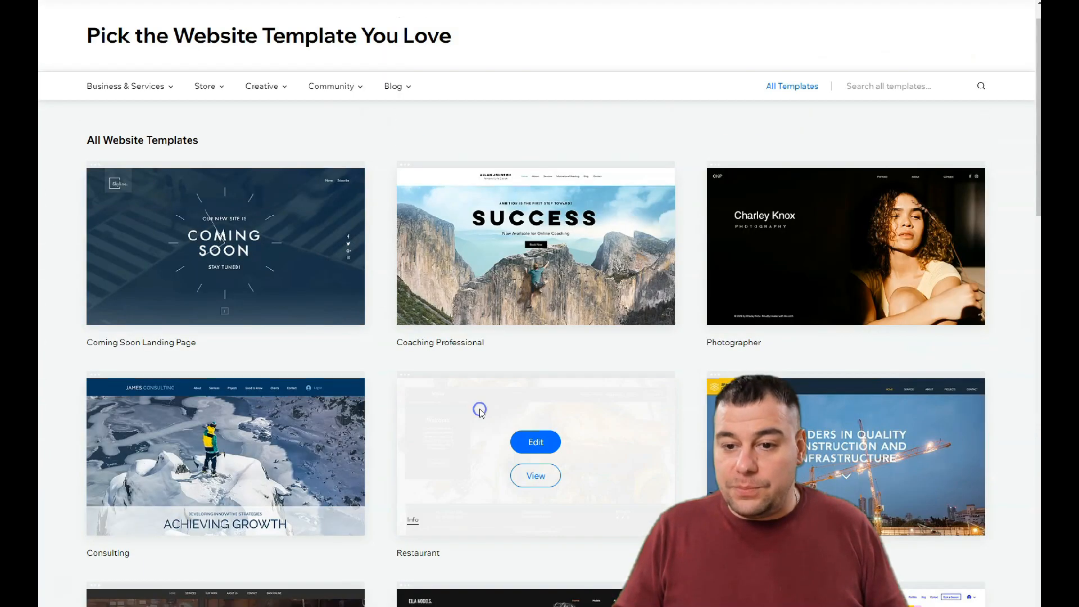
{"action": "scroll", "coordinate": [498, 292], "scroll_direction": "down", "scroll_amount": 3}
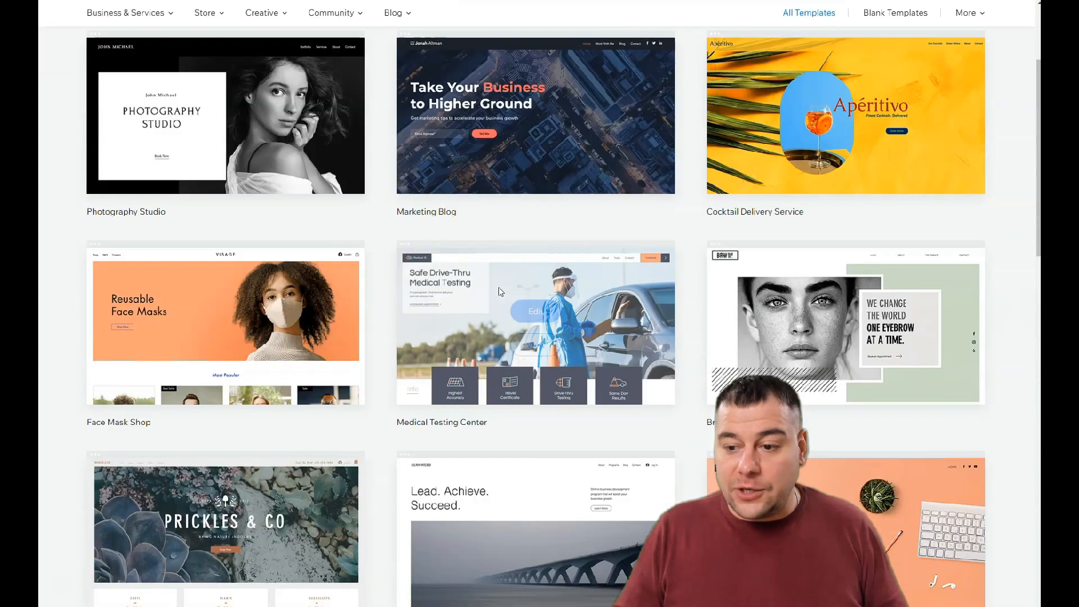
{"action": "scroll", "coordinate": [499, 289], "scroll_direction": "down", "scroll_amount": 4}
{"action": "scroll", "coordinate": [502, 285], "scroll_direction": "down", "scroll_amount": 4}
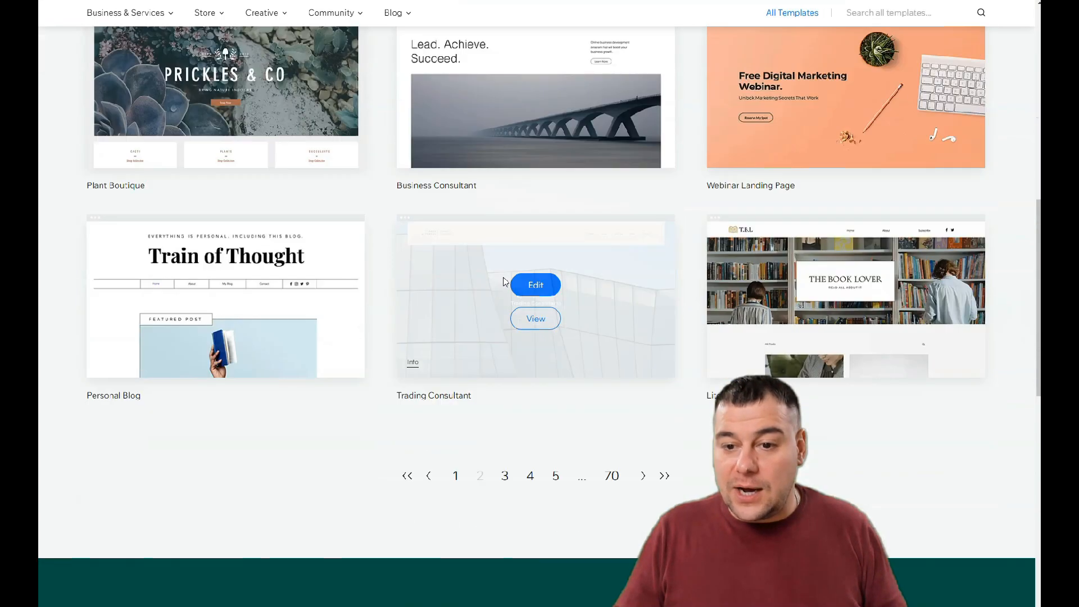
{"action": "scroll", "coordinate": [504, 278], "scroll_direction": "down", "scroll_amount": 3}
{"action": "left_click", "coordinate": [512, 318]}
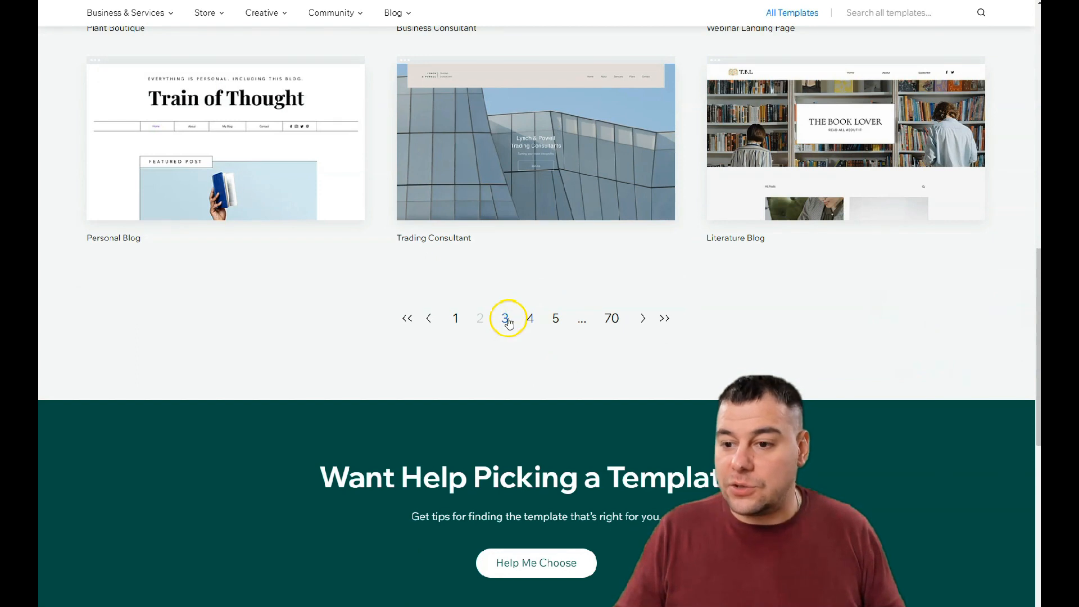
{"action": "left_click", "coordinate": [530, 319]}
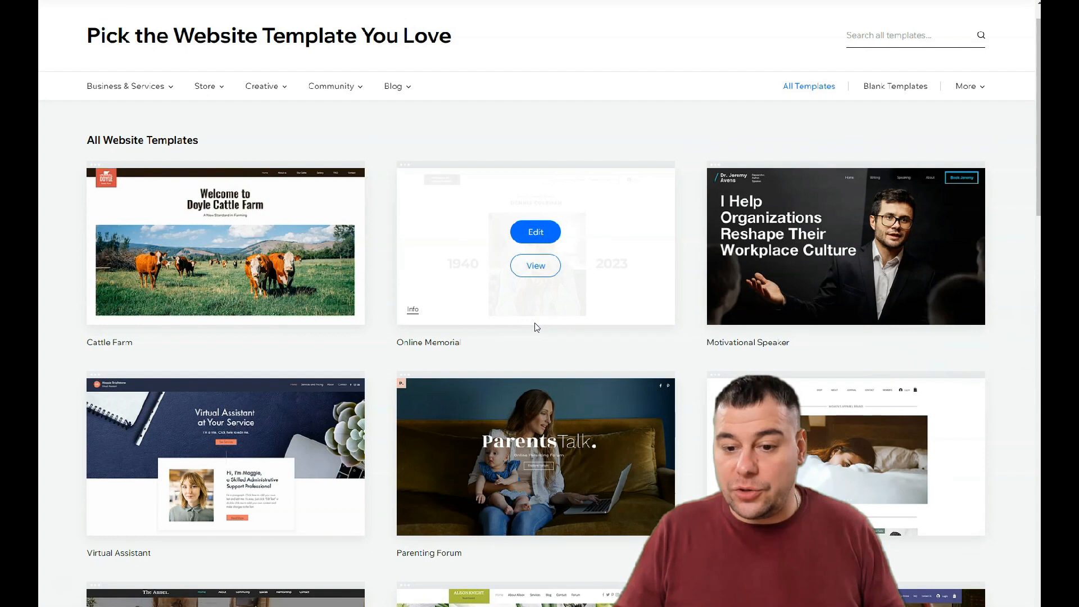
Find the Coworking Space template in the gallery and open it for editing
{"action": "scroll", "coordinate": [534, 323], "scroll_direction": "down", "scroll_amount": 7}
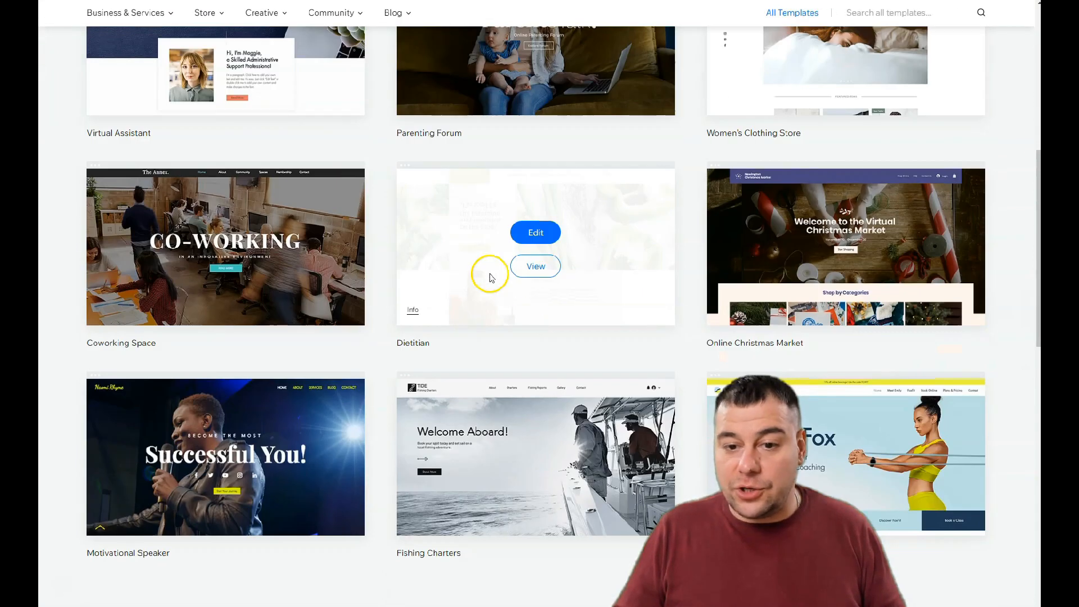
{"action": "mouse_move", "coordinate": [258, 250]}
{"action": "left_click", "coordinate": [221, 233]}
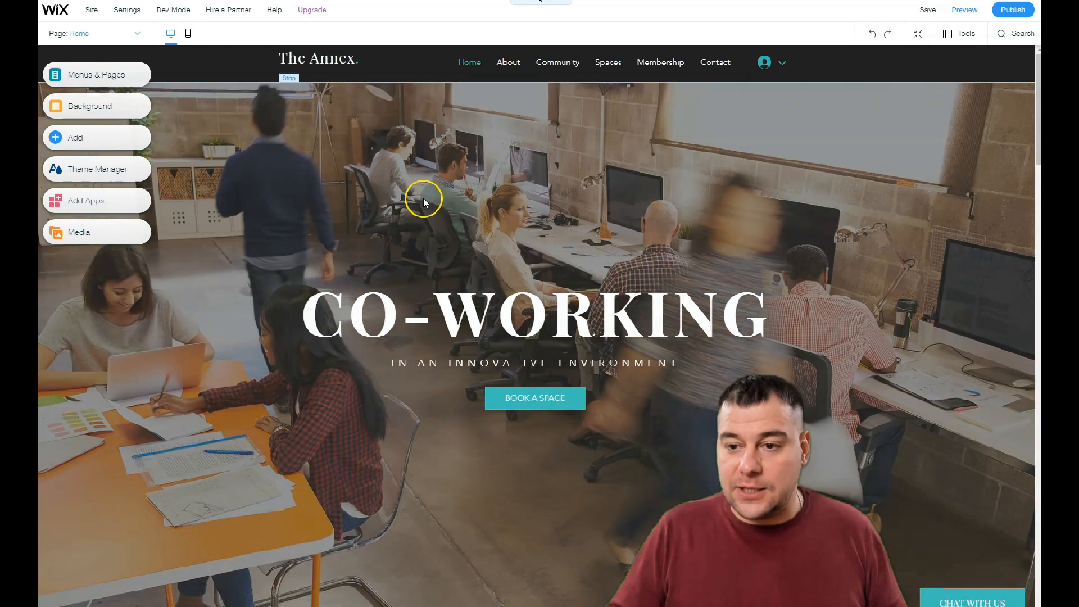
Open the settings options of the coworking site
{"action": "left_click", "coordinate": [127, 12]}
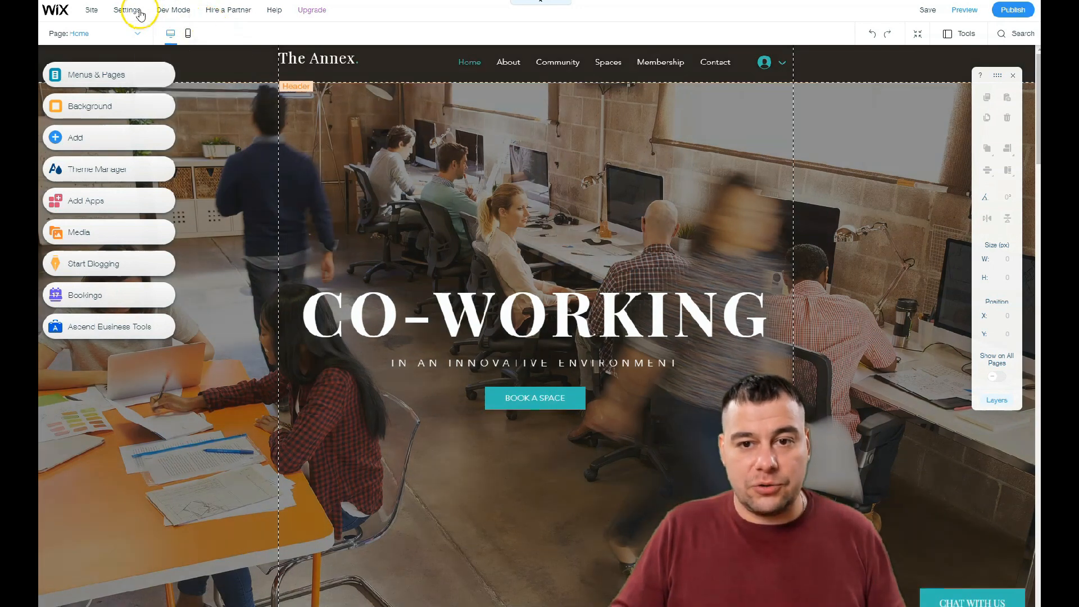
{"action": "mouse_move", "coordinate": [129, 13]}
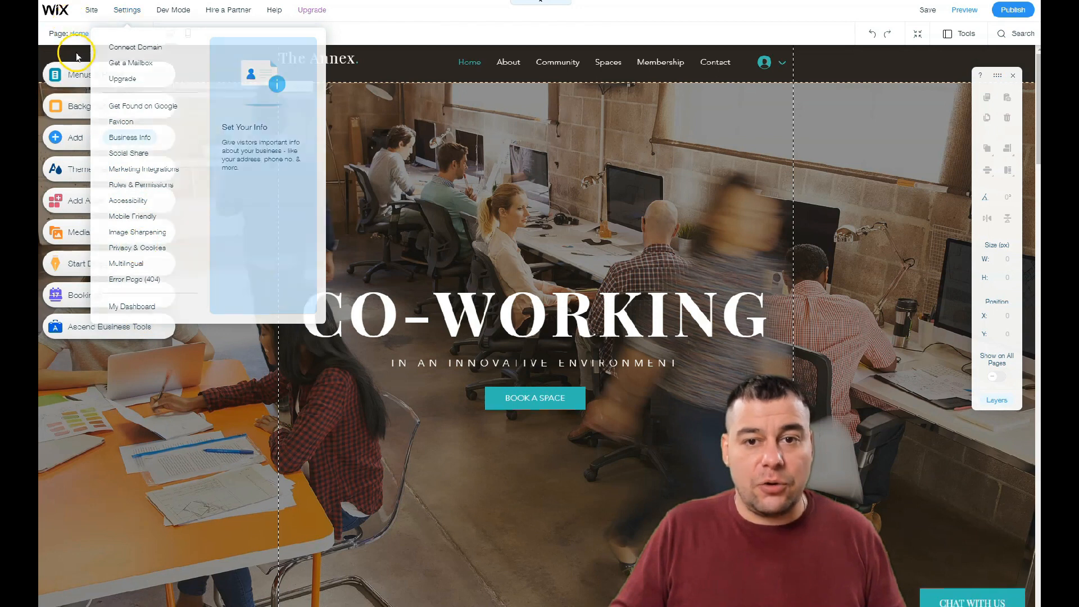
{"action": "mouse_move", "coordinate": [124, 18]}
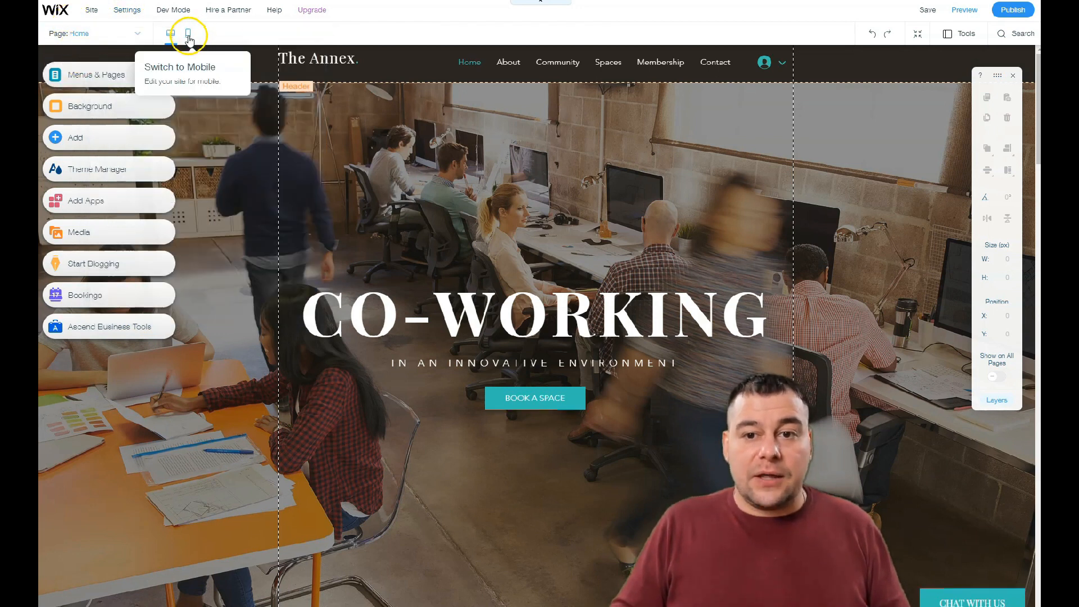
Switch to the mobile version of the site and review the Home page from its header down to the footer
{"action": "left_click", "coordinate": [189, 37]}
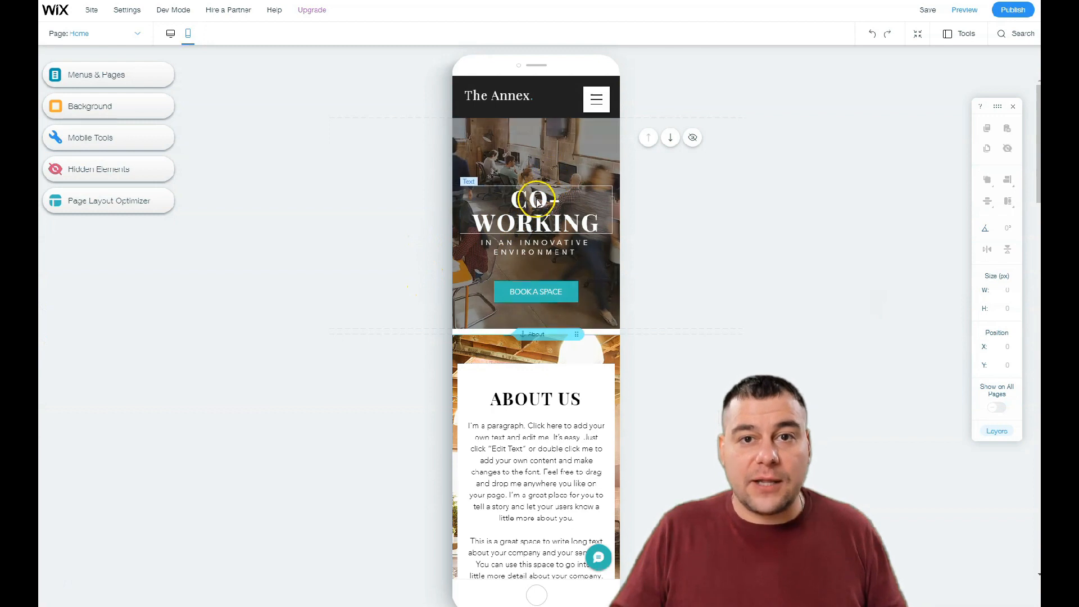
{"action": "scroll", "coordinate": [544, 197], "scroll_direction": "down", "scroll_amount": 5}
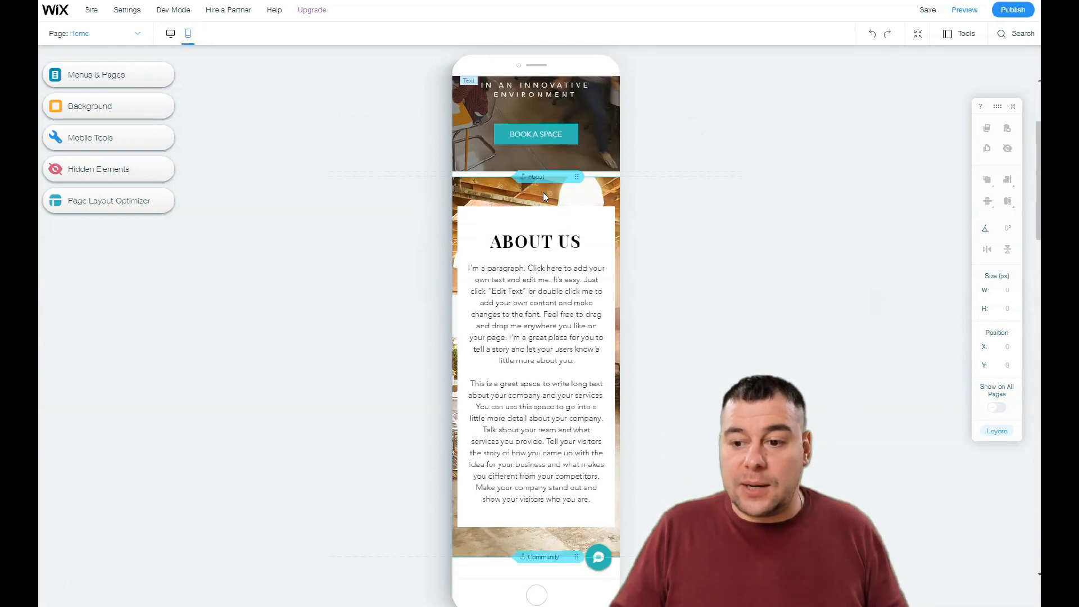
{"action": "scroll", "coordinate": [544, 197], "scroll_direction": "down", "scroll_amount": 8}
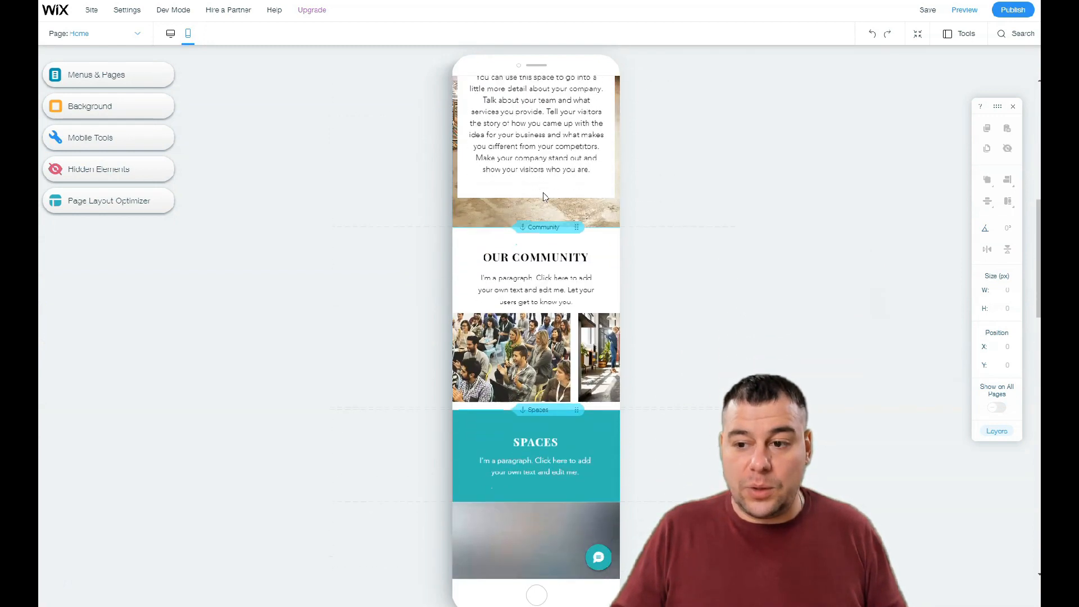
{"action": "scroll", "coordinate": [542, 196], "scroll_direction": "down", "scroll_amount": 8}
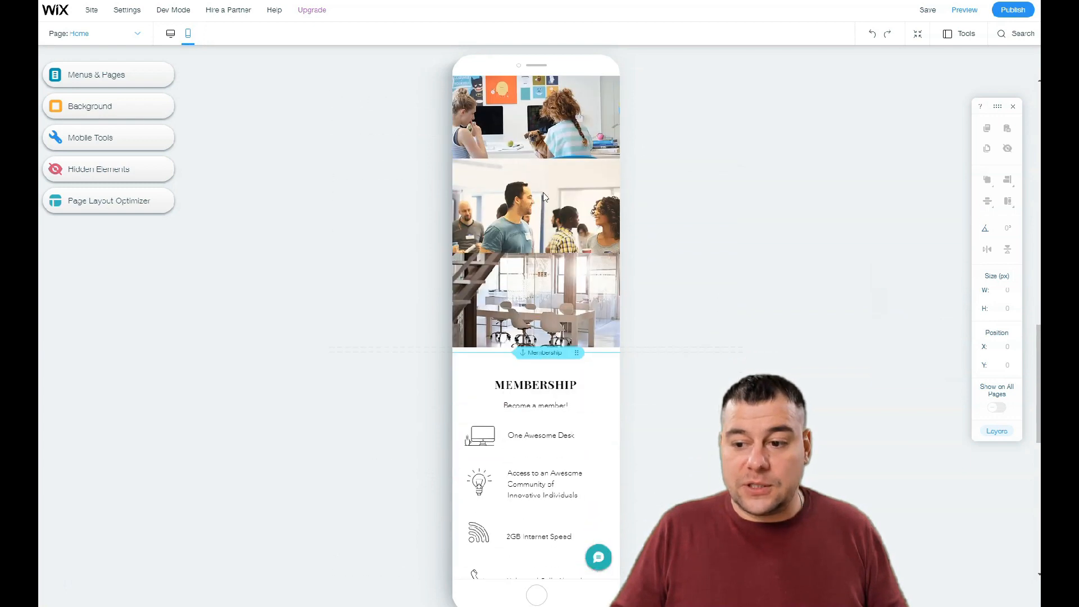
{"action": "scroll", "coordinate": [543, 196], "scroll_direction": "down", "scroll_amount": 5}
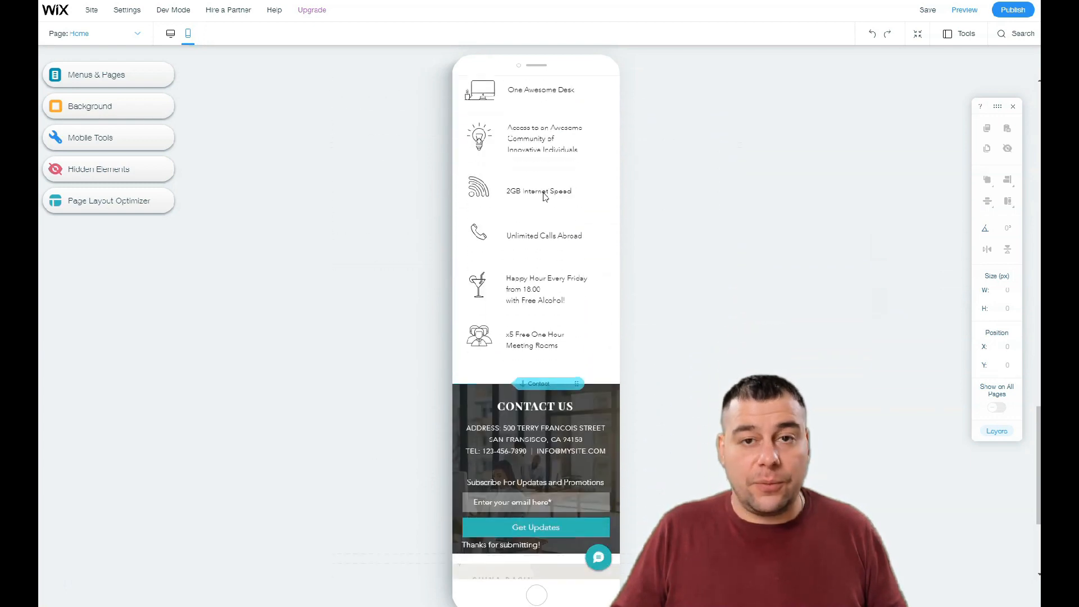
{"action": "scroll", "coordinate": [543, 192], "scroll_direction": "down", "scroll_amount": 1}
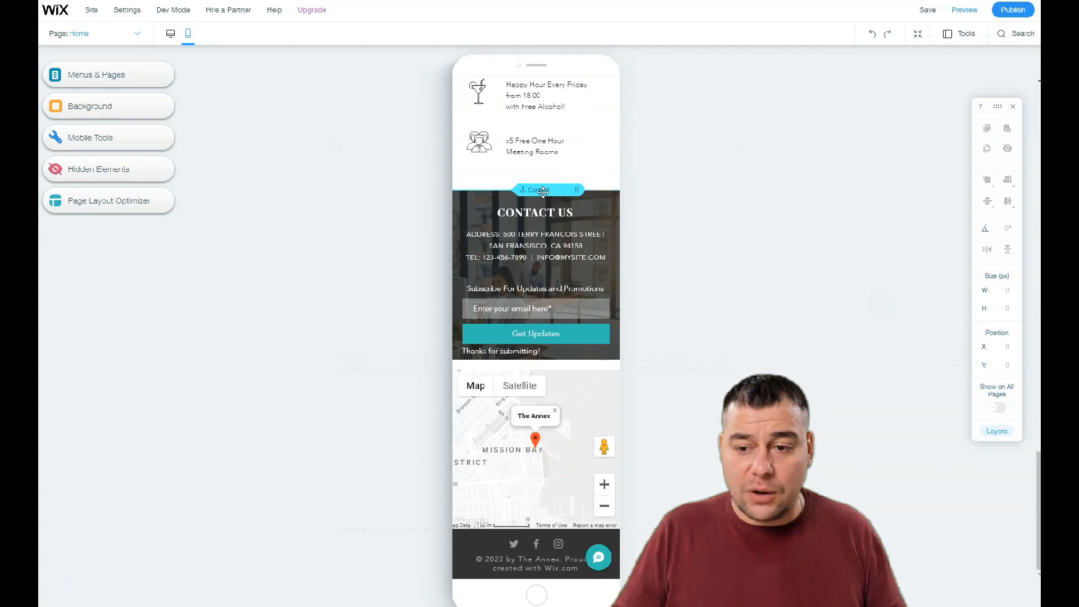
{"action": "scroll", "coordinate": [542, 193], "scroll_direction": "up", "scroll_amount": 13}
{"action": "scroll", "coordinate": [543, 196], "scroll_direction": "up", "scroll_amount": 15}
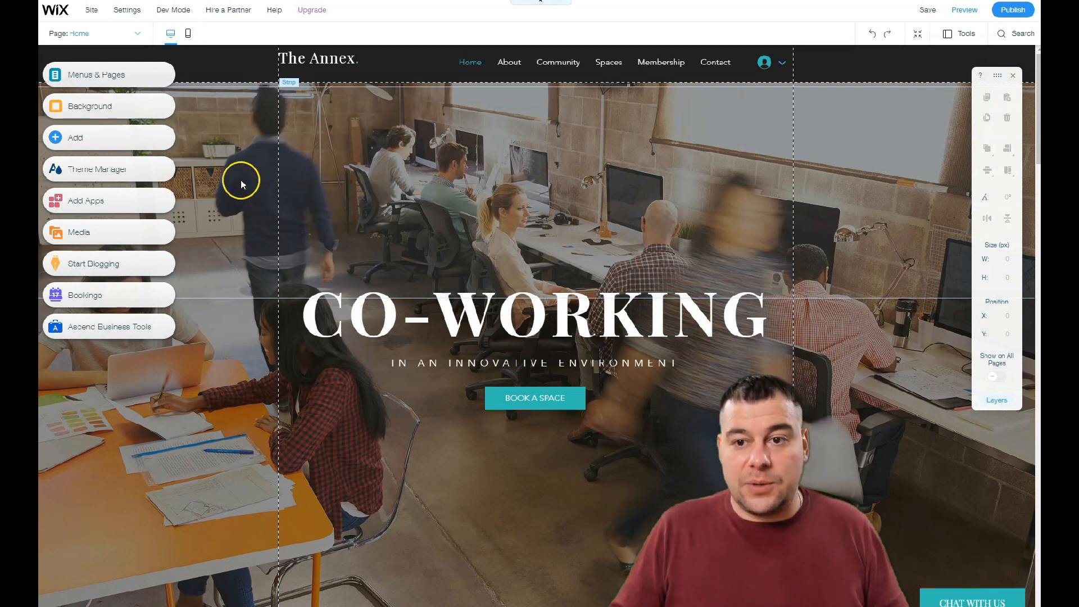
Open the site menu in the desktop version and review the Home page sections that its anchor entries refer to
{"action": "left_click", "coordinate": [71, 78]}
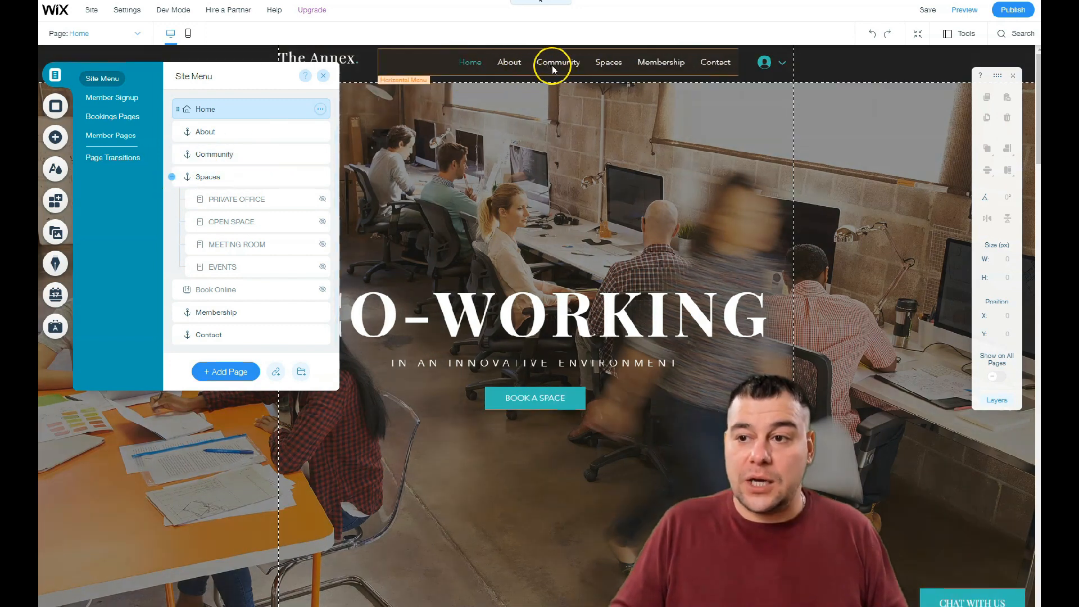
{"action": "scroll", "coordinate": [517, 225], "scroll_direction": "down", "scroll_amount": 1}
{"action": "scroll", "coordinate": [518, 235], "scroll_direction": "down", "scroll_amount": 15}
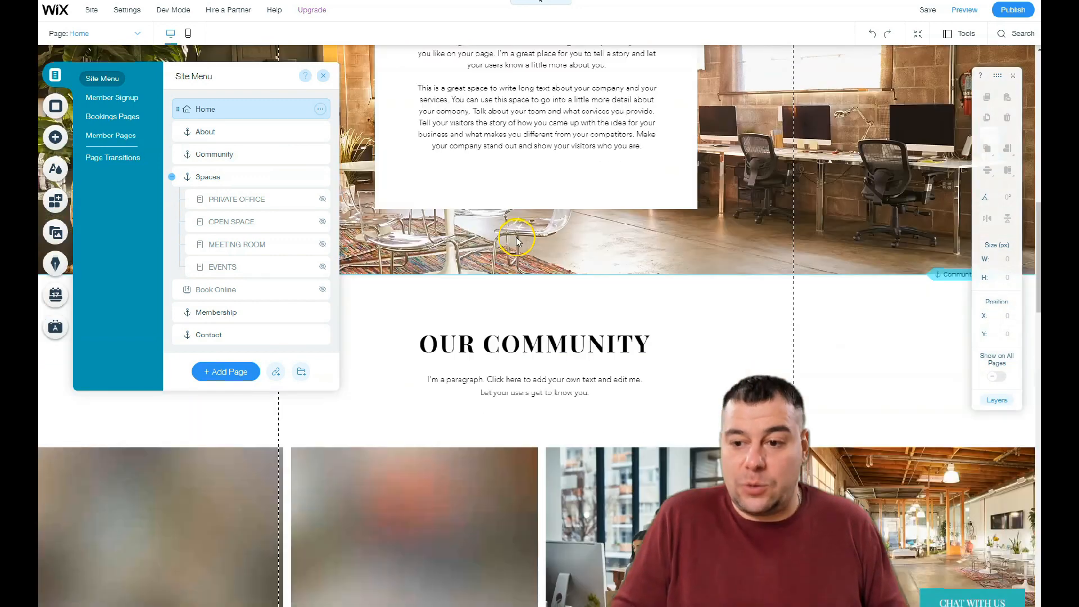
{"action": "scroll", "coordinate": [515, 236], "scroll_direction": "down", "scroll_amount": 10}
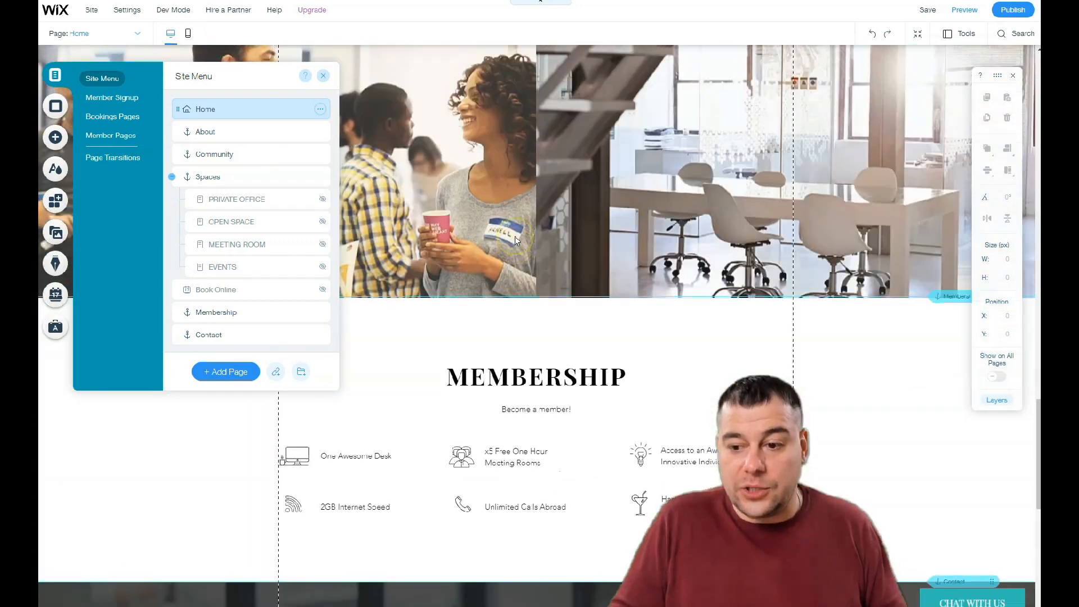
{"action": "scroll", "coordinate": [516, 236], "scroll_direction": "down", "scroll_amount": 3}
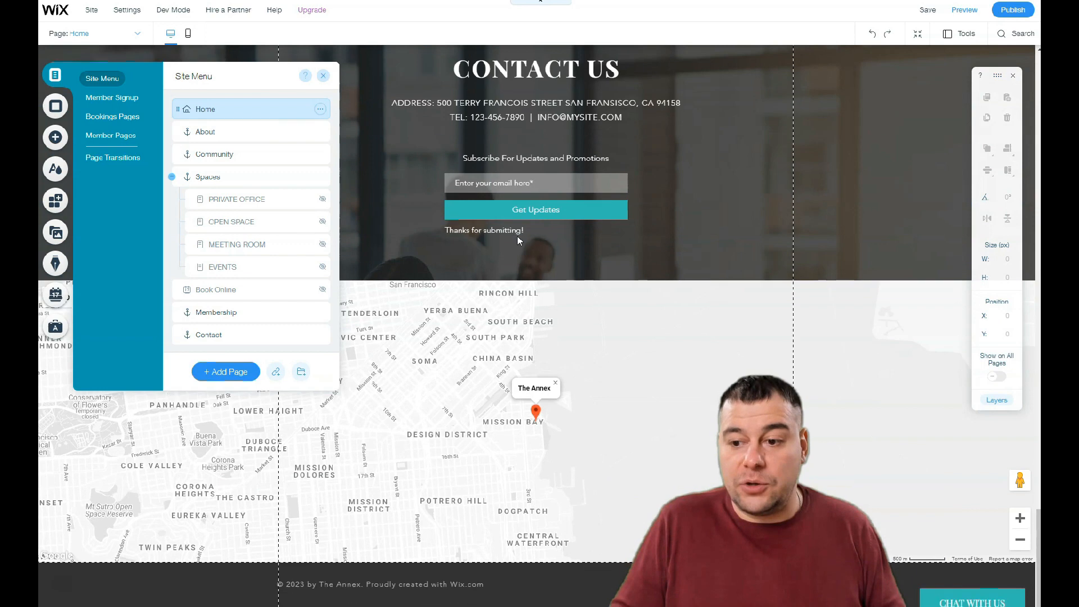
{"action": "scroll", "coordinate": [517, 236], "scroll_direction": "up", "scroll_amount": 15}
{"action": "scroll", "coordinate": [517, 239], "scroll_direction": "up", "scroll_amount": 8}
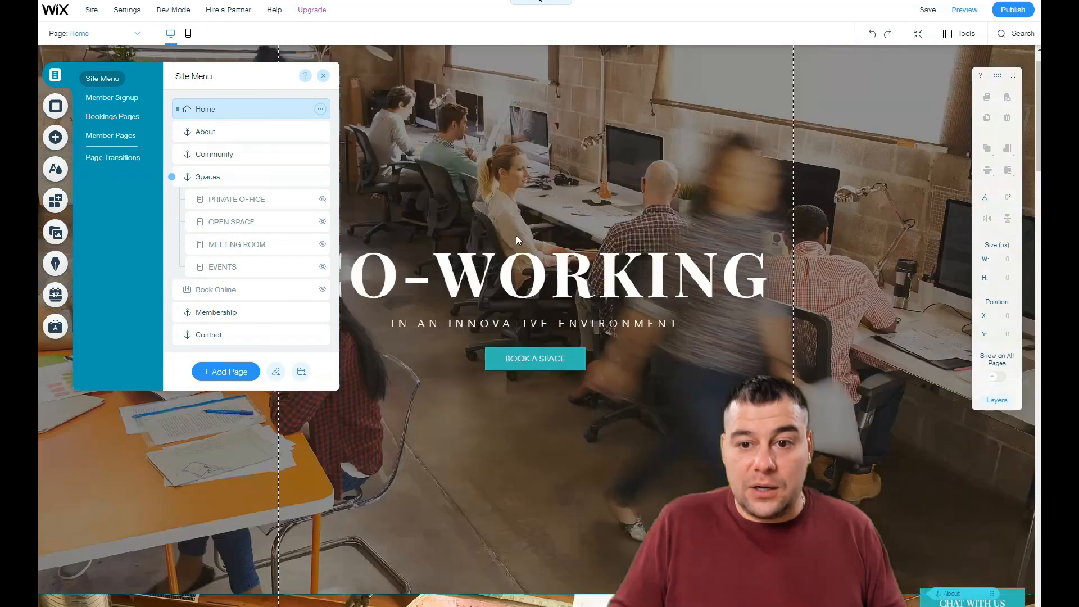
{"action": "scroll", "coordinate": [517, 238], "scroll_direction": "down", "scroll_amount": 4}
{"action": "scroll", "coordinate": [516, 234], "scroll_direction": "down", "scroll_amount": 5}
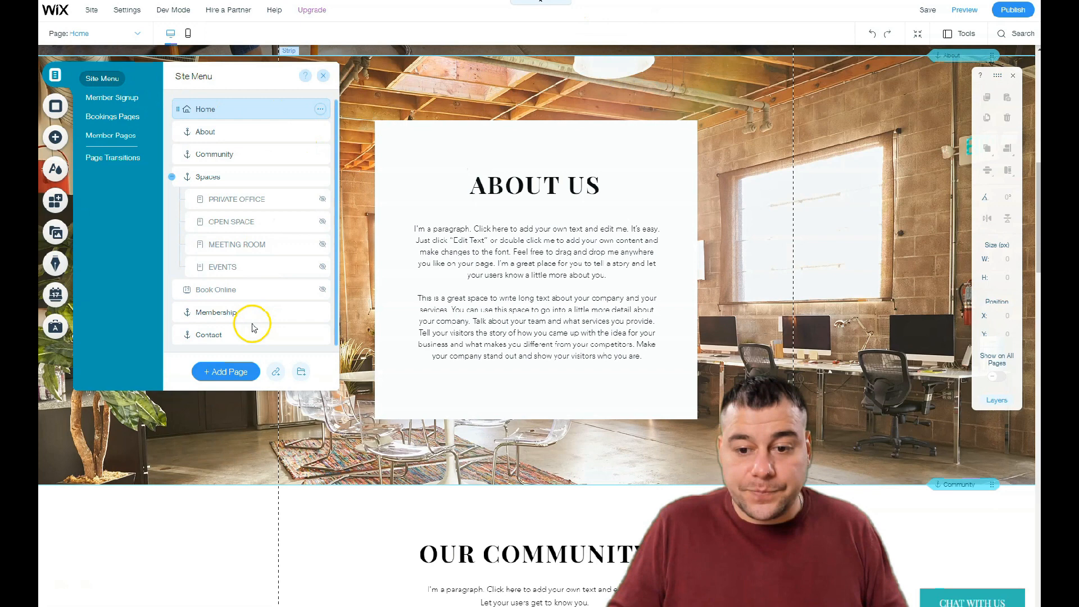
Delete the Book Online page from the site menu together with the Wix Bookings app
{"action": "left_click", "coordinate": [319, 311]}
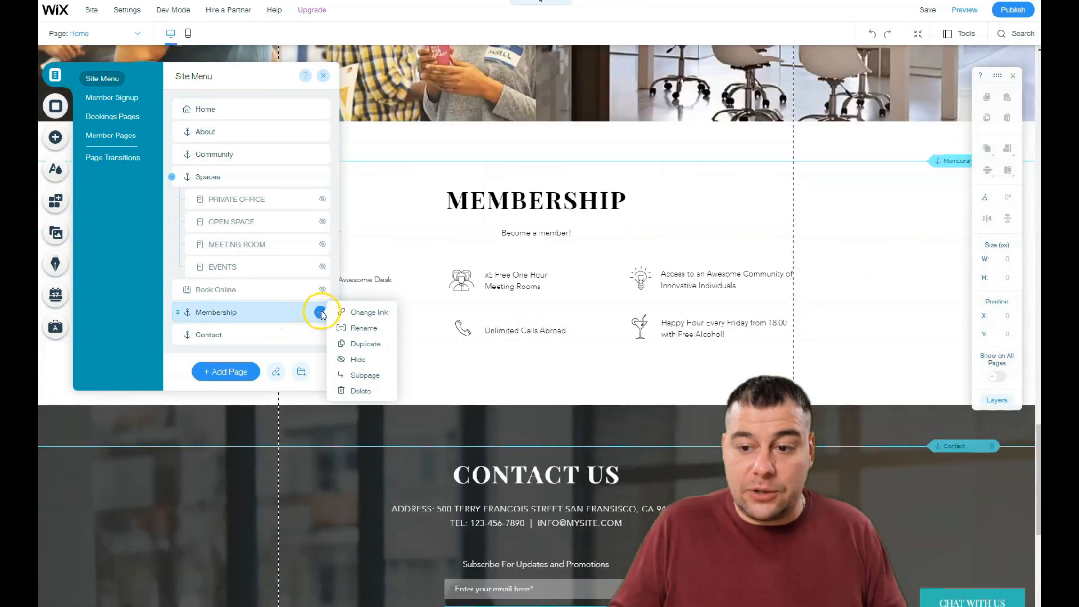
{"action": "left_click", "coordinate": [353, 390]}
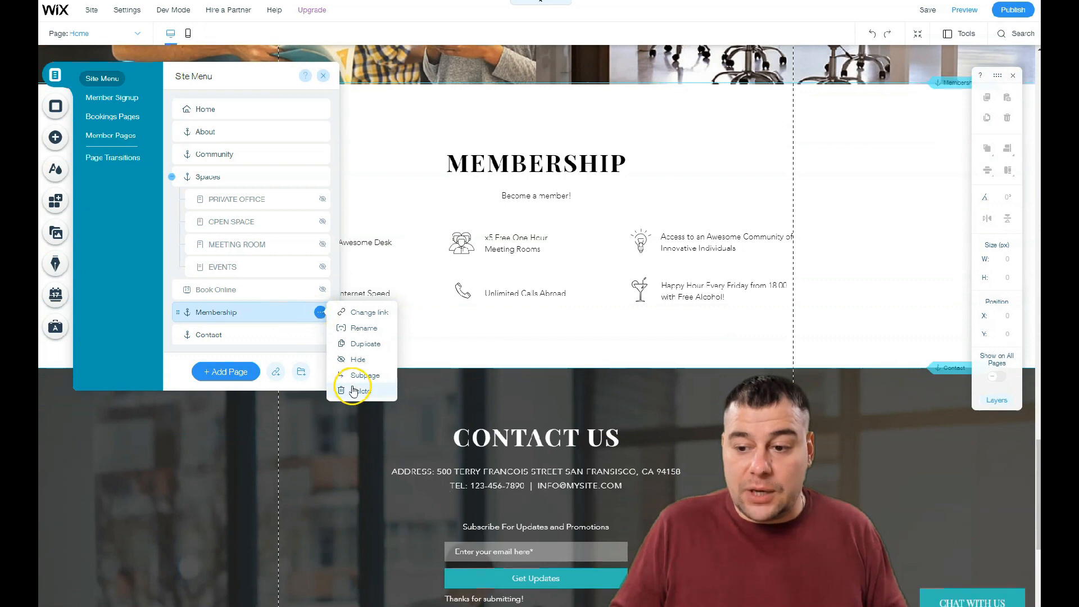
{"action": "left_click", "coordinate": [257, 284]}
{"action": "left_click", "coordinate": [321, 289]}
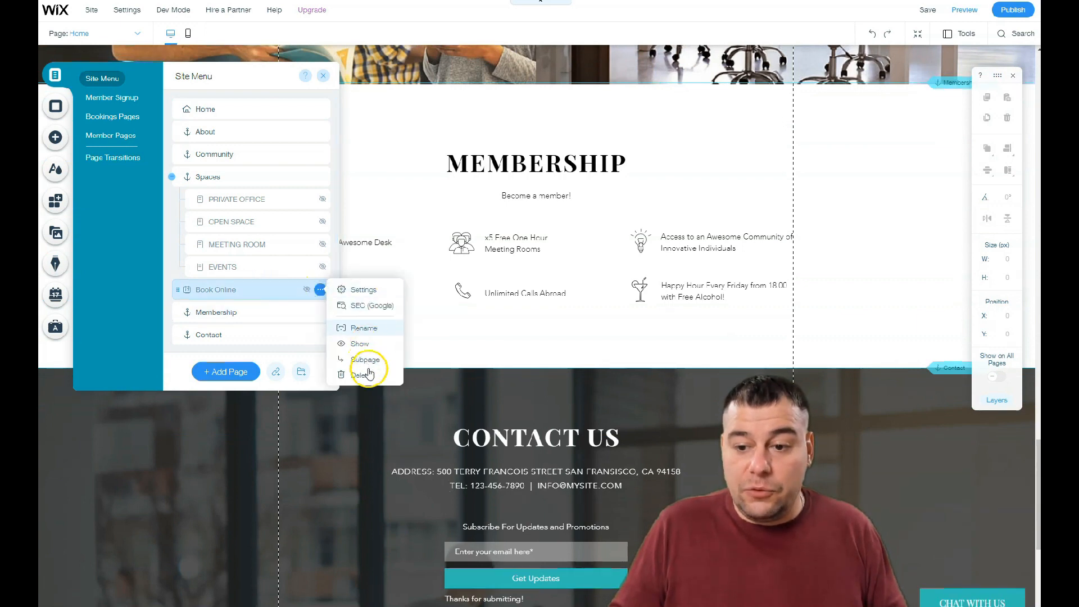
{"action": "left_click", "coordinate": [367, 374]}
{"action": "left_click", "coordinate": [655, 359]}
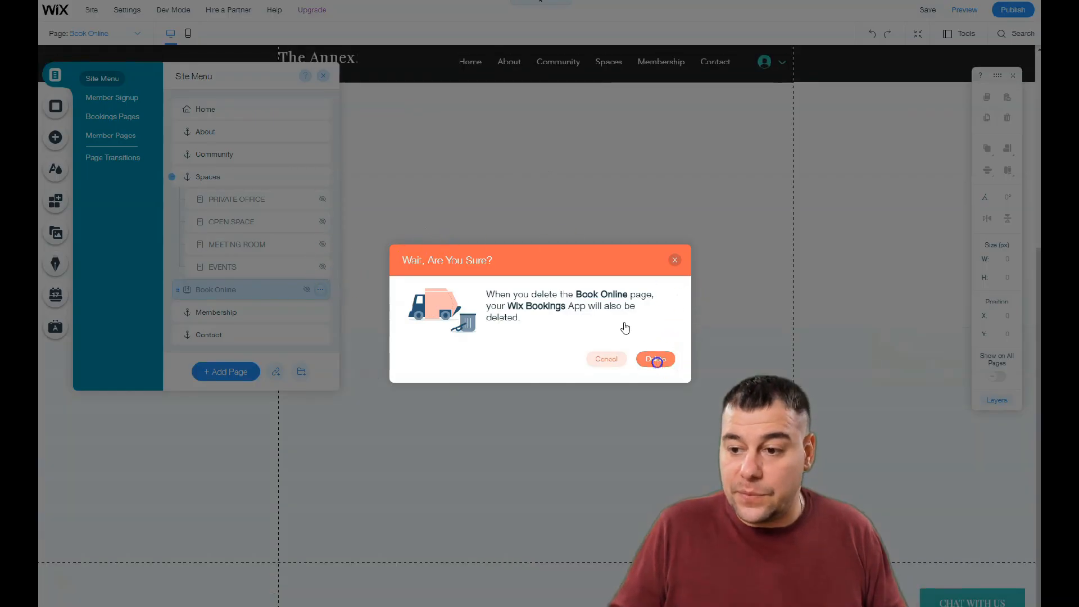
Return to the Home page and examine its page info, layout and permission settings
{"action": "left_click", "coordinate": [212, 110]}
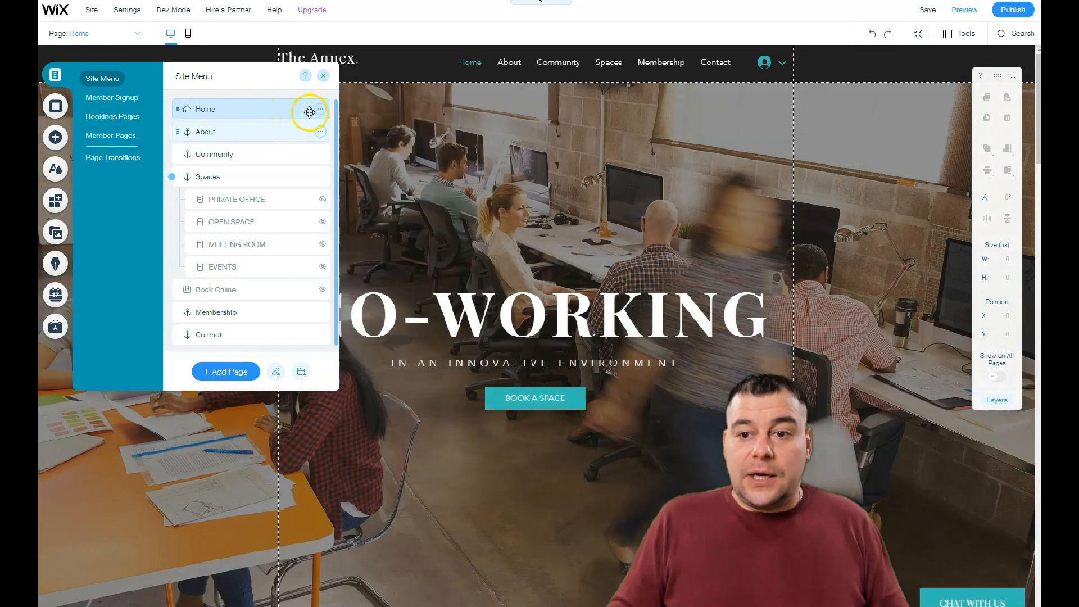
{"action": "left_click", "coordinate": [317, 111]}
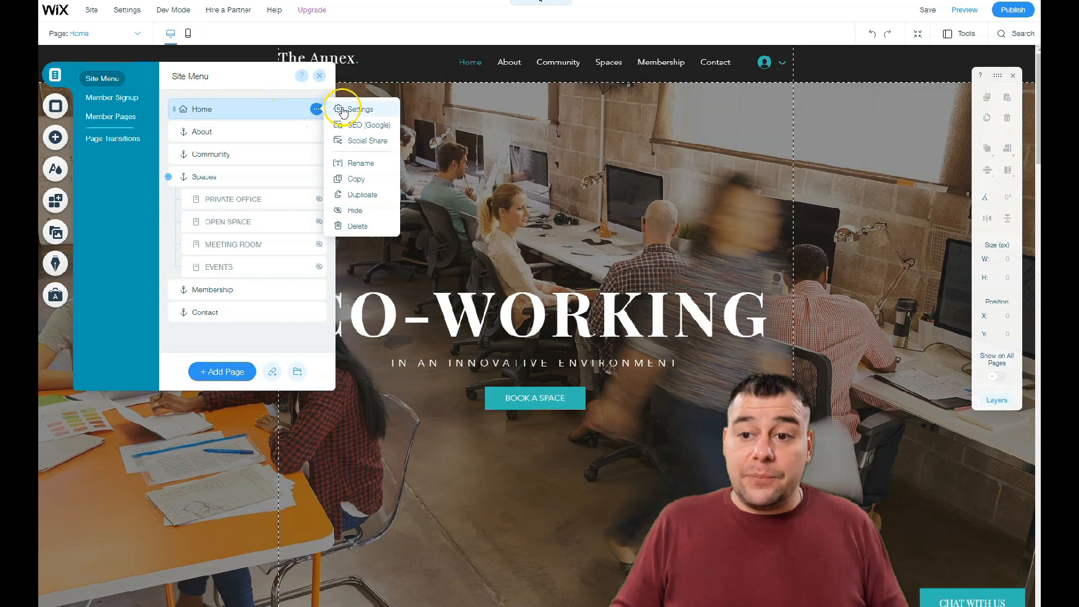
{"action": "left_click", "coordinate": [345, 109]}
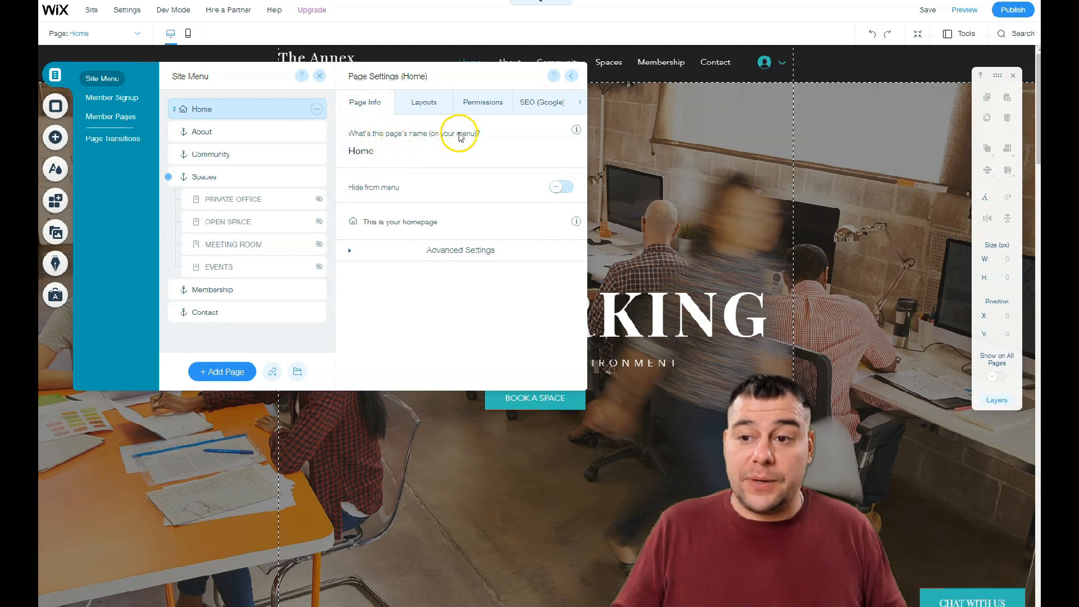
{"action": "left_click", "coordinate": [425, 105]}
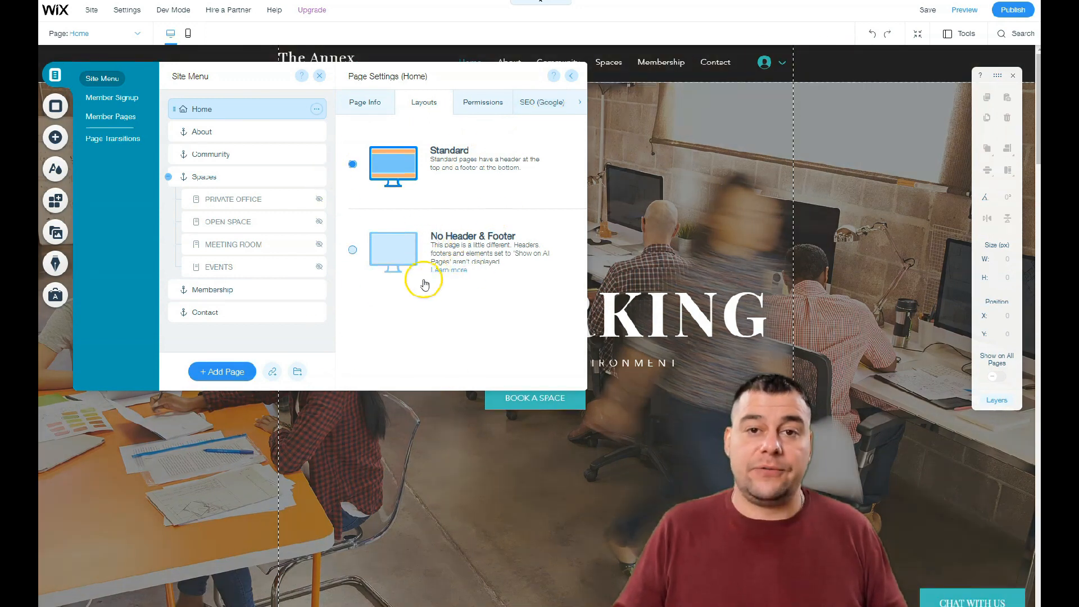
{"action": "left_click", "coordinate": [408, 251]}
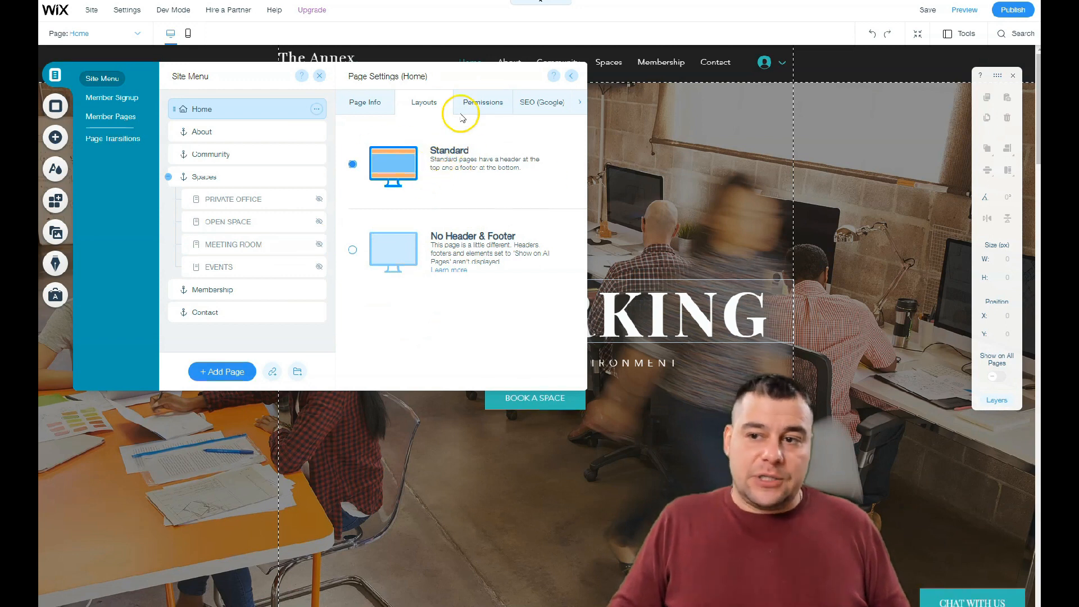
{"action": "left_click", "coordinate": [482, 102]}
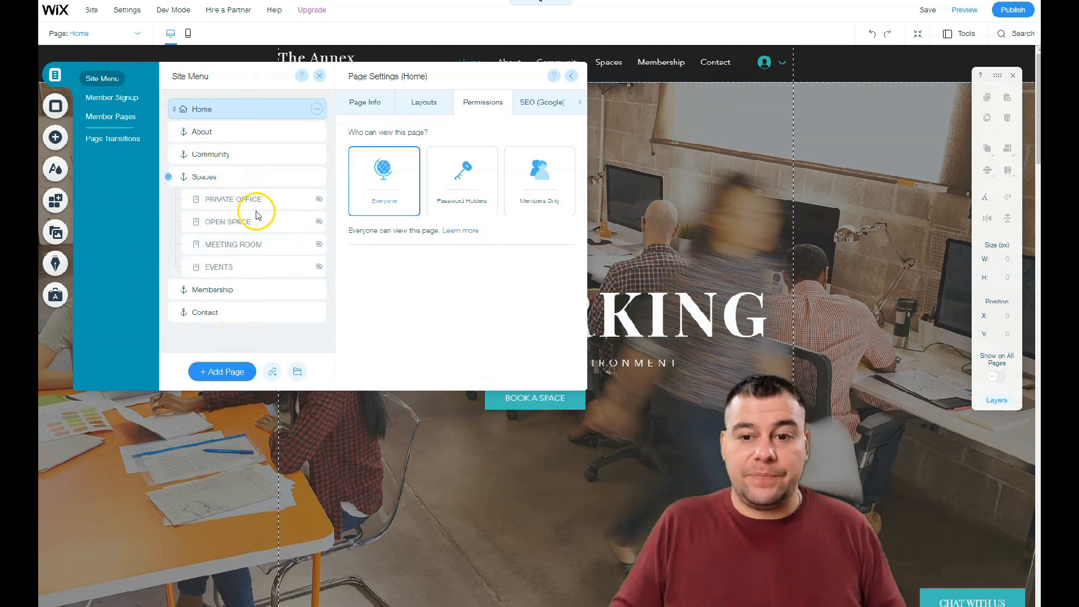
Examine the Home page's SEO (Google) settings and close the site menu
{"action": "left_click", "coordinate": [539, 102]}
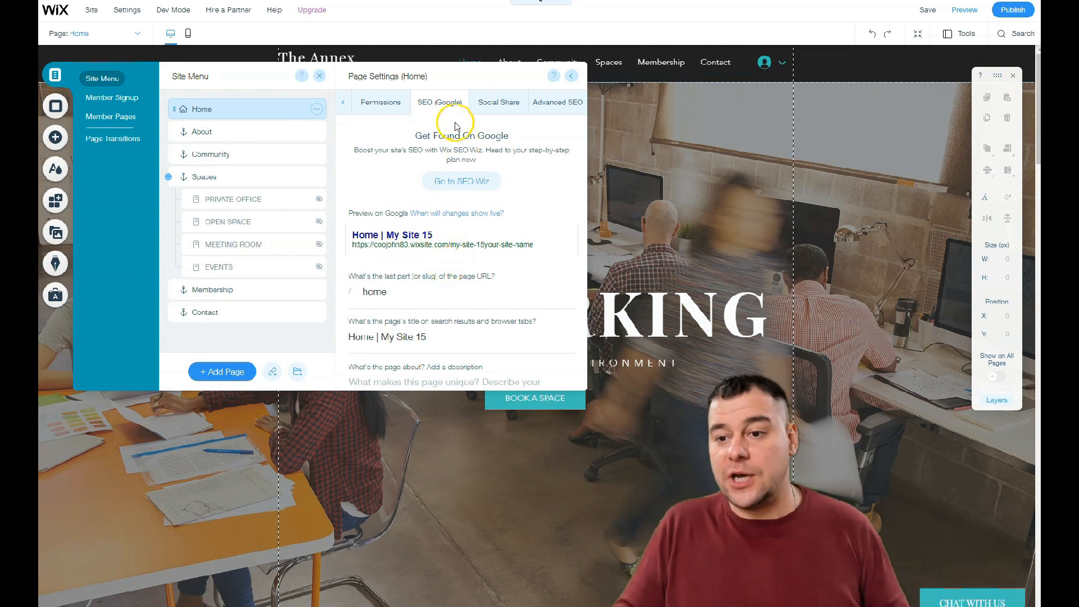
{"action": "scroll", "coordinate": [435, 298], "scroll_direction": "down", "scroll_amount": 2}
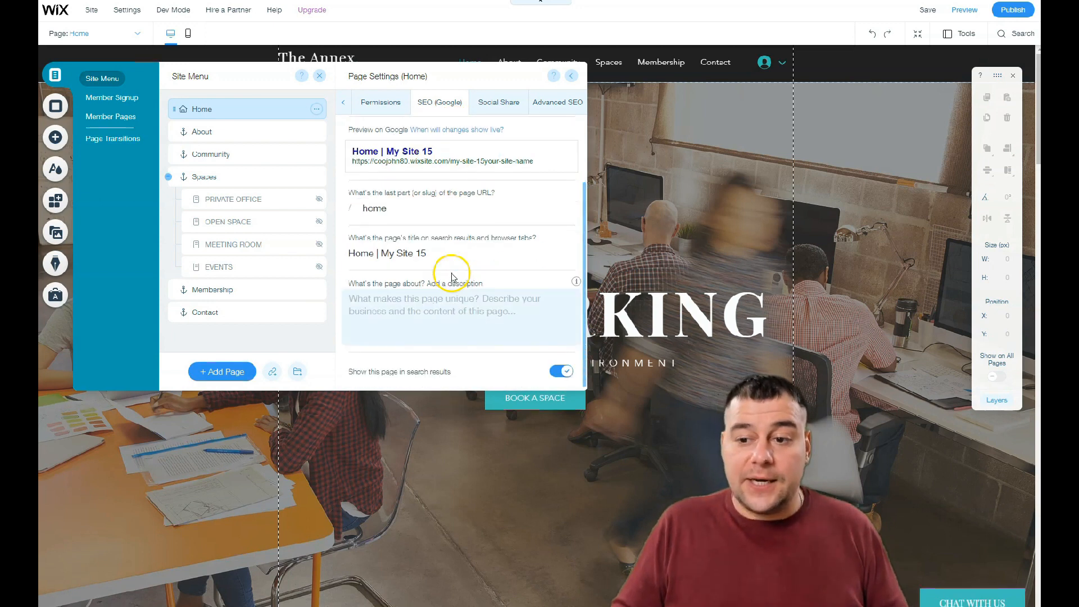
{"action": "scroll", "coordinate": [447, 284], "scroll_direction": "up", "scroll_amount": 2}
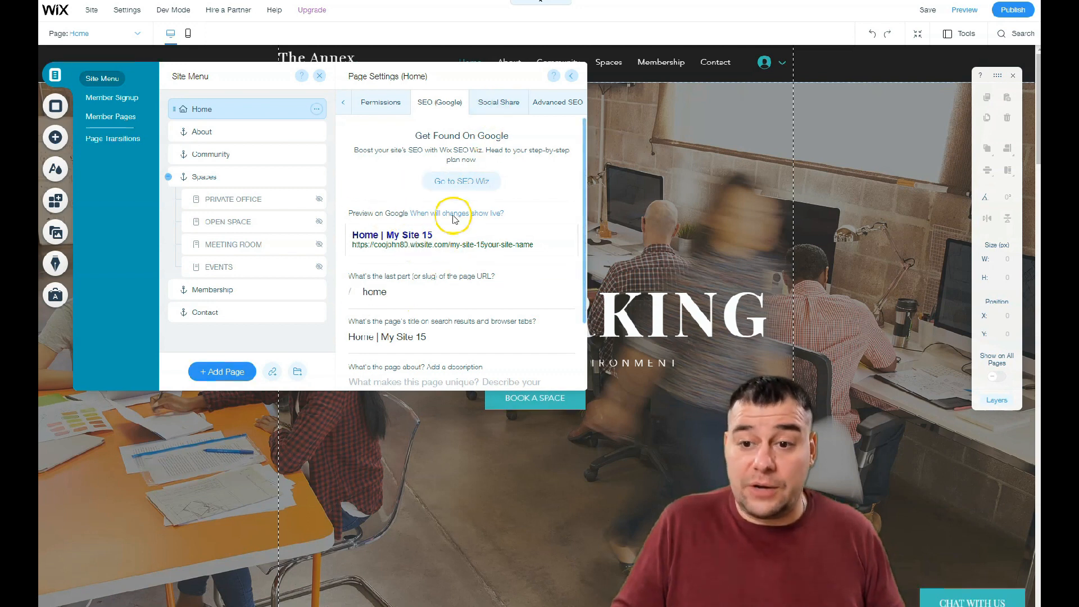
{"action": "left_click", "coordinate": [131, 12]}
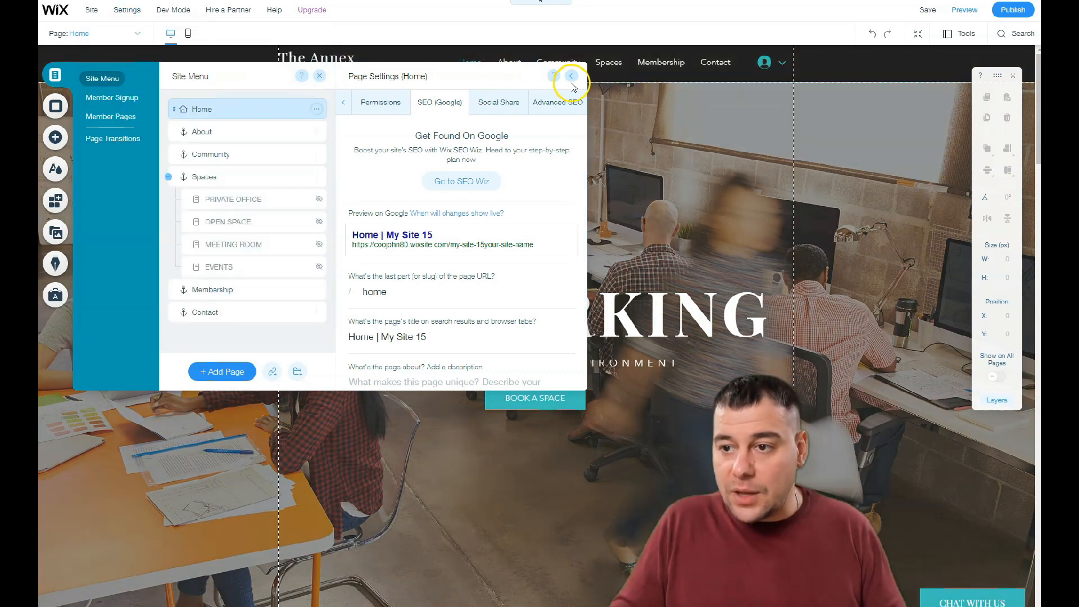
{"action": "left_click", "coordinate": [319, 77]}
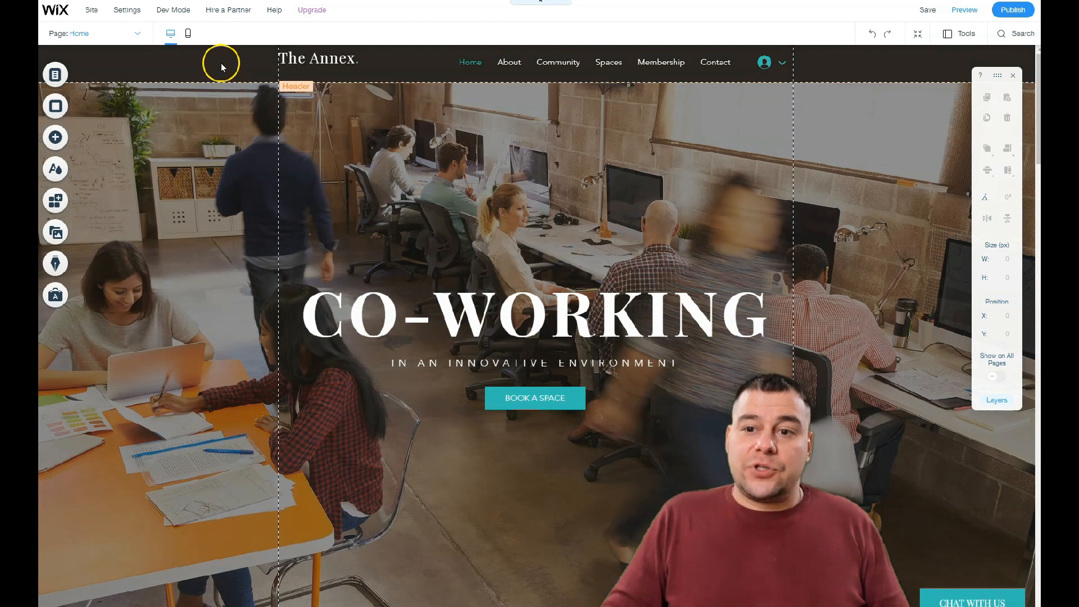
Browse the themed and additional header designs for the site header, then close them without choosing another design
{"action": "left_click", "coordinate": [221, 65]}
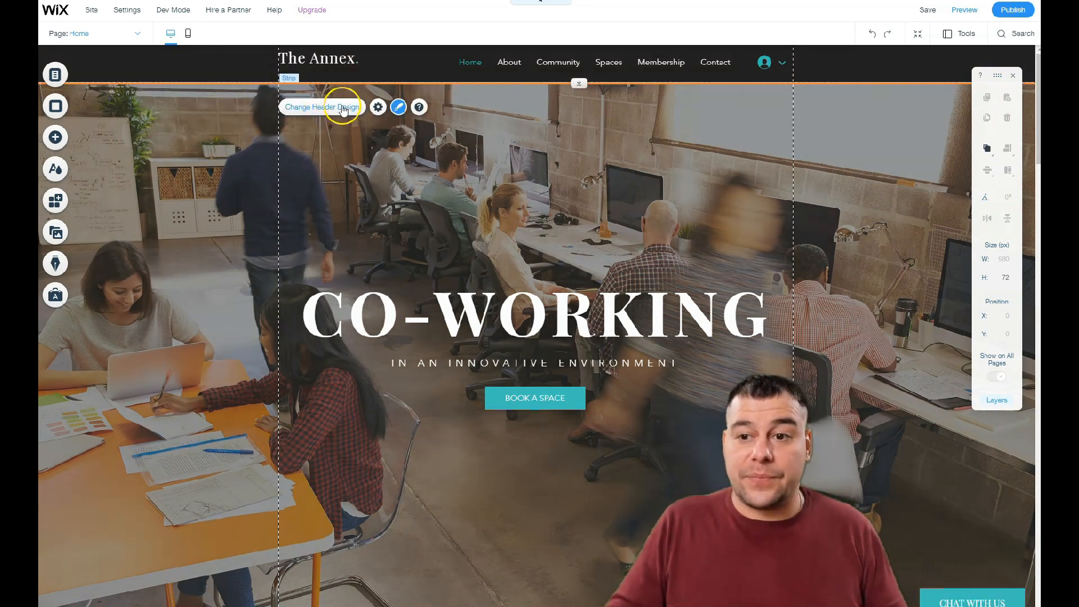
{"action": "left_click", "coordinate": [343, 108]}
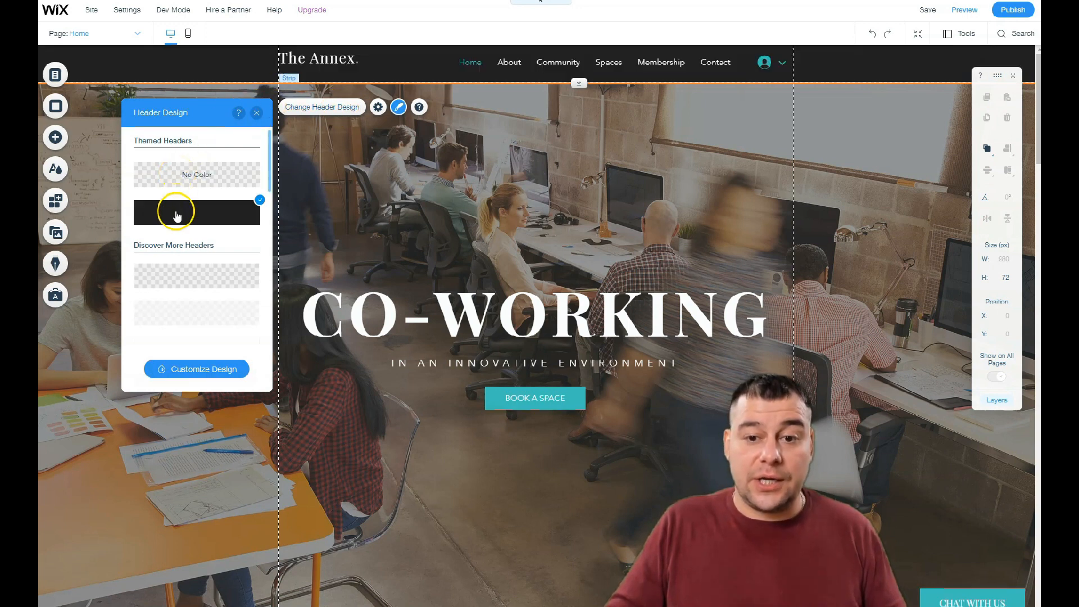
{"action": "scroll", "coordinate": [179, 217], "scroll_direction": "down", "scroll_amount": 5}
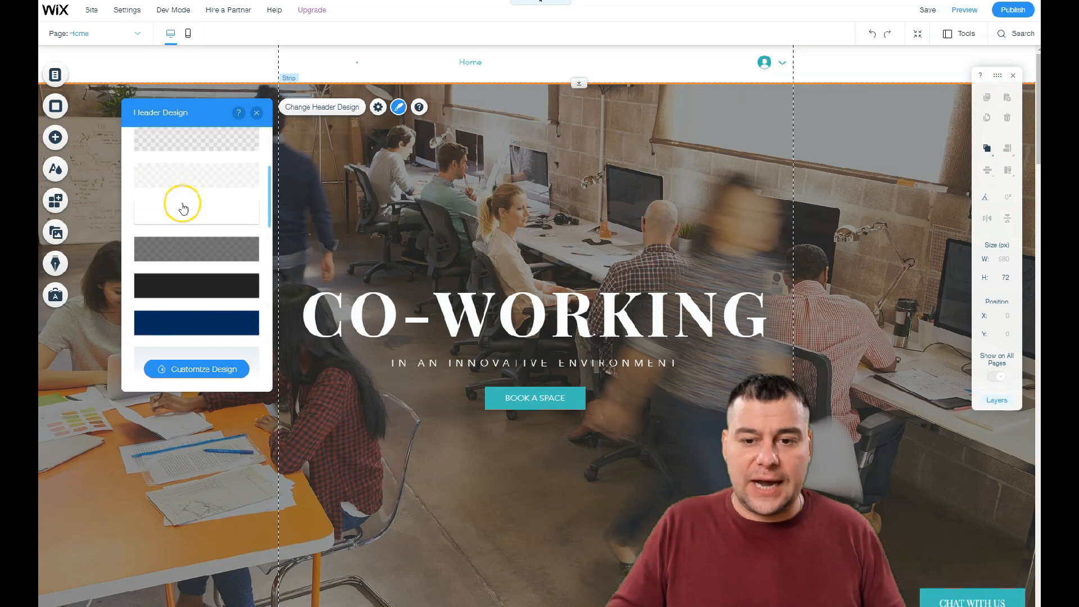
{"action": "scroll", "coordinate": [182, 208], "scroll_direction": "down", "scroll_amount": 3}
{"action": "scroll", "coordinate": [183, 207], "scroll_direction": "up", "scroll_amount": 10}
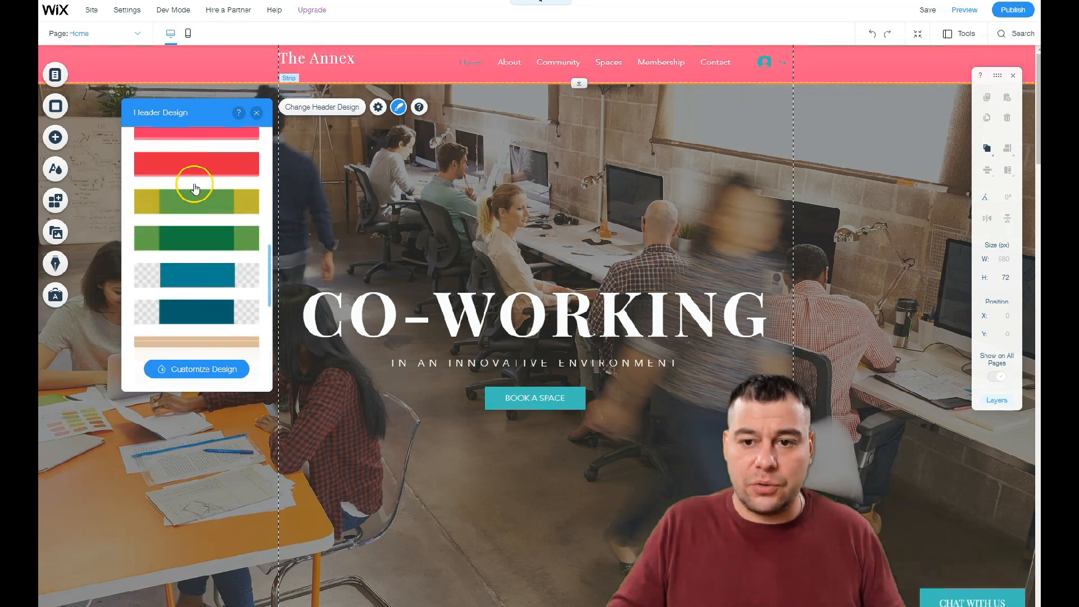
{"action": "scroll", "coordinate": [193, 187], "scroll_direction": "up", "scroll_amount": 3}
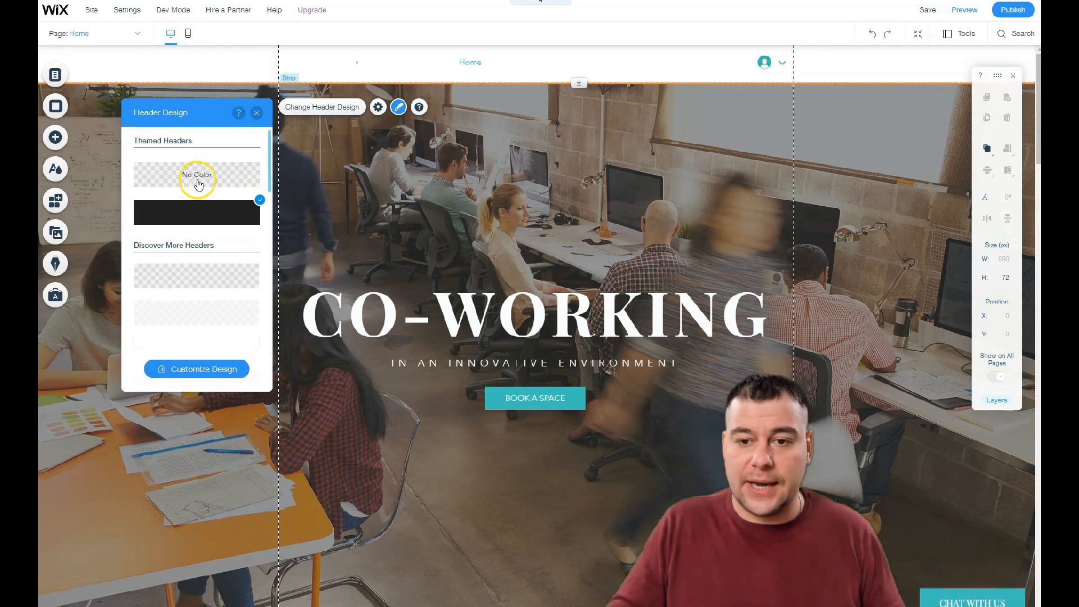
{"action": "left_click", "coordinate": [256, 113]}
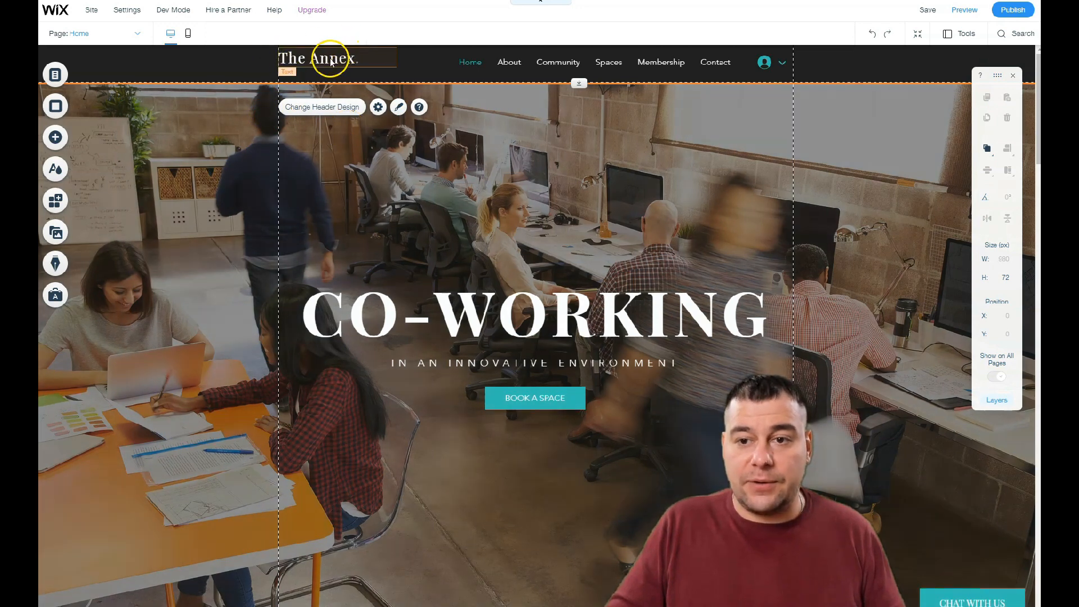
Move The Annex title text within the header to X 32, Y 14
{"action": "left_click_drag", "start_coordinate": [331, 60], "coordinate": [330, 63]}
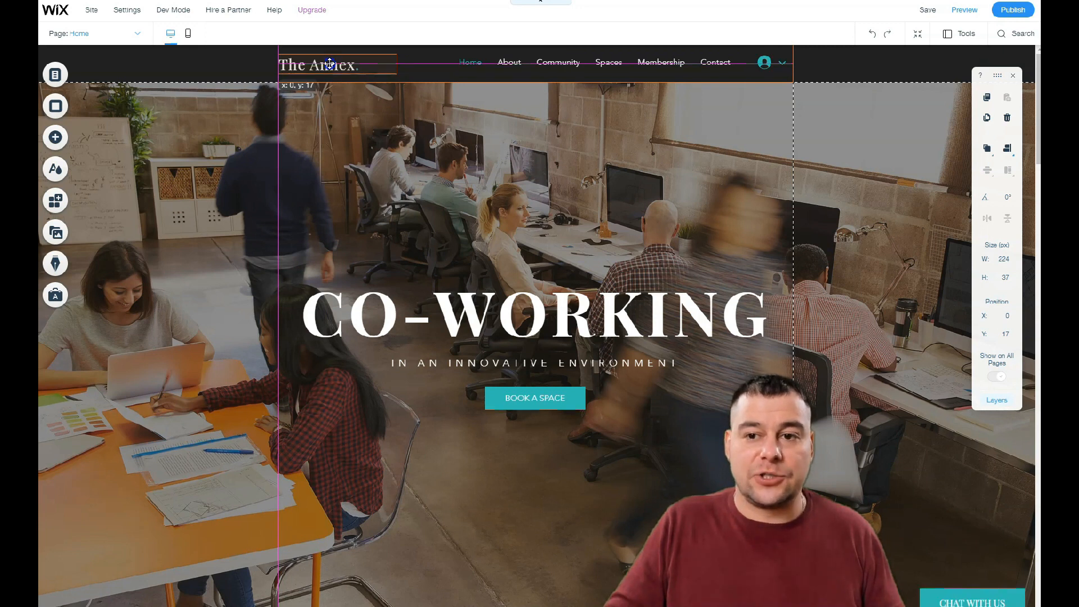
{"action": "mouse_move", "coordinate": [329, 63]}
{"action": "left_mouse_down"}
{"action": "mouse_move", "coordinate": [330, 95]}
{"action": "mouse_move", "coordinate": [413, 198]}
{"action": "mouse_move", "coordinate": [320, 255]}
{"action": "mouse_move", "coordinate": [284, 126]}
{"action": "mouse_move", "coordinate": [327, 62]}
{"action": "mouse_move", "coordinate": [340, 64]}
{"action": "left_mouse_up"}
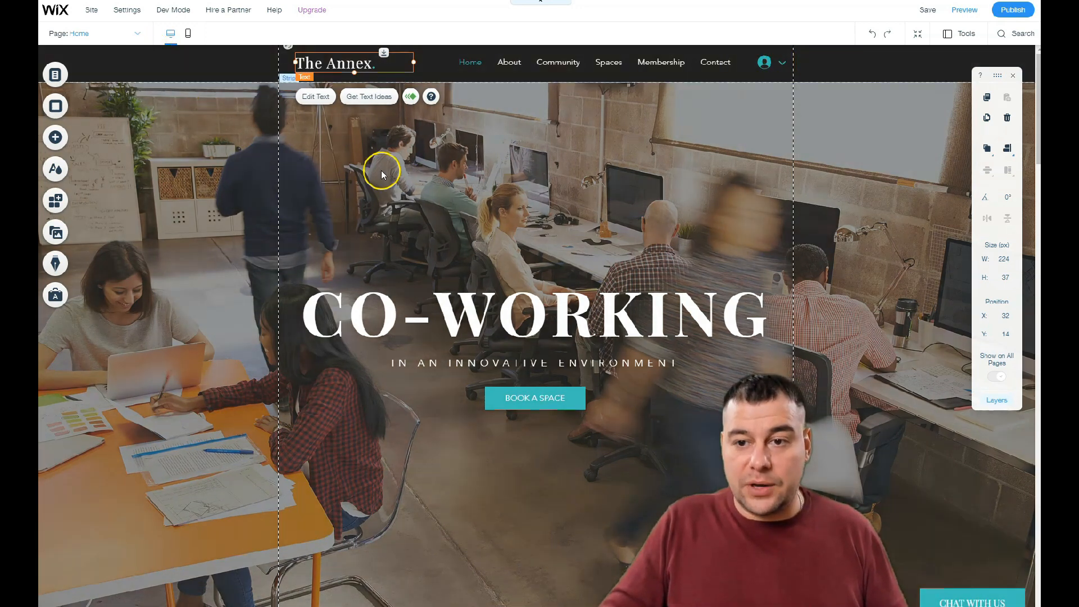
{"action": "left_click", "coordinate": [229, 194]}
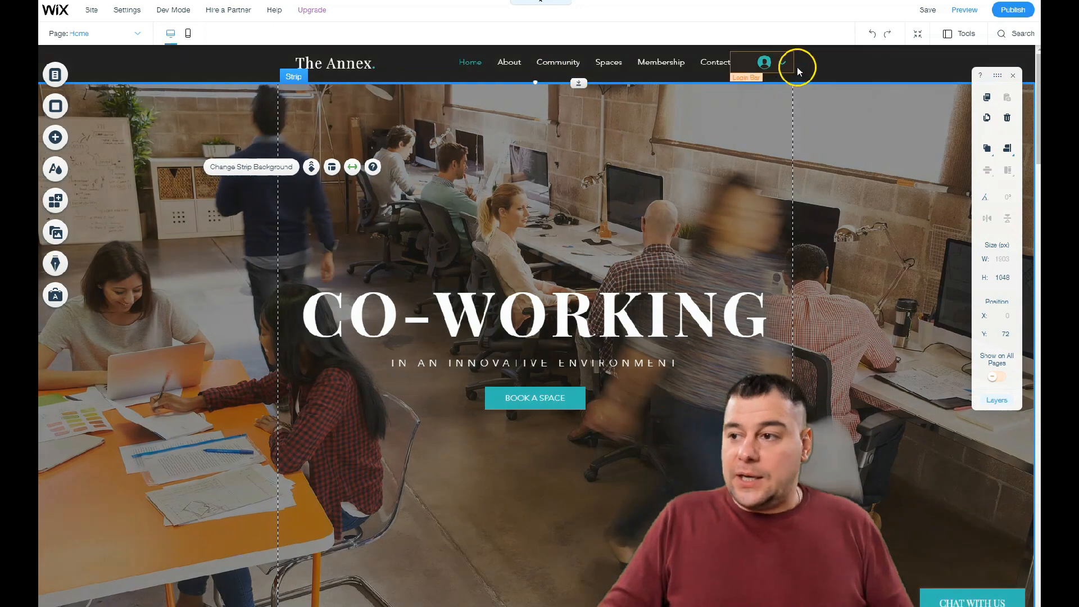
Switch to Zoom Out mode and review the Home page sections from the Co-Working strip down to Contact Us and the map
{"action": "left_click", "coordinate": [917, 34]}
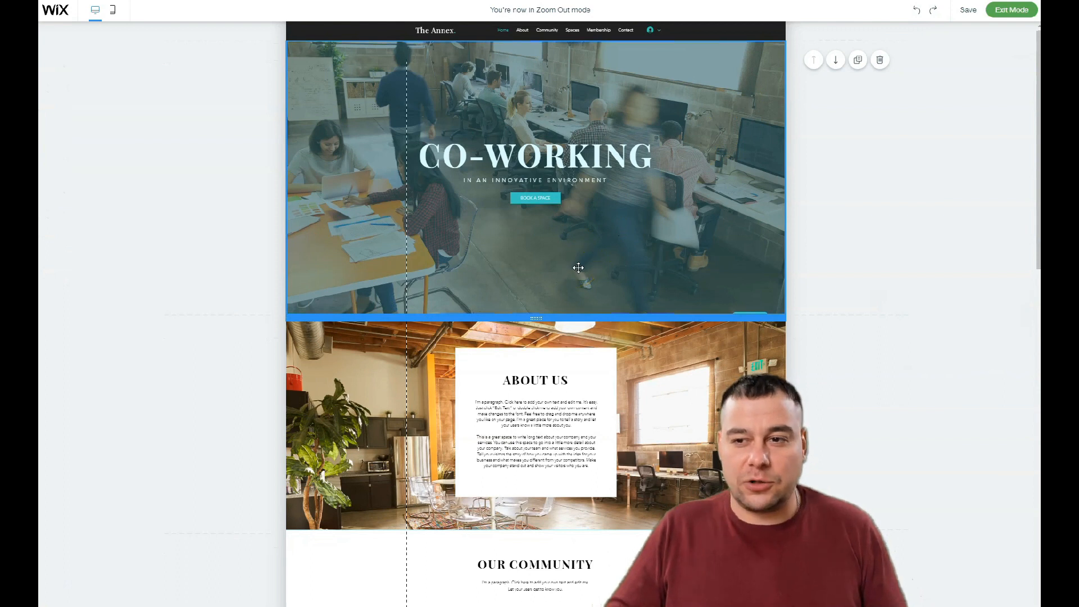
{"action": "scroll", "coordinate": [578, 269], "scroll_direction": "down", "scroll_amount": 2}
{"action": "left_click", "coordinate": [581, 303]}
{"action": "scroll", "coordinate": [583, 307], "scroll_direction": "down", "scroll_amount": 3}
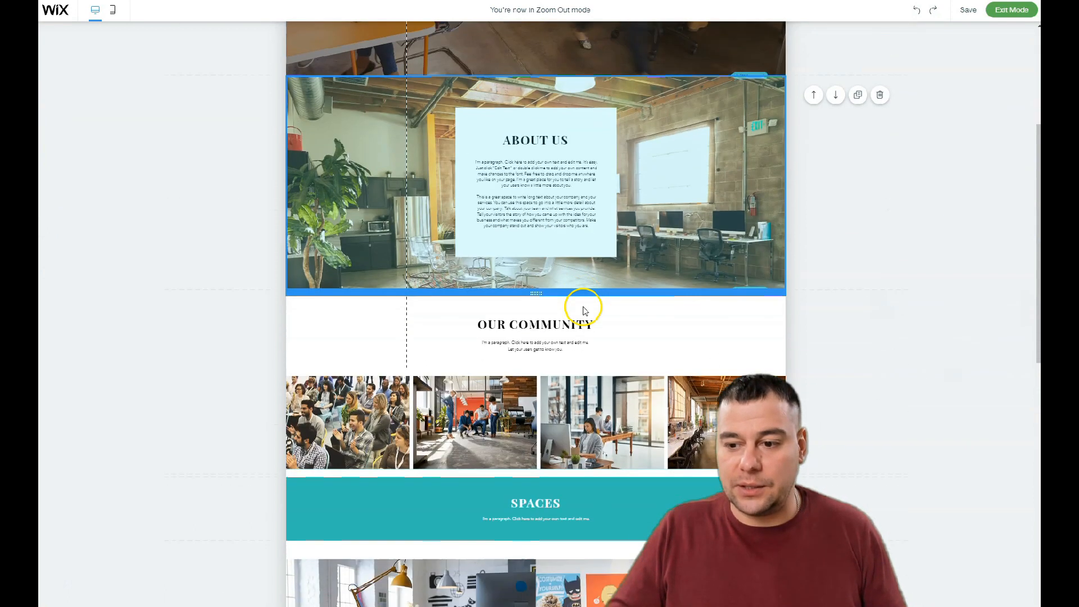
{"action": "scroll", "coordinate": [583, 303], "scroll_direction": "down", "scroll_amount": 1}
{"action": "scroll", "coordinate": [590, 305], "scroll_direction": "down", "scroll_amount": 2}
{"action": "left_click", "coordinate": [592, 305]}
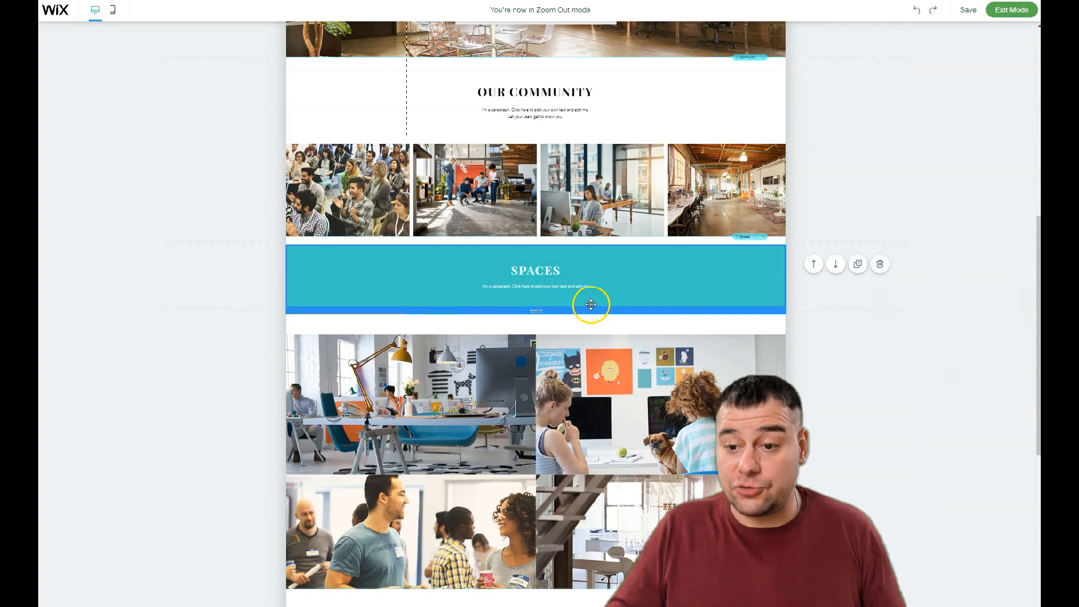
{"action": "scroll", "coordinate": [590, 297], "scroll_direction": "down", "scroll_amount": 2}
{"action": "left_click", "coordinate": [591, 269]}
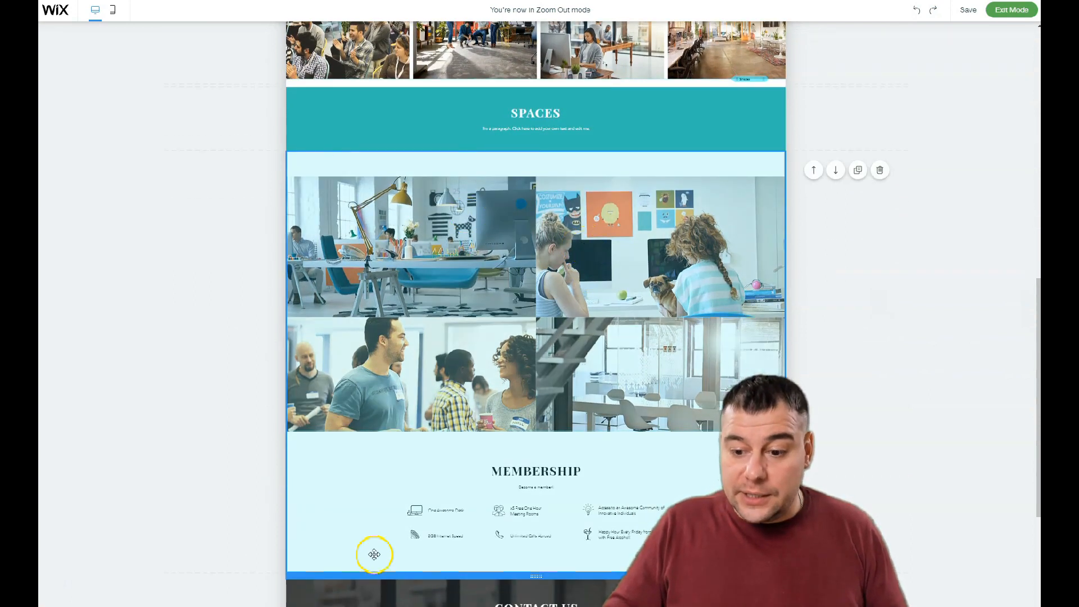
{"action": "scroll", "coordinate": [637, 310], "scroll_direction": "down", "scroll_amount": 1}
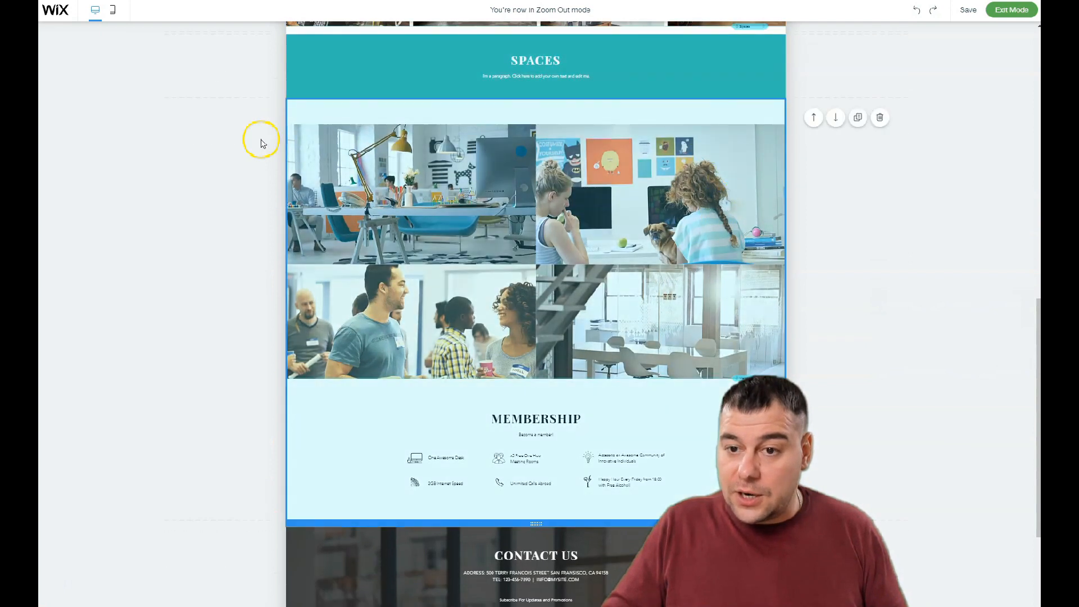
{"action": "scroll", "coordinate": [563, 269], "scroll_direction": "down", "scroll_amount": 2}
{"action": "scroll", "coordinate": [563, 269], "scroll_direction": "down", "scroll_amount": 2}
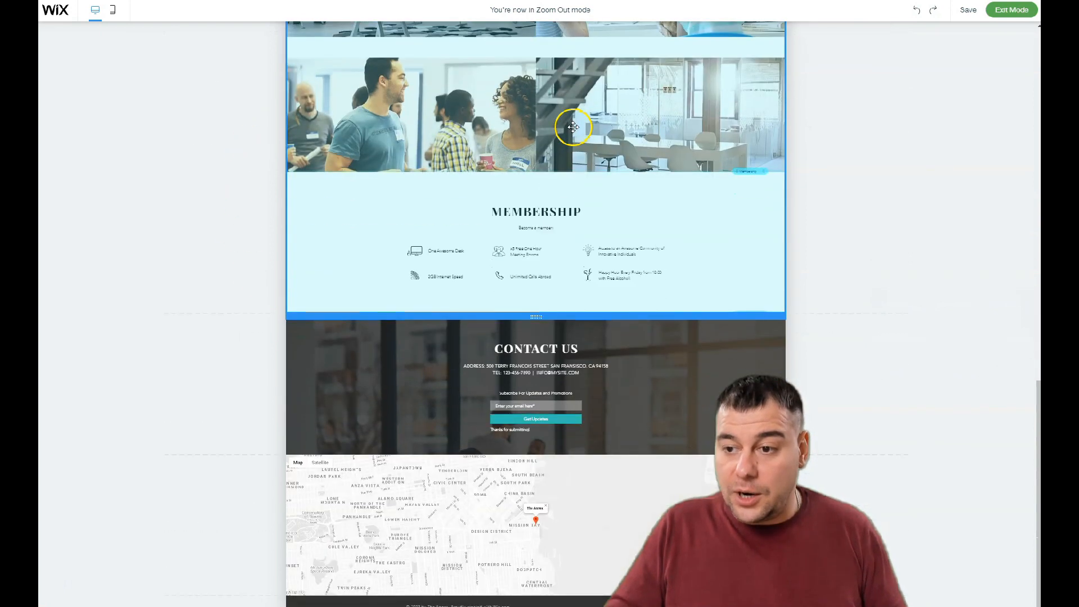
{"action": "left_click", "coordinate": [554, 361]}
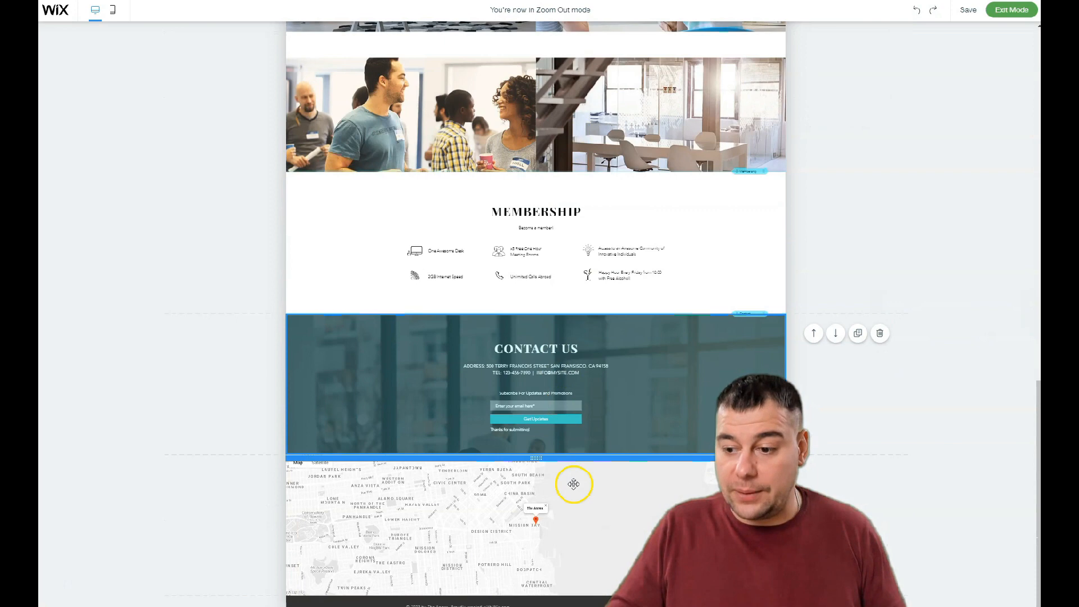
Review the page sections once more from the header strip to Contact Us, then exit Zoom Out mode
{"action": "scroll", "coordinate": [617, 247], "scroll_direction": "up", "scroll_amount": 10}
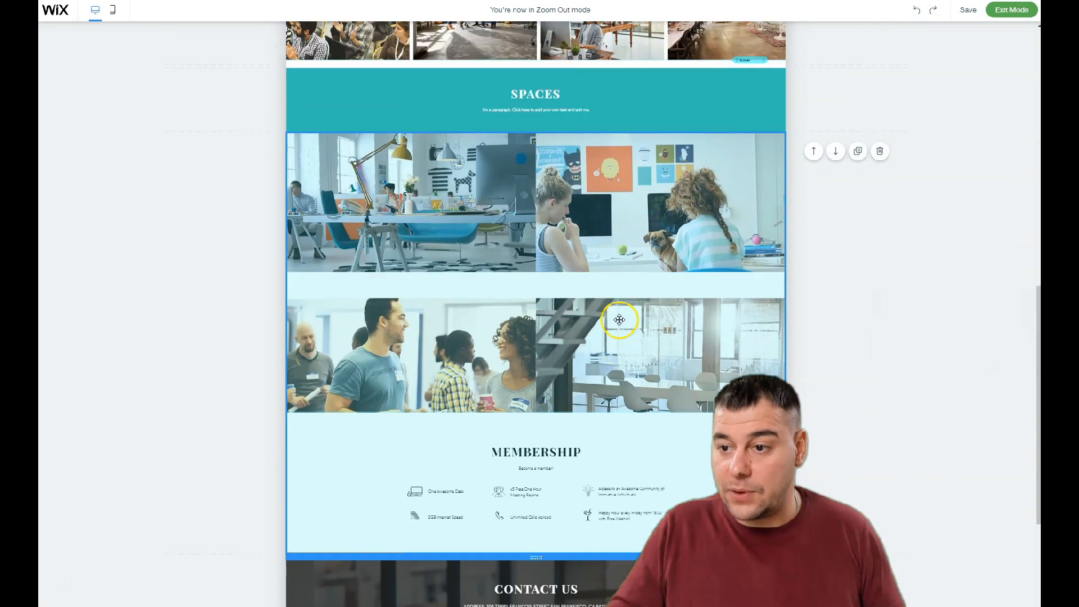
{"action": "scroll", "coordinate": [589, 218], "scroll_direction": "up", "scroll_amount": 7}
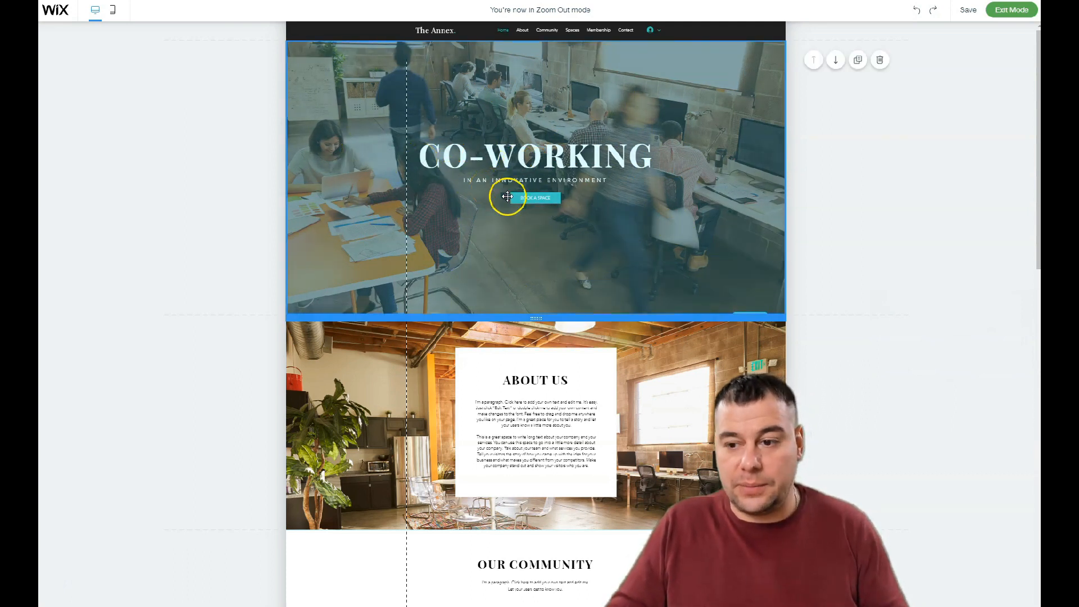
{"action": "scroll", "coordinate": [429, 311], "scroll_direction": "down", "scroll_amount": 3}
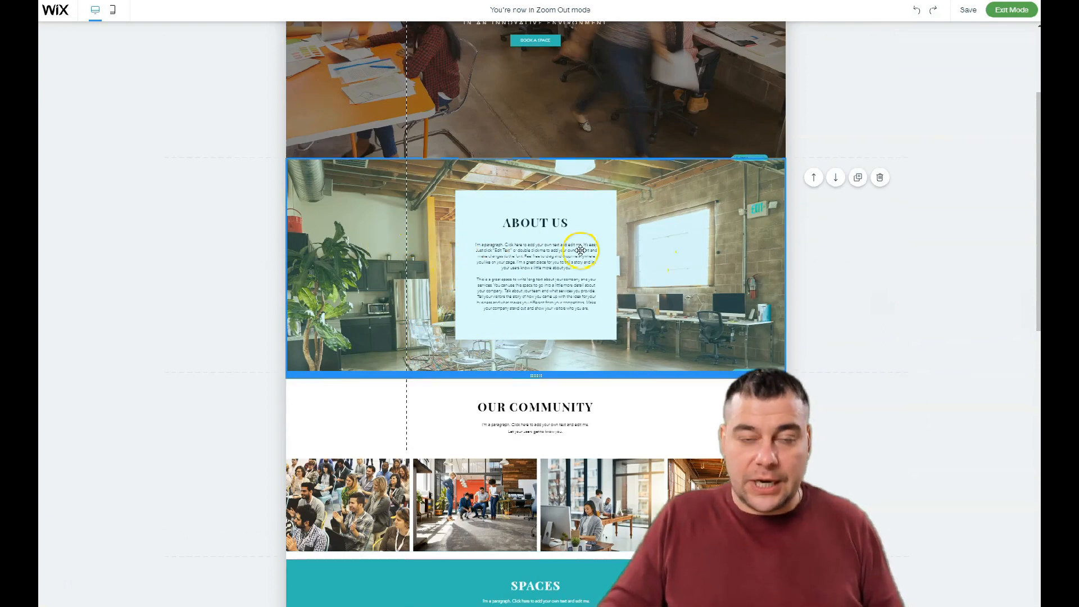
{"action": "scroll", "coordinate": [548, 264], "scroll_direction": "down", "scroll_amount": 9}
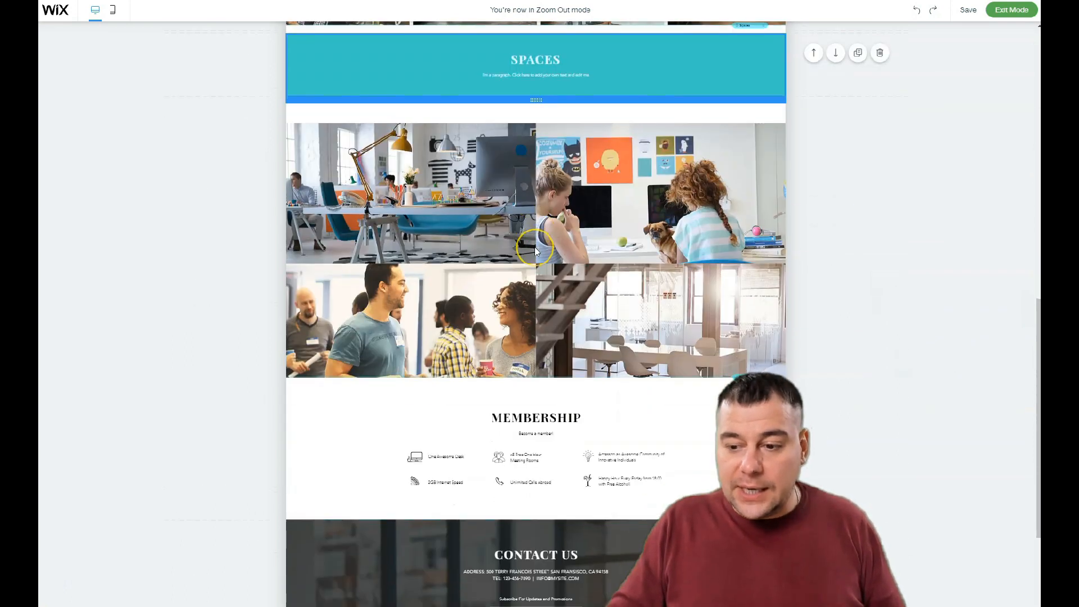
{"action": "scroll", "coordinate": [535, 251], "scroll_direction": "down", "scroll_amount": 4}
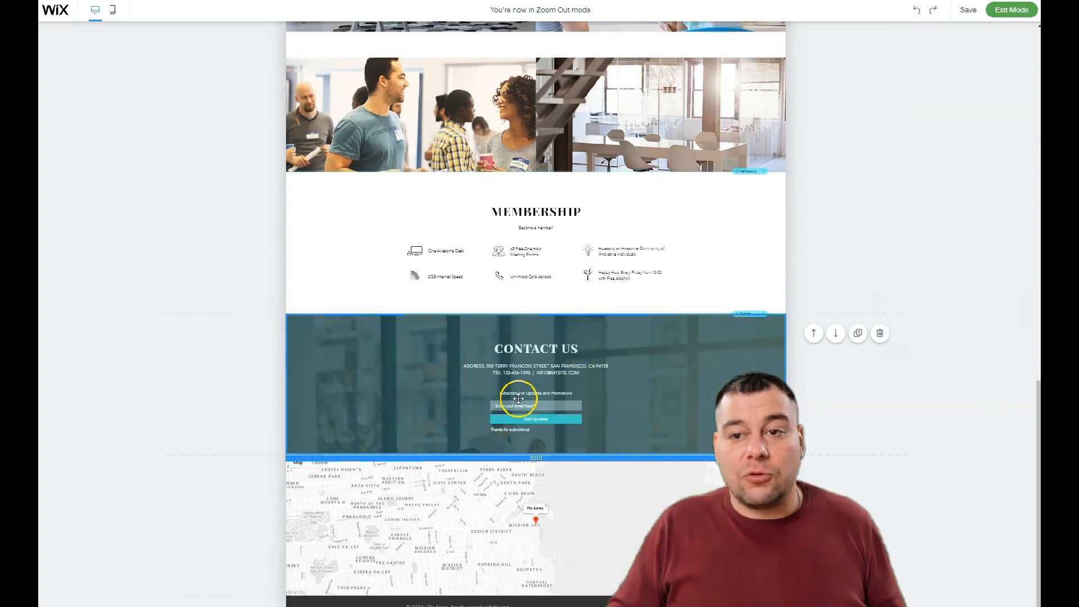
{"action": "scroll", "coordinate": [513, 392], "scroll_direction": "up", "scroll_amount": 13}
{"action": "scroll", "coordinate": [514, 316], "scroll_direction": "up", "scroll_amount": 2}
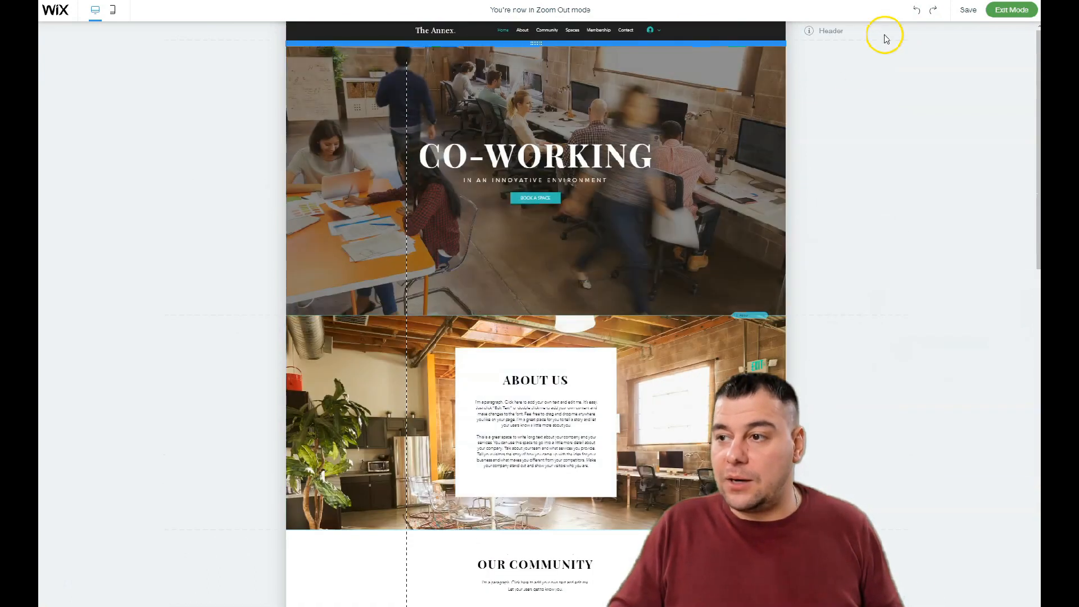
{"action": "left_click", "coordinate": [1005, 14]}
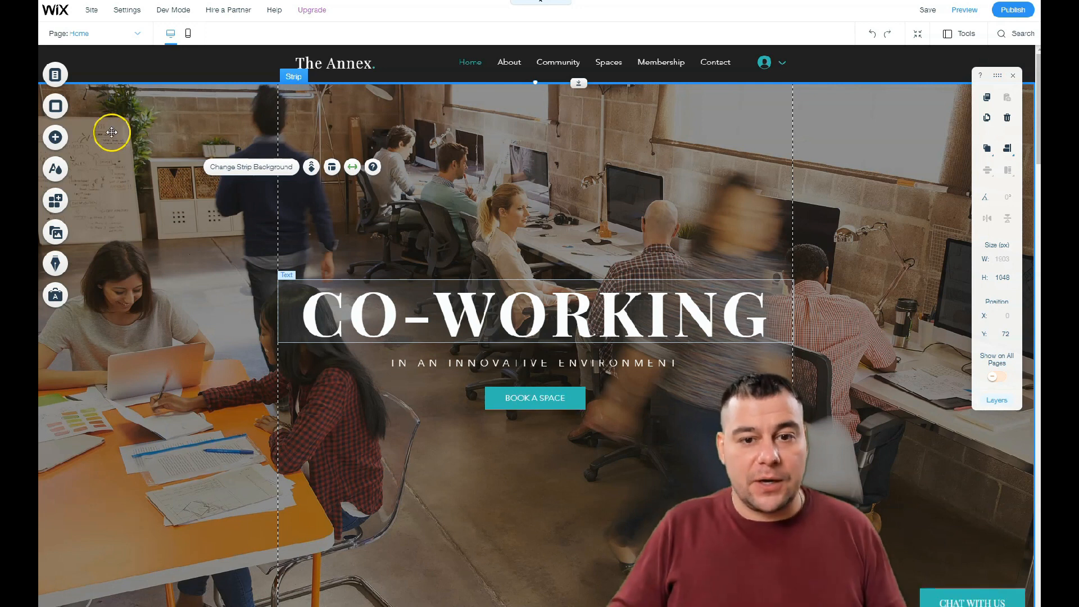
Set the Home page background to the dark site color #212121 and check it behind the Our Community section
{"action": "left_click", "coordinate": [55, 105]}
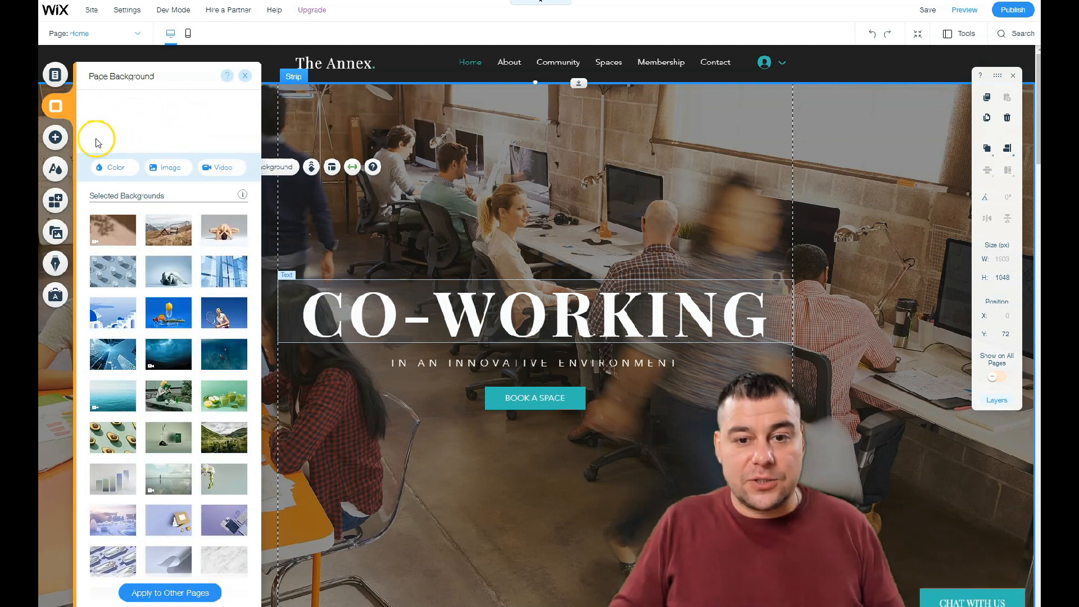
{"action": "left_click", "coordinate": [114, 168]}
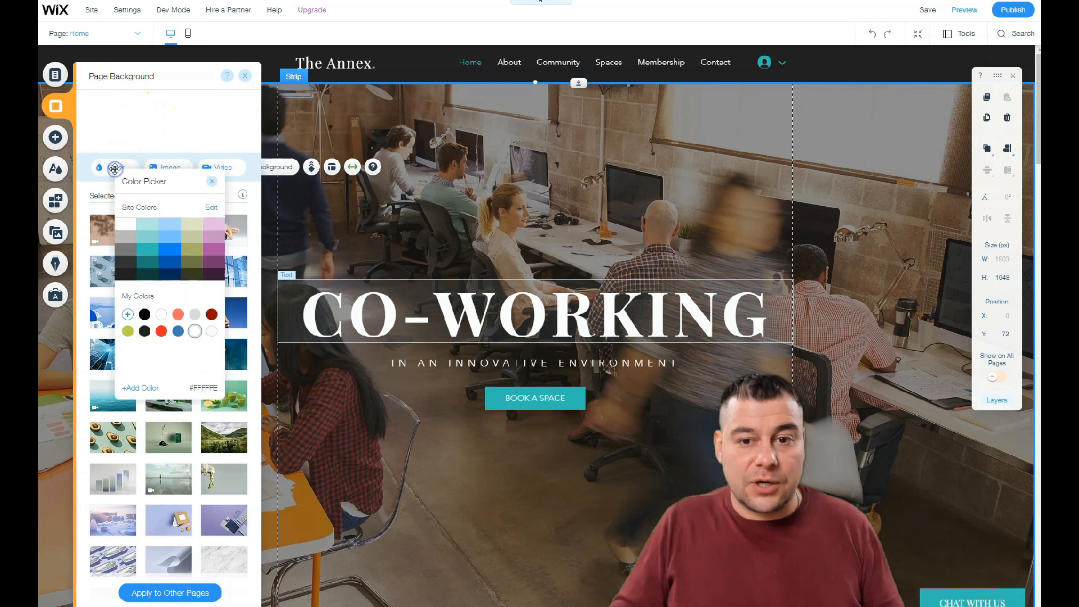
{"action": "left_click", "coordinate": [128, 274]}
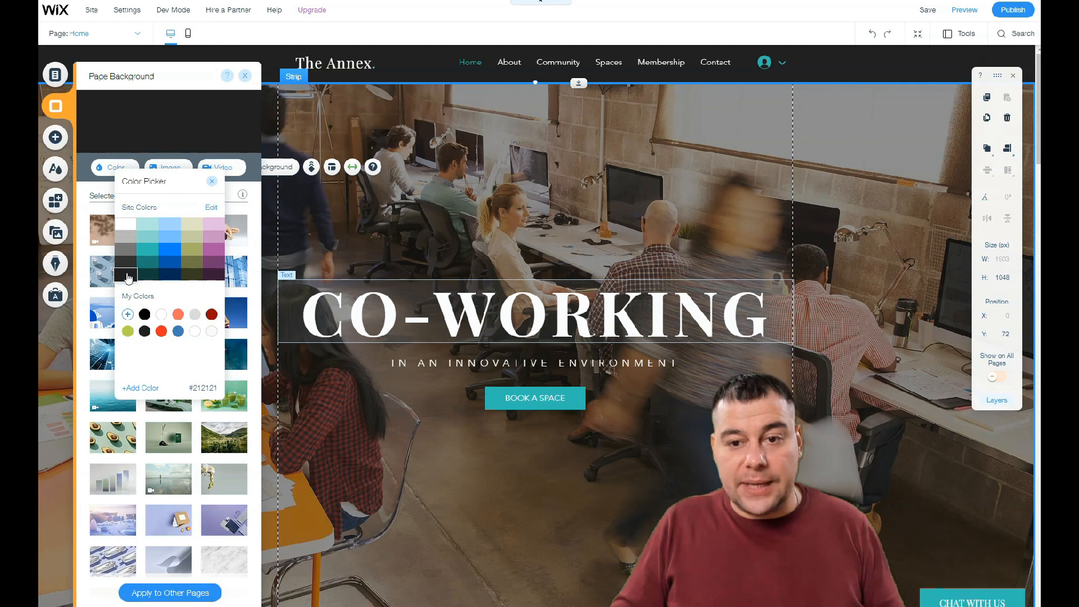
{"action": "left_click", "coordinate": [244, 77]}
{"action": "scroll", "coordinate": [440, 300], "scroll_direction": "down", "scroll_amount": 7}
{"action": "scroll", "coordinate": [440, 300], "scroll_direction": "down", "scroll_amount": 8}
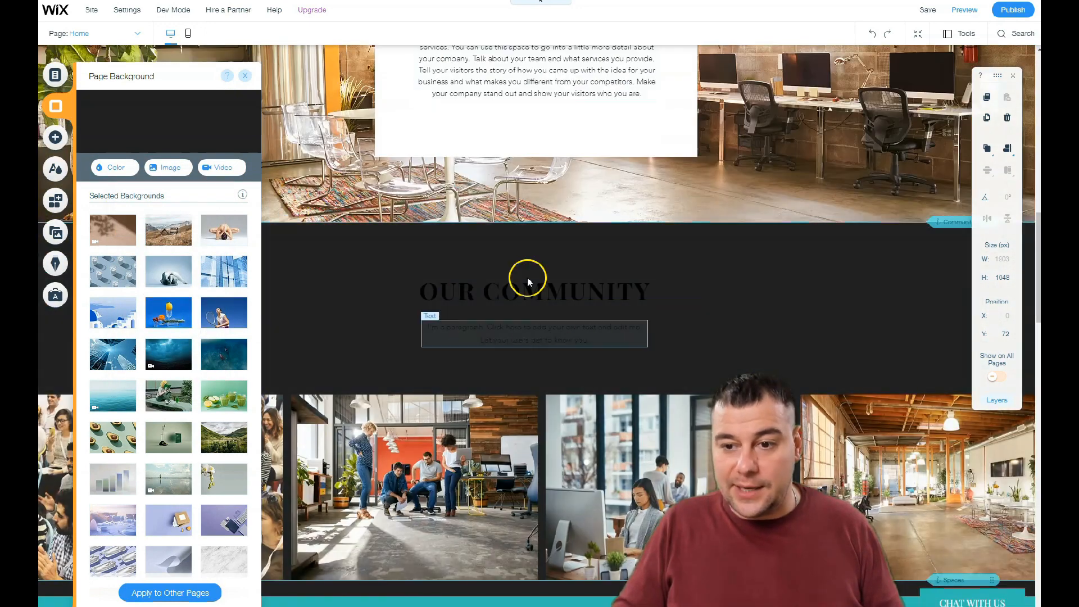
Try other site colors for the page background and settle on the light gray swatch
{"action": "left_click", "coordinate": [114, 163]}
{"action": "left_click", "coordinate": [145, 249]}
{"action": "left_click", "coordinate": [174, 254]}
{"action": "left_click", "coordinate": [181, 247]}
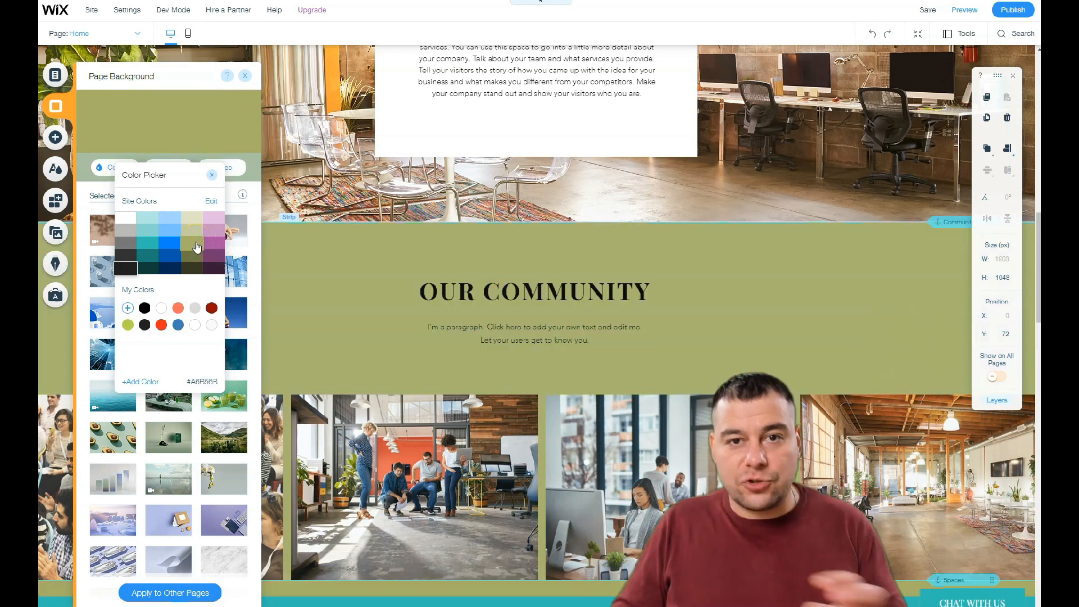
{"action": "left_click", "coordinate": [126, 233]}
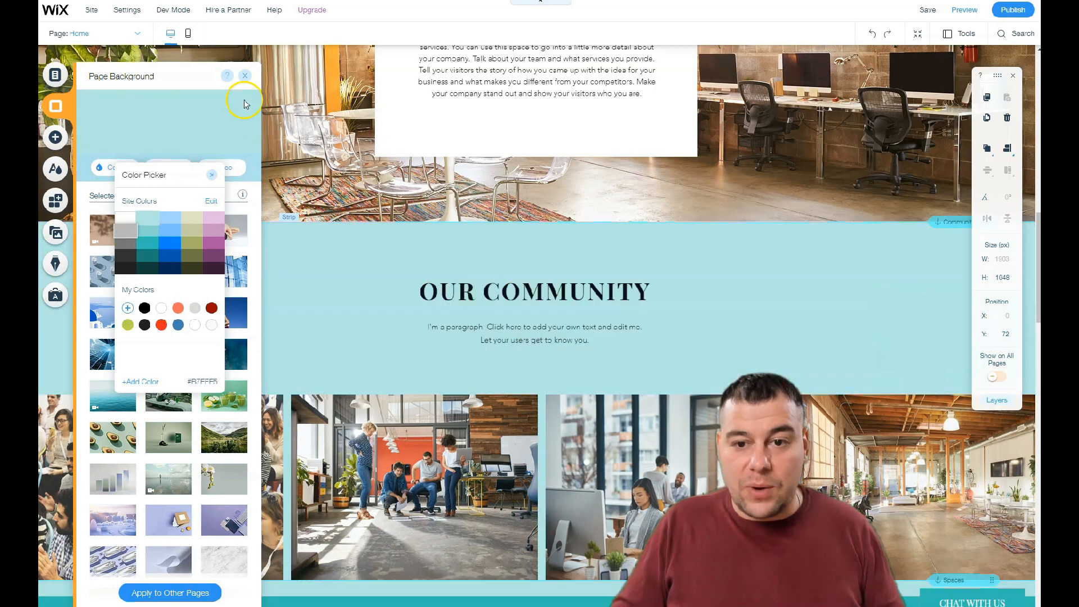
{"action": "left_click", "coordinate": [213, 175]}
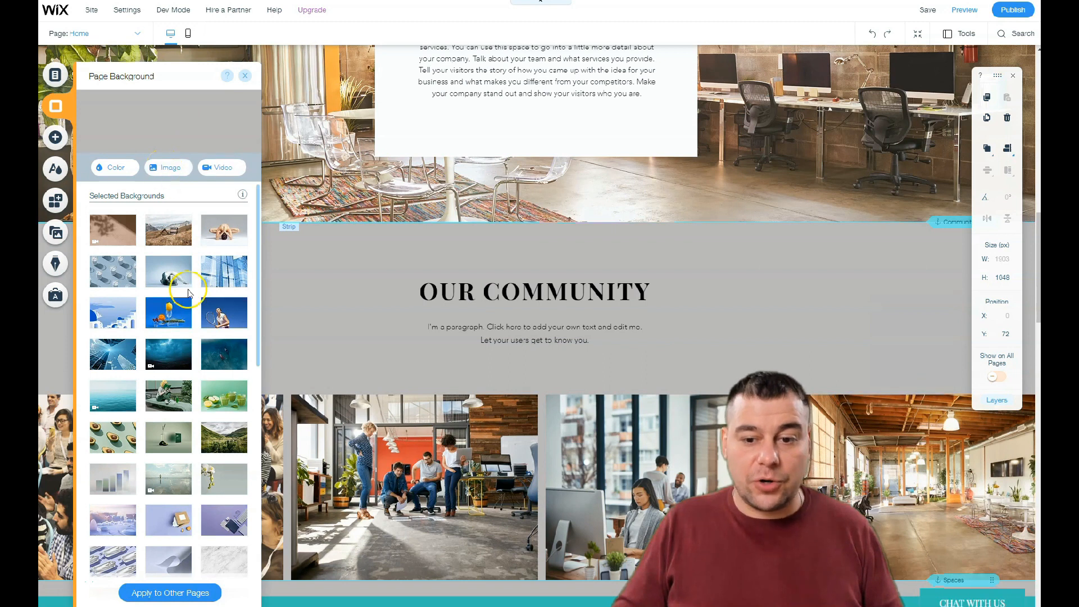
Browse the preset image and video options among the selected page backgrounds
{"action": "scroll", "coordinate": [183, 450], "scroll_direction": "down", "scroll_amount": 6}
{"action": "scroll", "coordinate": [184, 451], "scroll_direction": "down", "scroll_amount": 3}
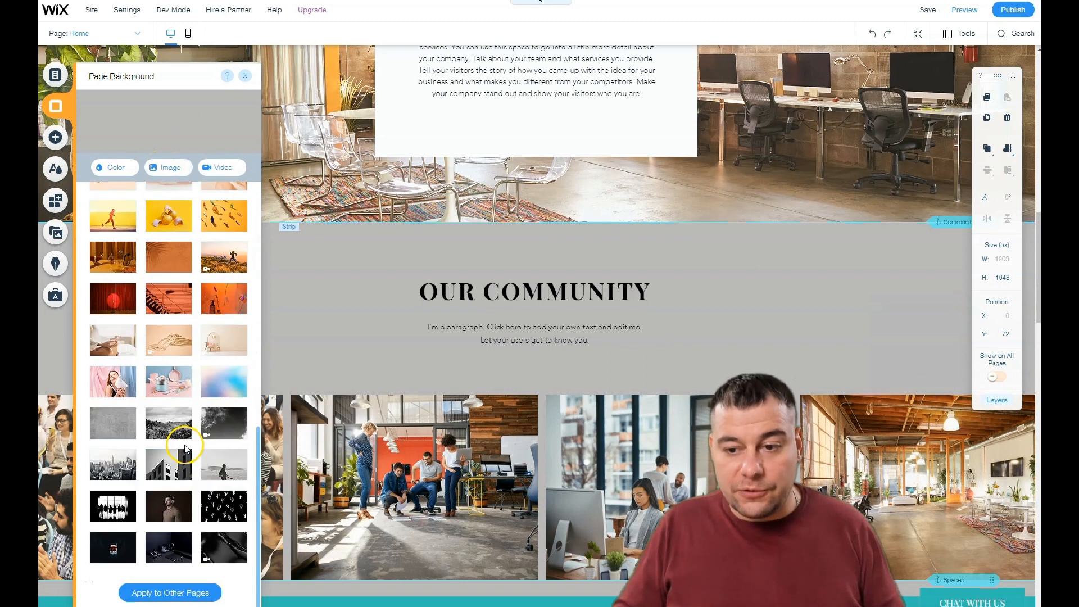
{"action": "scroll", "coordinate": [180, 344], "scroll_direction": "up", "scroll_amount": 10}
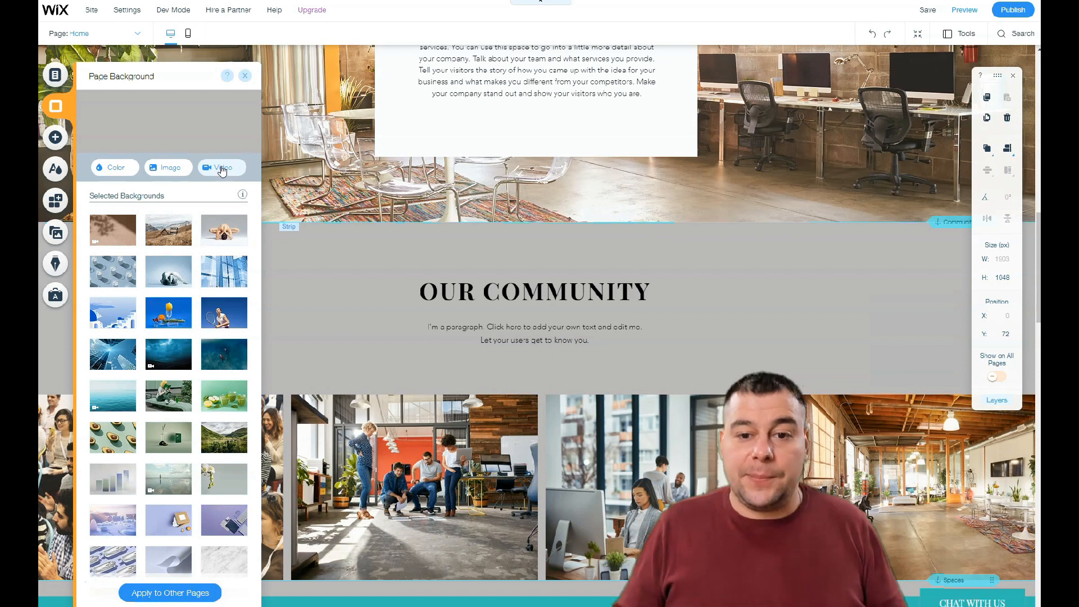
Browse the preset strips available to add, covering the Contact, Welcome, About, Services, Team, Testimonials and Classic categories
{"action": "left_click", "coordinate": [54, 139]}
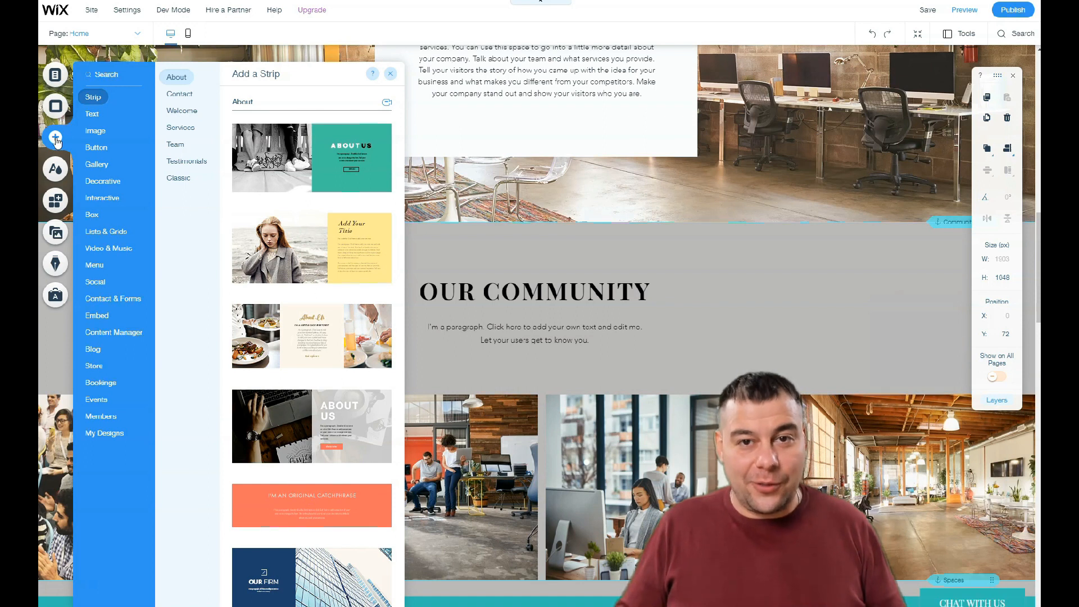
{"action": "left_click", "coordinate": [90, 99]}
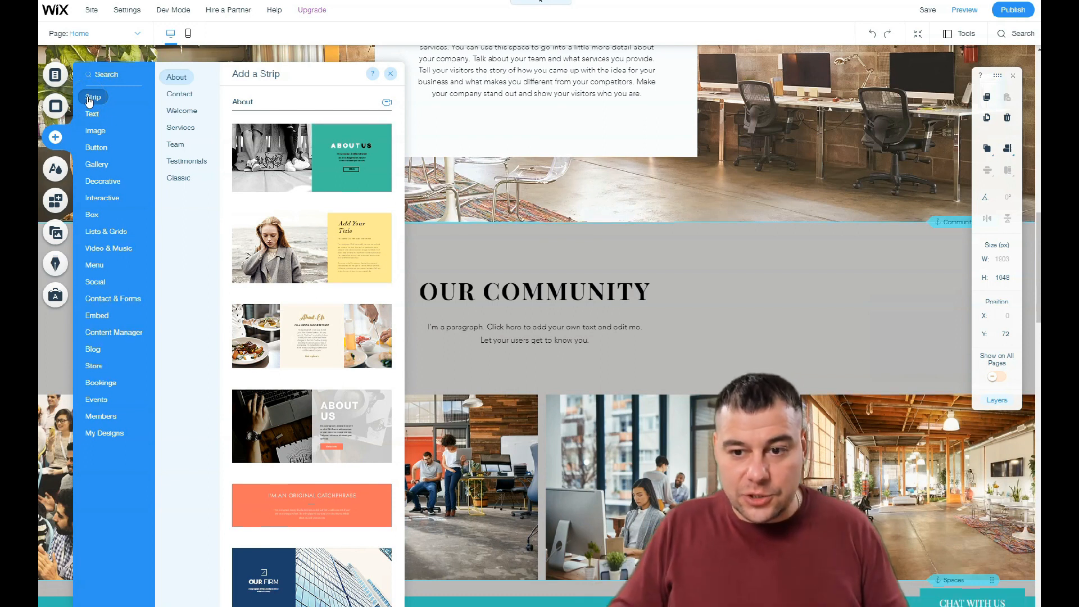
{"action": "left_click", "coordinate": [89, 100]}
{"action": "left_click", "coordinate": [180, 96]}
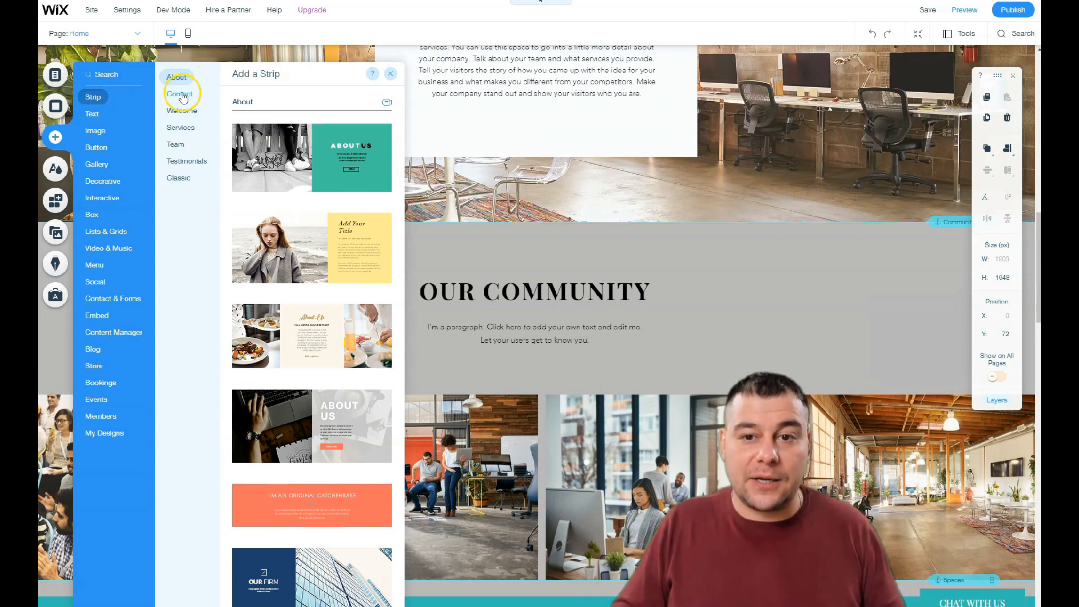
{"action": "left_click", "coordinate": [181, 114]}
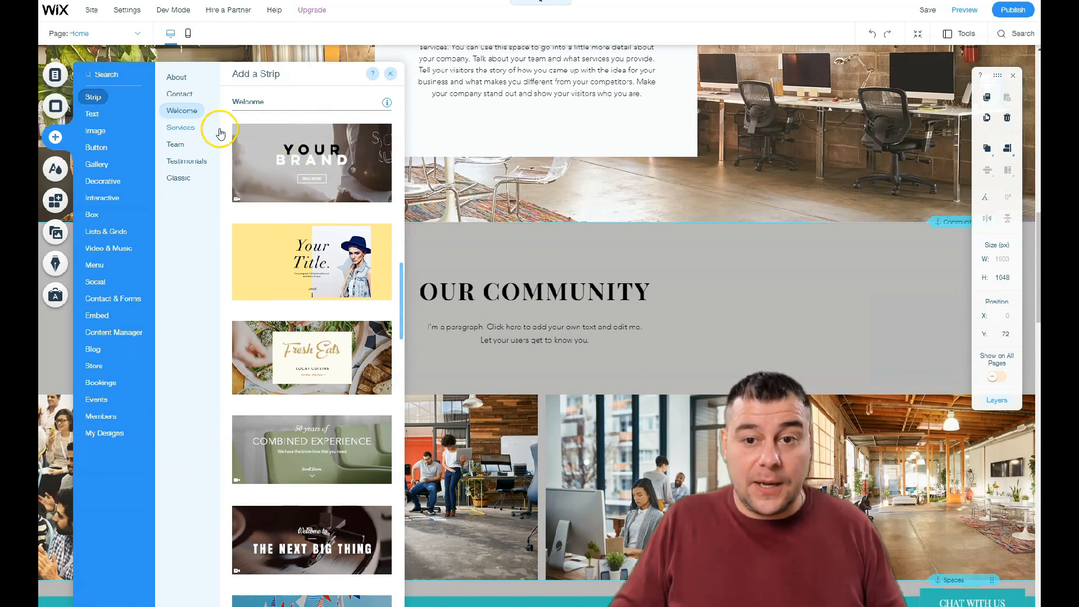
{"action": "left_click", "coordinate": [176, 79]}
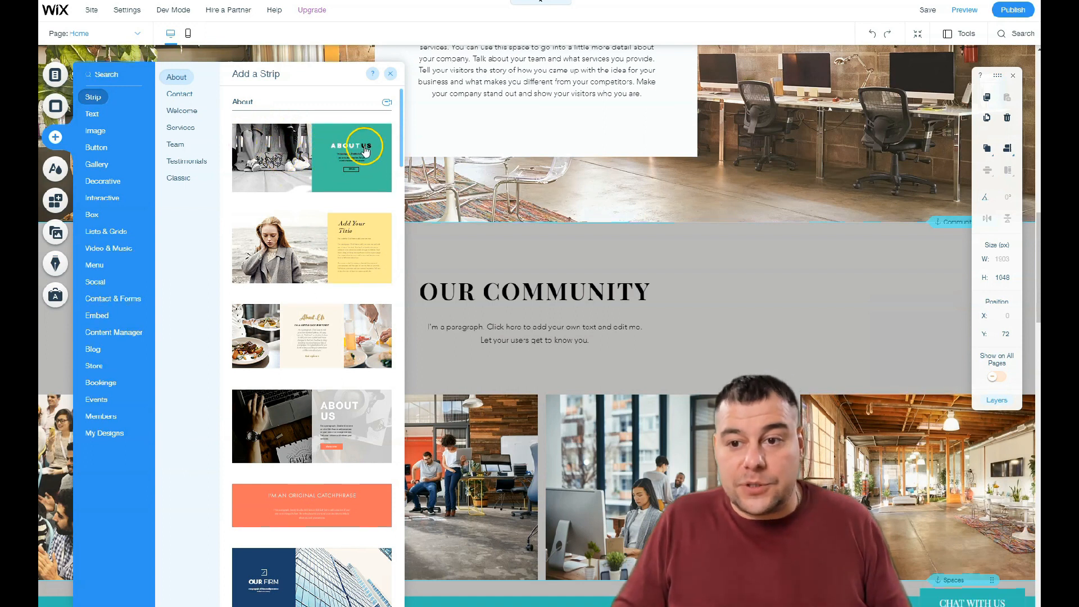
{"action": "left_click", "coordinate": [349, 164]}
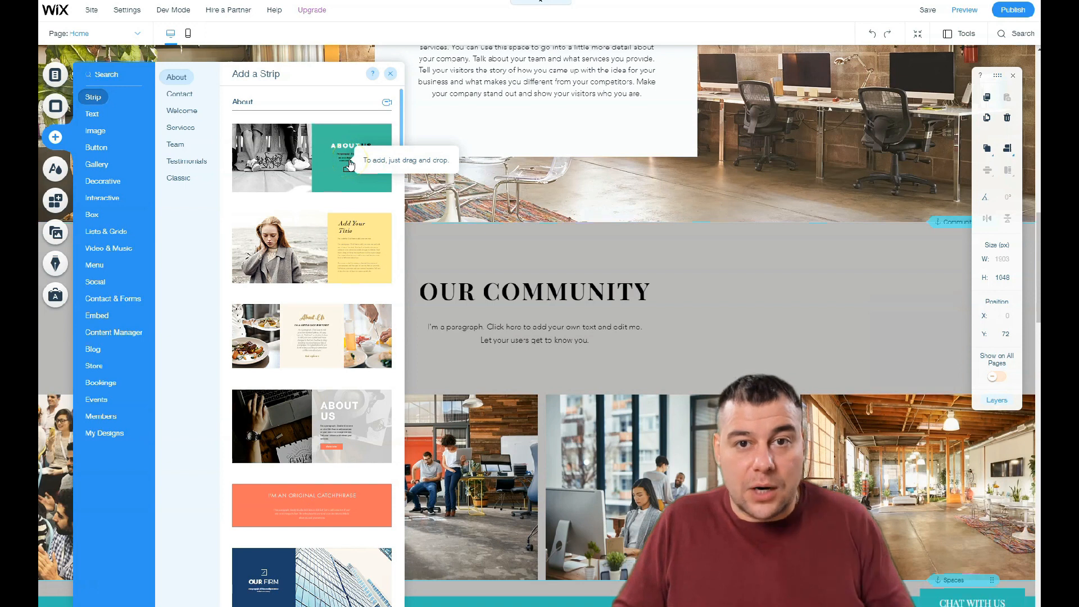
{"action": "left_click", "coordinate": [176, 129]}
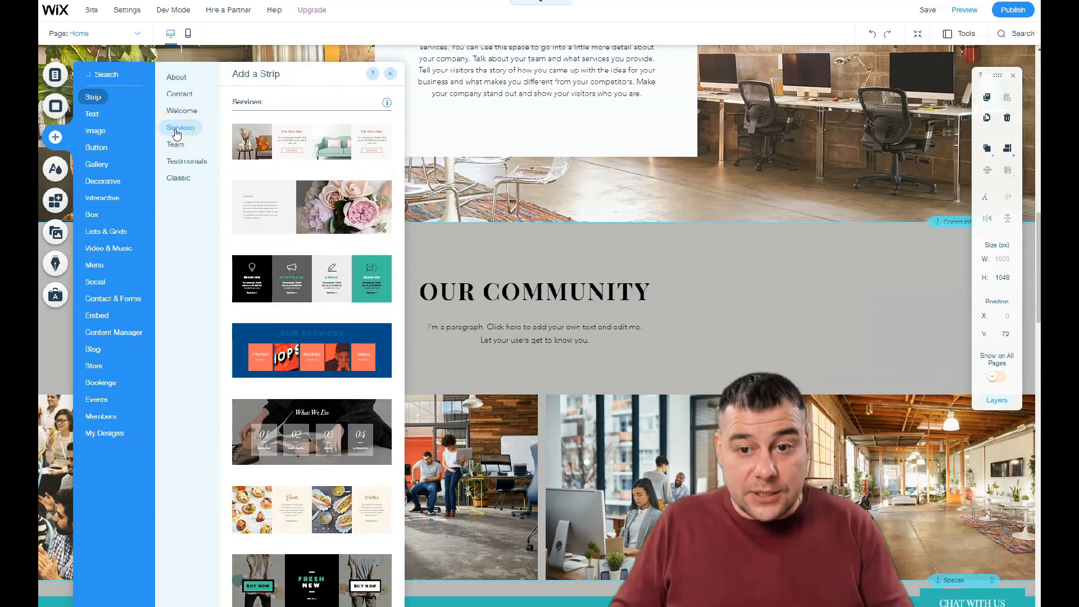
{"action": "left_click", "coordinate": [178, 147]}
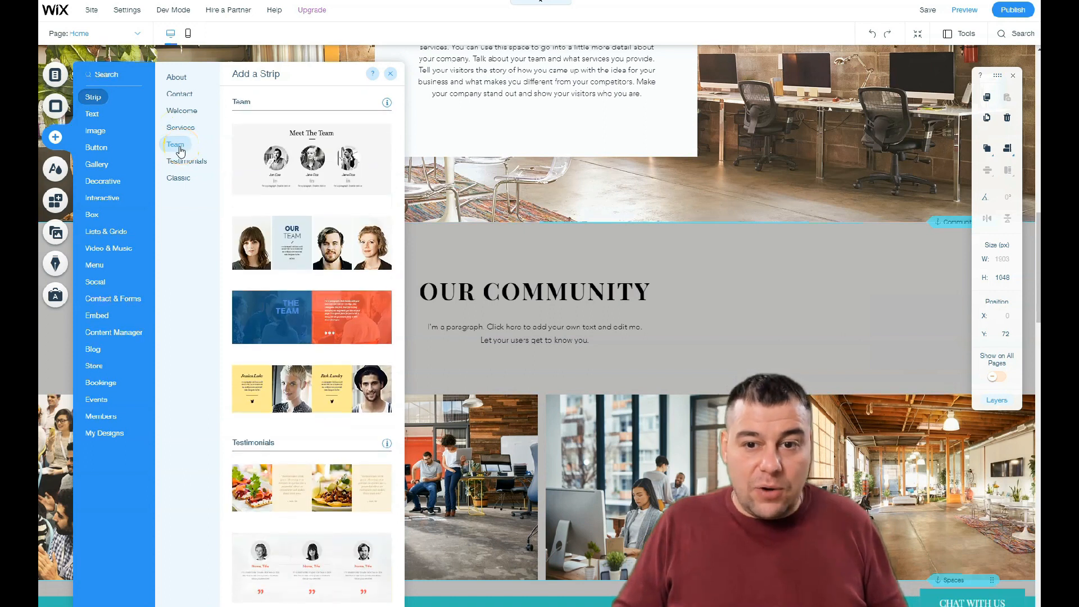
{"action": "left_click", "coordinate": [181, 164]}
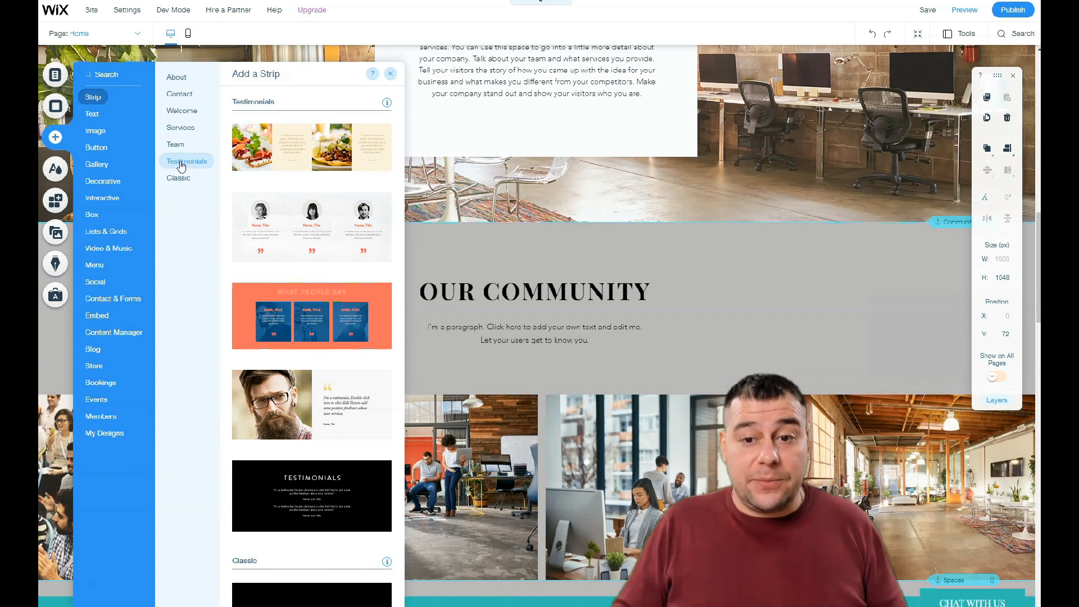
{"action": "left_click", "coordinate": [177, 180]}
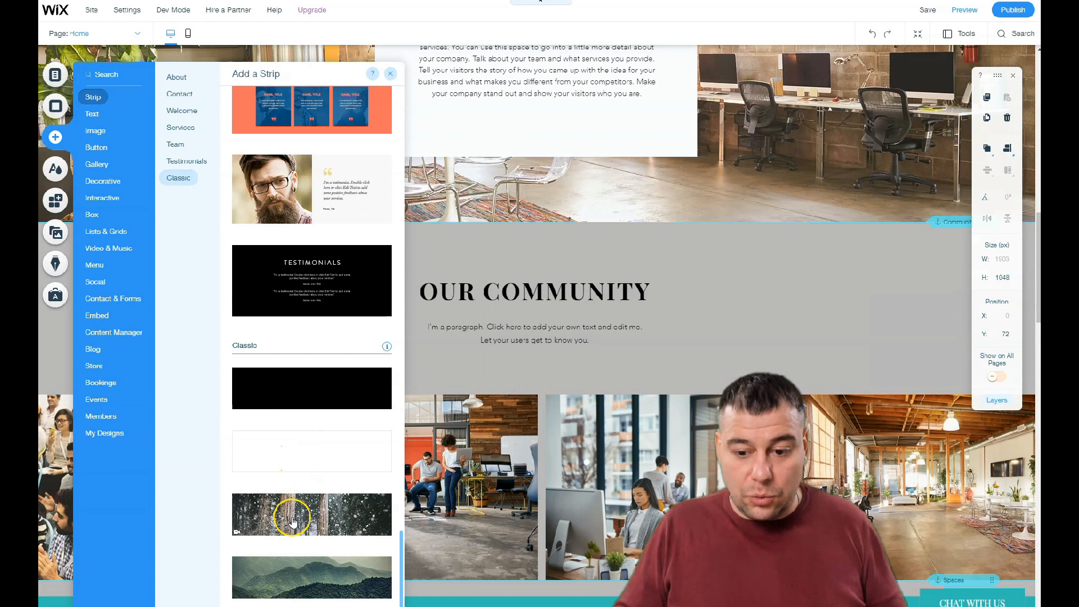
Add a Big Title text to the Our Community strip, move it above the section heading, and delete it
{"action": "left_click", "coordinate": [93, 116]}
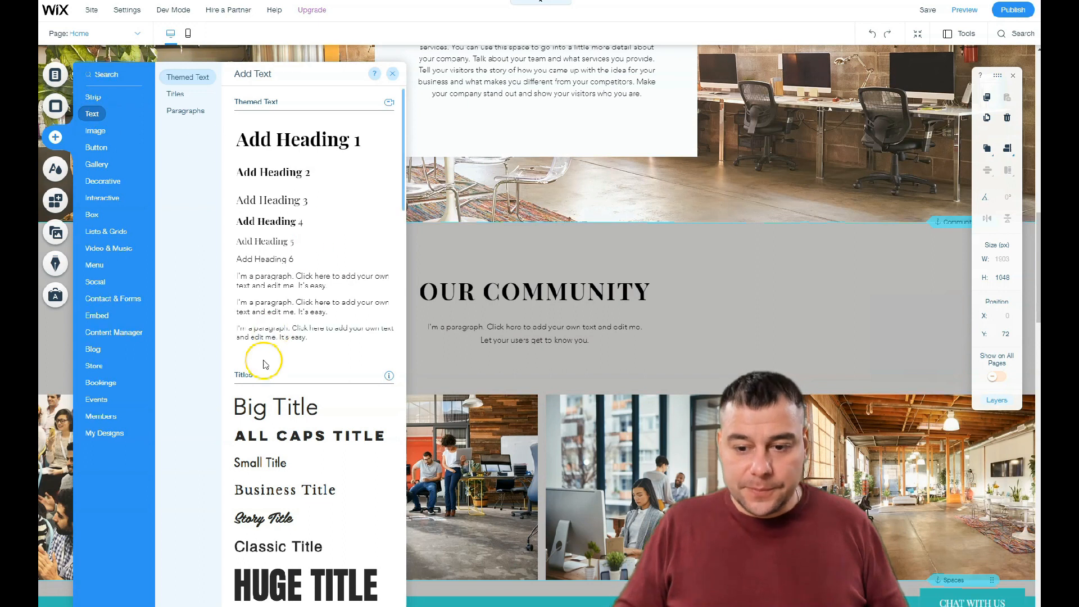
{"action": "left_click", "coordinate": [767, 261]}
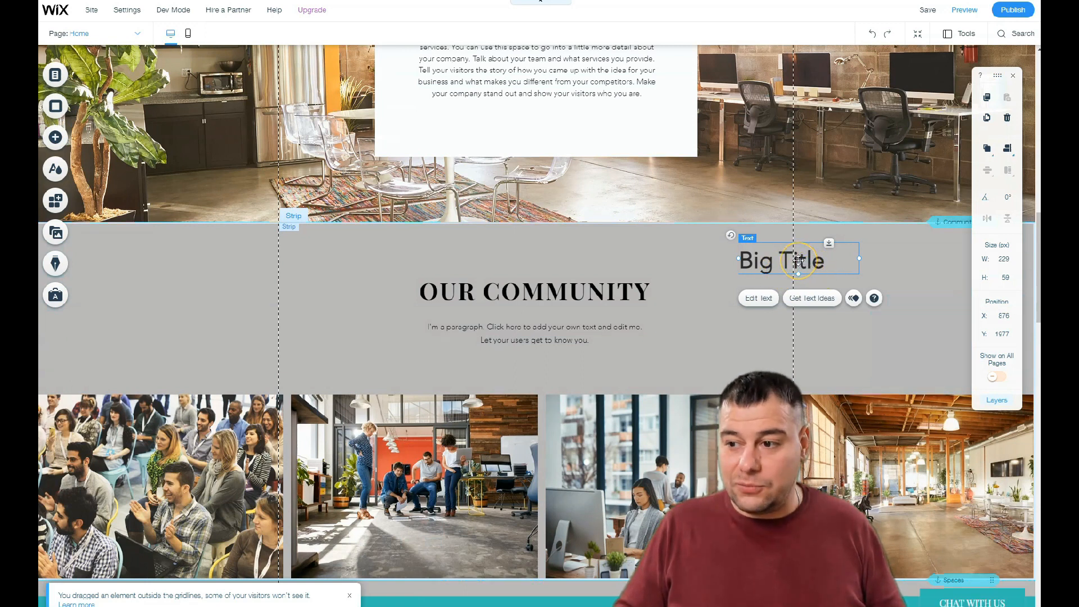
{"action": "mouse_move", "coordinate": [780, 255]}
{"action": "left_mouse_down"}
{"action": "mouse_move", "coordinate": [700, 320]}
{"action": "mouse_move", "coordinate": [741, 289]}
{"action": "mouse_move", "coordinate": [729, 263]}
{"action": "mouse_move", "coordinate": [530, 250]}
{"action": "mouse_move", "coordinate": [378, 272]}
{"action": "mouse_move", "coordinate": [362, 301]}
{"action": "mouse_move", "coordinate": [358, 286]}
{"action": "mouse_move", "coordinate": [504, 250]}
{"action": "mouse_move", "coordinate": [608, 247]}
{"action": "left_mouse_up"}
{"action": "right_click", "coordinate": [607, 247]}
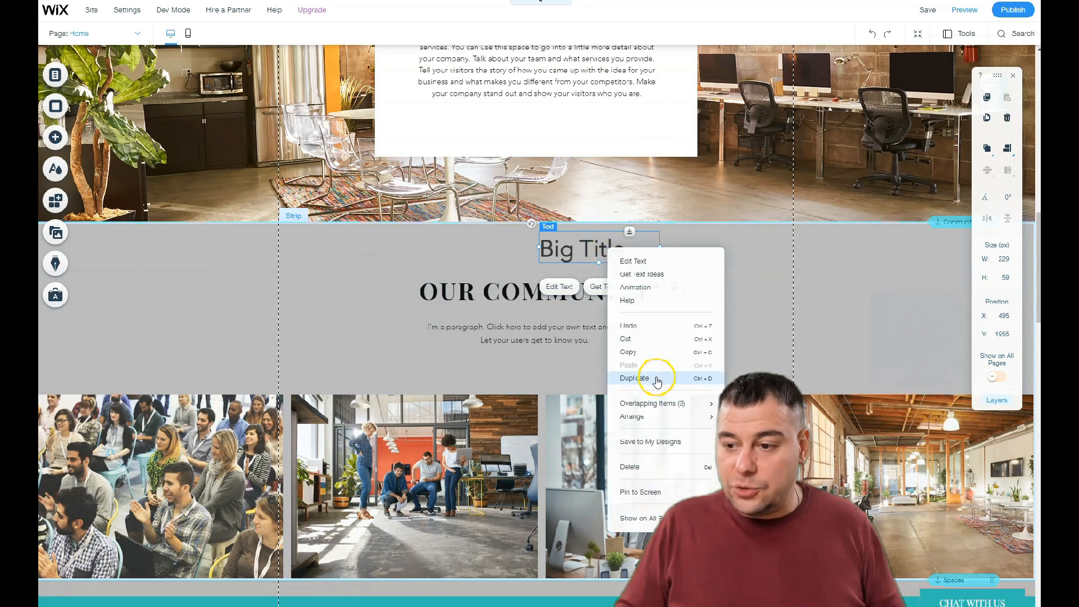
{"action": "left_click", "coordinate": [633, 474]}
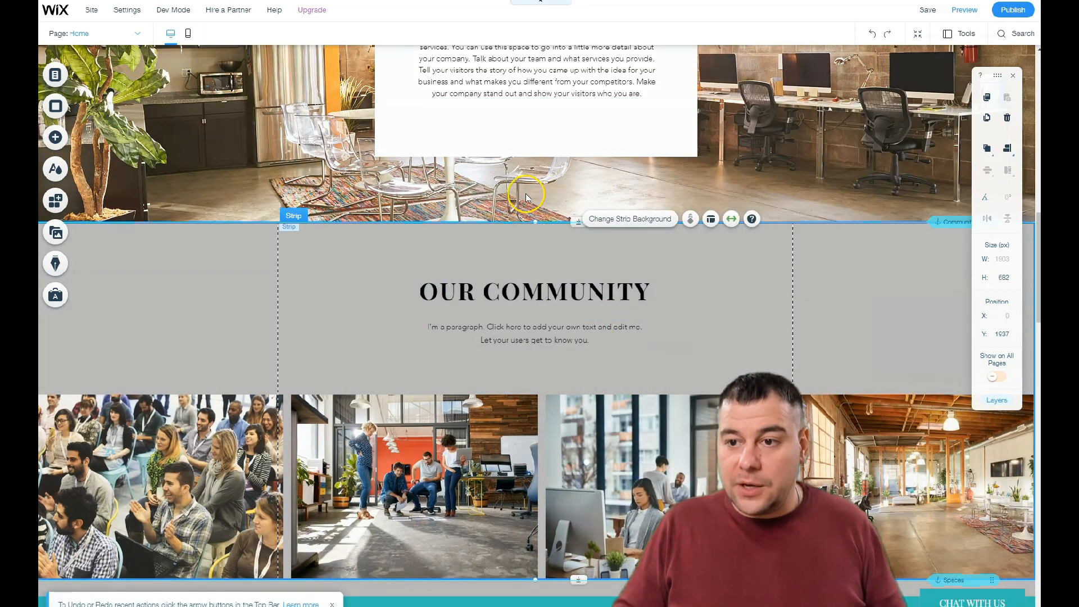
Open the CO-WORKING heading in the Home page's hero strip for editing and set its font to Verdana
{"action": "scroll", "coordinate": [542, 242], "scroll_direction": "up", "scroll_amount": 10}
{"action": "scroll", "coordinate": [544, 250], "scroll_direction": "up", "scroll_amount": 5}
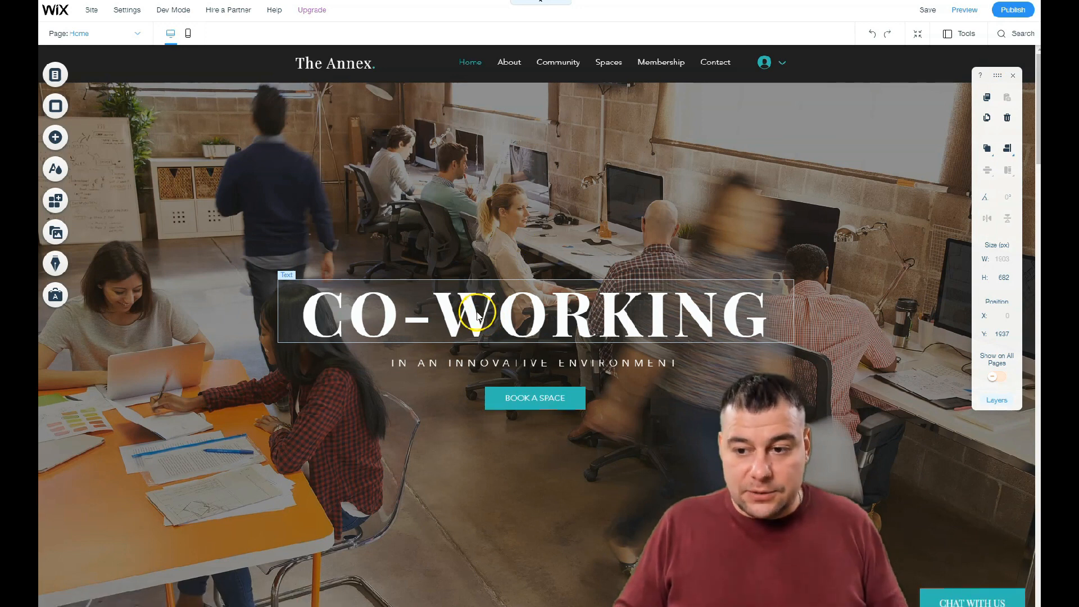
{"action": "double_click", "coordinate": [477, 315]}
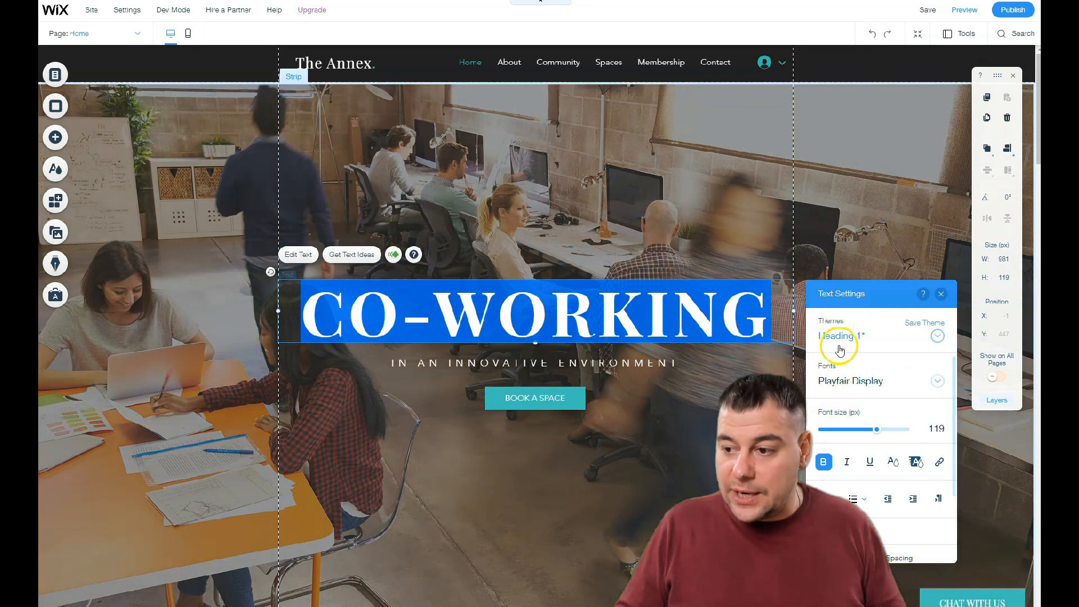
{"action": "left_click", "coordinate": [836, 340]}
{"action": "left_click", "coordinate": [837, 345]}
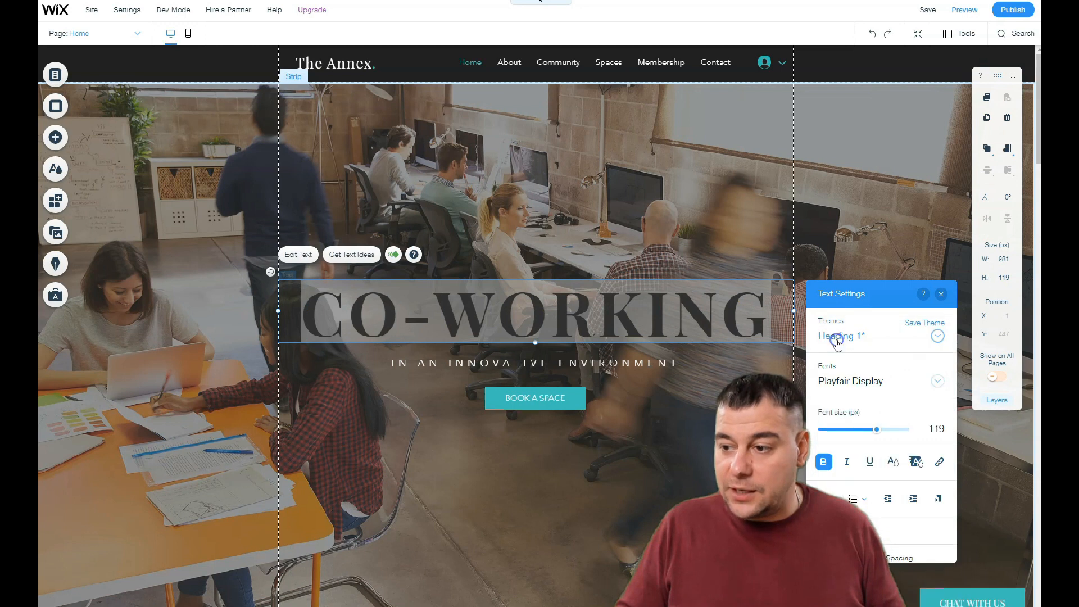
{"action": "left_click", "coordinate": [835, 383]}
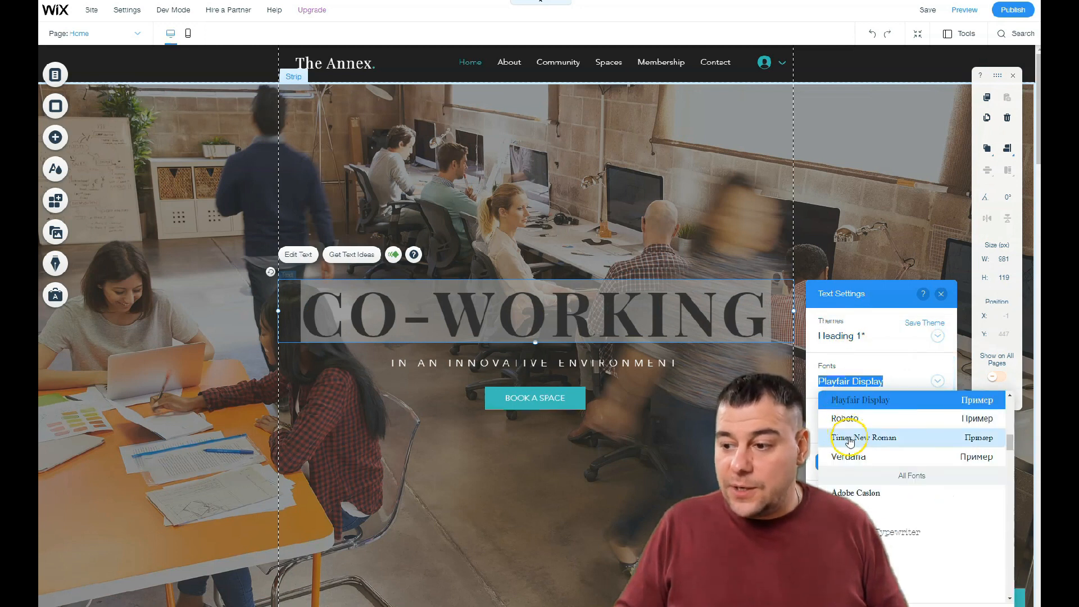
{"action": "left_click", "coordinate": [848, 456]}
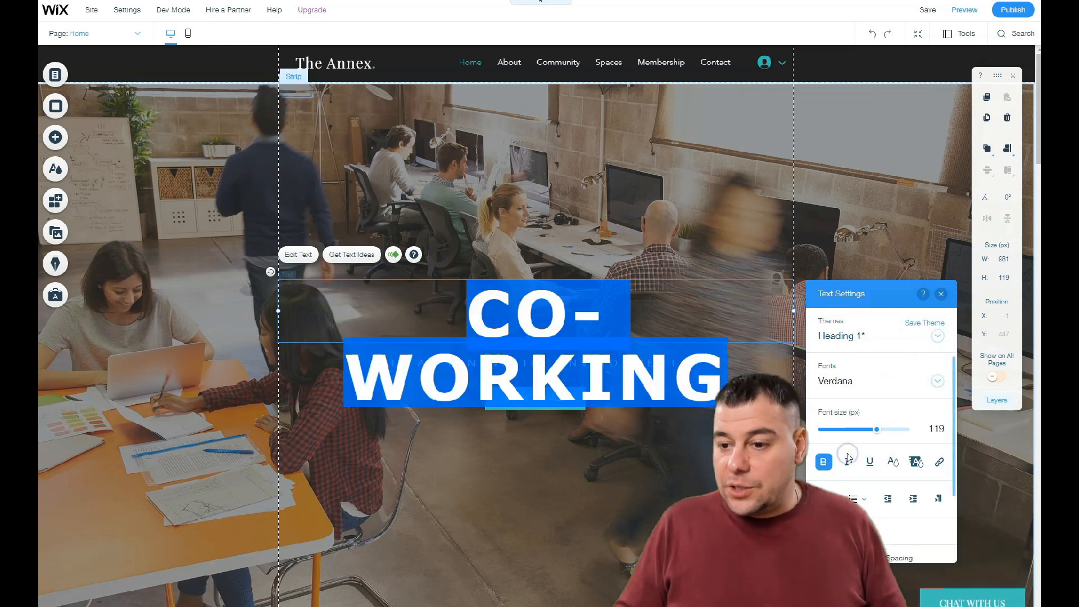
Try Arial and a casual handwritten-style font on the CO-WORKING heading
{"action": "left_click", "coordinate": [836, 380]}
{"action": "left_click", "coordinate": [848, 512]}
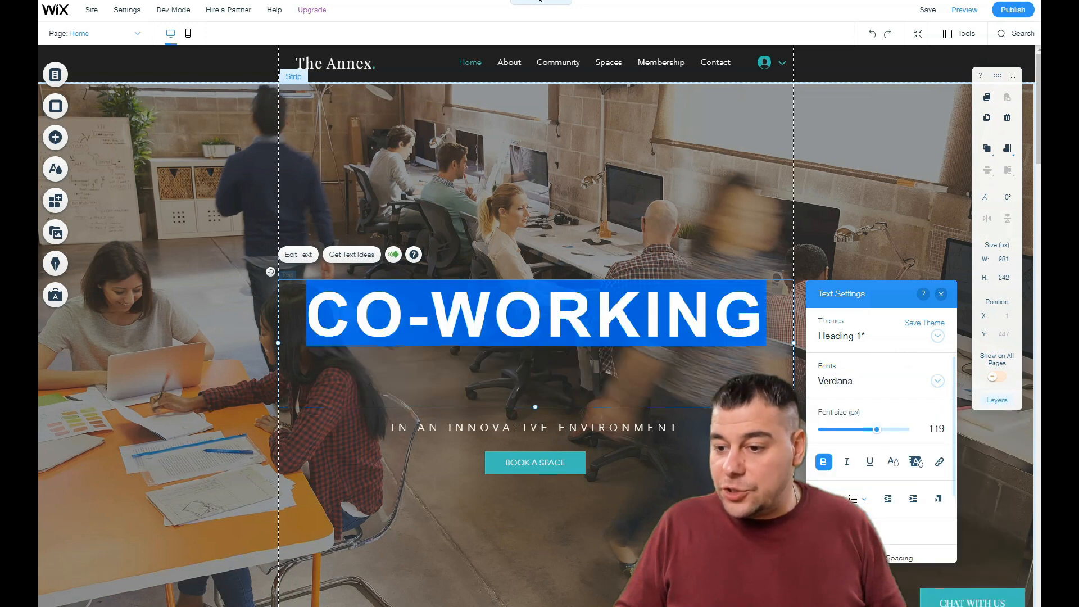
{"action": "left_click", "coordinate": [835, 383]}
{"action": "scroll", "coordinate": [854, 483], "scroll_direction": "down", "scroll_amount": 3}
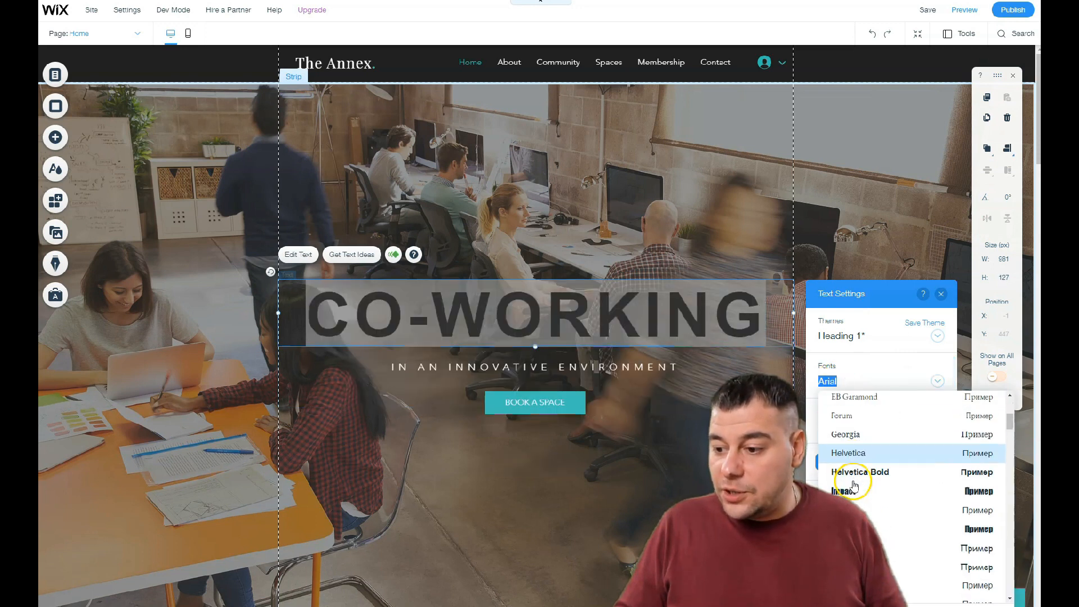
{"action": "left_click", "coordinate": [845, 493]}
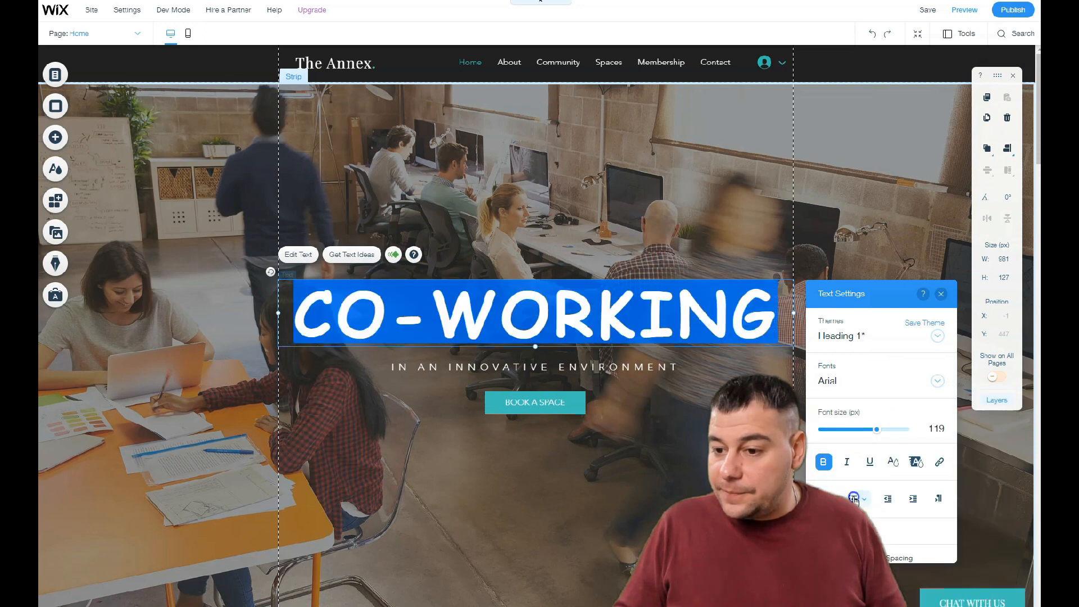
Try Lobster on the CO-WORKING heading and settle on the Basic font
{"action": "left_click", "coordinate": [836, 383]}
{"action": "scroll", "coordinate": [865, 495], "scroll_direction": "up", "scroll_amount": 5}
{"action": "scroll", "coordinate": [881, 504], "scroll_direction": "down", "scroll_amount": 2}
{"action": "scroll", "coordinate": [878, 500], "scroll_direction": "down", "scroll_amount": 2}
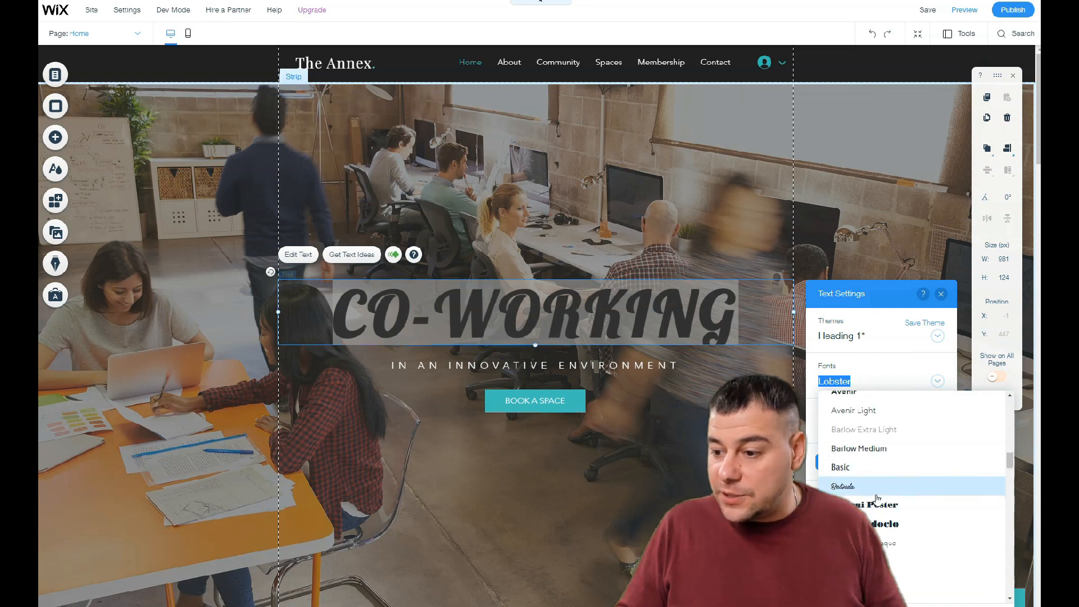
{"action": "left_click", "coordinate": [859, 470]}
{"action": "left_click", "coordinate": [844, 458]}
Try toggling bold and italic on the CO-WORKING heading, and try left alignment before restoring bold, upright, centered text
{"action": "left_click", "coordinate": [826, 463]}
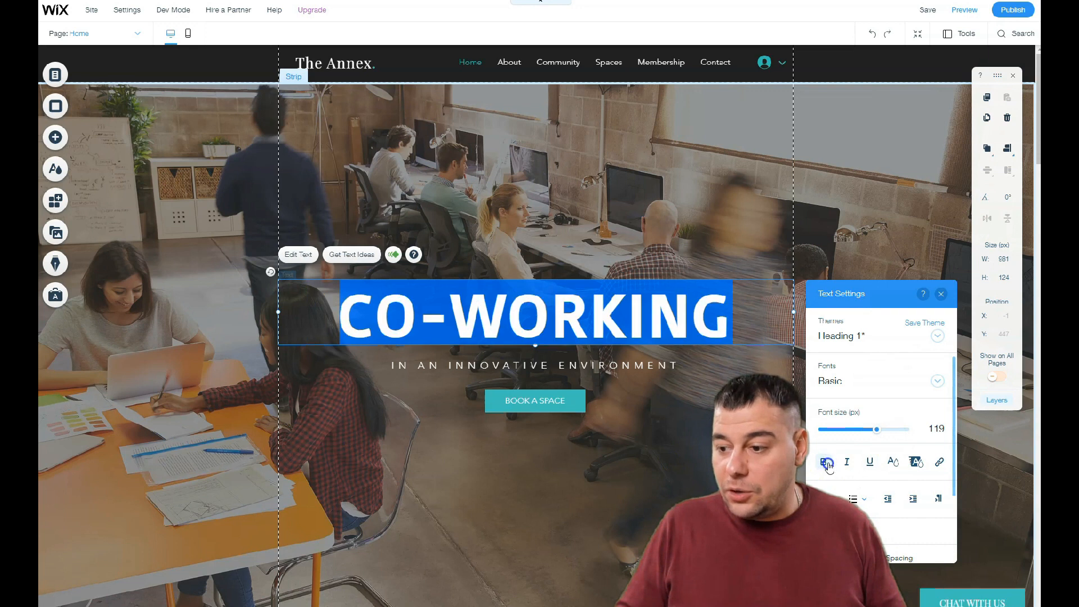
{"action": "left_click", "coordinate": [847, 463]}
{"action": "left_click", "coordinate": [846, 463]}
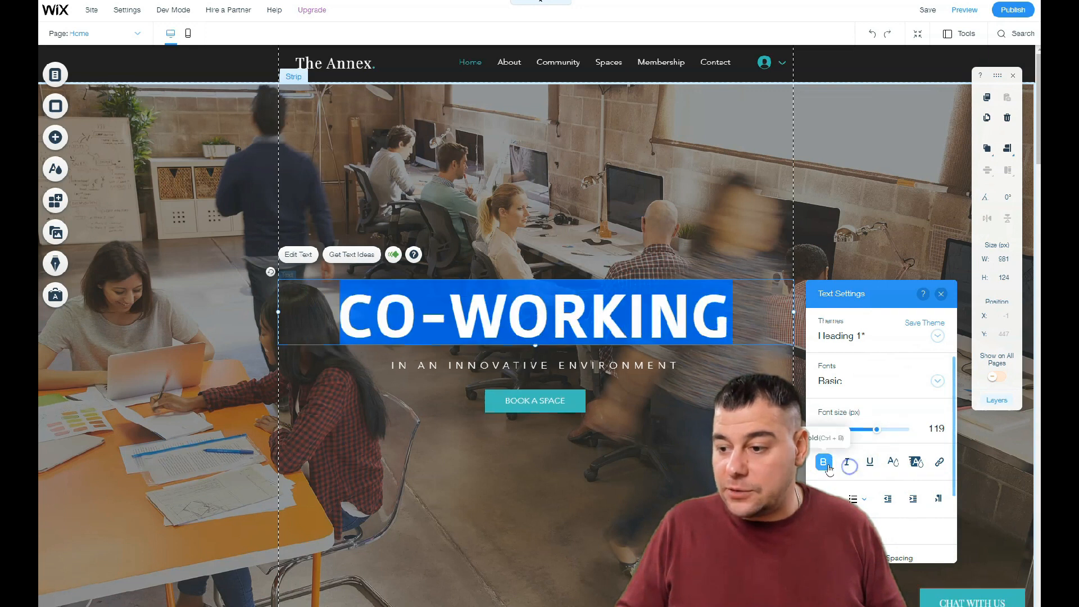
{"action": "left_click", "coordinate": [831, 494]}
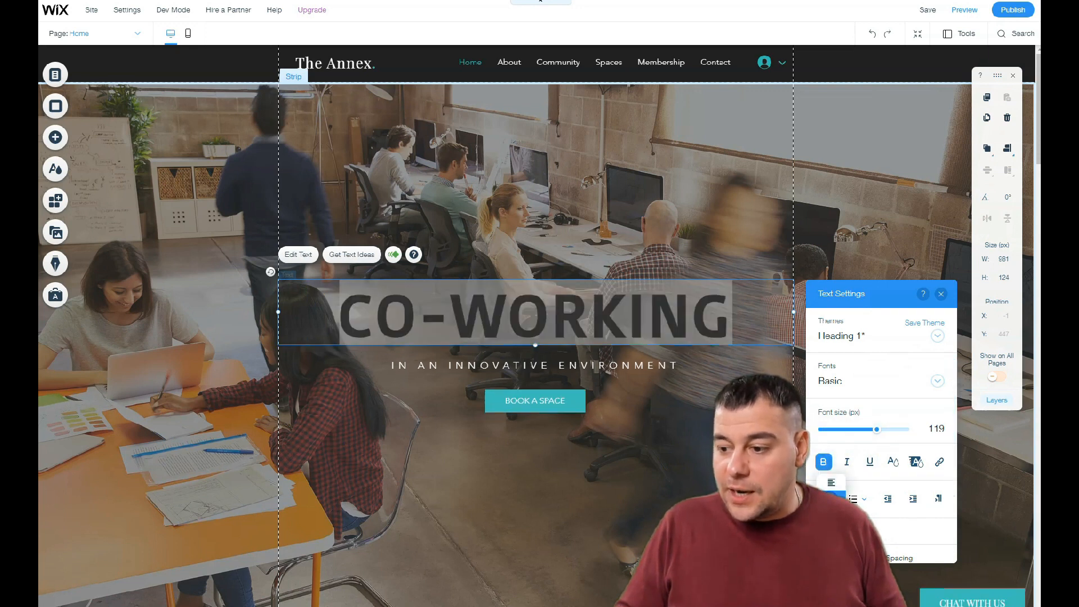
{"action": "left_click", "coordinate": [831, 482]}
{"action": "left_click", "coordinate": [831, 495]}
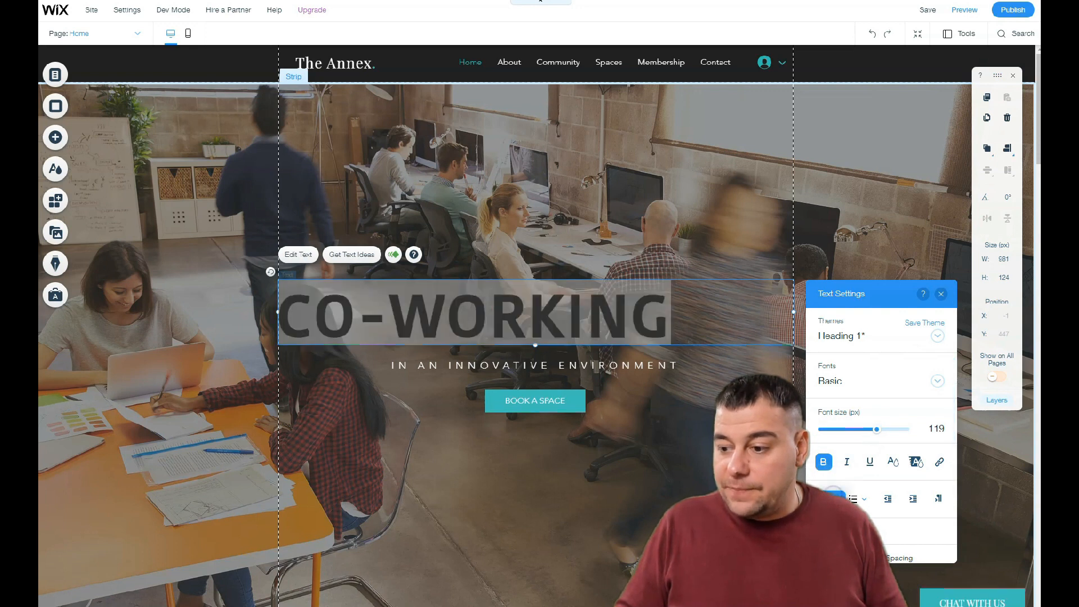
{"action": "left_click", "coordinate": [832, 528]}
Color the CO-WORKING heading with the orange-red swatch from My Colors and finish editing the text
{"action": "left_click", "coordinate": [892, 462]}
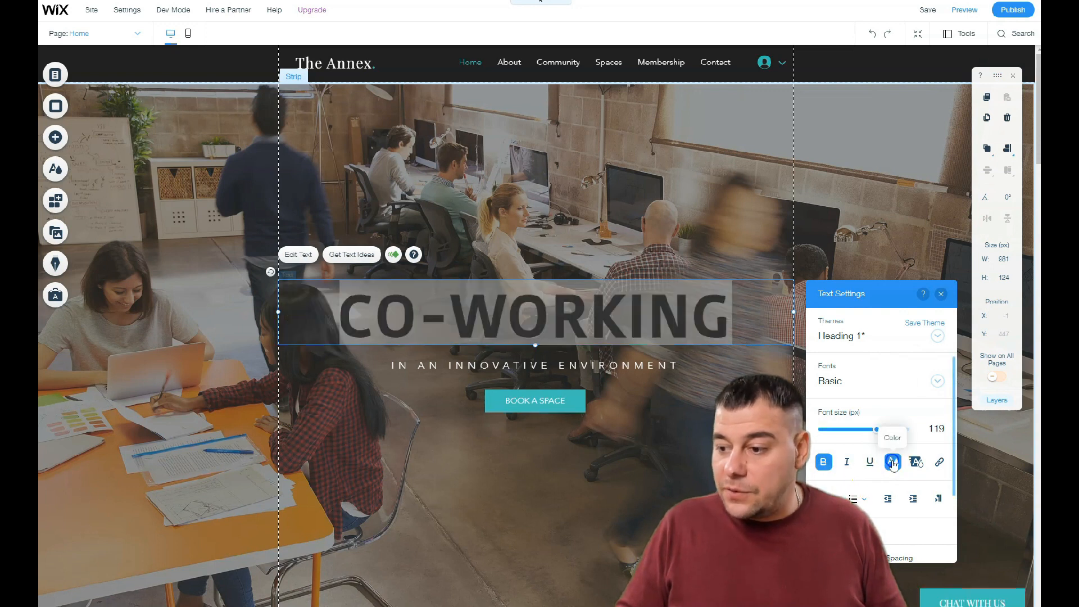
{"action": "left_click", "coordinate": [845, 480]}
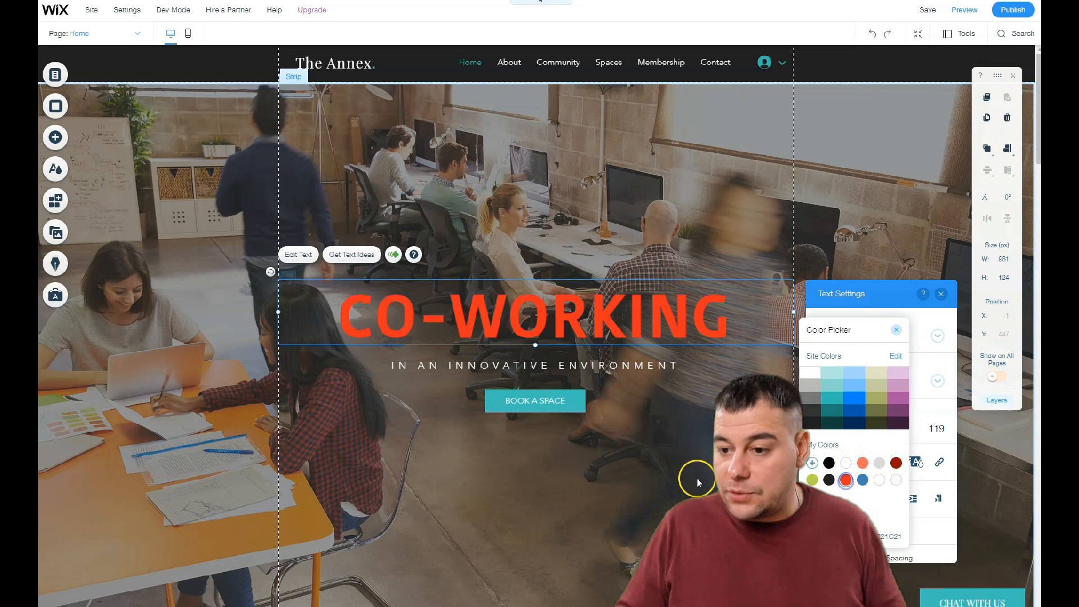
{"action": "left_click", "coordinate": [141, 540]}
{"action": "left_click", "coordinate": [176, 497]}
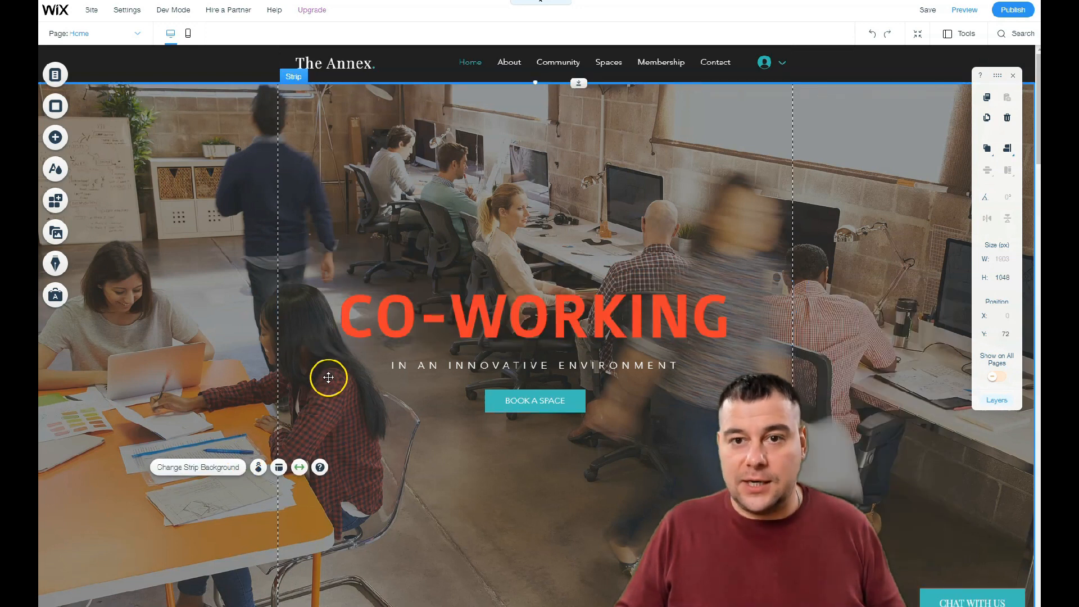
Try the Page stretch option on the hero strip, then restore it to Screen with 0 px margins
{"action": "left_click", "coordinate": [174, 232]}
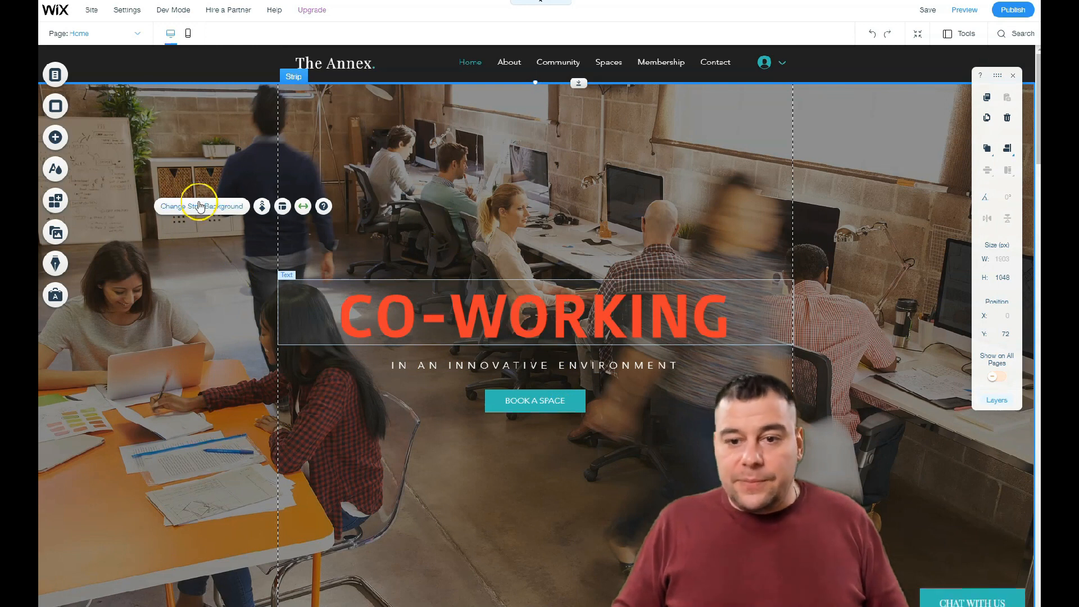
{"action": "left_click", "coordinate": [303, 206]}
{"action": "left_click", "coordinate": [237, 119]}
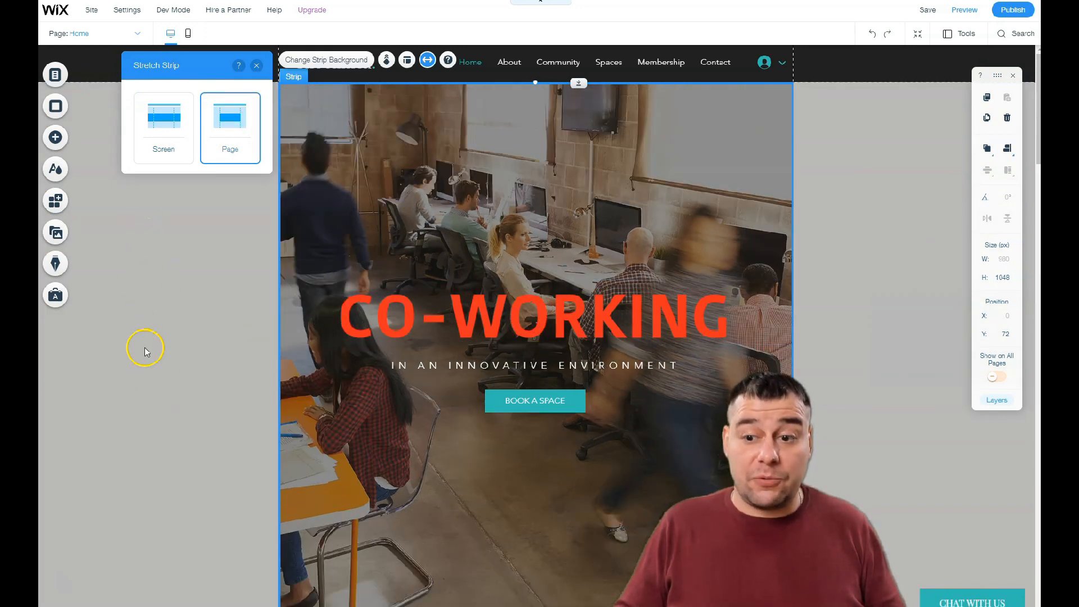
{"action": "scroll", "coordinate": [142, 340], "scroll_direction": "down", "scroll_amount": 2}
{"action": "scroll", "coordinate": [141, 340], "scroll_direction": "up", "scroll_amount": 2}
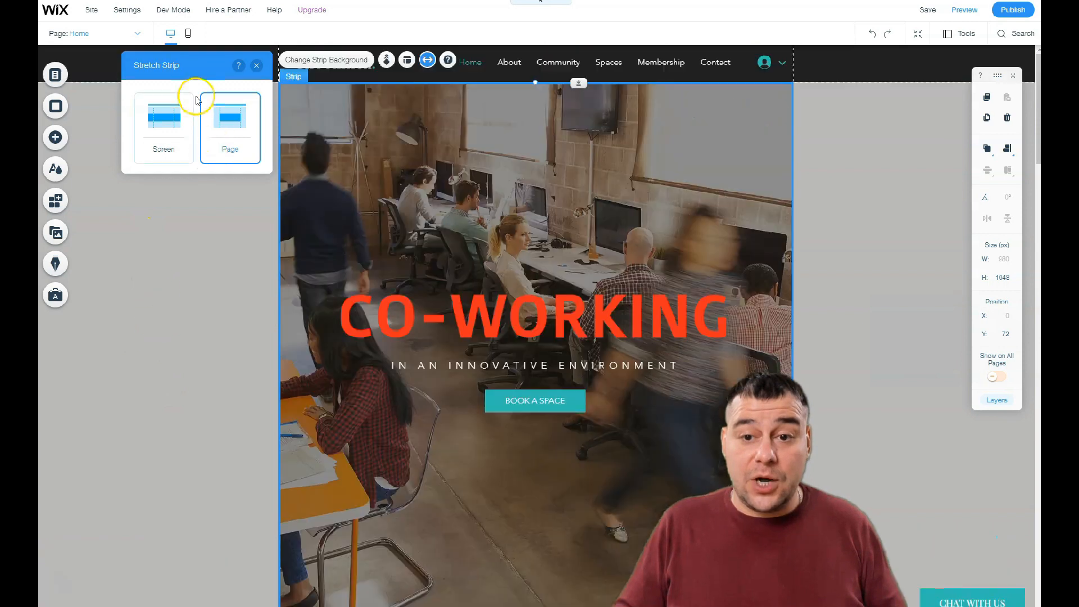
{"action": "left_click", "coordinate": [171, 129]}
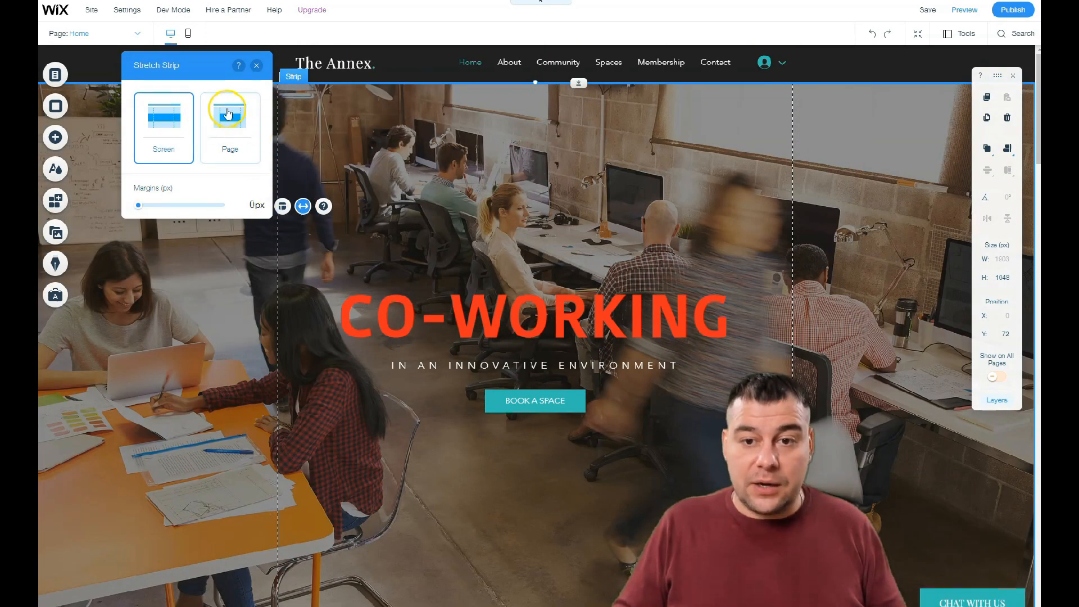
{"action": "left_click", "coordinate": [257, 66]}
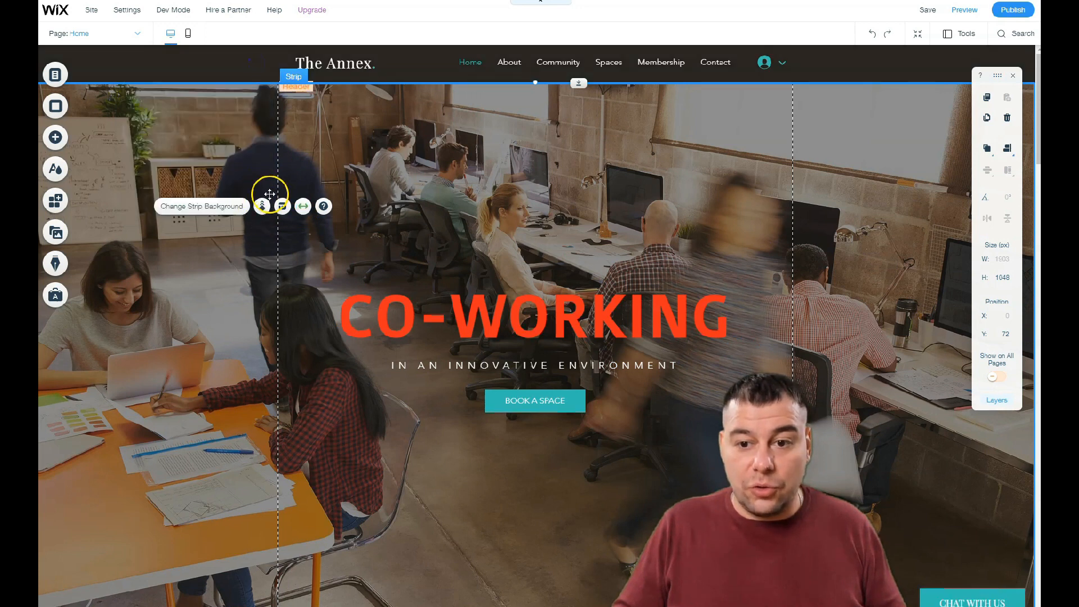
Try the Parallax scroll effect on the hero strip, then restore it to None
{"action": "left_click", "coordinate": [261, 207]}
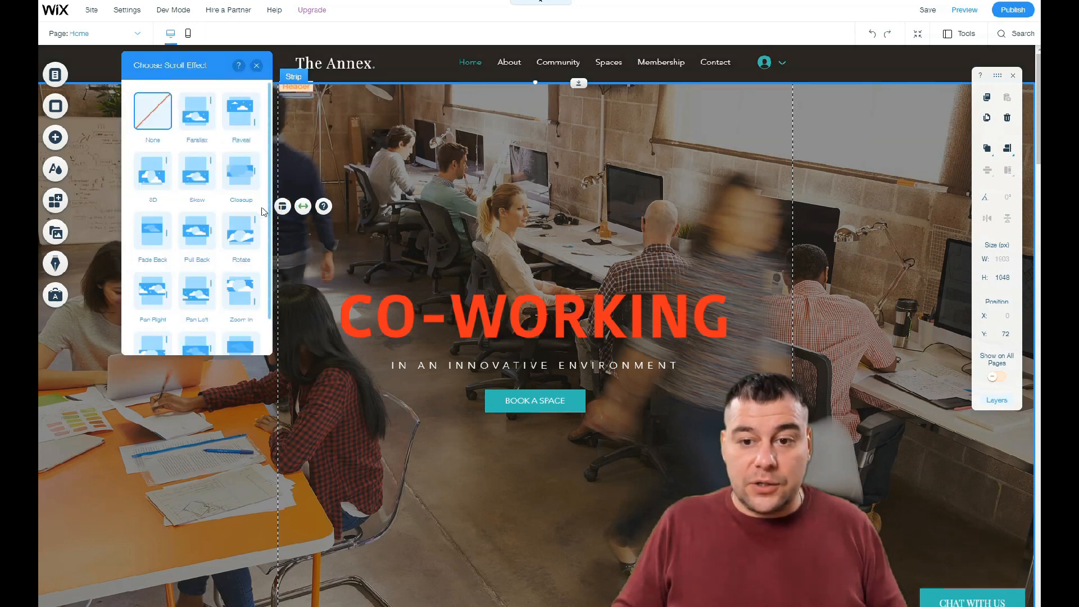
{"action": "left_click", "coordinate": [201, 115]}
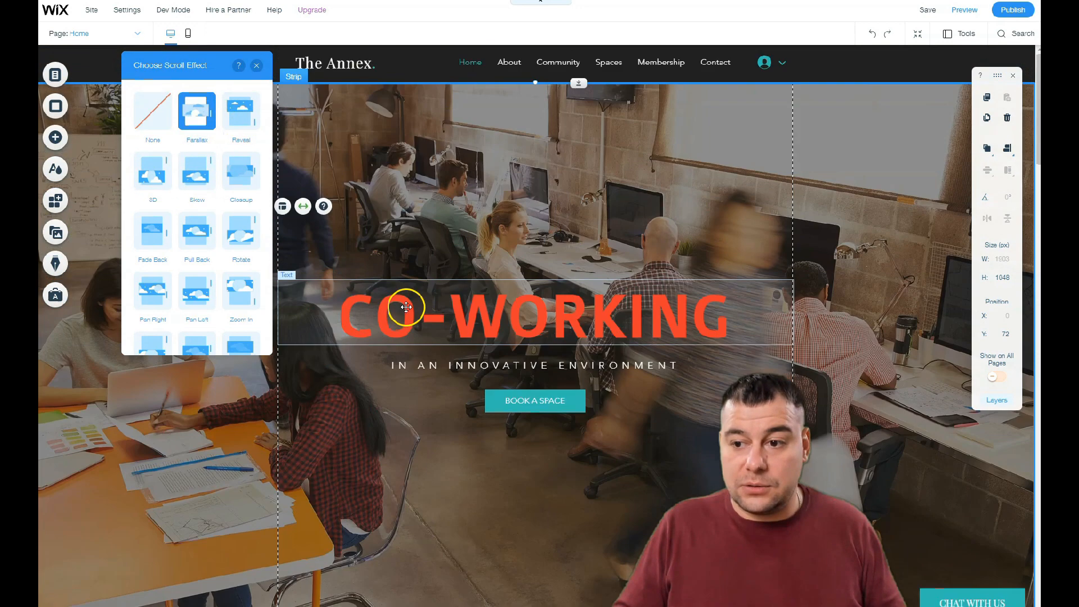
{"action": "scroll", "coordinate": [406, 307], "scroll_direction": "down", "scroll_amount": 4}
{"action": "left_click", "coordinate": [162, 119]}
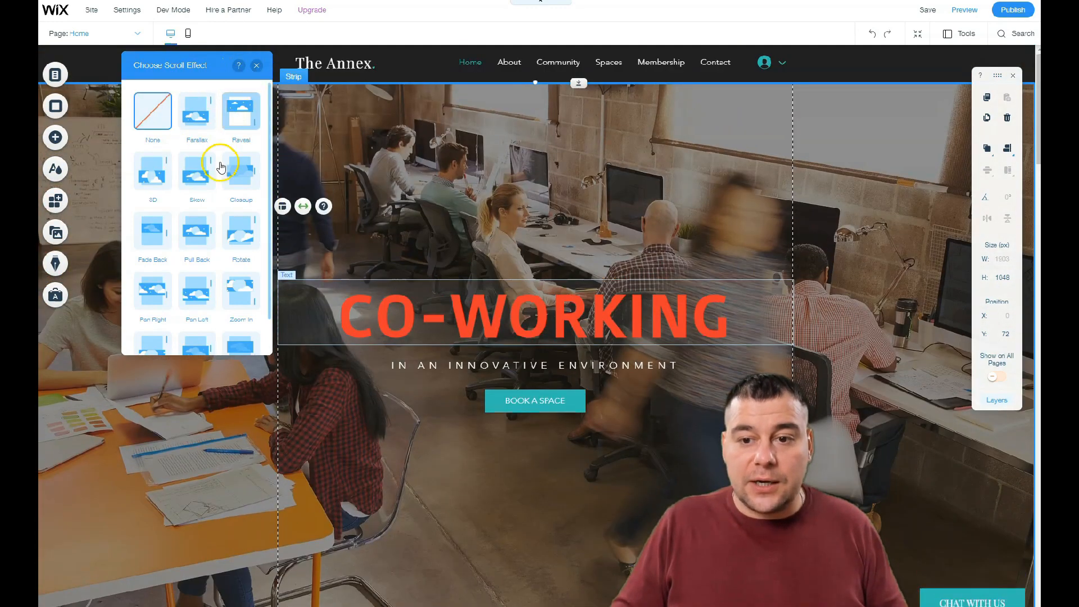
{"action": "left_click", "coordinate": [256, 65]}
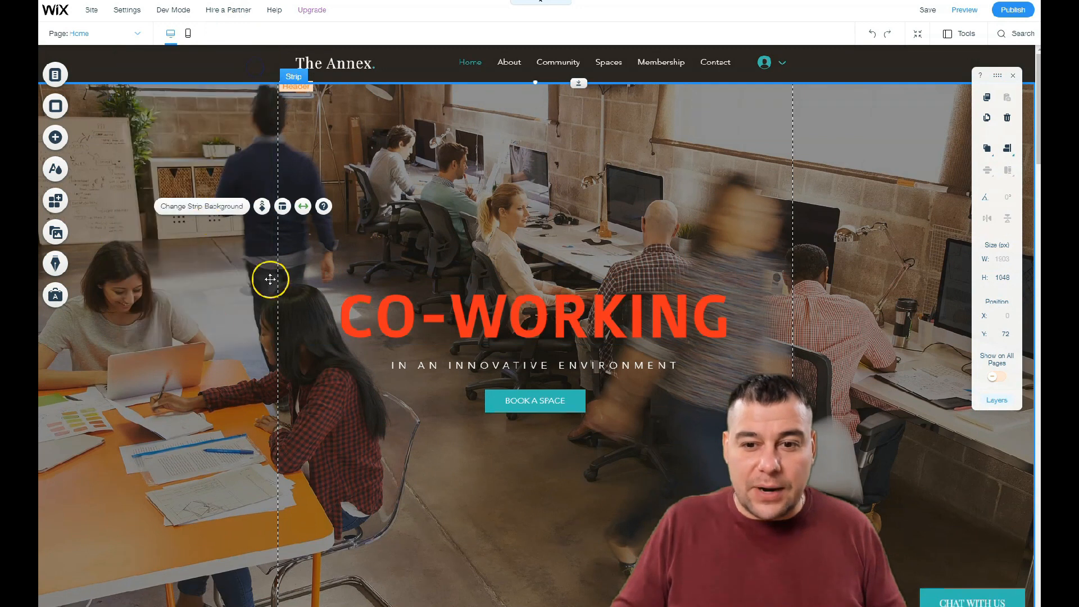
Lower the hero strip's background image opacity to 18% and set the color behind the image to gray #7A7979
{"action": "left_click", "coordinate": [200, 209]}
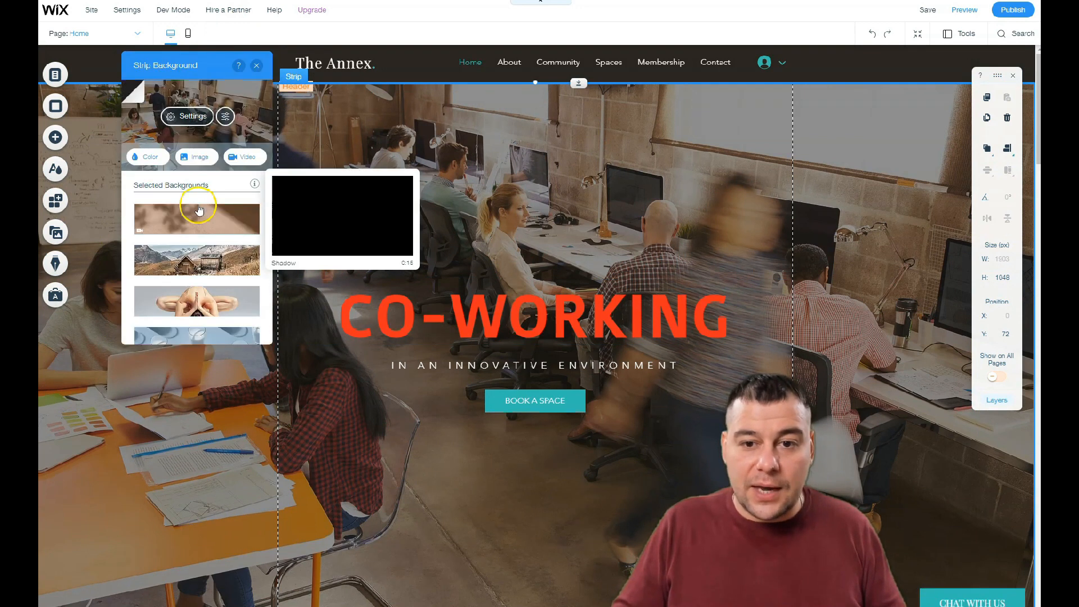
{"action": "left_click", "coordinate": [182, 118]}
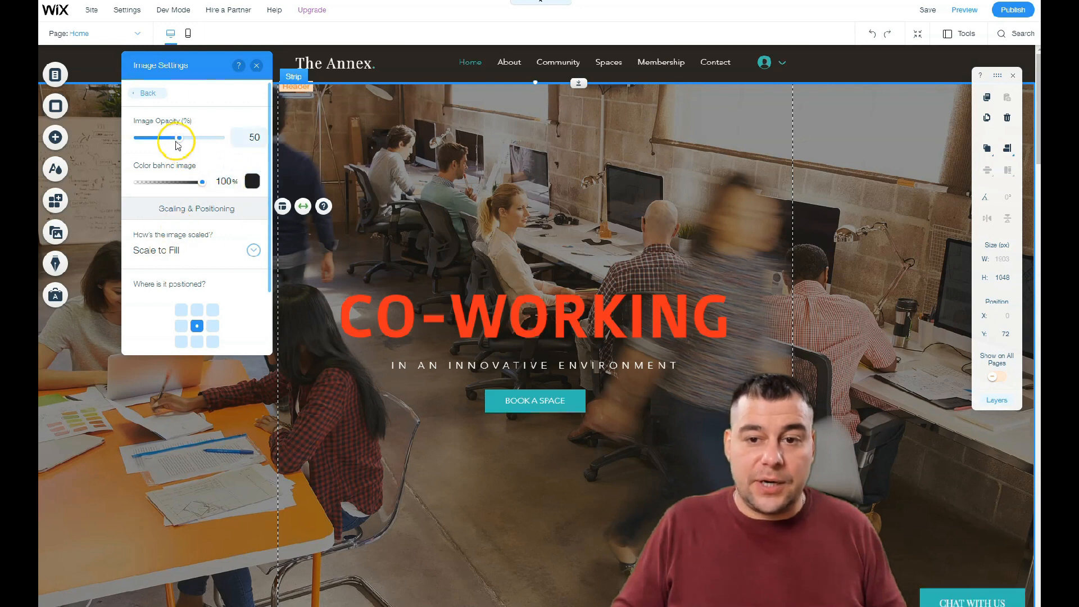
{"action": "left_click_drag", "start_coordinate": [176, 138], "coordinate": [153, 141]}
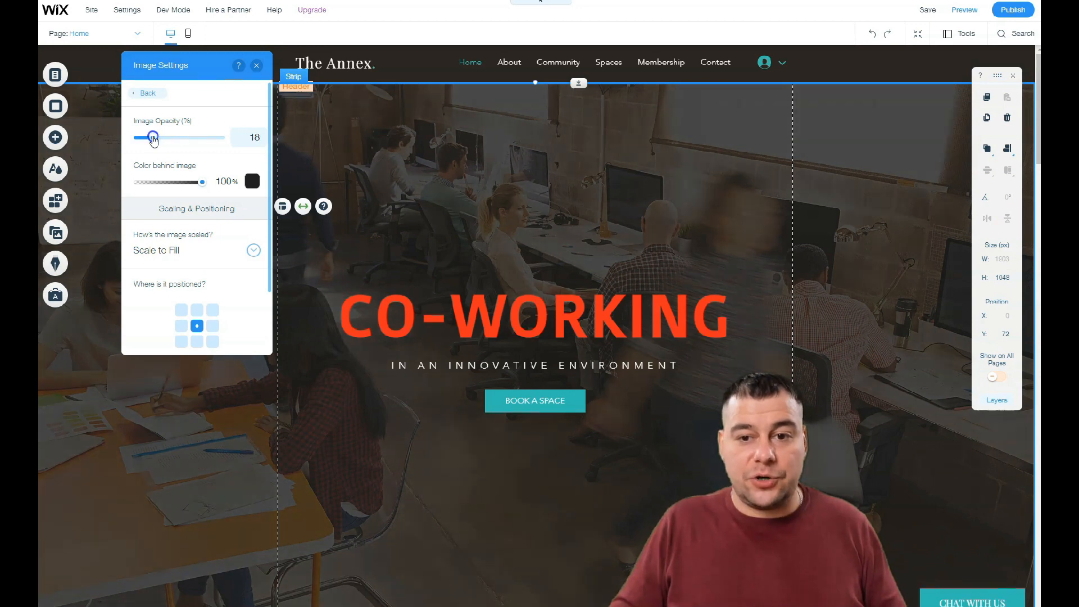
{"action": "left_click", "coordinate": [252, 180]}
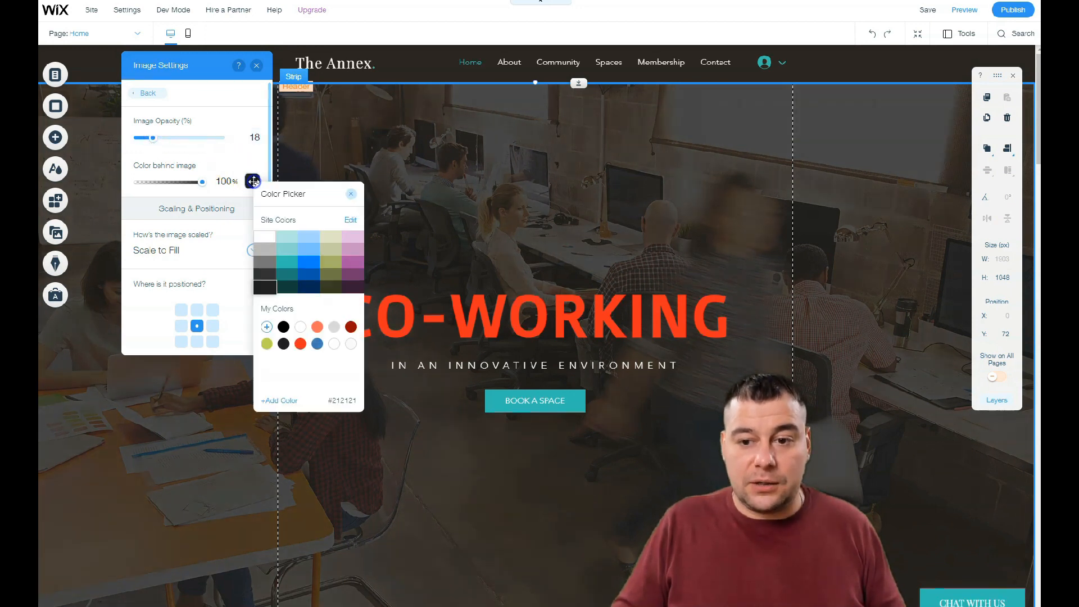
{"action": "left_click", "coordinate": [285, 265]}
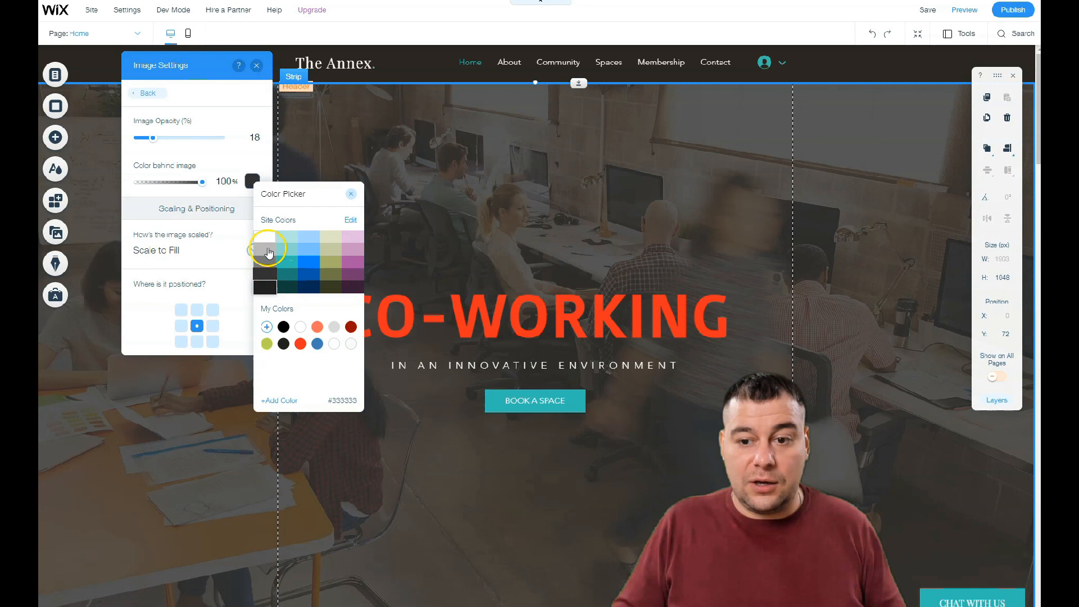
{"action": "left_click", "coordinate": [266, 243]}
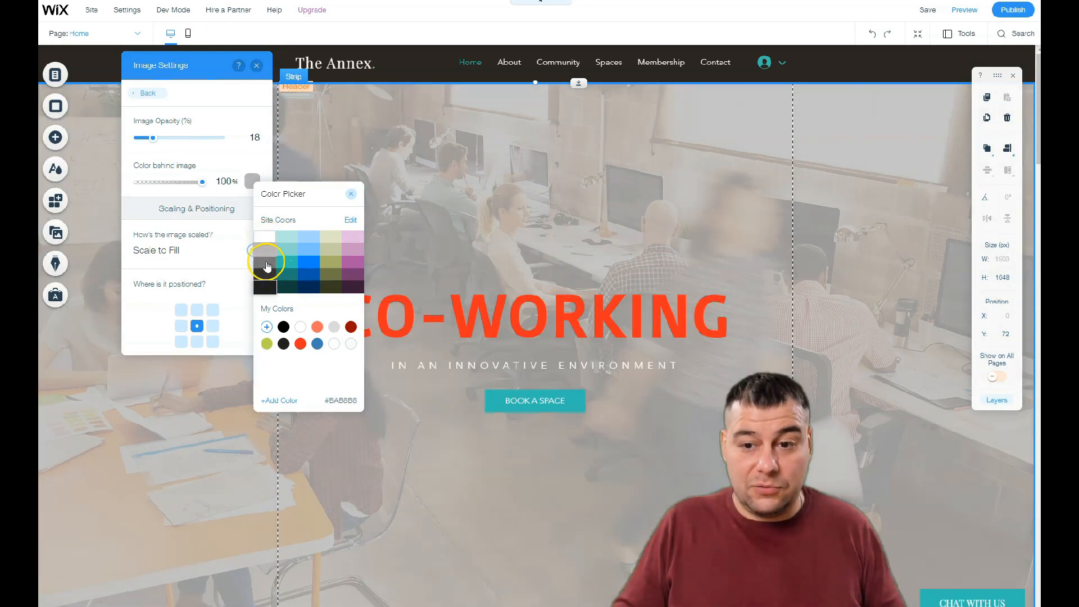
{"action": "left_click", "coordinate": [267, 261]}
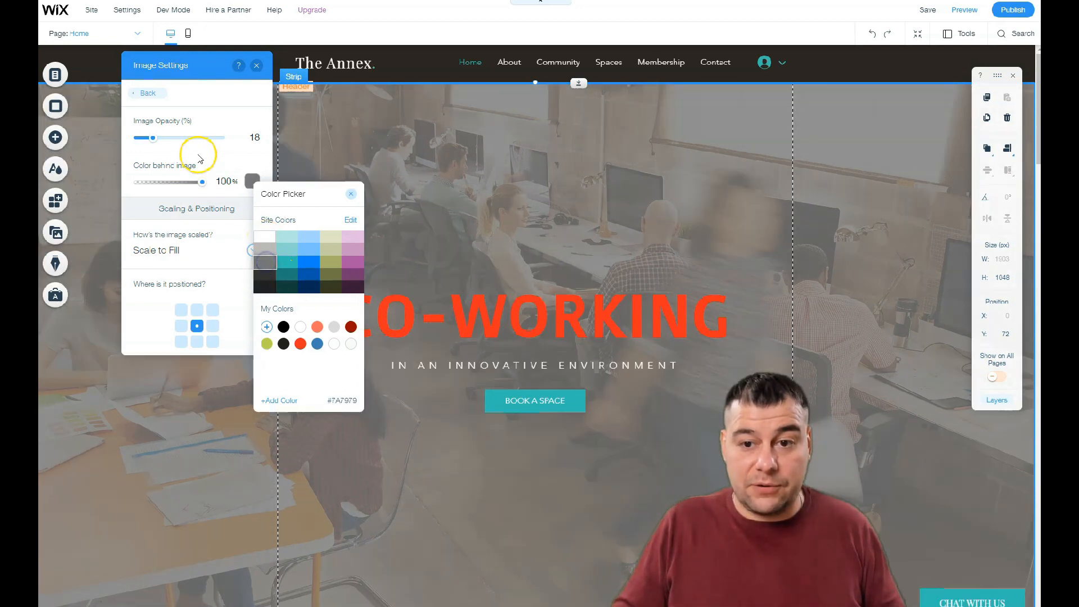
Set the hero strip's background image opacity to 33% and close the image settings
{"action": "left_click", "coordinate": [181, 141]}
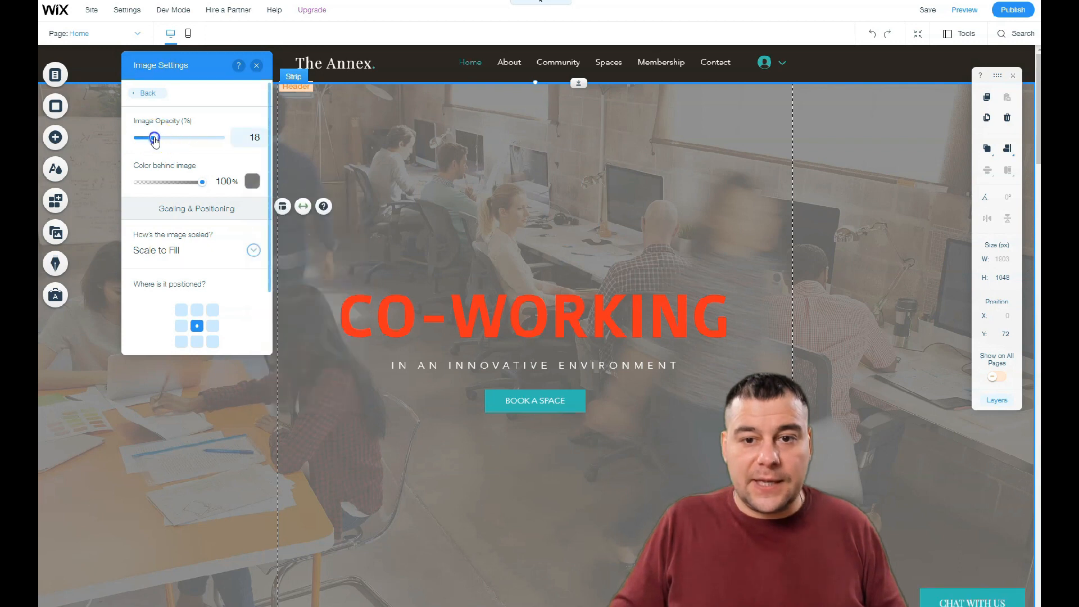
{"action": "left_click_drag", "start_coordinate": [189, 140], "coordinate": [166, 141]}
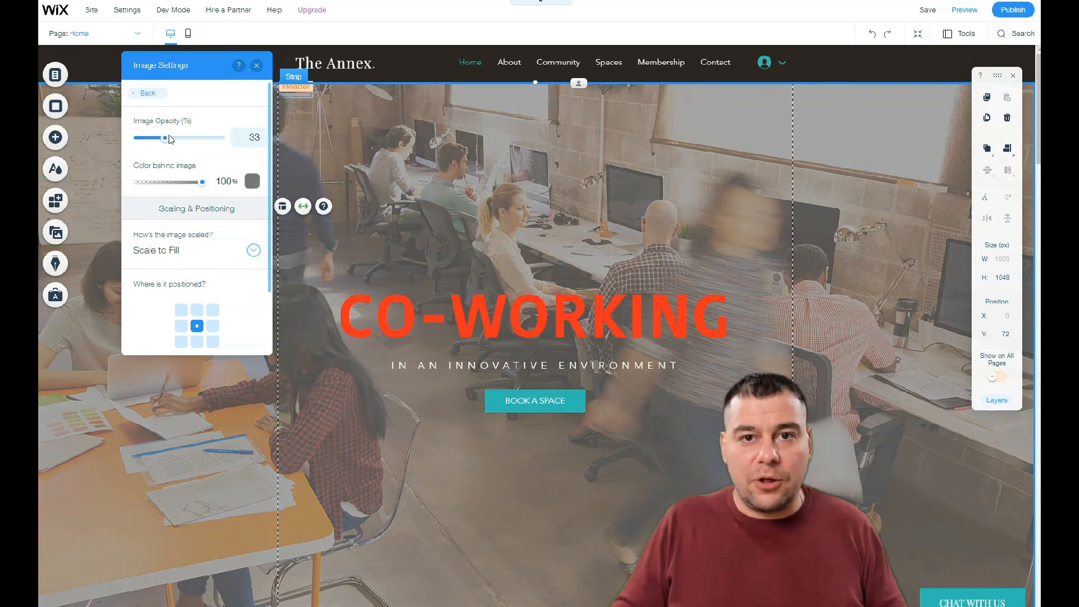
{"action": "left_click", "coordinate": [252, 69]}
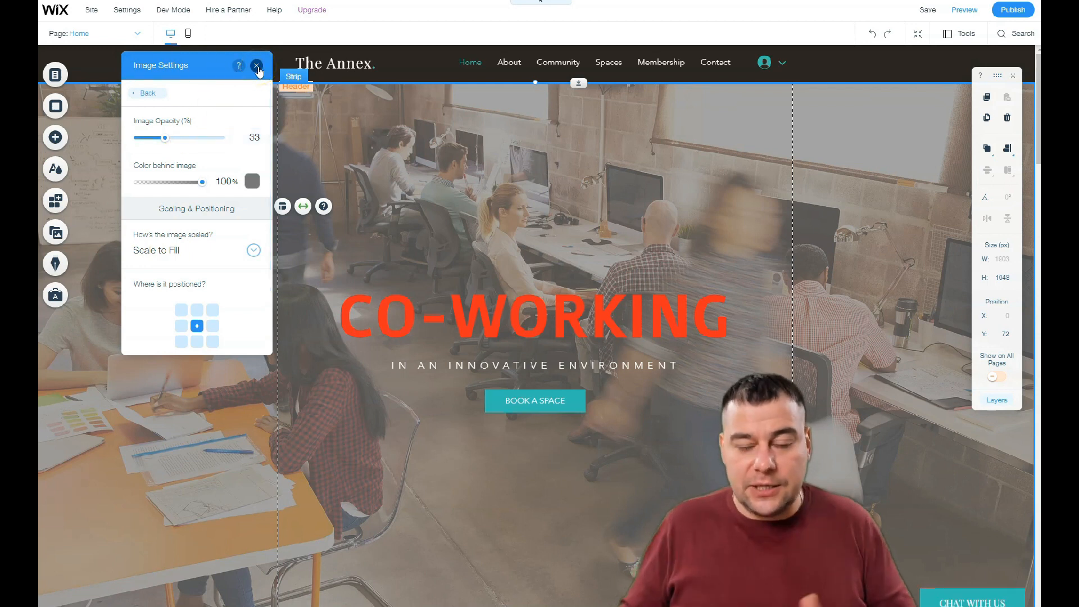
{"action": "left_click", "coordinate": [258, 68]}
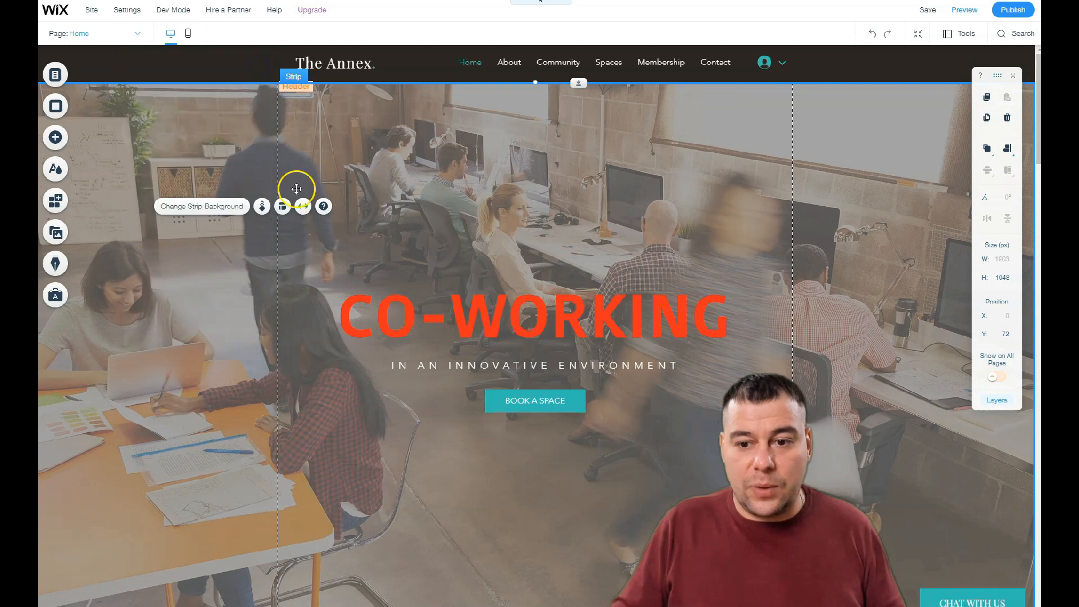
Add a black themed button inside the About Us box, centered below the paragraphs
{"action": "scroll", "coordinate": [326, 212], "scroll_direction": "down", "scroll_amount": 5}
{"action": "scroll", "coordinate": [334, 218], "scroll_direction": "down", "scroll_amount": 5}
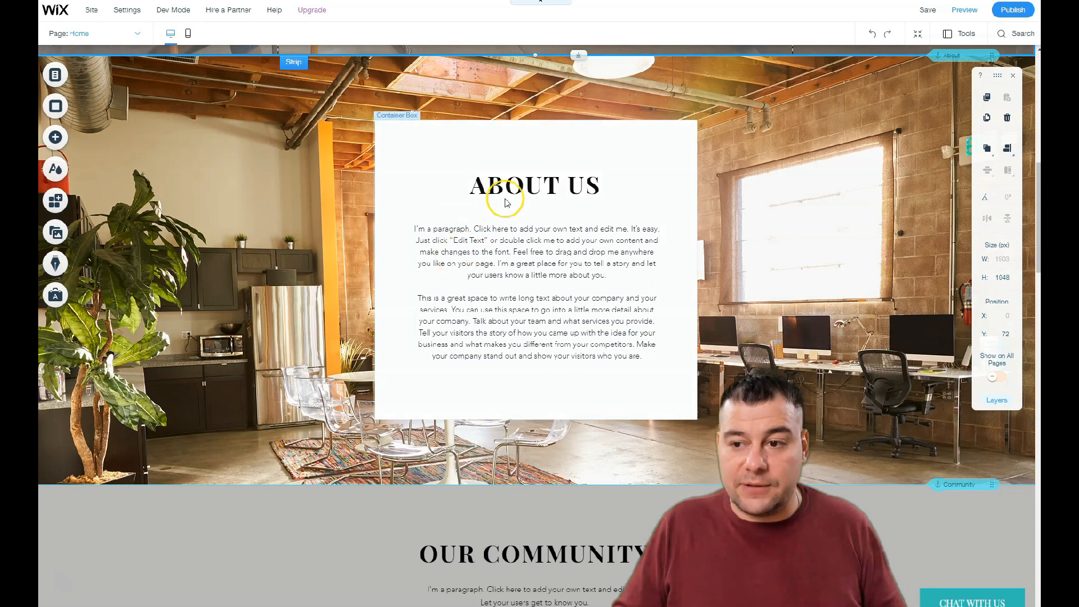
{"action": "left_click", "coordinate": [56, 137]}
{"action": "left_click", "coordinate": [97, 152]}
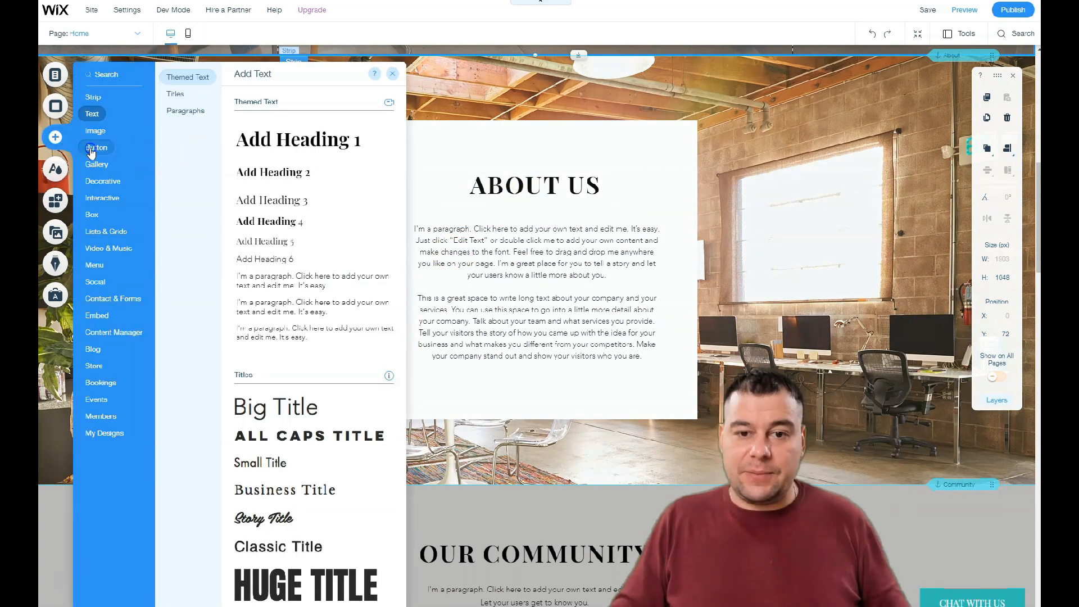
{"action": "left_click_drag", "start_coordinate": [416, 232], "coordinate": [525, 390]}
{"action": "left_click", "coordinate": [531, 387]}
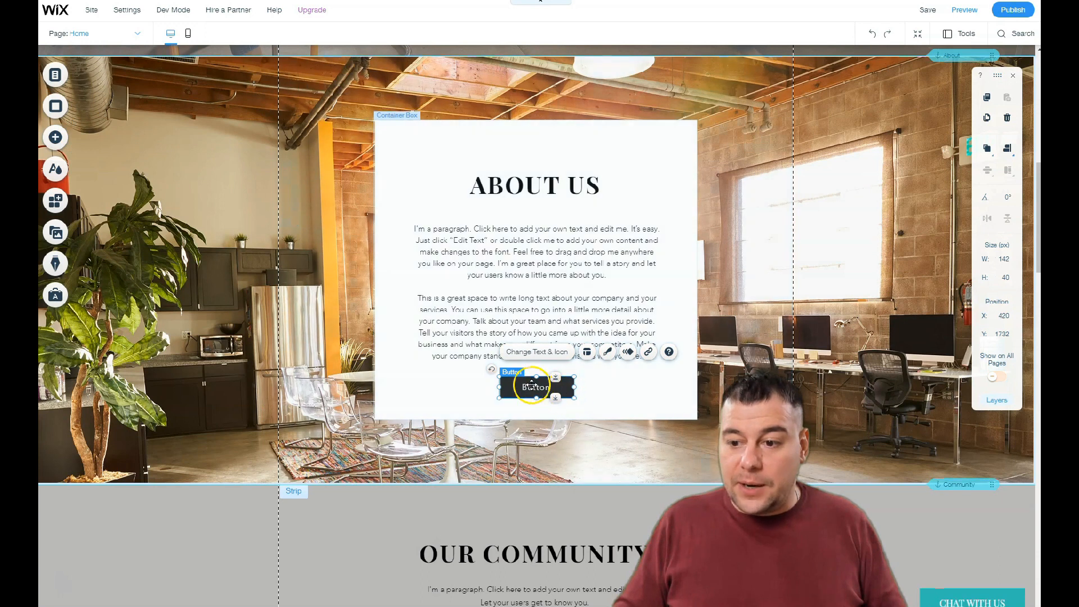
Change the new button's text to "Join us now"
{"action": "left_click", "coordinate": [541, 354]}
{"action": "left_click", "coordinate": [389, 254]}
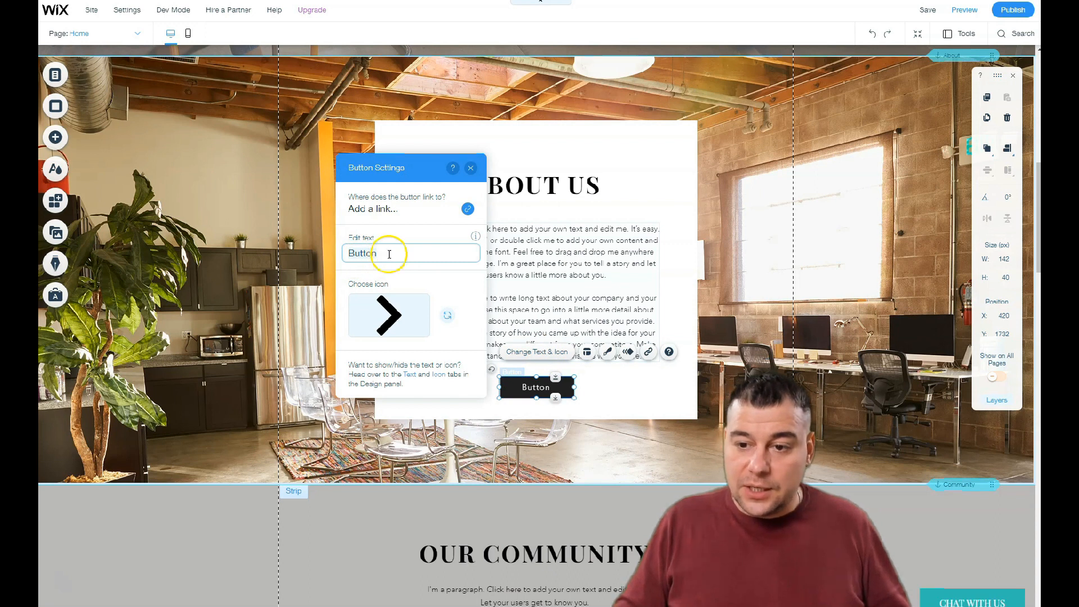
{"action": "left_click_drag", "start_coordinate": [388, 254], "coordinate": [346, 254]}
{"action": "type", "text": "Join "}
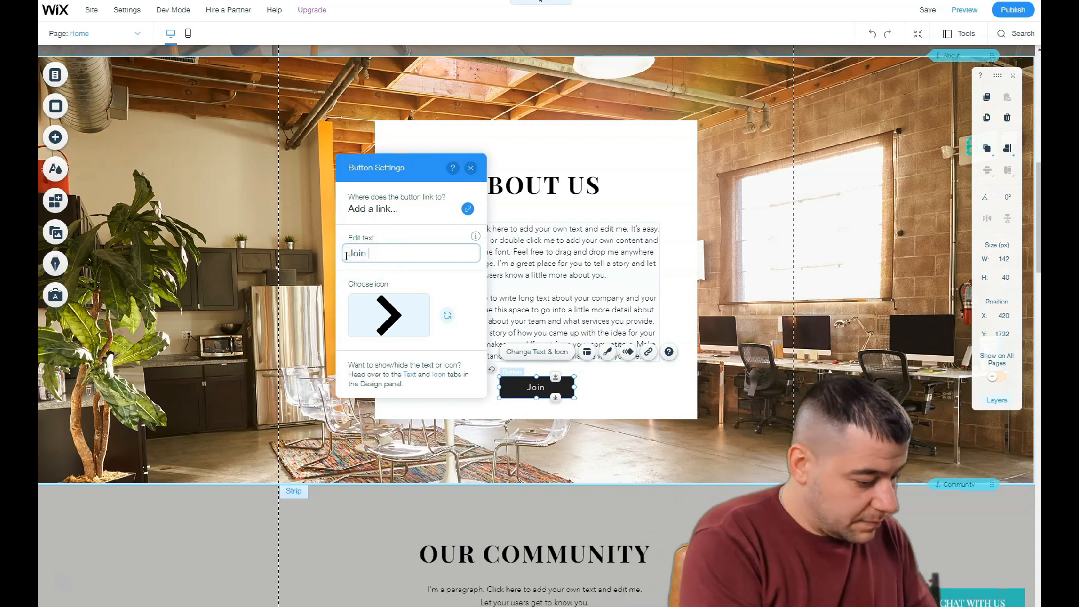
{"action": "type", "text": "us now"}
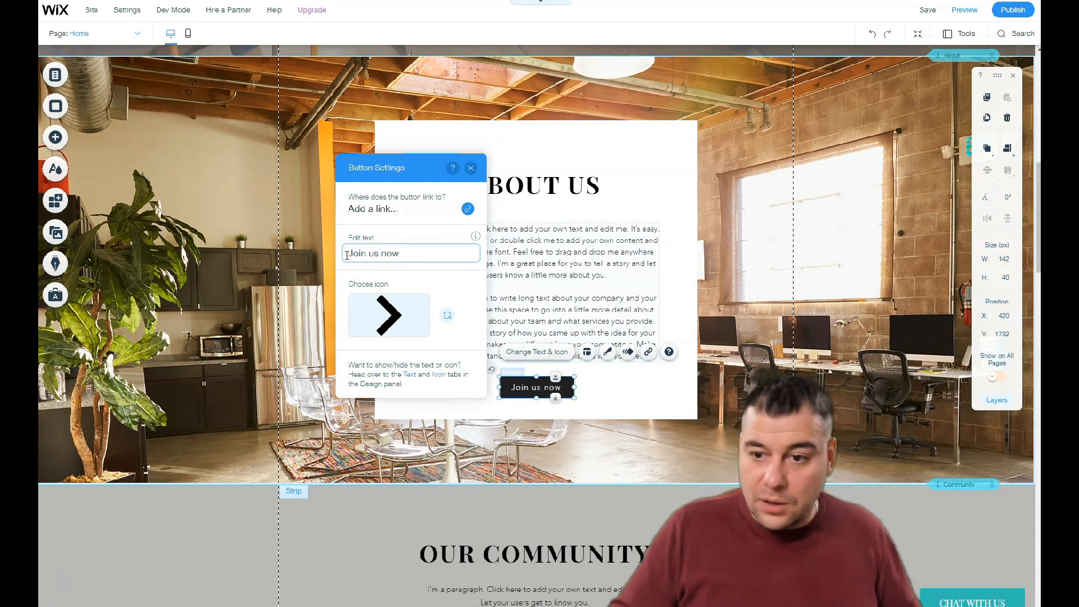
Try the Email link option for the Join us now button, then leave the button without a link
{"action": "left_click", "coordinate": [467, 210]}
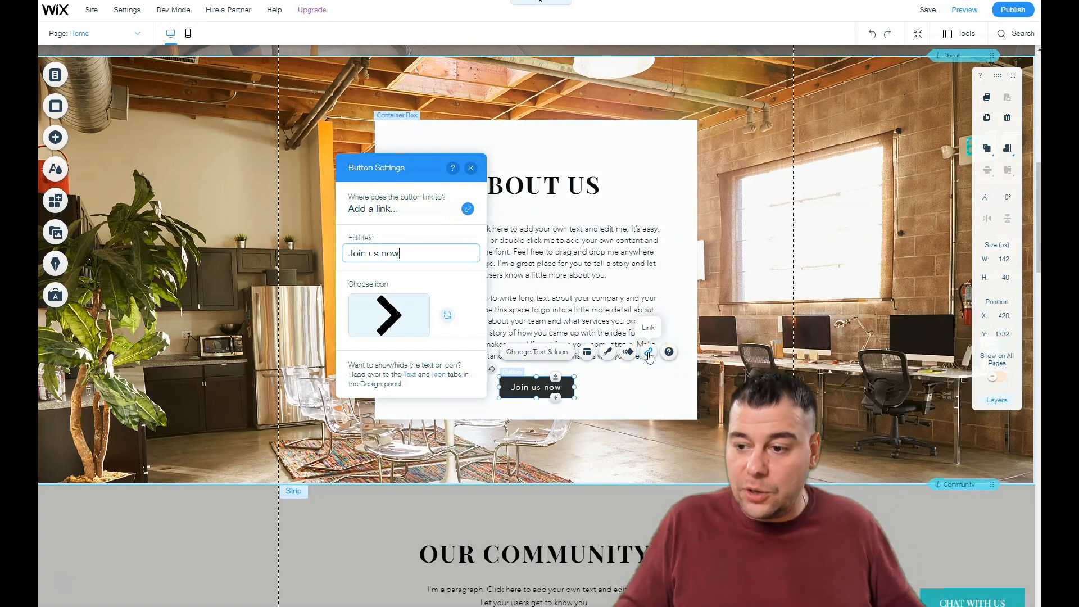
{"action": "left_click", "coordinate": [467, 209]}
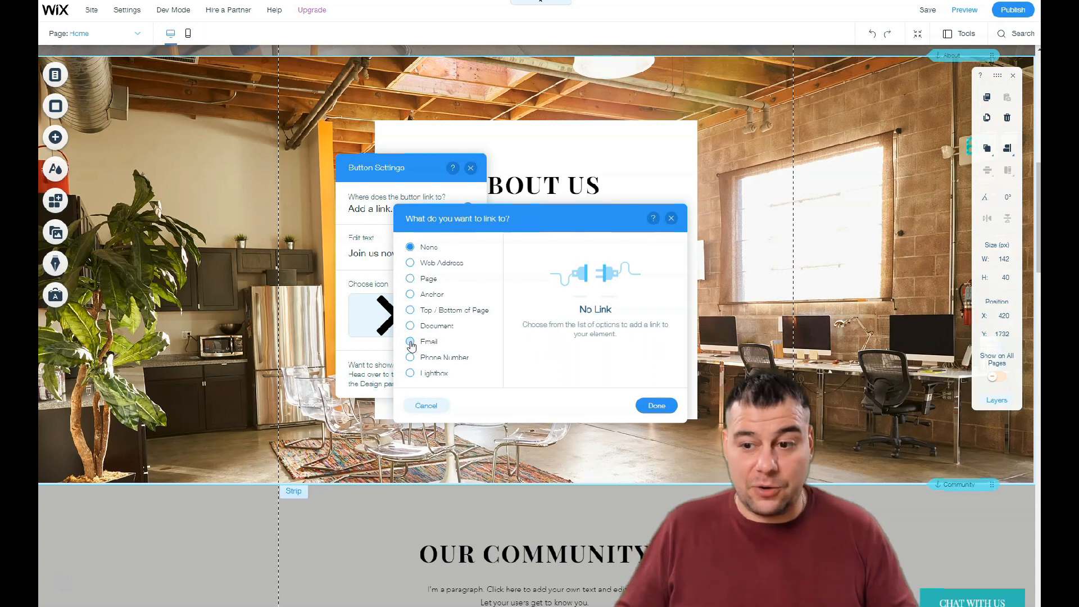
{"action": "left_click", "coordinate": [411, 342]}
{"action": "left_click", "coordinate": [538, 260]}
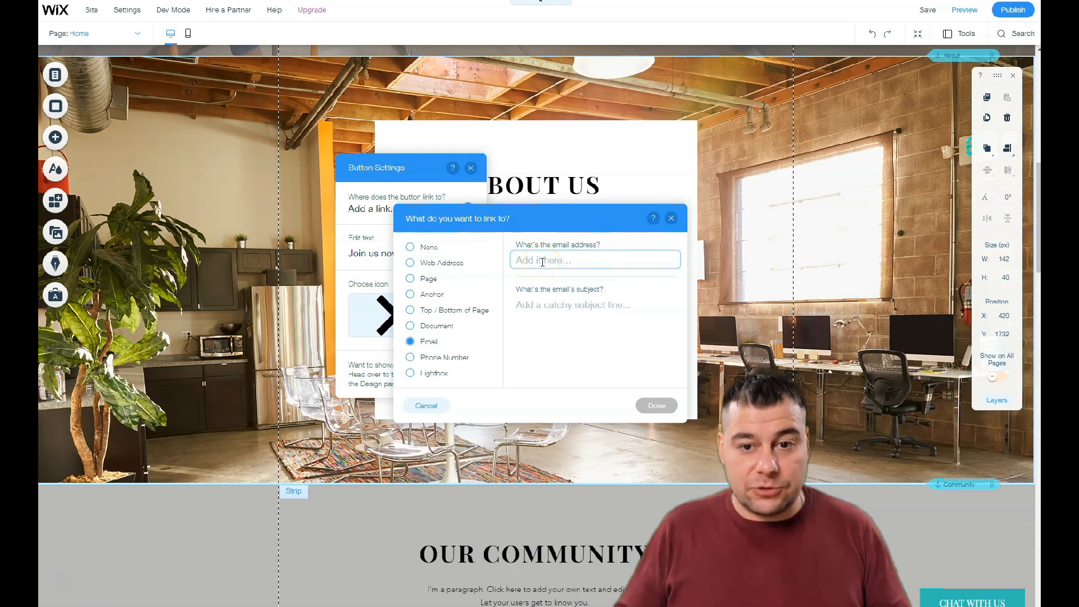
{"action": "left_click", "coordinate": [671, 219]}
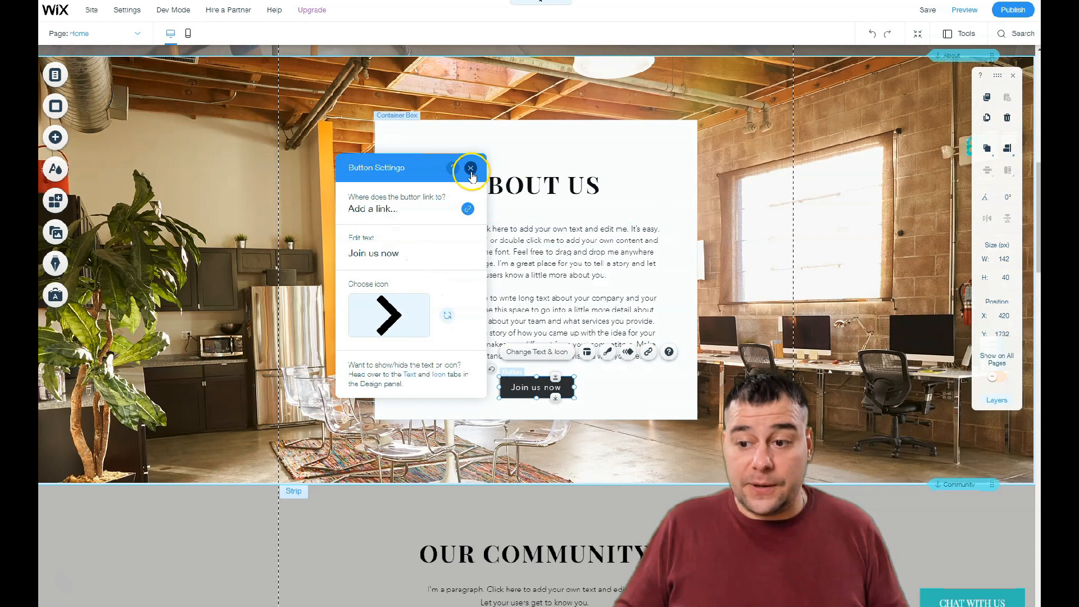
{"action": "left_click", "coordinate": [470, 168]}
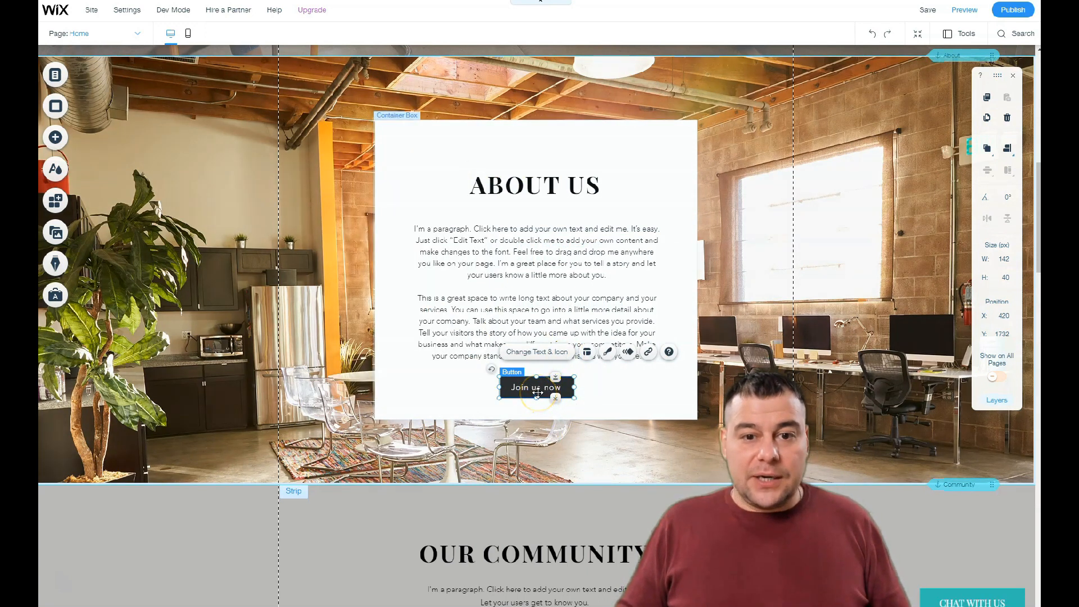
Browse the app listings in the Wix App Market down to Social Apps, and check the pages in the Site Menu
{"action": "left_click", "coordinate": [56, 201]}
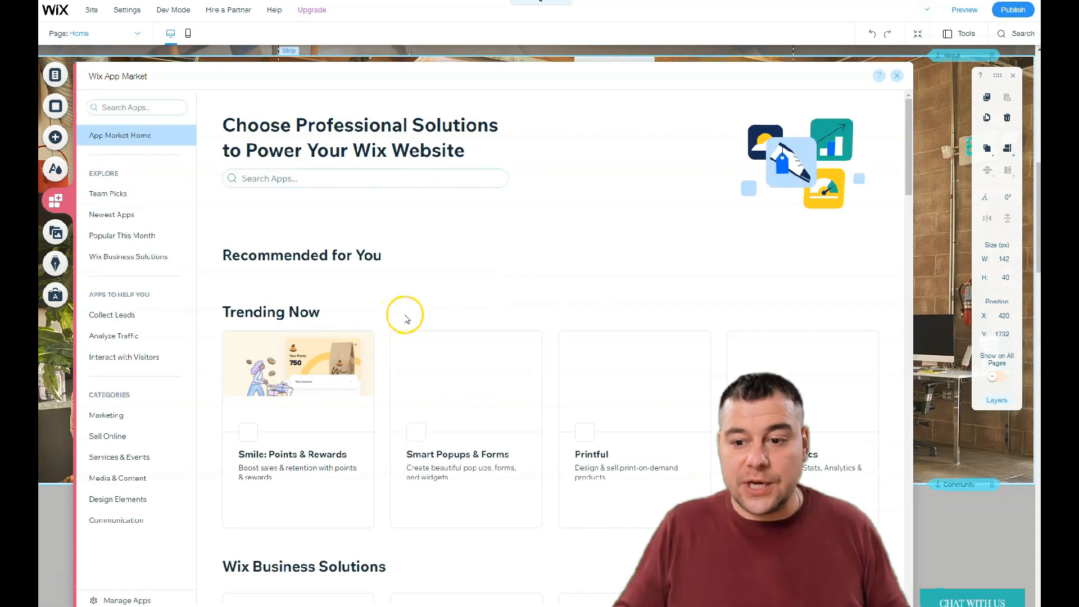
{"action": "scroll", "coordinate": [404, 312], "scroll_direction": "down", "scroll_amount": 5}
{"action": "scroll", "coordinate": [440, 291], "scroll_direction": "down", "scroll_amount": 12}
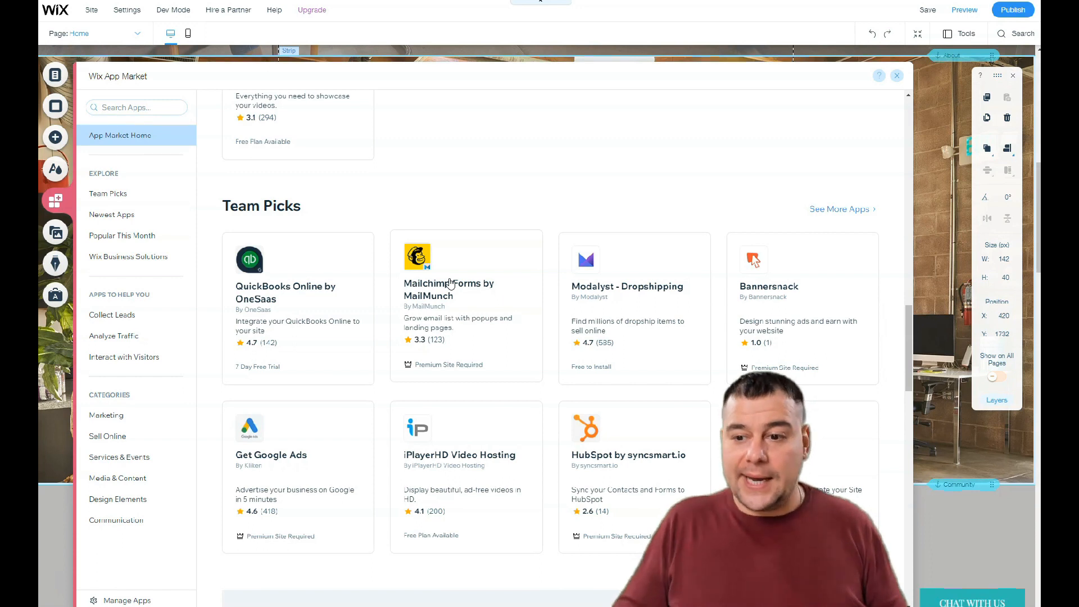
{"action": "left_click", "coordinate": [453, 271]}
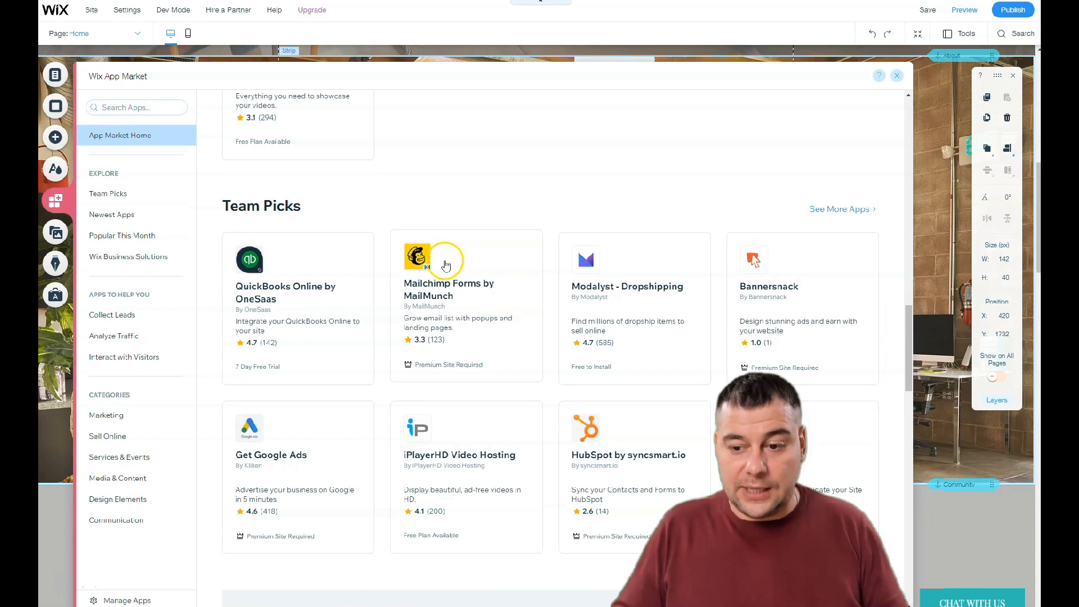
{"action": "scroll", "coordinate": [445, 265], "scroll_direction": "down", "scroll_amount": 2}
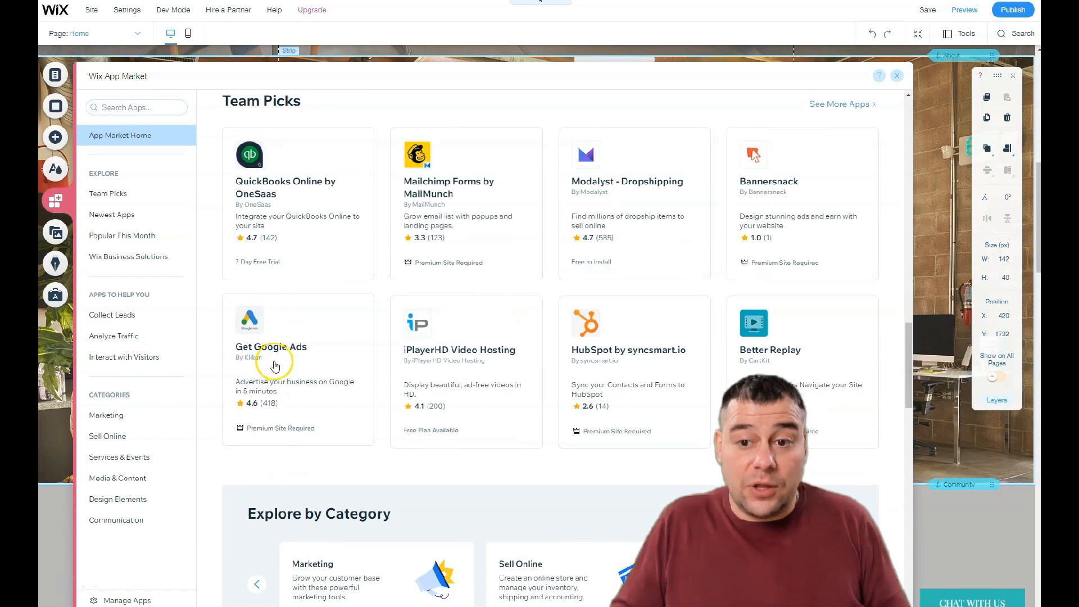
{"action": "scroll", "coordinate": [275, 365], "scroll_direction": "down", "scroll_amount": 20}
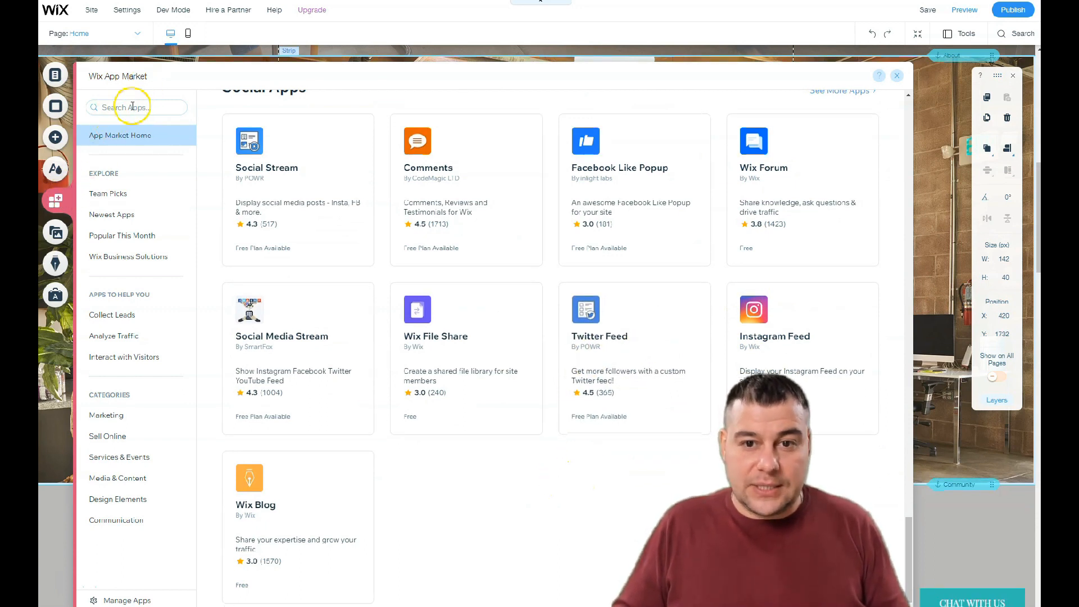
{"action": "left_click", "coordinate": [55, 79]}
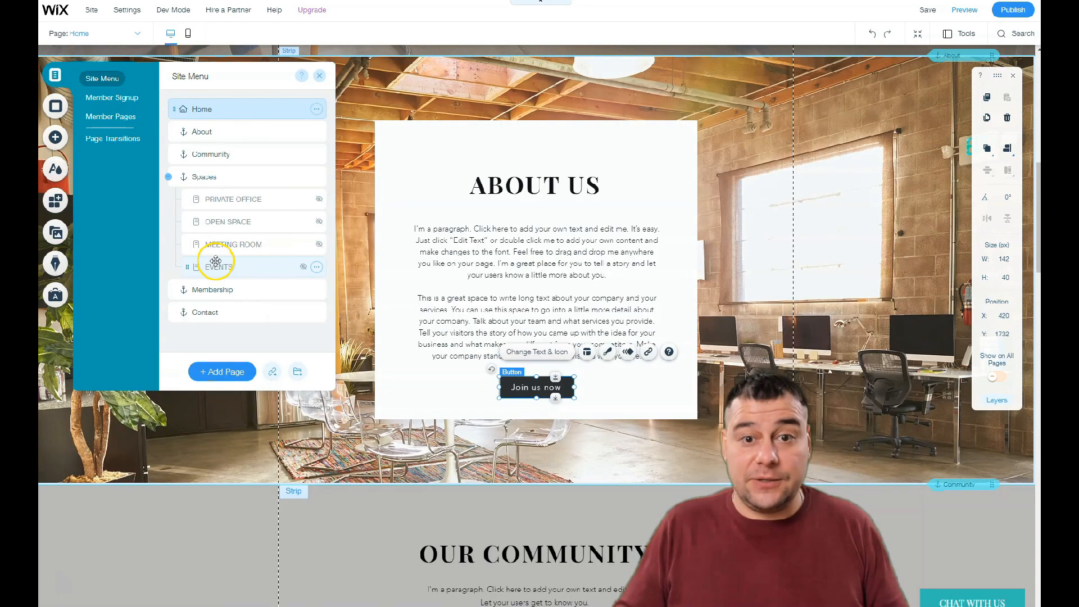
{"action": "left_click", "coordinate": [319, 75]}
Resize the Join us now button to 180 by 56 px, keeping it centered inside the About Us box
{"action": "left_click_drag", "start_coordinate": [498, 399], "coordinate": [462, 430]}
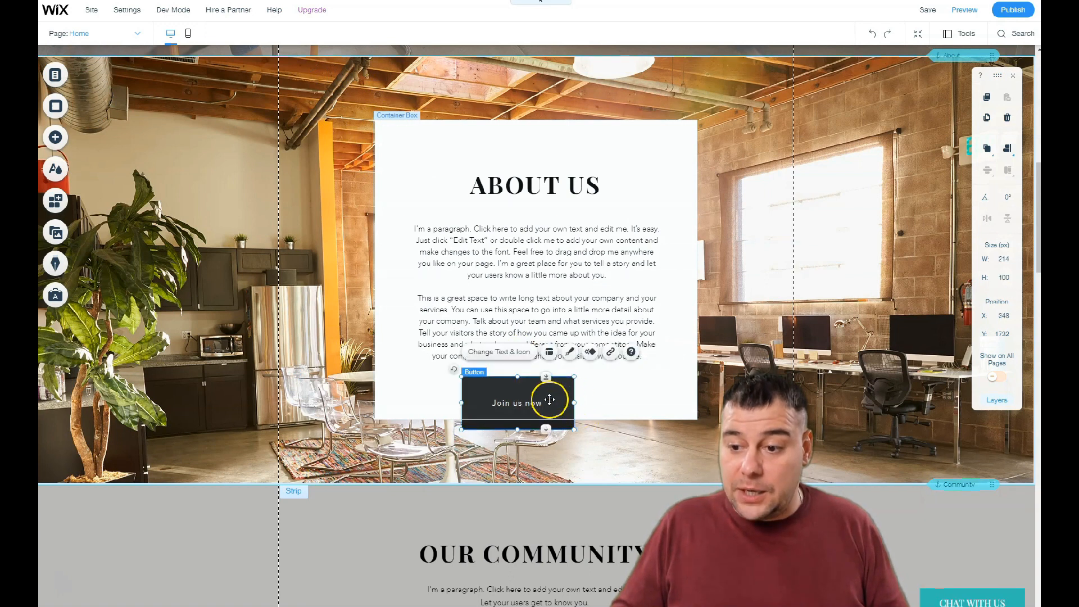
{"action": "left_click_drag", "start_coordinate": [573, 429], "coordinate": [569, 396]}
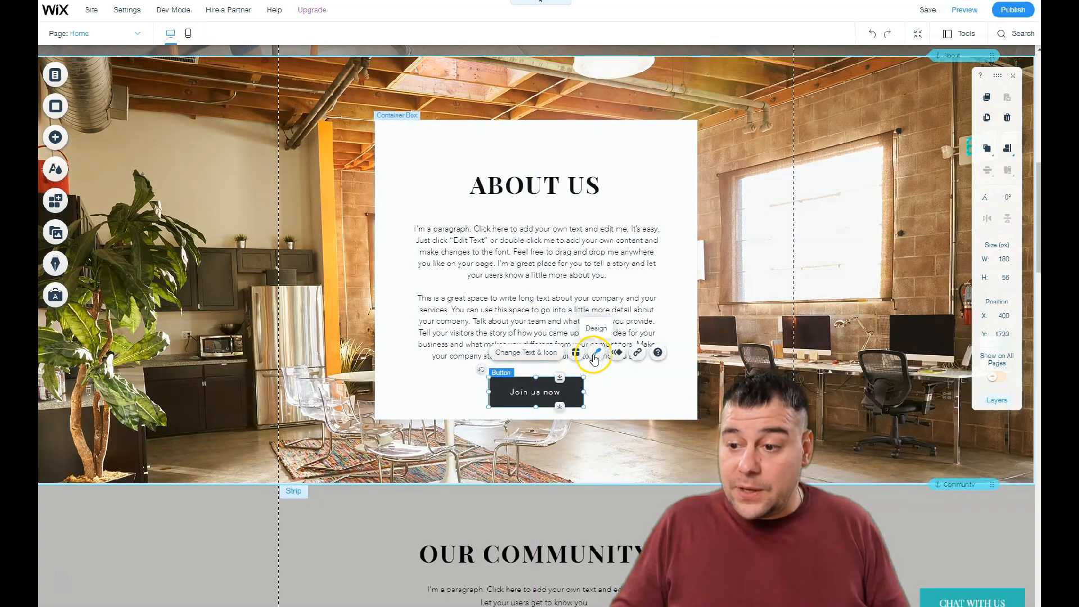
Customize the Join us now button's design with a linear gradient fill running from teal to blue
{"action": "left_click", "coordinate": [594, 355]}
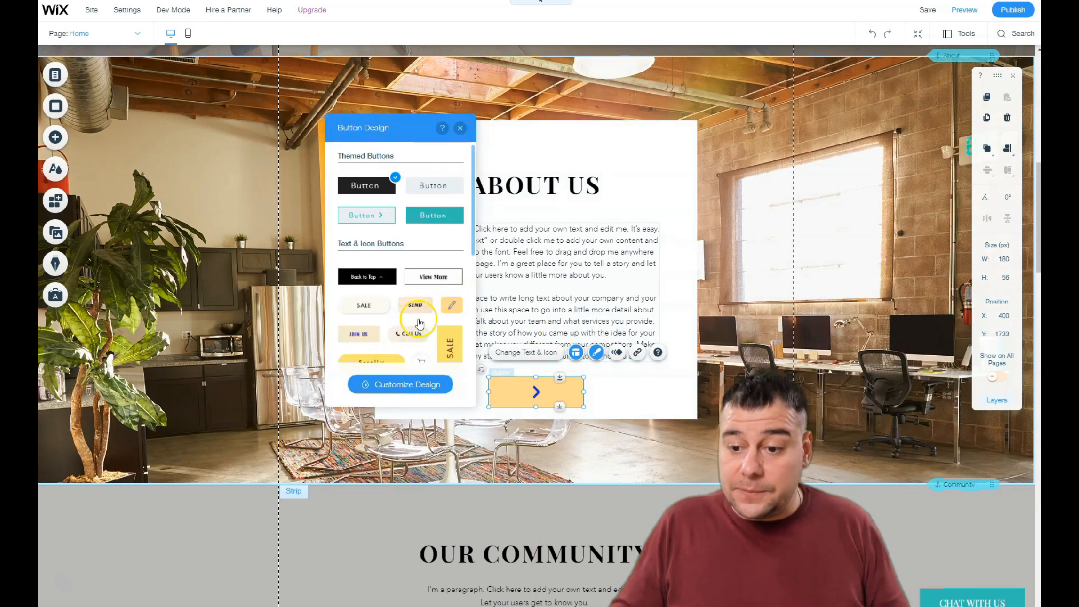
{"action": "left_click", "coordinate": [383, 395]}
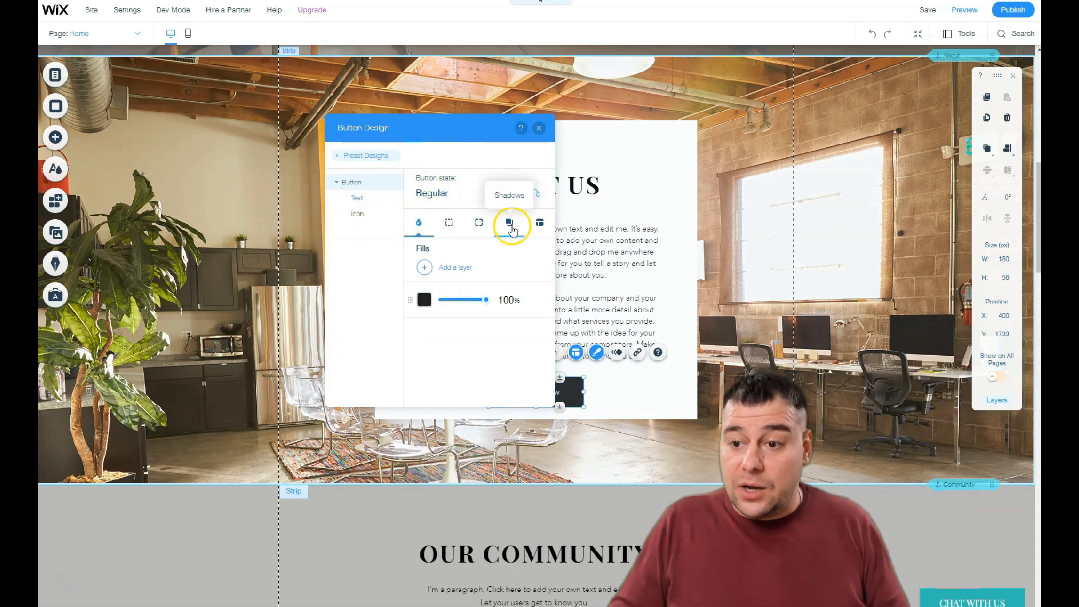
{"action": "left_click", "coordinate": [424, 299]}
{"action": "left_click", "coordinate": [411, 315]}
{"action": "left_click", "coordinate": [370, 322]}
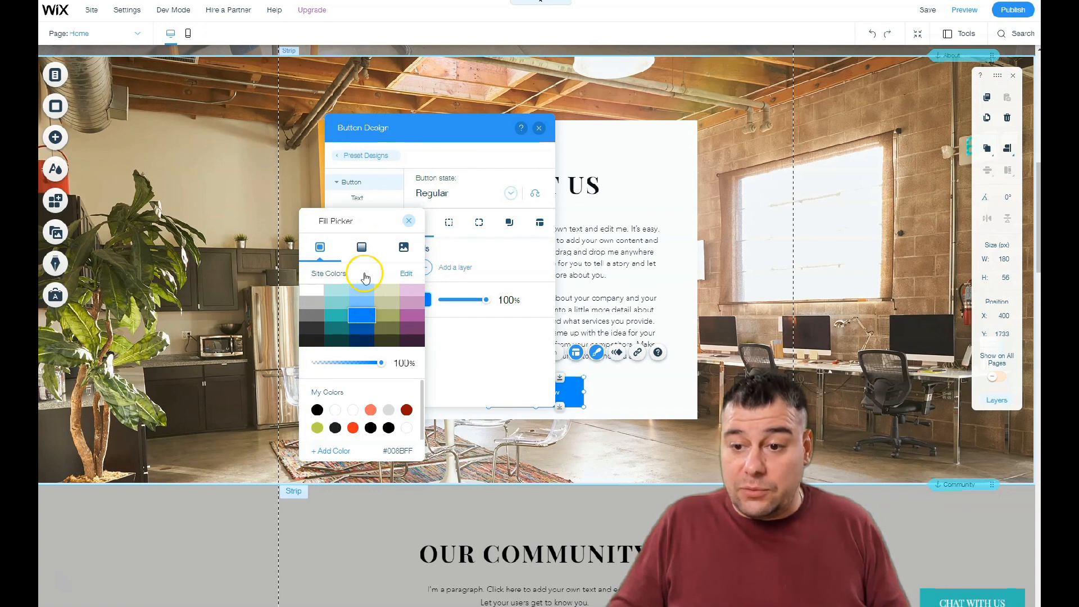
{"action": "left_click", "coordinate": [360, 248]}
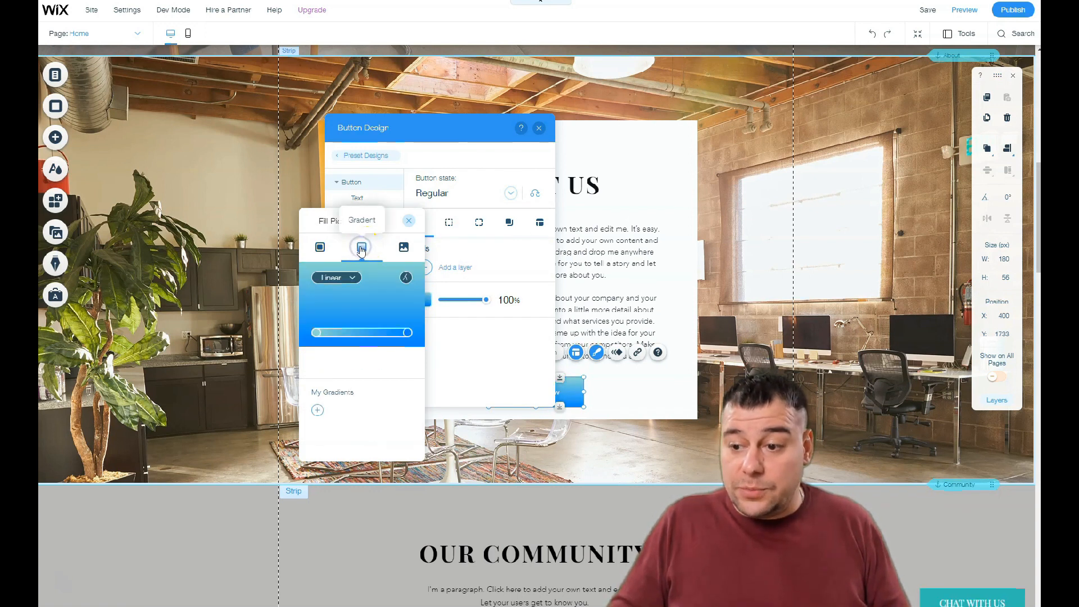
{"action": "left_click", "coordinate": [409, 221]}
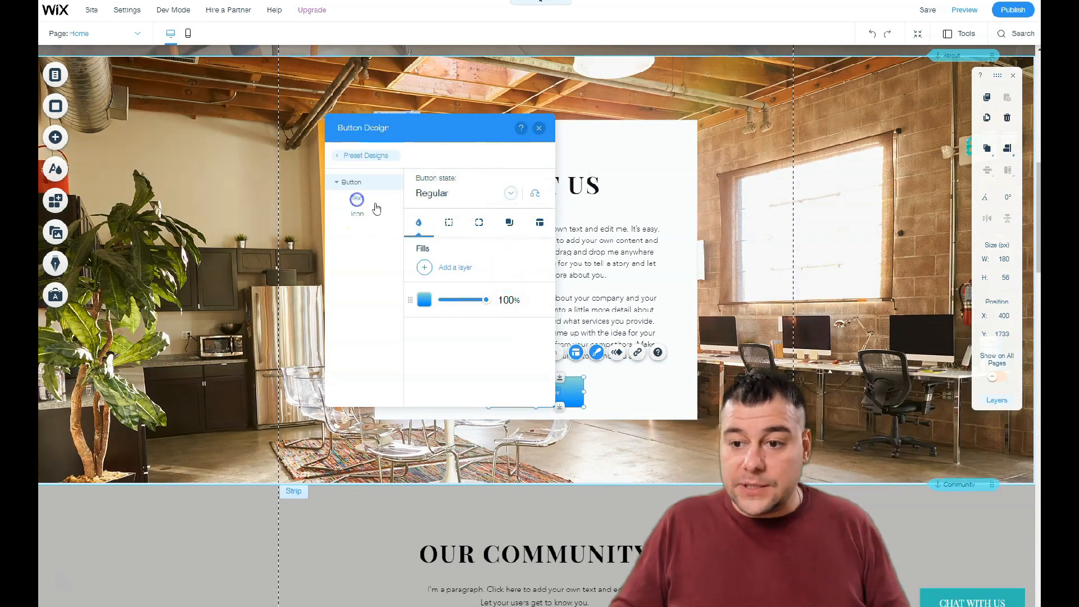
Set the Join us now button's text color to the near-black site color and finish its design
{"action": "left_click", "coordinate": [356, 198]}
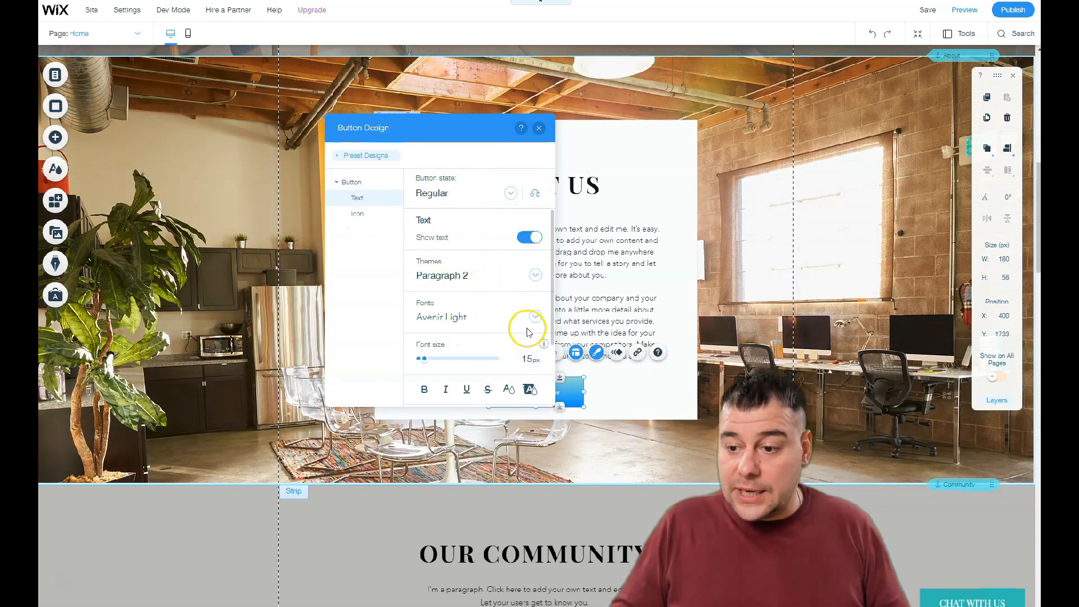
{"action": "left_click", "coordinate": [509, 390]}
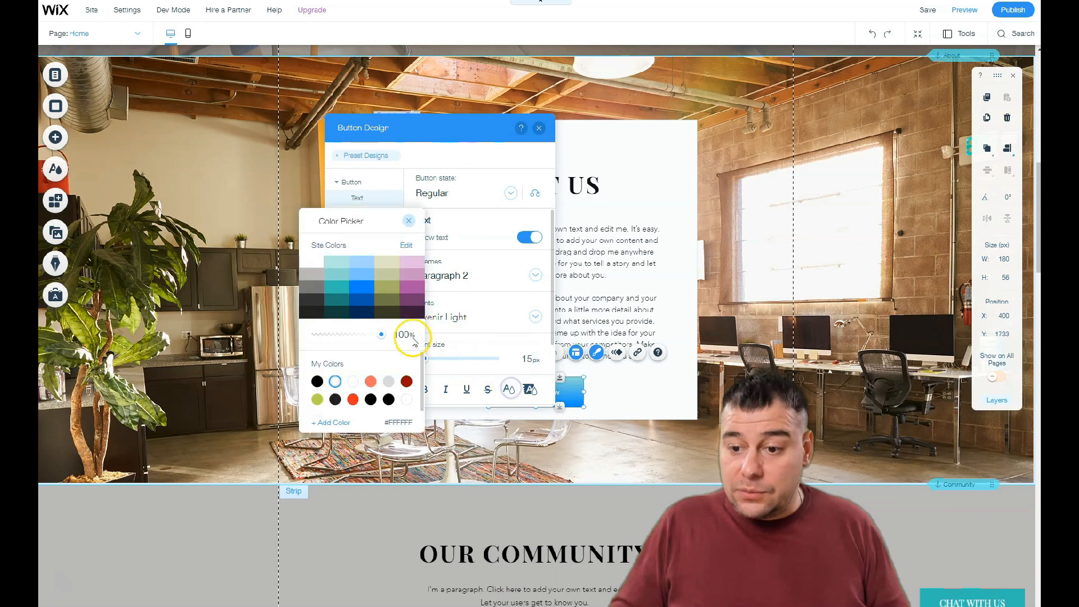
{"action": "left_click", "coordinate": [405, 312]}
{"action": "left_click", "coordinate": [311, 311]}
{"action": "left_click", "coordinate": [273, 255]}
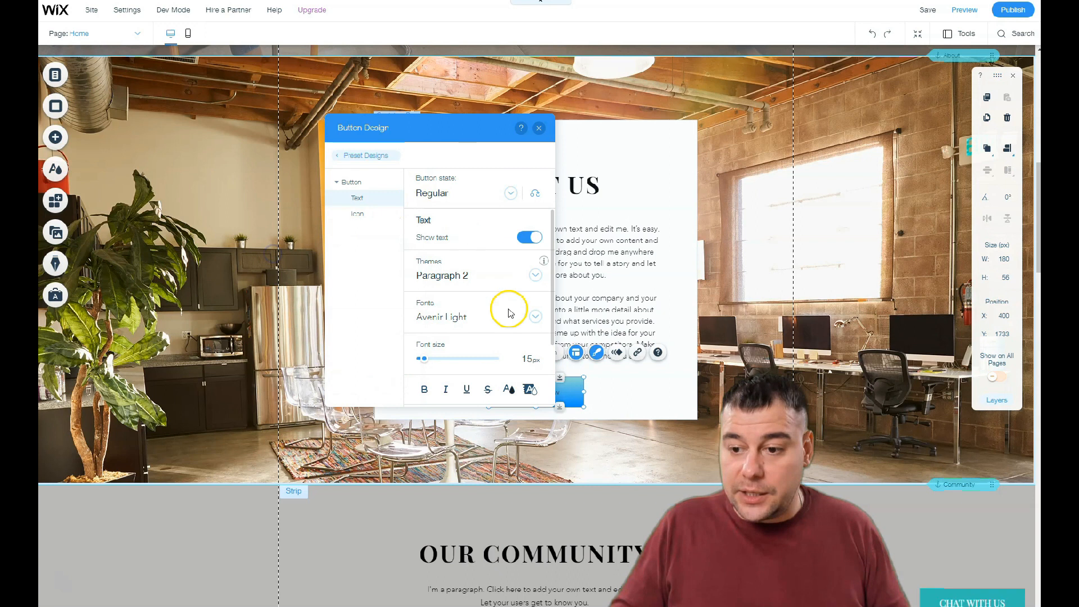
{"action": "left_click", "coordinate": [537, 127]}
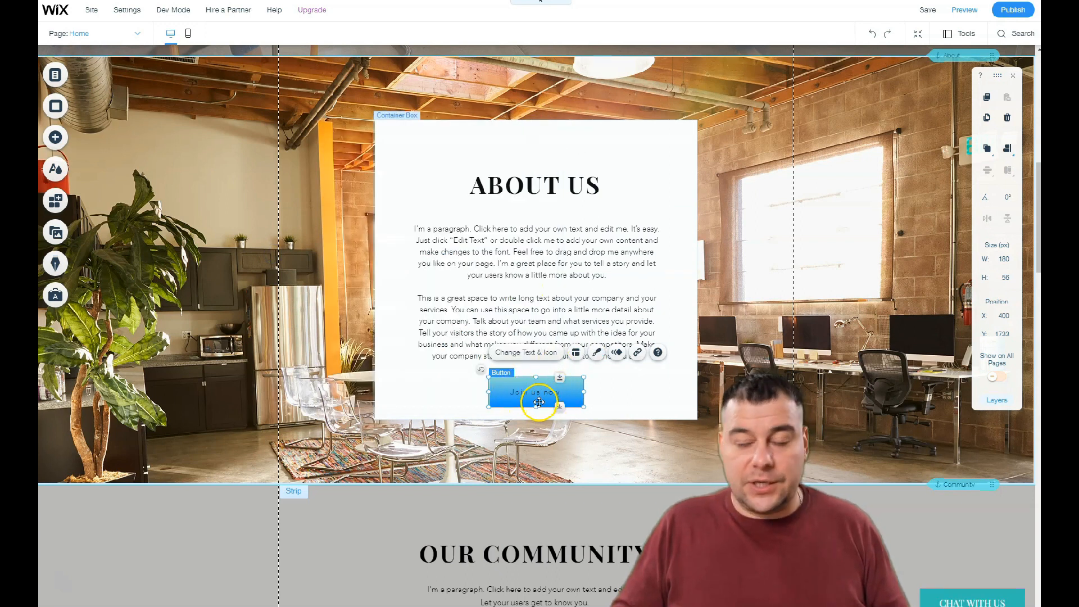
{"action": "left_click", "coordinate": [539, 390]}
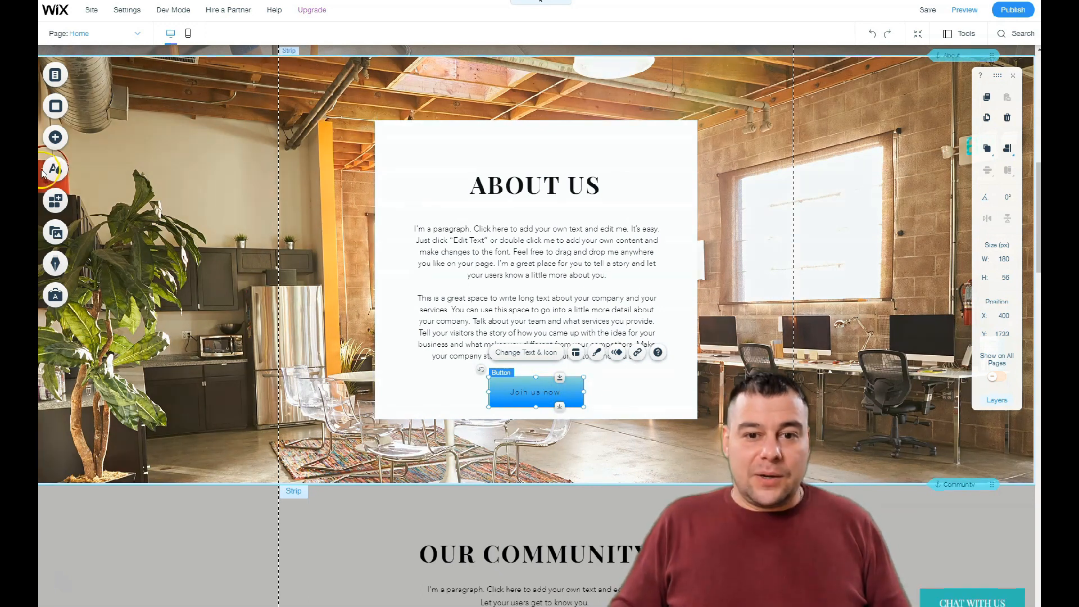
Add the social bar with gray round icons to the About strip, centered just below the About Us box
{"action": "left_click", "coordinate": [54, 138]}
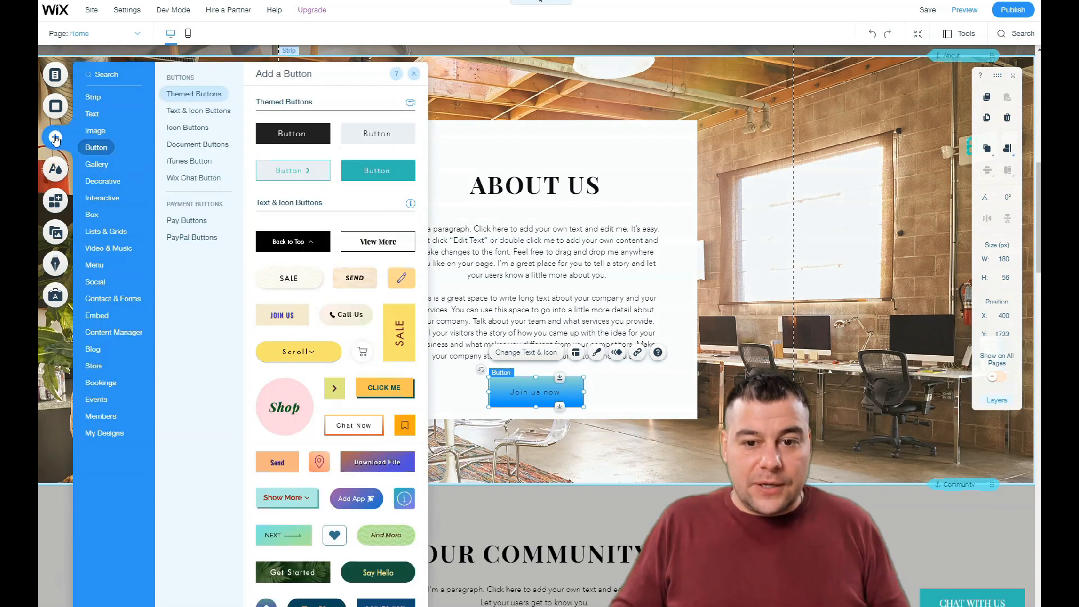
{"action": "mouse_move", "coordinate": [104, 284]}
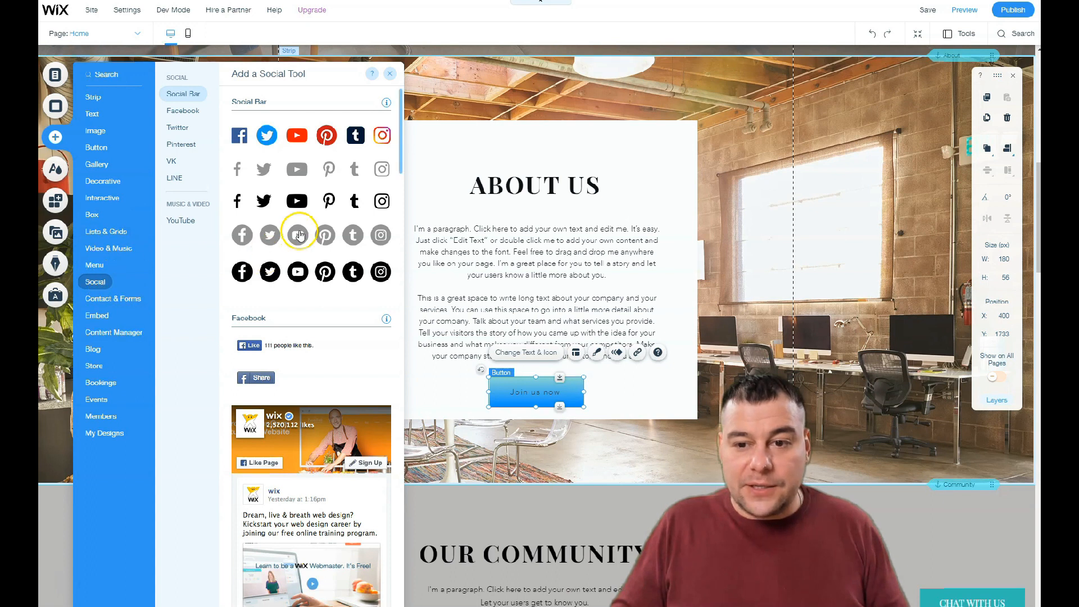
{"action": "left_click_drag", "start_coordinate": [298, 234], "coordinate": [533, 448]}
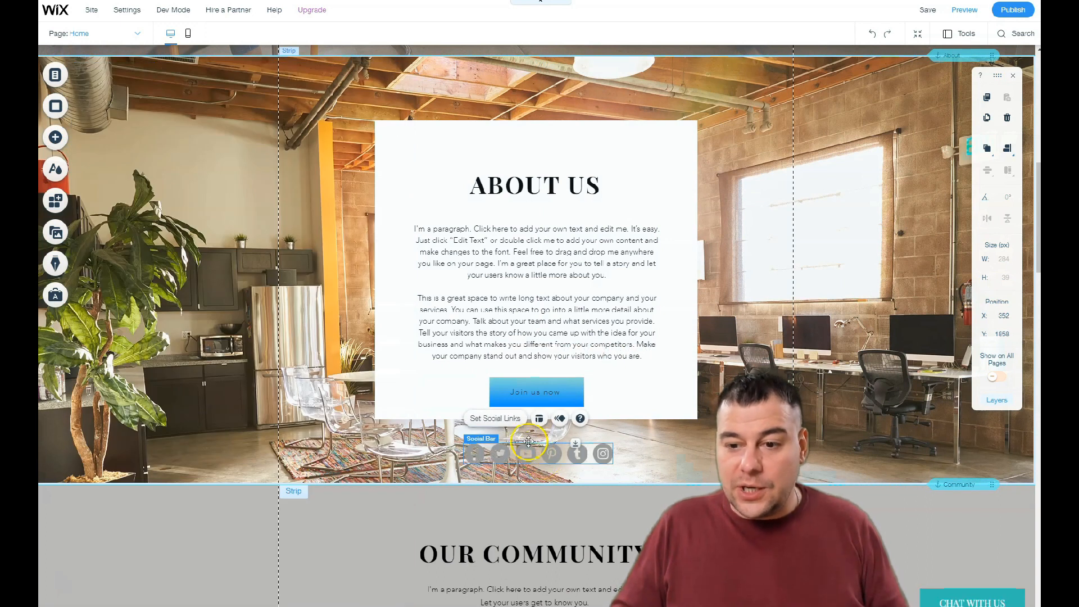
Set the About strip's background image opacity to 25% and the dark color behind the image to 100%
{"action": "left_click", "coordinate": [152, 237]}
{"action": "left_click", "coordinate": [186, 216]}
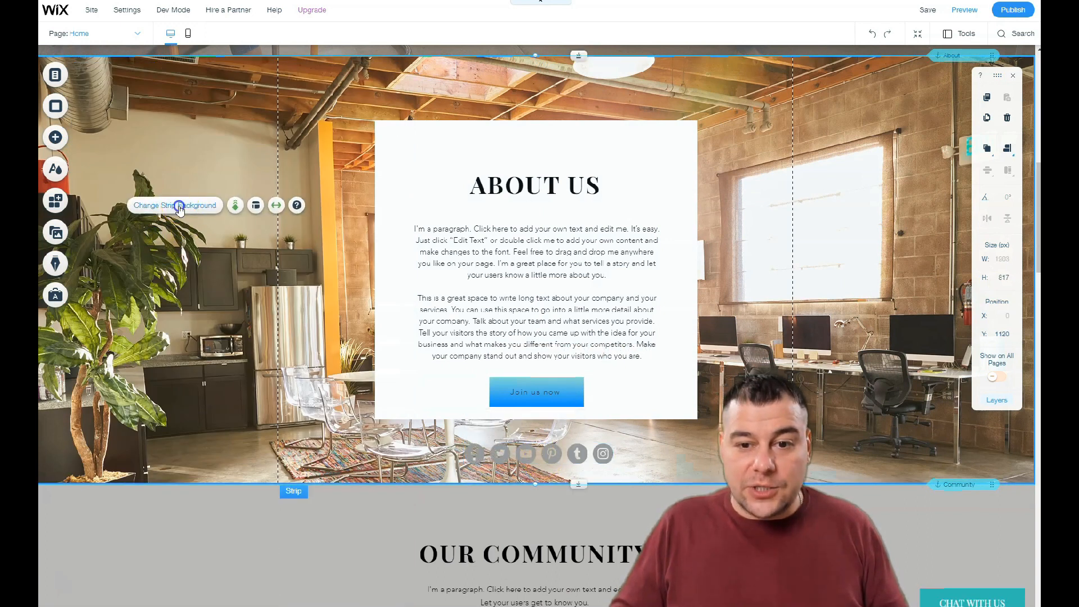
{"action": "left_click", "coordinate": [180, 365]}
{"action": "left_click_drag", "start_coordinate": [219, 385], "coordinate": [171, 386]}
{"action": "left_click_drag", "start_coordinate": [146, 433], "coordinate": [217, 437]}
{"action": "left_click_drag", "start_coordinate": [170, 386], "coordinate": [161, 387]}
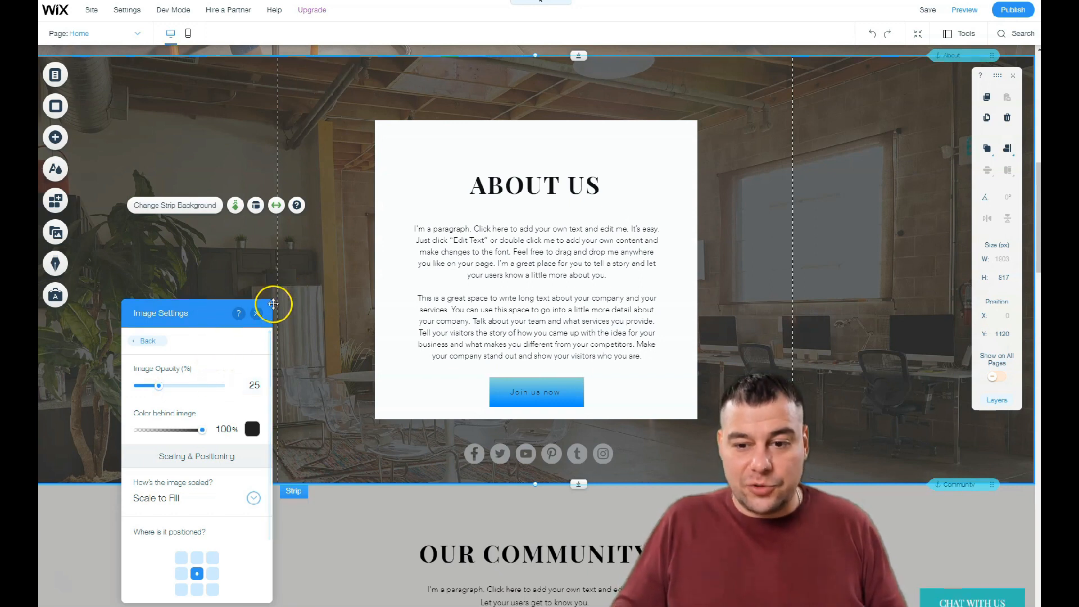
{"action": "left_click", "coordinate": [257, 313]}
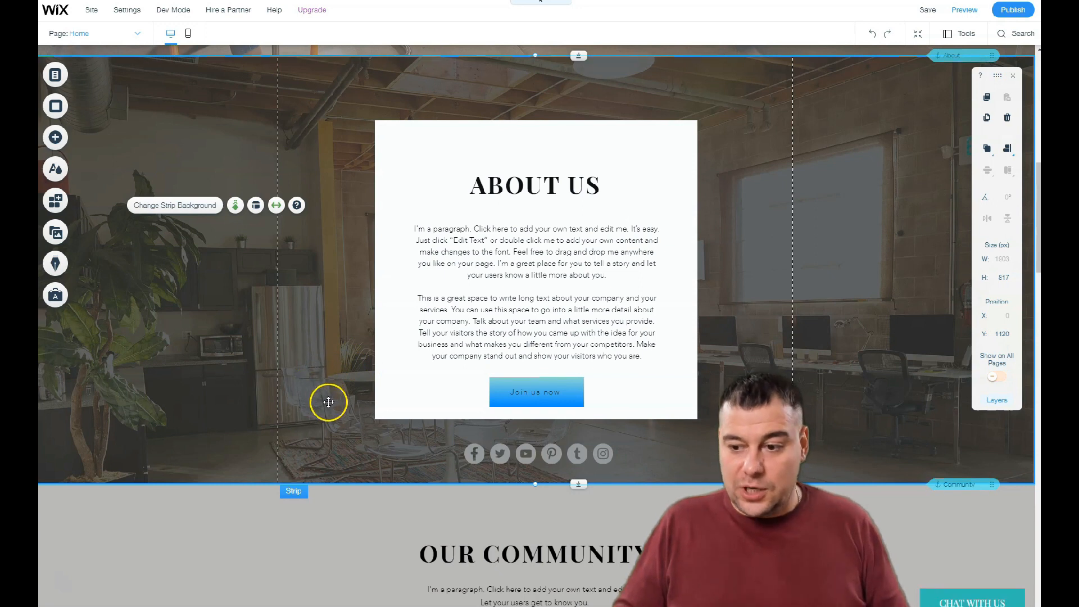
Look through the home page sections below About, including Our Community and Spaces, and return to the Co-Working header strip
{"action": "scroll", "coordinate": [328, 401], "scroll_direction": "down", "scroll_amount": 5}
{"action": "scroll", "coordinate": [328, 401], "scroll_direction": "down", "scroll_amount": 4}
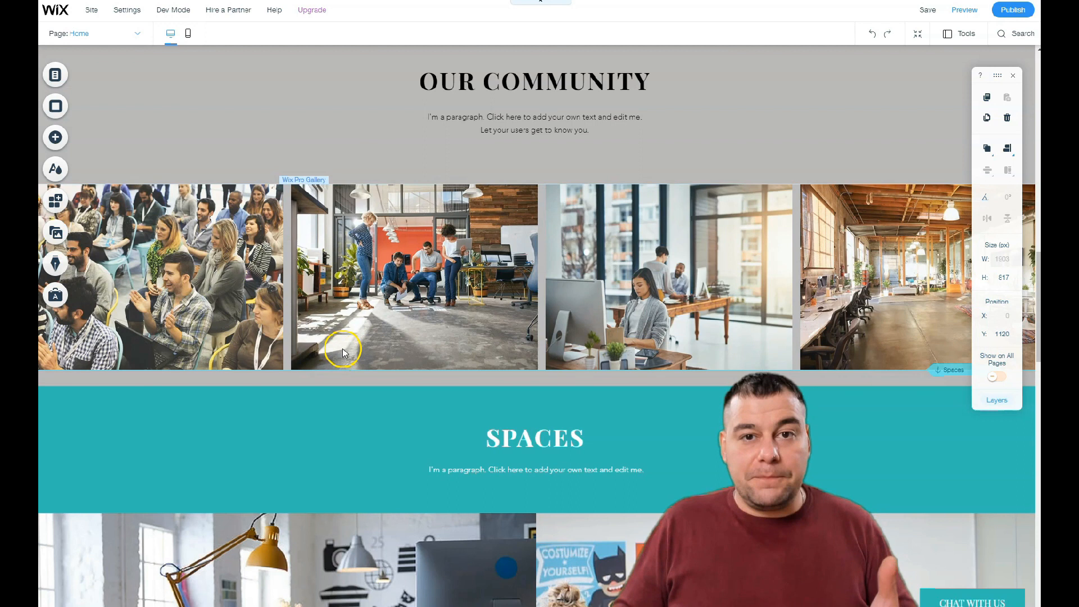
{"action": "scroll", "coordinate": [341, 354], "scroll_direction": "down", "scroll_amount": 2}
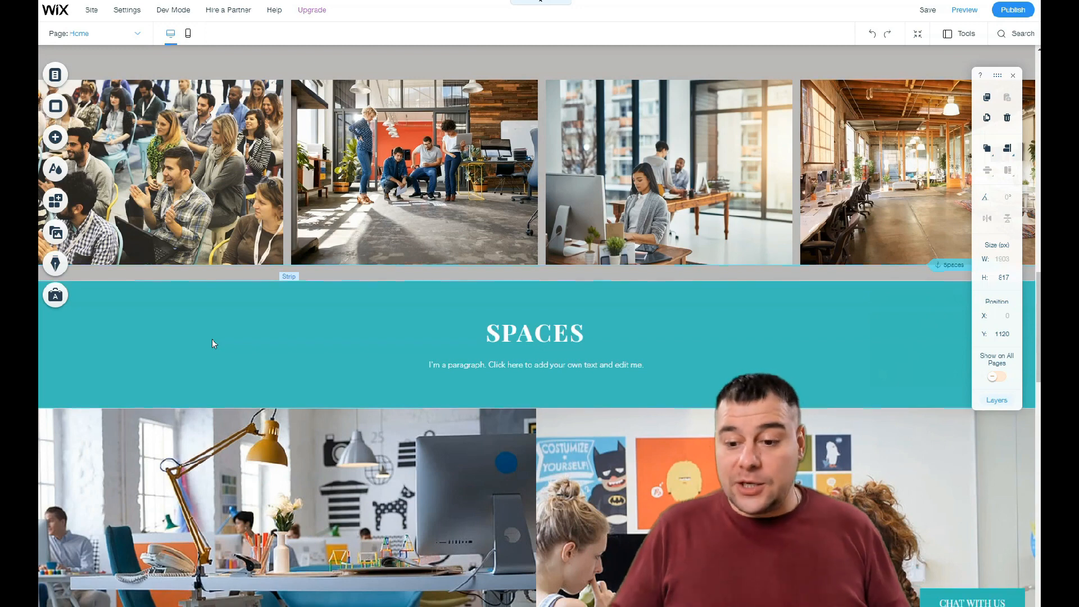
{"action": "scroll", "coordinate": [248, 309], "scroll_direction": "down", "scroll_amount": 8}
{"action": "scroll", "coordinate": [378, 277], "scroll_direction": "up", "scroll_amount": 6}
{"action": "scroll", "coordinate": [380, 278], "scroll_direction": "up", "scroll_amount": 10}
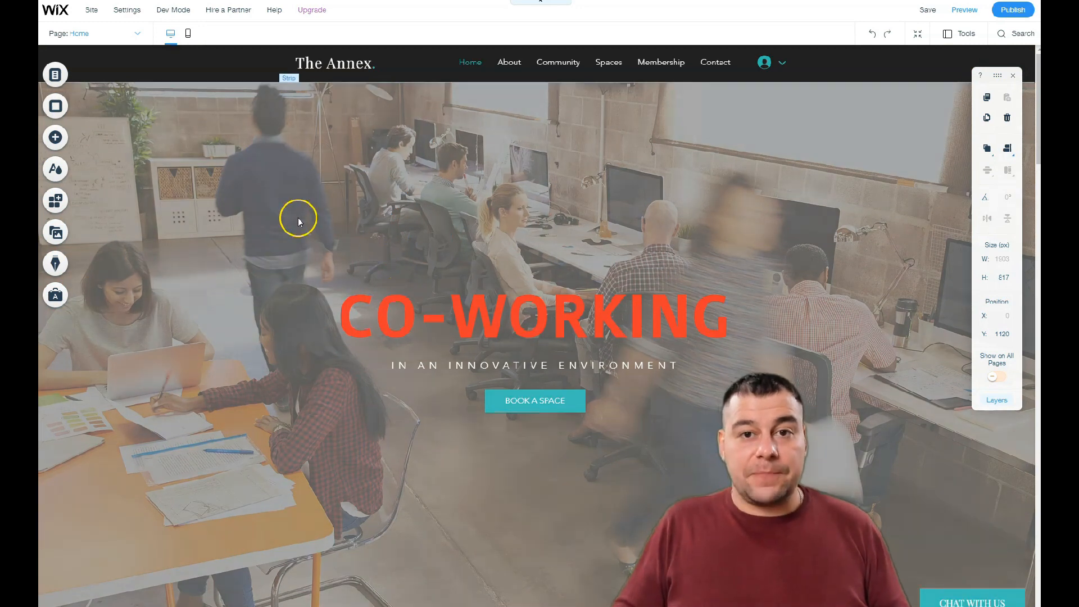
{"action": "left_click", "coordinate": [278, 187]}
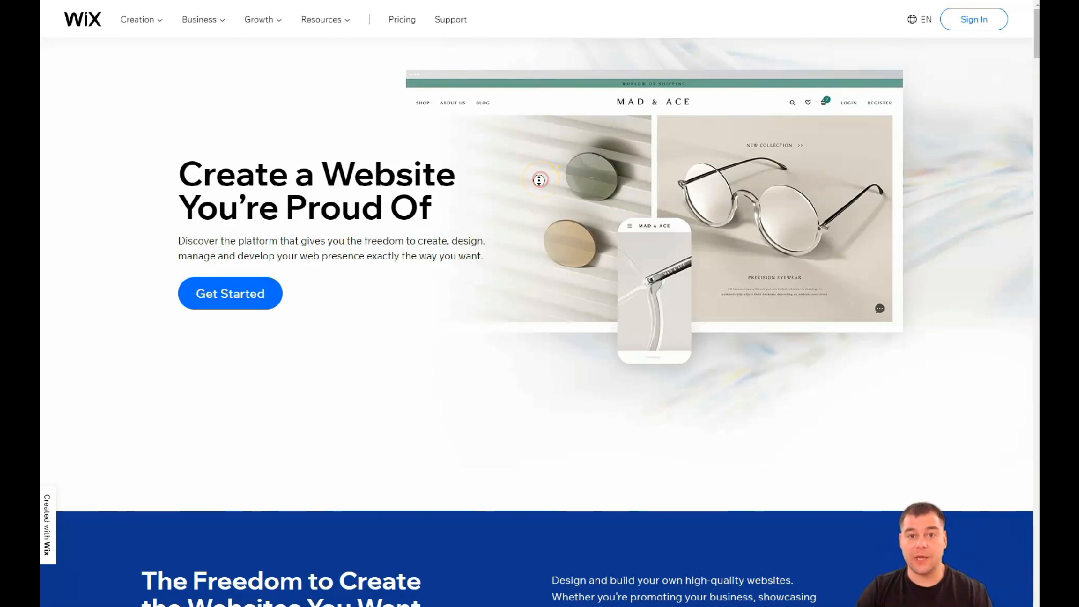
Read through the Wix website's landing page, from the introduction past the templates and business features to the end of the FAQ
{"action": "scroll", "coordinate": [535, 204], "scroll_direction": "down", "scroll_amount": 2}
{"action": "scroll", "coordinate": [536, 209], "scroll_direction": "down", "scroll_amount": 8}
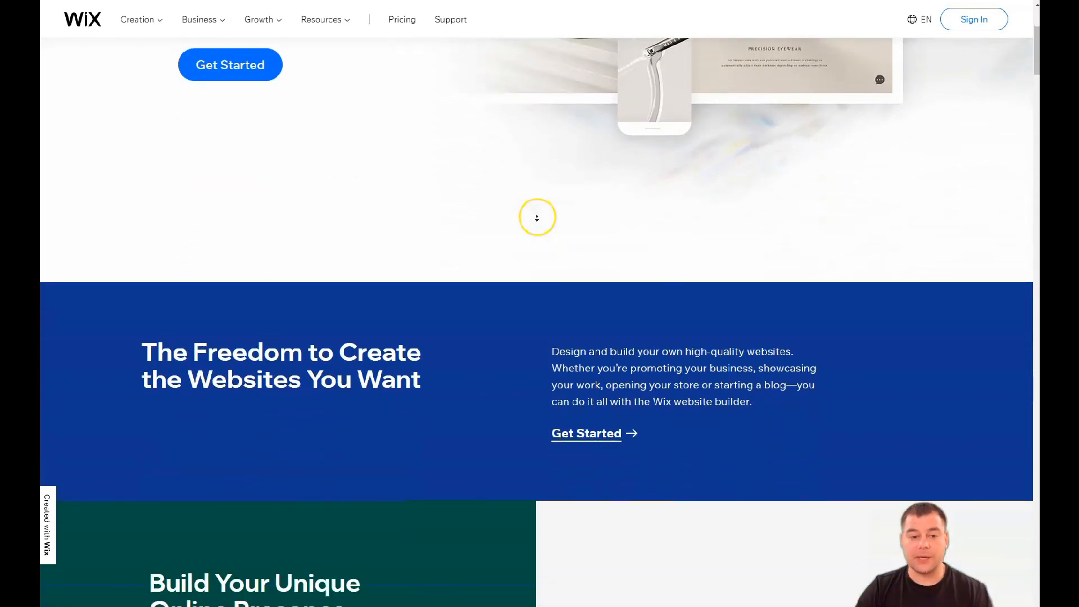
{"action": "scroll", "coordinate": [536, 218], "scroll_direction": "down", "scroll_amount": 9}
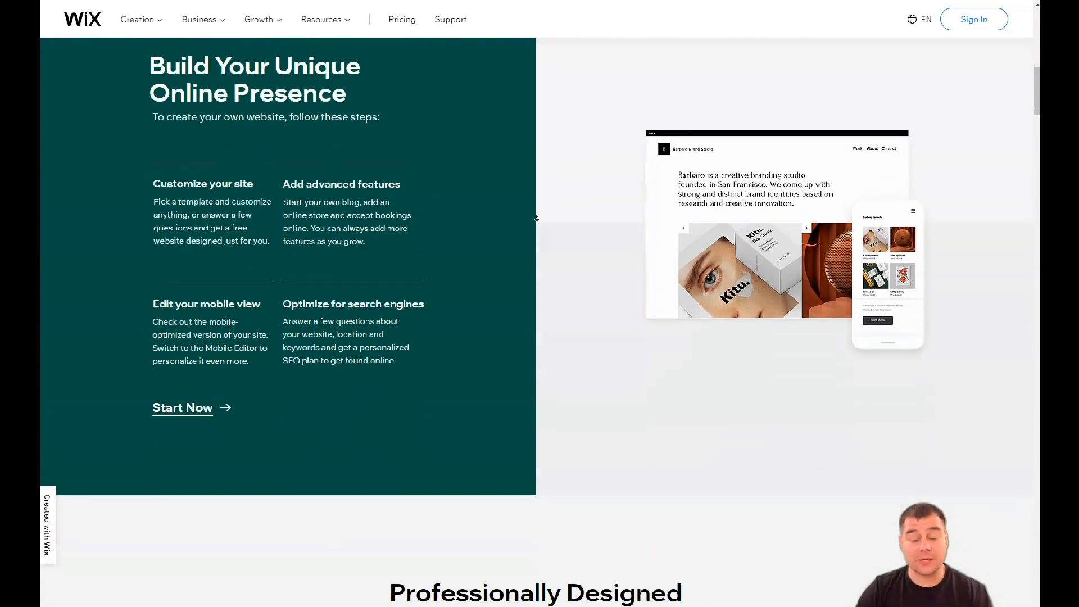
{"action": "scroll", "coordinate": [534, 215], "scroll_direction": "down", "scroll_amount": 6}
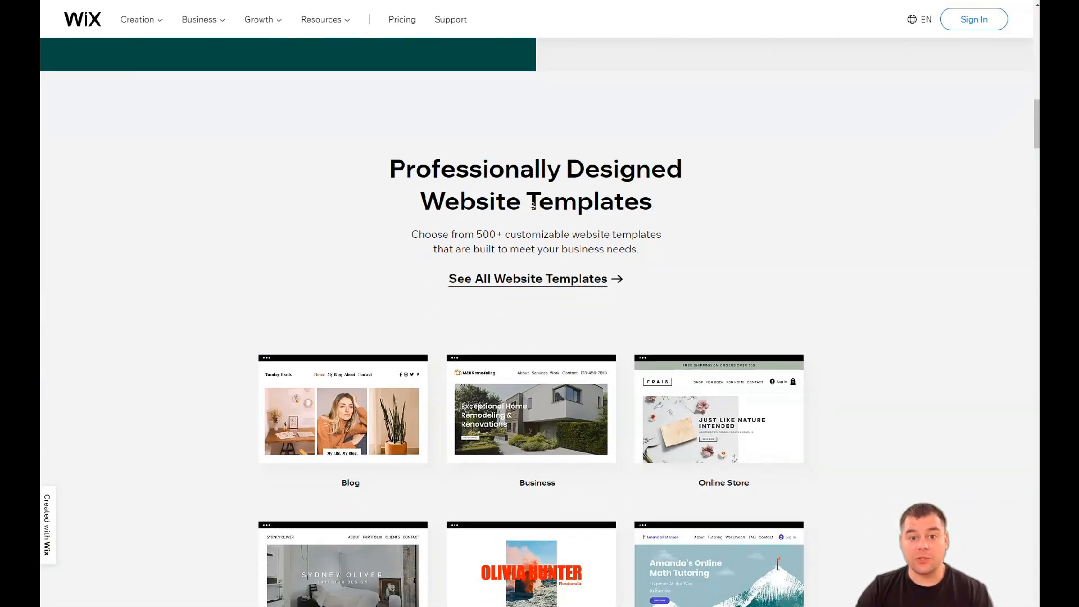
{"action": "scroll", "coordinate": [531, 216], "scroll_direction": "down", "scroll_amount": 8}
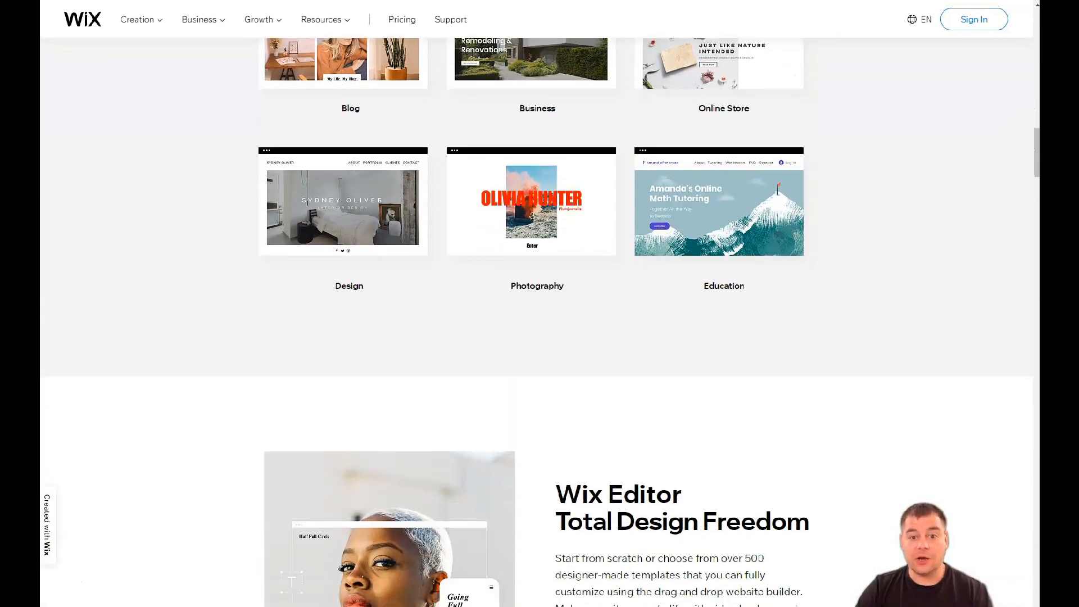
{"action": "scroll", "coordinate": [533, 214], "scroll_direction": "down", "scroll_amount": 7}
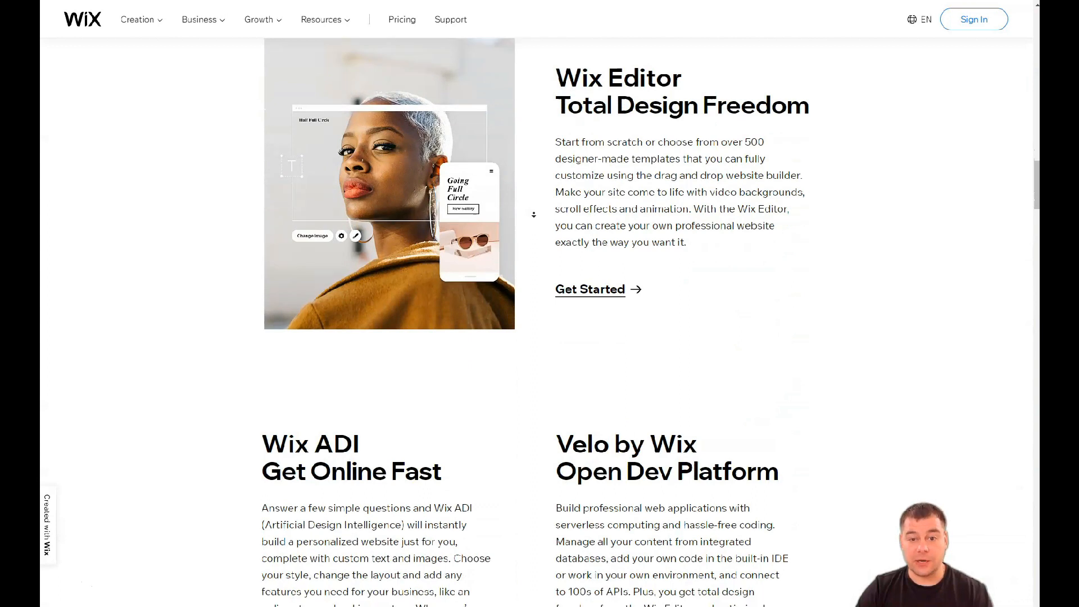
{"action": "scroll", "coordinate": [534, 214], "scroll_direction": "down", "scroll_amount": 4}
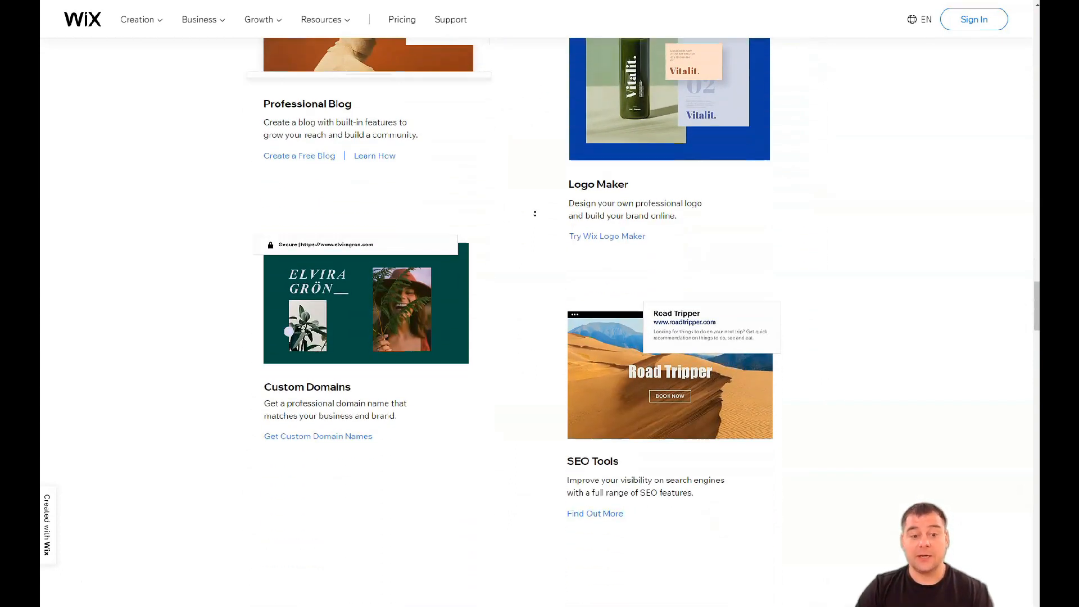
{"action": "scroll", "coordinate": [534, 213], "scroll_direction": "down", "scroll_amount": 6}
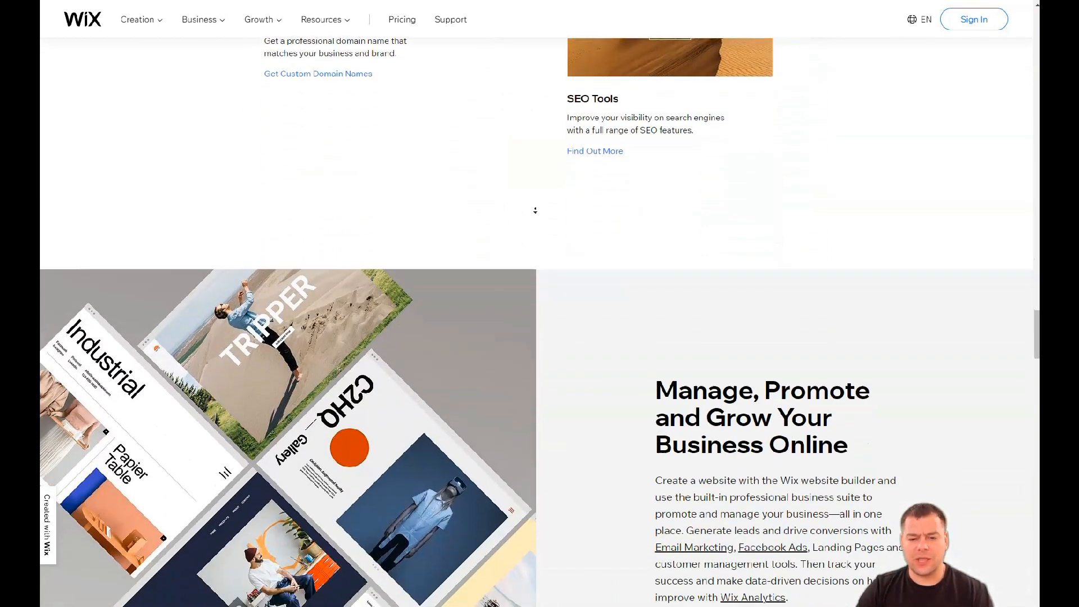
{"action": "scroll", "coordinate": [535, 210], "scroll_direction": "down", "scroll_amount": 5}
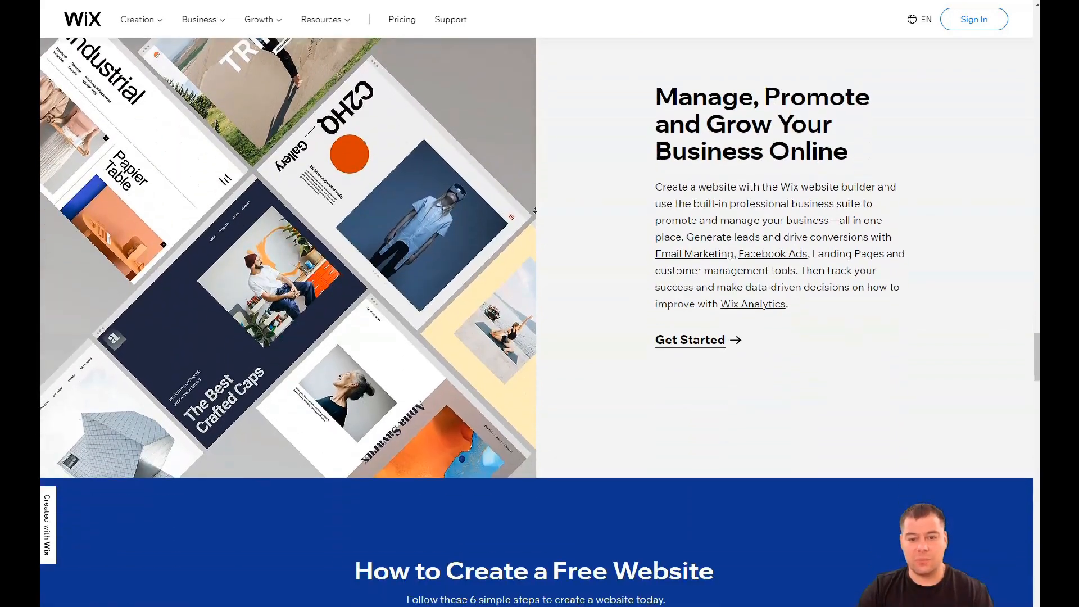
{"action": "scroll", "coordinate": [535, 210], "scroll_direction": "down", "scroll_amount": 5}
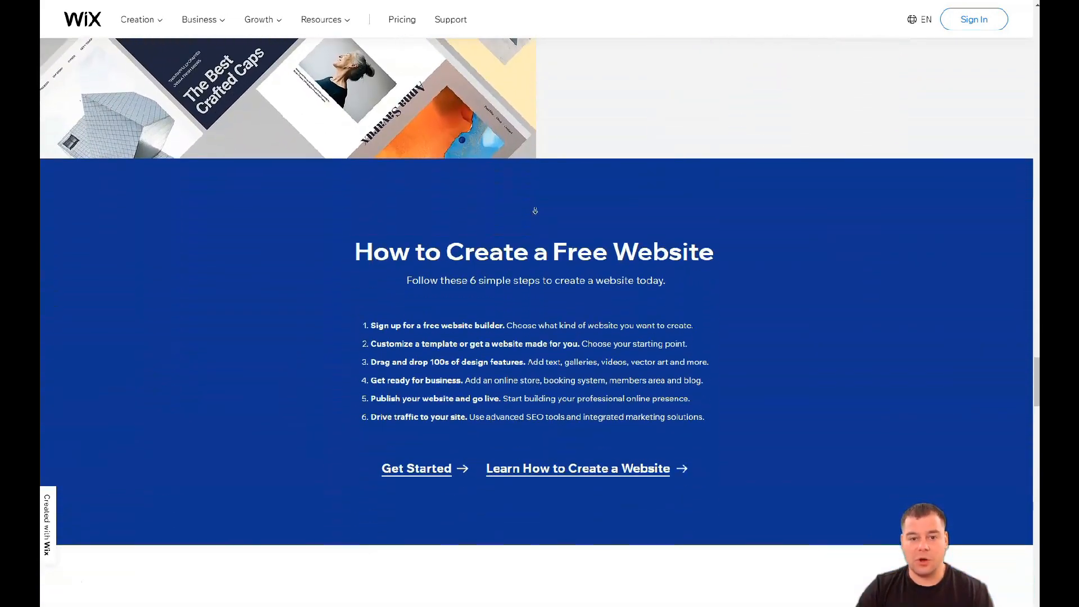
{"action": "scroll", "coordinate": [535, 210], "scroll_direction": "down", "scroll_amount": 5}
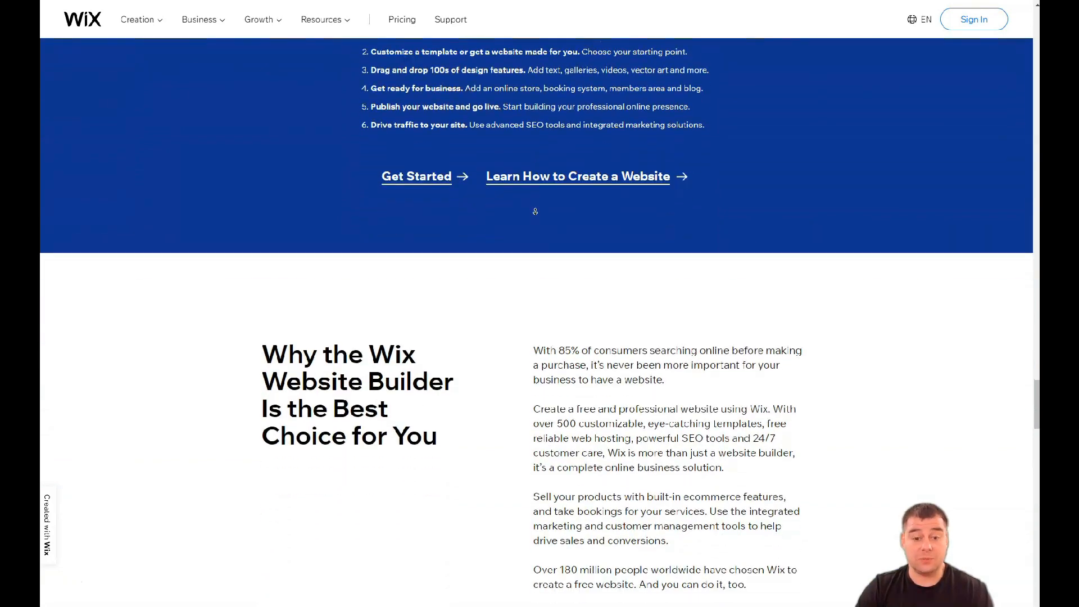
{"action": "scroll", "coordinate": [535, 211], "scroll_direction": "down", "scroll_amount": 6}
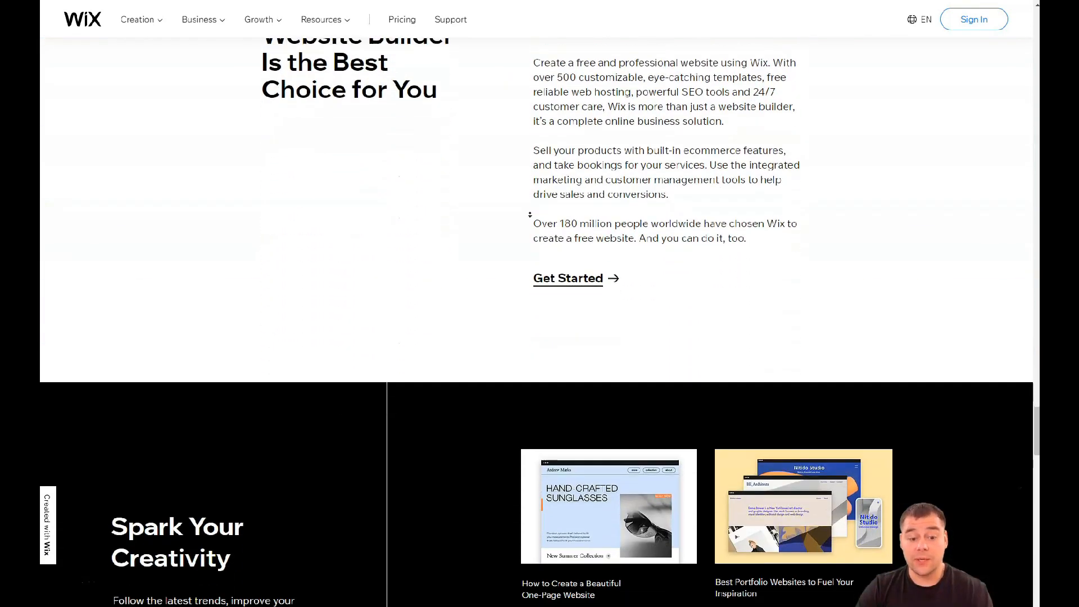
{"action": "scroll", "coordinate": [530, 212], "scroll_direction": "down", "scroll_amount": 7}
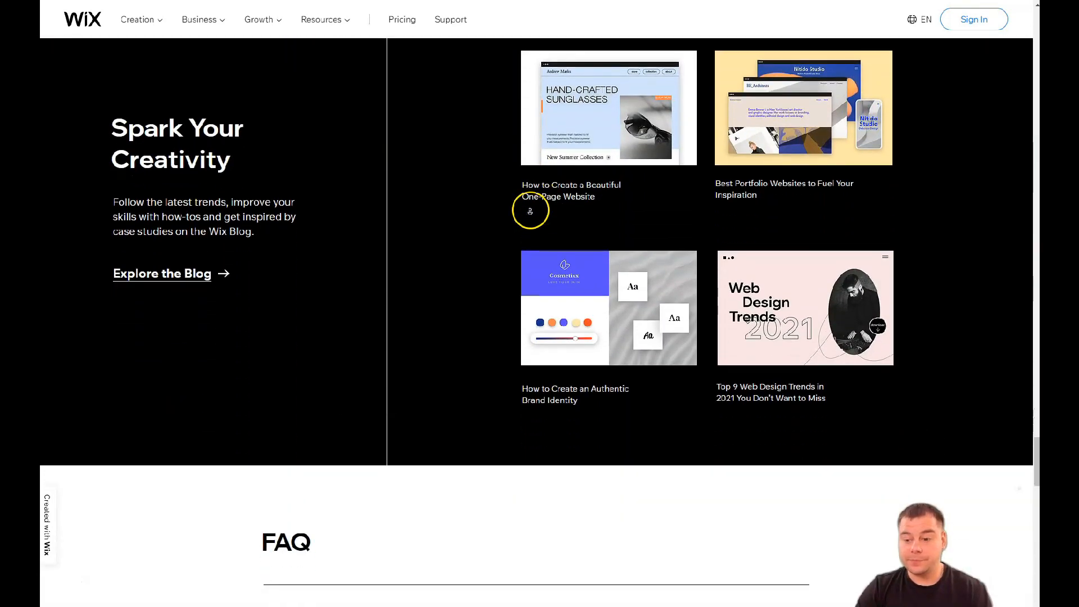
{"action": "scroll", "coordinate": [530, 211], "scroll_direction": "down", "scroll_amount": 7}
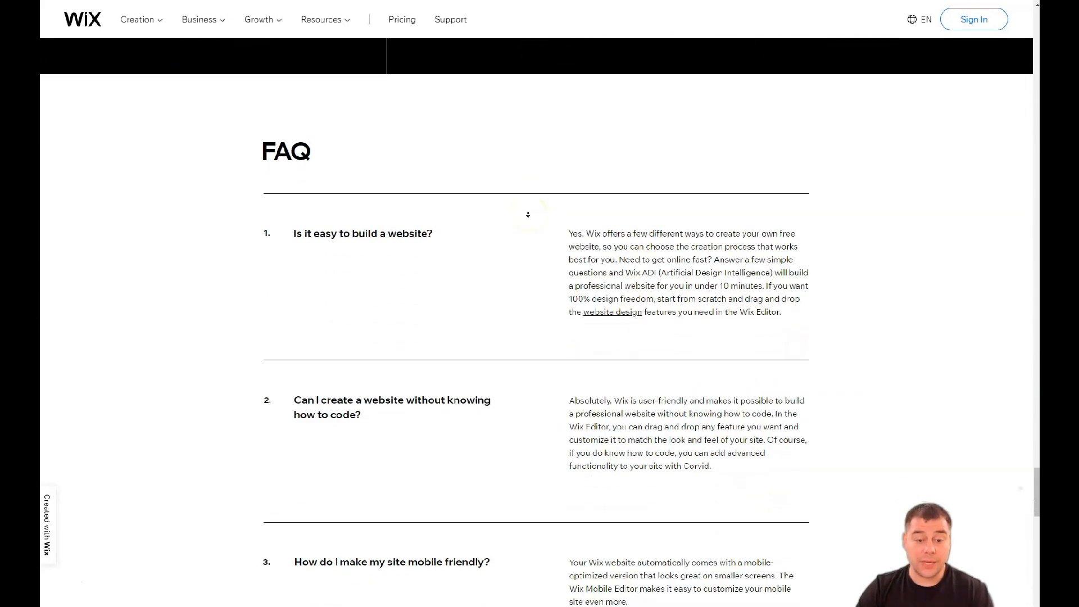
{"action": "scroll", "coordinate": [527, 214], "scroll_direction": "down", "scroll_amount": 2}
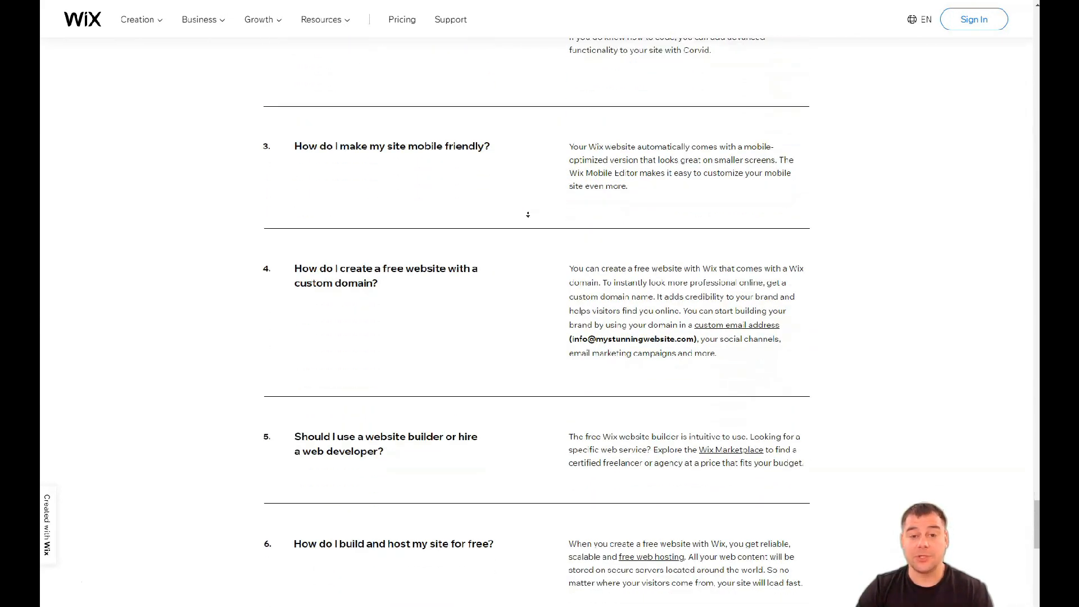
{"action": "scroll", "coordinate": [530, 209], "scroll_direction": "down", "scroll_amount": 1}
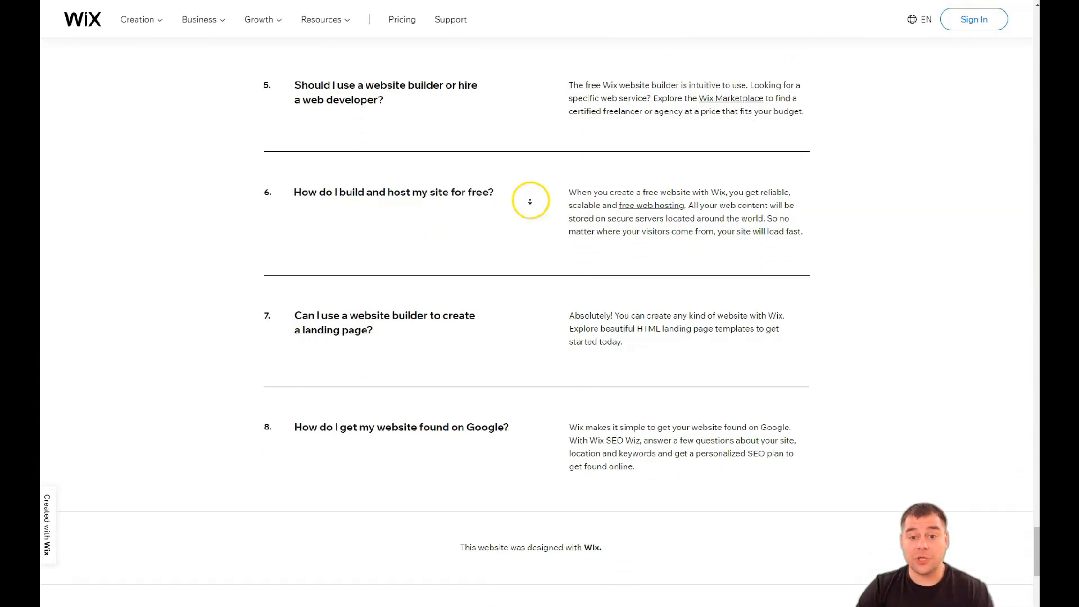
Review the Wix landing page backwards from the FAQ, past the business features, to the Create a Website introduction
{"action": "scroll", "coordinate": [533, 166], "scroll_direction": "up", "scroll_amount": 2}
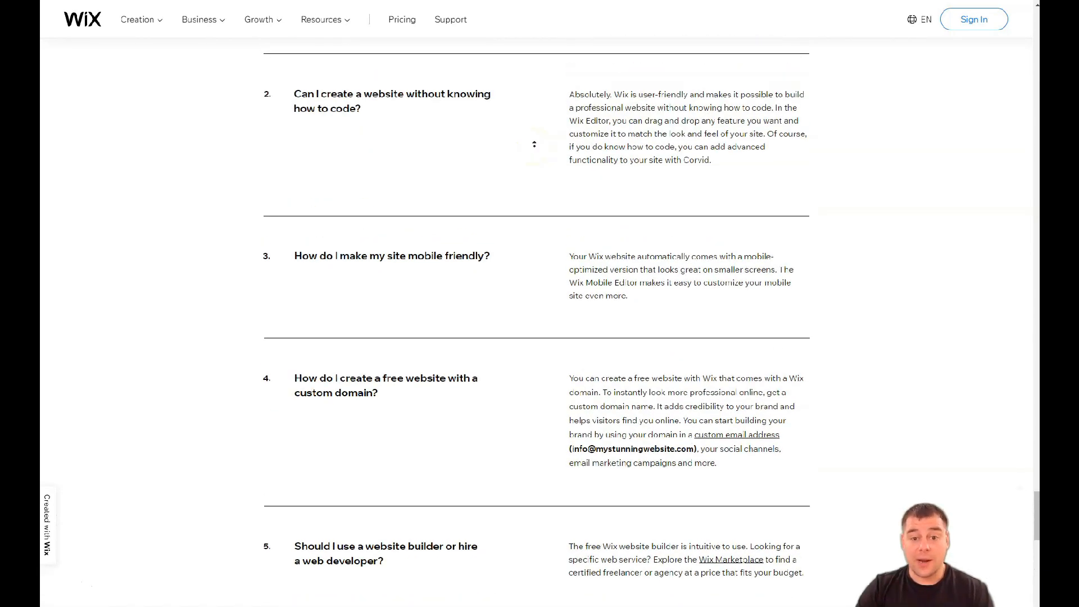
{"action": "scroll", "coordinate": [534, 143], "scroll_direction": "up", "scroll_amount": 5}
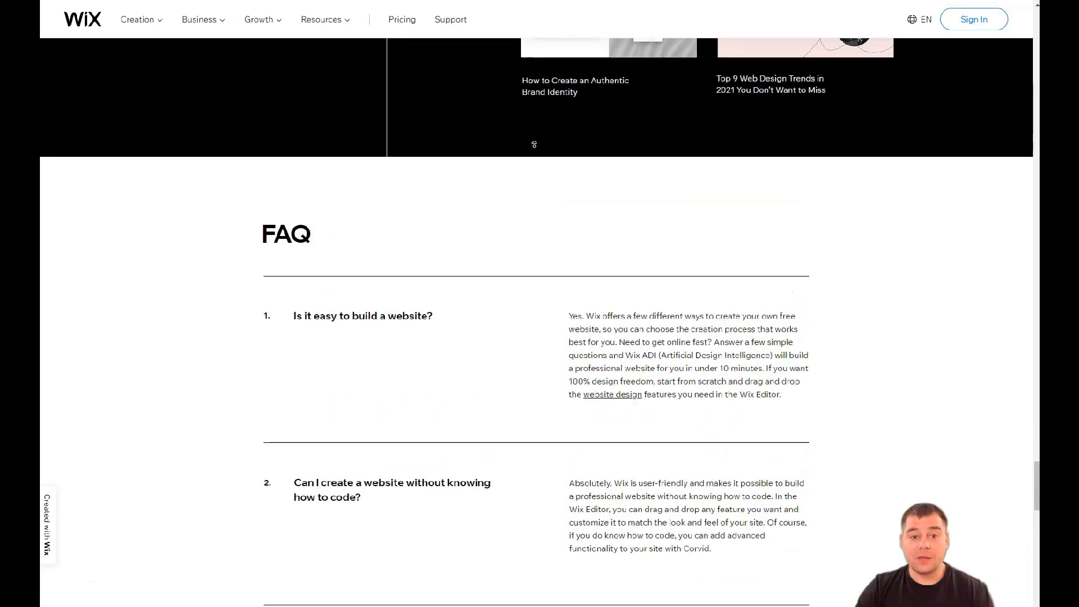
{"action": "scroll", "coordinate": [534, 140], "scroll_direction": "up", "scroll_amount": 7}
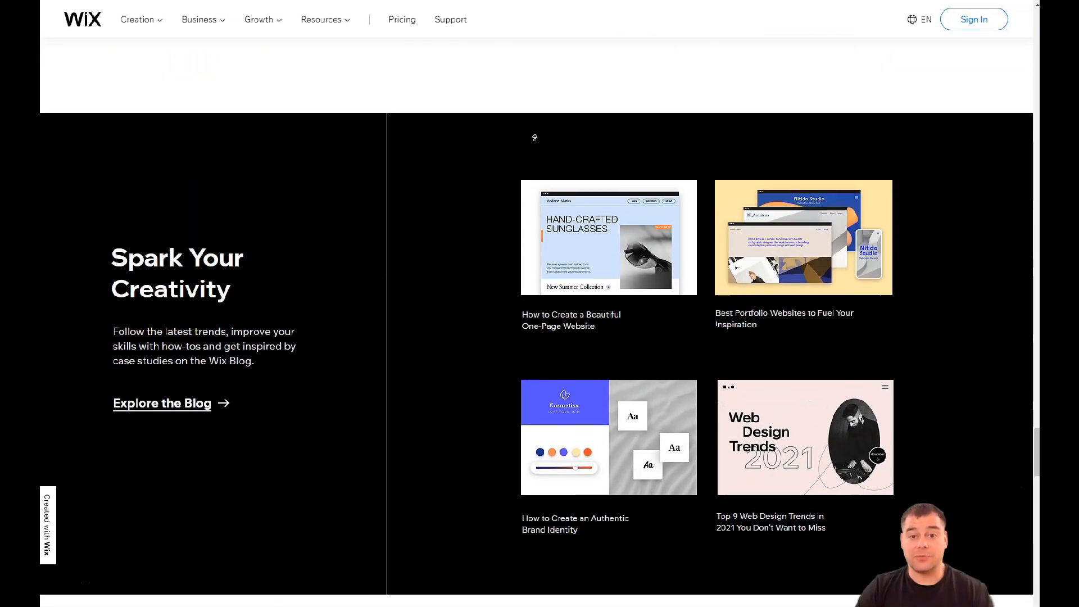
{"action": "scroll", "coordinate": [534, 137], "scroll_direction": "up", "scroll_amount": 11}
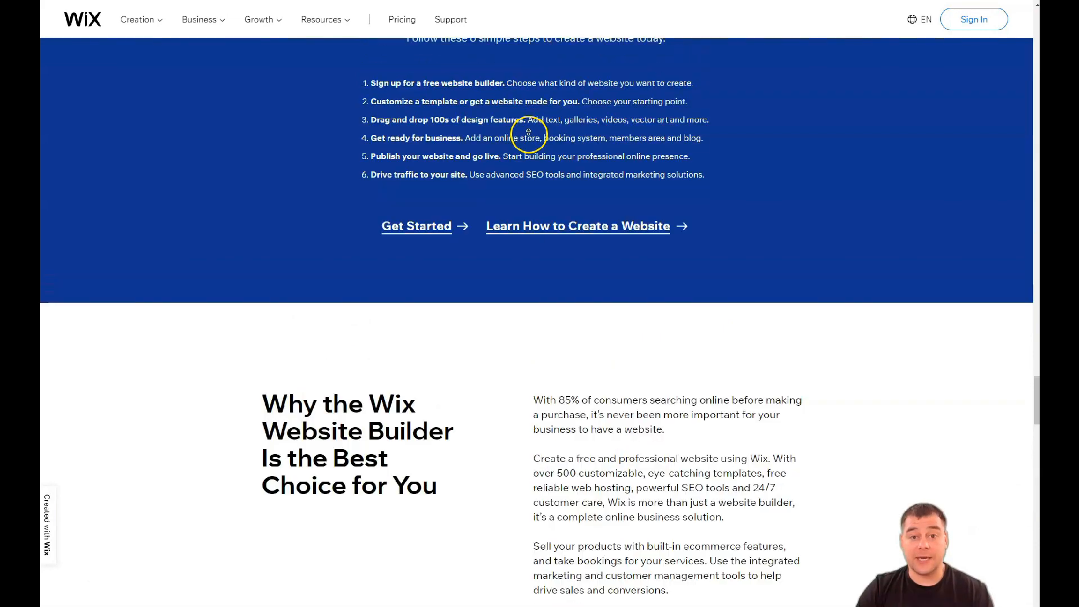
{"action": "scroll", "coordinate": [528, 130], "scroll_direction": "up", "scroll_amount": 12}
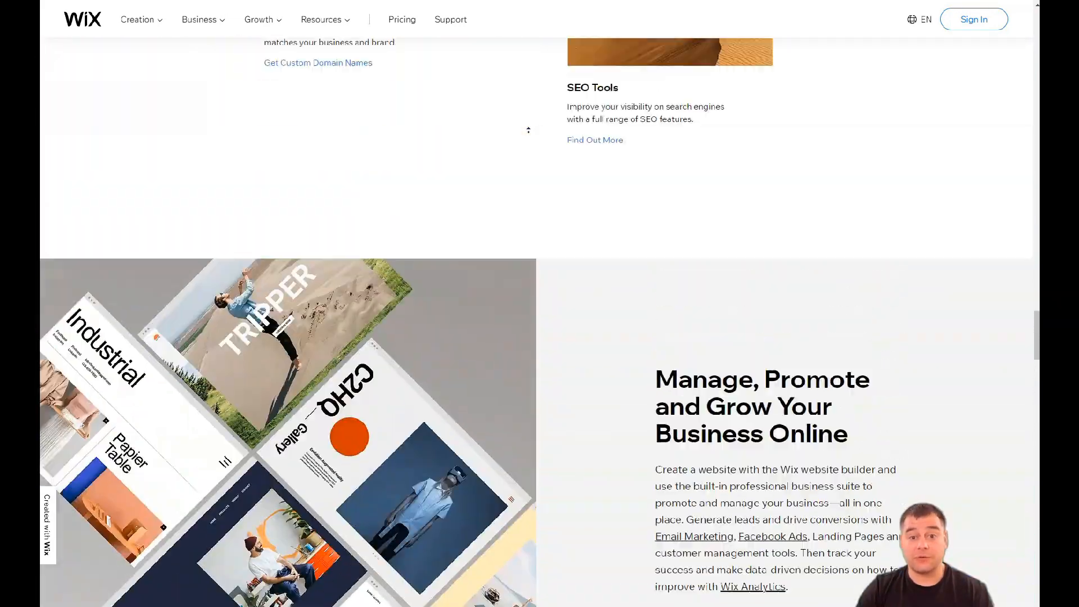
{"action": "scroll", "coordinate": [528, 130], "scroll_direction": "up", "scroll_amount": 10}
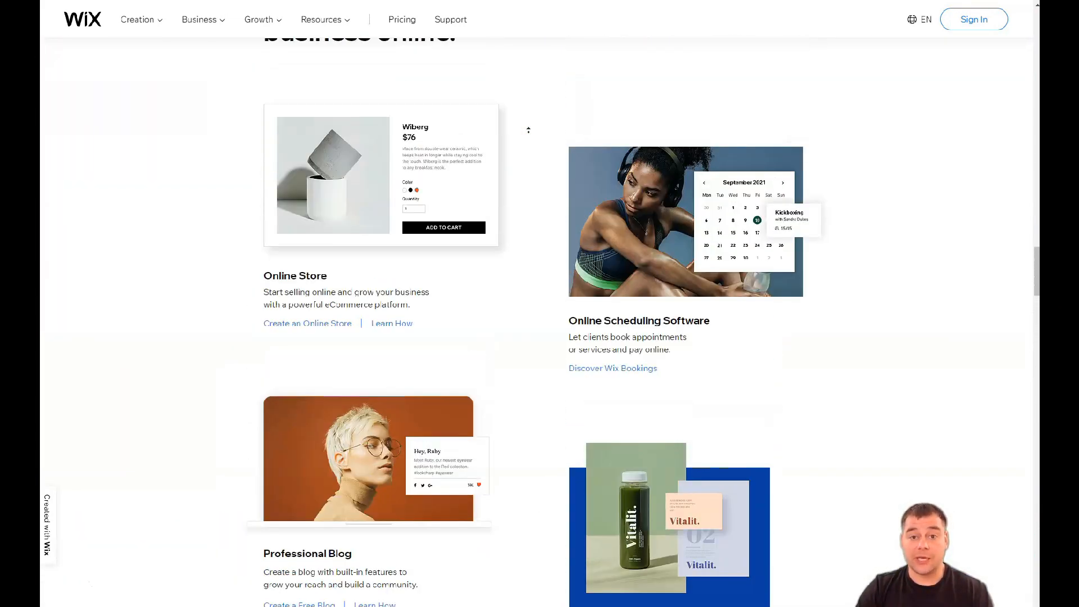
{"action": "scroll", "coordinate": [528, 130], "scroll_direction": "up", "scroll_amount": 16}
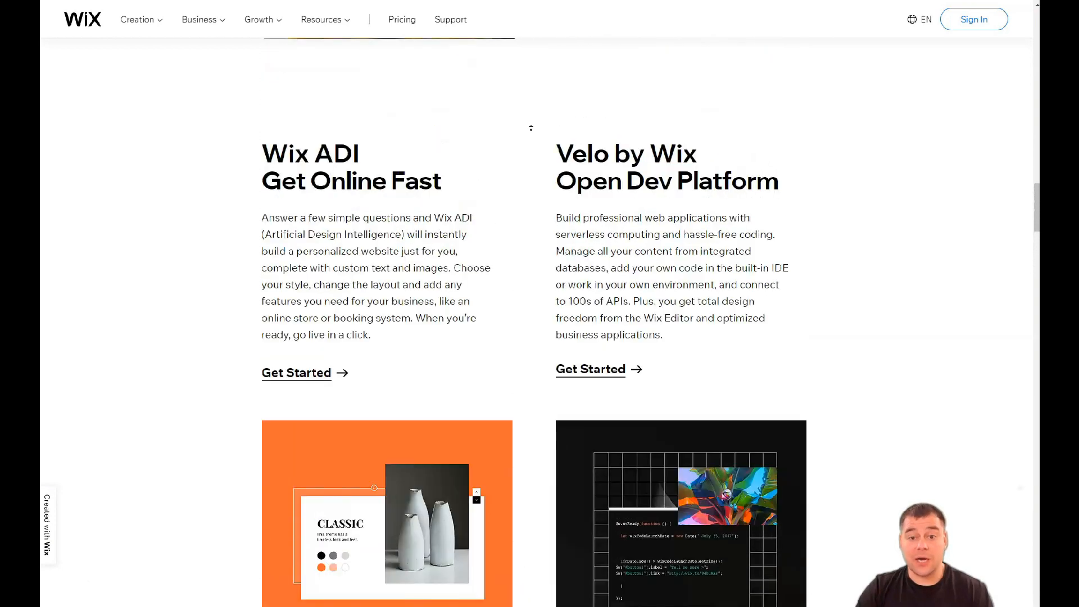
{"action": "scroll", "coordinate": [536, 116], "scroll_direction": "up", "scroll_amount": 20}
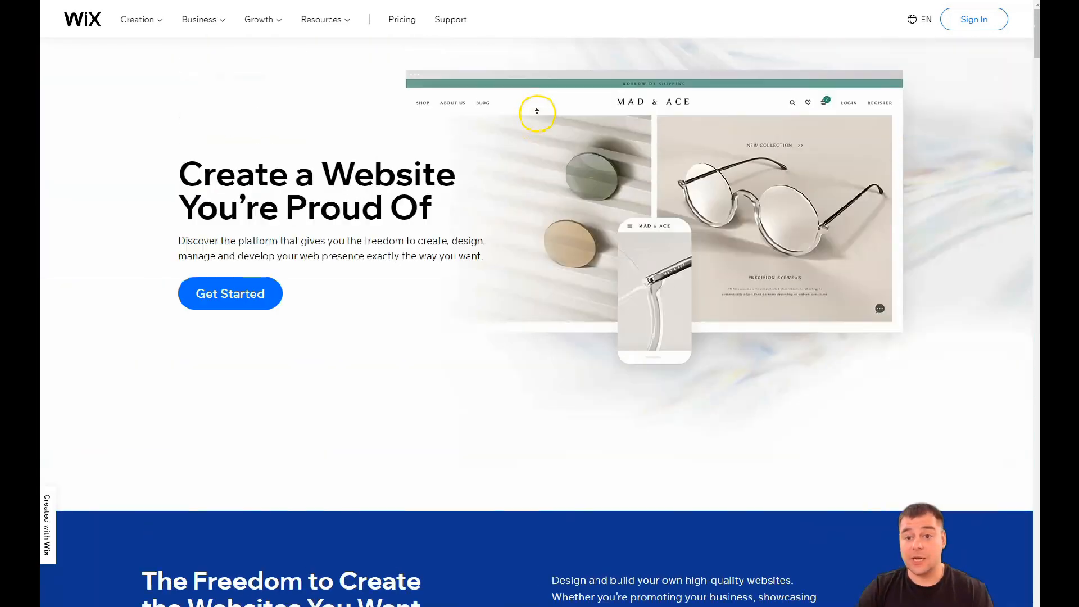
{"action": "left_click", "coordinate": [548, 134]}
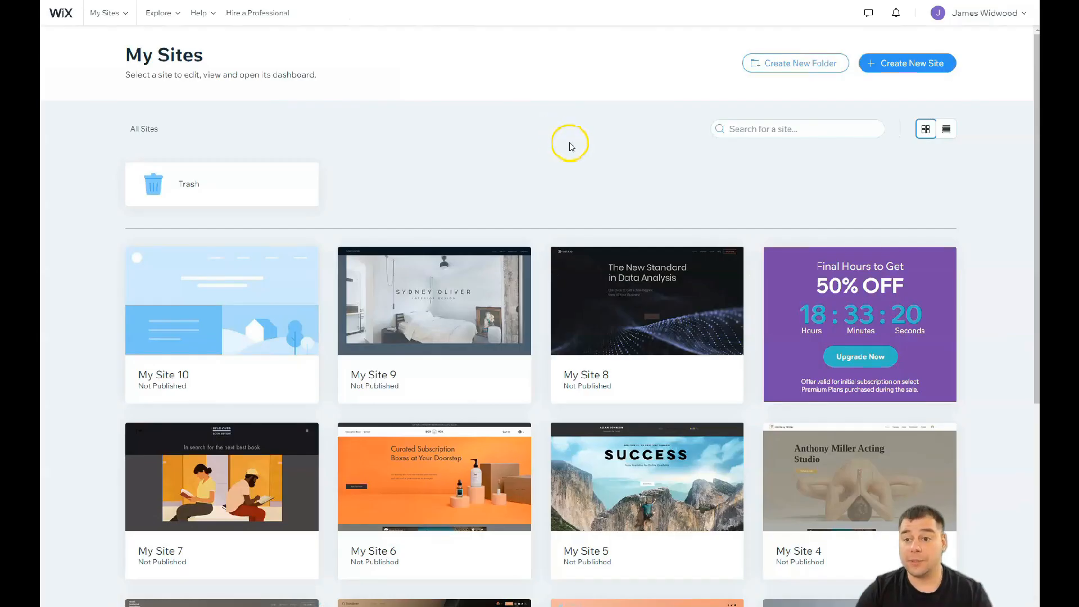
Start a new site in the Other category and choose to create it with the Editor from a template
{"action": "left_click", "coordinate": [893, 66]}
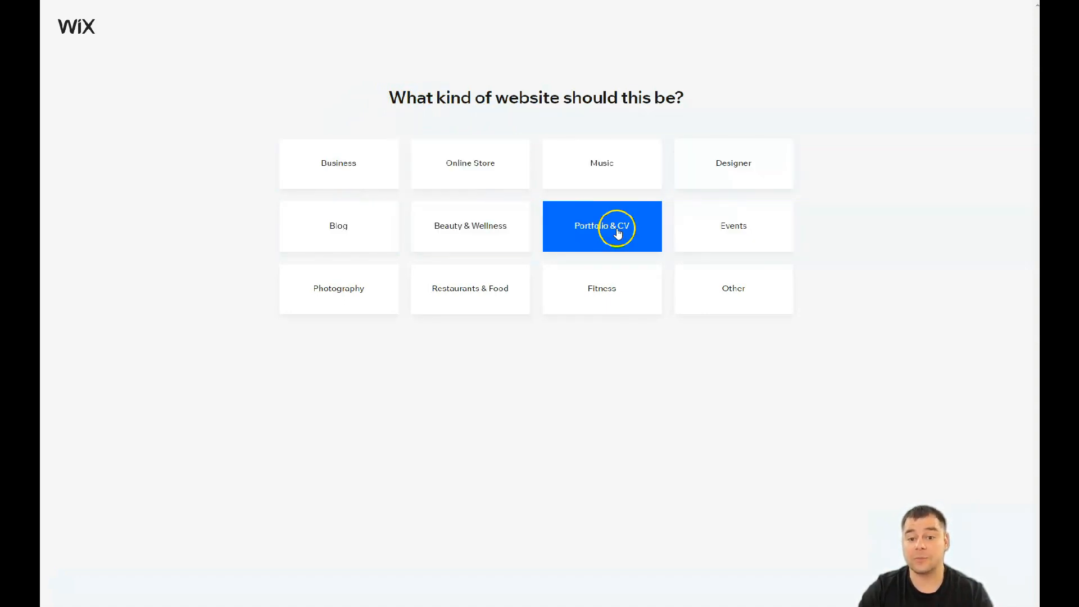
{"action": "left_click", "coordinate": [731, 297]}
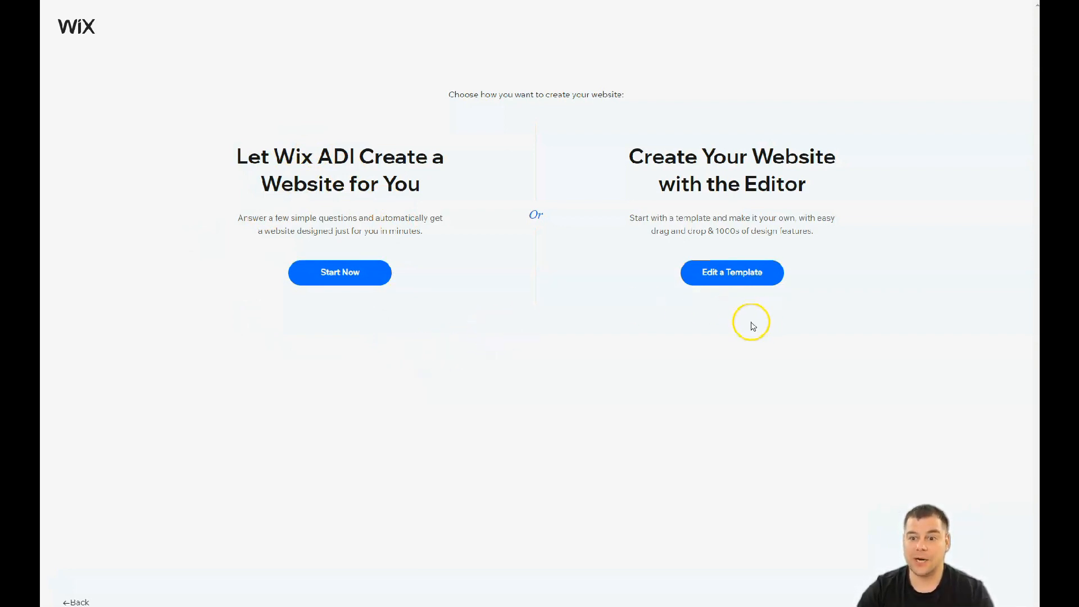
{"action": "left_click", "coordinate": [736, 280]}
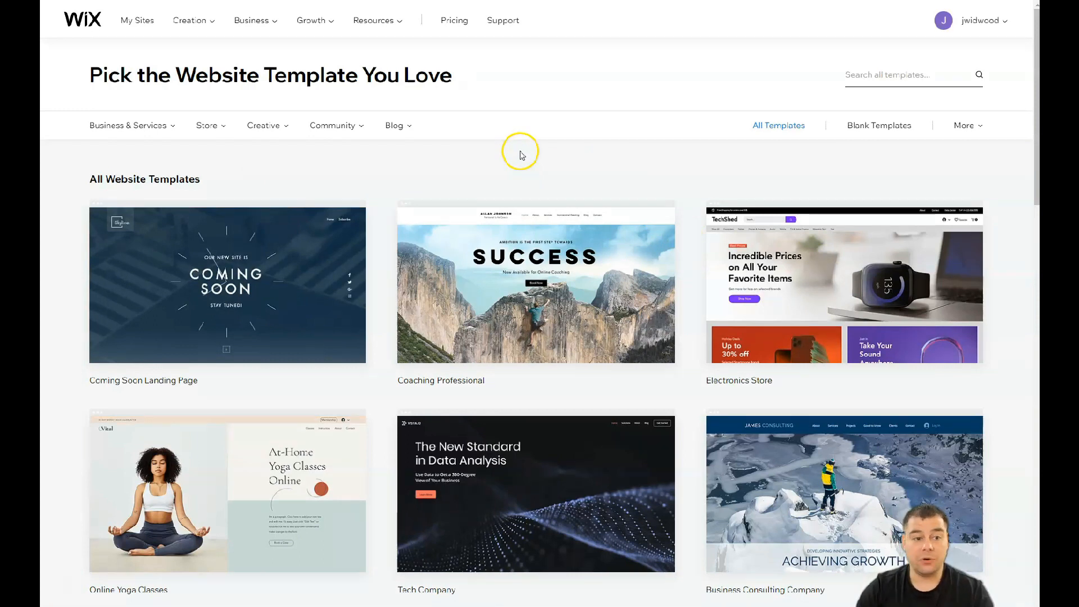
Look over the template categories from Business & Services to Blog, the blank website templates and the additional template filters
{"action": "mouse_move", "coordinate": [172, 127]}
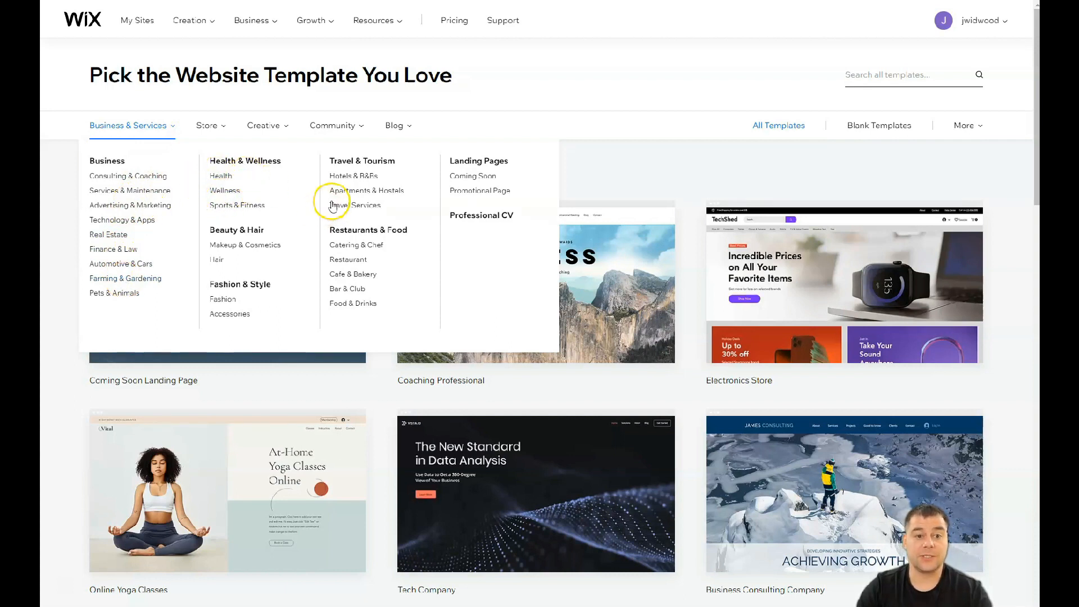
{"action": "mouse_move", "coordinate": [216, 129]}
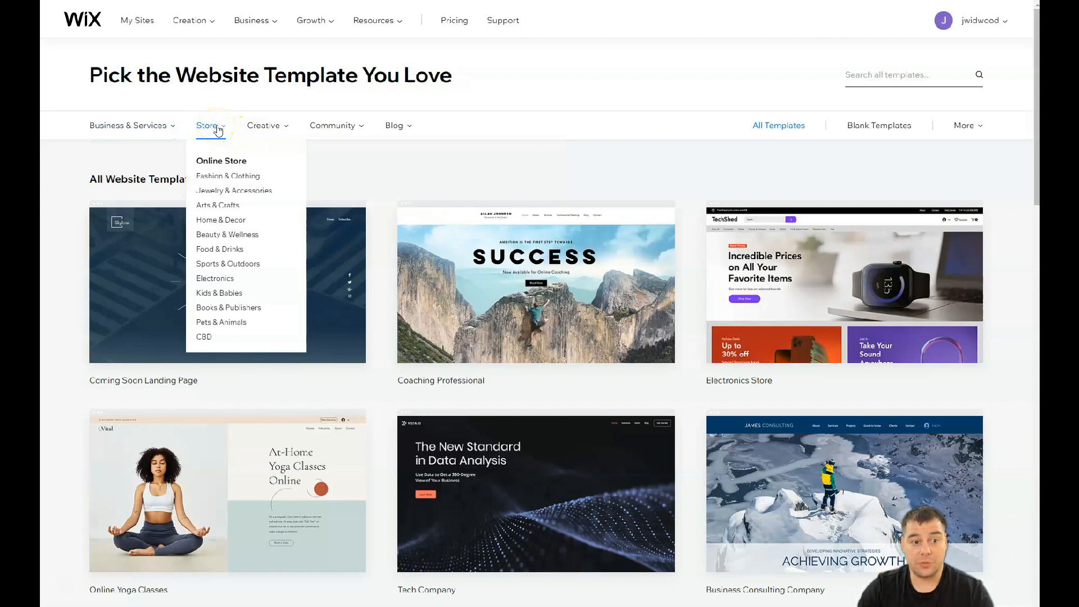
{"action": "mouse_move", "coordinate": [283, 132]}
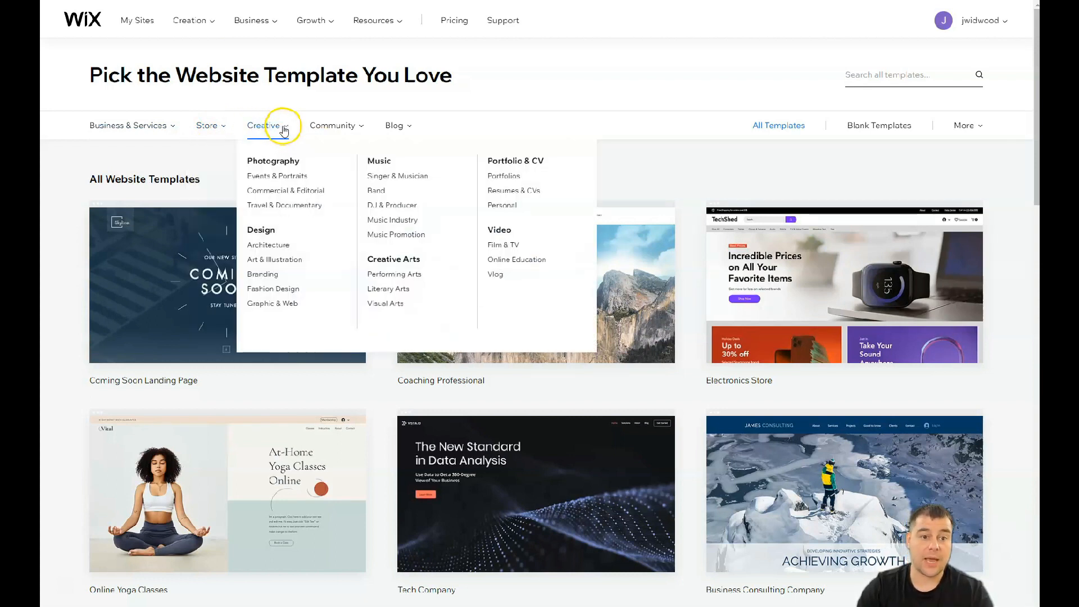
{"action": "mouse_move", "coordinate": [340, 129]}
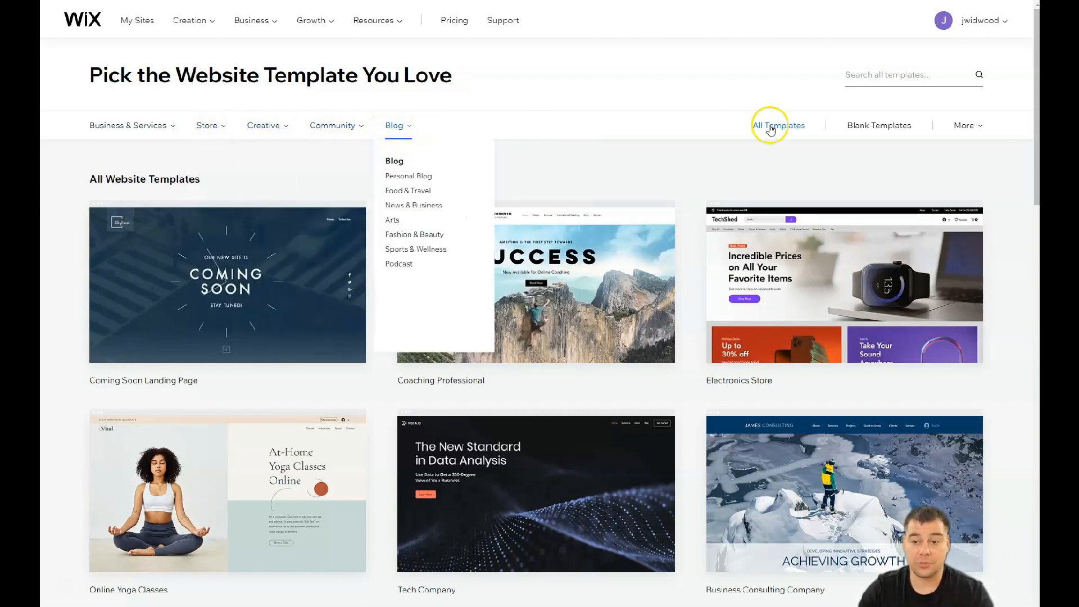
{"action": "left_click", "coordinate": [880, 127]}
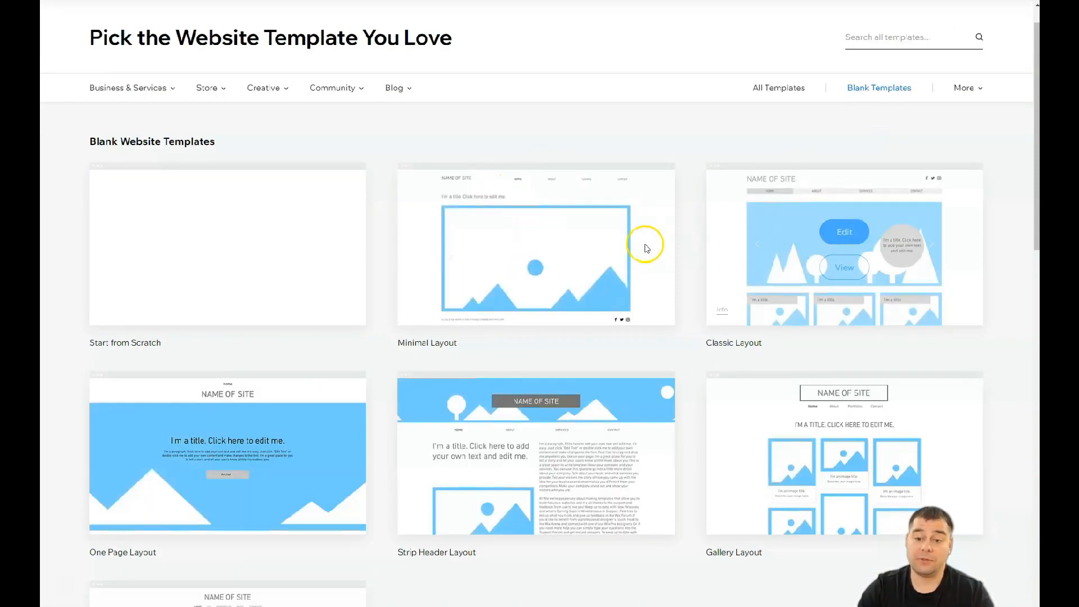
{"action": "scroll", "coordinate": [643, 241], "scroll_direction": "down", "scroll_amount": 3}
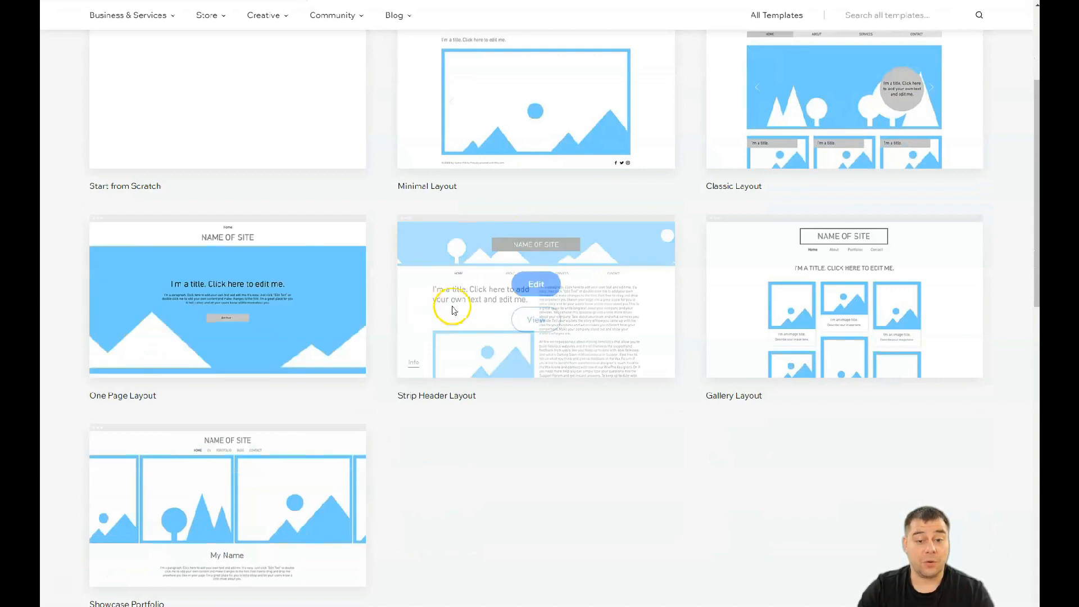
{"action": "scroll", "coordinate": [330, 274], "scroll_direction": "down", "scroll_amount": 4}
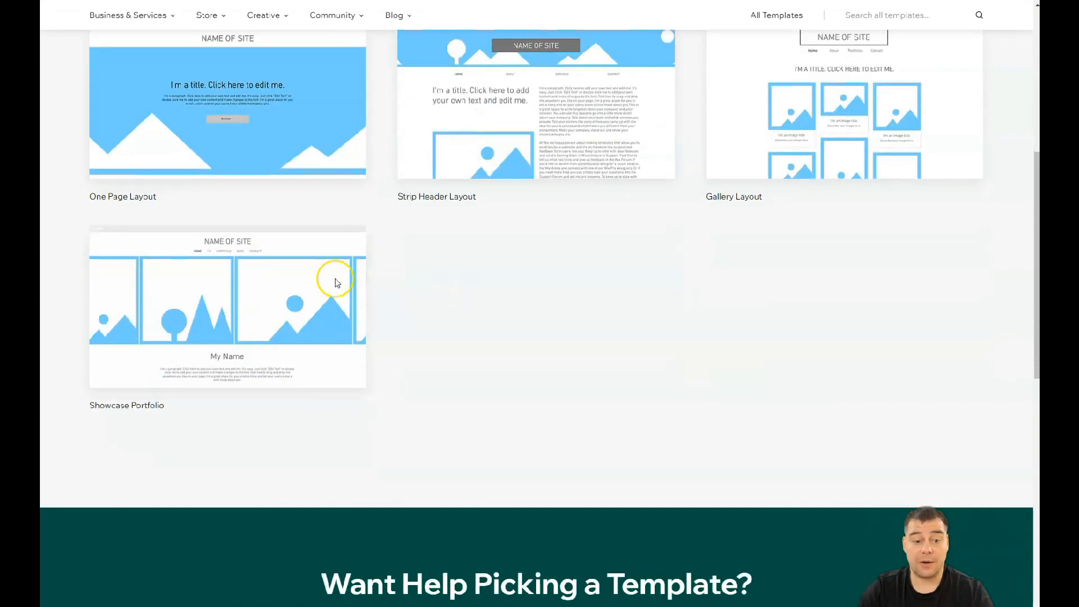
{"action": "scroll", "coordinate": [393, 279], "scroll_direction": "up", "scroll_amount": 8}
{"action": "mouse_move", "coordinate": [978, 133]}
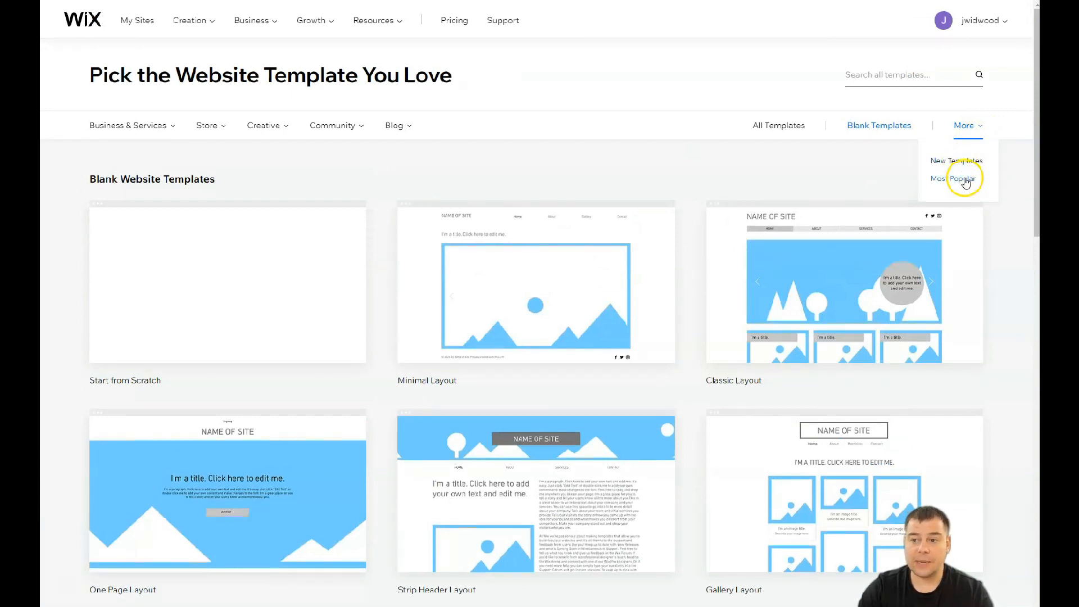
Show all website templates again and browse the designs on results page 5
{"action": "left_click", "coordinate": [777, 125]}
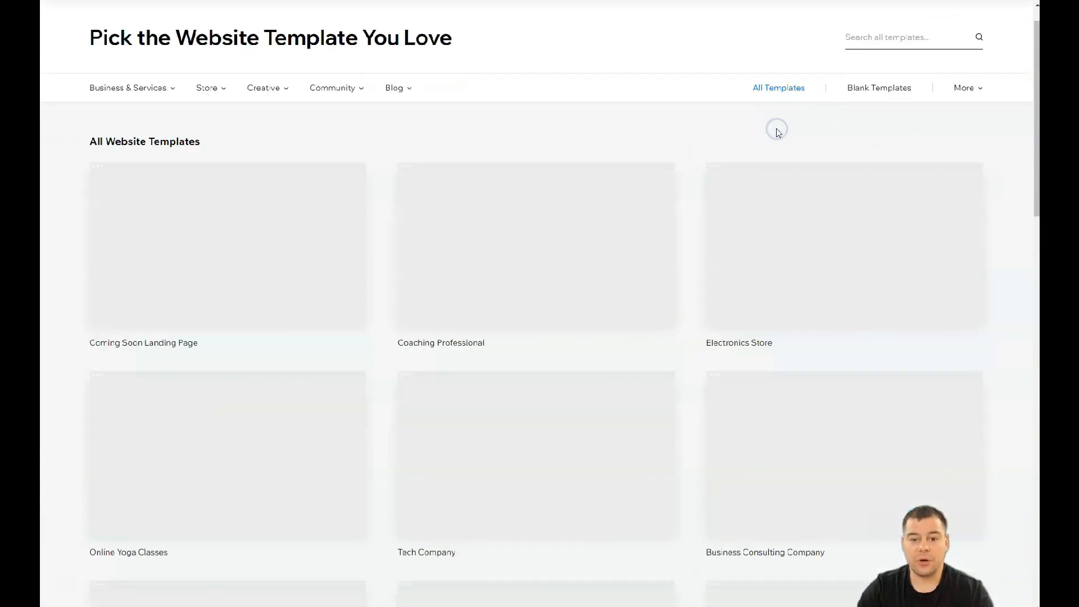
{"action": "scroll", "coordinate": [595, 354], "scroll_direction": "down", "scroll_amount": 6}
{"action": "scroll", "coordinate": [579, 349], "scroll_direction": "down", "scroll_amount": 5}
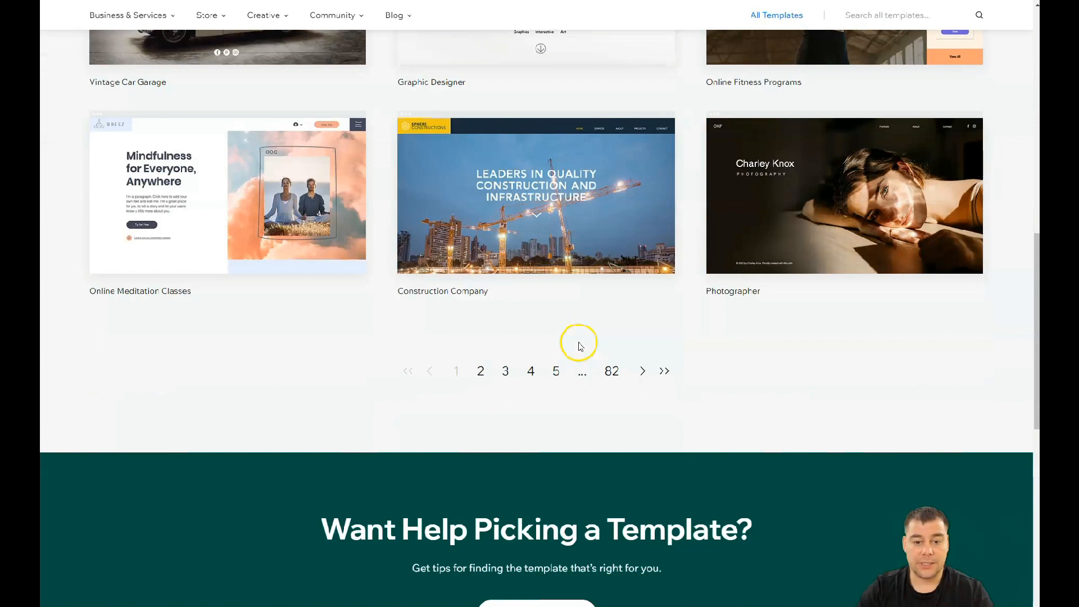
{"action": "left_click", "coordinate": [559, 371]}
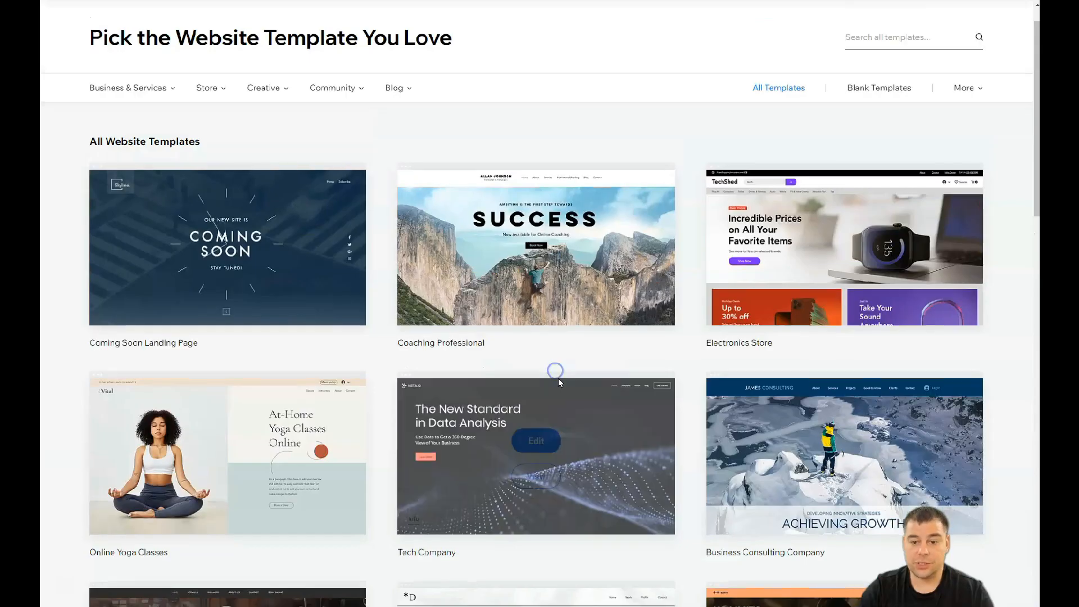
{"action": "scroll", "coordinate": [581, 427], "scroll_direction": "down", "scroll_amount": 10}
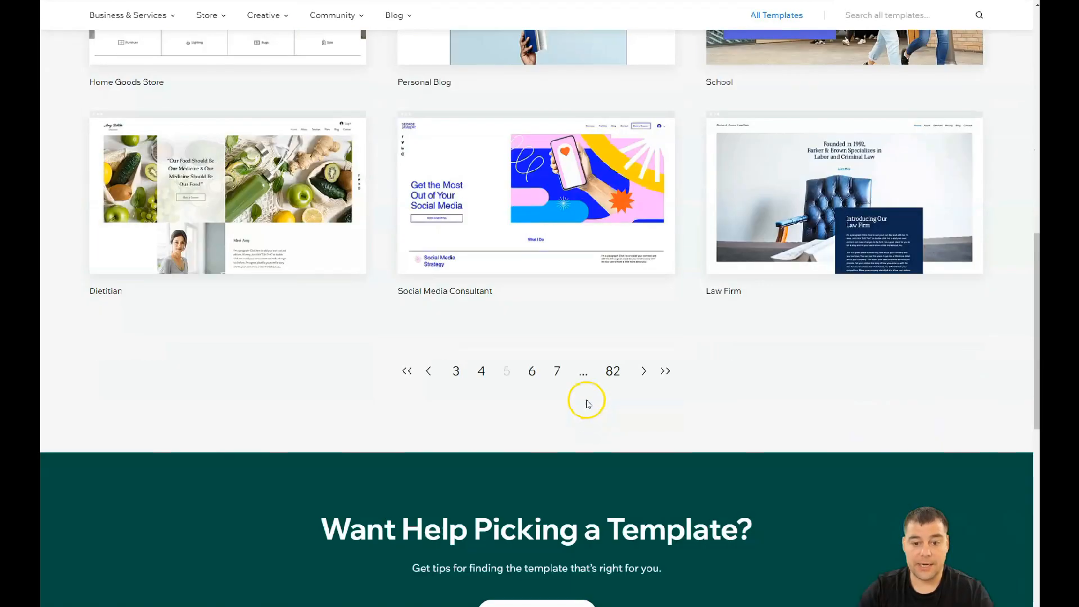
{"action": "scroll", "coordinate": [586, 404], "scroll_direction": "up", "scroll_amount": 5}
{"action": "scroll", "coordinate": [585, 396], "scroll_direction": "down", "scroll_amount": 3}
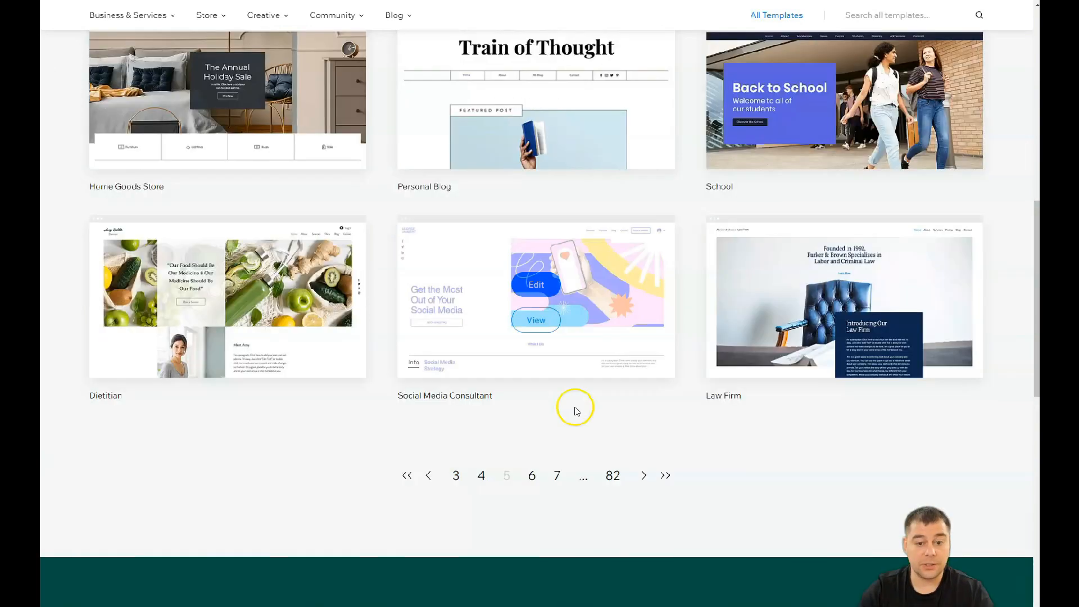
Go to results page 7 of the templates and open the Accessories Store template for editing
{"action": "left_click", "coordinate": [557, 475]}
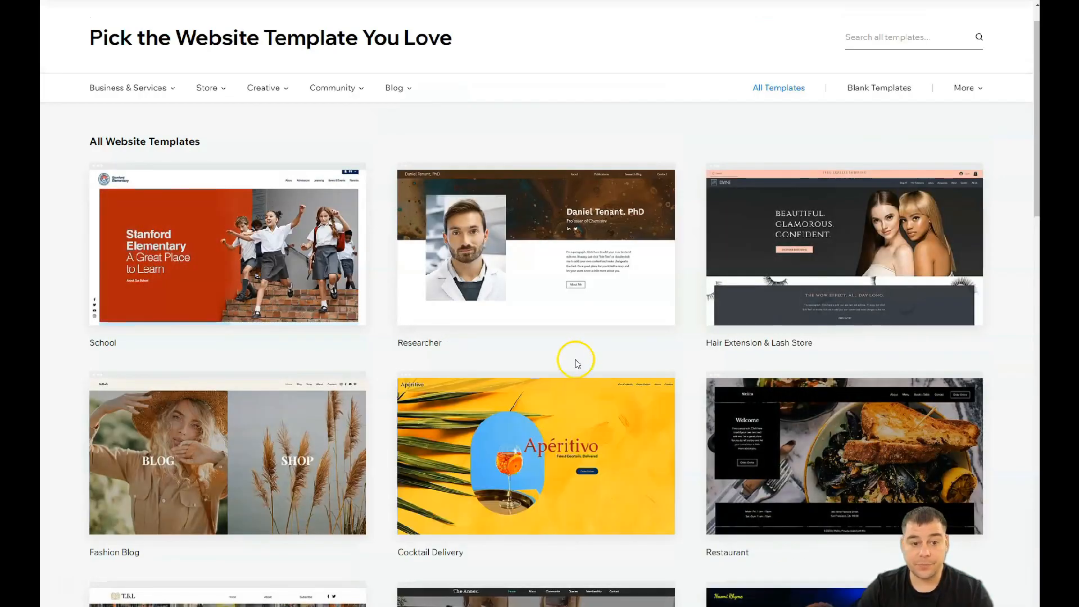
{"action": "scroll", "coordinate": [579, 367], "scroll_direction": "down", "scroll_amount": 5}
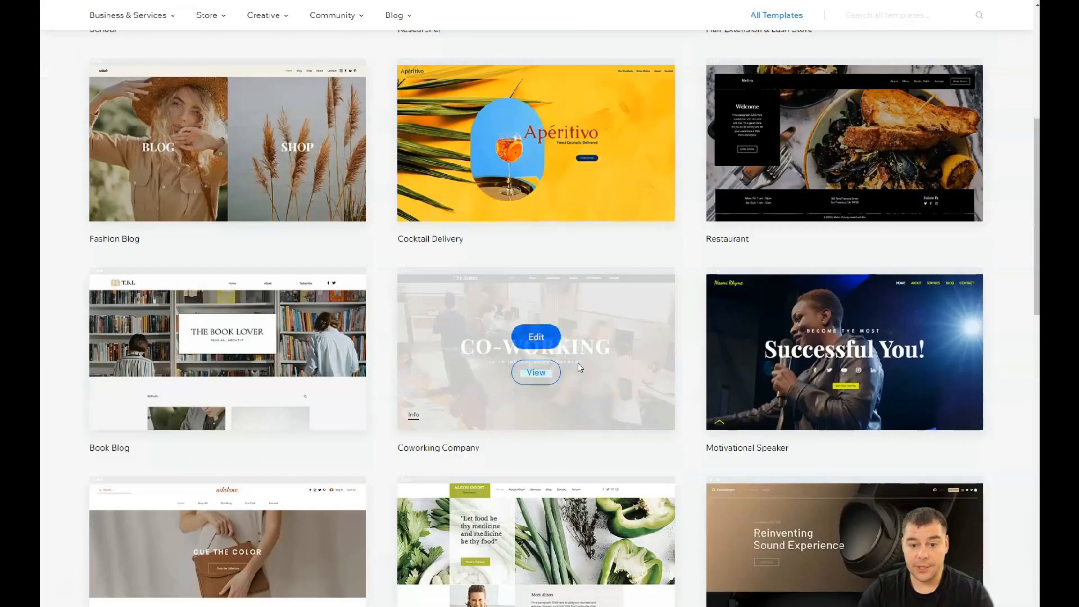
{"action": "scroll", "coordinate": [608, 359], "scroll_direction": "down", "scroll_amount": 5}
{"action": "mouse_move", "coordinate": [253, 301]}
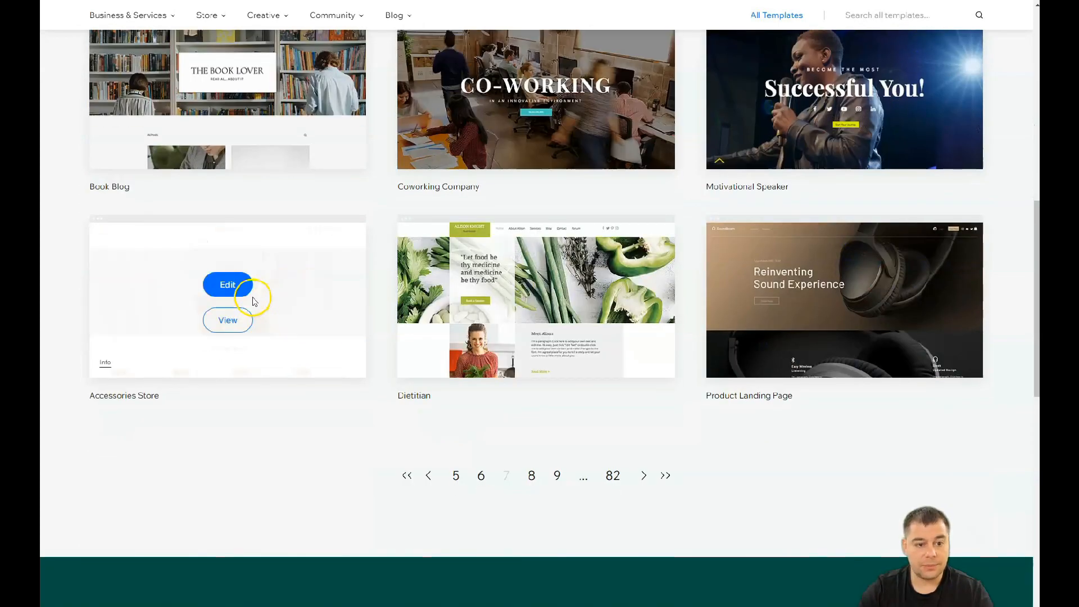
{"action": "left_click", "coordinate": [227, 284]}
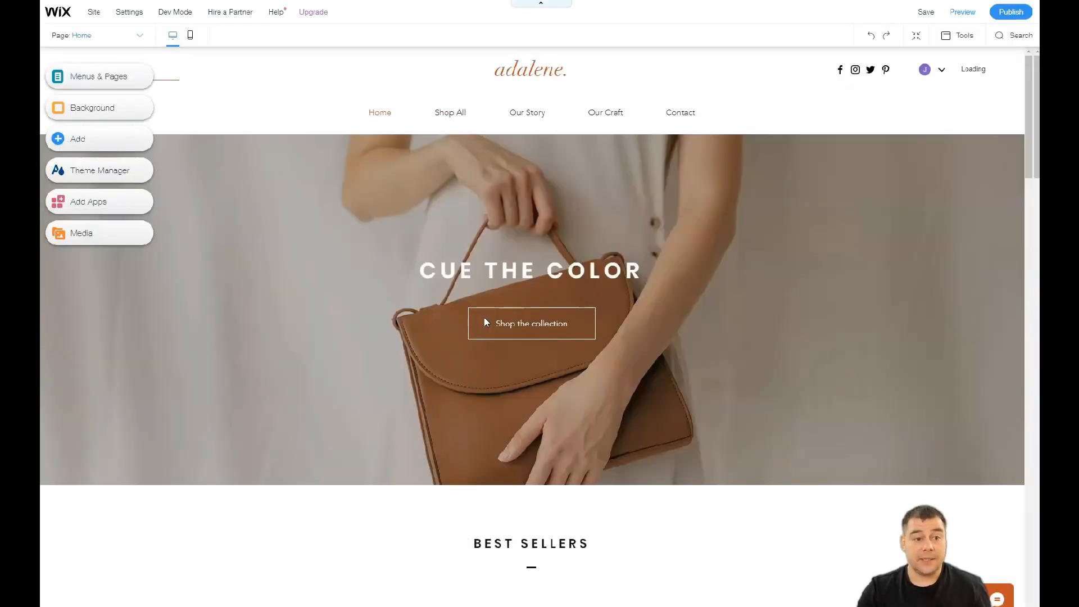
Look through the store template's home page down to the footer and back, and switch the editor to Zoom Out mode
{"action": "scroll", "coordinate": [540, 348], "scroll_direction": "down", "scroll_amount": 7}
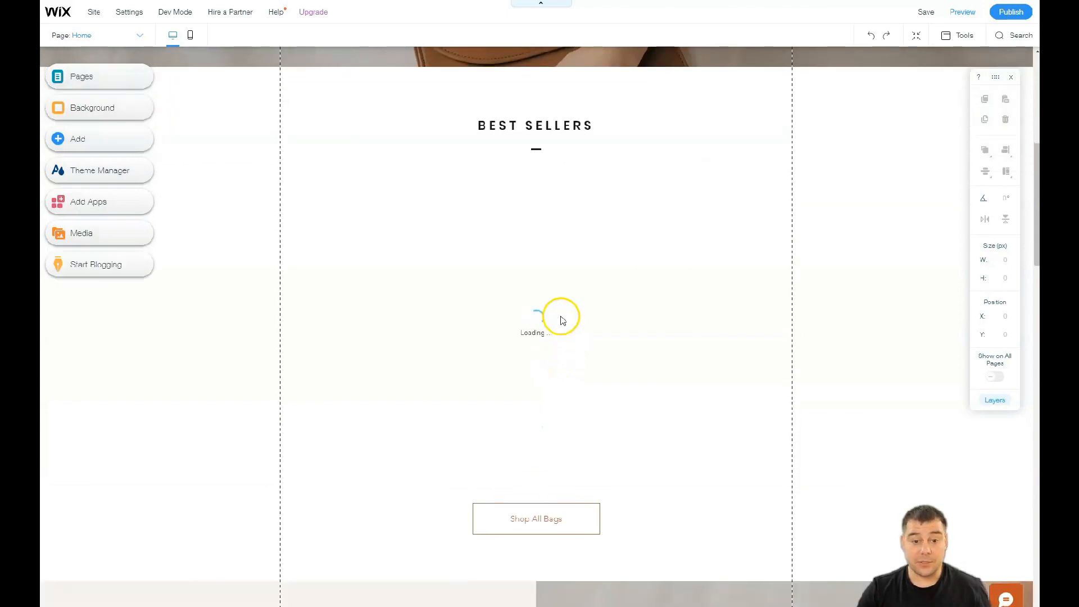
{"action": "scroll", "coordinate": [564, 314], "scroll_direction": "down", "scroll_amount": 14}
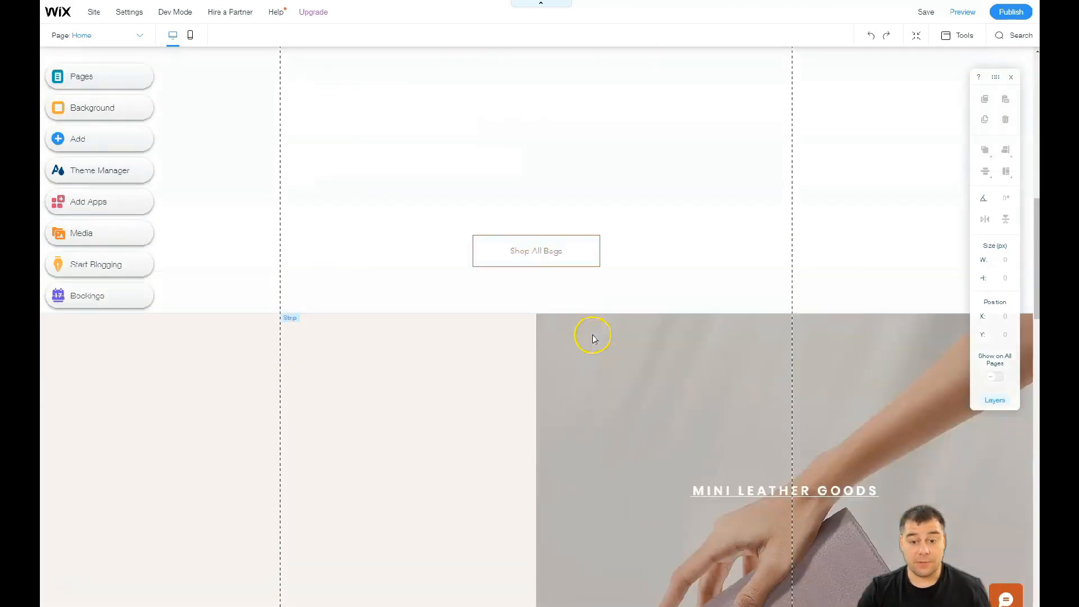
{"action": "scroll", "coordinate": [563, 324], "scroll_direction": "down", "scroll_amount": 15}
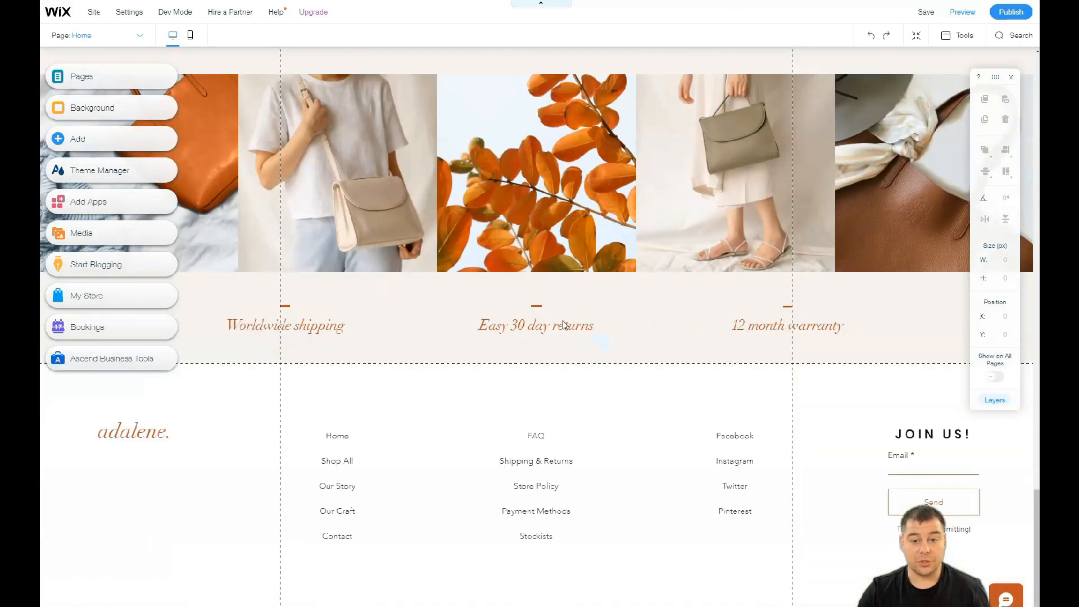
{"action": "scroll", "coordinate": [562, 320], "scroll_direction": "down", "scroll_amount": 2}
{"action": "scroll", "coordinate": [562, 316], "scroll_direction": "up", "scroll_amount": 15}
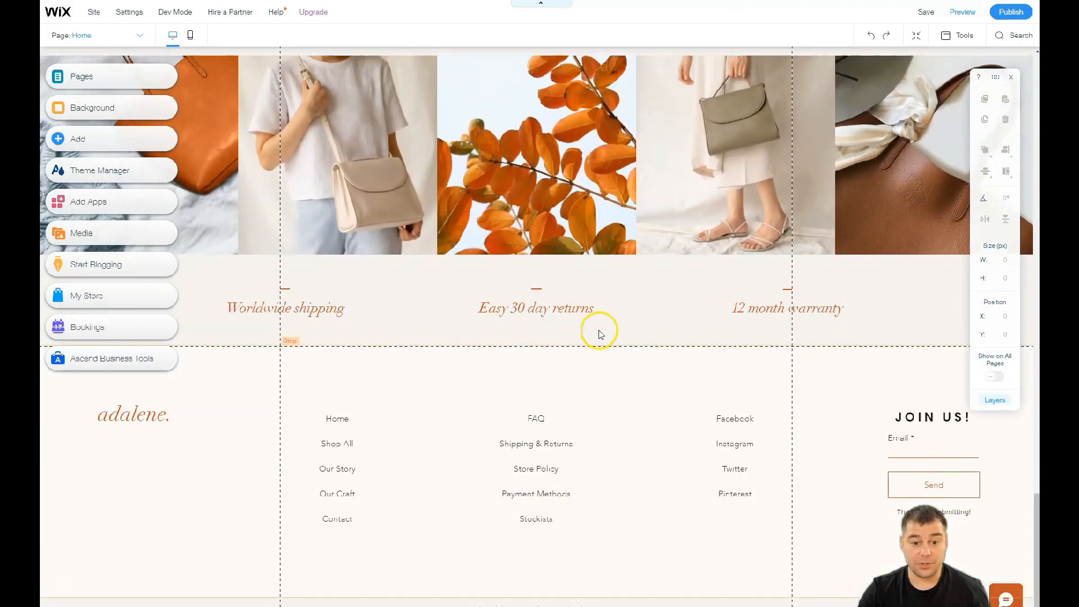
{"action": "scroll", "coordinate": [599, 331], "scroll_direction": "up", "scroll_amount": 15}
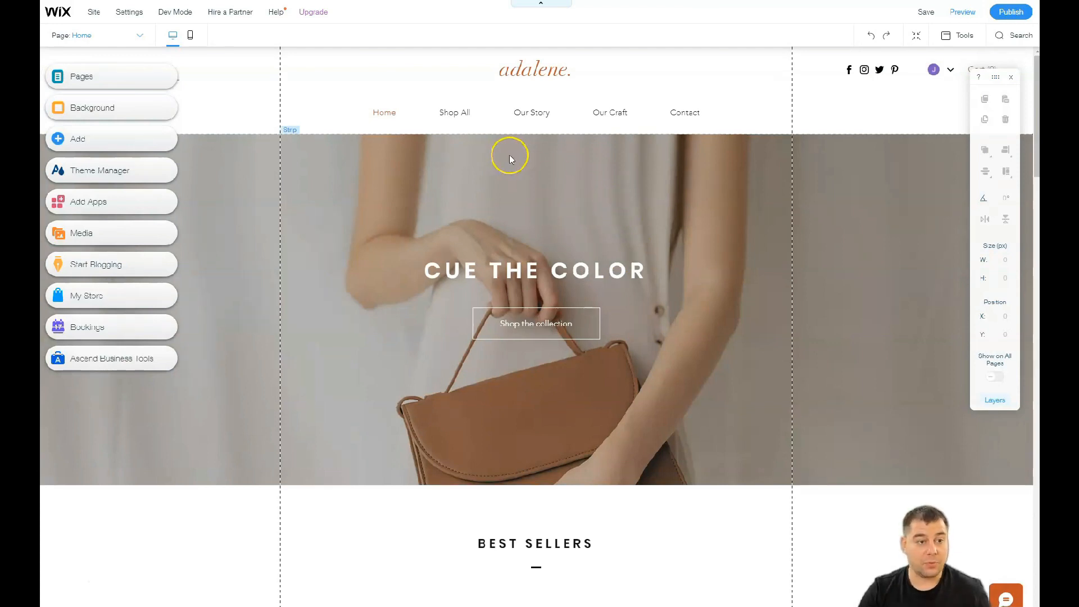
{"action": "left_click", "coordinate": [916, 38]}
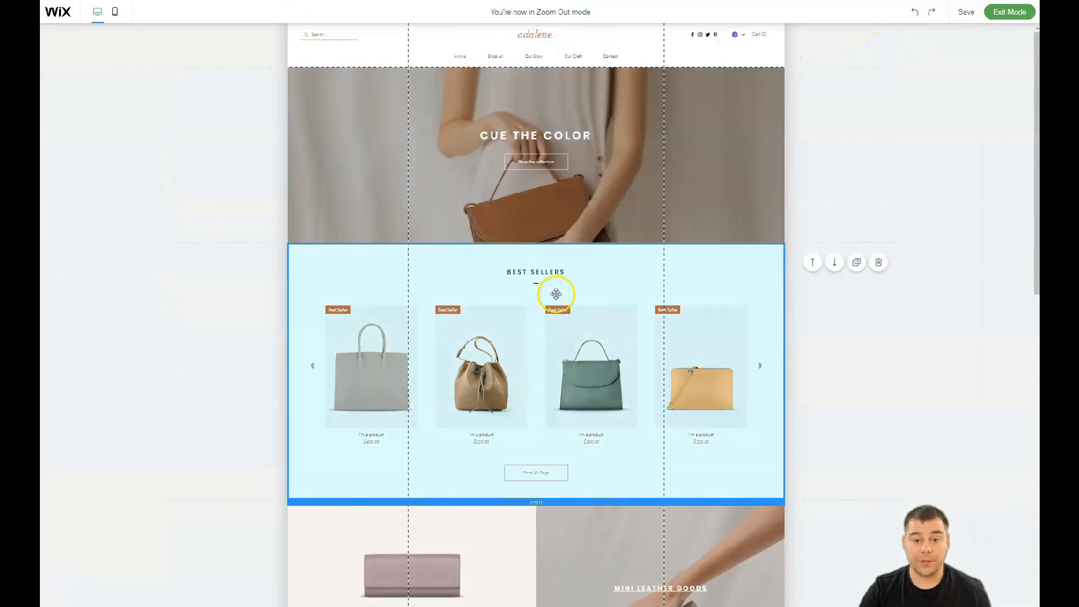
Move the Leather Belts section up above the Mini Leather Goods section
{"action": "scroll", "coordinate": [555, 294], "scroll_direction": "down", "scroll_amount": 6}
{"action": "scroll", "coordinate": [578, 365], "scroll_direction": "down", "scroll_amount": 1}
{"action": "scroll", "coordinate": [583, 346], "scroll_direction": "down", "scroll_amount": 2}
{"action": "scroll", "coordinate": [576, 256], "scroll_direction": "up", "scroll_amount": 2}
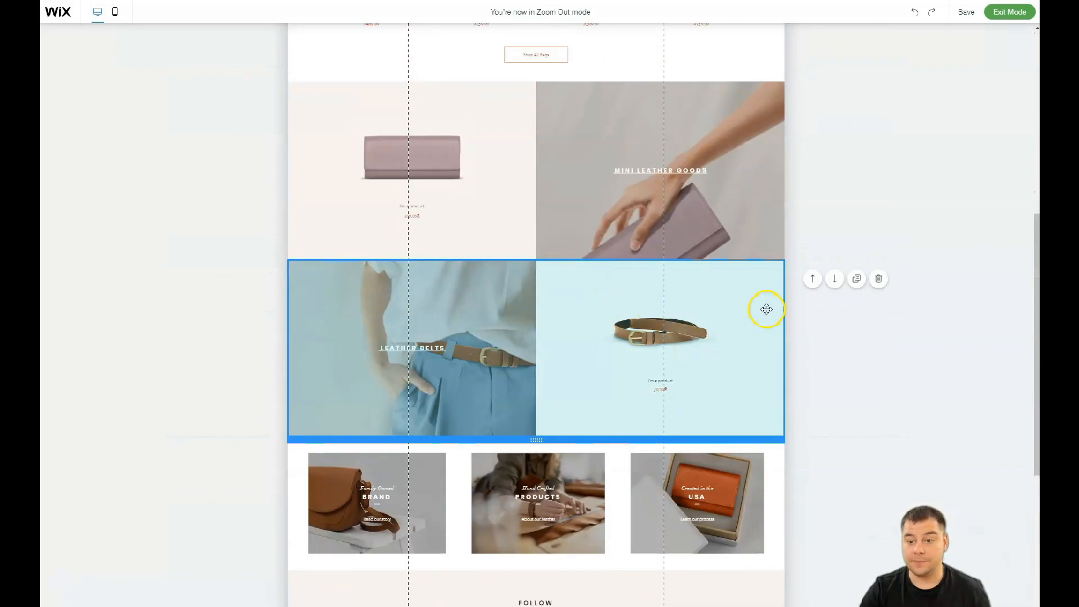
{"action": "left_click", "coordinate": [812, 279]}
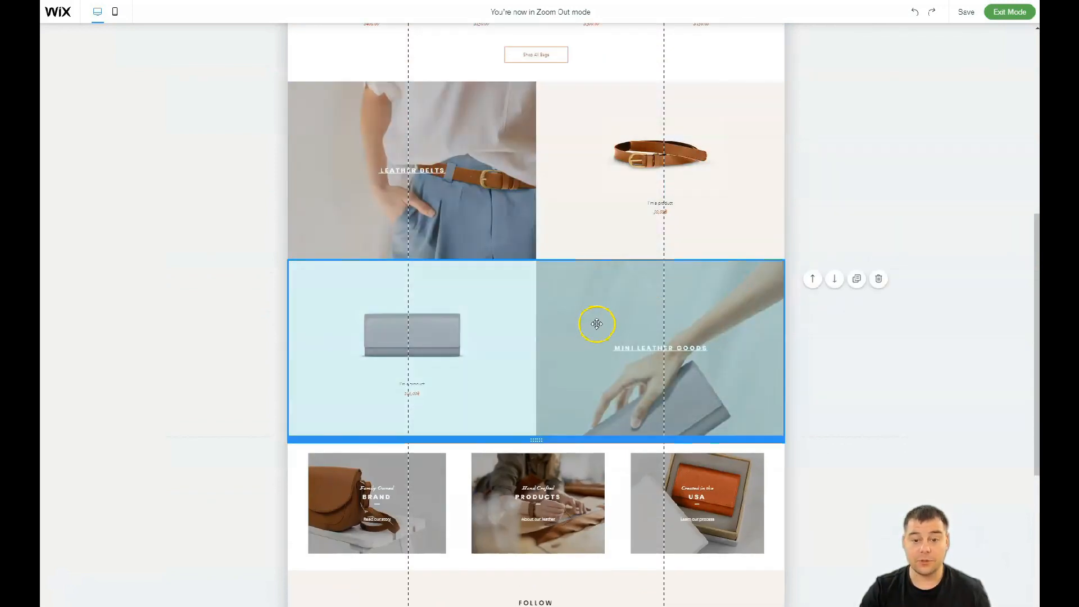
Delete the Follow Adalene on Instagram section from the home page and leave Zoom Out mode
{"action": "scroll", "coordinate": [615, 279], "scroll_direction": "down", "scroll_amount": 5}
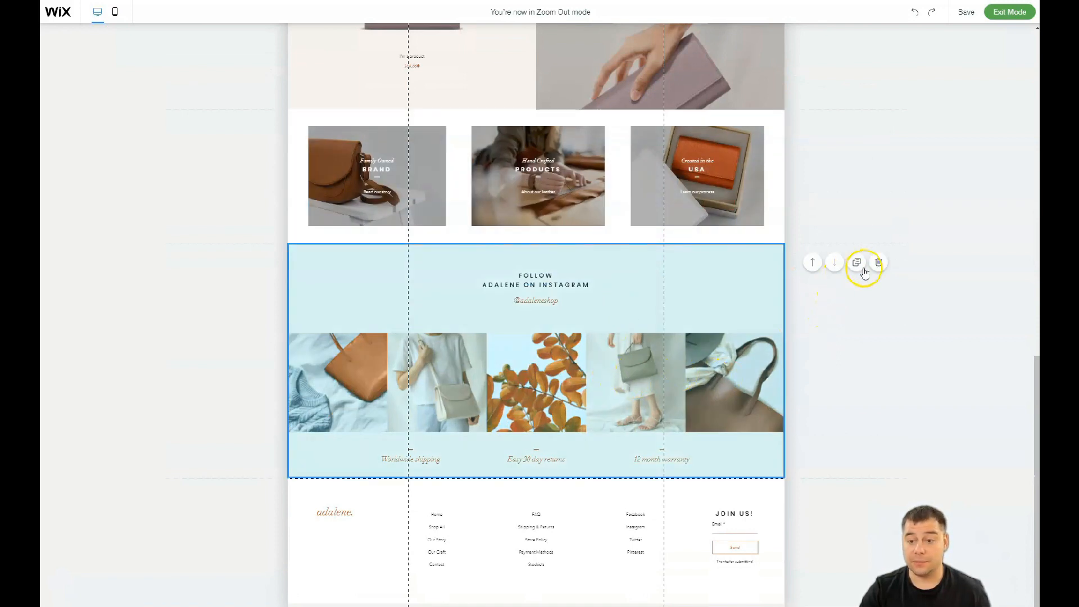
{"action": "left_click", "coordinate": [878, 264]}
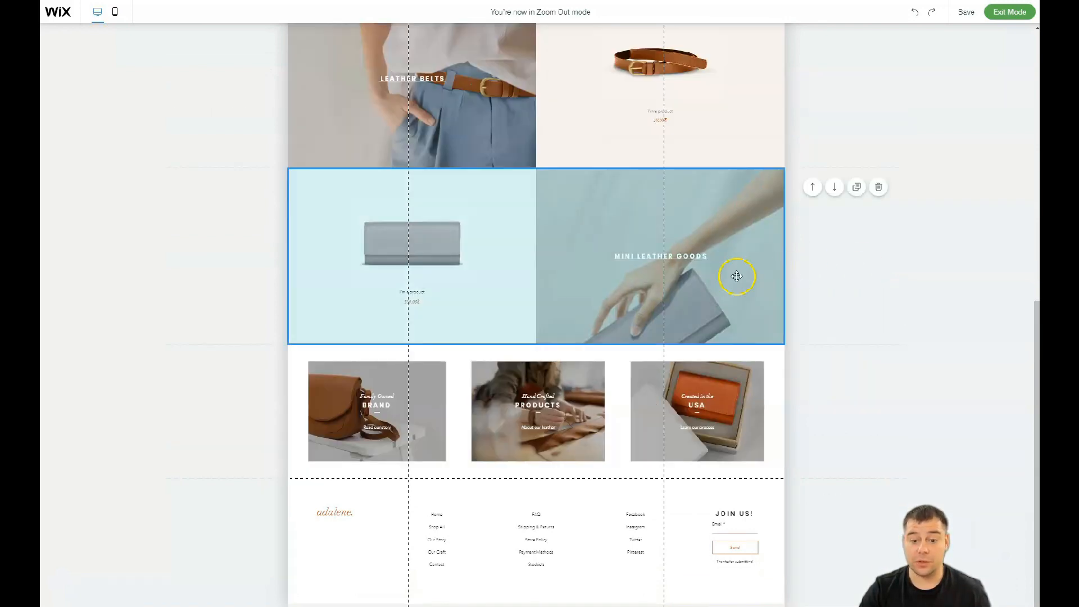
{"action": "scroll", "coordinate": [584, 388], "scroll_direction": "up", "scroll_amount": 10}
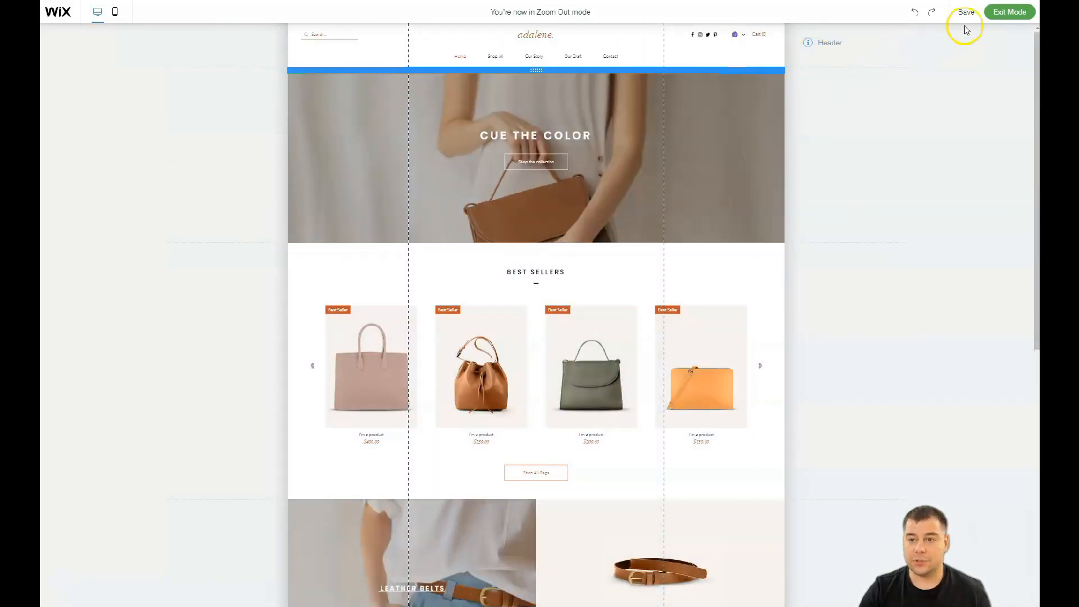
{"action": "left_click", "coordinate": [997, 16]}
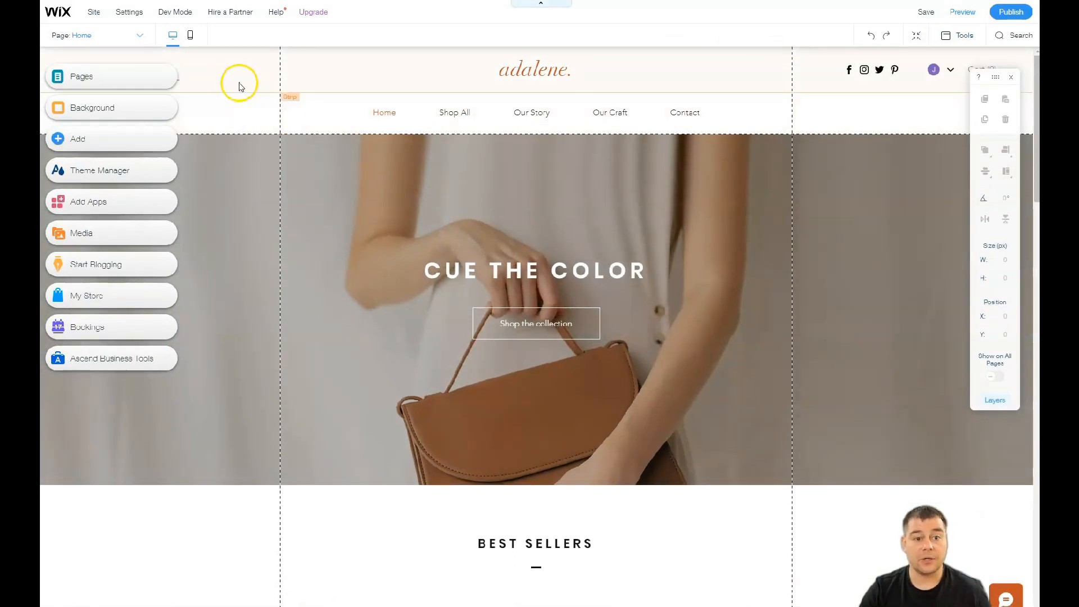
Look through the available header designs for the site header and close them without choosing one
{"action": "left_click", "coordinate": [258, 125]}
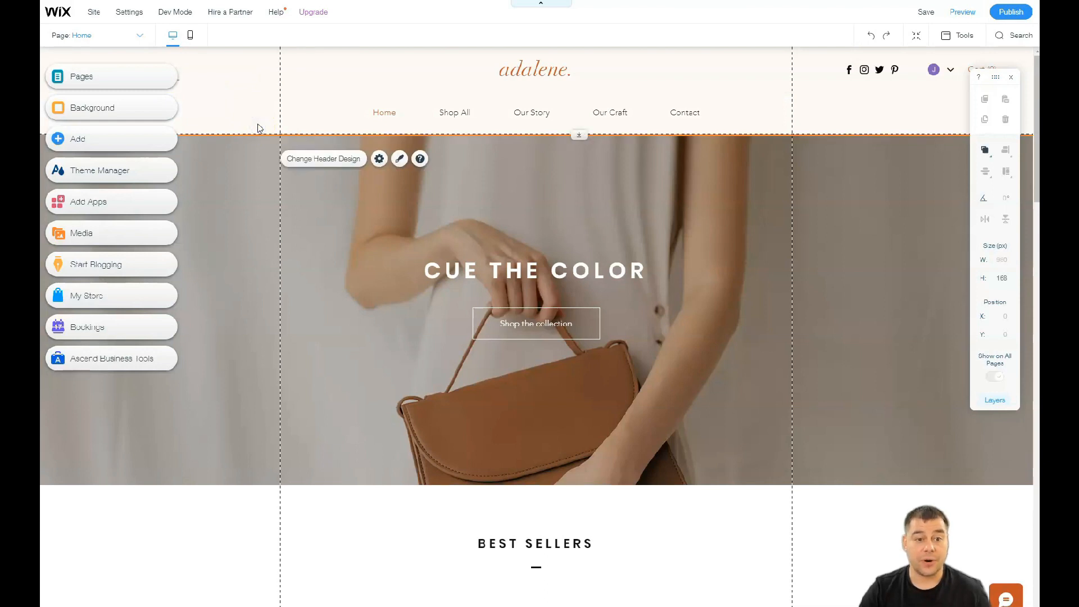
{"action": "left_click", "coordinate": [303, 163]}
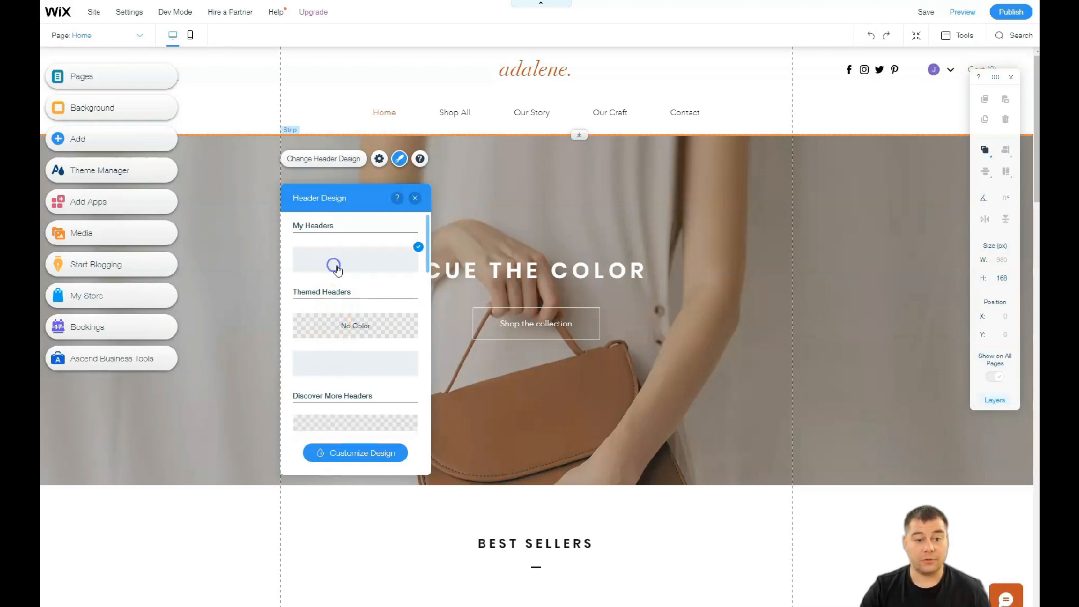
{"action": "scroll", "coordinate": [345, 408], "scroll_direction": "down", "scroll_amount": 3}
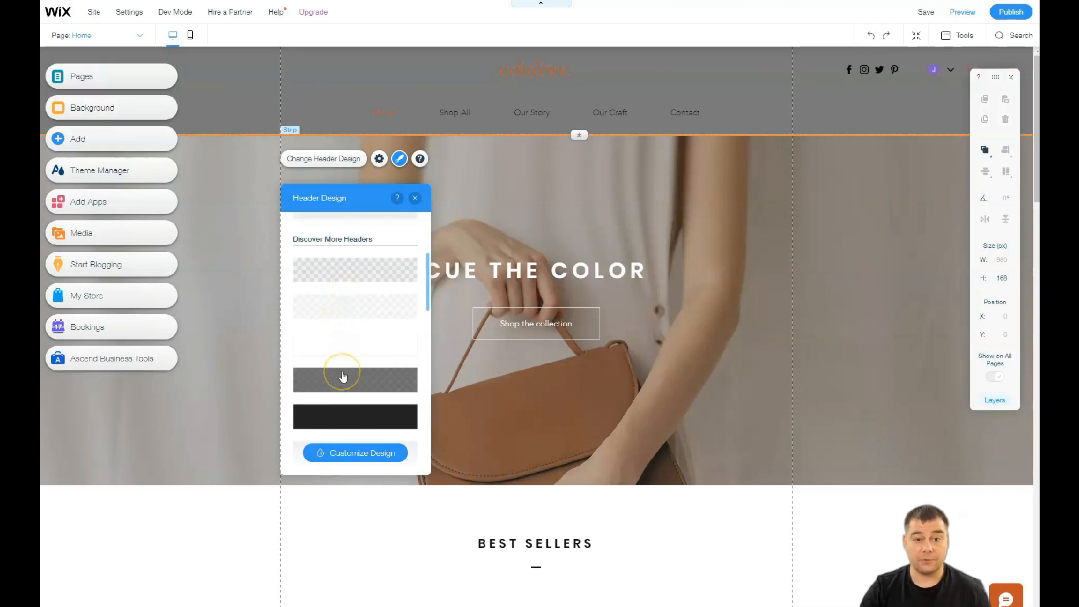
{"action": "left_click", "coordinate": [416, 199]}
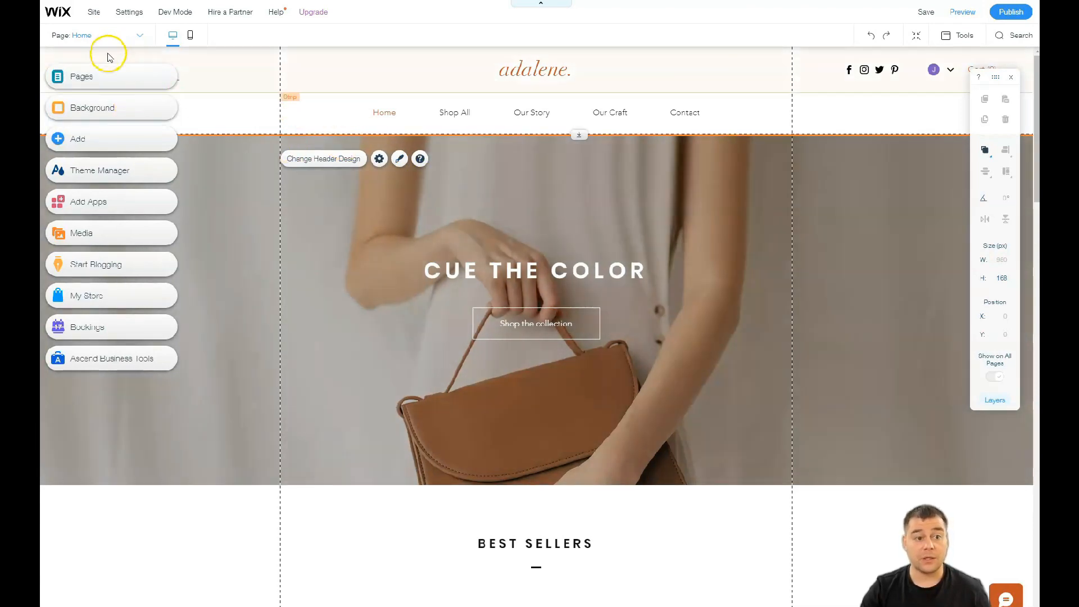
Open the list of main pages, dismissing its tip about menus, and show the options for the Our Story page
{"action": "left_click", "coordinate": [90, 78]}
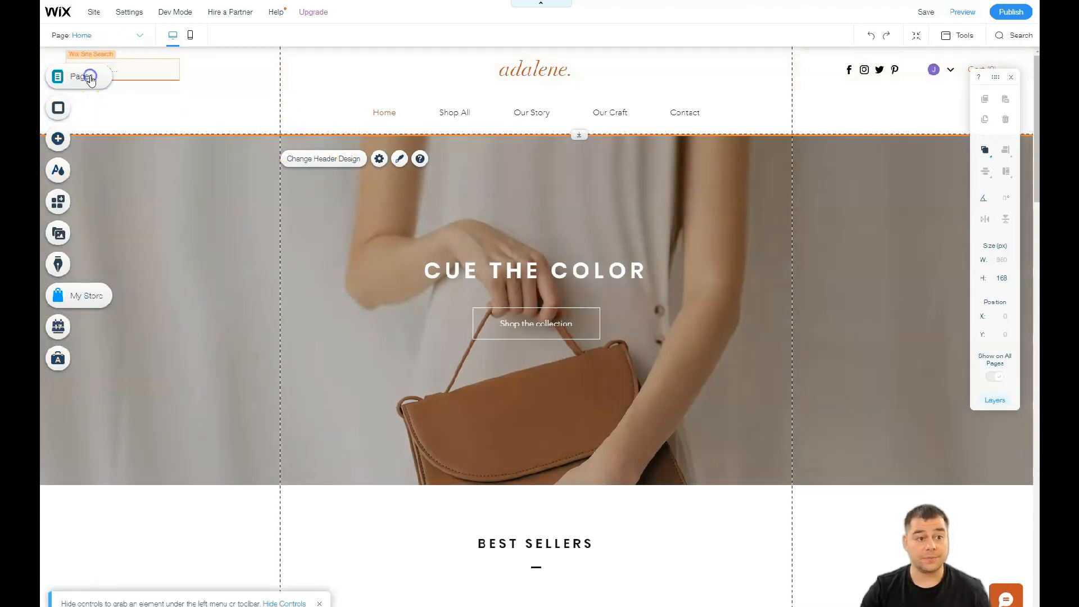
{"action": "left_click", "coordinate": [57, 78]}
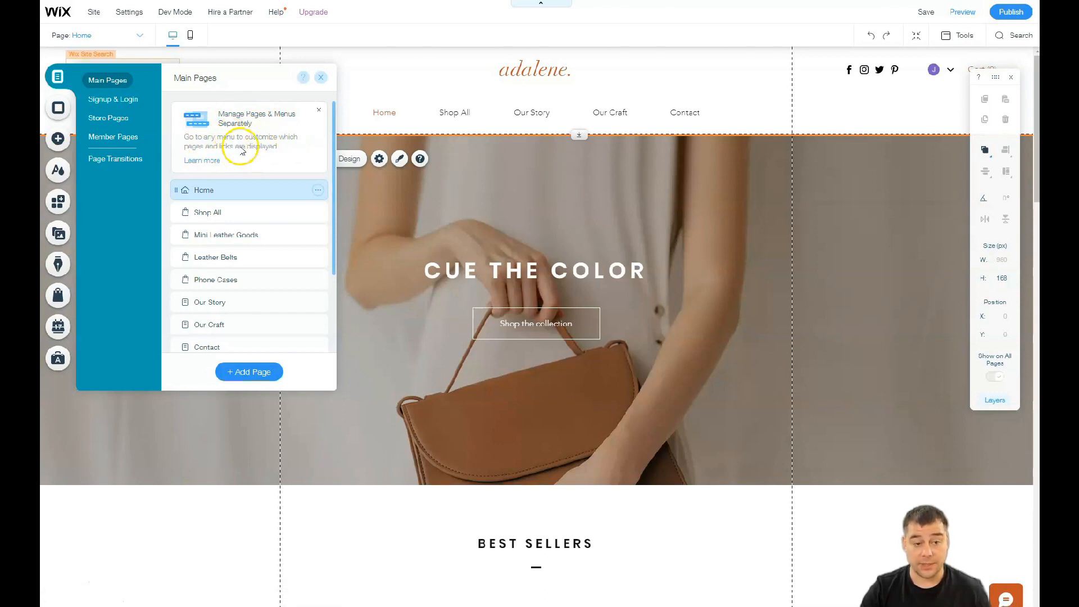
{"action": "left_click", "coordinate": [318, 110]}
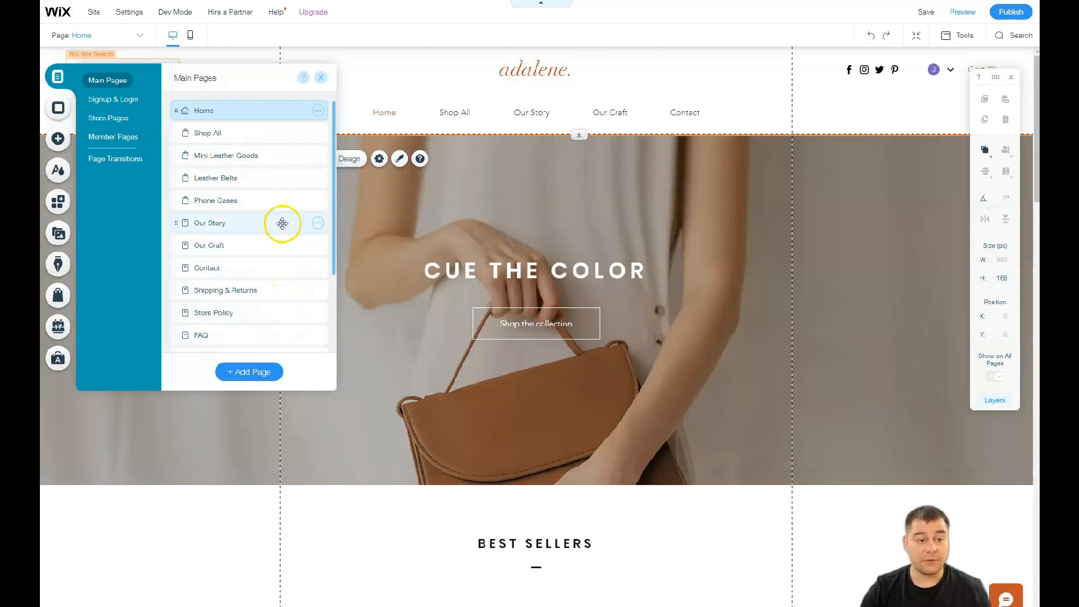
{"action": "left_click", "coordinate": [316, 224]}
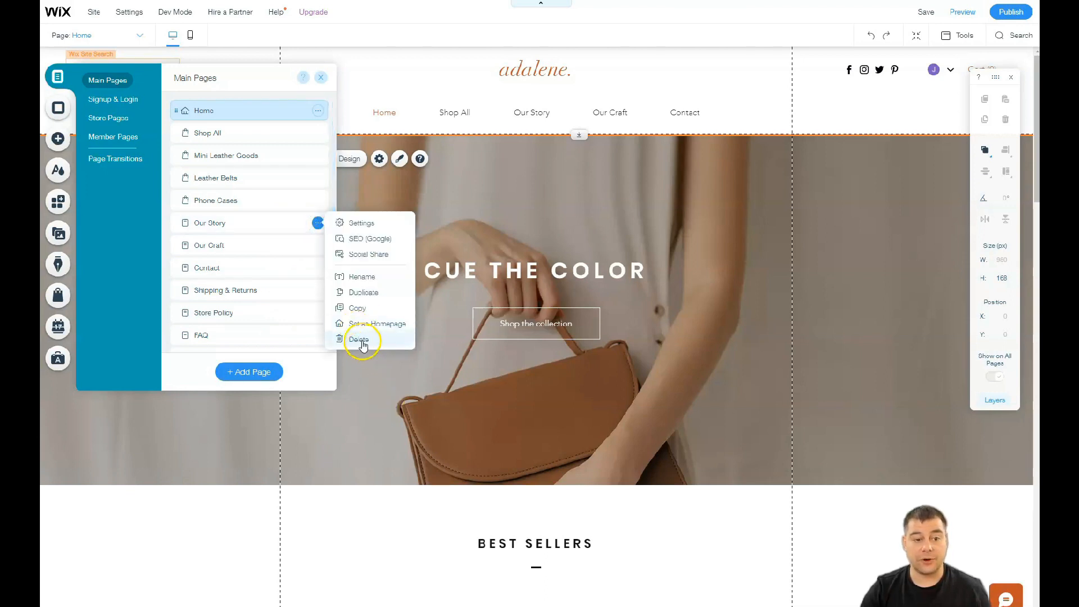
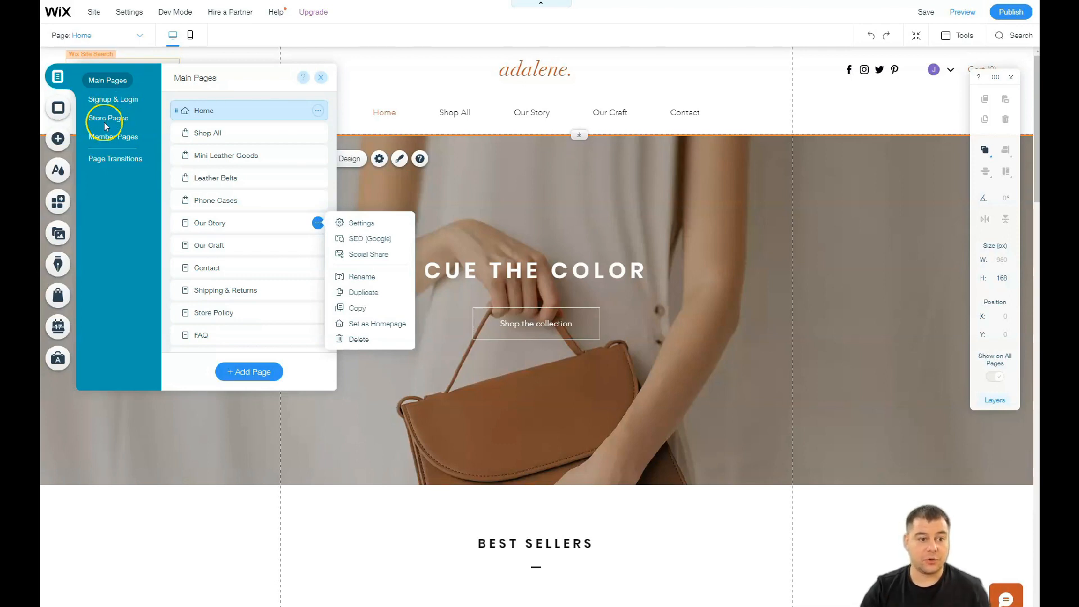
Look at the available page transition effects and close the page manager
{"action": "left_click", "coordinate": [110, 160]}
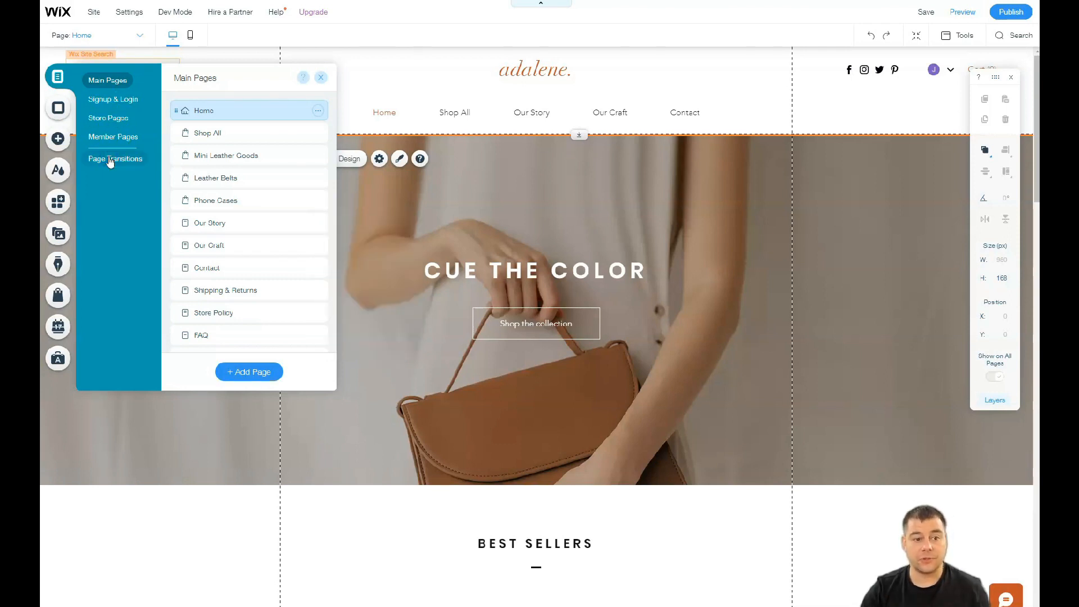
{"action": "left_click", "coordinate": [109, 159]}
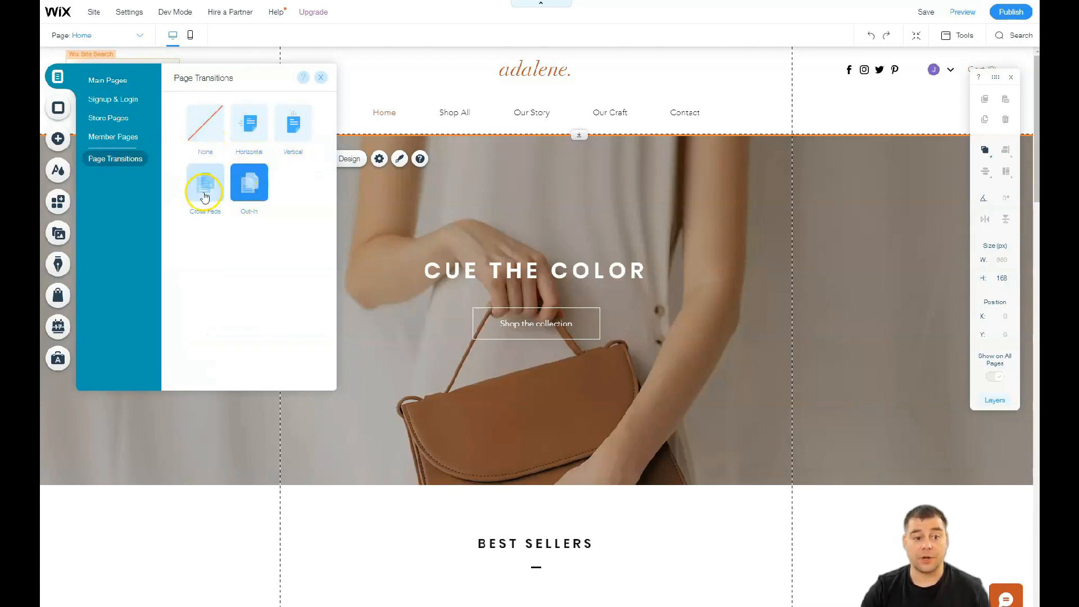
{"action": "left_click", "coordinate": [318, 81]}
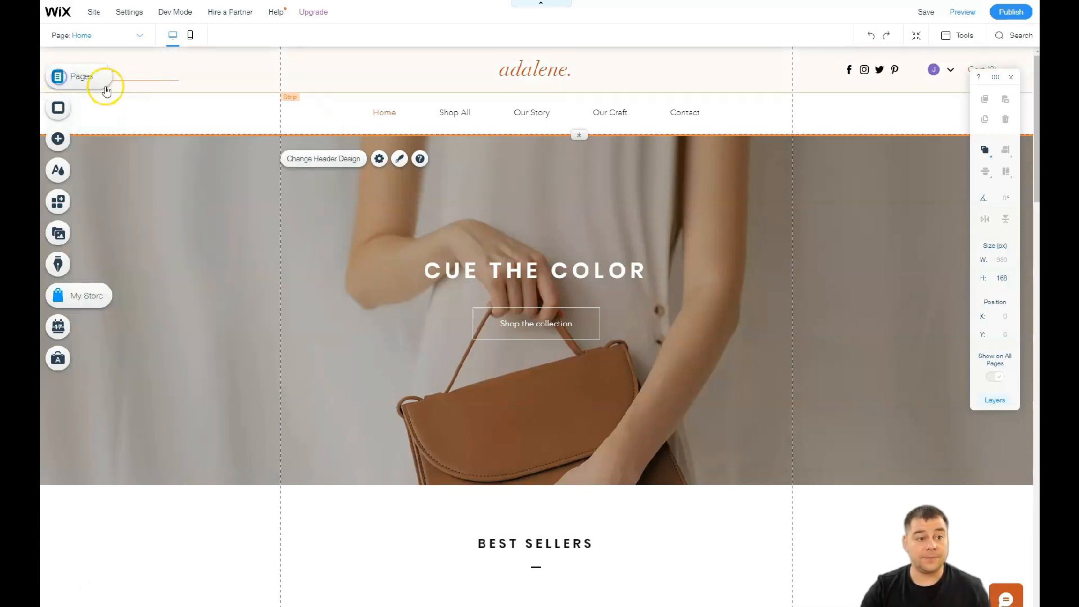
Review the Home page's info and layout options in its page settings and close the floating editing toolbar
{"action": "left_click", "coordinate": [106, 89]}
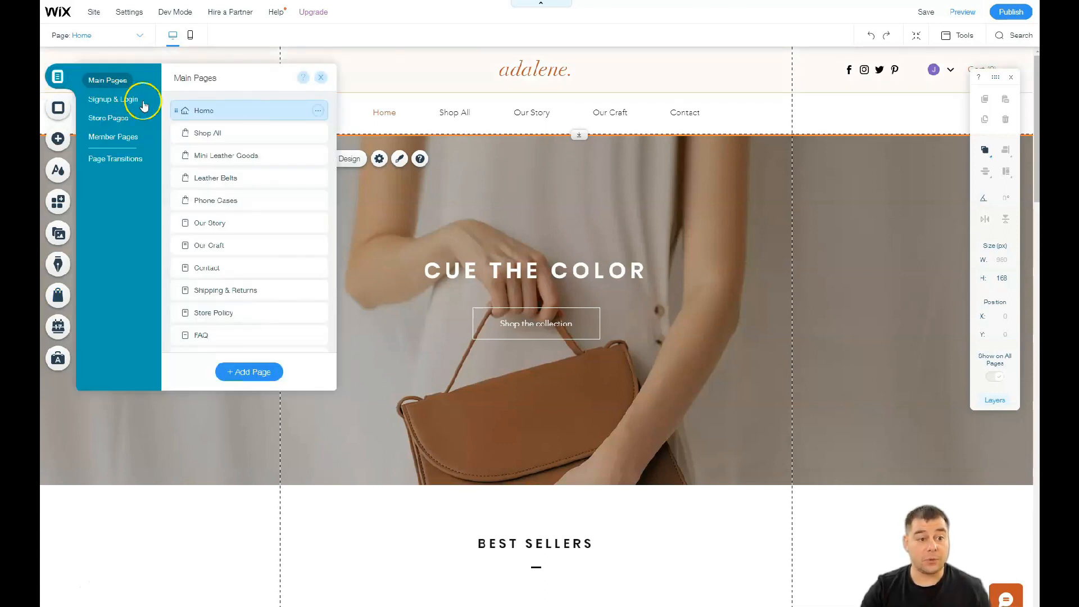
{"action": "left_click", "coordinate": [317, 113]}
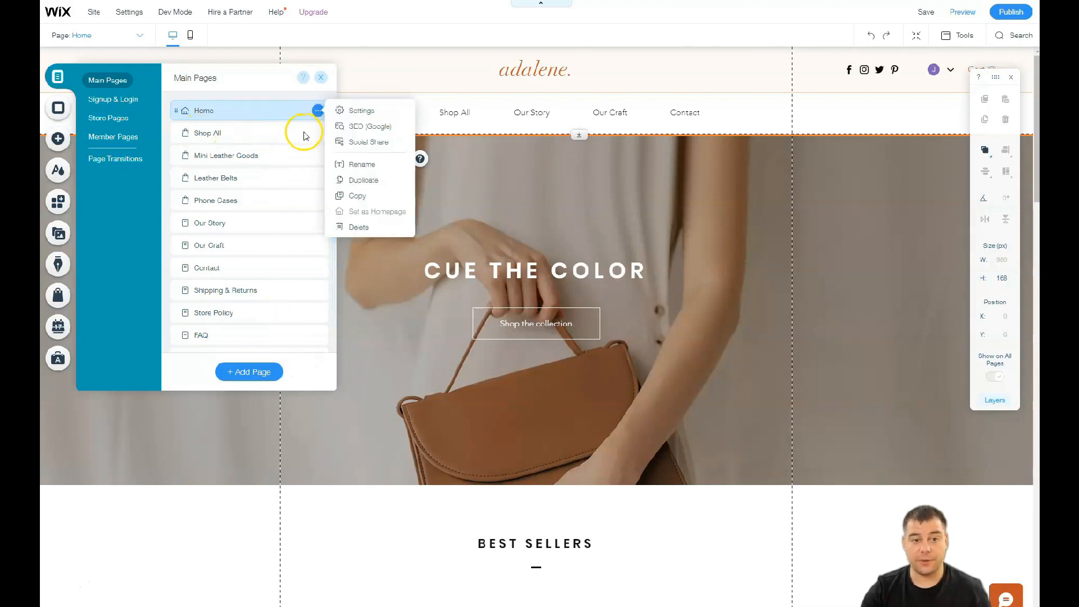
{"action": "left_click", "coordinate": [362, 112]}
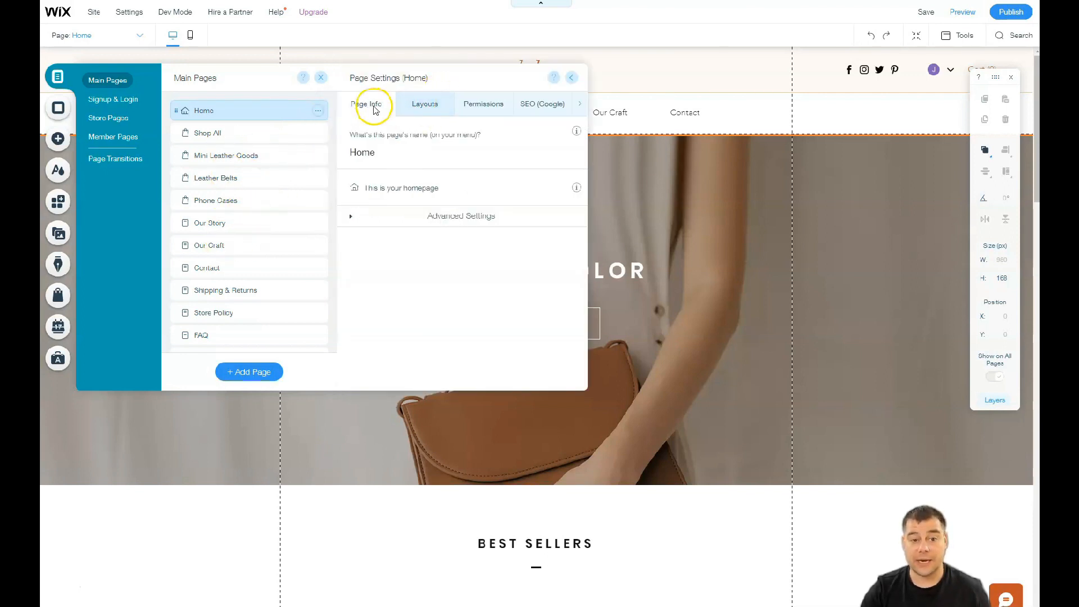
{"action": "left_click", "coordinate": [431, 106]}
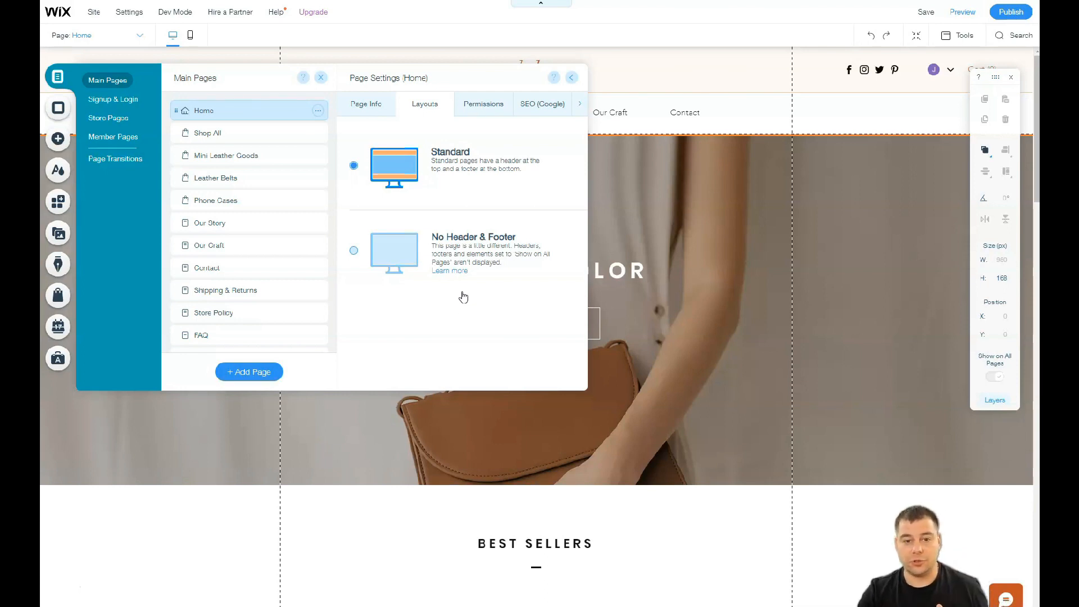
{"action": "left_click", "coordinate": [465, 273]}
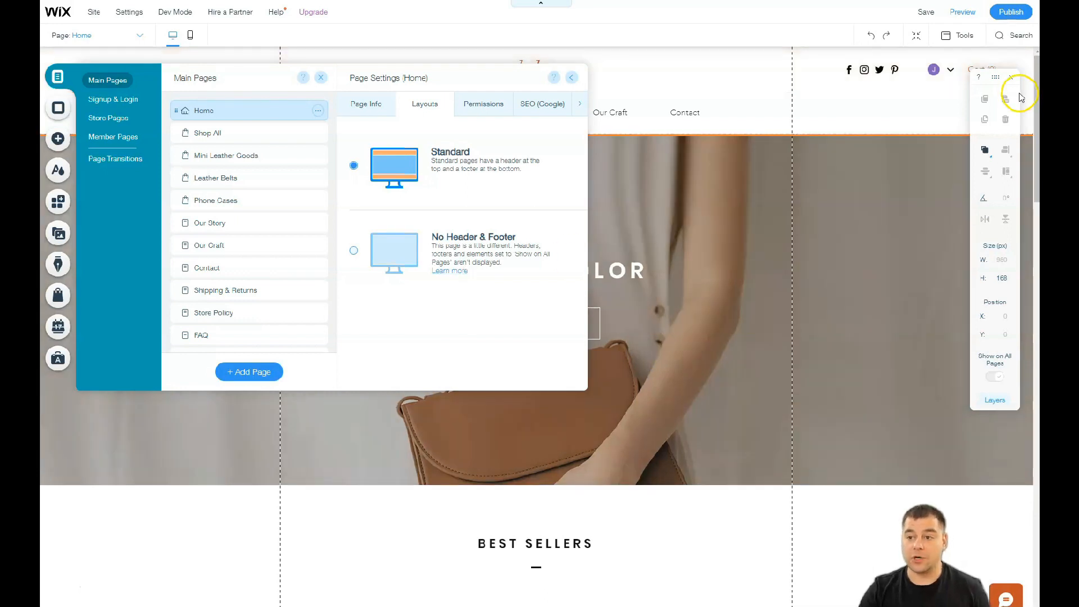
{"action": "left_click", "coordinate": [1010, 77]}
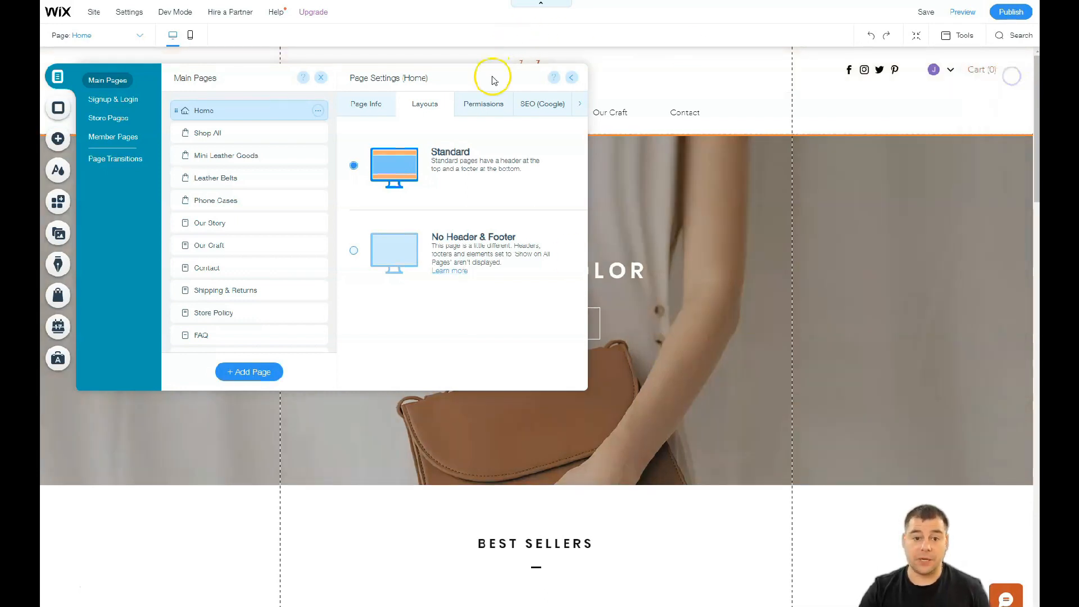
Review the Home page's viewing permissions and its Google SEO settings
{"action": "left_click", "coordinate": [480, 108]}
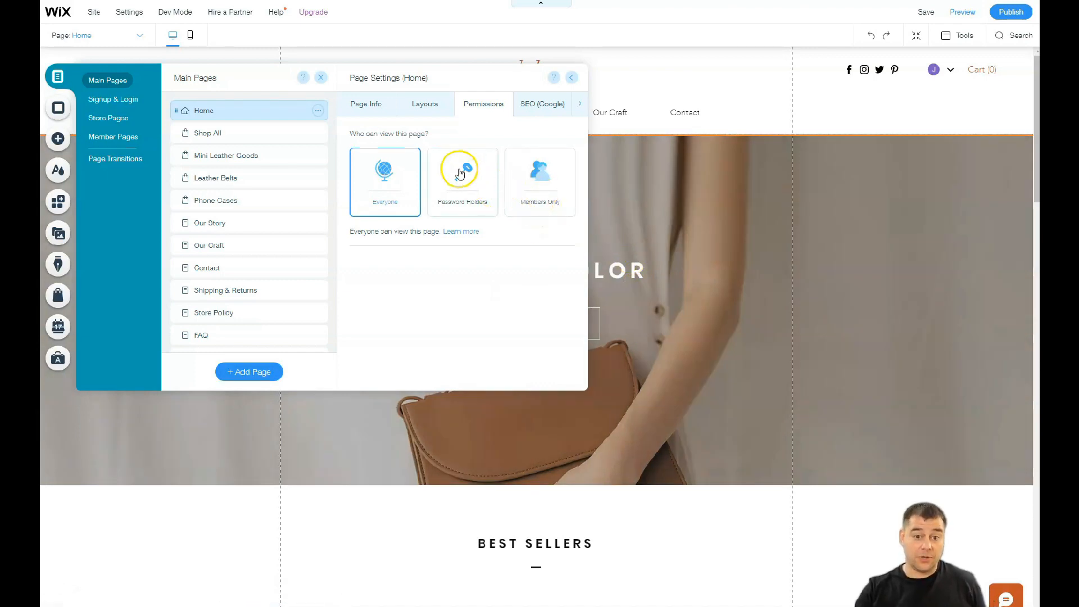
{"action": "left_click", "coordinate": [537, 106]}
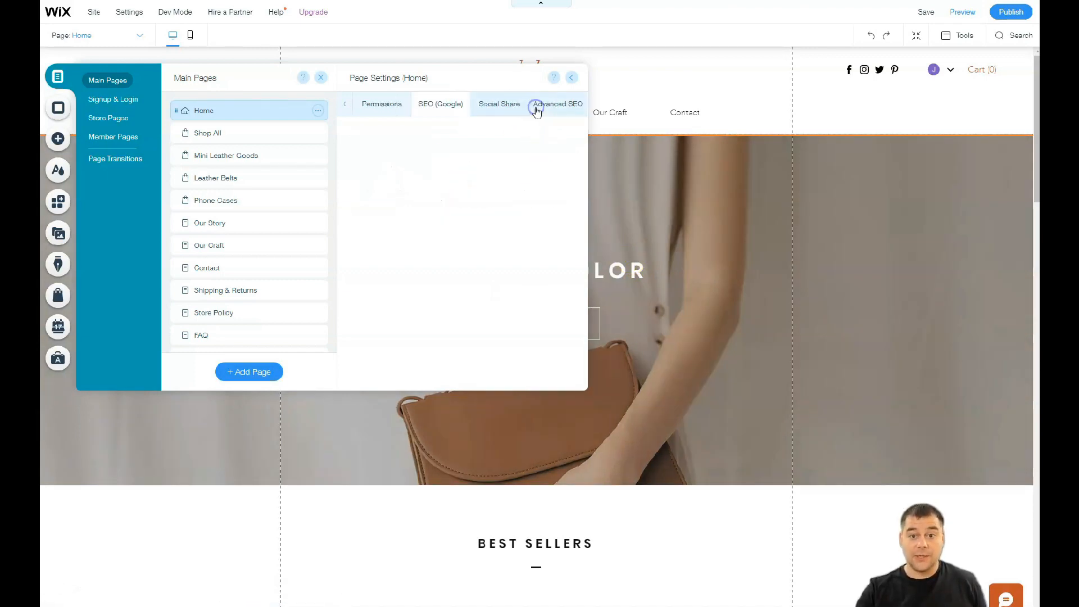
{"action": "mouse_move", "coordinate": [486, 214]}
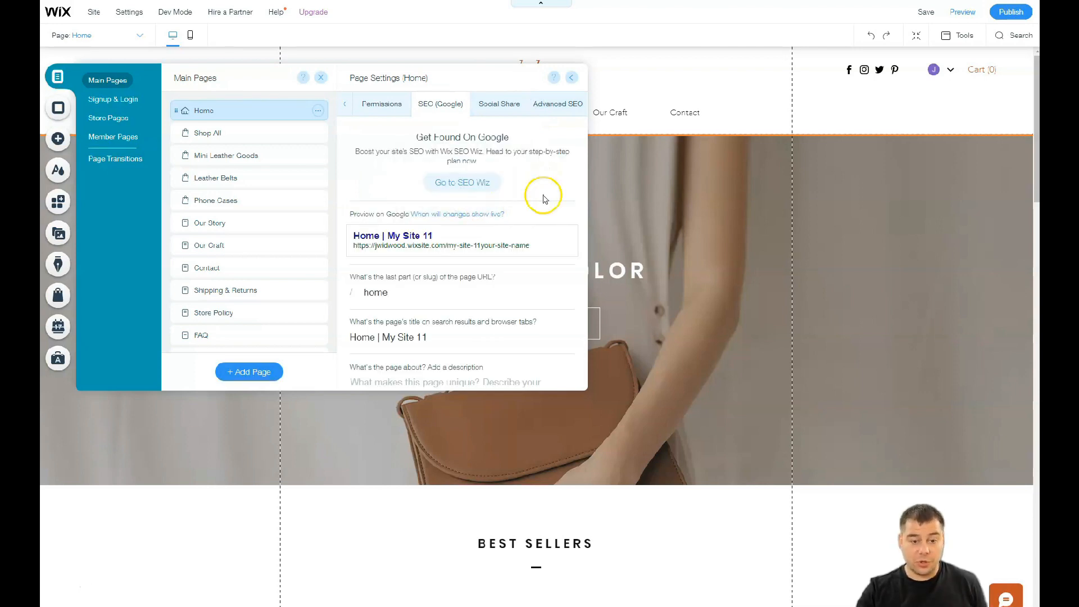
{"action": "scroll", "coordinate": [543, 198], "scroll_direction": "down", "scroll_amount": 3}
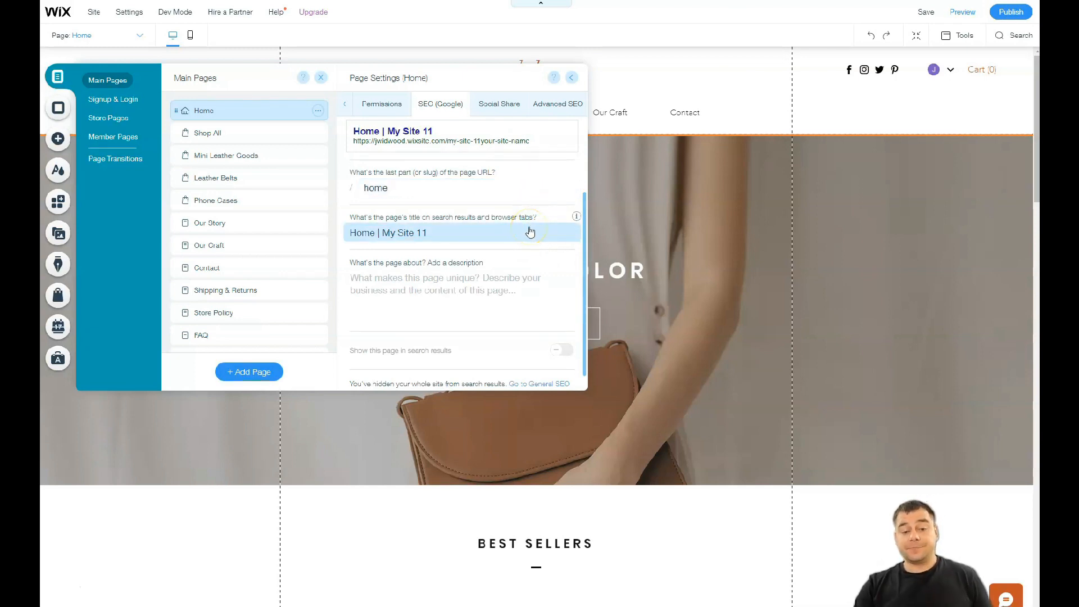
{"action": "scroll", "coordinate": [530, 231], "scroll_direction": "up", "scroll_amount": 3}
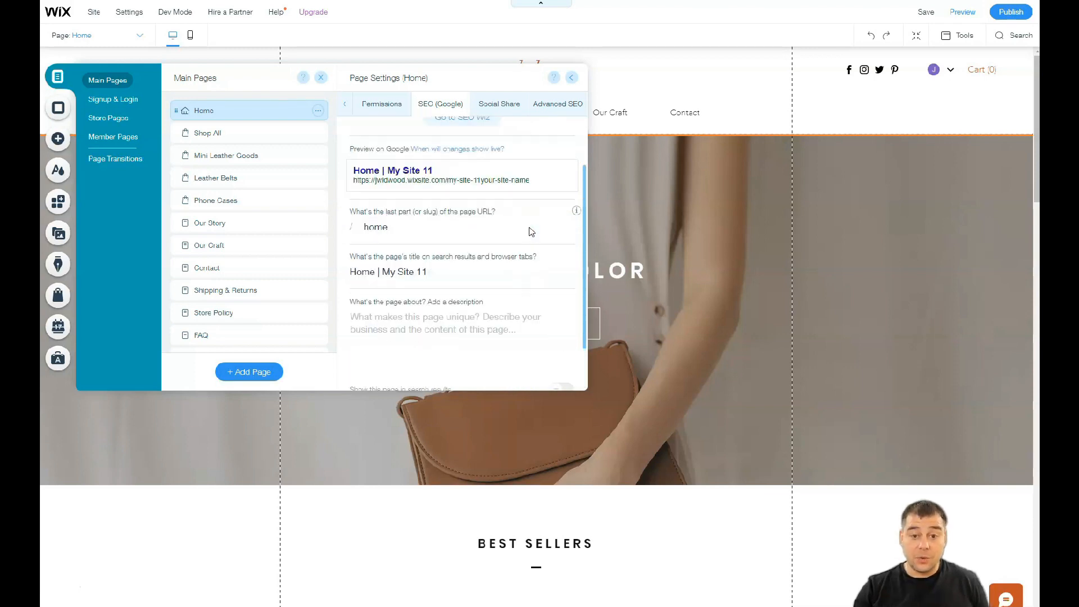
{"action": "left_click", "coordinate": [447, 306]}
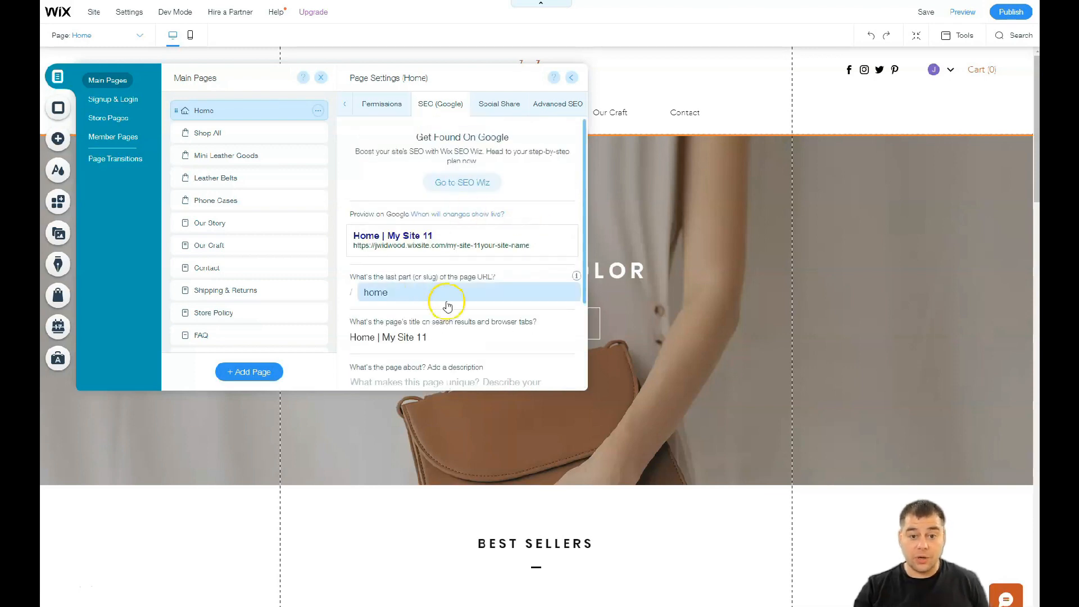
Look at the Home page's social share settings and leave its page settings
{"action": "left_click", "coordinate": [499, 104]}
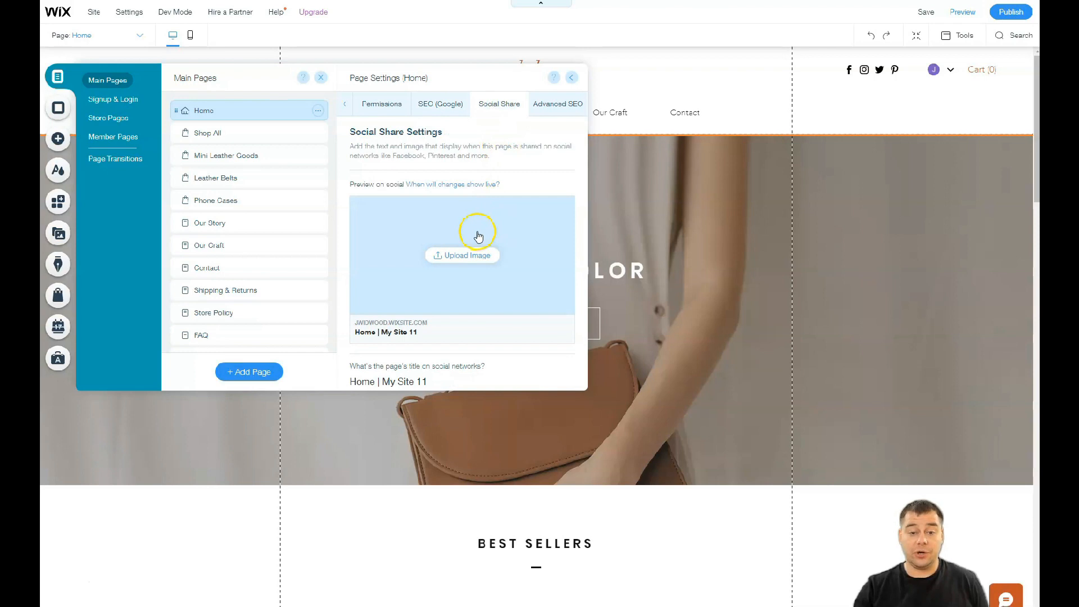
{"action": "left_click", "coordinate": [431, 254]}
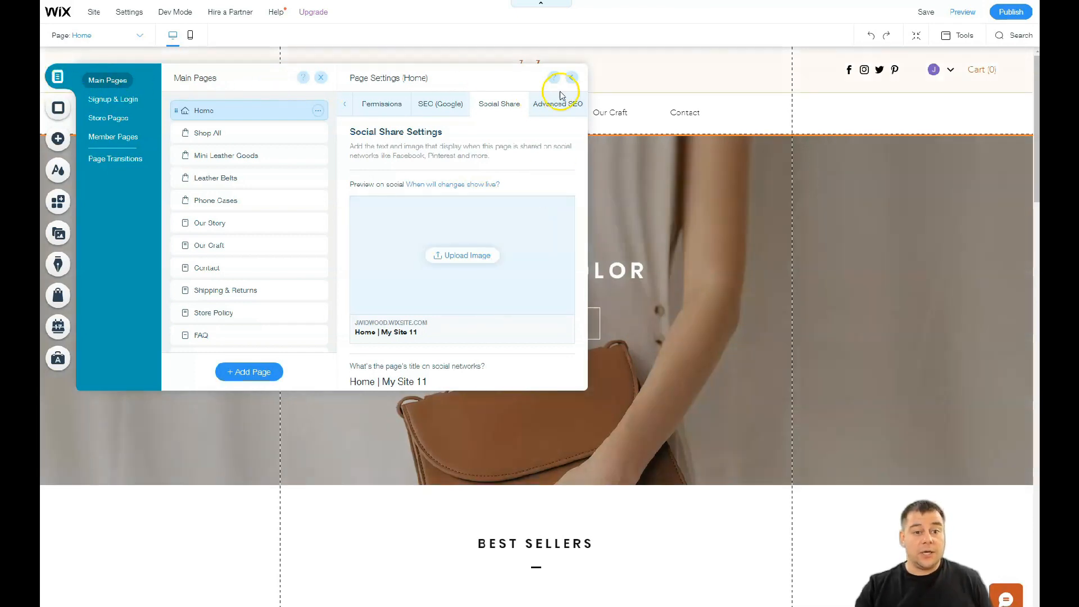
{"action": "left_click", "coordinate": [571, 77]}
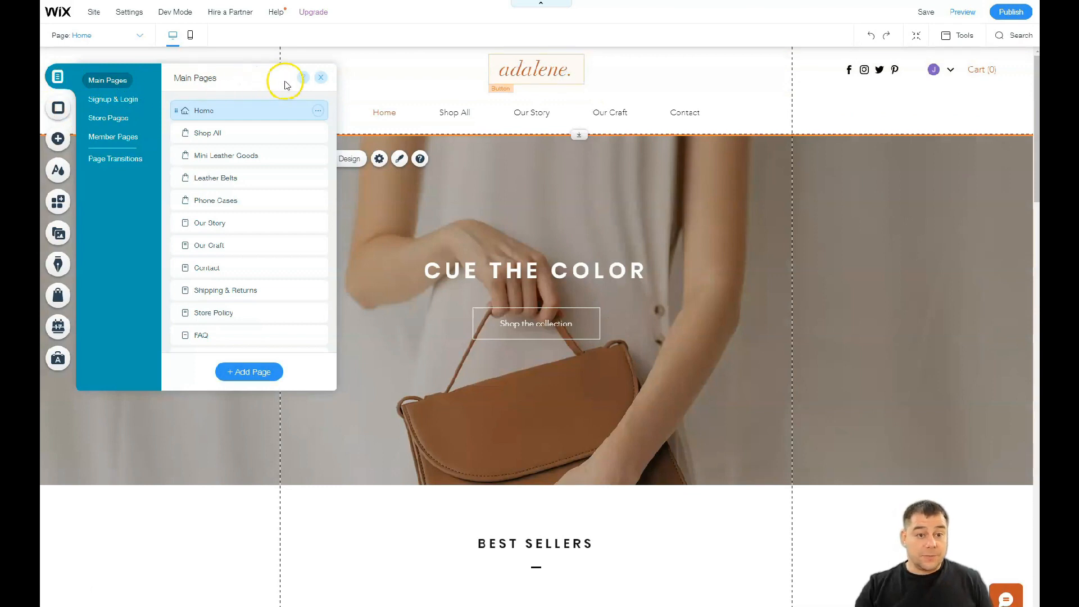
Leave the page manager and apply the softly lit beige hand photo from the selected backgrounds as the Home page background
{"action": "left_click", "coordinate": [320, 76]}
{"action": "left_click", "coordinate": [59, 108]}
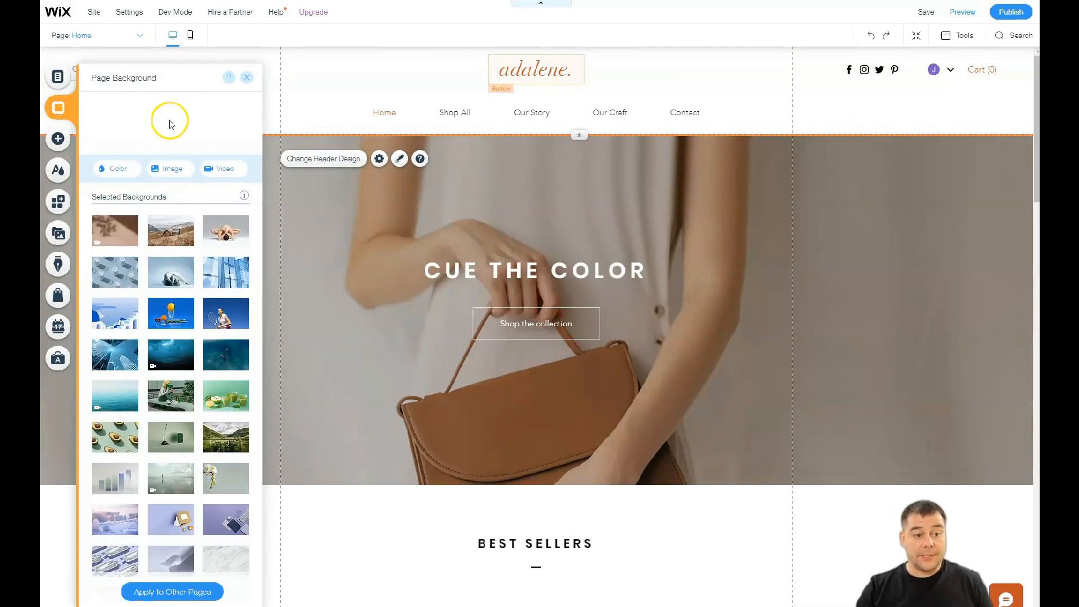
{"action": "mouse_move", "coordinate": [222, 231]}
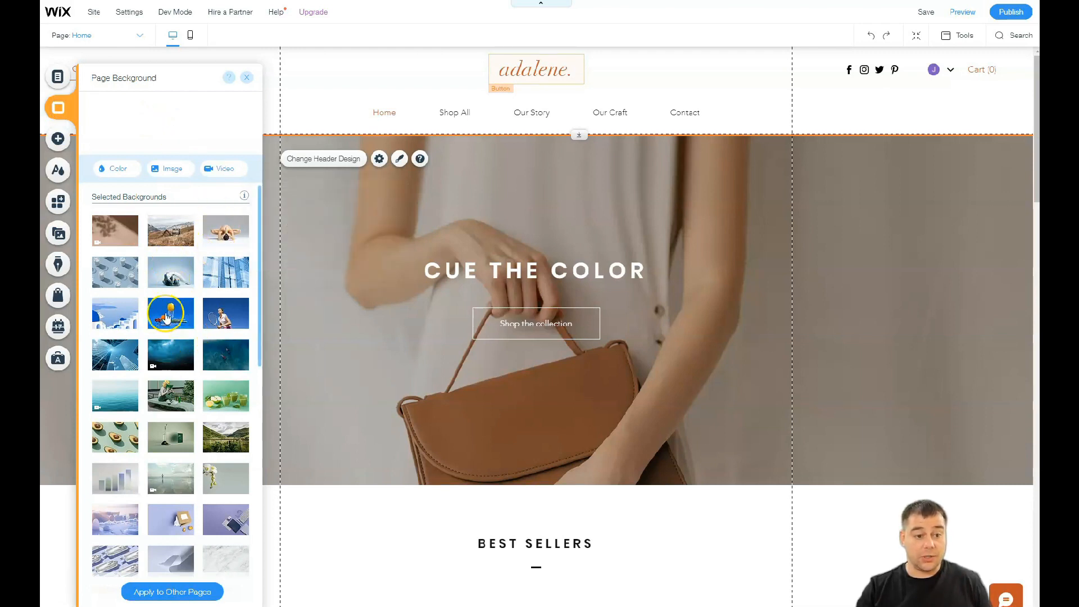
{"action": "scroll", "coordinate": [187, 289], "scroll_direction": "down", "scroll_amount": 4}
{"action": "mouse_move", "coordinate": [188, 290]}
{"action": "scroll", "coordinate": [188, 290], "scroll_direction": "down", "scroll_amount": 6}
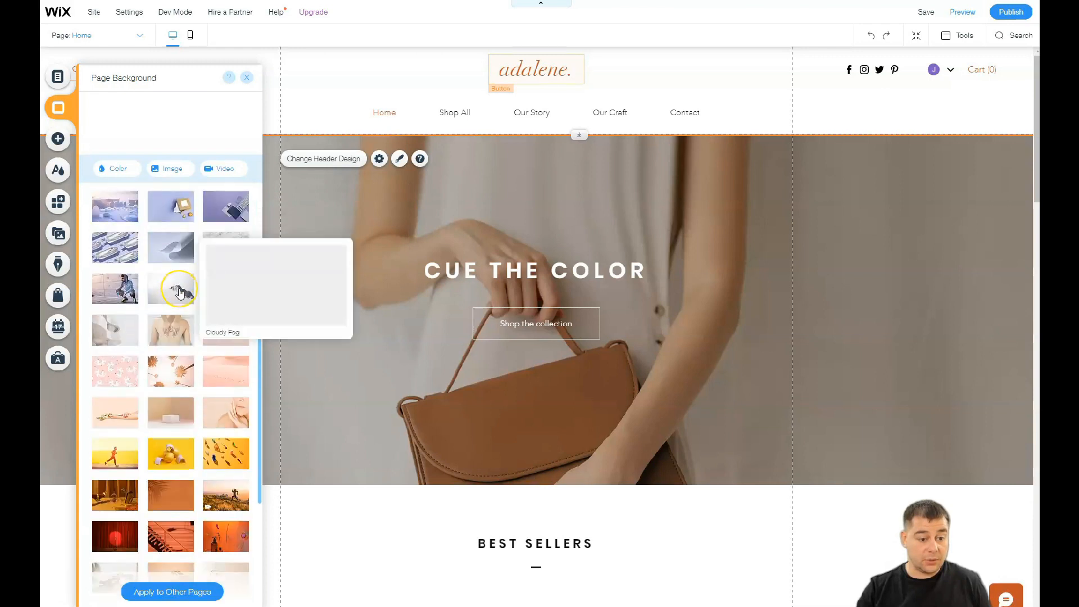
{"action": "scroll", "coordinate": [180, 294], "scroll_direction": "down", "scroll_amount": 1}
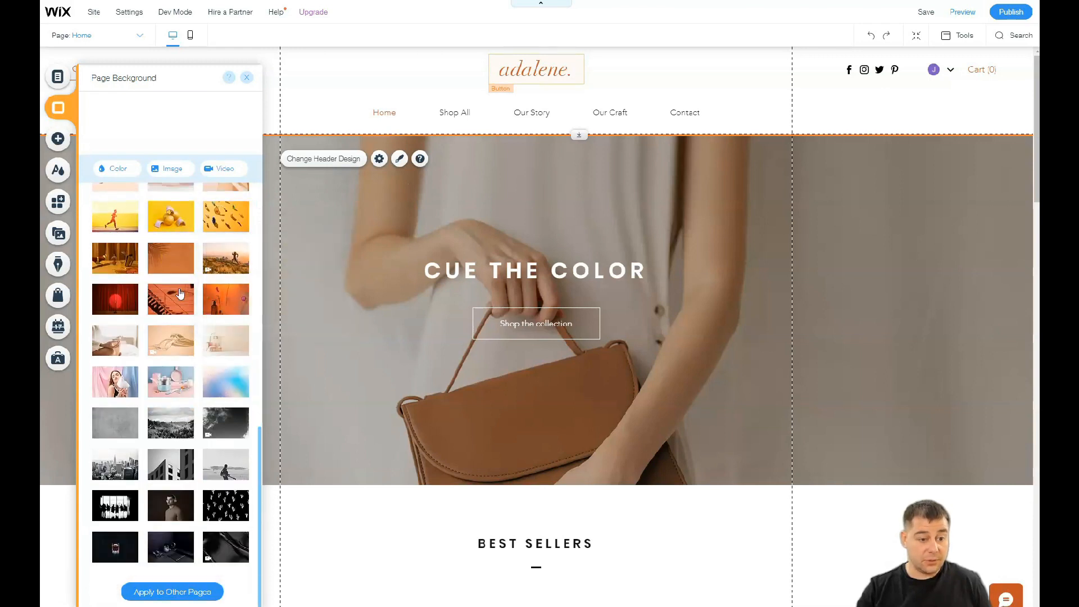
{"action": "left_click", "coordinate": [123, 344]}
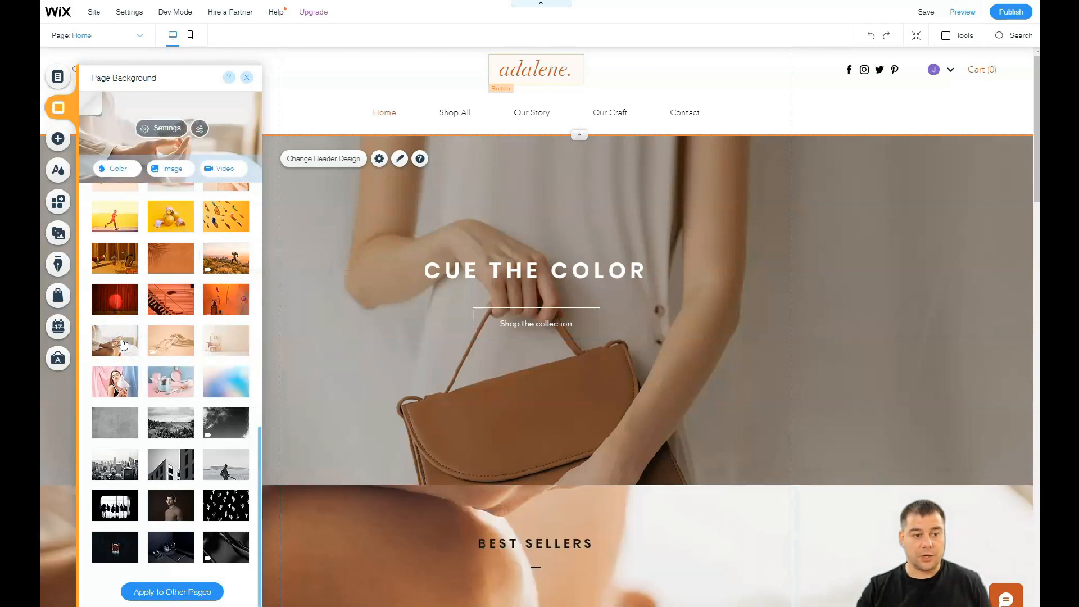
Lower the page background image's opacity to 30% and set the color behind it to the dark gray theme color #71716F
{"action": "scroll", "coordinate": [526, 320], "scroll_direction": "down", "scroll_amount": 5}
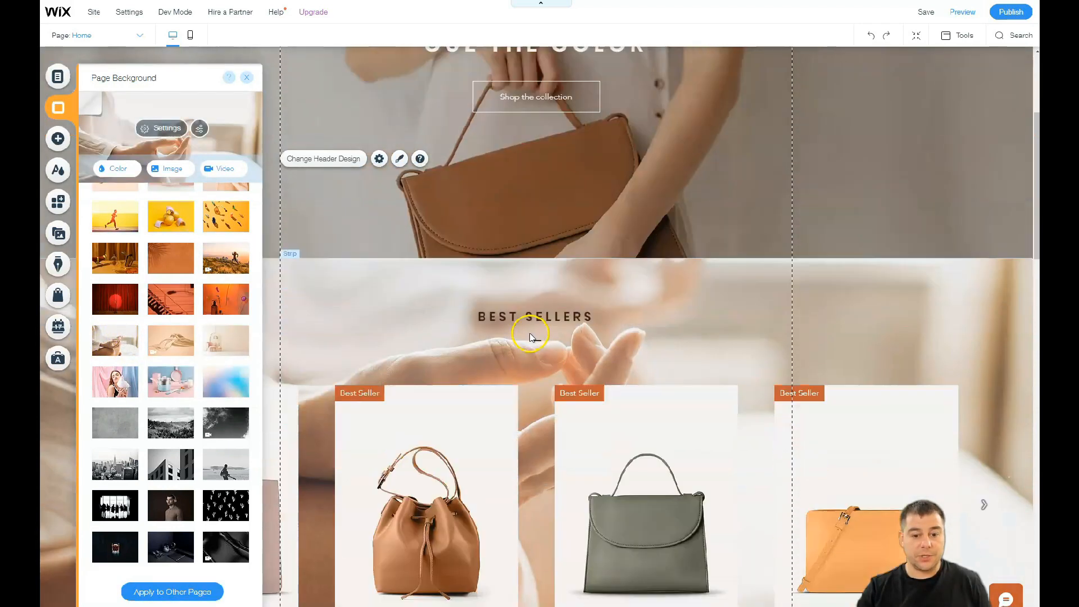
{"action": "scroll", "coordinate": [530, 336], "scroll_direction": "down", "scroll_amount": 8}
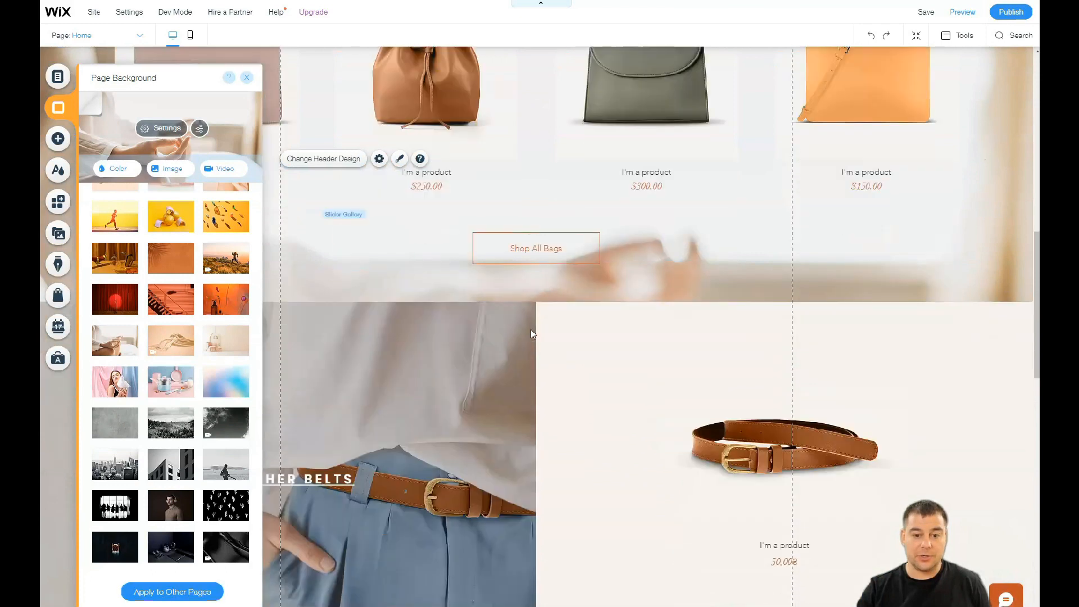
{"action": "scroll", "coordinate": [531, 330], "scroll_direction": "up", "scroll_amount": 6}
{"action": "scroll", "coordinate": [530, 328], "scroll_direction": "up", "scroll_amount": 3}
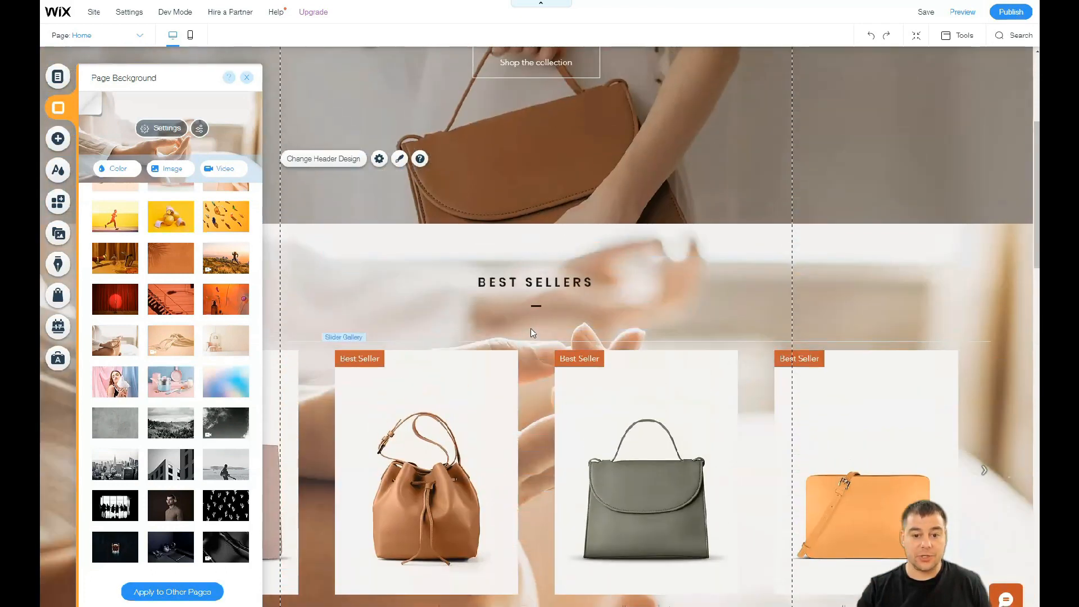
{"action": "left_click", "coordinate": [149, 128]}
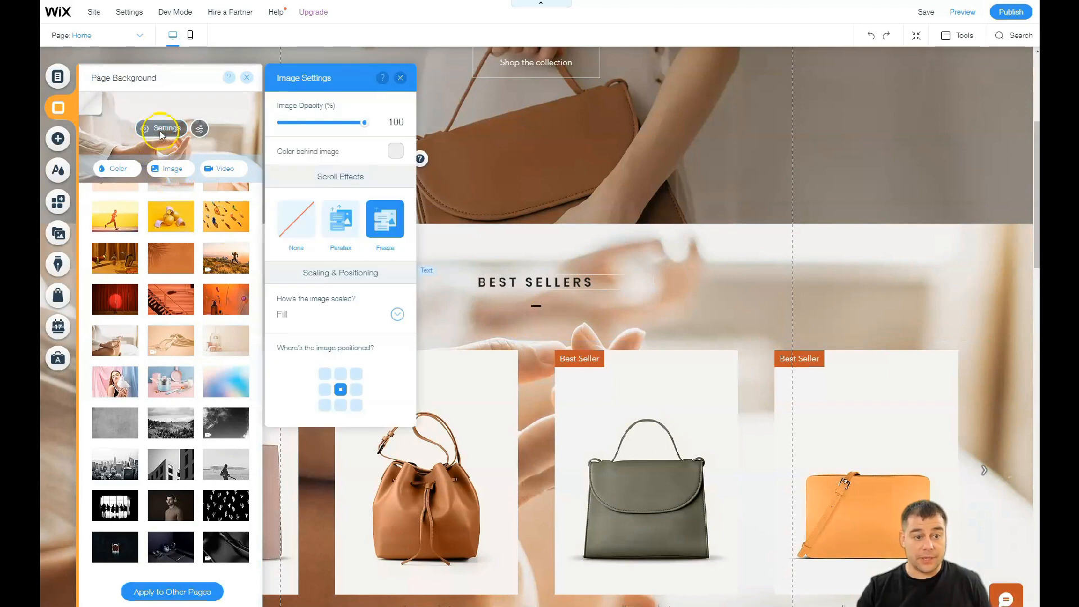
{"action": "left_click_drag", "start_coordinate": [319, 128], "coordinate": [308, 126]}
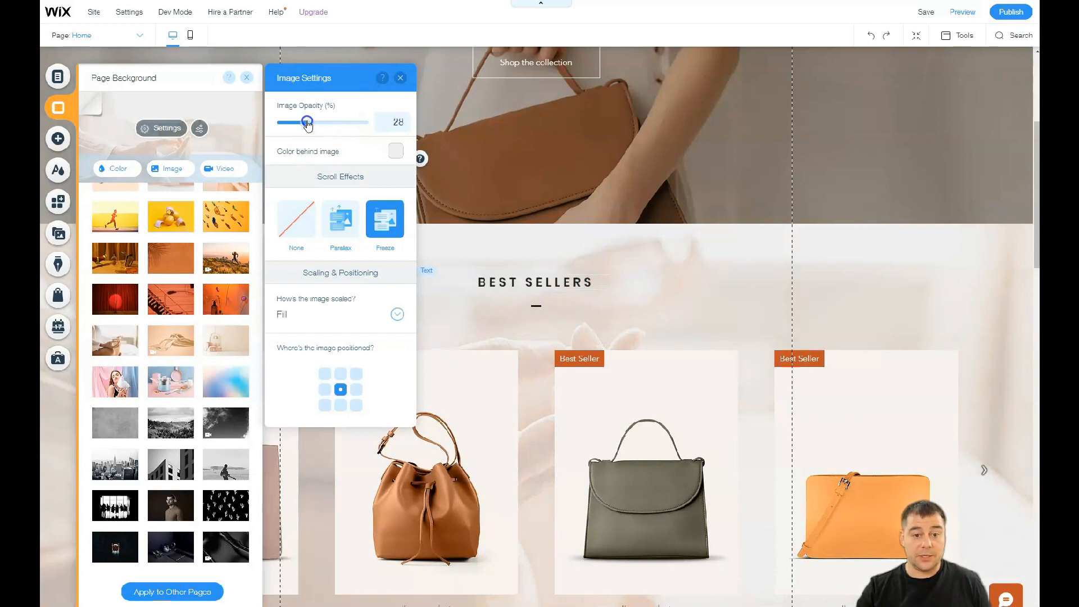
{"action": "left_click", "coordinate": [396, 151]}
{"action": "left_click", "coordinate": [473, 210]}
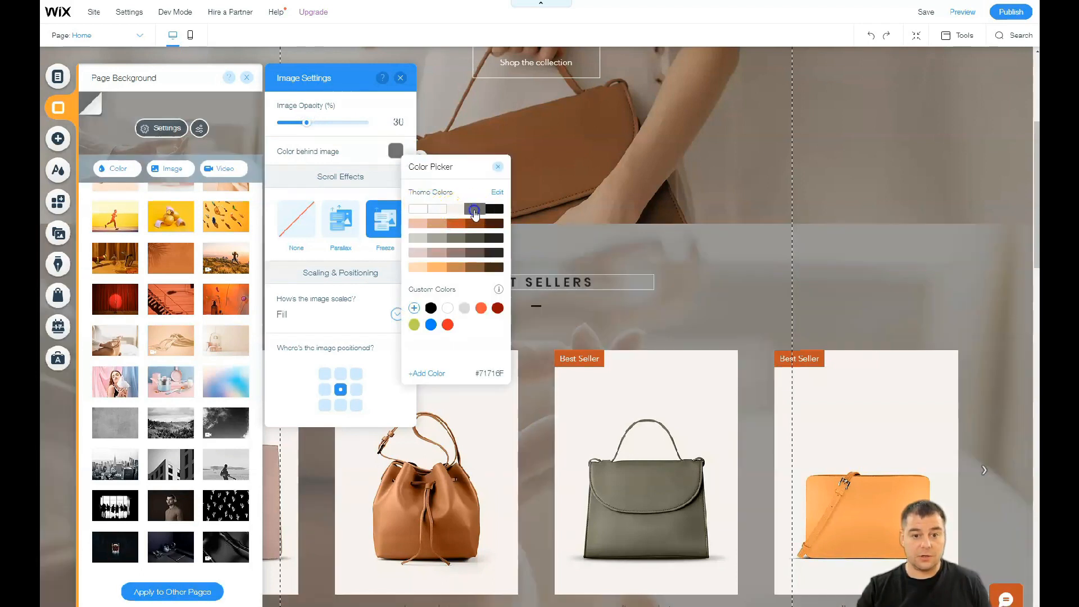
{"action": "left_click", "coordinate": [400, 79]}
{"action": "left_click", "coordinate": [400, 79]}
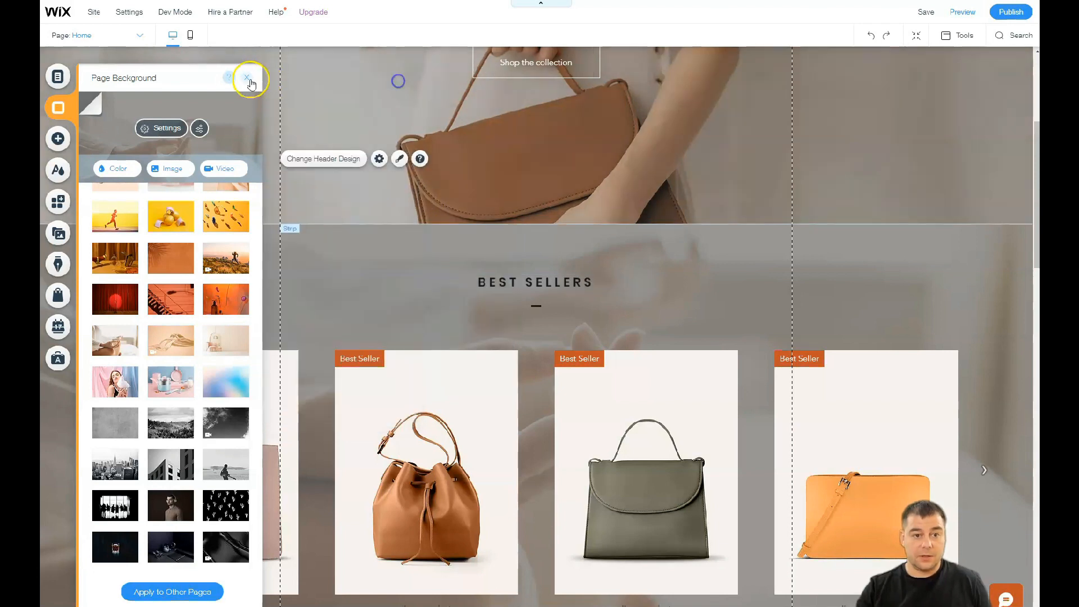
Try white behind the page background image and change it to the warm gray theme color #A8A499
{"action": "scroll", "coordinate": [506, 284], "scroll_direction": "down", "scroll_amount": 6}
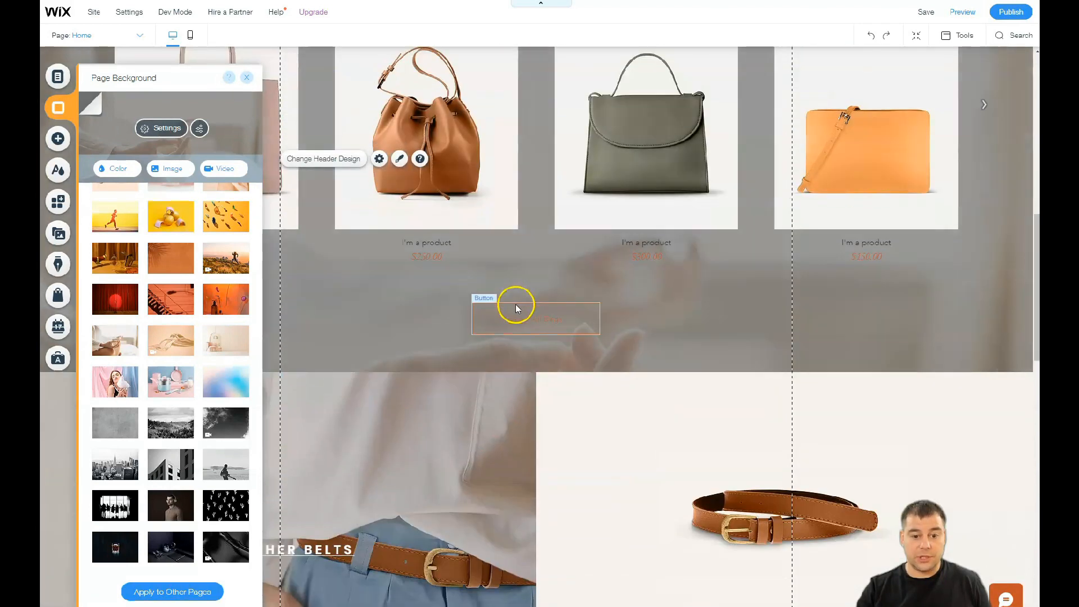
{"action": "scroll", "coordinate": [528, 308], "scroll_direction": "up", "scroll_amount": 5}
{"action": "scroll", "coordinate": [550, 307], "scroll_direction": "up", "scroll_amount": 3}
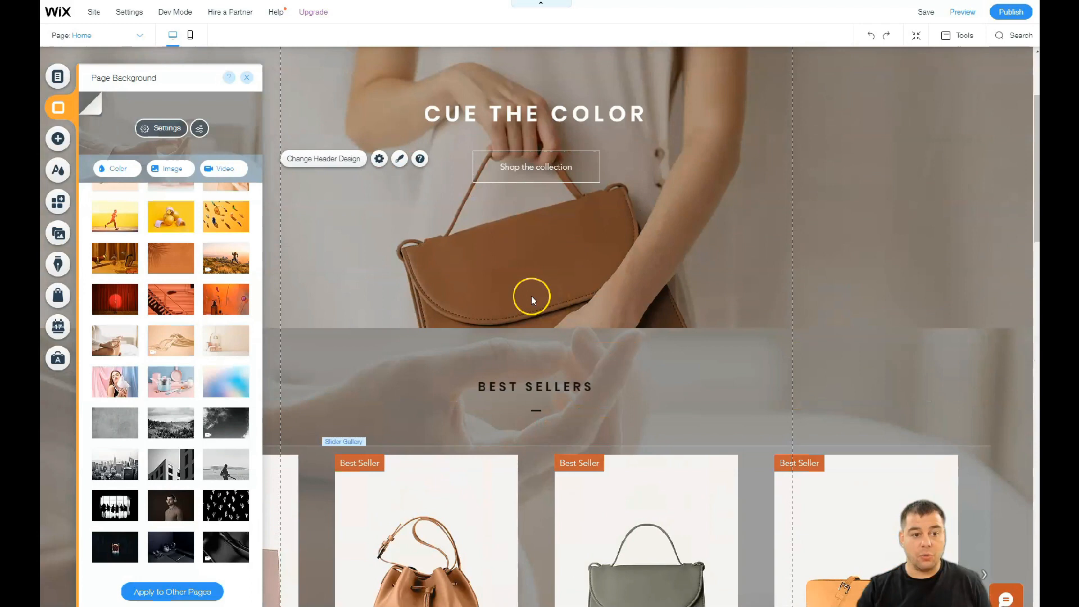
{"action": "scroll", "coordinate": [450, 315], "scroll_direction": "up", "scroll_amount": 2}
{"action": "scroll", "coordinate": [406, 320], "scroll_direction": "down", "scroll_amount": 2}
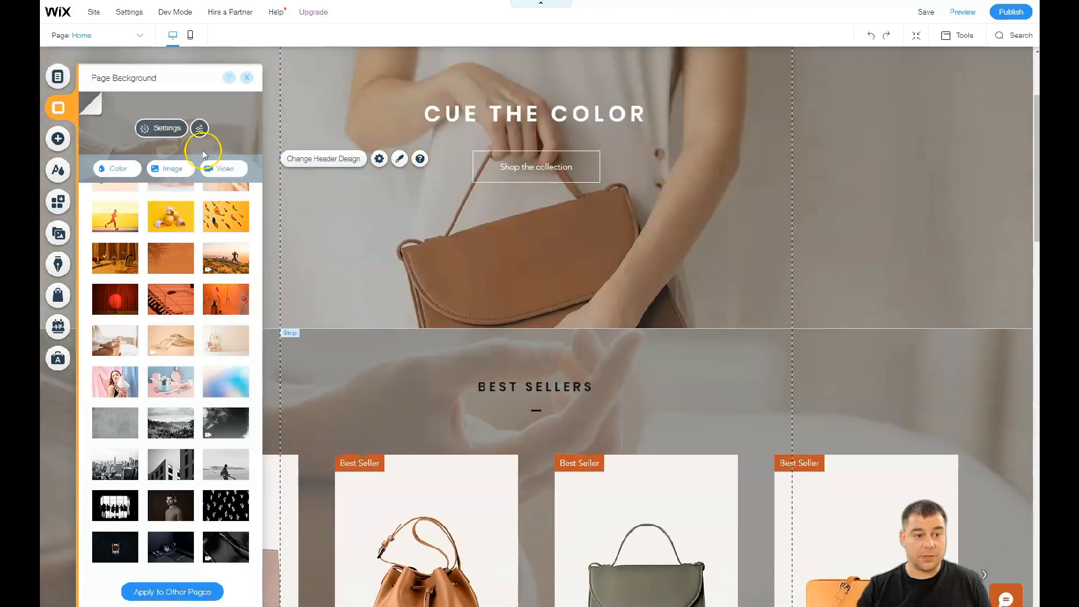
{"action": "left_click", "coordinate": [159, 131]}
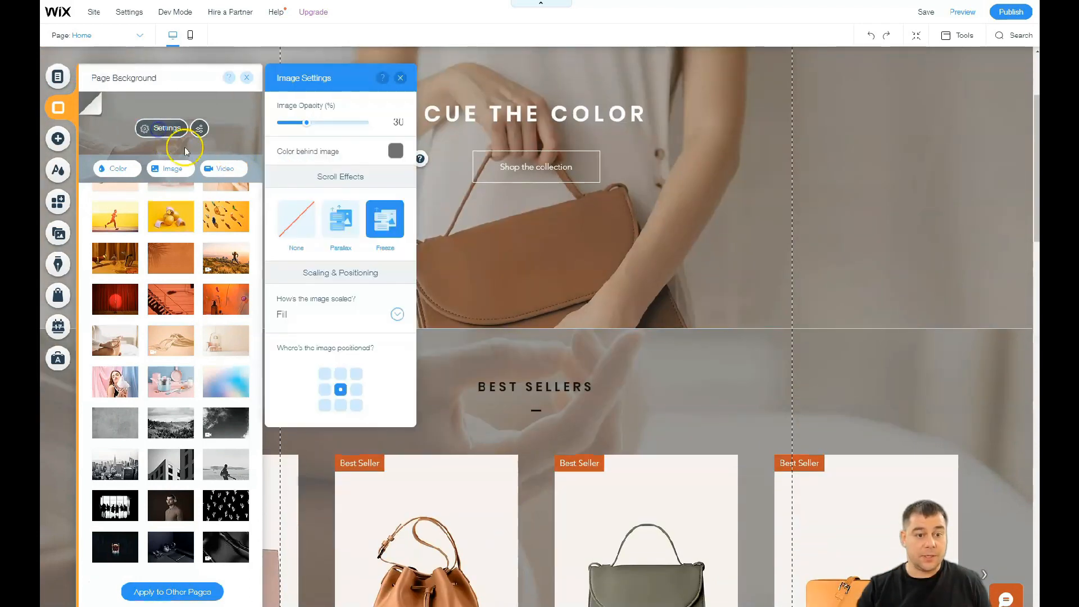
{"action": "left_click", "coordinate": [395, 152]}
{"action": "left_click", "coordinate": [411, 207]}
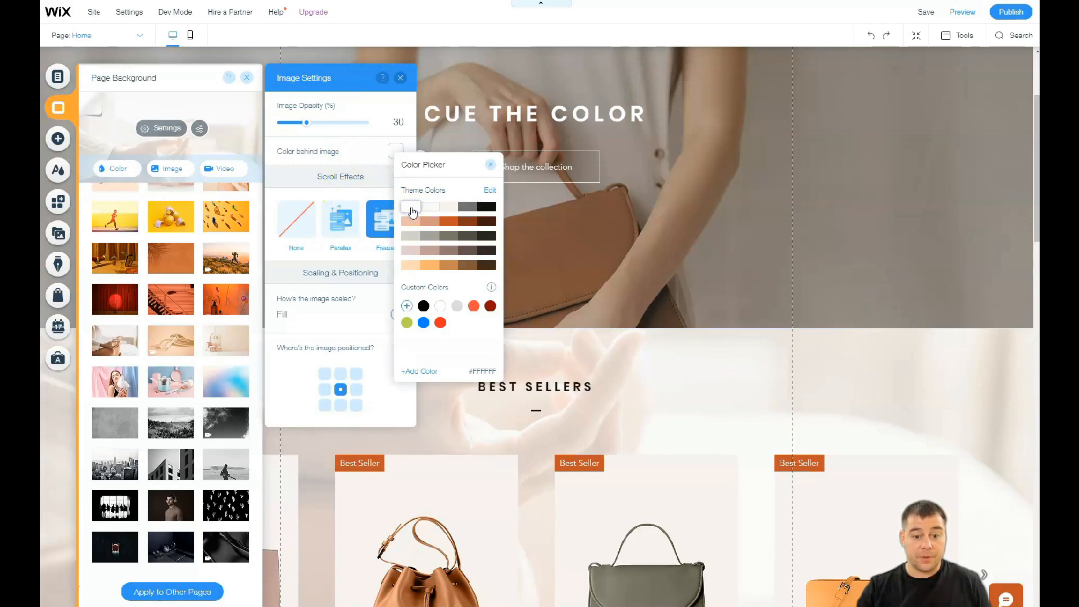
{"action": "left_click", "coordinate": [434, 241]}
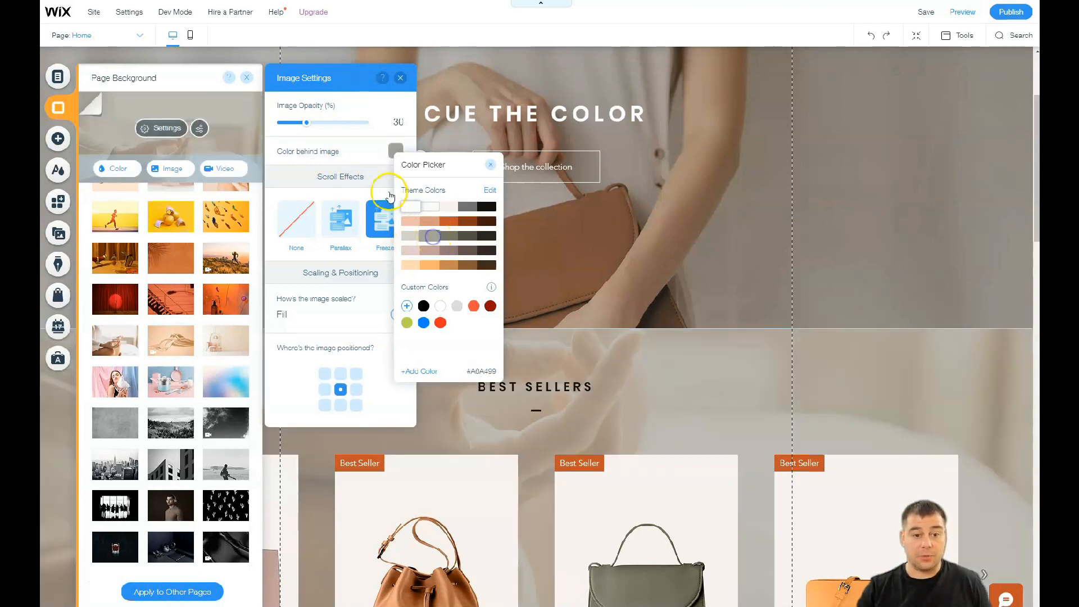
Set the page background image's opacity to about 15% and close the background settings
{"action": "left_click", "coordinate": [322, 126]}
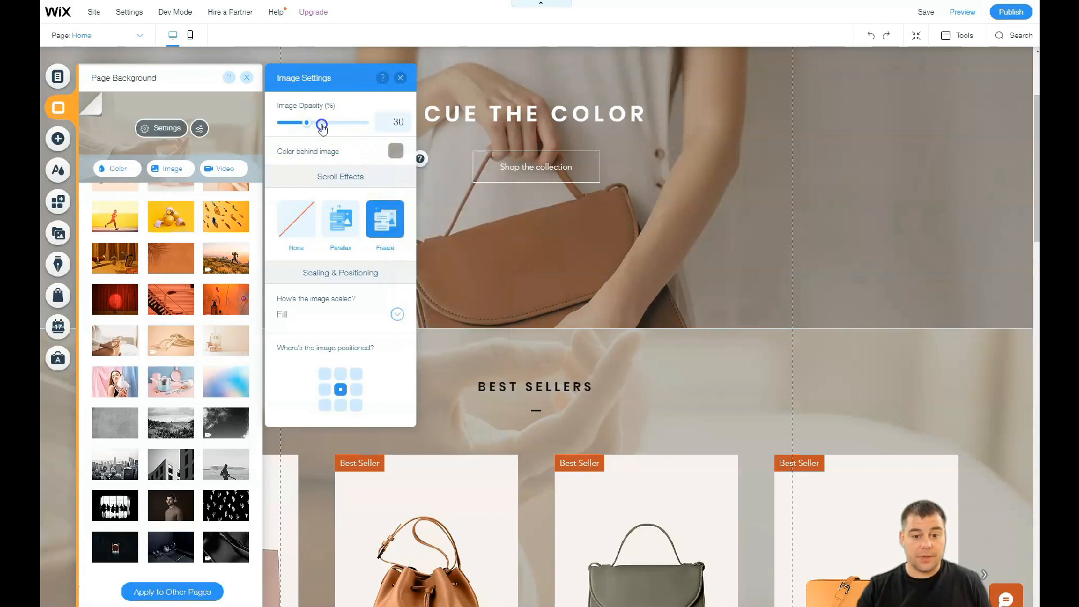
{"action": "left_click_drag", "start_coordinate": [328, 128], "coordinate": [328, 131]}
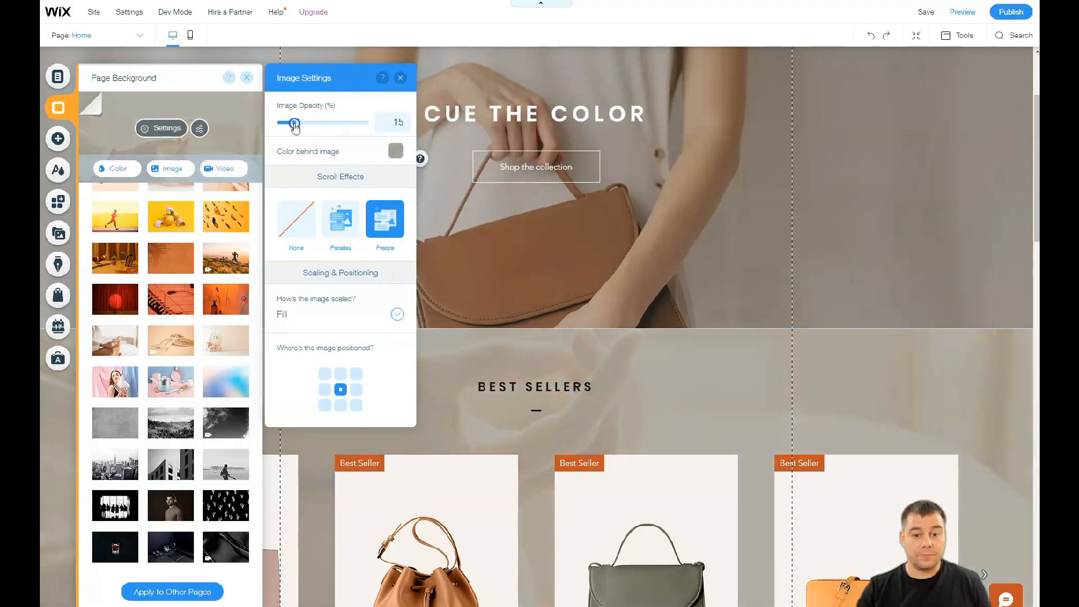
{"action": "left_click", "coordinate": [400, 78]}
{"action": "left_click", "coordinate": [246, 79]}
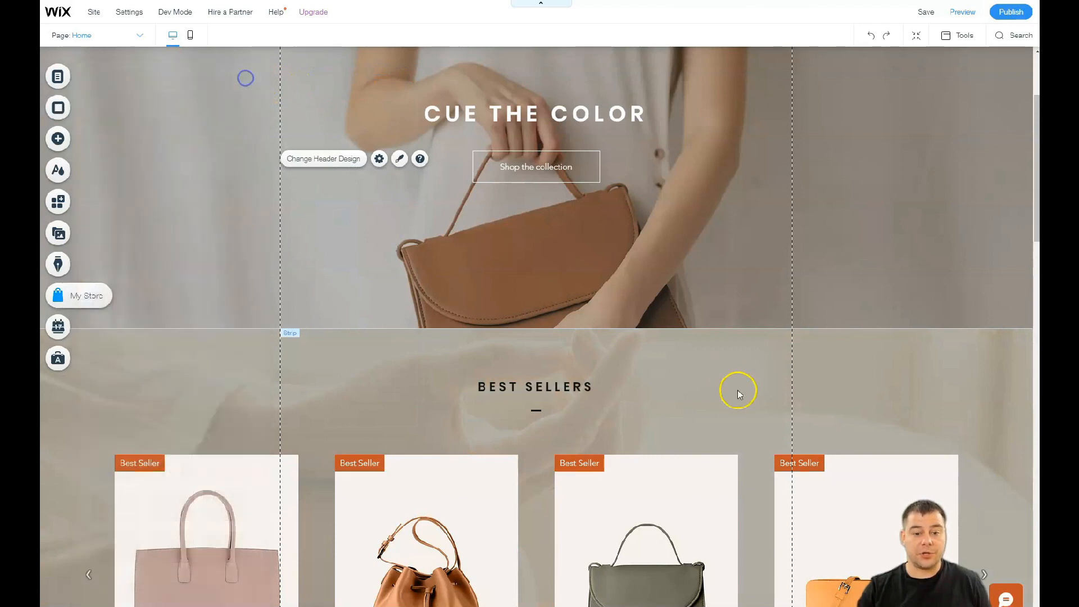
Check how the new background looks across the whole Home page, down to the footer and back
{"action": "scroll", "coordinate": [659, 400], "scroll_direction": "down", "scroll_amount": 7}
{"action": "scroll", "coordinate": [533, 430], "scroll_direction": "down", "scroll_amount": 15}
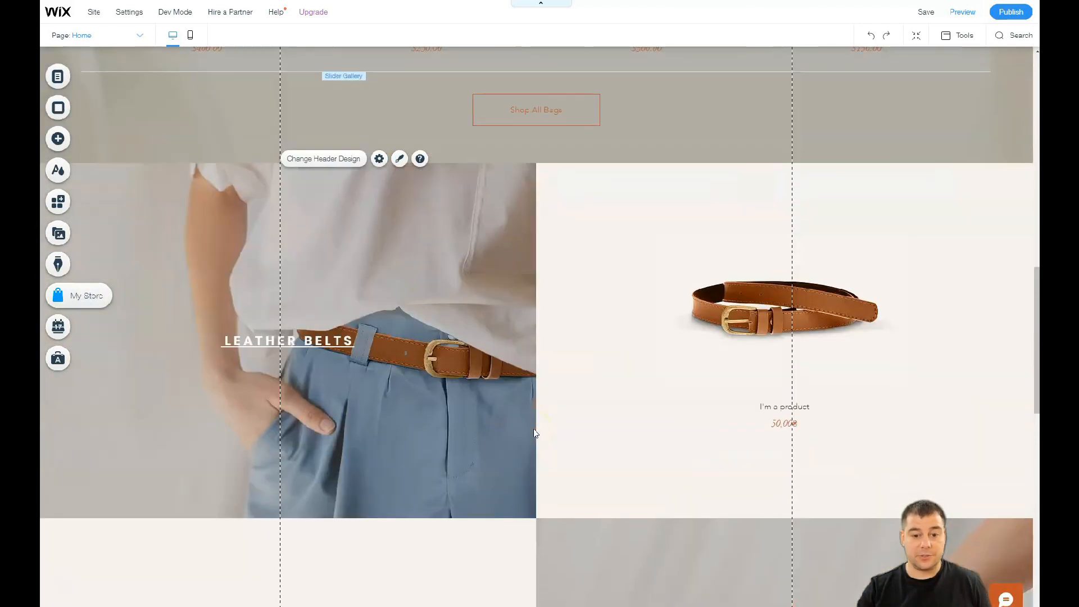
{"action": "scroll", "coordinate": [534, 429], "scroll_direction": "down", "scroll_amount": 2}
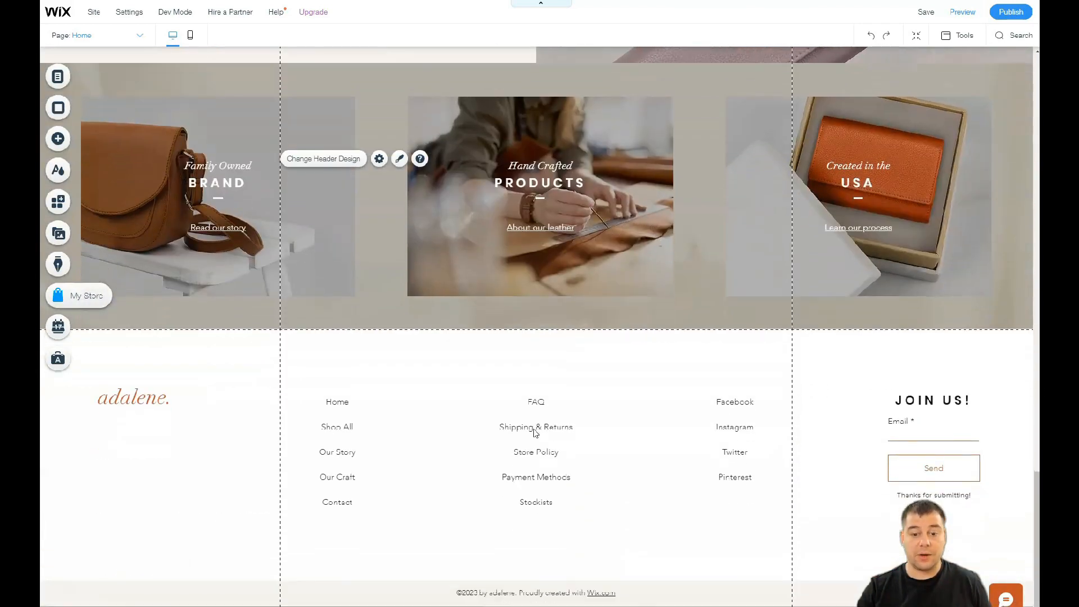
{"action": "scroll", "coordinate": [534, 428], "scroll_direction": "up", "scroll_amount": 9}
{"action": "scroll", "coordinate": [535, 428], "scroll_direction": "up", "scroll_amount": 10}
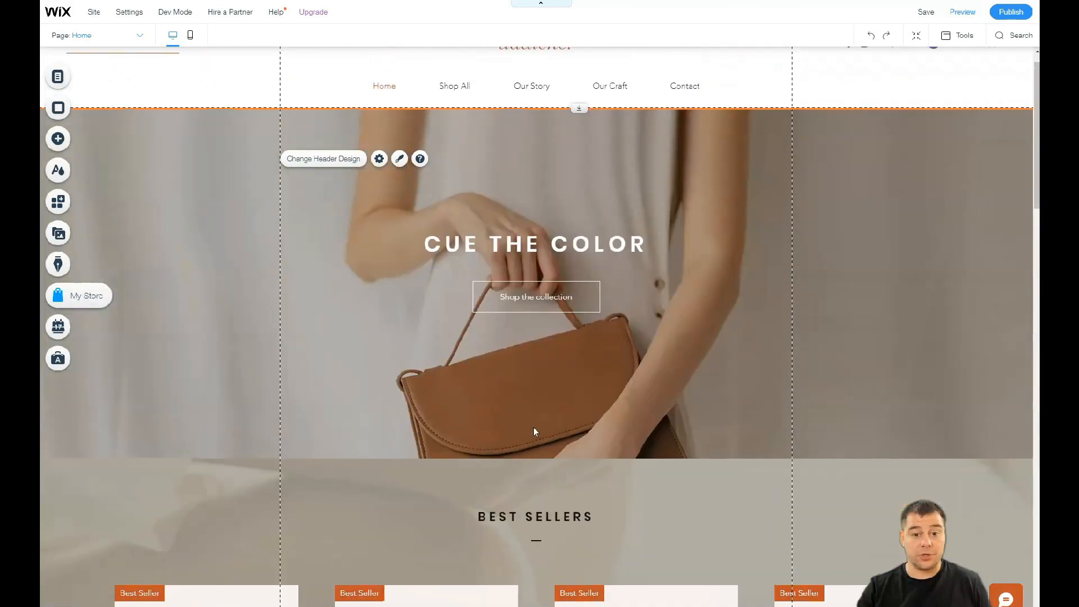
{"action": "scroll", "coordinate": [533, 432], "scroll_direction": "up", "scroll_amount": 1}
Browse the strip background choices for the CUE THE COLOR strip and close them without applying one
{"action": "left_click", "coordinate": [237, 374]}
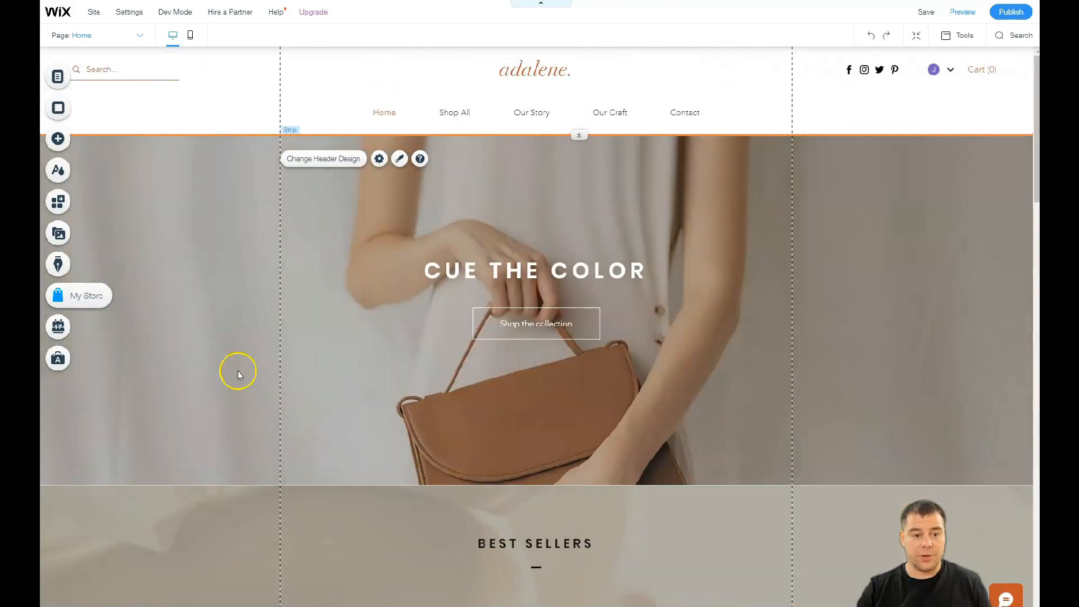
{"action": "left_click", "coordinate": [246, 255]}
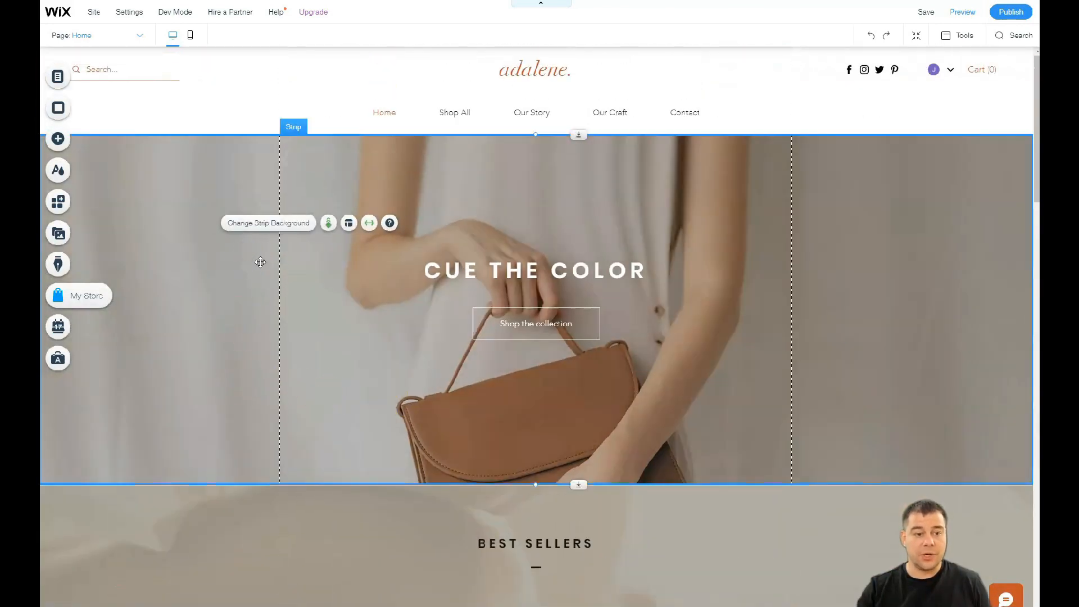
{"action": "left_click", "coordinate": [253, 223]}
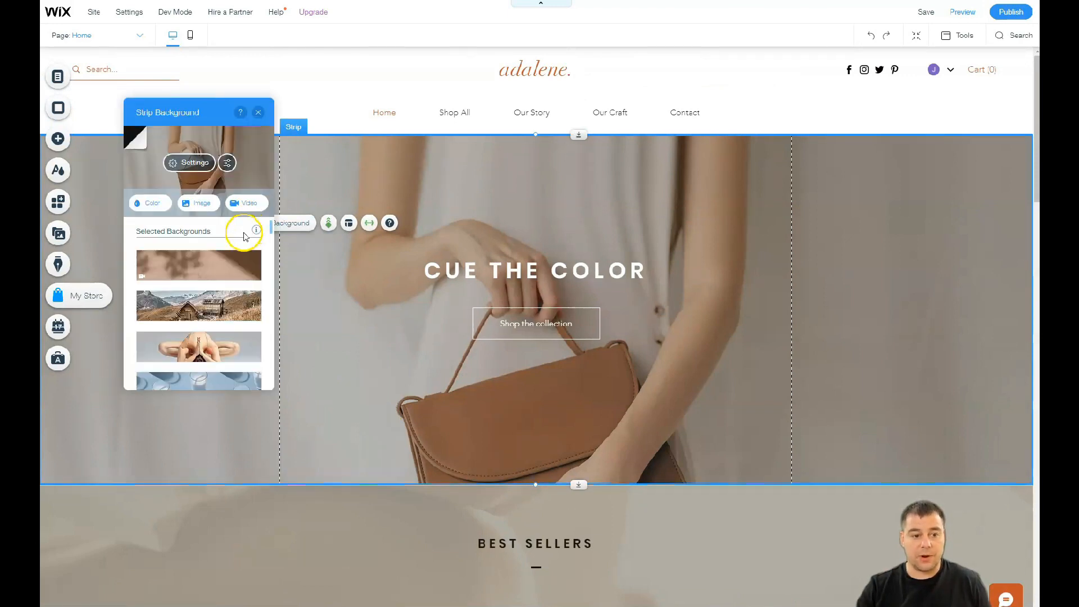
{"action": "scroll", "coordinate": [198, 298], "scroll_direction": "down", "scroll_amount": 3}
{"action": "scroll", "coordinate": [199, 297], "scroll_direction": "up", "scroll_amount": 3}
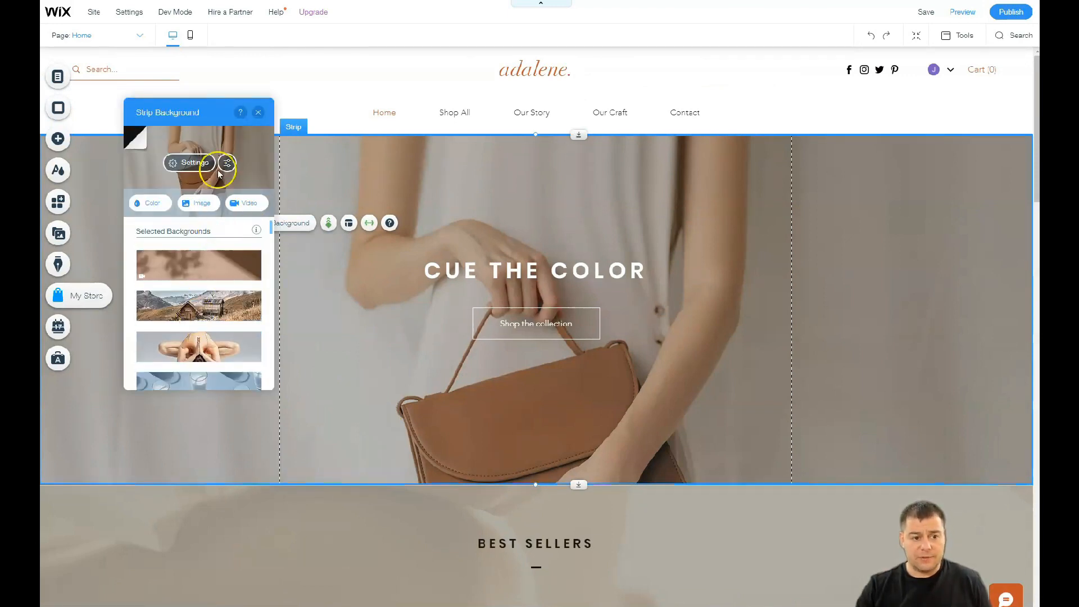
{"action": "scroll", "coordinate": [200, 300], "scroll_direction": "down", "scroll_amount": 3}
{"action": "scroll", "coordinate": [198, 297], "scroll_direction": "down", "scroll_amount": 5}
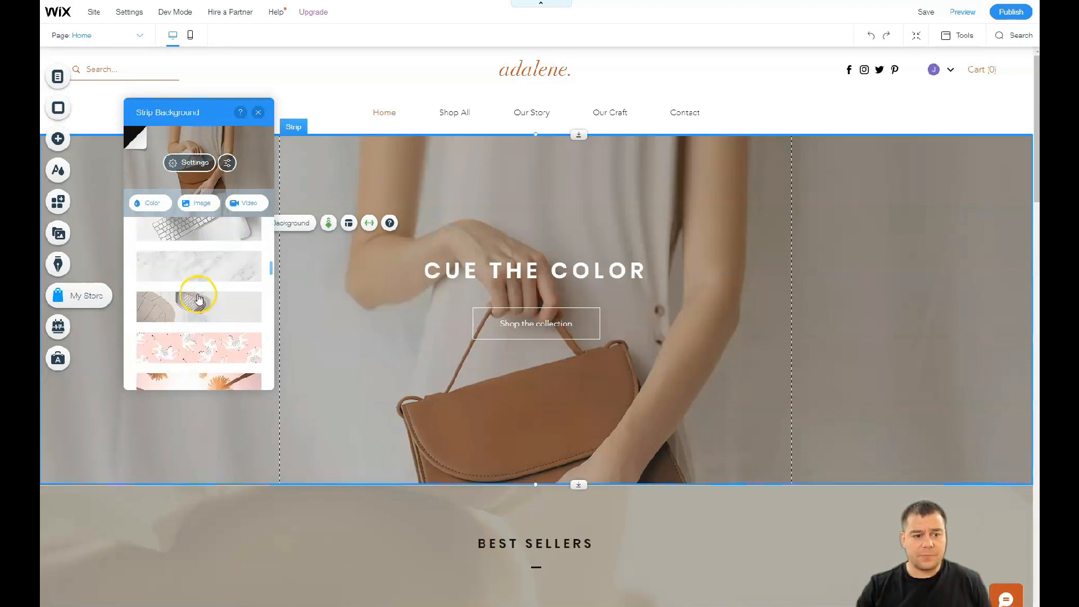
{"action": "scroll", "coordinate": [198, 301], "scroll_direction": "down", "scroll_amount": 4}
{"action": "scroll", "coordinate": [200, 309], "scroll_direction": "up", "scroll_amount": 2}
{"action": "scroll", "coordinate": [199, 313], "scroll_direction": "down", "scroll_amount": 10}
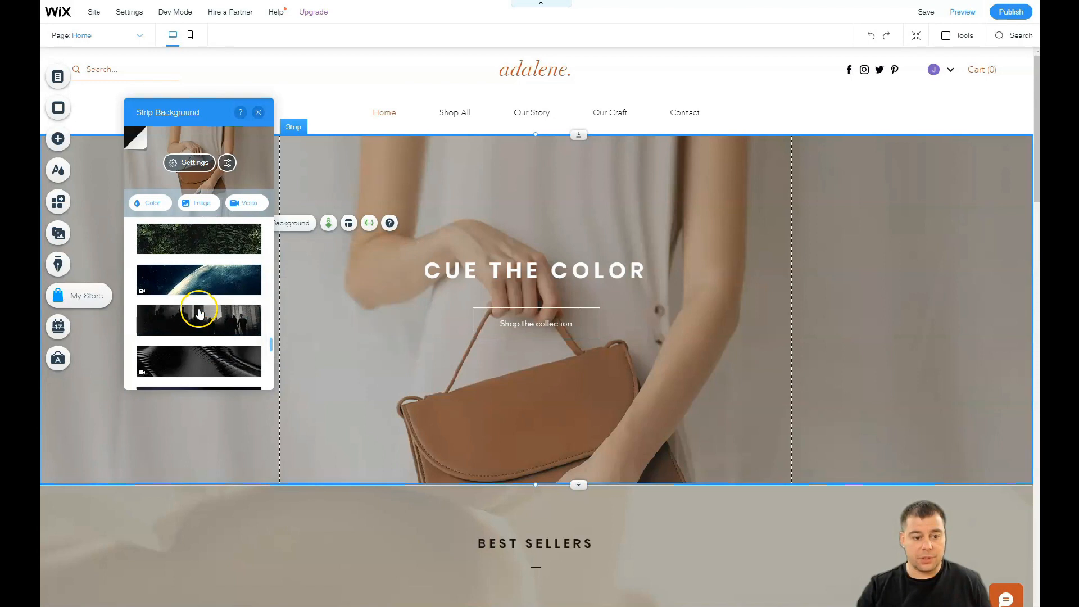
{"action": "scroll", "coordinate": [199, 313], "scroll_direction": "down", "scroll_amount": 1}
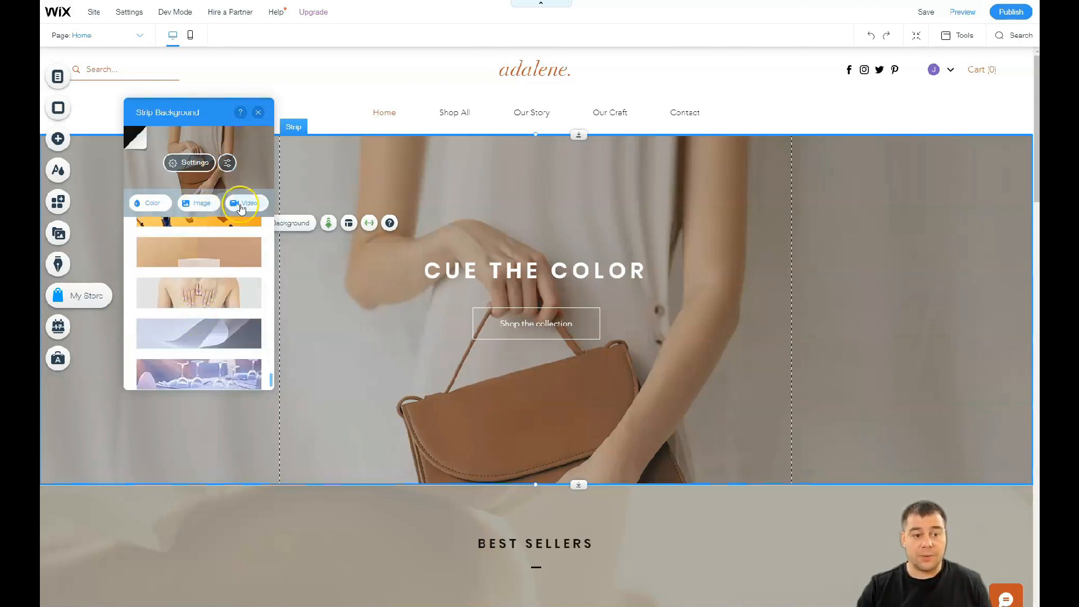
{"action": "left_click", "coordinate": [259, 113]}
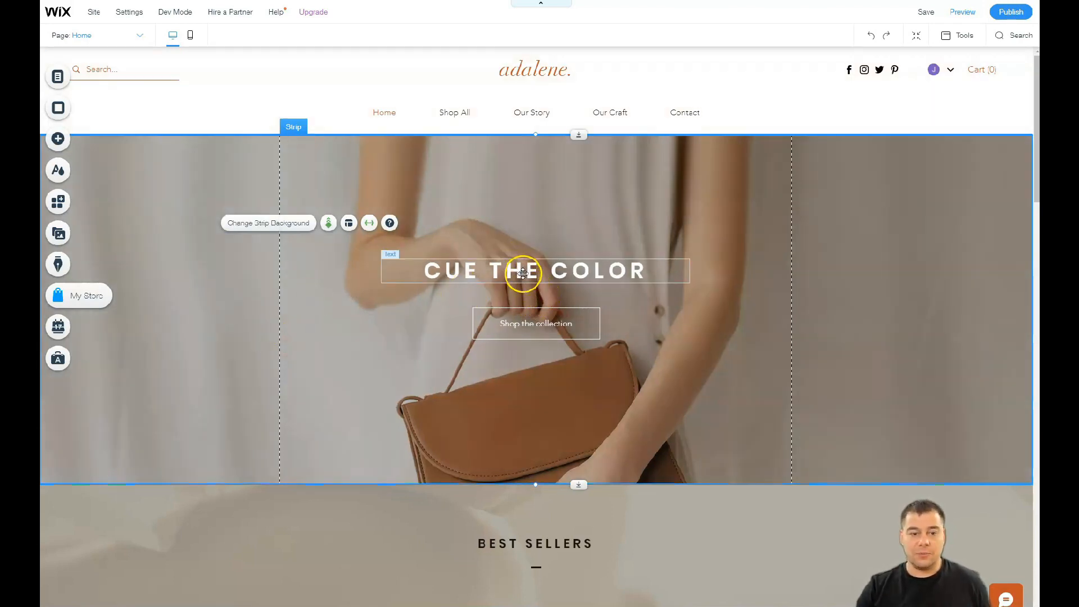
Move the CUE THE COLOR heading higher within its strip, keeping it centered above the shop button
{"action": "left_click_drag", "start_coordinate": [527, 274], "coordinate": [530, 207]}
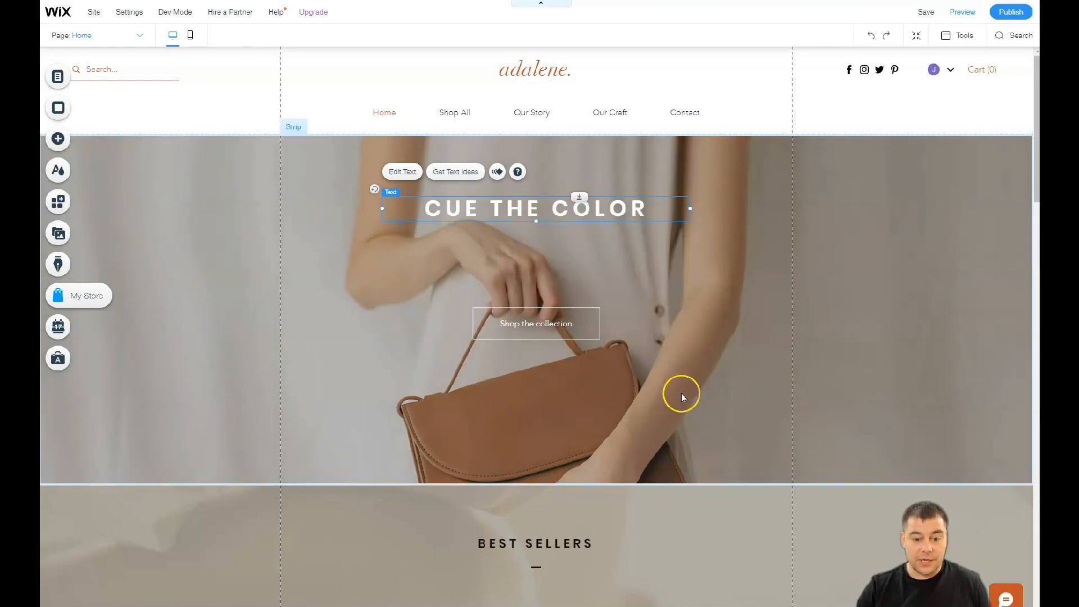
Add the blank white Classic strip between the CUE THE COLOR and BEST SELLERS strips and make it taller
{"action": "scroll", "coordinate": [681, 396], "scroll_direction": "down", "scroll_amount": 3}
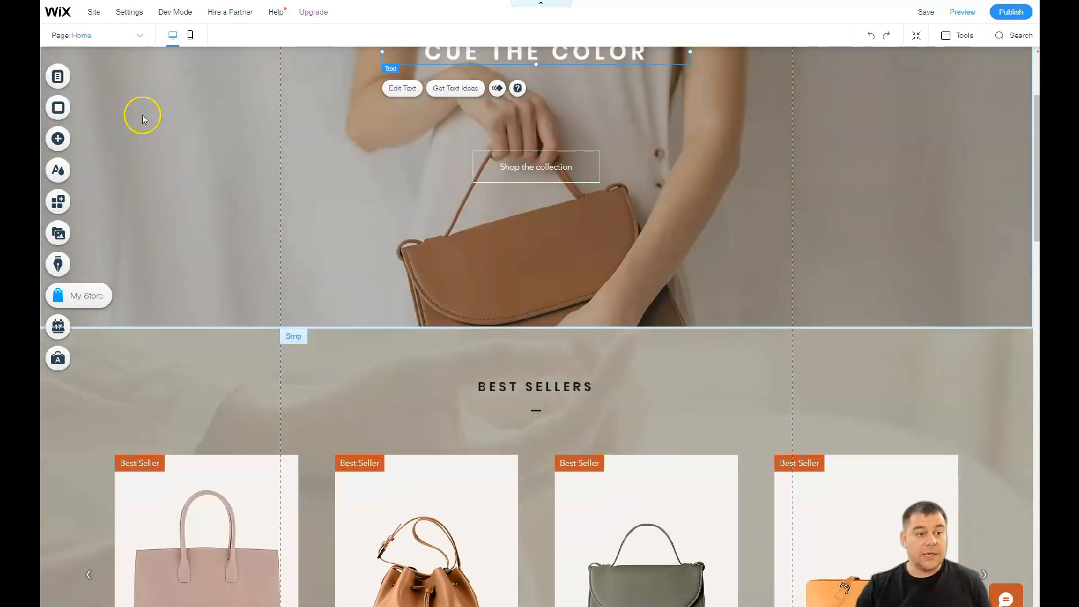
{"action": "left_click", "coordinate": [58, 138]}
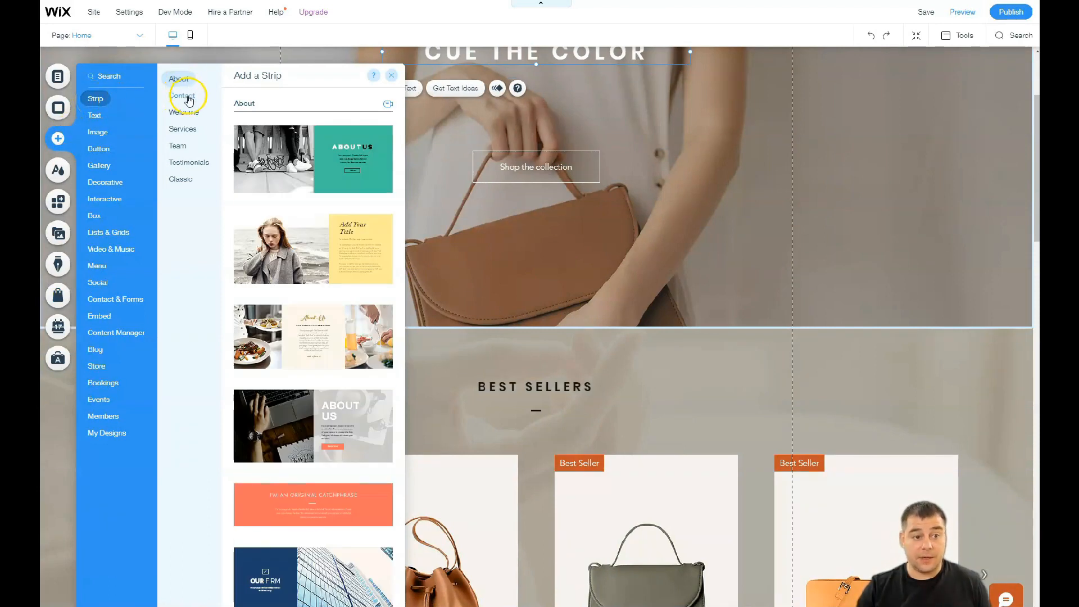
{"action": "mouse_move", "coordinate": [181, 131]}
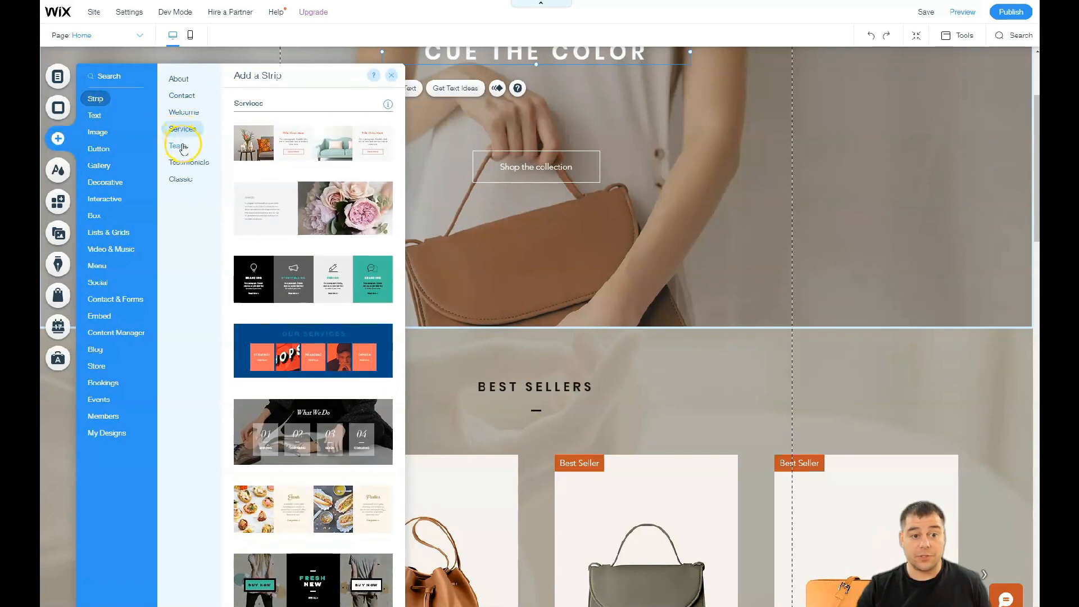
{"action": "mouse_move", "coordinate": [184, 180]}
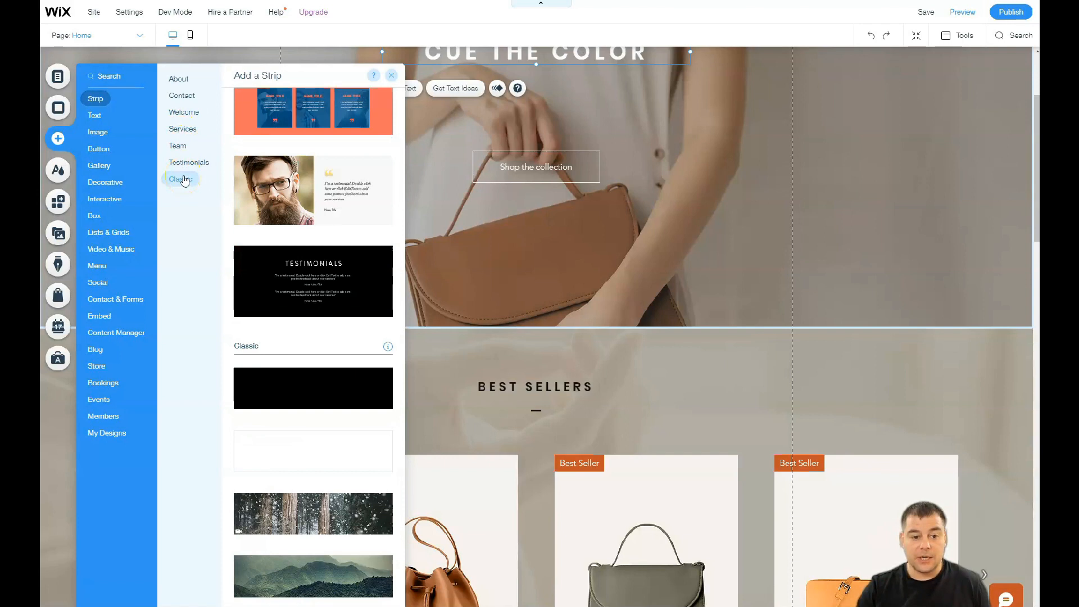
{"action": "left_click_drag", "start_coordinate": [277, 445], "coordinate": [582, 336]}
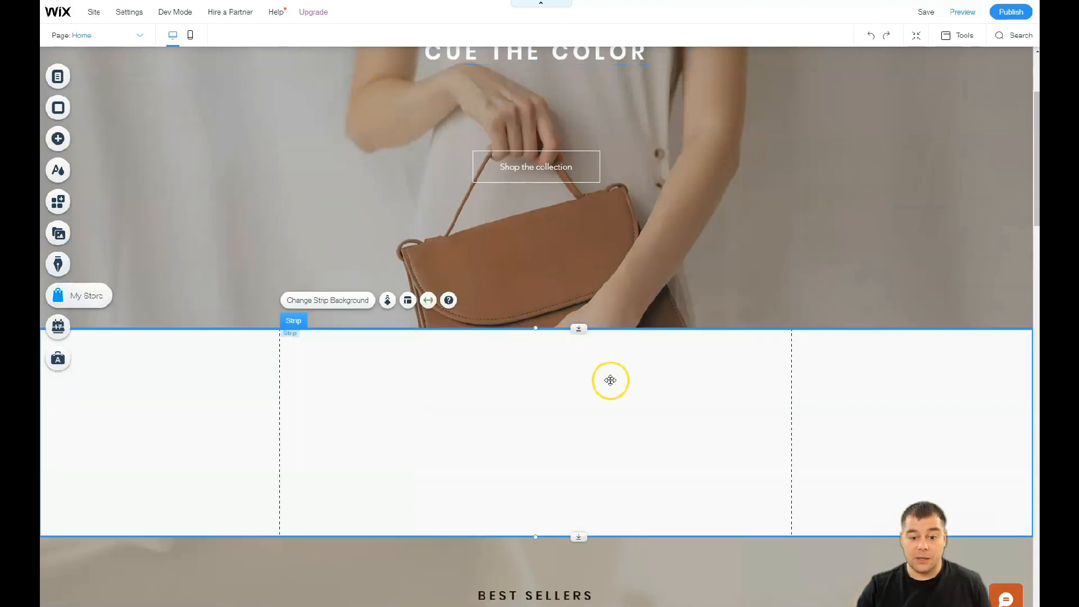
{"action": "left_click_drag", "start_coordinate": [577, 534], "coordinate": [577, 605]}
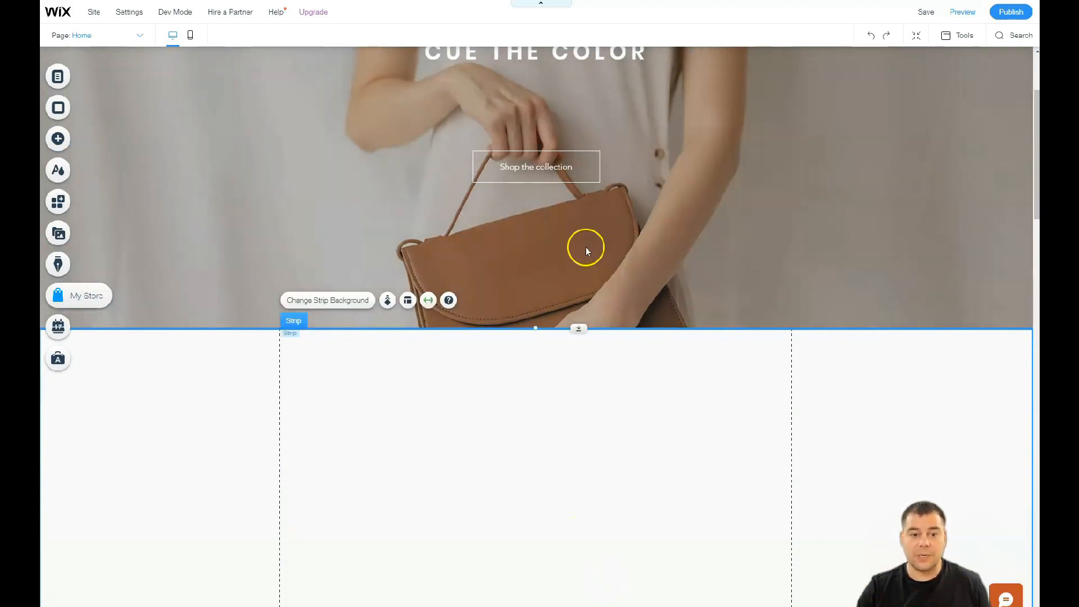
Add a YouTube single video player to the new white strip below the CUE THE COLOR strip
{"action": "scroll", "coordinate": [595, 292], "scroll_direction": "up", "scroll_amount": 3}
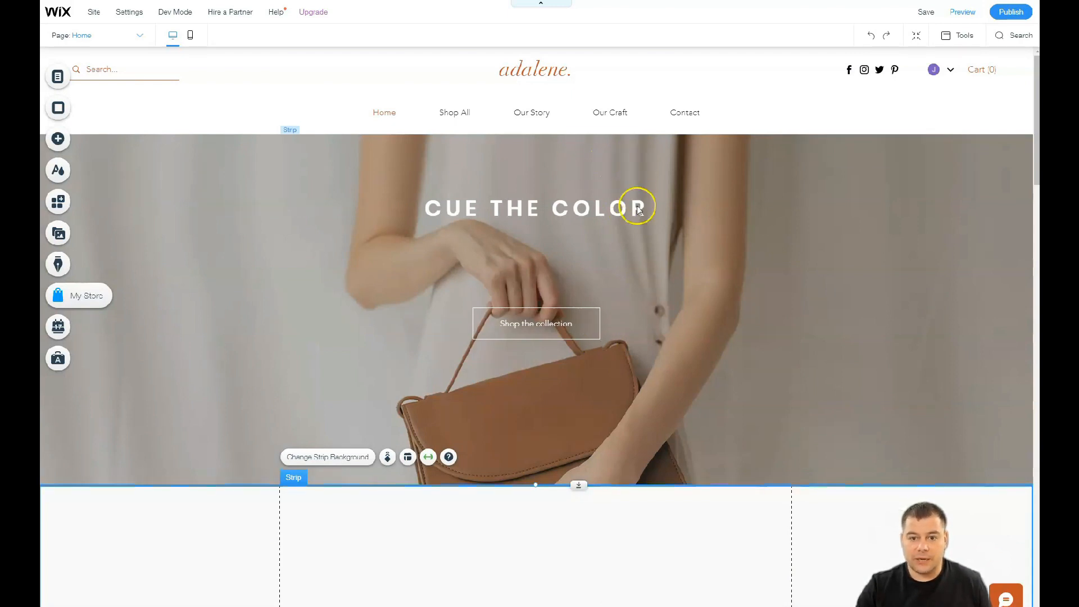
{"action": "scroll", "coordinate": [393, 292], "scroll_direction": "down", "scroll_amount": 2}
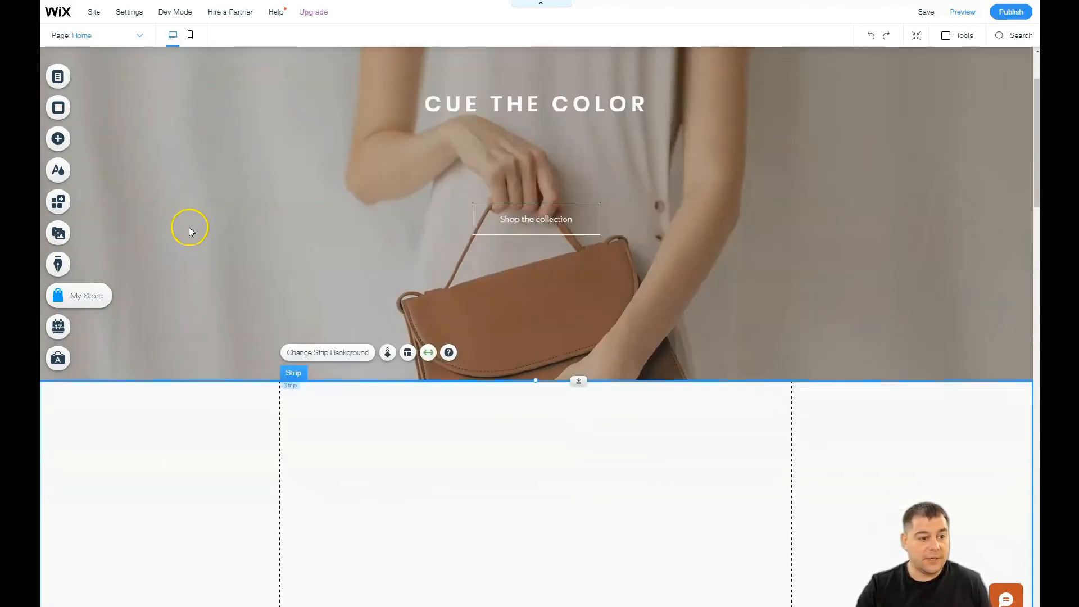
{"action": "left_click", "coordinate": [58, 140]}
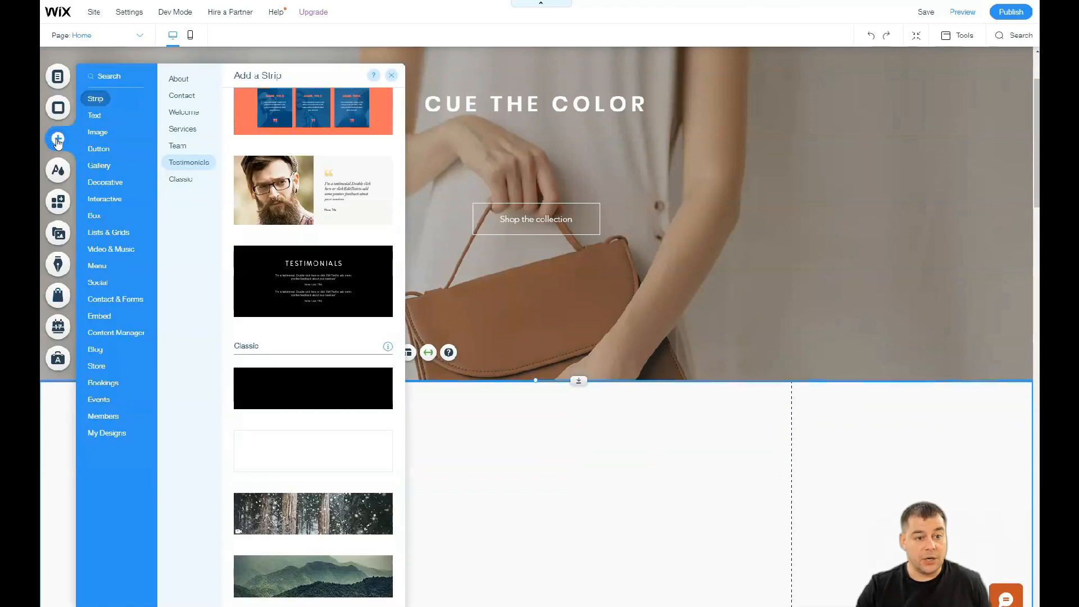
{"action": "mouse_move", "coordinate": [111, 249]}
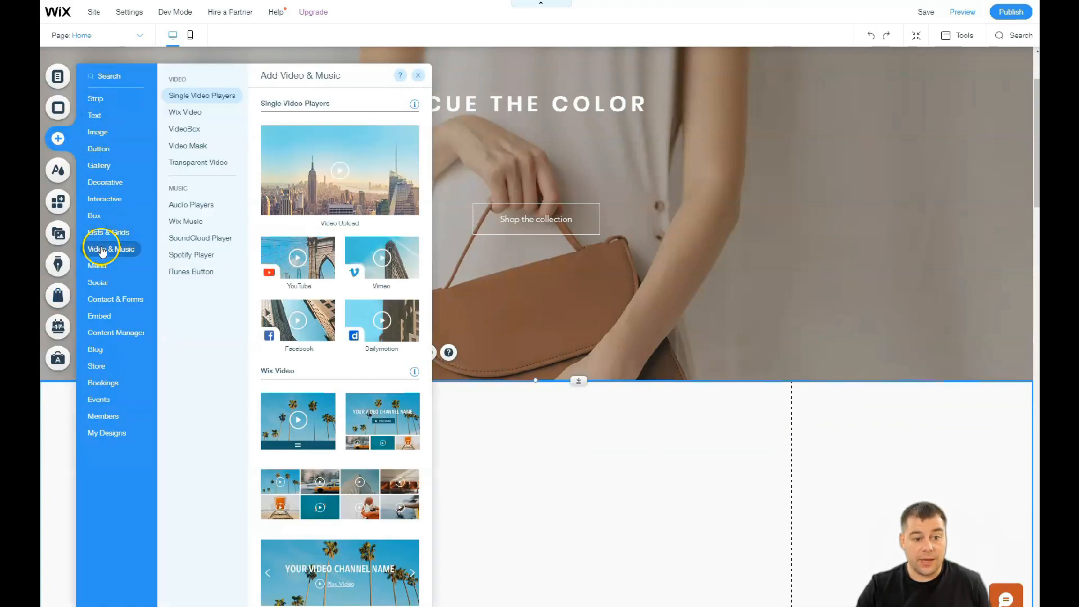
{"action": "left_click_drag", "start_coordinate": [303, 256], "coordinate": [557, 470]}
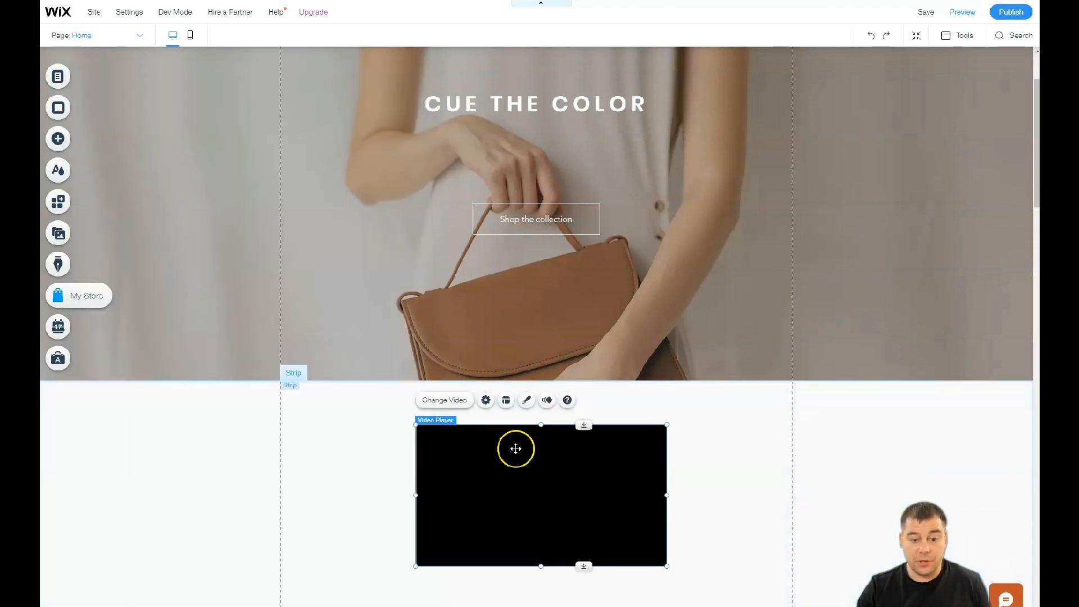
Enlarge the video player until it fills the white strip between the two vertical gridlines, and center it there
{"action": "left_click_drag", "start_coordinate": [414, 567], "coordinate": [392, 578]}
{"action": "left_click_drag", "start_coordinate": [665, 424], "coordinate": [725, 388]}
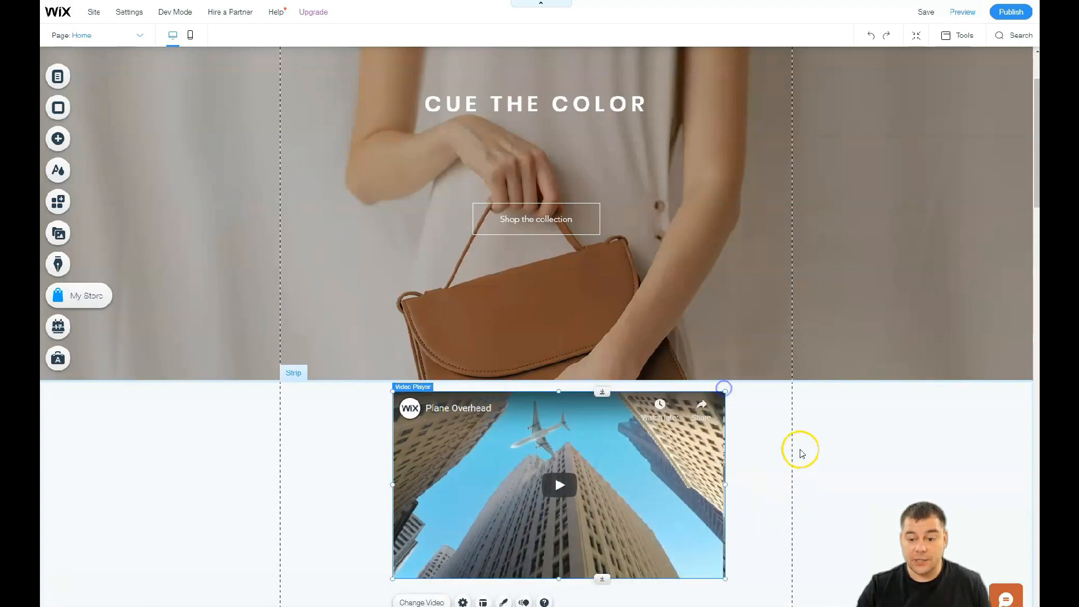
{"action": "scroll", "coordinate": [801, 453], "scroll_direction": "down", "scroll_amount": 4}
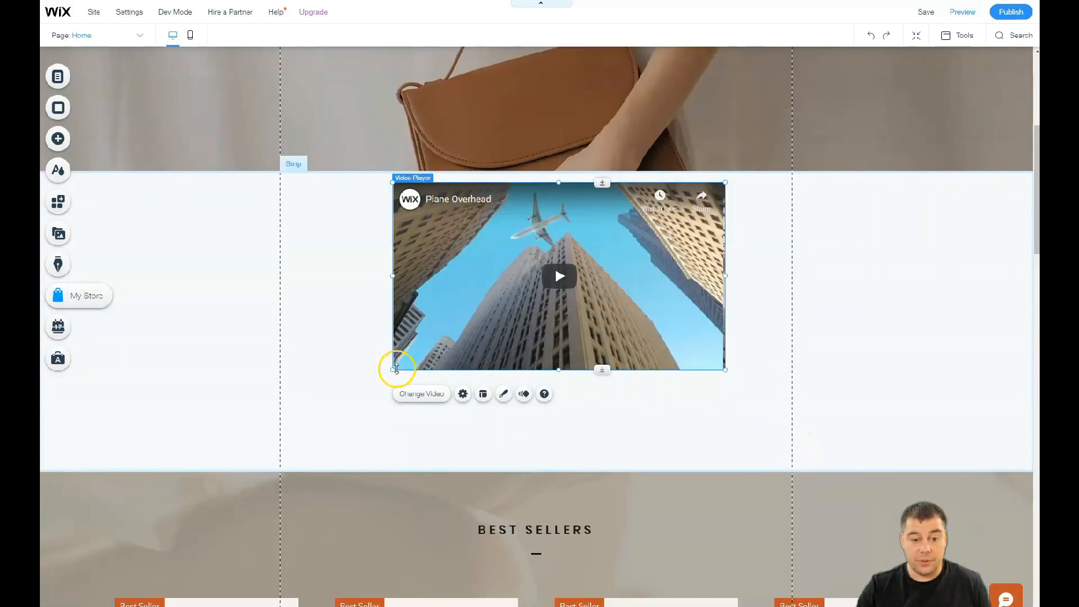
{"action": "left_click_drag", "start_coordinate": [392, 369], "coordinate": [288, 446]}
{"action": "left_click_drag", "start_coordinate": [726, 434], "coordinate": [786, 465]}
{"action": "left_click_drag", "start_coordinate": [624, 414], "coordinate": [623, 411]}
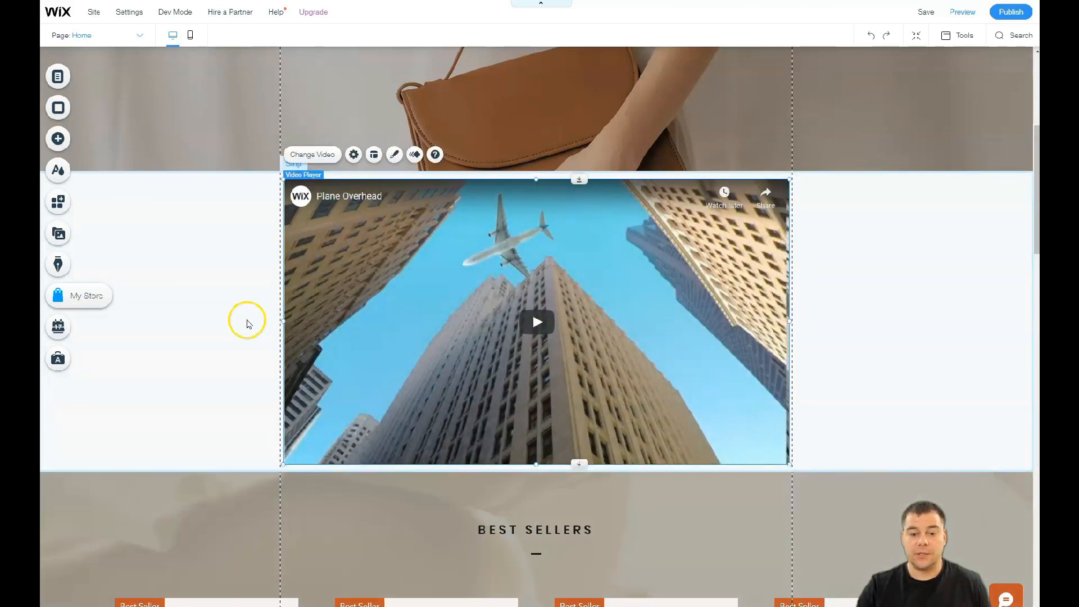
Set the video strip's background to the dark gray theme color and close the background settings
{"action": "left_click", "coordinate": [164, 269]}
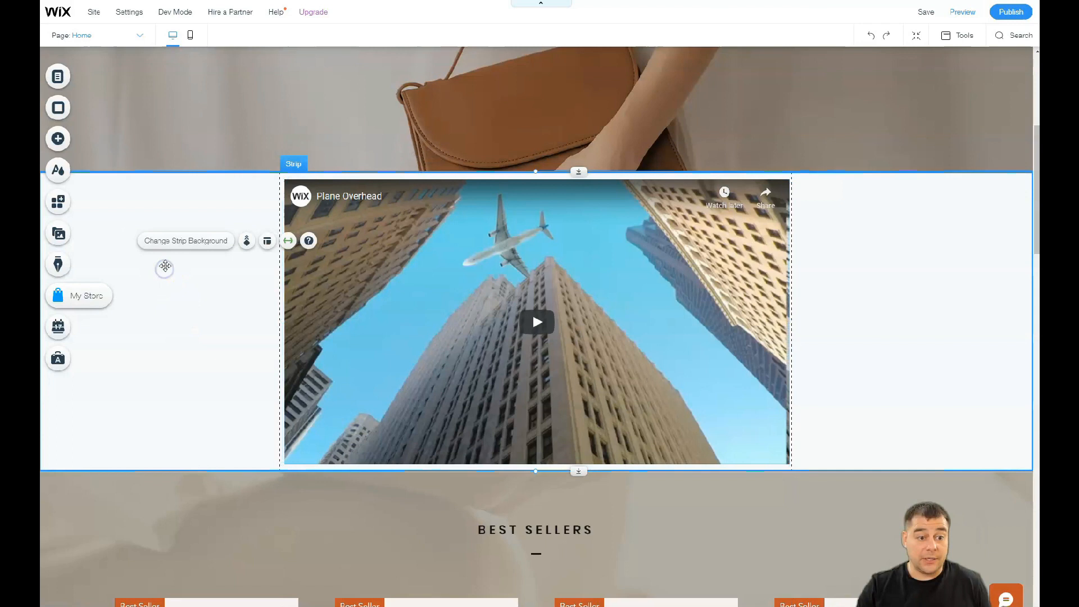
{"action": "left_click", "coordinate": [172, 238]}
{"action": "left_click", "coordinate": [152, 241]}
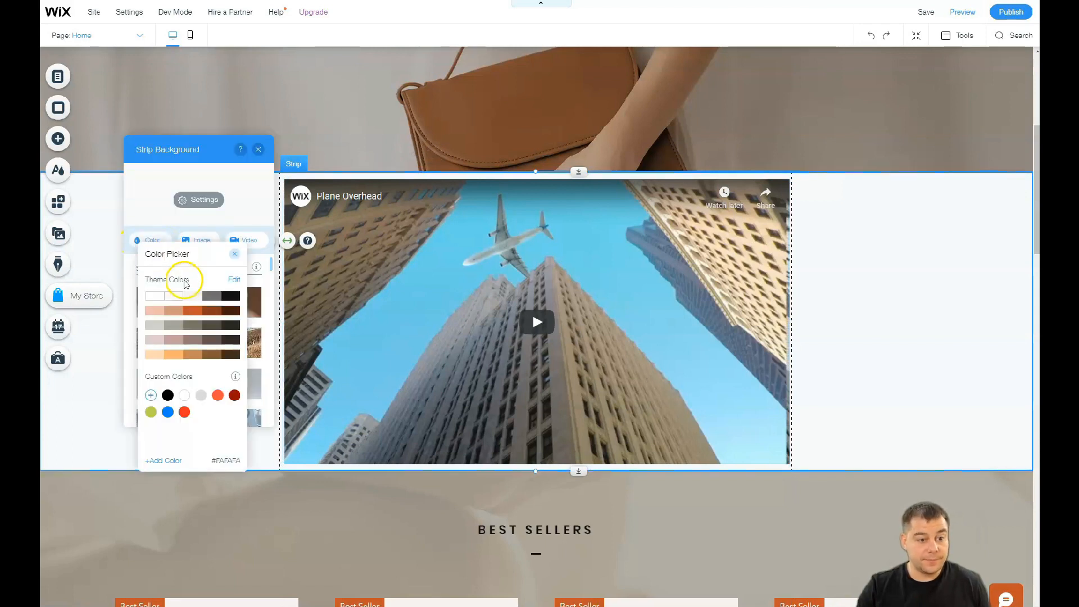
{"action": "left_click", "coordinate": [211, 297]}
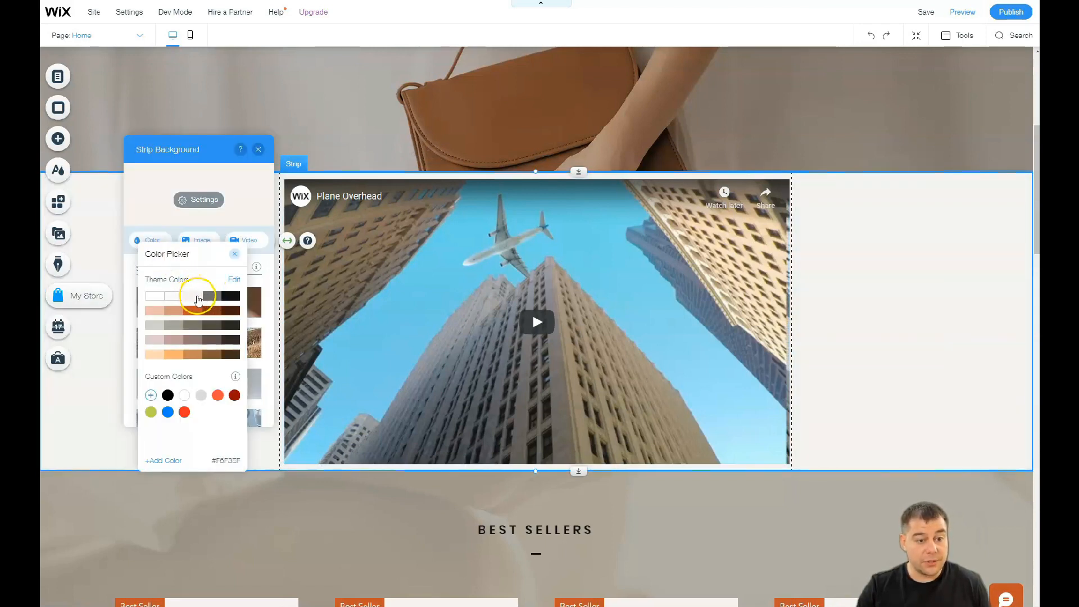
{"action": "left_click", "coordinate": [209, 297]}
{"action": "left_click", "coordinate": [234, 254]}
{"action": "left_click", "coordinate": [257, 149]}
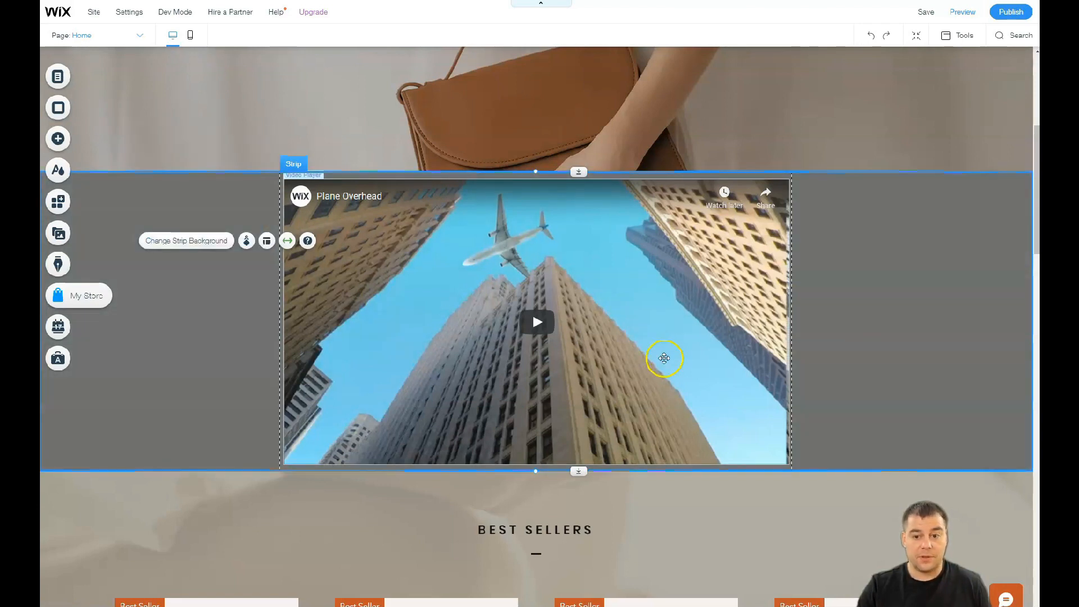
Extend the gray video strip downward to a height of about 803 px, leaving room below the video
{"action": "scroll", "coordinate": [639, 359], "scroll_direction": "up", "scroll_amount": 5}
{"action": "scroll", "coordinate": [603, 355], "scroll_direction": "down", "scroll_amount": 4}
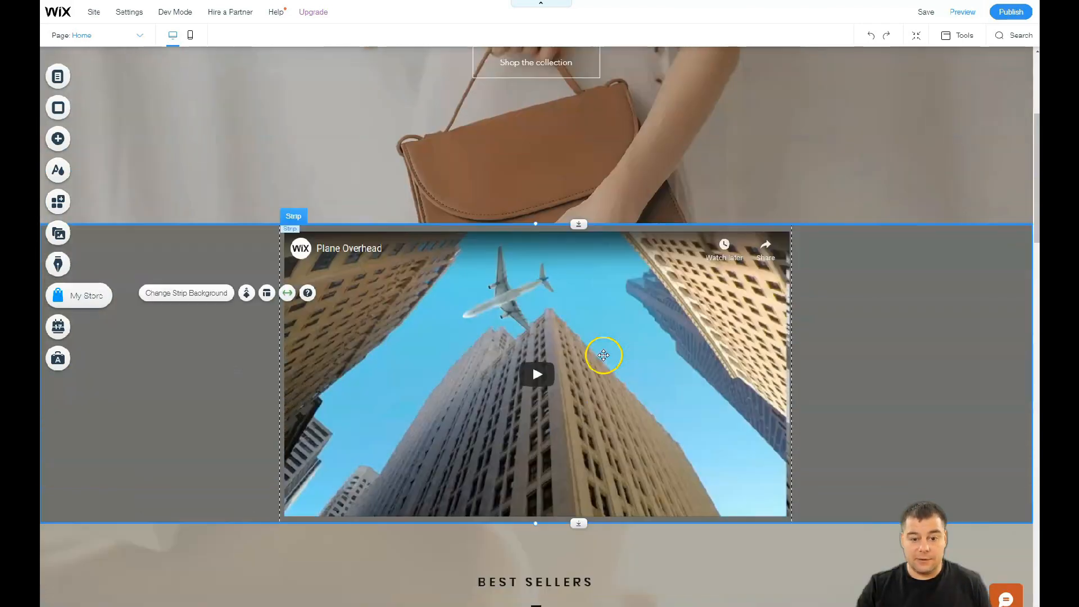
{"action": "scroll", "coordinate": [603, 355], "scroll_direction": "down", "scroll_amount": 4}
{"action": "left_click_drag", "start_coordinate": [584, 369], "coordinate": [597, 436]}
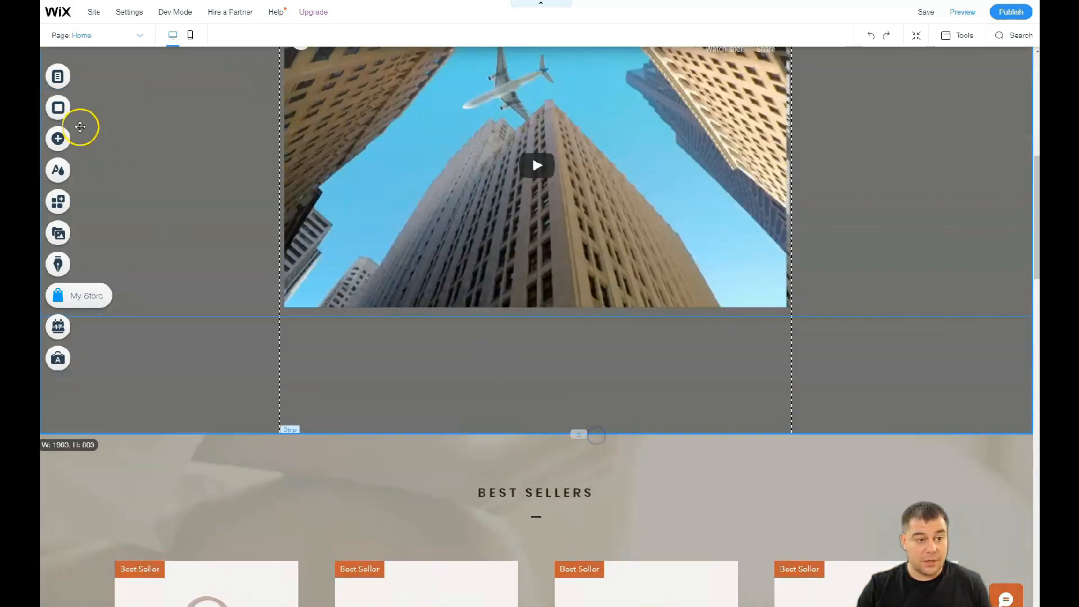
Add the light themed button to the gray strip, centered in the space below the video
{"action": "left_click", "coordinate": [57, 139]}
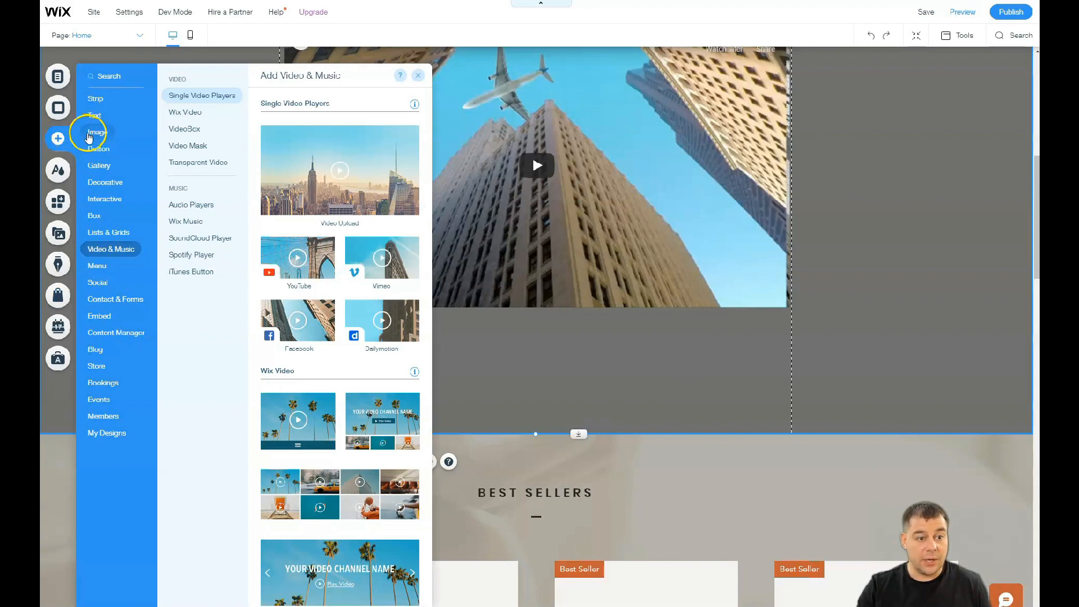
{"action": "left_click", "coordinate": [96, 150]}
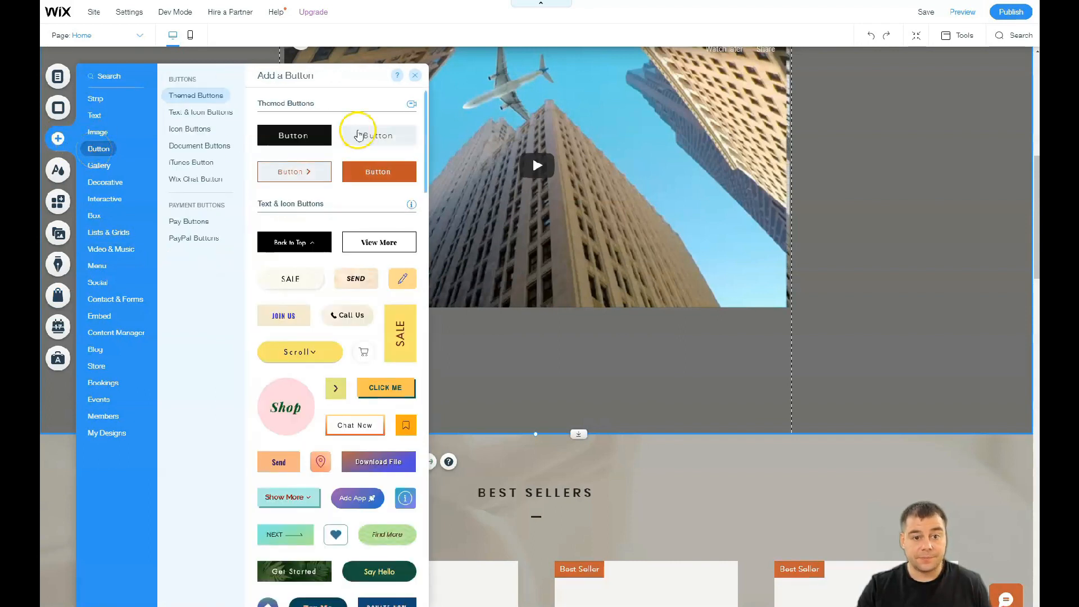
{"action": "left_click_drag", "start_coordinate": [528, 362], "coordinate": [528, 362]}
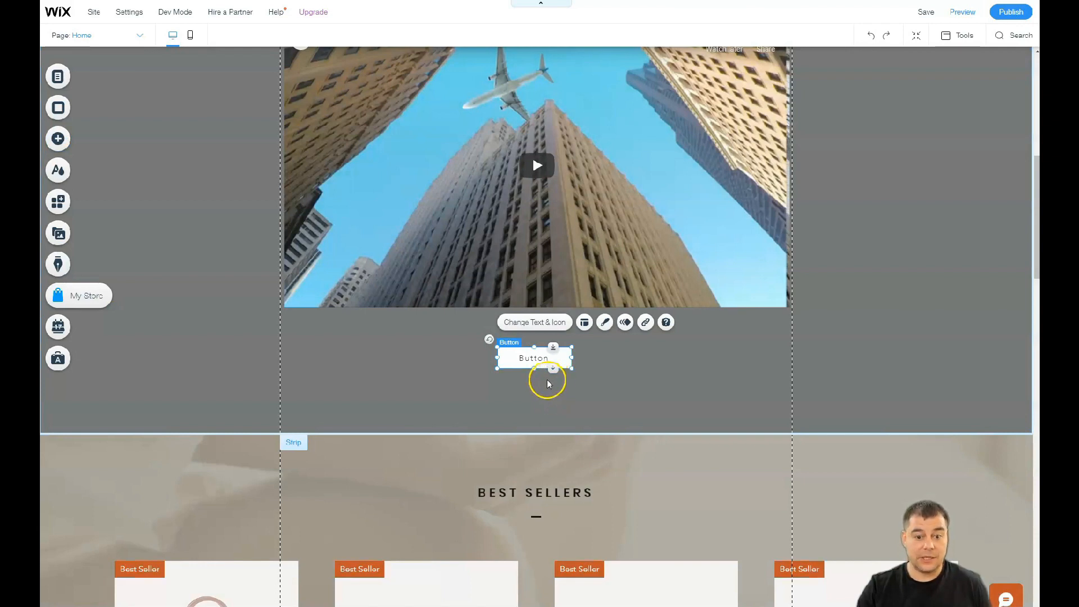
{"action": "left_click_drag", "start_coordinate": [538, 358], "coordinate": [540, 366]}
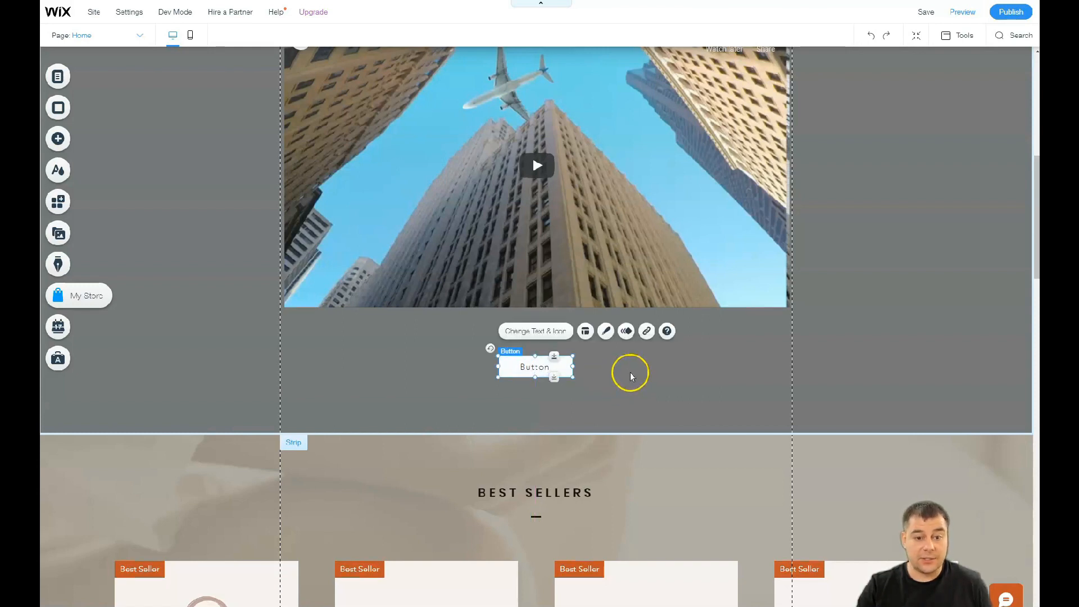
Set the CUE THE COLOR heading's font size to 54 px
{"action": "left_click", "coordinate": [506, 278]}
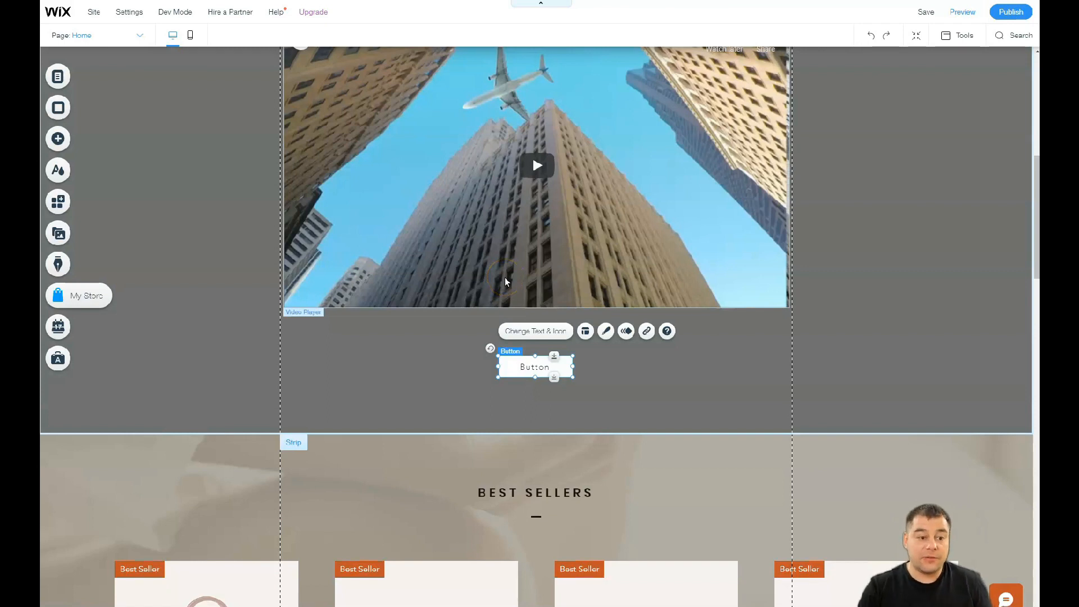
{"action": "scroll", "coordinate": [504, 277], "scroll_direction": "up", "scroll_amount": 2}
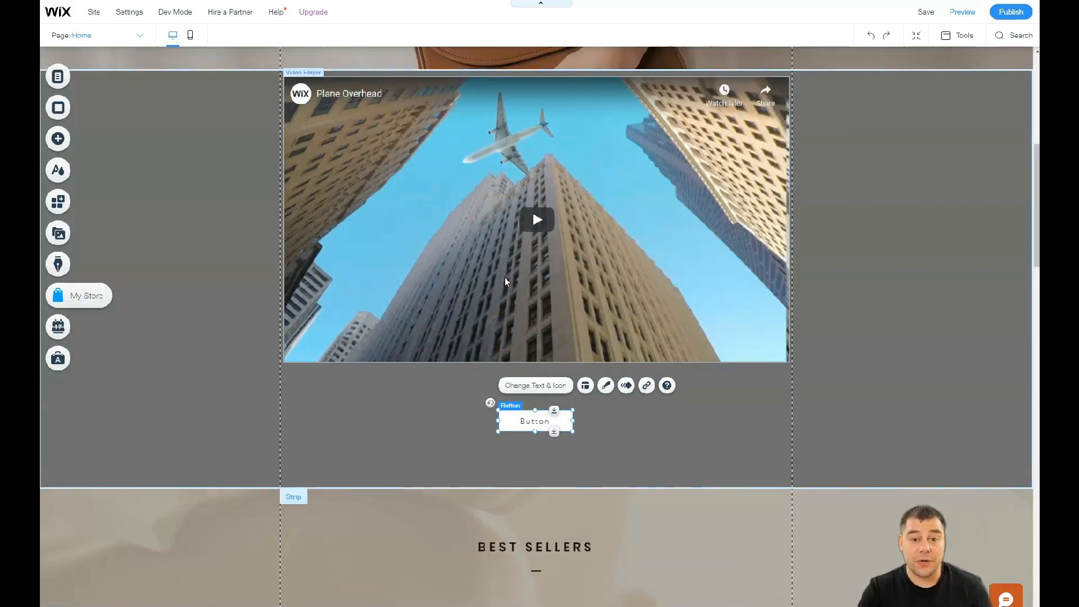
{"action": "scroll", "coordinate": [505, 278], "scroll_direction": "up", "scroll_amount": 1}
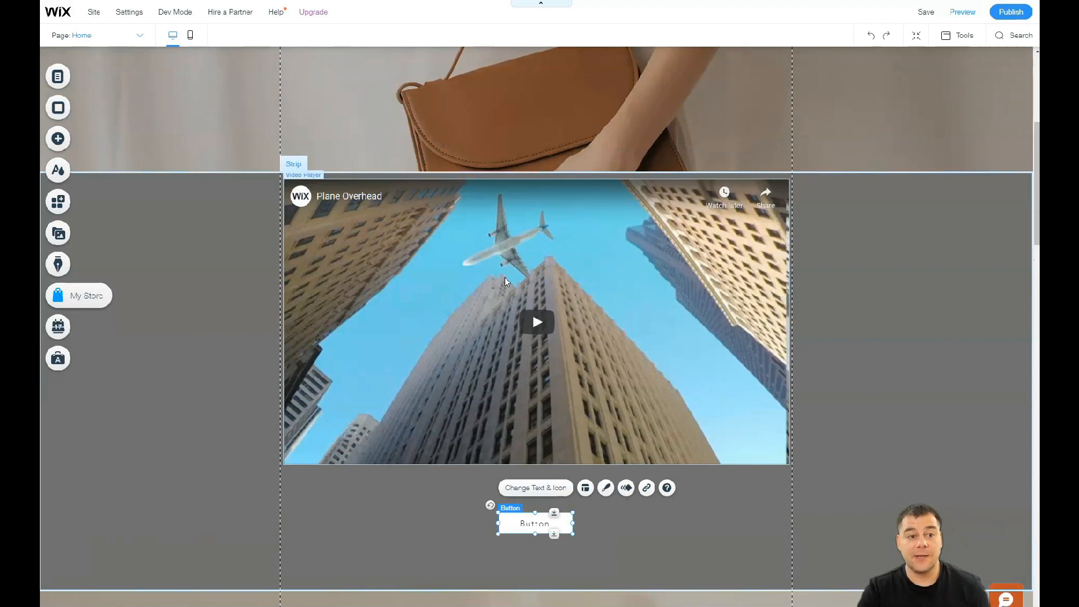
{"action": "scroll", "coordinate": [505, 277], "scroll_direction": "up", "scroll_amount": 3}
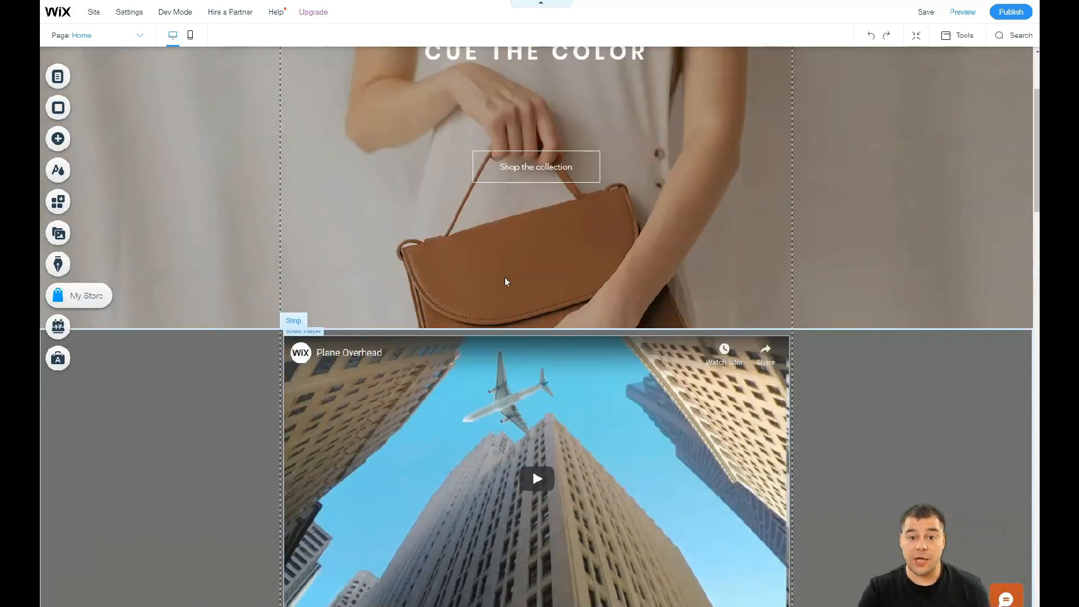
{"action": "scroll", "coordinate": [504, 278], "scroll_direction": "up", "scroll_amount": 3}
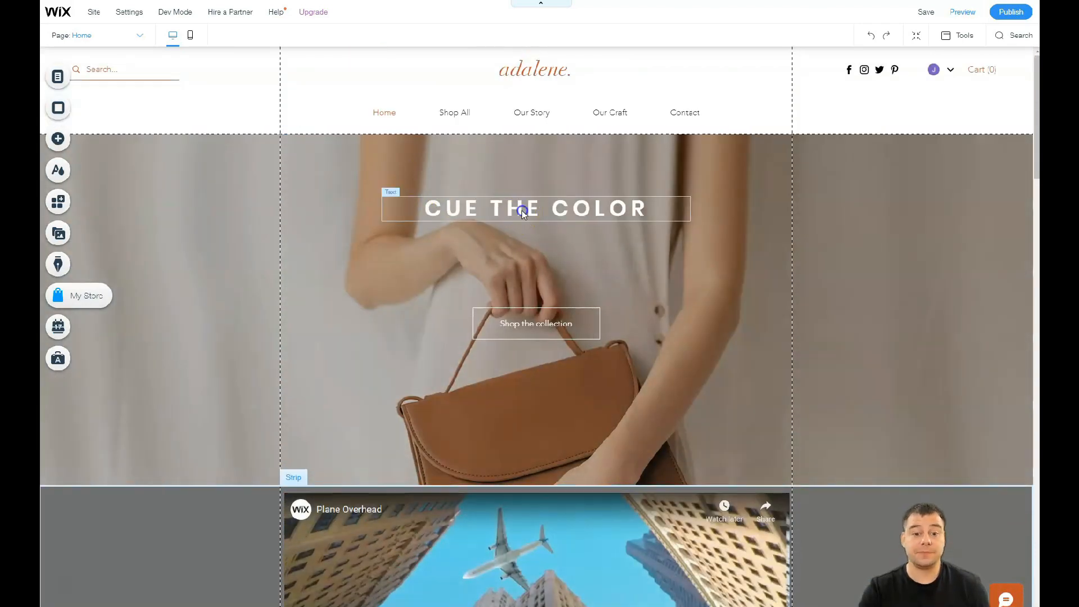
{"action": "left_click", "coordinate": [522, 210]}
{"action": "double_click", "coordinate": [521, 210]}
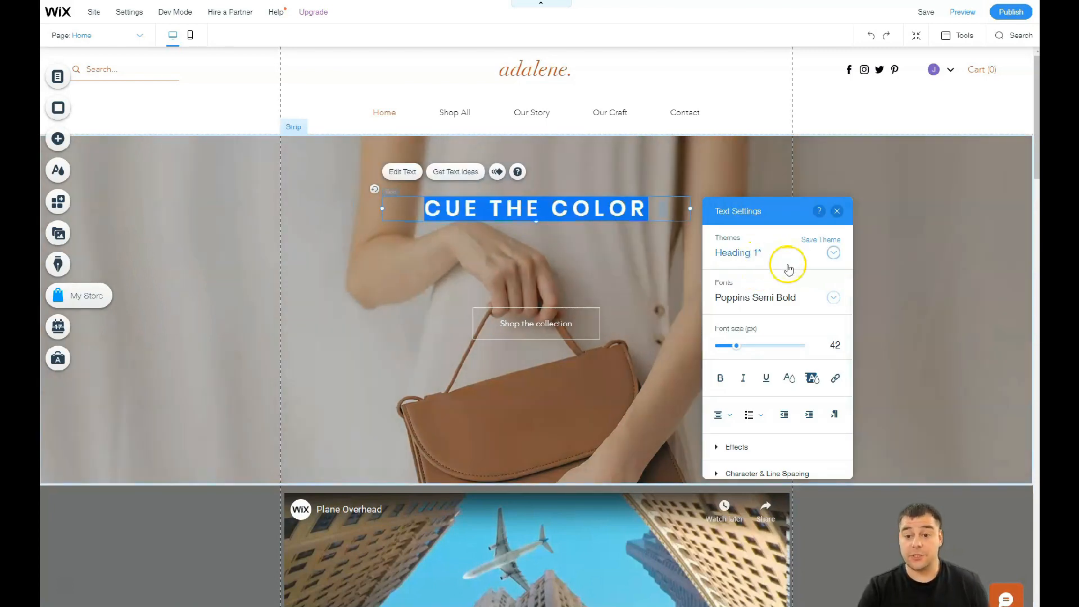
{"action": "left_click_drag", "start_coordinate": [737, 351], "coordinate": [742, 349]}
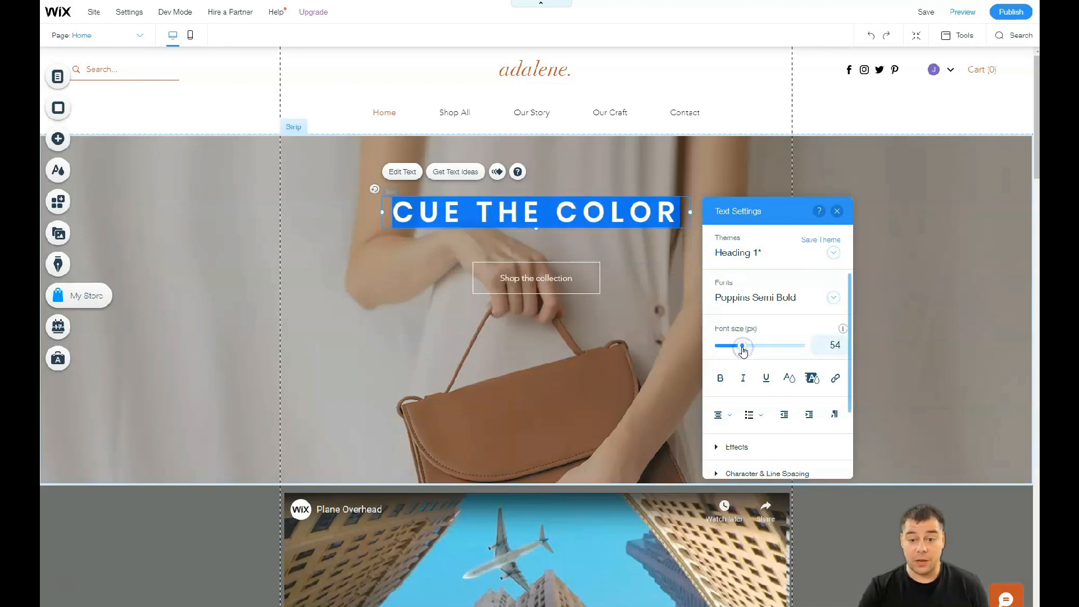
Move the Shop the collection button down onto the handbag in its strip, keeping it horizontally centered
{"action": "left_click", "coordinate": [531, 271]}
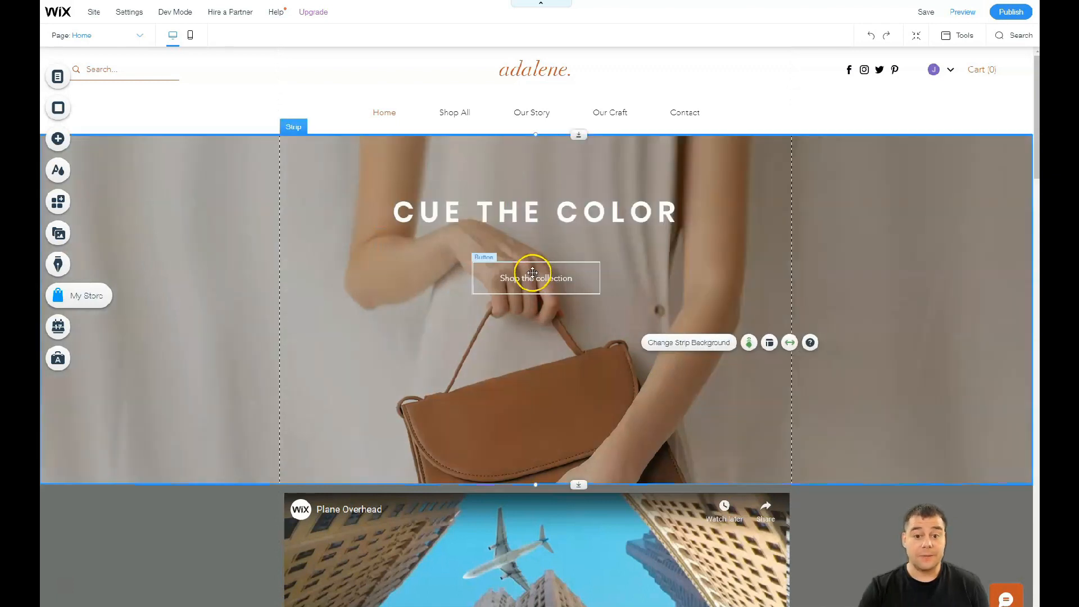
{"action": "left_click_drag", "start_coordinate": [536, 277], "coordinate": [537, 404]}
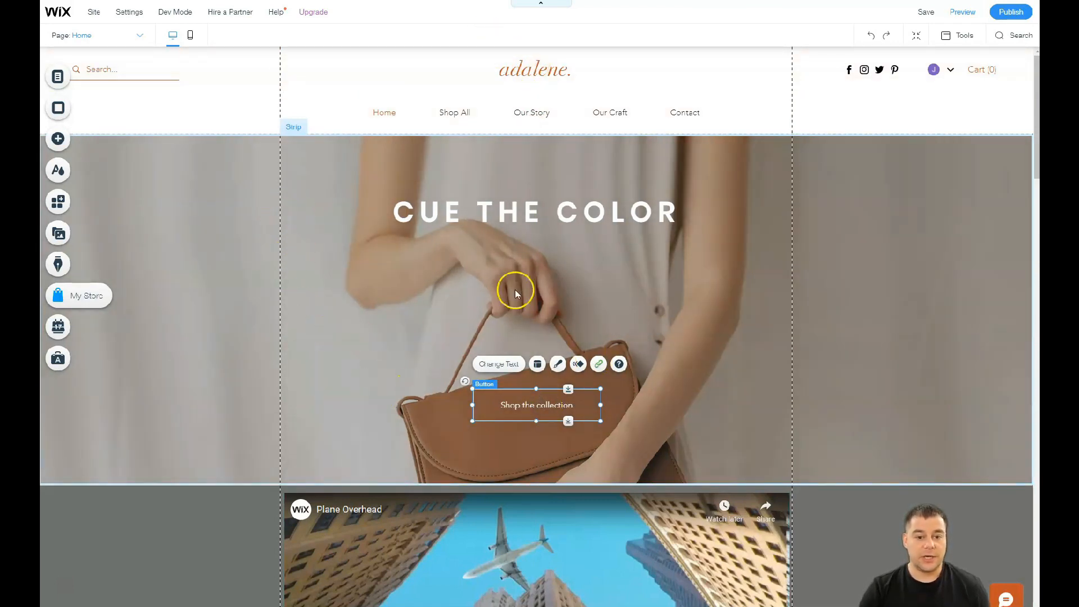
Try the CUE THE COLOR heading beyond the left gridline and return it to the center above the button
{"action": "left_click_drag", "start_coordinate": [532, 217], "coordinate": [256, 216]}
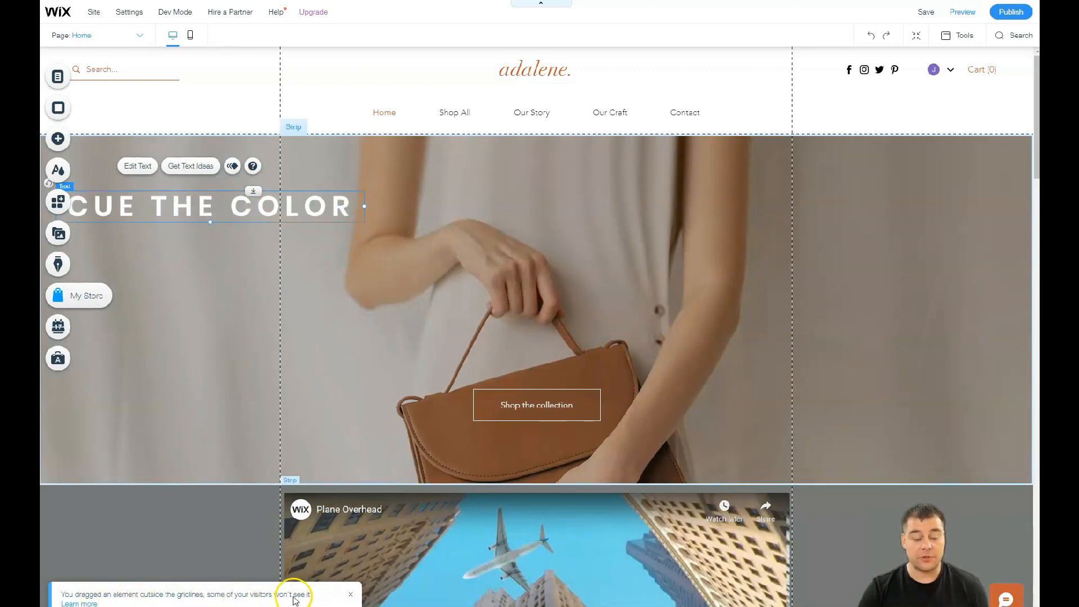
{"action": "left_click_drag", "start_coordinate": [169, 203], "coordinate": [496, 209]}
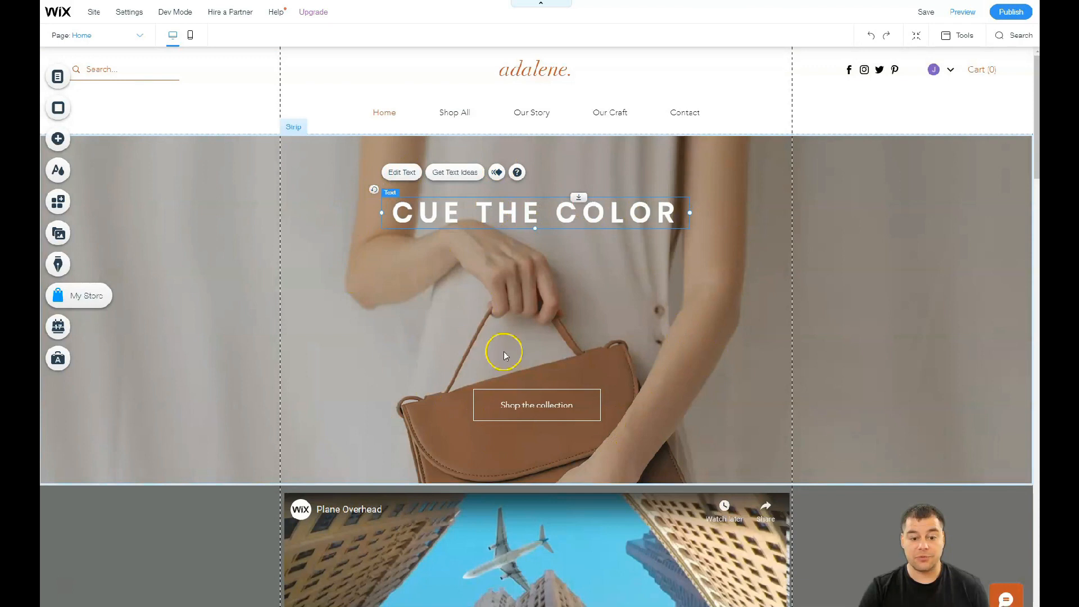
Review the home page's strips from the Plane Overhead video down to the Brand, Products and USA panels and back up
{"action": "scroll", "coordinate": [565, 386], "scroll_direction": "down", "scroll_amount": 1}
{"action": "scroll", "coordinate": [564, 387], "scroll_direction": "down", "scroll_amount": 5}
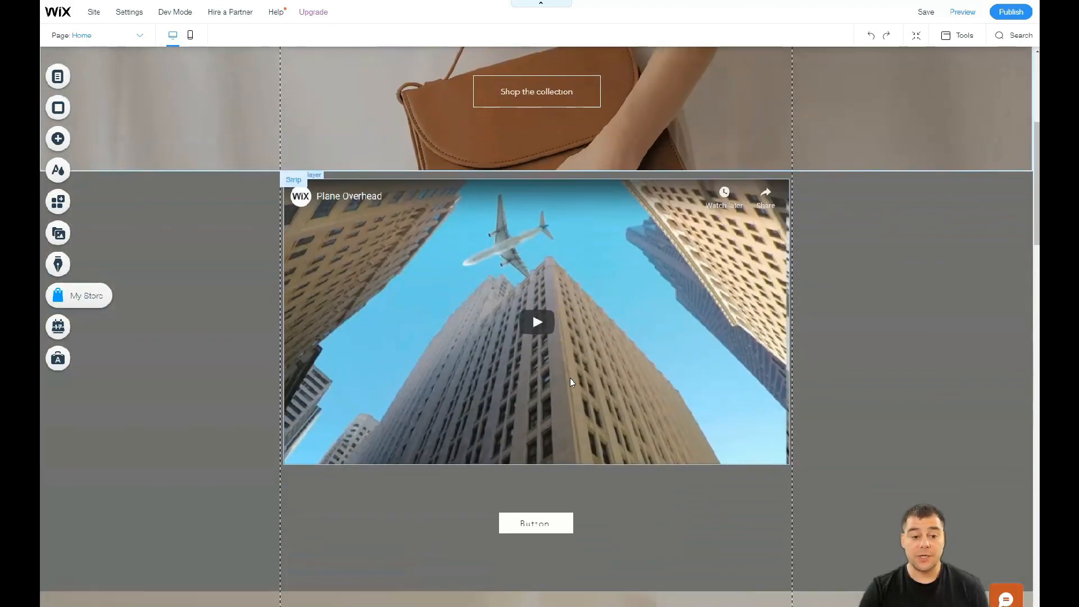
{"action": "scroll", "coordinate": [572, 378], "scroll_direction": "down", "scroll_amount": 5}
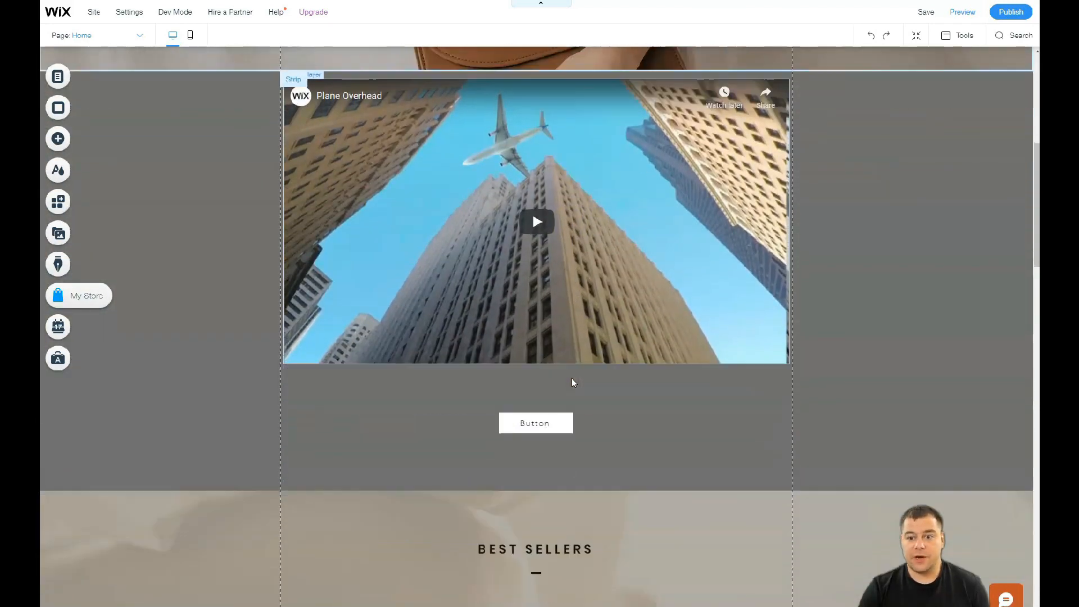
{"action": "scroll", "coordinate": [573, 380], "scroll_direction": "down", "scroll_amount": 3}
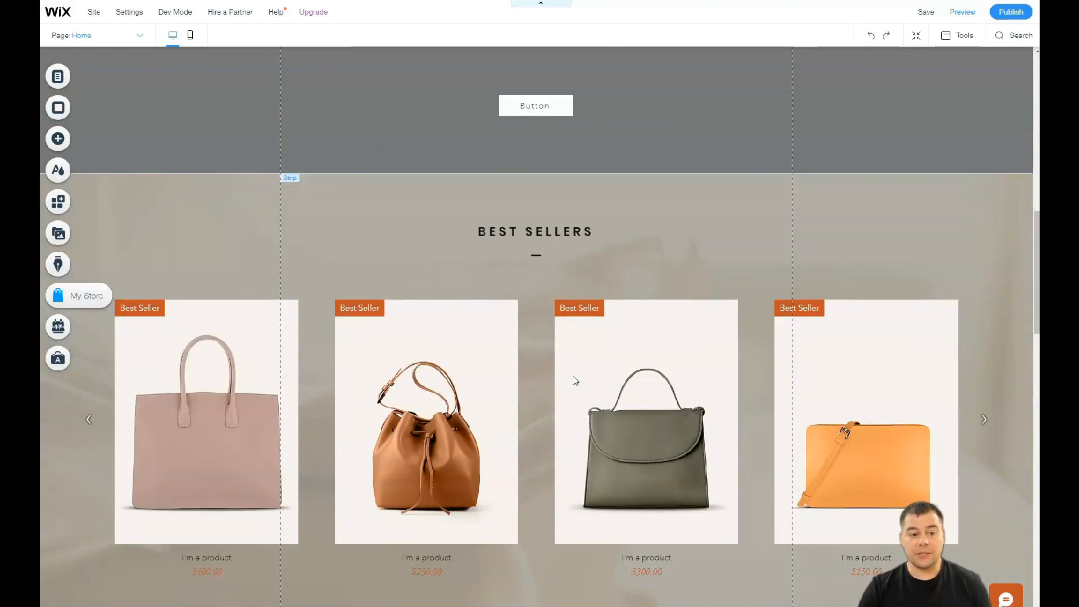
{"action": "scroll", "coordinate": [576, 381], "scroll_direction": "down", "scroll_amount": 3}
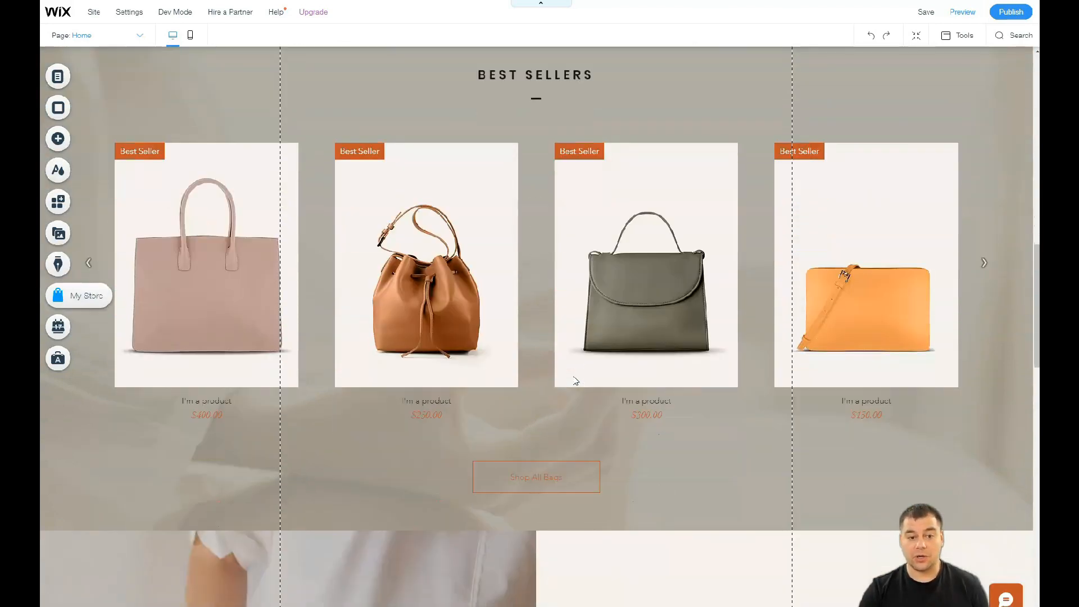
{"action": "scroll", "coordinate": [575, 381], "scroll_direction": "down", "scroll_amount": 3}
{"action": "scroll", "coordinate": [575, 381], "scroll_direction": "down", "scroll_amount": 5}
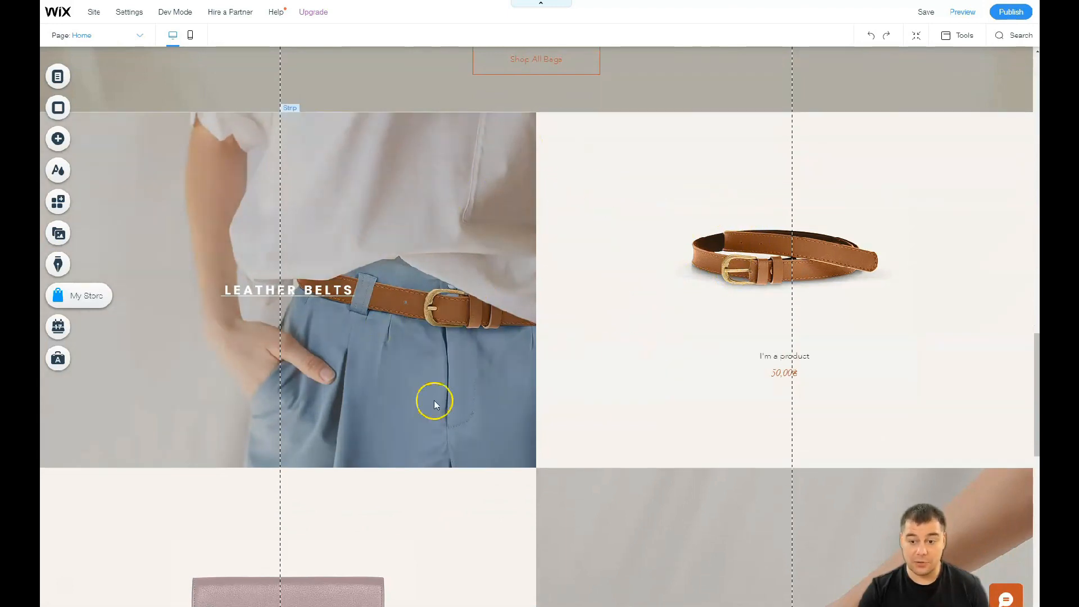
{"action": "scroll", "coordinate": [607, 360], "scroll_direction": "down", "scroll_amount": 5}
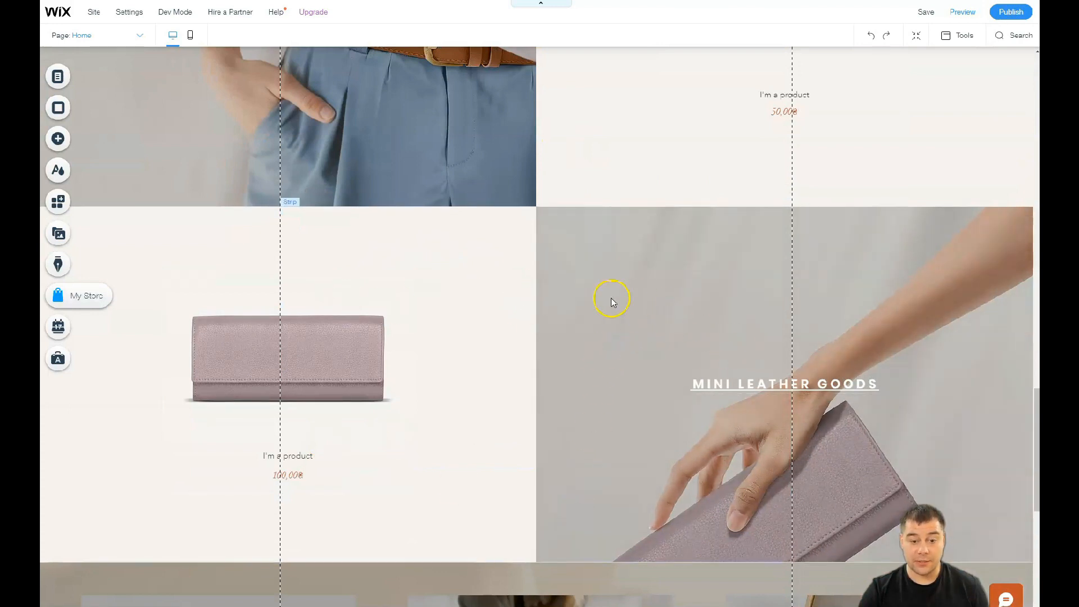
{"action": "scroll", "coordinate": [666, 471], "scroll_direction": "down", "scroll_amount": 5}
{"action": "scroll", "coordinate": [625, 463], "scroll_direction": "down", "scroll_amount": 5}
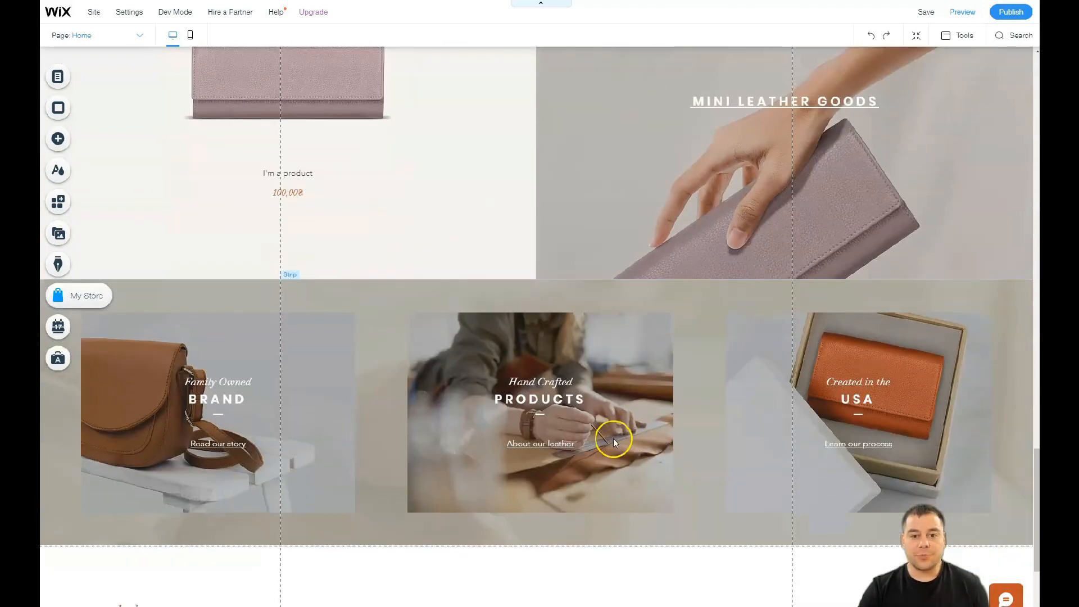
{"action": "scroll", "coordinate": [590, 429], "scroll_direction": "up", "scroll_amount": 6}
{"action": "scroll", "coordinate": [592, 427], "scroll_direction": "up", "scroll_amount": 20}
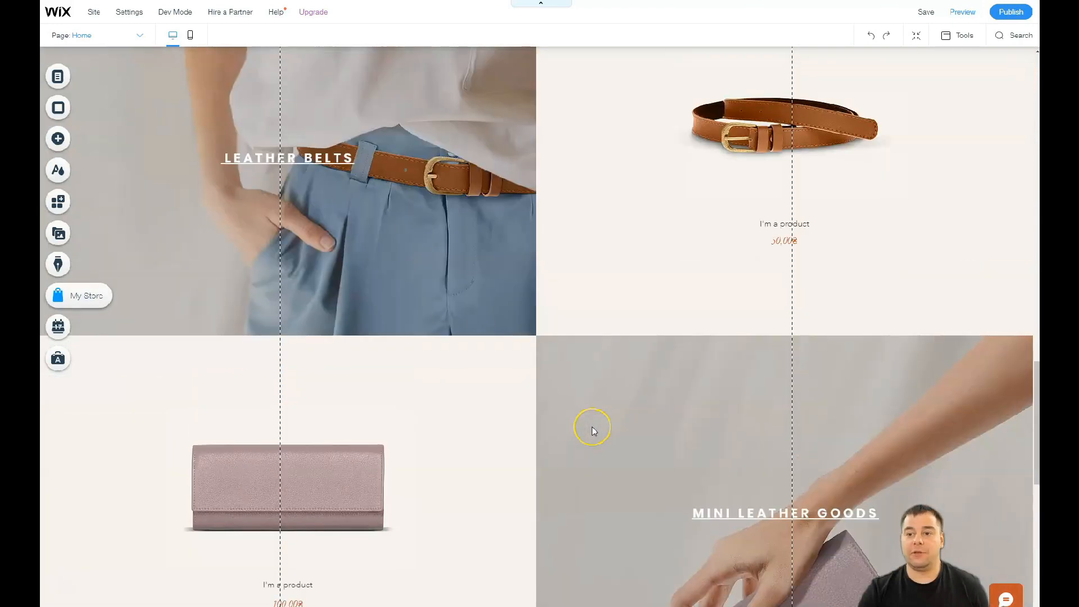
{"action": "scroll", "coordinate": [592, 431], "scroll_direction": "up", "scroll_amount": 8}
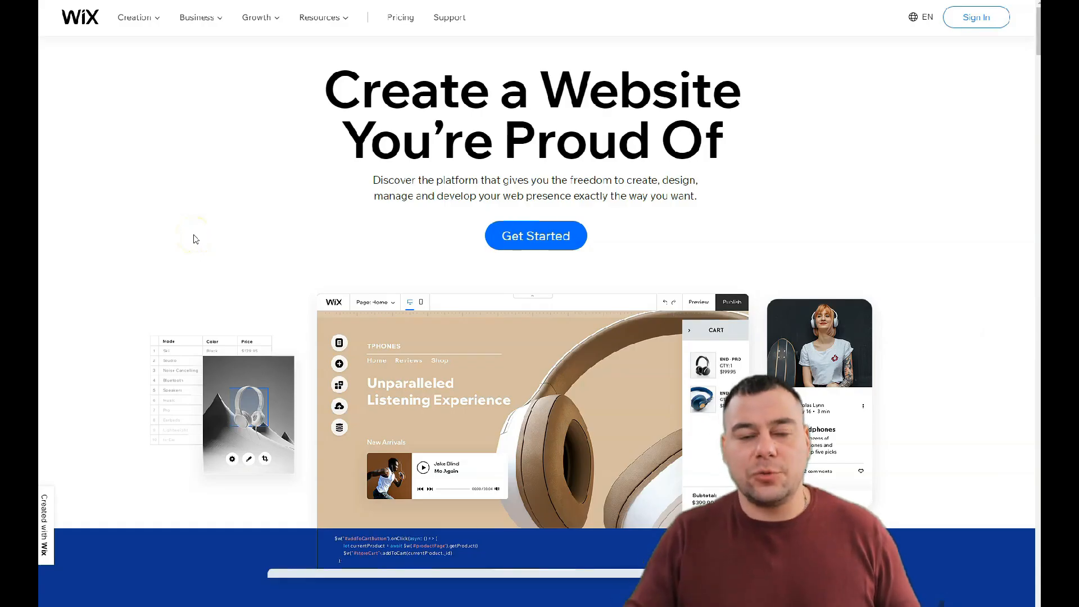
Read through the Wix homepage's sections on site creation steps, Wix Editor, Wix ADI, Velo and business features
{"action": "left_click", "coordinate": [191, 237]}
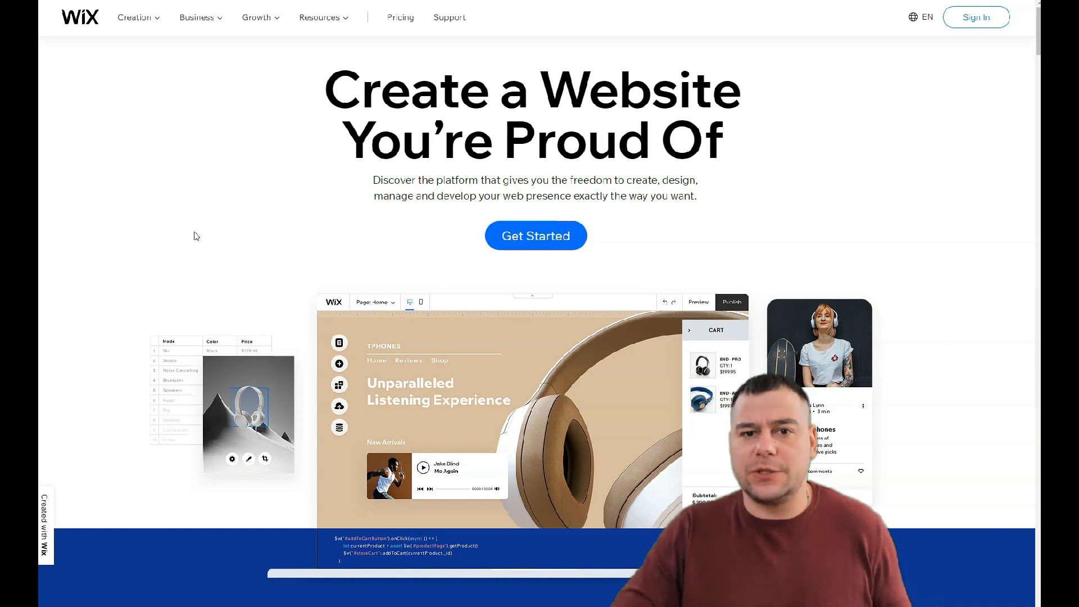
{"action": "scroll", "coordinate": [195, 236], "scroll_direction": "down", "scroll_amount": 15}
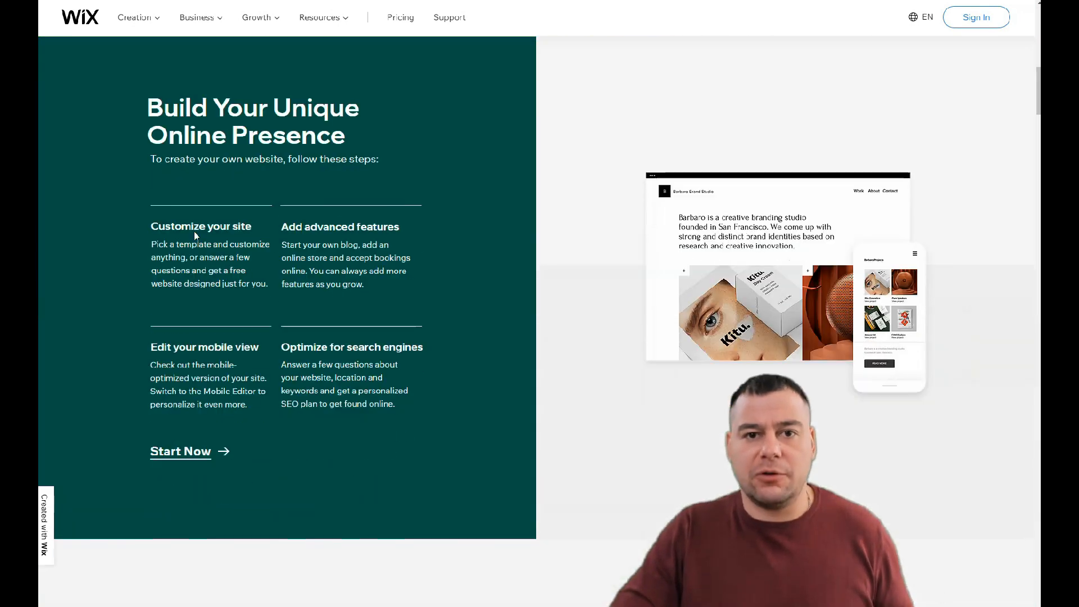
{"action": "scroll", "coordinate": [195, 235], "scroll_direction": "down", "scroll_amount": 15}
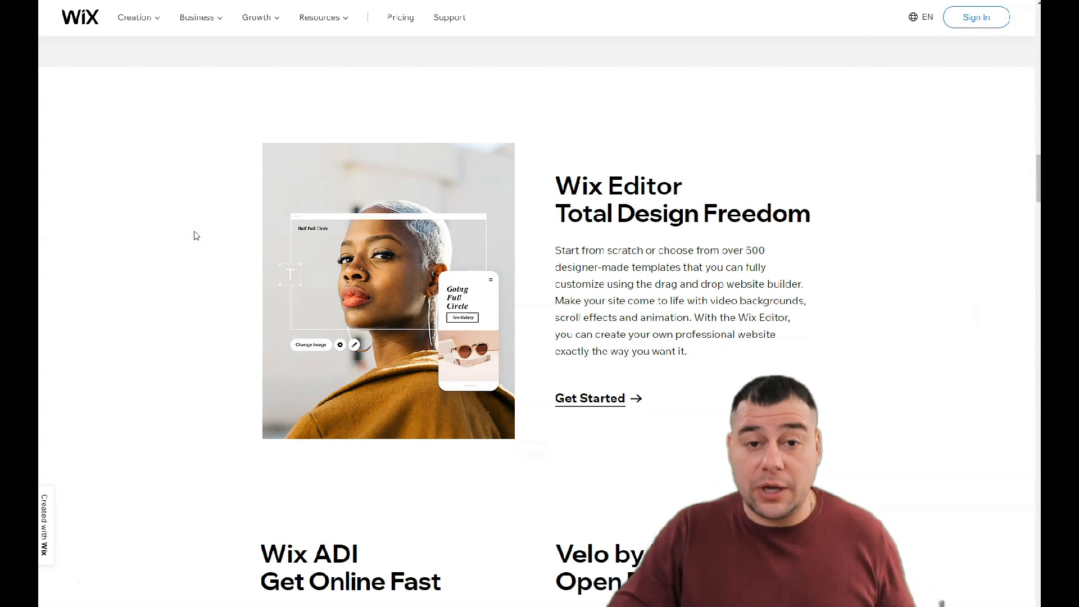
{"action": "scroll", "coordinate": [196, 236], "scroll_direction": "down", "scroll_amount": 15}
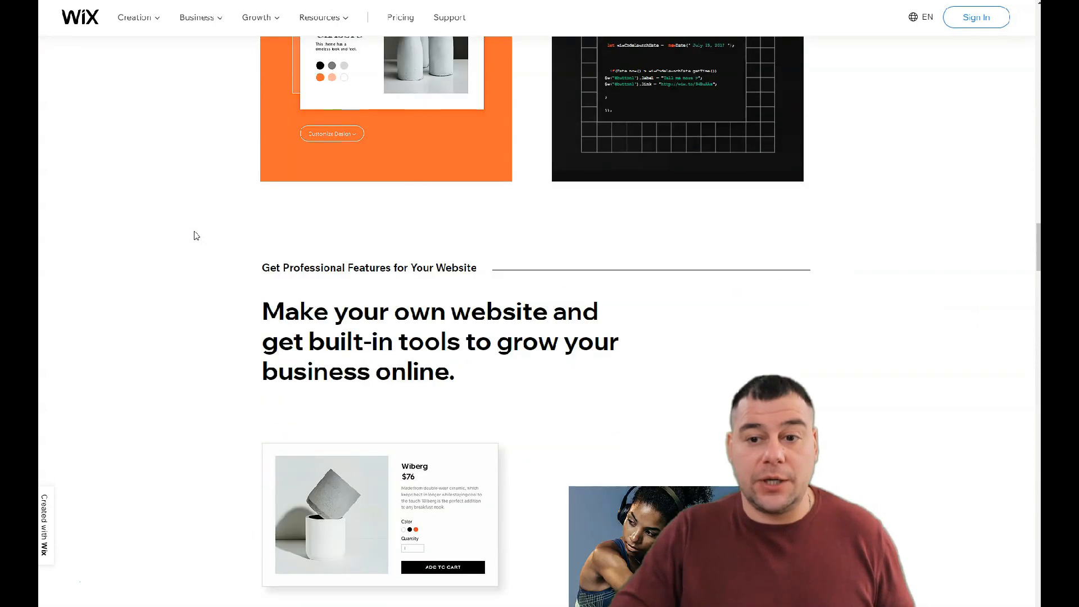
{"action": "scroll", "coordinate": [196, 235], "scroll_direction": "down", "scroll_amount": 5}
{"action": "scroll", "coordinate": [196, 236], "scroll_direction": "down", "scroll_amount": 15}
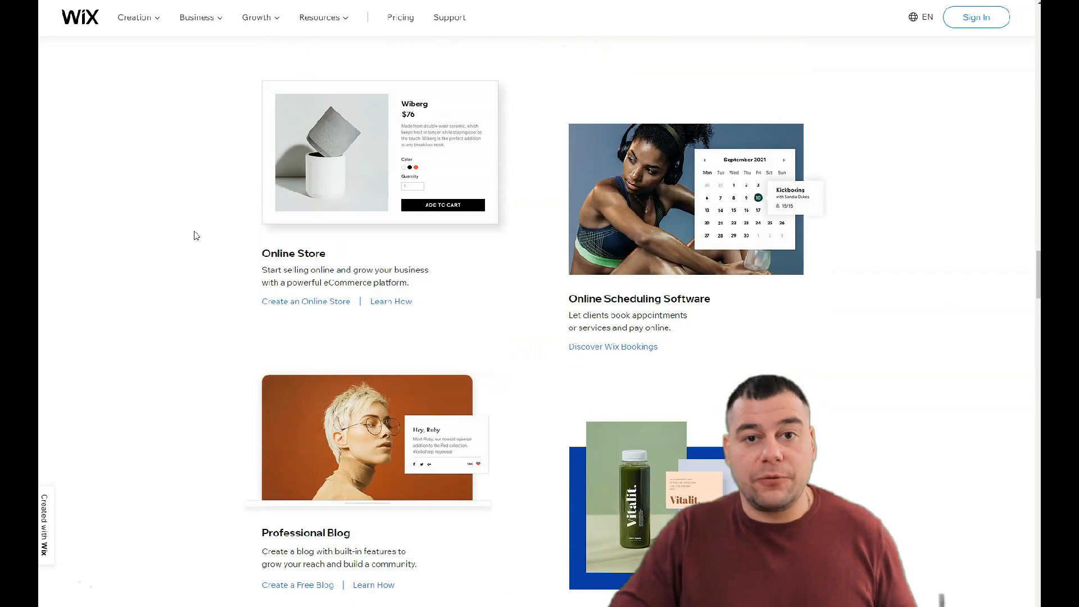
{"action": "scroll", "coordinate": [197, 236], "scroll_direction": "down", "scroll_amount": 20}
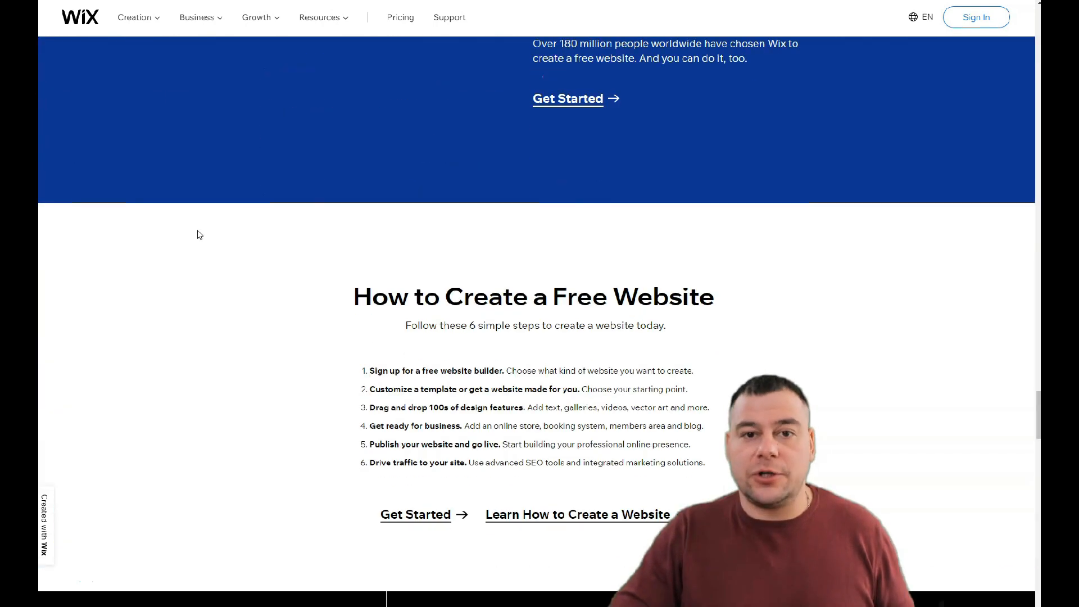
{"action": "scroll", "coordinate": [197, 235], "scroll_direction": "down", "scroll_amount": 20}
{"action": "scroll", "coordinate": [198, 235], "scroll_direction": "down", "scroll_amount": 20}
{"action": "scroll", "coordinate": [198, 235], "scroll_direction": "down", "scroll_amount": 5}
{"action": "scroll", "coordinate": [198, 234], "scroll_direction": "up", "scroll_amount": 20}
{"action": "scroll", "coordinate": [209, 234], "scroll_direction": "up", "scroll_amount": 20}
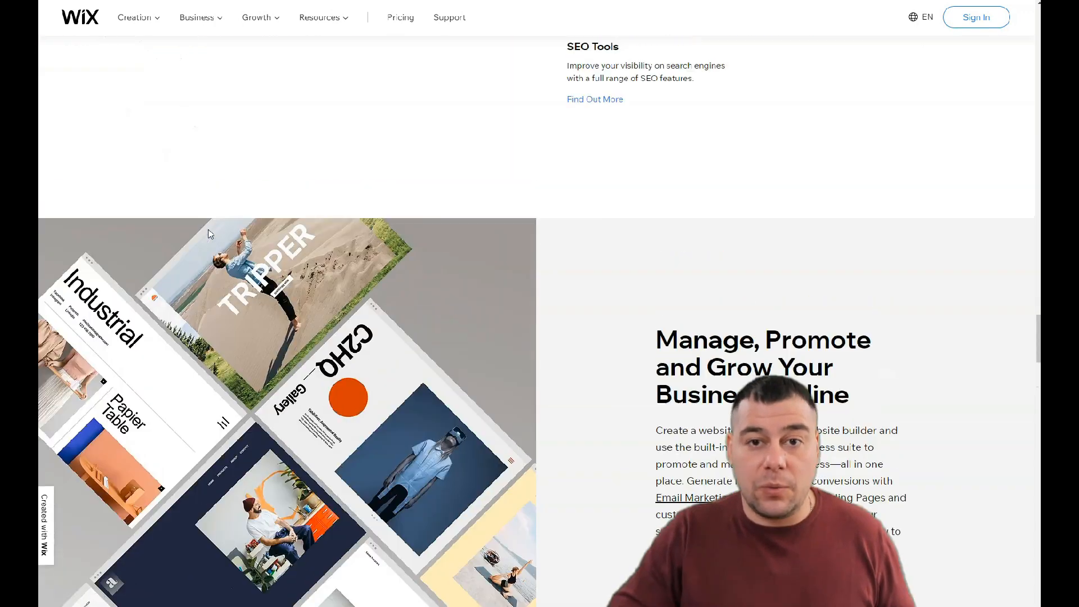
{"action": "scroll", "coordinate": [210, 234], "scroll_direction": "up", "scroll_amount": 20}
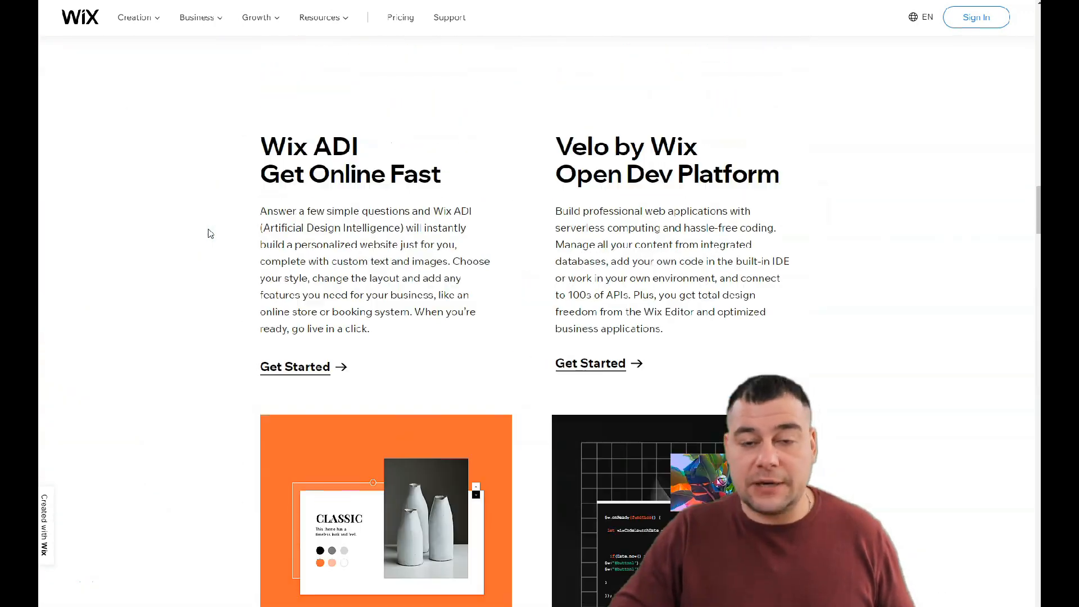
{"action": "scroll", "coordinate": [210, 233], "scroll_direction": "up", "scroll_amount": 20}
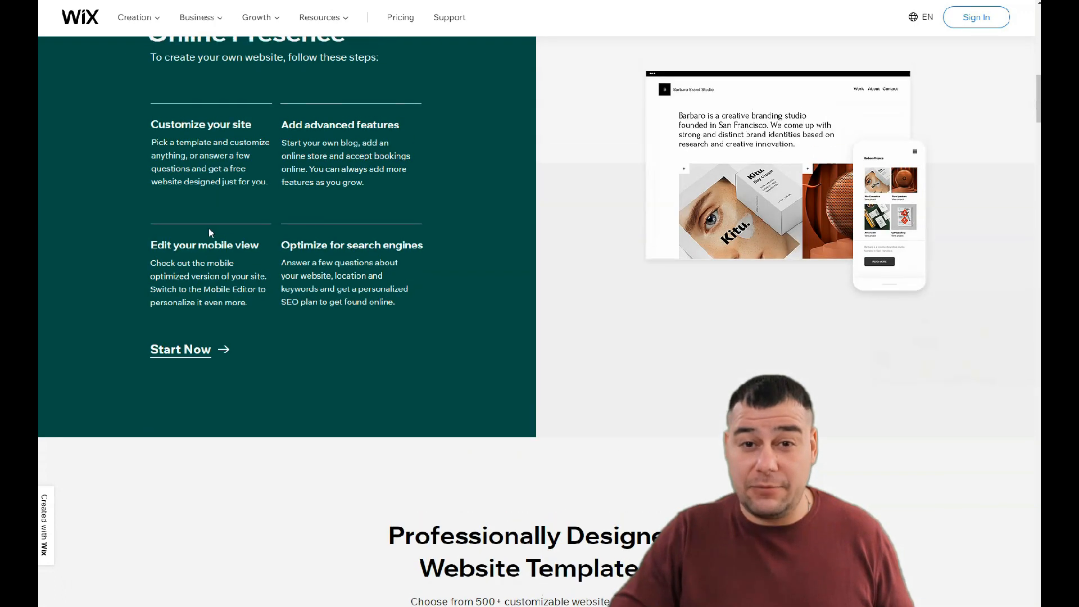
{"action": "scroll", "coordinate": [209, 233], "scroll_direction": "up", "scroll_amount": 10}
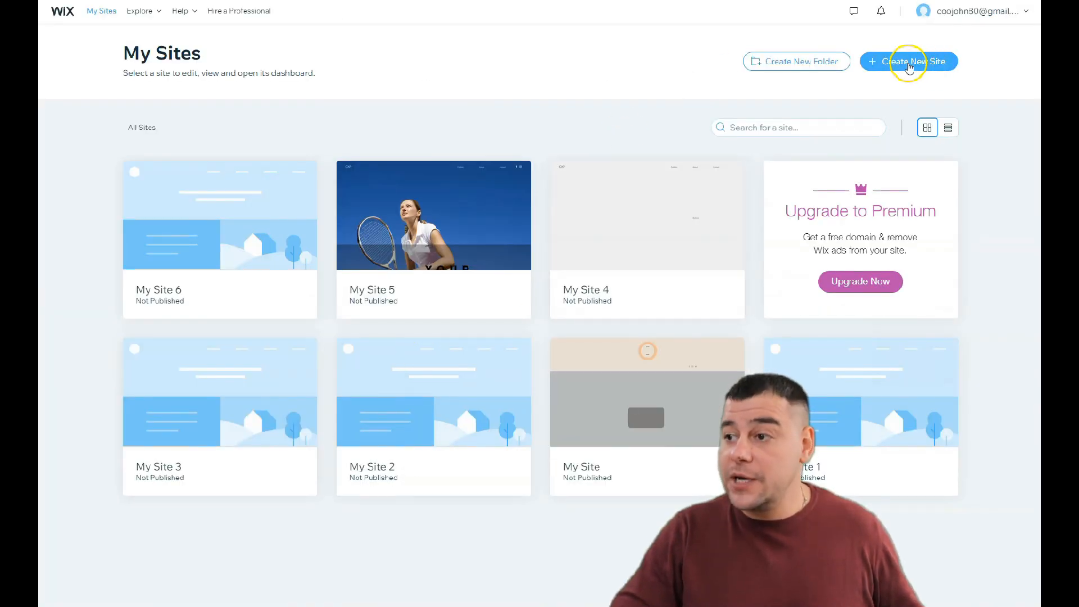
Start a new site in the Other category and choose to create it from a template with the Editor
{"action": "left_click", "coordinate": [901, 63]}
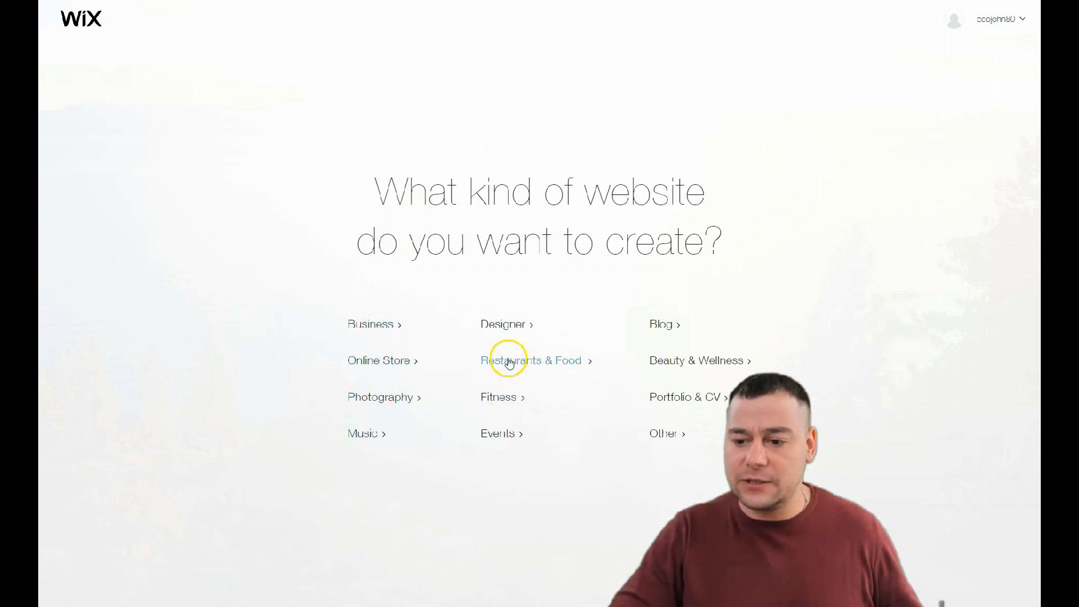
{"action": "left_click", "coordinate": [666, 433]}
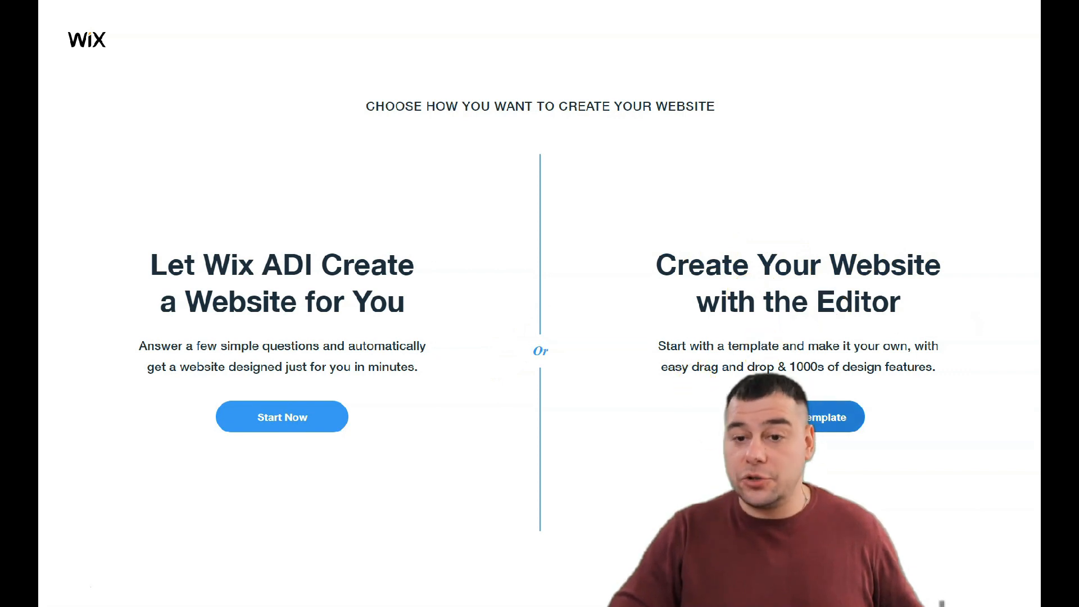
{"action": "left_click", "coordinate": [798, 416]}
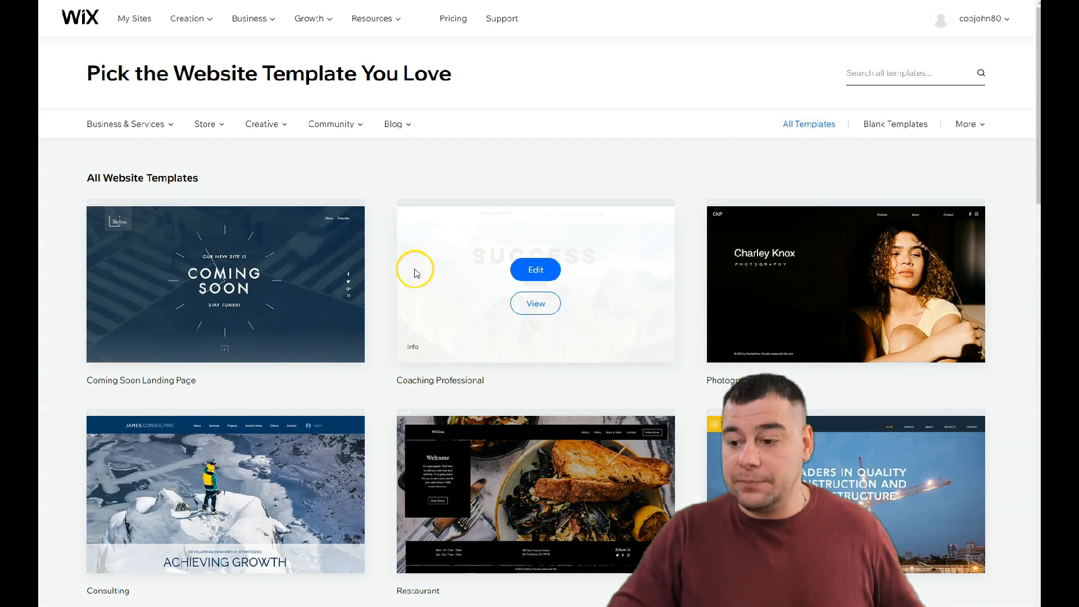
Browse the first two pages of the All Website Templates gallery
{"action": "scroll", "coordinate": [494, 292], "scroll_direction": "down", "scroll_amount": 8}
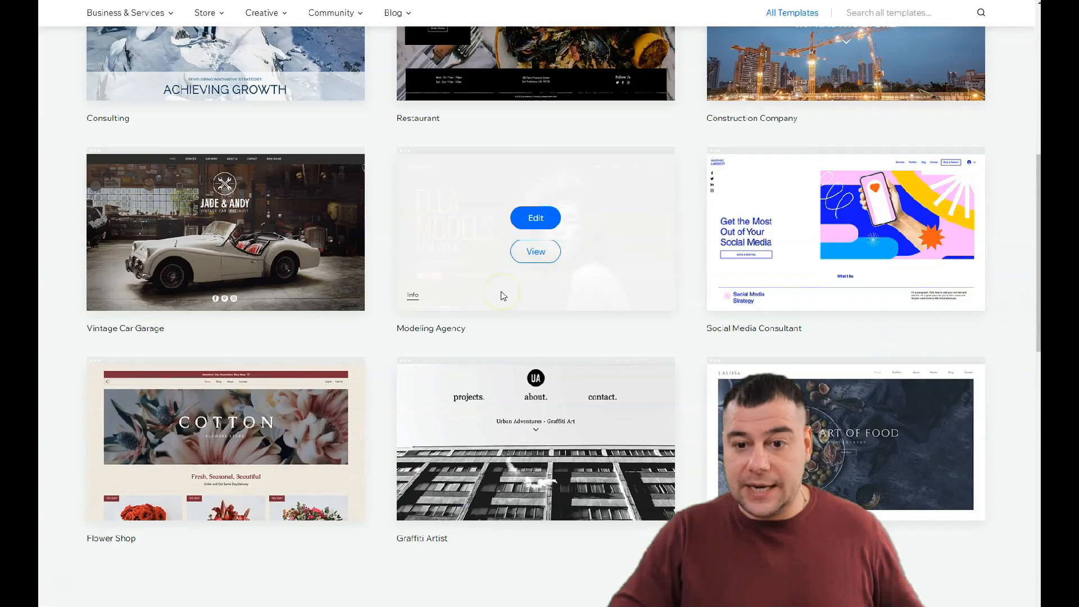
{"action": "scroll", "coordinate": [503, 295], "scroll_direction": "down", "scroll_amount": 5}
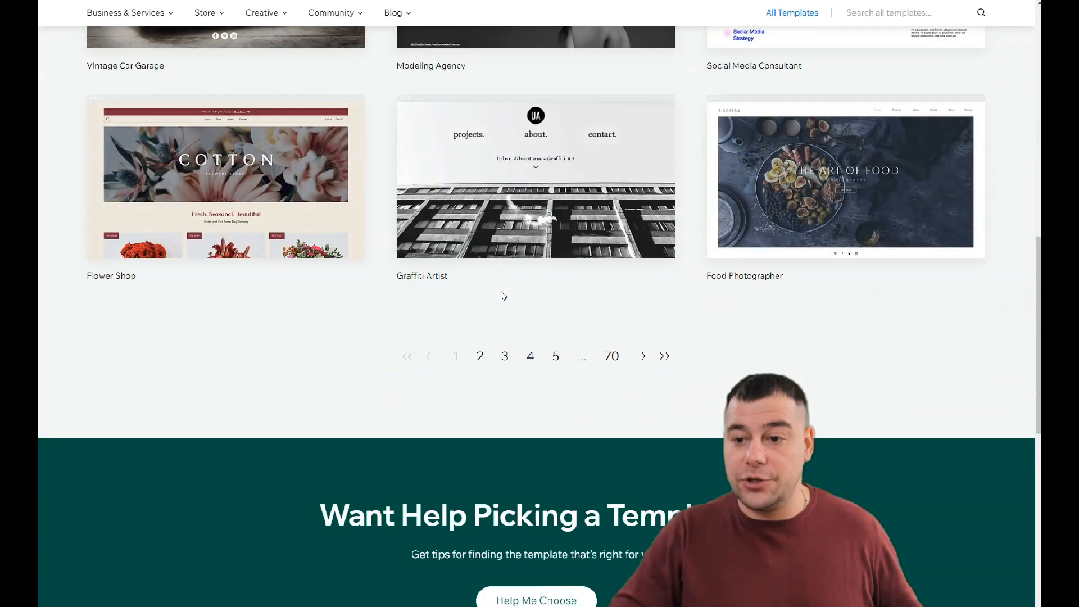
{"action": "left_click", "coordinate": [480, 355]}
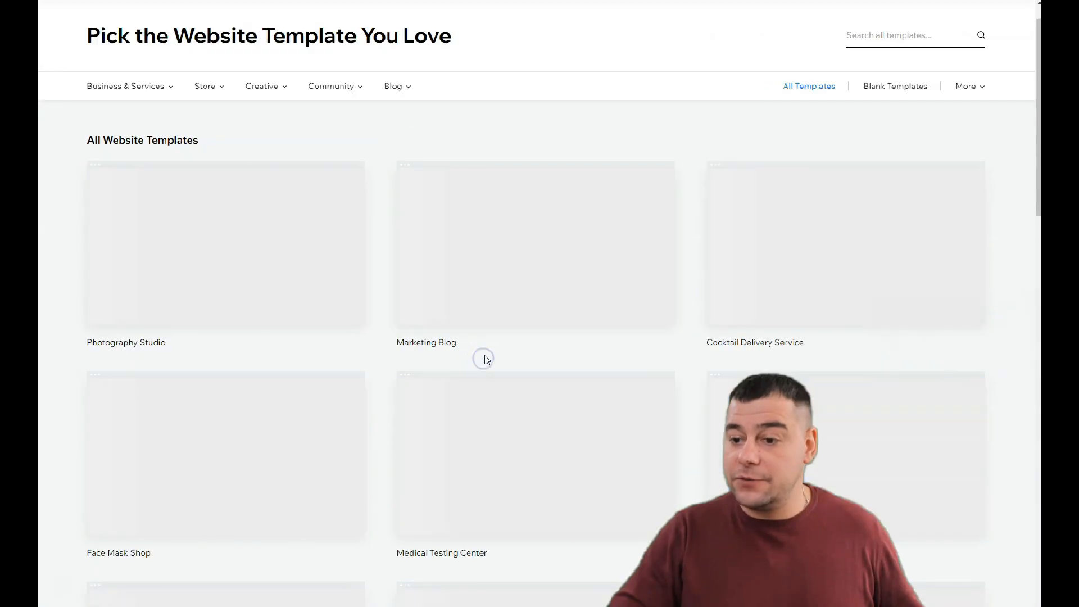
{"action": "scroll", "coordinate": [502, 338], "scroll_direction": "down", "scroll_amount": 8}
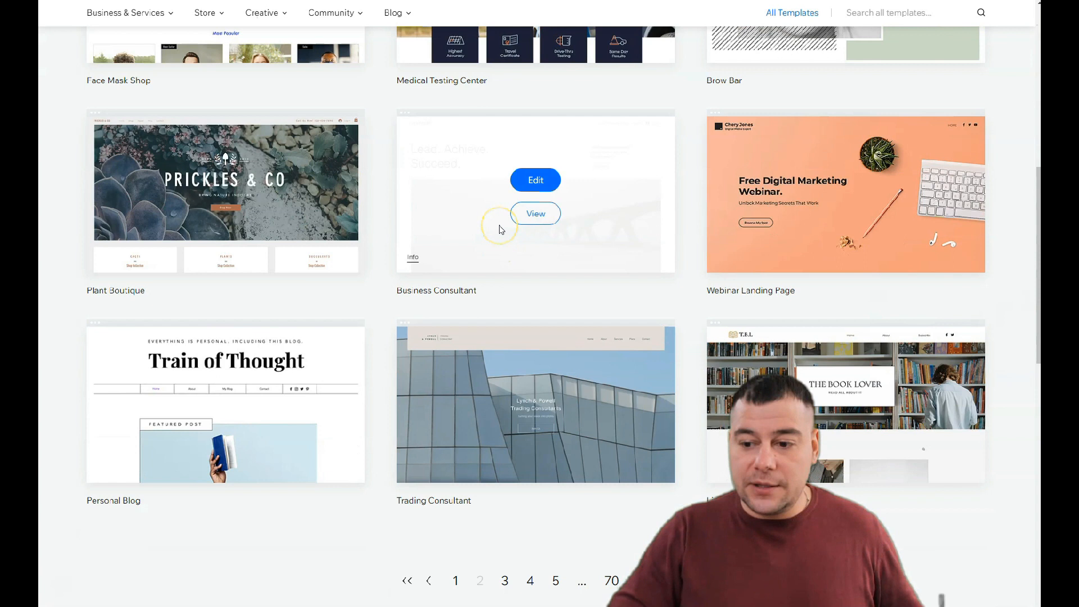
{"action": "scroll", "coordinate": [499, 256], "scroll_direction": "down", "scroll_amount": 3}
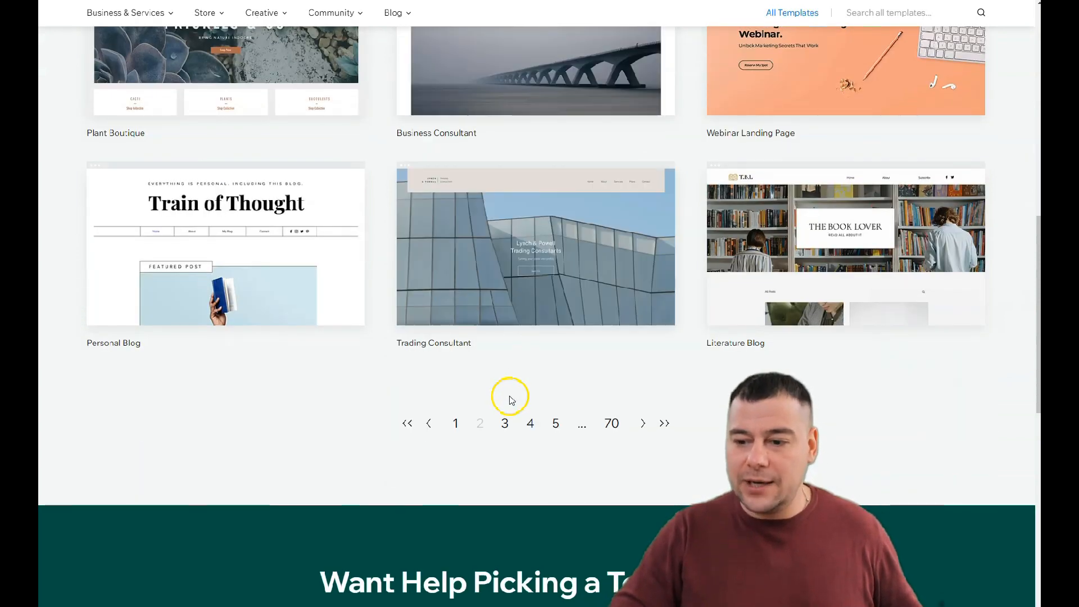
Go to the third page of website templates and open the Movie template for editing
{"action": "left_click", "coordinate": [504, 423]}
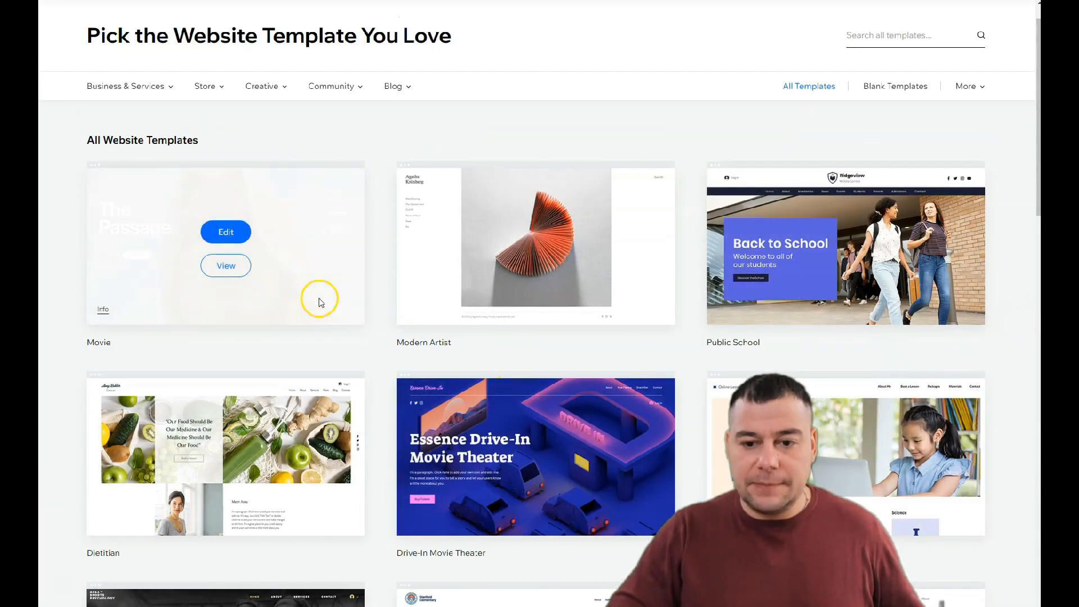
{"action": "left_click", "coordinate": [216, 239]}
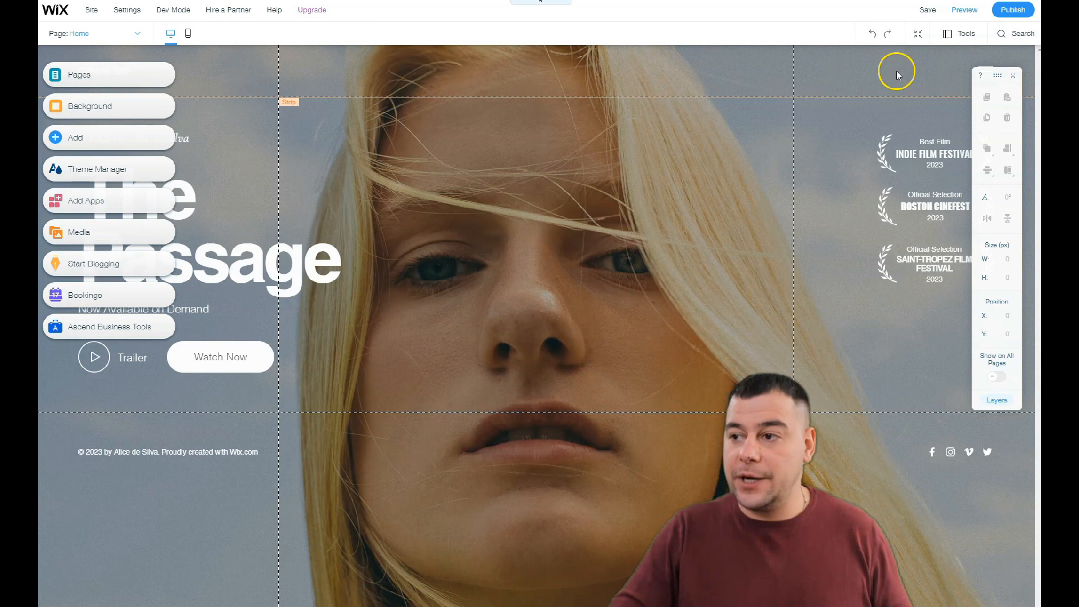
View the whole Home page in Zoom Out mode and return to the normal editing view
{"action": "left_click", "coordinate": [915, 39]}
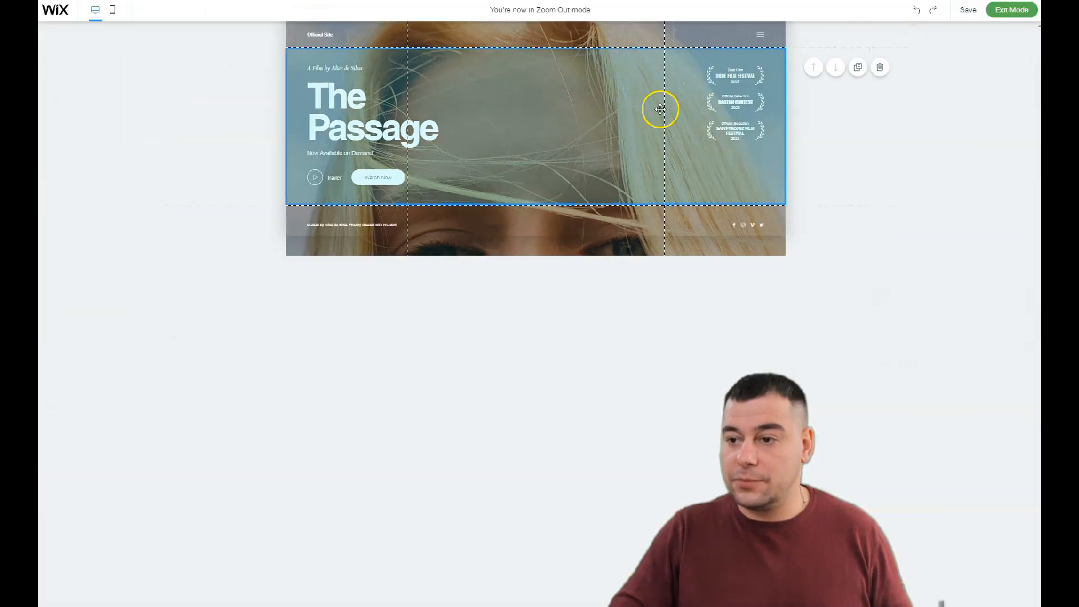
{"action": "left_click", "coordinate": [1009, 10]}
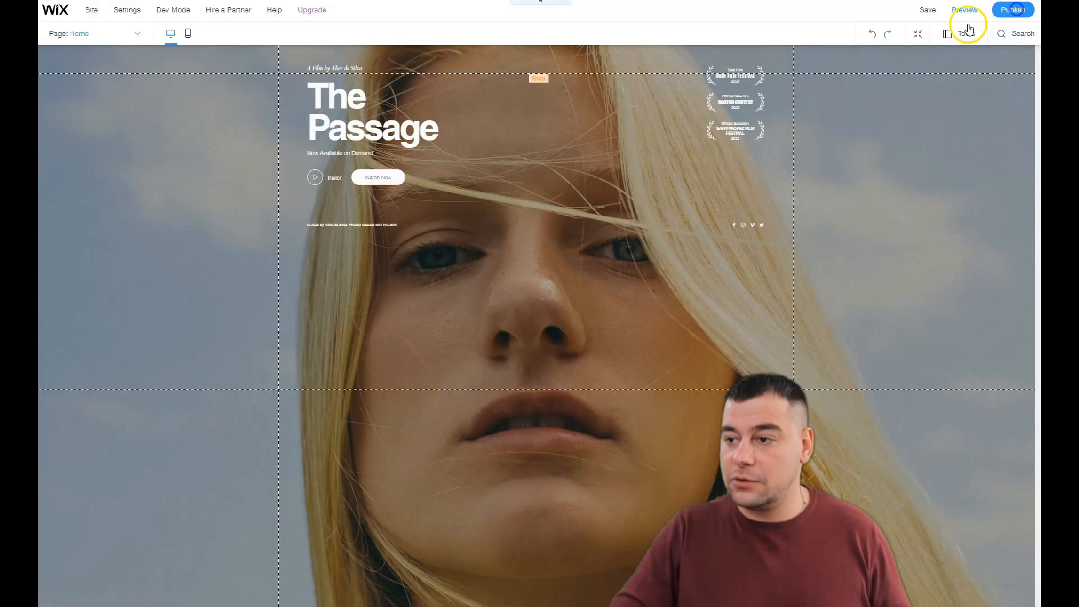
{"action": "left_click", "coordinate": [916, 34]}
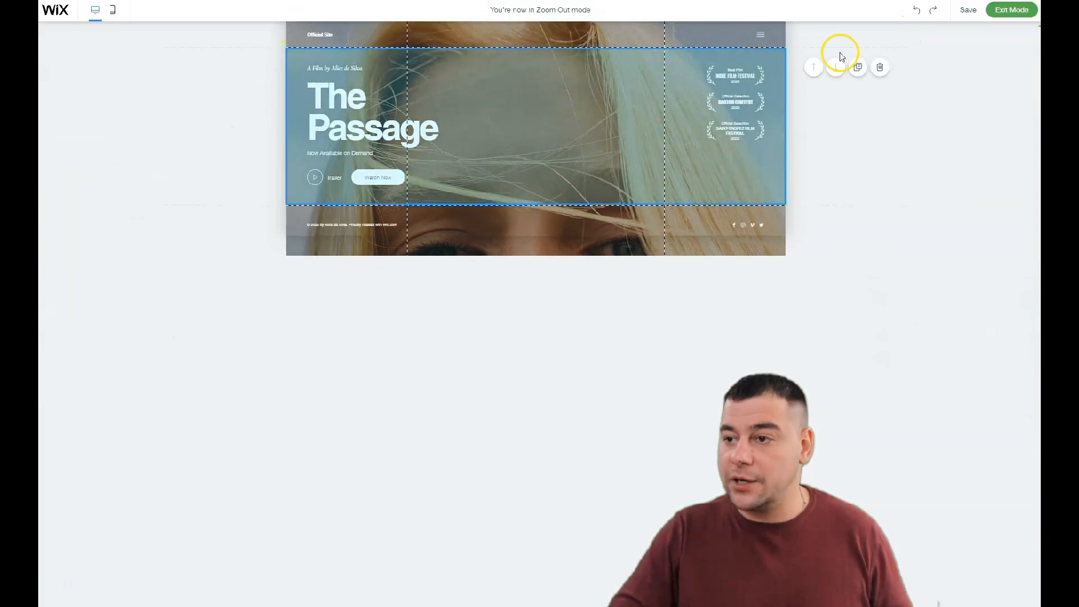
{"action": "left_click", "coordinate": [1007, 11]}
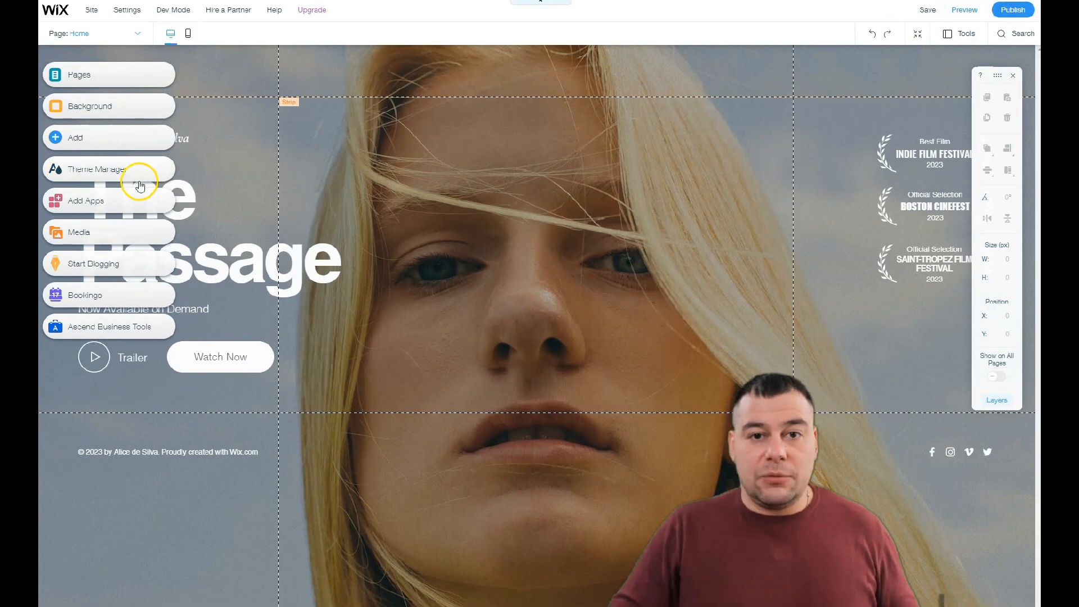
{"action": "left_click", "coordinate": [90, 11]}
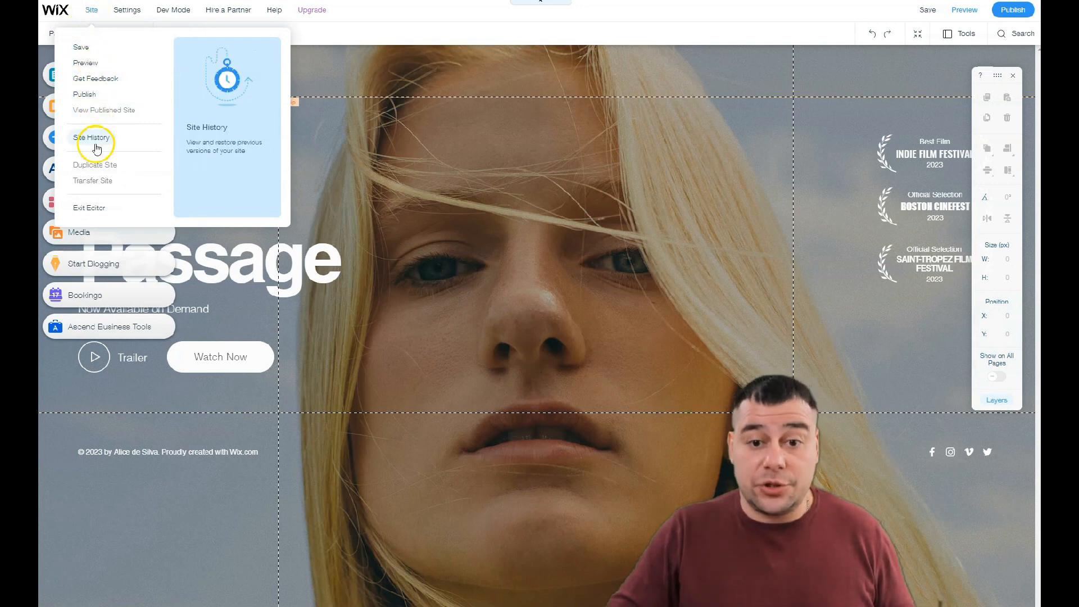
{"action": "left_click", "coordinate": [137, 12]}
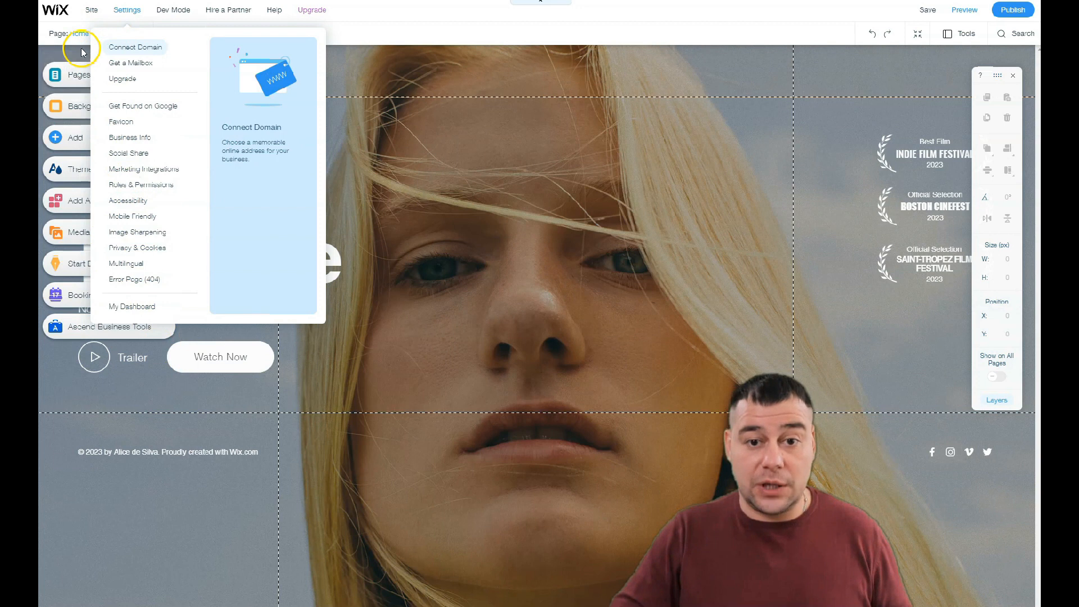
{"action": "left_click", "coordinate": [264, 93]}
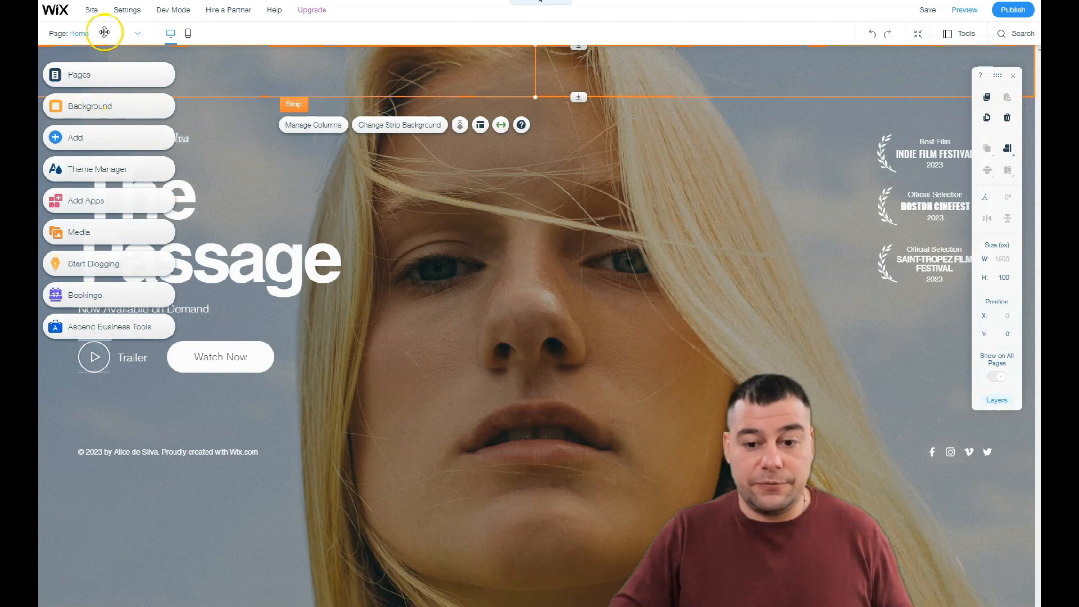
Delete the Cast & Crew page from the site's main pages
{"action": "left_click", "coordinate": [60, 74]}
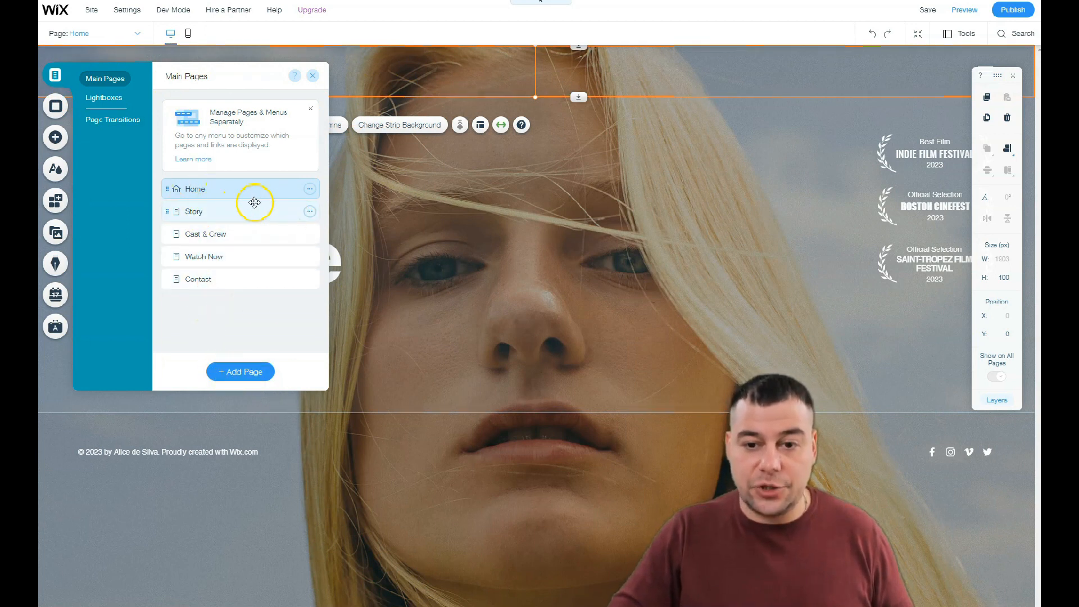
{"action": "left_click", "coordinate": [309, 235]}
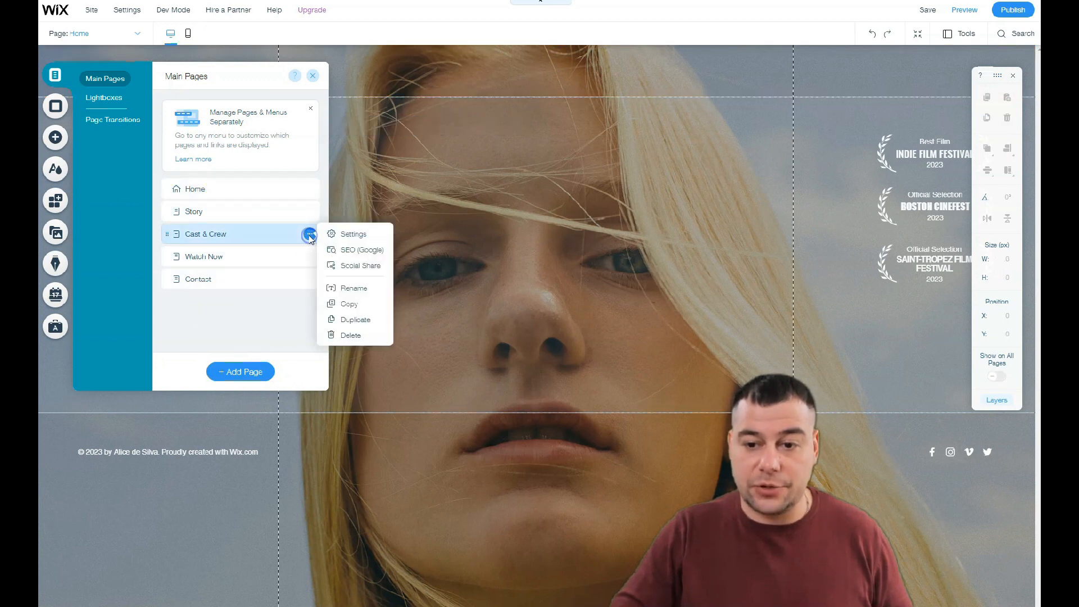
{"action": "left_click", "coordinate": [342, 335]}
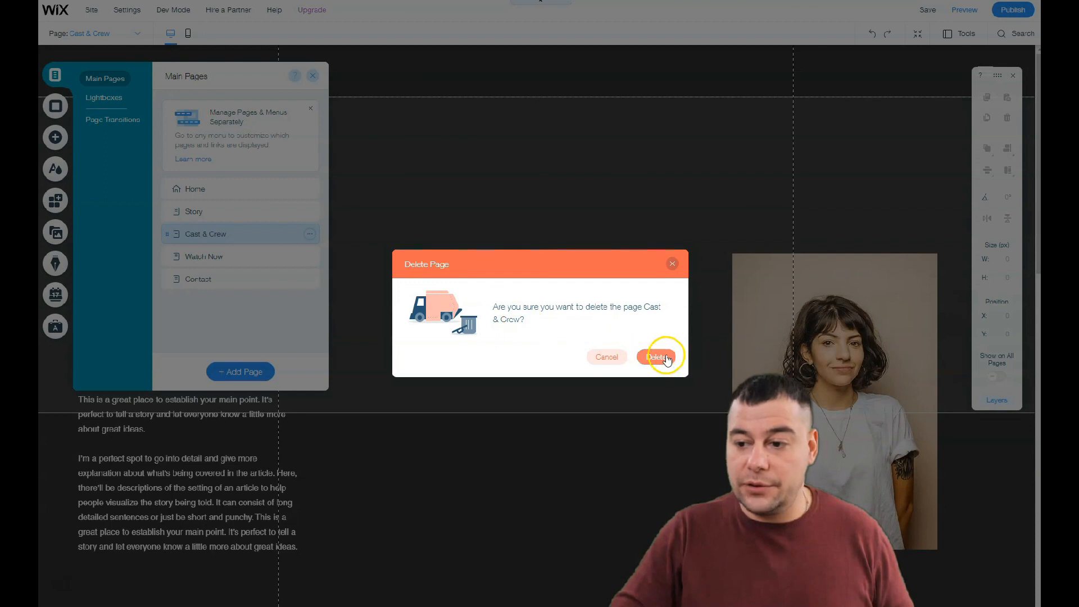
{"action": "left_click", "coordinate": [656, 358]}
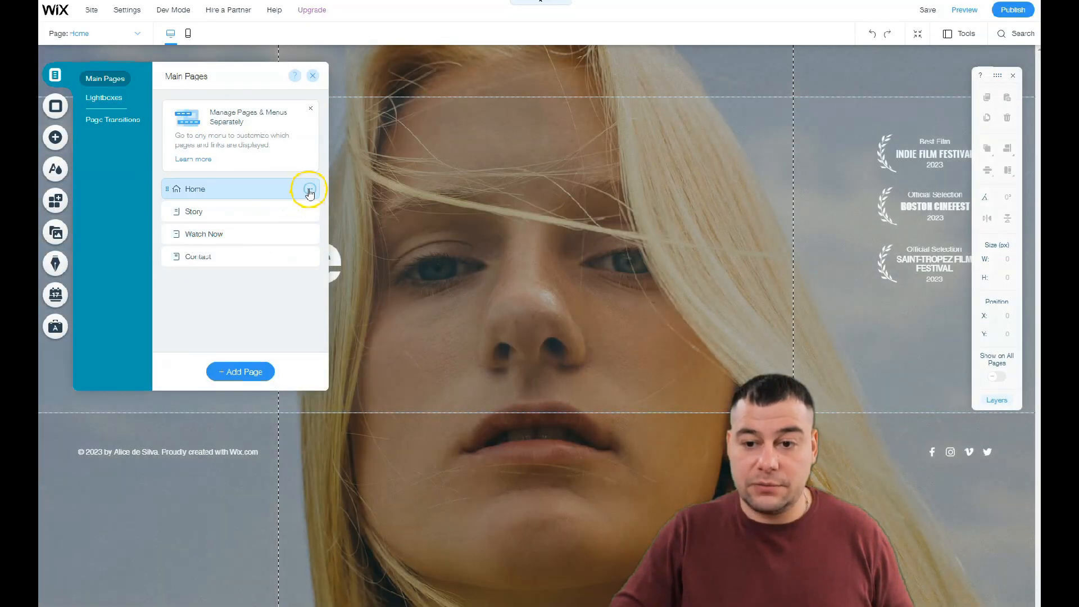
Examine the Home page's settings for page info, layout, permissions, Google SEO and social sharing
{"action": "left_click", "coordinate": [310, 189]}
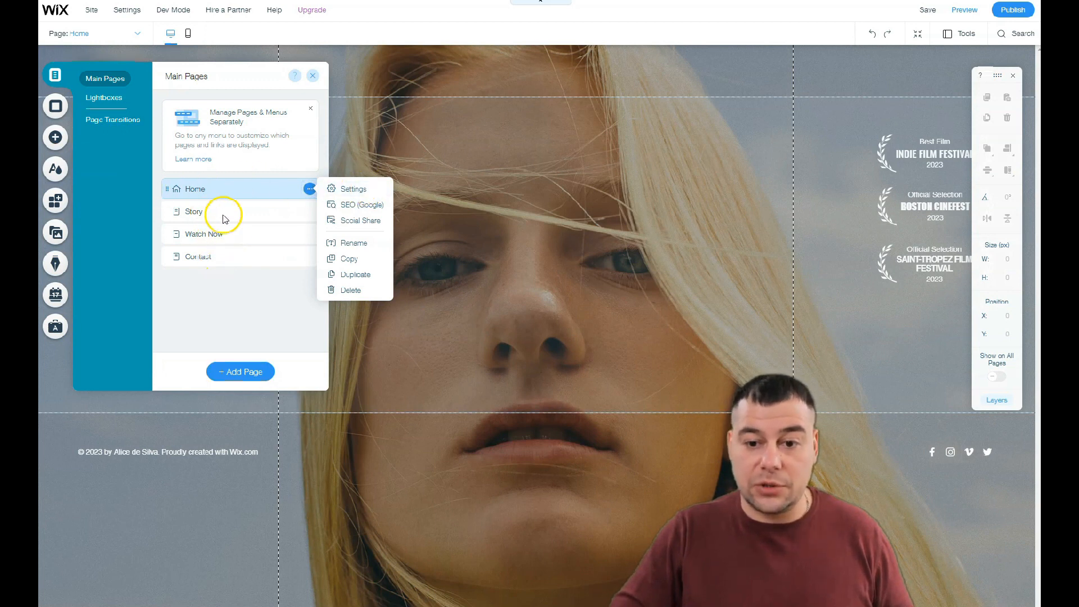
{"action": "left_click", "coordinate": [334, 191]}
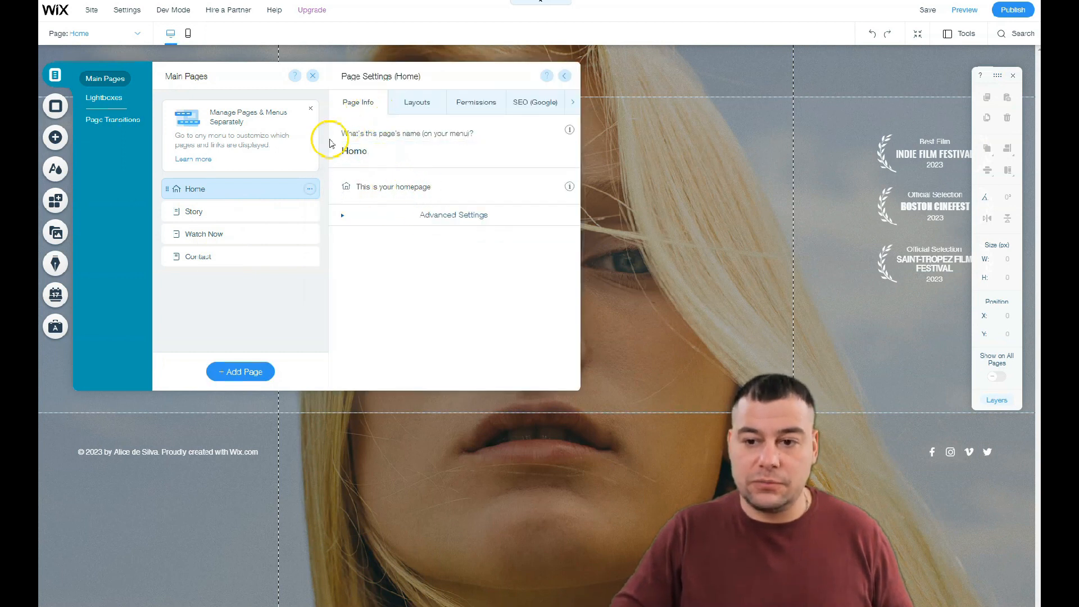
{"action": "left_click", "coordinate": [414, 102]}
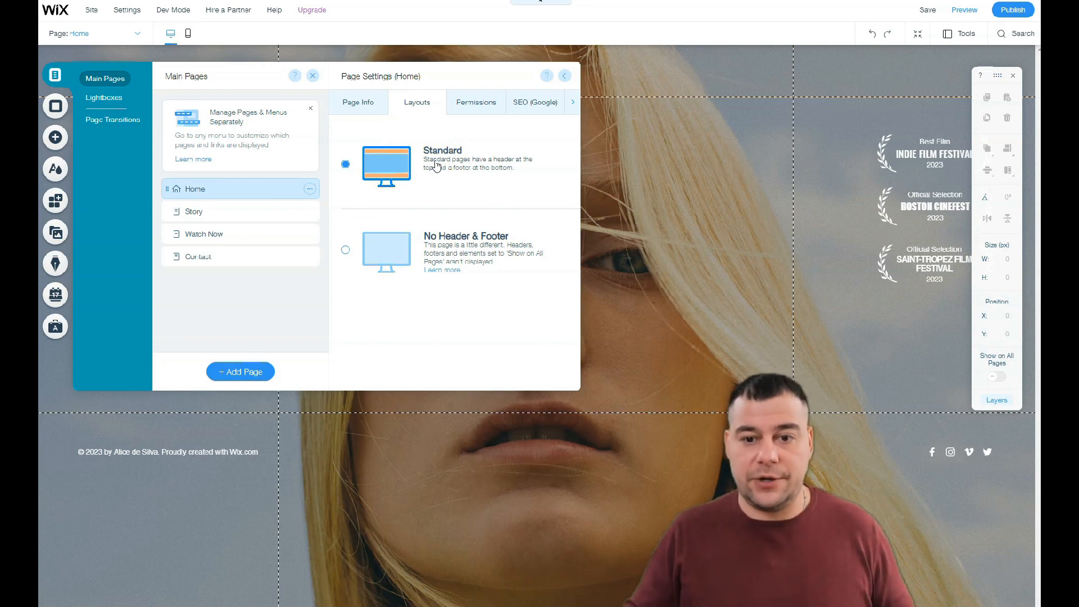
{"action": "mouse_move", "coordinate": [215, 246]}
{"action": "left_mouse_down"}
{"action": "mouse_move", "coordinate": [217, 202]}
{"action": "mouse_move", "coordinate": [225, 257]}
{"action": "left_mouse_up"}
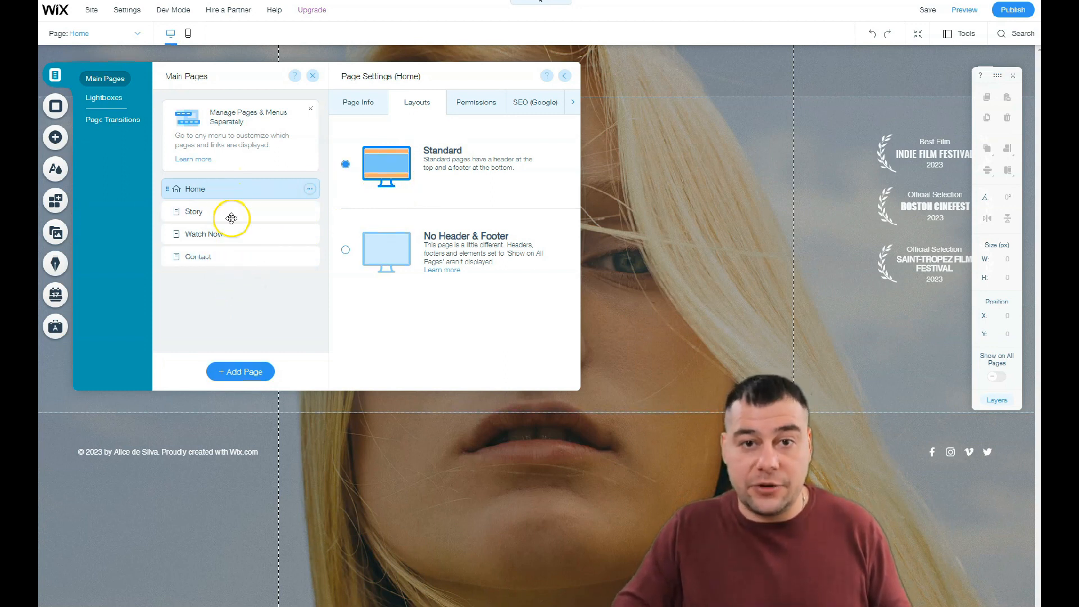
{"action": "left_click", "coordinate": [474, 113]}
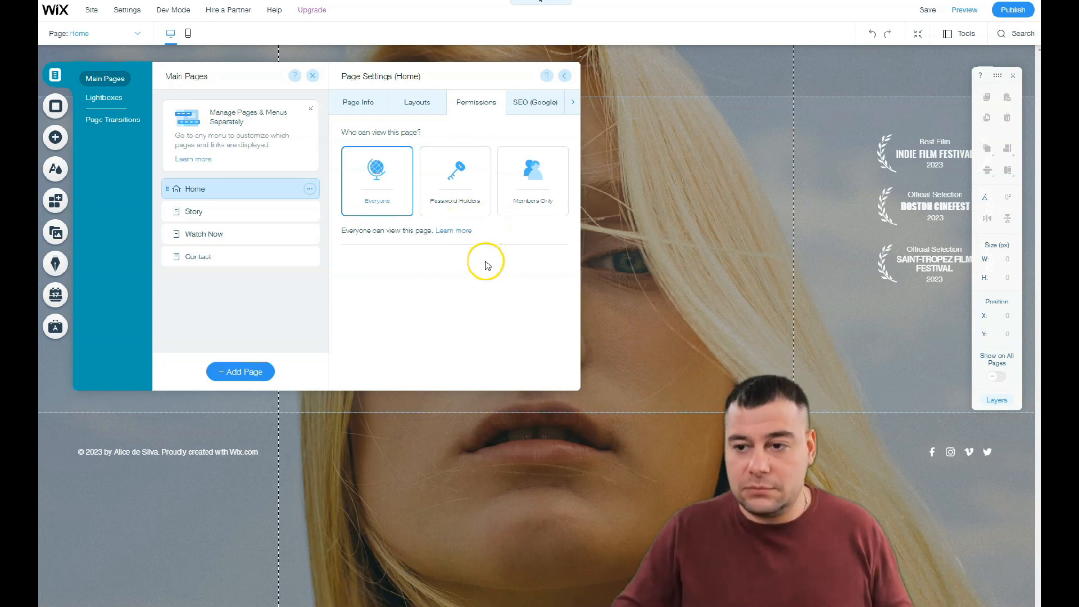
{"action": "left_click", "coordinate": [529, 104]}
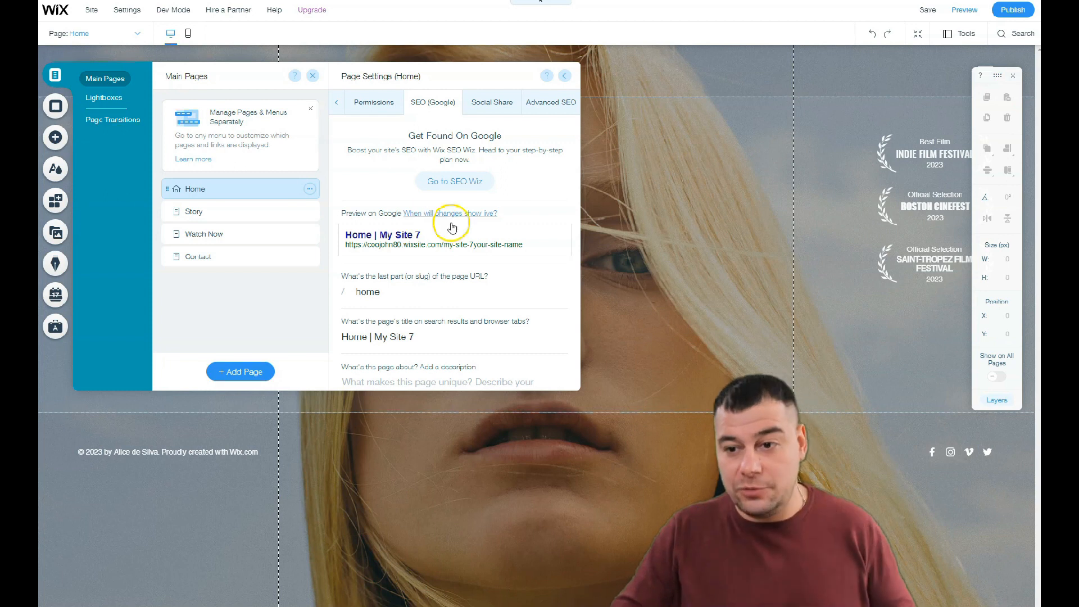
{"action": "scroll", "coordinate": [458, 248], "scroll_direction": "down", "scroll_amount": 2}
{"action": "scroll", "coordinate": [458, 248], "scroll_direction": "up", "scroll_amount": 2}
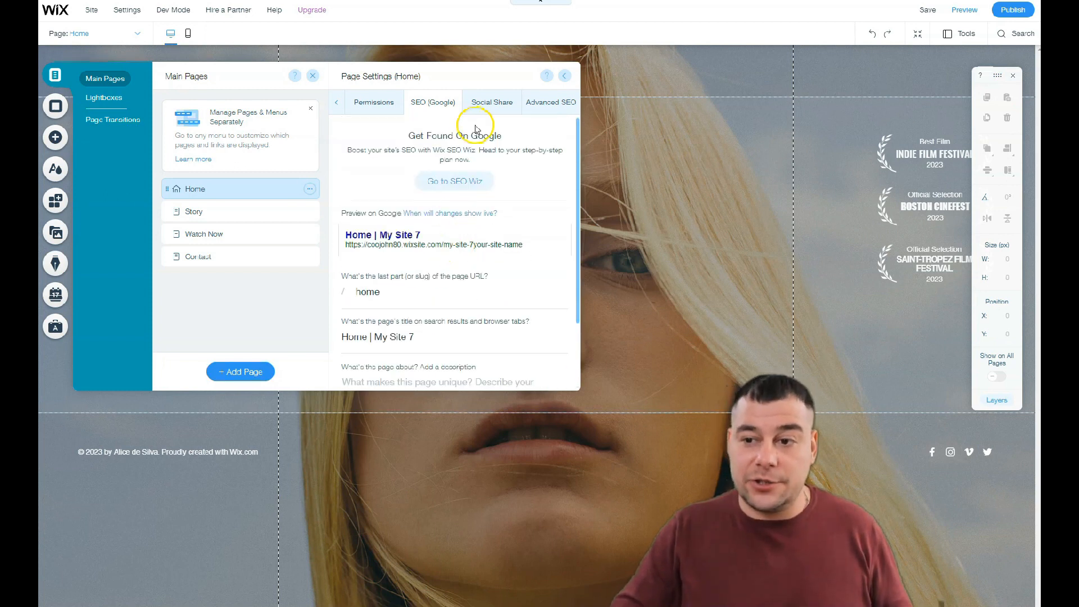
{"action": "left_click", "coordinate": [498, 105]}
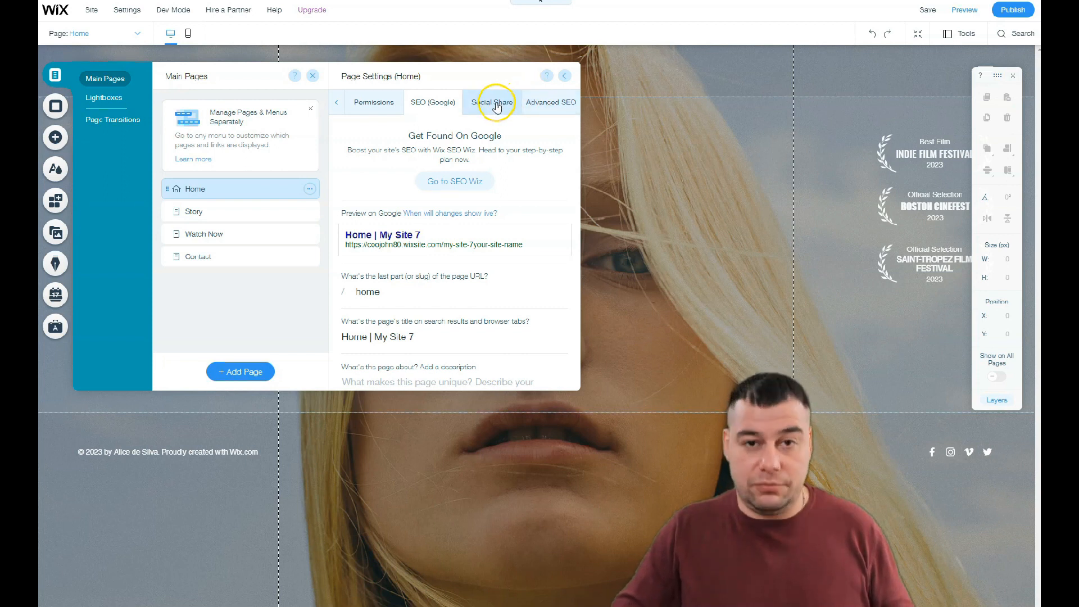
{"action": "left_click", "coordinate": [491, 106]}
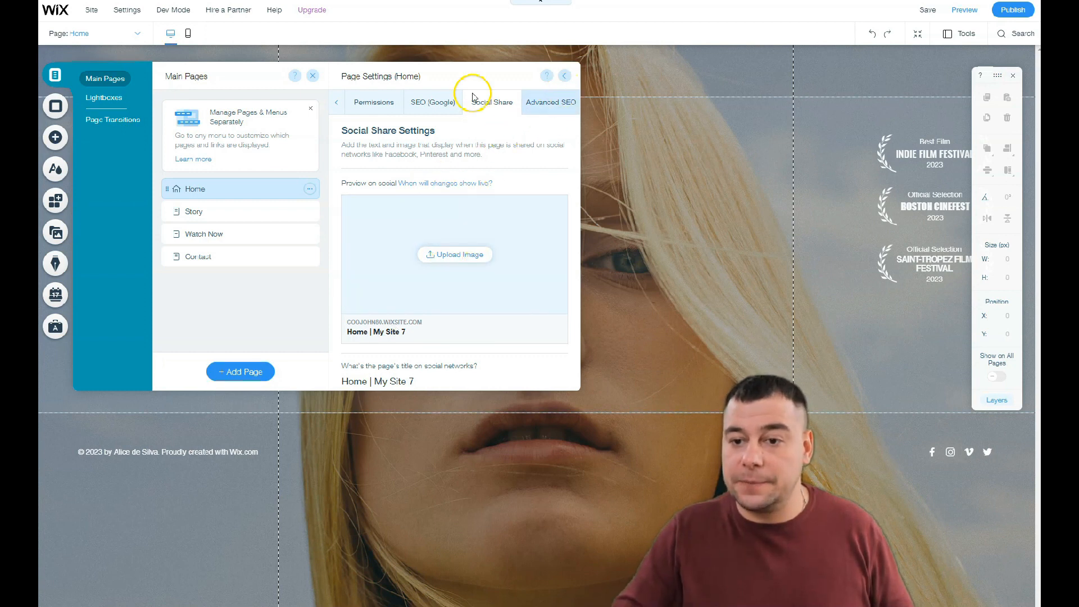
{"action": "left_click", "coordinate": [313, 75]}
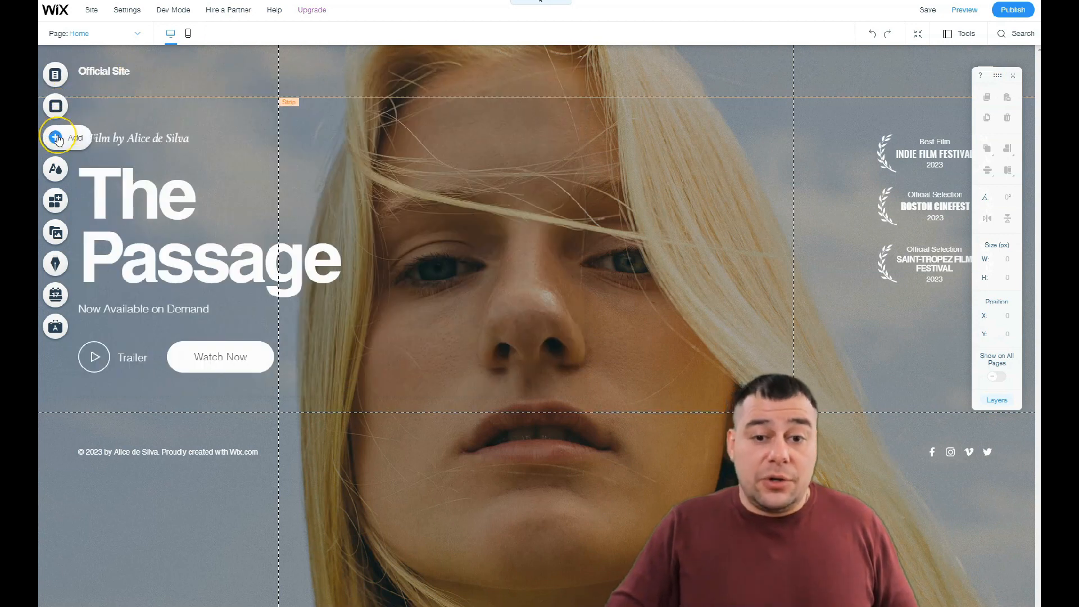
Change the site's color theme to the featured near-black palette with blue, light blue and gold accents
{"action": "left_click", "coordinate": [57, 174]}
{"action": "mouse_move", "coordinate": [211, 181]}
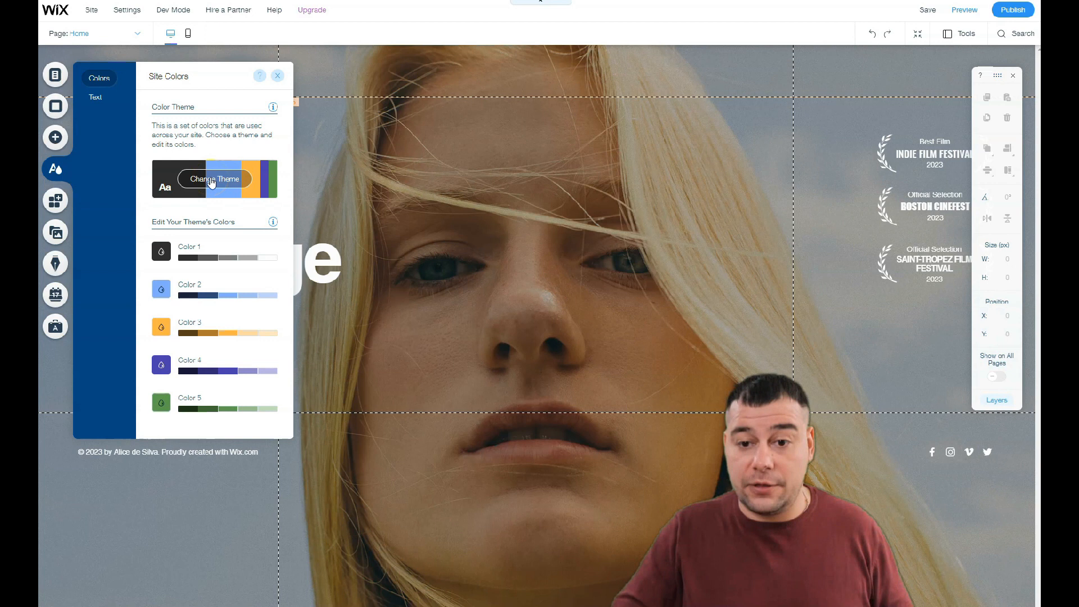
{"action": "left_click", "coordinate": [211, 180]}
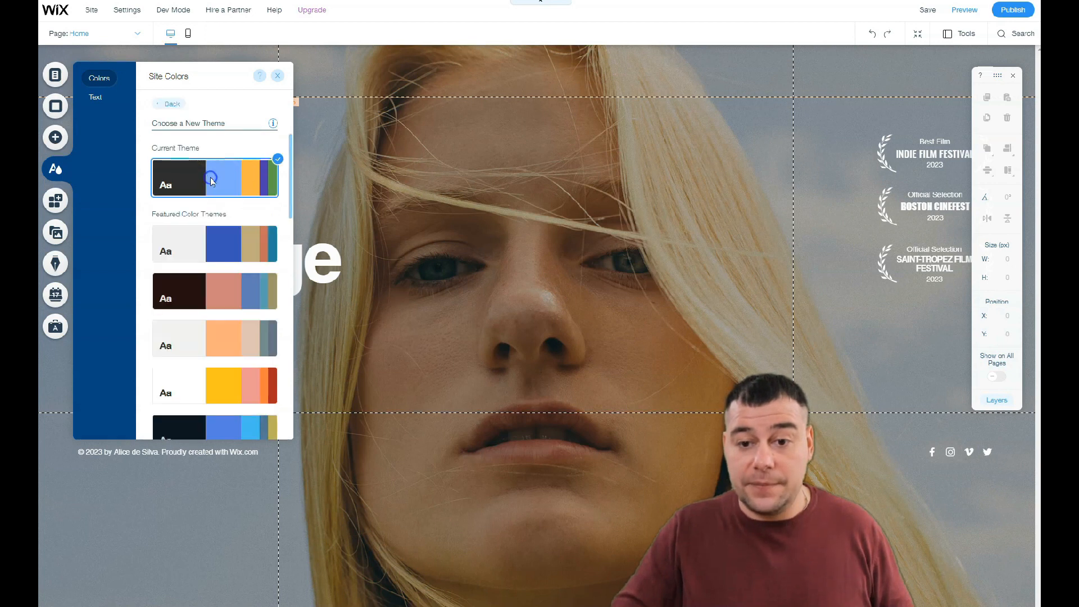
{"action": "left_click", "coordinate": [207, 249]}
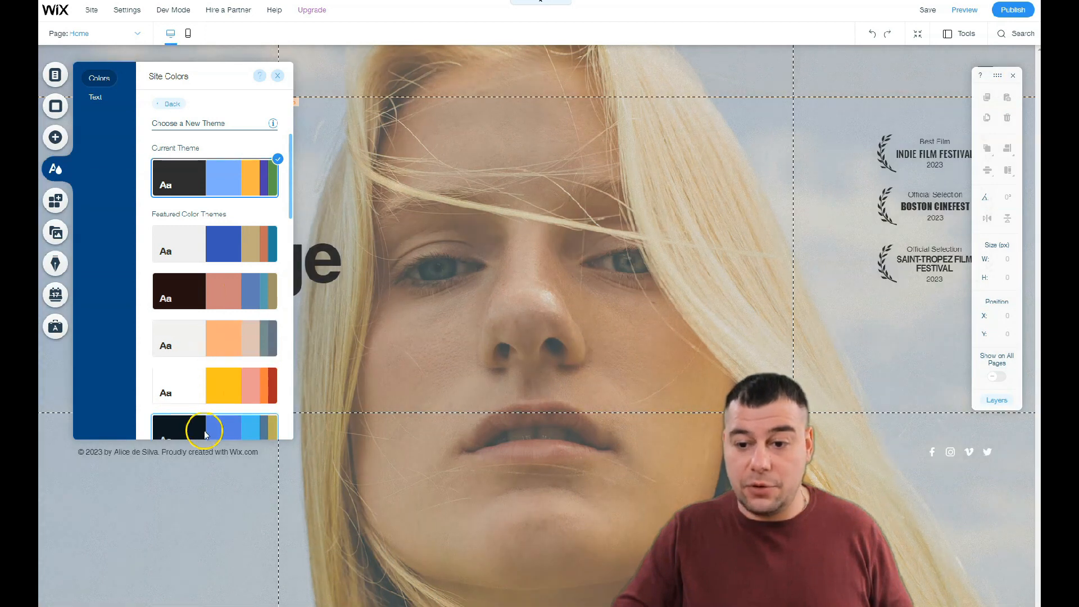
{"action": "scroll", "coordinate": [209, 429], "scroll_direction": "down", "scroll_amount": 4}
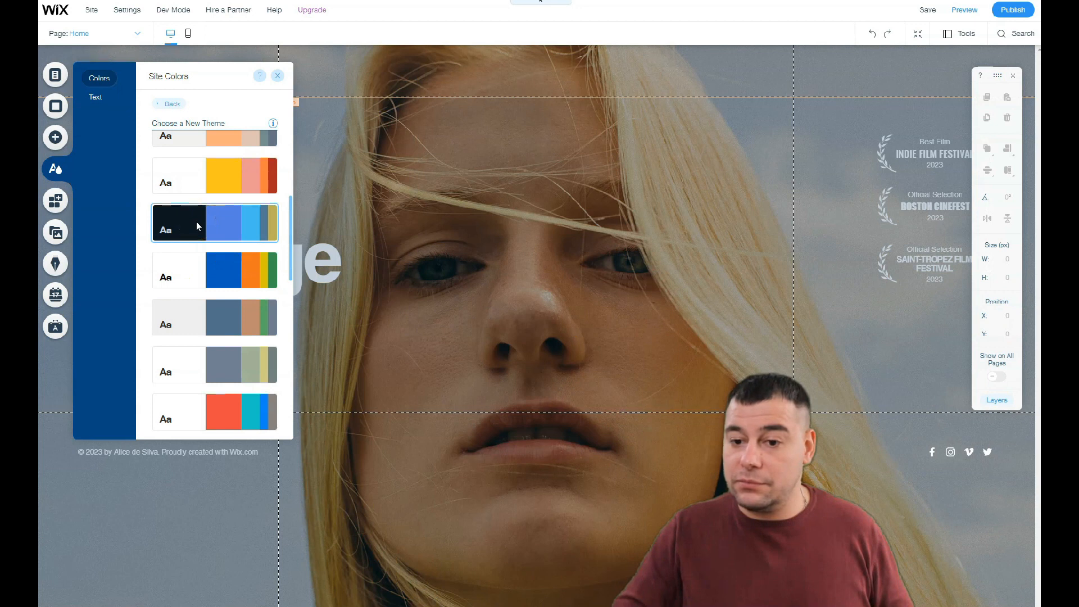
{"action": "left_click", "coordinate": [189, 240]}
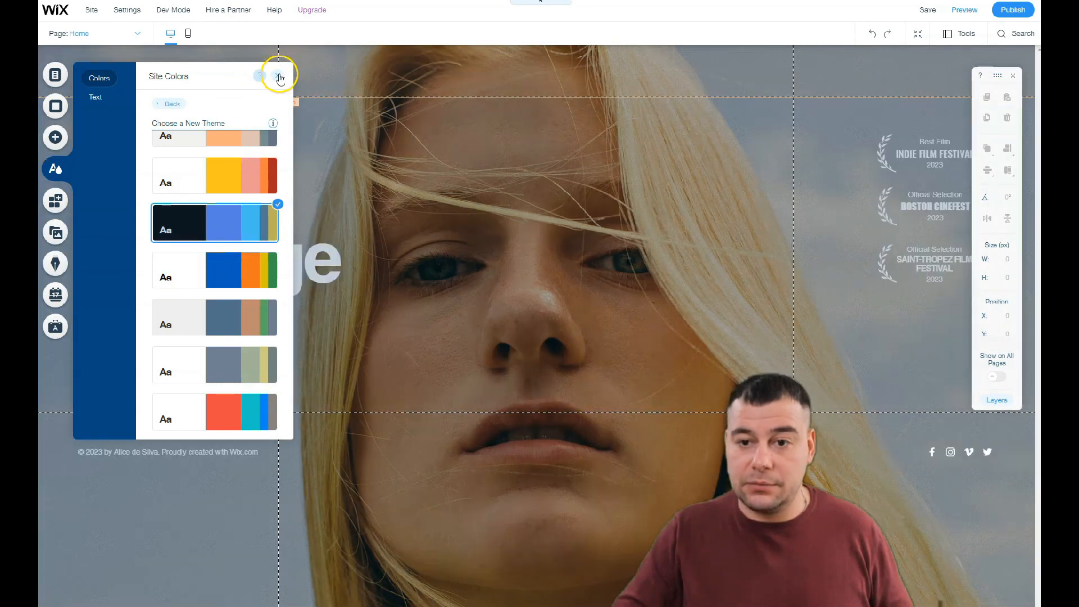
{"action": "left_click", "coordinate": [277, 75]}
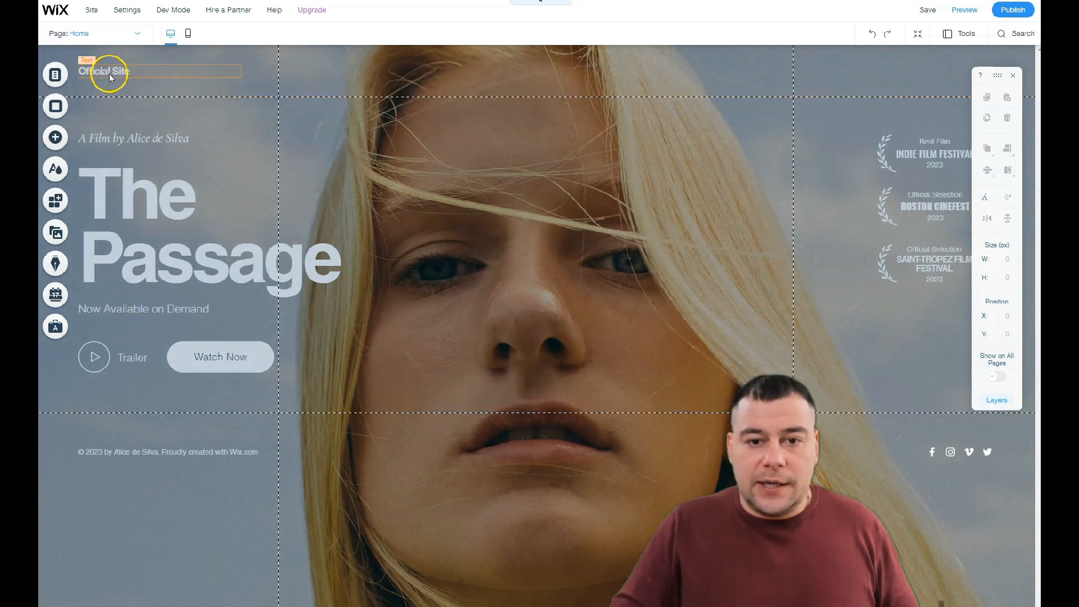
View the color, image and video options available for the Home page background
{"action": "left_click", "coordinate": [57, 108]}
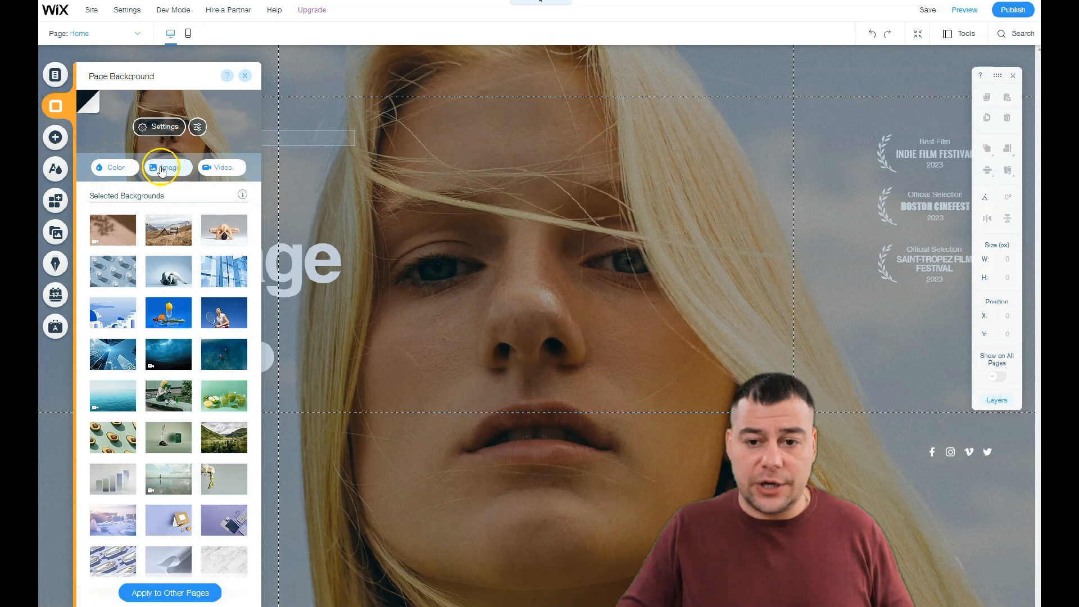
{"action": "left_click", "coordinate": [246, 85]}
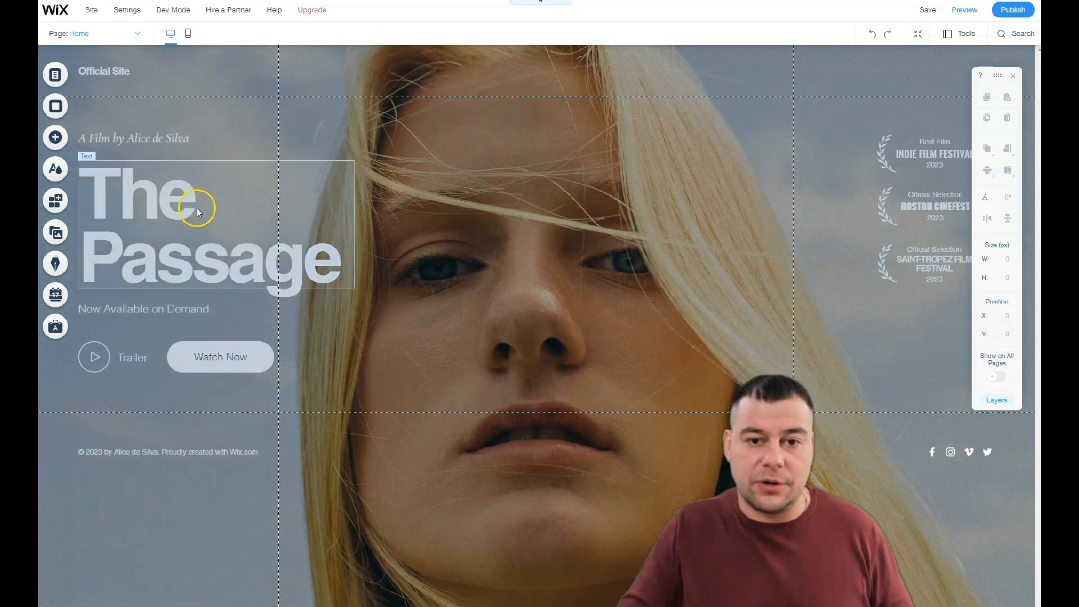
{"action": "left_click", "coordinate": [243, 254]}
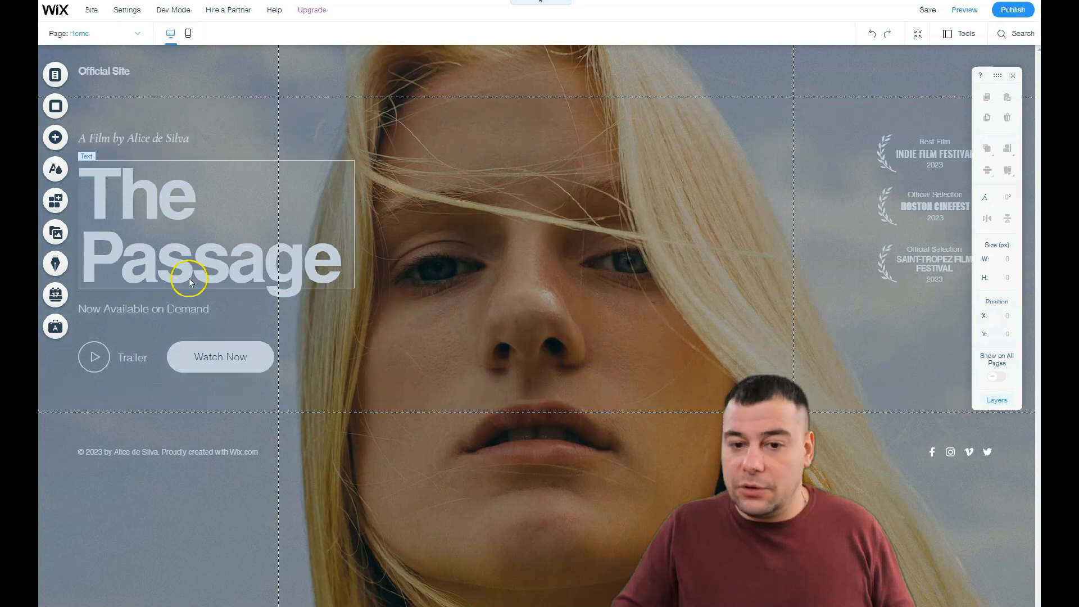
Browse the strip categories and add the light Meet The Team strip with three round portraits below the Home page's hero section
{"action": "left_click", "coordinate": [56, 136]}
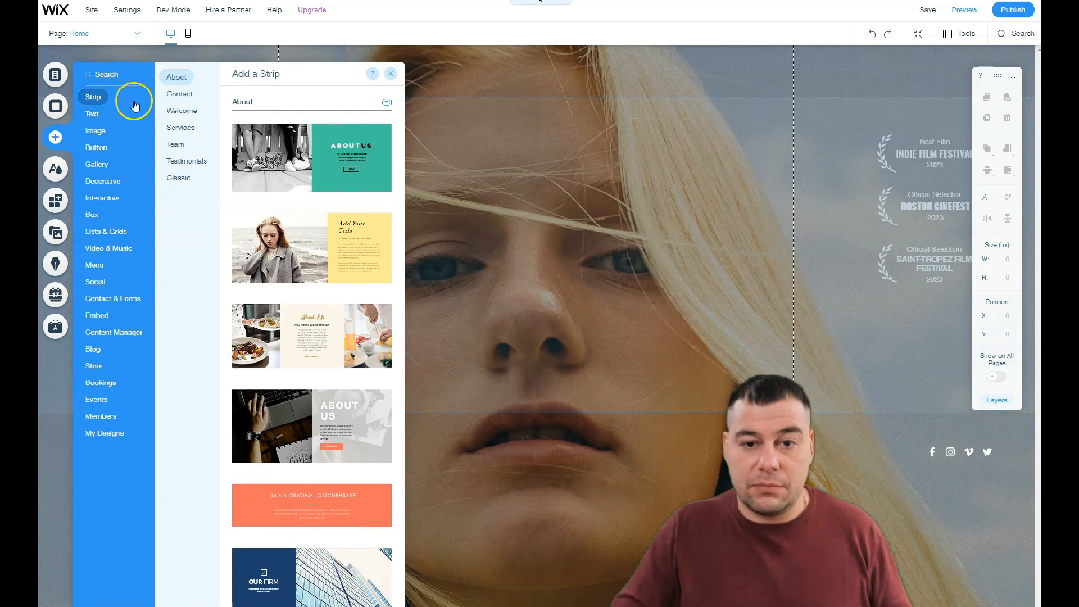
{"action": "left_click", "coordinate": [179, 97]}
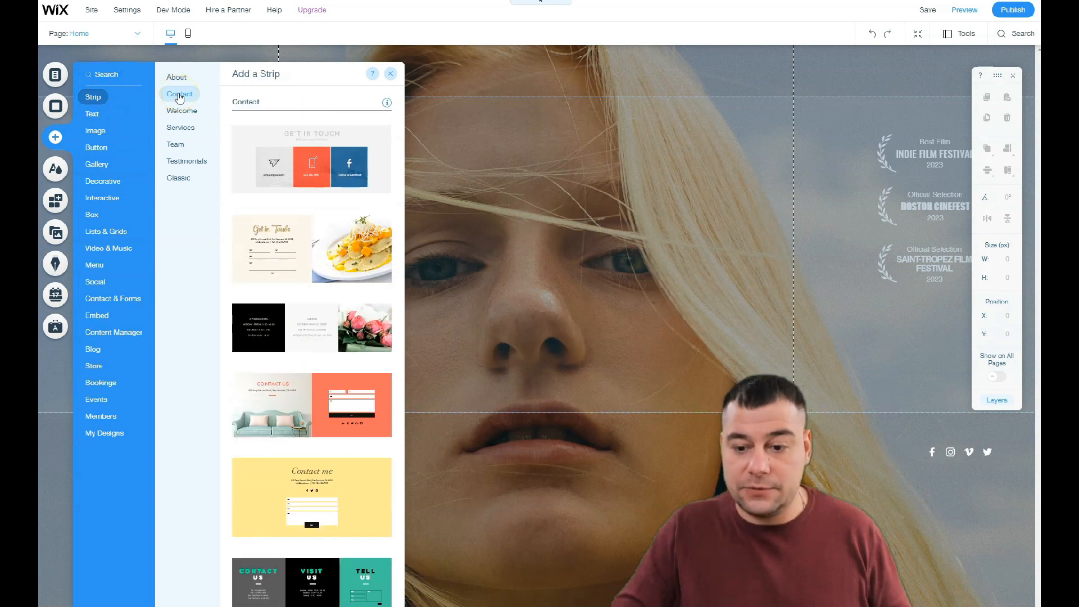
{"action": "scroll", "coordinate": [320, 541], "scroll_direction": "down", "scroll_amount": 7}
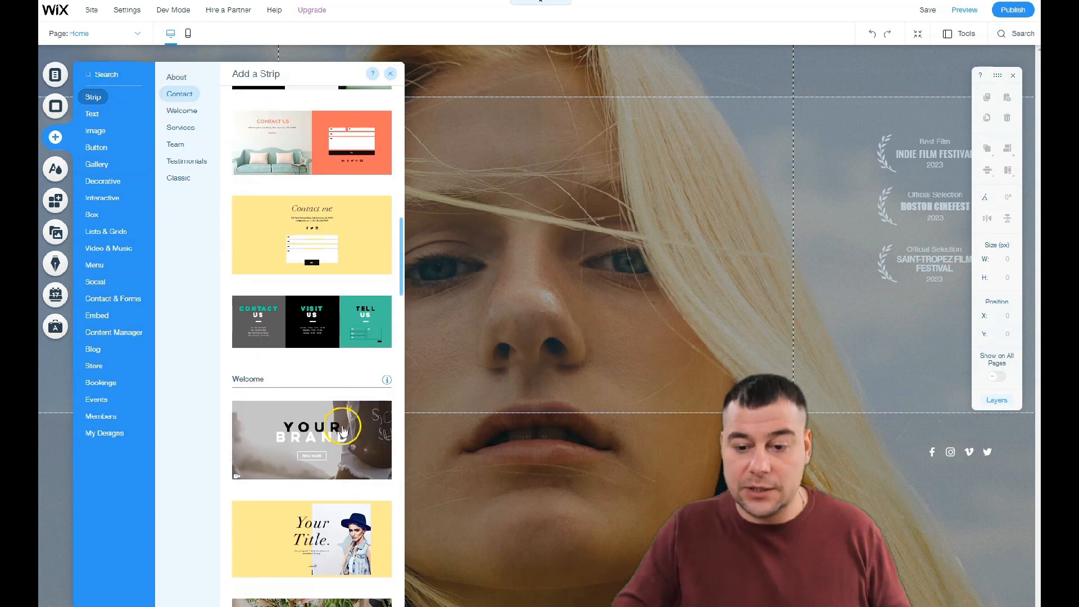
{"action": "scroll", "coordinate": [262, 161], "scroll_direction": "up", "scroll_amount": 5}
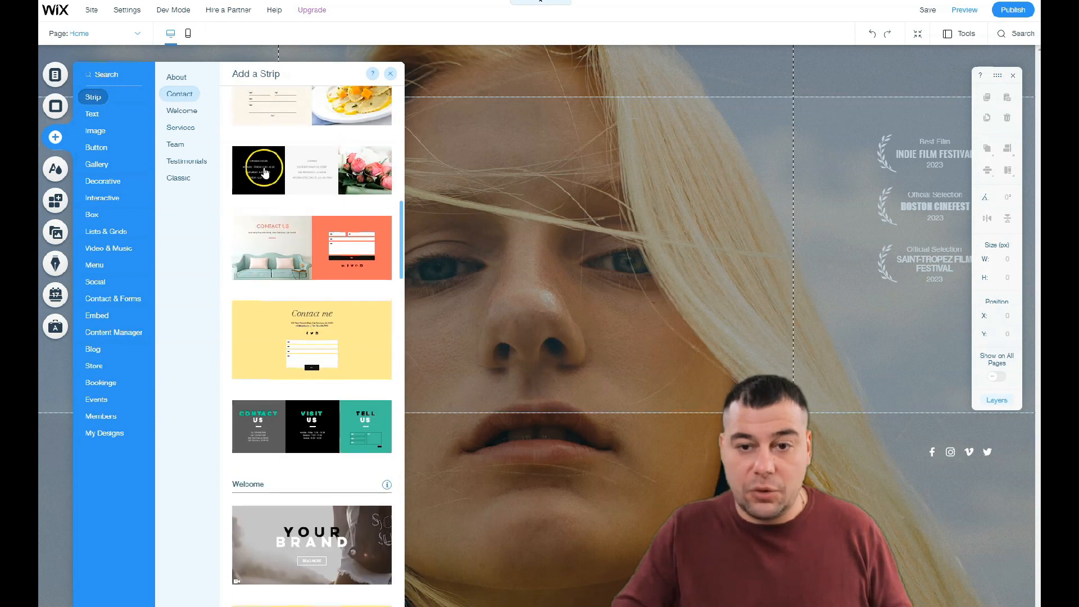
{"action": "left_click", "coordinate": [179, 112]}
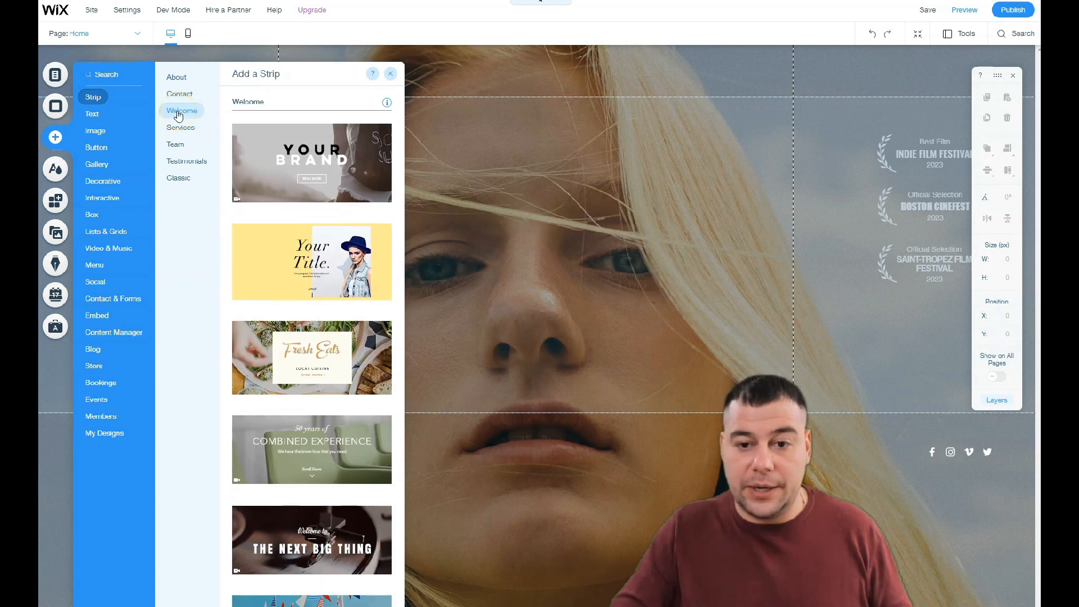
{"action": "left_click", "coordinate": [179, 129]}
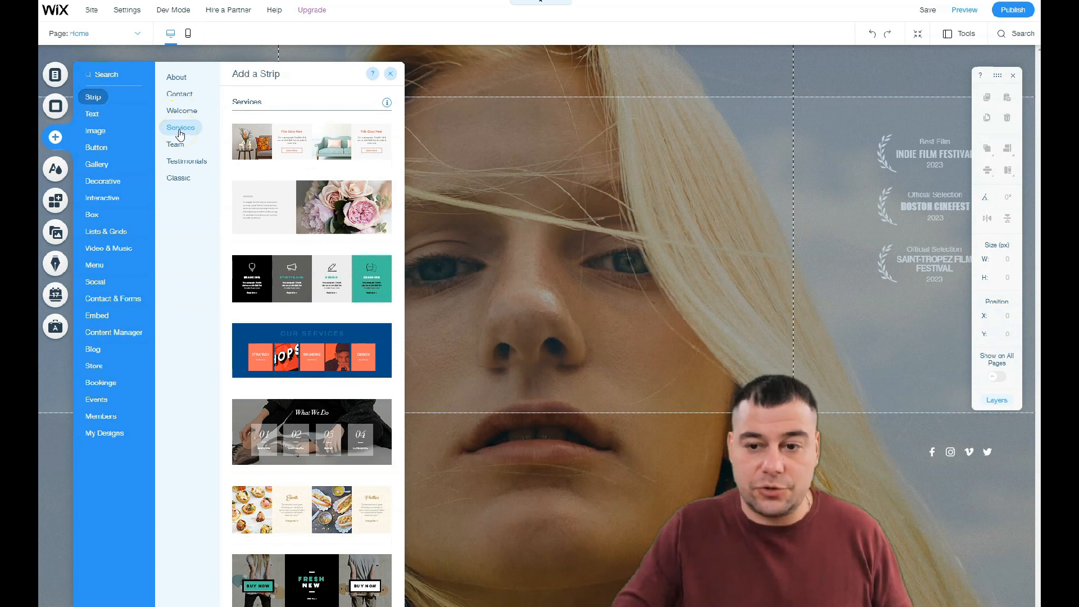
{"action": "left_click", "coordinate": [180, 147]}
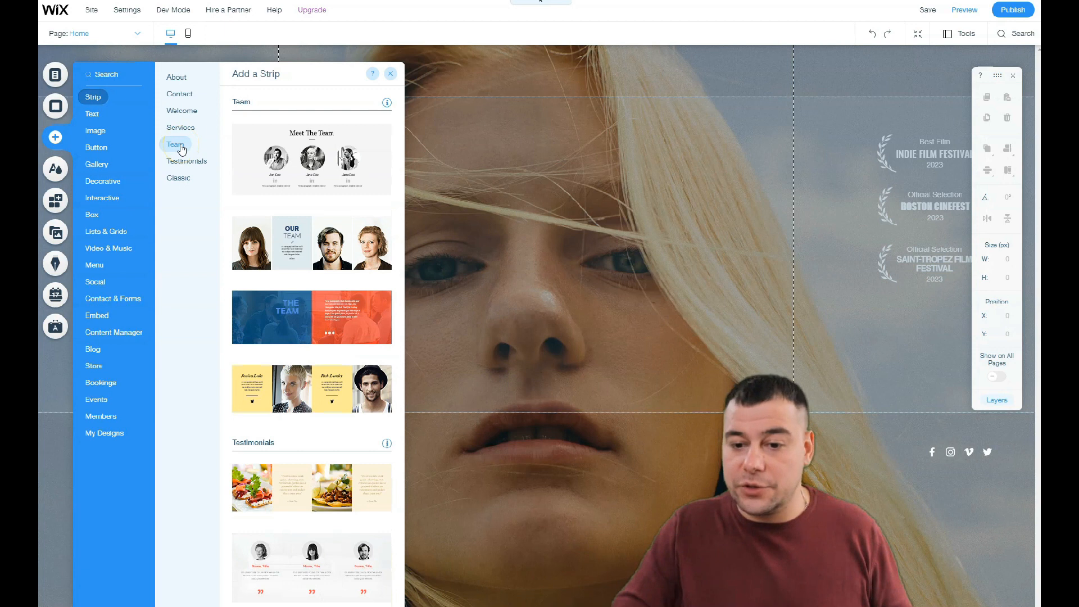
{"action": "left_click_drag", "start_coordinate": [305, 194], "coordinate": [602, 585]}
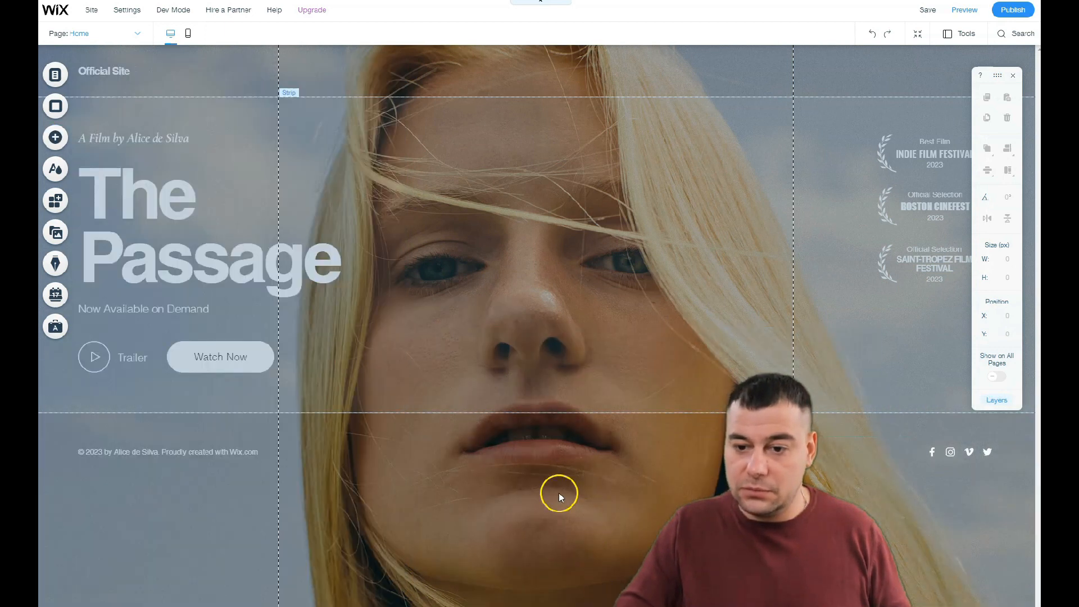
{"action": "scroll", "coordinate": [501, 460], "scroll_direction": "down", "scroll_amount": 5}
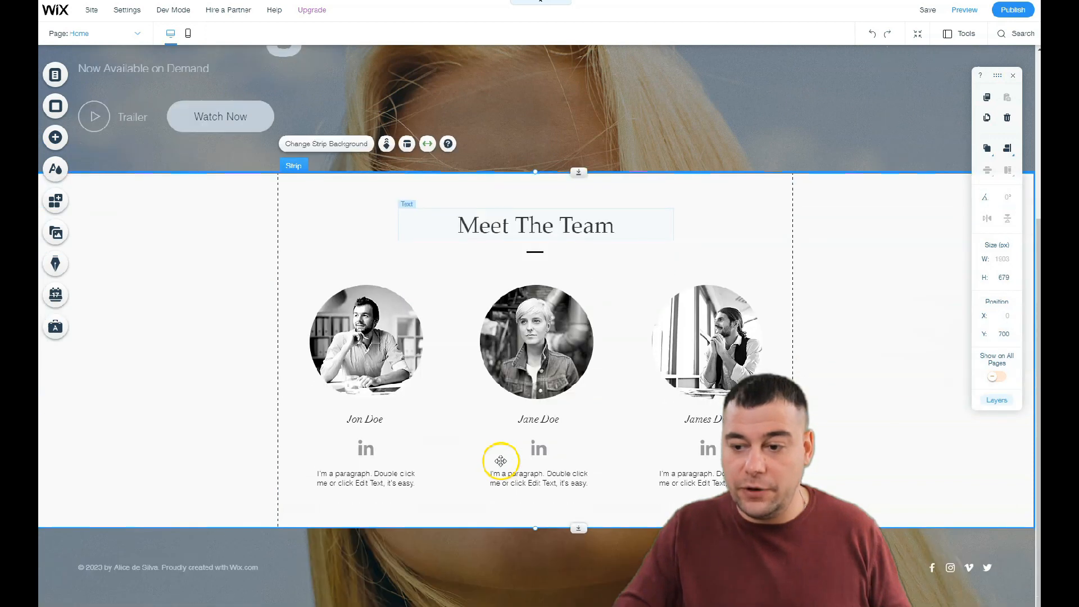
Move the Meet The Team strip down the Home page to a Y position of 2147 px
{"action": "left_click_drag", "start_coordinate": [584, 243], "coordinate": [599, 606]}
{"action": "scroll", "coordinate": [554, 373], "scroll_direction": "down", "scroll_amount": 8}
{"action": "left_click_drag", "start_coordinate": [610, 245], "coordinate": [631, 515]}
{"action": "scroll", "coordinate": [628, 477], "scroll_direction": "down", "scroll_amount": 6}
{"action": "scroll", "coordinate": [614, 258], "scroll_direction": "up", "scroll_amount": 8}
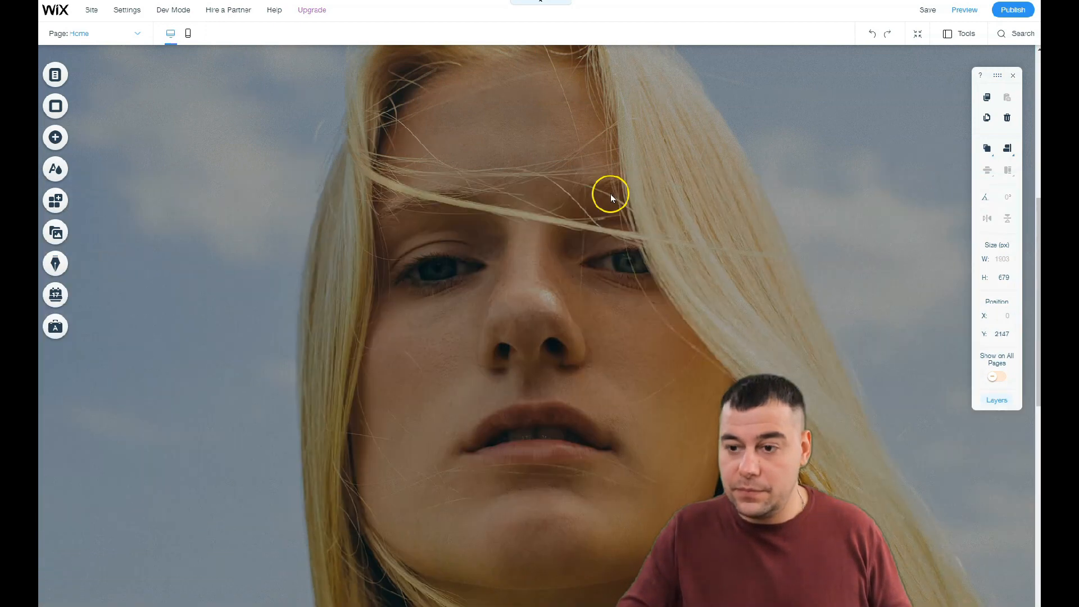
Add the black Testimonials strip above the Meet The Team strip and move it down to a Y position of 1467 px
{"action": "left_click", "coordinate": [56, 137]}
{"action": "left_click", "coordinate": [100, 133]}
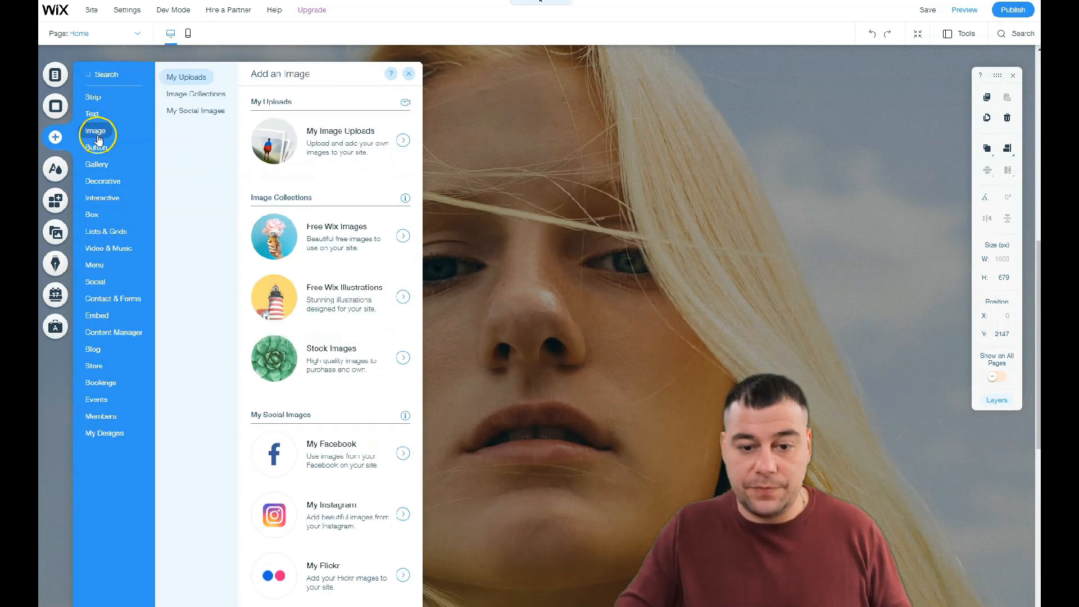
{"action": "left_click", "coordinate": [93, 98]}
{"action": "left_click", "coordinate": [179, 176]}
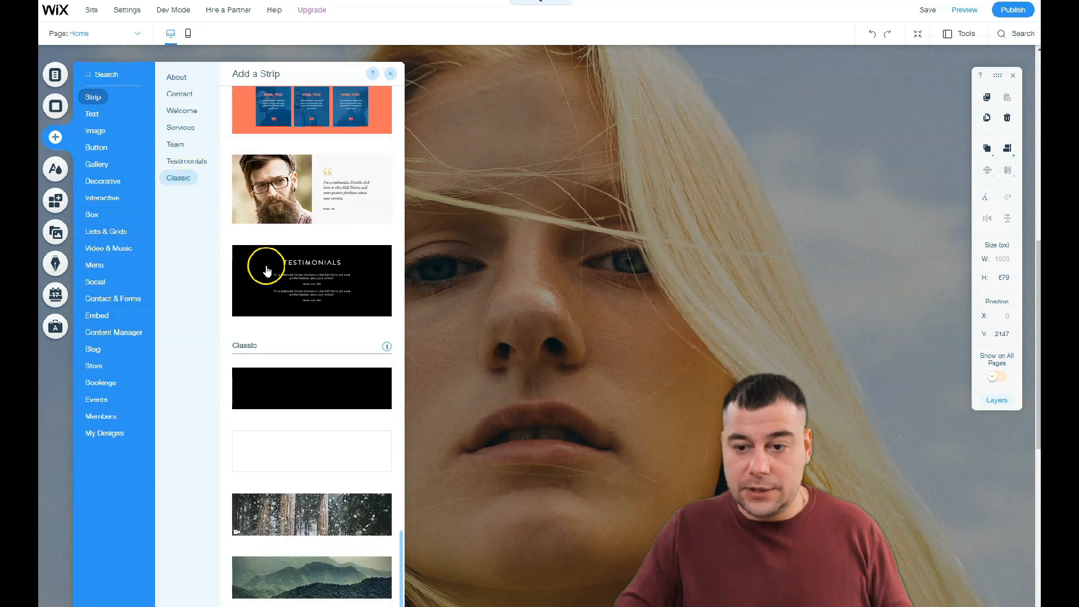
{"action": "left_click_drag", "start_coordinate": [294, 281], "coordinate": [517, 420]}
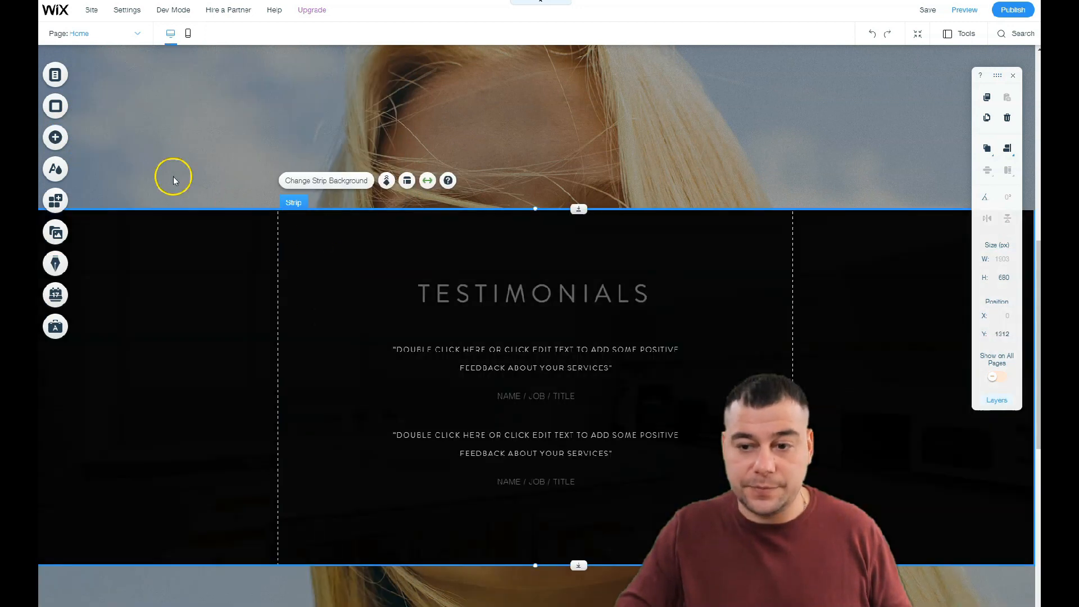
{"action": "scroll", "coordinate": [570, 305], "scroll_direction": "down", "scroll_amount": 5}
{"action": "left_click_drag", "start_coordinate": [530, 290], "coordinate": [551, 352]}
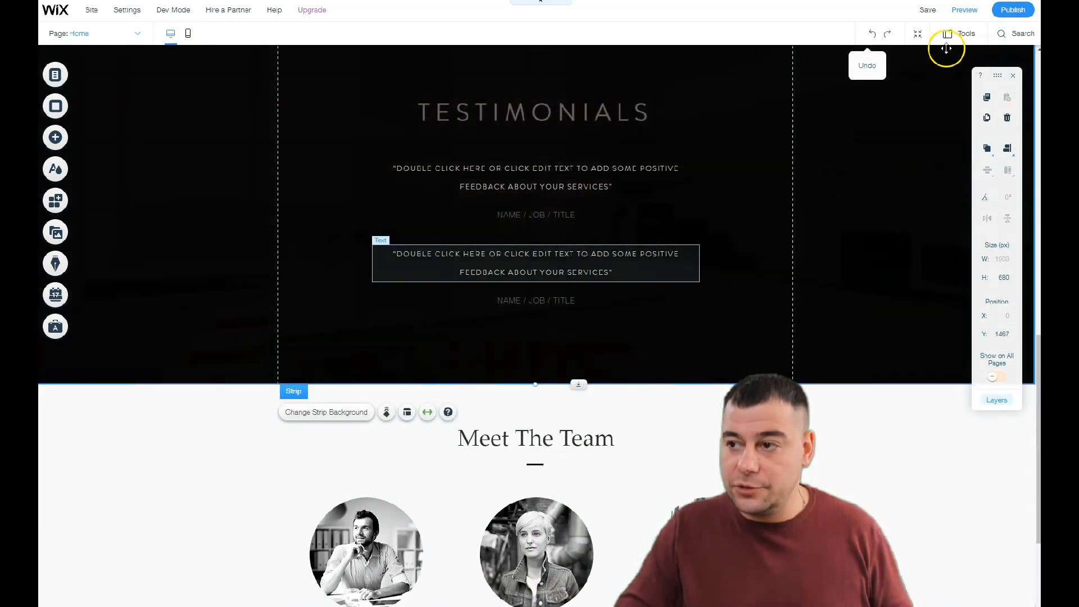
In Zoom Out mode, move the Meet The Team strip above the Testimonials strip and restore the previous strip order
{"action": "left_click", "coordinate": [917, 36]}
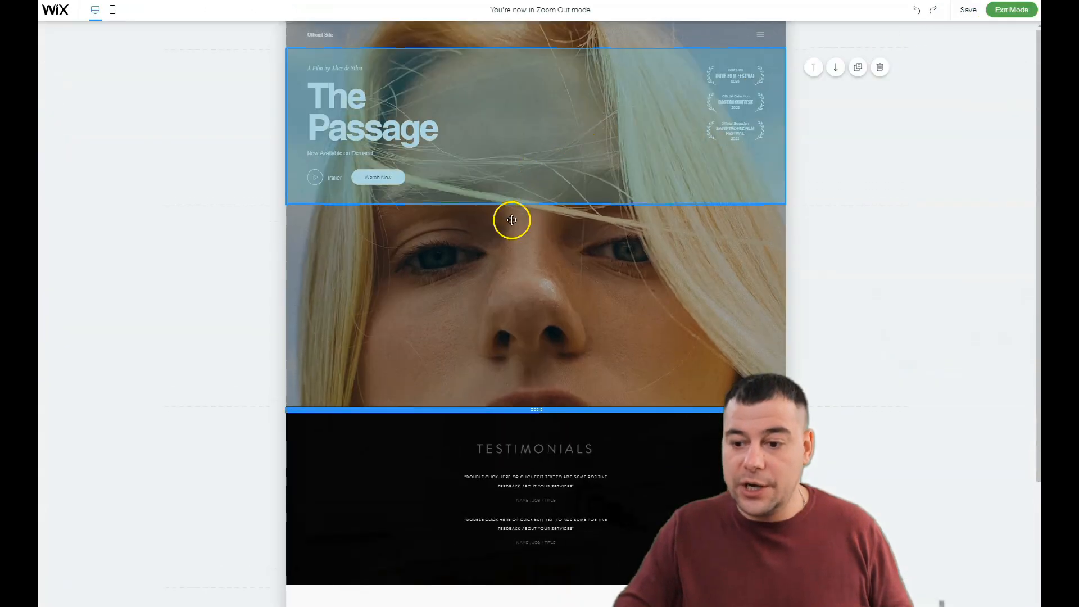
{"action": "scroll", "coordinate": [539, 444], "scroll_direction": "down", "scroll_amount": 3}
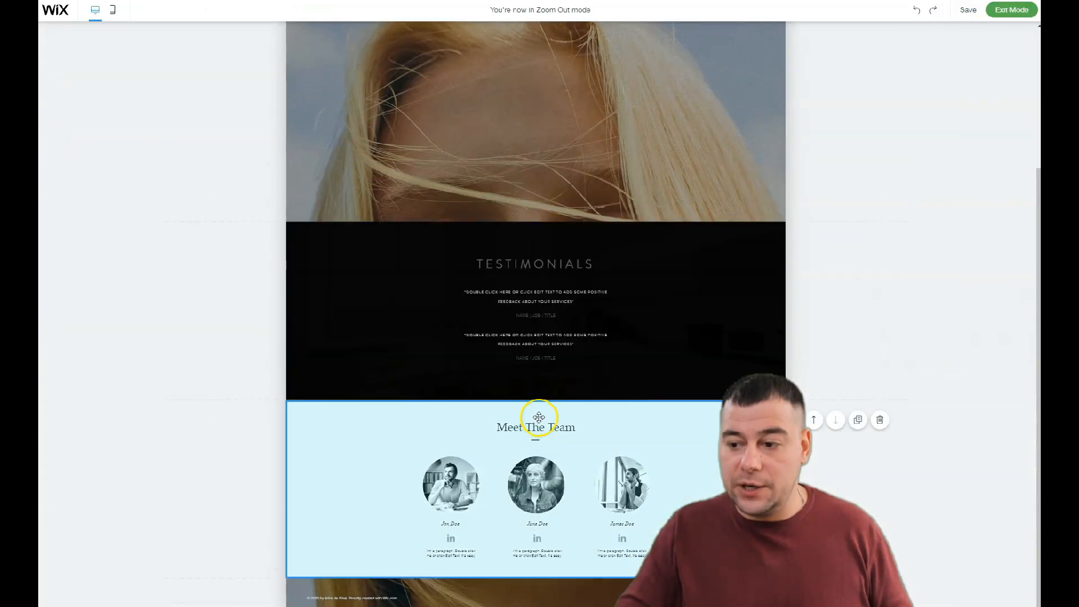
{"action": "scroll", "coordinate": [537, 193], "scroll_direction": "up", "scroll_amount": 3}
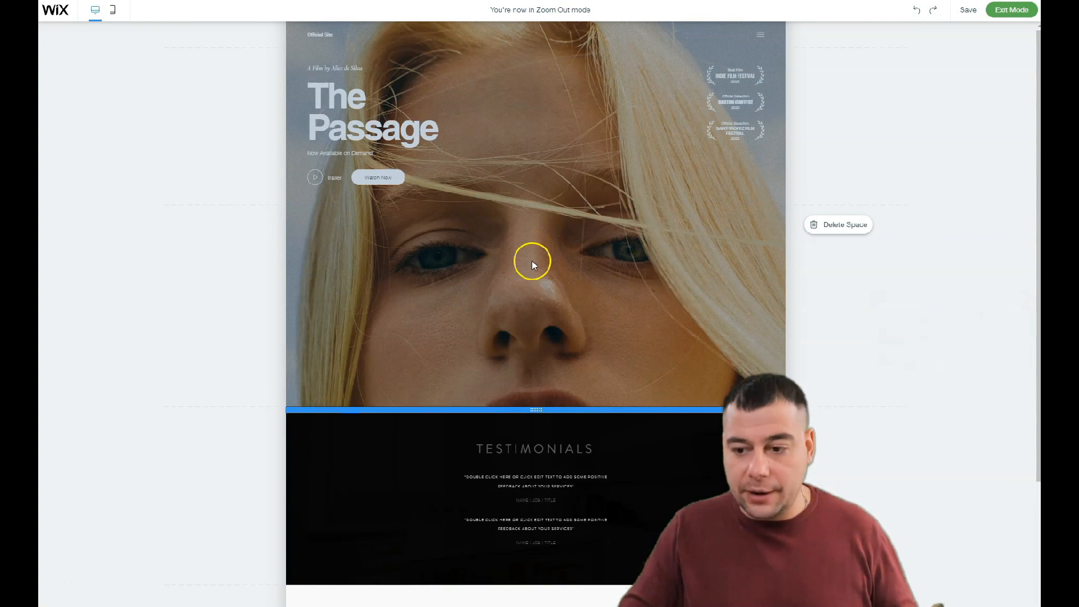
{"action": "left_click_drag", "start_coordinate": [549, 433], "coordinate": [549, 313]}
{"action": "scroll", "coordinate": [551, 365], "scroll_direction": "down", "scroll_amount": 3}
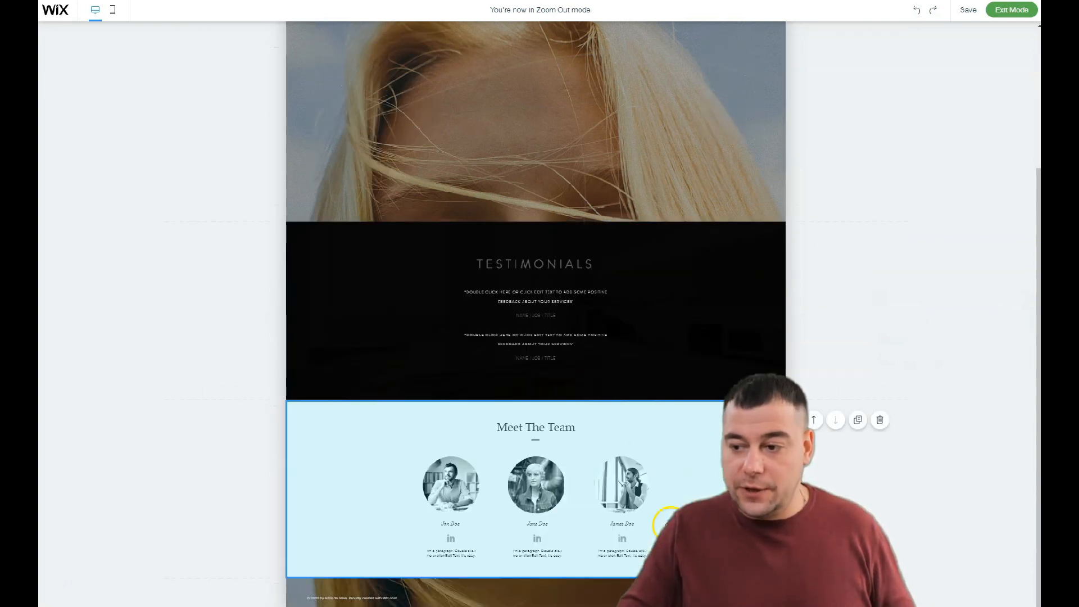
{"action": "left_click", "coordinate": [813, 423]}
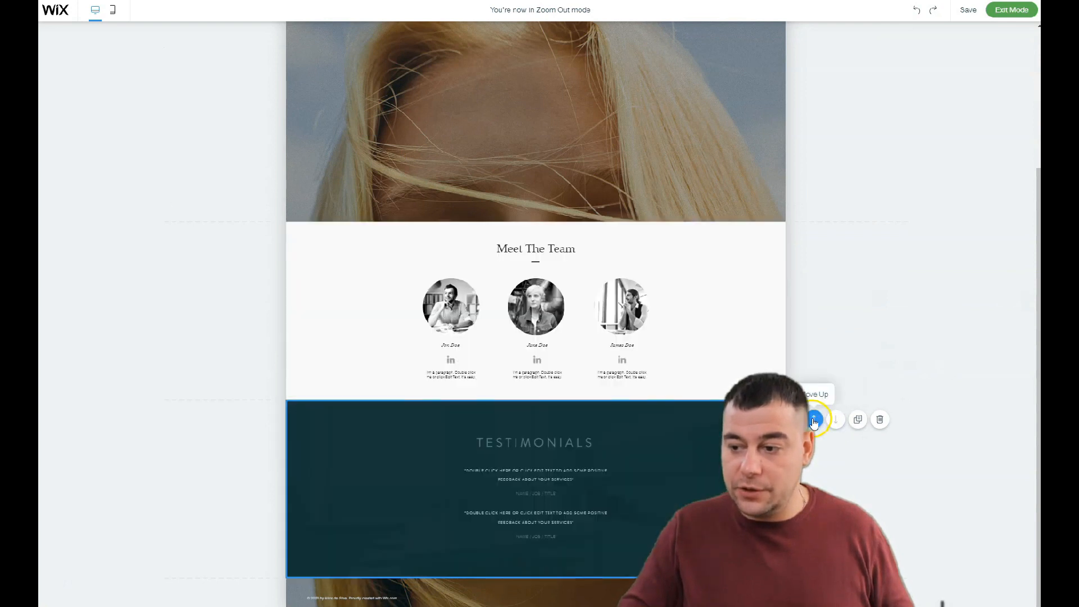
{"action": "left_click", "coordinate": [813, 420]}
{"action": "scroll", "coordinate": [511, 392], "scroll_direction": "up", "scroll_amount": 3}
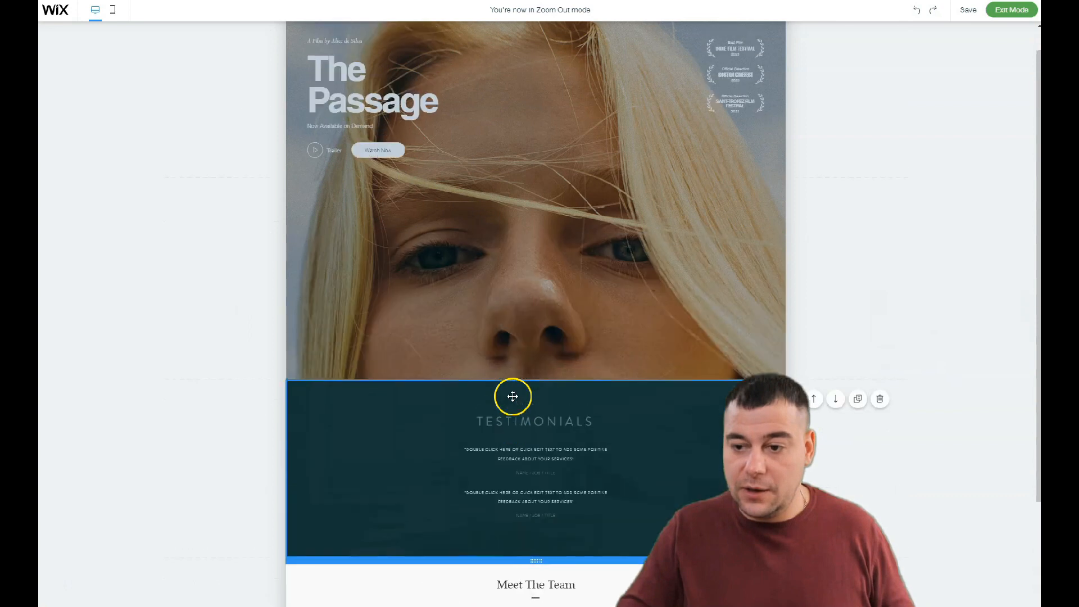
{"action": "left_click", "coordinate": [1009, 11]}
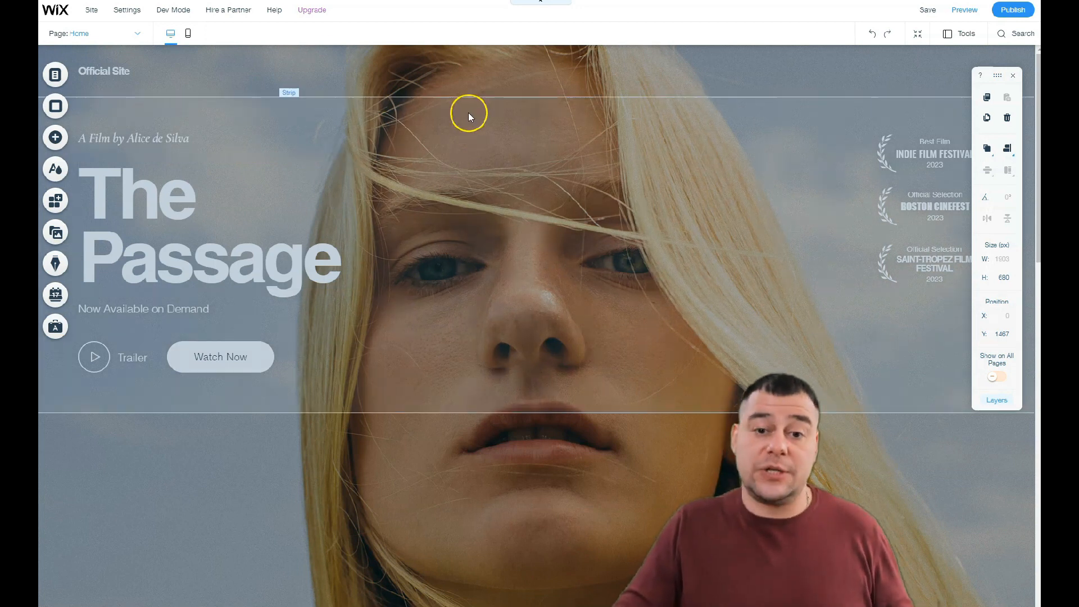
Review the Home page layout from the hero section through the Testimonials and Meet The Team strips to the footer
{"action": "scroll", "coordinate": [444, 133], "scroll_direction": "down", "scroll_amount": 11}
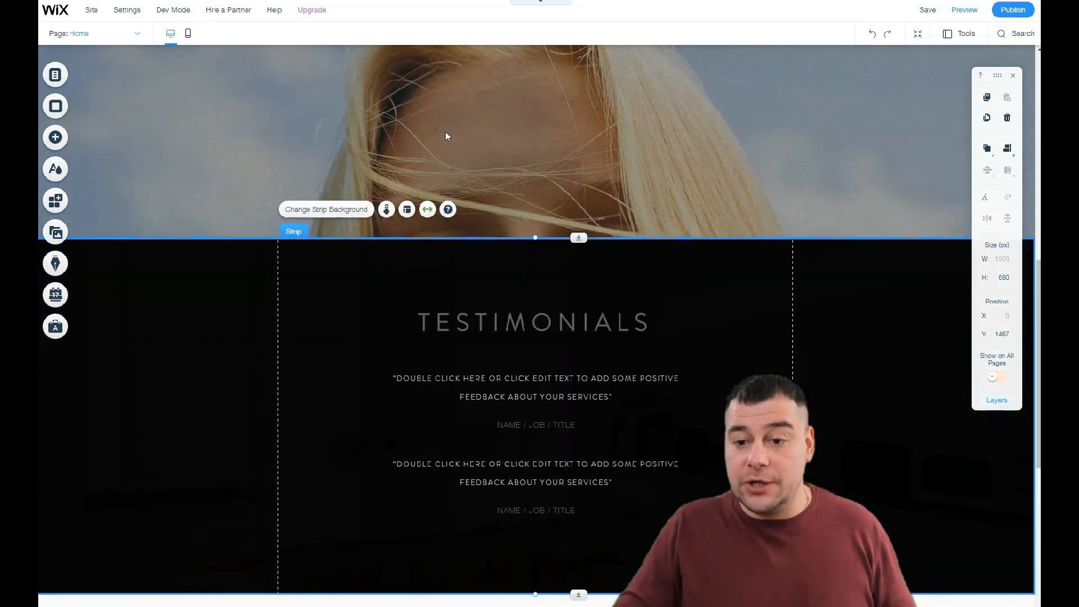
{"action": "scroll", "coordinate": [445, 133], "scroll_direction": "up", "scroll_amount": 11}
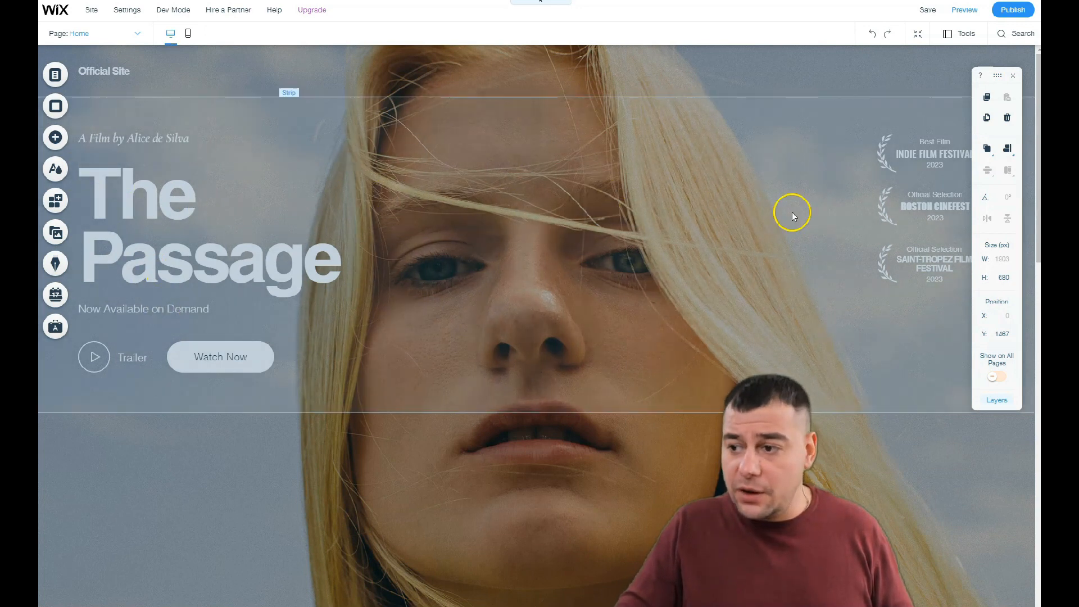
{"action": "scroll", "coordinate": [558, 306], "scroll_direction": "down", "scroll_amount": 6}
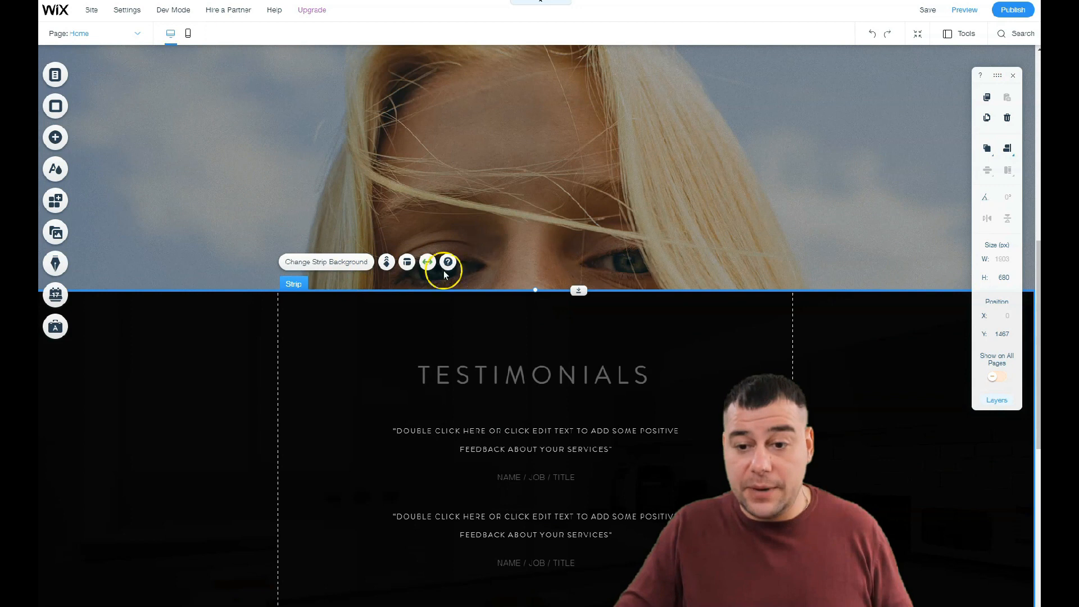
{"action": "scroll", "coordinate": [450, 261], "scroll_direction": "down", "scroll_amount": 6}
{"action": "scroll", "coordinate": [450, 261], "scroll_direction": "down", "scroll_amount": 2}
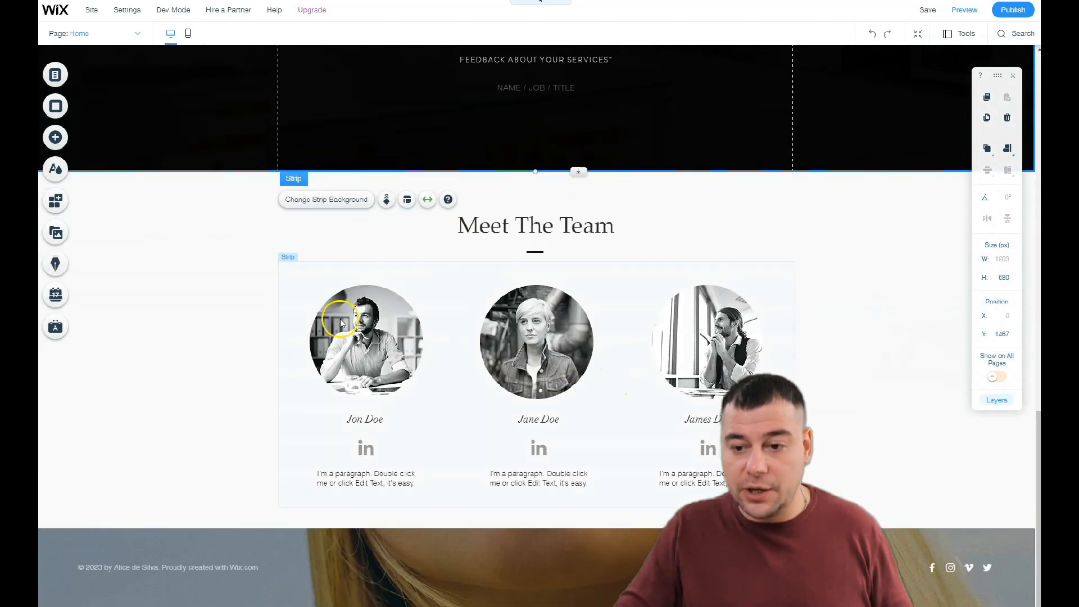
{"action": "scroll", "coordinate": [367, 325], "scroll_direction": "up", "scroll_amount": 15}
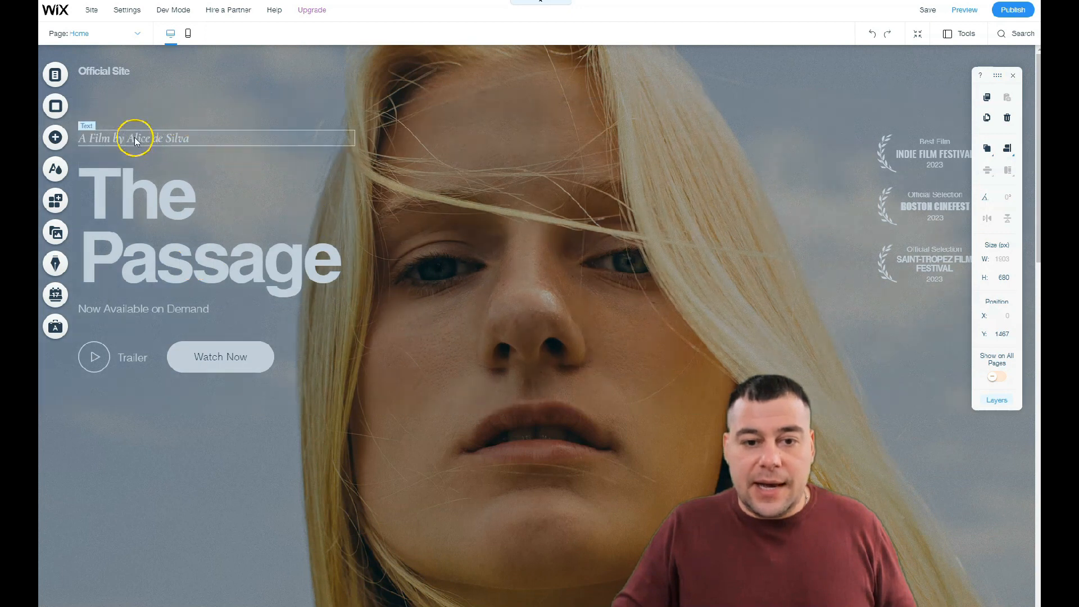
Place a light rounded themed button of 204 x 60 px at X 388, Y 572 in the hero section and delete it
{"action": "left_click", "coordinate": [56, 141]}
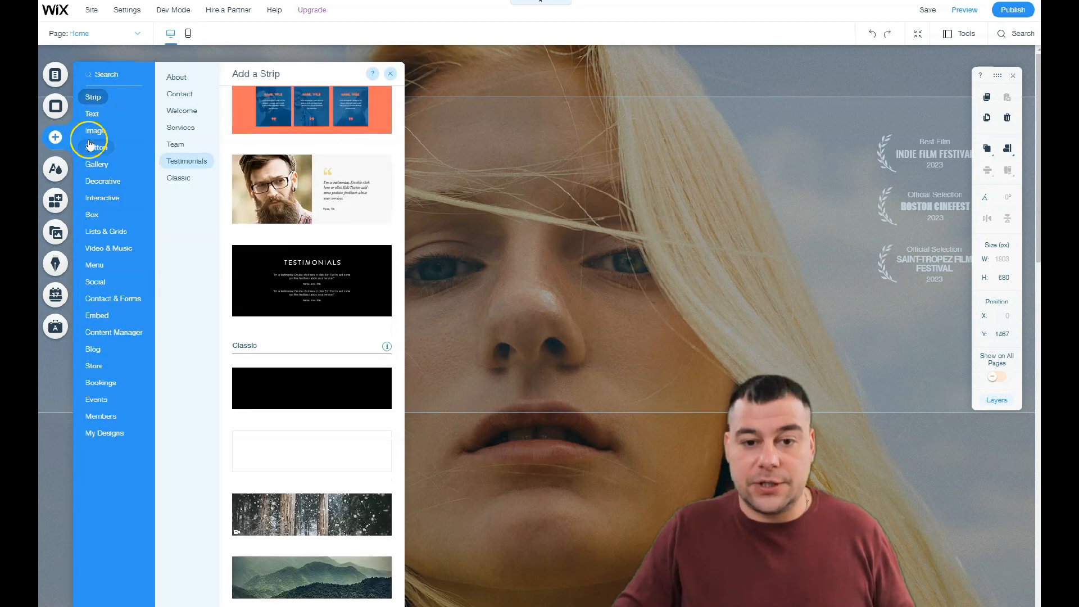
{"action": "mouse_move", "coordinate": [94, 155]}
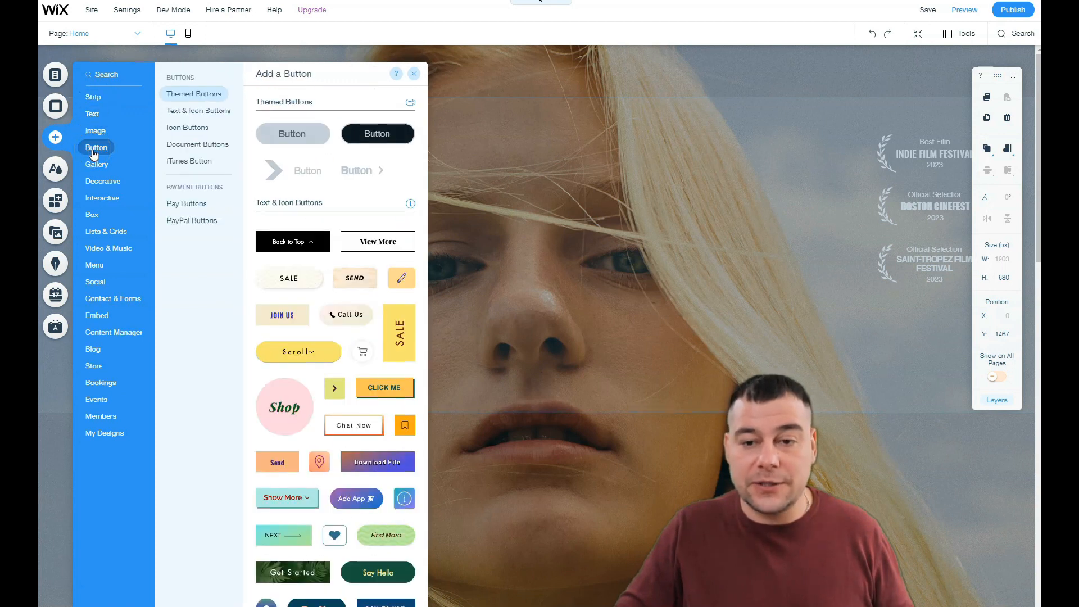
{"action": "left_click_drag", "start_coordinate": [269, 135], "coordinate": [538, 251]}
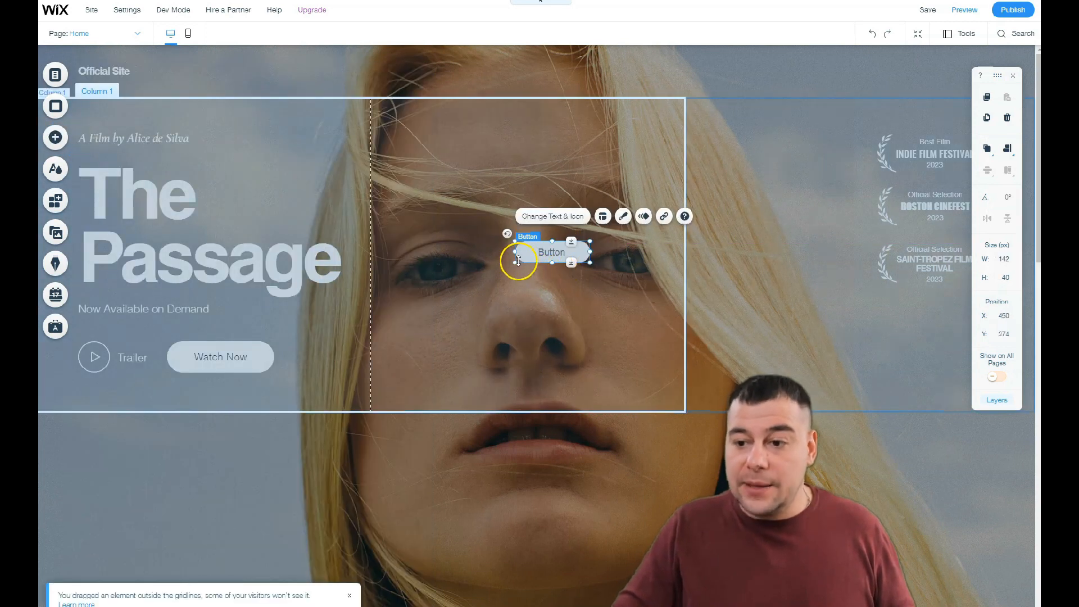
{"action": "mouse_move", "coordinate": [515, 262]}
{"action": "left_mouse_down"}
{"action": "mouse_move", "coordinate": [484, 272]}
{"action": "mouse_move", "coordinate": [412, 371]}
{"action": "mouse_move", "coordinate": [532, 362]}
{"action": "mouse_move", "coordinate": [522, 364]}
{"action": "left_mouse_up"}
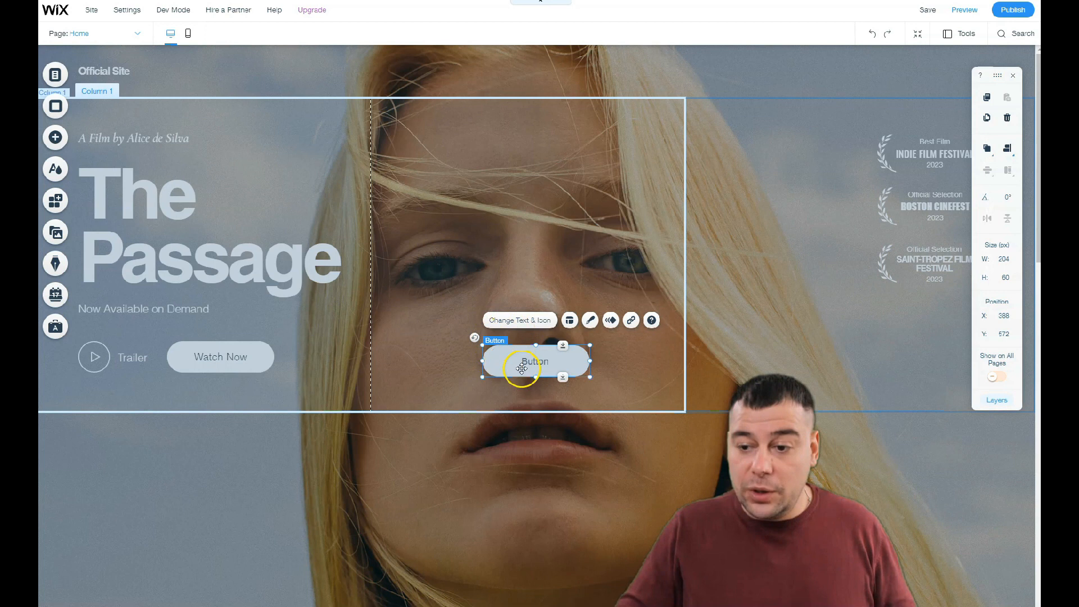
{"action": "right_click", "coordinate": [522, 369]}
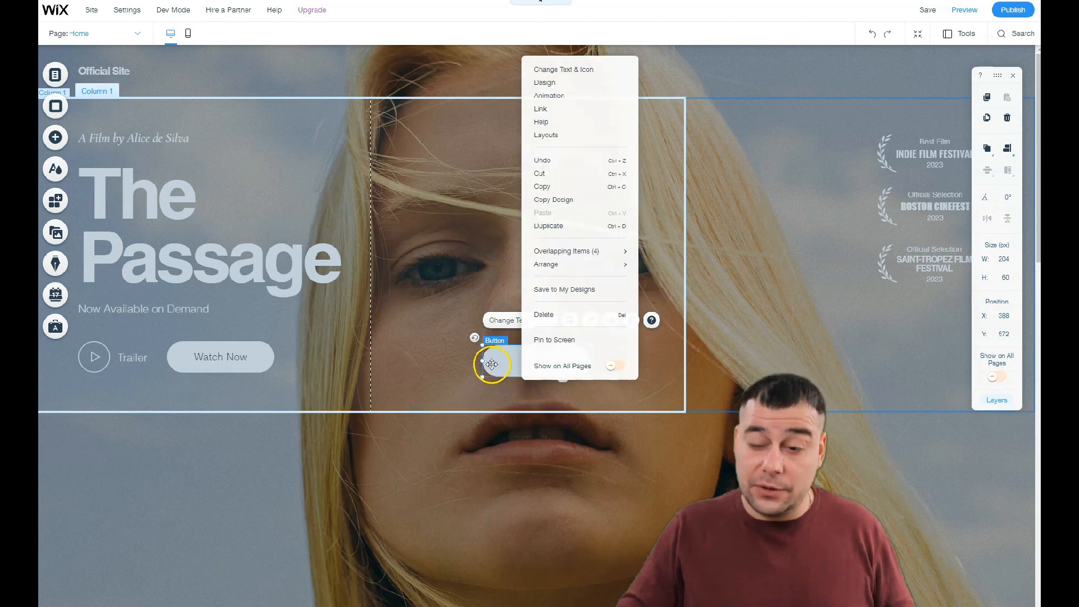
{"action": "left_click", "coordinate": [548, 314]}
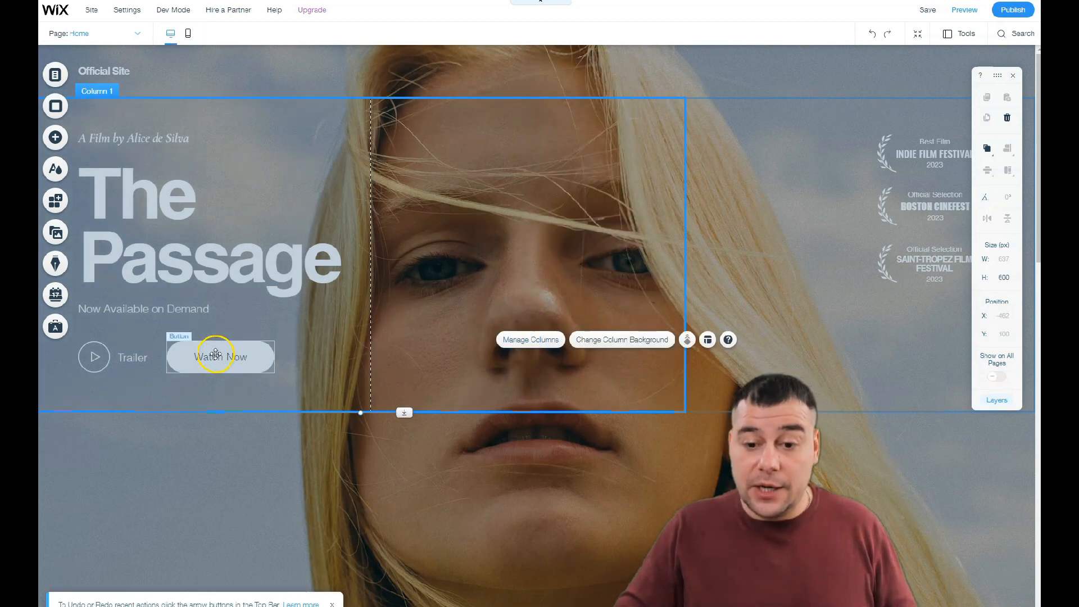
Review the link options of the Watch Now button, including the Email link type, and leave without applying a change
{"action": "left_click", "coordinate": [196, 360]}
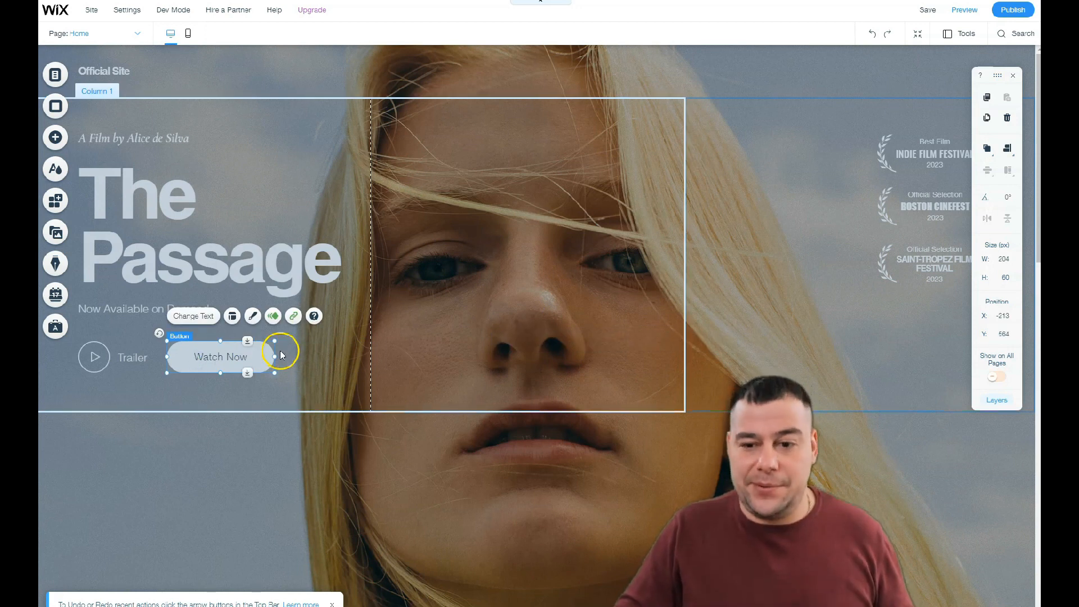
{"action": "left_click", "coordinate": [224, 353]}
{"action": "left_click", "coordinate": [203, 357]}
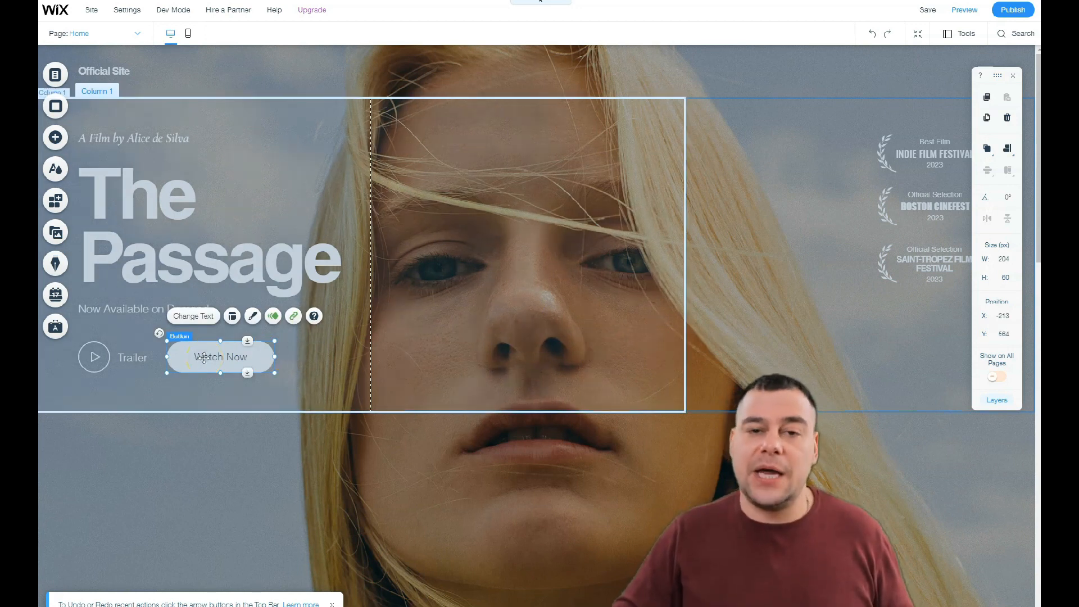
{"action": "left_click", "coordinate": [293, 318]}
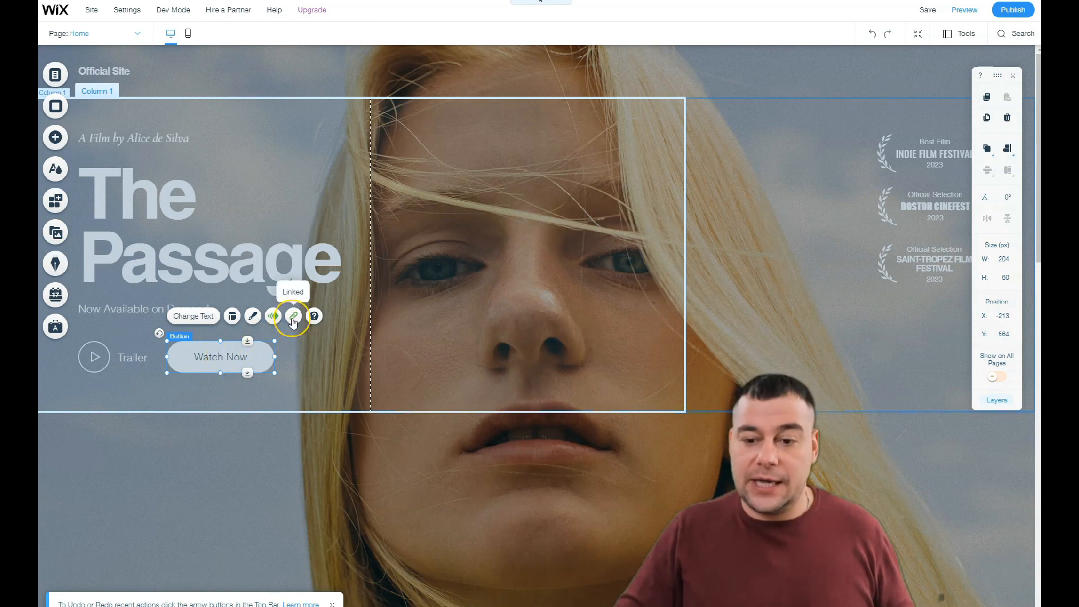
{"action": "left_click", "coordinate": [294, 319]}
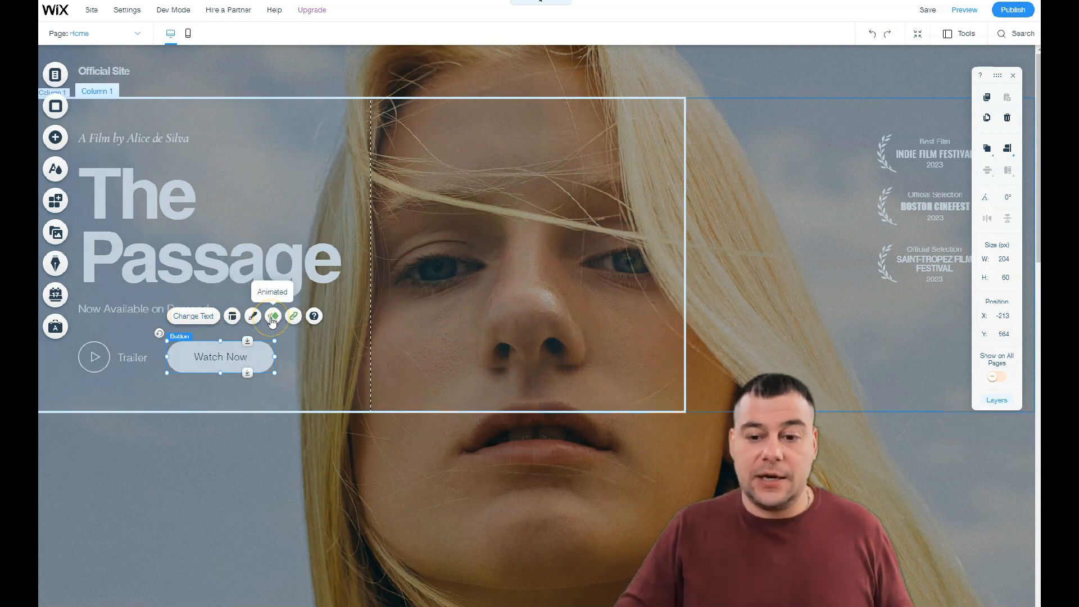
{"action": "left_click", "coordinate": [295, 319]}
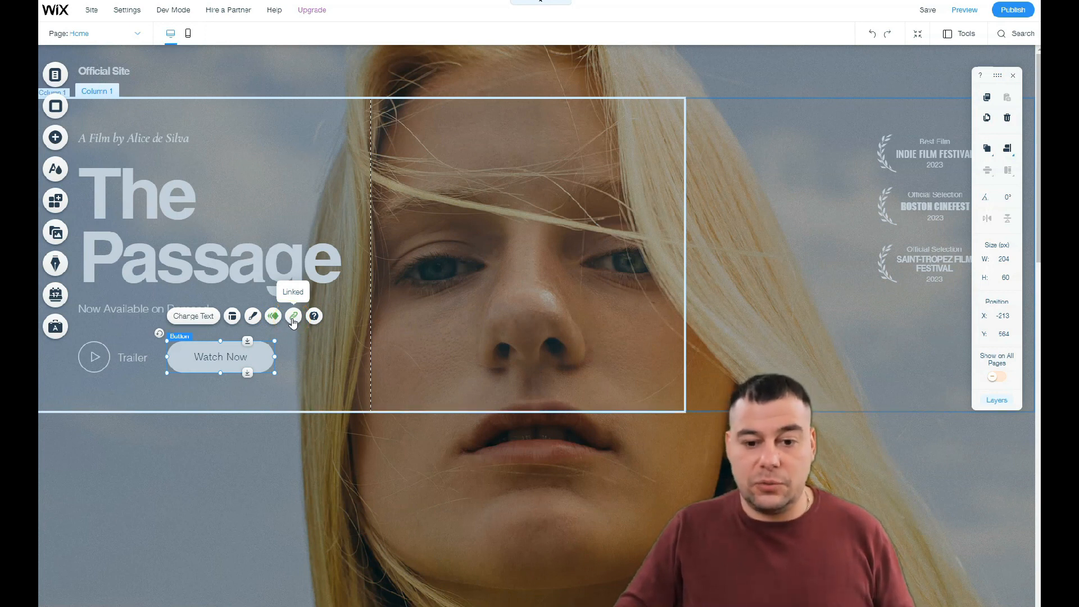
{"action": "left_click", "coordinate": [293, 316]}
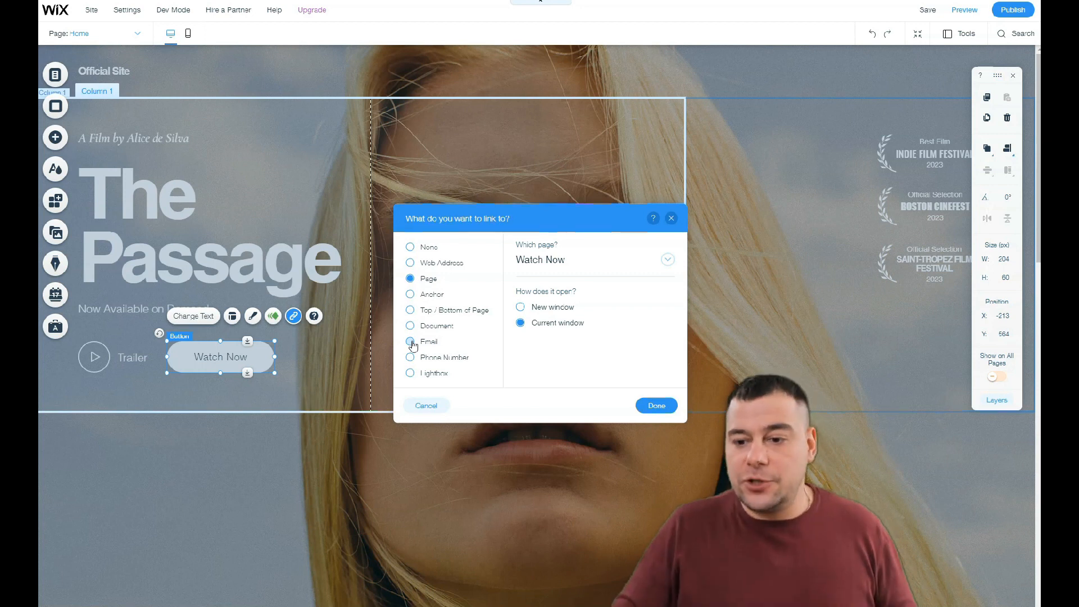
{"action": "left_click", "coordinate": [411, 341]}
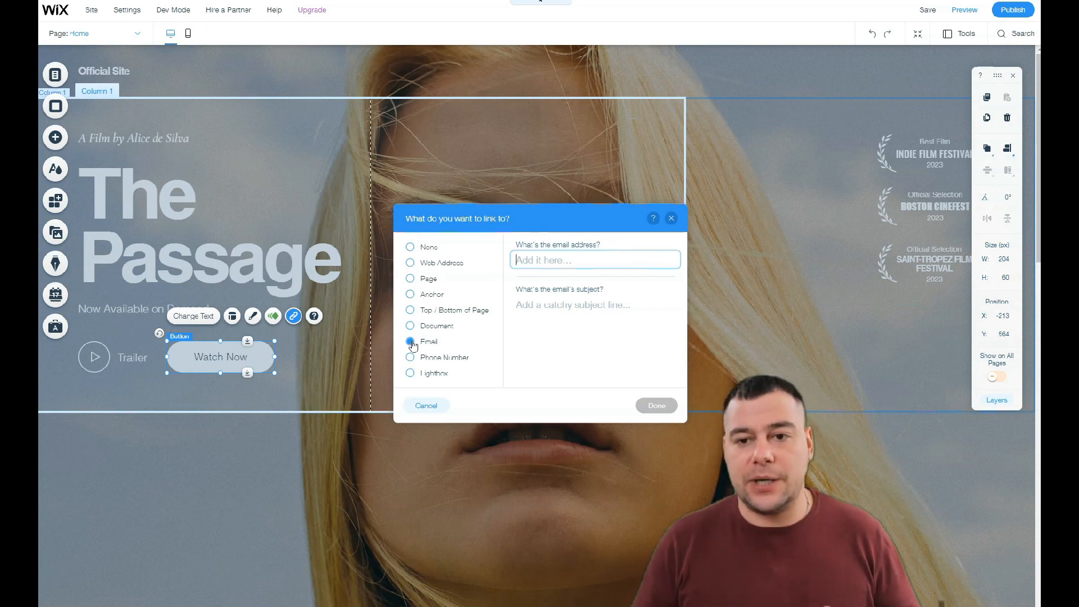
{"action": "left_click", "coordinate": [419, 341]}
{"action": "left_click", "coordinate": [412, 344]}
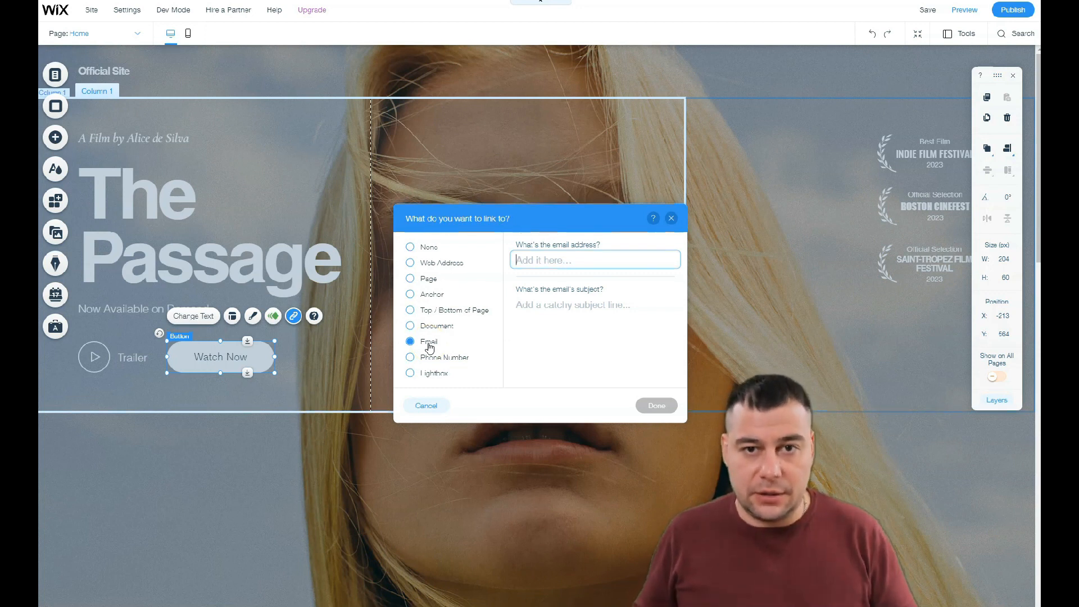
{"action": "left_click", "coordinate": [670, 218]}
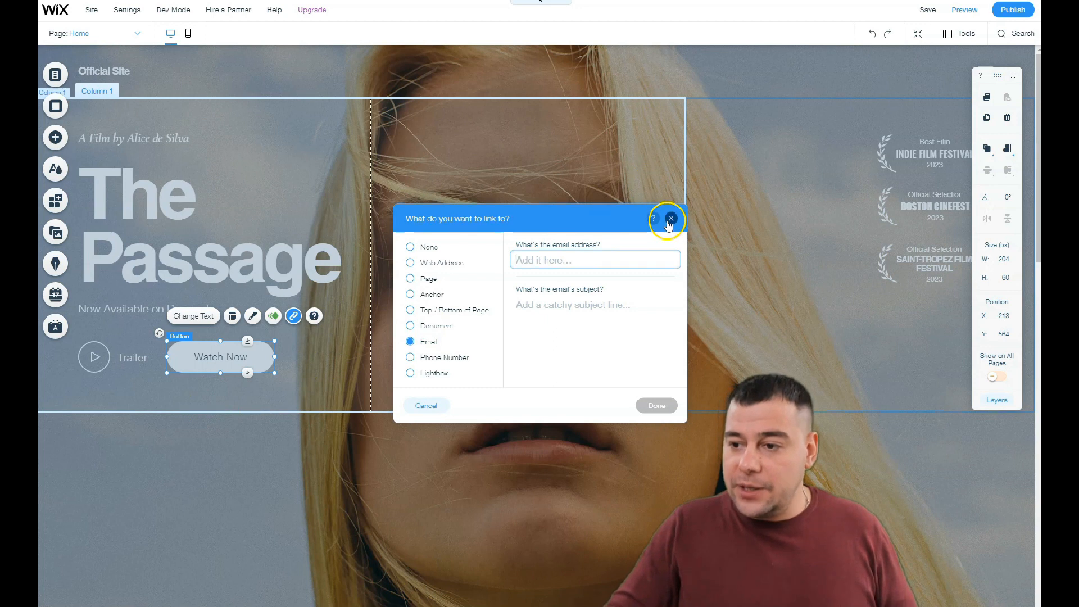
Browse the Gallery, Box, Lists & Grids and Menu collections of elements that can be added to the page
{"action": "scroll", "coordinate": [390, 384], "scroll_direction": "down", "scroll_amount": 4}
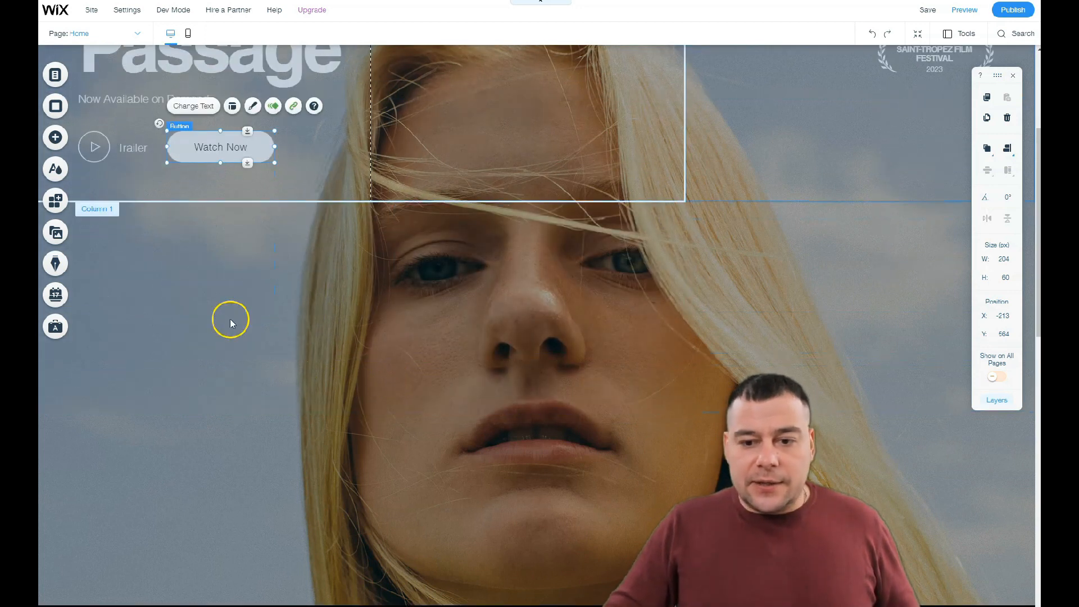
{"action": "left_click", "coordinate": [302, 352]}
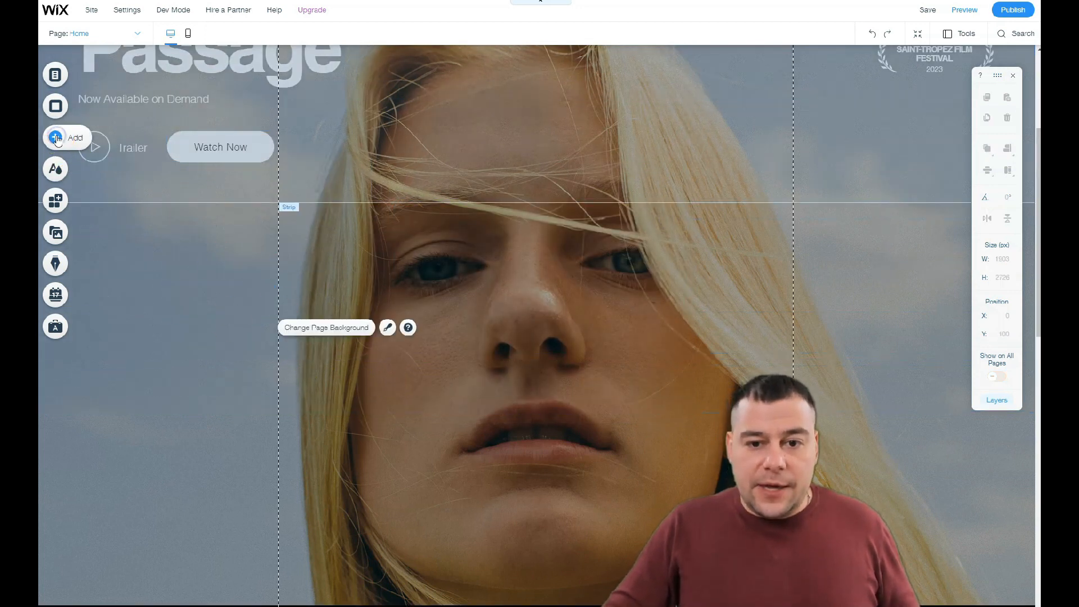
{"action": "left_click", "coordinate": [56, 137]}
{"action": "left_click", "coordinate": [96, 163]}
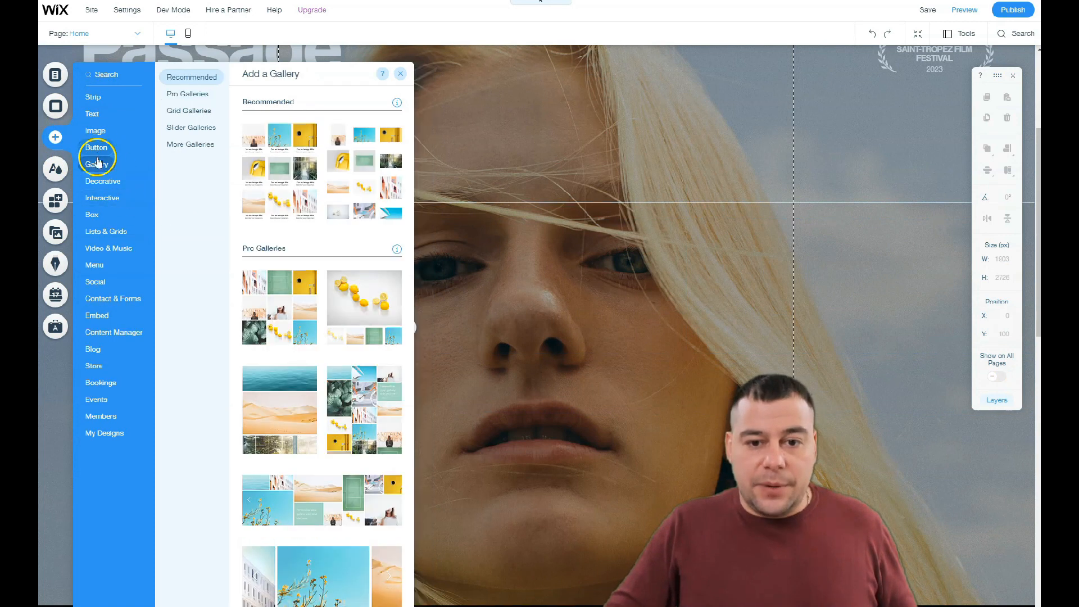
{"action": "left_click", "coordinate": [93, 214]}
{"action": "left_click", "coordinate": [95, 232]}
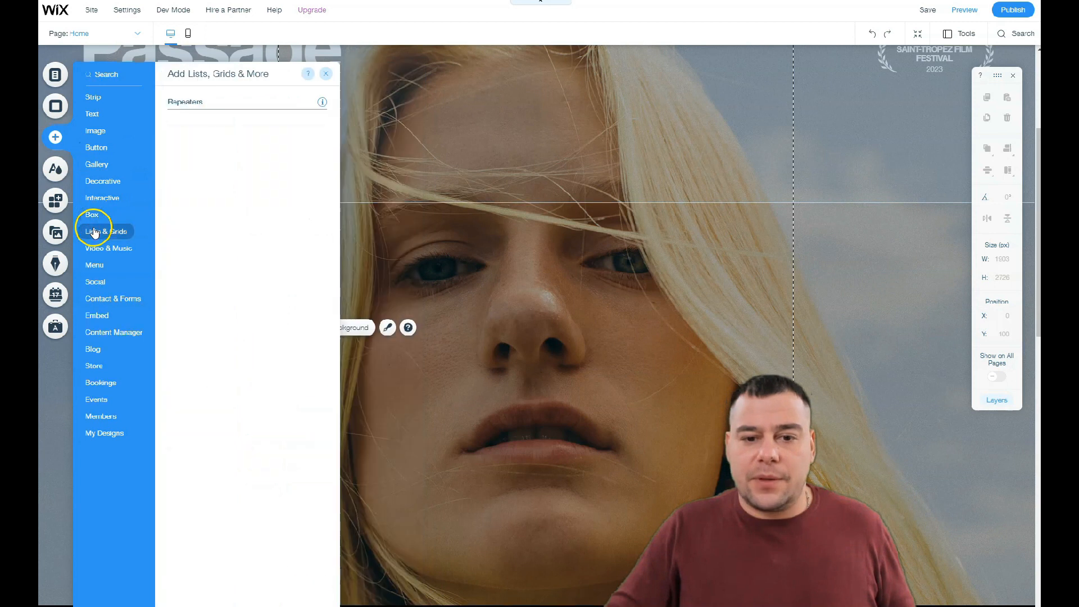
{"action": "left_click", "coordinate": [93, 217]}
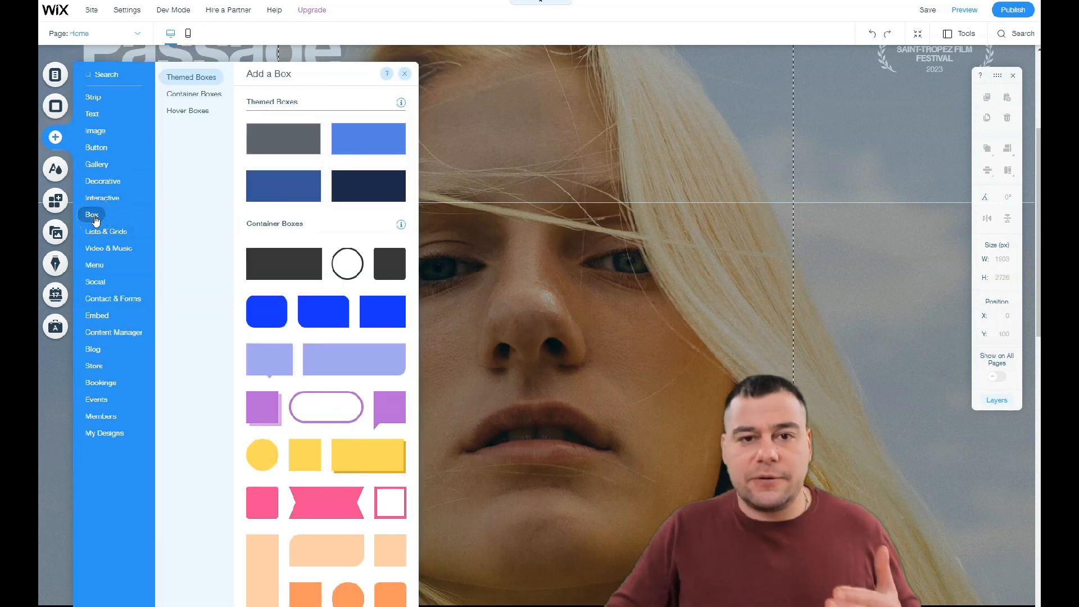
{"action": "left_click", "coordinate": [95, 236]}
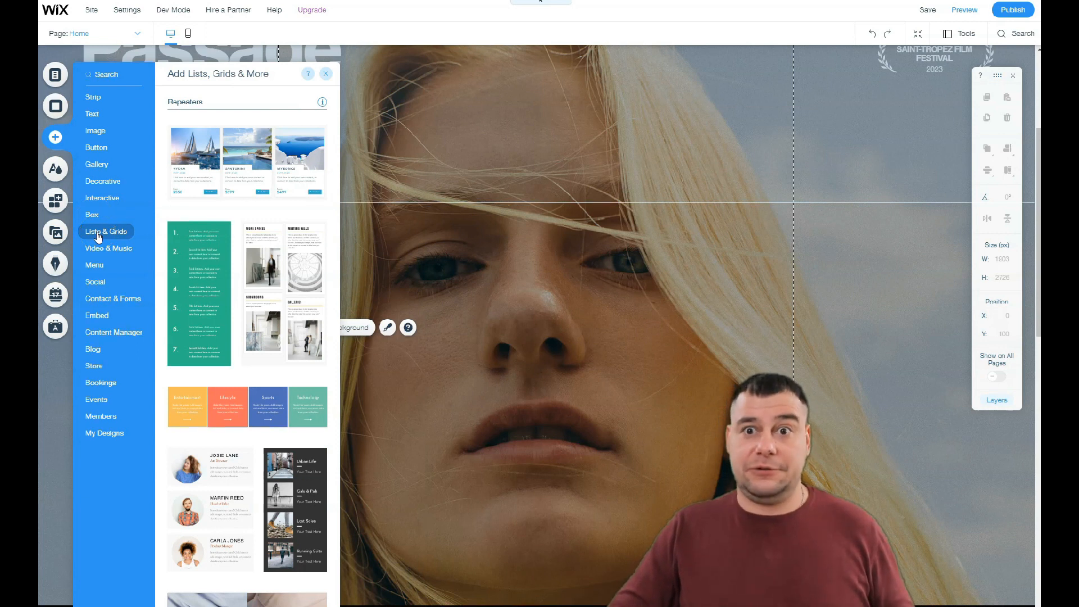
{"action": "left_click", "coordinate": [96, 266]}
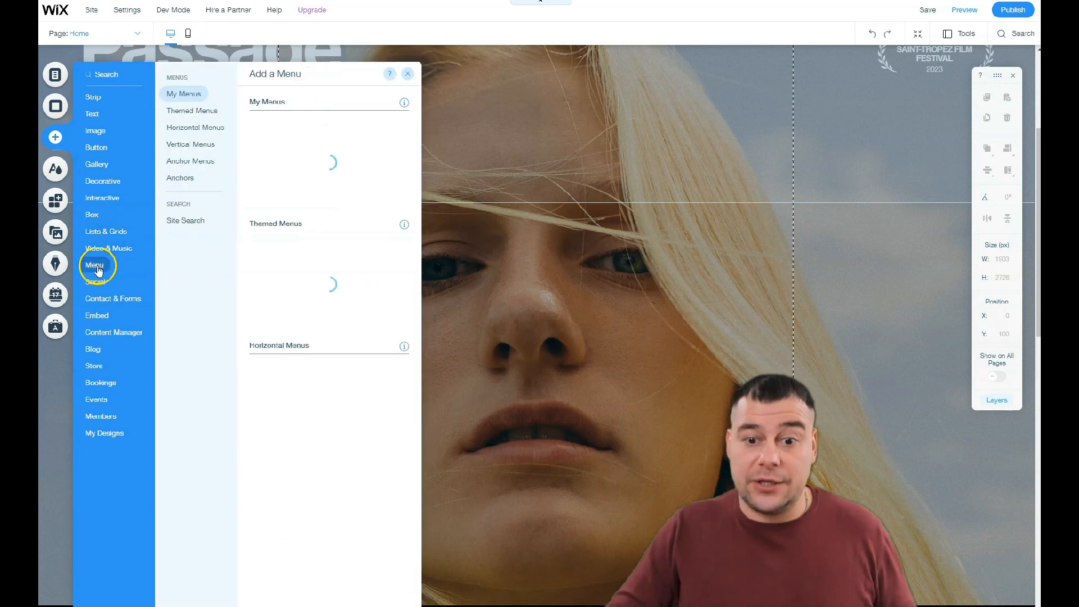
Add a video player below the hero content, resize it to 320 x 180 px and move it to X 175, Y 964
{"action": "left_click", "coordinate": [101, 248]}
{"action": "left_click_drag", "start_coordinate": [282, 242], "coordinate": [652, 368]}
{"action": "left_click", "coordinate": [622, 340]}
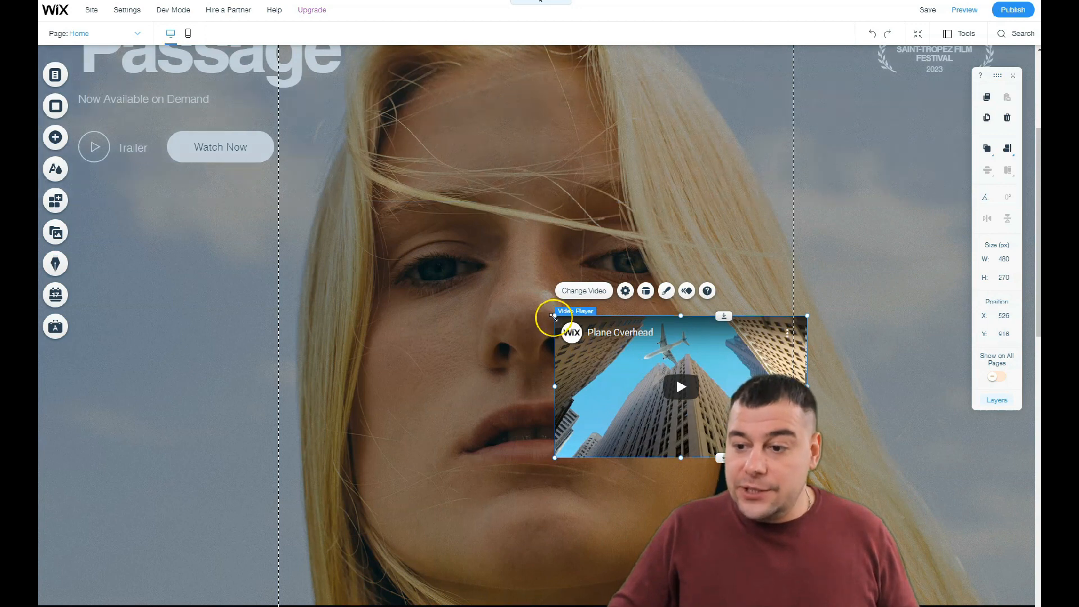
{"action": "left_click_drag", "start_coordinate": [553, 316], "coordinate": [639, 363]}
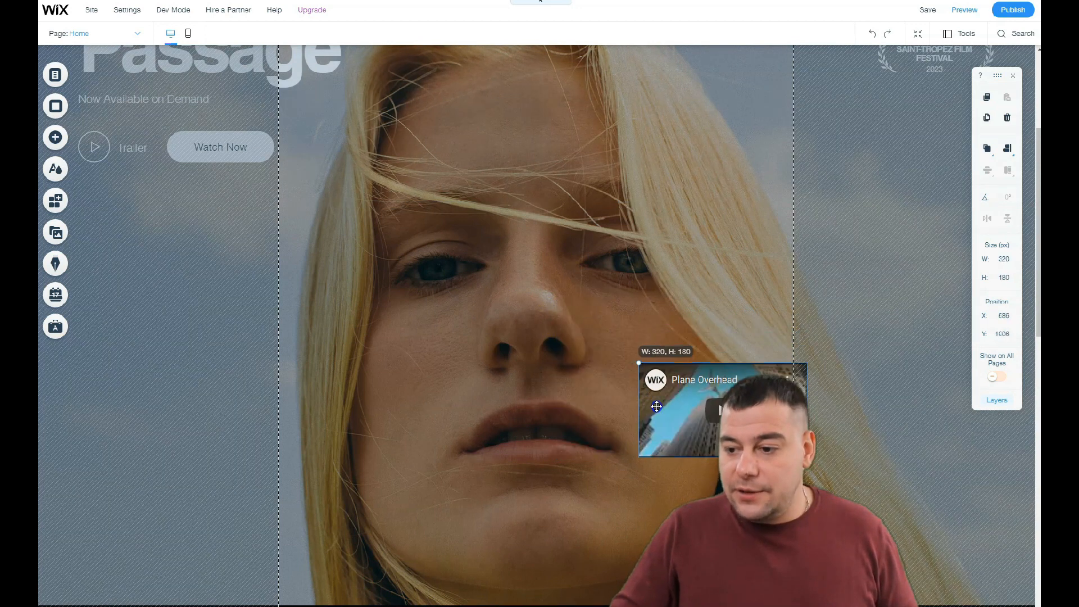
{"action": "left_click_drag", "start_coordinate": [712, 410], "coordinate": [476, 172]}
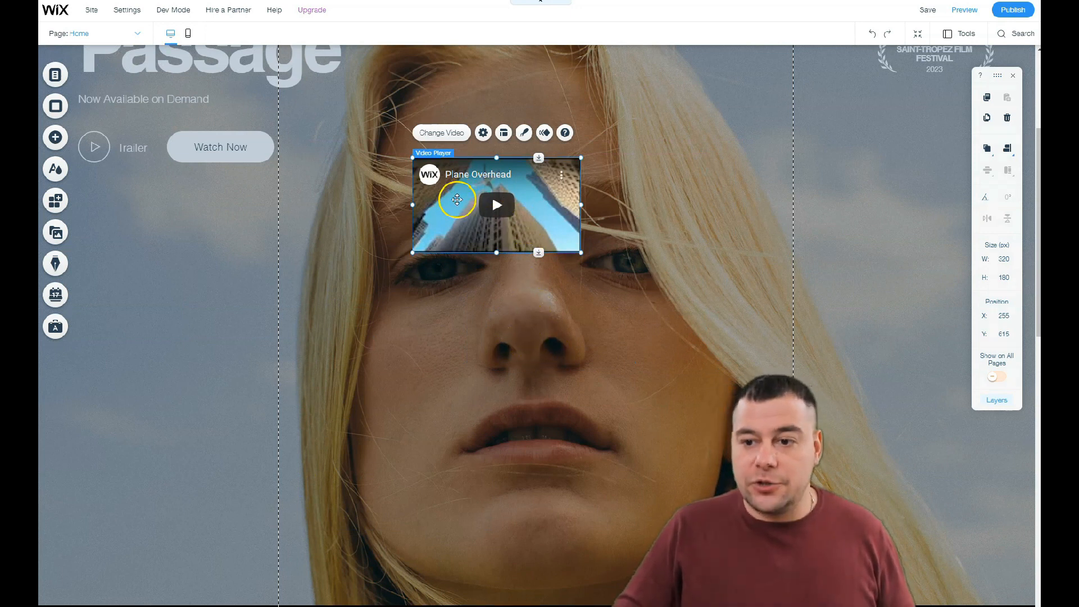
{"action": "left_click_drag", "start_coordinate": [491, 195], "coordinate": [450, 377]}
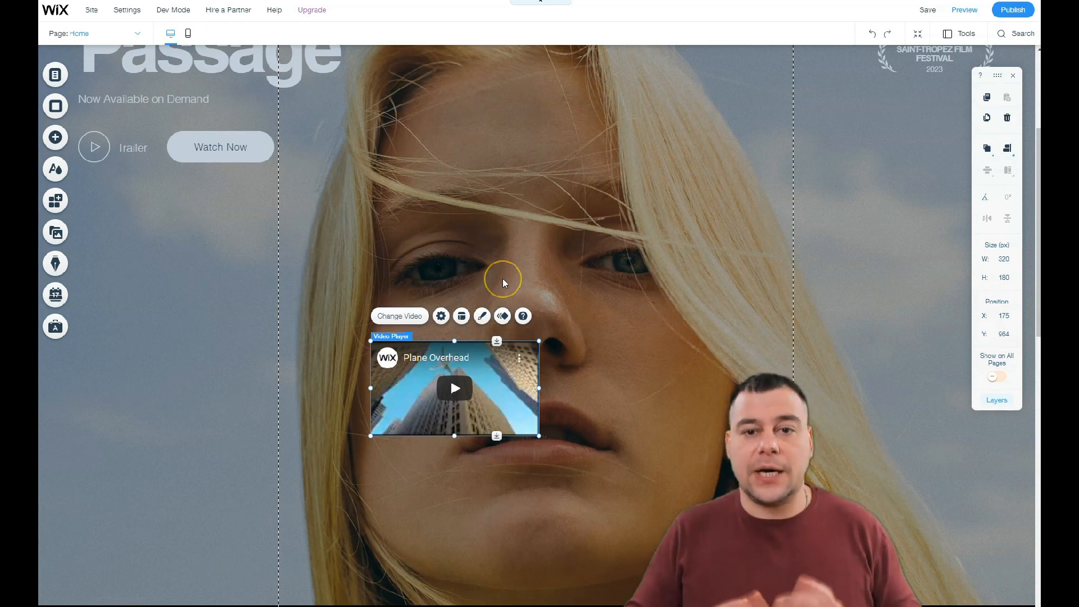
Delete the Plane Overhead video player from the Home page
{"action": "scroll", "coordinate": [497, 276], "scroll_direction": "up", "scroll_amount": 1}
{"action": "scroll", "coordinate": [492, 277], "scroll_direction": "up", "scroll_amount": 1}
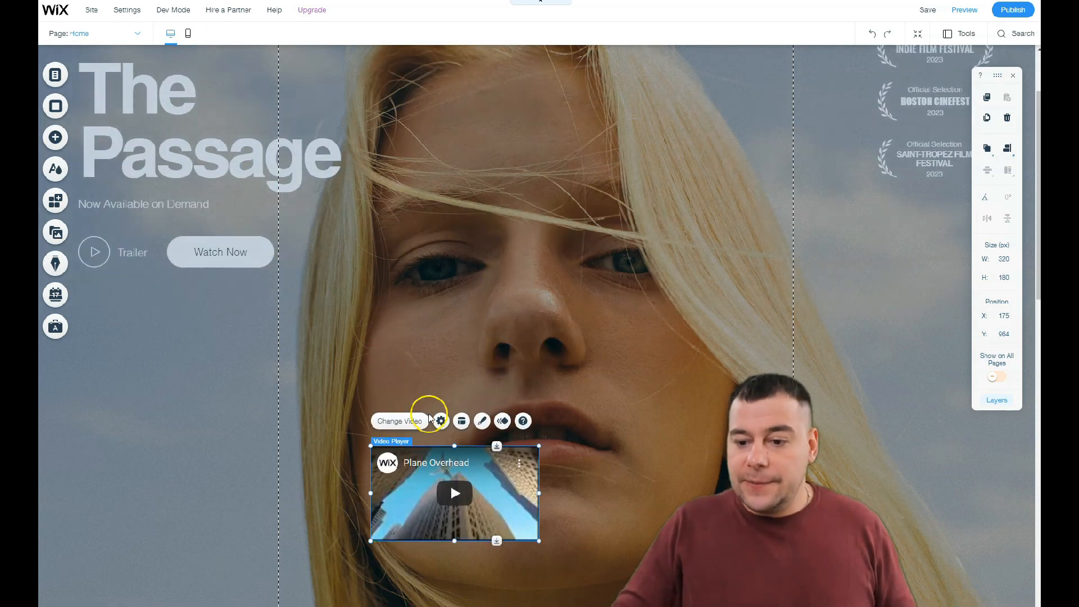
{"action": "right_click", "coordinate": [432, 440]}
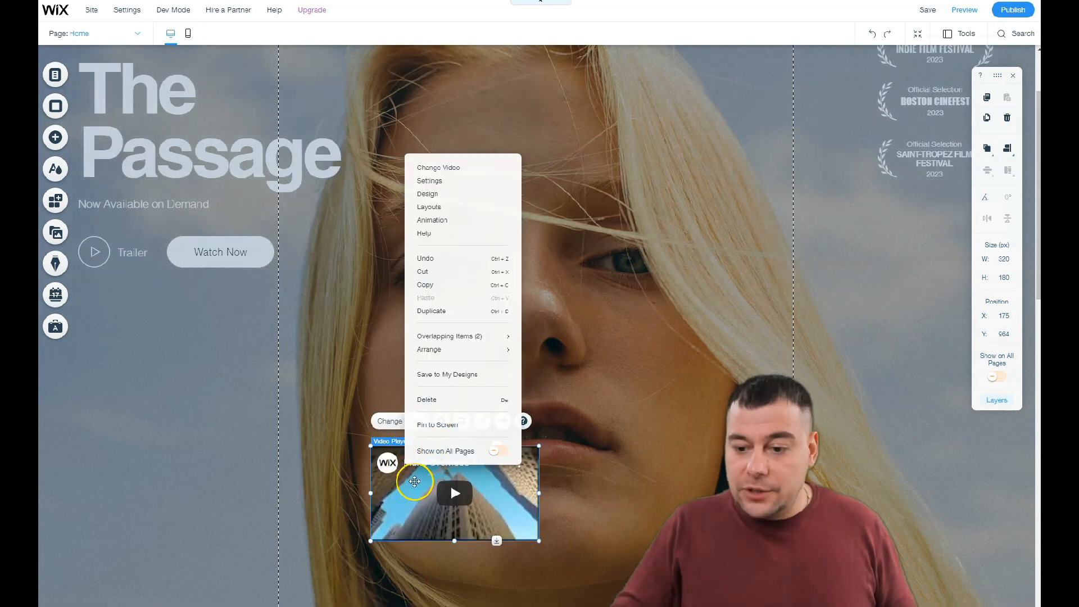
{"action": "left_click", "coordinate": [423, 400]}
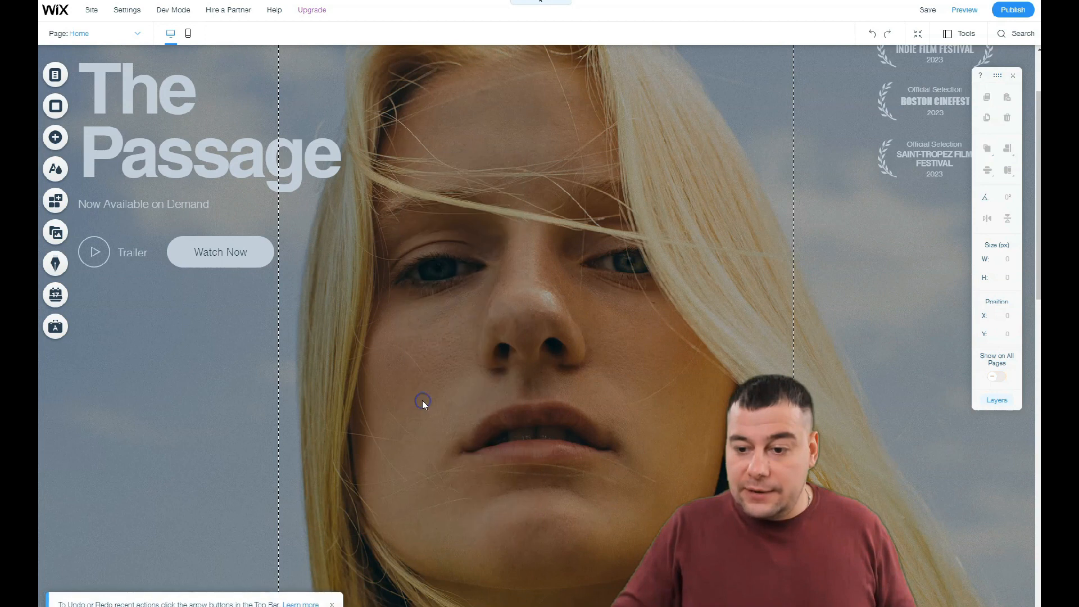
{"action": "scroll", "coordinate": [284, 212], "scroll_direction": "up", "scroll_amount": 2}
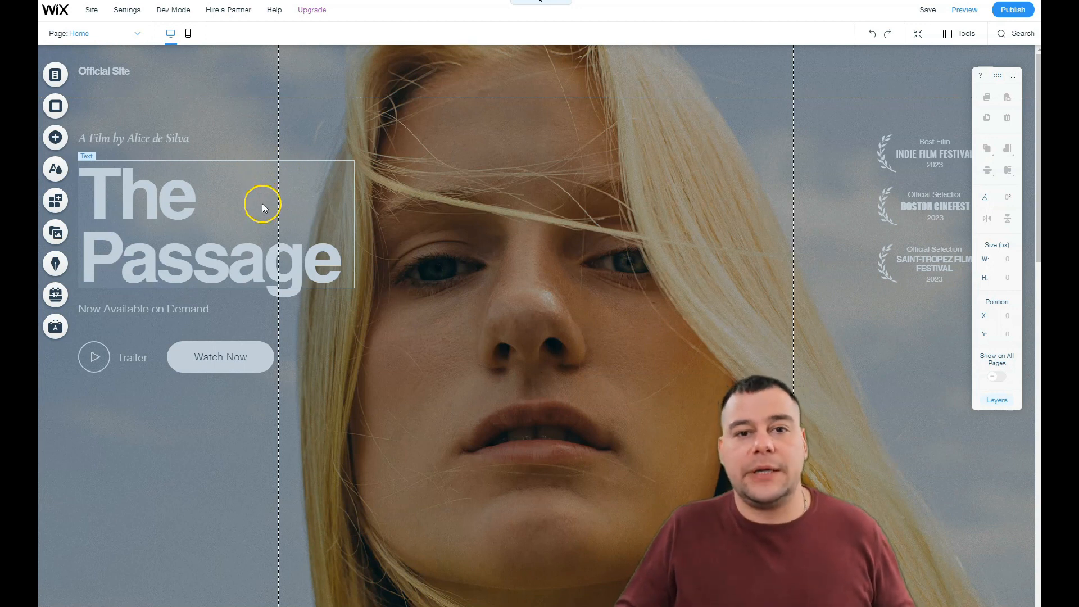
Apply the Heading 4 text theme to the hero title The Passage
{"action": "double_click", "coordinate": [133, 227]}
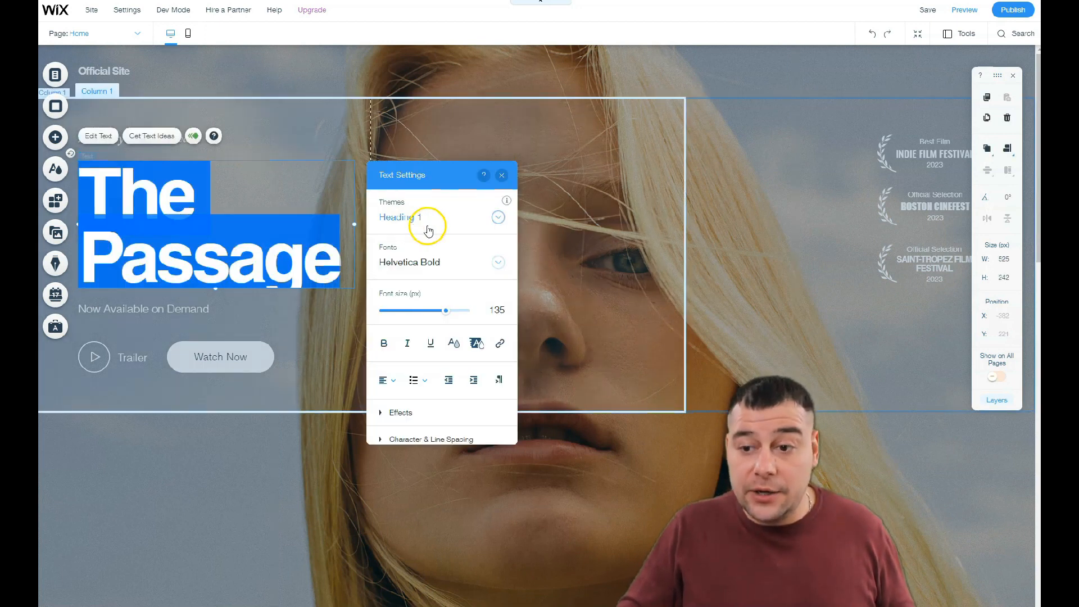
{"action": "left_click", "coordinate": [497, 219]}
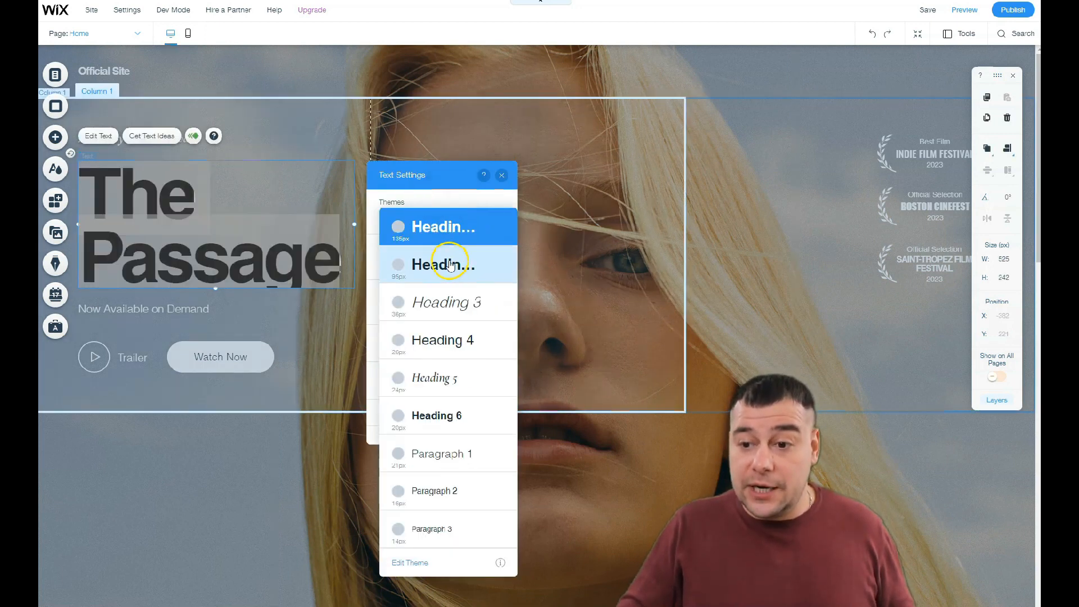
{"action": "left_click", "coordinate": [437, 337]}
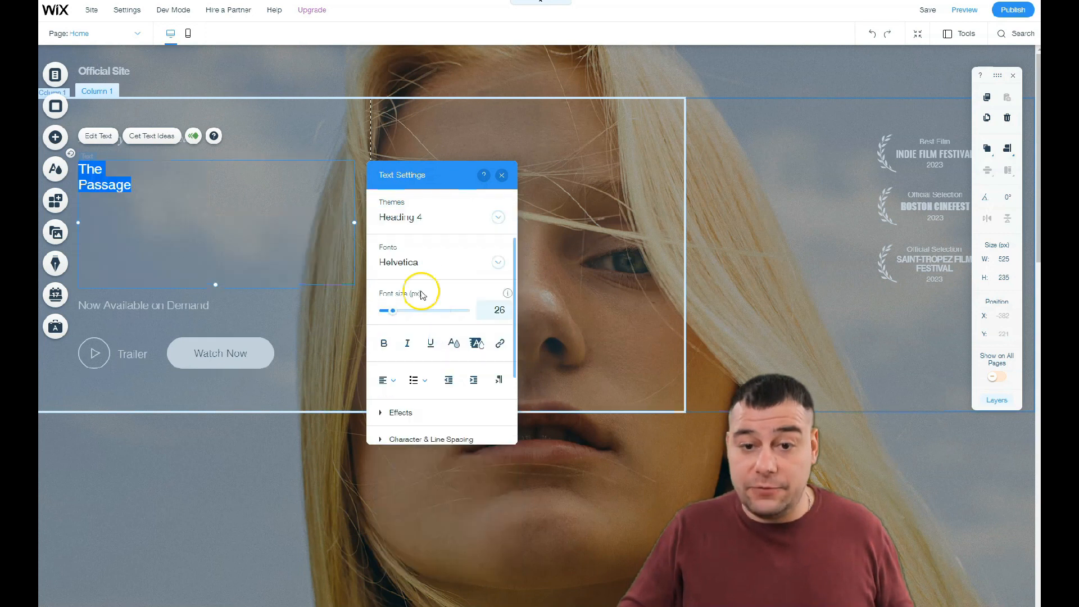
Apply the Heading 1 text theme to the hero title and set its font size to 88 px
{"action": "left_click", "coordinate": [498, 219]}
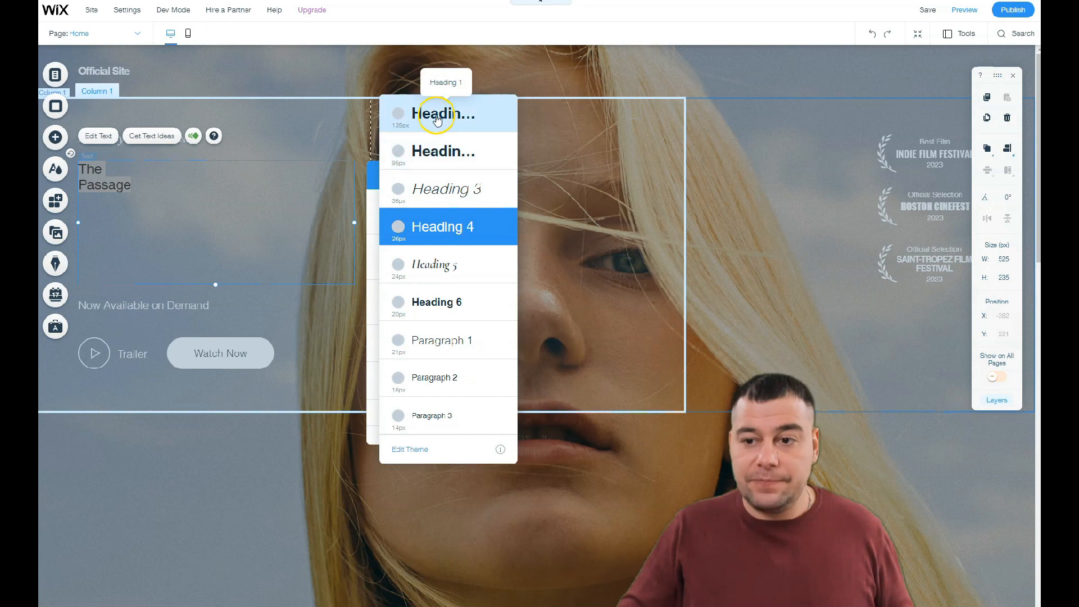
{"action": "left_click", "coordinate": [437, 114]}
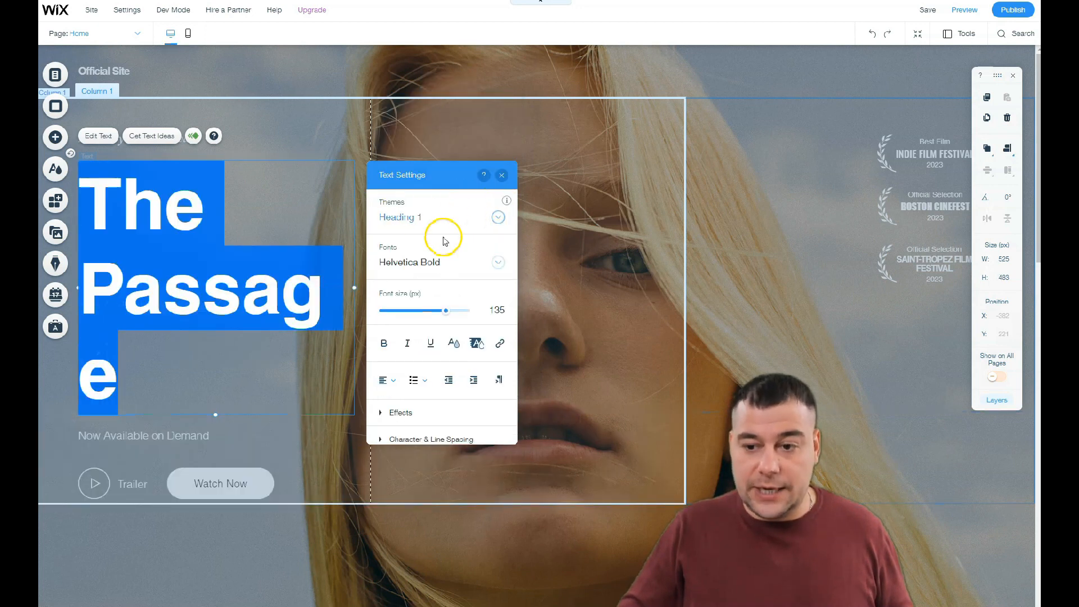
{"action": "left_click_drag", "start_coordinate": [443, 314], "coordinate": [422, 310]}
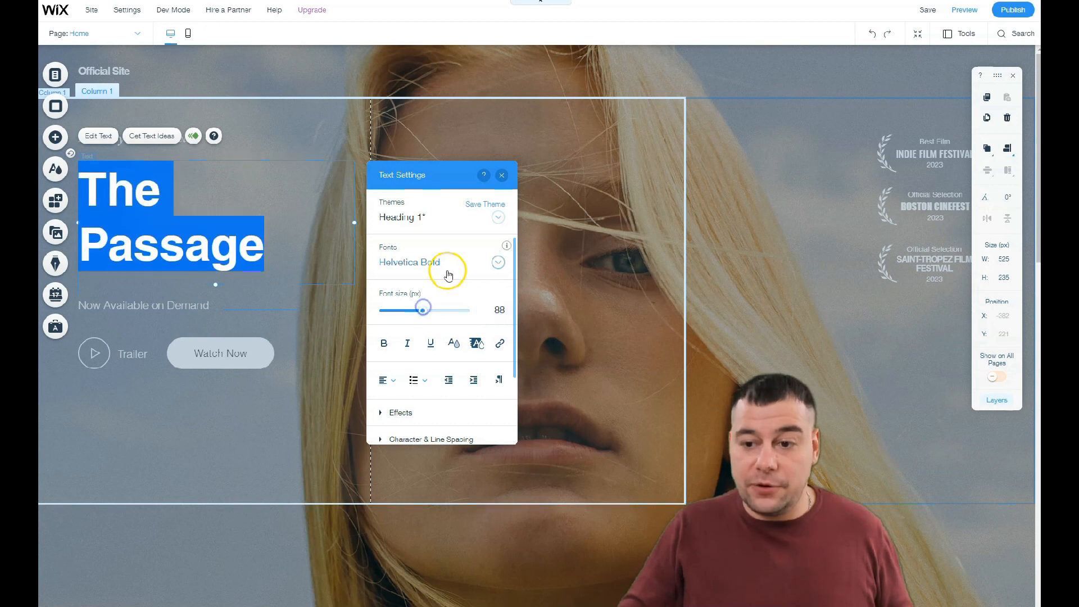
Try the Jura, Montserrat and Verdana fonts on the hero title The Passage
{"action": "left_click", "coordinate": [496, 264]}
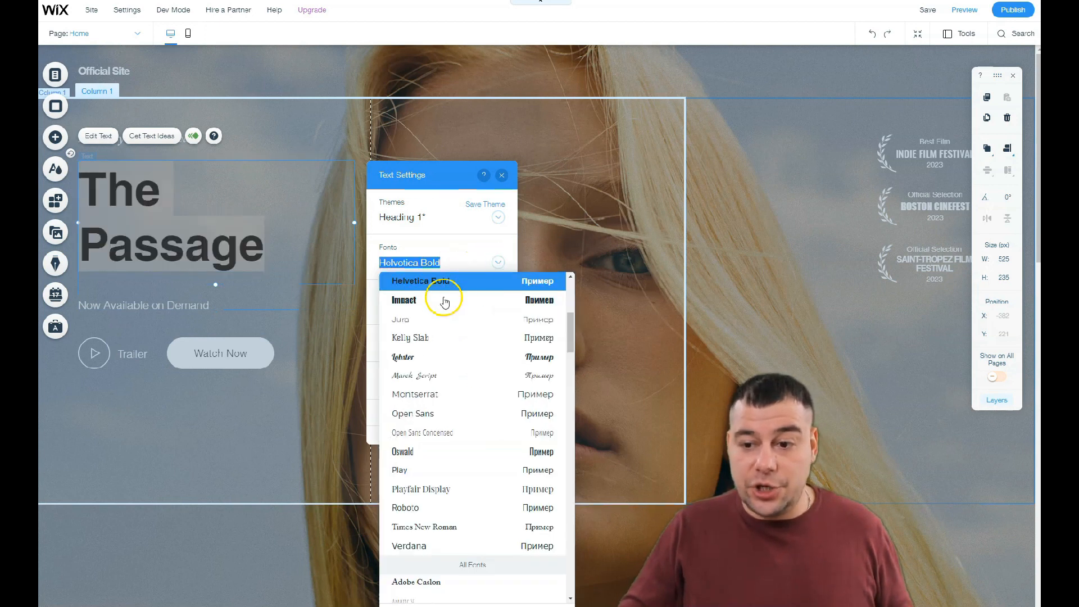
{"action": "left_click", "coordinate": [424, 320]}
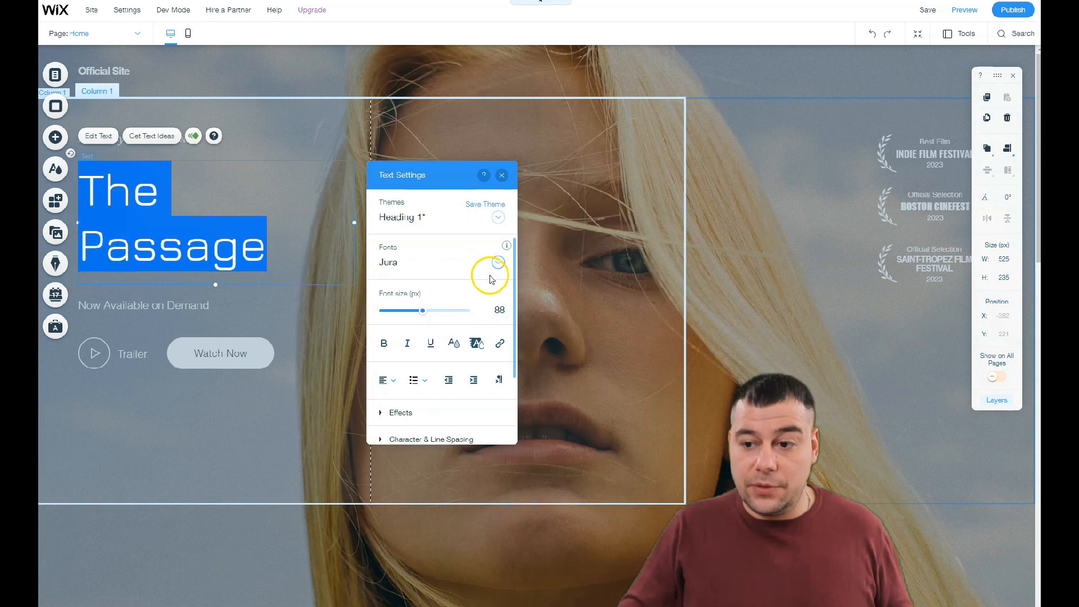
{"action": "left_click", "coordinate": [497, 262]}
{"action": "left_click", "coordinate": [422, 356]}
{"action": "left_click", "coordinate": [497, 262]}
{"action": "scroll", "coordinate": [427, 387], "scroll_direction": "down", "scroll_amount": 1}
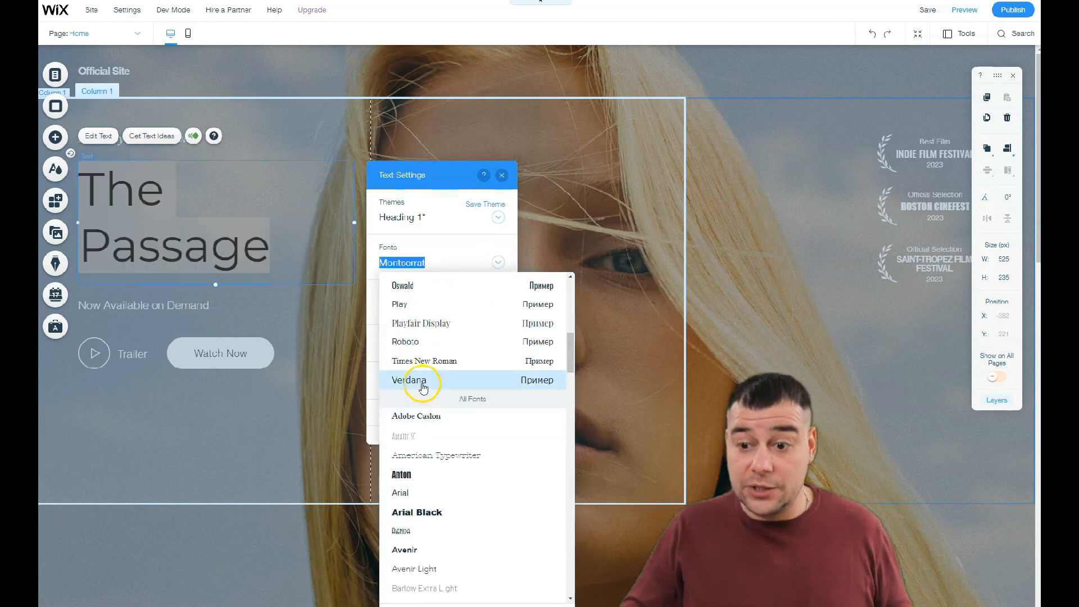
{"action": "left_click", "coordinate": [423, 387]}
Set the hero title's font to Comic Sans MS
{"action": "left_click", "coordinate": [497, 262]}
{"action": "scroll", "coordinate": [432, 455], "scroll_direction": "down", "scroll_amount": 5}
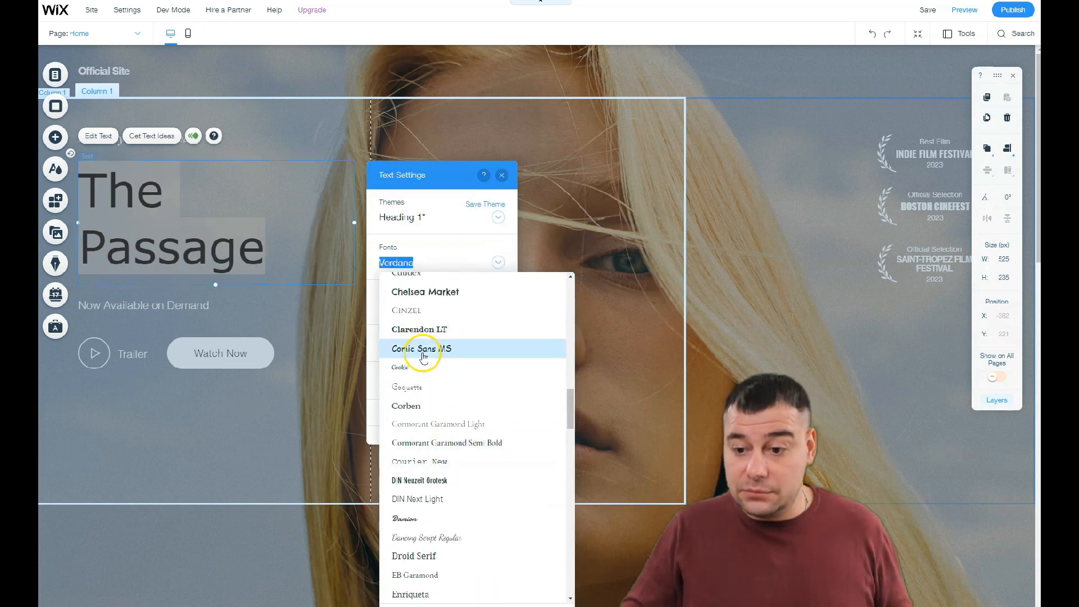
{"action": "left_click", "coordinate": [423, 352]}
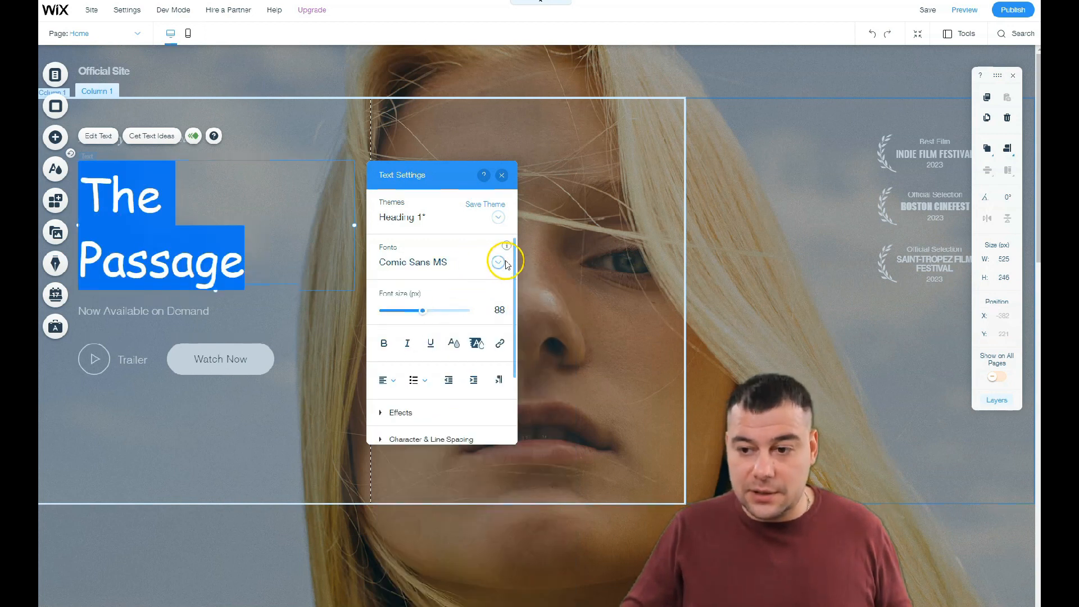
Set the hero title's font to Lulo Clean
{"action": "left_click", "coordinate": [499, 262]}
{"action": "scroll", "coordinate": [452, 483], "scroll_direction": "down", "scroll_amount": 8}
{"action": "left_click", "coordinate": [439, 469]}
{"action": "left_click", "coordinate": [498, 263]}
{"action": "scroll", "coordinate": [442, 448], "scroll_direction": "down", "scroll_amount": 10}
{"action": "scroll", "coordinate": [441, 450], "scroll_direction": "down", "scroll_amount": 6}
{"action": "left_click", "coordinate": [437, 460]}
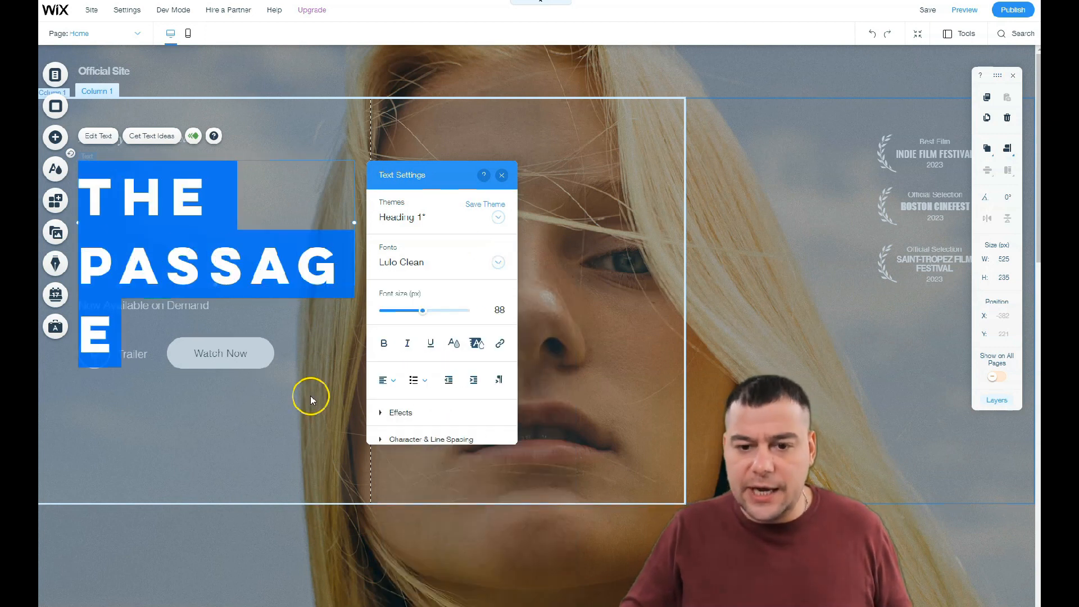
Widen the hero title's text box to about 724 px and move it down to about Y 284 px
{"action": "mouse_move", "coordinate": [354, 263]}
{"action": "left_mouse_down"}
{"action": "mouse_move", "coordinate": [441, 264]}
{"action": "mouse_move", "coordinate": [447, 229]}
{"action": "mouse_move", "coordinate": [459, 230]}
{"action": "left_mouse_up"}
{"action": "left_click", "coordinate": [452, 232]}
{"action": "left_click", "coordinate": [231, 227]}
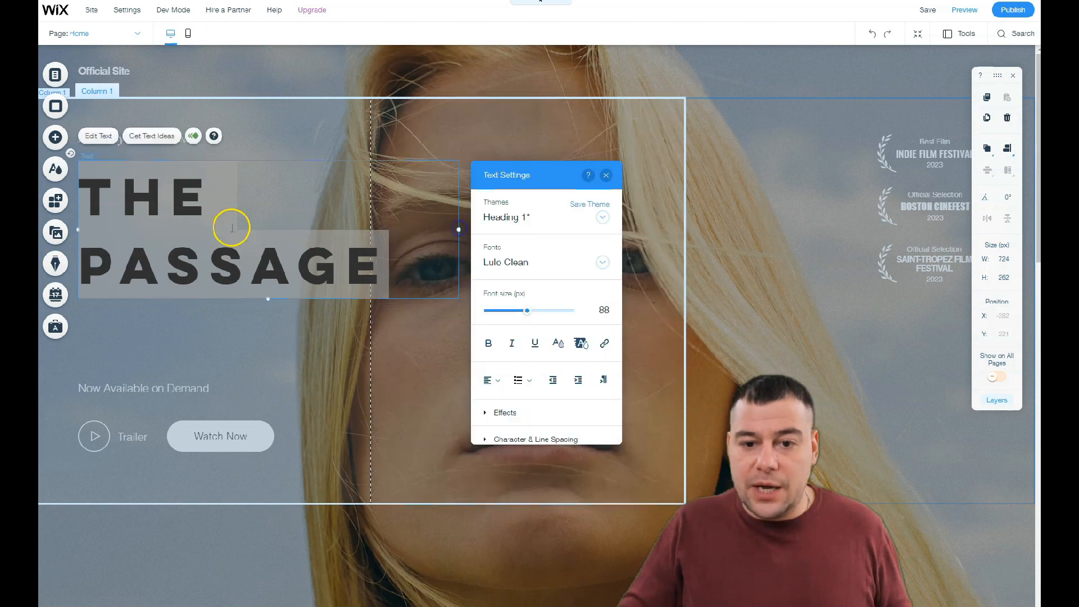
{"action": "left_click", "coordinate": [168, 214]}
{"action": "left_click", "coordinate": [192, 353]}
{"action": "left_click_drag", "start_coordinate": [149, 239], "coordinate": [154, 269]}
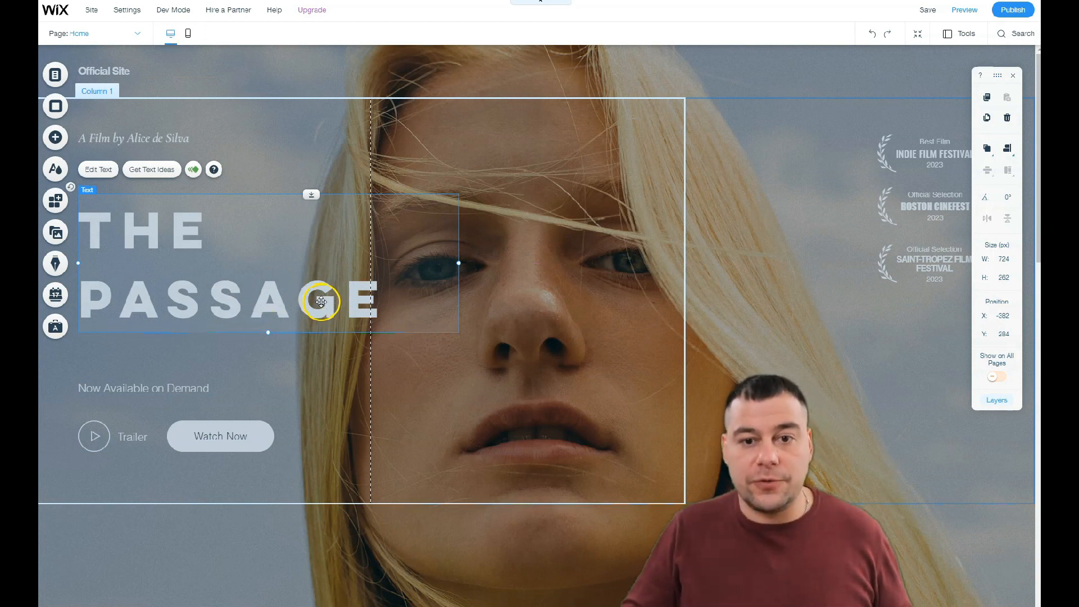
Move the Meet The Team strip down to about Y 2711 px, leaving an empty area below the Testimonials strip
{"action": "scroll", "coordinate": [444, 362], "scroll_direction": "down", "scroll_amount": 10}
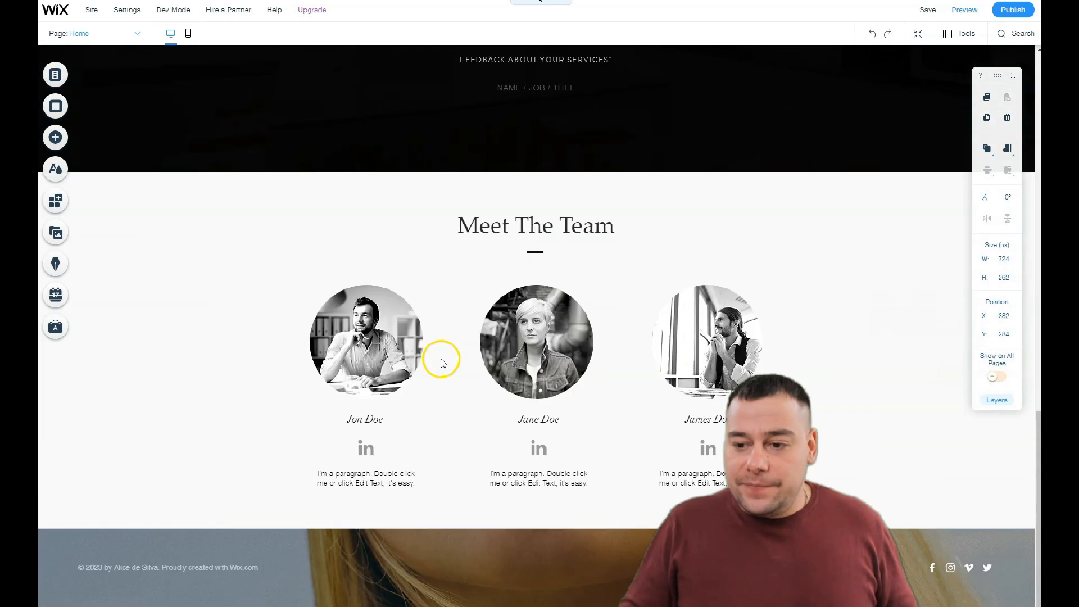
{"action": "left_click", "coordinate": [633, 192]}
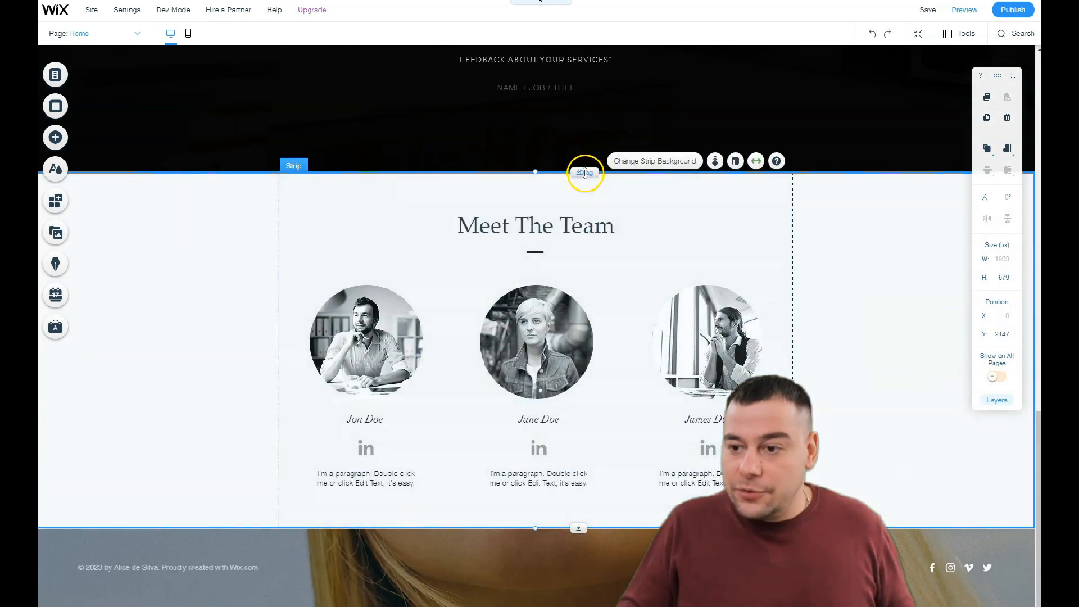
{"action": "left_click_drag", "start_coordinate": [582, 172], "coordinate": [578, 477]}
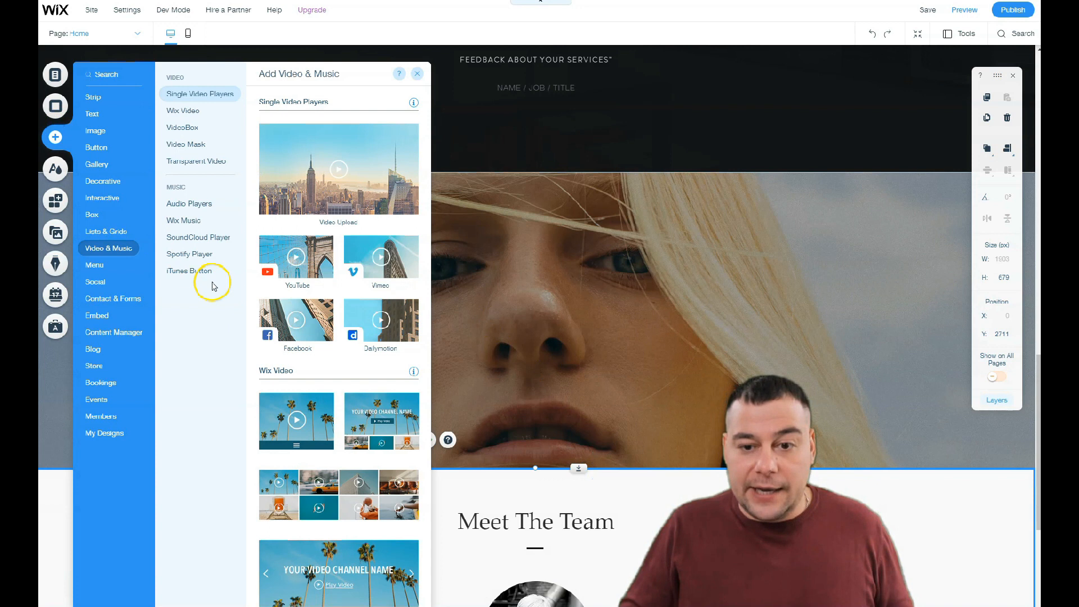
Add a YouTube video player in the empty area above the Meet The Team strip, at about X 255, Y 2300 px
{"action": "left_click_drag", "start_coordinate": [289, 258], "coordinate": [497, 309]}
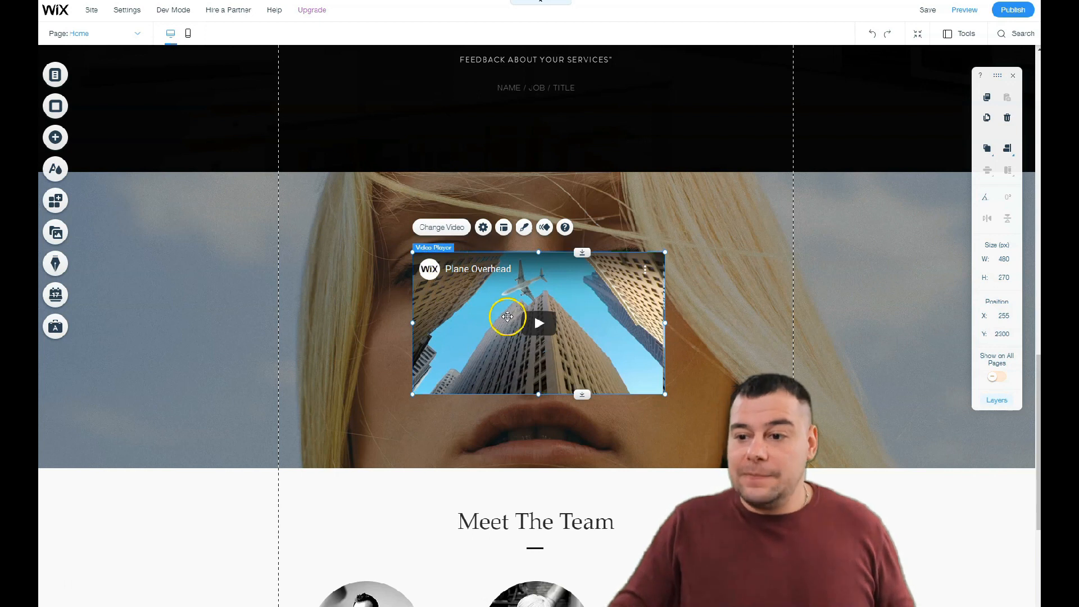
{"action": "scroll", "coordinate": [366, 261], "scroll_direction": "up", "scroll_amount": 4}
{"action": "scroll", "coordinate": [369, 274], "scroll_direction": "down", "scroll_amount": 10}
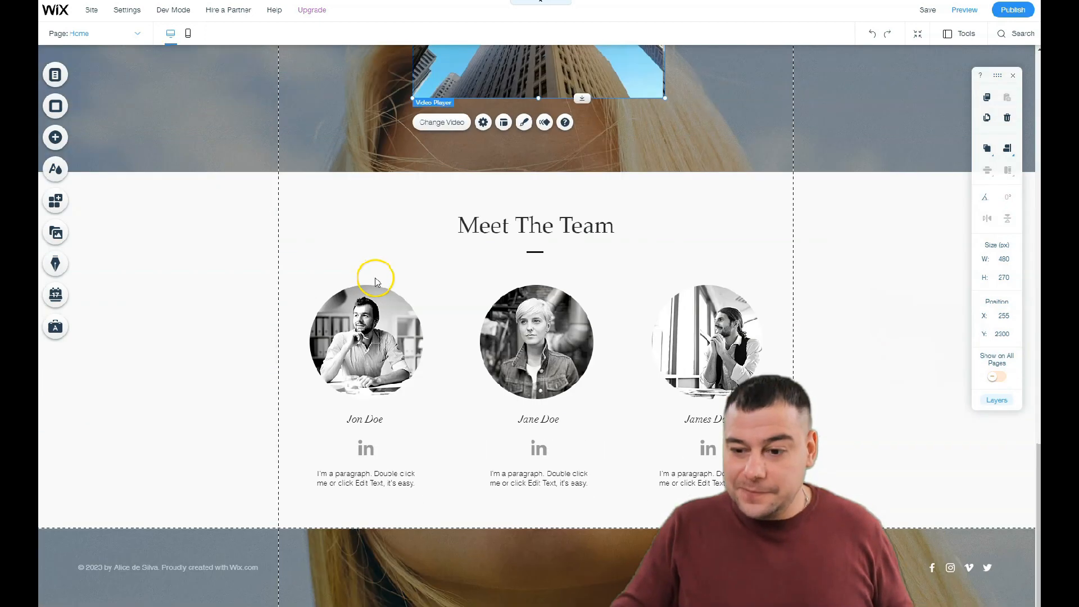
Add a themed paragraph text to the hero's first column at about X 392, Y 654 px
{"action": "scroll", "coordinate": [413, 219], "scroll_direction": "up", "scroll_amount": 6}
{"action": "scroll", "coordinate": [416, 222], "scroll_direction": "up", "scroll_amount": 15}
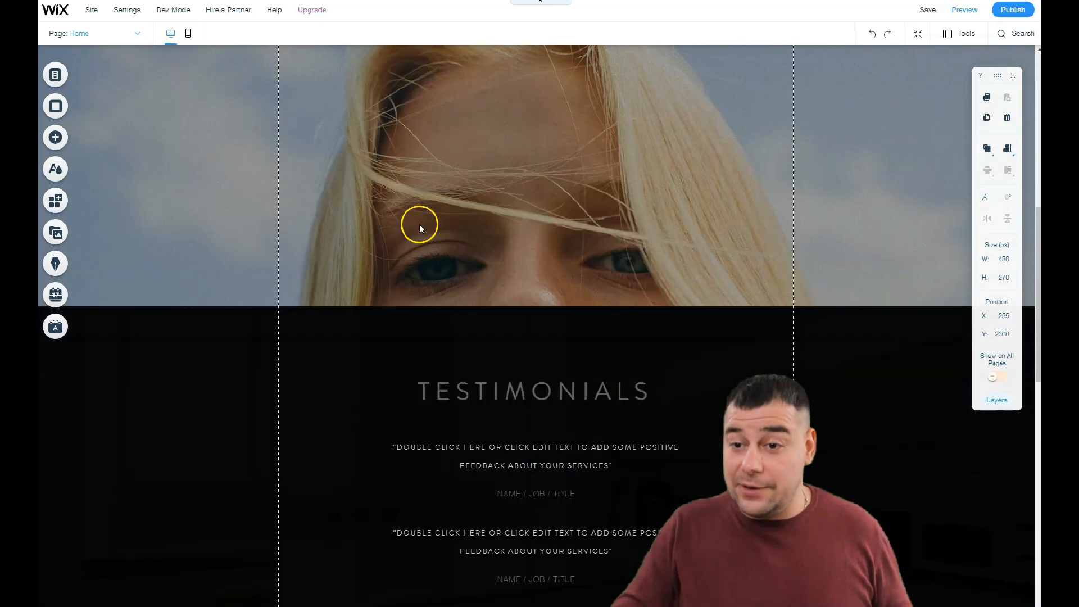
{"action": "left_click", "coordinate": [54, 135]}
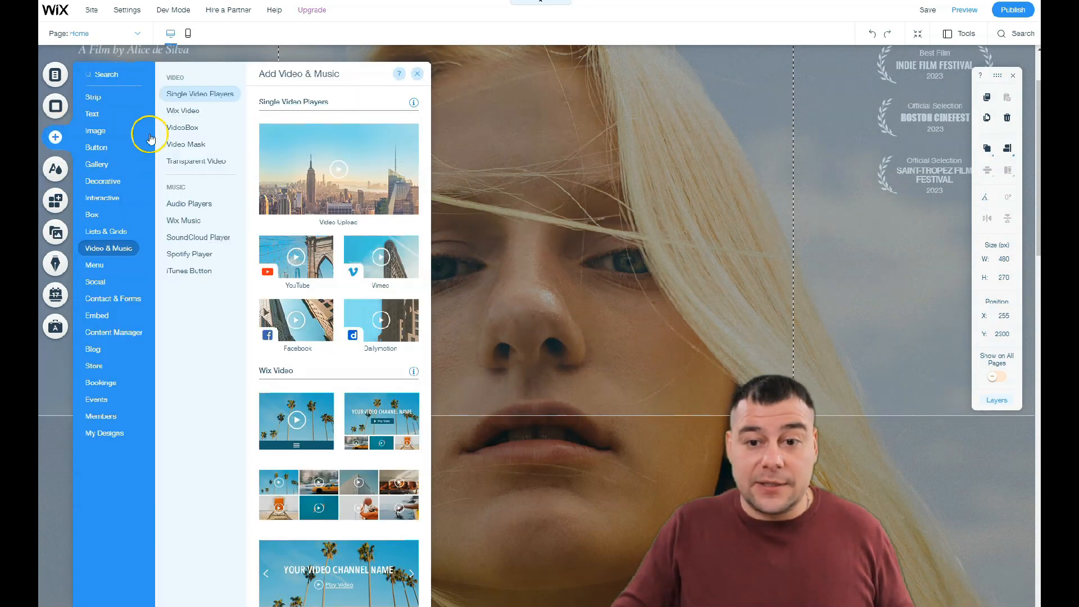
{"action": "mouse_move", "coordinate": [92, 114]}
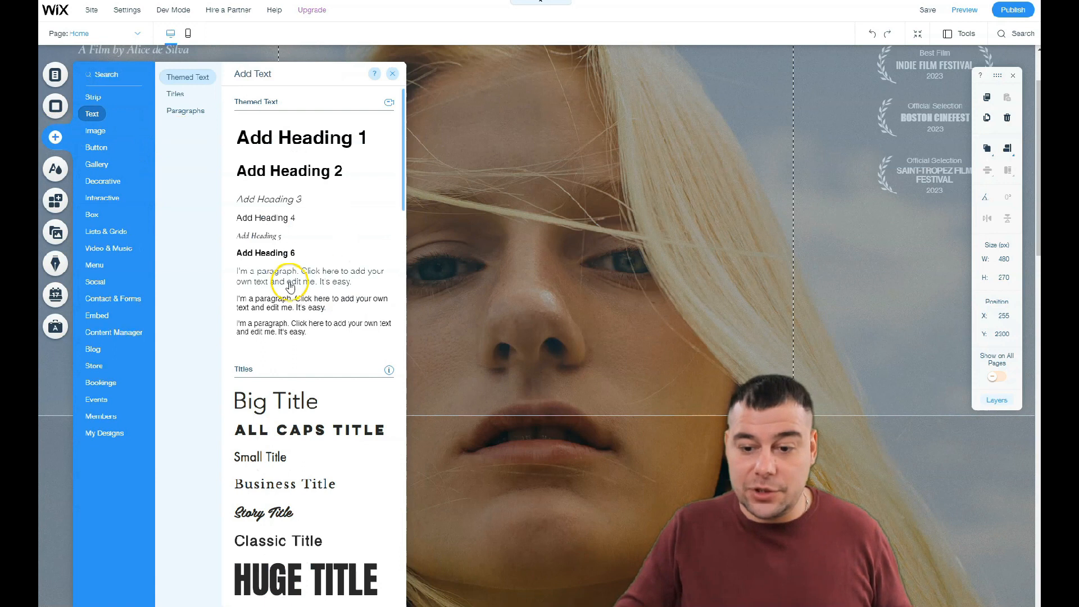
{"action": "scroll", "coordinate": [313, 344], "scroll_direction": "down", "scroll_amount": 8}
{"action": "scroll", "coordinate": [316, 347], "scroll_direction": "up", "scroll_amount": 8}
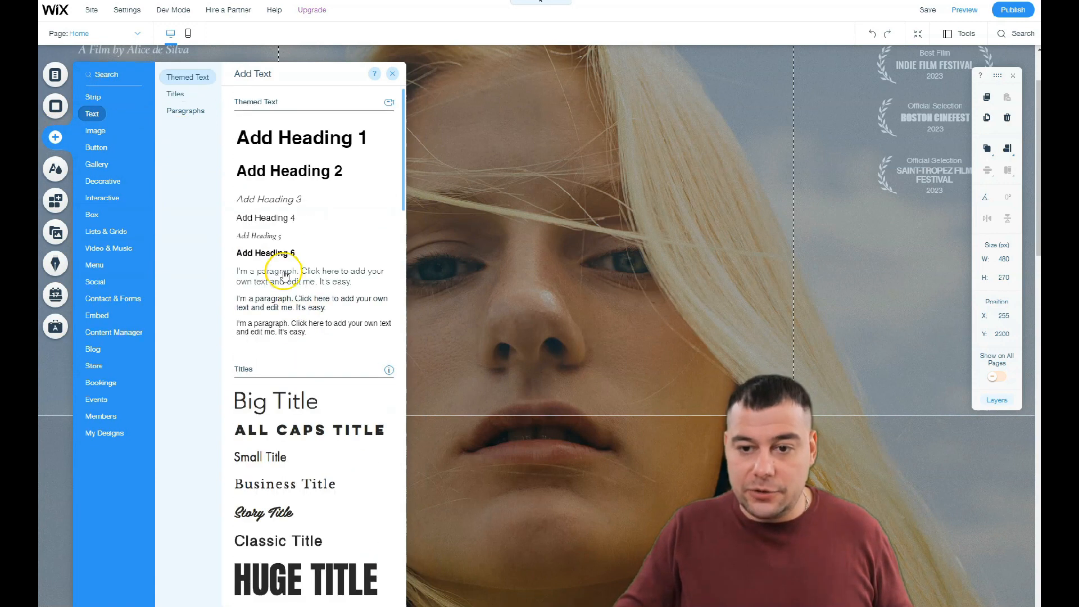
{"action": "left_click_drag", "start_coordinate": [258, 280], "coordinate": [506, 308]}
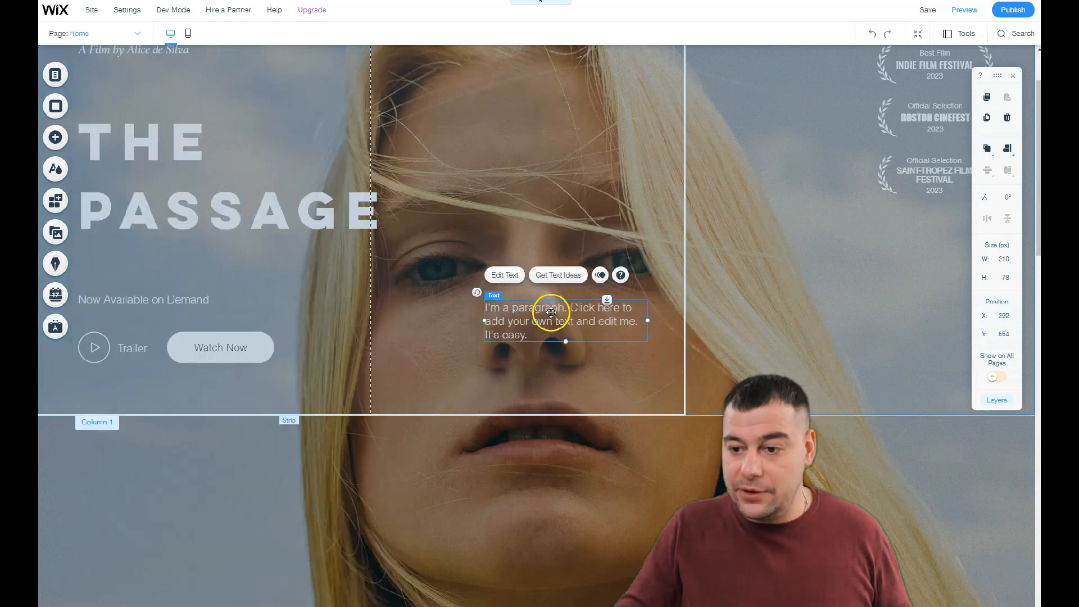
Replace the new paragraph with the first suggested text idea for the site type Movie and the topic About
{"action": "left_click", "coordinate": [550, 276]}
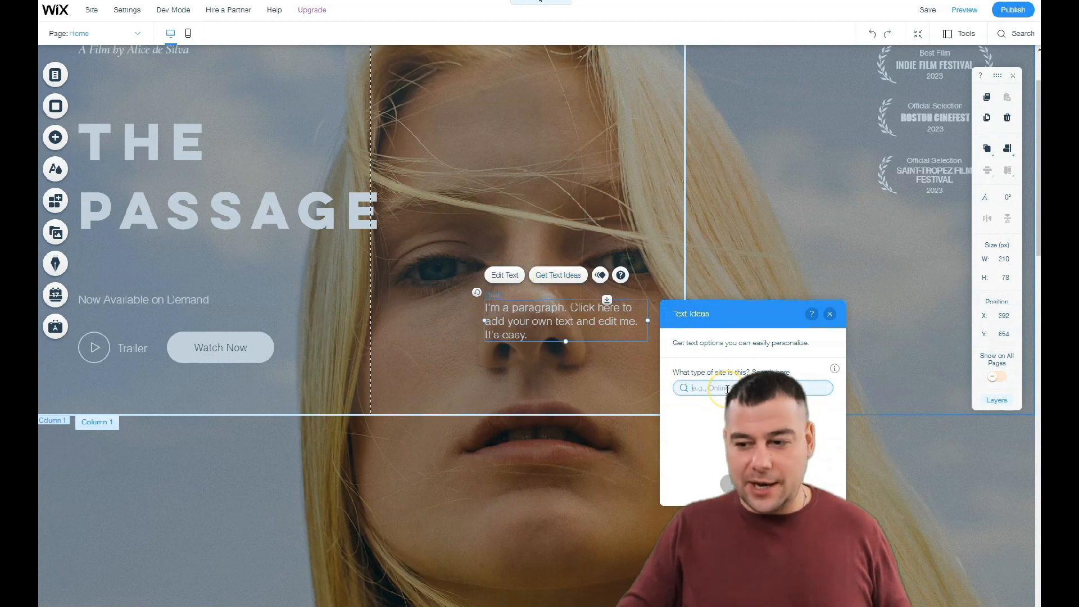
{"action": "type", "text": "movie"}
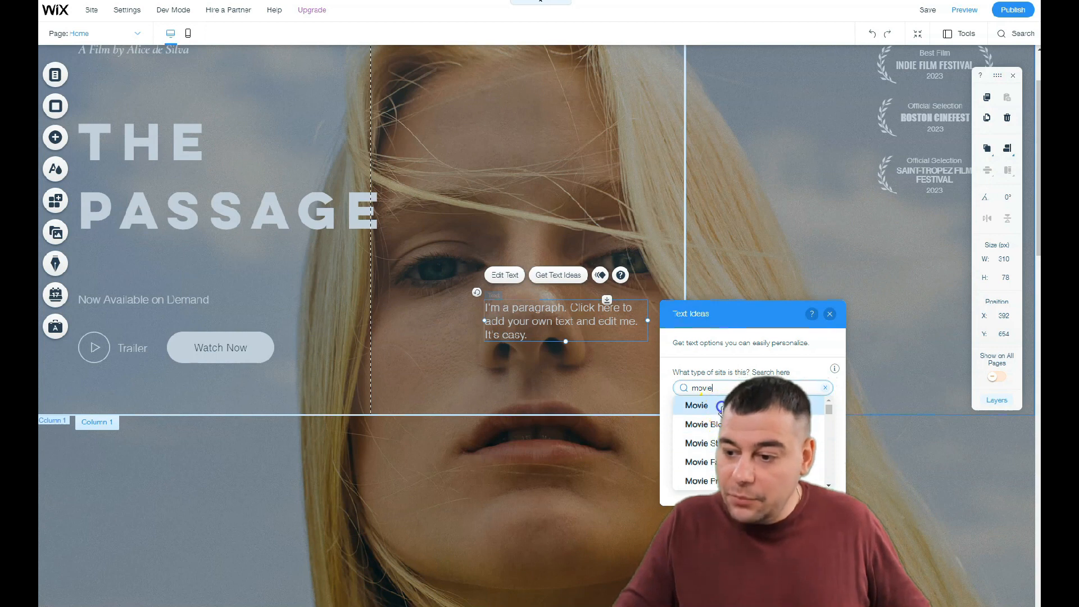
{"action": "left_click", "coordinate": [708, 406]}
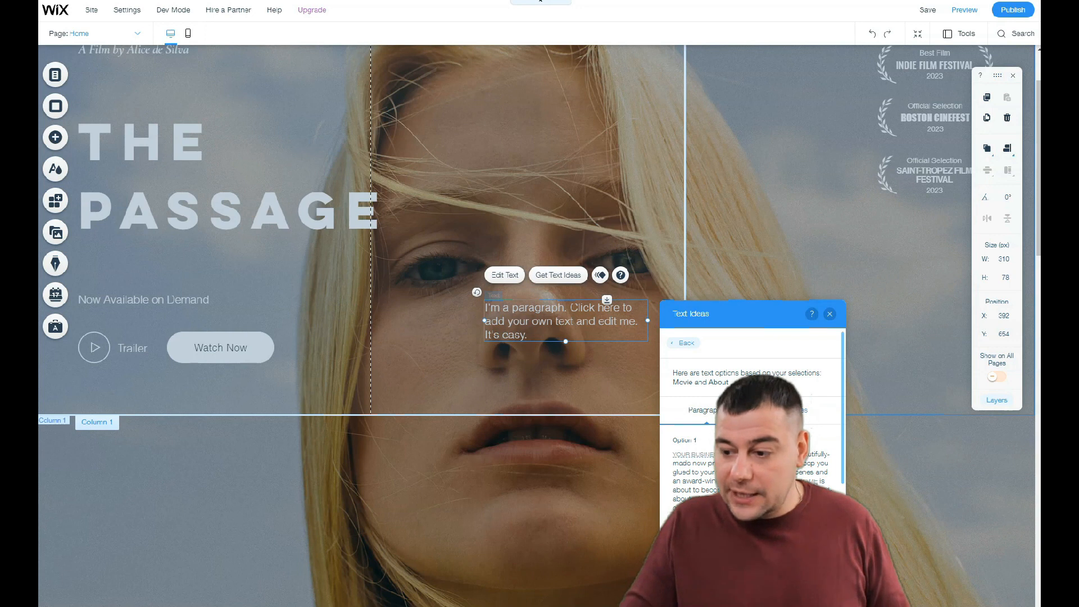
{"action": "left_click", "coordinate": [752, 537]}
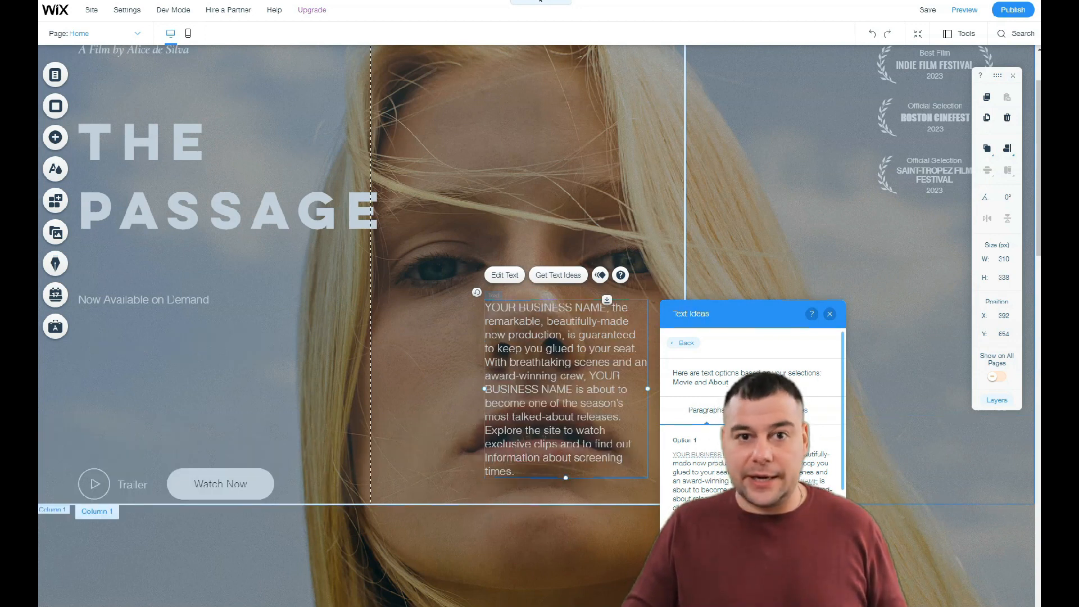
{"action": "left_click", "coordinate": [830, 315]}
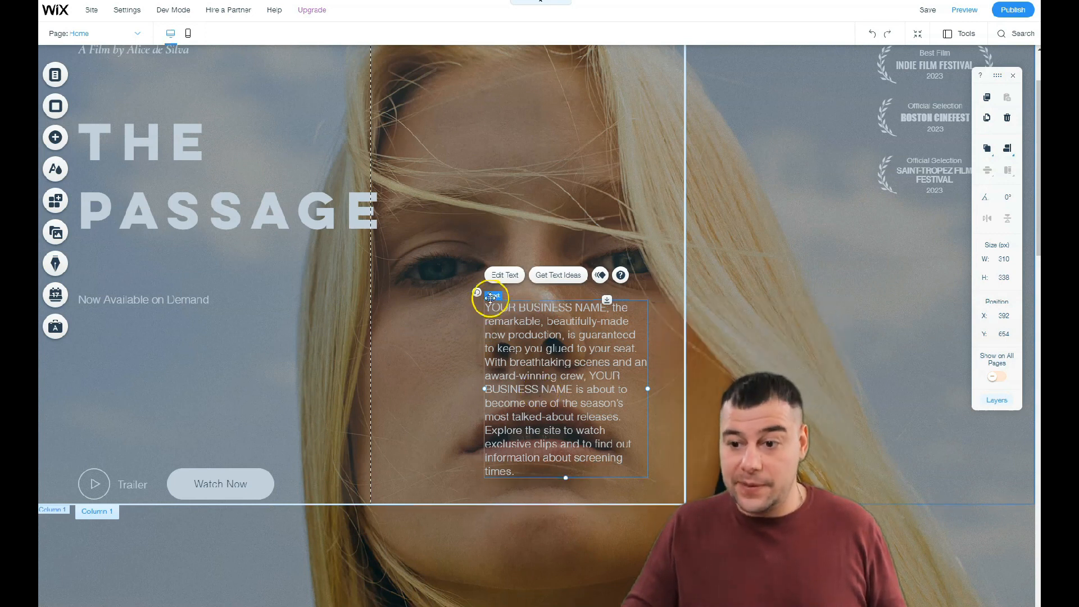
Delete the hero paragraph, and undo both the deletion and the suggested text replacement
{"action": "right_click", "coordinate": [557, 371]}
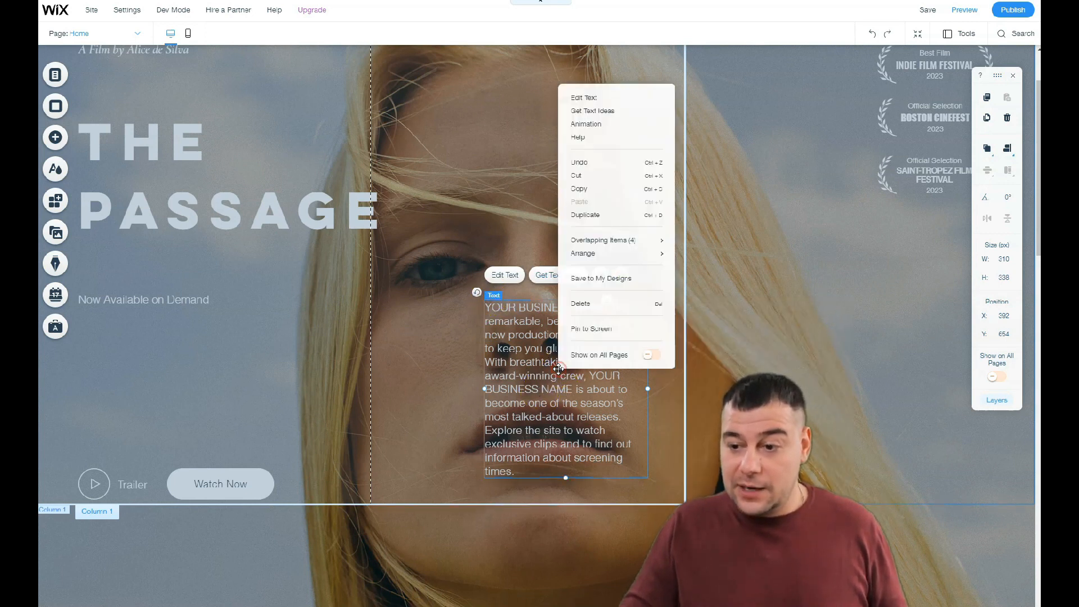
{"action": "left_click", "coordinate": [593, 306]}
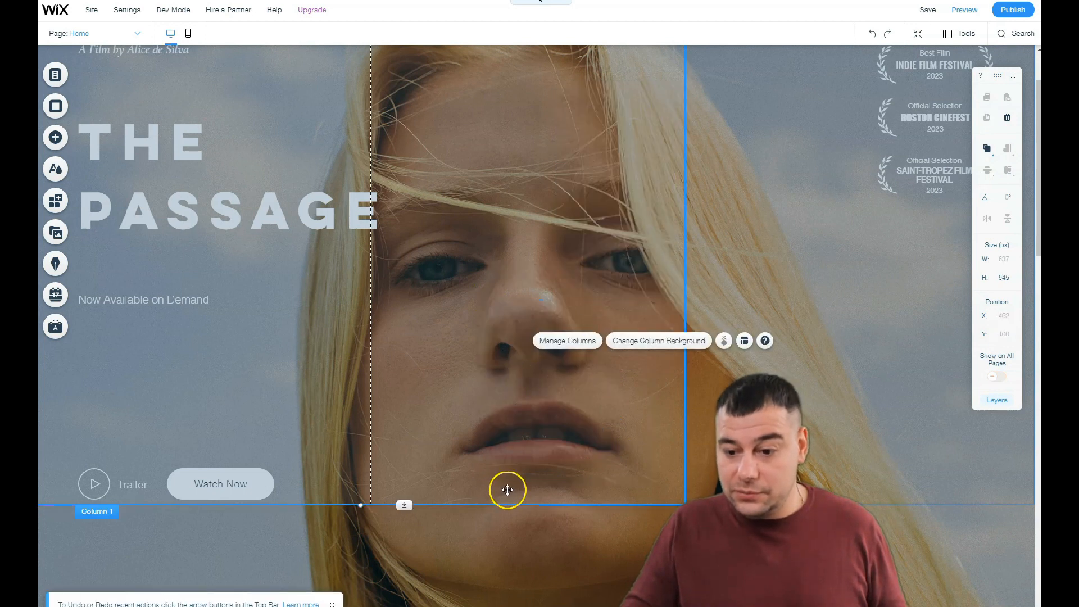
{"action": "left_click", "coordinate": [869, 36]}
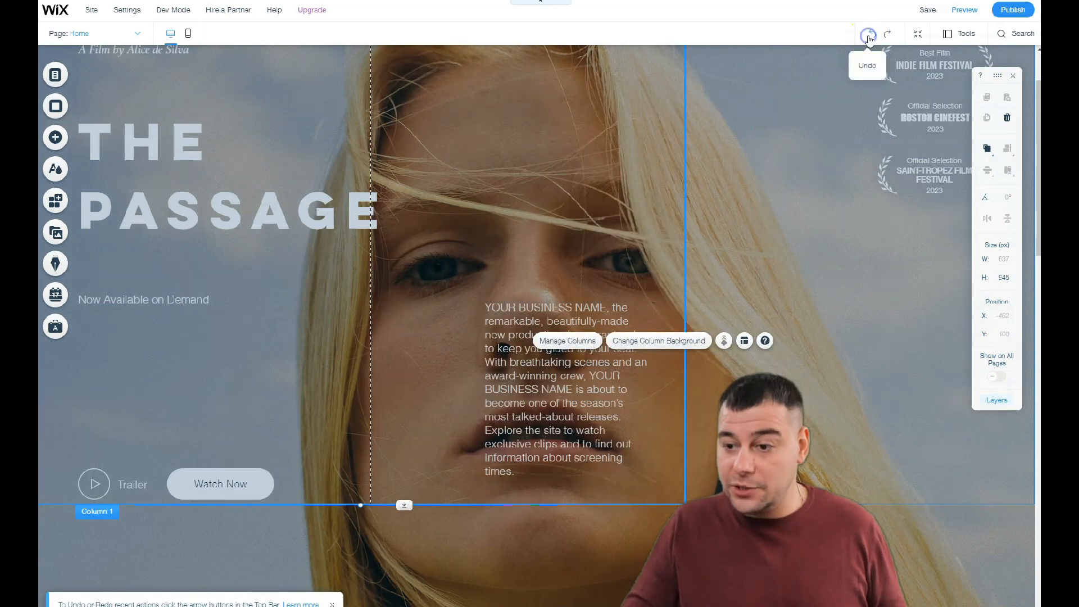
{"action": "left_click", "coordinate": [868, 36]}
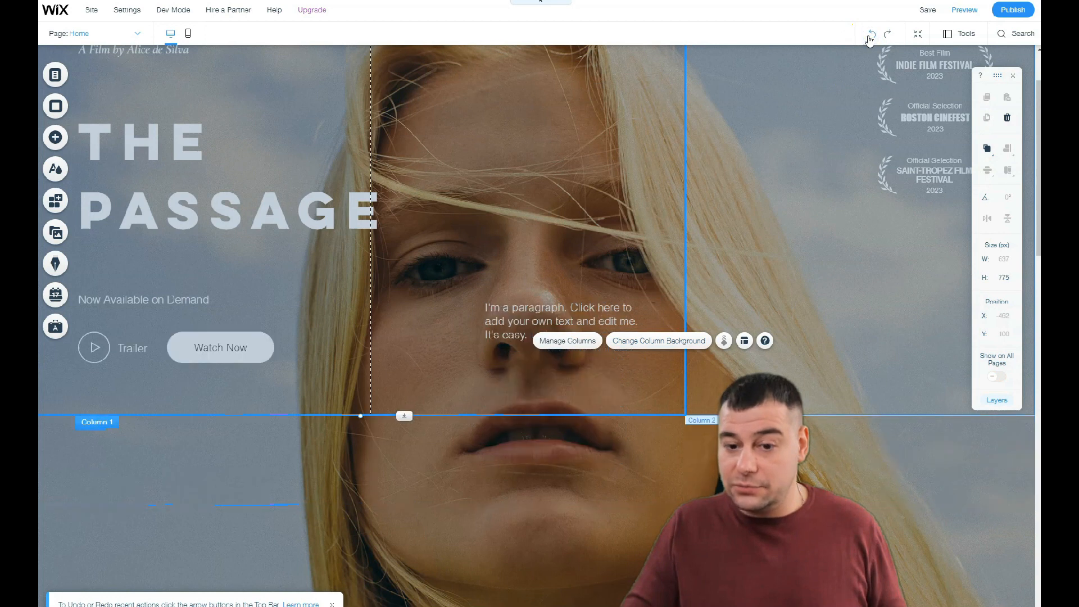
Delete the placeholder paragraph from the hero's first column
{"action": "left_click", "coordinate": [498, 499]}
{"action": "left_click", "coordinate": [559, 316]}
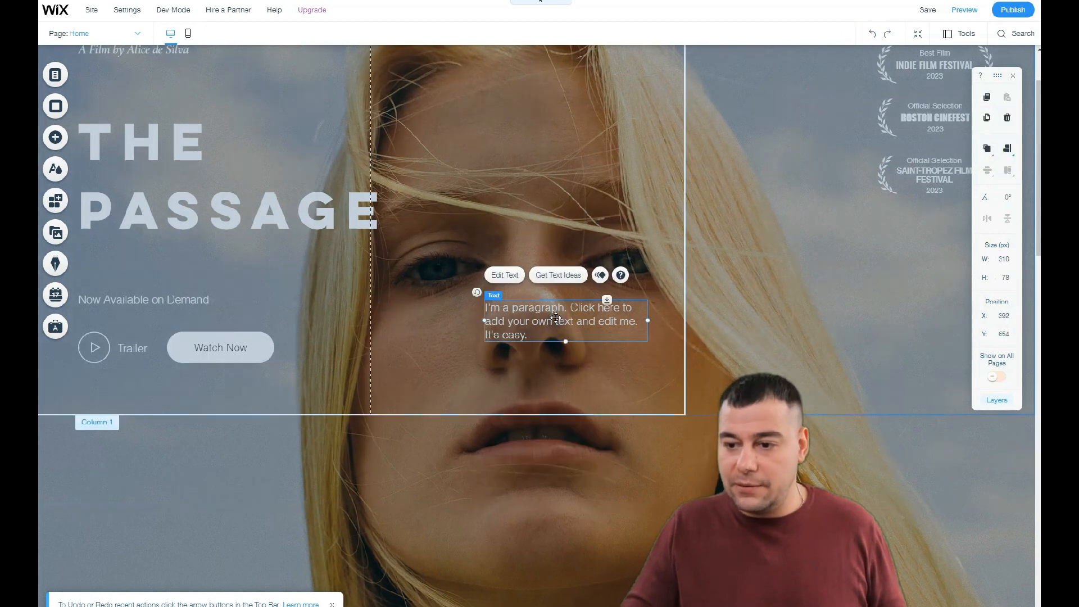
{"action": "right_click", "coordinate": [559, 320]}
{"action": "left_click", "coordinate": [589, 276]}
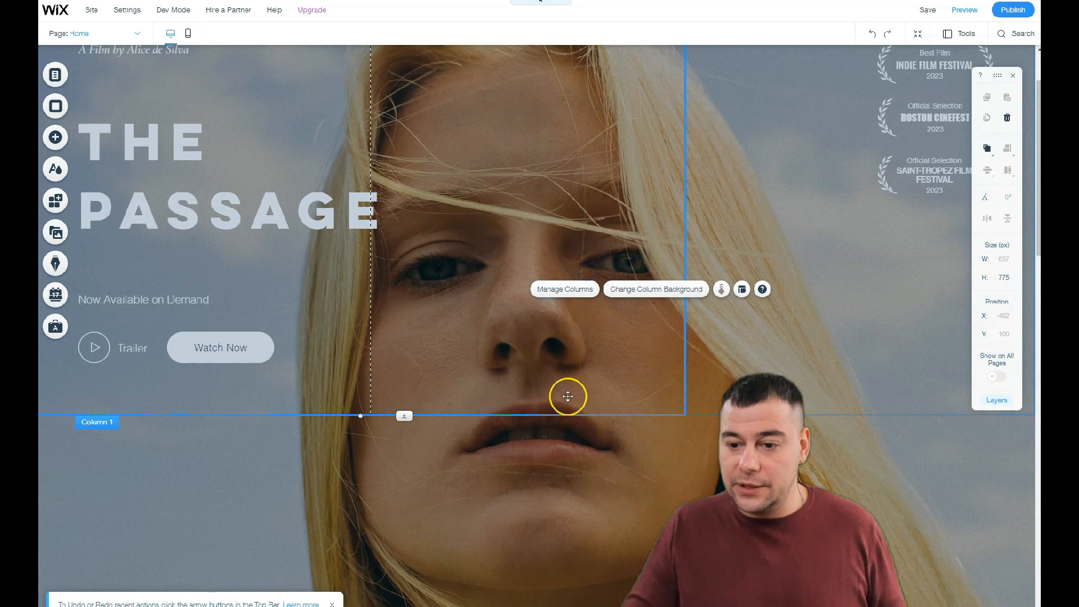
Change the Testimonials strip's background to the light gray color #DBDBDB
{"action": "scroll", "coordinate": [496, 420], "scroll_direction": "down", "scroll_amount": 4}
{"action": "scroll", "coordinate": [473, 391], "scroll_direction": "up", "scroll_amount": 4}
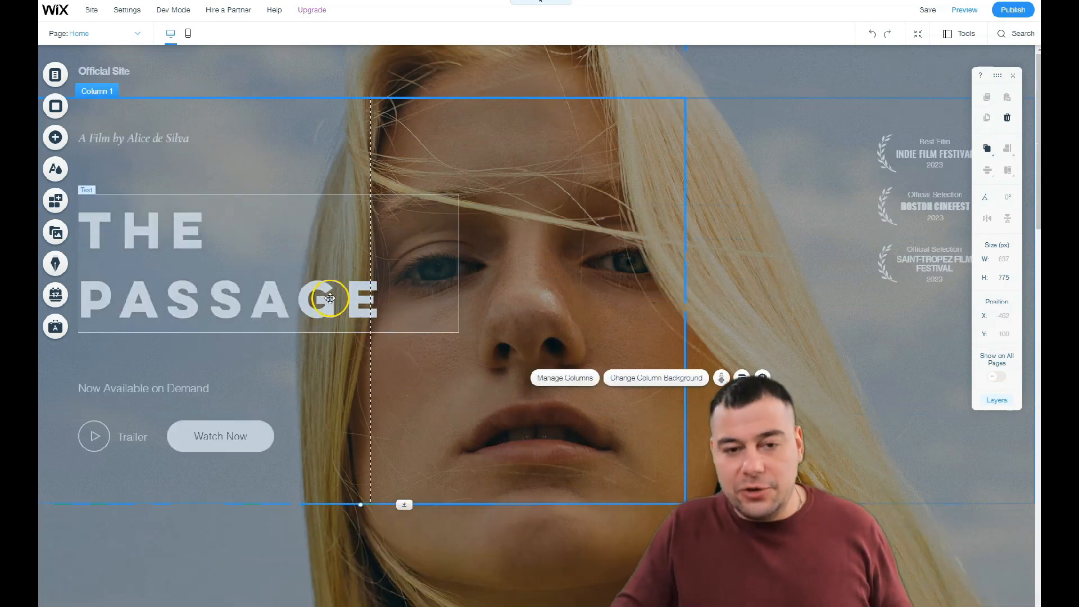
{"action": "scroll", "coordinate": [235, 362], "scroll_direction": "down", "scroll_amount": 7}
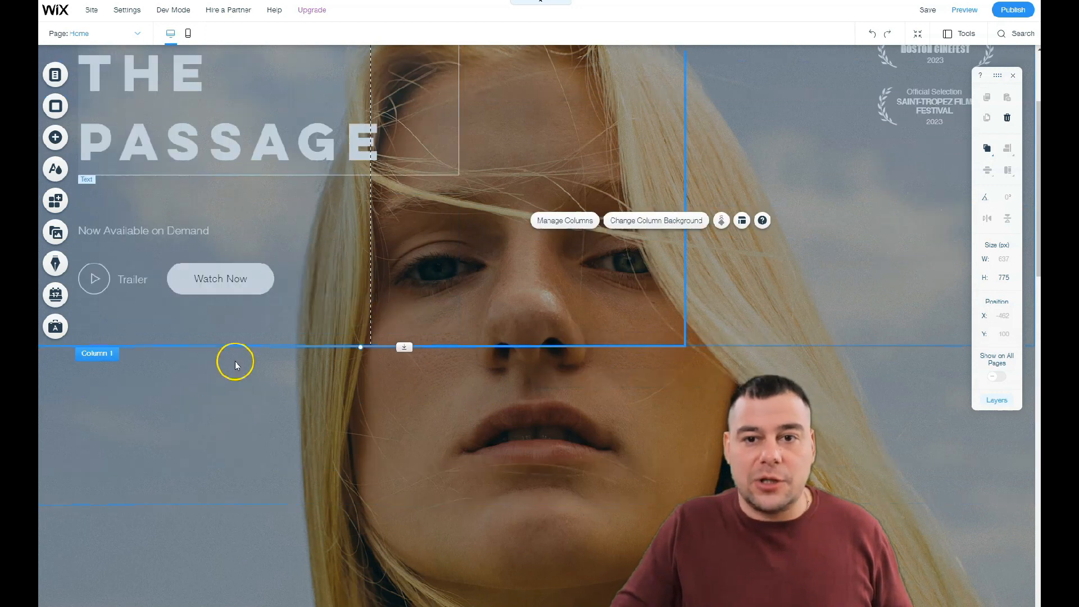
{"action": "scroll", "coordinate": [251, 356], "scroll_direction": "down", "scroll_amount": 3}
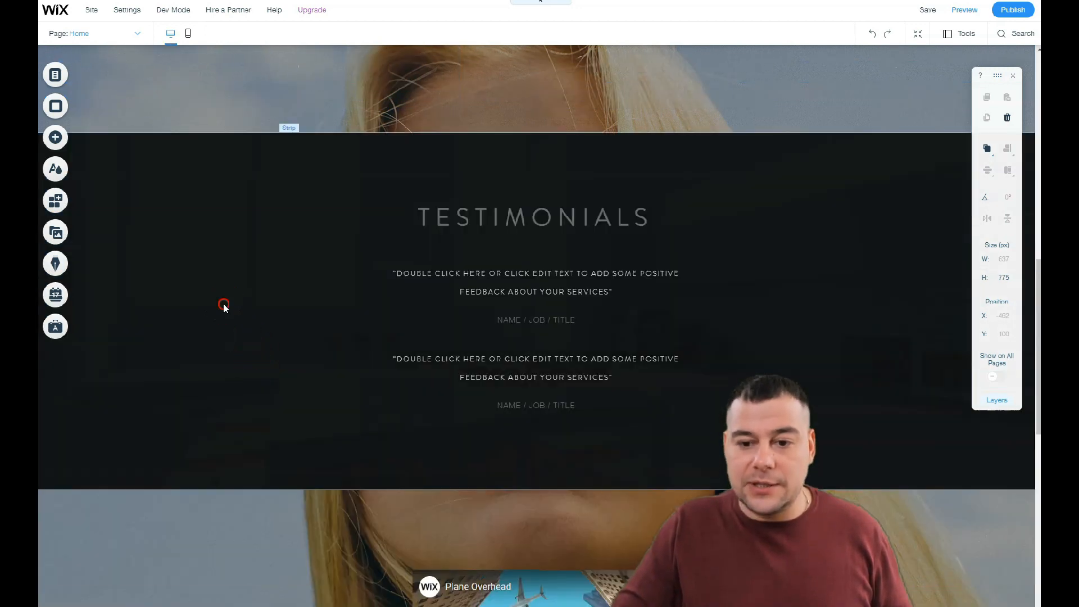
{"action": "right_click", "coordinate": [223, 305]}
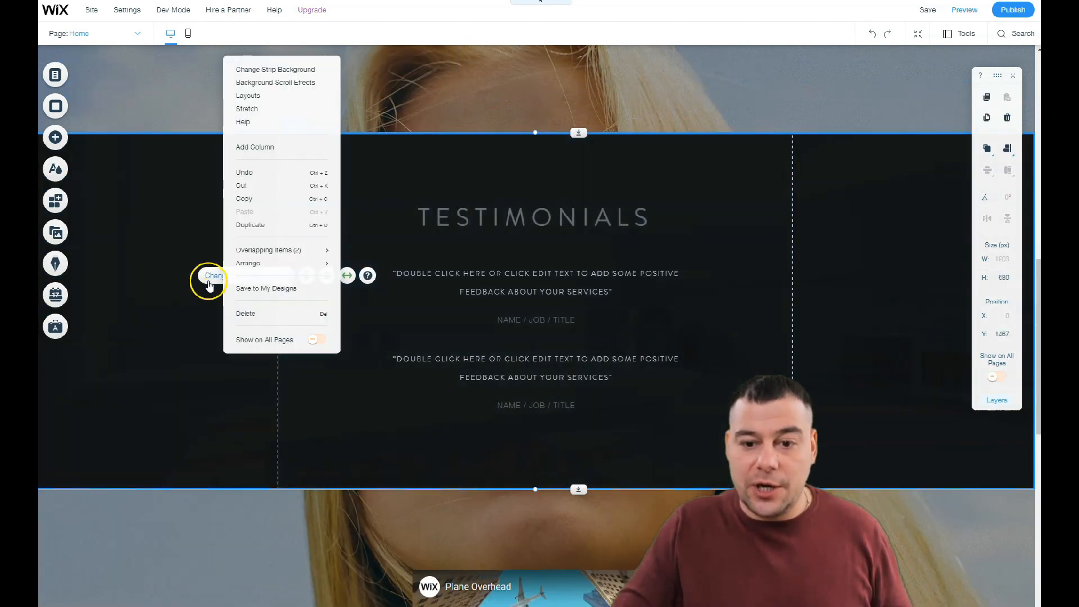
{"action": "left_click", "coordinate": [208, 277]}
{"action": "left_click", "coordinate": [150, 204]}
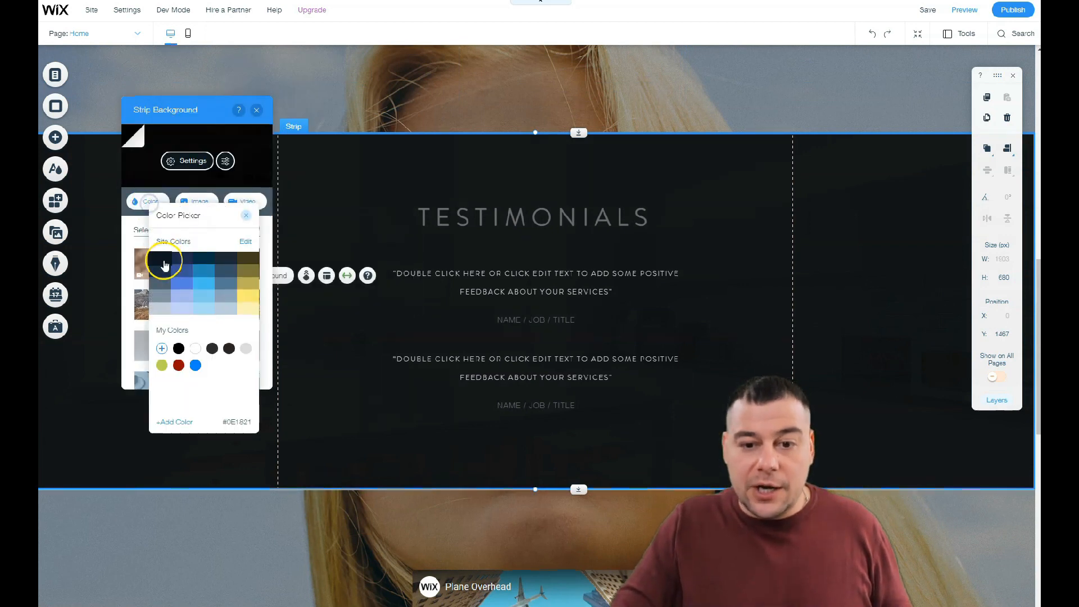
{"action": "left_click", "coordinate": [161, 301]}
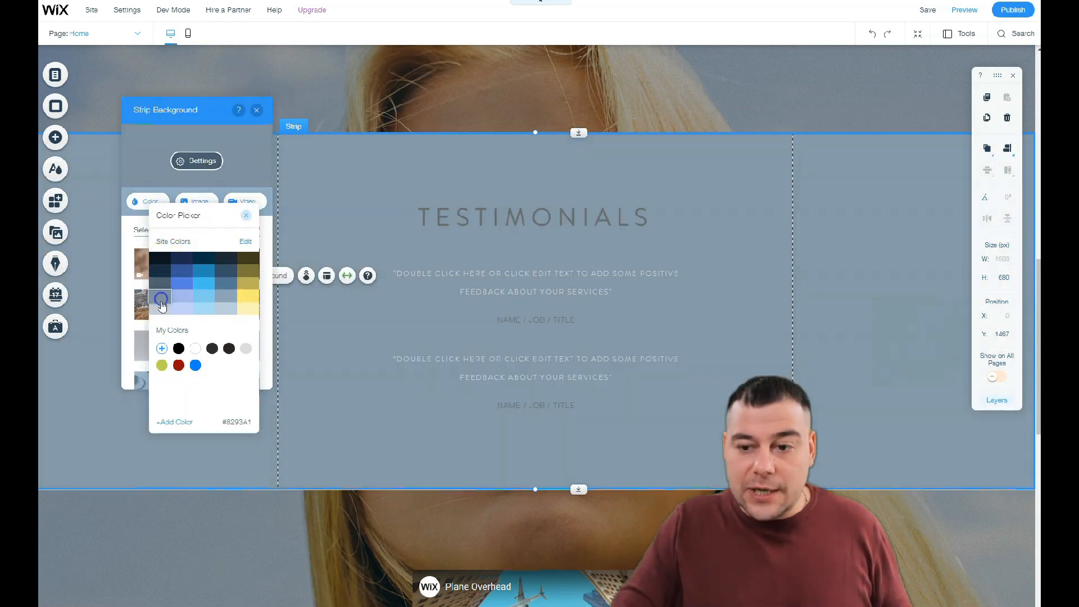
{"action": "left_click", "coordinate": [162, 310]}
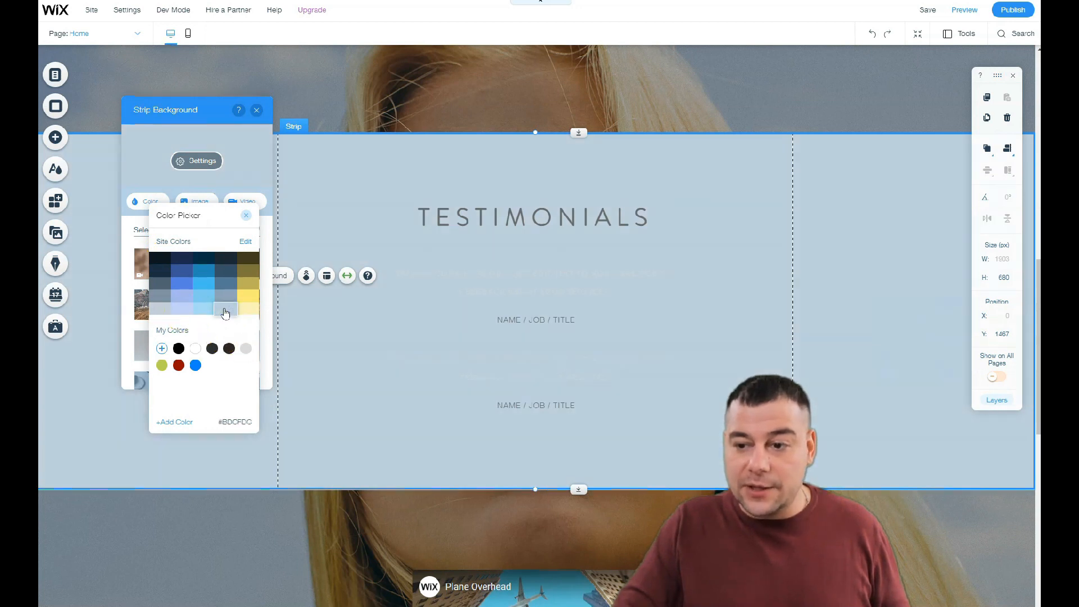
{"action": "left_click", "coordinate": [245, 349]}
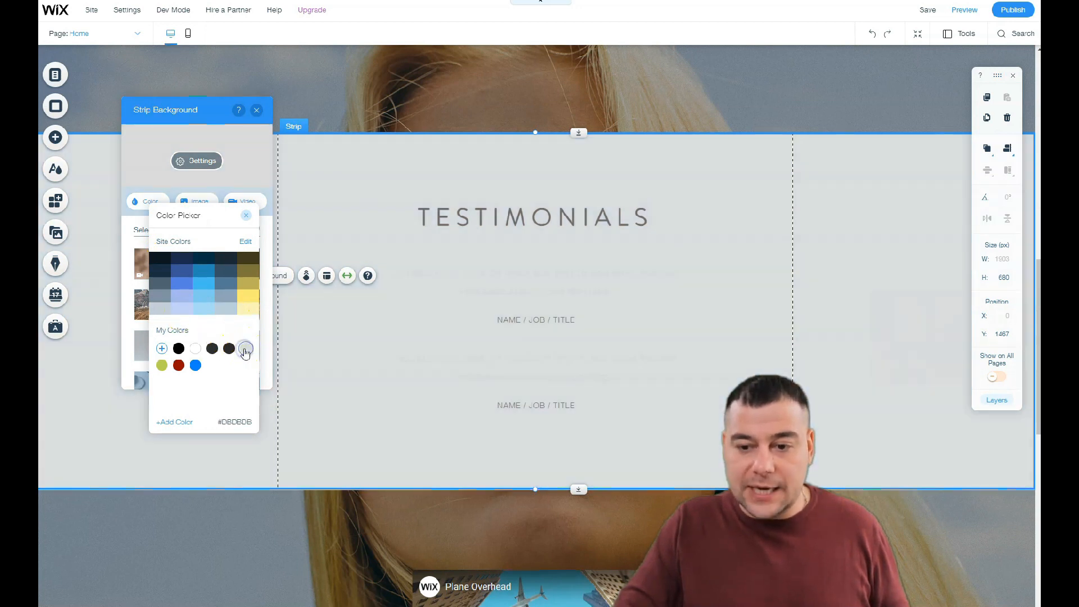
{"action": "left_click", "coordinate": [186, 513]}
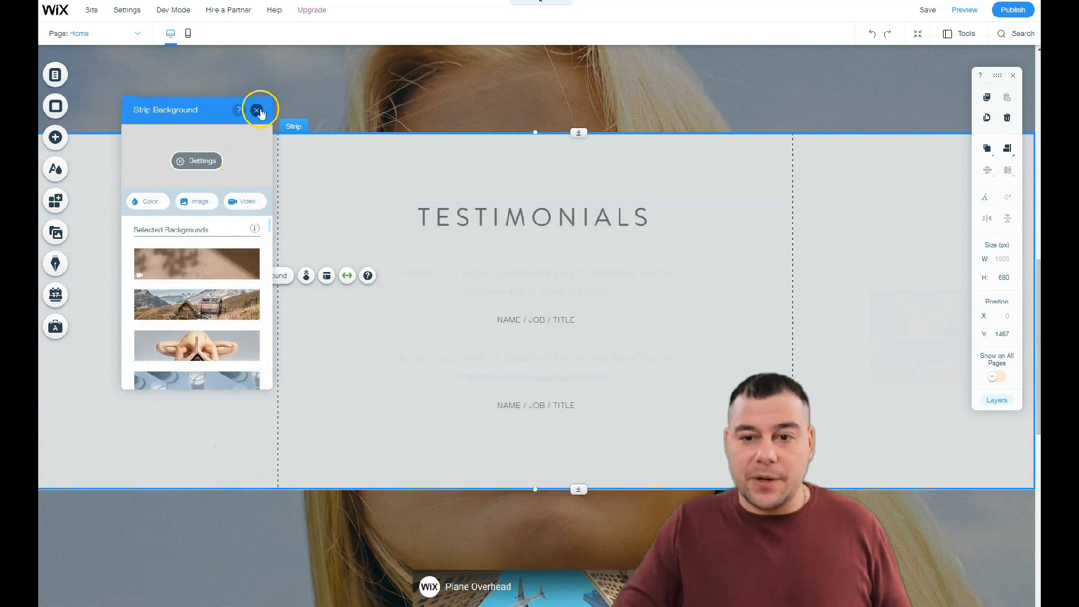
{"action": "left_click", "coordinate": [258, 109]}
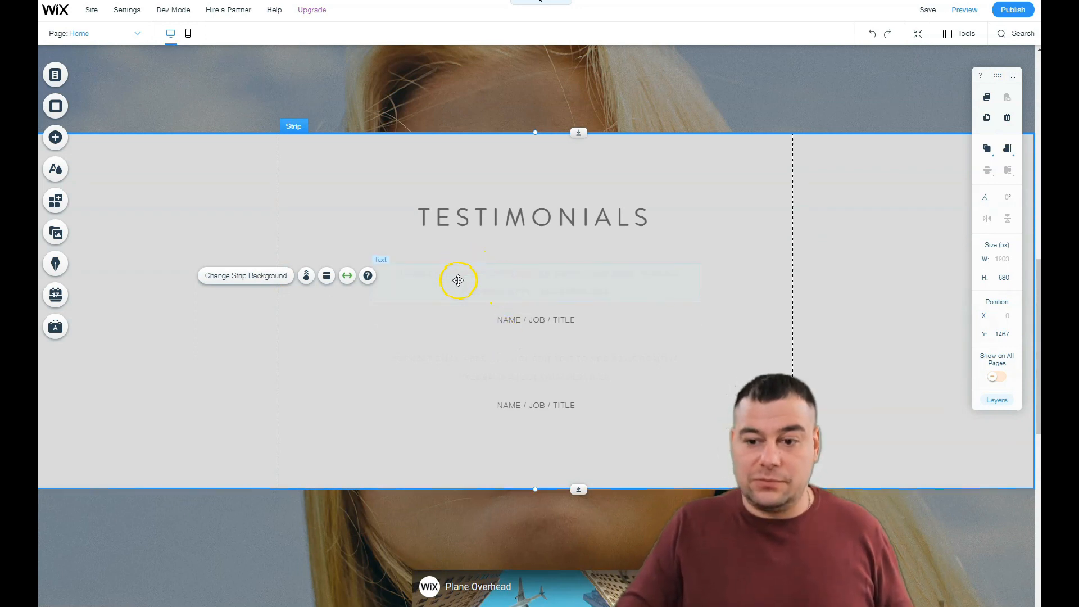
Recolor the first testimonial quote with a dark site color so it contrasts with the light strip
{"action": "left_click", "coordinate": [458, 279]}
{"action": "double_click", "coordinate": [541, 292]}
{"action": "left_click", "coordinate": [799, 446]}
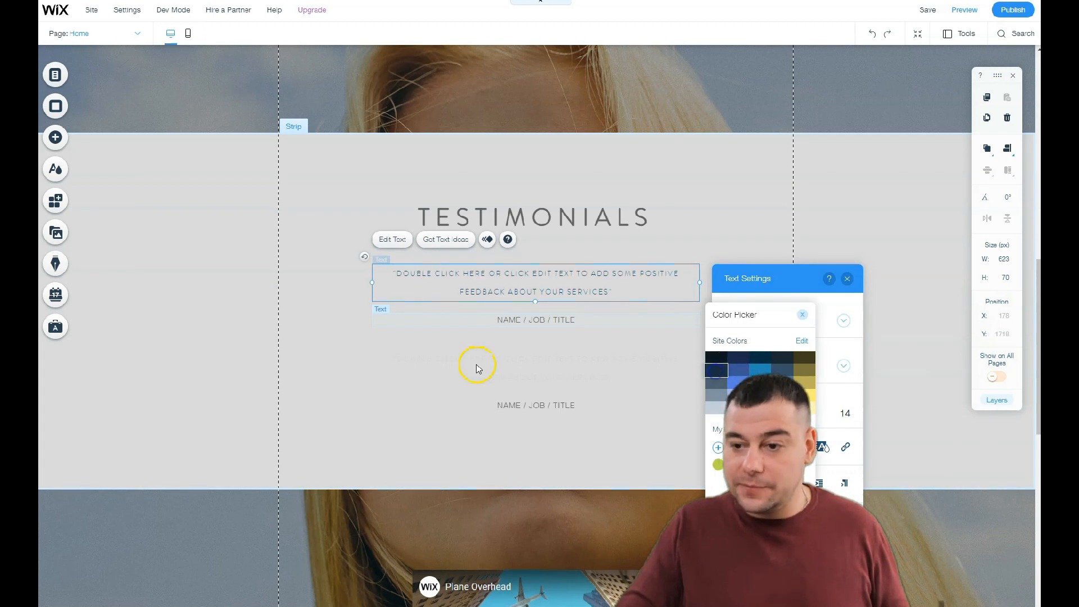
{"action": "left_click", "coordinate": [430, 372]}
{"action": "left_click", "coordinate": [266, 262]}
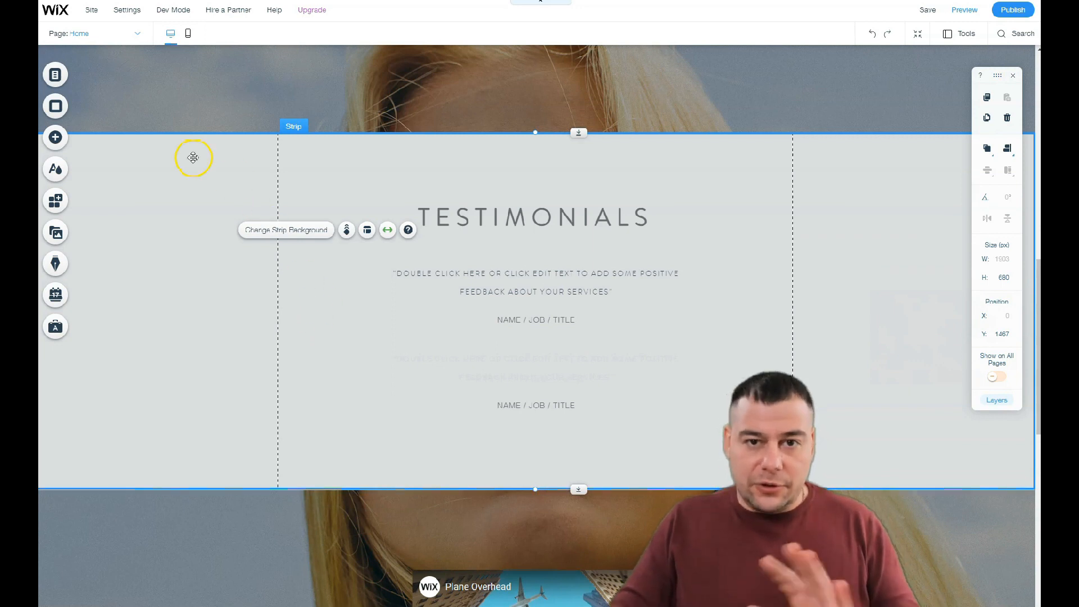
{"action": "scroll", "coordinate": [356, 308], "scroll_direction": "down", "scroll_amount": 10}
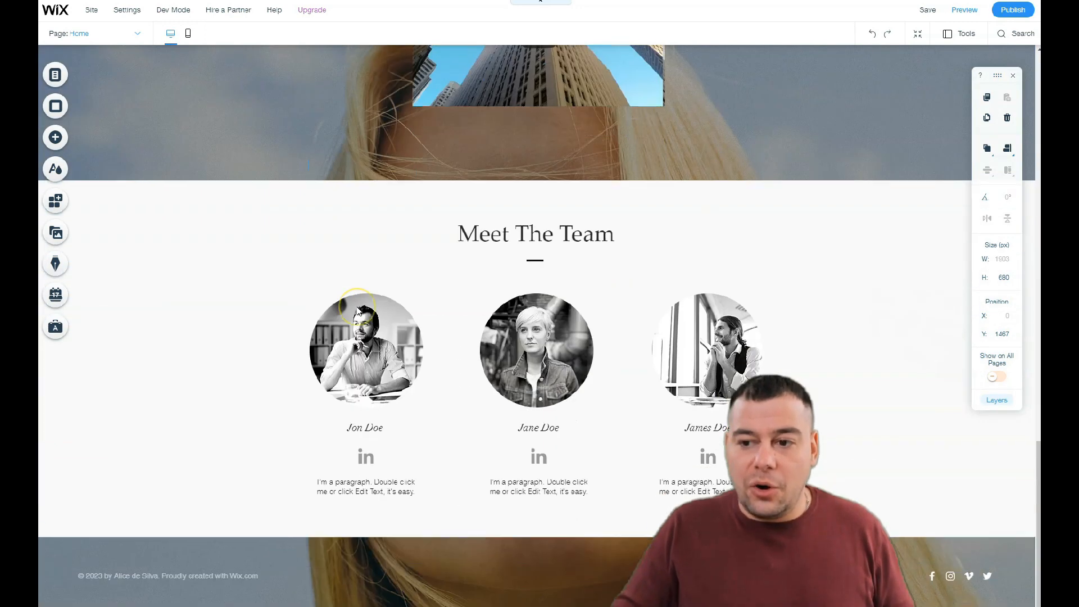
{"action": "scroll", "coordinate": [356, 306], "scroll_direction": "up", "scroll_amount": 8}
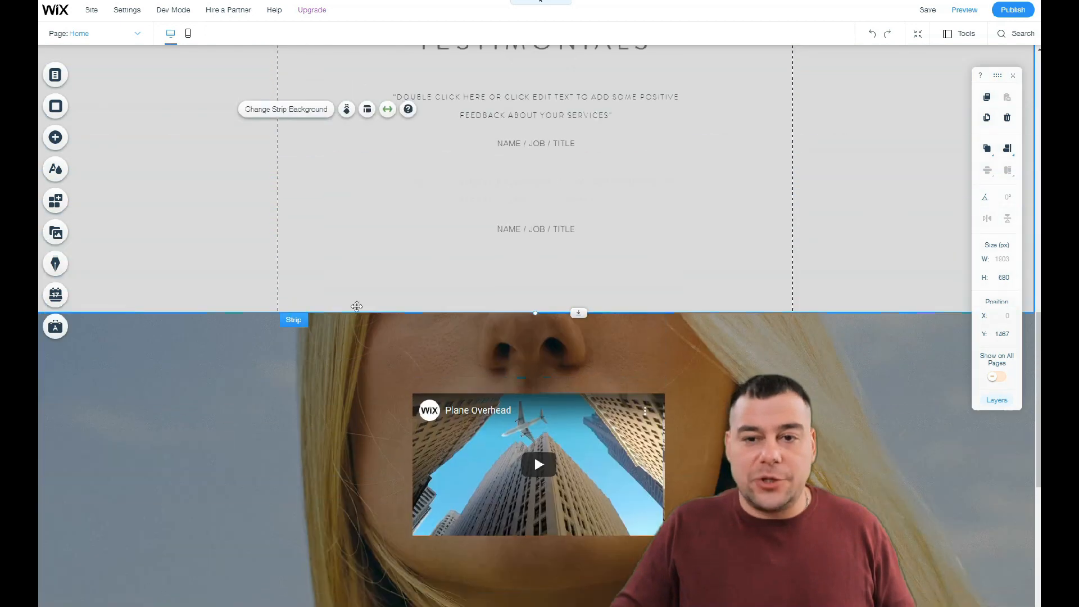
{"action": "scroll", "coordinate": [357, 307], "scroll_direction": "down", "scroll_amount": 8}
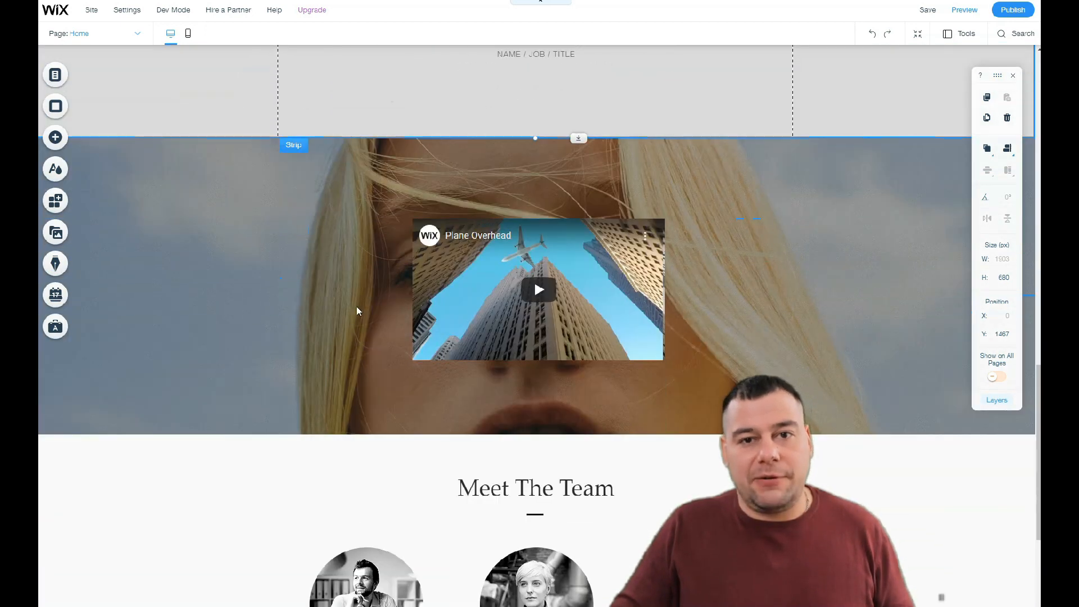
{"action": "scroll", "coordinate": [356, 311], "scroll_direction": "down", "scroll_amount": 1}
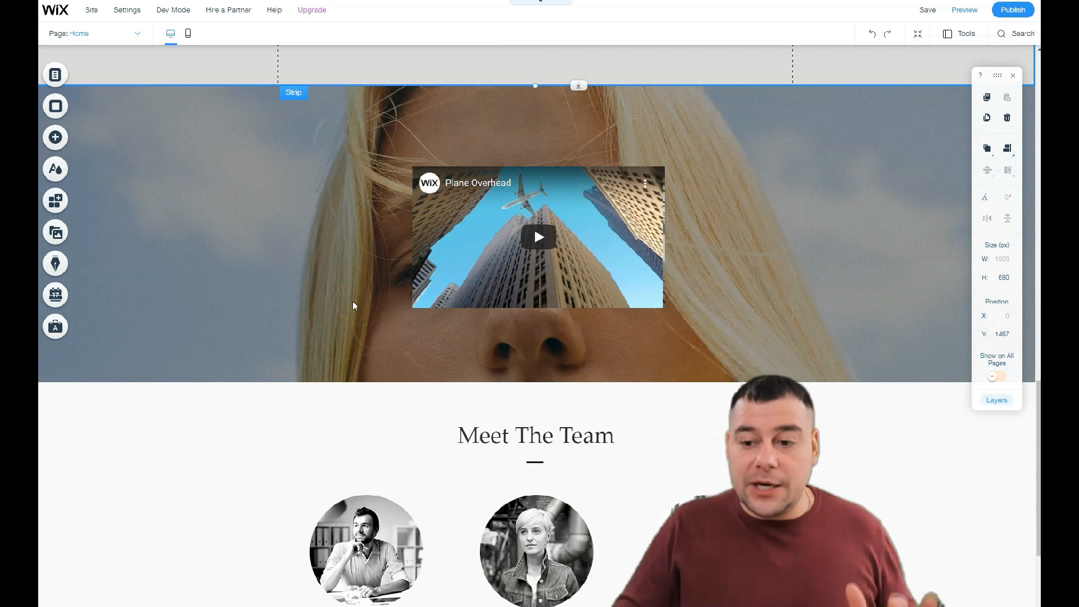
Crop the first team member's photo in the Meet The Team section to the rounded polygon shape with a pointed top
{"action": "scroll", "coordinate": [353, 304], "scroll_direction": "down", "scroll_amount": 4}
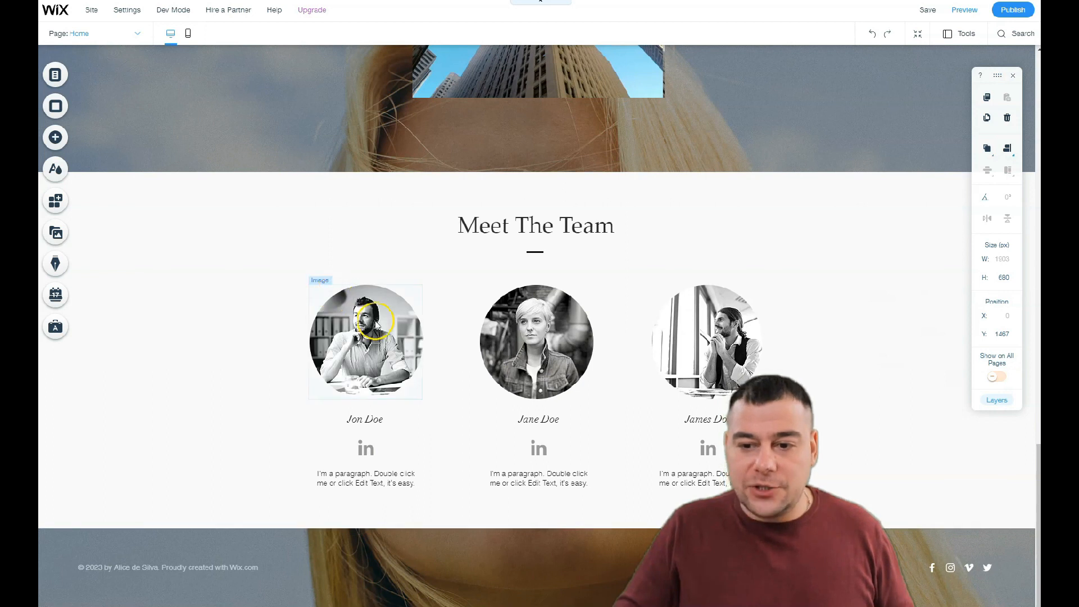
{"action": "left_click", "coordinate": [370, 329]}
{"action": "left_click", "coordinate": [410, 420]}
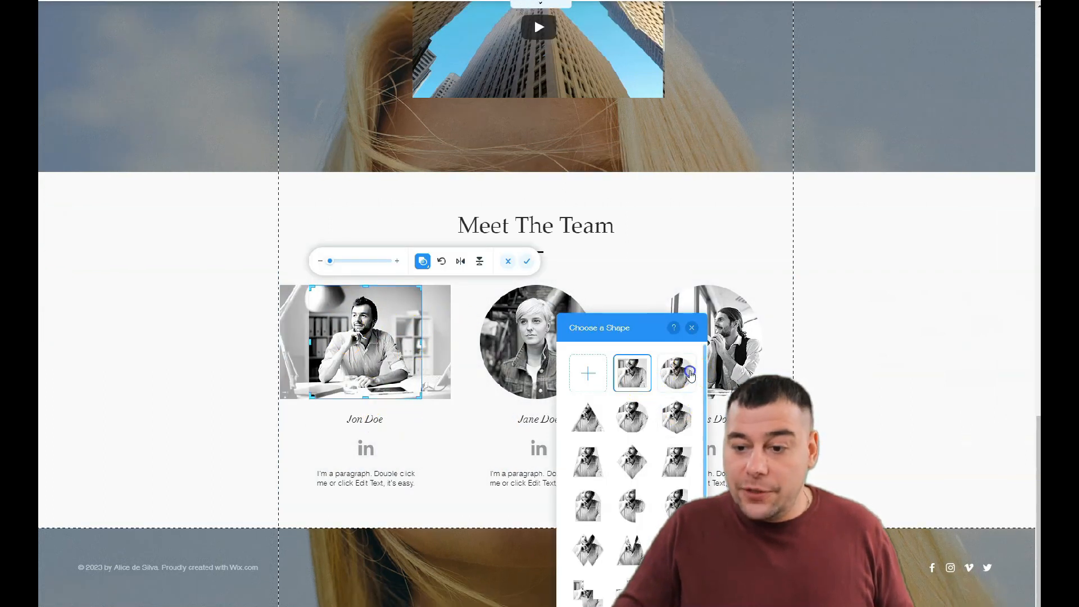
{"action": "left_click", "coordinate": [690, 376]}
{"action": "left_click", "coordinate": [686, 425]}
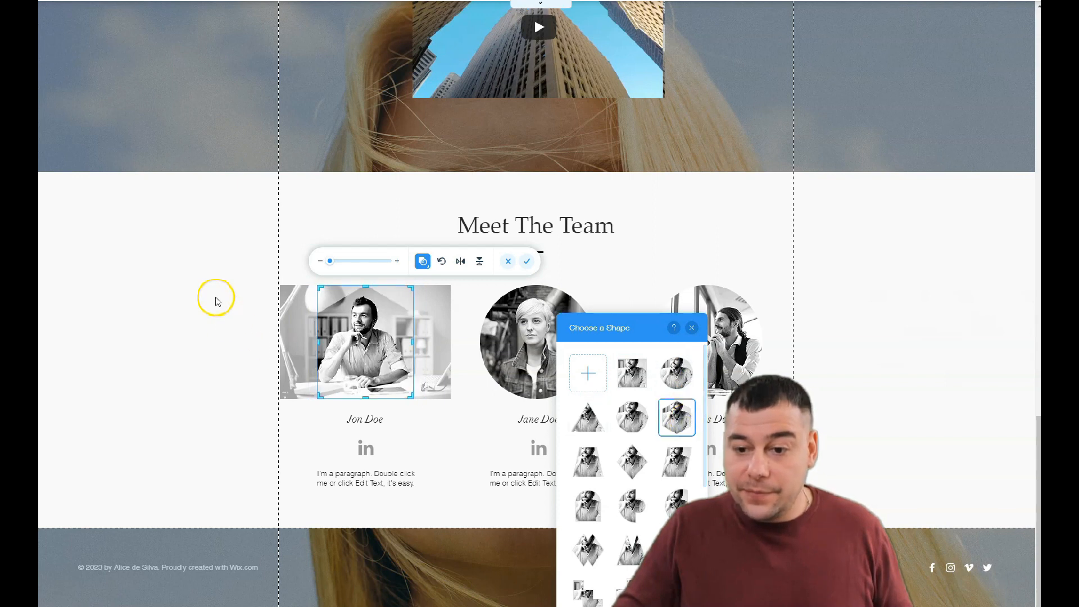
{"action": "left_click", "coordinate": [216, 298]}
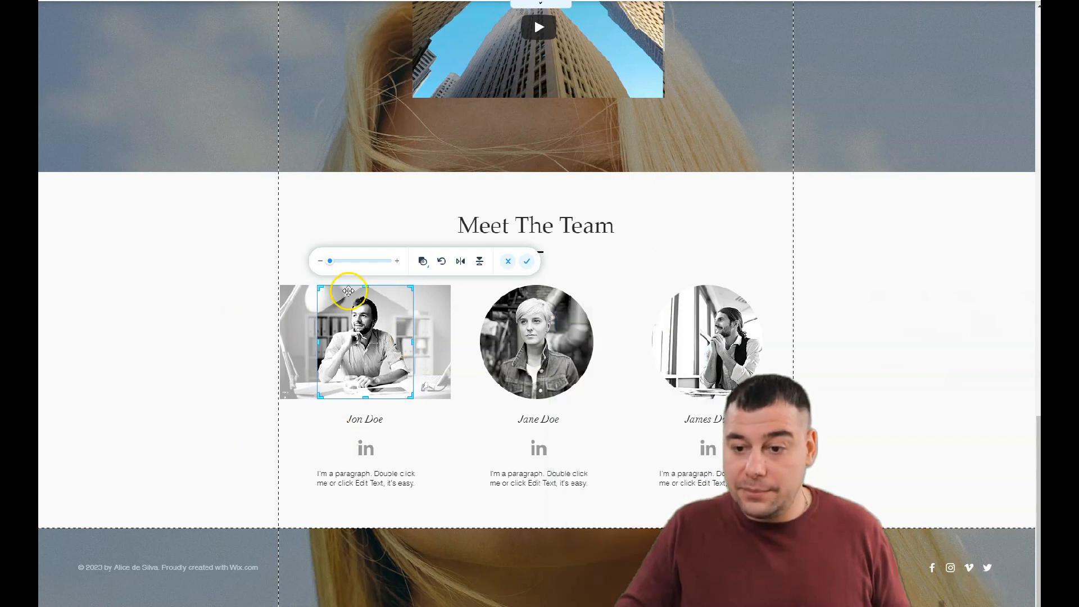
{"action": "left_click_drag", "start_coordinate": [330, 261], "coordinate": [255, 278]}
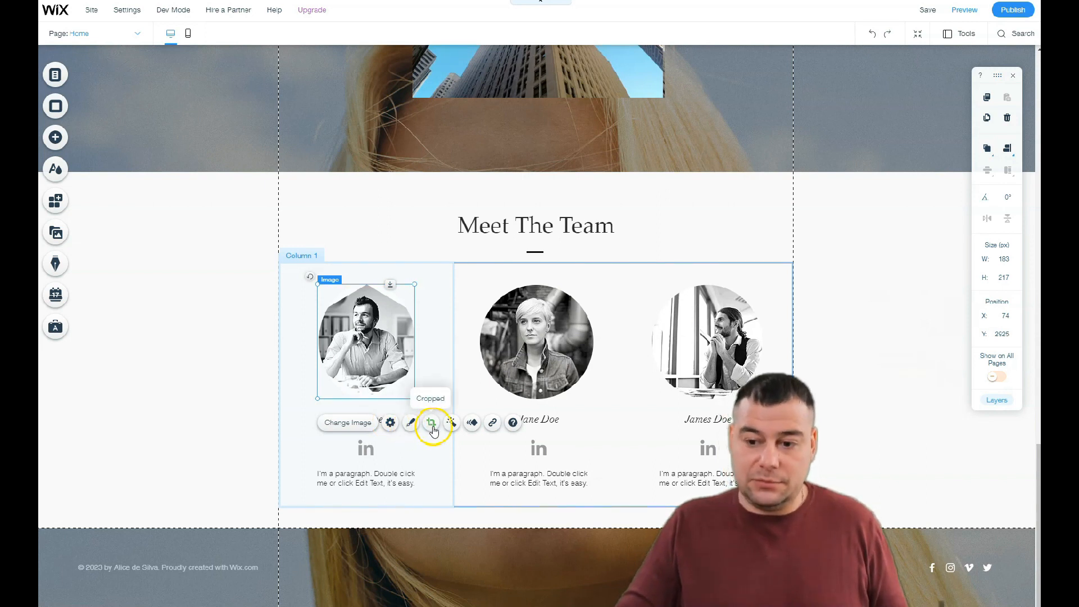
Apply the Expand-In animation to the first team member's photo
{"action": "left_click", "coordinate": [472, 422]}
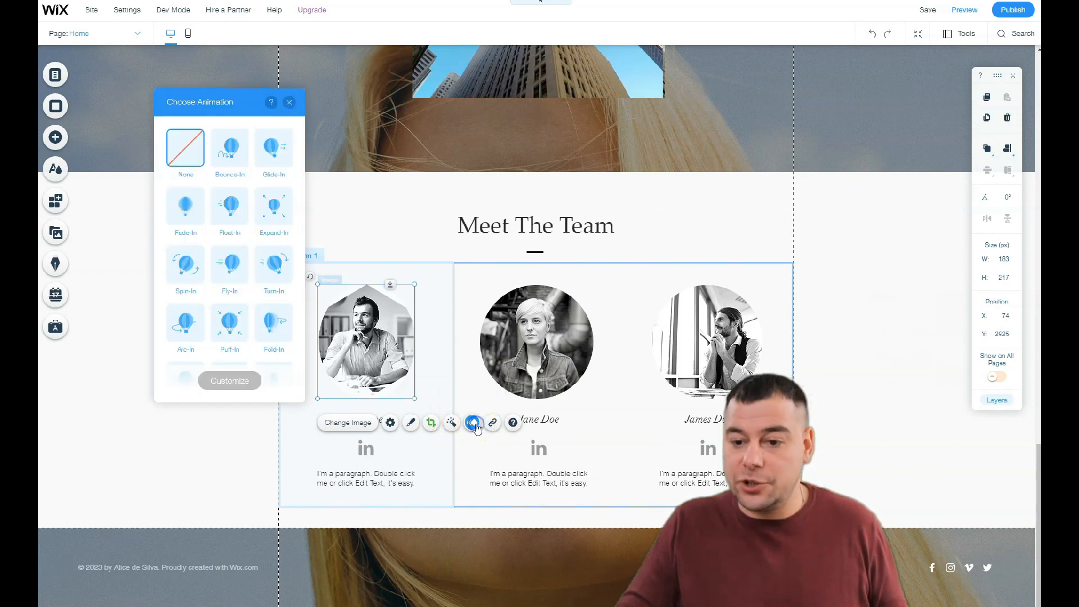
{"action": "left_click", "coordinate": [270, 211]}
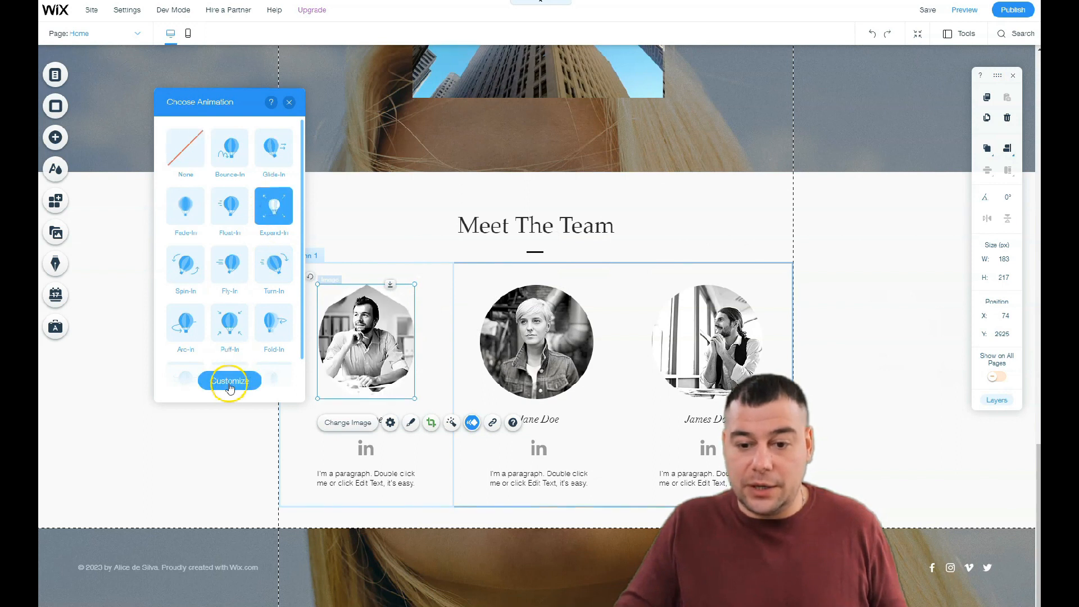
{"action": "left_click", "coordinate": [289, 103]}
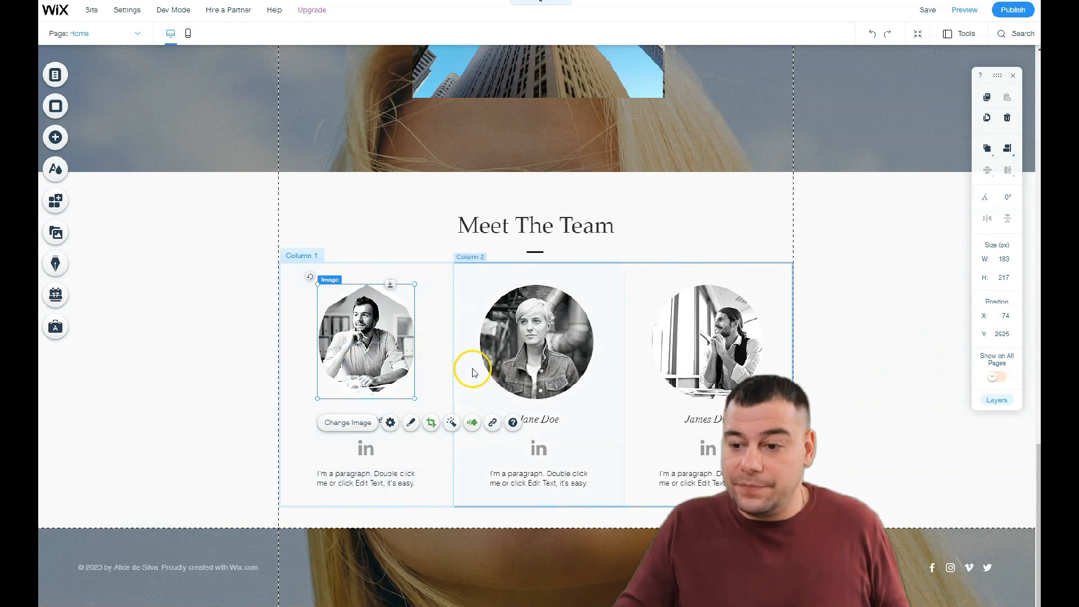
{"action": "scroll", "coordinate": [311, 274], "scroll_direction": "up", "scroll_amount": 10}
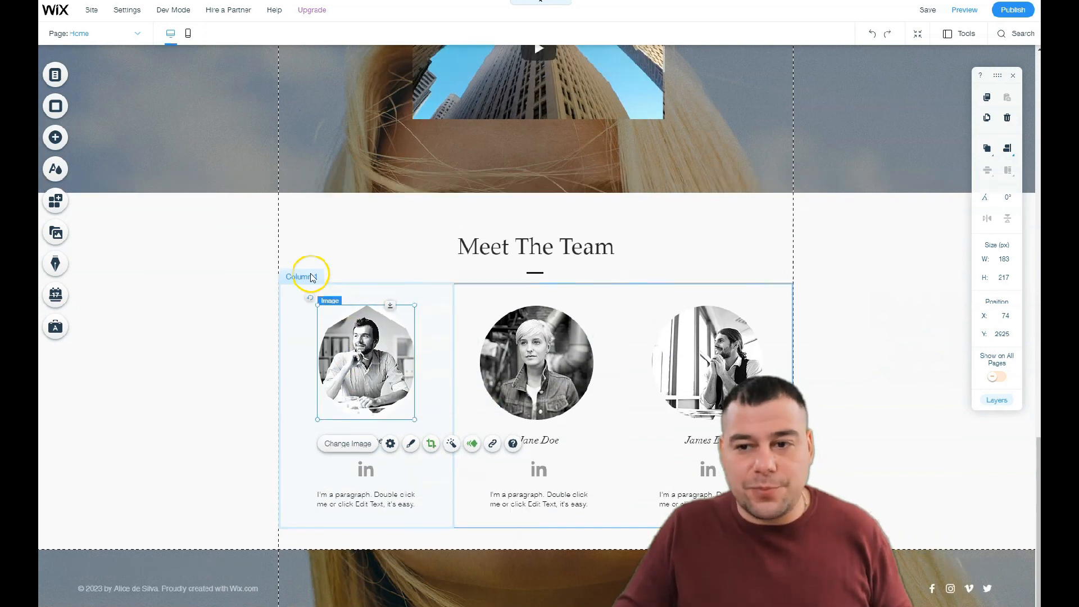
{"action": "scroll", "coordinate": [309, 274], "scroll_direction": "up", "scroll_amount": 5}
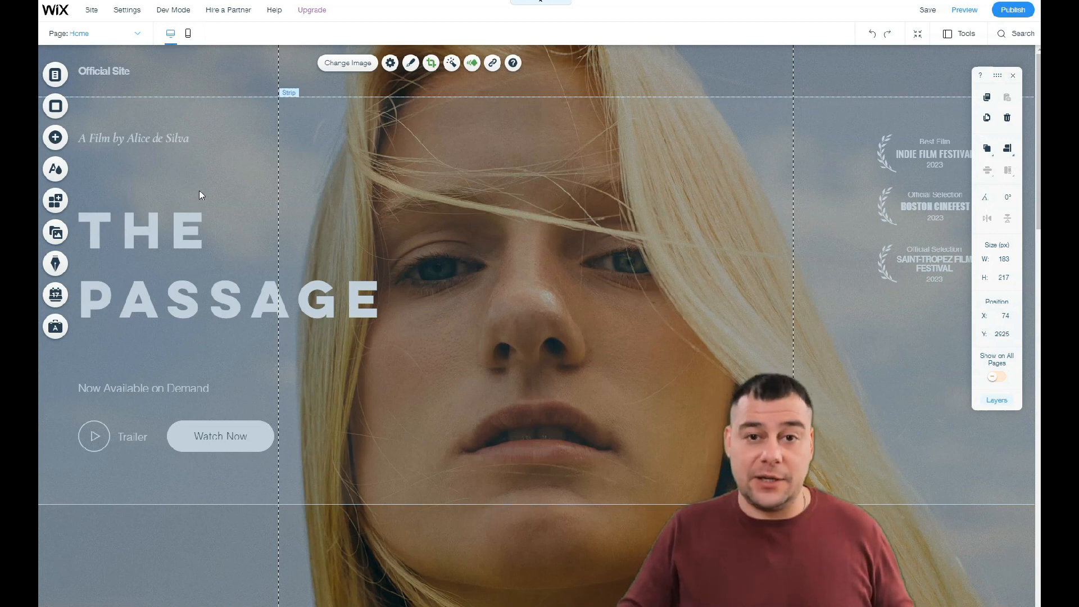
{"action": "left_click", "coordinate": [205, 195]}
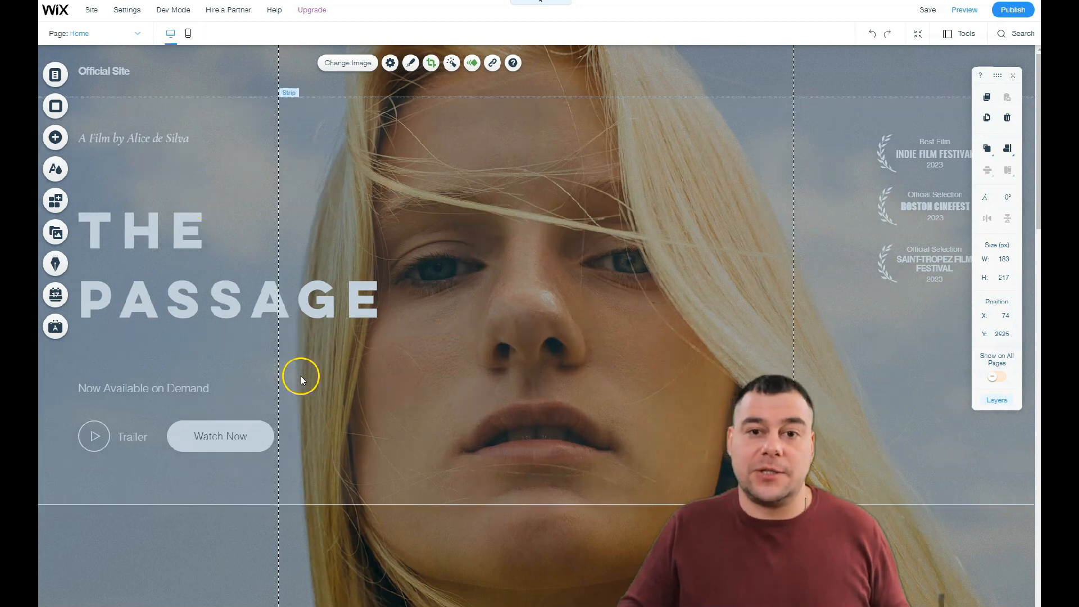
{"action": "scroll", "coordinate": [302, 374], "scroll_direction": "down", "scroll_amount": 5}
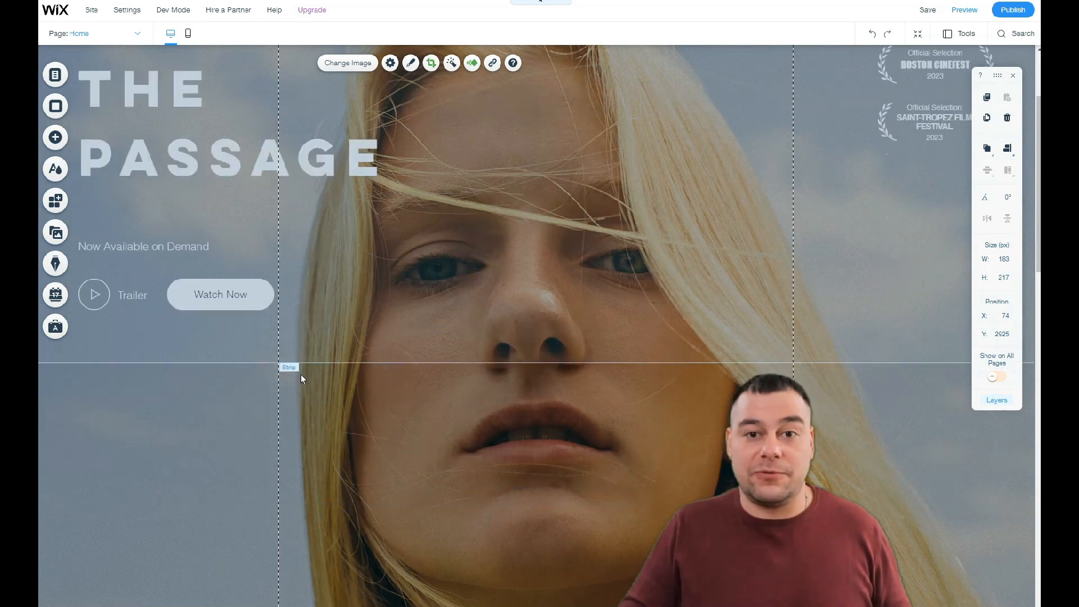
{"action": "scroll", "coordinate": [302, 378], "scroll_direction": "up", "scroll_amount": 5}
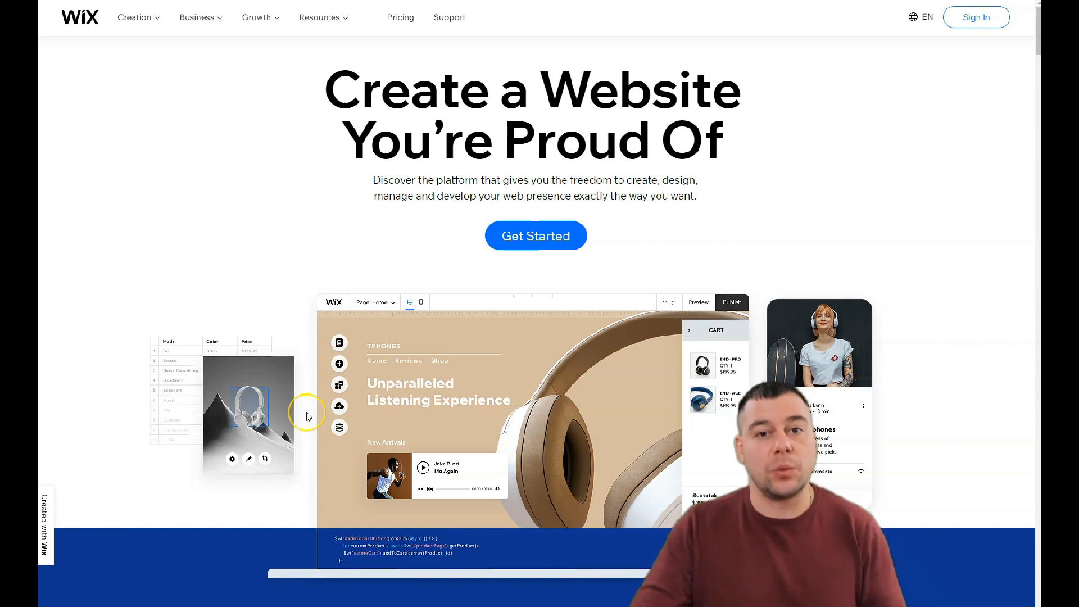
Switch to the Wix homepage and examine its sections on site-building steps, website templates and creation options
{"action": "scroll", "coordinate": [306, 416], "scroll_direction": "down", "scroll_amount": 6}
{"action": "scroll", "coordinate": [307, 412], "scroll_direction": "down", "scroll_amount": 13}
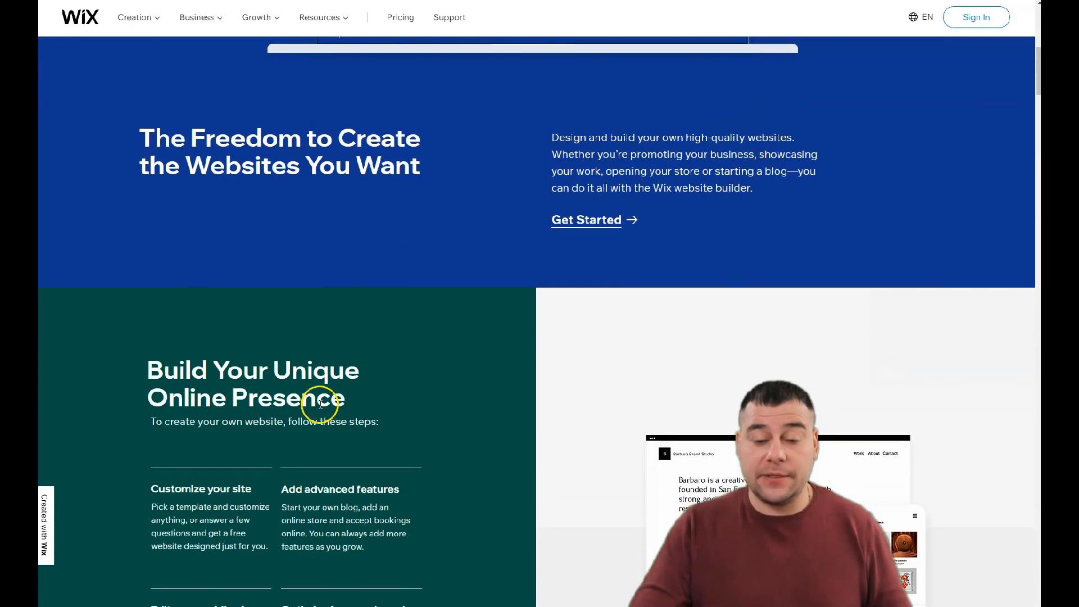
{"action": "scroll", "coordinate": [321, 404], "scroll_direction": "down", "scroll_amount": 3}
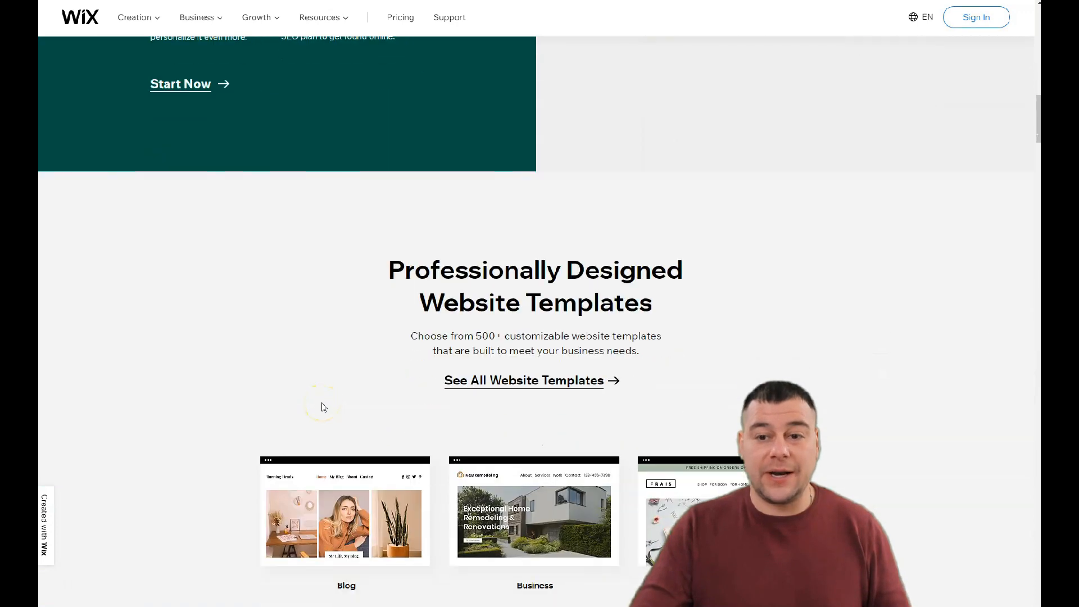
{"action": "scroll", "coordinate": [321, 402], "scroll_direction": "down", "scroll_amount": 10}
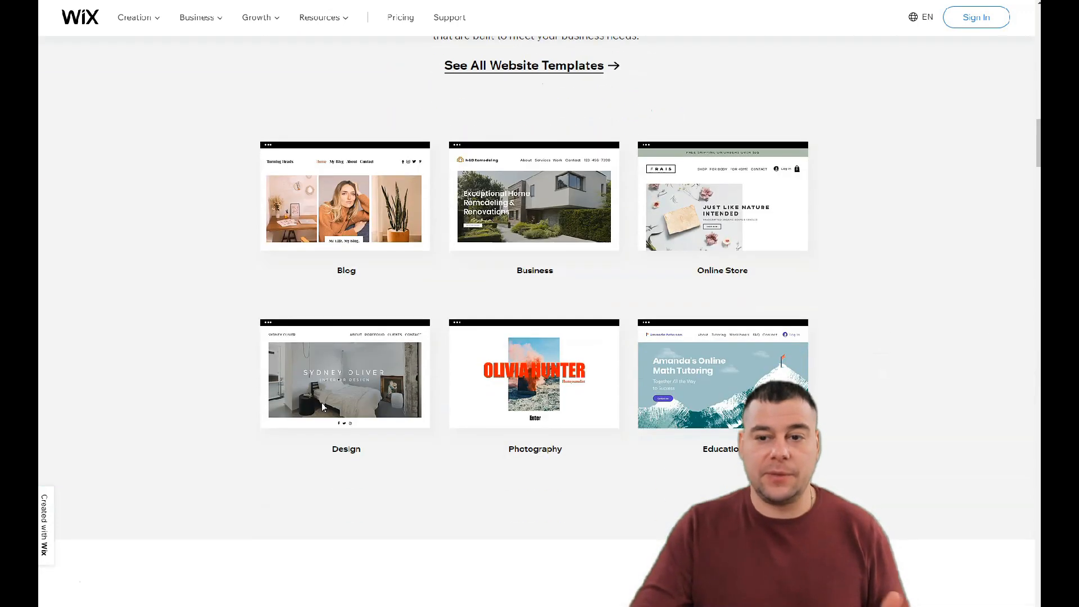
{"action": "scroll", "coordinate": [324, 406], "scroll_direction": "down", "scroll_amount": 1}
{"action": "scroll", "coordinate": [326, 408], "scroll_direction": "down", "scroll_amount": 5}
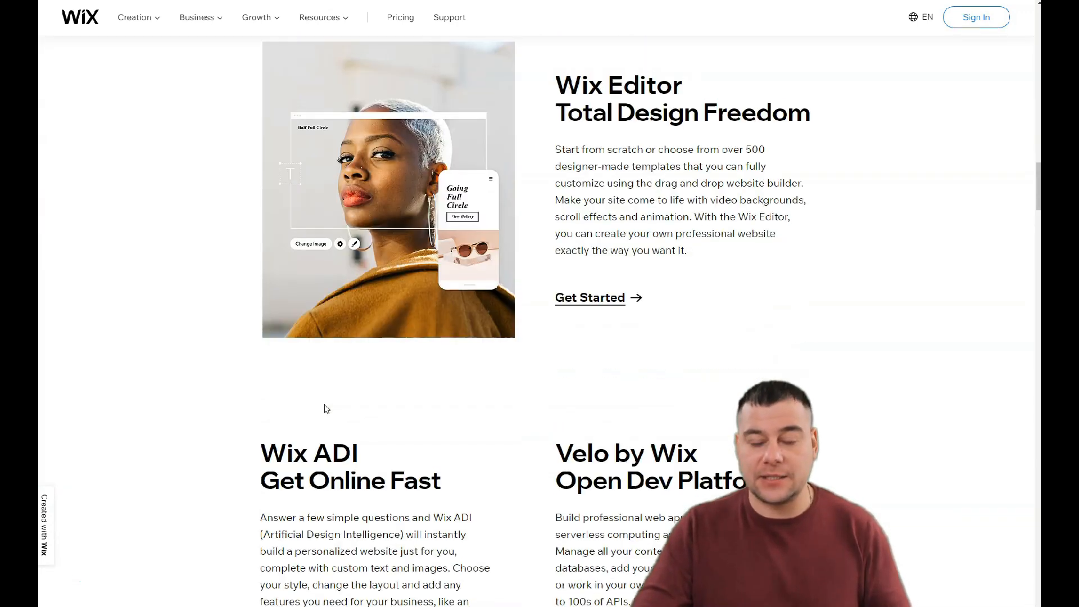
{"action": "scroll", "coordinate": [326, 404], "scroll_direction": "down", "scroll_amount": 6}
{"action": "scroll", "coordinate": [326, 404], "scroll_direction": "down", "scroll_amount": 5}
{"action": "scroll", "coordinate": [304, 400], "scroll_direction": "up", "scroll_amount": 20}
{"action": "scroll", "coordinate": [304, 401], "scroll_direction": "up", "scroll_amount": 20}
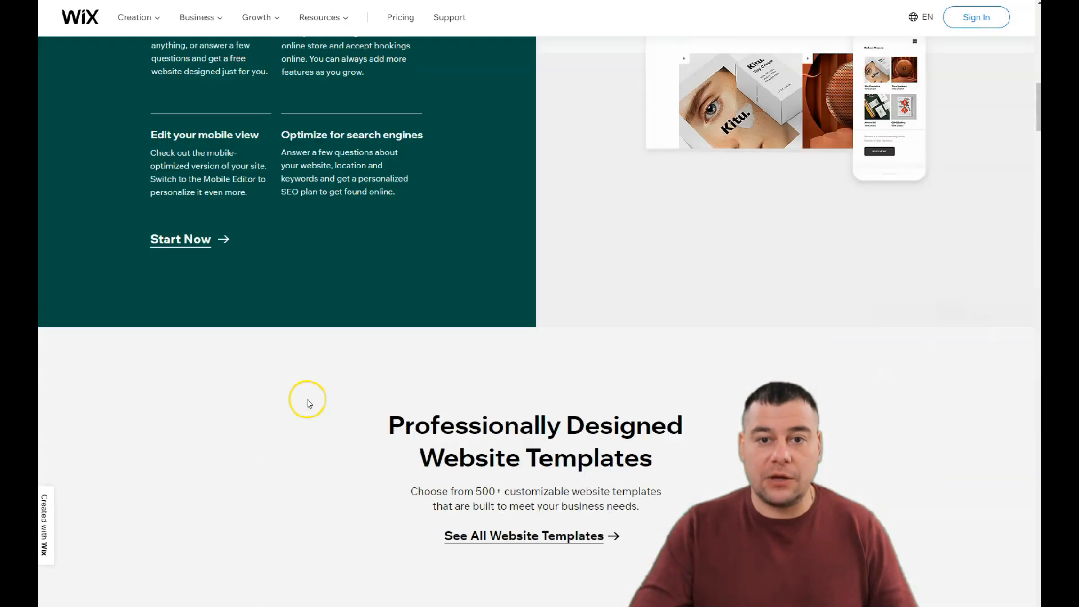
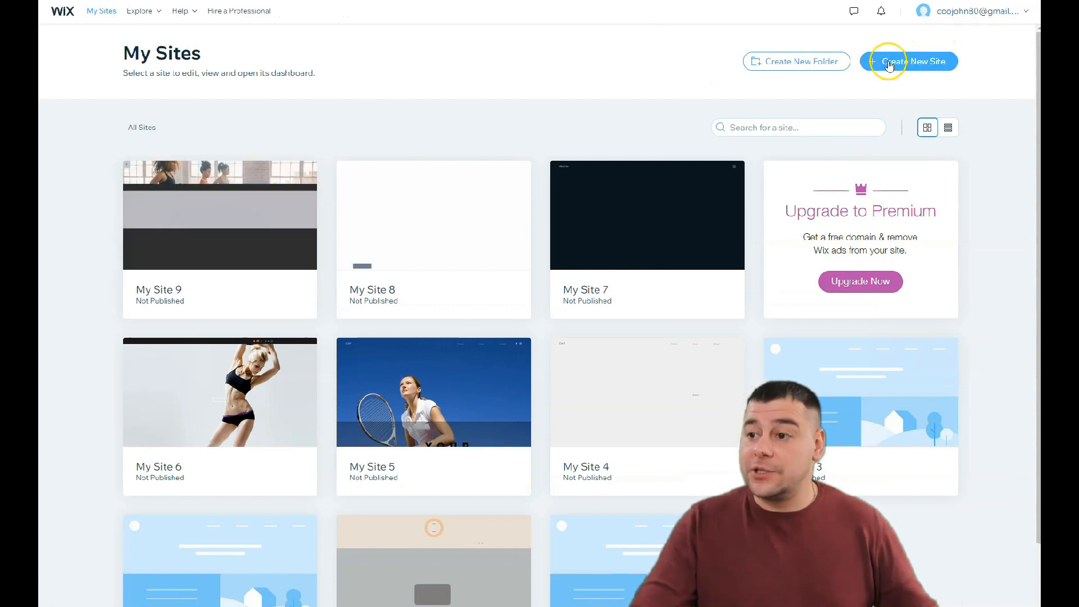
Create a new site of the Other type and choose to build it from a template with the Editor
{"action": "left_click", "coordinate": [888, 64]}
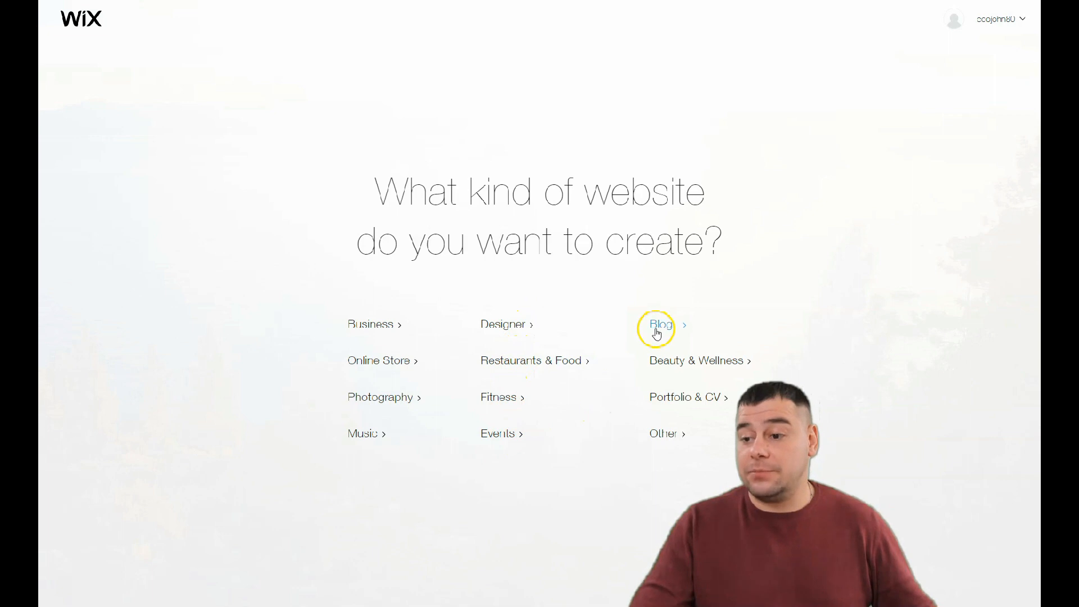
{"action": "left_click", "coordinate": [669, 433]}
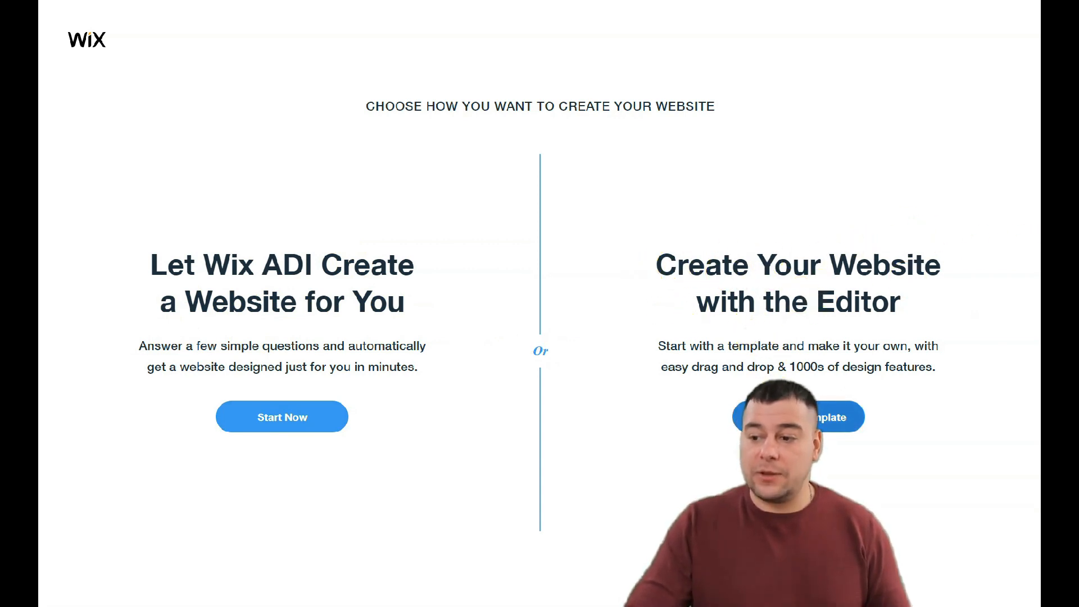
{"action": "left_click", "coordinate": [782, 417]}
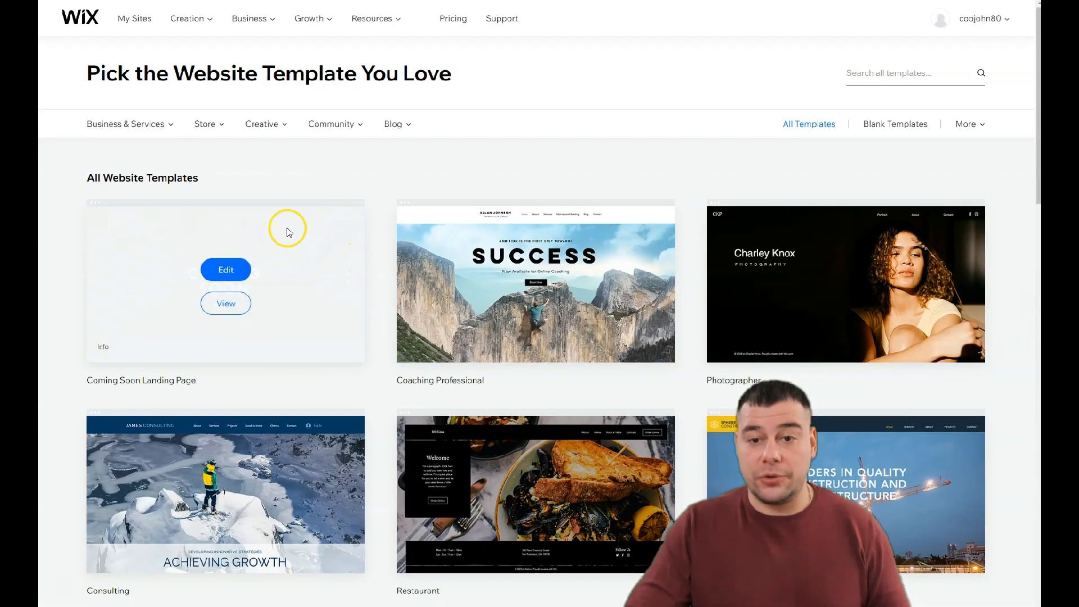
Browse the first three pages of all website templates and review the Business & Services, Store, Community and Blog categories
{"action": "mouse_move", "coordinate": [175, 124]}
{"action": "scroll", "coordinate": [602, 326], "scroll_direction": "down", "scroll_amount": 14}
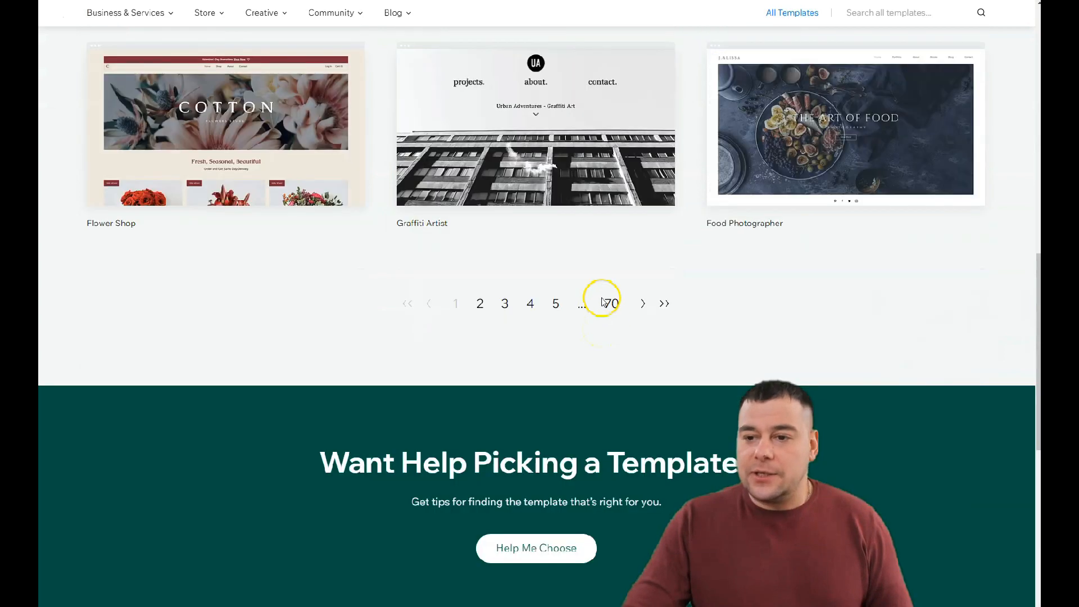
{"action": "left_click", "coordinate": [480, 303]}
{"action": "scroll", "coordinate": [500, 321], "scroll_direction": "down", "scroll_amount": 6}
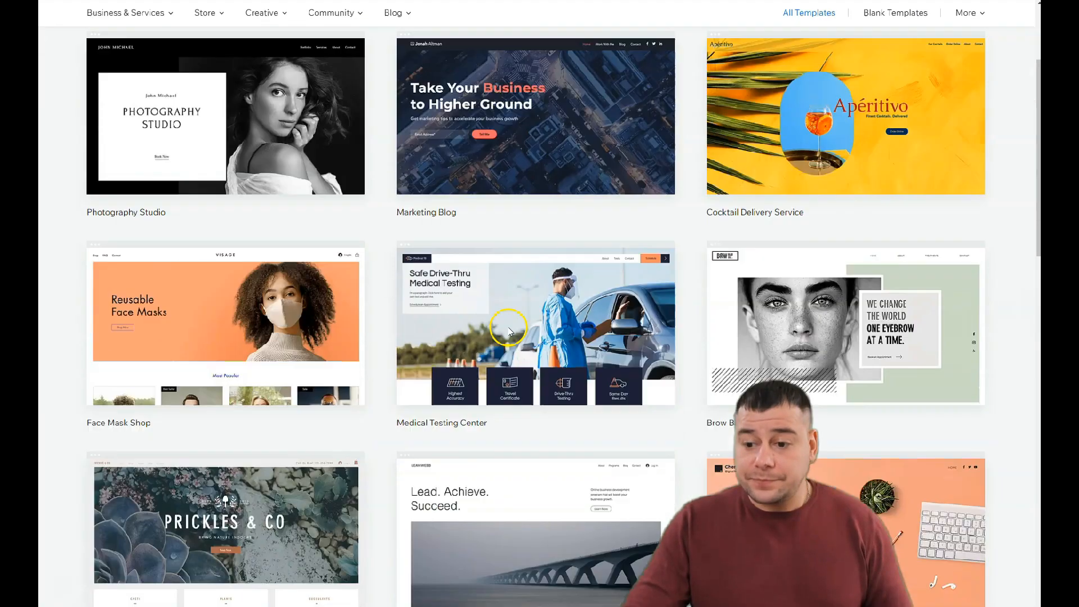
{"action": "scroll", "coordinate": [510, 320], "scroll_direction": "down", "scroll_amount": 4}
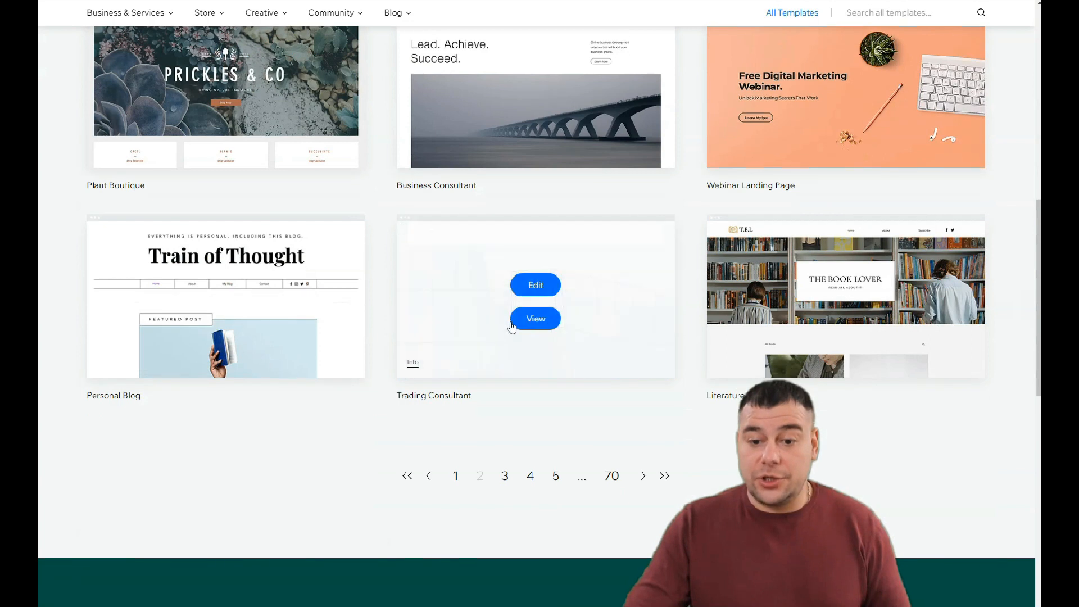
{"action": "left_click", "coordinate": [505, 477]}
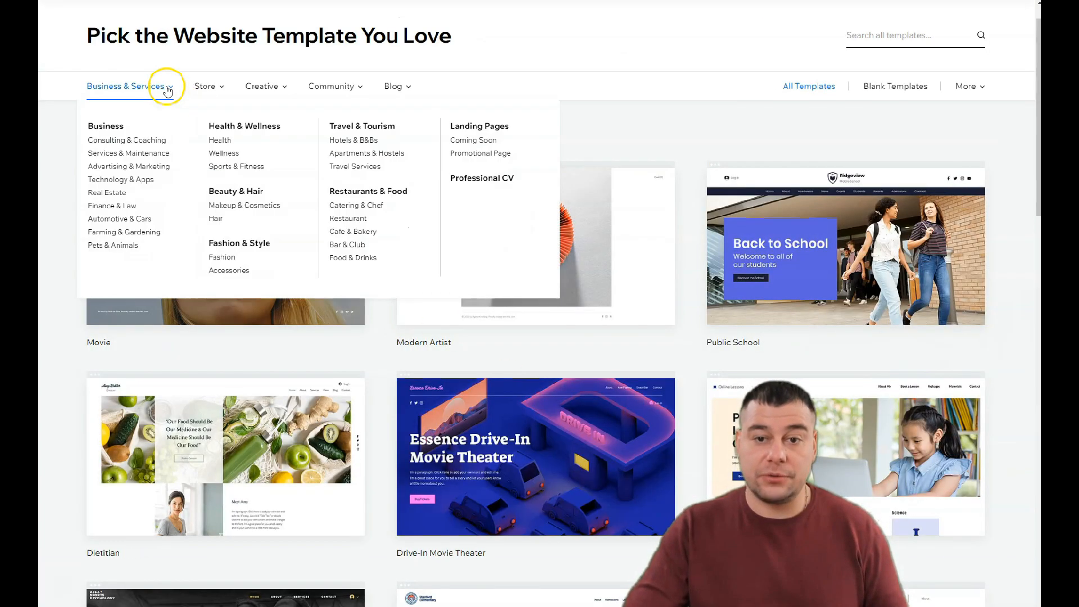
{"action": "mouse_move", "coordinate": [219, 89]}
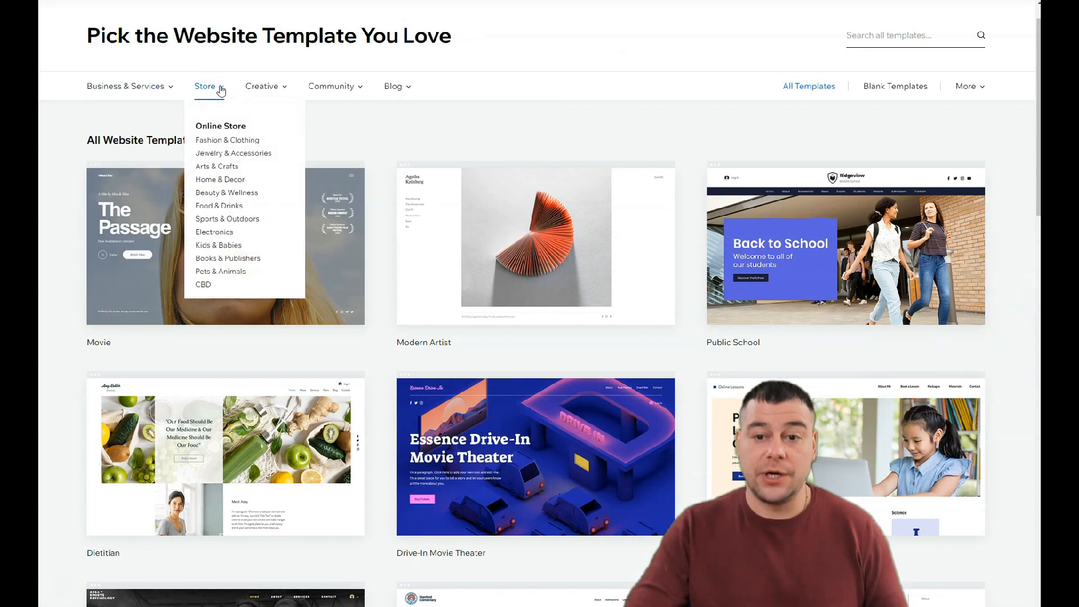
{"action": "mouse_move", "coordinate": [348, 92]}
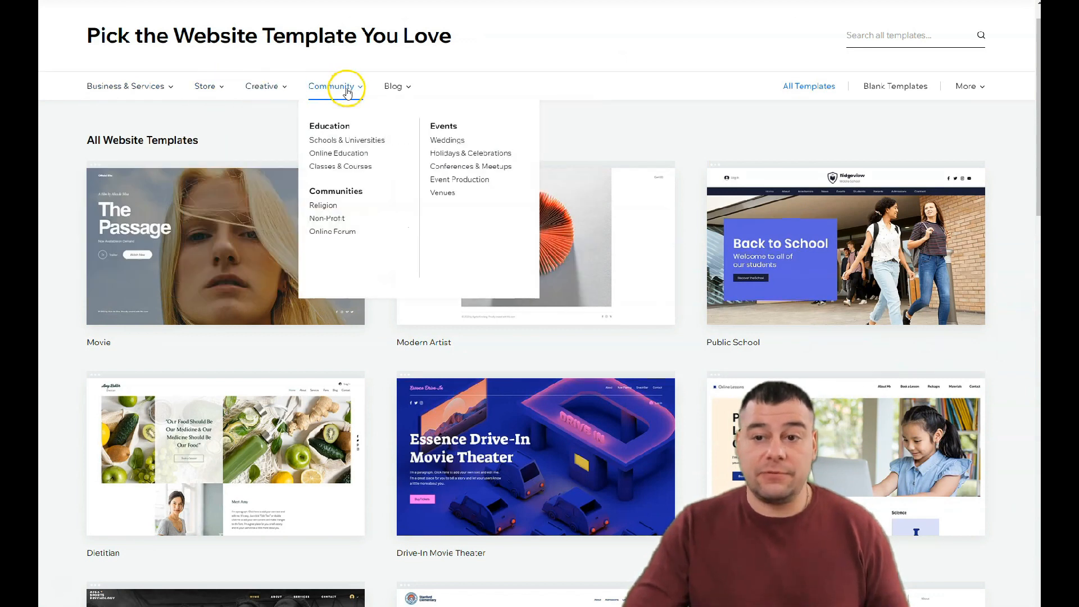
{"action": "mouse_move", "coordinate": [404, 90]}
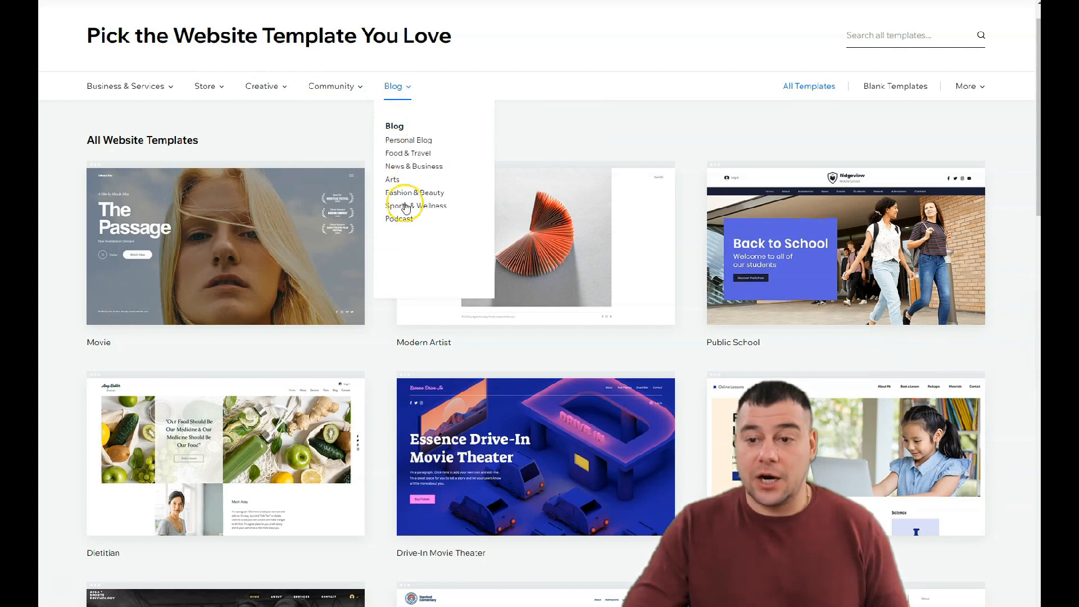
{"action": "scroll", "coordinate": [543, 326], "scroll_direction": "down", "scroll_amount": 6}
{"action": "scroll", "coordinate": [543, 321], "scroll_direction": "down", "scroll_amount": 5}
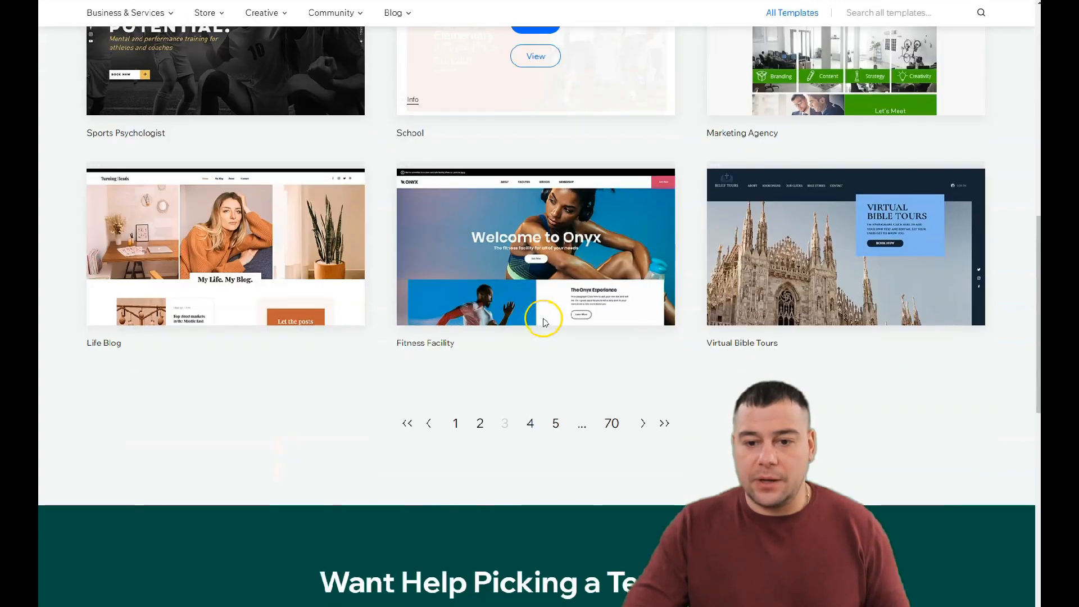
Browse the third and fourth pages of website templates and open the Fishing Charters template for editing
{"action": "scroll", "coordinate": [516, 270], "scroll_direction": "up", "scroll_amount": 2}
{"action": "scroll", "coordinate": [518, 275], "scroll_direction": "up", "scroll_amount": 1}
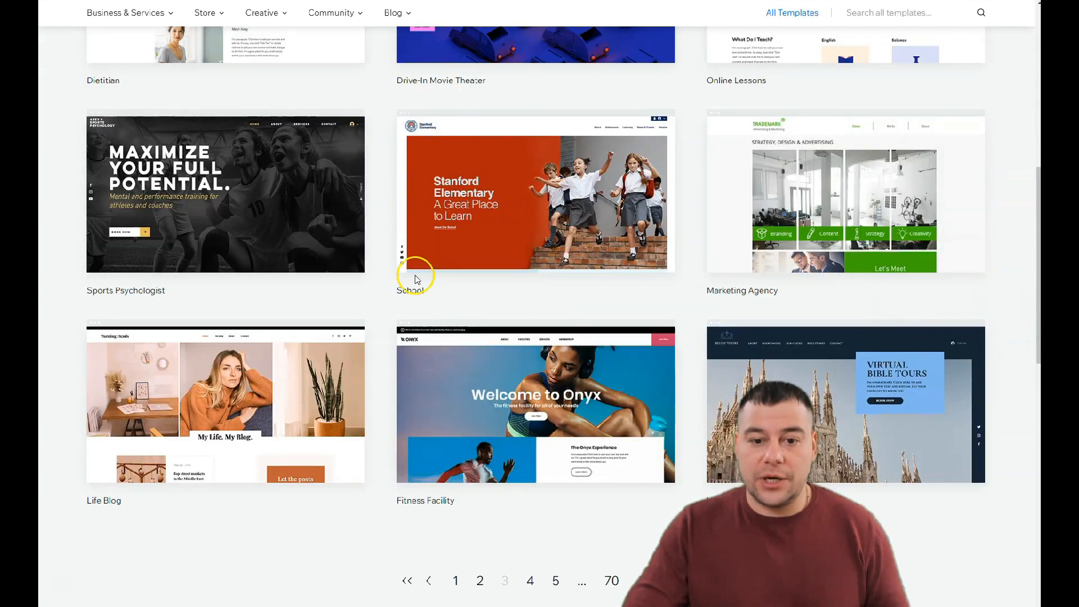
{"action": "scroll", "coordinate": [426, 309], "scroll_direction": "down", "scroll_amount": 5}
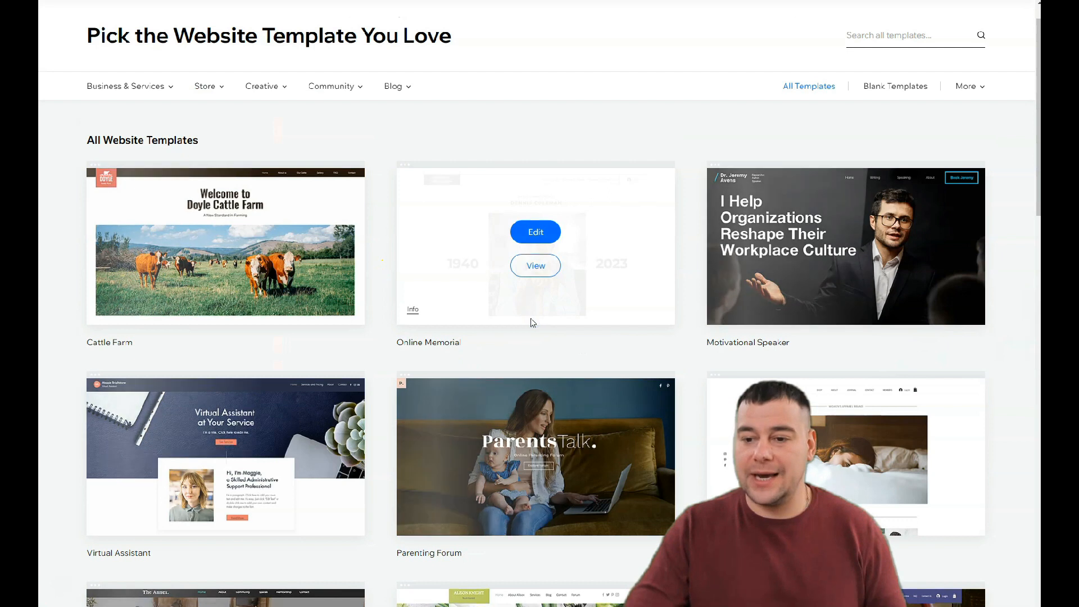
{"action": "scroll", "coordinate": [541, 330], "scroll_direction": "down", "scroll_amount": 5}
{"action": "scroll", "coordinate": [541, 330], "scroll_direction": "down", "scroll_amount": 5}
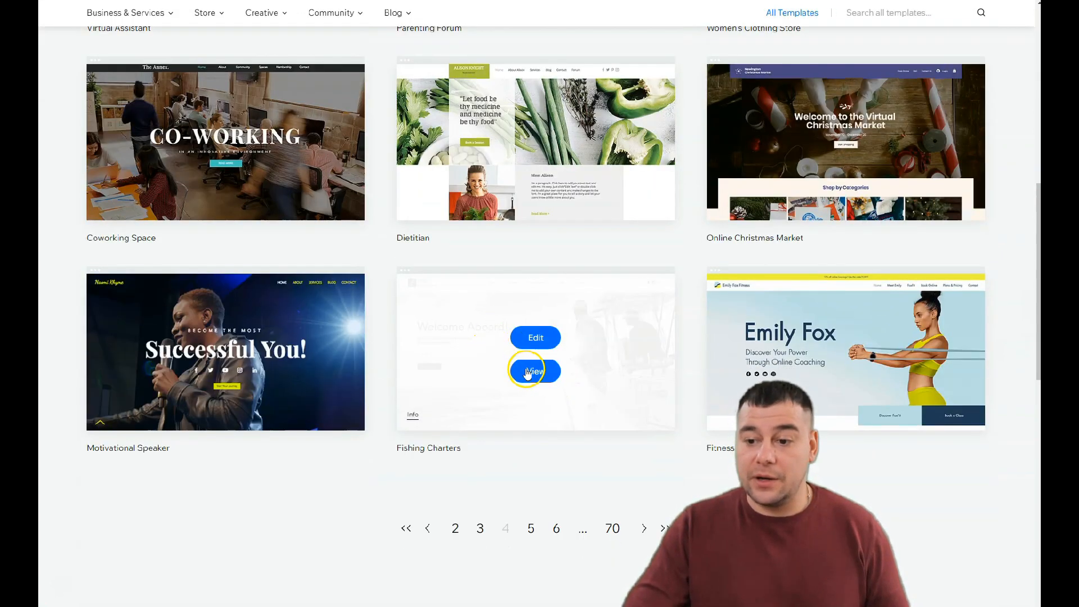
{"action": "left_click", "coordinate": [535, 339]}
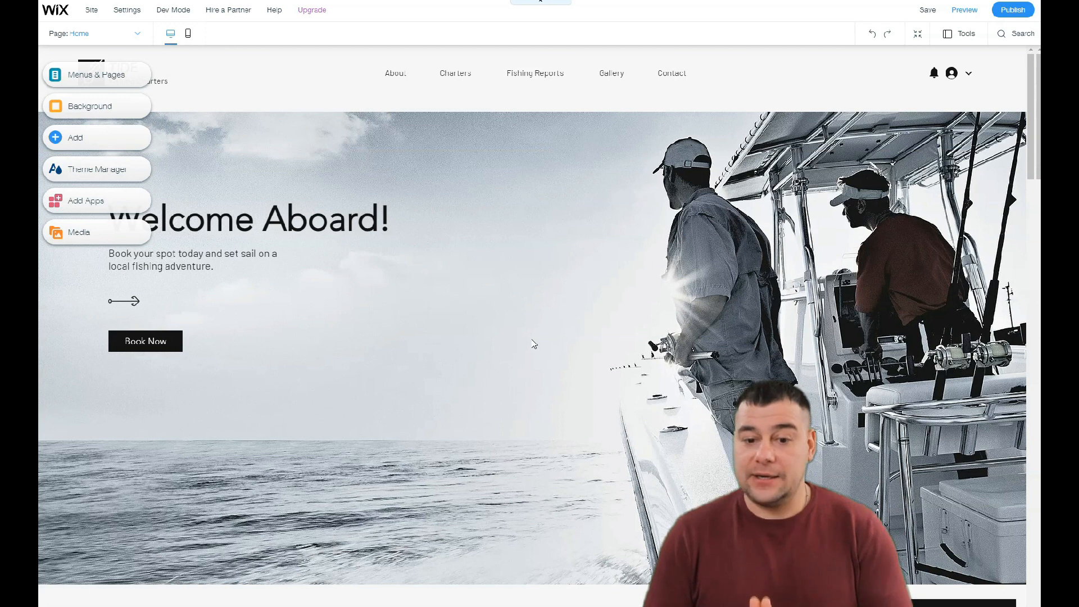
Examine the Fishing Charters home page in the desktop layout, from the welcome strip down to the contact footer
{"action": "left_click", "coordinate": [428, 380]}
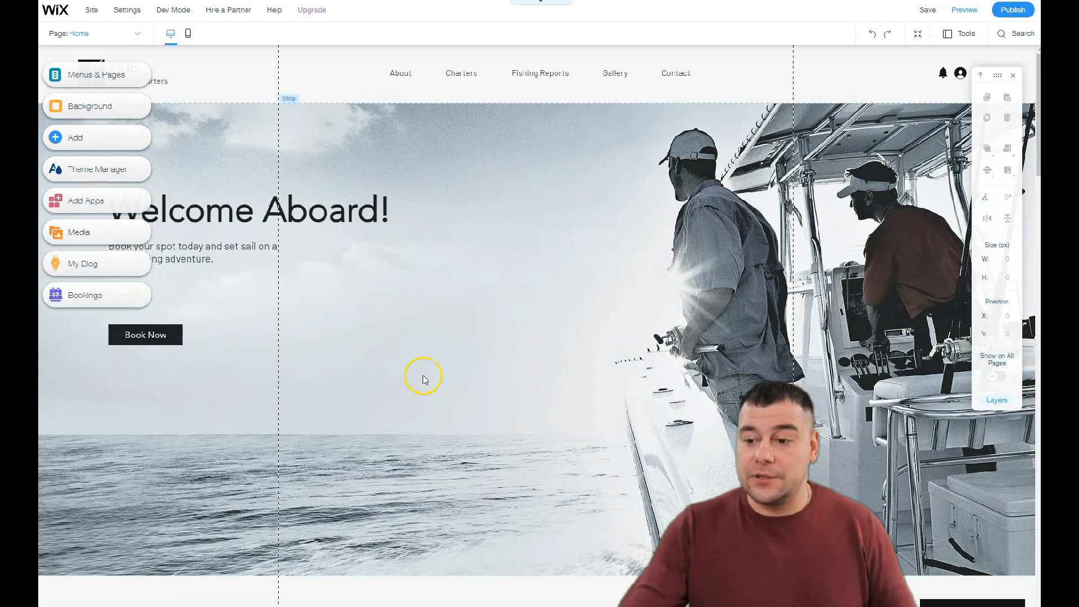
{"action": "scroll", "coordinate": [495, 337], "scroll_direction": "down", "scroll_amount": 5}
{"action": "scroll", "coordinate": [491, 327], "scroll_direction": "down", "scroll_amount": 5}
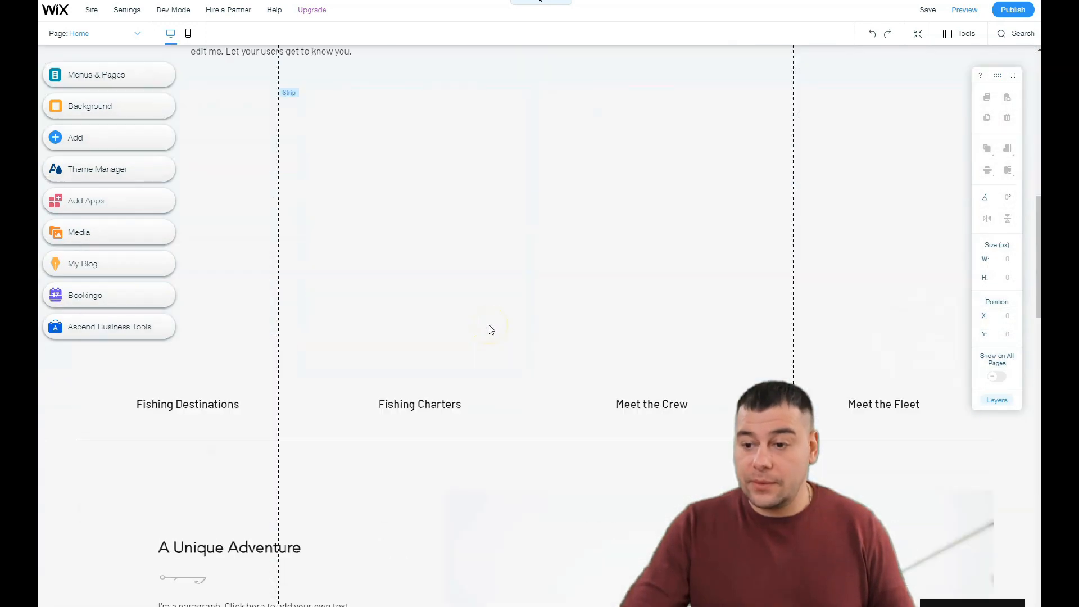
{"action": "scroll", "coordinate": [492, 325], "scroll_direction": "down", "scroll_amount": 5}
{"action": "scroll", "coordinate": [493, 323], "scroll_direction": "down", "scroll_amount": 5}
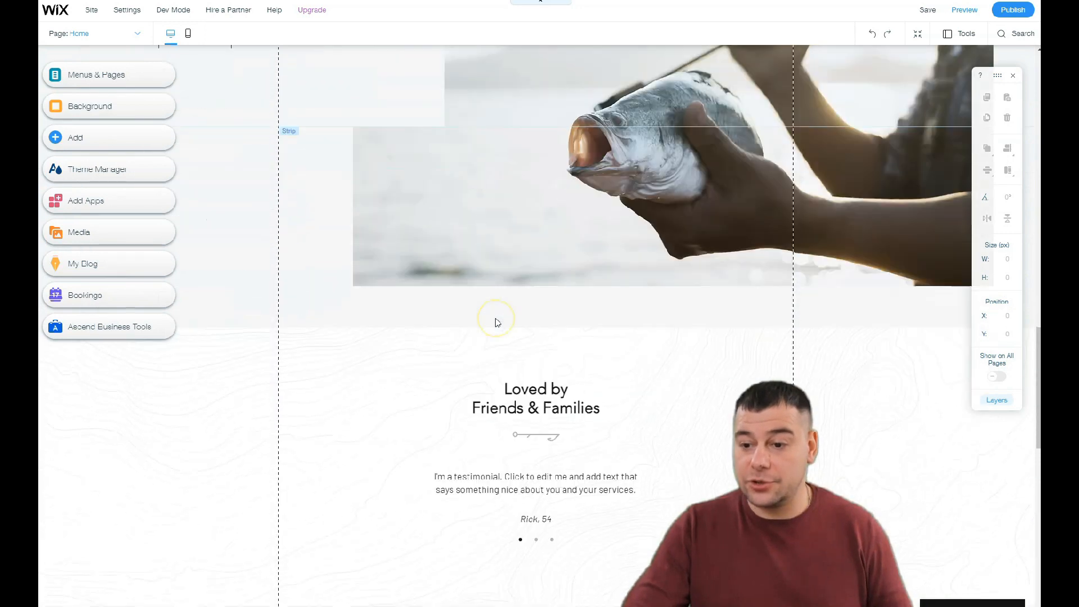
{"action": "scroll", "coordinate": [494, 321], "scroll_direction": "down", "scroll_amount": 5}
{"action": "scroll", "coordinate": [497, 323], "scroll_direction": "down", "scroll_amount": 5}
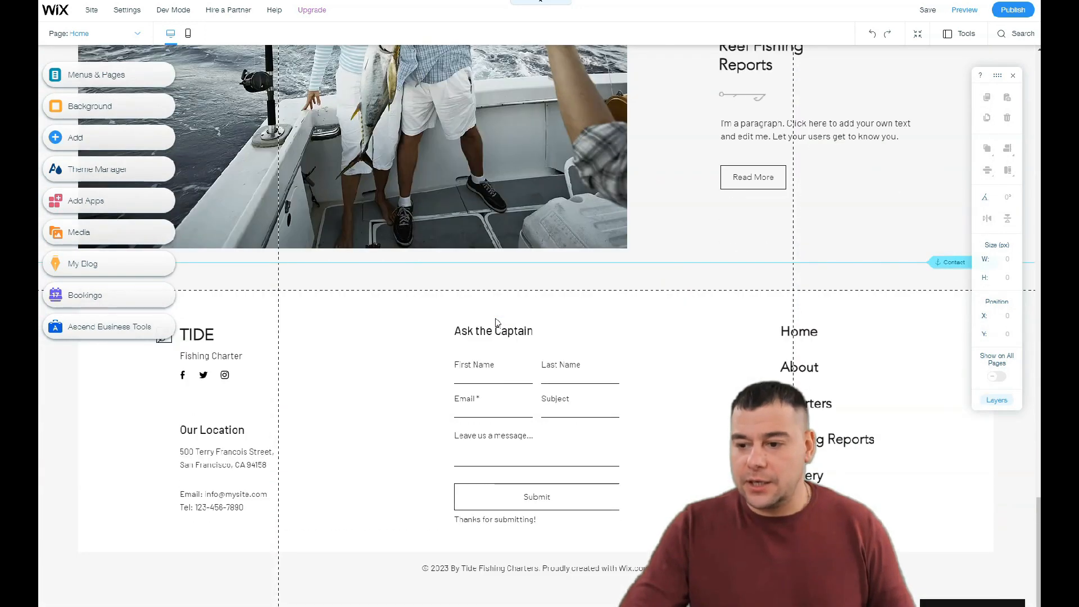
{"action": "scroll", "coordinate": [496, 320], "scroll_direction": "up", "scroll_amount": 20}
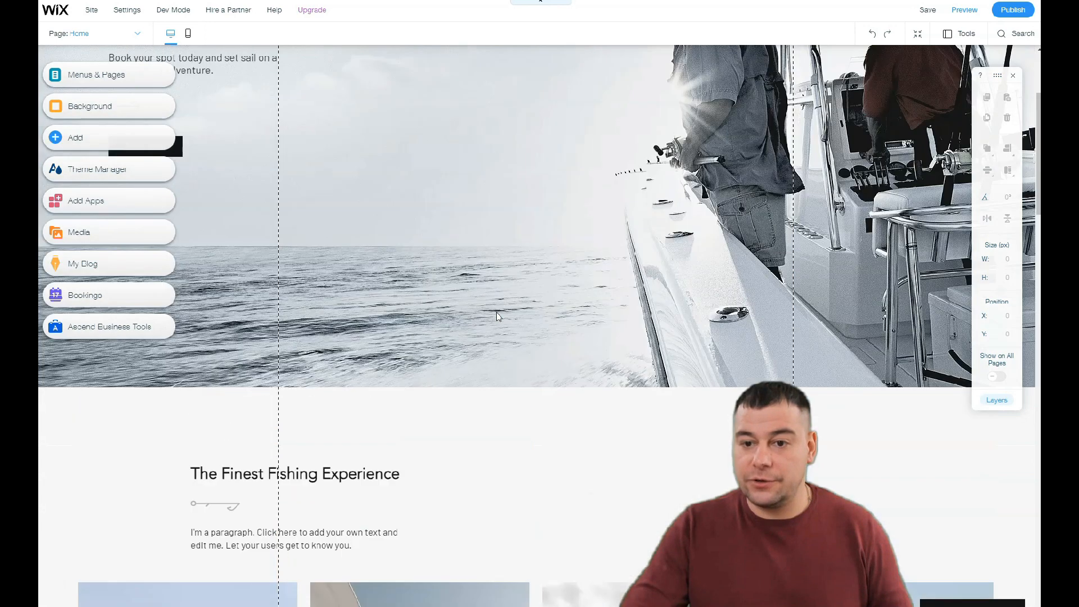
{"action": "scroll", "coordinate": [496, 317], "scroll_direction": "up", "scroll_amount": 4}
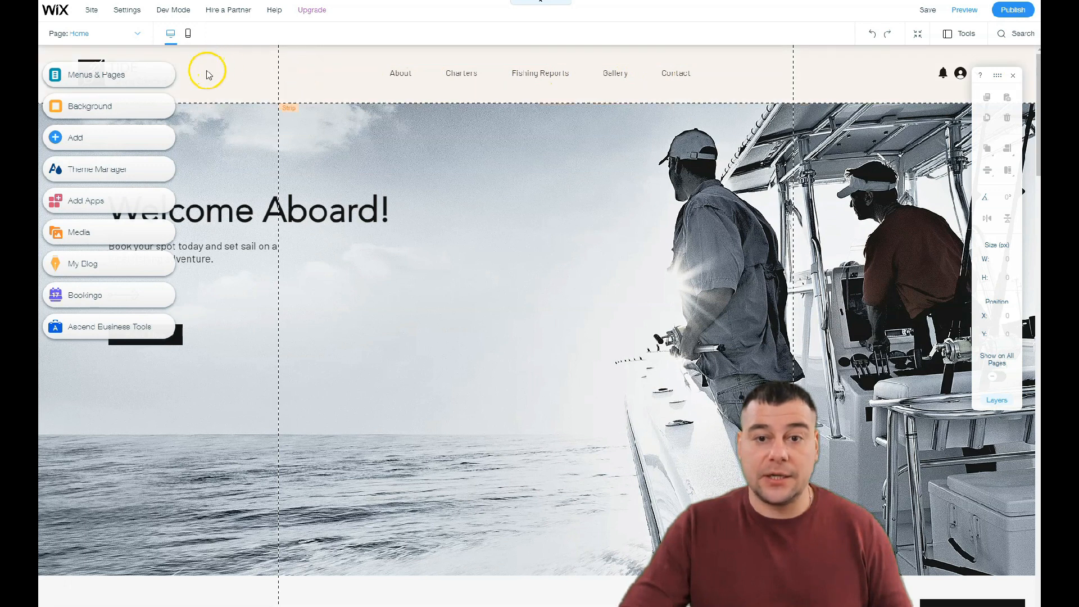
Switch to the mobile layout and examine how the home page's strips, text and photos are arranged on a phone
{"action": "left_click", "coordinate": [189, 41]}
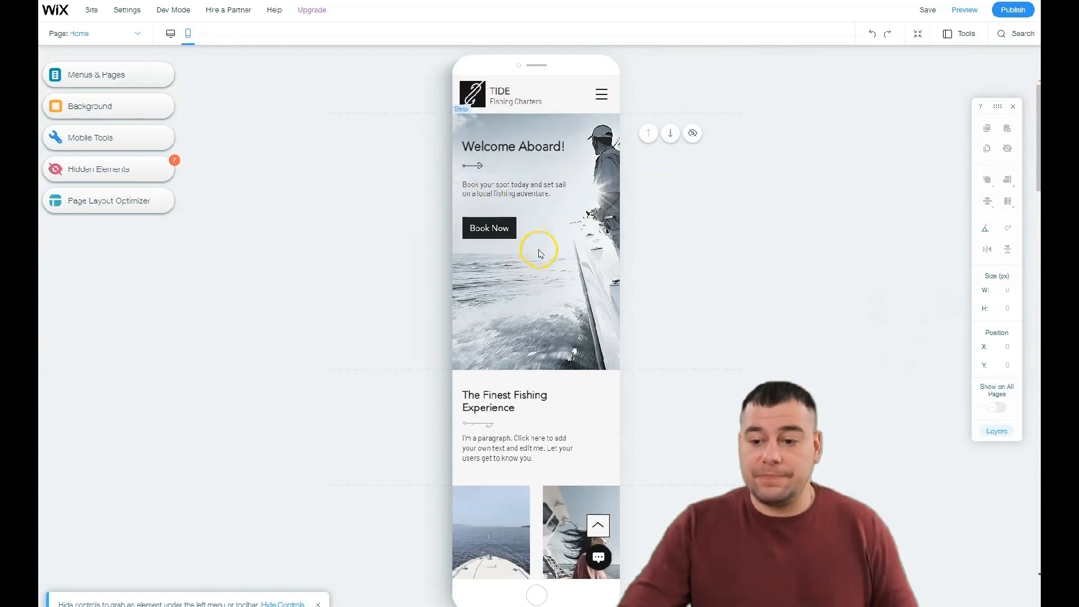
{"action": "scroll", "coordinate": [538, 253], "scroll_direction": "down", "scroll_amount": 8}
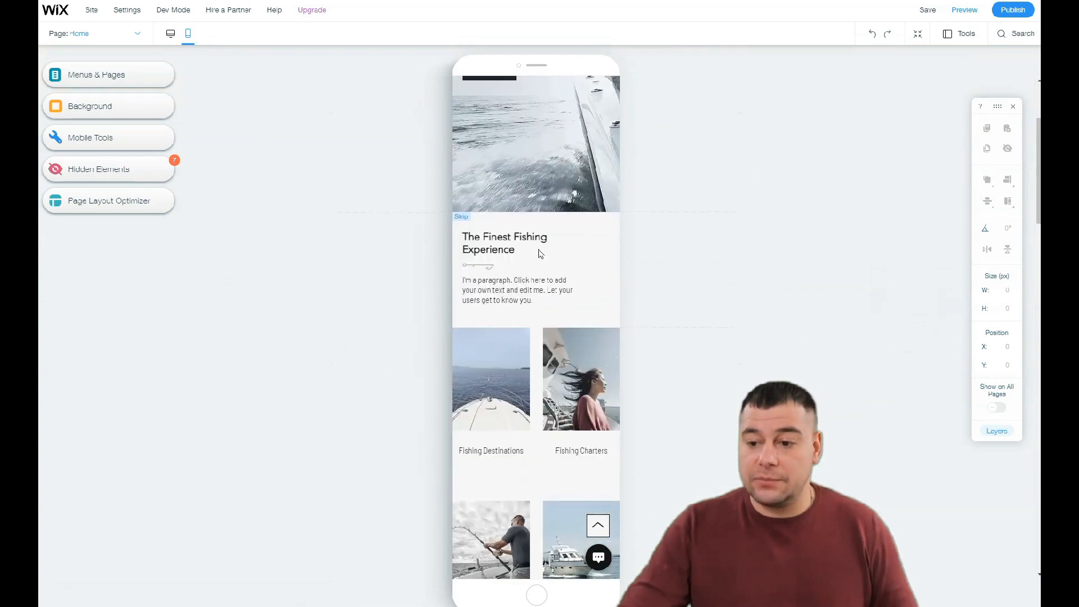
{"action": "scroll", "coordinate": [538, 252], "scroll_direction": "down", "scroll_amount": 6}
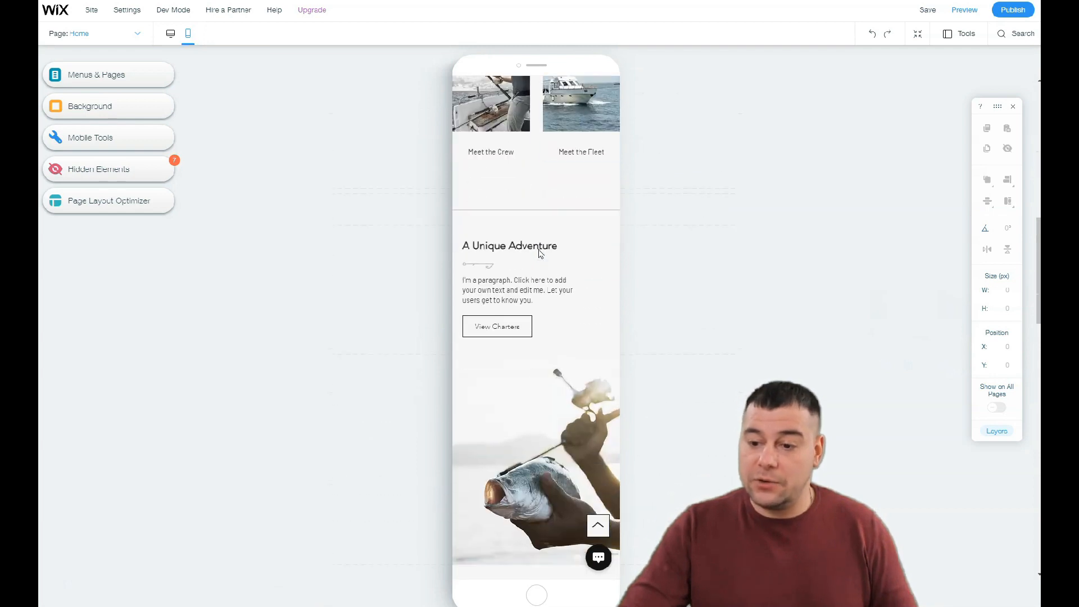
{"action": "scroll", "coordinate": [538, 249], "scroll_direction": "down", "scroll_amount": 2}
{"action": "scroll", "coordinate": [538, 250], "scroll_direction": "up", "scroll_amount": 15}
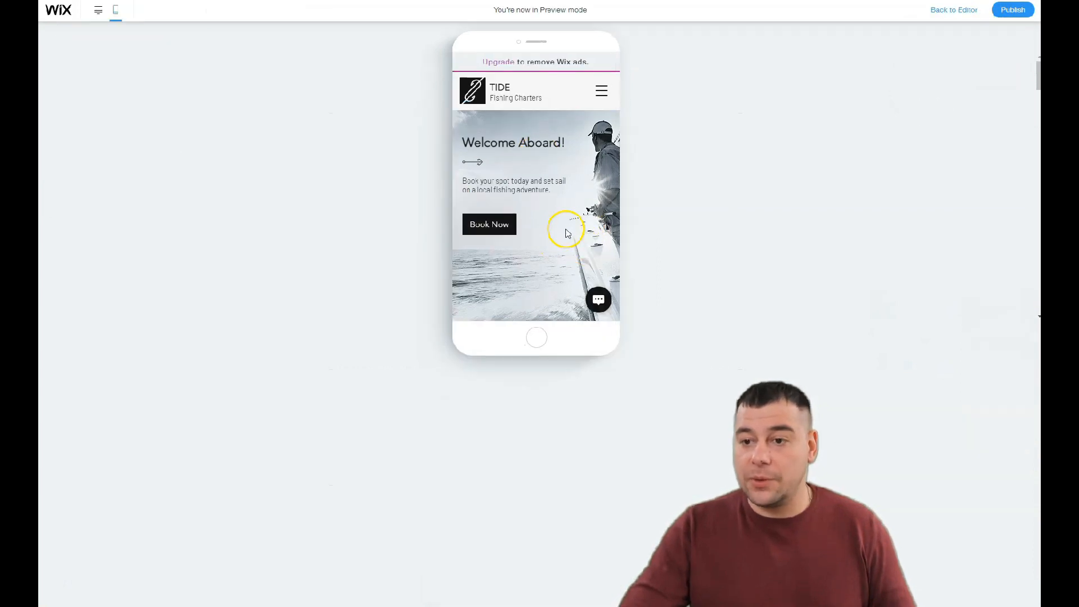
Look through the mobile home page in preview mode, and return to the editor, skipping the mobile introduction
{"action": "scroll", "coordinate": [554, 201], "scroll_direction": "down", "scroll_amount": 5}
{"action": "scroll", "coordinate": [553, 199], "scroll_direction": "down", "scroll_amount": 5}
{"action": "scroll", "coordinate": [552, 200], "scroll_direction": "up", "scroll_amount": 10}
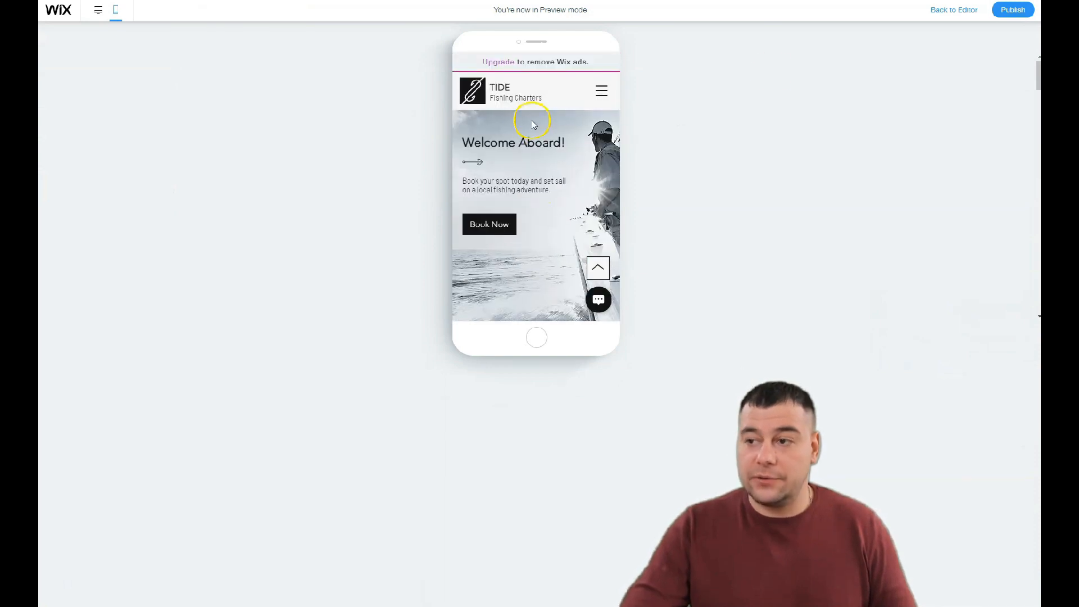
{"action": "left_click", "coordinate": [937, 14]}
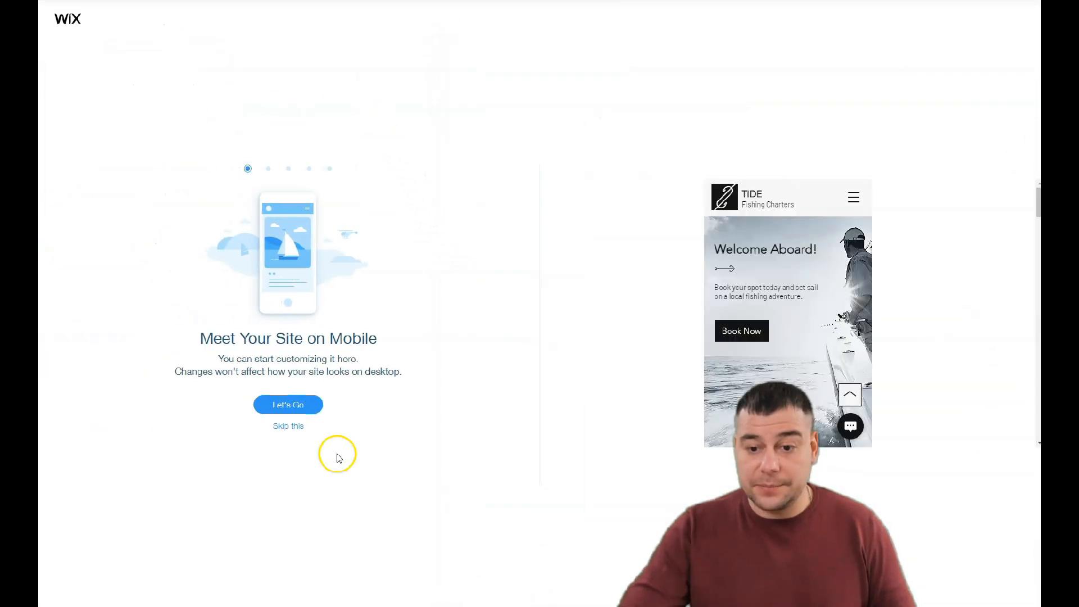
{"action": "left_click", "coordinate": [289, 426]}
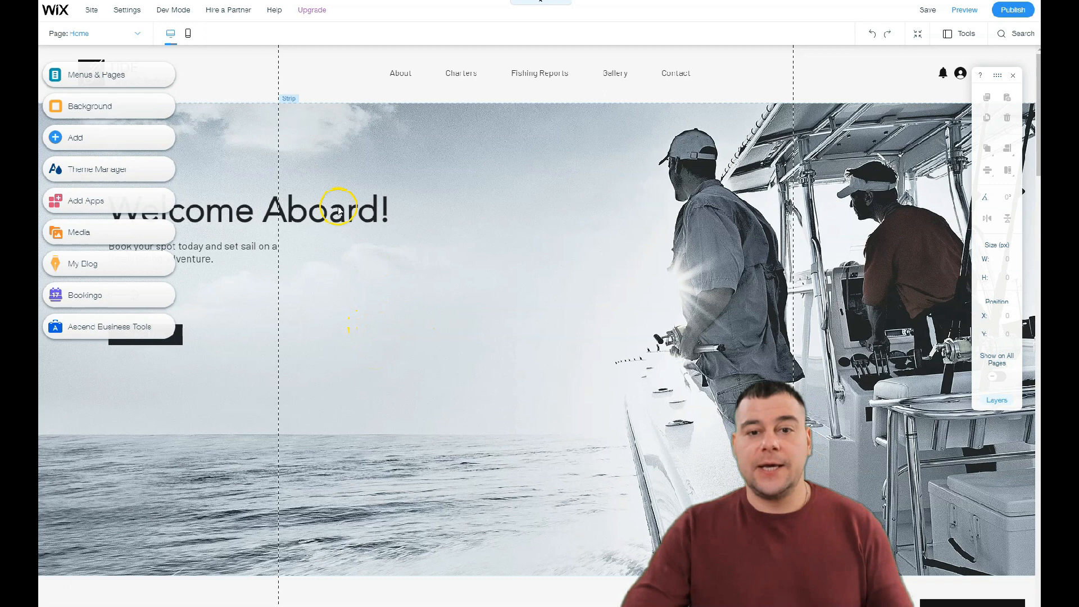
{"action": "left_click", "coordinate": [211, 150]}
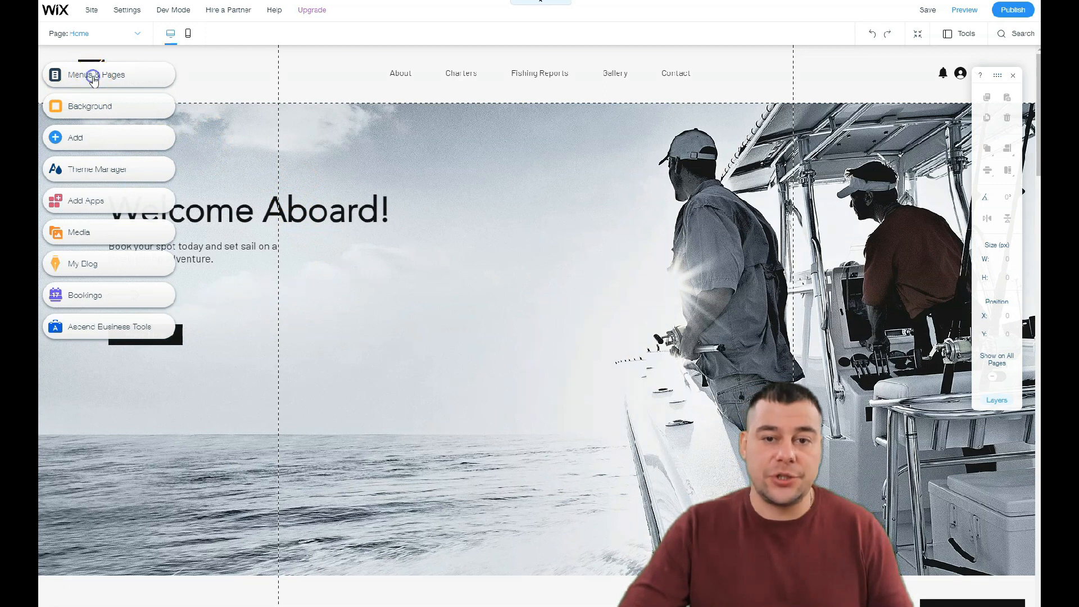
Delete the Charters page together with its Wix Bookings app
{"action": "left_click", "coordinate": [93, 79]}
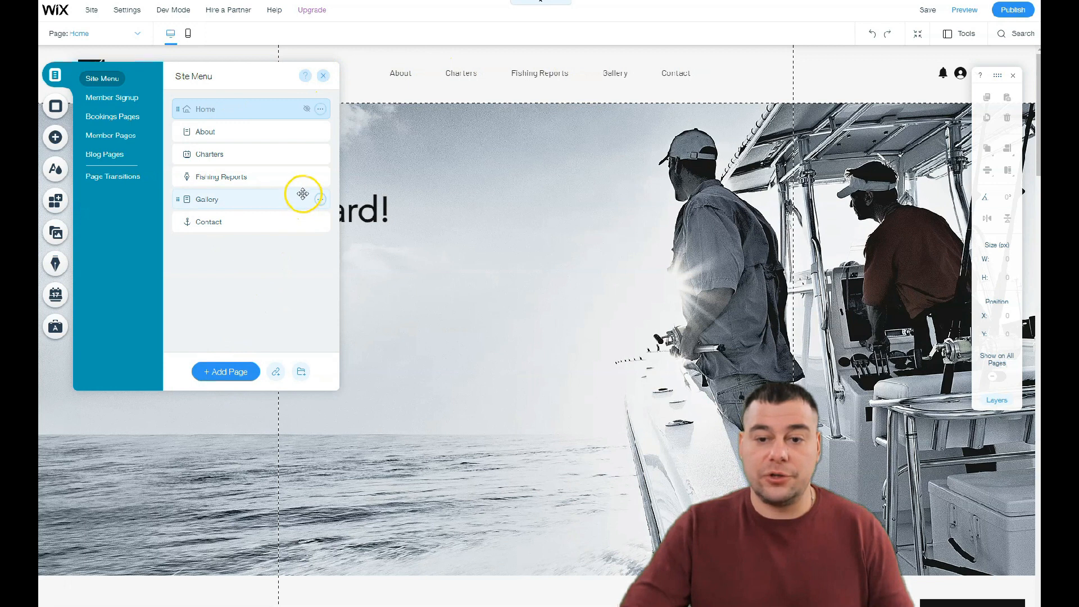
{"action": "left_click", "coordinate": [320, 155]}
{"action": "left_click", "coordinate": [355, 248]}
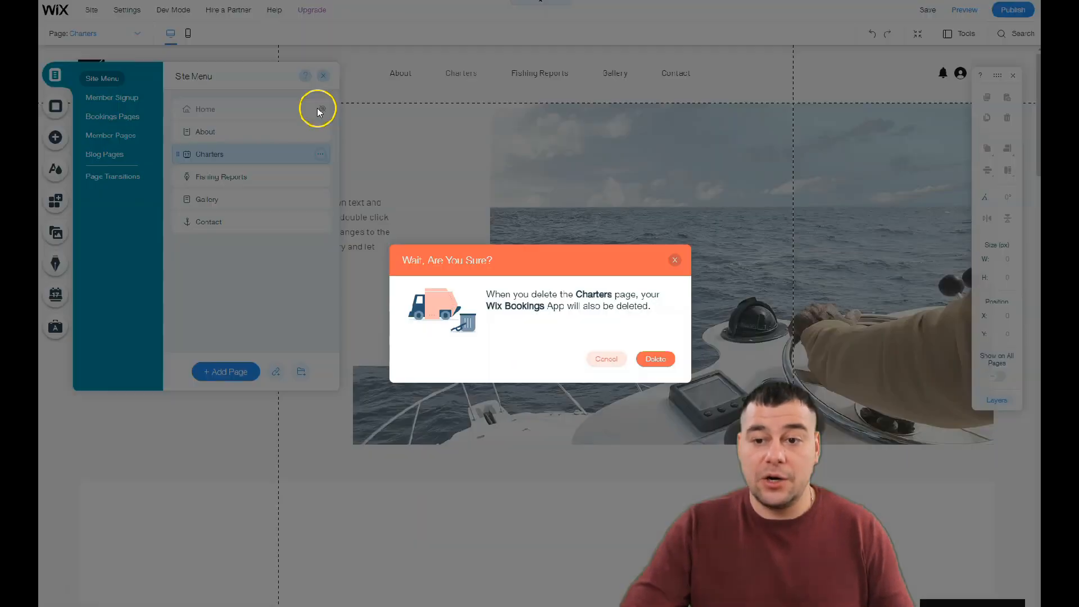
{"action": "left_click", "coordinate": [654, 360]}
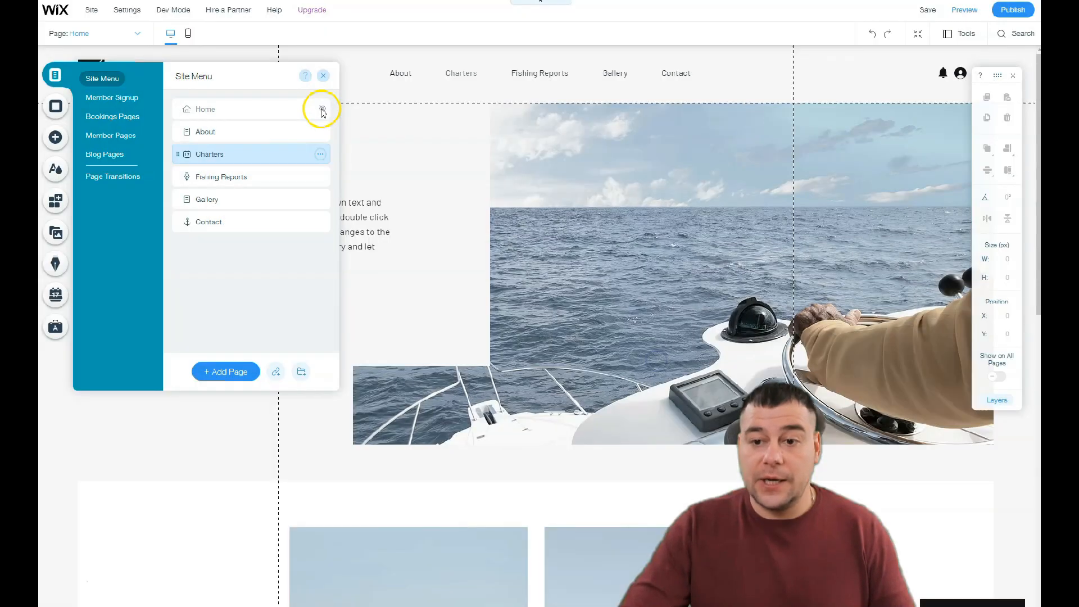
Review the Home page's settings for page info, layouts, permissions, Google SEO and social sharing
{"action": "left_click", "coordinate": [320, 110]}
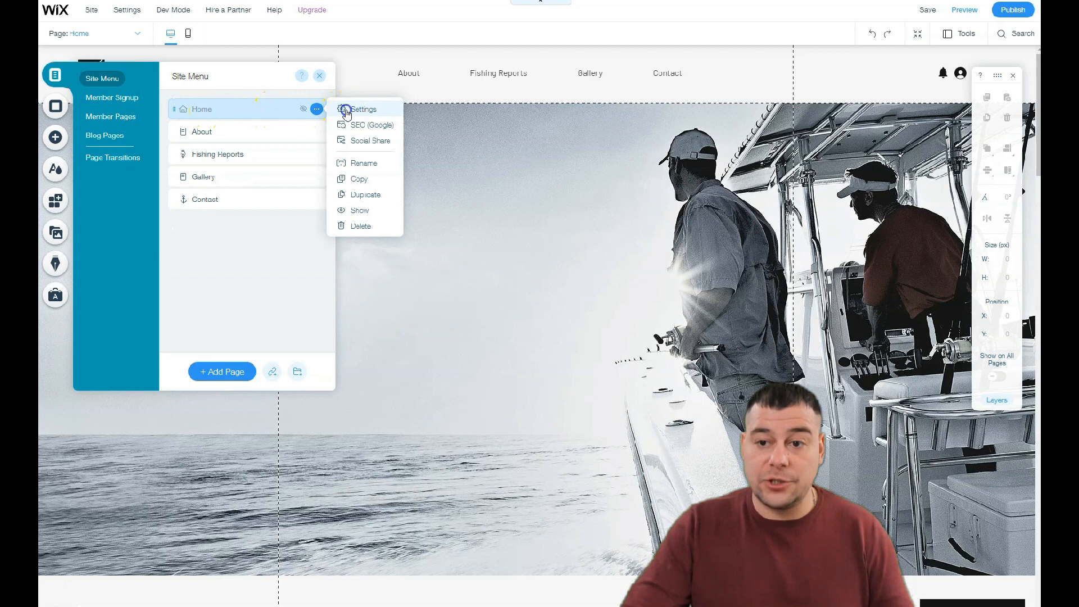
{"action": "left_click", "coordinate": [346, 110]}
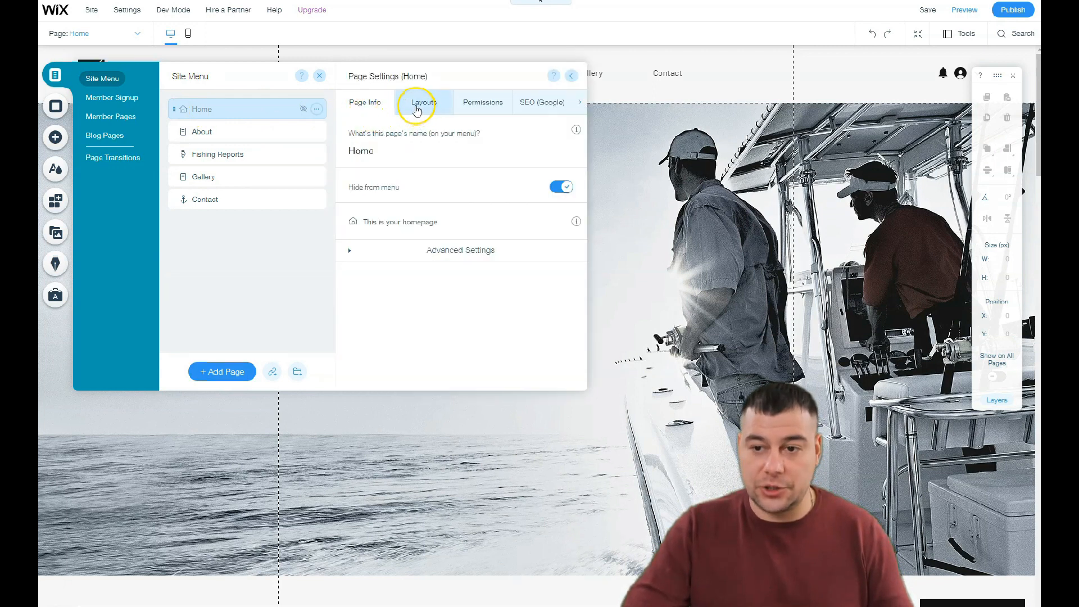
{"action": "left_click", "coordinate": [416, 106]}
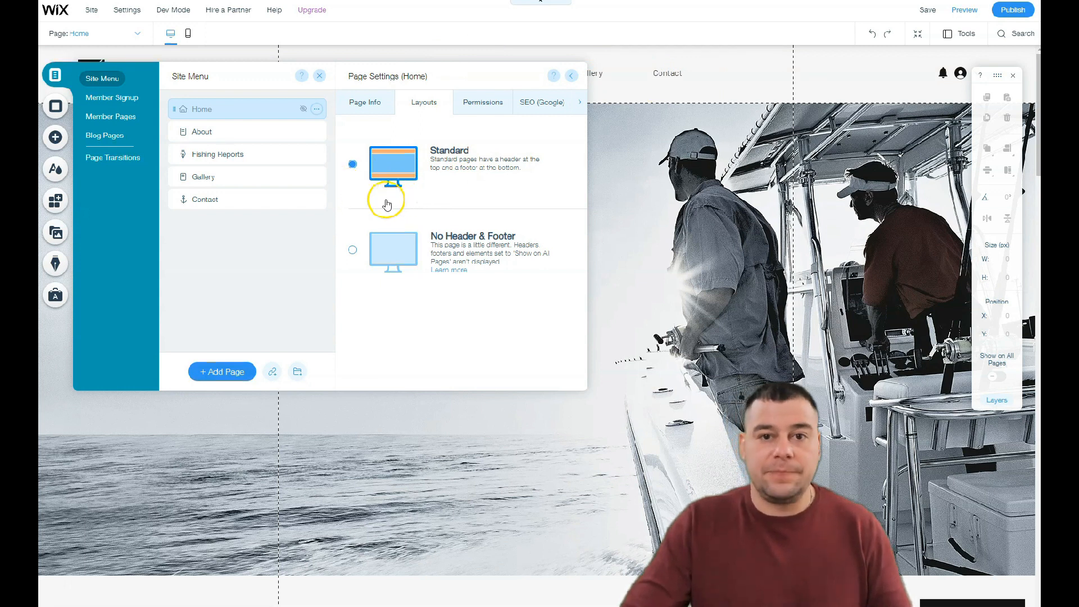
{"action": "left_click", "coordinate": [480, 106]}
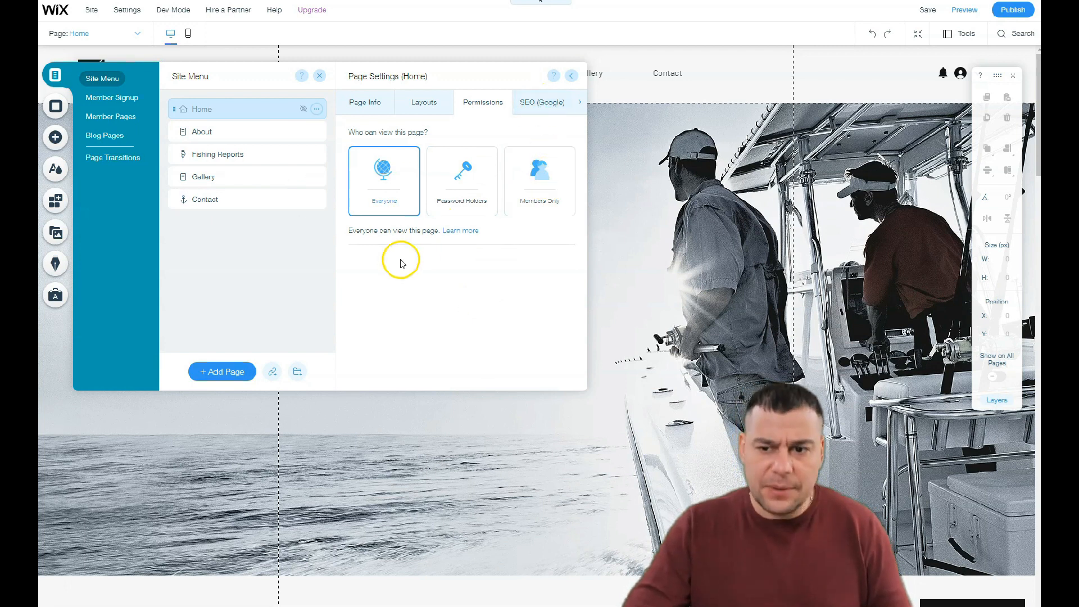
{"action": "left_click", "coordinate": [541, 108]}
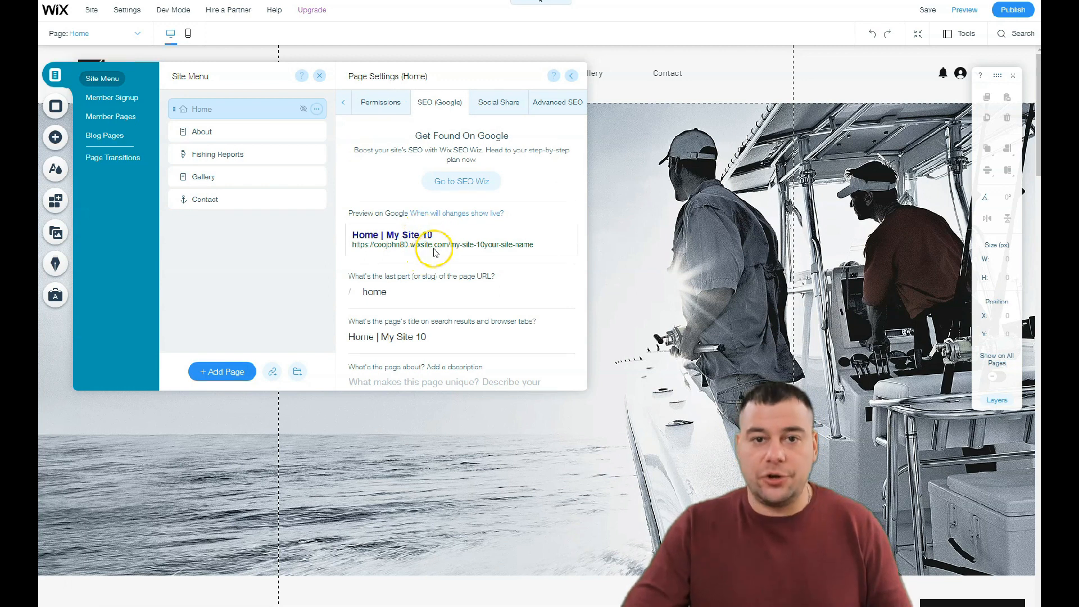
{"action": "scroll", "coordinate": [434, 253], "scroll_direction": "down", "scroll_amount": 3}
{"action": "scroll", "coordinate": [434, 253], "scroll_direction": "up", "scroll_amount": 3}
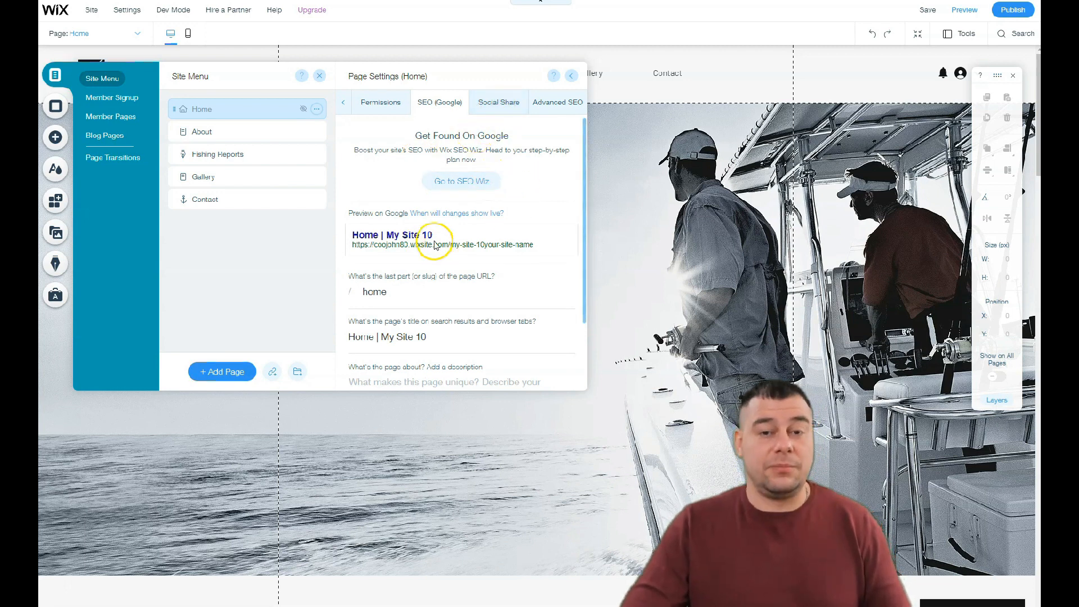
{"action": "left_click", "coordinate": [502, 105]}
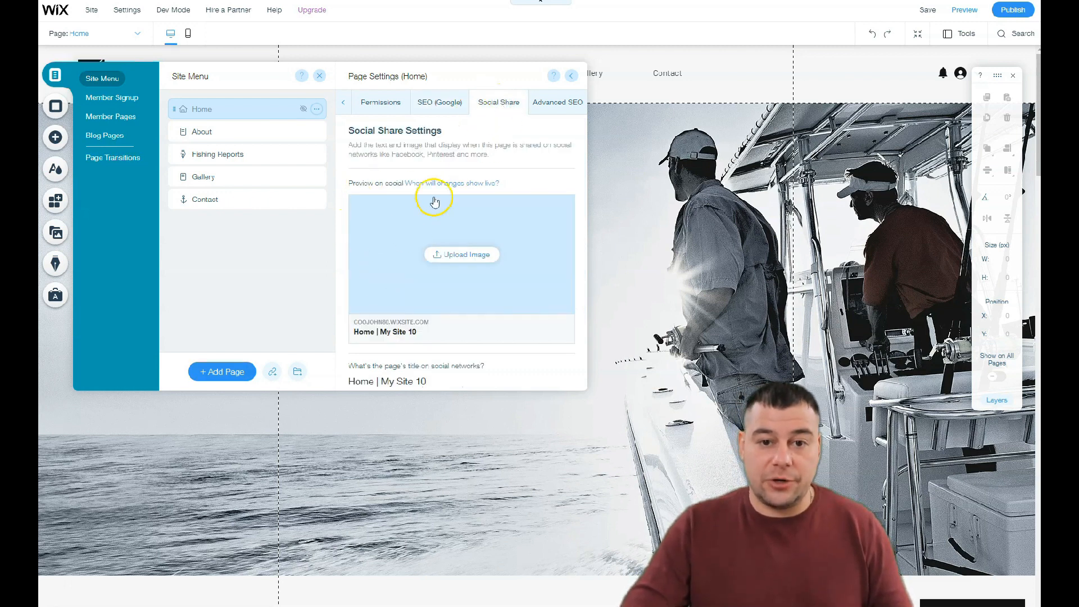
{"action": "mouse_move", "coordinate": [477, 188]}
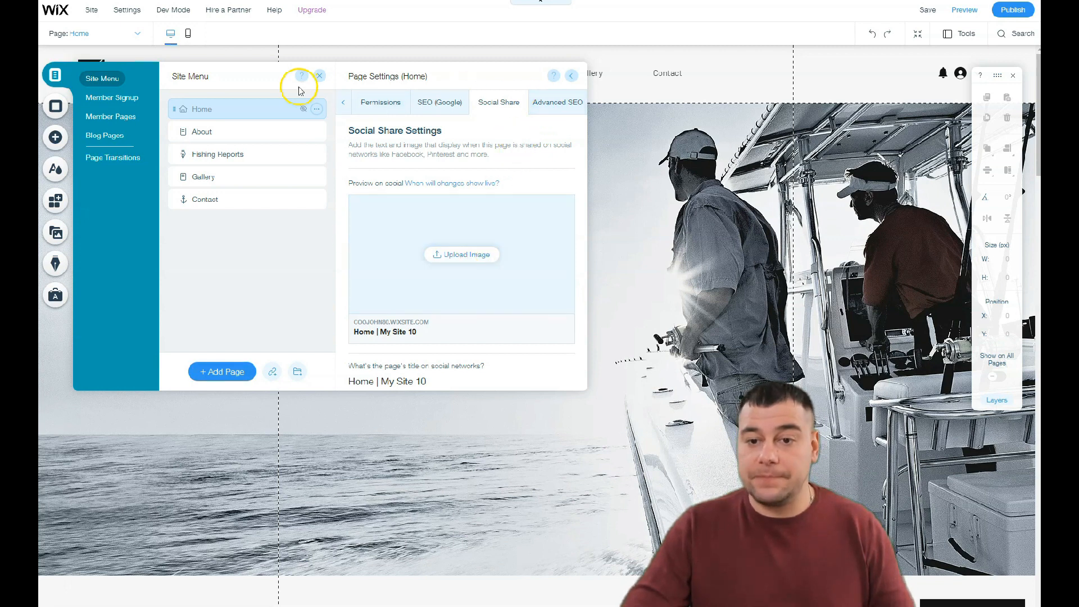
{"action": "left_click", "coordinate": [319, 77]}
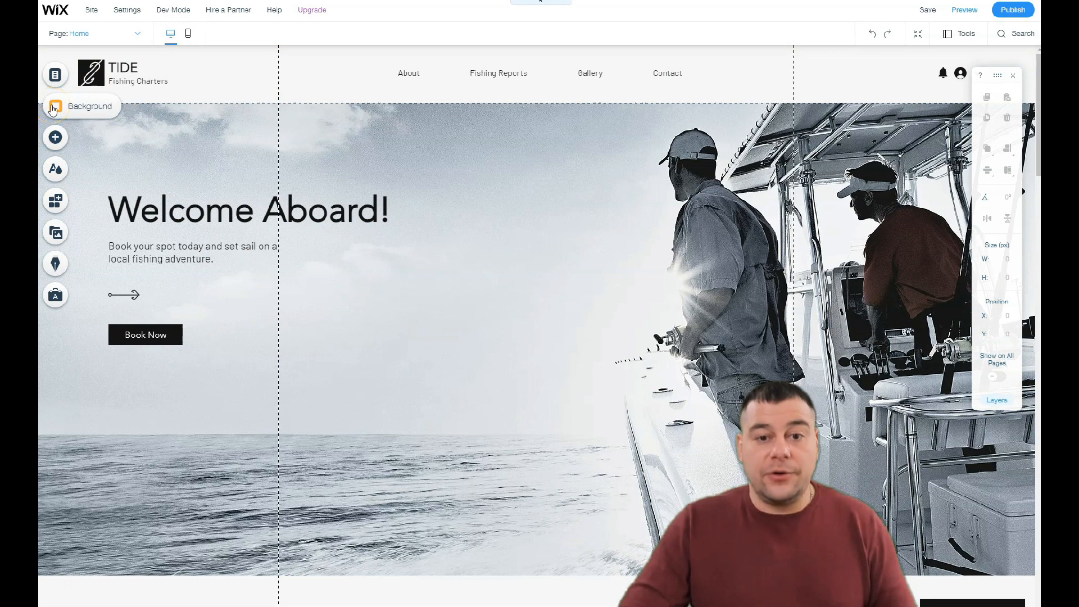
Open the site colors and show the list of alternative color themes
{"action": "left_click", "coordinate": [54, 138]}
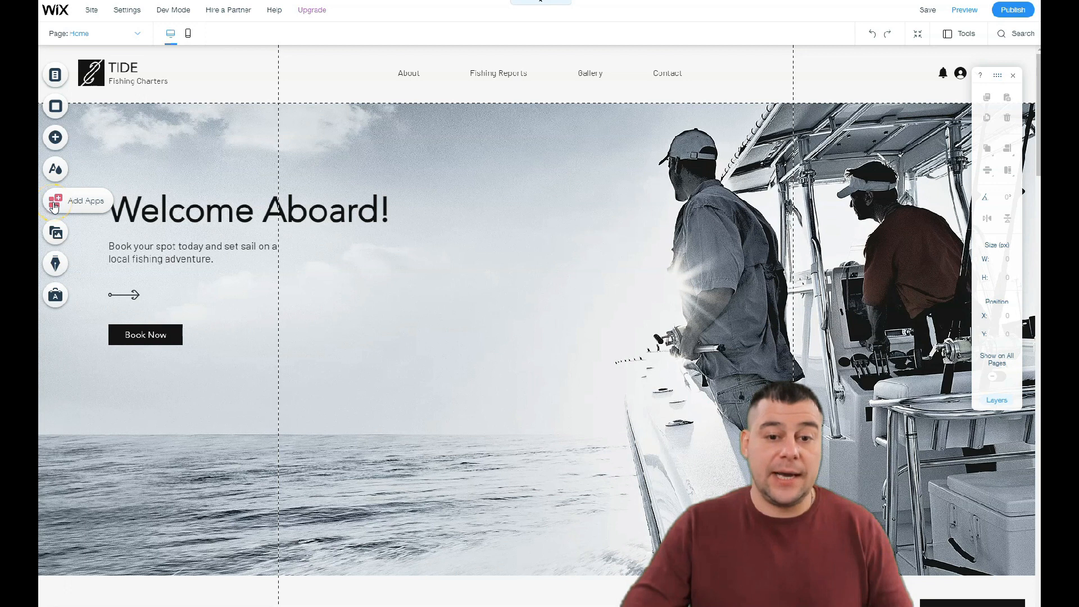
{"action": "left_click", "coordinate": [54, 172]}
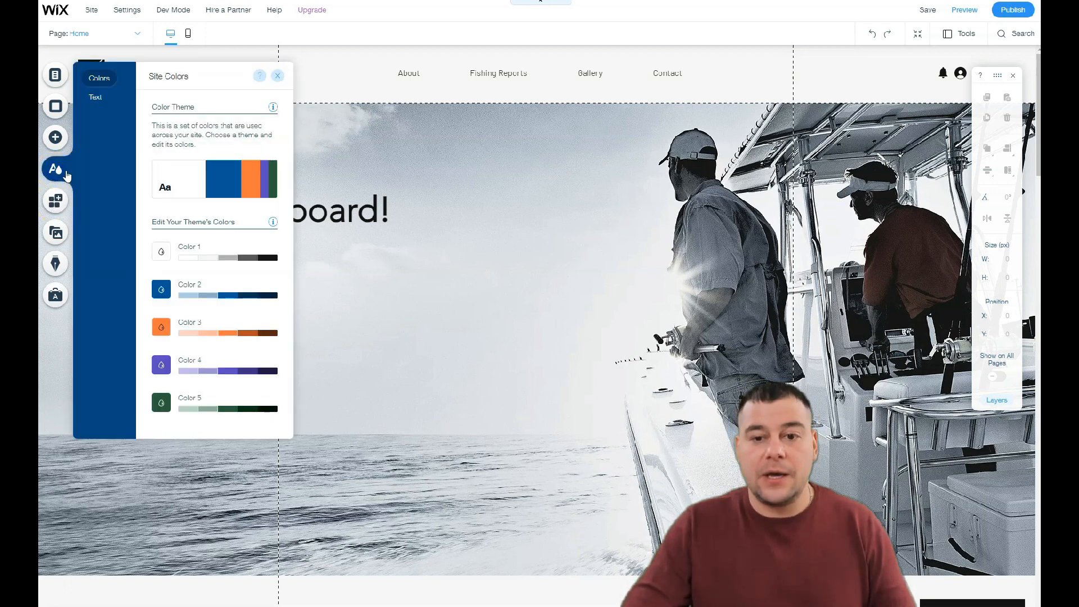
{"action": "left_click", "coordinate": [196, 181]}
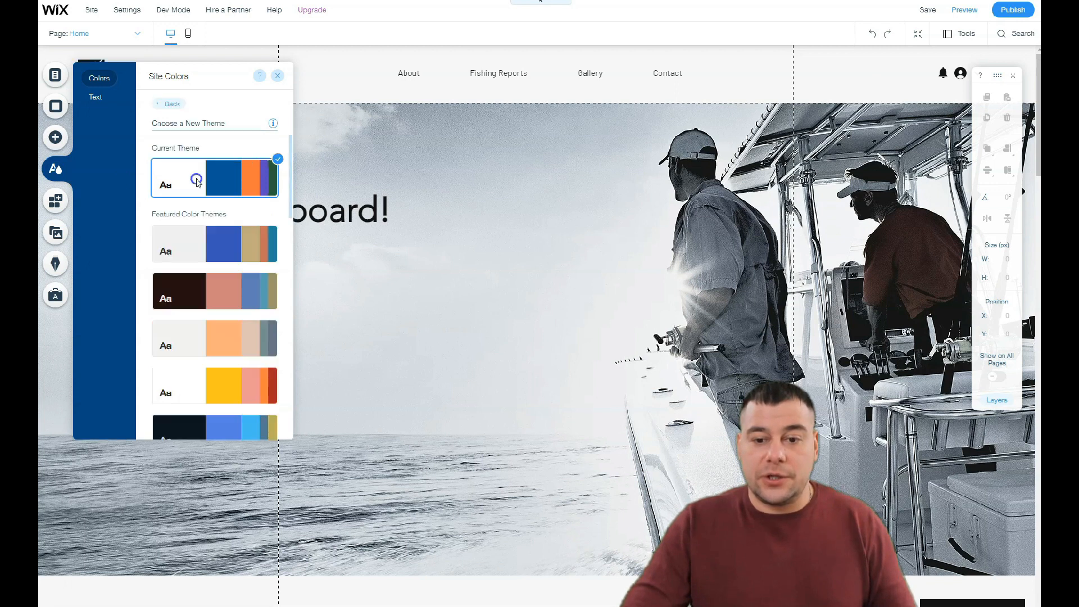
Try out several light and dark featured color themes on the site
{"action": "left_click", "coordinate": [193, 241]}
{"action": "left_click", "coordinate": [196, 287]}
{"action": "left_click", "coordinate": [187, 347]}
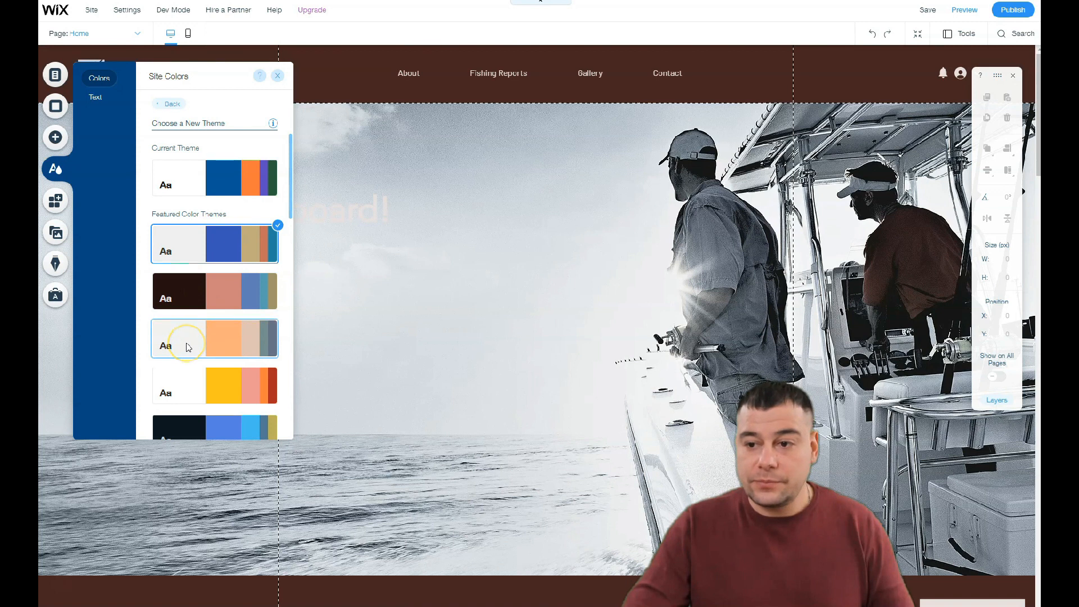
{"action": "left_click", "coordinate": [192, 385]}
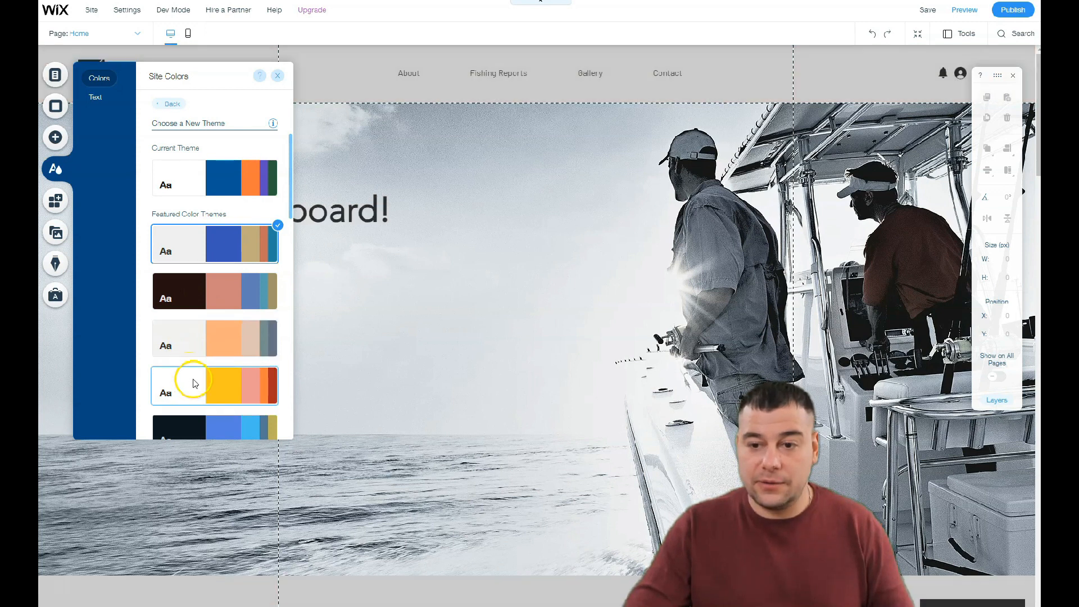
{"action": "scroll", "coordinate": [192, 371], "scroll_direction": "down", "scroll_amount": 5}
{"action": "left_click", "coordinate": [189, 222]}
{"action": "left_click", "coordinate": [195, 263]}
{"action": "left_click", "coordinate": [190, 308]}
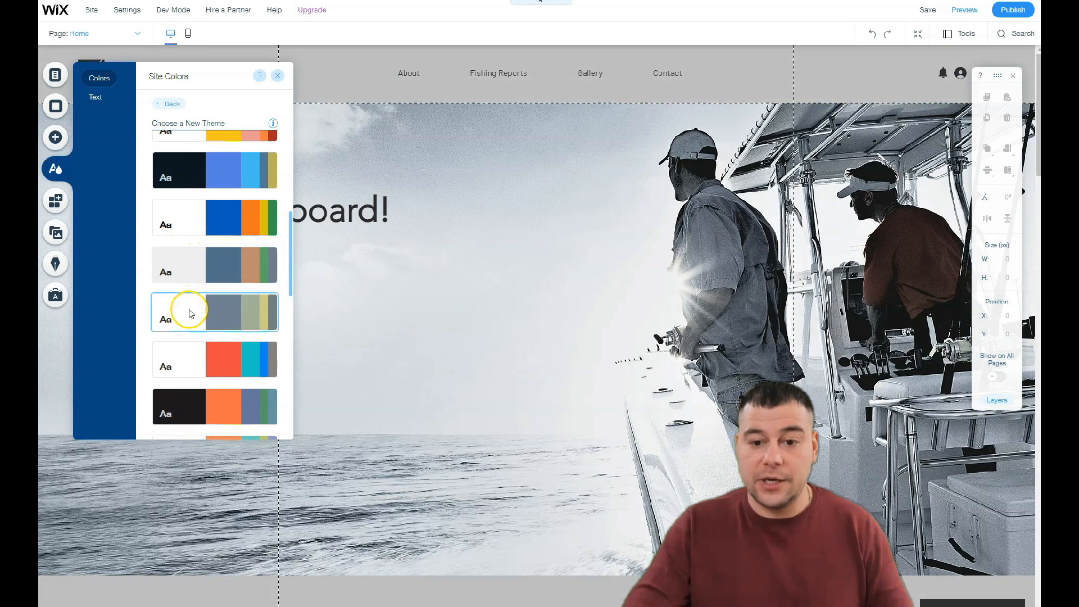
{"action": "left_click", "coordinate": [193, 348]}
{"action": "left_click", "coordinate": [213, 416]}
{"action": "scroll", "coordinate": [209, 407], "scroll_direction": "down", "scroll_amount": 3}
Apply the featured color theme with a near-black base and orange, blue and green accents to the site
{"action": "left_click", "coordinate": [181, 305]}
{"action": "left_click", "coordinate": [183, 249]}
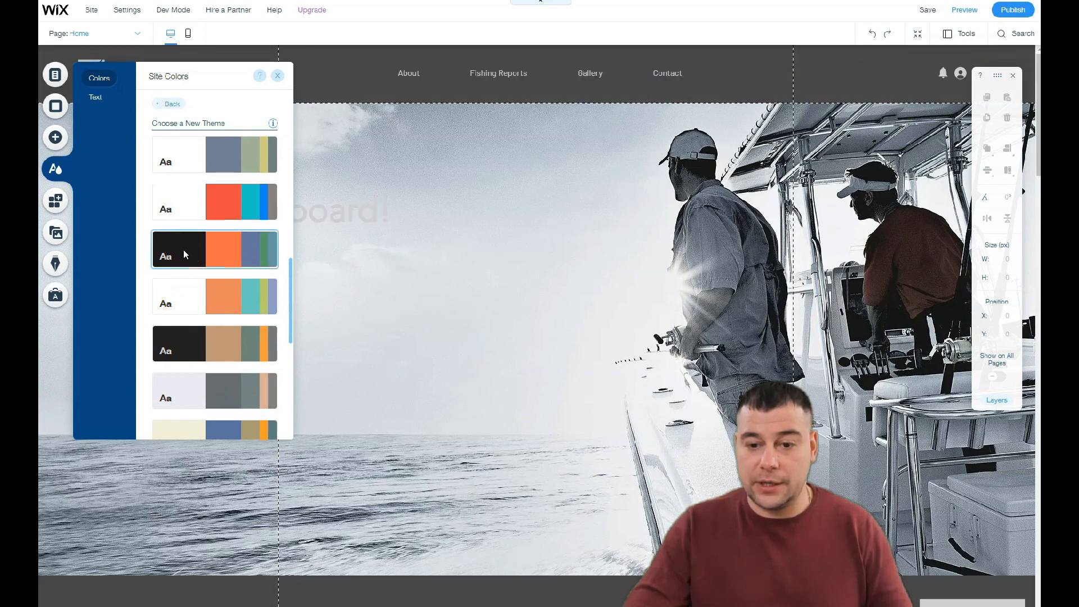
{"action": "left_click", "coordinate": [190, 395]}
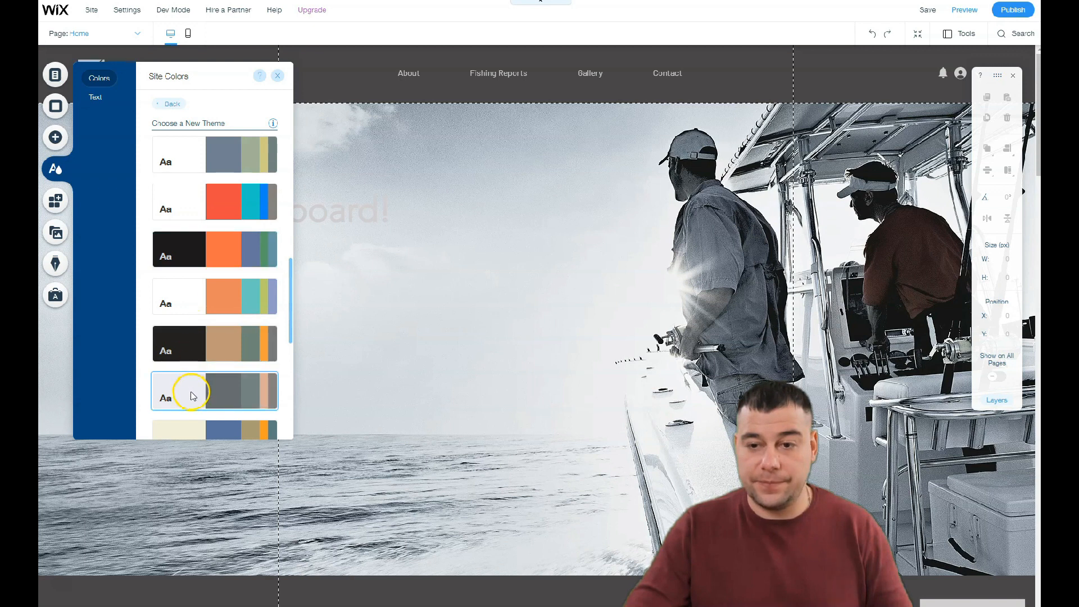
{"action": "left_click", "coordinate": [183, 255]}
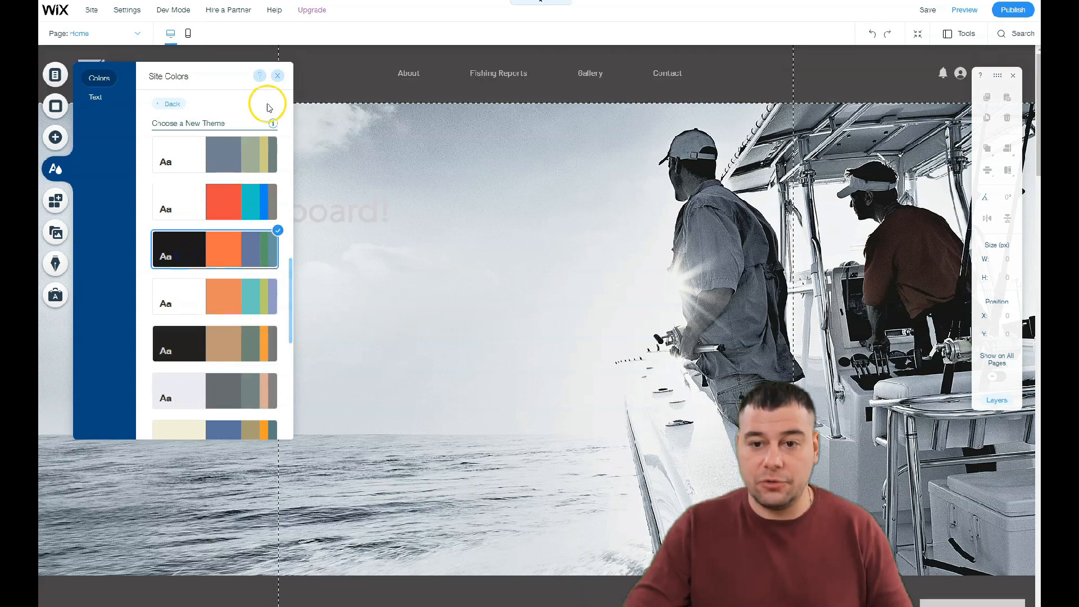
Review the site's text themes and examine the font, size and color settings of Heading 1
{"action": "left_click", "coordinate": [100, 97]}
{"action": "left_click", "coordinate": [191, 137]}
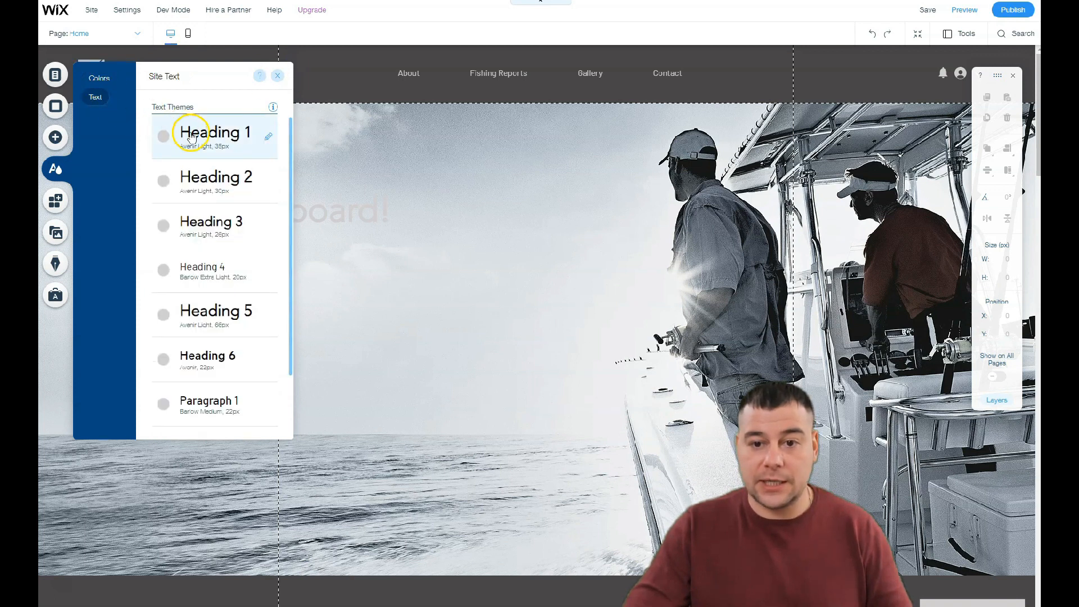
{"action": "left_click", "coordinate": [366, 251]}
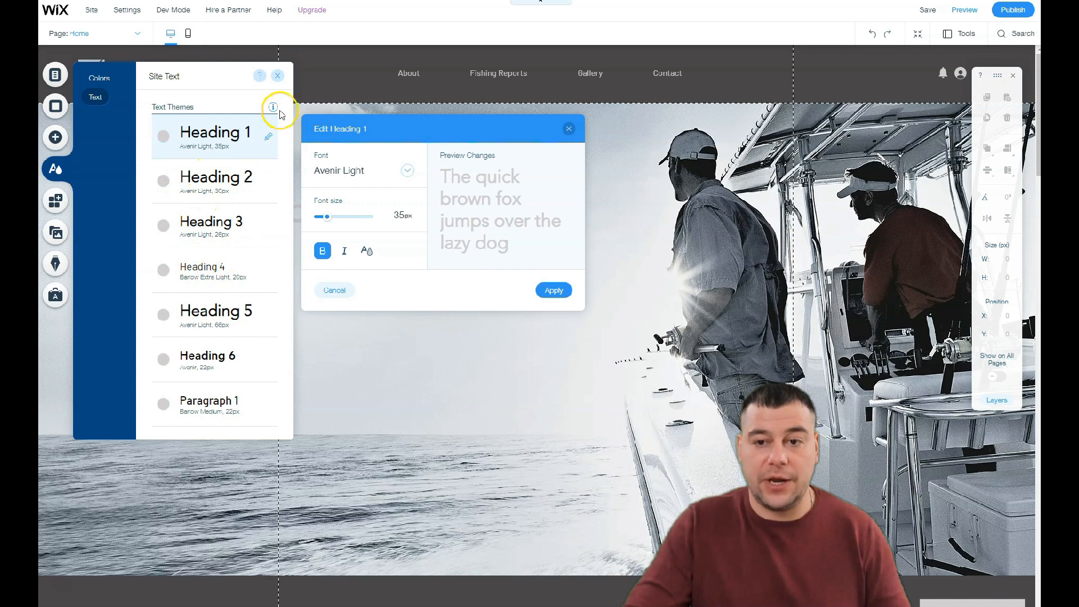
{"action": "left_click", "coordinate": [277, 76]}
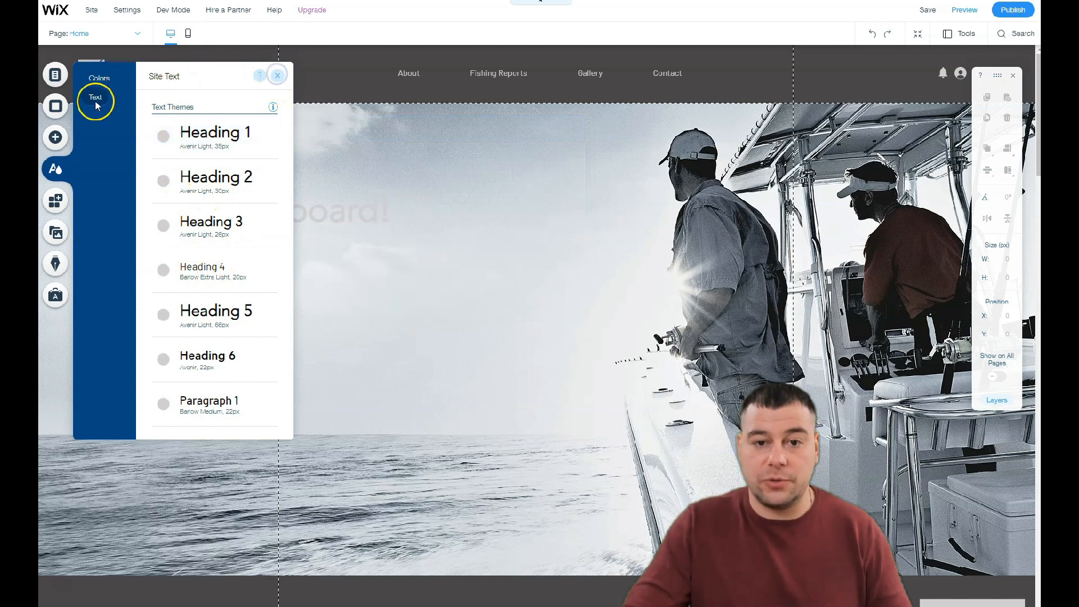
{"action": "left_click", "coordinate": [388, 202]}
Try different gray, green and blue site colors as the Home page's background color
{"action": "left_click", "coordinate": [55, 106]}
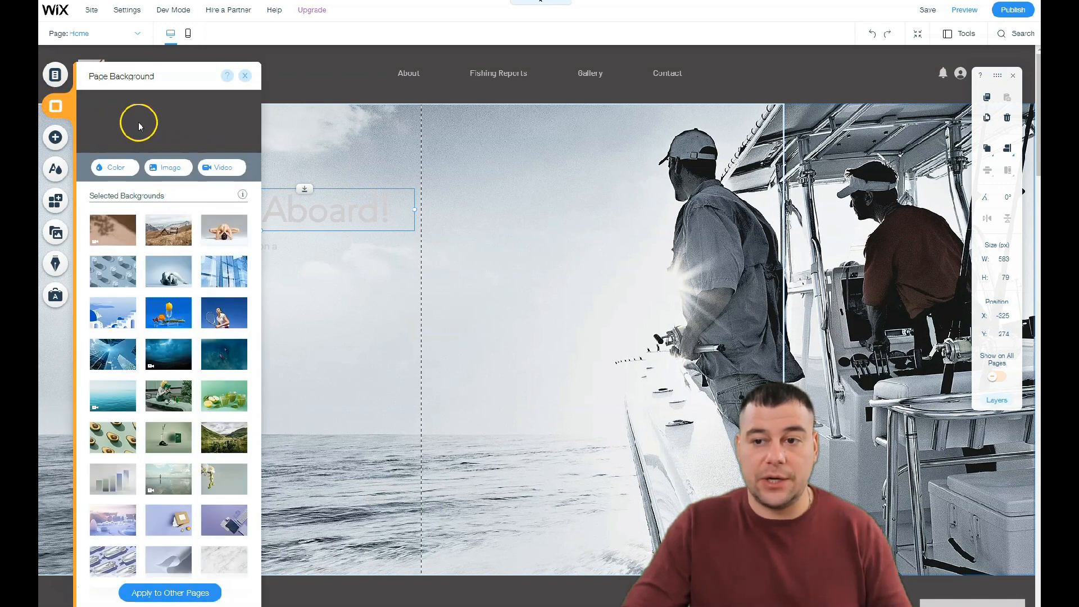
{"action": "left_click", "coordinate": [119, 166]}
{"action": "left_click", "coordinate": [132, 248]}
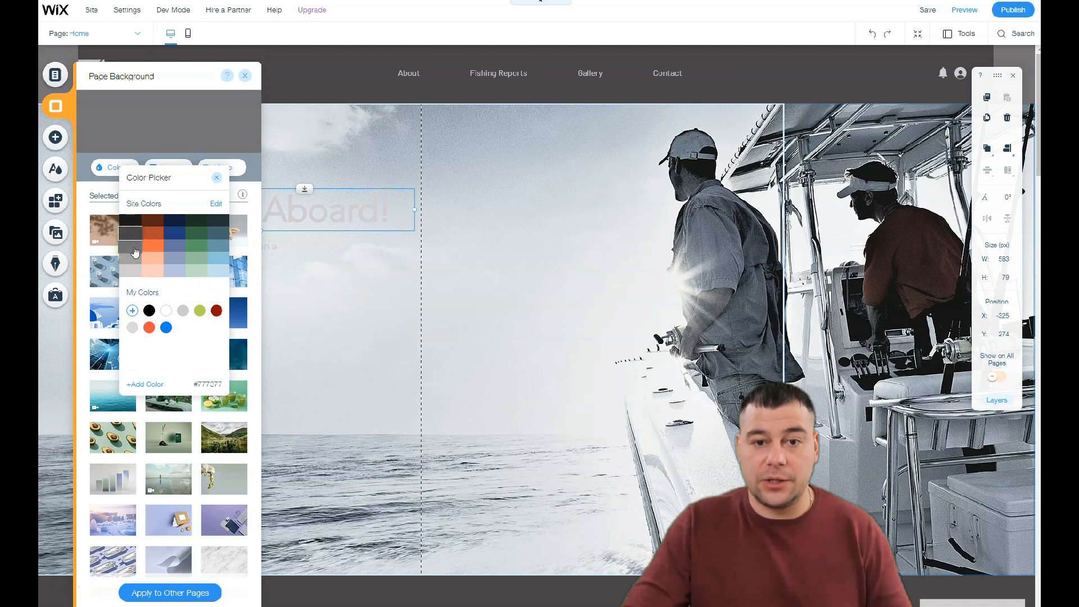
{"action": "left_click", "coordinate": [136, 261]}
{"action": "left_click", "coordinate": [134, 276]}
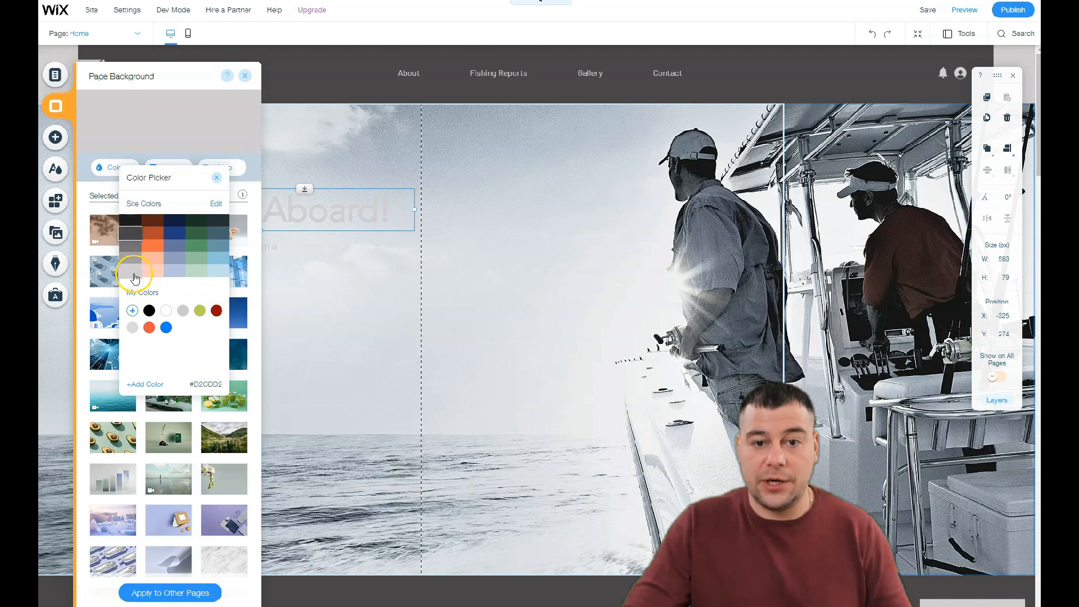
{"action": "left_click", "coordinate": [136, 254]}
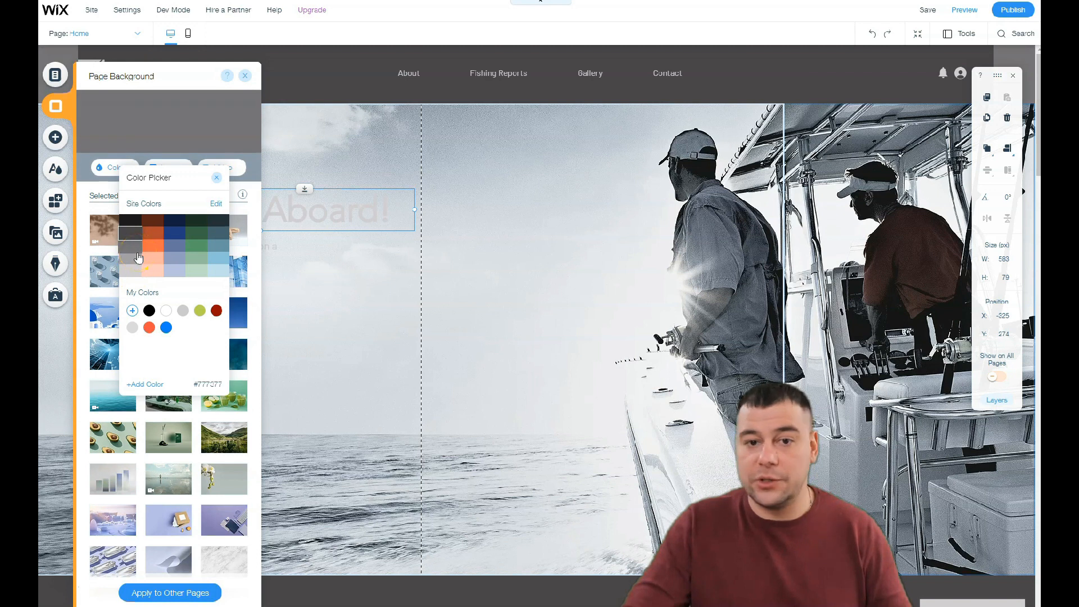
{"action": "left_click", "coordinate": [141, 260]}
{"action": "left_click", "coordinate": [200, 263]}
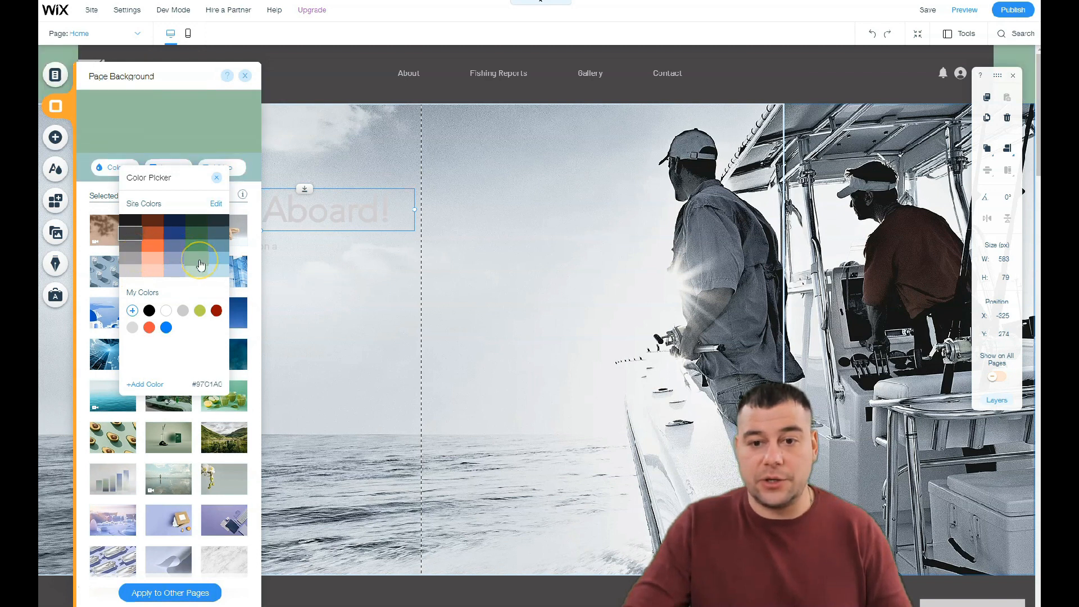
{"action": "left_click", "coordinate": [218, 262]}
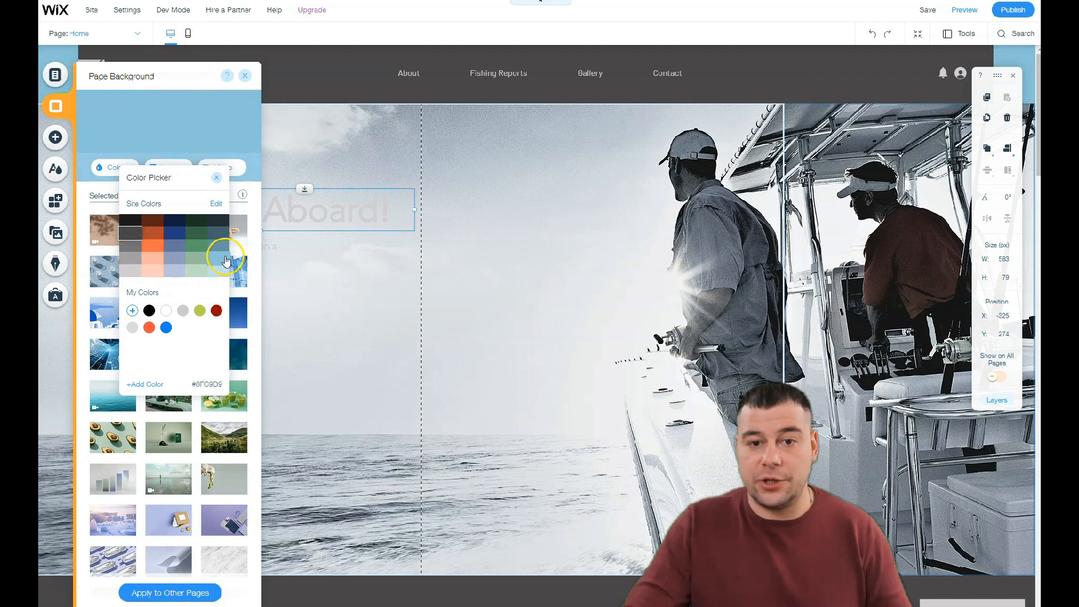
{"action": "left_click", "coordinate": [226, 274]}
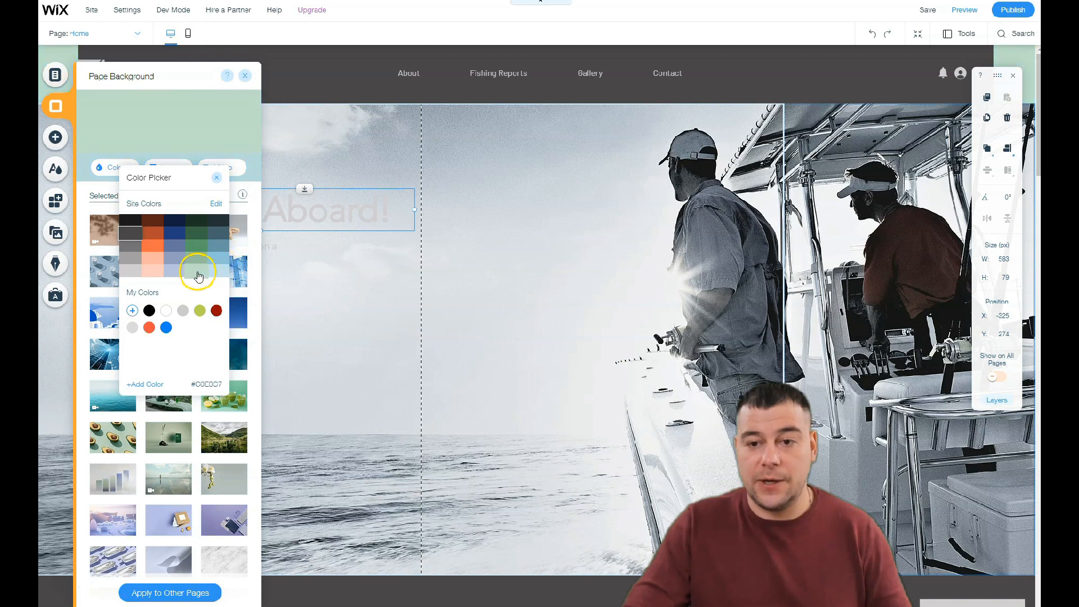
{"action": "left_click", "coordinate": [198, 221]}
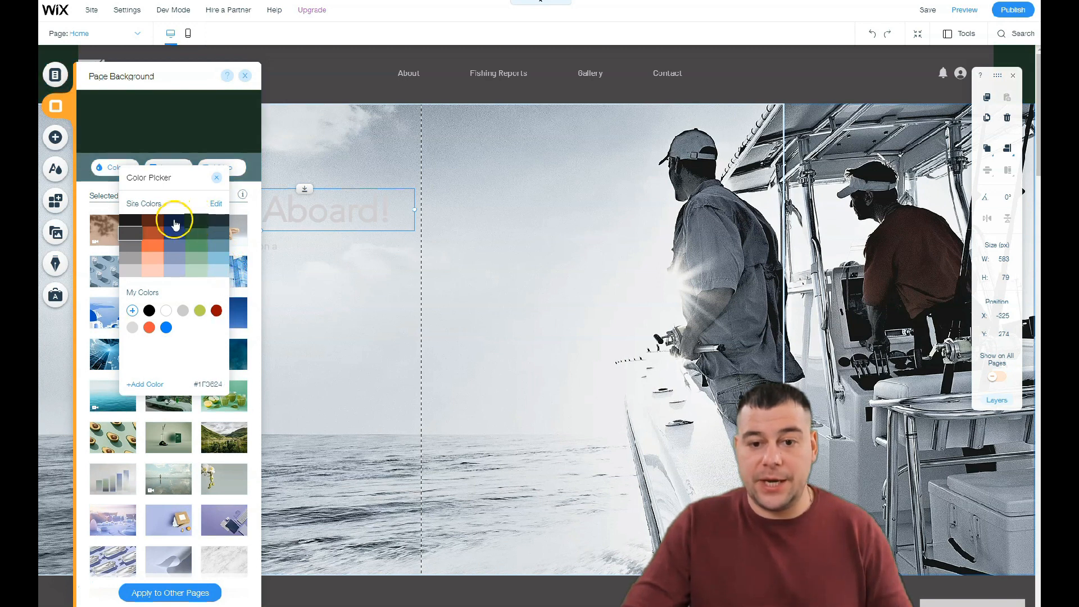
Set the page background back to the dark gray site color and close the background settings
{"action": "left_click", "coordinate": [134, 235]}
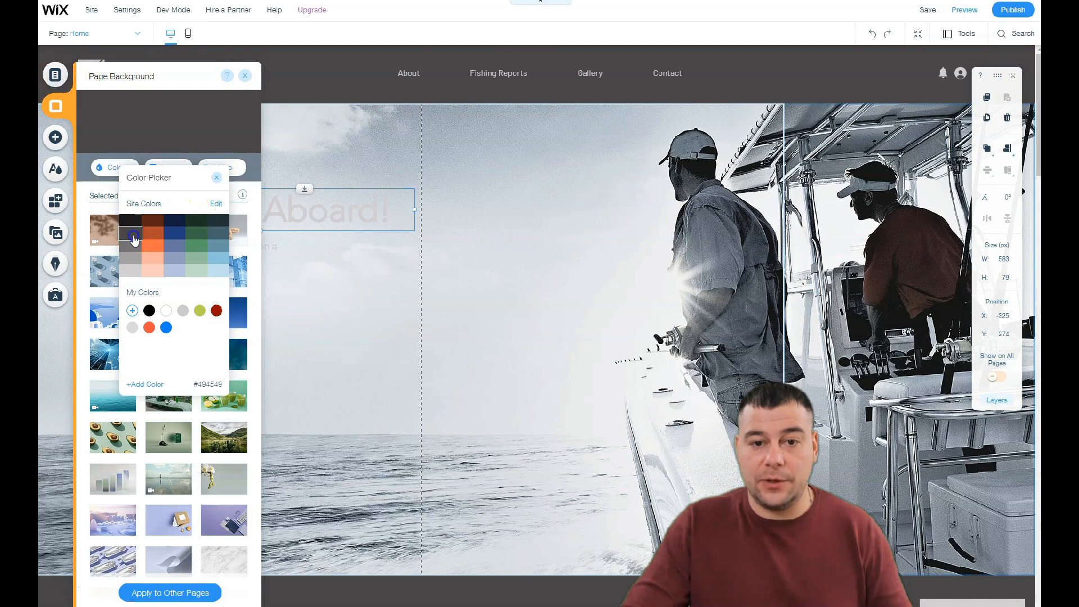
{"action": "left_click", "coordinate": [244, 76]}
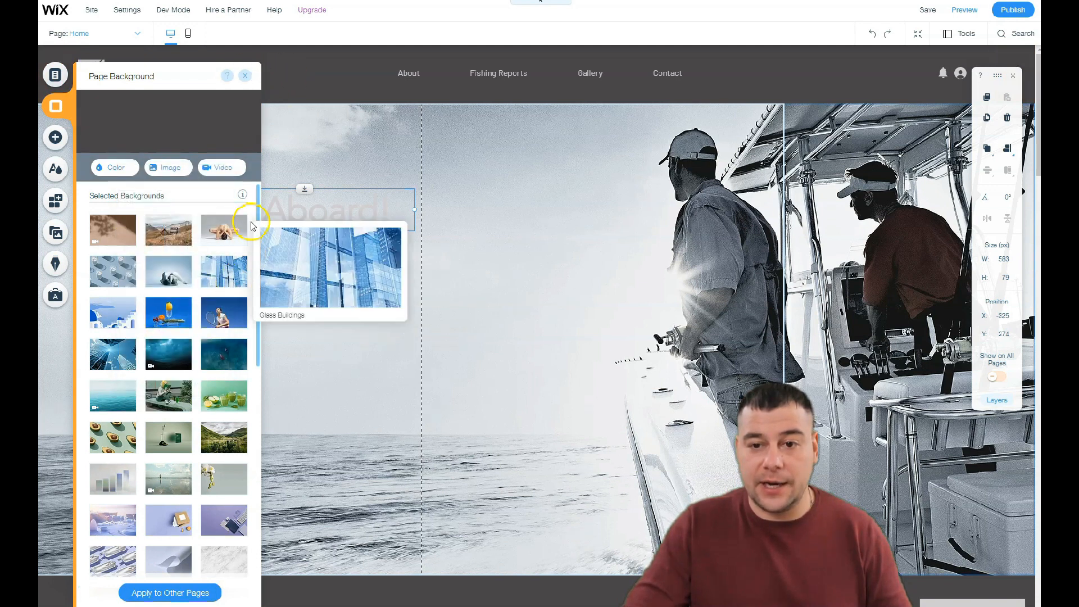
{"action": "left_click", "coordinate": [245, 77]}
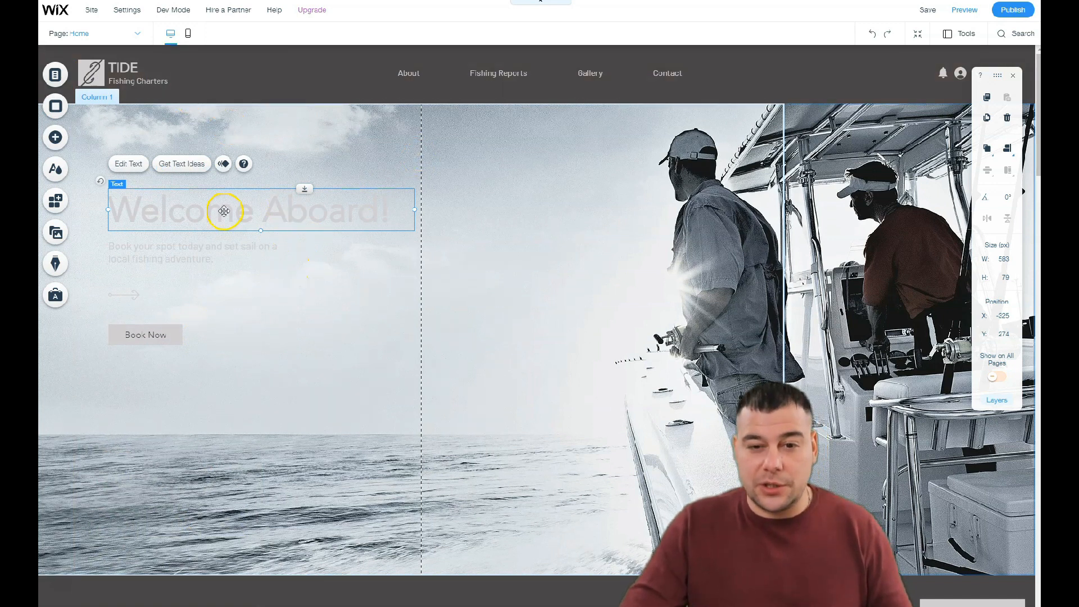
Apply the Heading 1 theme to the "Welcome Aboard!" title and set its font size to 62 px
{"action": "double_click", "coordinate": [224, 212]}
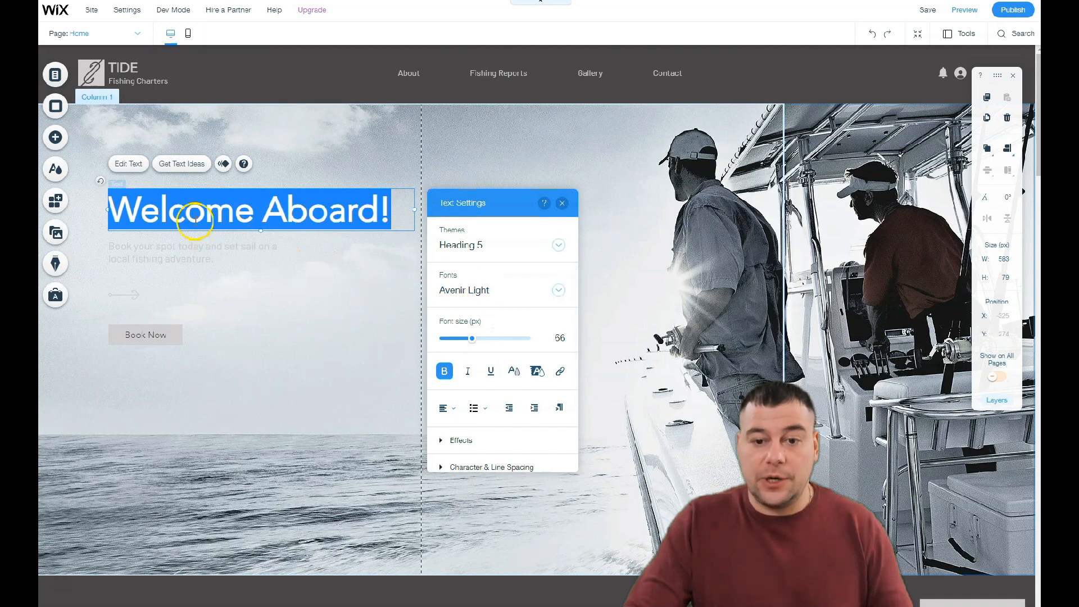
{"action": "left_click_drag", "start_coordinate": [474, 343], "coordinate": [472, 344]}
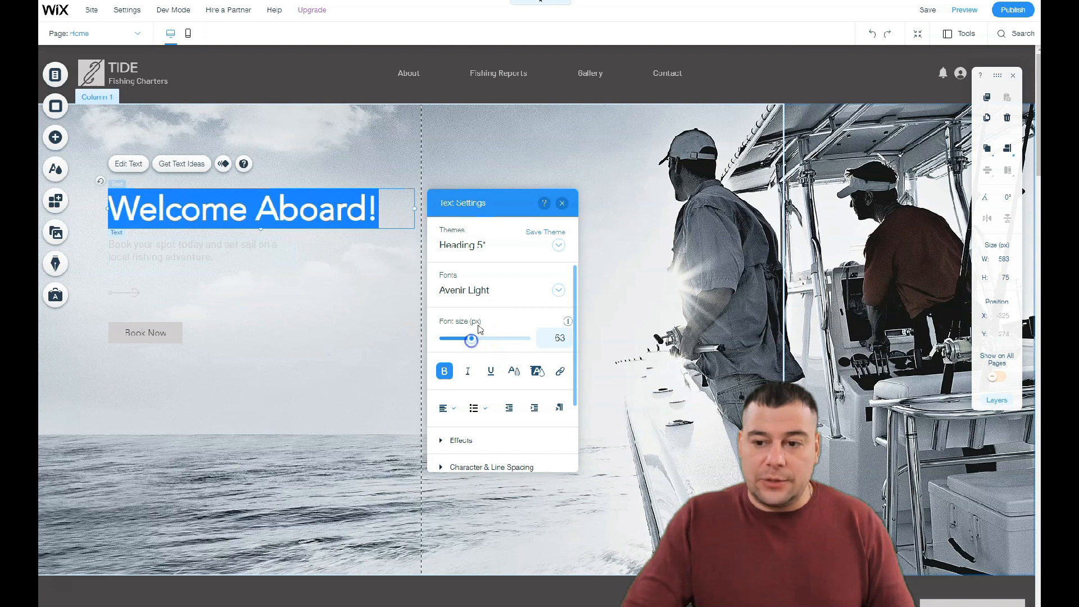
{"action": "left_click", "coordinate": [481, 246]}
{"action": "left_click", "coordinate": [495, 113]}
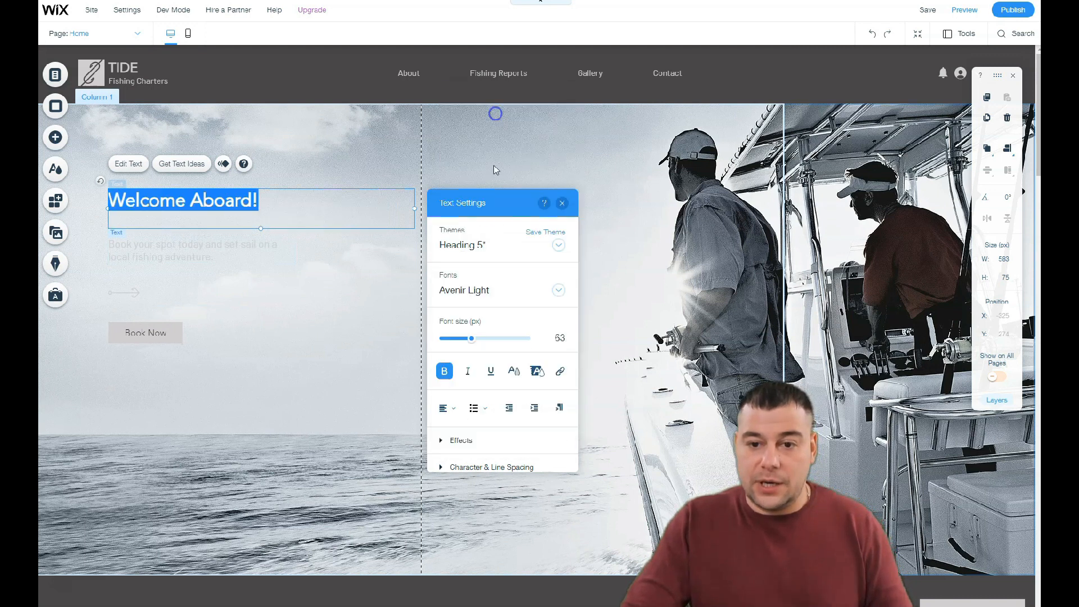
{"action": "mouse_move", "coordinate": [456, 338]}
{"action": "left_mouse_down"}
{"action": "mouse_move", "coordinate": [480, 341]}
{"action": "mouse_move", "coordinate": [470, 339]}
{"action": "left_mouse_up"}
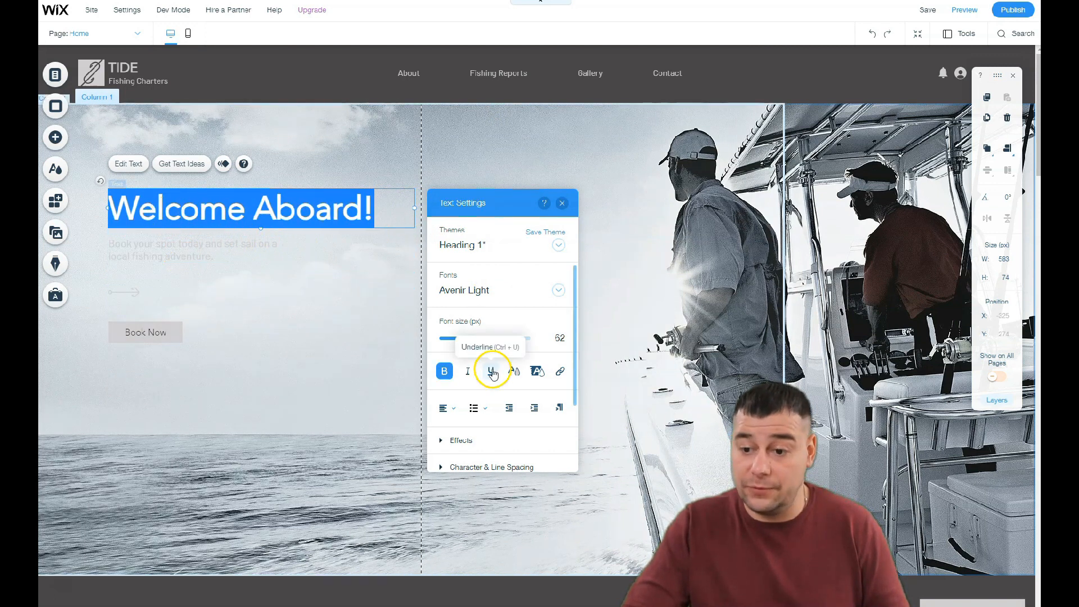
Toggle bold on the "Welcome Aboard!" title, try red and green, and set its text color to the dark blue site color
{"action": "left_click", "coordinate": [448, 372]}
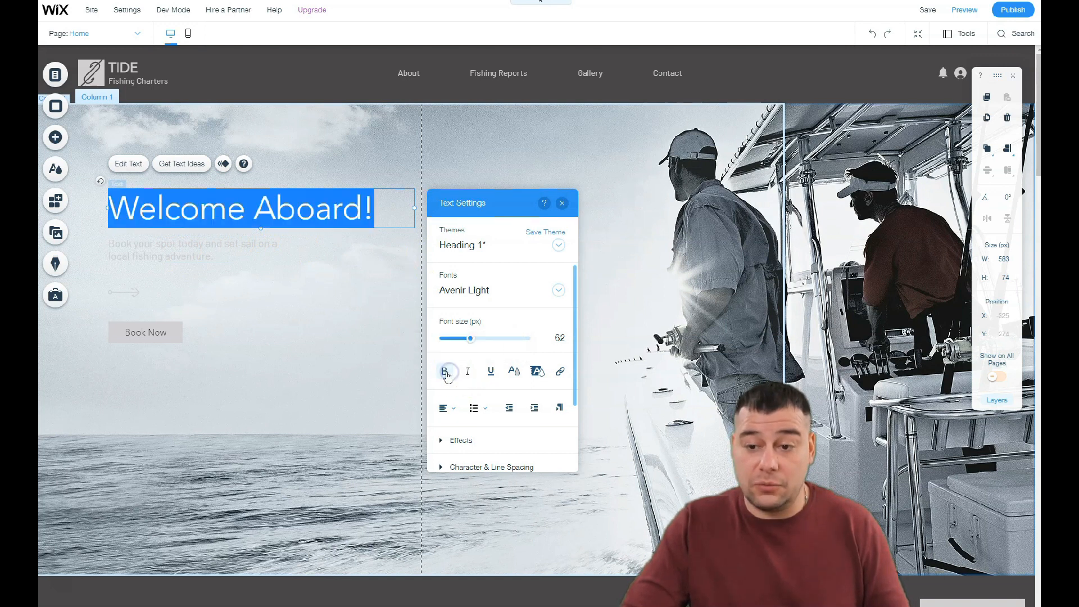
{"action": "left_click", "coordinate": [515, 372]}
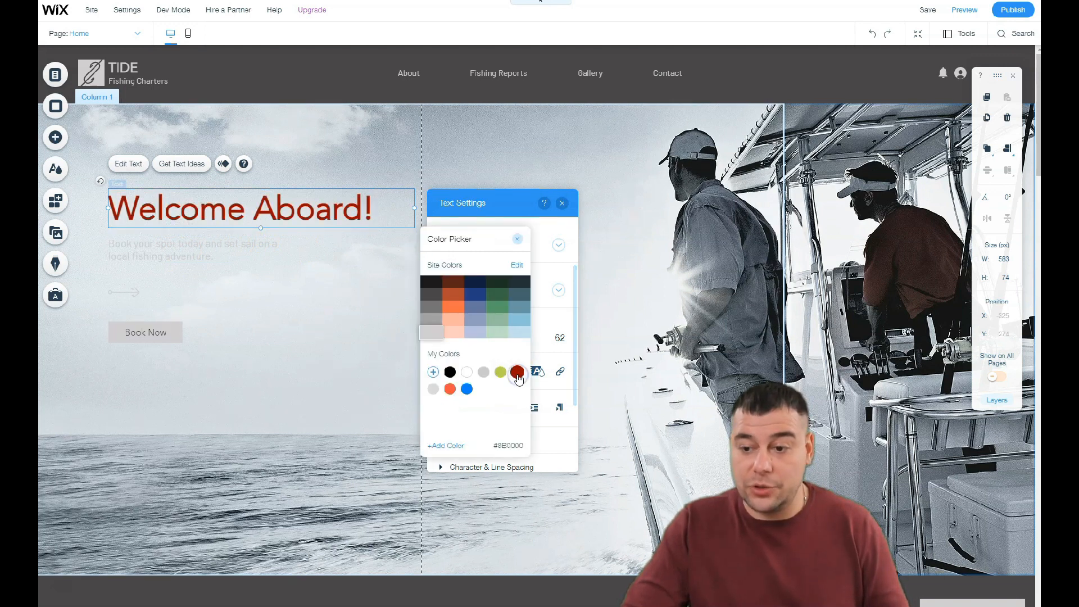
{"action": "left_click", "coordinate": [499, 373]}
{"action": "left_click", "coordinate": [476, 303]}
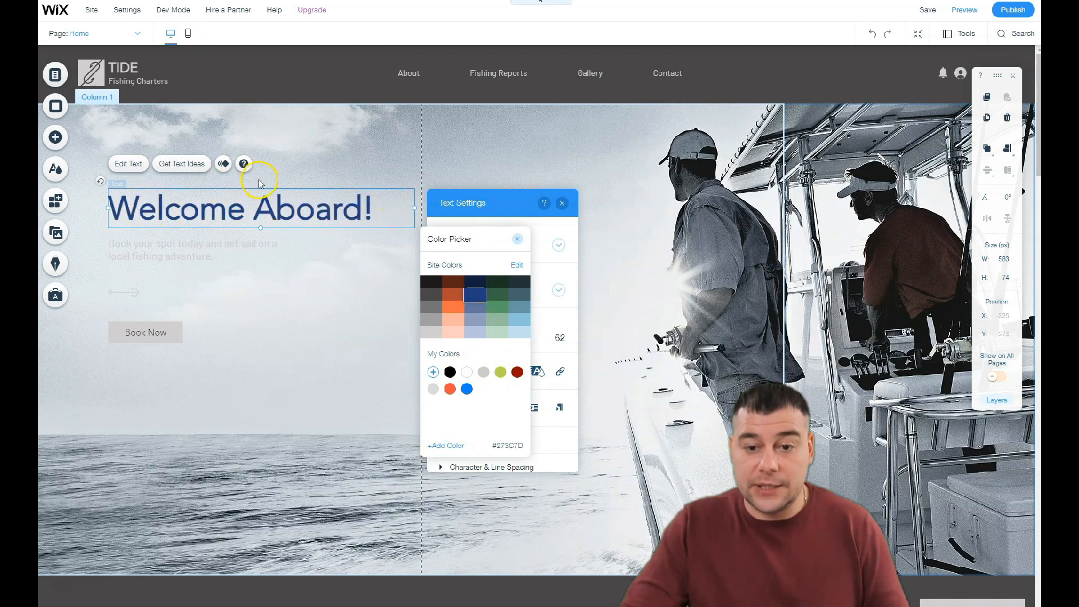
{"action": "left_click", "coordinate": [216, 263]}
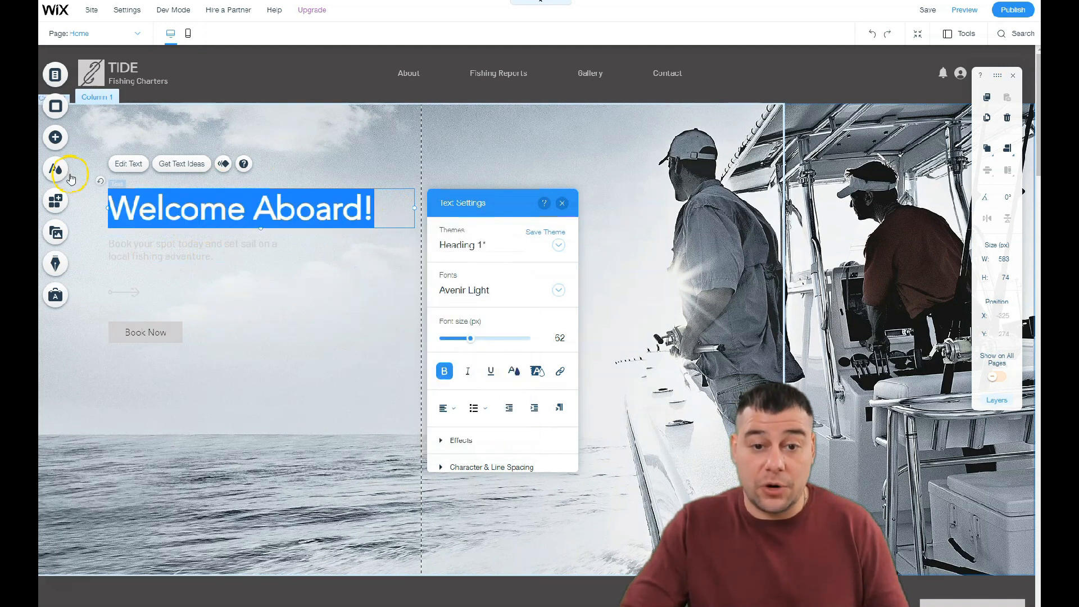
Try the Heading 5 theme on the booking tagline below the title and return it to Heading 4
{"action": "left_click", "coordinate": [149, 247]}
{"action": "double_click", "coordinate": [150, 247]}
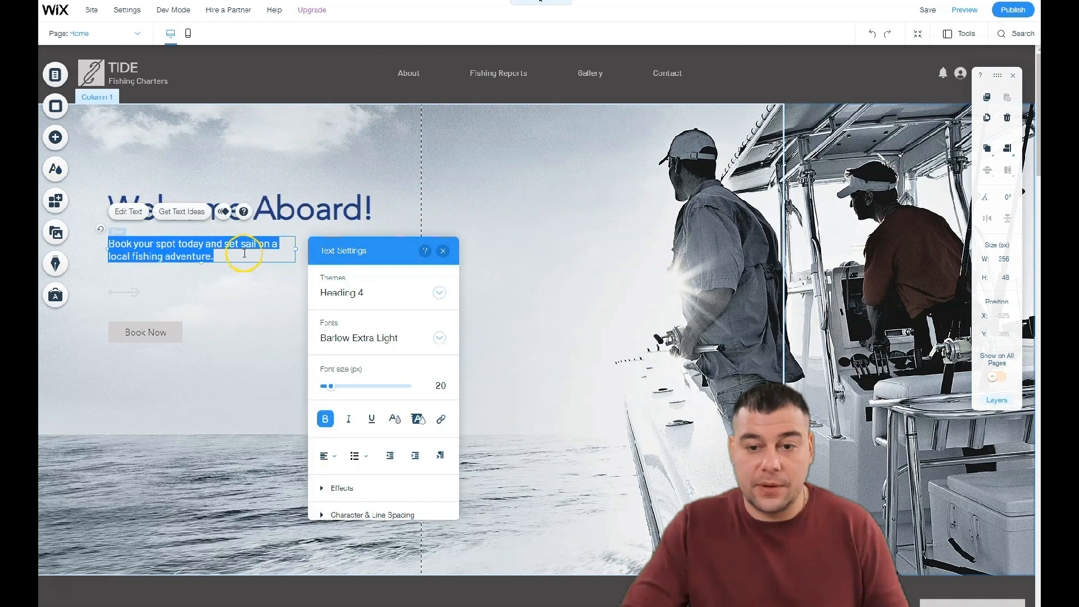
{"action": "left_click", "coordinate": [439, 293]}
{"action": "left_click", "coordinate": [404, 344]}
{"action": "left_click", "coordinate": [432, 293]}
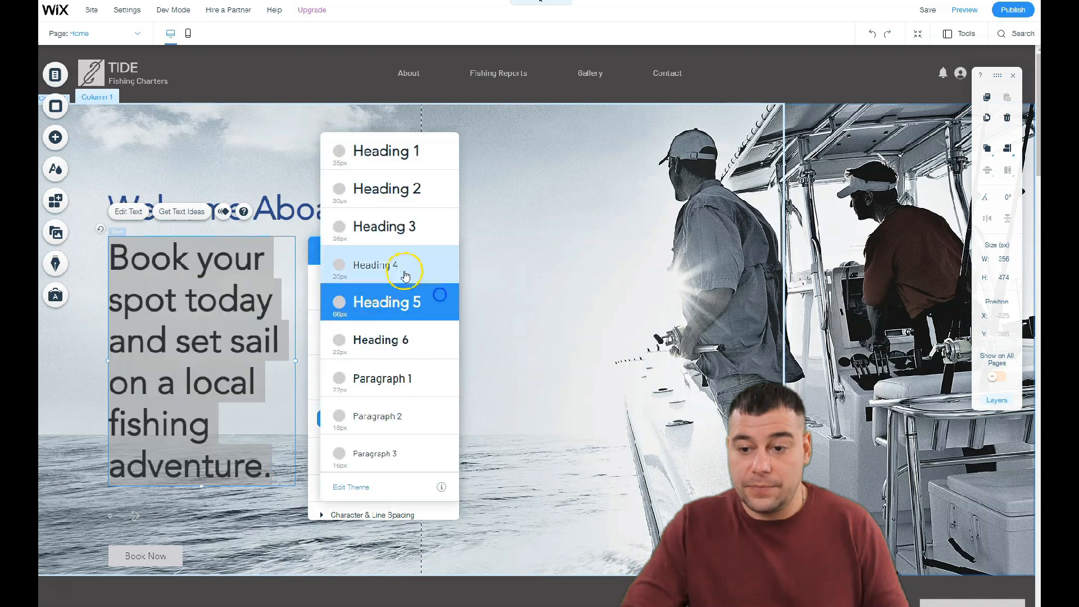
{"action": "left_click", "coordinate": [404, 269]}
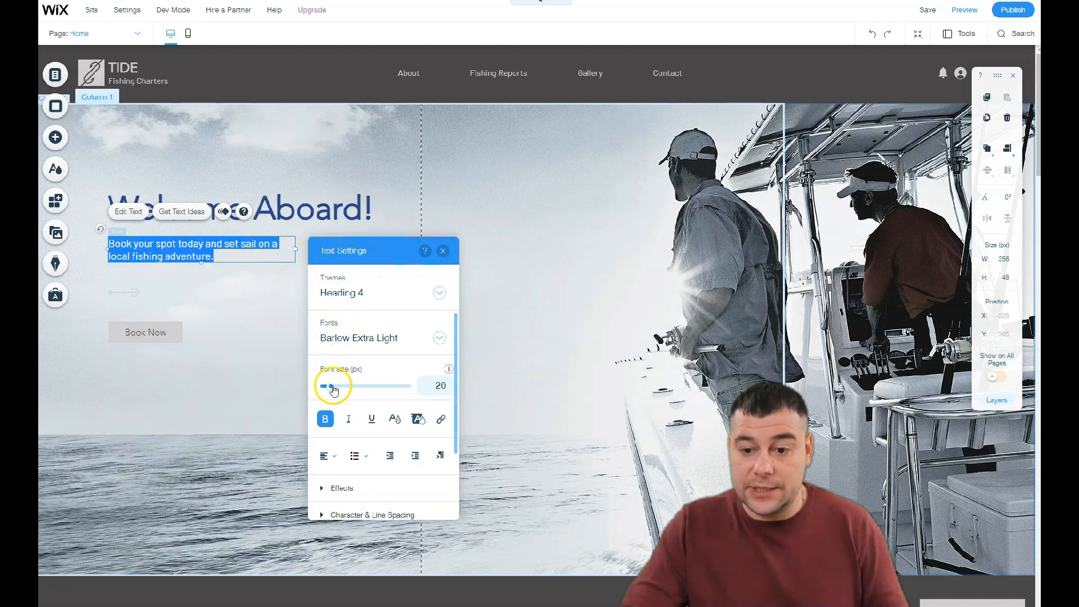
Set the booking tagline's text color to the darkest blue site color
{"action": "left_click", "coordinate": [393, 419]}
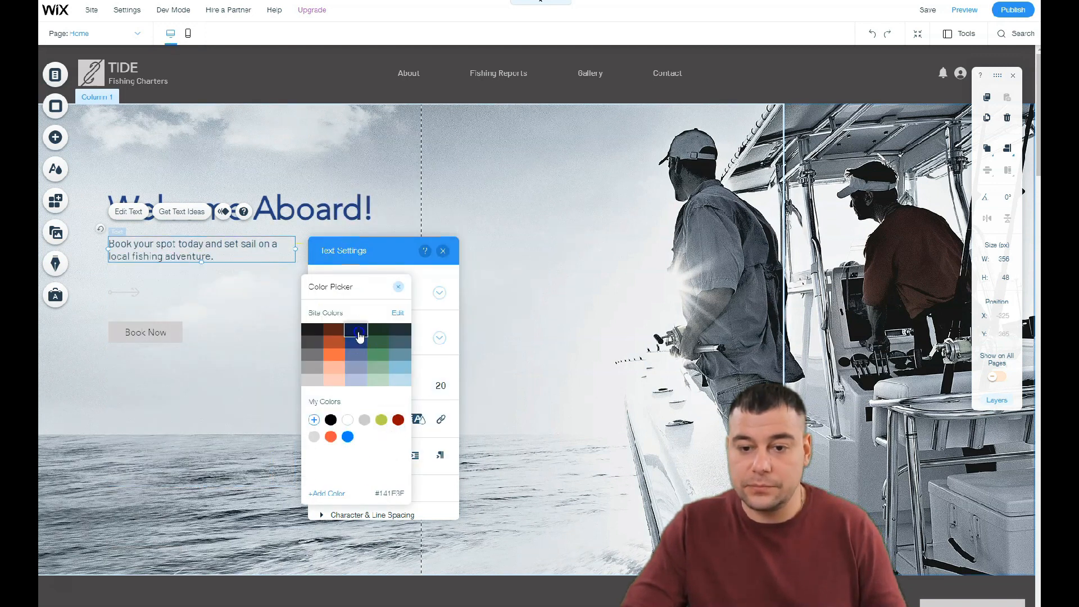
Apply the dark blue site color to the booking tagline and close its text settings
{"action": "left_click", "coordinate": [359, 338]}
{"action": "left_click", "coordinate": [443, 251]}
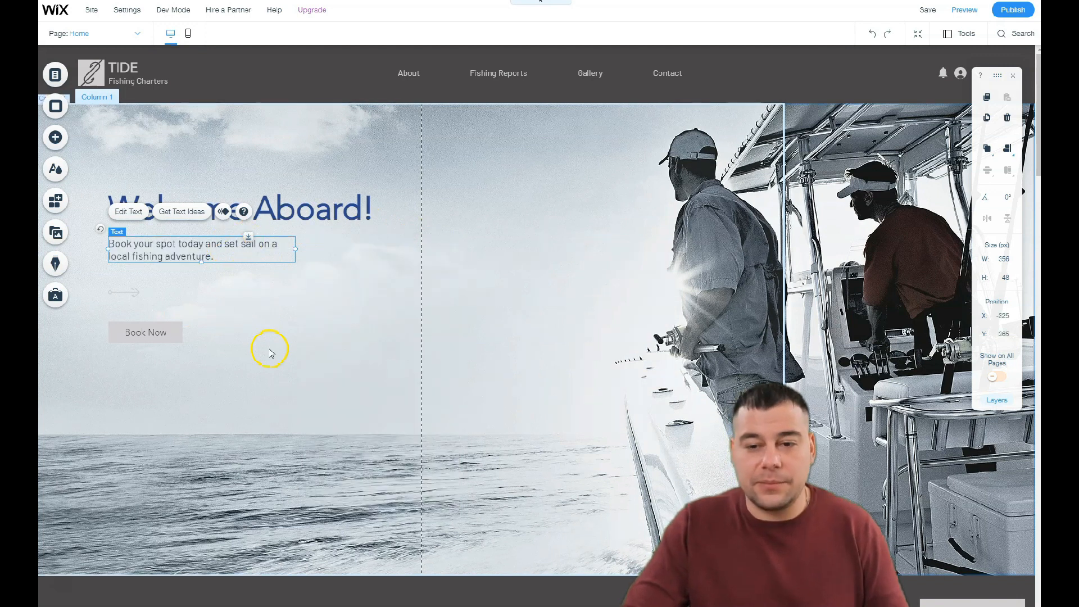
{"action": "left_click", "coordinate": [270, 349]}
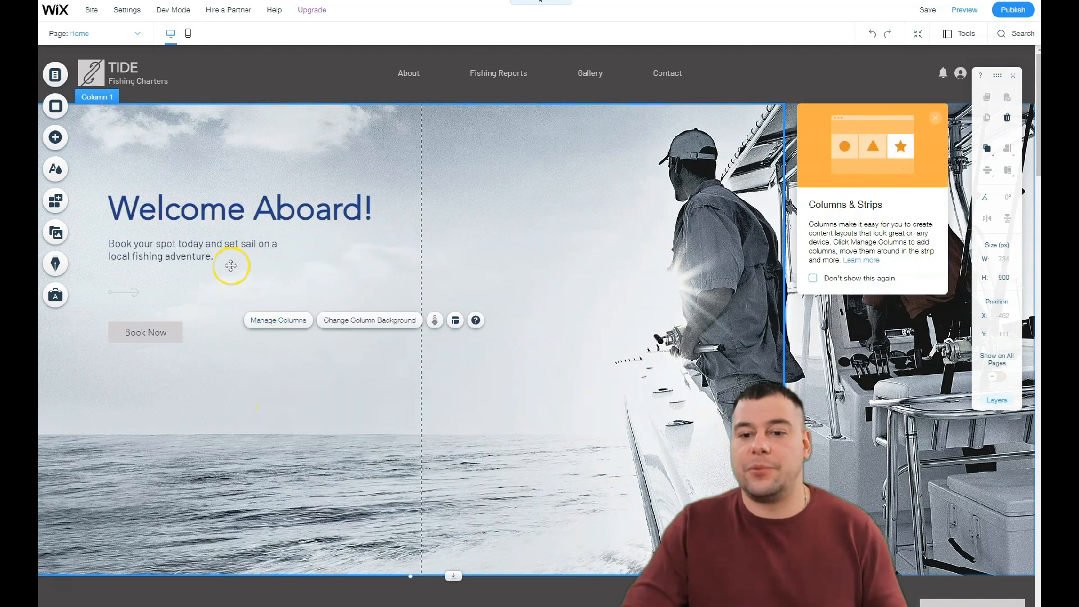
Reposition the "Welcome Aboard!" title at X -325, Y 261, aligned with the tagline's left edge, and view the strips available to add
{"action": "left_click_drag", "start_coordinate": [192, 210], "coordinate": [378, 201]}
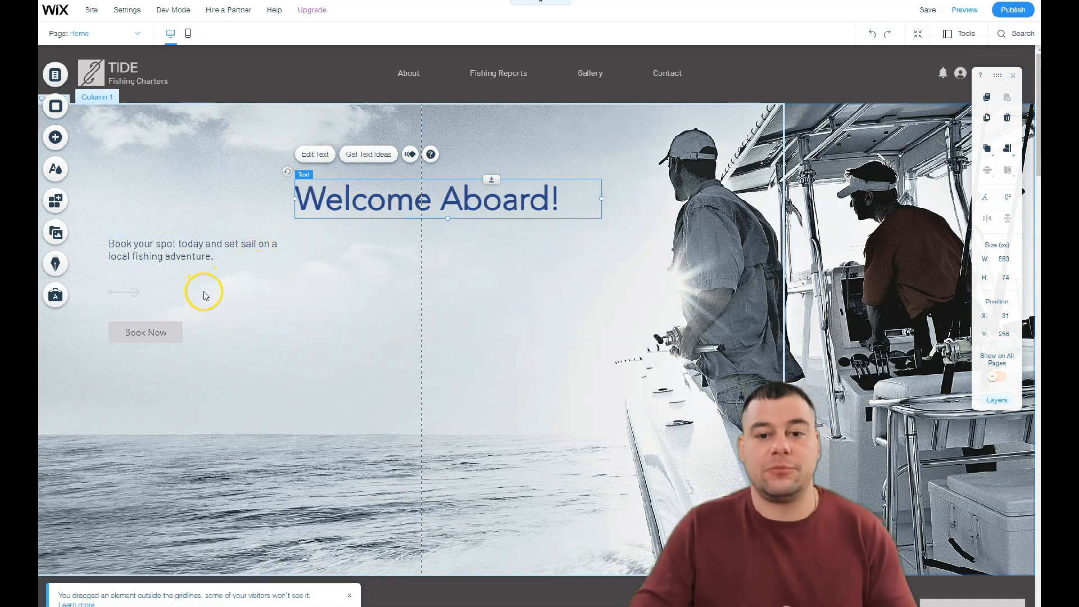
{"action": "mouse_move", "coordinate": [234, 204]}
{"action": "left_mouse_down"}
{"action": "mouse_move", "coordinate": [183, 204]}
{"action": "mouse_move", "coordinate": [216, 204]}
{"action": "left_mouse_up"}
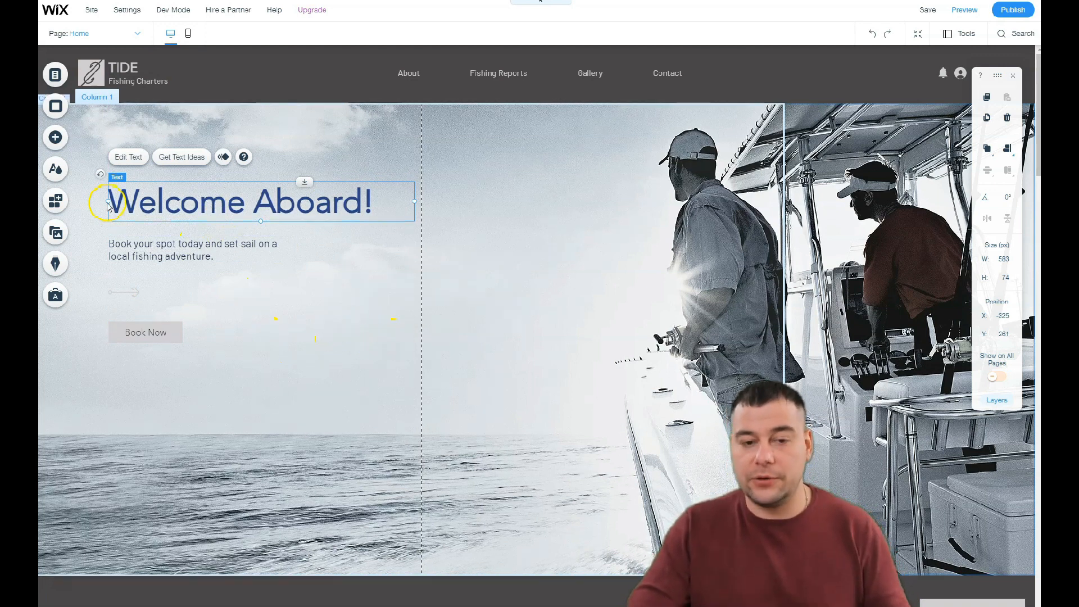
{"action": "left_click", "coordinate": [57, 142]}
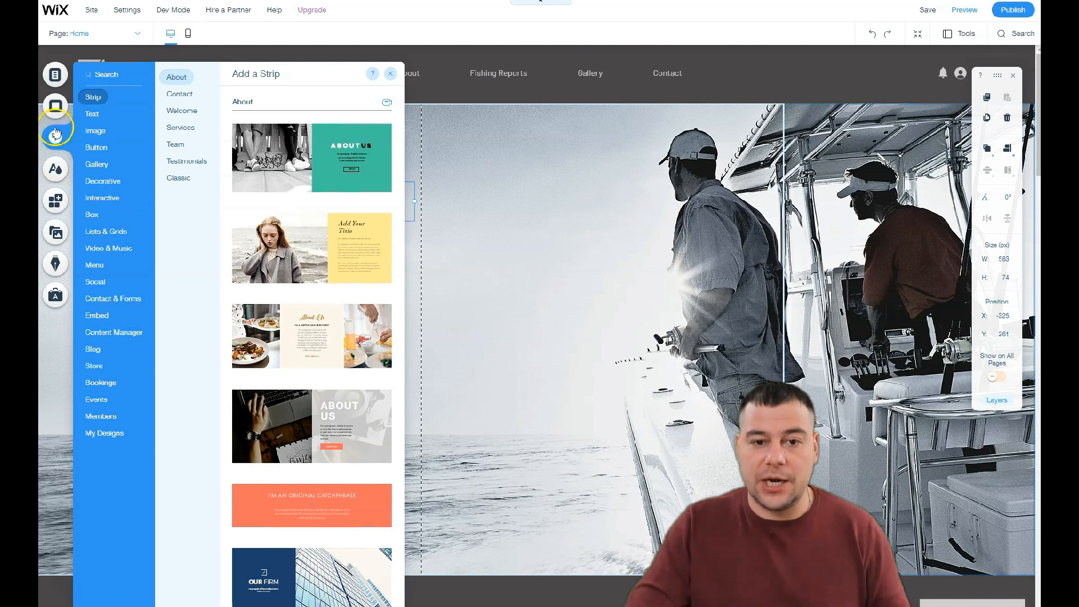
{"action": "left_click", "coordinate": [390, 74]}
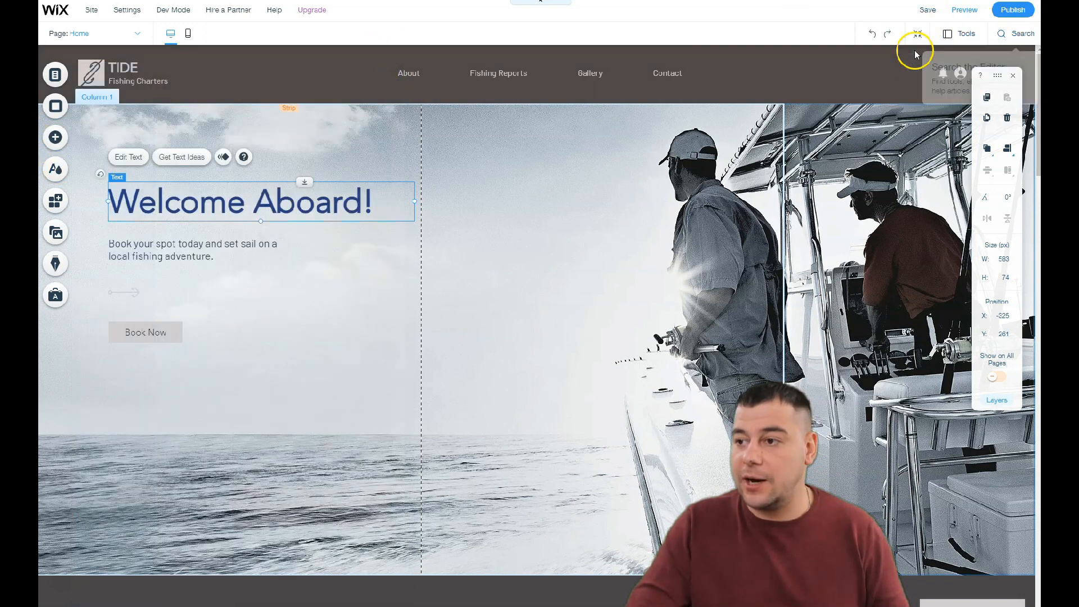
Enter Zoom Out mode and increase the space between the photo gallery and the "A Unique Adventure" section
{"action": "left_click", "coordinate": [916, 35]}
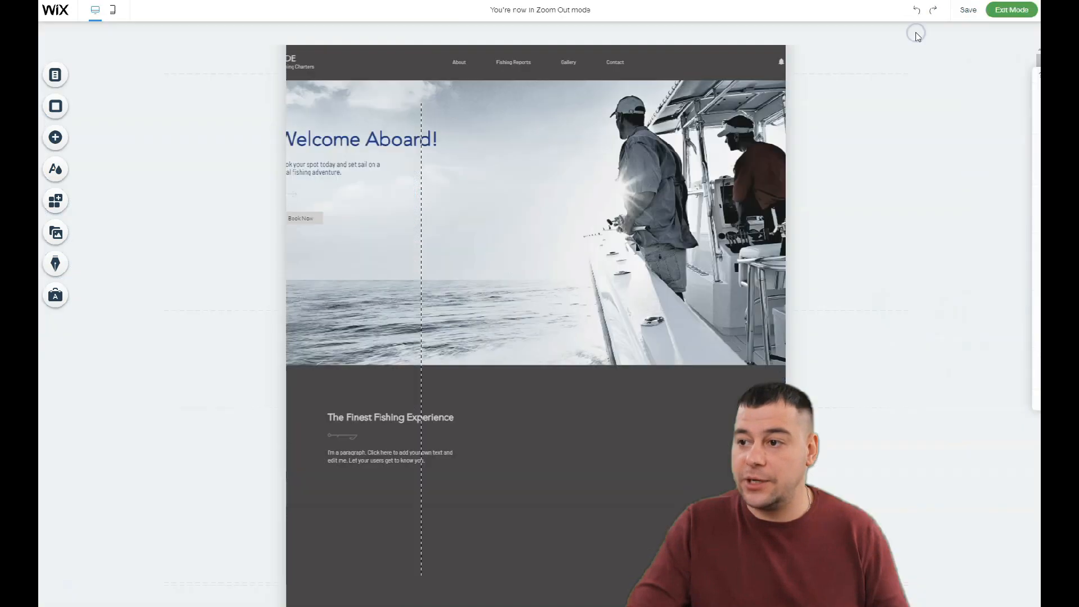
{"action": "left_click", "coordinate": [632, 231]}
{"action": "scroll", "coordinate": [624, 292], "scroll_direction": "down", "scroll_amount": 6}
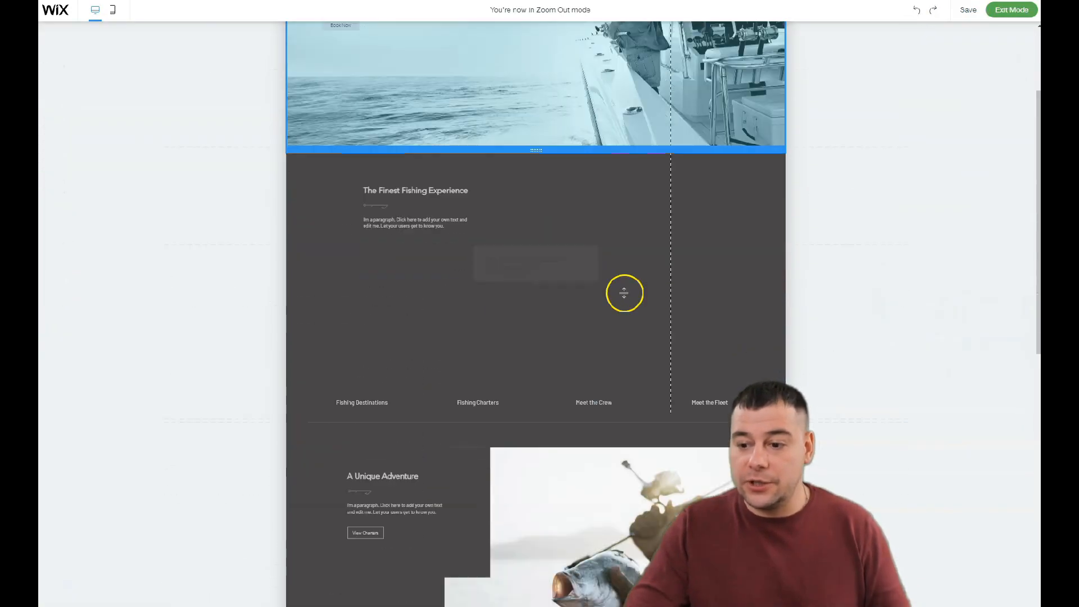
{"action": "scroll", "coordinate": [590, 253], "scroll_direction": "up", "scroll_amount": 2}
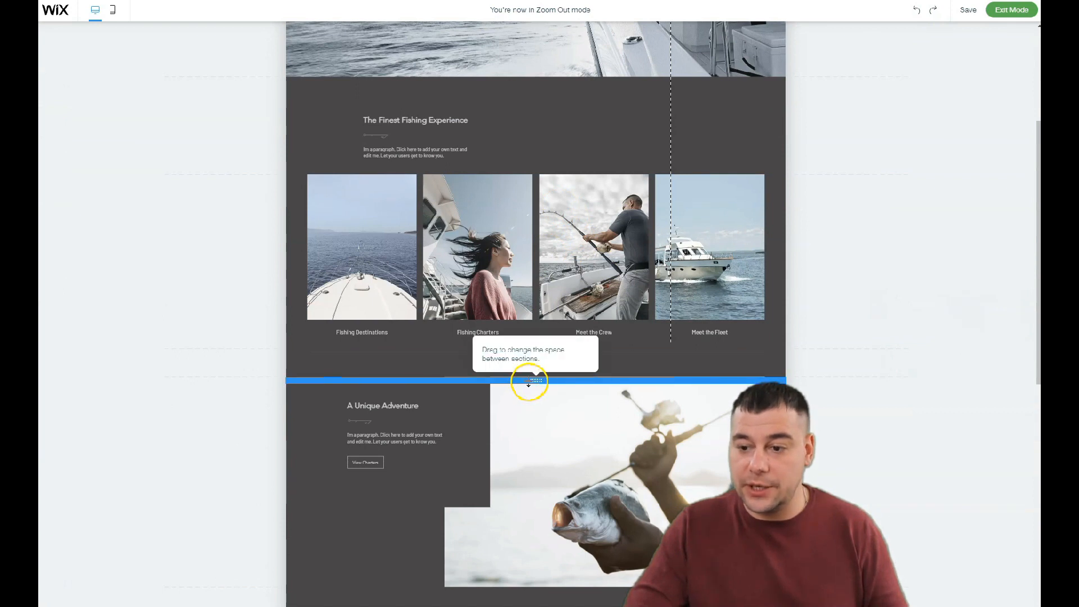
{"action": "left_click_drag", "start_coordinate": [525, 429], "coordinate": [526, 489]}
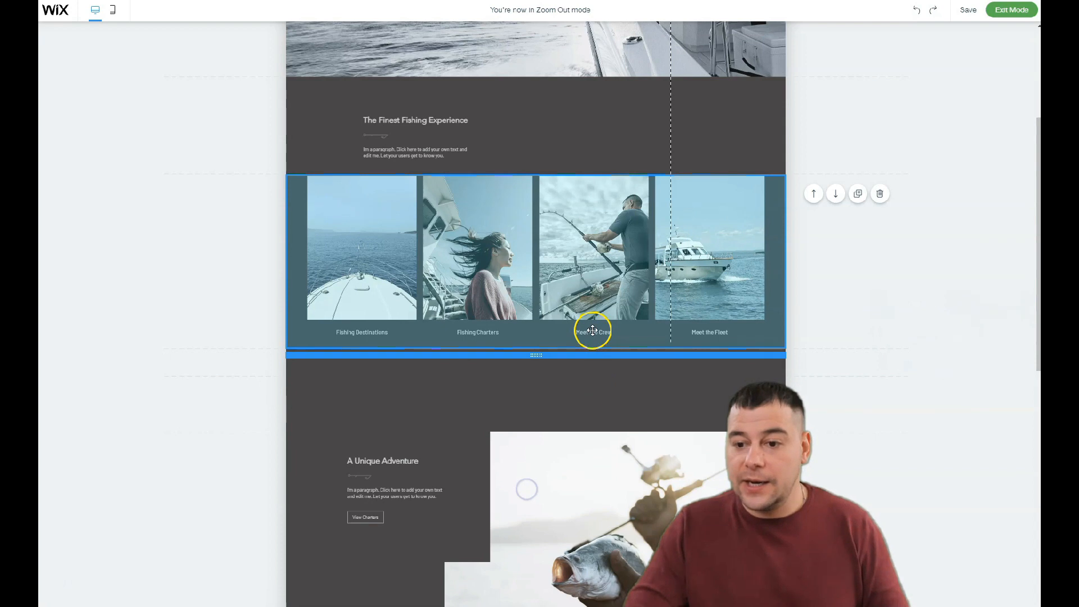
Move the photo gallery section below "A Unique Adventure" and back above it, and exit Zoom Out mode
{"action": "left_click", "coordinate": [835, 195]}
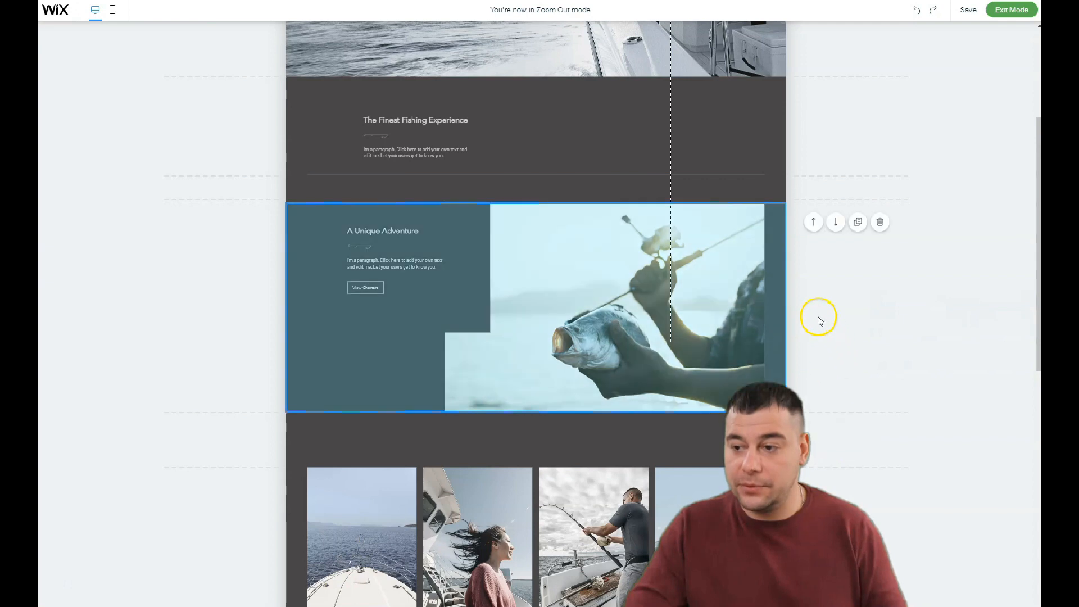
{"action": "left_click", "coordinate": [835, 222]}
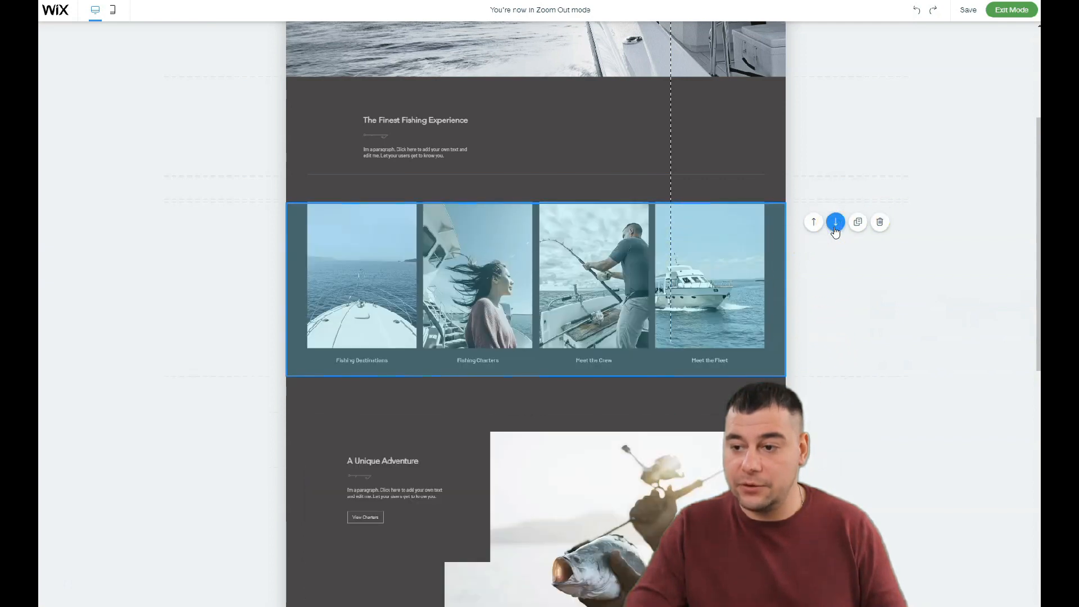
{"action": "scroll", "coordinate": [599, 336], "scroll_direction": "down", "scroll_amount": 8}
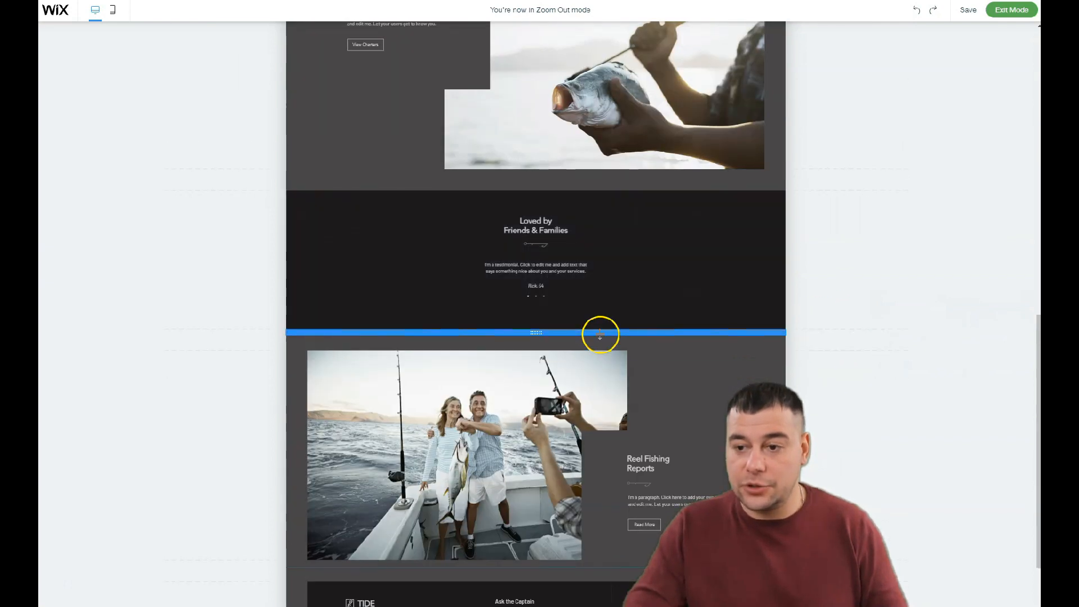
{"action": "scroll", "coordinate": [614, 294], "scroll_direction": "down", "scroll_amount": 2}
{"action": "scroll", "coordinate": [640, 342], "scroll_direction": "up", "scroll_amount": 12}
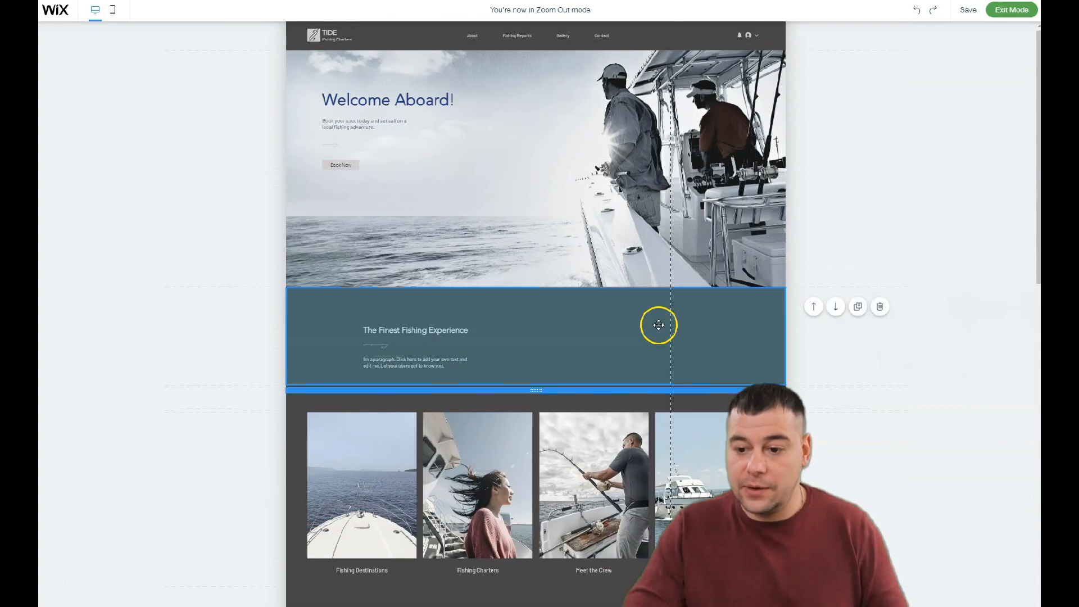
{"action": "scroll", "coordinate": [613, 337], "scroll_direction": "down", "scroll_amount": 10}
{"action": "scroll", "coordinate": [629, 321], "scroll_direction": "down", "scroll_amount": 1}
{"action": "scroll", "coordinate": [649, 309], "scroll_direction": "up", "scroll_amount": 11}
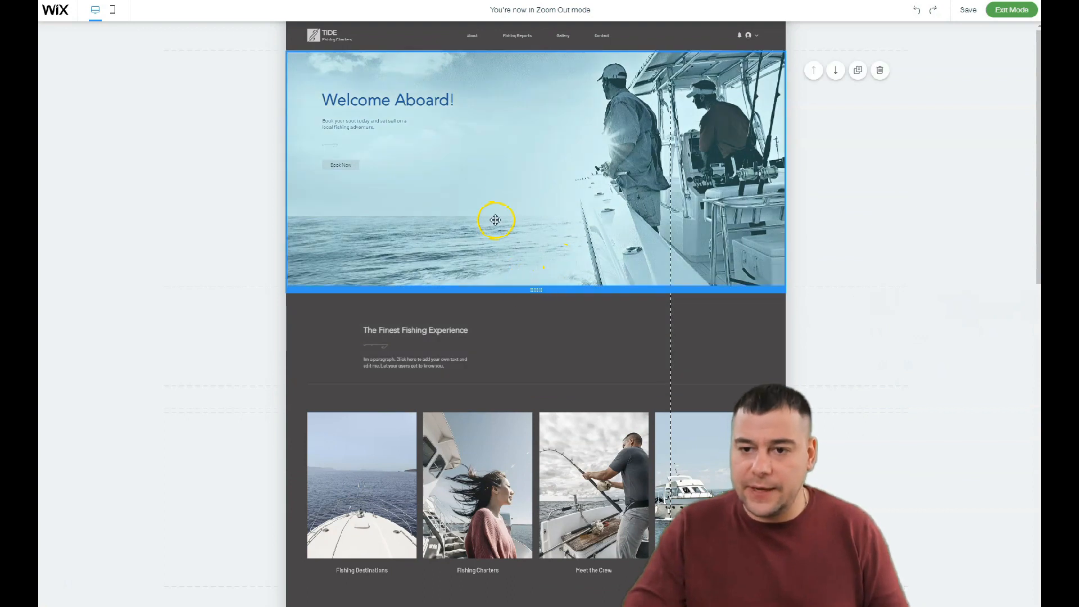
{"action": "left_click", "coordinate": [1029, 7]}
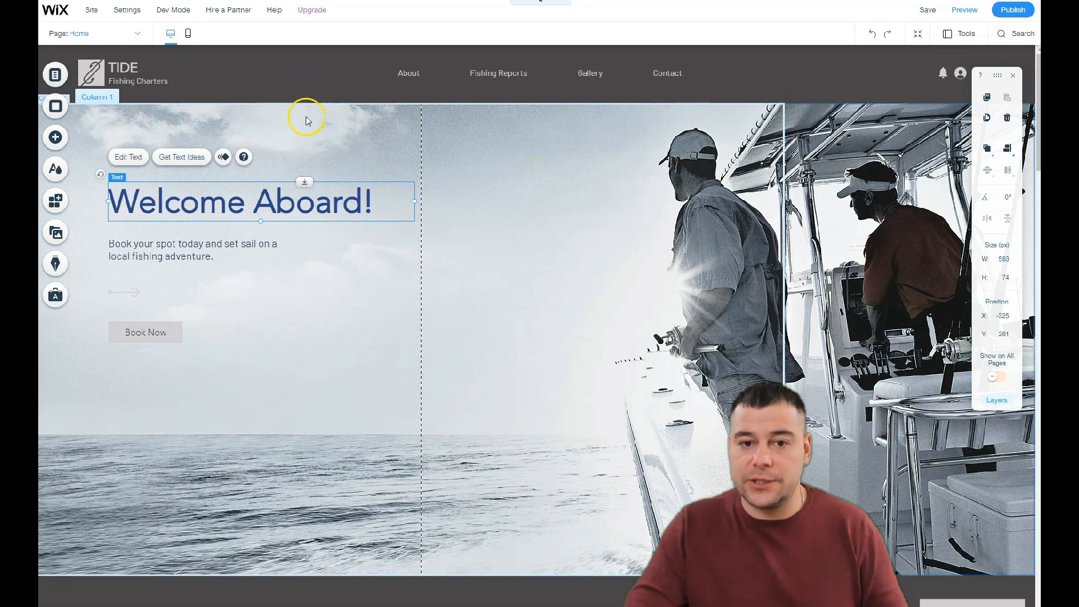
Open the image choices for the welcome column's background and search the Wix media for "fitness"
{"action": "left_click", "coordinate": [355, 121]}
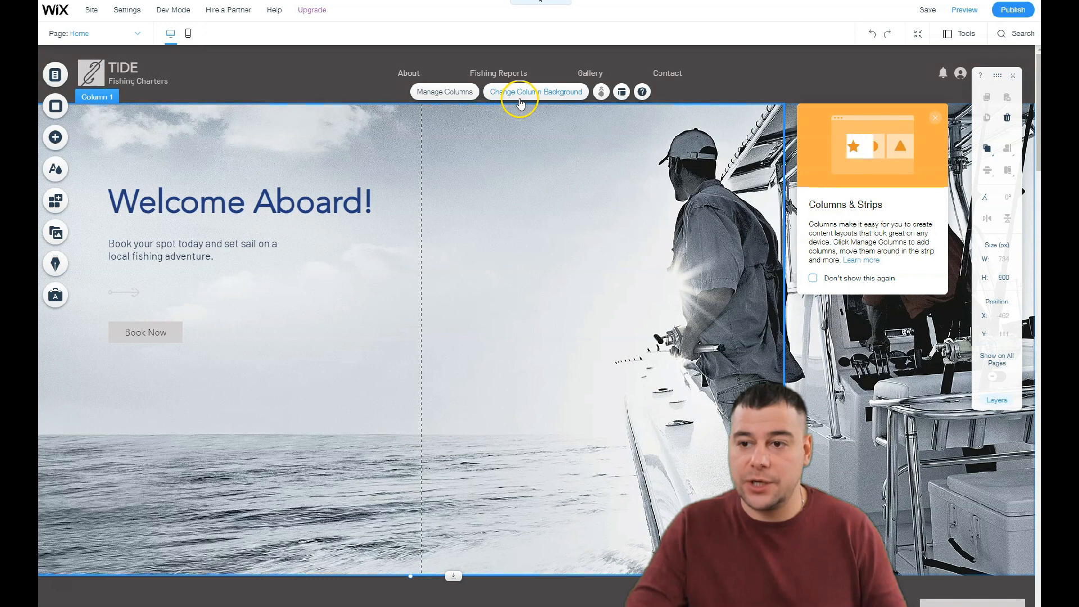
{"action": "left_click", "coordinate": [520, 99]}
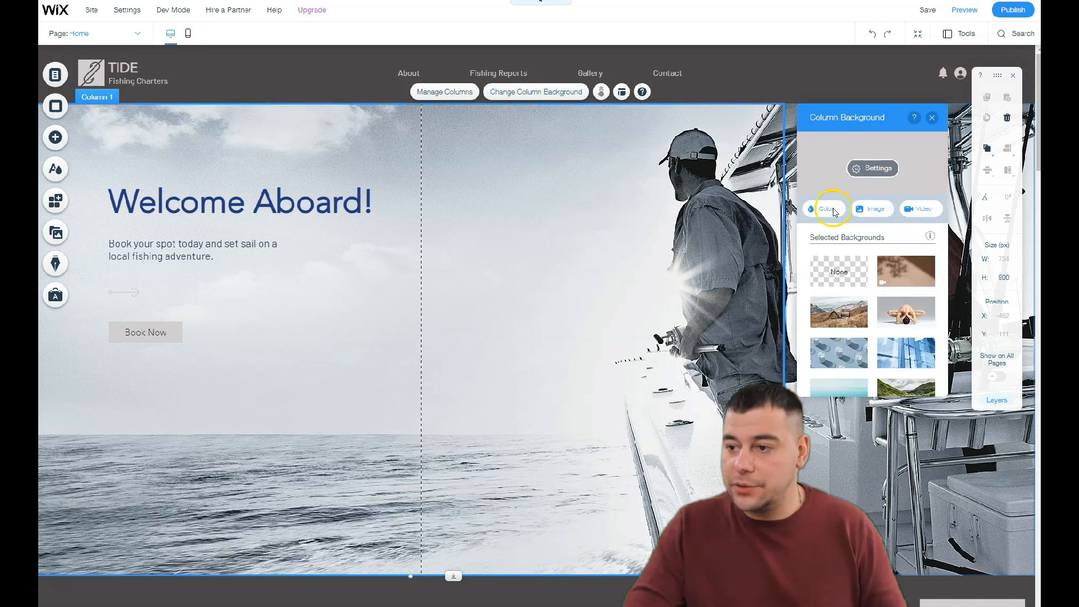
{"action": "left_click", "coordinate": [856, 209]}
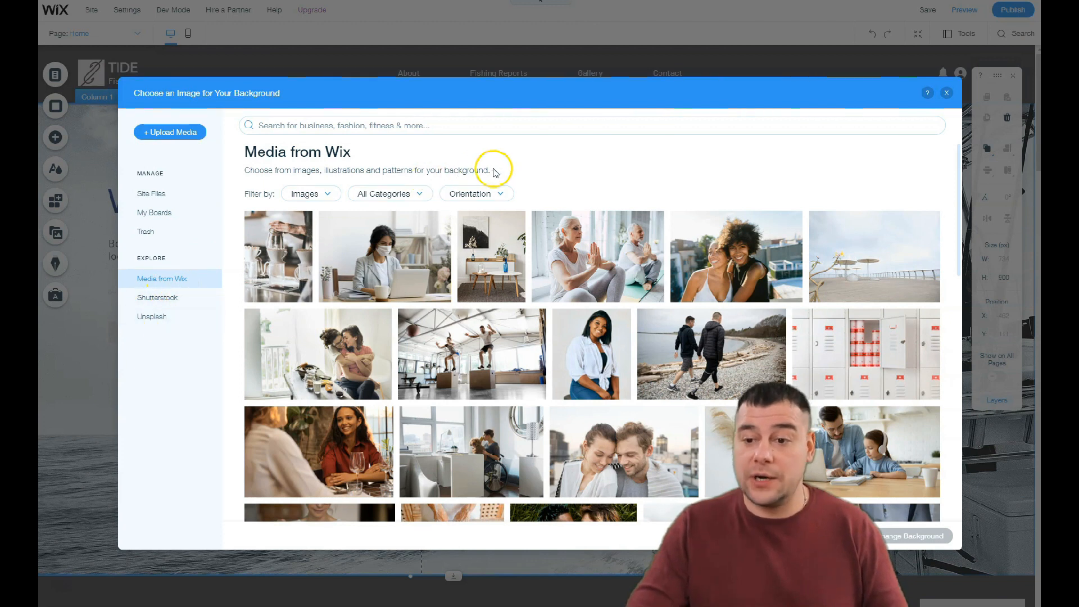
{"action": "left_click", "coordinate": [355, 125]}
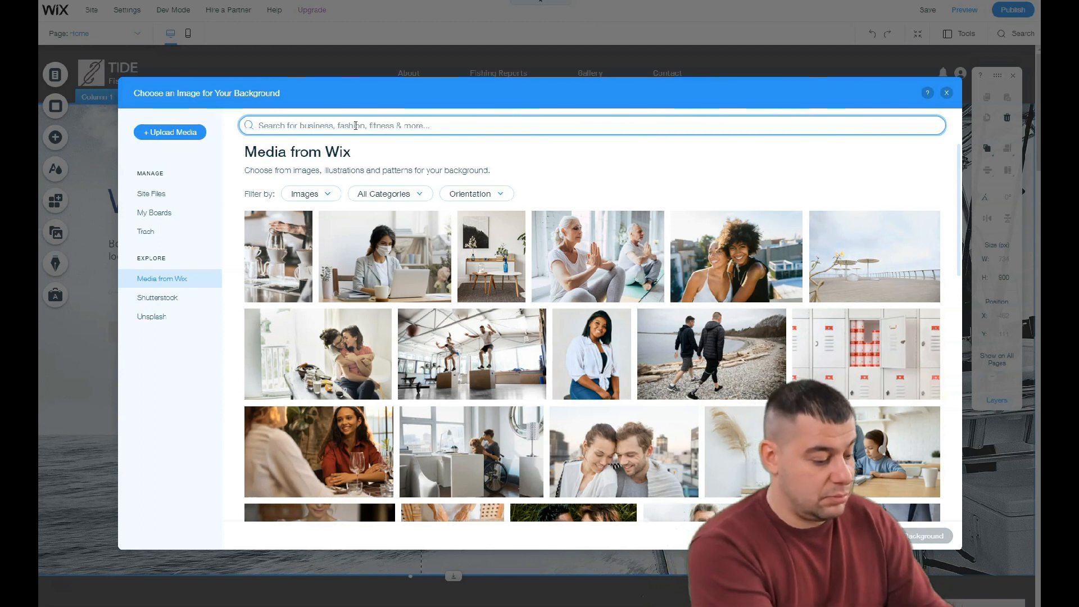
{"action": "type", "text": "fitt"}
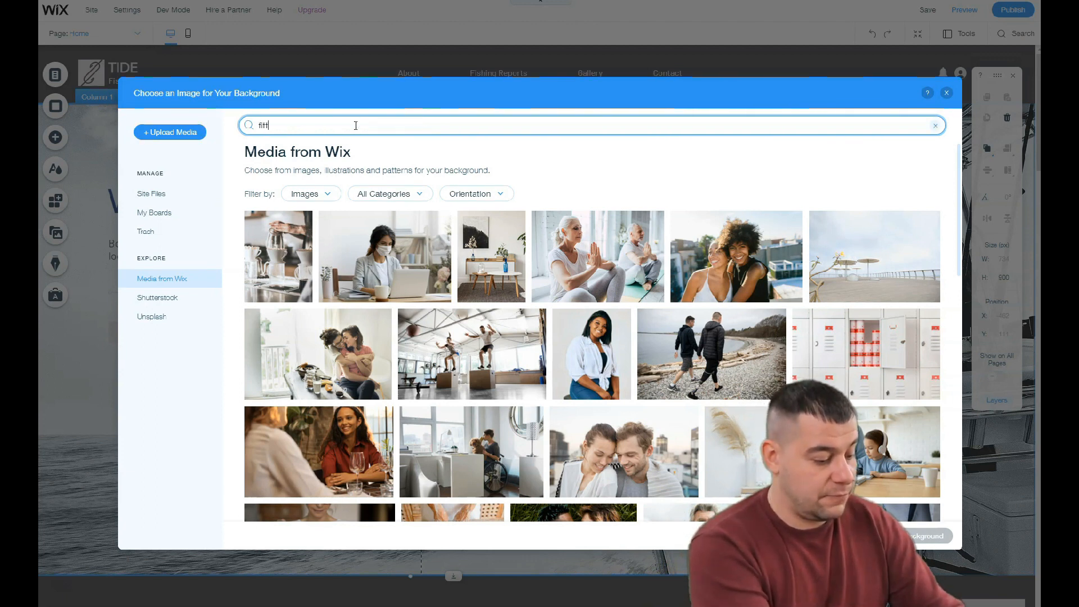
{"action": "type", "text": "ness"}
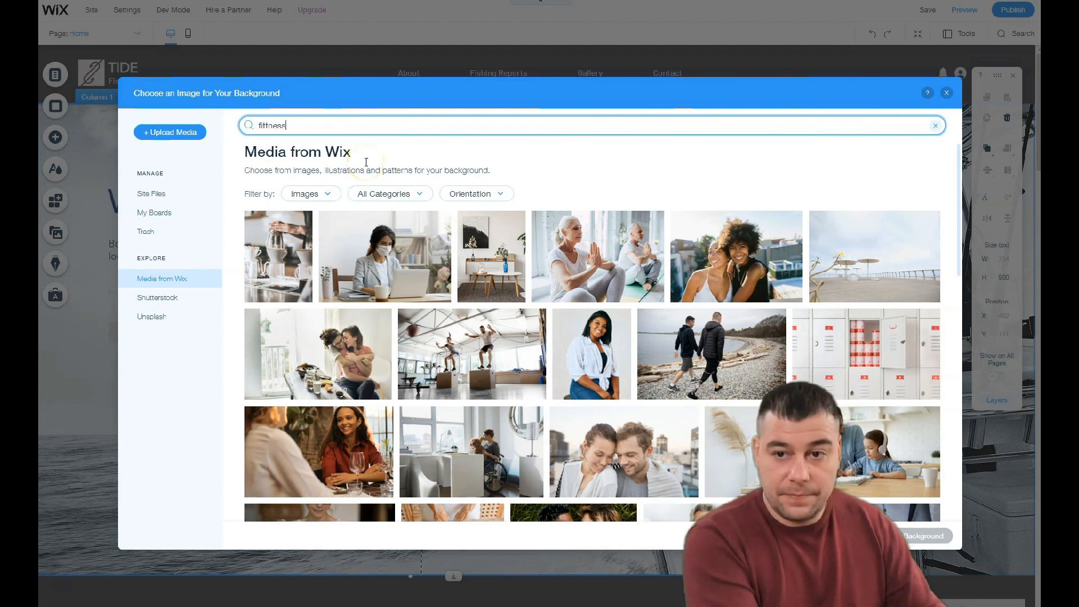
{"action": "key", "text": "BackSpace"}
{"action": "key", "text": "Return"}
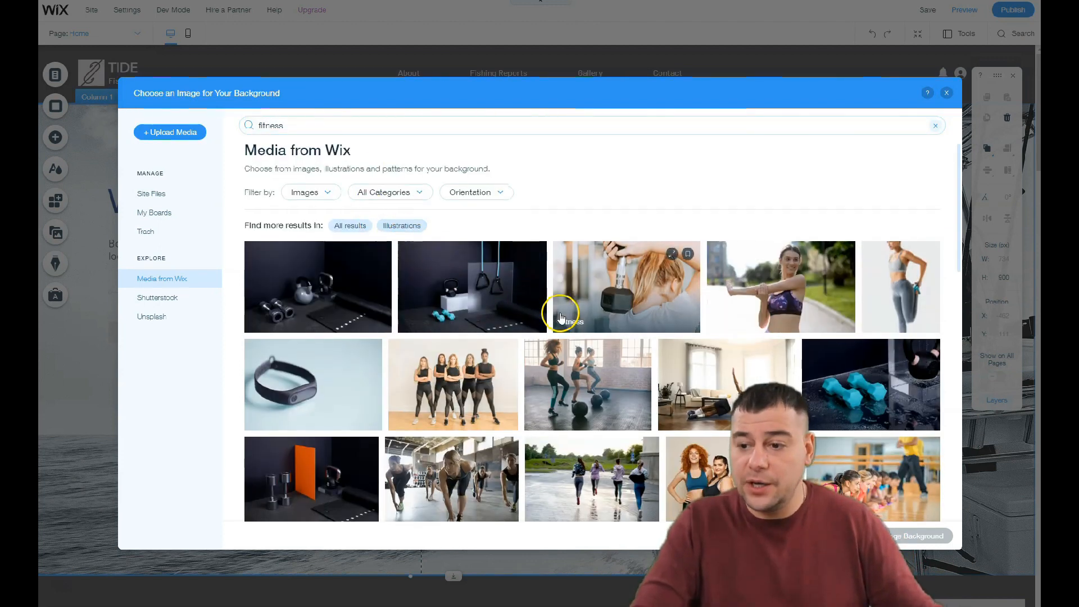
Set the image of the seated woman in dark blue sportswear as the welcome column's background
{"action": "scroll", "coordinate": [572, 301], "scroll_direction": "down", "scroll_amount": 3}
{"action": "scroll", "coordinate": [588, 284], "scroll_direction": "down", "scroll_amount": 3}
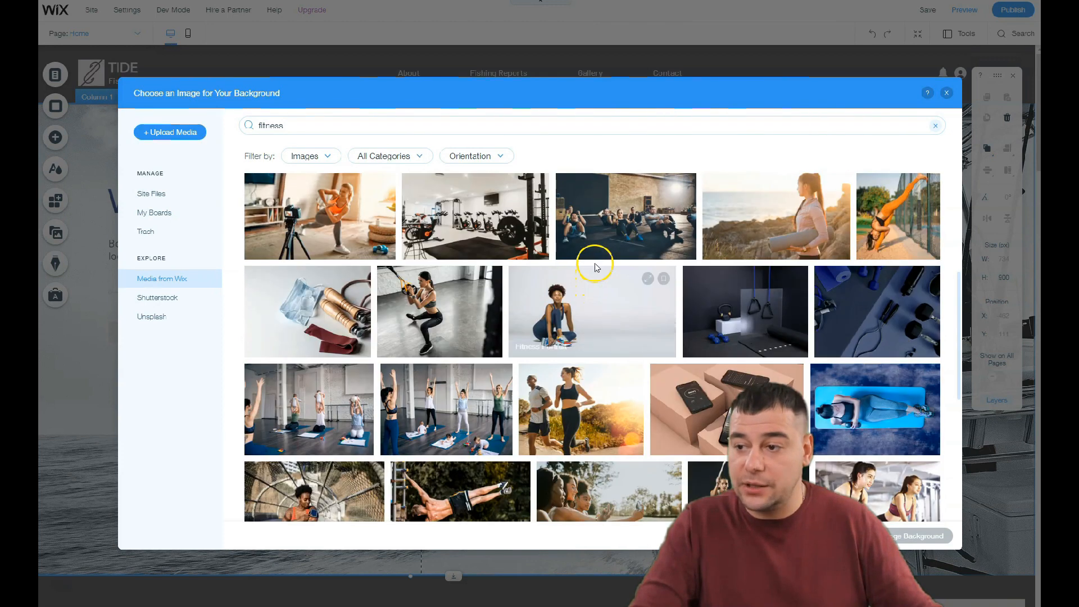
{"action": "left_click", "coordinate": [588, 304]}
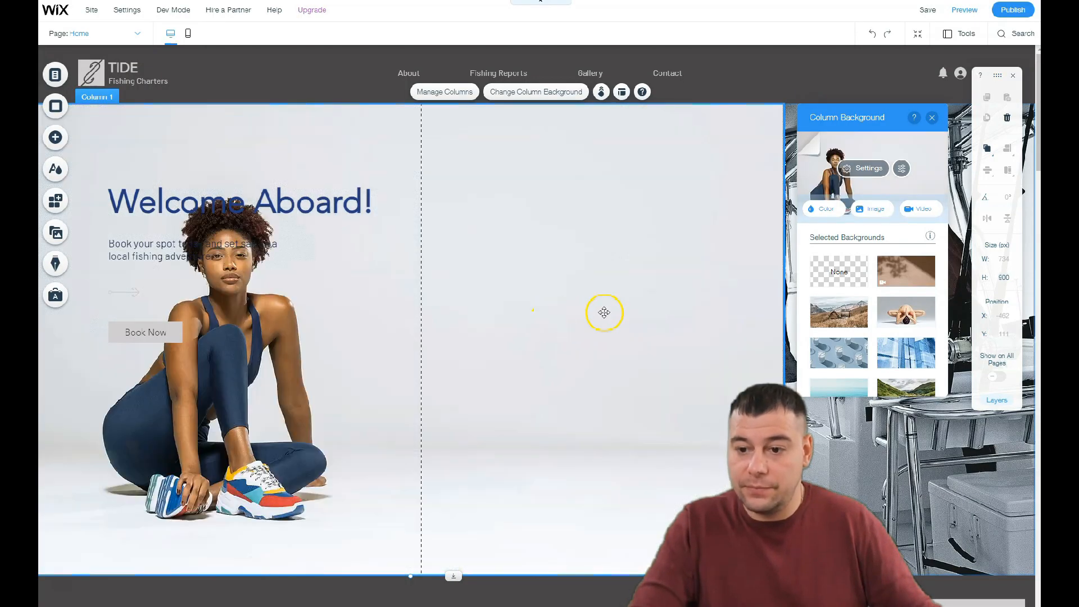
{"action": "scroll", "coordinate": [600, 312], "scroll_direction": "down", "scroll_amount": 2}
{"action": "scroll", "coordinate": [742, 286], "scroll_direction": "up", "scroll_amount": 2}
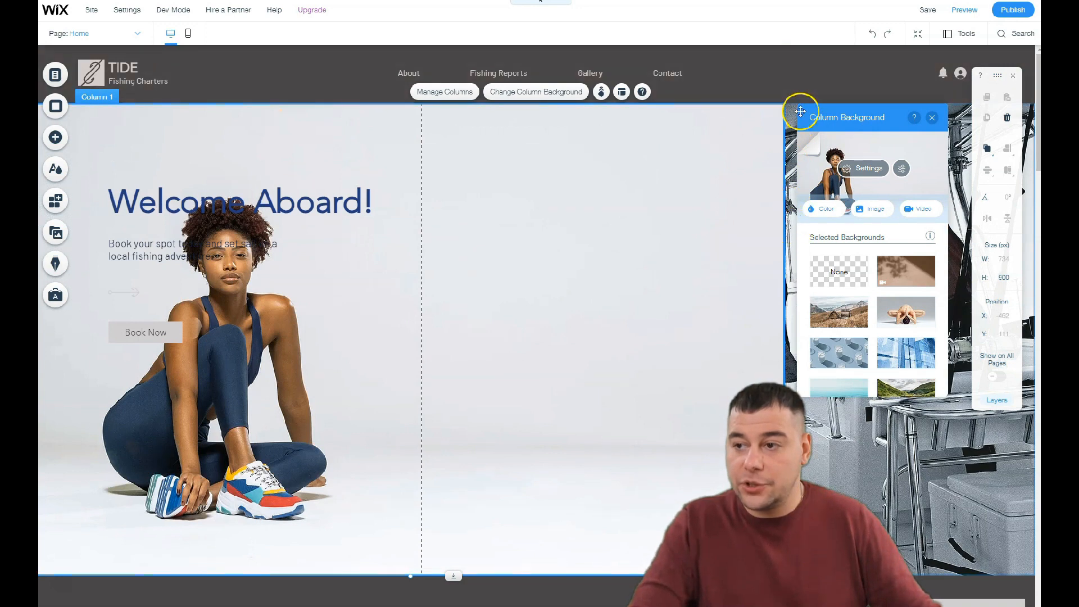
Delete the second column with the boat photo from the welcome strip
{"action": "left_click", "coordinate": [790, 123]}
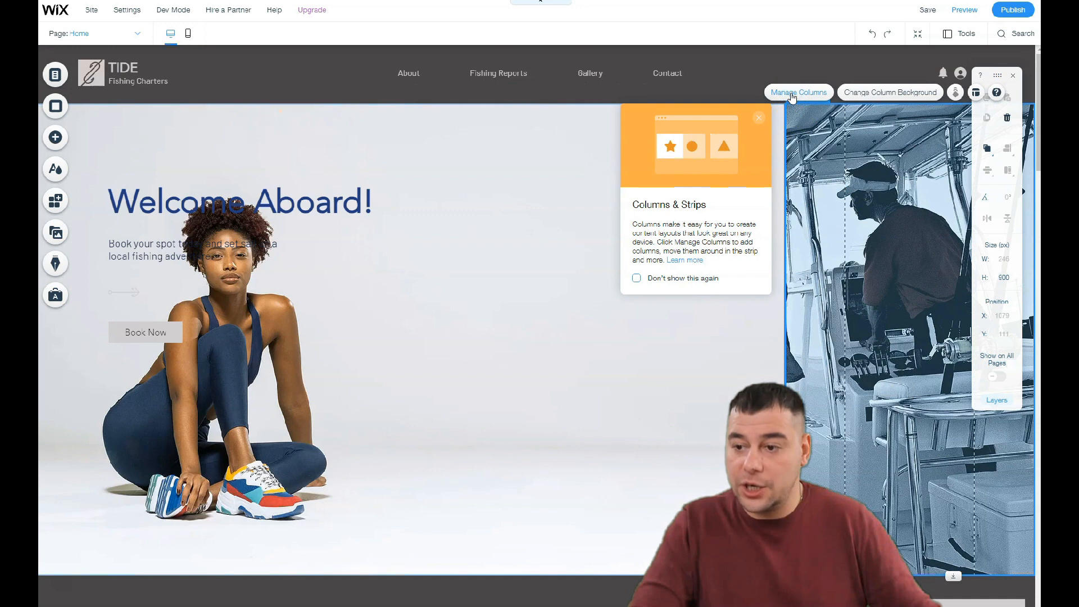
{"action": "left_click", "coordinate": [798, 93]}
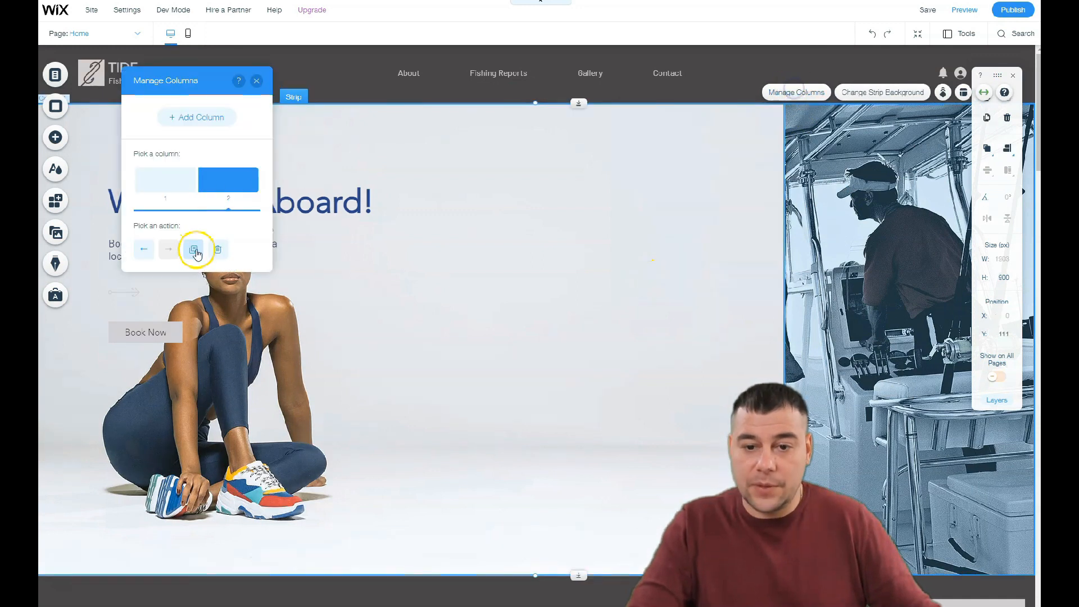
{"action": "left_click", "coordinate": [219, 250]}
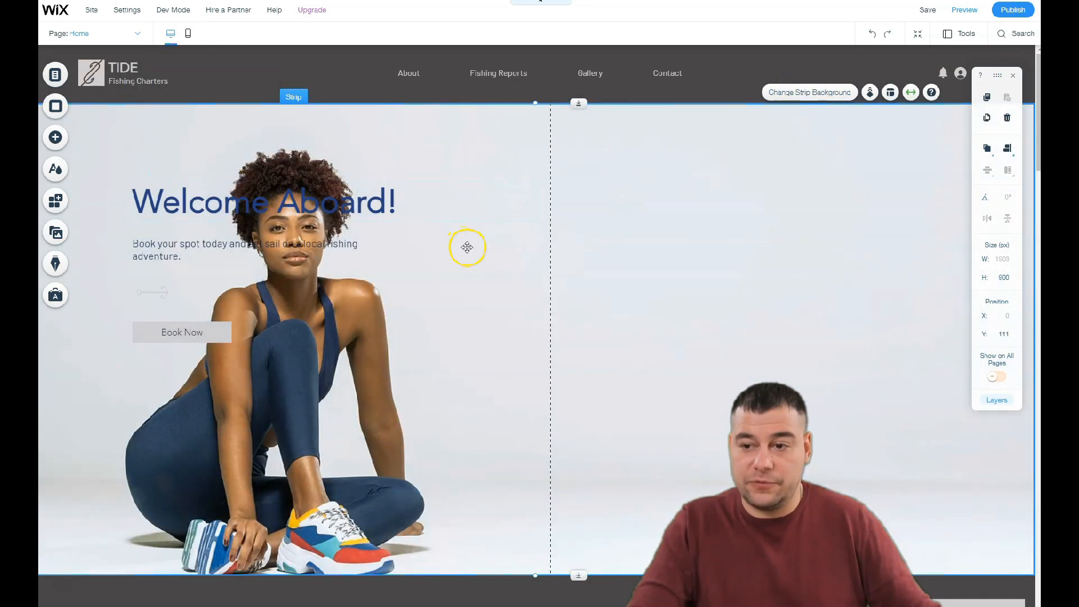
{"action": "scroll", "coordinate": [584, 328], "scroll_direction": "down", "scroll_amount": 2}
{"action": "scroll", "coordinate": [583, 320], "scroll_direction": "up", "scroll_amount": 2}
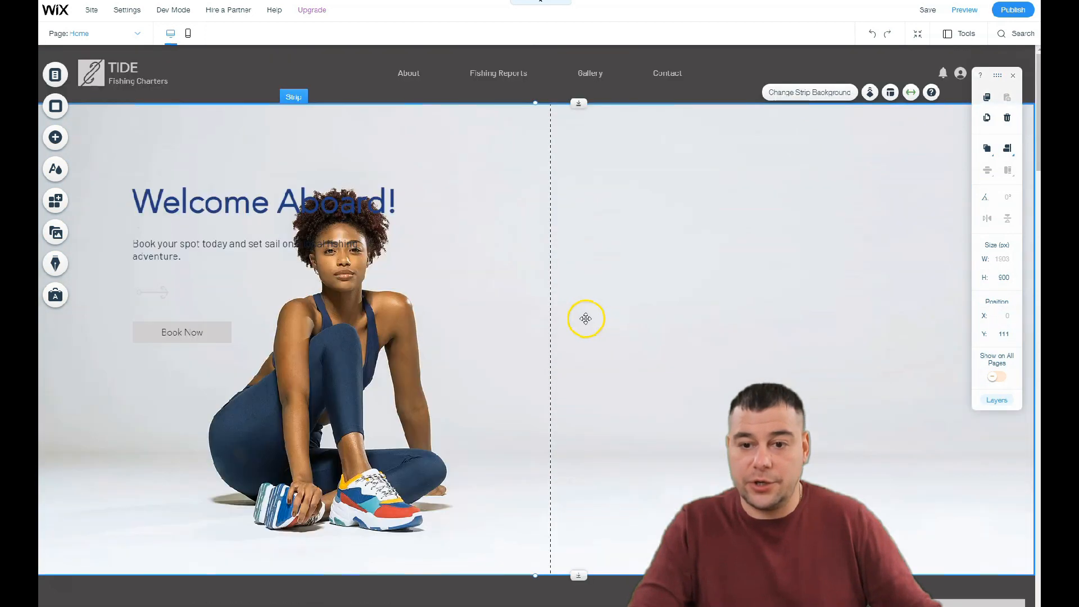
Move the "Welcome Aboard!" title, booking tagline and Book Now button to the empty area beside the woman, aligned at X 574
{"action": "left_click_drag", "start_coordinate": [508, 212], "coordinate": [646, 214]}
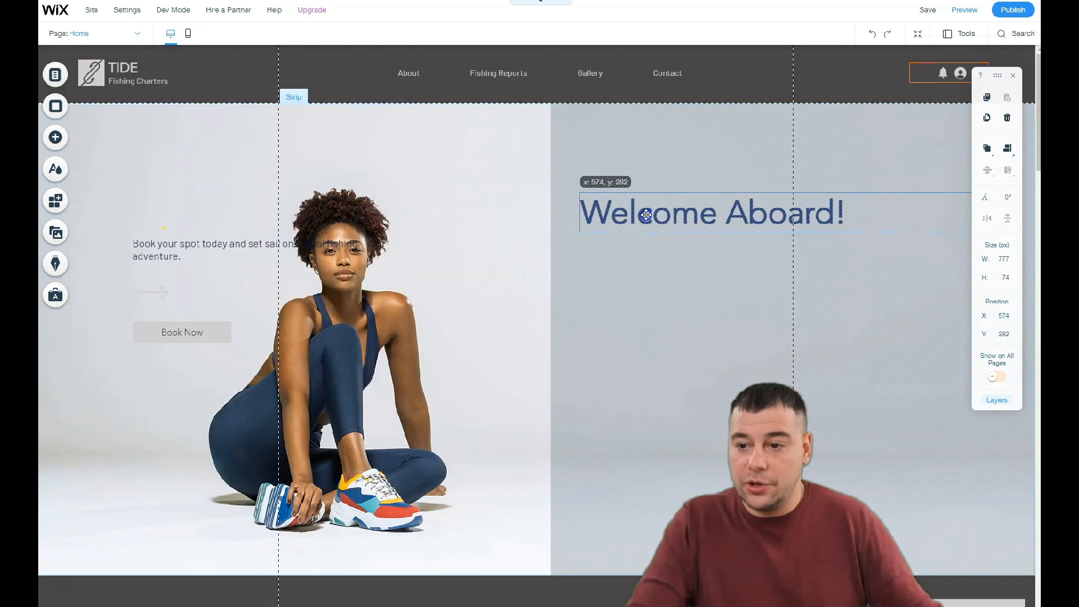
{"action": "left_click_drag", "start_coordinate": [220, 268], "coordinate": [625, 289]}
{"action": "left_click_drag", "start_coordinate": [163, 331], "coordinate": [614, 381]}
{"action": "scroll", "coordinate": [516, 341], "scroll_direction": "down", "scroll_amount": 4}
{"action": "scroll", "coordinate": [518, 344], "scroll_direction": "up", "scroll_amount": 4}
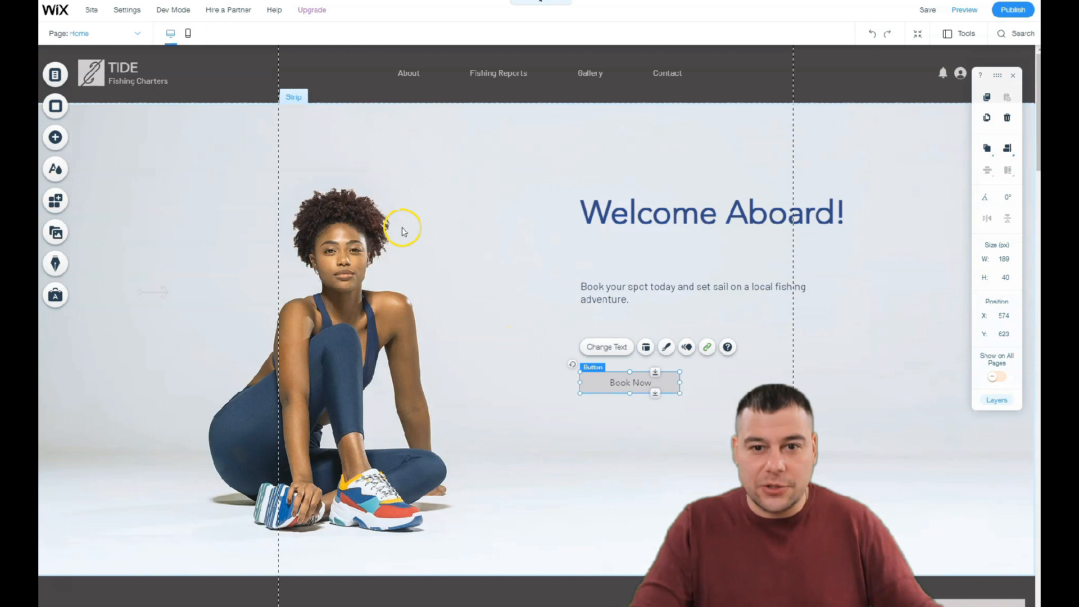
Open the media organizer of the photo gallery below "The Finest Fishing Experience" section
{"action": "scroll", "coordinate": [503, 258], "scroll_direction": "down", "scroll_amount": 5}
{"action": "scroll", "coordinate": [507, 257], "scroll_direction": "down", "scroll_amount": 3}
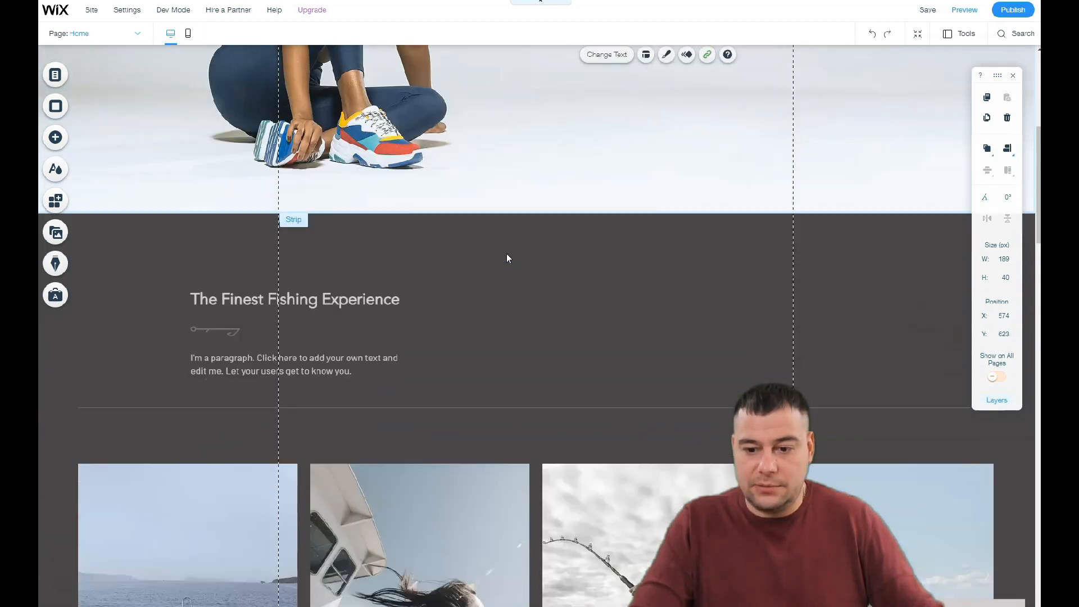
{"action": "scroll", "coordinate": [510, 258], "scroll_direction": "up", "scroll_amount": 1}
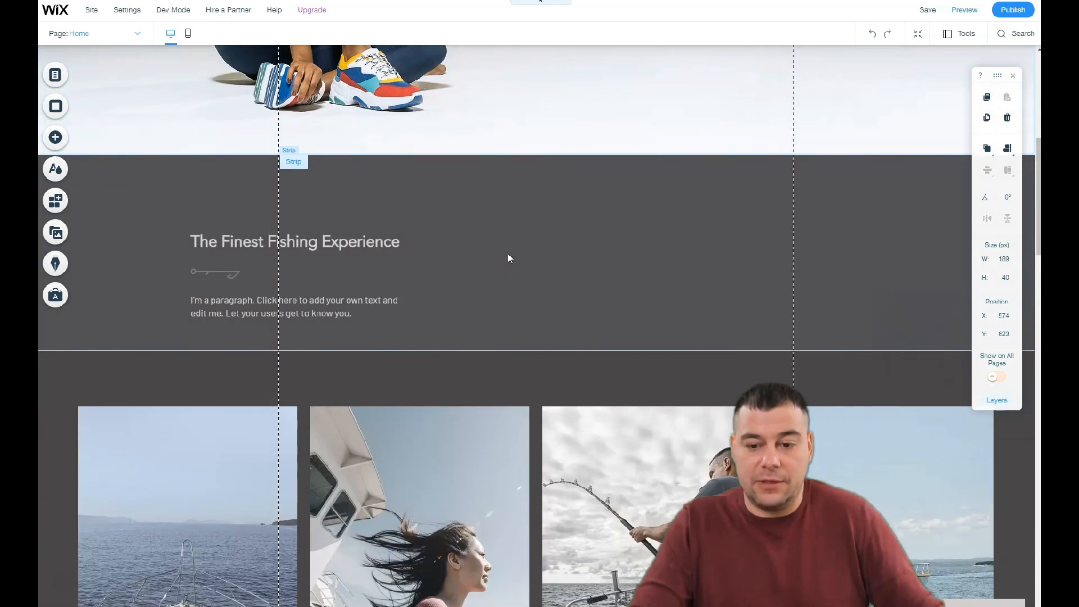
{"action": "scroll", "coordinate": [508, 255], "scroll_direction": "down", "scroll_amount": 3}
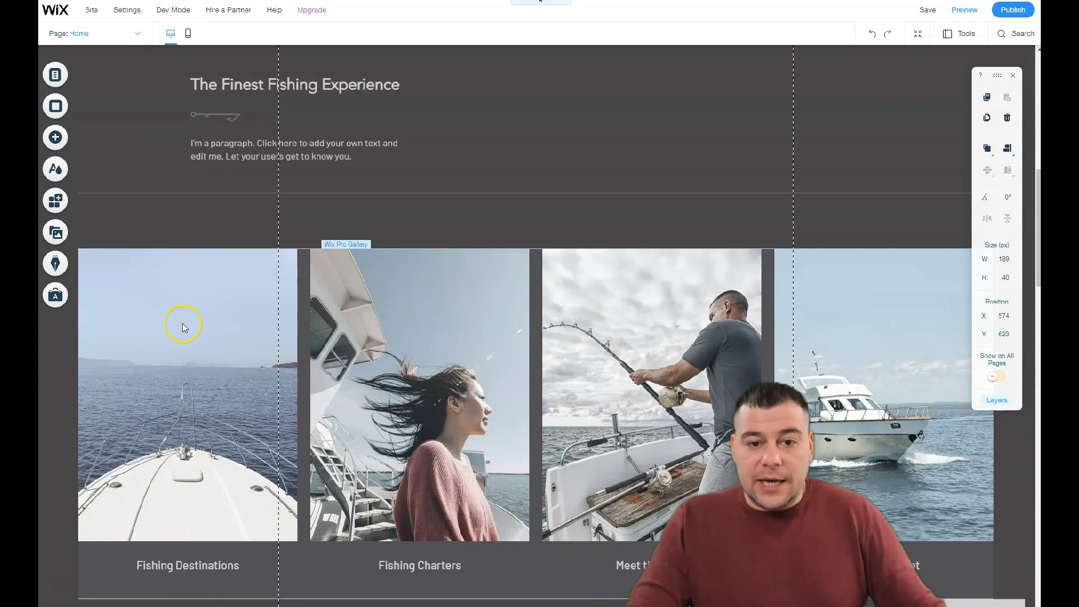
{"action": "left_click", "coordinate": [205, 333]}
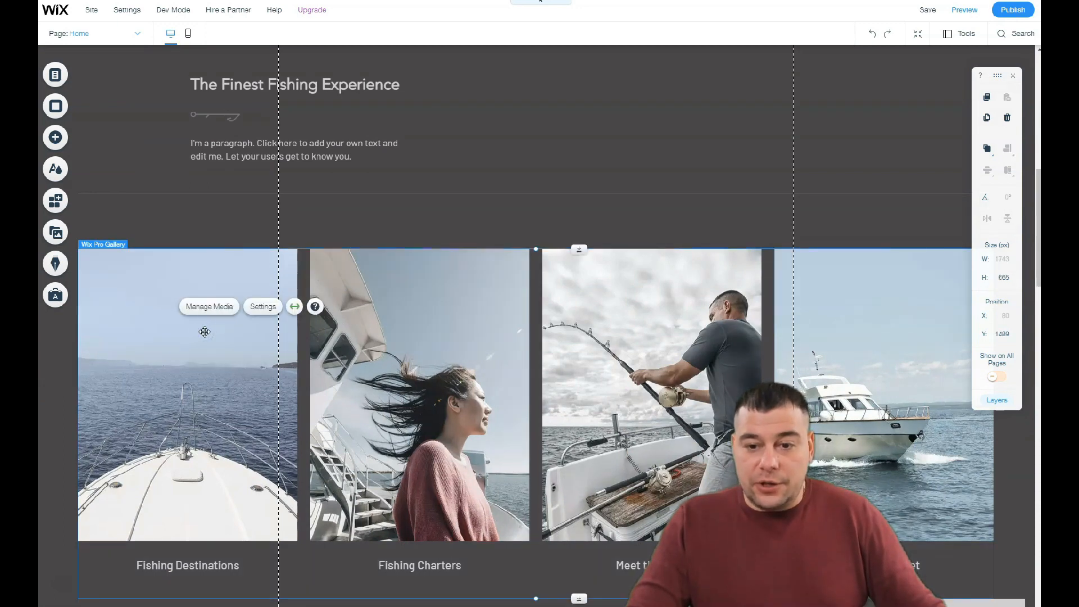
{"action": "left_click", "coordinate": [213, 312]}
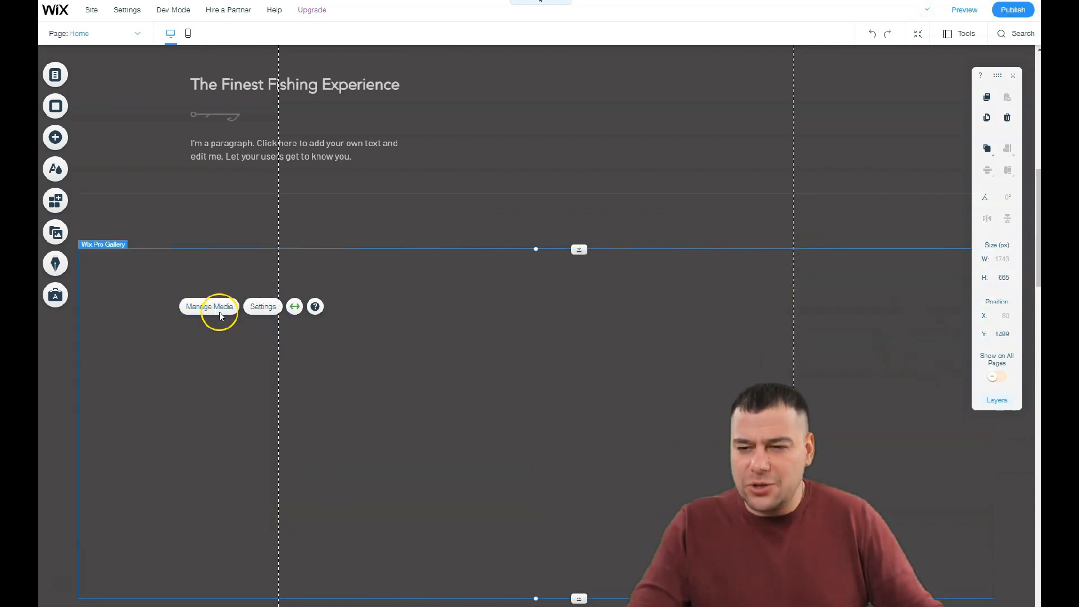
{"action": "left_click", "coordinate": [220, 313]}
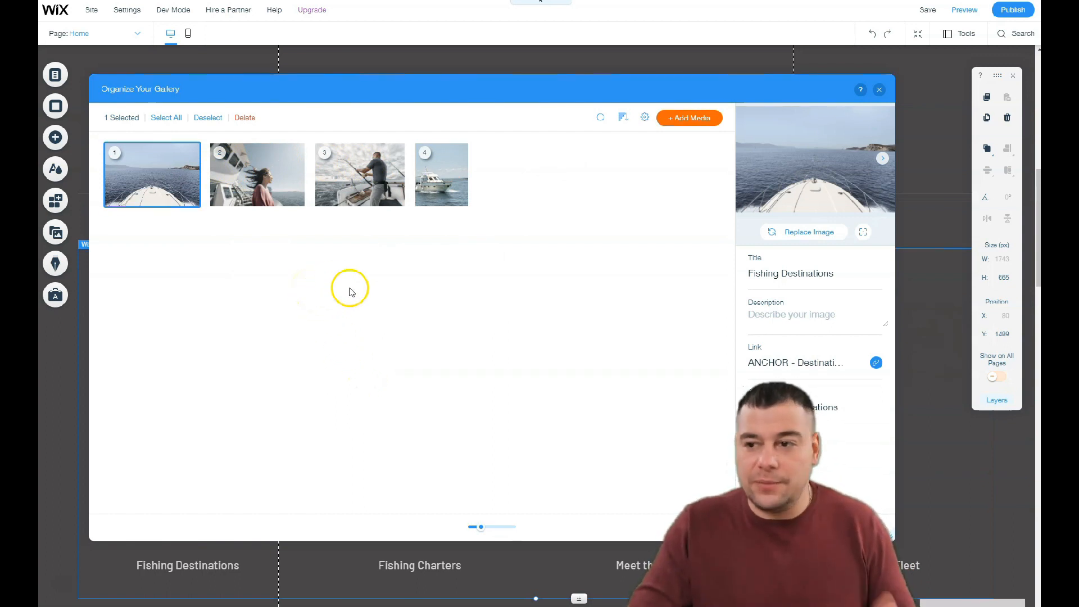
Start adding images to the gallery and search the Wix media for "fitness"
{"action": "left_click", "coordinate": [688, 119]}
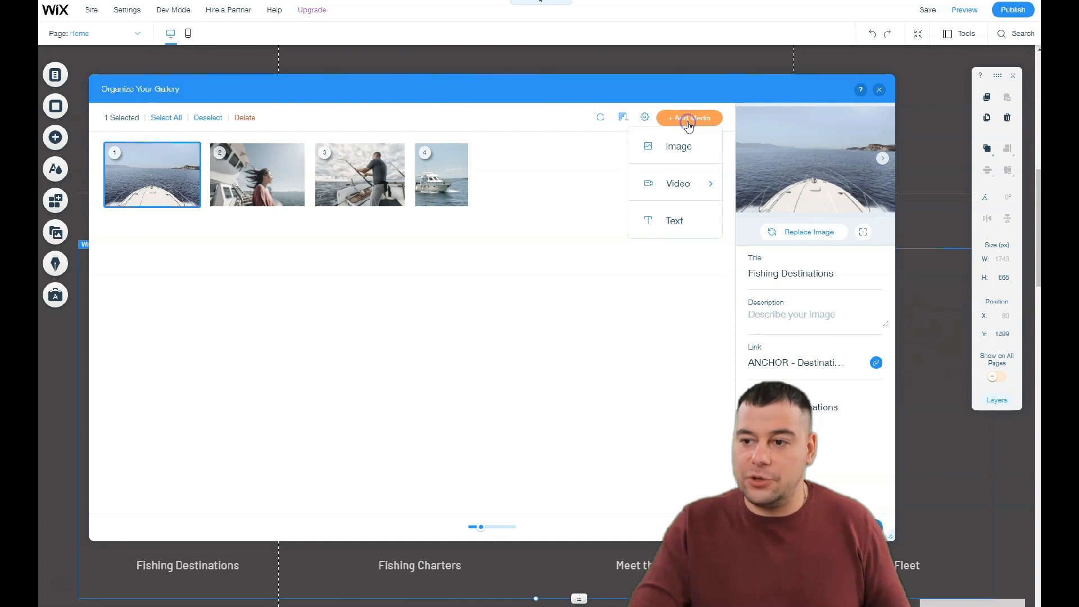
{"action": "left_click", "coordinate": [677, 145]}
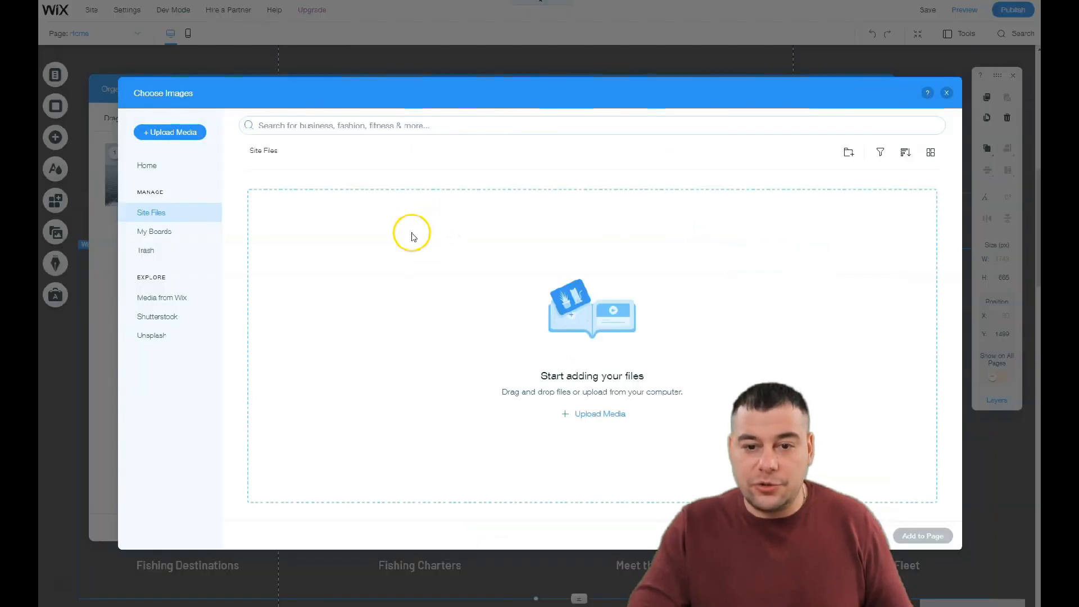
{"action": "left_click", "coordinate": [343, 126]}
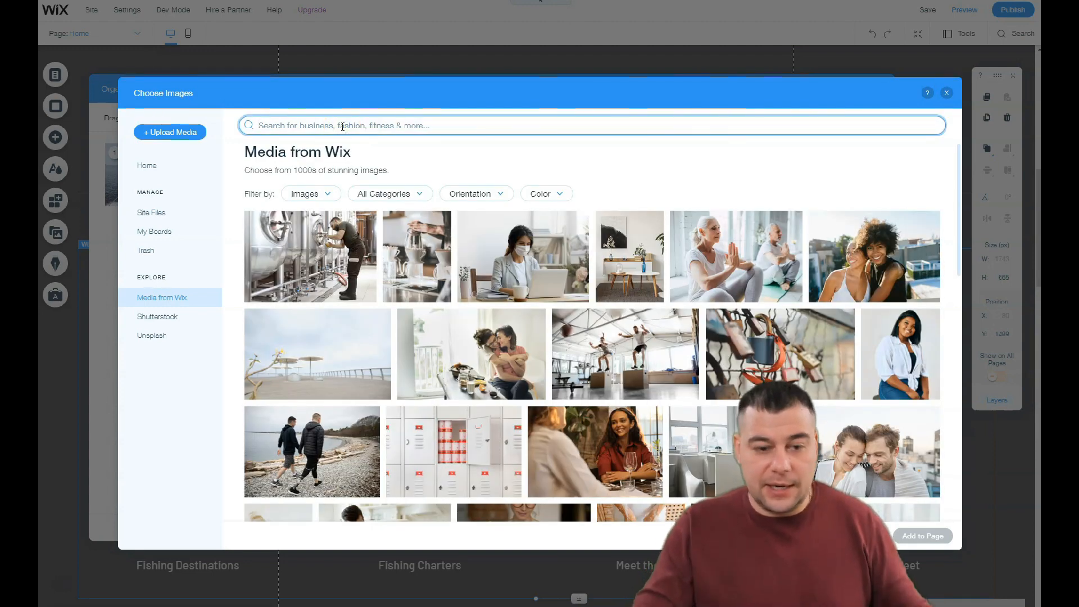
{"action": "type", "text": "fitn"}
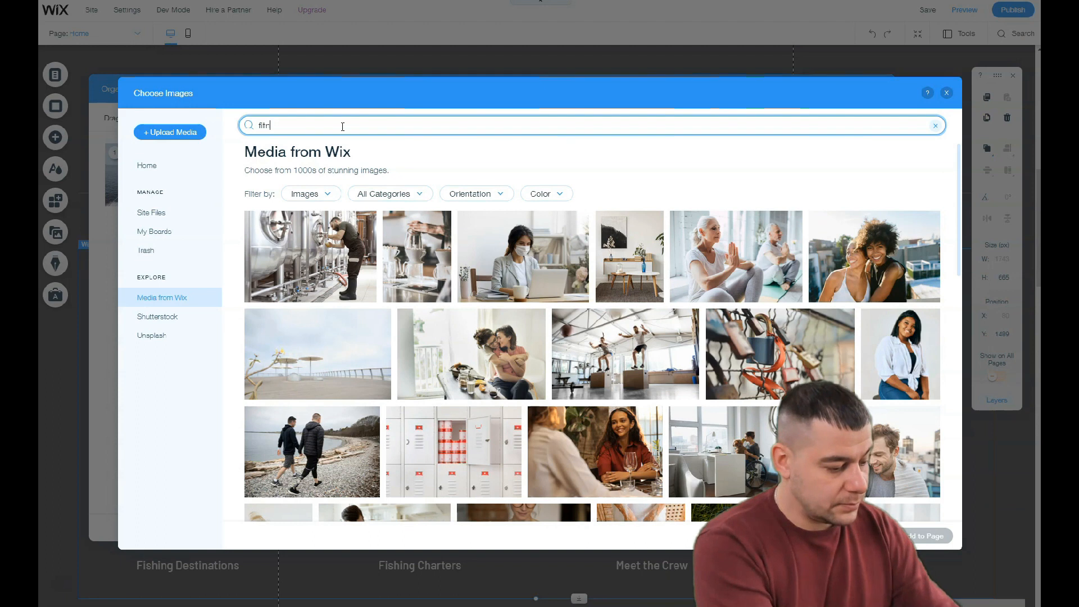
{"action": "type", "text": "ess"}
{"action": "key", "text": "Return"}
Add six fitness photos to the gallery, including a fitness class, a running group, a park workout and a stretching woman
{"action": "left_click", "coordinate": [587, 386]}
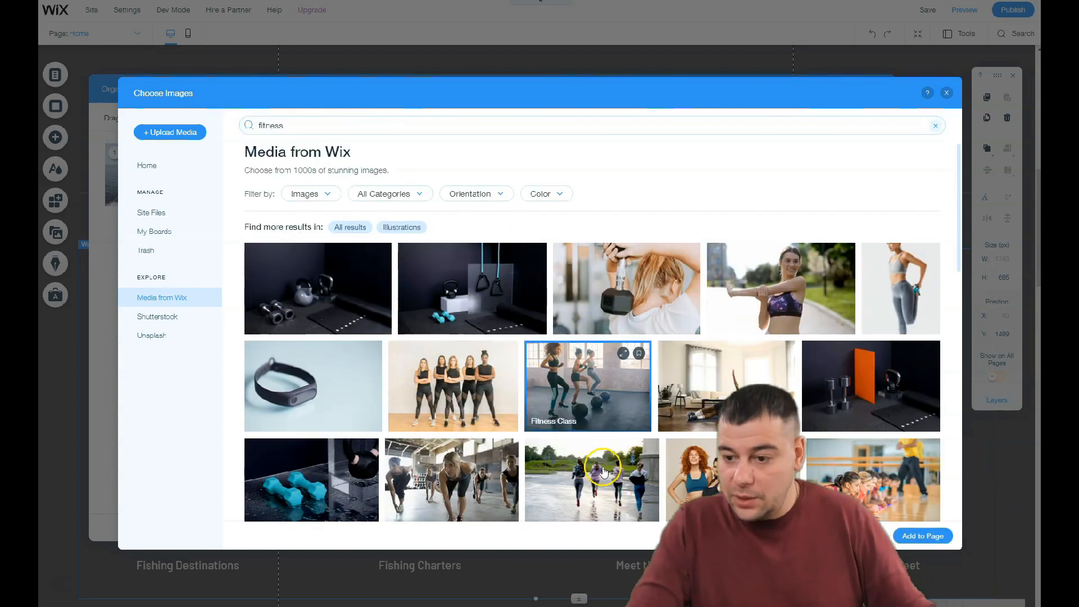
{"action": "left_click", "coordinate": [470, 478]}
{"action": "scroll", "coordinate": [677, 385], "scroll_direction": "down", "scroll_amount": 2}
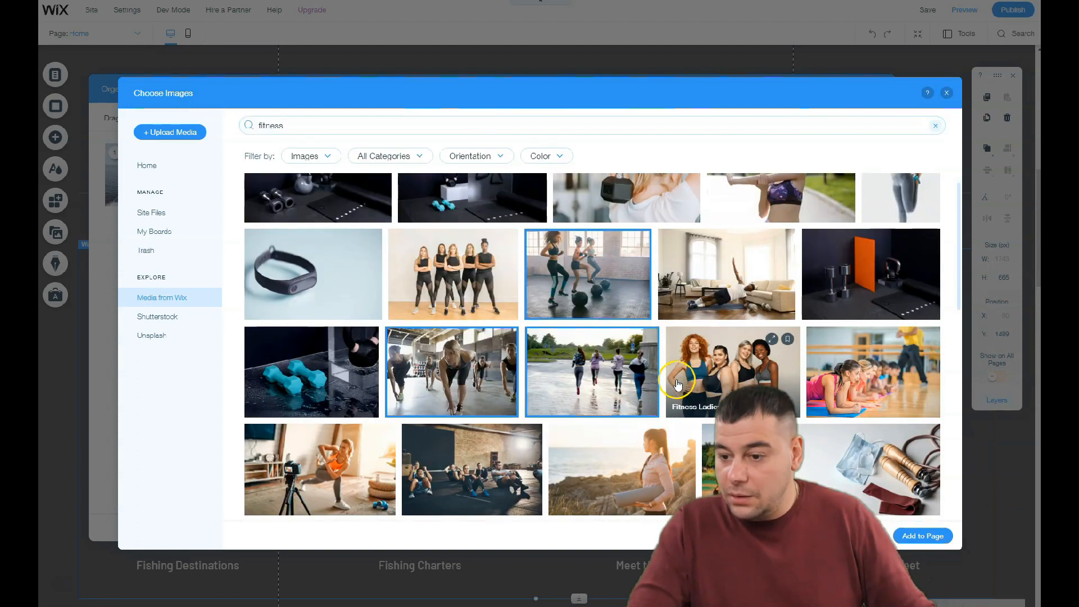
{"action": "scroll", "coordinate": [677, 385], "scroll_direction": "down", "scroll_amount": 2}
{"action": "left_click", "coordinate": [406, 462]}
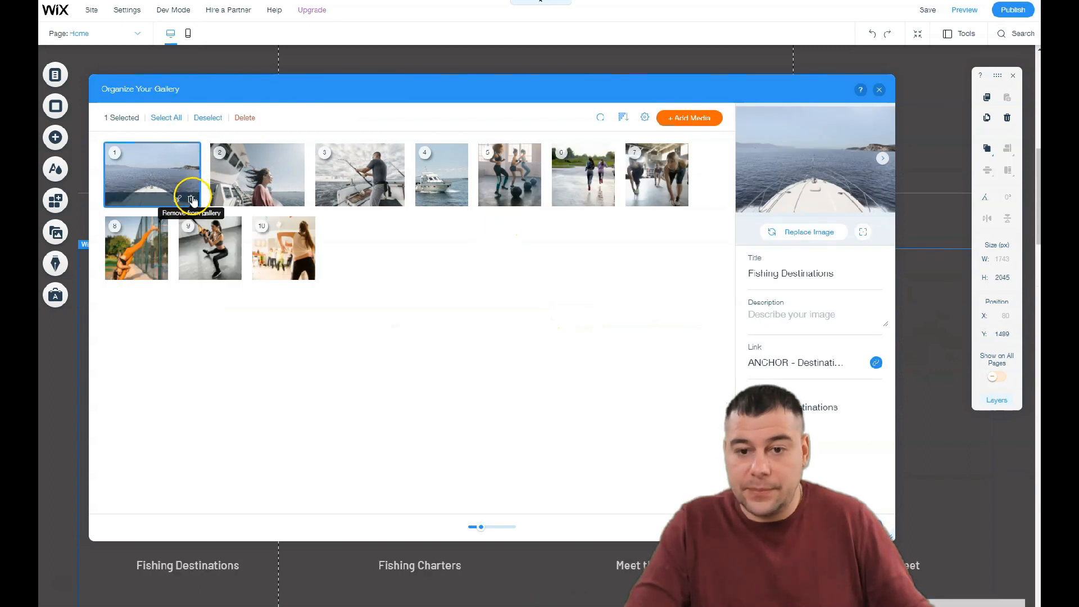
Remove the four original boat and fishing photos from the gallery and apply the new set
{"action": "left_click", "coordinate": [192, 199]}
{"action": "left_click", "coordinate": [192, 200]}
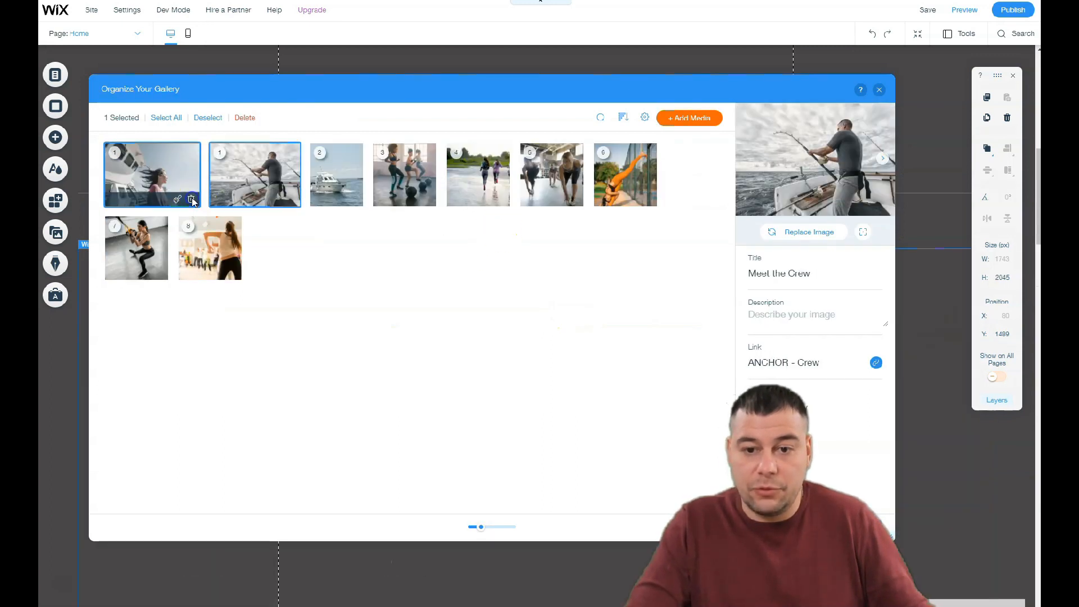
{"action": "left_click", "coordinate": [187, 199]}
{"action": "left_click", "coordinate": [160, 199]}
{"action": "left_click", "coordinate": [849, 524]}
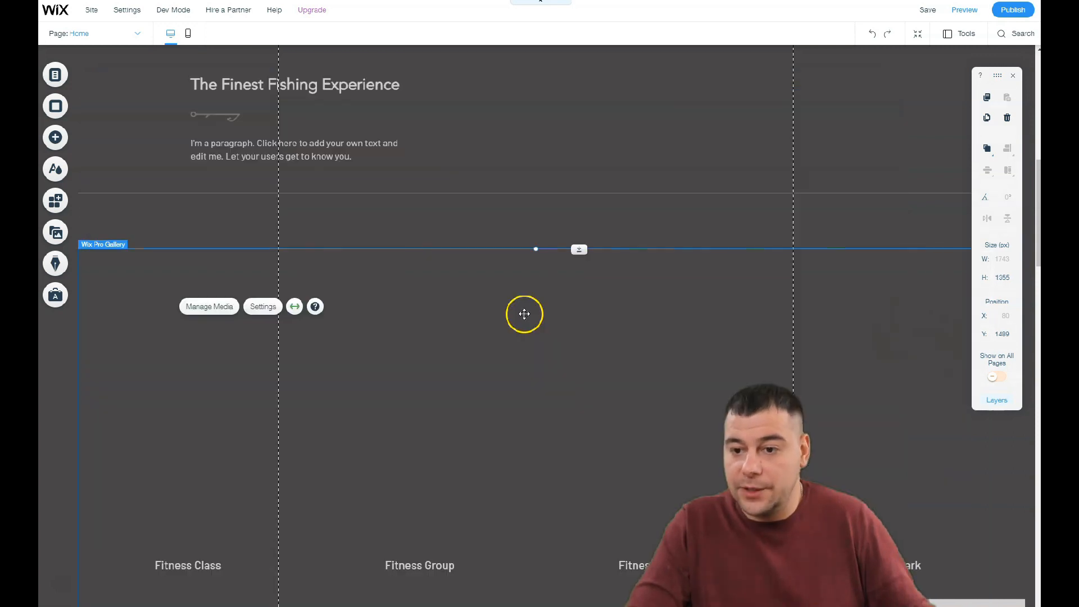
Change the page background colour to the lightest grey of the site colors
{"action": "scroll", "coordinate": [492, 302], "scroll_direction": "down", "scroll_amount": 10}
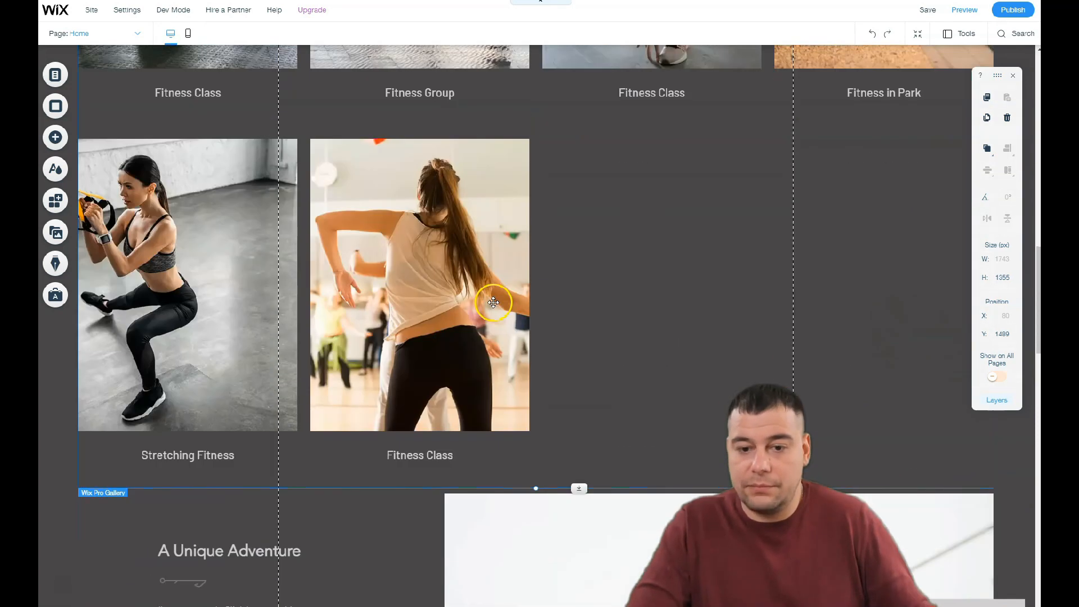
{"action": "scroll", "coordinate": [492, 303], "scroll_direction": "up", "scroll_amount": 4}
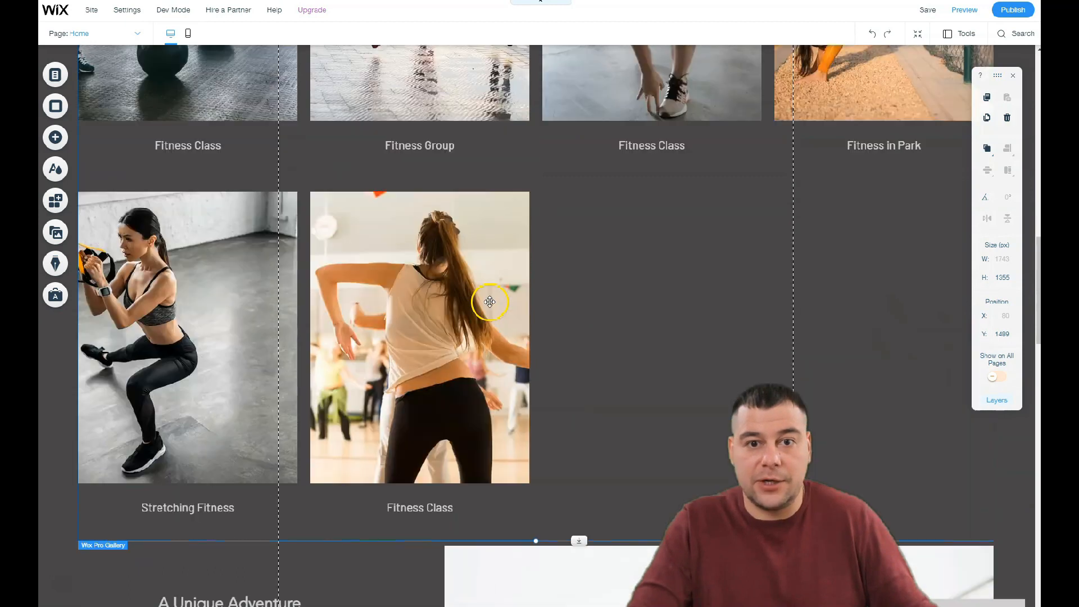
{"action": "left_click", "coordinate": [55, 107]}
{"action": "left_click", "coordinate": [116, 164]}
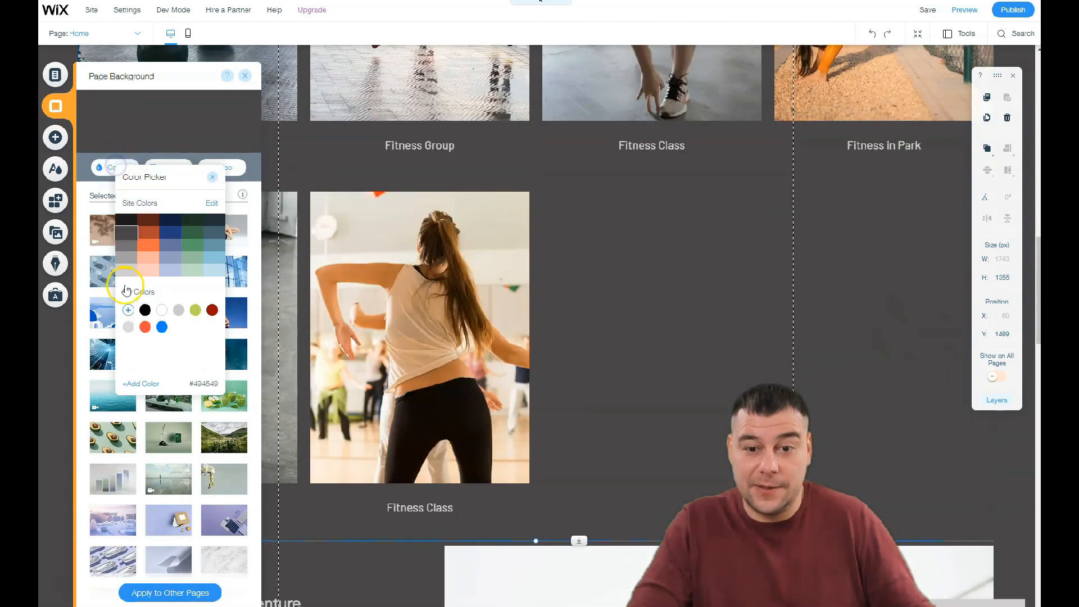
{"action": "left_click", "coordinate": [126, 269]}
{"action": "left_click", "coordinate": [213, 176]}
{"action": "left_click", "coordinate": [245, 76]}
Review the home page from the testimonials up to the header and back to the gallery against the new background
{"action": "scroll", "coordinate": [630, 261], "scroll_direction": "down", "scroll_amount": 4}
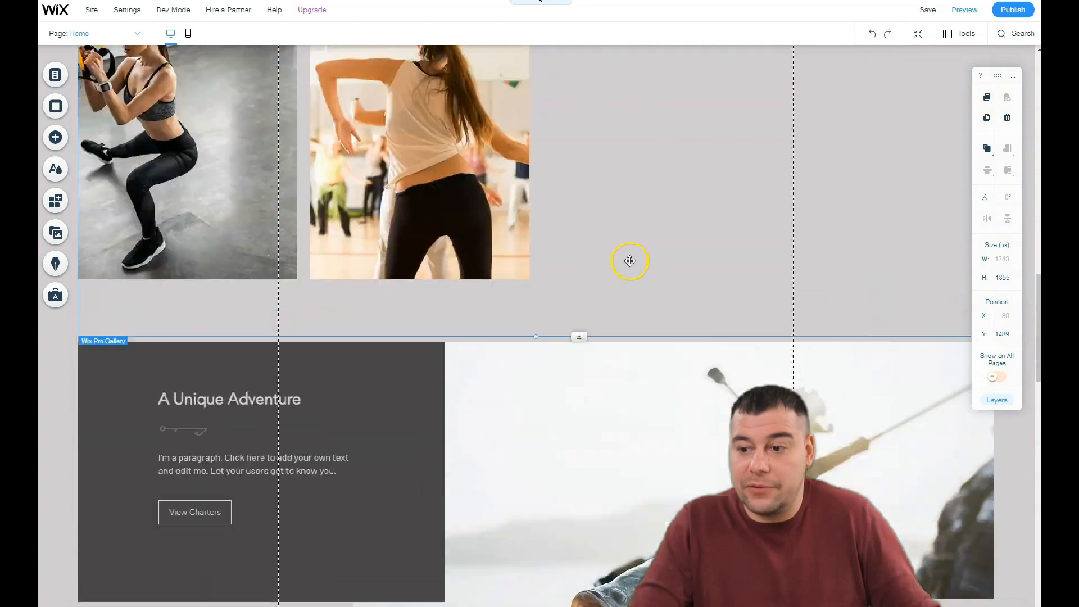
{"action": "scroll", "coordinate": [630, 261], "scroll_direction": "down", "scroll_amount": 10}
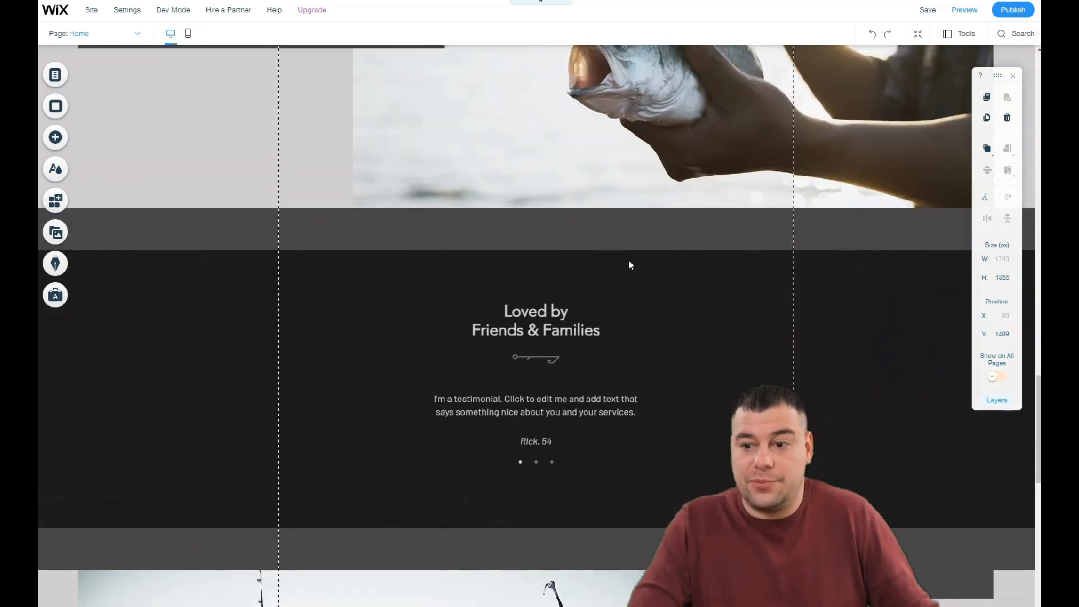
{"action": "scroll", "coordinate": [630, 263], "scroll_direction": "up", "scroll_amount": 15}
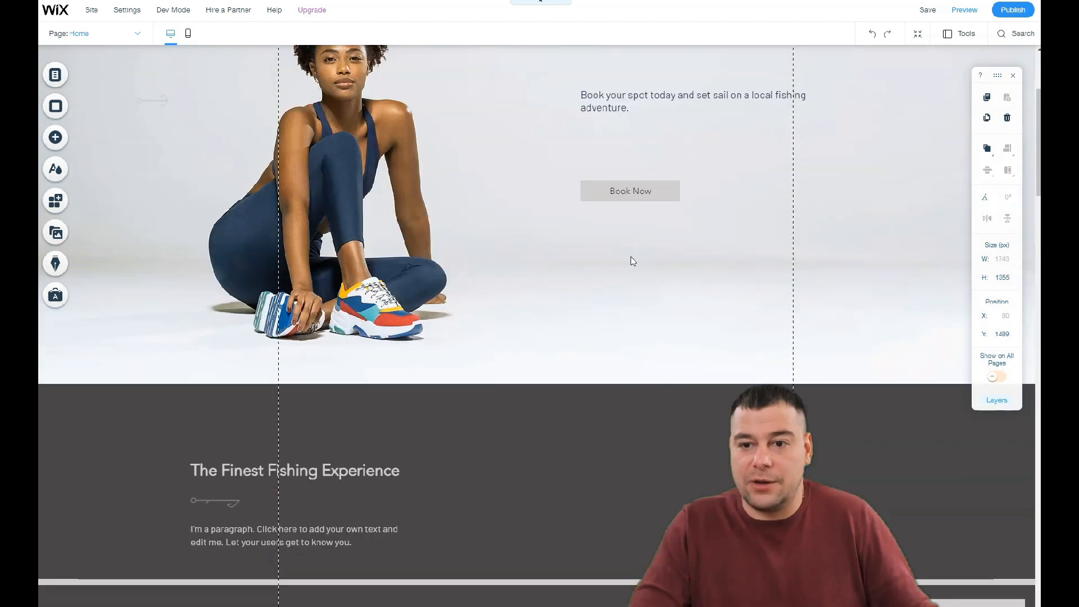
{"action": "scroll", "coordinate": [630, 261], "scroll_direction": "up", "scroll_amount": 4}
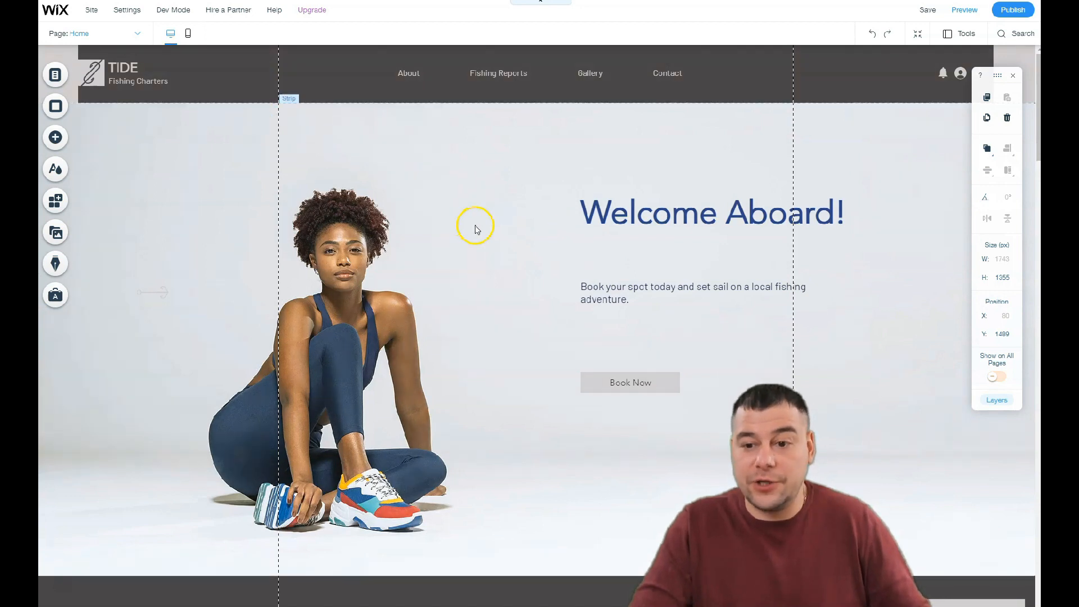
{"action": "scroll", "coordinate": [506, 227], "scroll_direction": "down", "scroll_amount": 1}
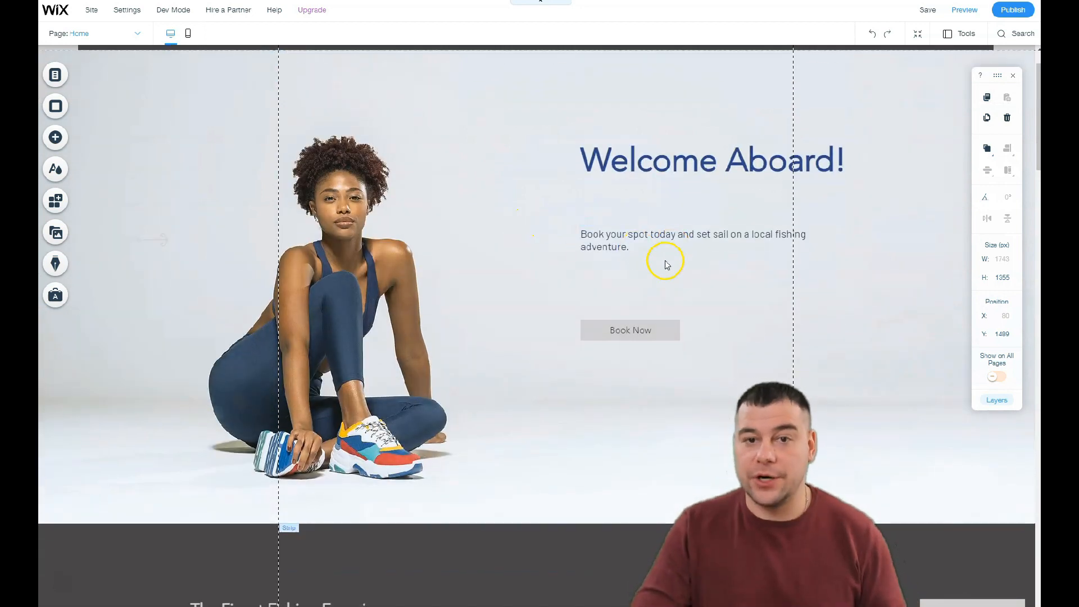
{"action": "scroll", "coordinate": [628, 258], "scroll_direction": "down", "scroll_amount": 8}
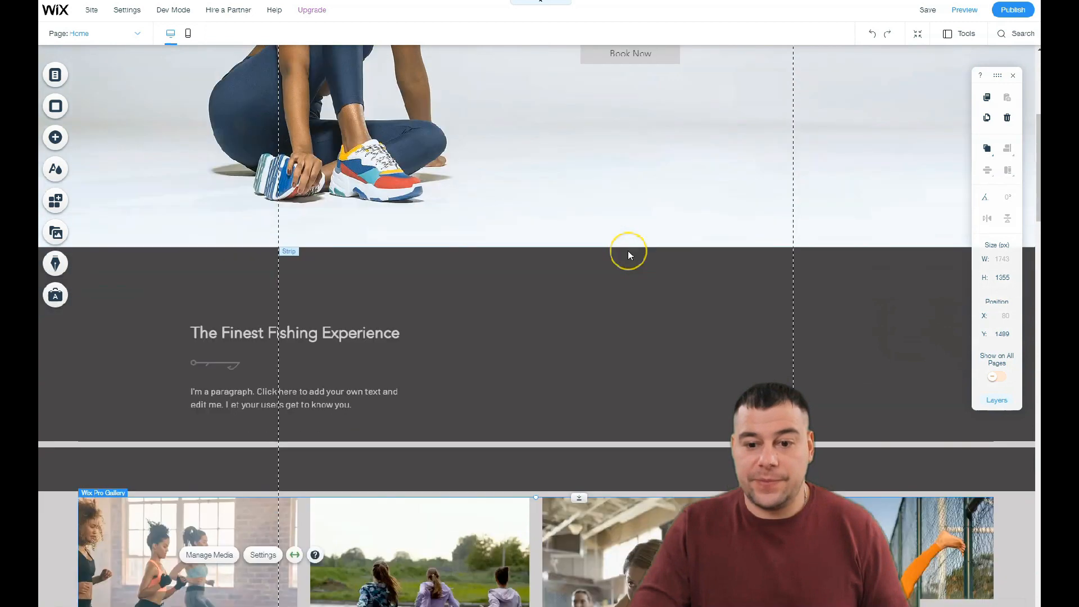
{"action": "scroll", "coordinate": [628, 250], "scroll_direction": "down", "scroll_amount": 3}
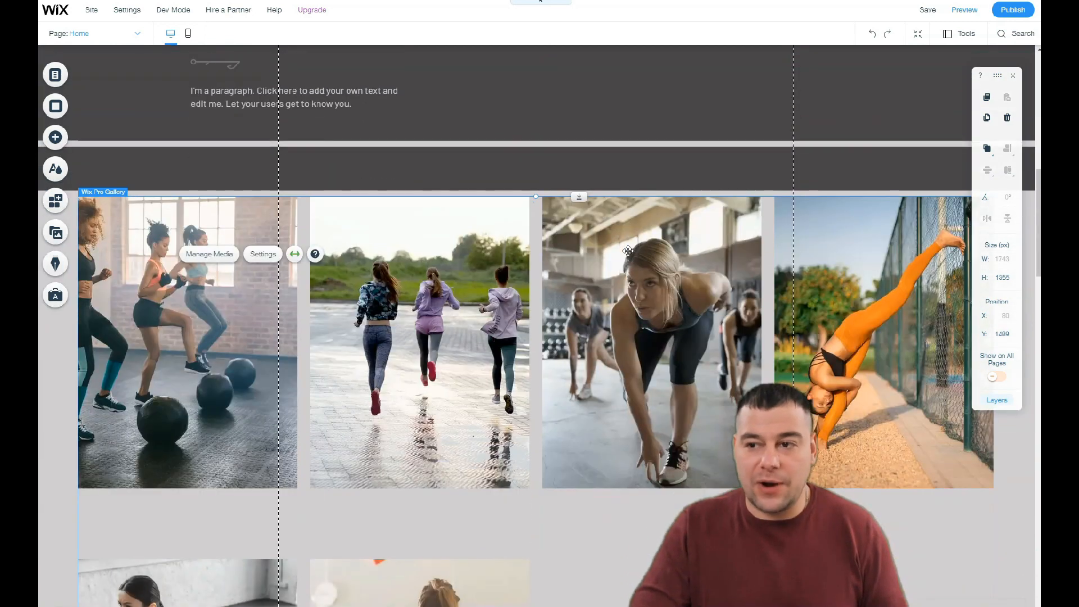
{"action": "scroll", "coordinate": [530, 230], "scroll_direction": "down", "scroll_amount": 3}
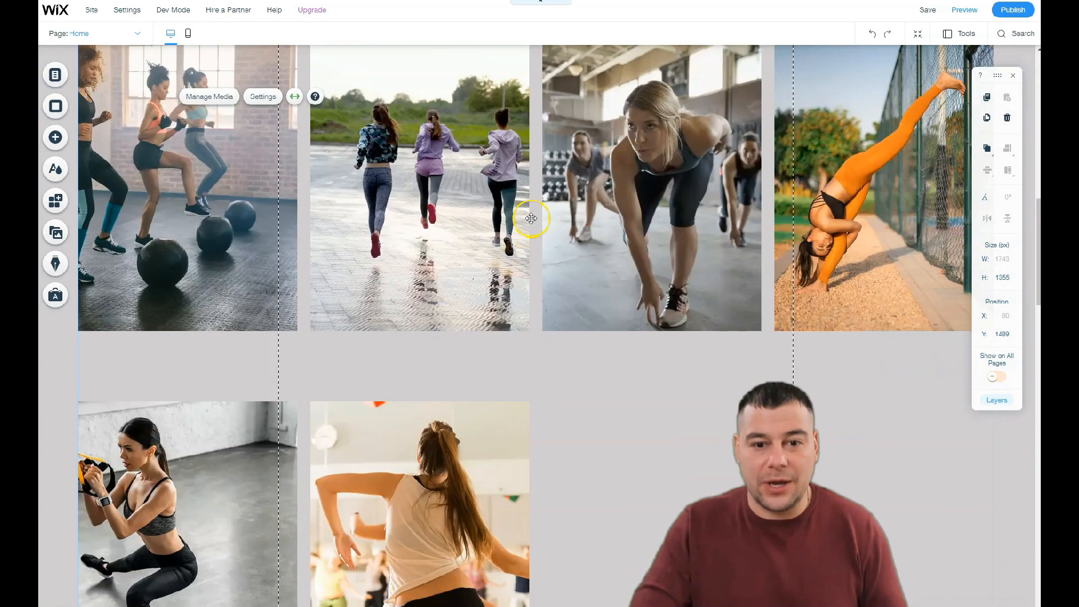
Browse the strip designs that can be added: About, Contact, Welcome, Services, Team and Classic
{"action": "left_click", "coordinate": [55, 138]}
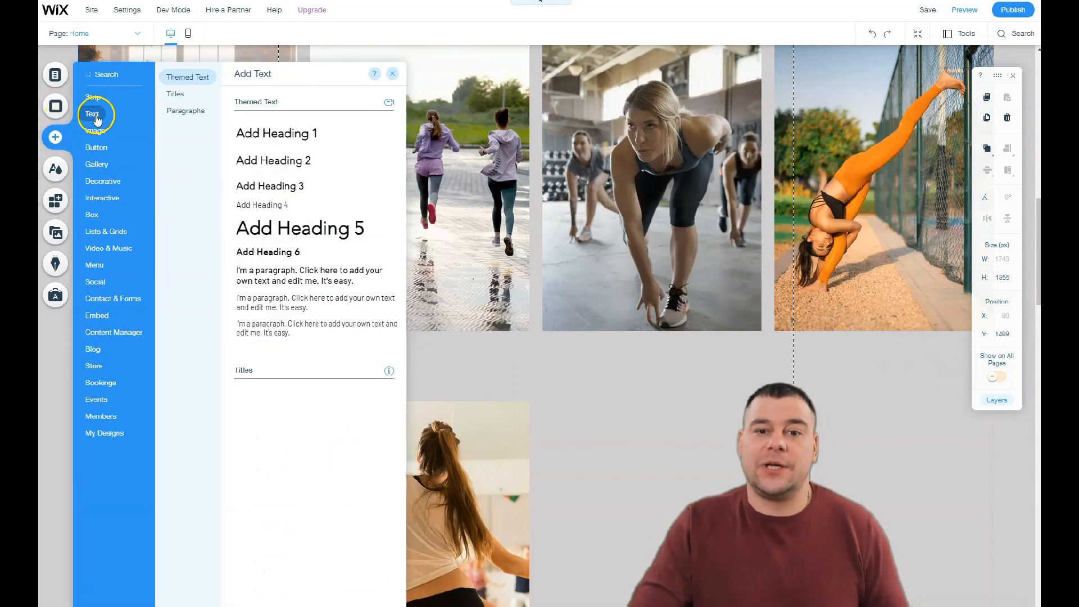
{"action": "mouse_move", "coordinate": [99, 148]}
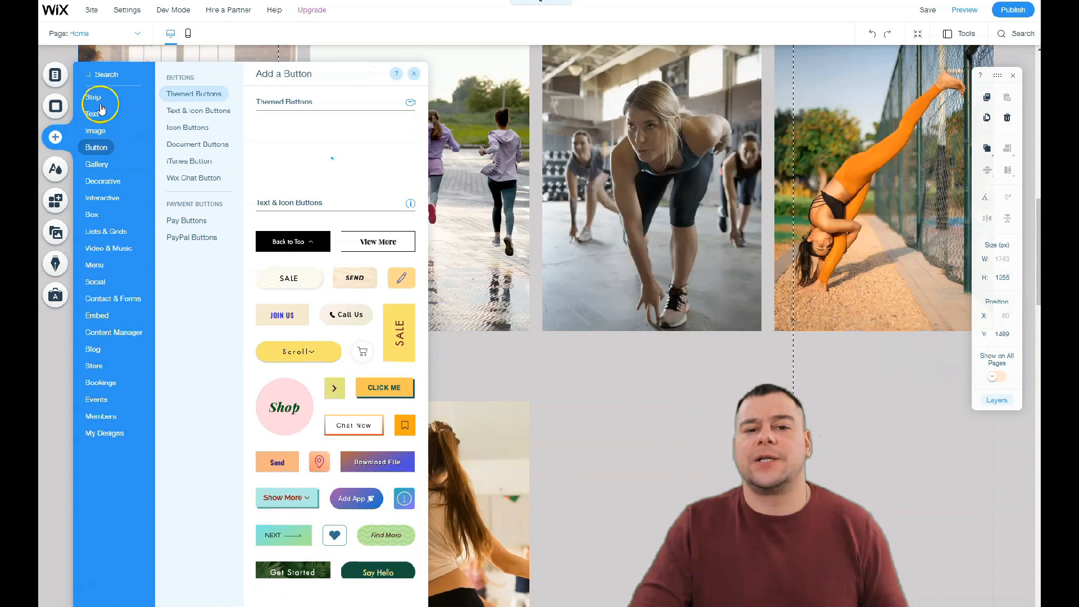
{"action": "mouse_move", "coordinate": [93, 102]}
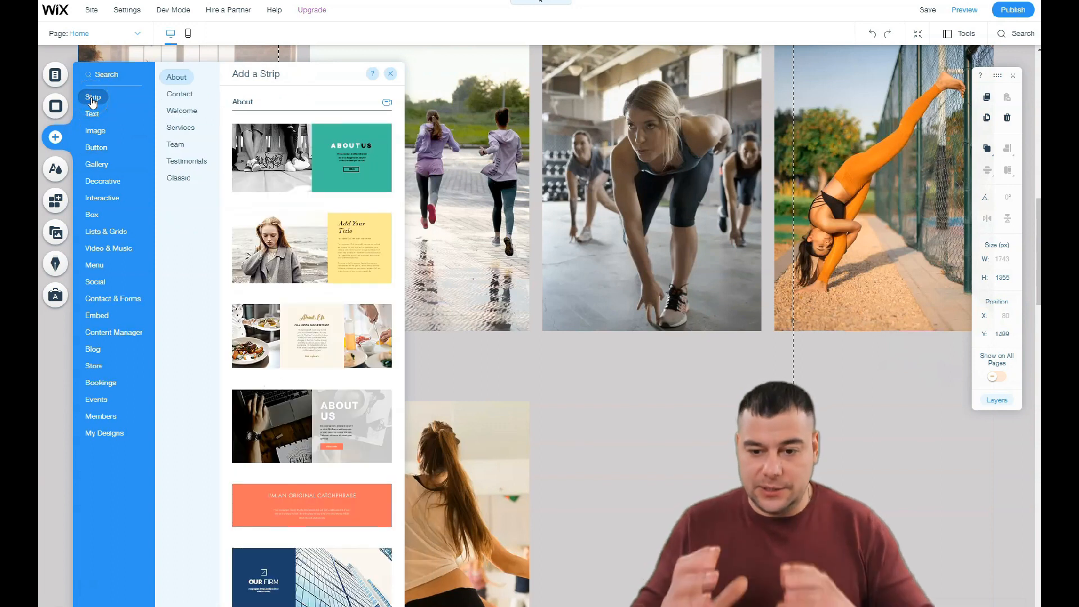
{"action": "left_click", "coordinate": [181, 96]}
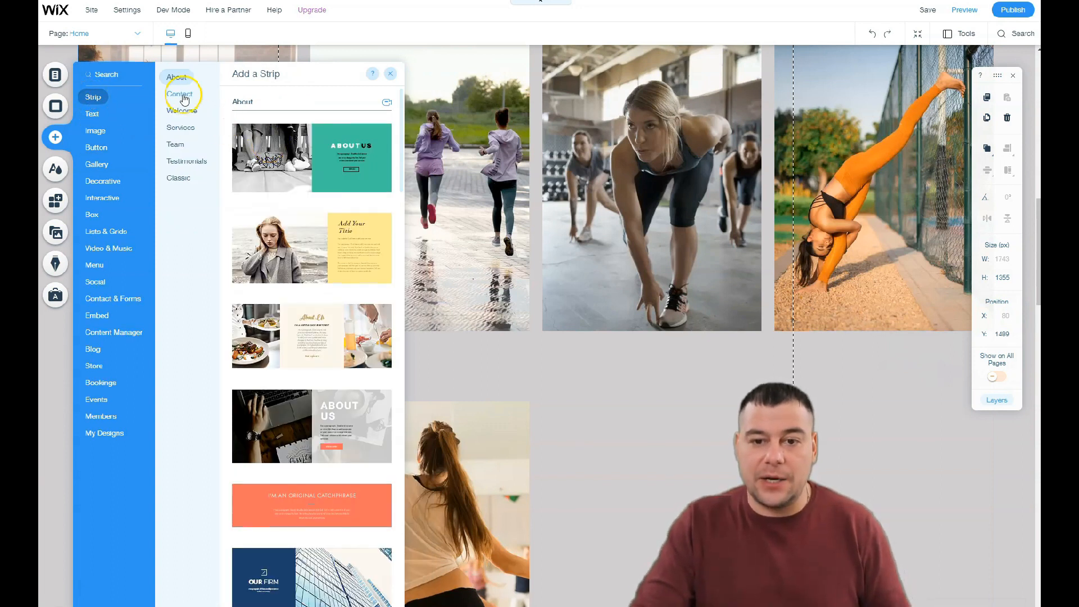
{"action": "left_click", "coordinate": [182, 111]}
{"action": "left_click", "coordinate": [181, 127]}
{"action": "left_click", "coordinate": [180, 145]}
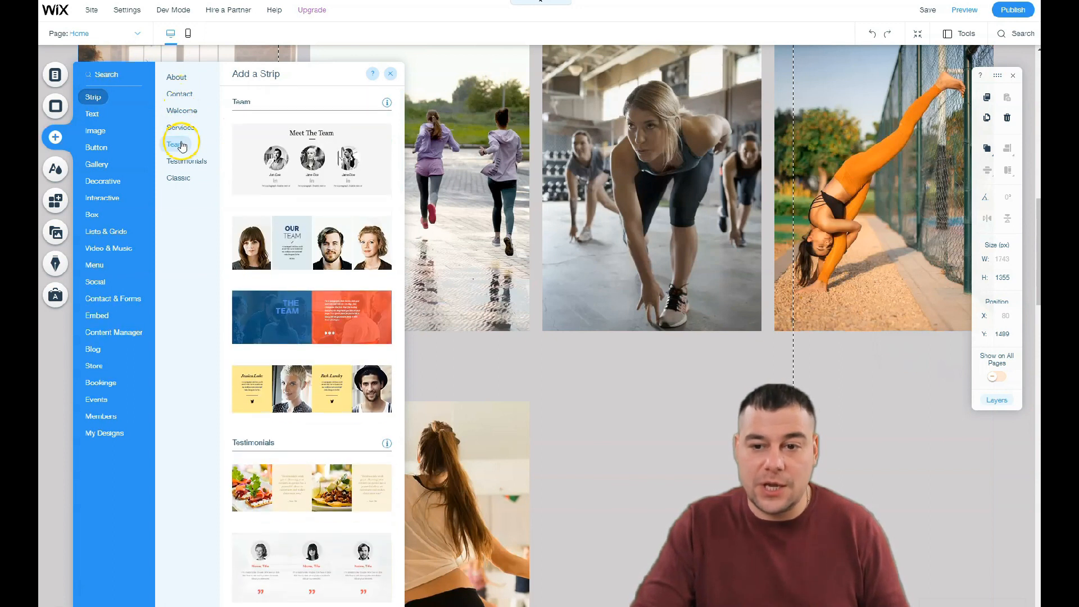
{"action": "left_click", "coordinate": [178, 179]}
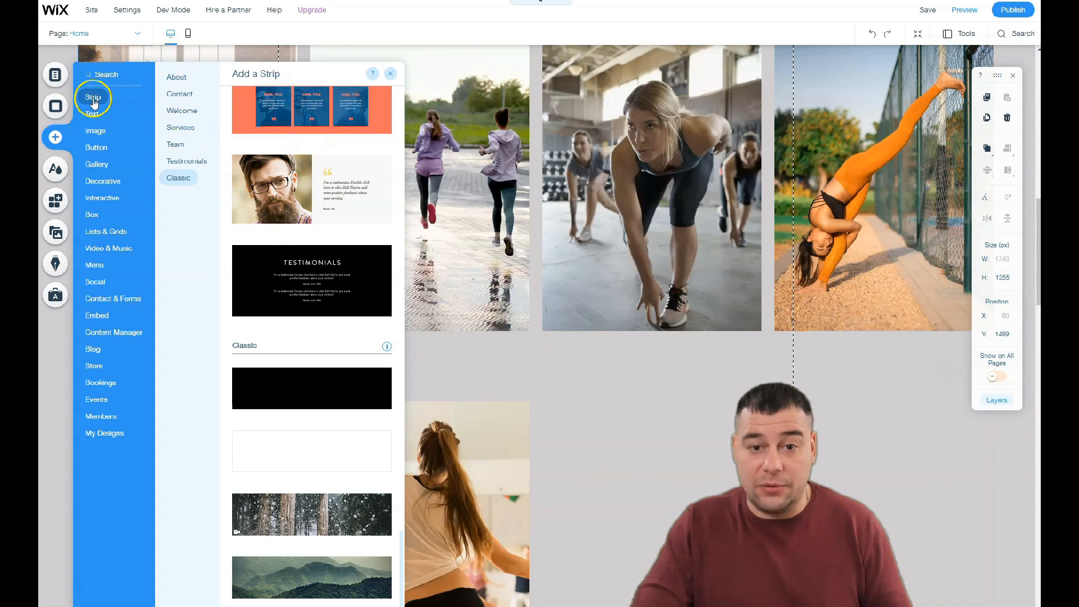
Try to place the grey themed button in the gap between the two gallery rows
{"action": "mouse_move", "coordinate": [94, 116]}
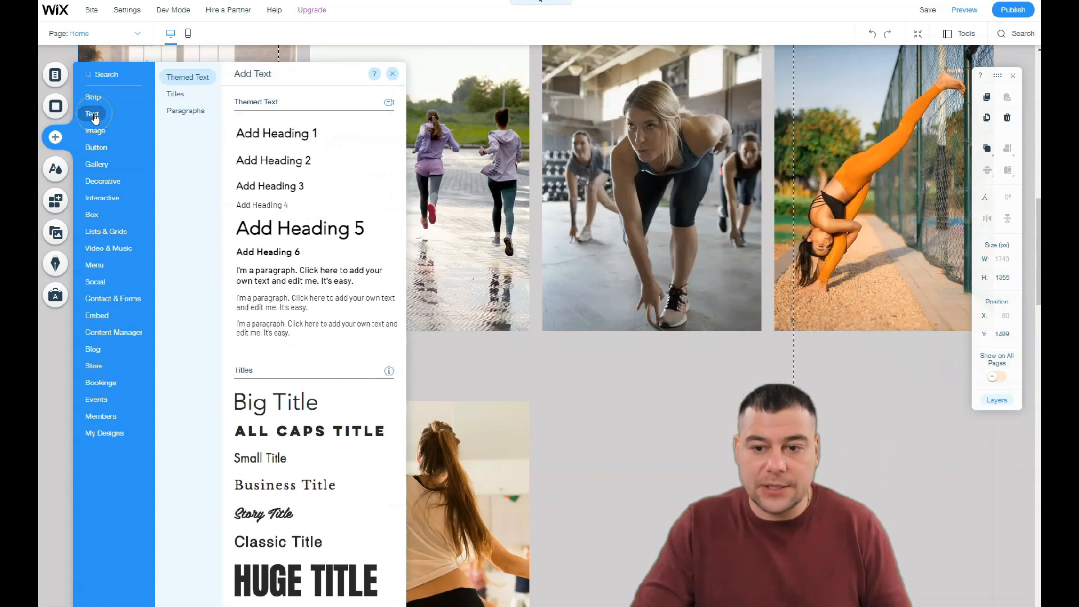
{"action": "mouse_move", "coordinate": [92, 147]}
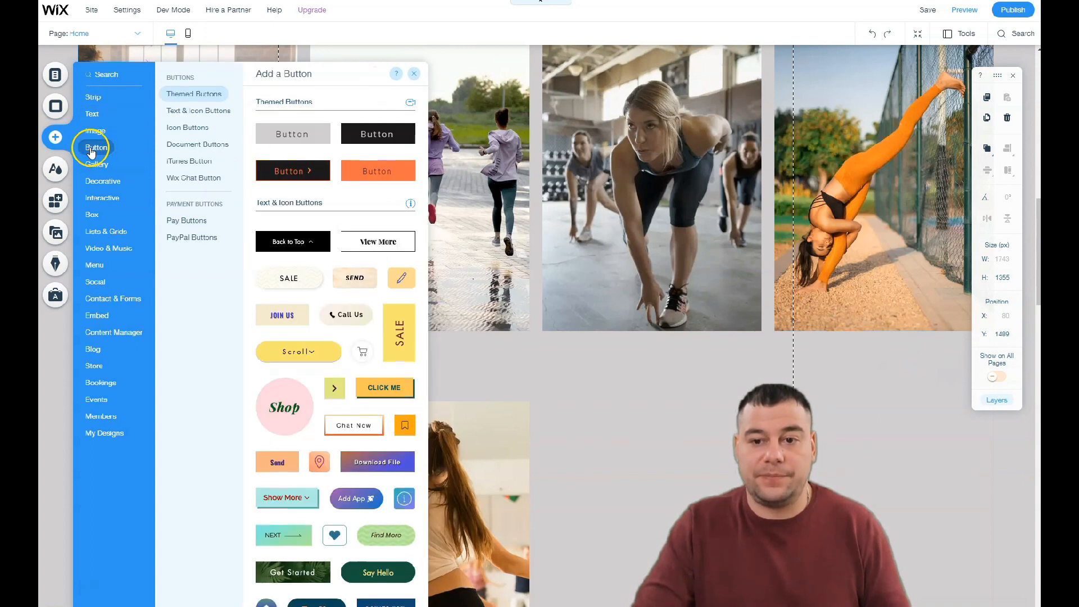
{"action": "left_click_drag", "start_coordinate": [303, 143], "coordinate": [622, 377]}
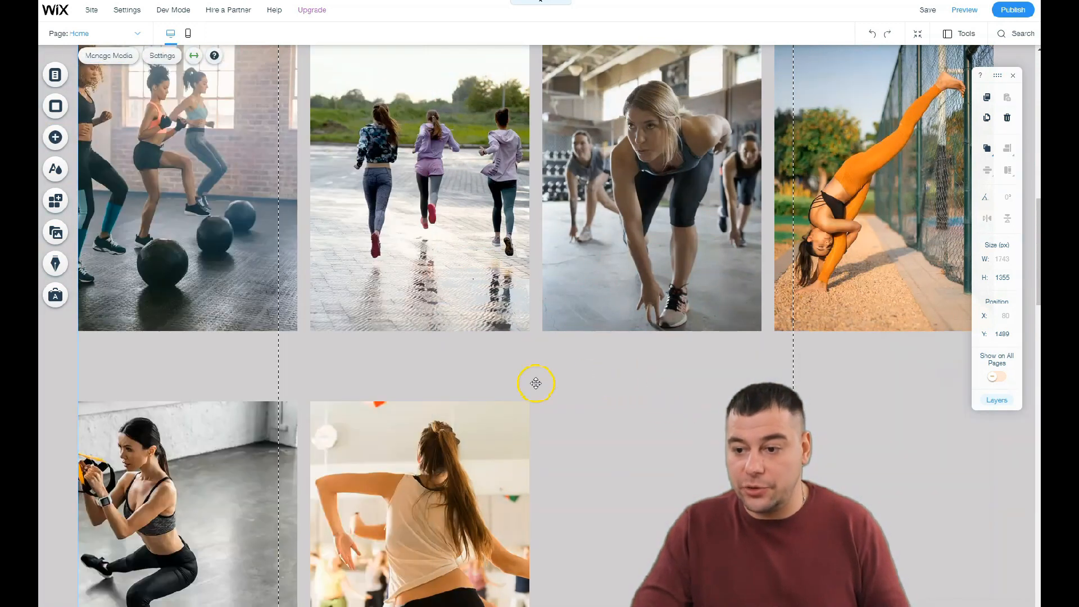
Move the grey button into the dark strip beside "The Finest Fishing Experience", at about X 551, Y 1193
{"action": "left_click_drag", "start_coordinate": [615, 373], "coordinate": [535, 54]}
{"action": "scroll", "coordinate": [556, 225], "scroll_direction": "up", "scroll_amount": 5}
{"action": "scroll", "coordinate": [557, 225], "scroll_direction": "up", "scroll_amount": 1}
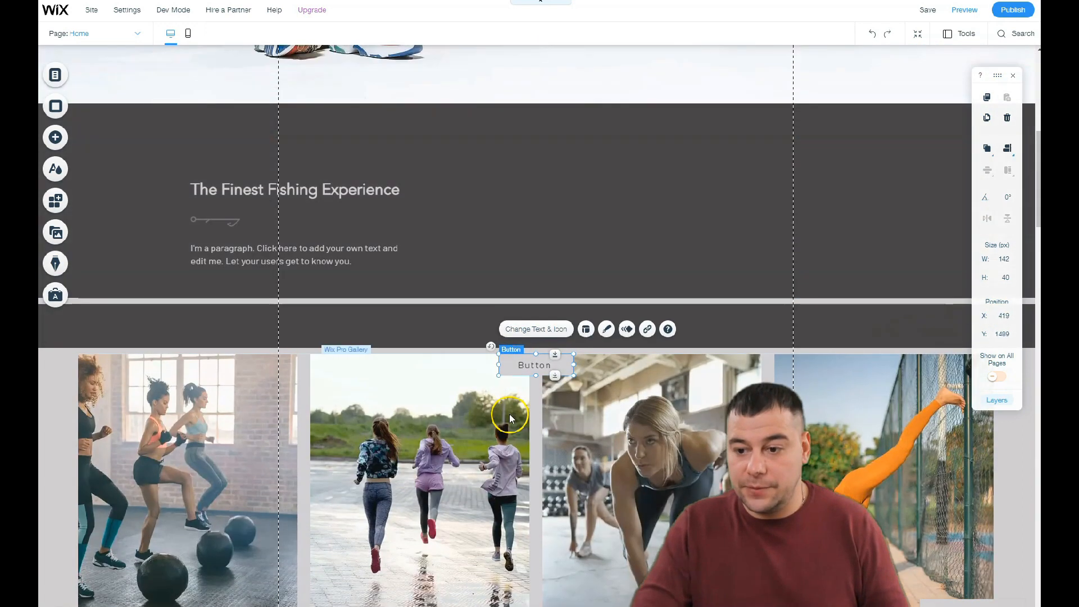
{"action": "left_click_drag", "start_coordinate": [534, 357], "coordinate": [603, 210]}
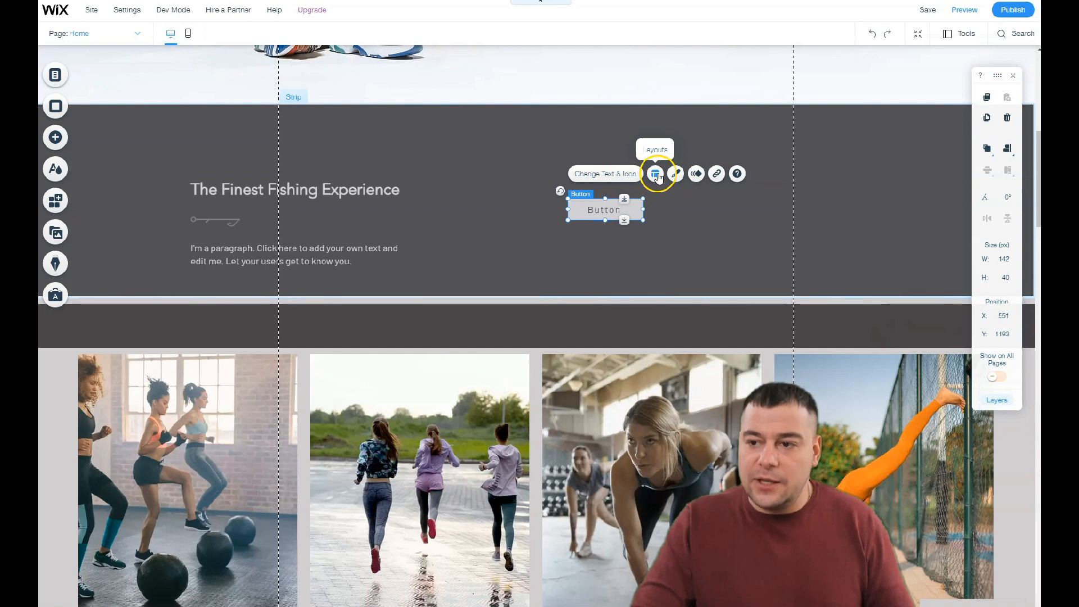
Examine the link options for the grey button, including the address and subject fields of an Email link, without applying a link
{"action": "left_click", "coordinate": [717, 175]}
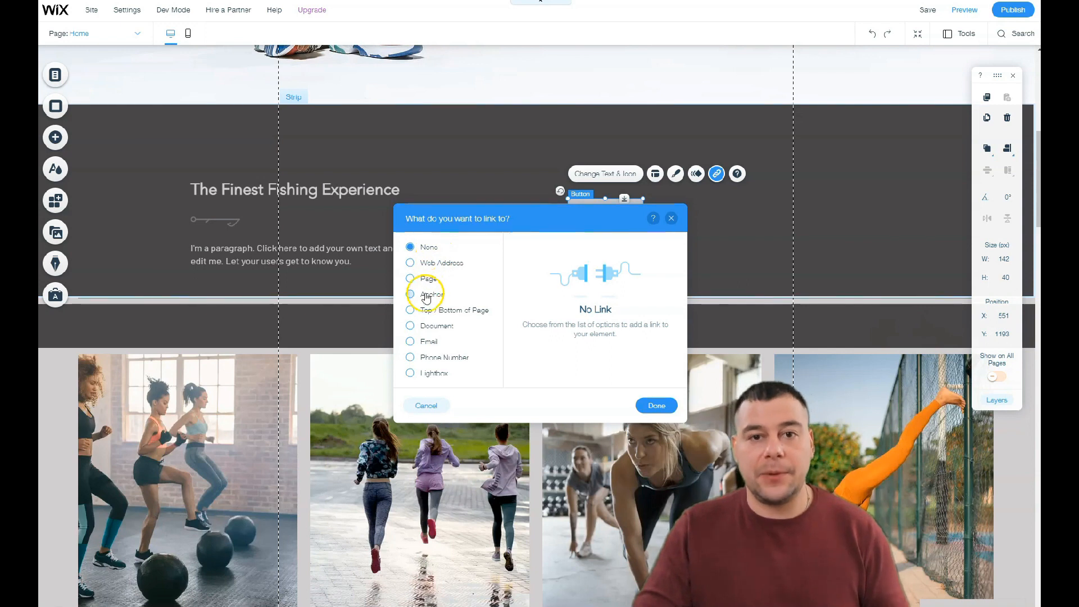
{"action": "left_click", "coordinate": [418, 343]}
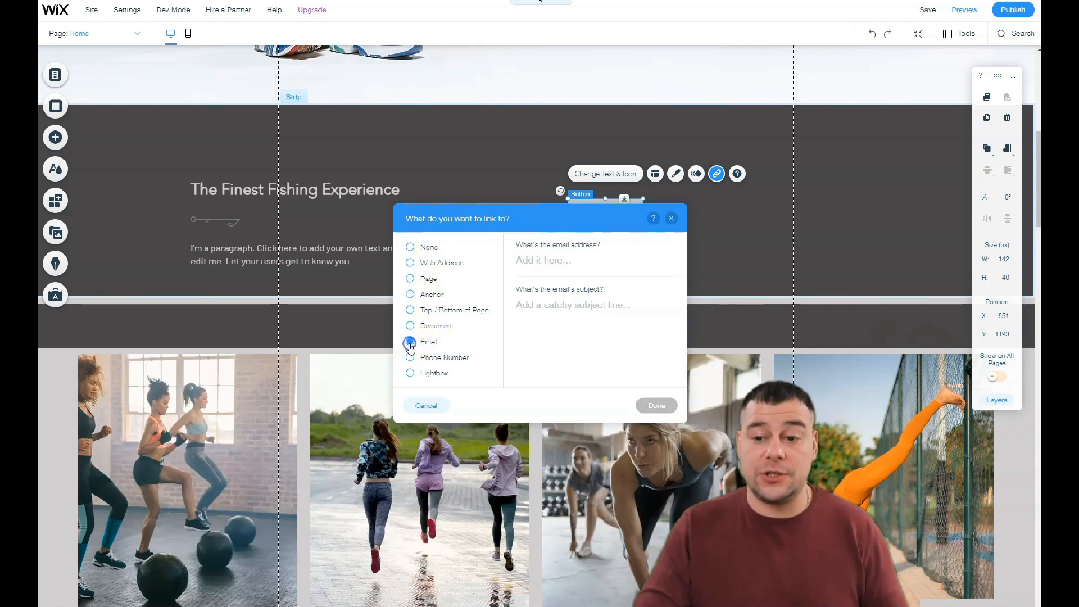
{"action": "left_click", "coordinate": [537, 262]}
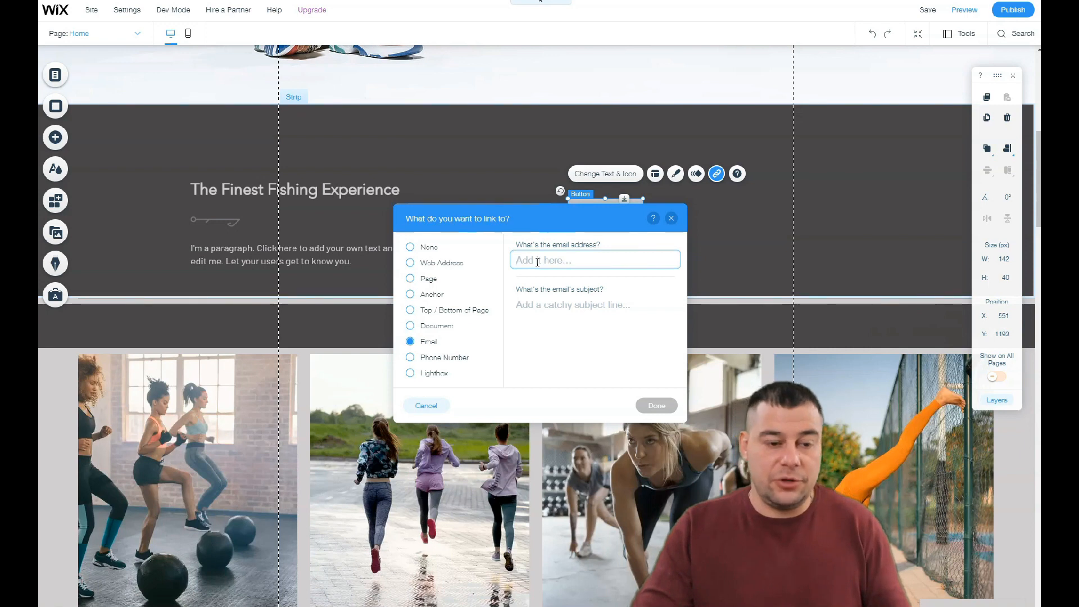
{"action": "left_click", "coordinate": [538, 262]}
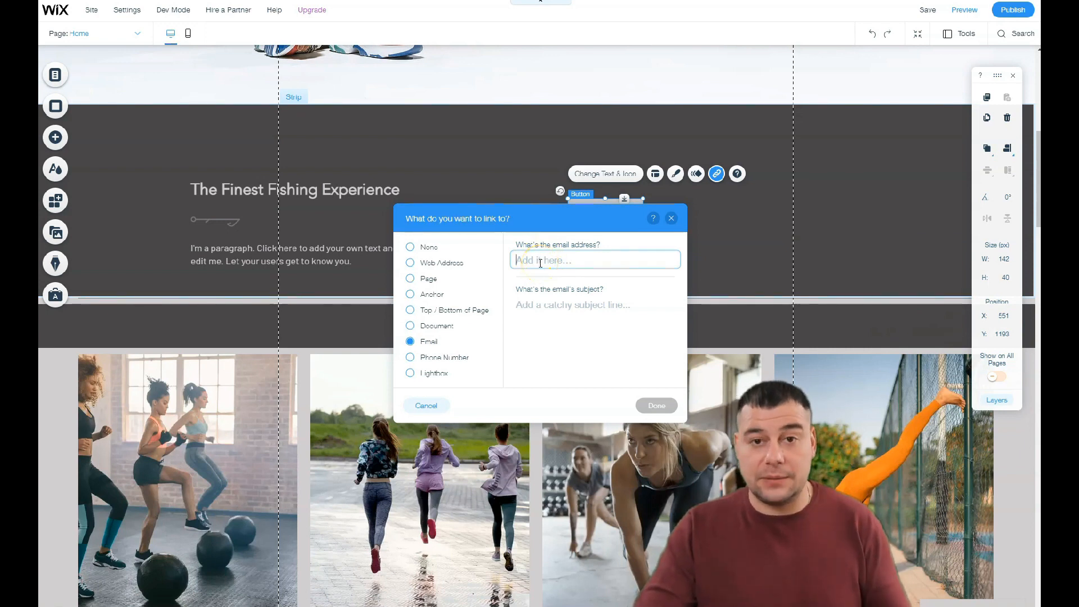
{"action": "left_click", "coordinate": [426, 343]}
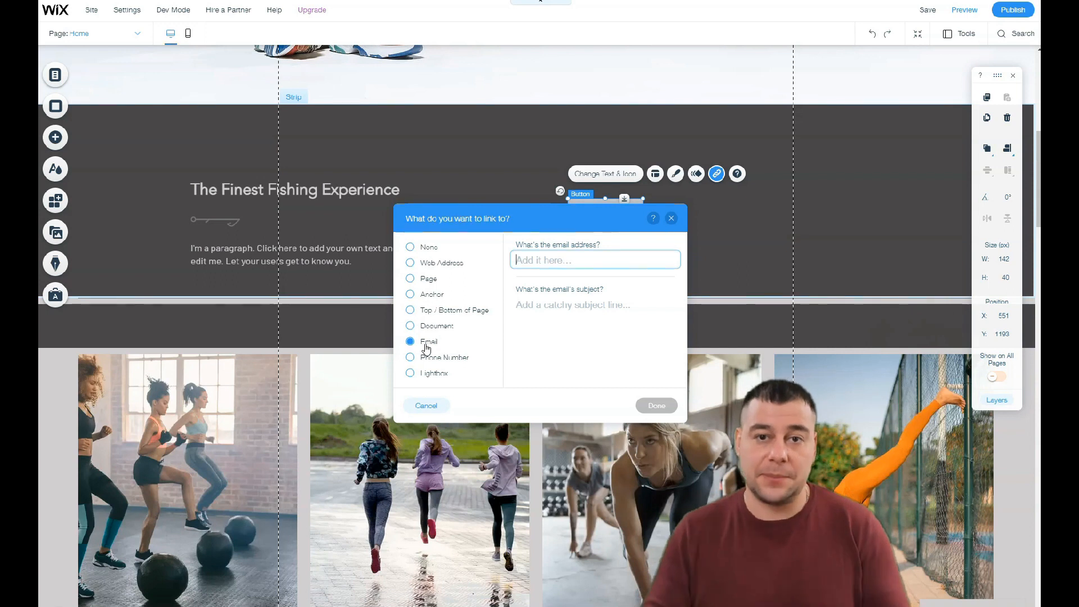
{"action": "left_click", "coordinate": [426, 347]}
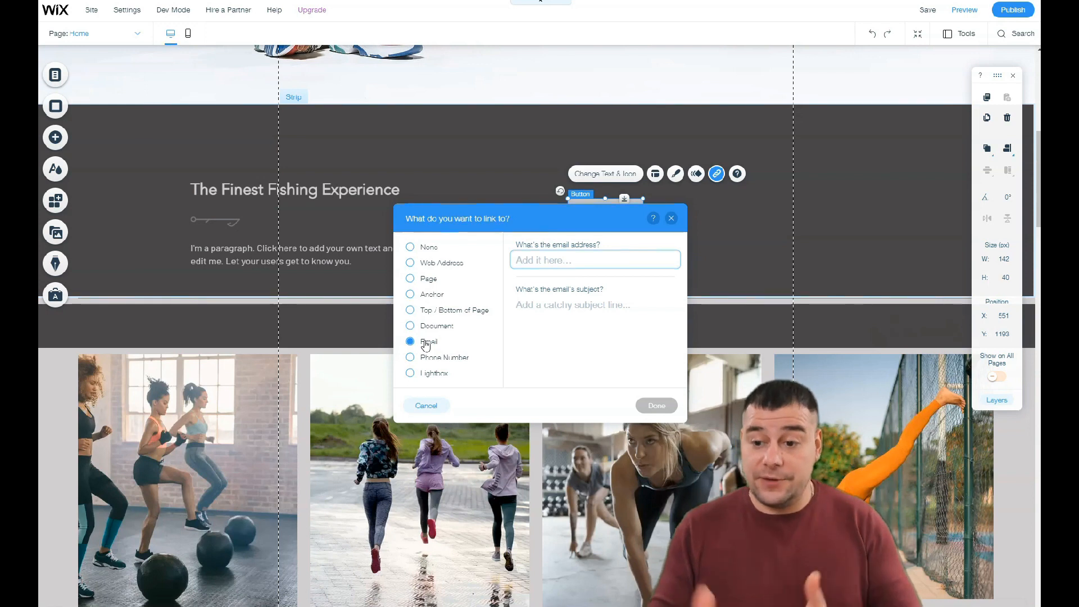
{"action": "left_click", "coordinate": [671, 219]}
{"action": "left_click", "coordinate": [671, 220]}
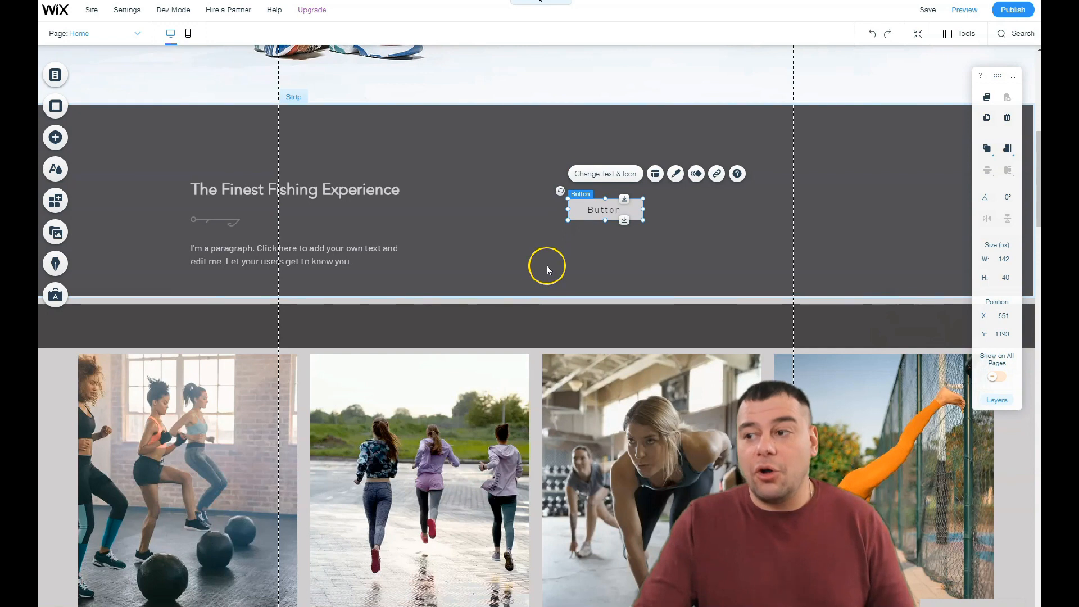
Inspect the text settings of the "Welcome Aboard!" heading, including its font options, and leave them as they are
{"action": "scroll", "coordinate": [548, 269], "scroll_direction": "up", "scroll_amount": 8}
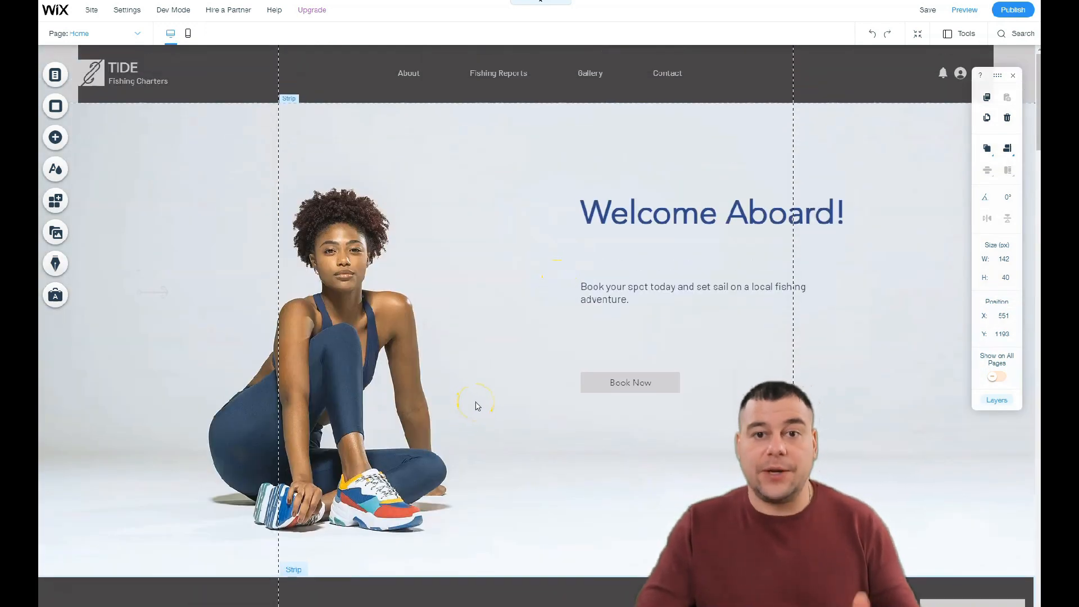
{"action": "left_click", "coordinate": [492, 388]}
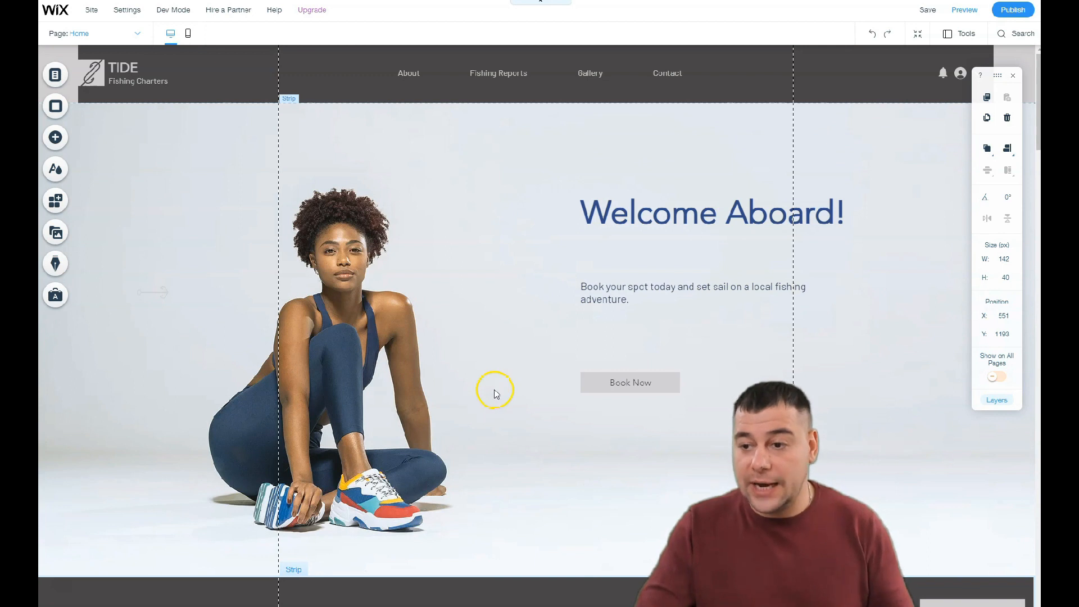
{"action": "left_click", "coordinate": [626, 219]}
{"action": "double_click", "coordinate": [627, 218]}
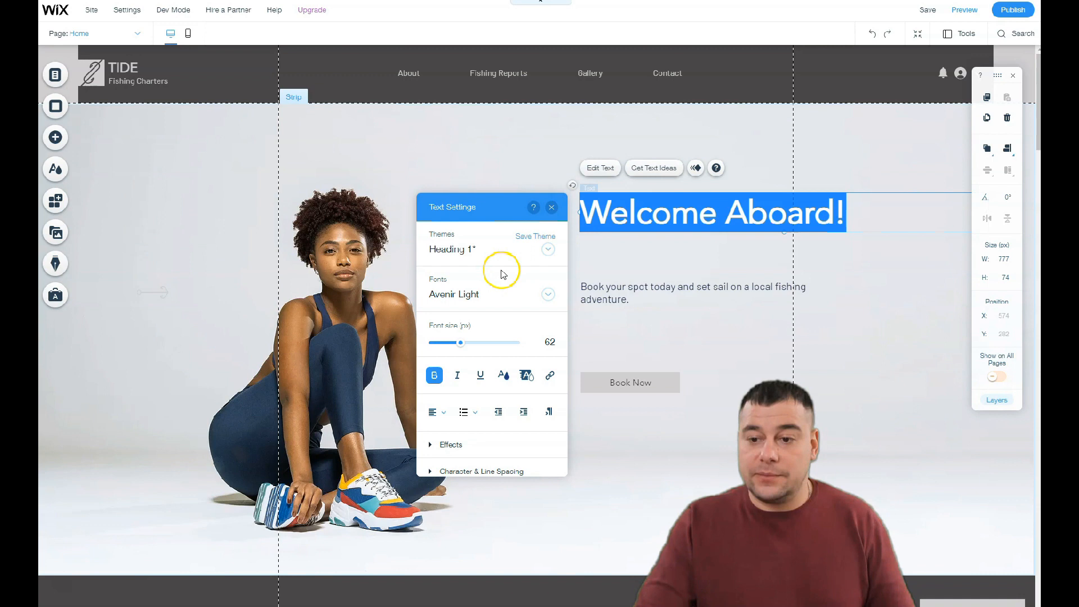
{"action": "left_click", "coordinate": [544, 295]}
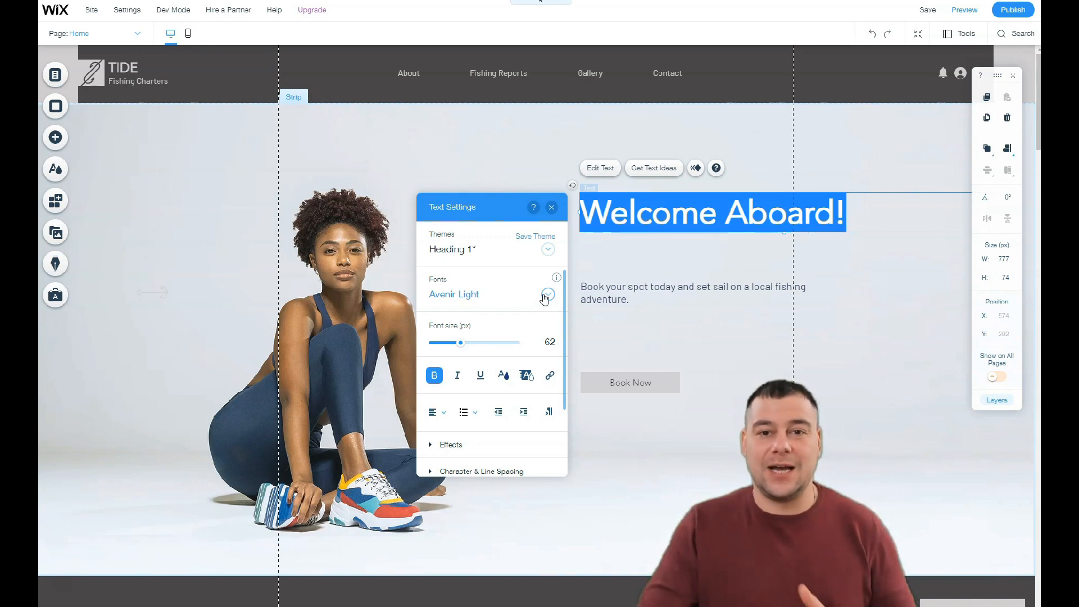
{"action": "left_click", "coordinate": [552, 212]}
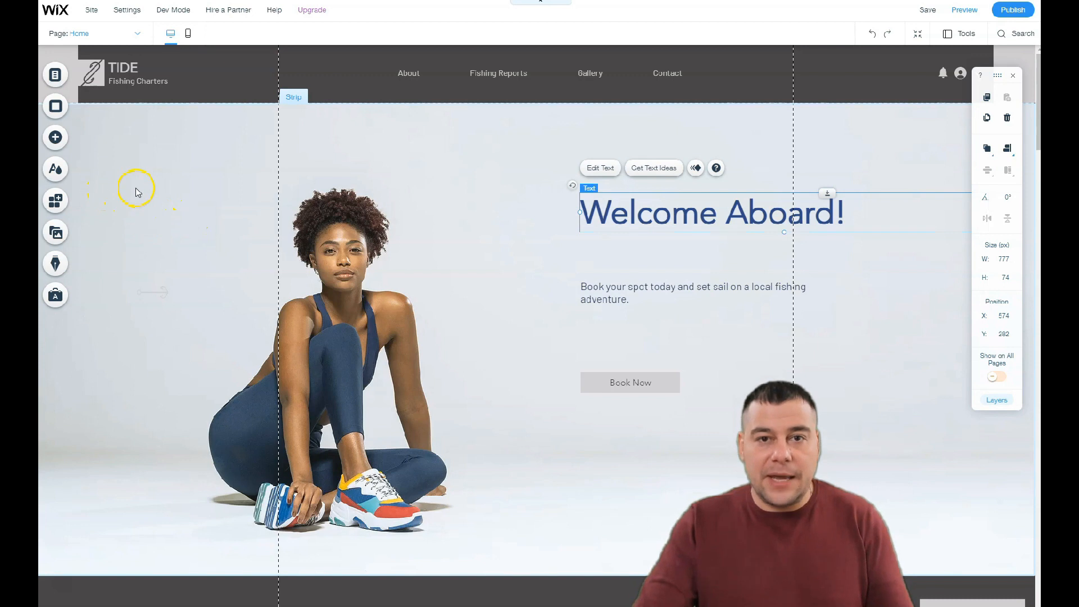
Browse the Wix App Market from the recommended apps through Wix Business Solutions, Team Picks and categories to Social Apps
{"action": "left_click", "coordinate": [55, 202]}
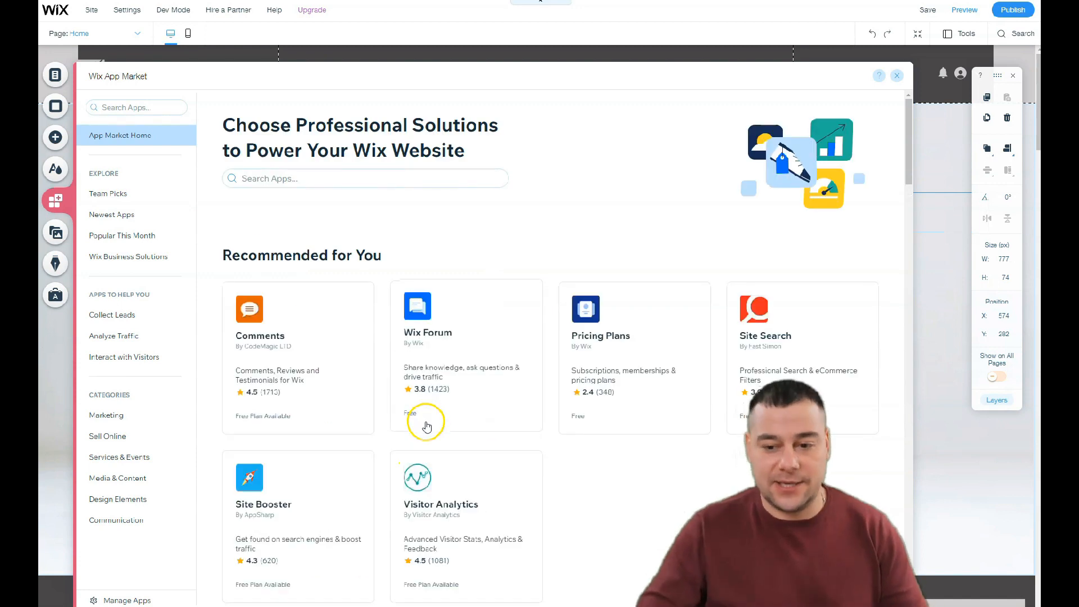
{"action": "scroll", "coordinate": [447, 403], "scroll_direction": "down", "scroll_amount": 10}
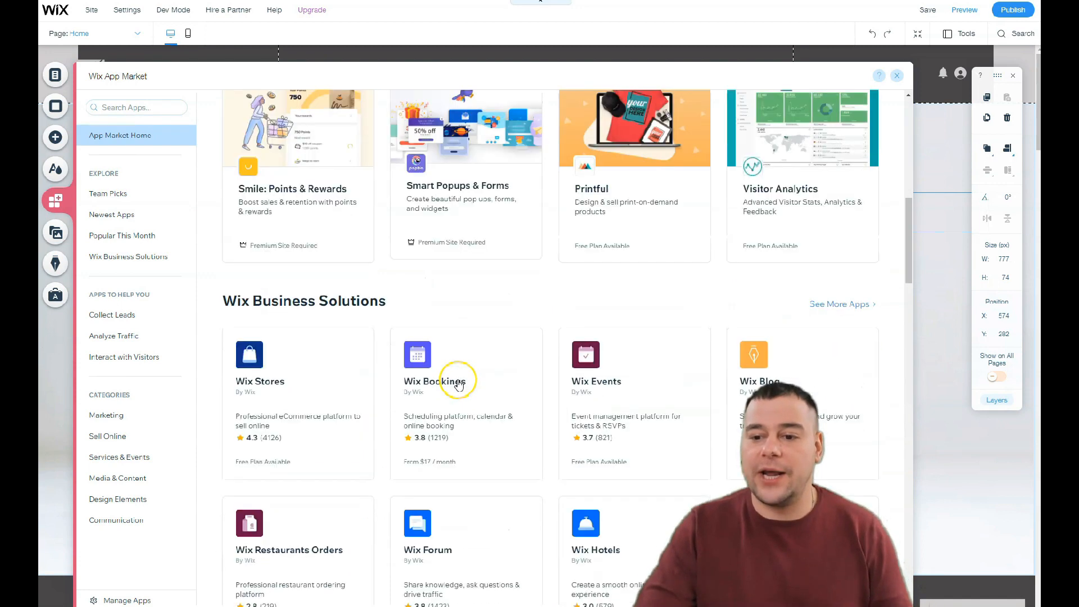
{"action": "scroll", "coordinate": [458, 384], "scroll_direction": "down", "scroll_amount": 9}
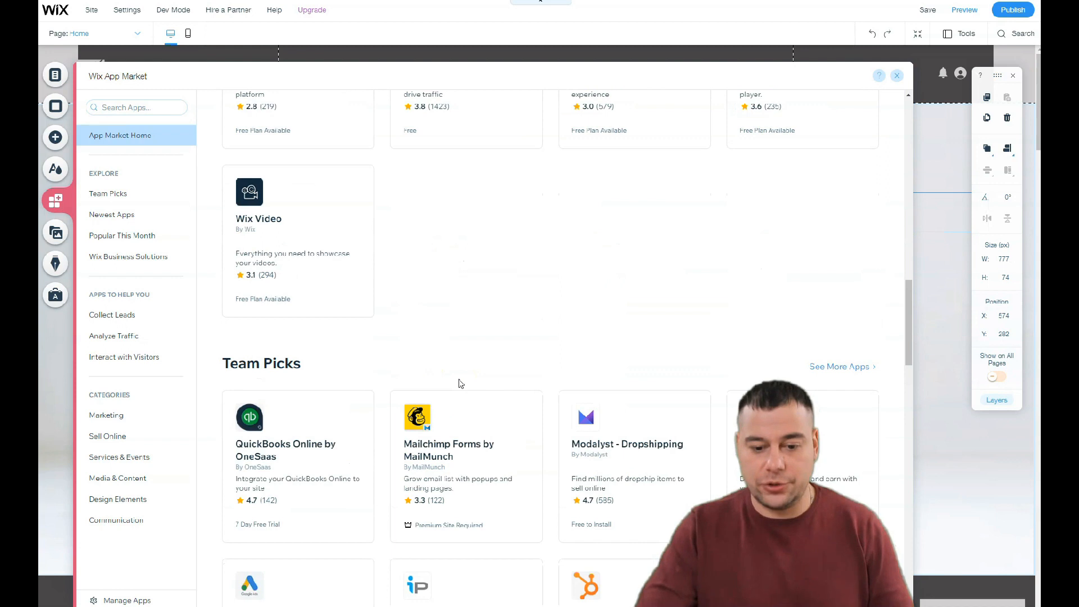
{"action": "scroll", "coordinate": [458, 376], "scroll_direction": "down", "scroll_amount": 2}
{"action": "scroll", "coordinate": [458, 366], "scroll_direction": "up", "scroll_amount": 2}
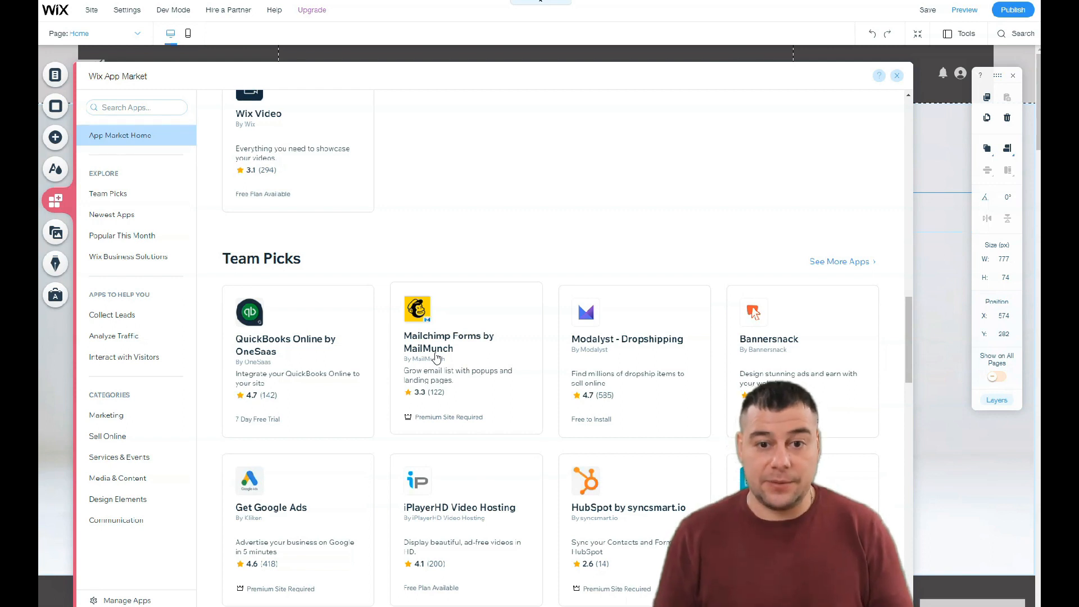
{"action": "scroll", "coordinate": [438, 370], "scroll_direction": "down", "scroll_amount": 3}
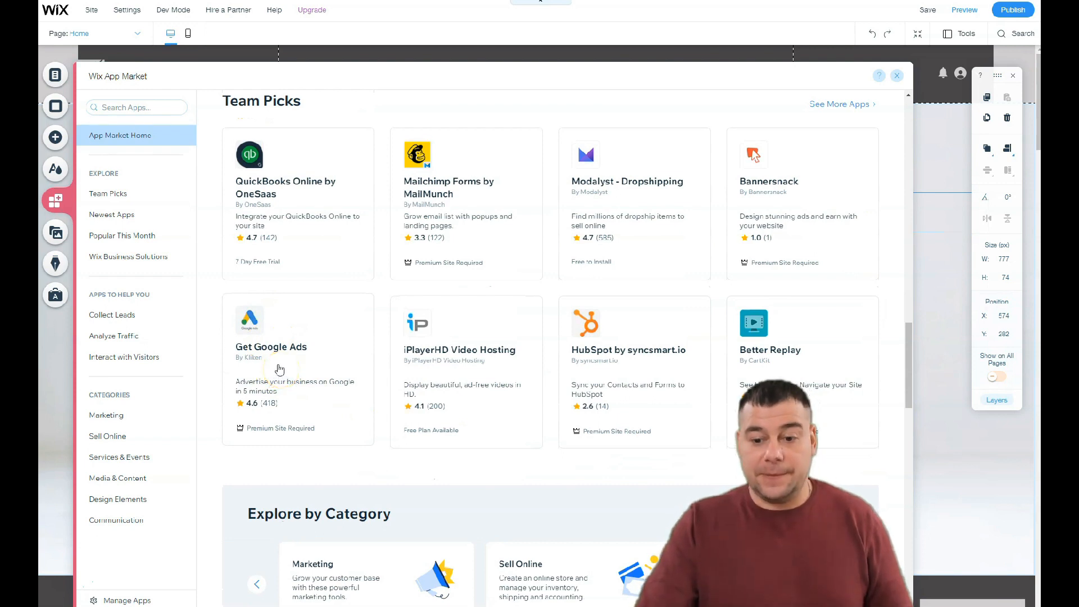
{"action": "scroll", "coordinate": [279, 369], "scroll_direction": "down", "scroll_amount": 4}
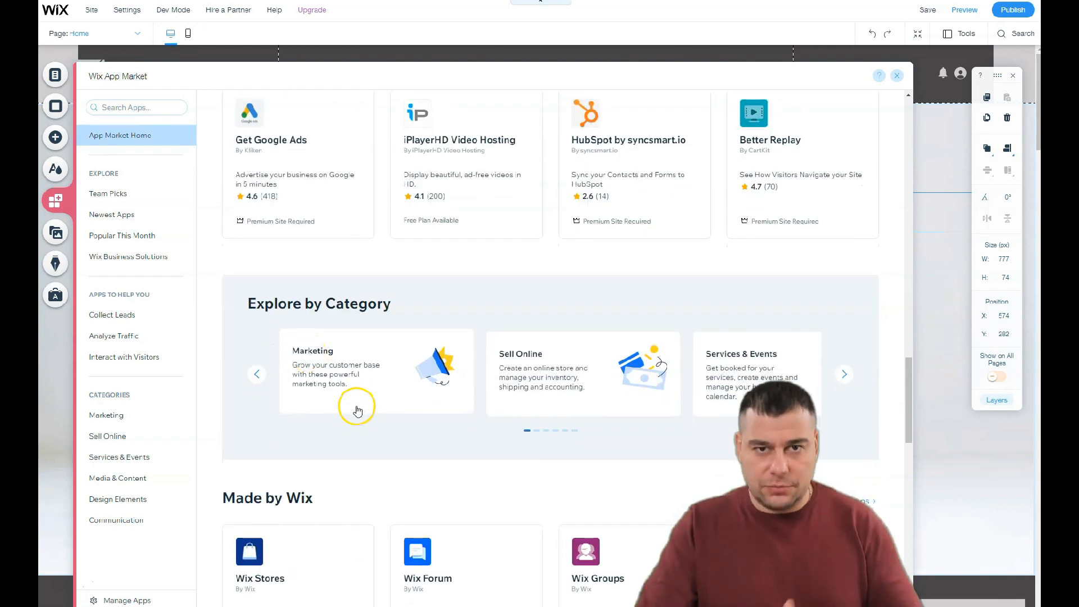
{"action": "scroll", "coordinate": [358, 410], "scroll_direction": "down", "scroll_amount": 10}
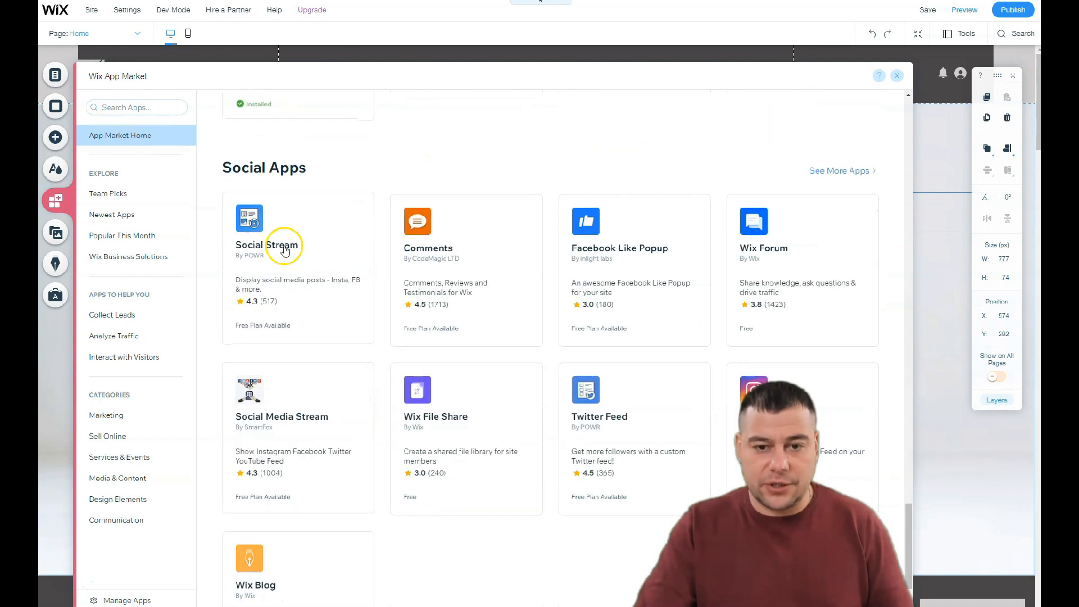
Check the page list in the Site Menu, and review the home page in the mobile view
{"action": "left_click", "coordinate": [56, 76]}
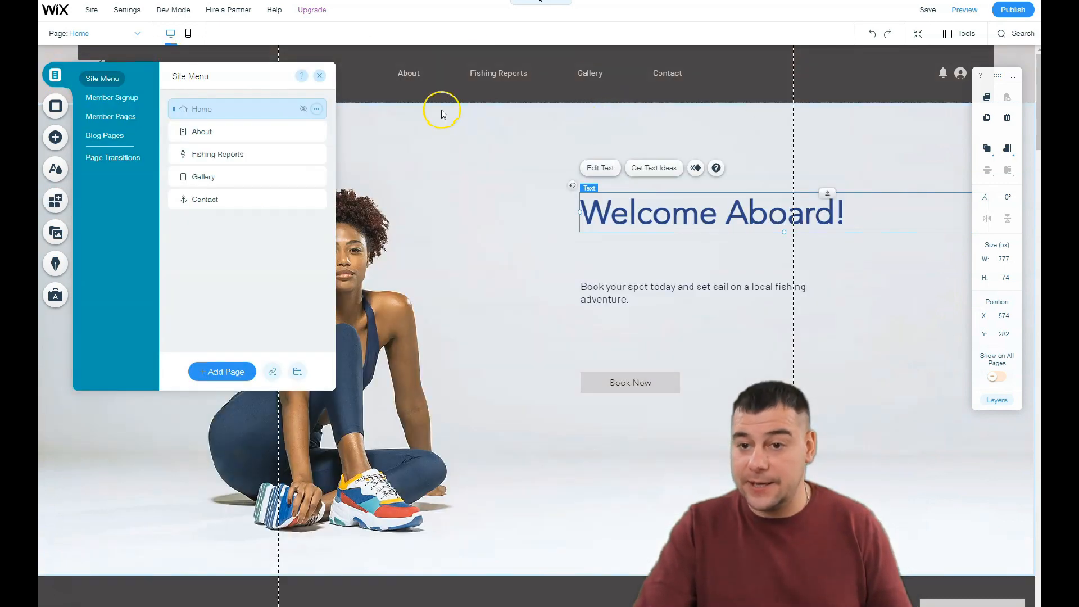
{"action": "left_click", "coordinate": [319, 75]}
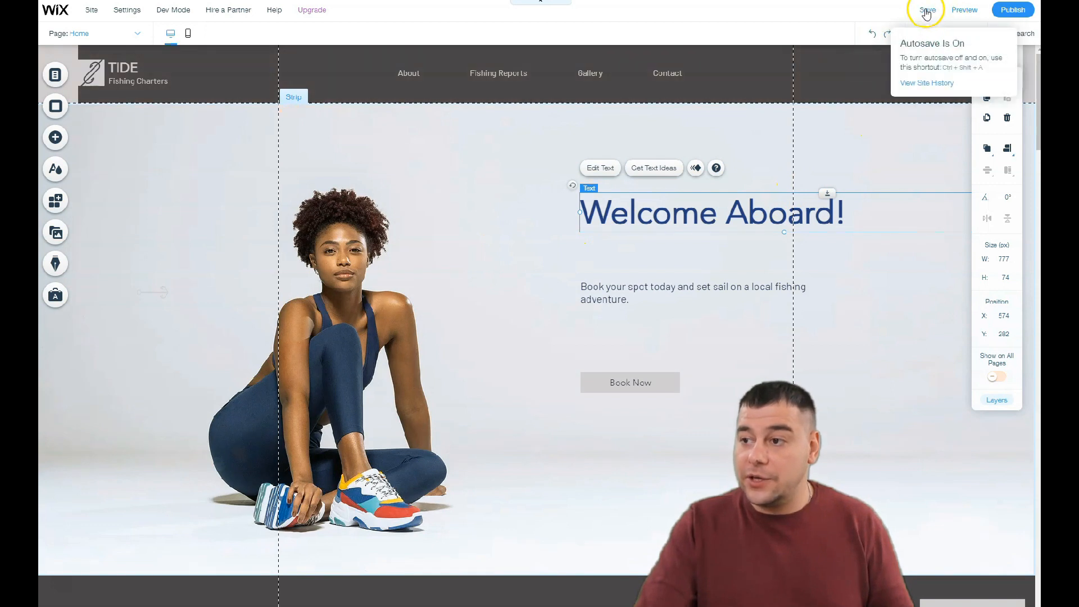
{"action": "left_click", "coordinate": [186, 37]}
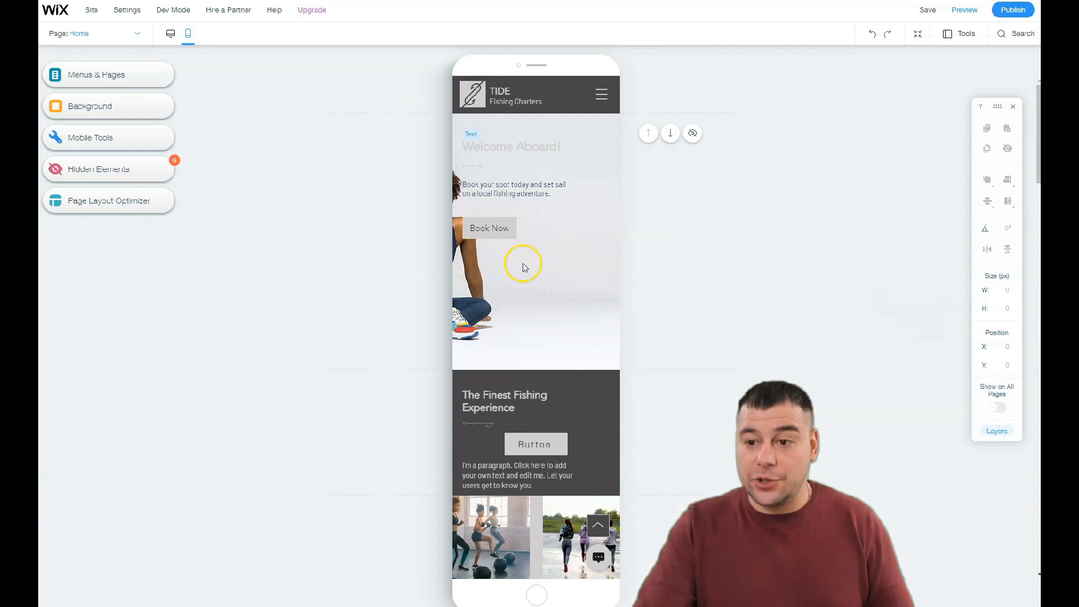
{"action": "scroll", "coordinate": [502, 267], "scroll_direction": "down", "scroll_amount": 2}
{"action": "scroll", "coordinate": [505, 236], "scroll_direction": "up", "scroll_amount": 2}
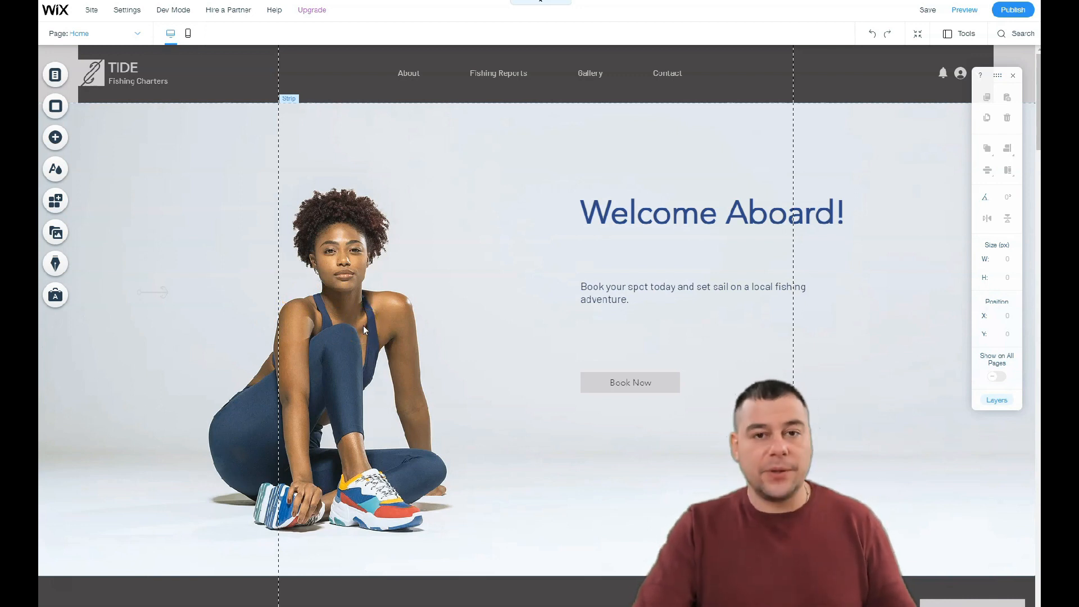
{"action": "scroll", "coordinate": [318, 314], "scroll_direction": "down", "scroll_amount": 3}
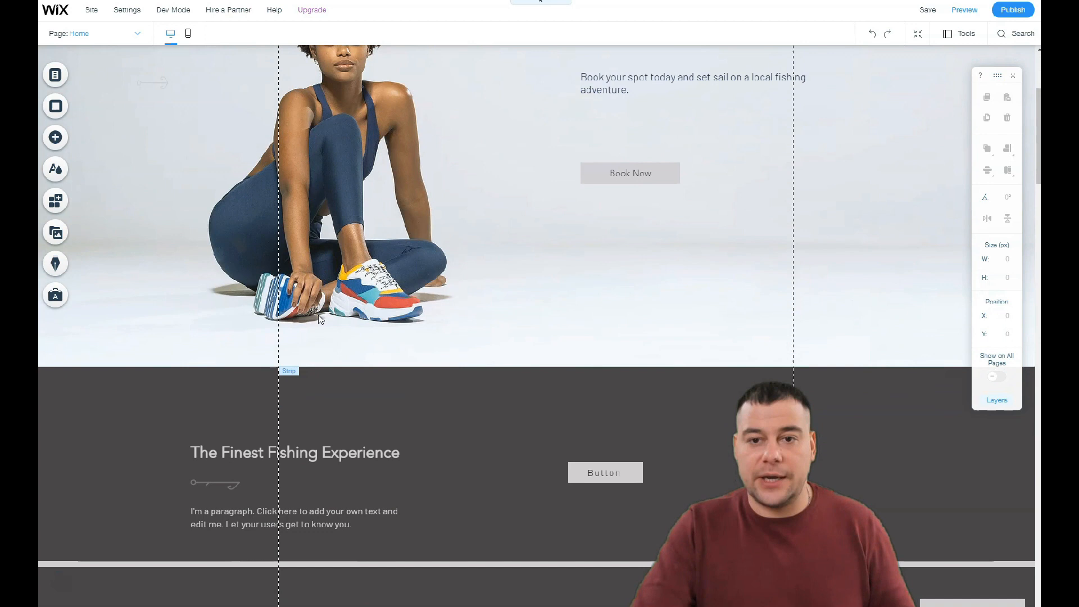
{"action": "scroll", "coordinate": [318, 318], "scroll_direction": "up", "scroll_amount": 3}
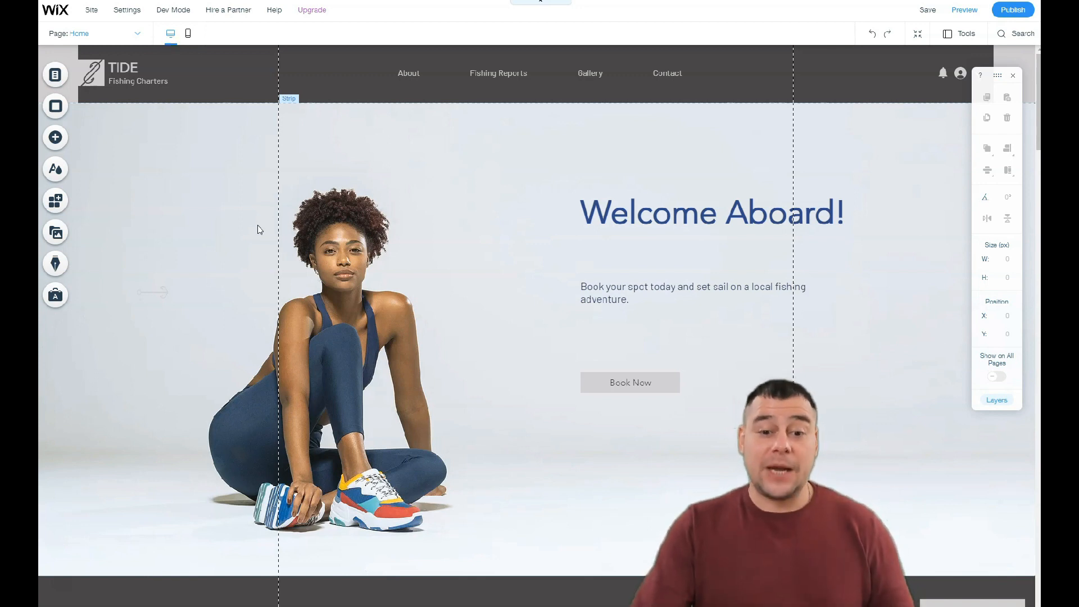
{"action": "left_click", "coordinate": [237, 230]}
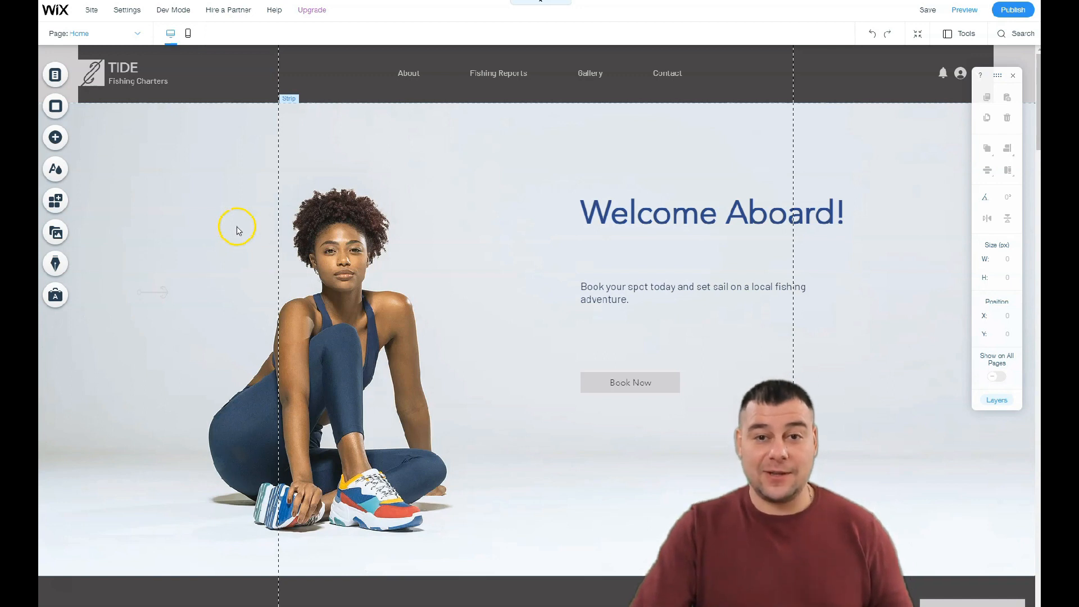